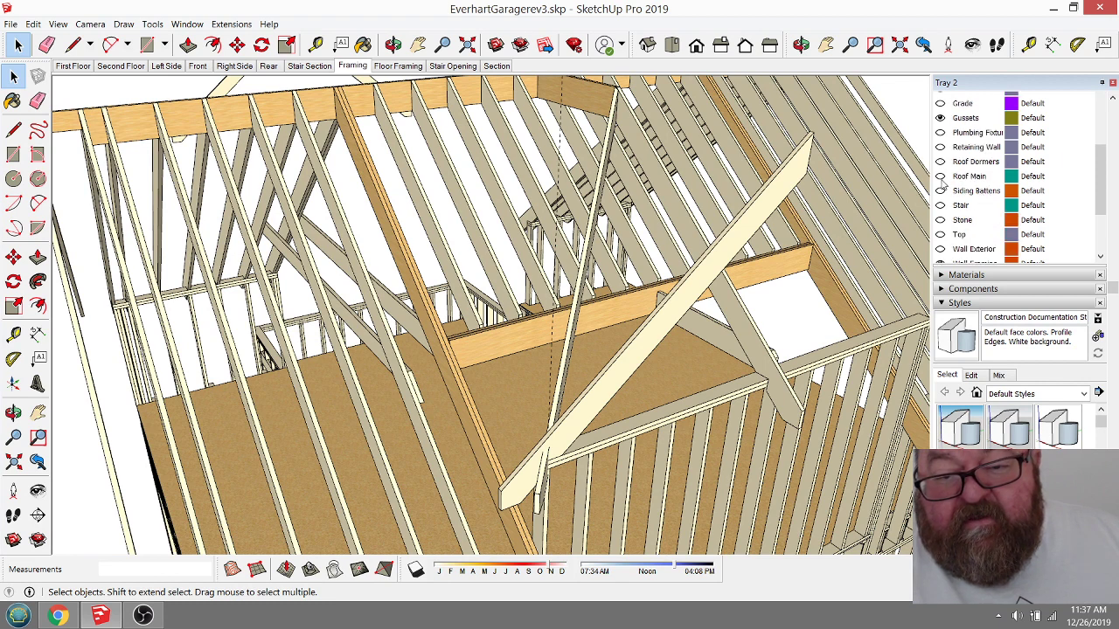
# Step: Make the Roof Main layer visible in the framing model
pyautogui.click(941, 176)
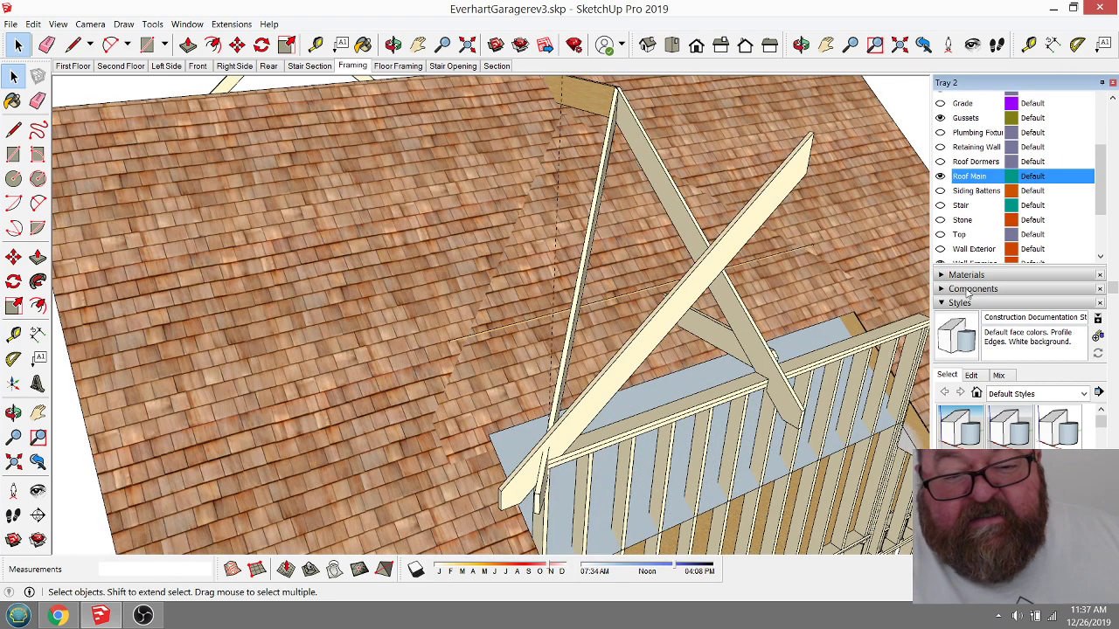
# Step: Examine the main roof surface around the dormer rafters, gable wall and roof opening from several angles
pyautogui.click(393, 44)
pyautogui.moveTo(664, 262); pyautogui.dragTo(482, 421)
pyautogui.scroll(10, 481, 421)
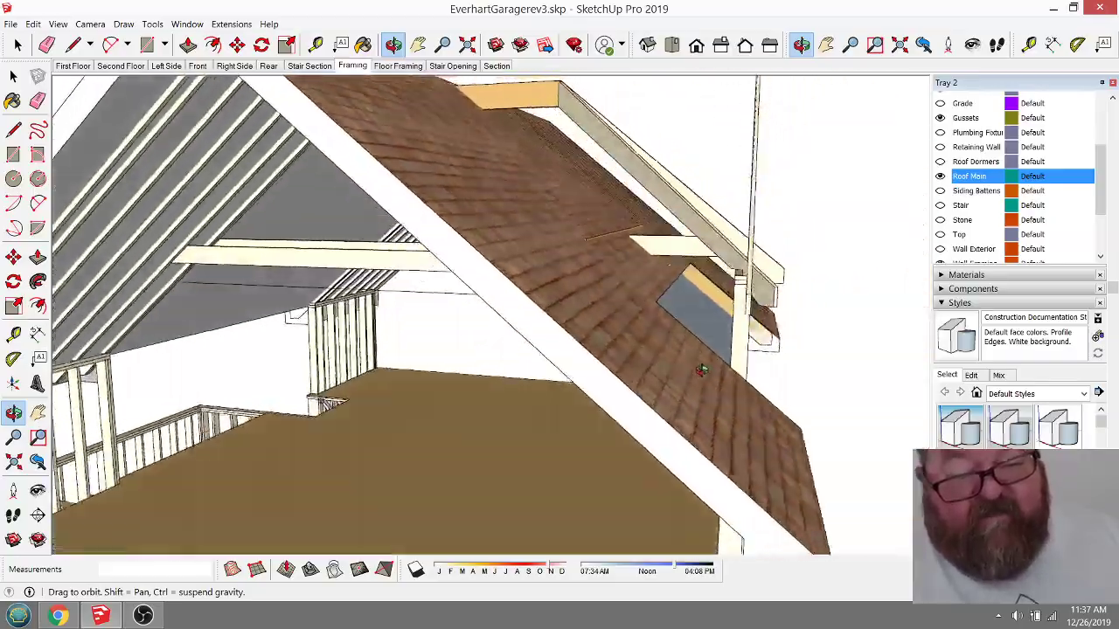
pyautogui.scroll(-5, 710, 363)
pyautogui.scroll(5, 532, 407)
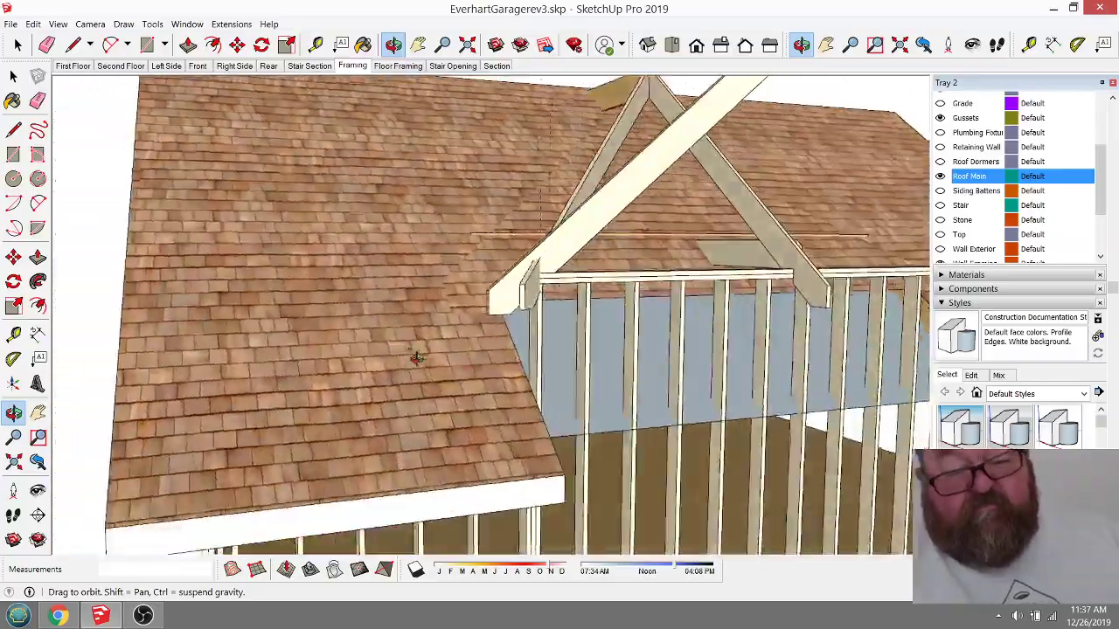
pyautogui.scroll(-3, 417, 359)
pyautogui.moveTo(454, 393); pyautogui.dragTo(607, 464)
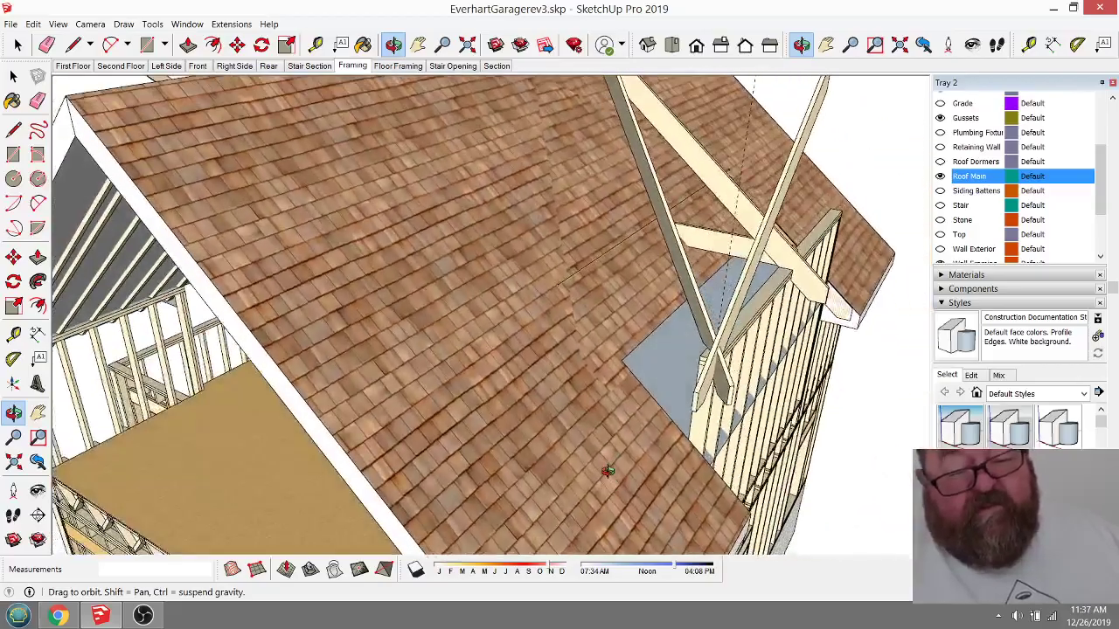
pyautogui.scroll(-3, 607, 465)
pyautogui.moveTo(670, 210); pyautogui.dragTo(825, 365)
pyautogui.moveTo(310, 377); pyautogui.dragTo(581, 230)
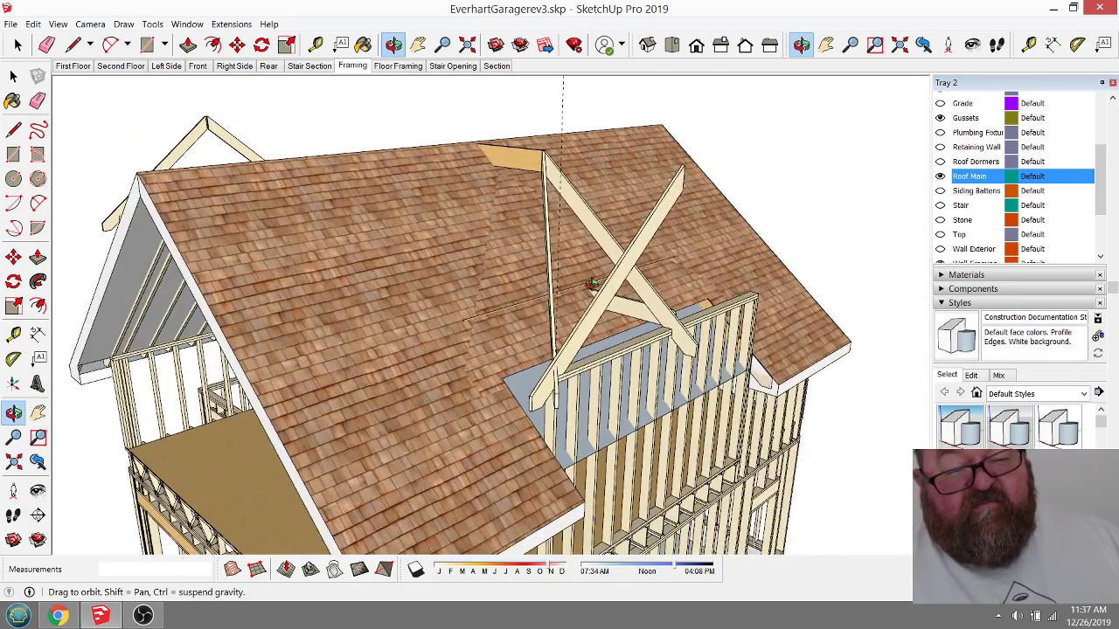
pyautogui.moveTo(472, 339); pyautogui.dragTo(535, 352)
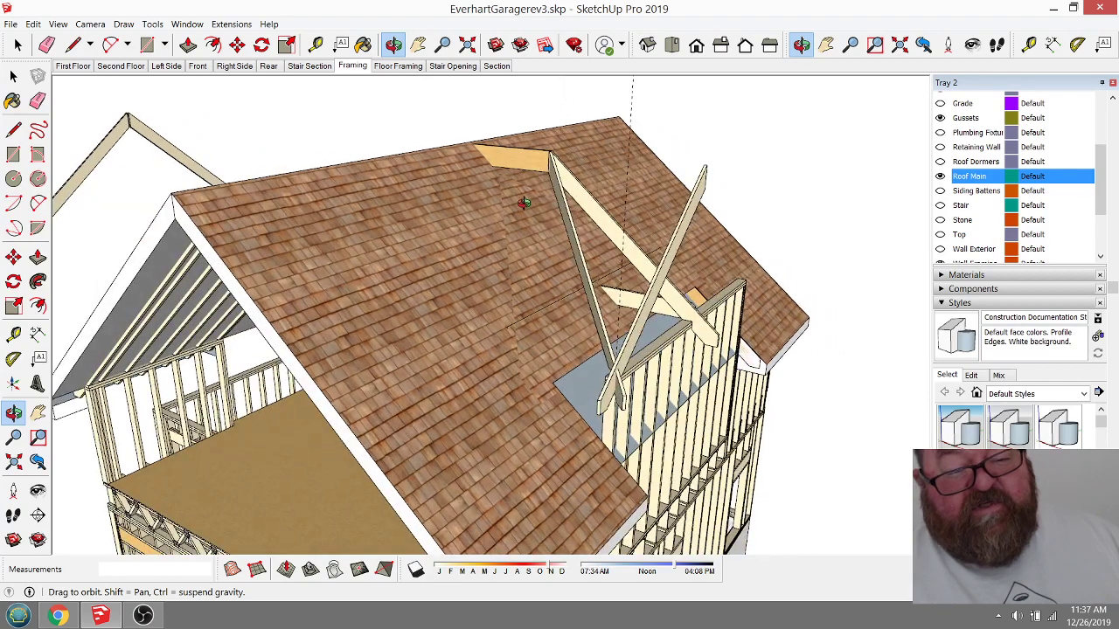
pyautogui.moveTo(529, 393); pyautogui.dragTo(572, 305)
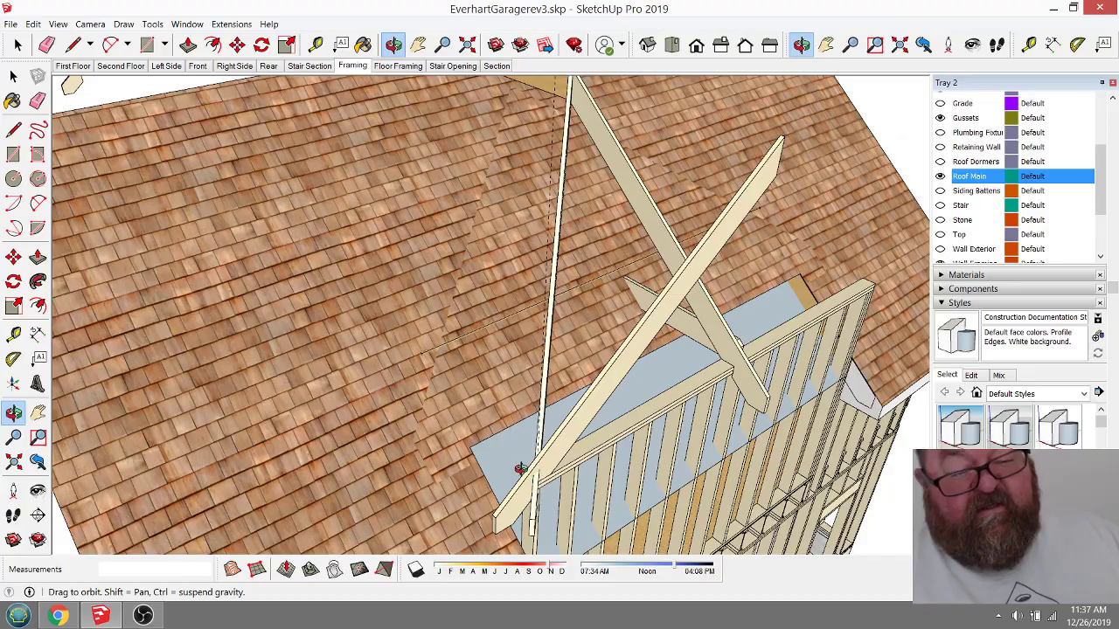
pyautogui.moveTo(535, 440); pyautogui.dragTo(592, 310)
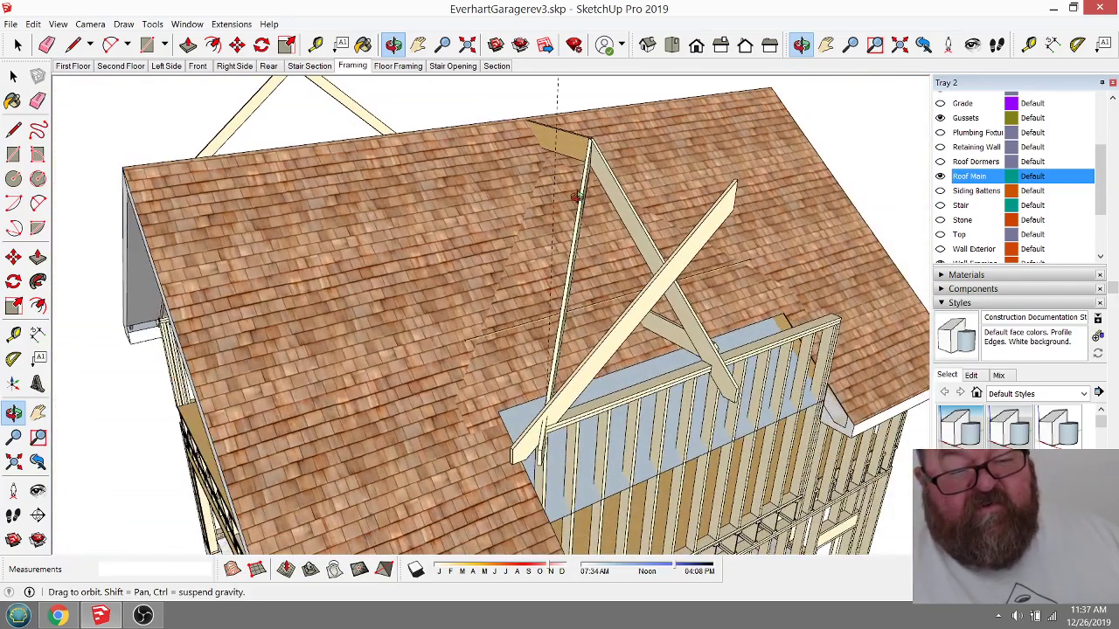
pyautogui.moveTo(588, 354); pyautogui.dragTo(452, 447)
pyautogui.scroll(5, 452, 447)
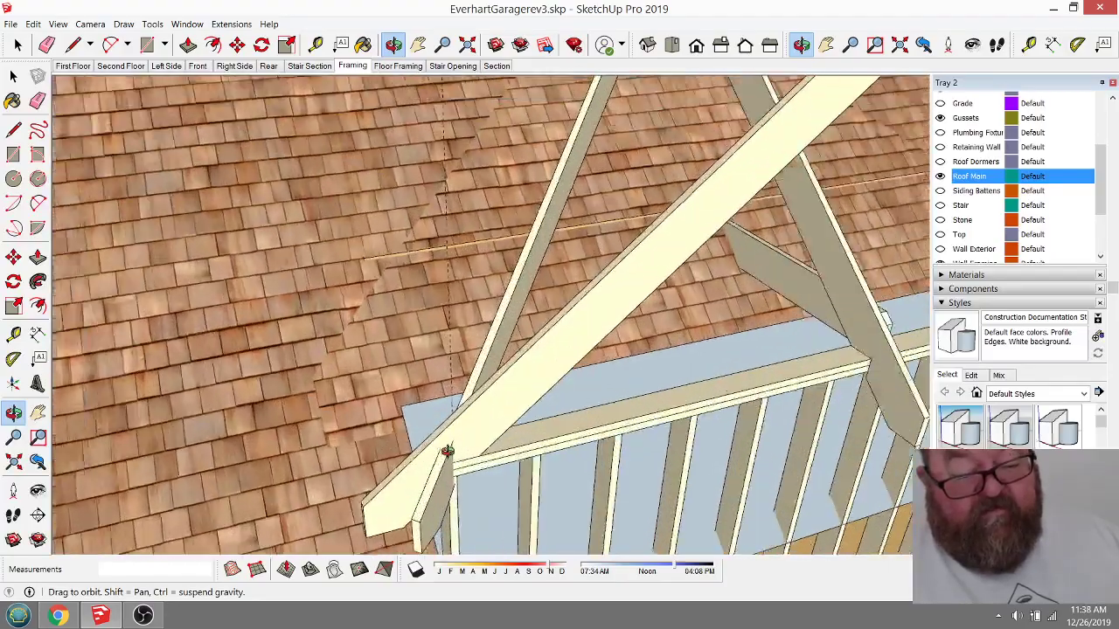
pyautogui.scroll(-1, 452, 447)
pyautogui.scroll(2, 404, 437)
pyautogui.scroll(1, 523, 373)
pyautogui.scroll(-2, 524, 372)
pyautogui.moveTo(419, 412); pyautogui.dragTo(637, 399)
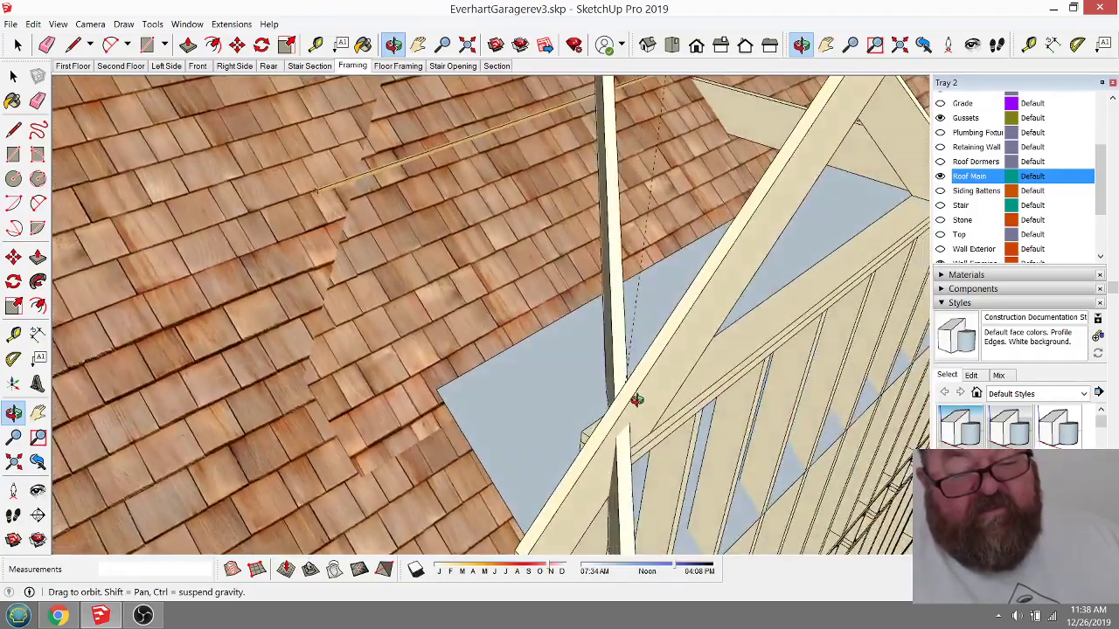
pyautogui.scroll(-10, 636, 399)
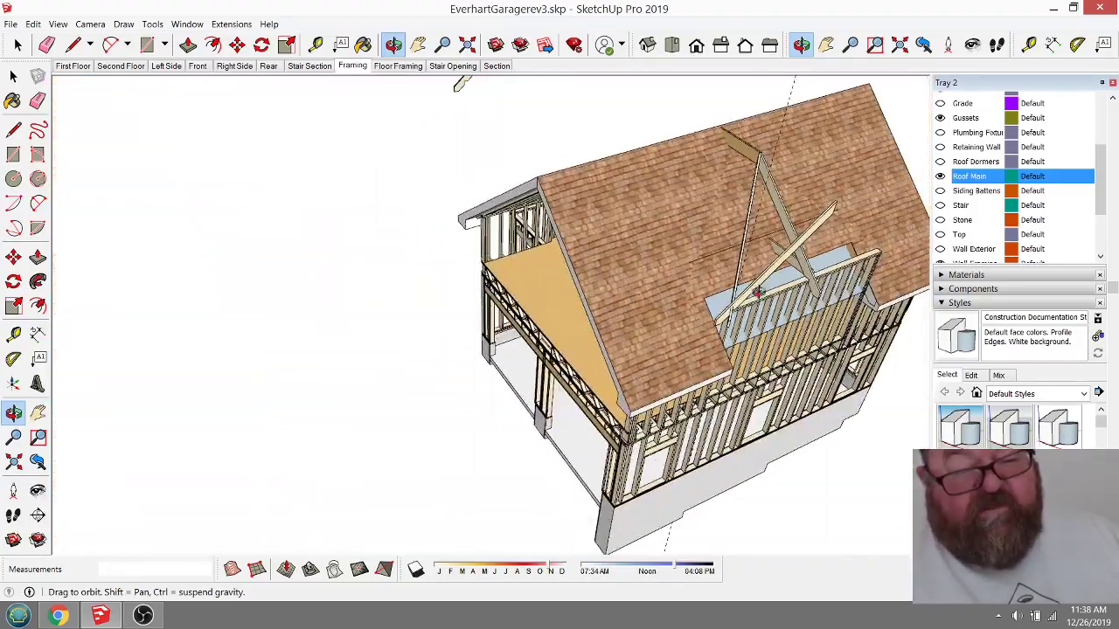
pyautogui.moveTo(713, 358); pyautogui.dragTo(658, 355)
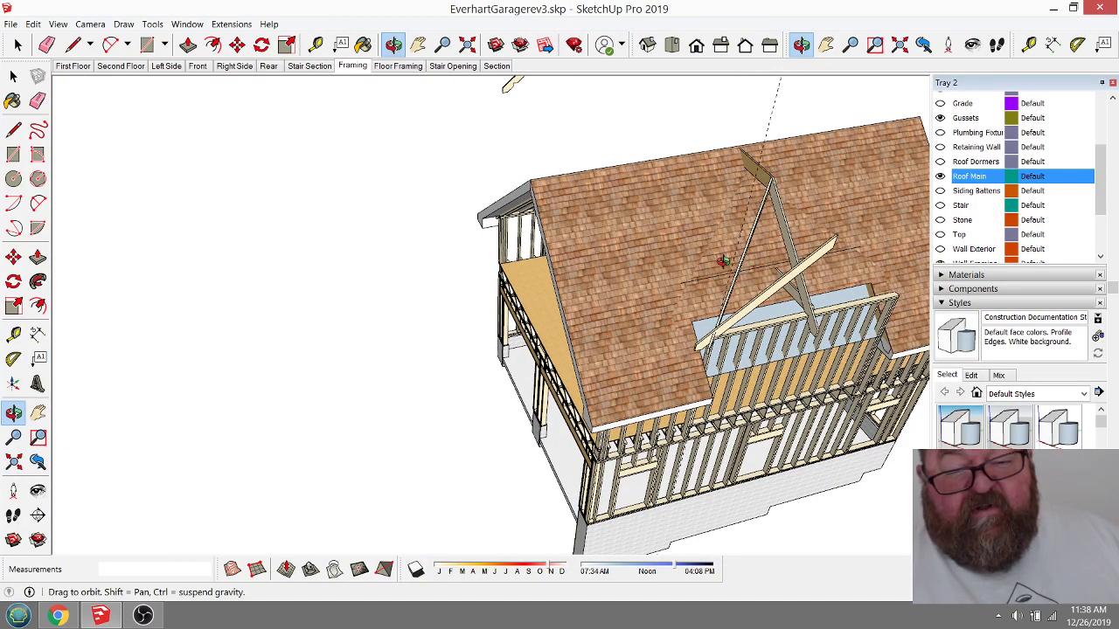
# Step: Draw a 15' by 15' rectangle on the ground in the empty area beside the garage
pyautogui.scroll(-3, 664, 280)
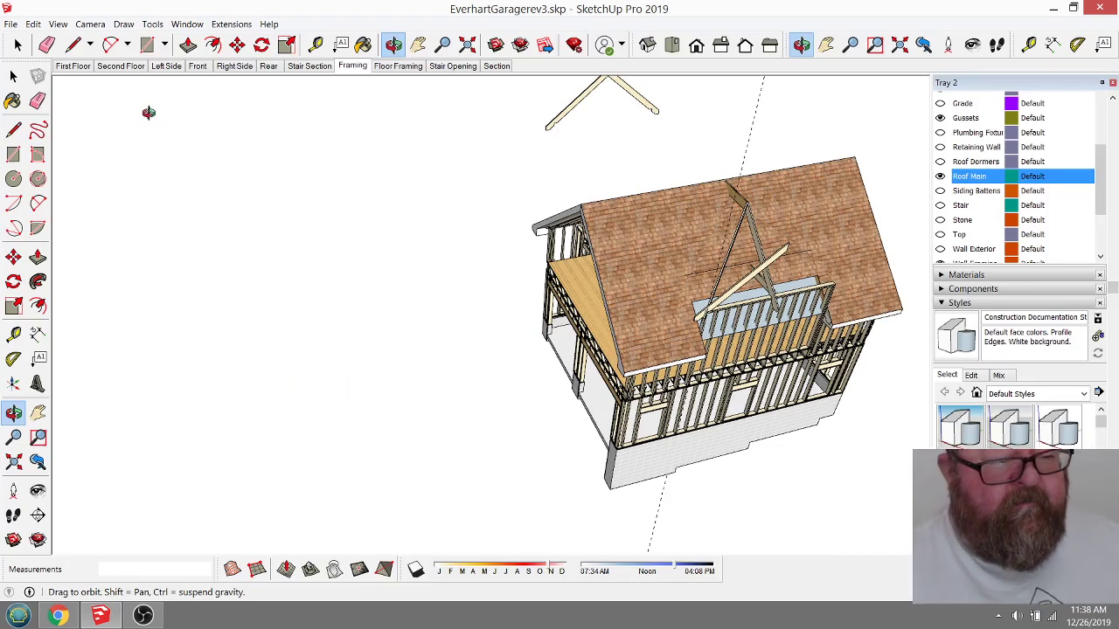
pyautogui.click(148, 46)
pyautogui.click(248, 303)
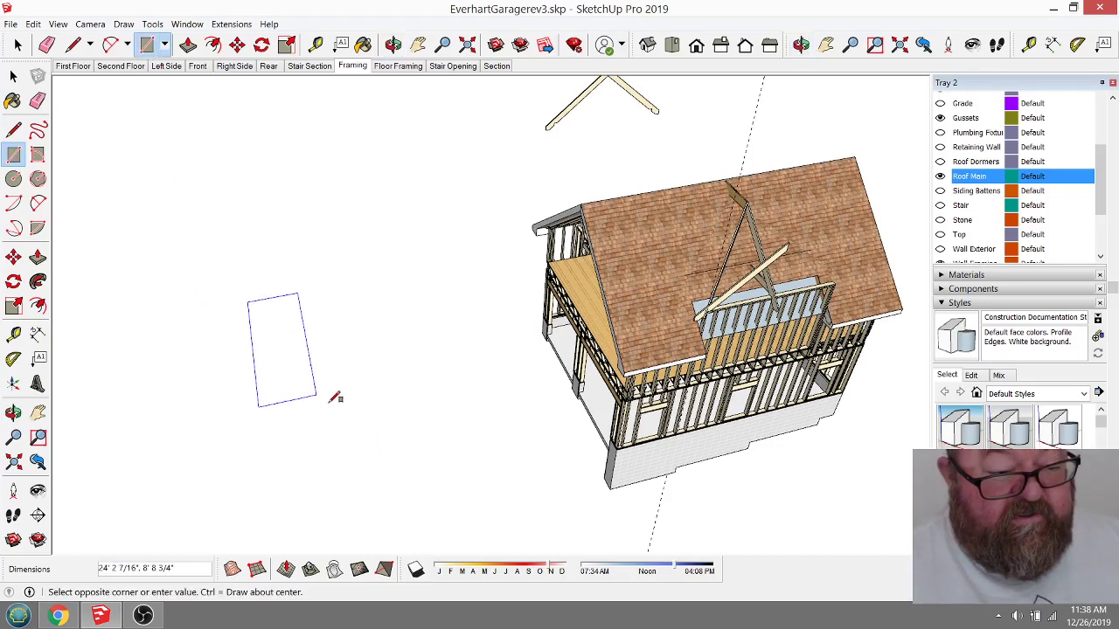
pyautogui.write("15',1")
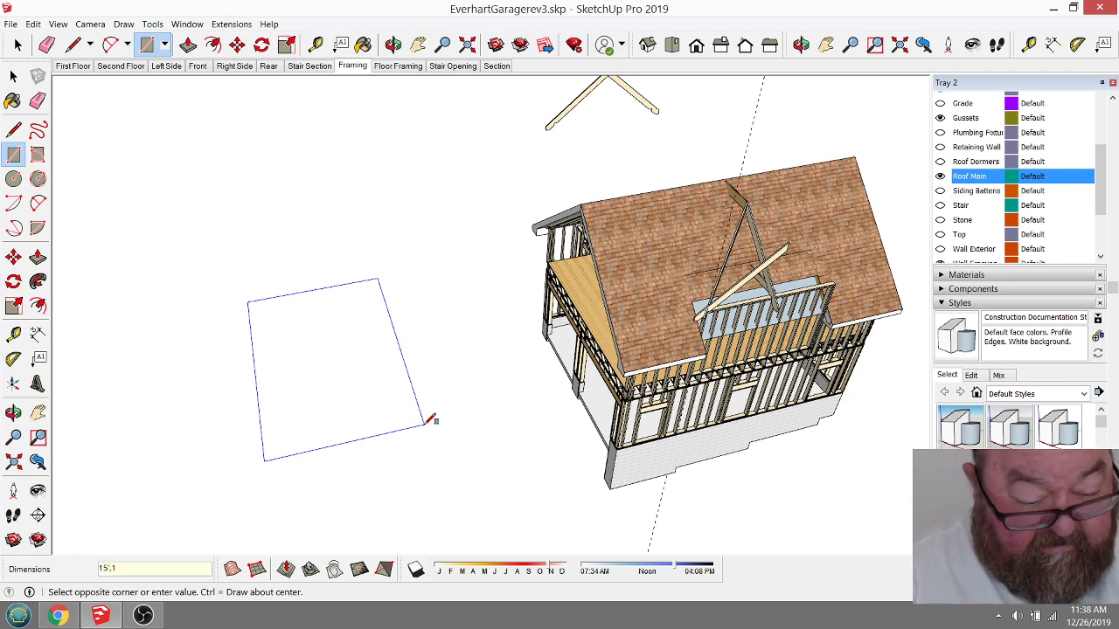
pyautogui.press('Return')
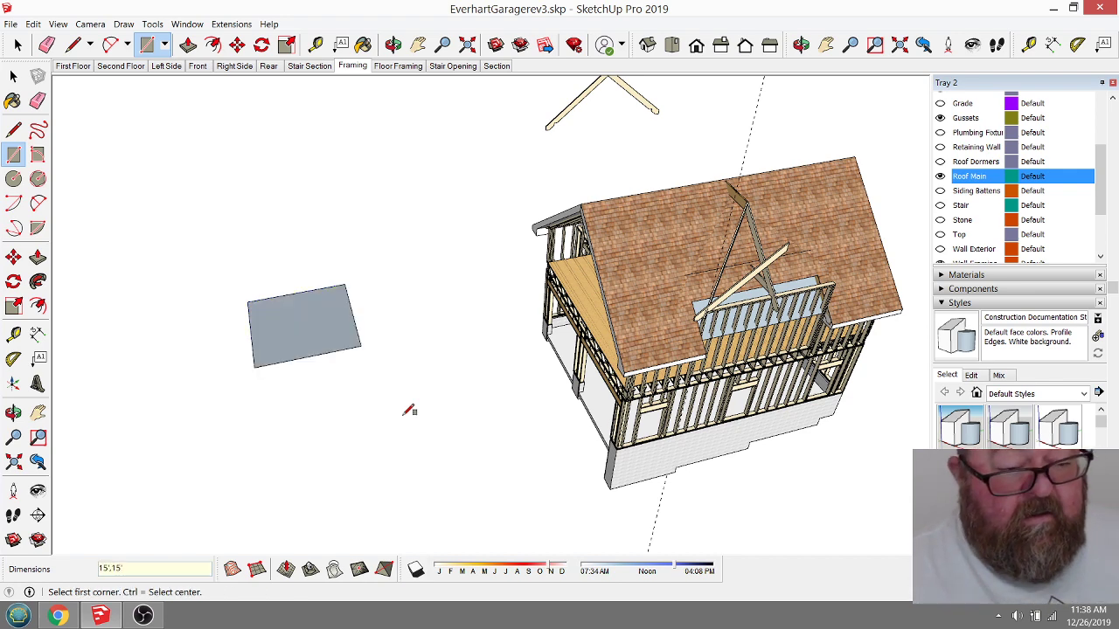
# Step: Try to run Make Roof from the Vali Architects Instant RoofNui extension
pyautogui.scroll(8, 213, 305)
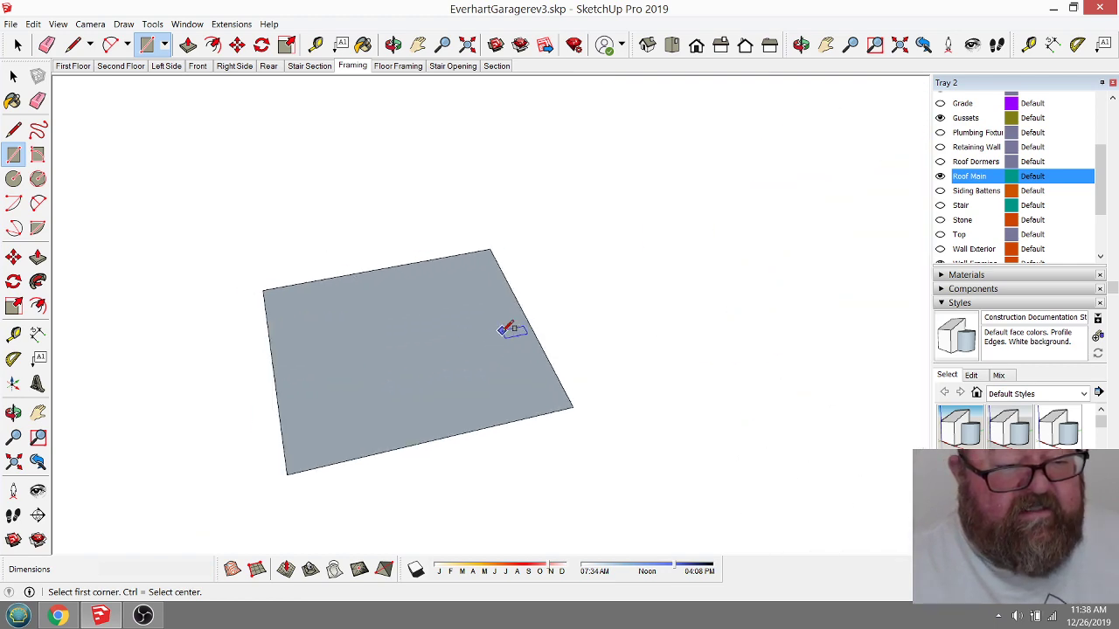
pyautogui.scroll(-2, 511, 329)
pyautogui.click(231, 24)
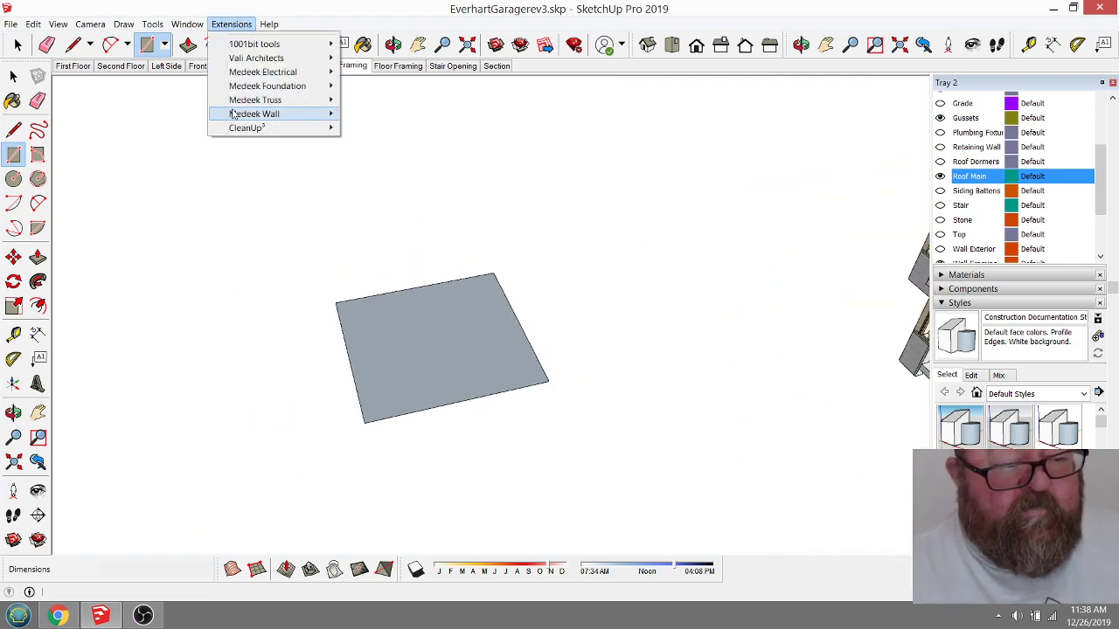
pyautogui.moveTo(234, 115)
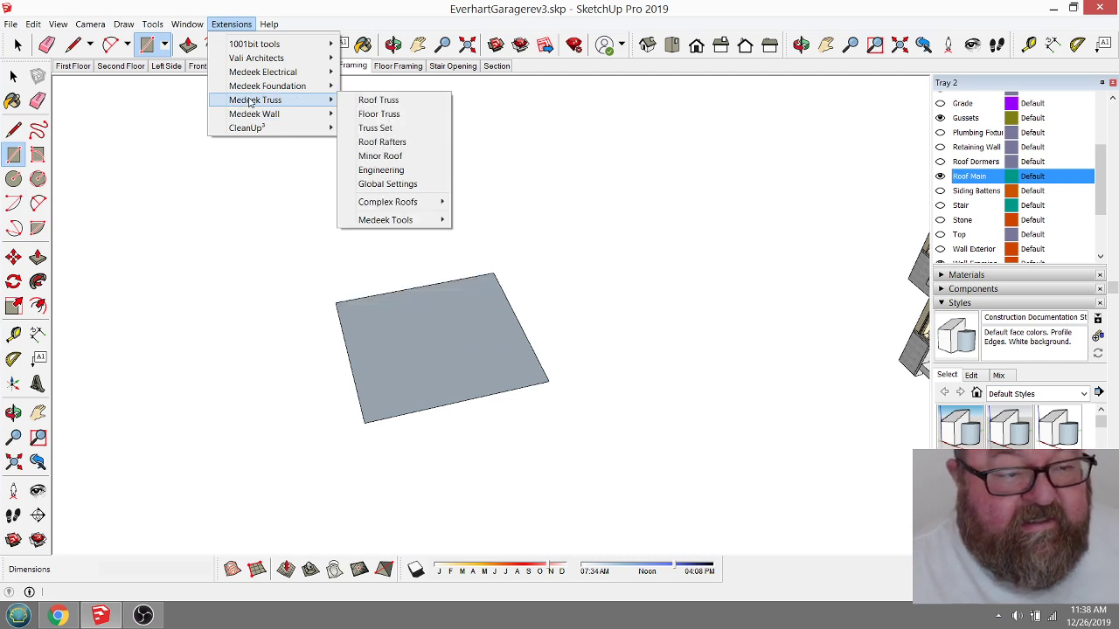
pyautogui.moveTo(270, 63)
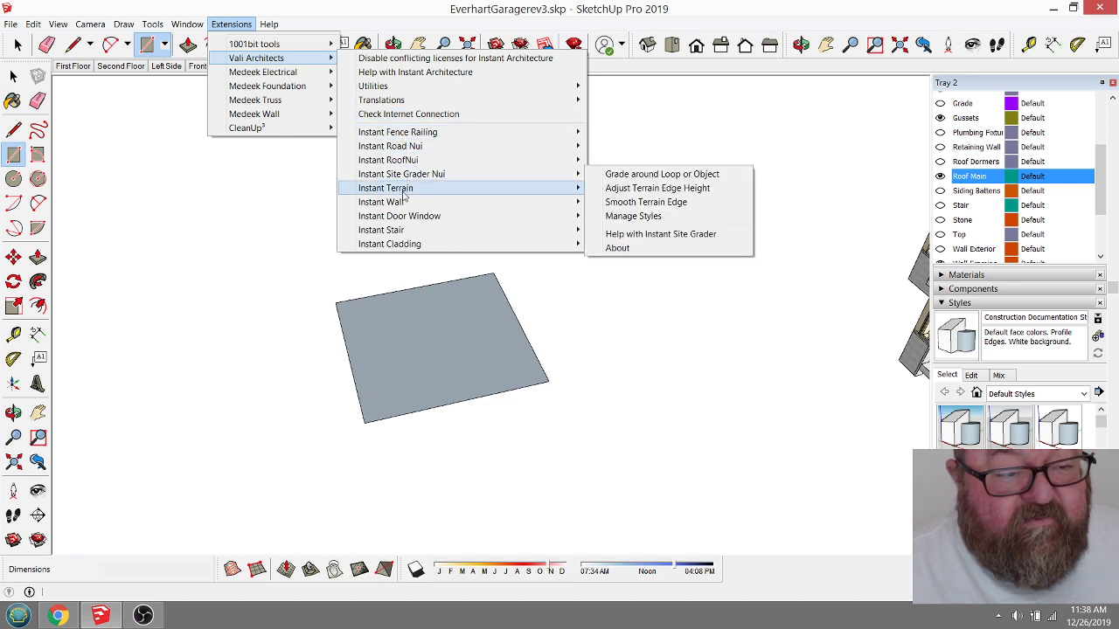
pyautogui.moveTo(404, 165)
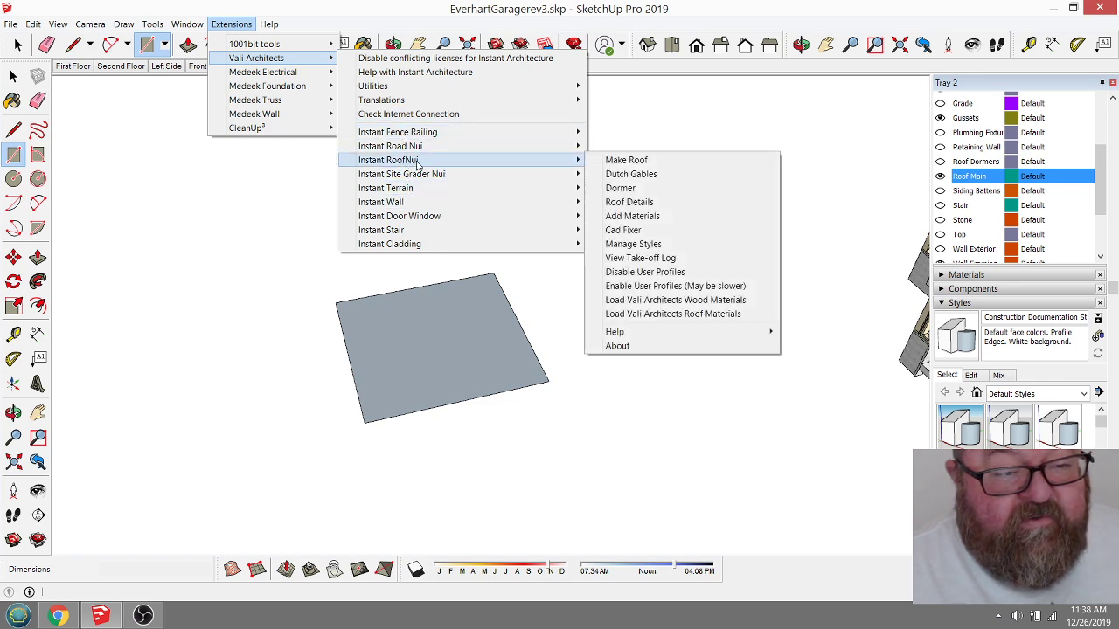
pyautogui.click(636, 162)
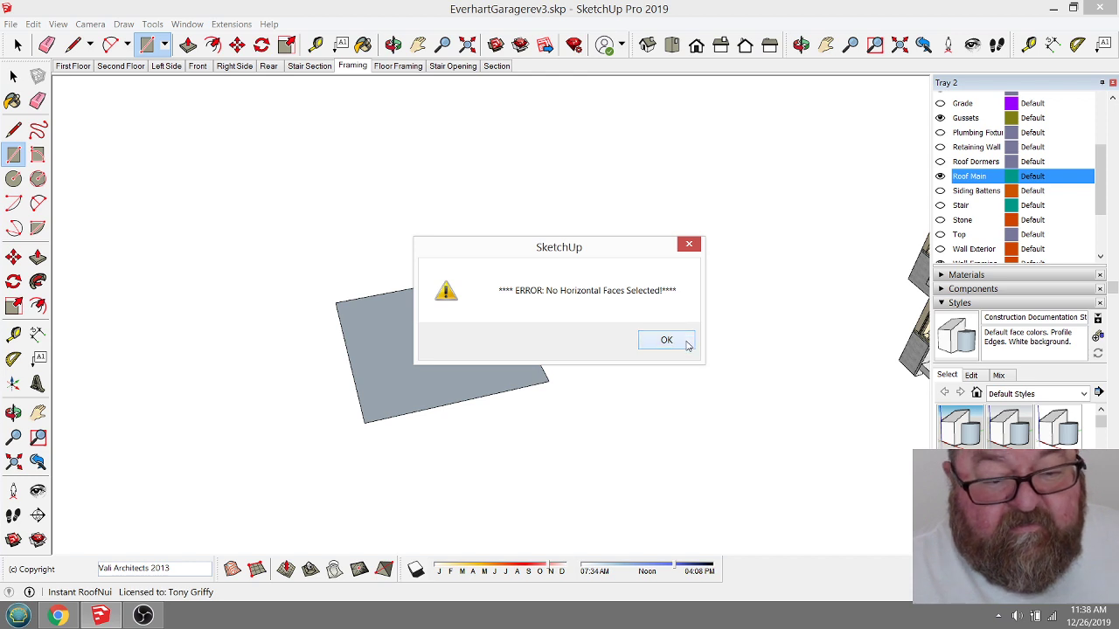
pyautogui.click(666, 340)
# Step: Select the square's face and launch Instant RoofNui's Make Roof command for it
pyautogui.click(17, 45)
pyautogui.click(428, 342)
pyautogui.click(231, 24)
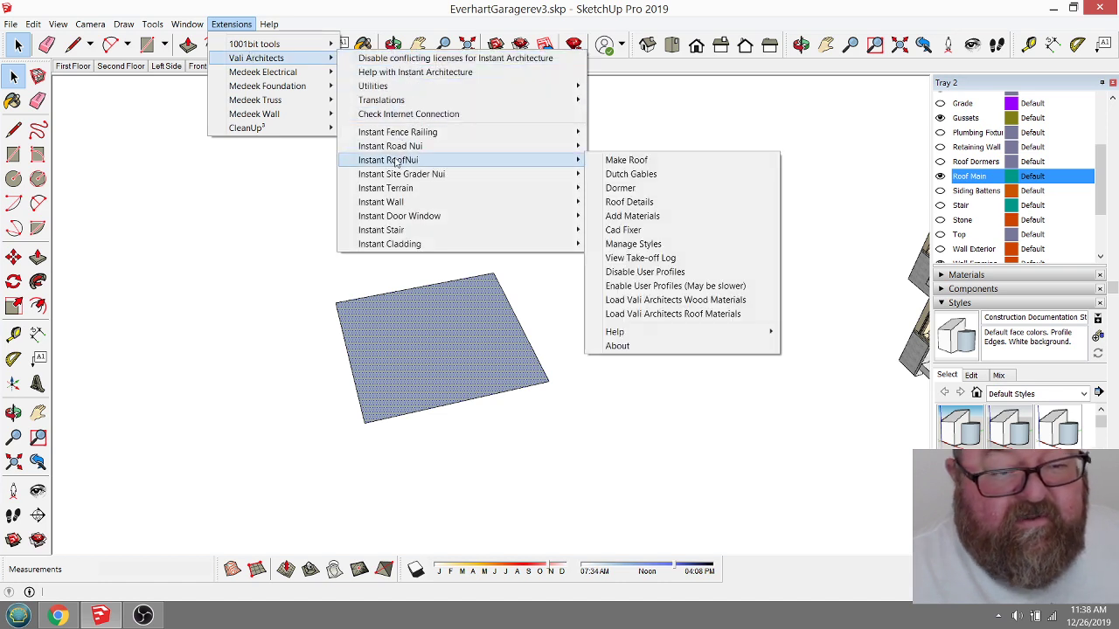
pyautogui.click(659, 165)
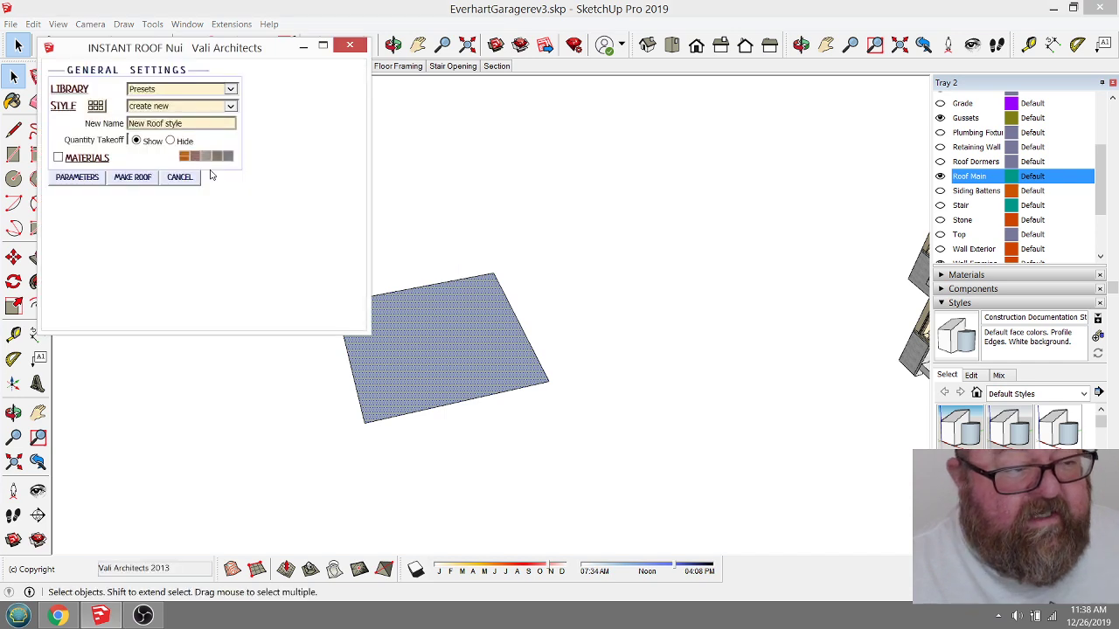
# Step: Choose the Prairie Full style from the Presets library for the new roof
pyautogui.click(230, 90)
pyautogui.click(269, 95)
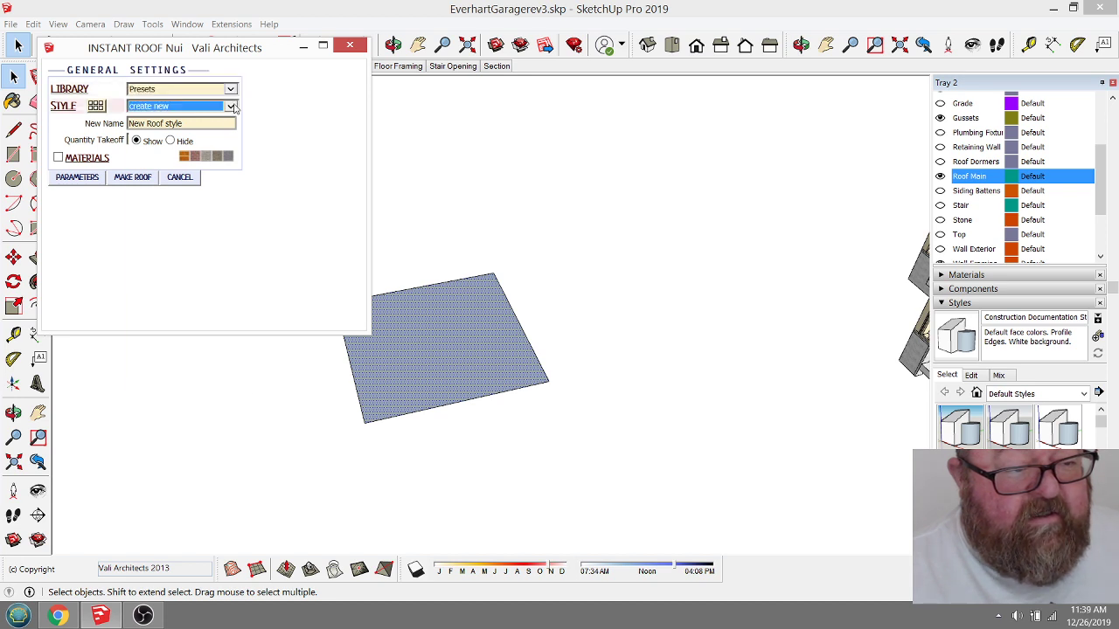
pyautogui.click(231, 106)
pyautogui.click(97, 106)
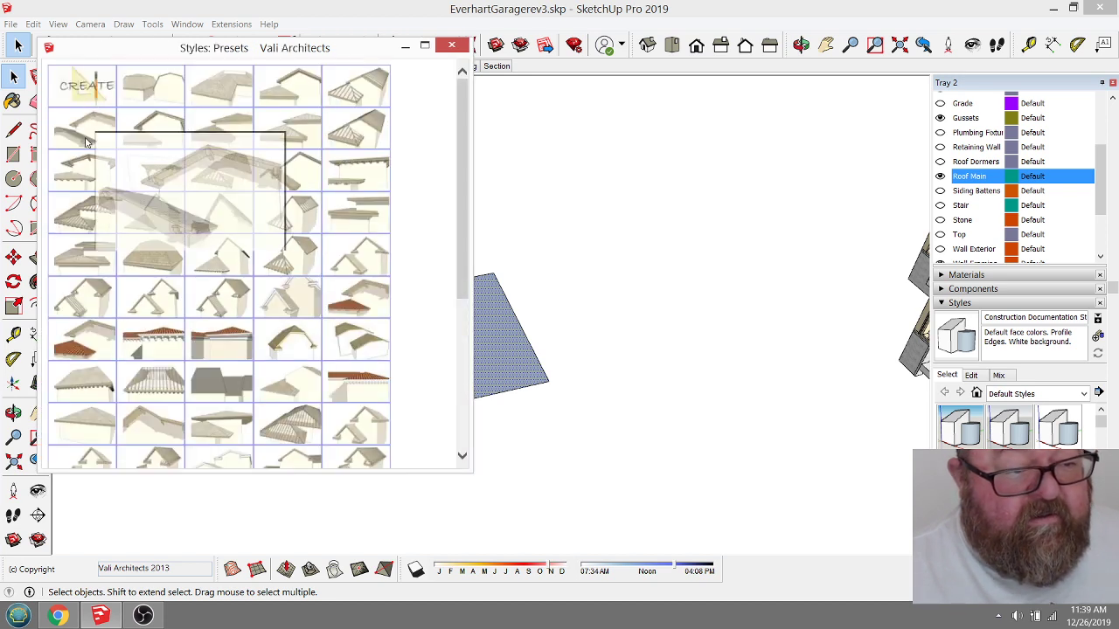
pyautogui.moveTo(288, 302); pyautogui.dragTo(293, 316)
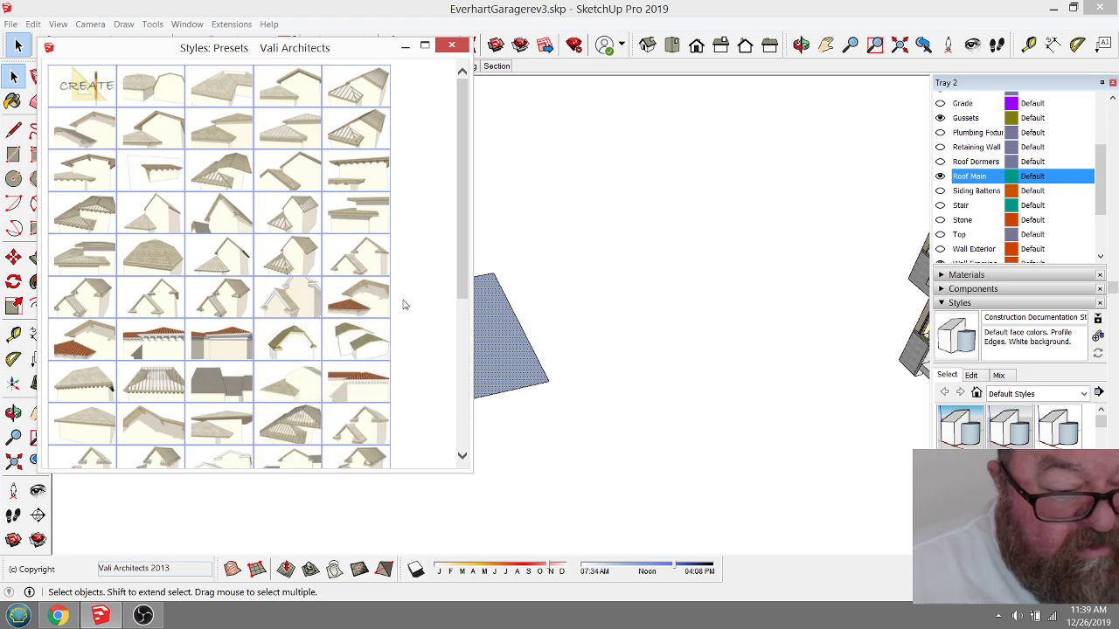
pyautogui.click(452, 45)
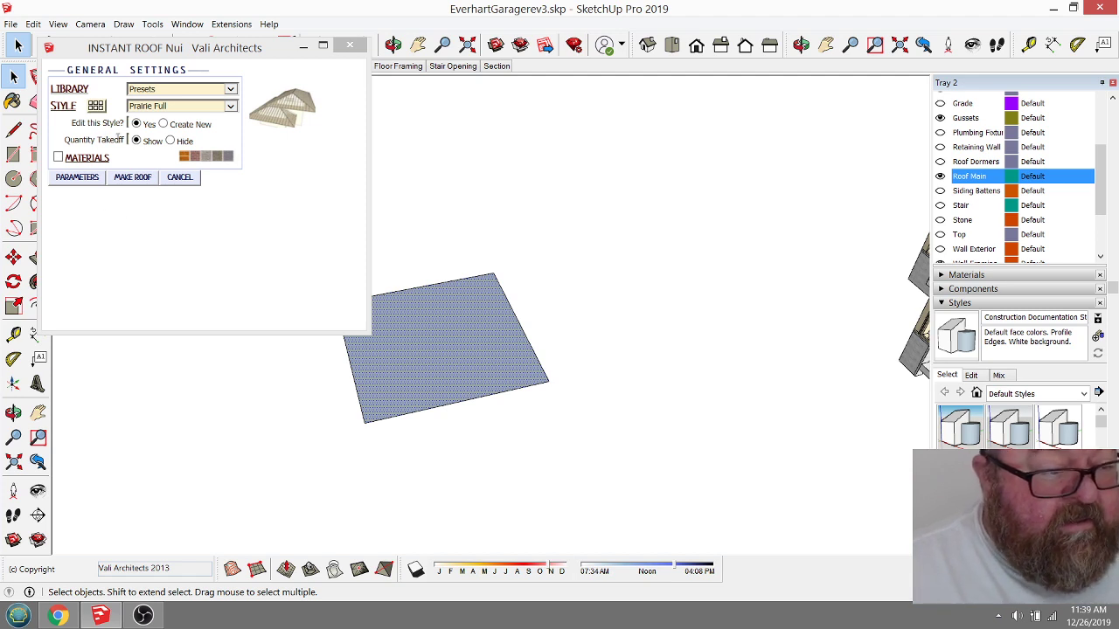
# Step: Show the roof style parameters and set the single slope to 10:12, with the eave option kept enabled
pyautogui.click(79, 179)
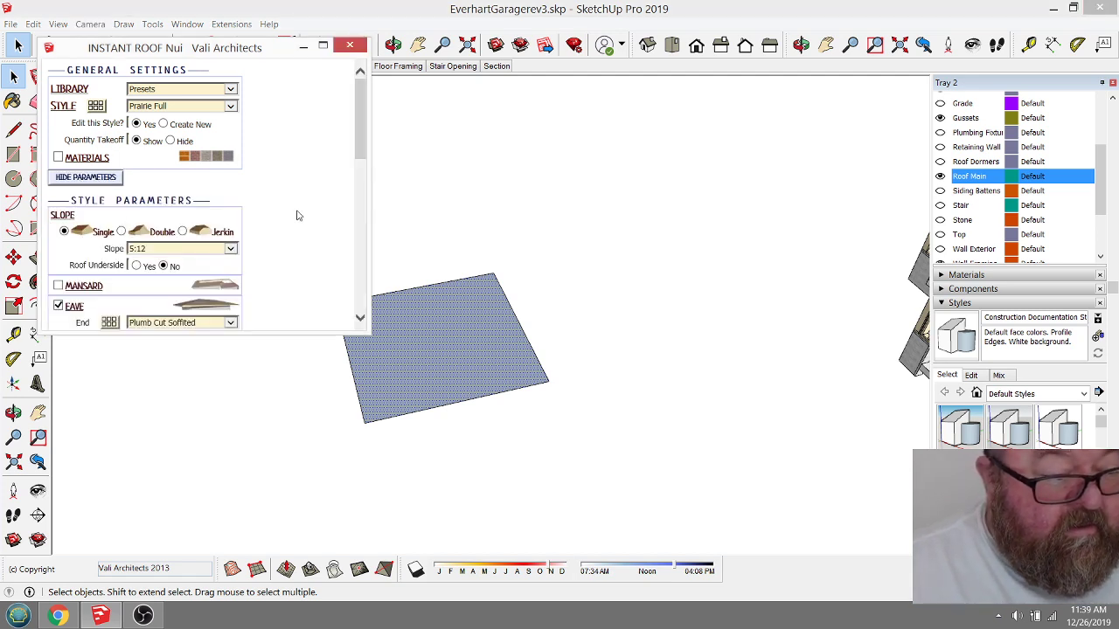
pyautogui.scroll(-3, 320, 228)
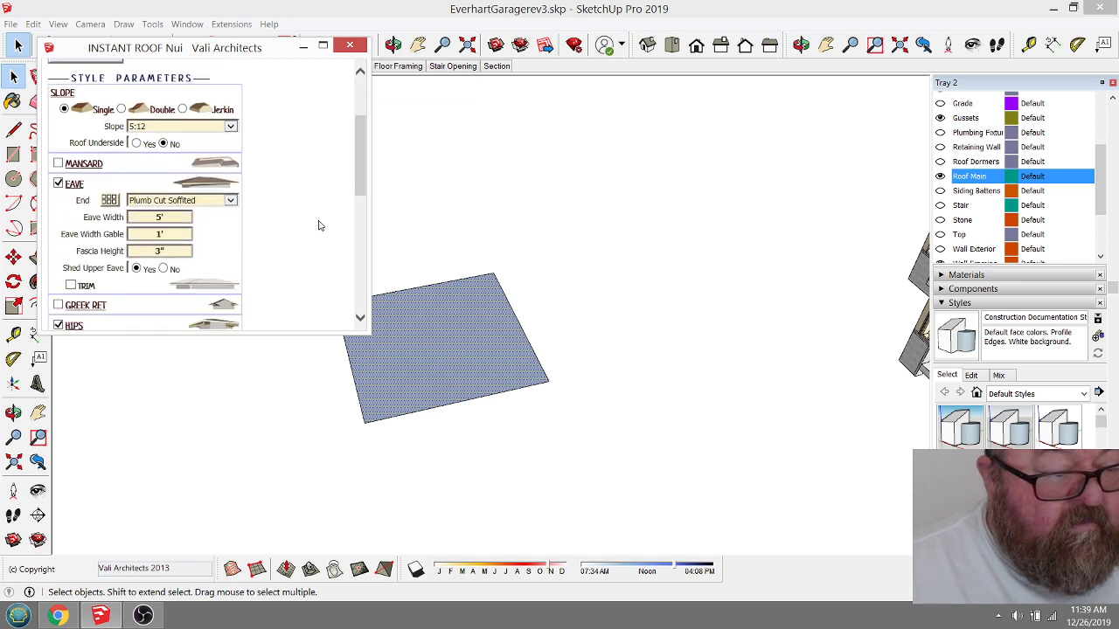
pyautogui.click(57, 185)
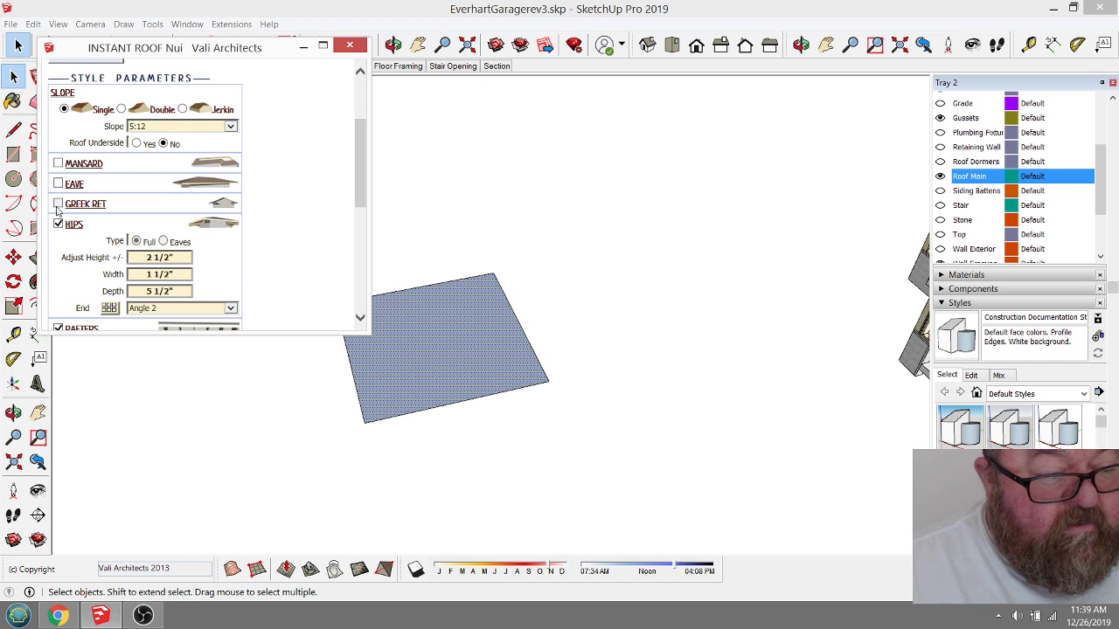
pyautogui.click(58, 184)
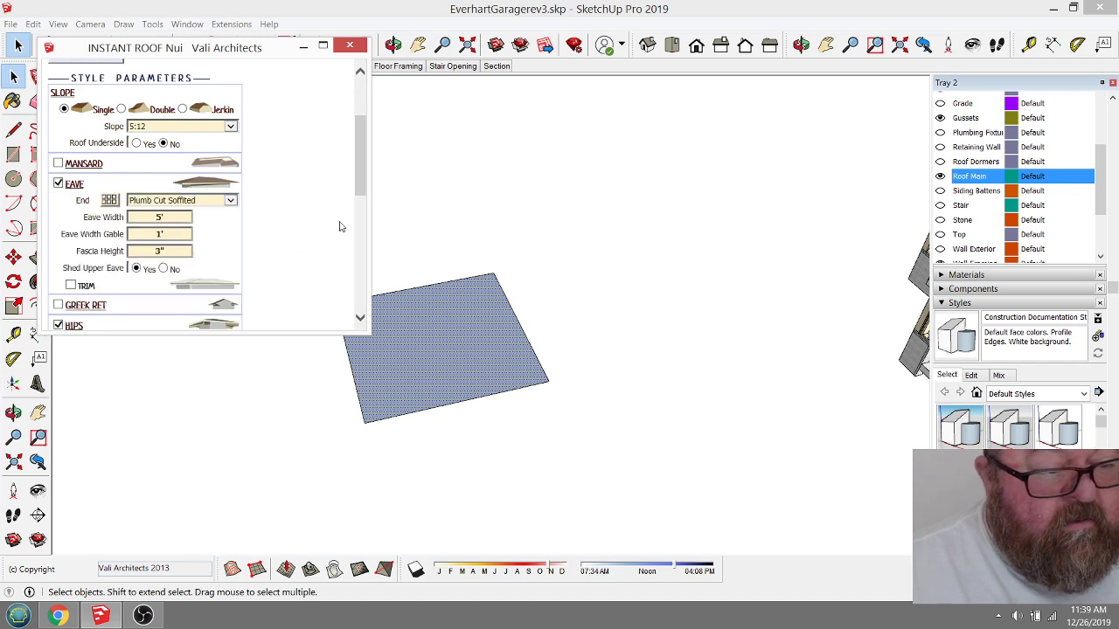
pyautogui.moveTo(362, 171)
pyautogui.mouseDown()
pyautogui.moveTo(366, 201)
pyautogui.moveTo(365, 163)
pyautogui.mouseUp()
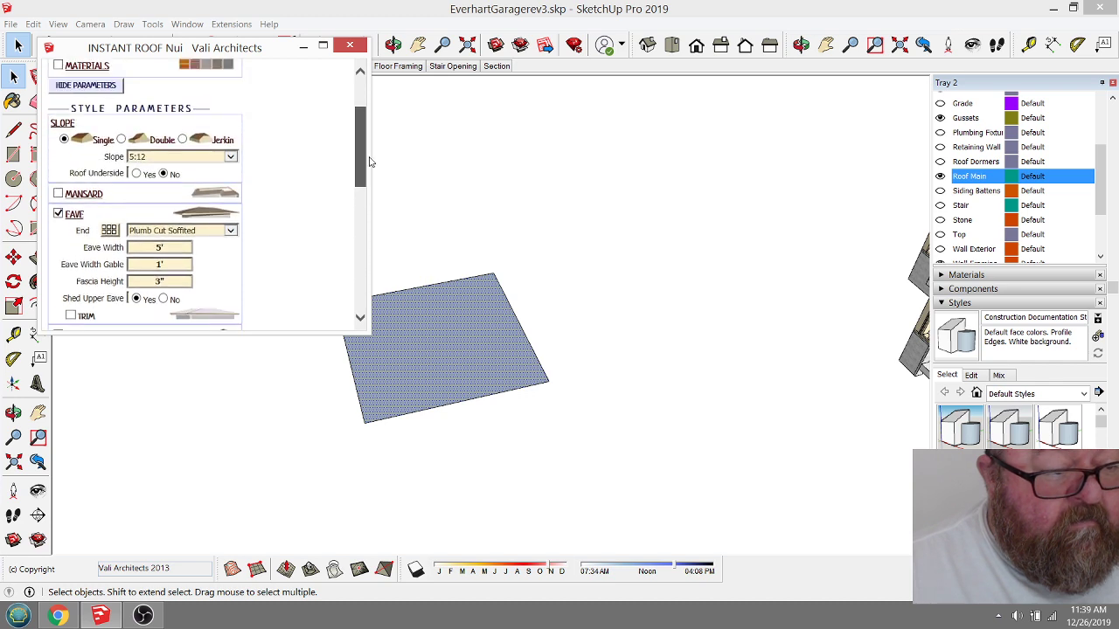
pyautogui.click(229, 157)
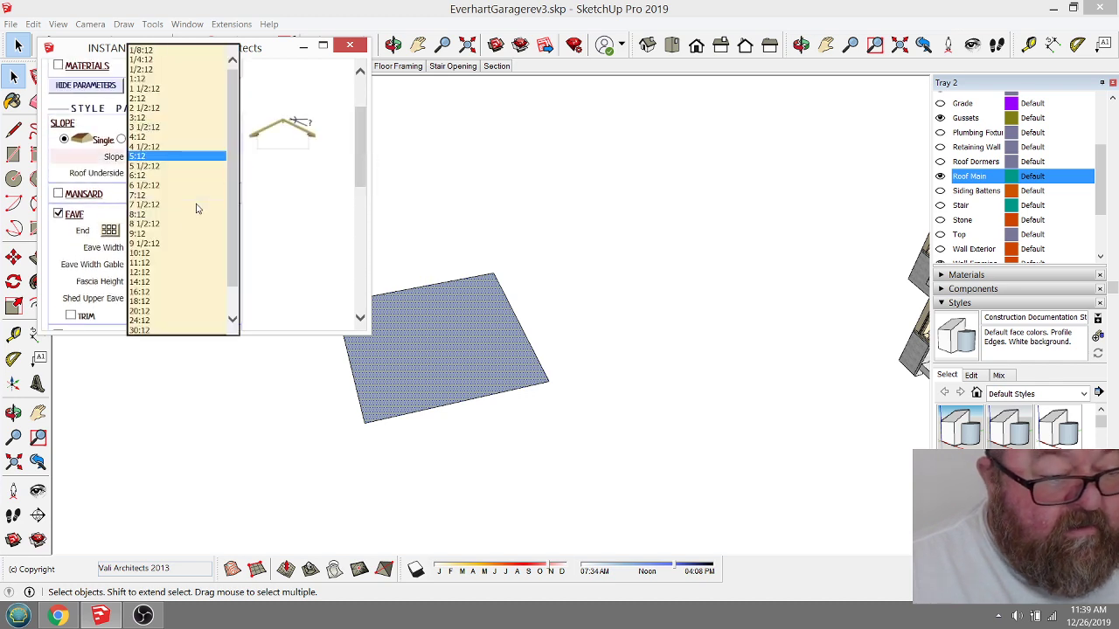
pyautogui.click(149, 253)
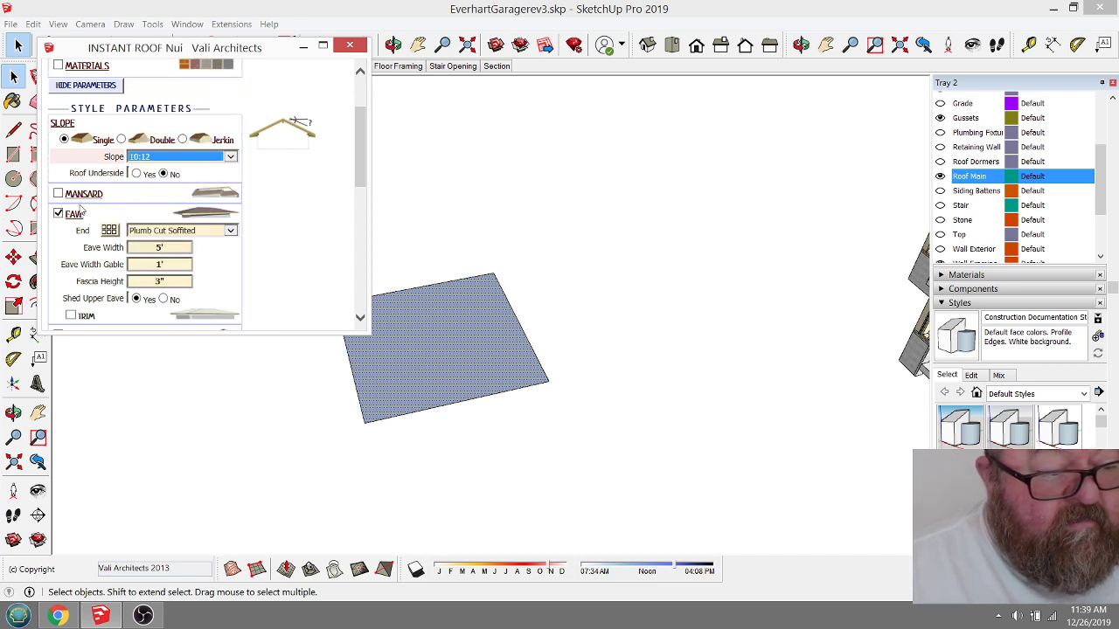
# Step: Turn off the eave option in the style parameters, then make the roof and dismiss the surface area report
pyautogui.moveTo(362, 164); pyautogui.dragTo(358, 207)
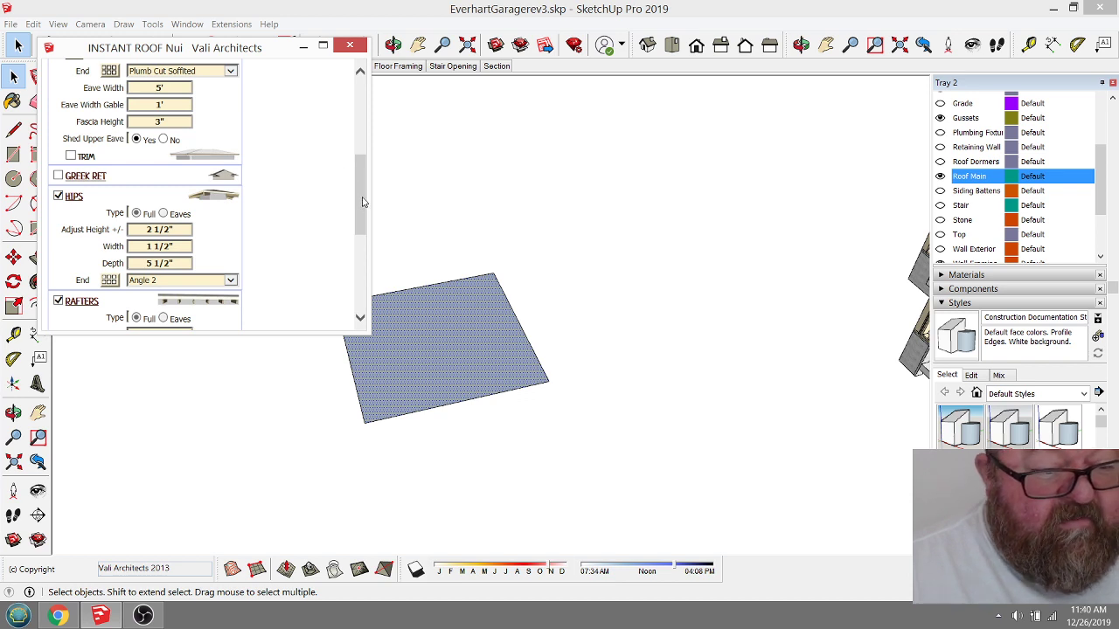
pyautogui.moveTo(362, 202); pyautogui.dragTo(361, 175)
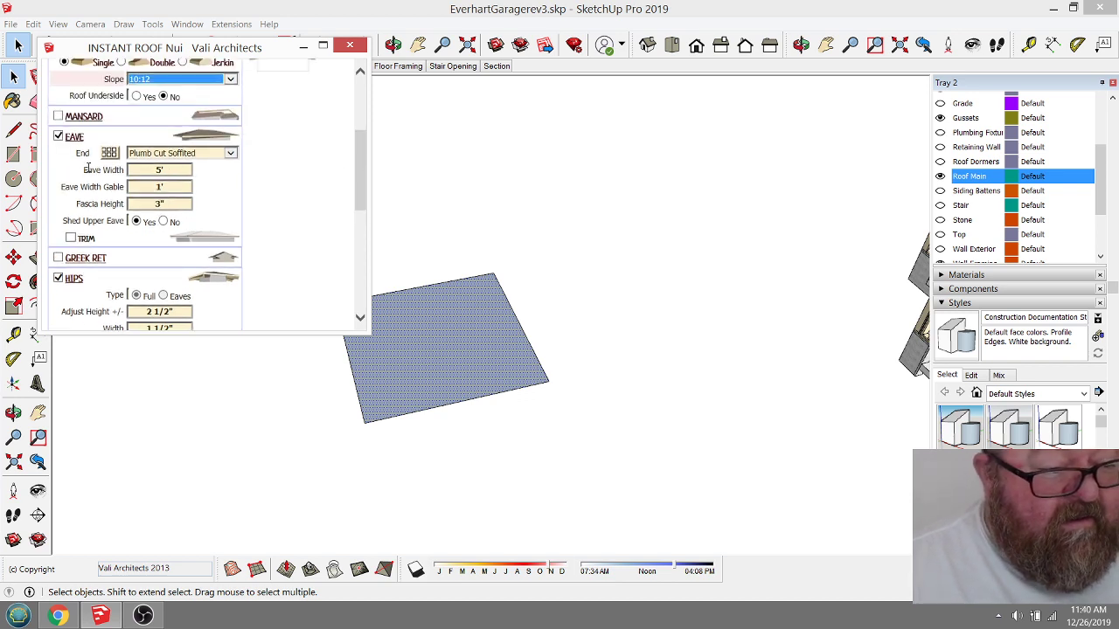
pyautogui.click(58, 138)
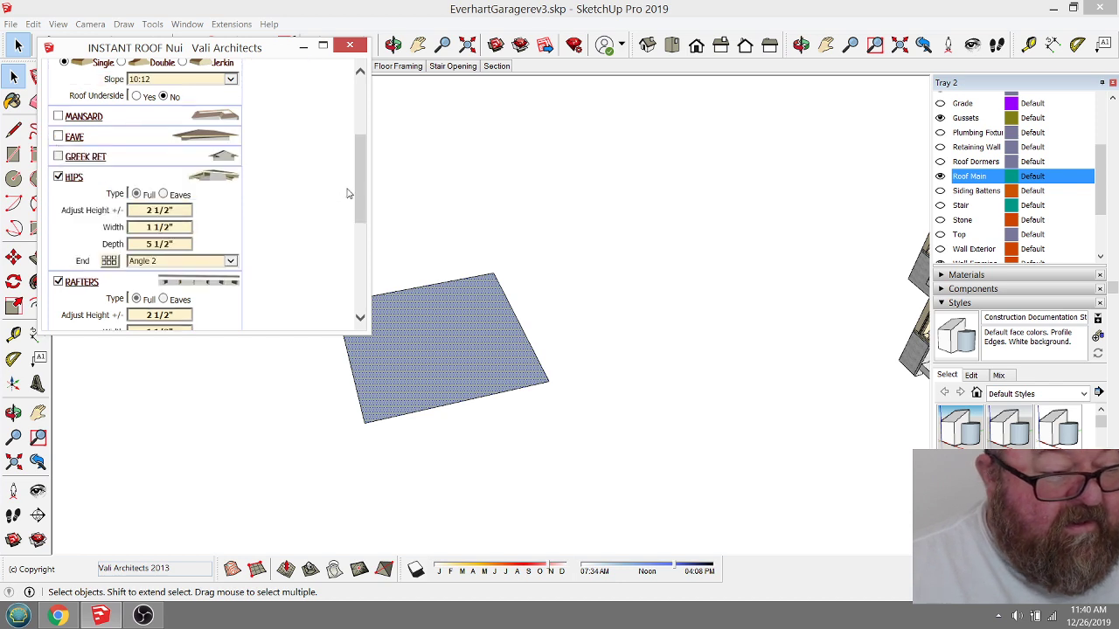
pyautogui.moveTo(361, 188); pyautogui.dragTo(357, 211)
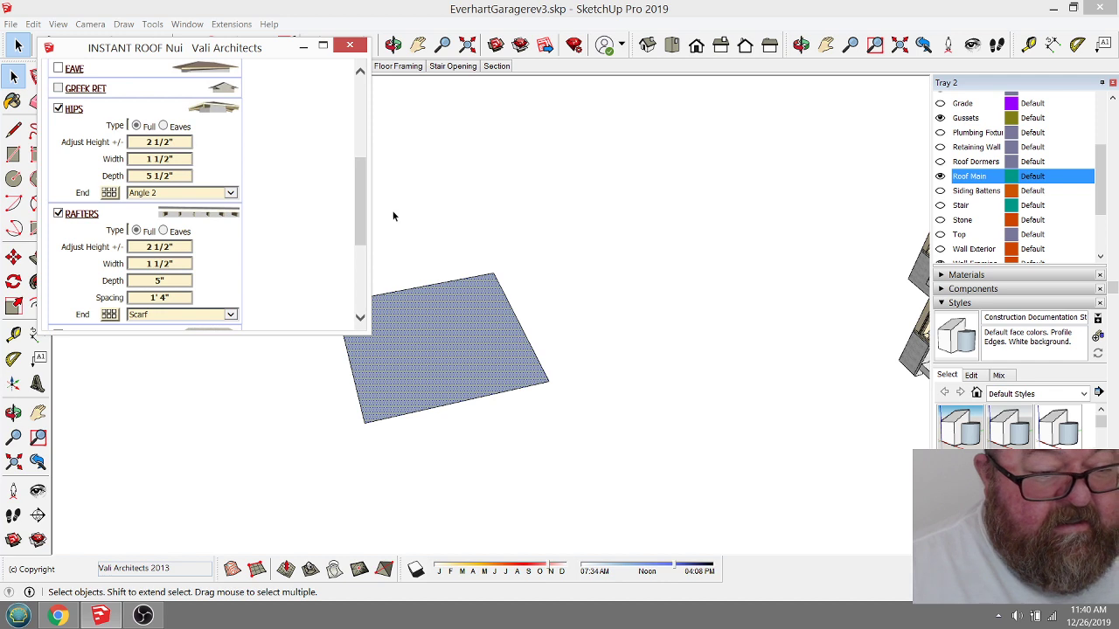
pyautogui.moveTo(366, 210); pyautogui.dragTo(357, 289)
pyautogui.click(87, 320)
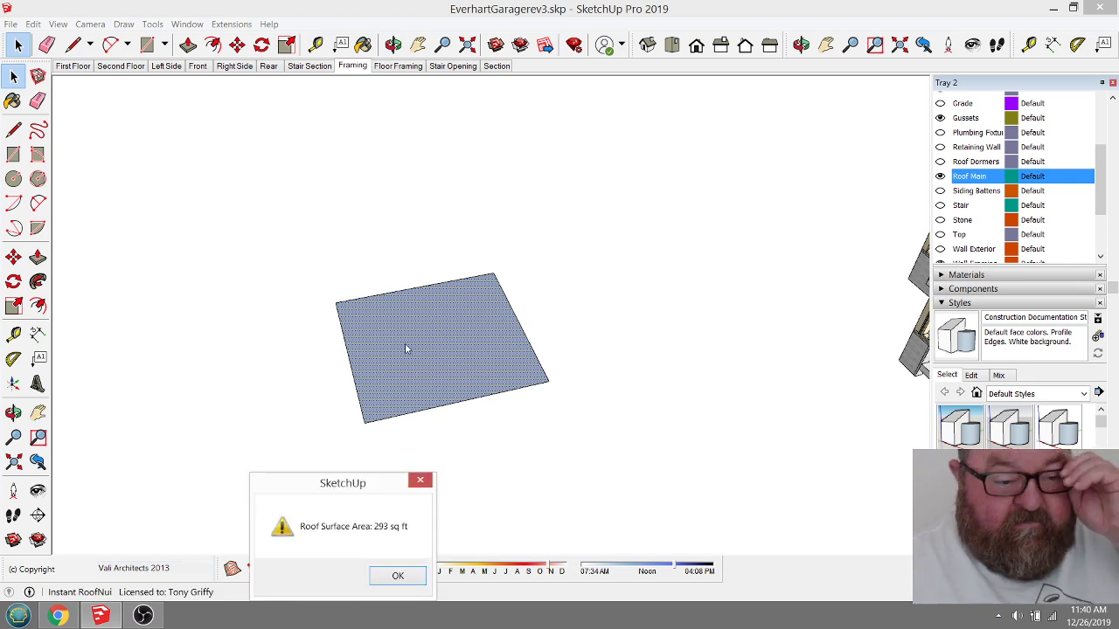
pyautogui.click(398, 577)
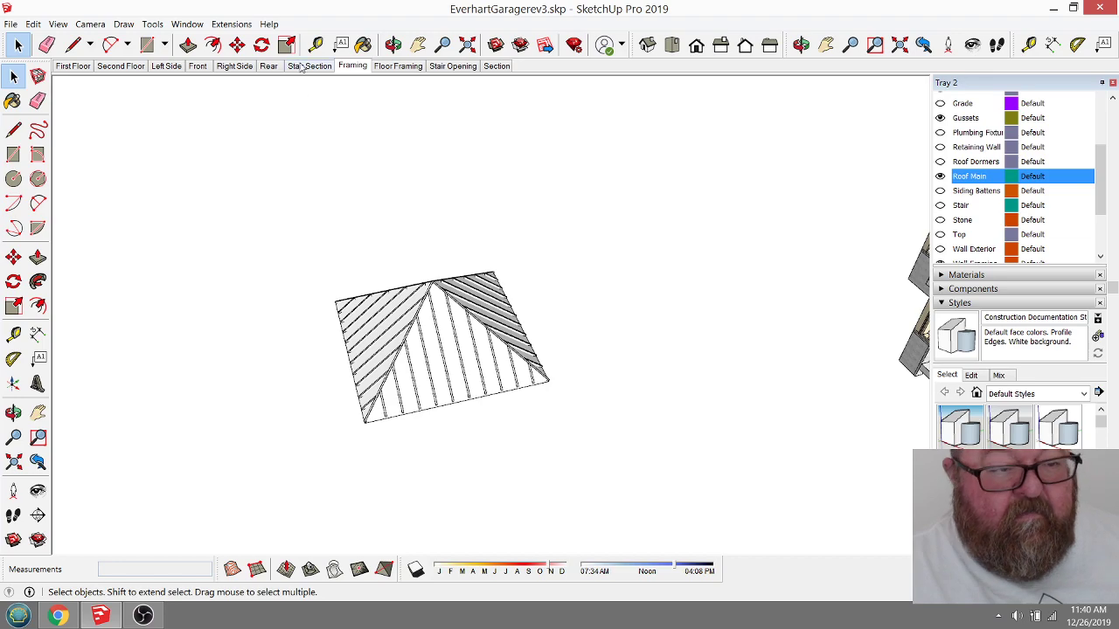
# Step: Open the generated roof group and delete its roof surface to expose the rafters, then leave the group
pyautogui.click(393, 44)
pyautogui.moveTo(382, 391); pyautogui.dragTo(418, 397)
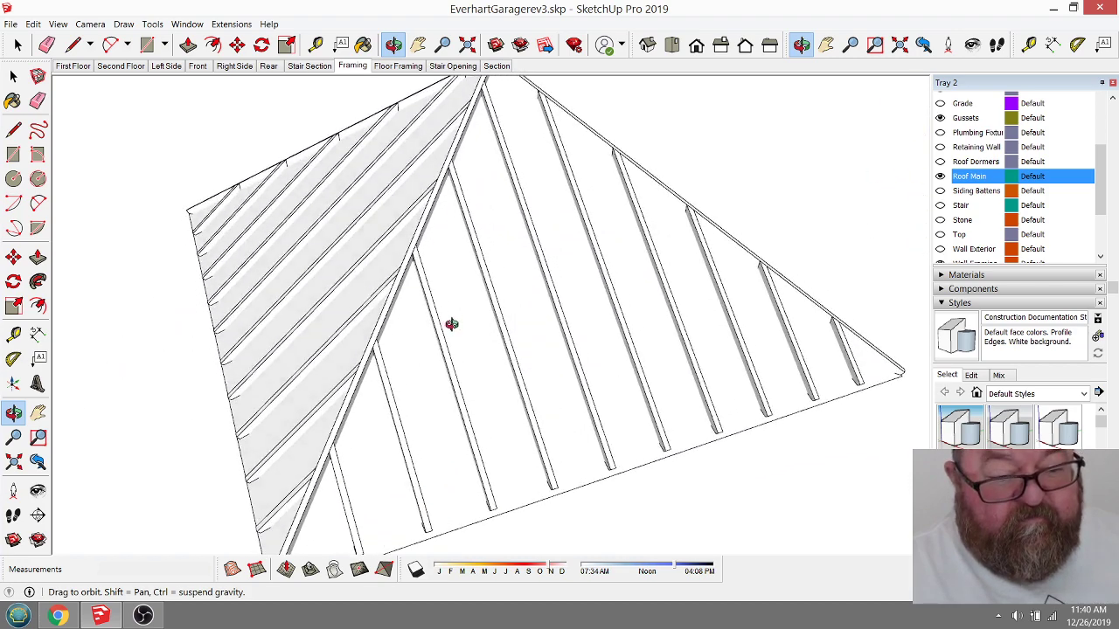
pyautogui.moveTo(451, 321); pyautogui.dragTo(457, 332)
pyautogui.click(18, 44)
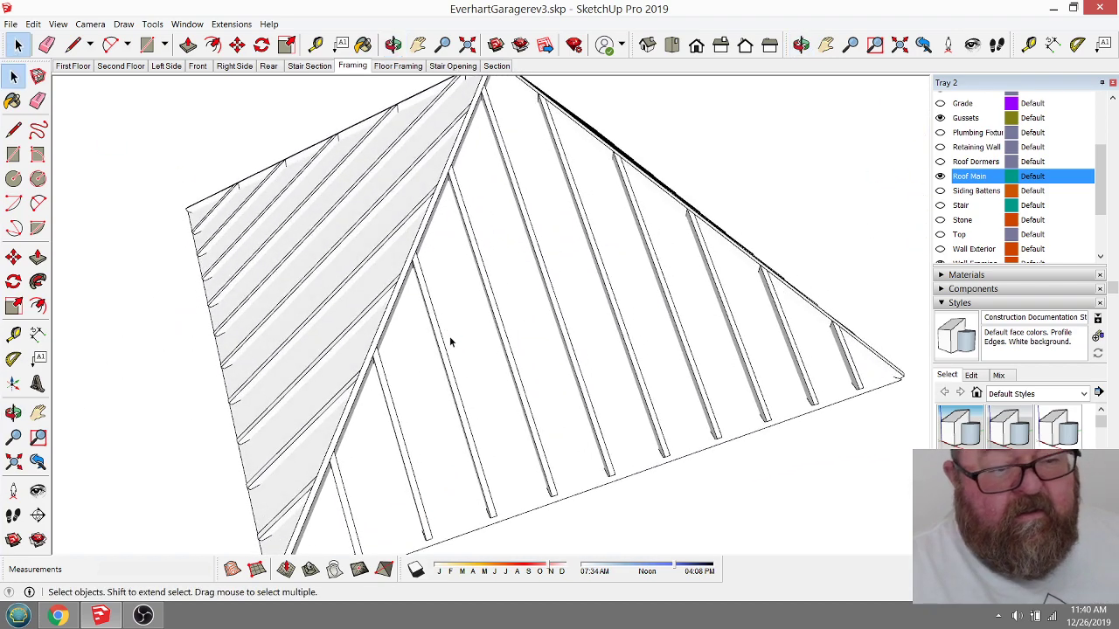
pyautogui.scroll(-3, 450, 341)
pyautogui.click(459, 287)
pyautogui.doubleClick(446, 281)
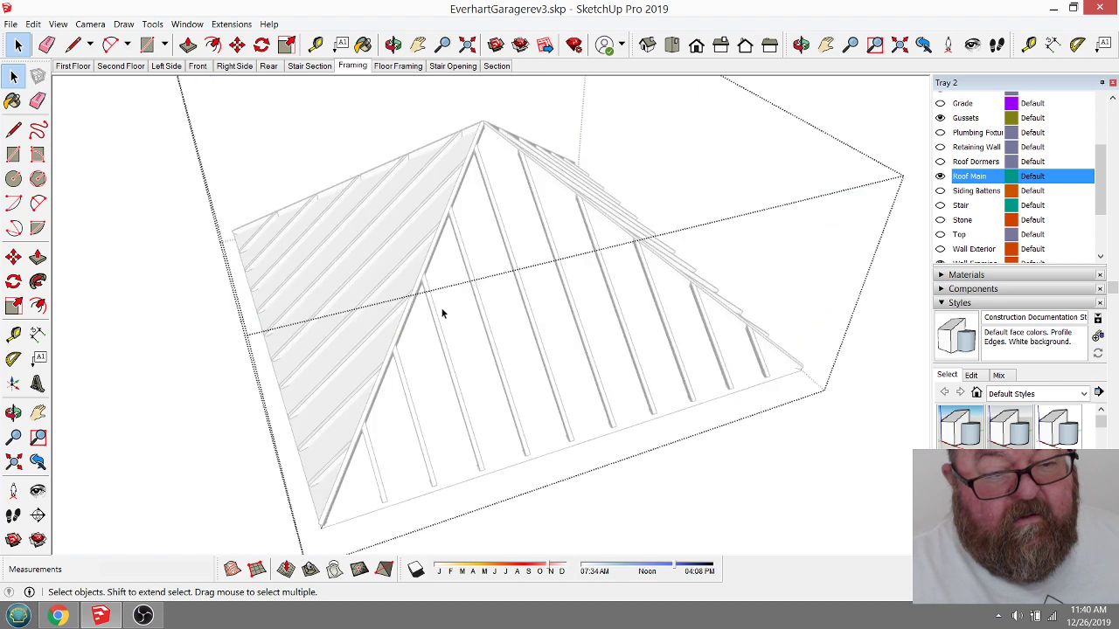
pyautogui.click(450, 315)
pyautogui.press('Delete')
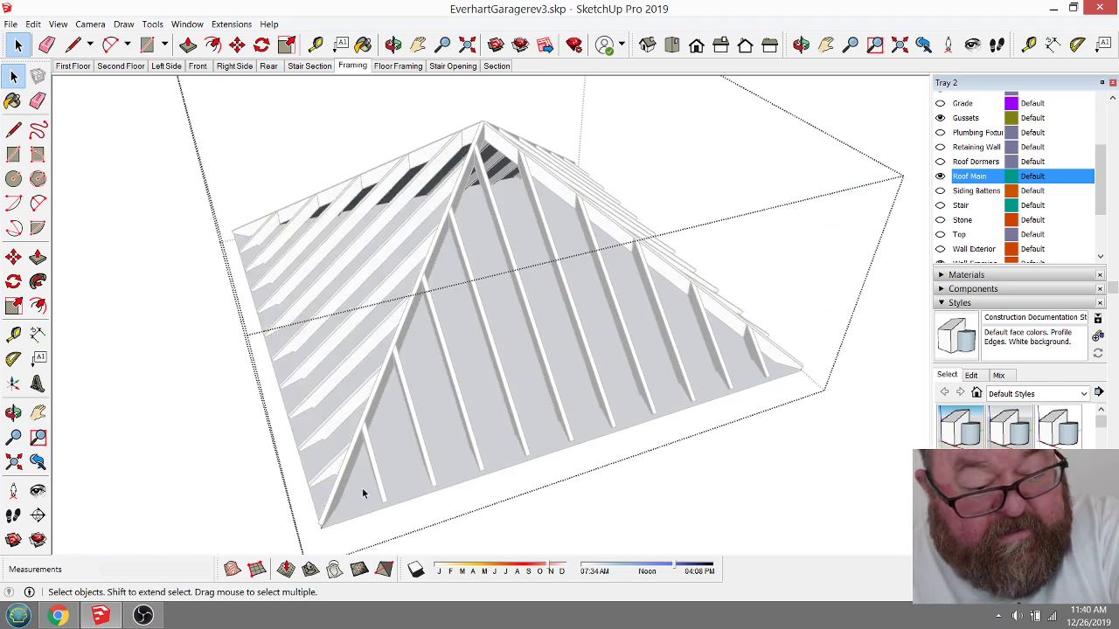
pyautogui.scroll(-5, 393, 449)
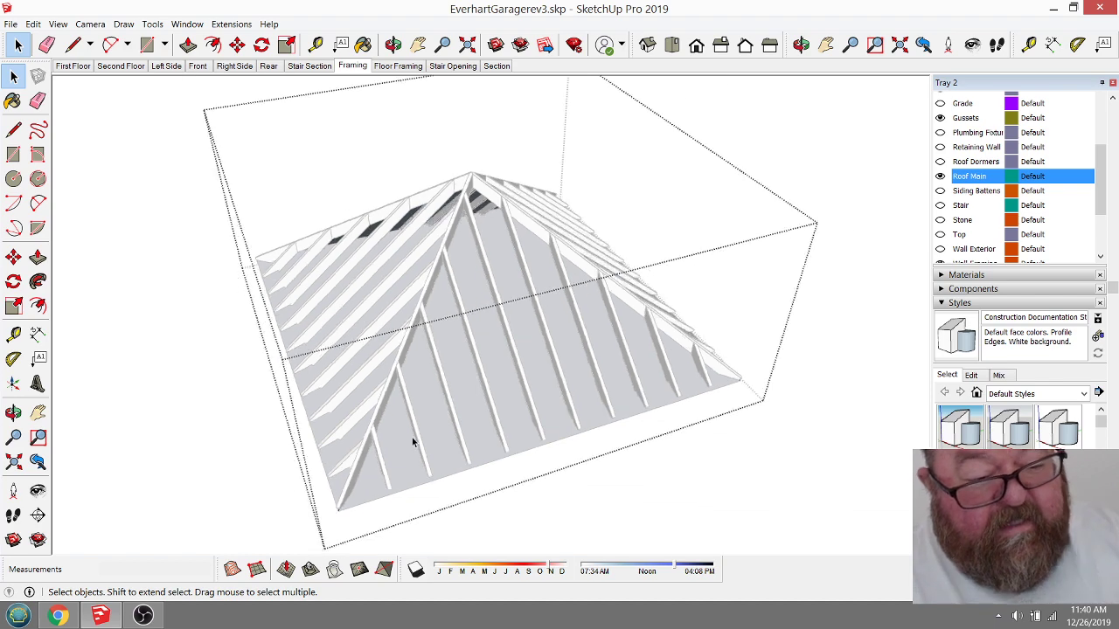
pyautogui.press('Escape')
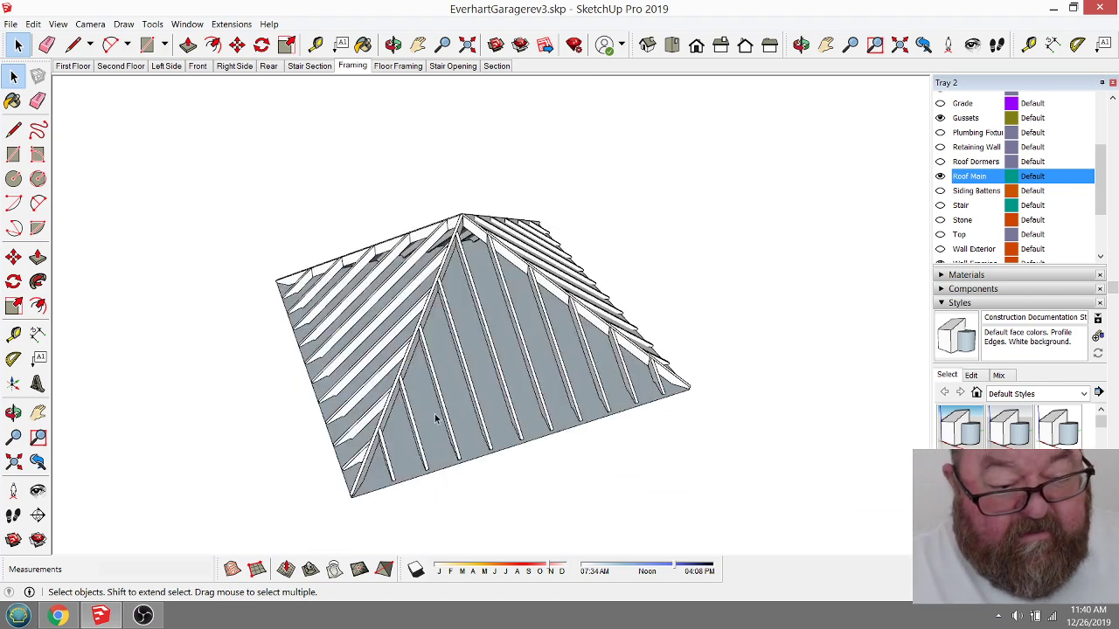
# Step: Delete the square base face beneath the rafters and inspect the hip and rafter framing from a low angle
pyautogui.click(430, 419)
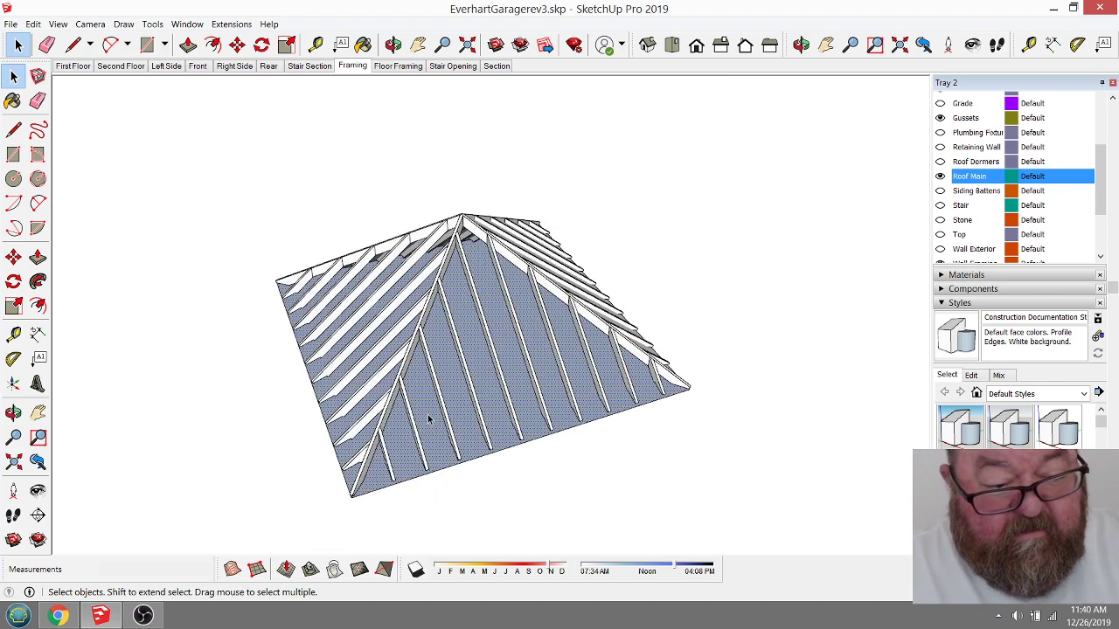
pyautogui.press('Delete')
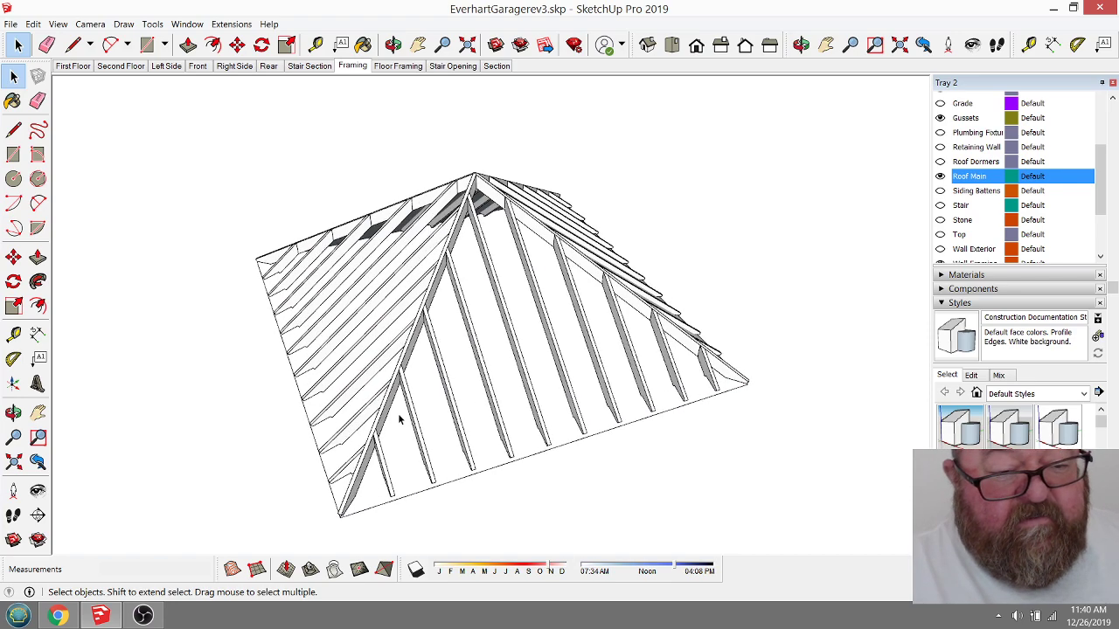
pyautogui.scroll(3, 423, 347)
pyautogui.scroll(4, 397, 461)
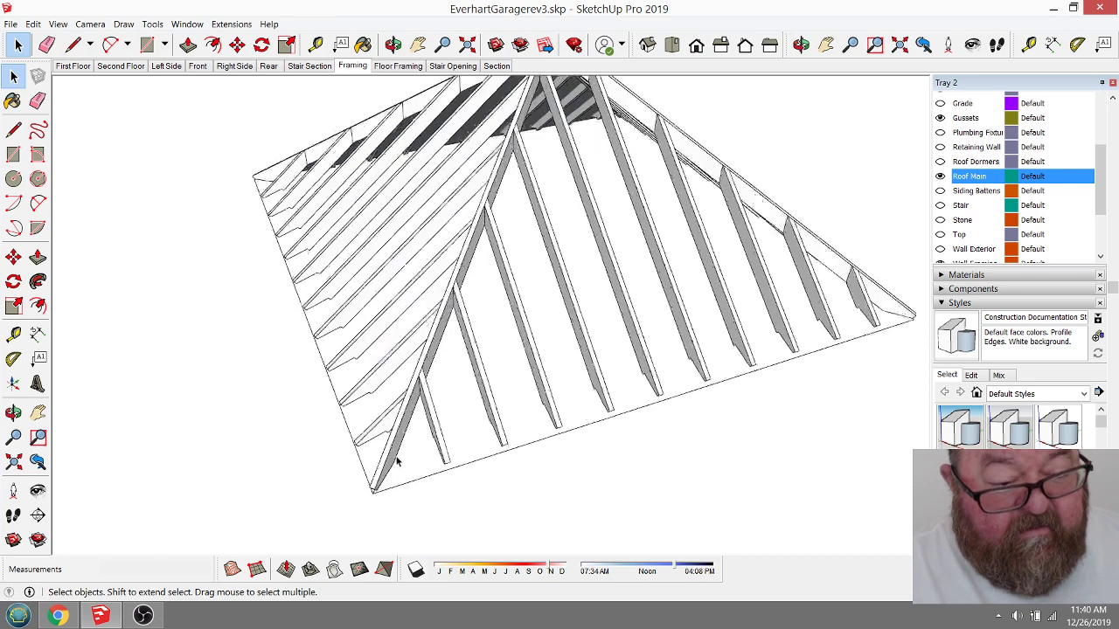
pyautogui.click(392, 45)
pyautogui.moveTo(417, 370); pyautogui.dragTo(218, 269)
pyautogui.moveTo(358, 416); pyautogui.dragTo(336, 264)
pyautogui.scroll(3, 367, 421)
pyautogui.scroll(-3, 364, 410)
pyautogui.moveTo(393, 299)
pyautogui.mouseDown()
pyautogui.moveTo(267, 195)
pyautogui.moveTo(272, 172)
pyautogui.moveTo(338, 149)
pyautogui.moveTo(375, 219)
pyautogui.moveTo(382, 309)
pyautogui.mouseUp()
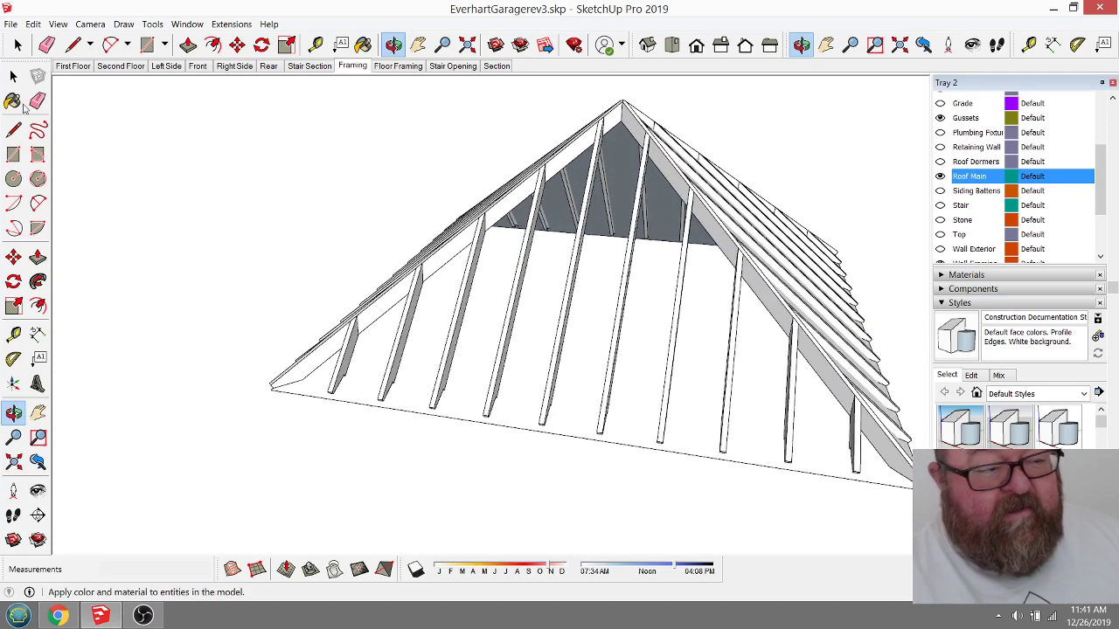
# Step: Undo the deletions of the base face and the roof surface
pyautogui.click(13, 76)
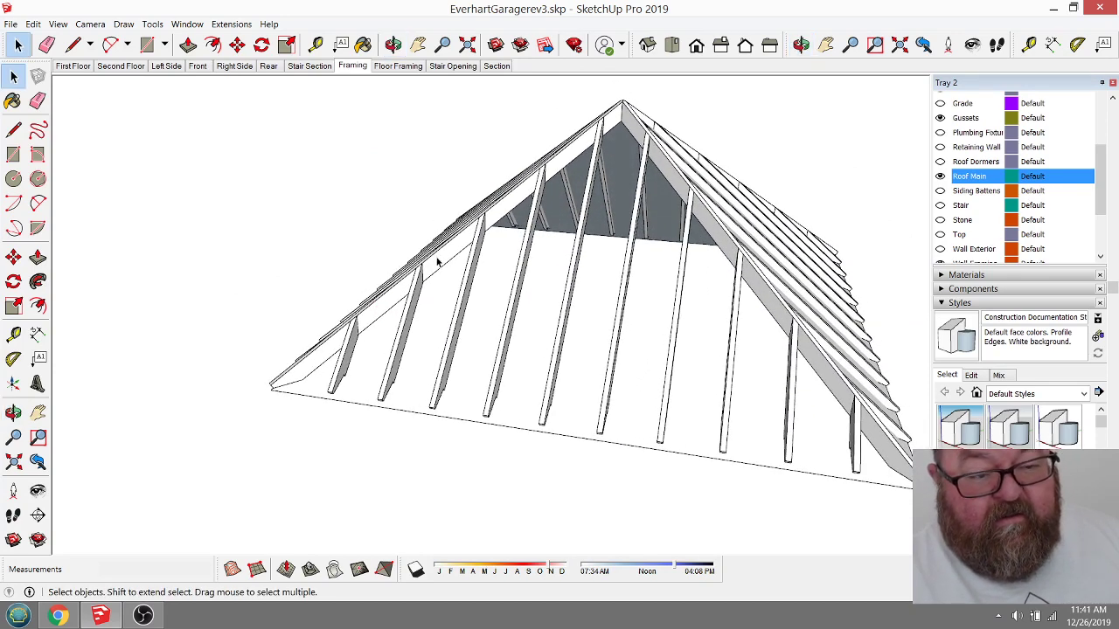
pyautogui.doubleClick(521, 387)
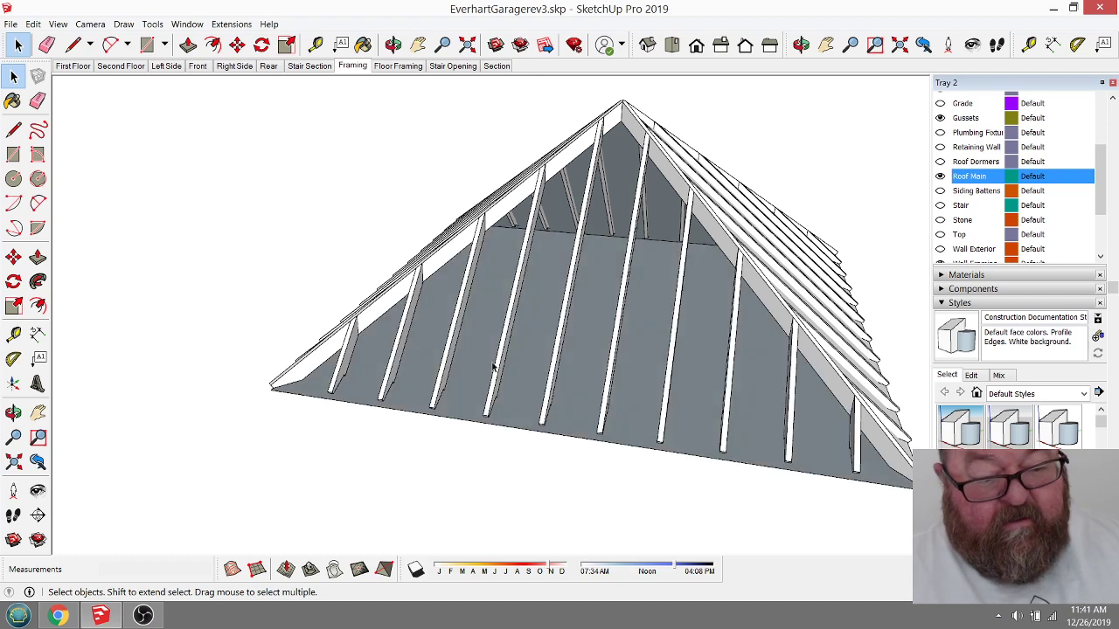
pyautogui.moveTo(385, 263); pyautogui.dragTo(416, 361, button='middle')
pyautogui.hotkey('ctrl', 'z')
pyautogui.hotkey('ctrl', 'z')
pyautogui.hotkey('ctrl', 'z')
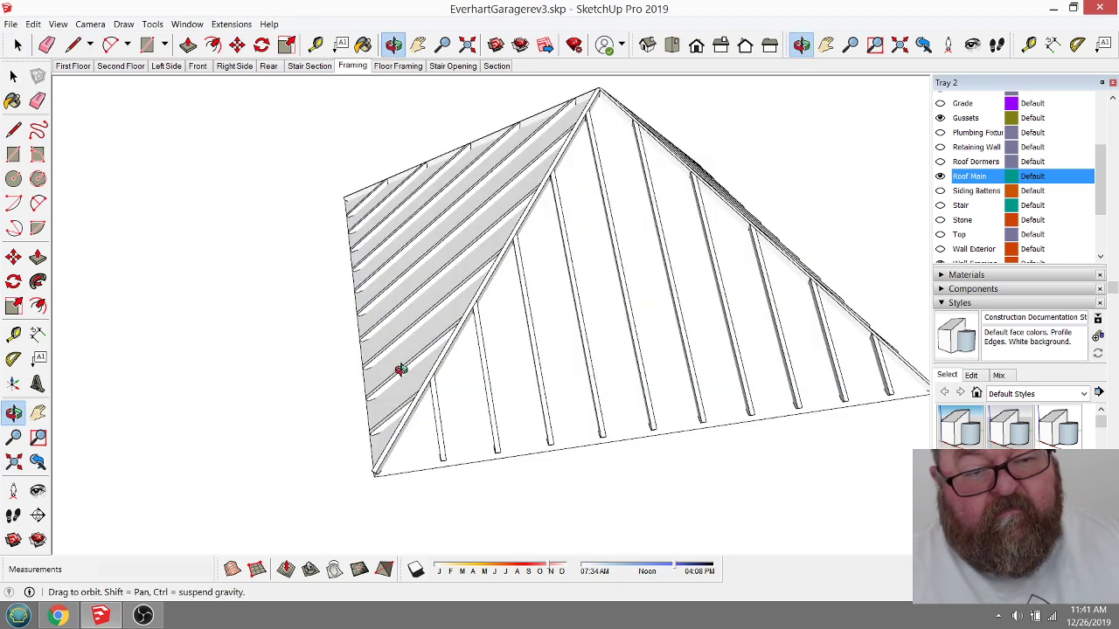
# Step: Remove the generated roof and reselect the bare square face
pyautogui.click(229, 24)
pyautogui.press('Escape')
pyautogui.press('space')
pyautogui.click(497, 288)
pyautogui.click(392, 45)
pyautogui.moveTo(490, 297); pyautogui.dragTo(307, 188)
# Step: Browse the preset roof style thumbnails in Instant RoofNui's Make Roof dialog, including Tuscan Full, and close it without making a roof
pyautogui.click(231, 23)
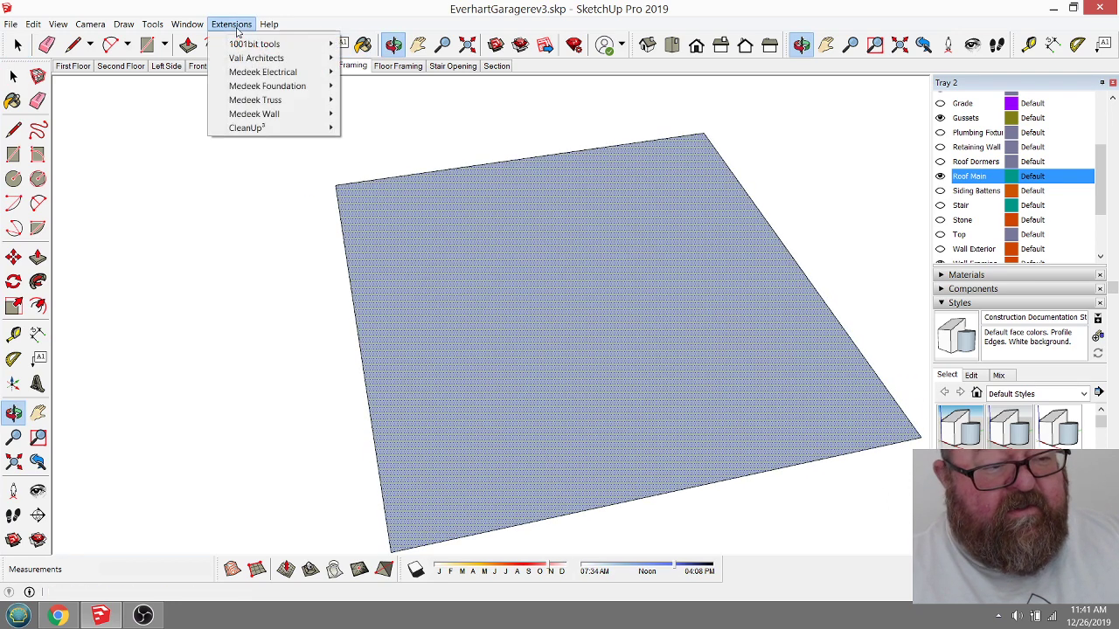
pyautogui.moveTo(262, 59)
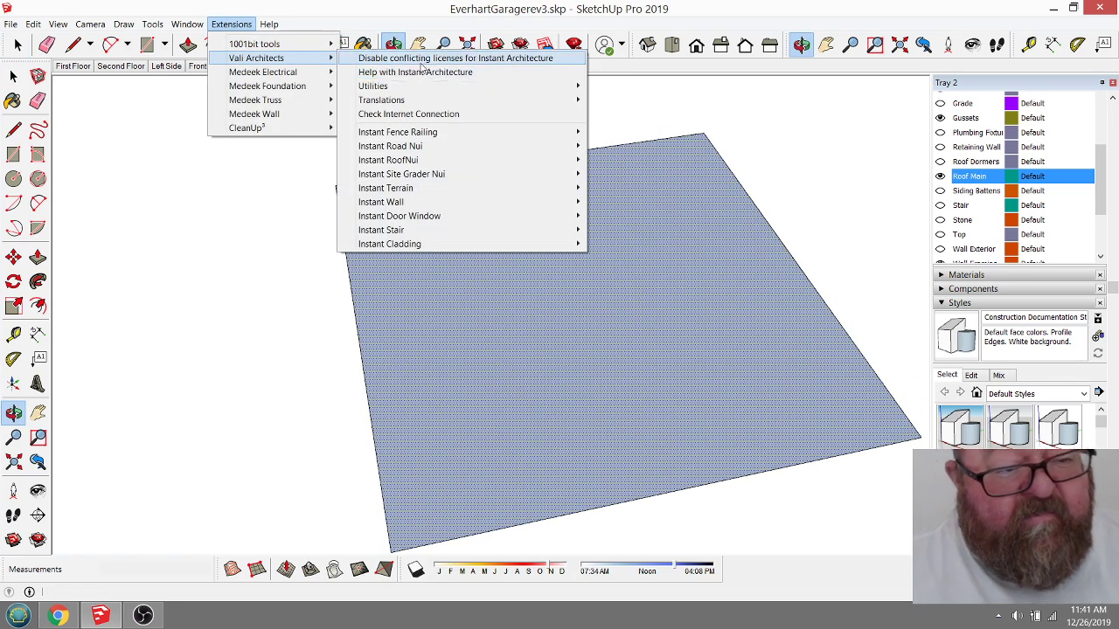
pyautogui.moveTo(424, 160)
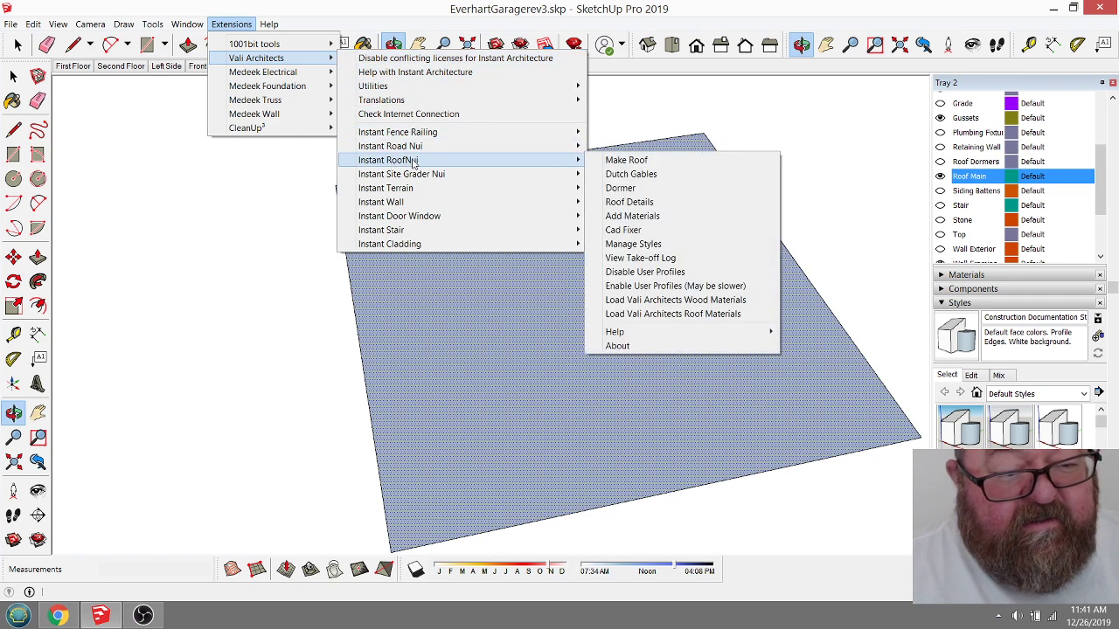
pyautogui.click(651, 162)
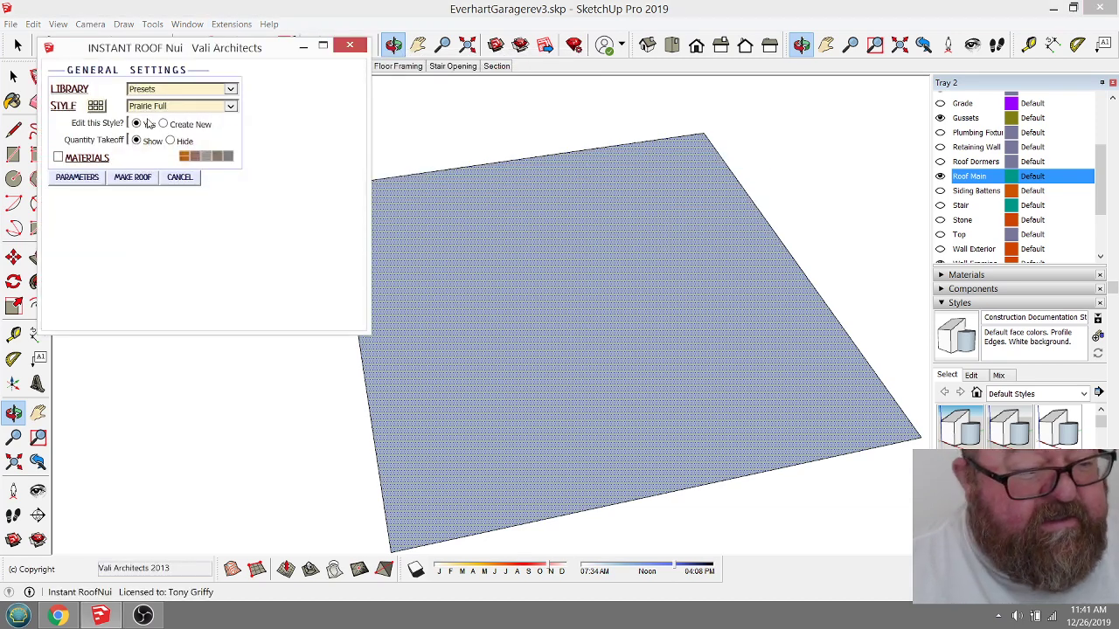
pyautogui.click(97, 107)
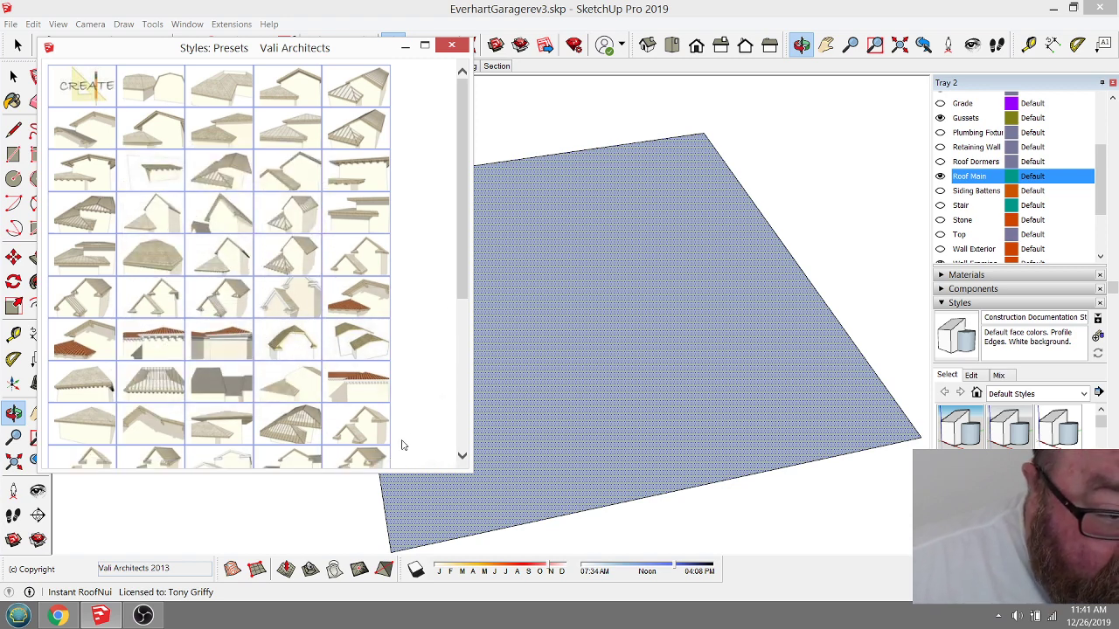
pyautogui.moveTo(464, 283); pyautogui.dragTo(465, 411)
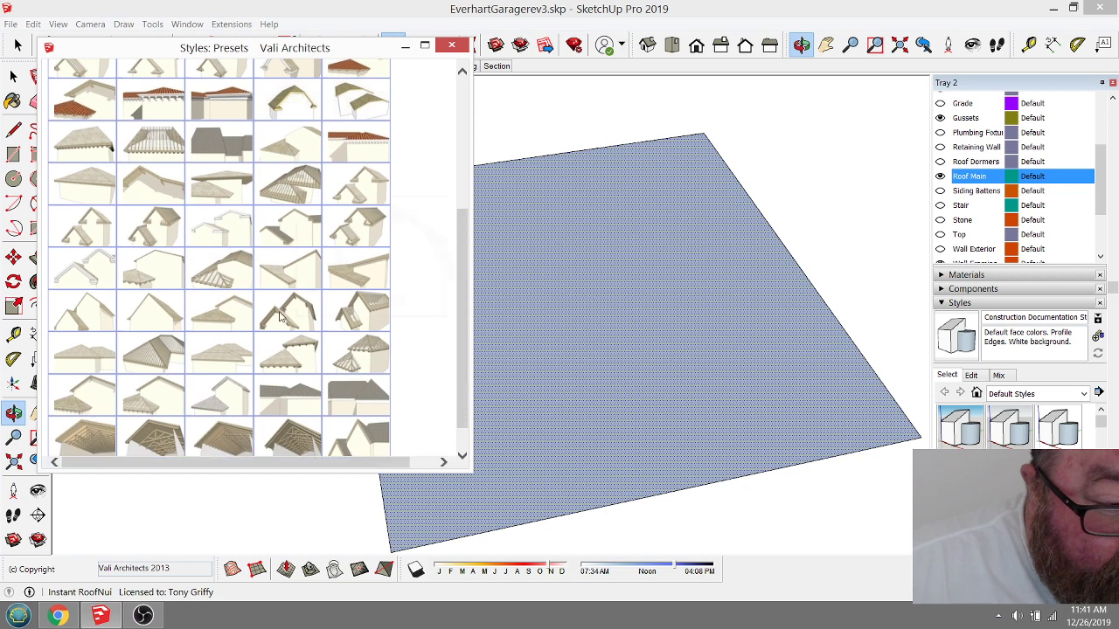
pyautogui.moveTo(221, 279)
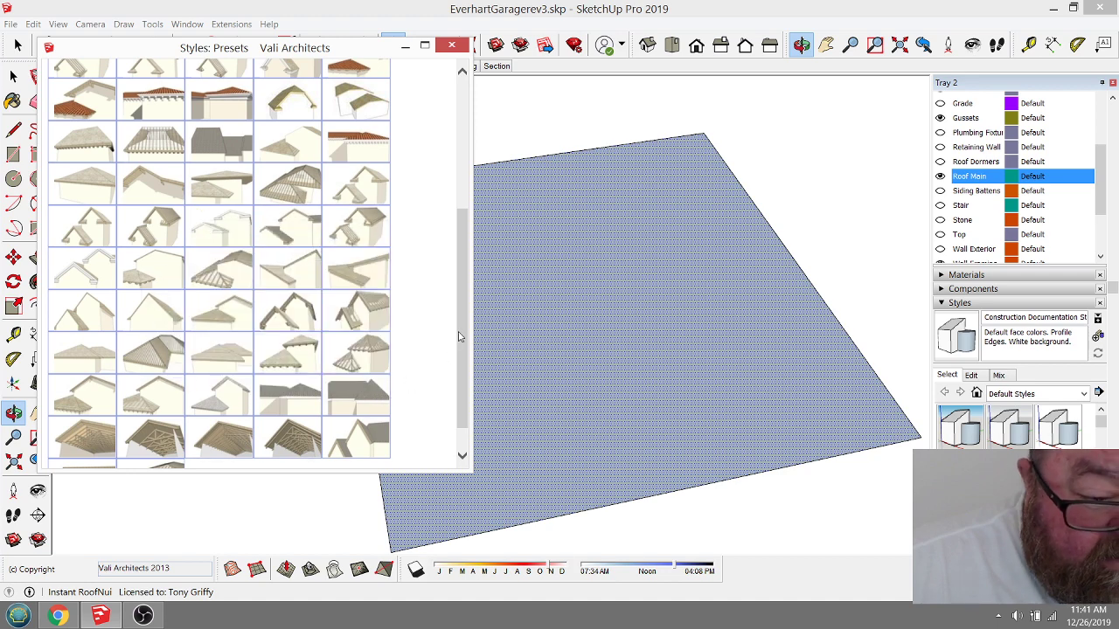
pyautogui.scroll(-1, 459, 337)
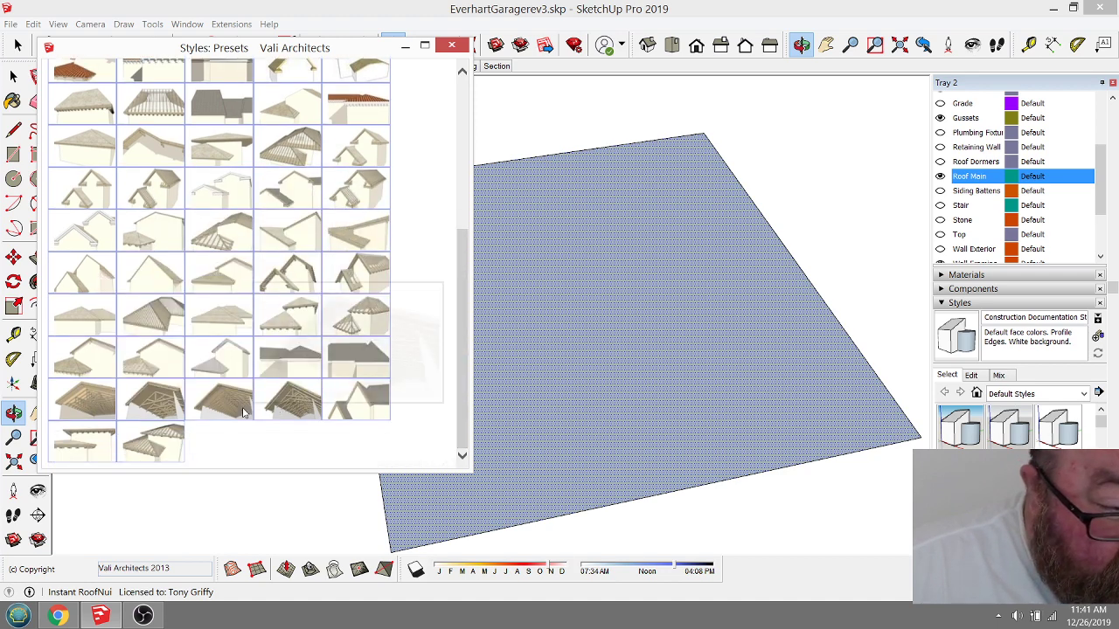
pyautogui.moveTo(137, 451)
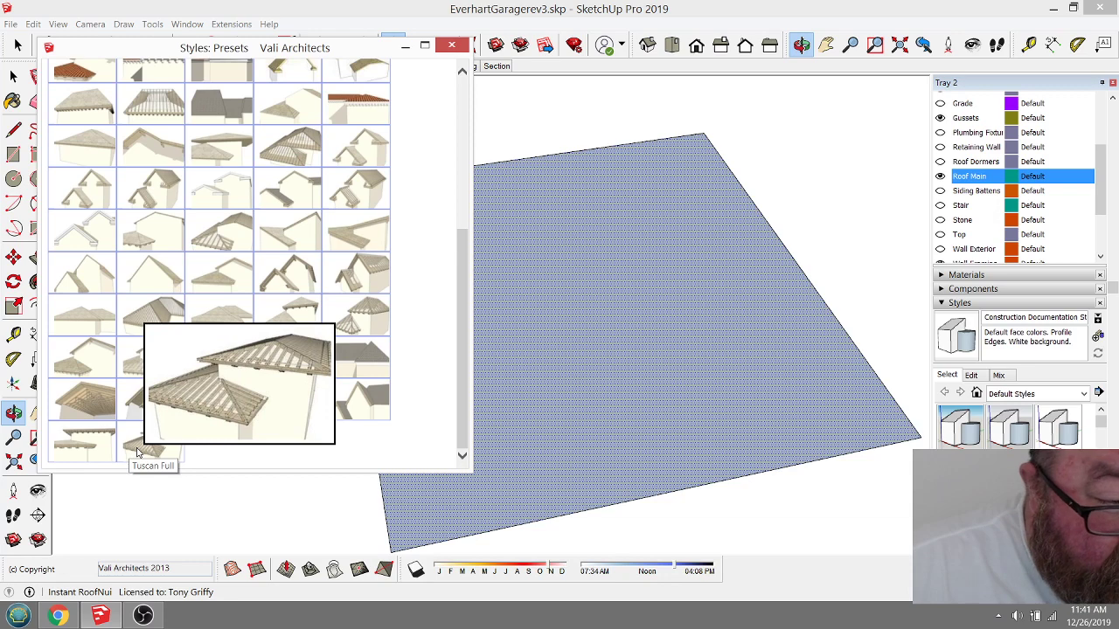
pyautogui.click(457, 45)
pyautogui.click(354, 46)
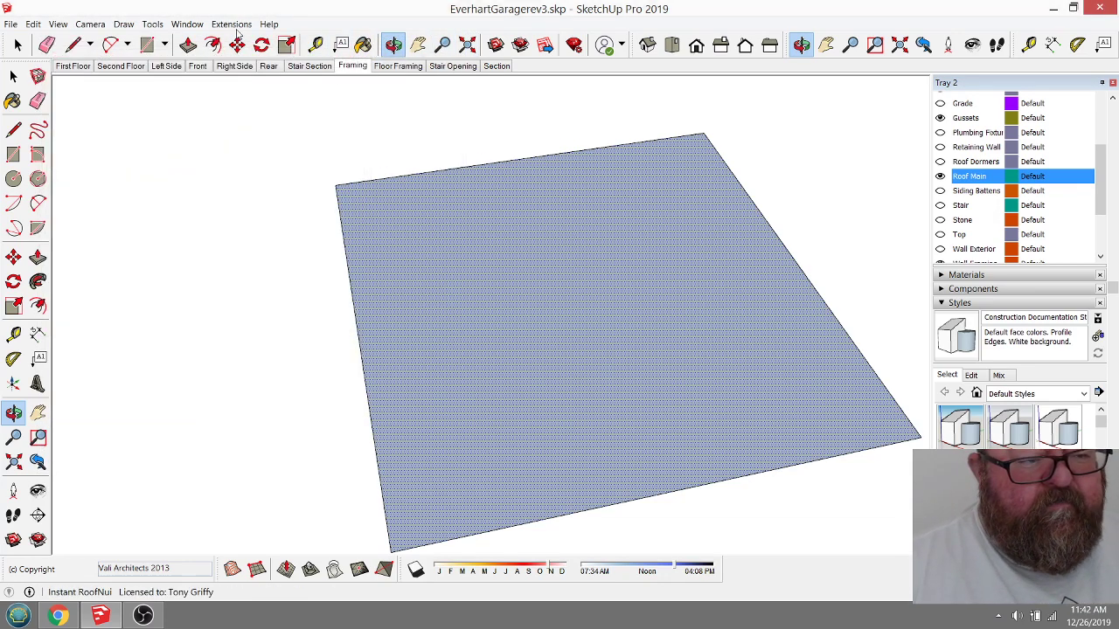
# Step: Launch Medeek Truss's Roof Rafters command with the Hip Roof family
pyautogui.click(233, 24)
pyautogui.moveTo(257, 103)
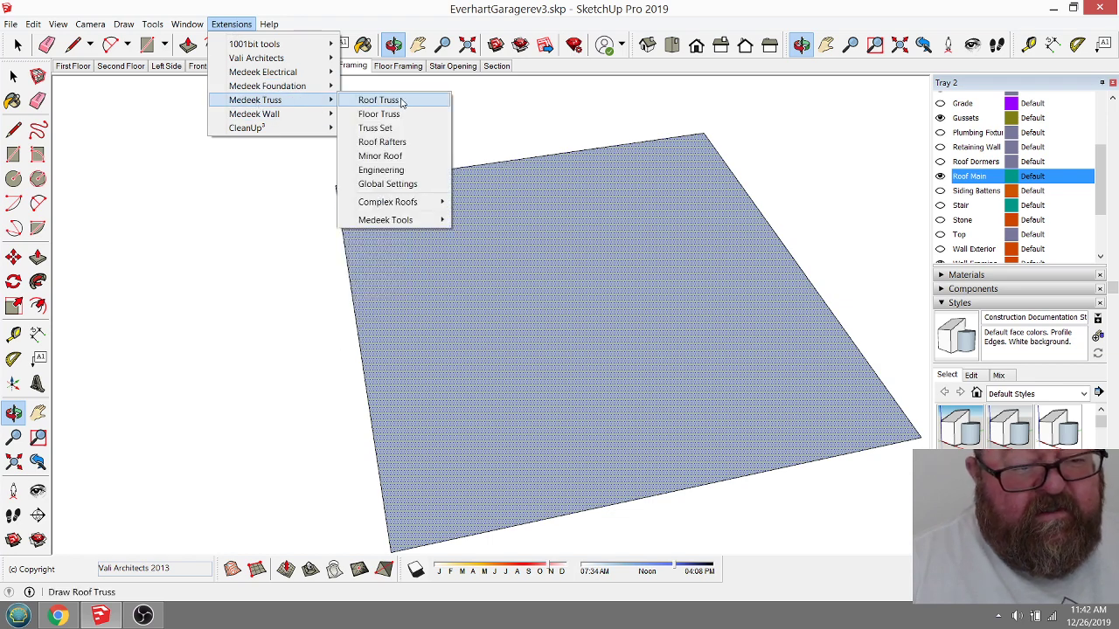
pyautogui.click(382, 142)
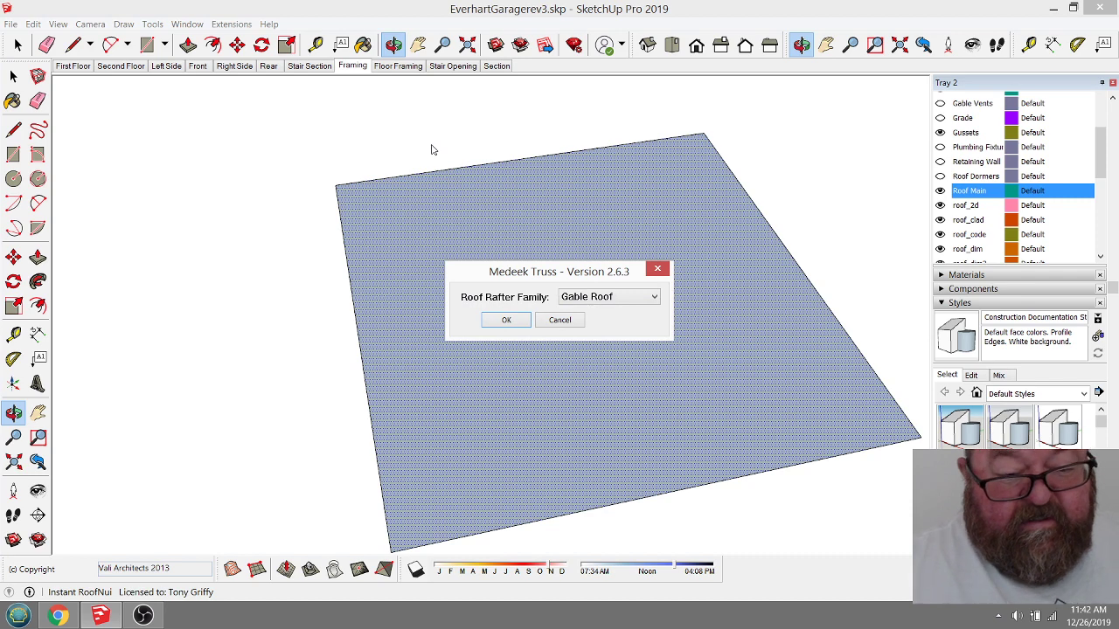
pyautogui.click(656, 299)
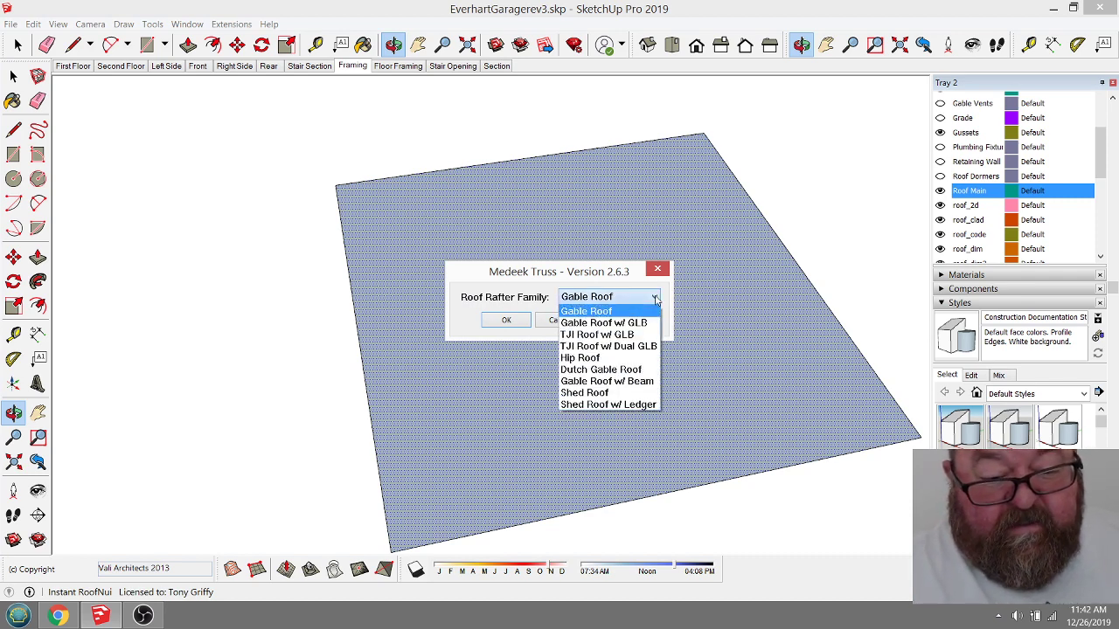
pyautogui.click(612, 359)
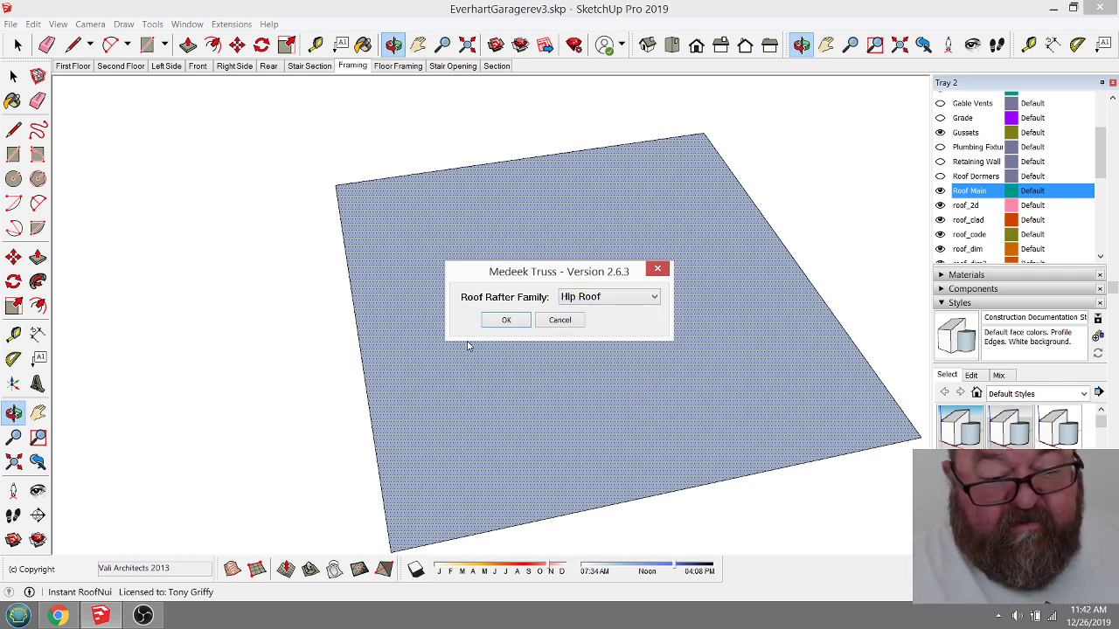
pyautogui.click(505, 321)
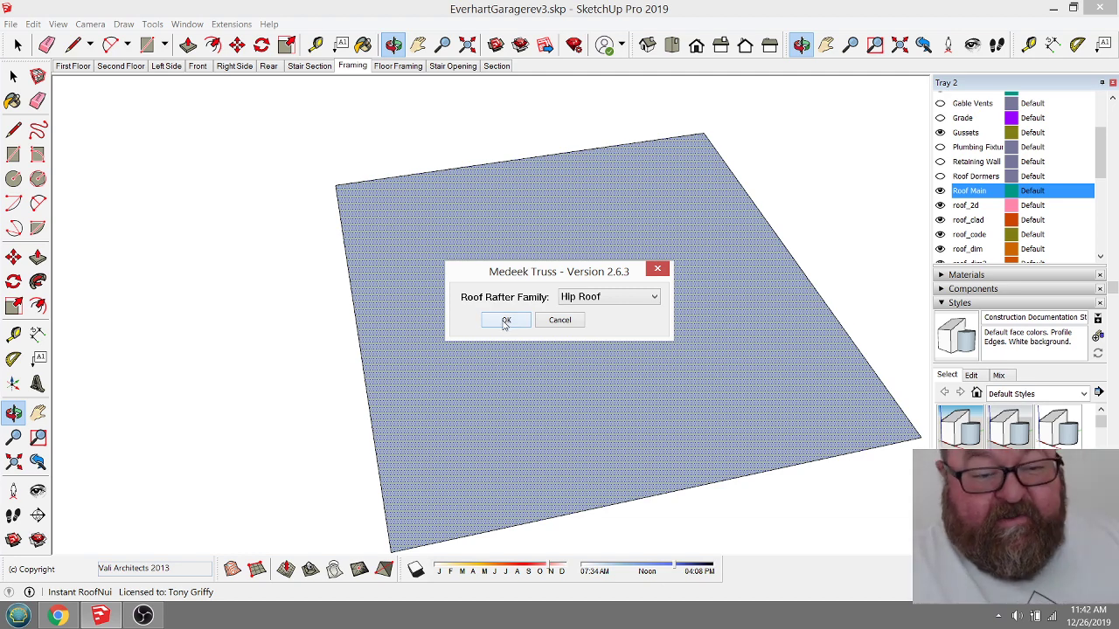
pyautogui.click(516, 322)
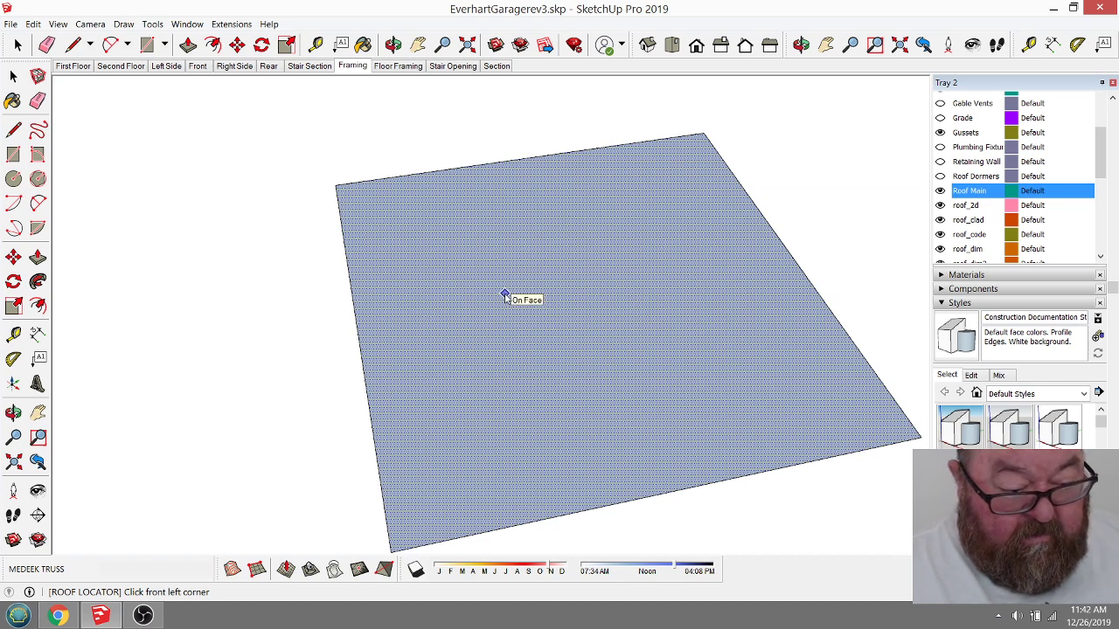
# Step: Locate the hip rafter roof on the 15' square by its front left, front right and rear corners
pyautogui.scroll(-1, 382, 317)
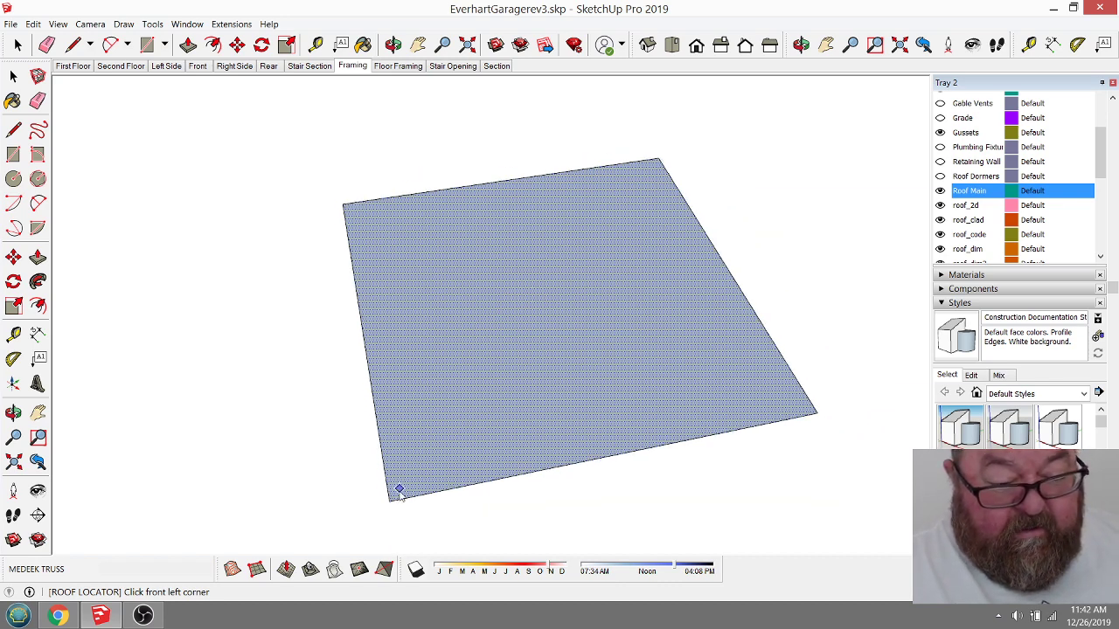
pyautogui.click(390, 501)
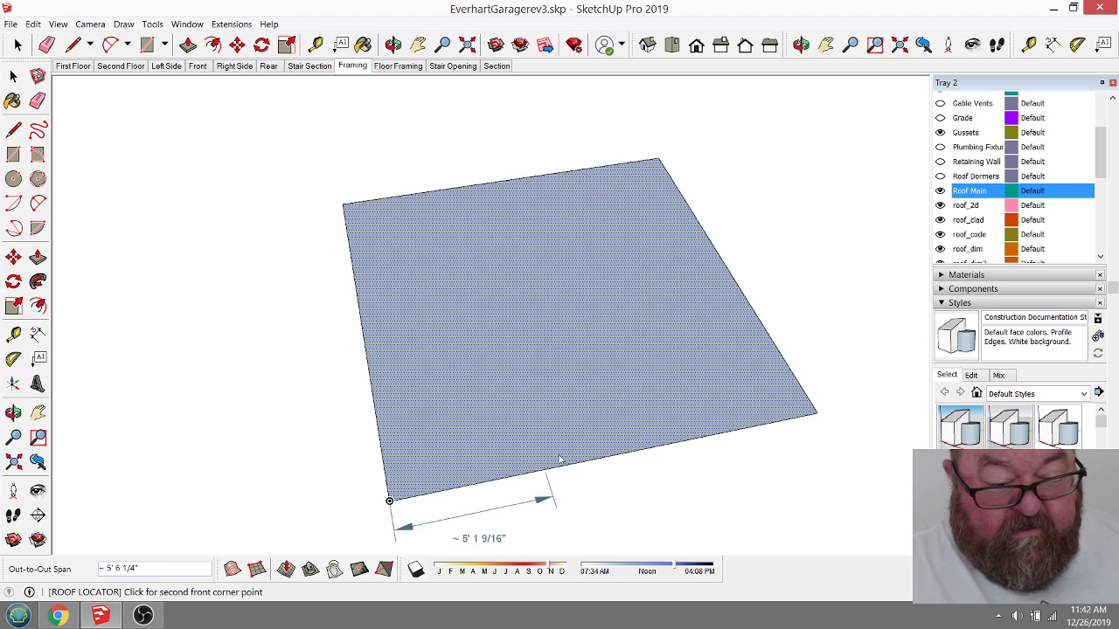
pyautogui.click(817, 413)
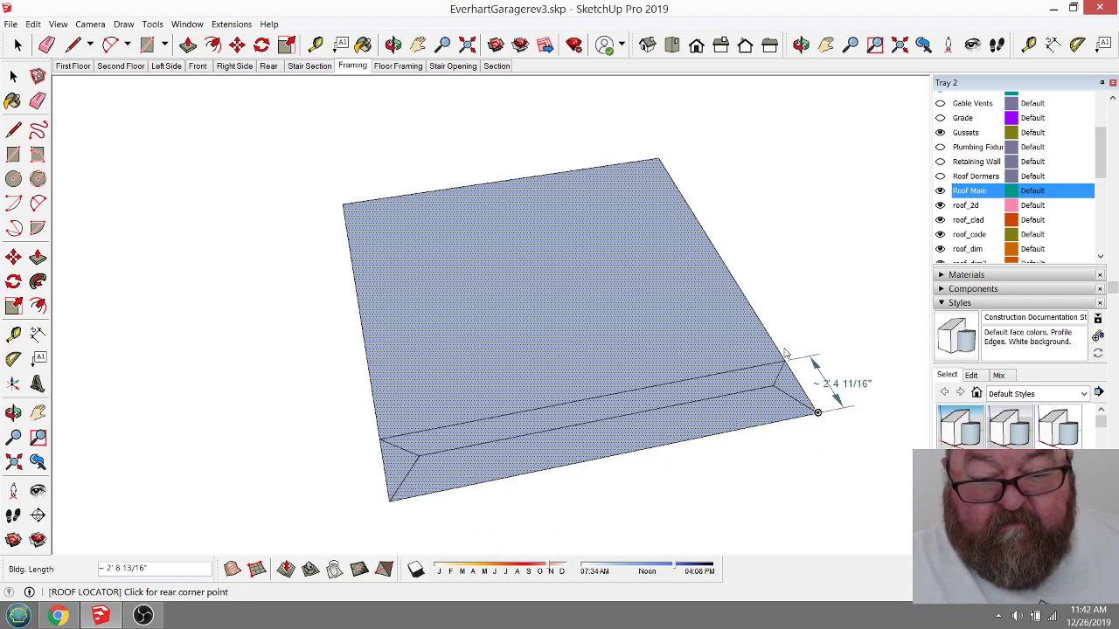
pyautogui.click(661, 162)
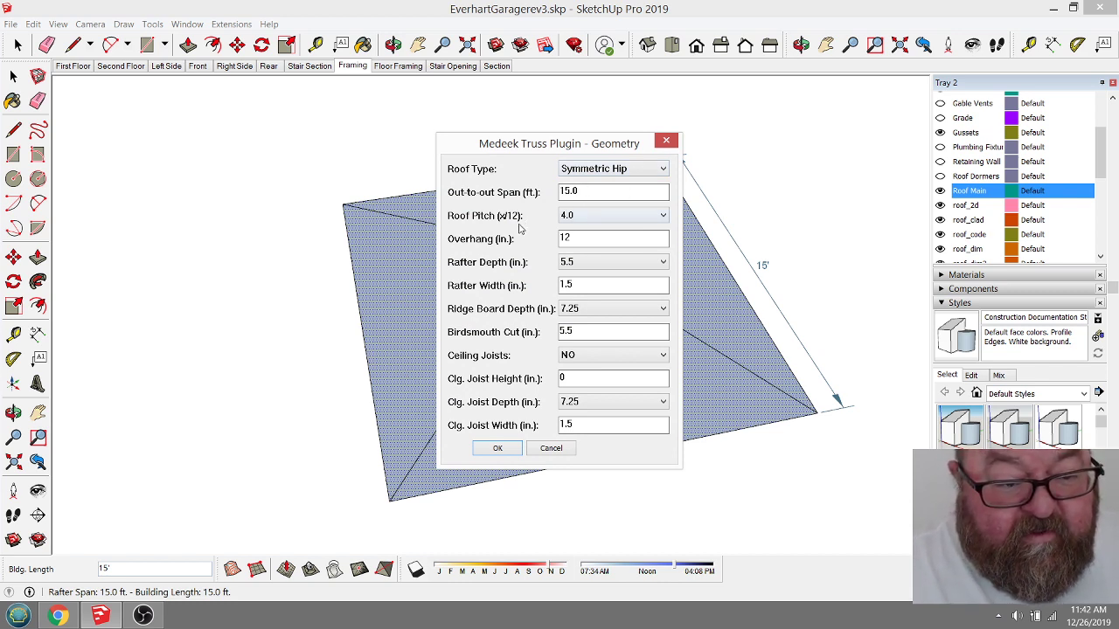
# Step: Set the Symmetric Hip geometry to 10.0 pitch, 16 in. overhang, 9.25 in. rafter depth and 11.25 in. ridge board depth
pyautogui.click(656, 219)
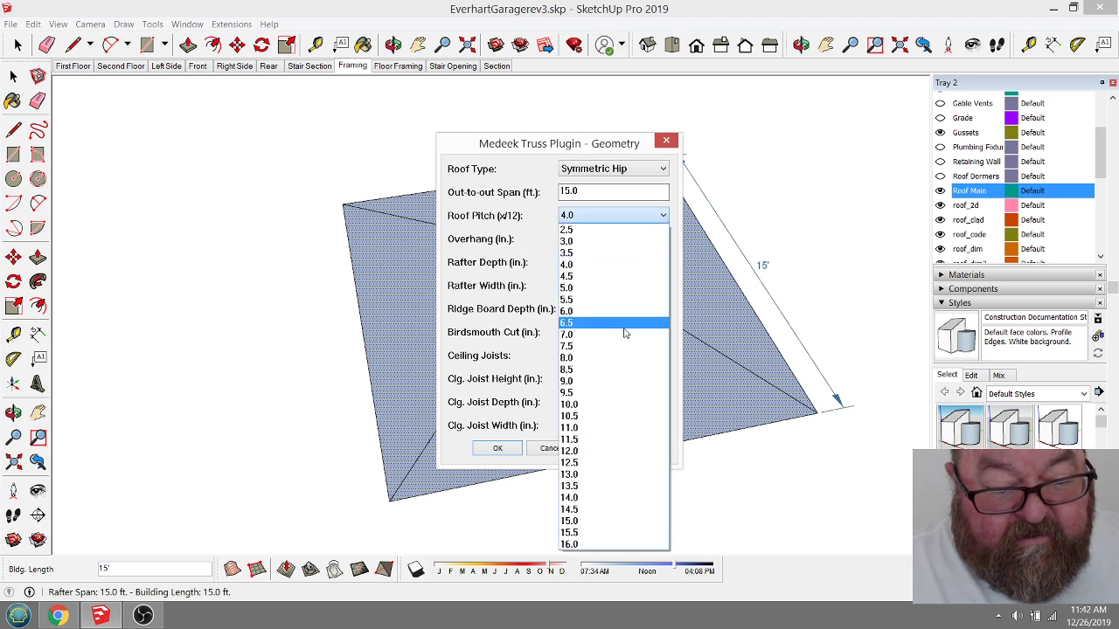
pyautogui.click(603, 405)
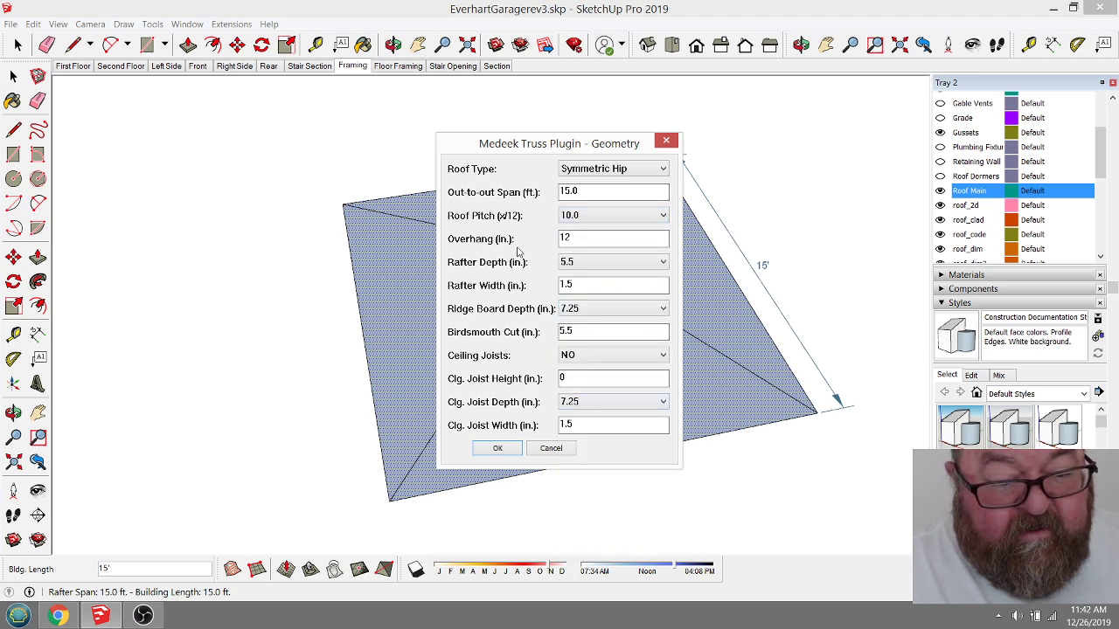
pyautogui.moveTo(582, 243); pyautogui.dragTo(553, 236)
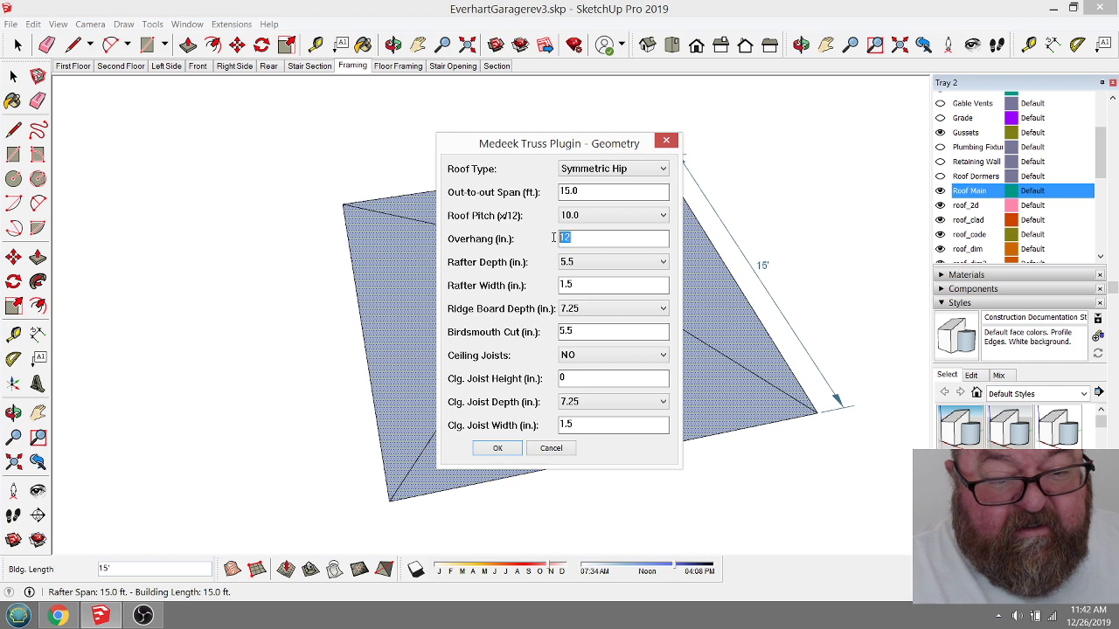
pyautogui.write('1')
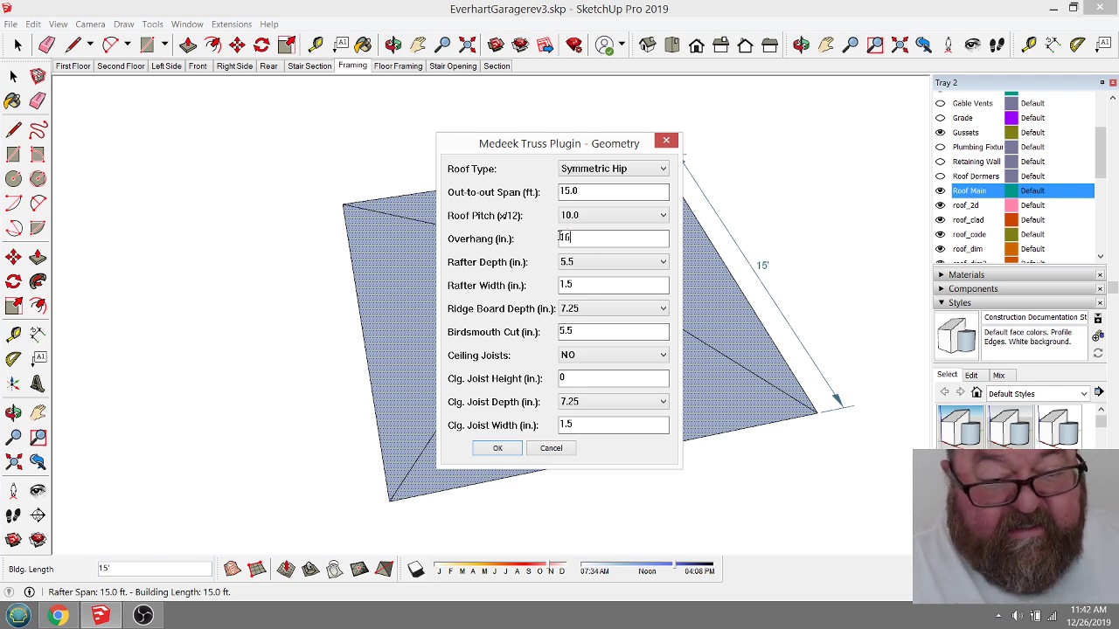
pyautogui.click(594, 269)
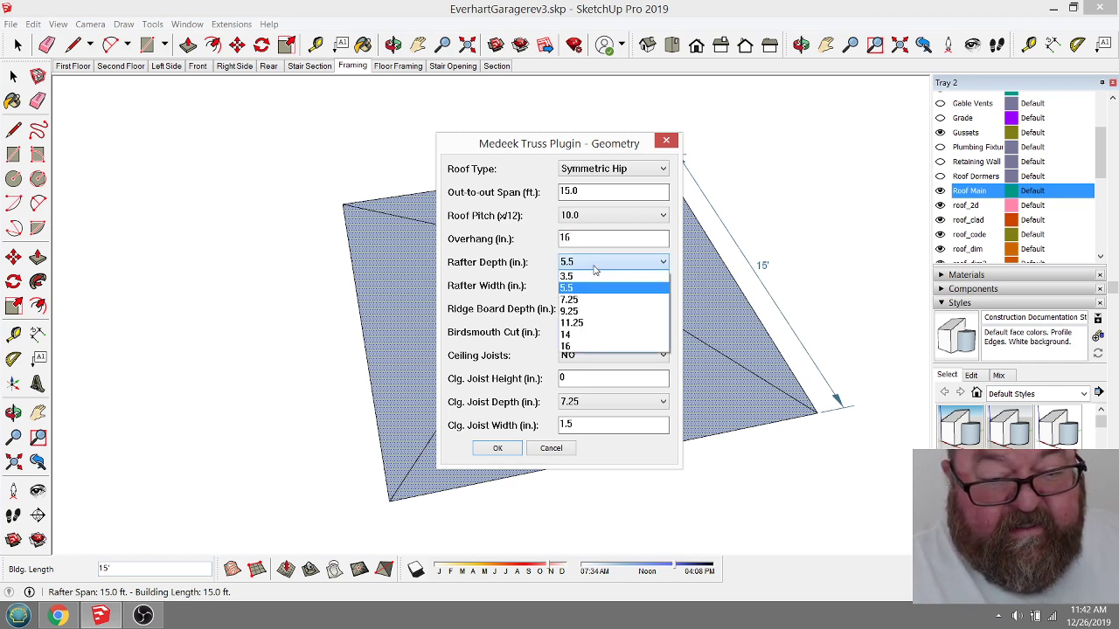
pyautogui.click(612, 313)
pyautogui.click(531, 305)
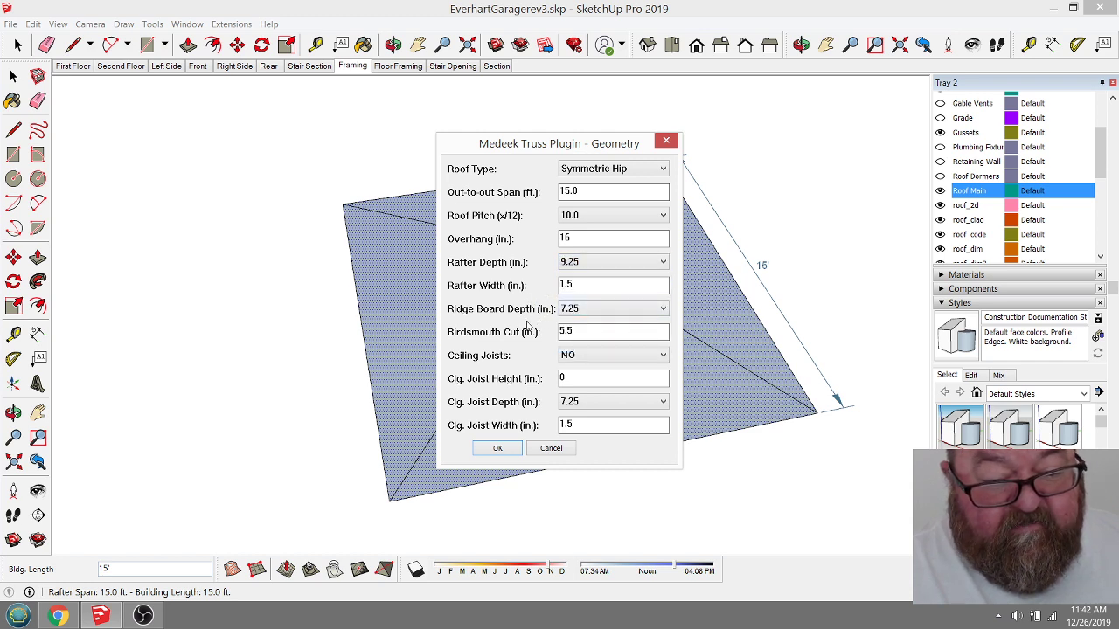
pyautogui.click(663, 309)
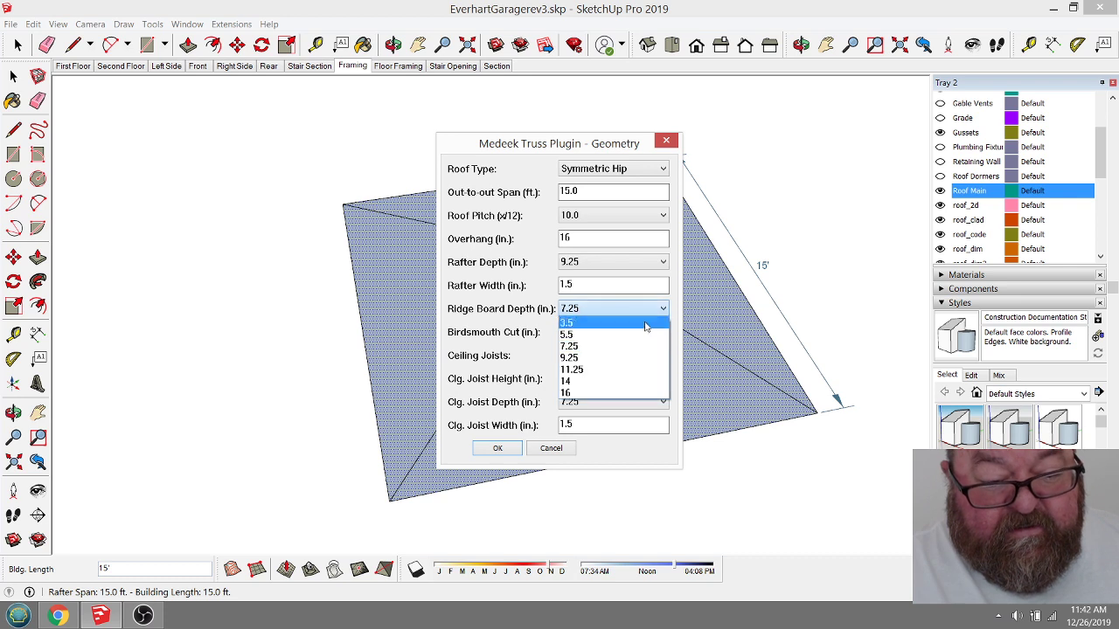
pyautogui.click(613, 371)
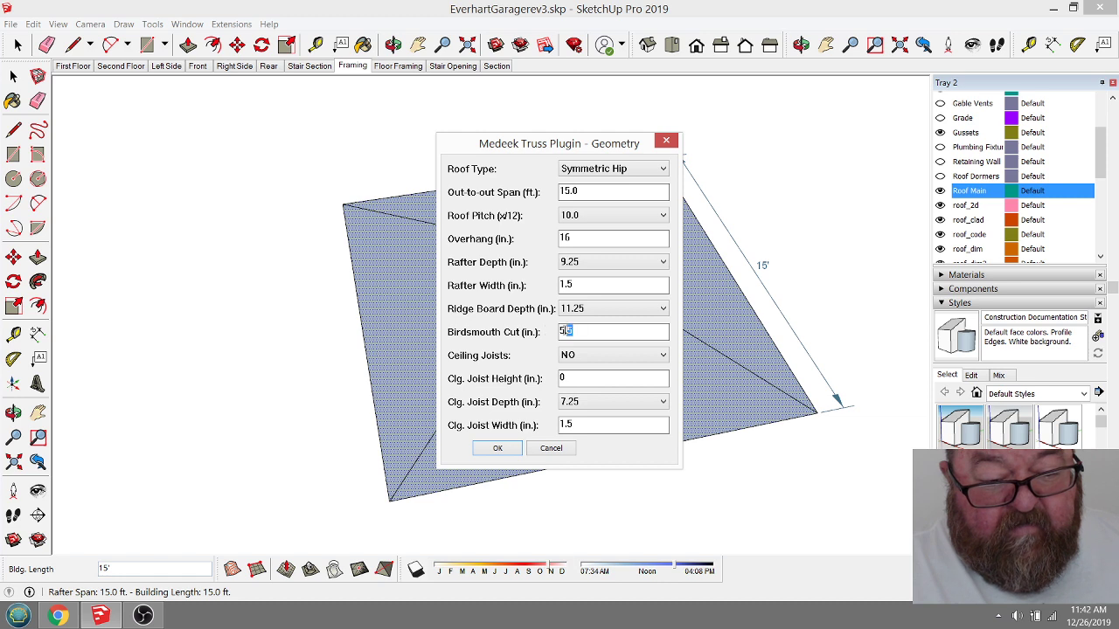
pyautogui.moveTo(572, 331); pyautogui.dragTo(545, 334)
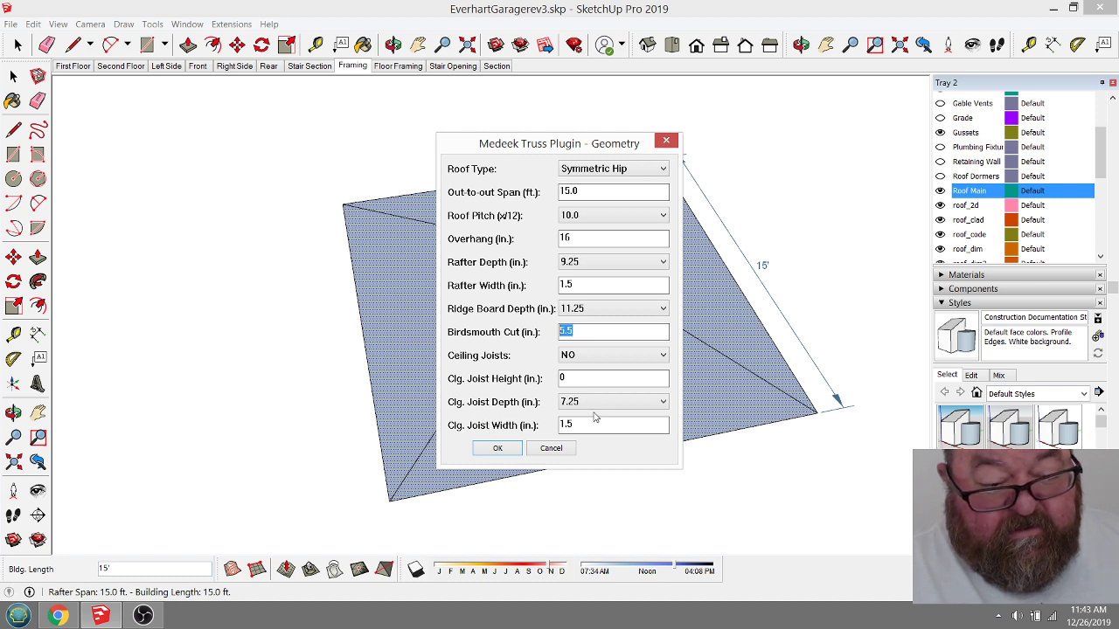
pyautogui.click(499, 449)
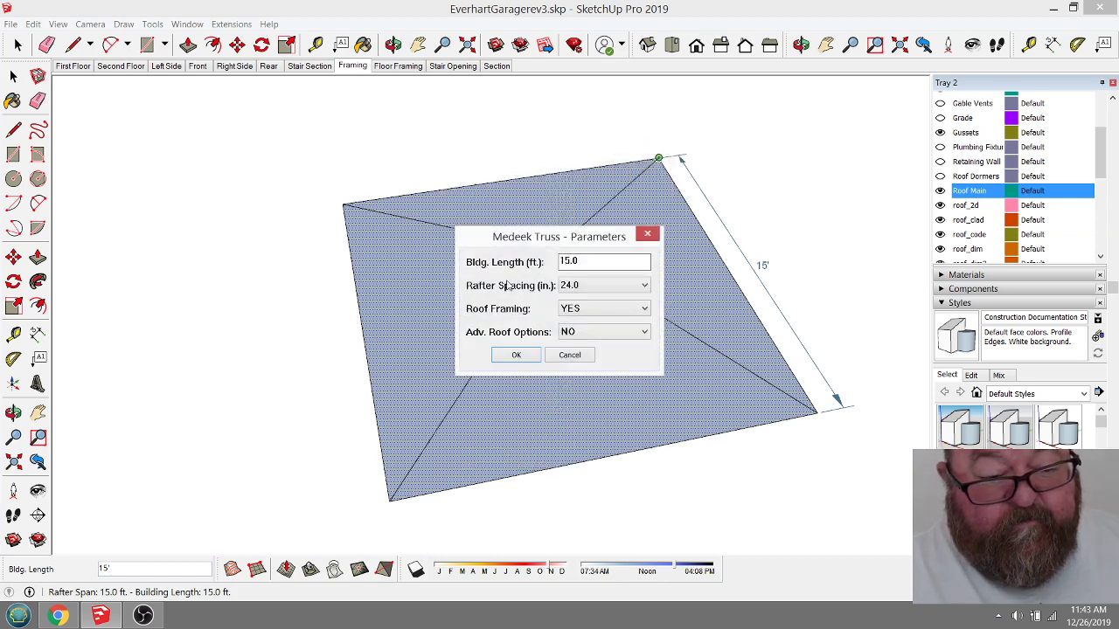
# Step: Set the rafter spacing to 16.0 in. and generate the hip roof framing
pyautogui.click(644, 286)
pyautogui.click(607, 312)
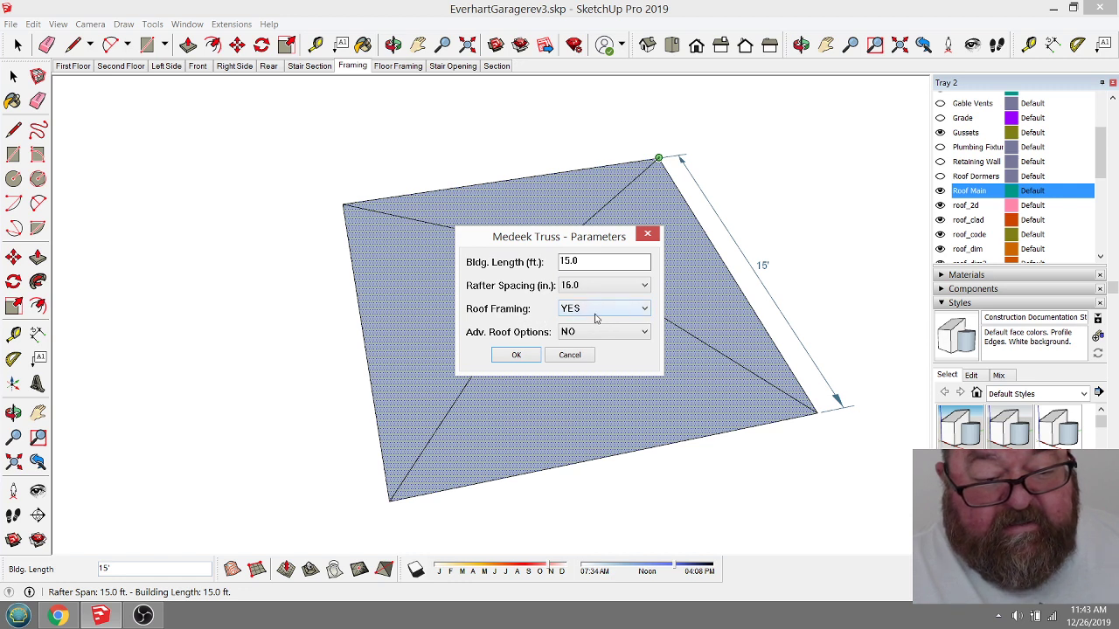
pyautogui.click(523, 355)
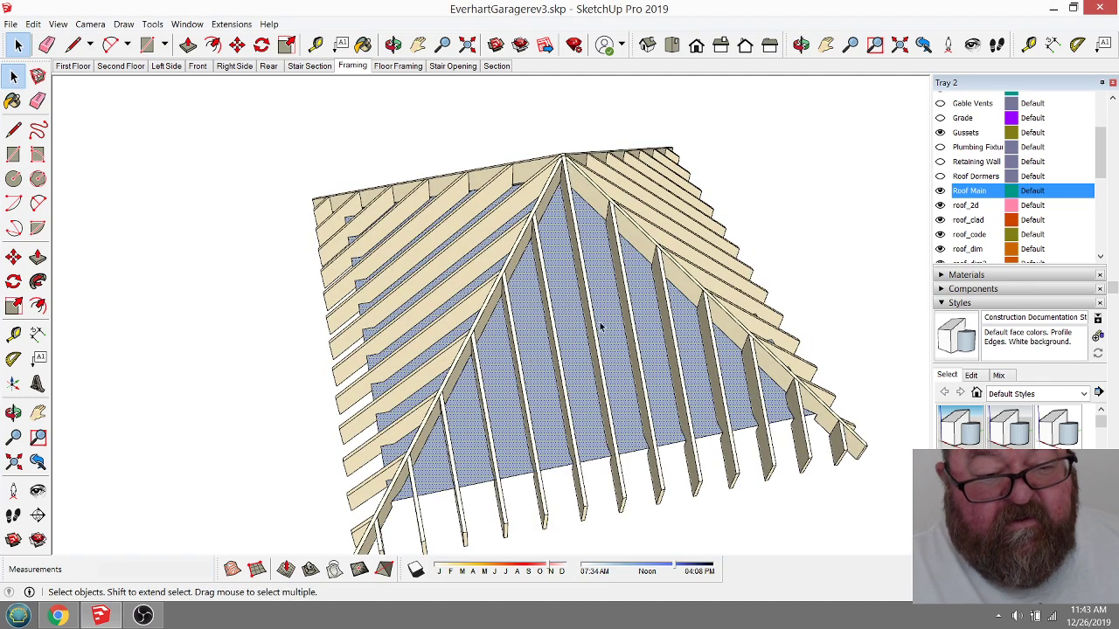
# Step: Examine the hip rafters, jack rafters and rafter tails of the generated roof from several angles
pyautogui.scroll(-2, 639, 268)
pyautogui.click(393, 45)
pyautogui.moveTo(490, 367); pyautogui.dragTo(380, 367)
pyautogui.scroll(3, 380, 367)
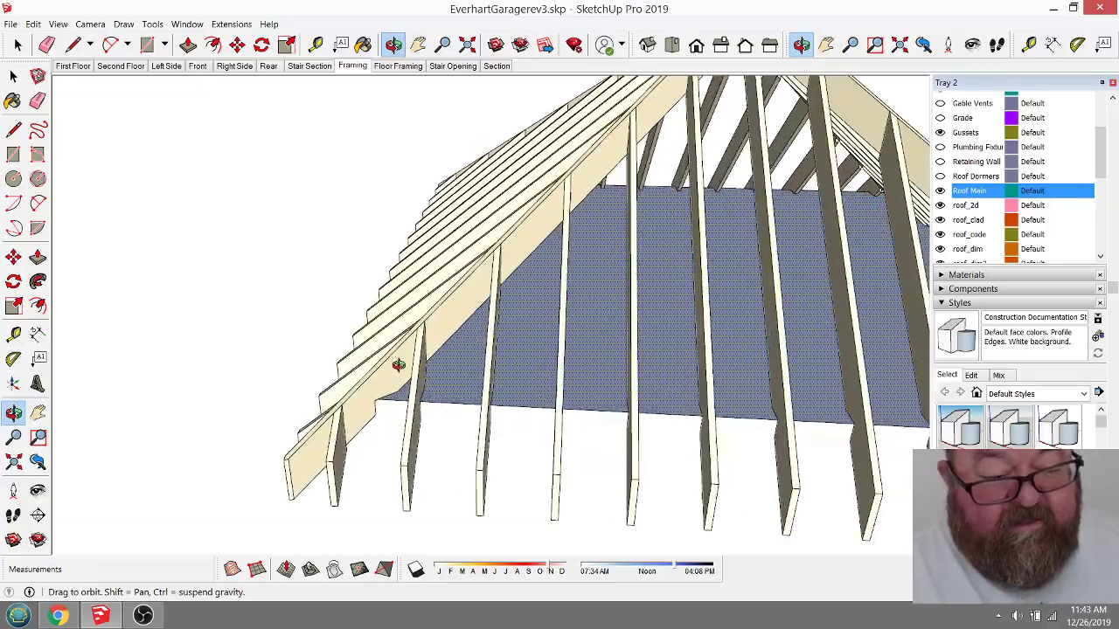
pyautogui.moveTo(485, 332); pyautogui.dragTo(400, 350)
pyautogui.scroll(3, 341, 360)
pyautogui.scroll(-4, 341, 361)
pyautogui.moveTo(250, 375); pyautogui.dragTo(494, 389)
pyautogui.scroll(-10, 458, 378)
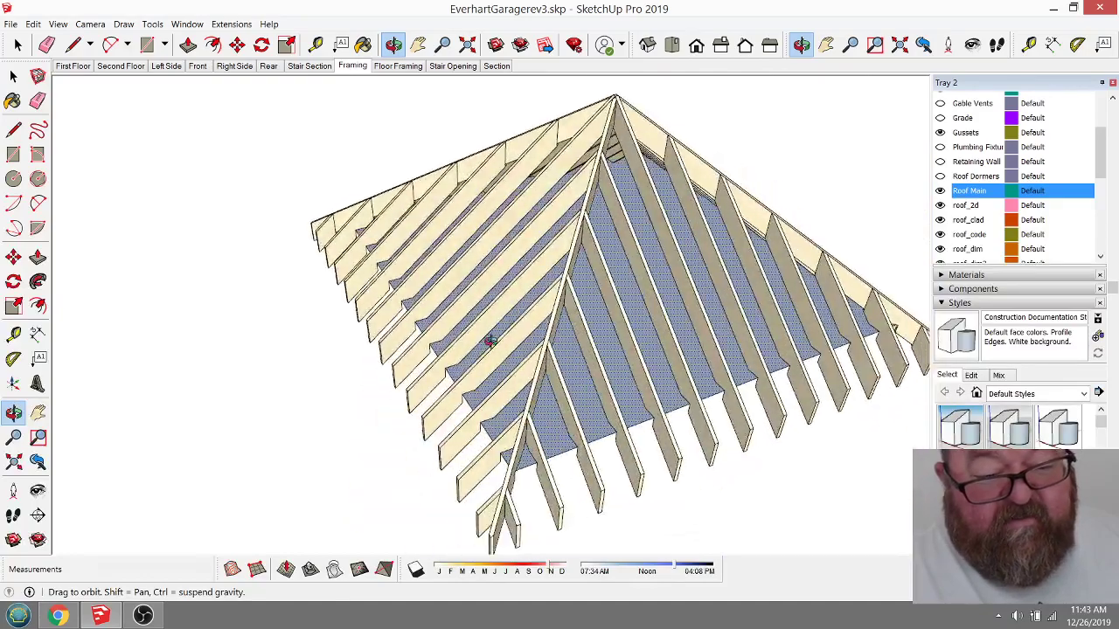
# Step: Hide the Roof Main layer on the garage and inspect its exposed rafter and dormer framing
pyautogui.scroll(8, 800, 301)
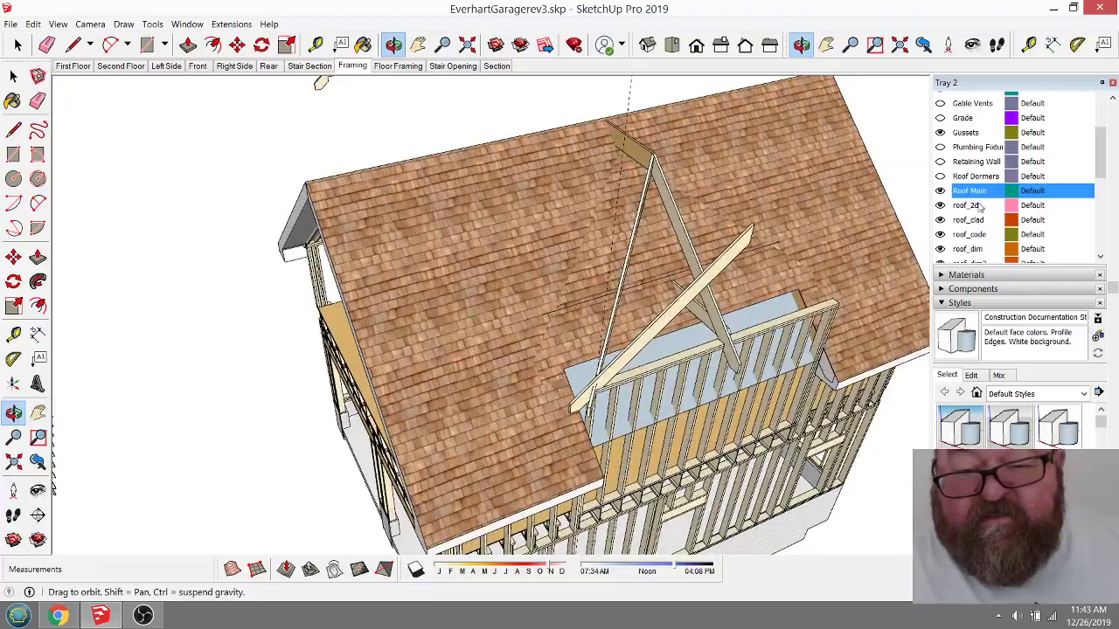
pyautogui.click(941, 191)
pyautogui.moveTo(604, 280); pyautogui.dragTo(662, 294)
pyautogui.scroll(8, 661, 294)
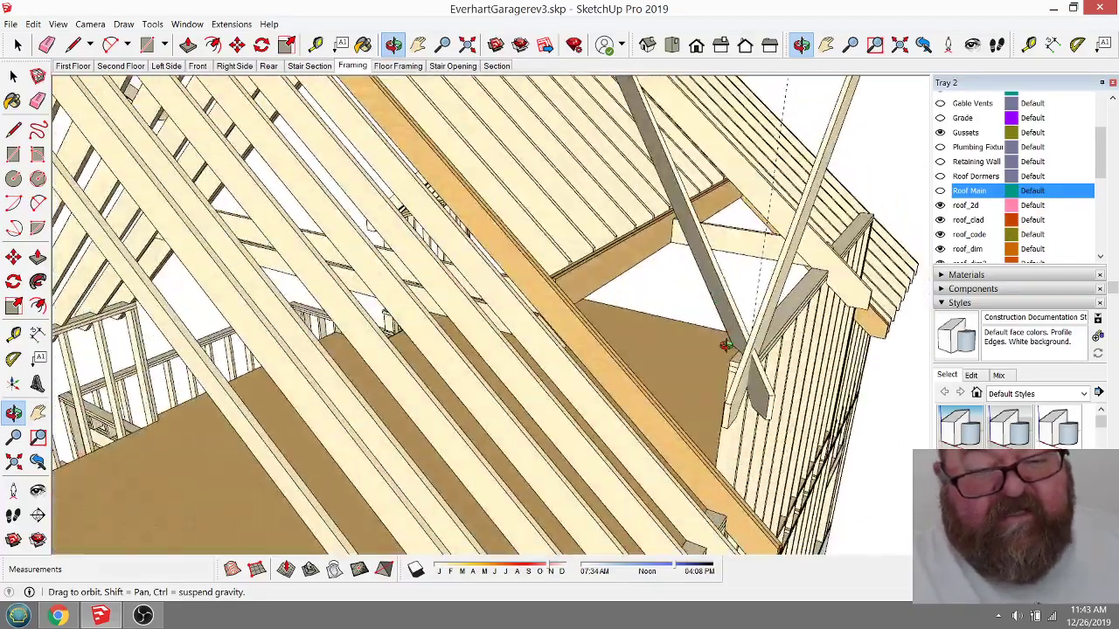
pyautogui.scroll(-10, 726, 345)
pyautogui.moveTo(735, 340); pyautogui.dragTo(469, 317)
pyautogui.scroll(-6, 664, 315)
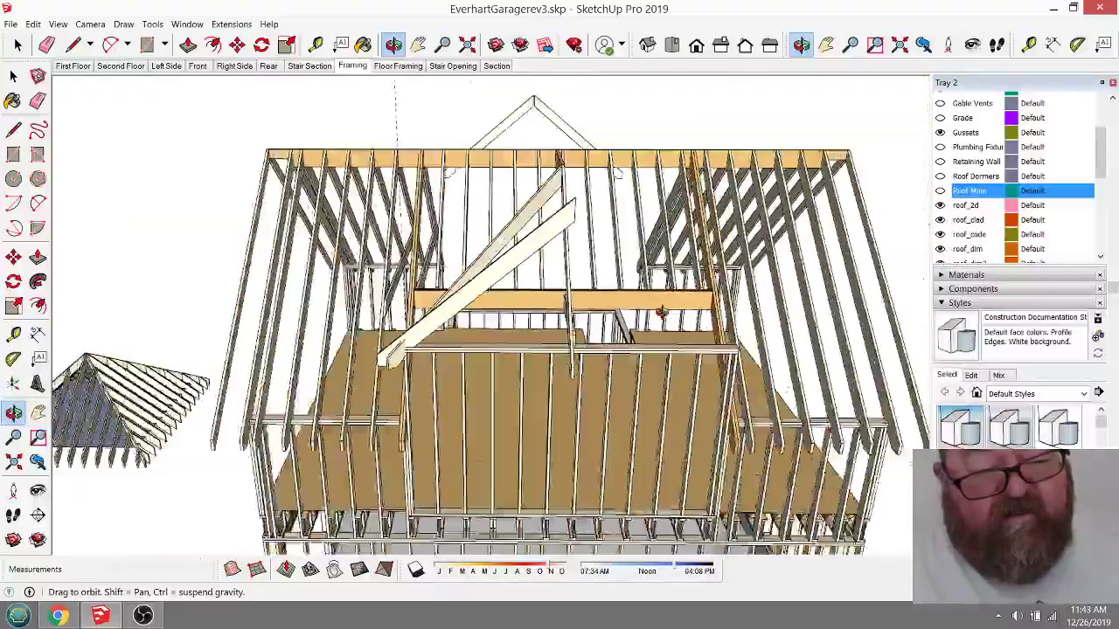
# Step: Return to the sample hip roof and measure the depth of a rafter tail near the corner
pyautogui.scroll(4, 210, 385)
pyautogui.scroll(4, 210, 384)
pyautogui.moveTo(210, 385); pyautogui.dragTo(540, 342)
pyautogui.scroll(-3, 507, 385)
pyautogui.scroll(5, 508, 385)
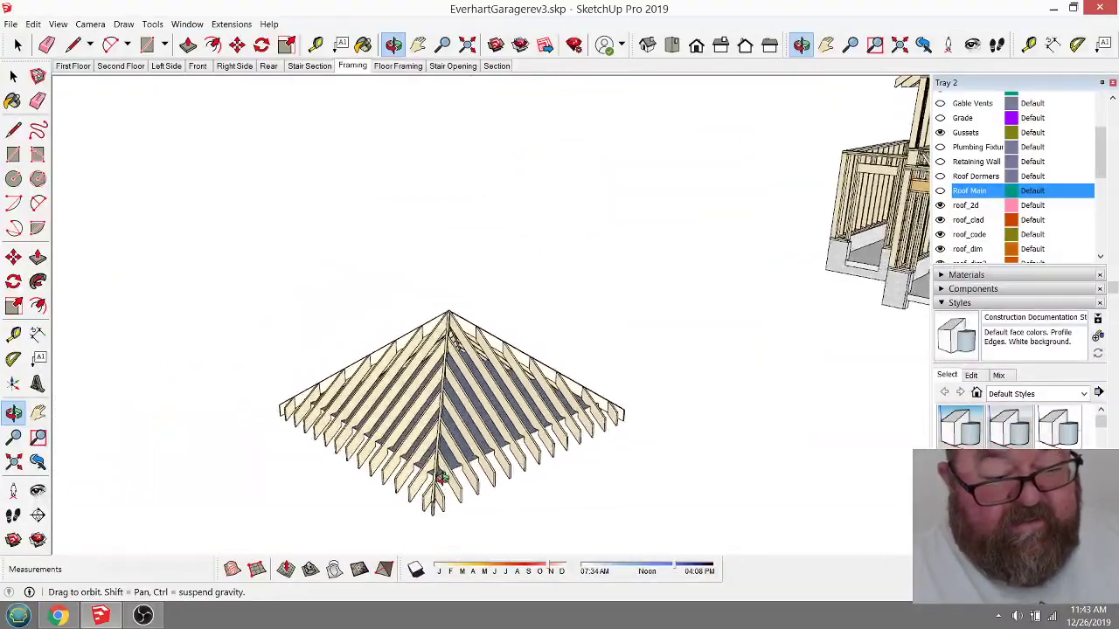
pyautogui.moveTo(542, 319); pyautogui.dragTo(533, 348)
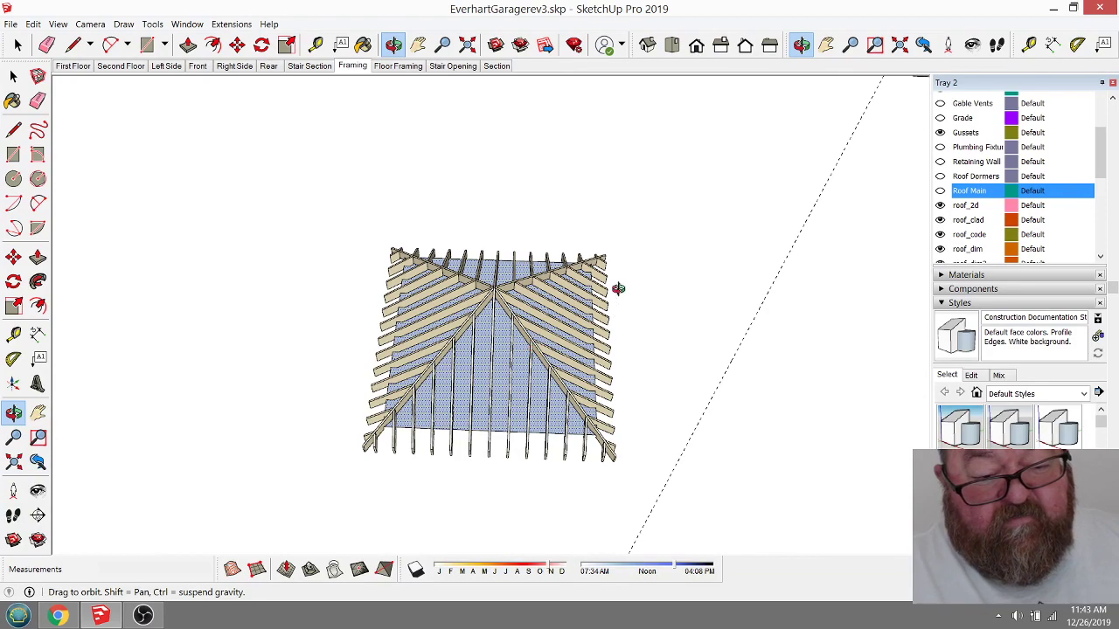
pyautogui.scroll(8, 617, 295)
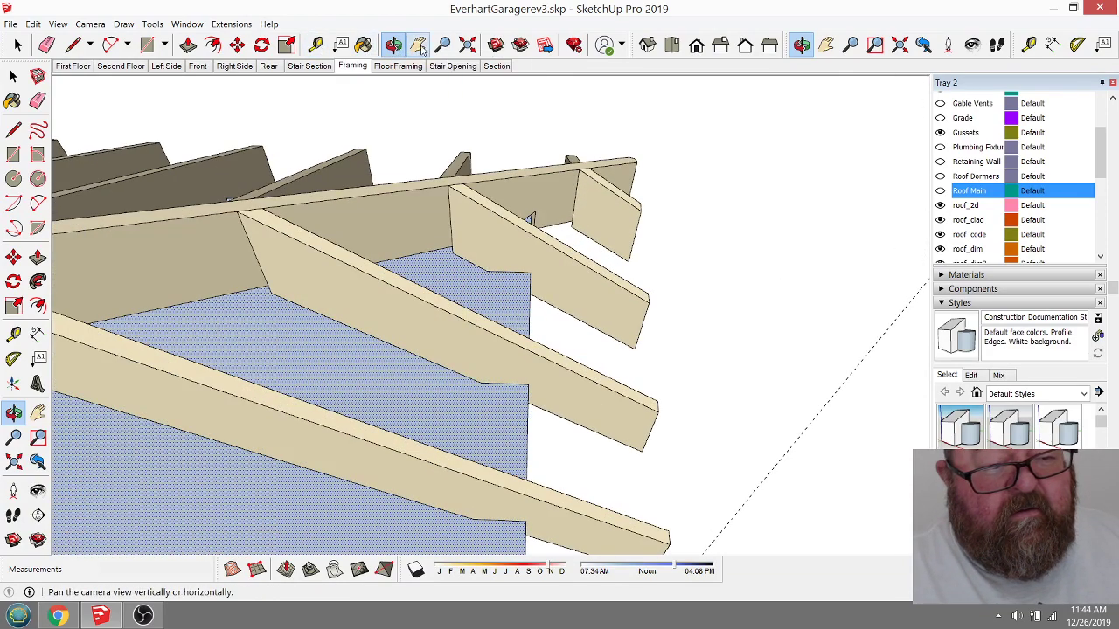
pyautogui.click(316, 44)
pyautogui.click(554, 305)
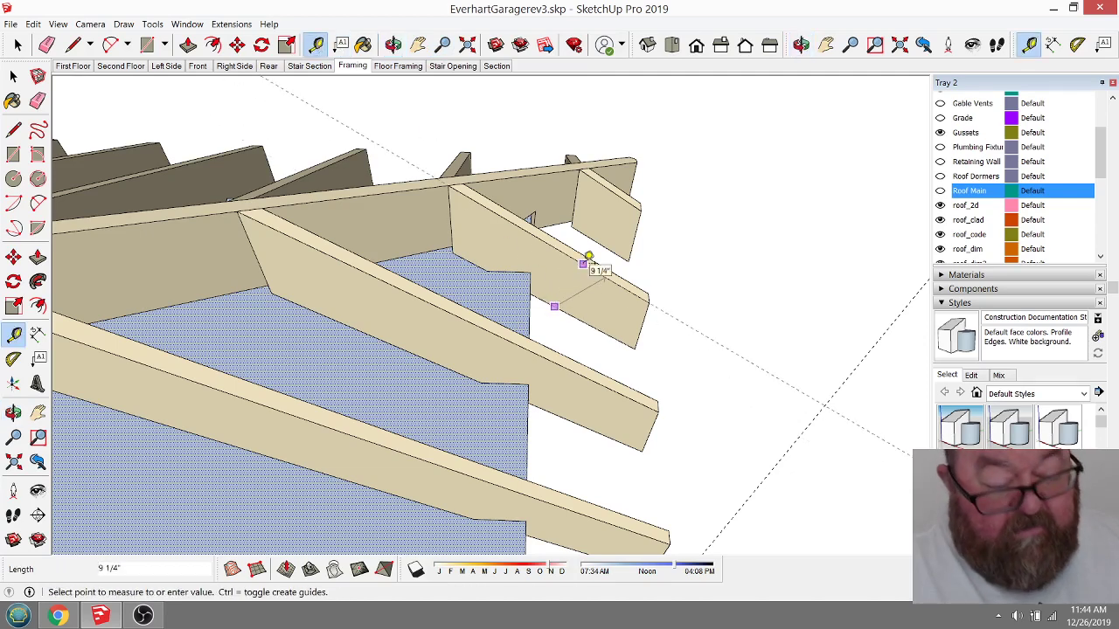
pyautogui.click(589, 260)
# Step: Copy the hip rafter assembly to open space beside the original, about 26' 4" away
pyautogui.scroll(-5, 680, 289)
pyautogui.moveTo(679, 290); pyautogui.dragTo(543, 218, button='middle')
pyautogui.scroll(-1, 544, 217)
pyautogui.click(12, 100)
pyautogui.press('space')
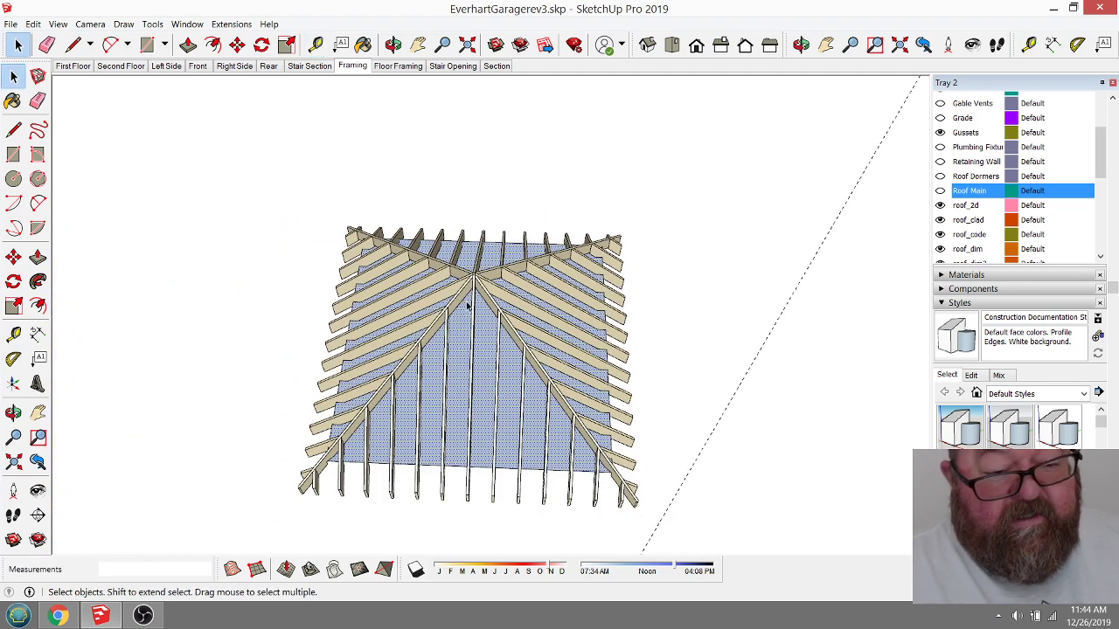
pyautogui.click(469, 282)
pyautogui.scroll(-2, 469, 282)
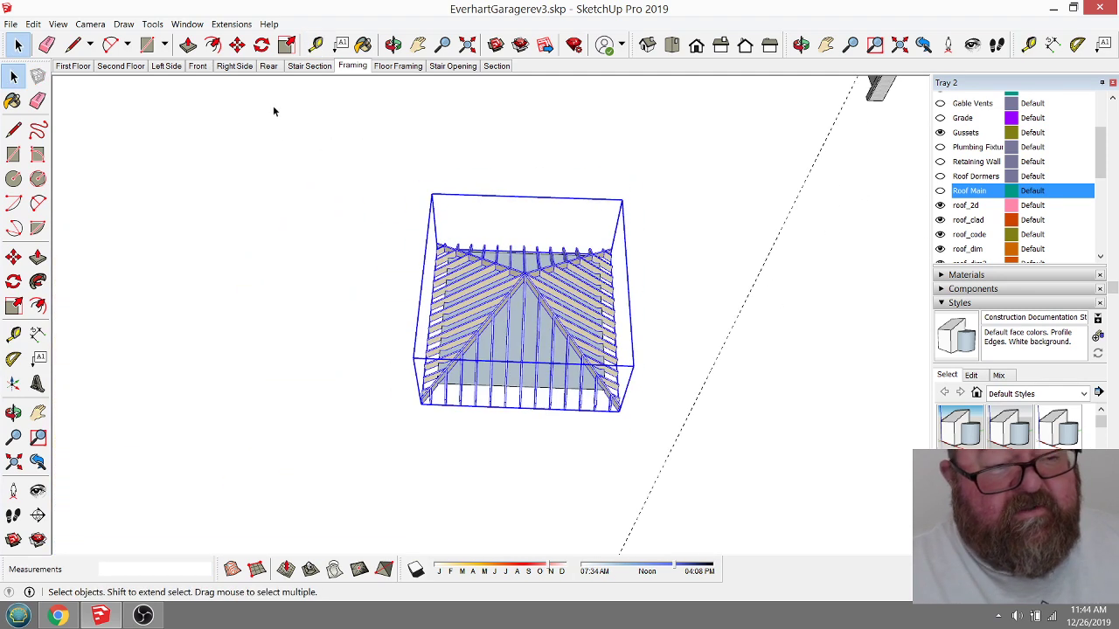
pyautogui.click(239, 45)
pyautogui.click(536, 437)
pyautogui.press('ctrl')
pyautogui.click(230, 425)
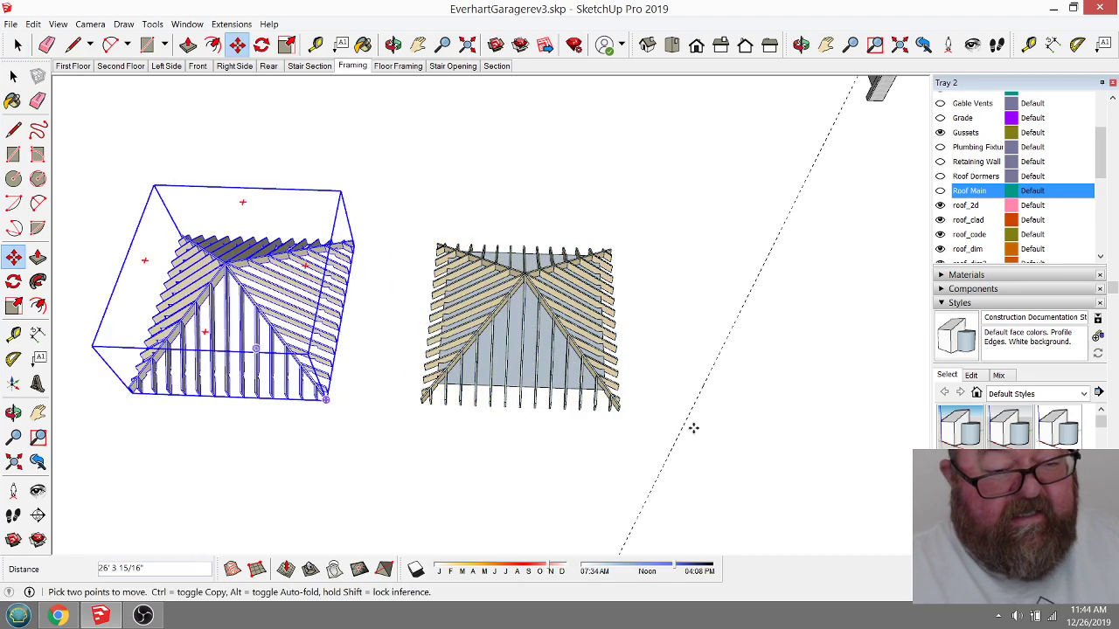
# Step: Explode the copied rafter assembly group and clear the selection
pyautogui.scroll(-2, 250, 366)
pyautogui.scroll(3, 250, 366)
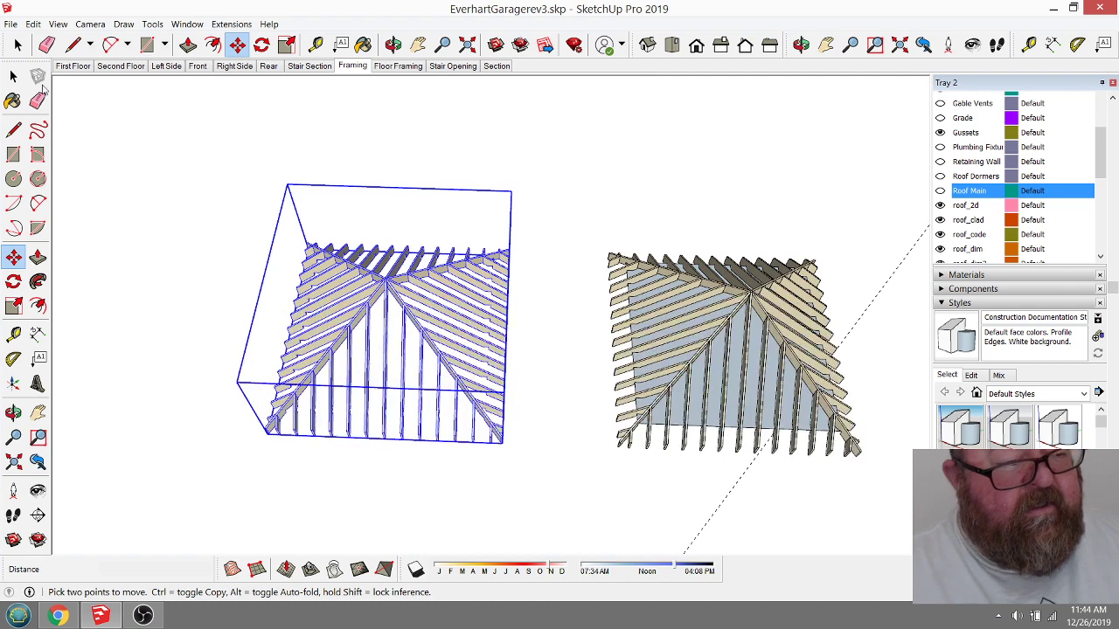
pyautogui.click(17, 45)
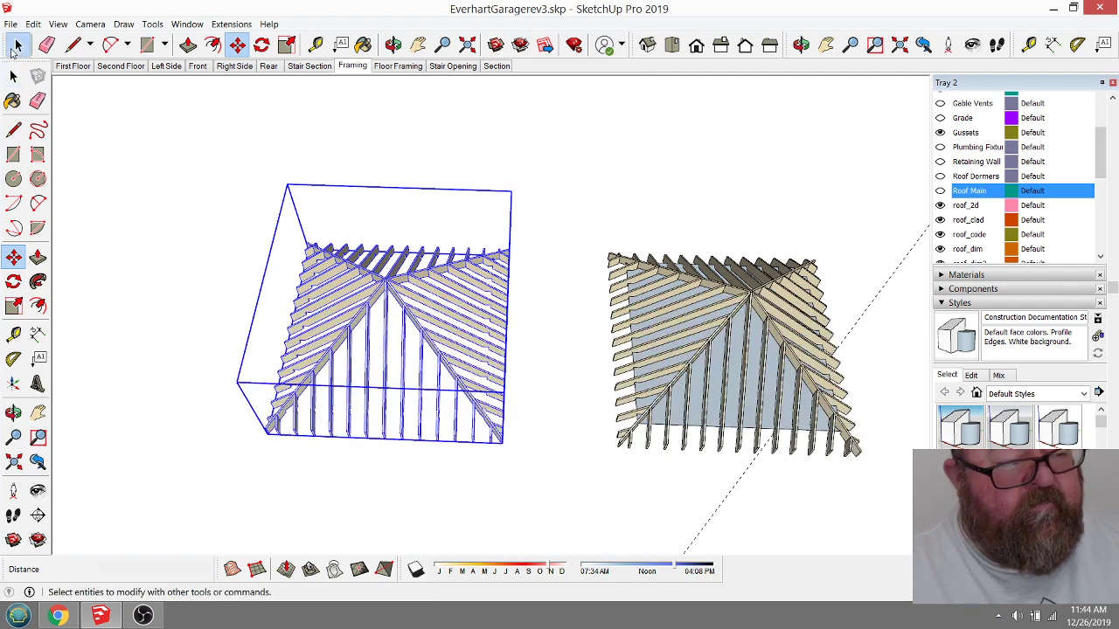
pyautogui.scroll(-1, 491, 345)
pyautogui.rightClick(398, 309)
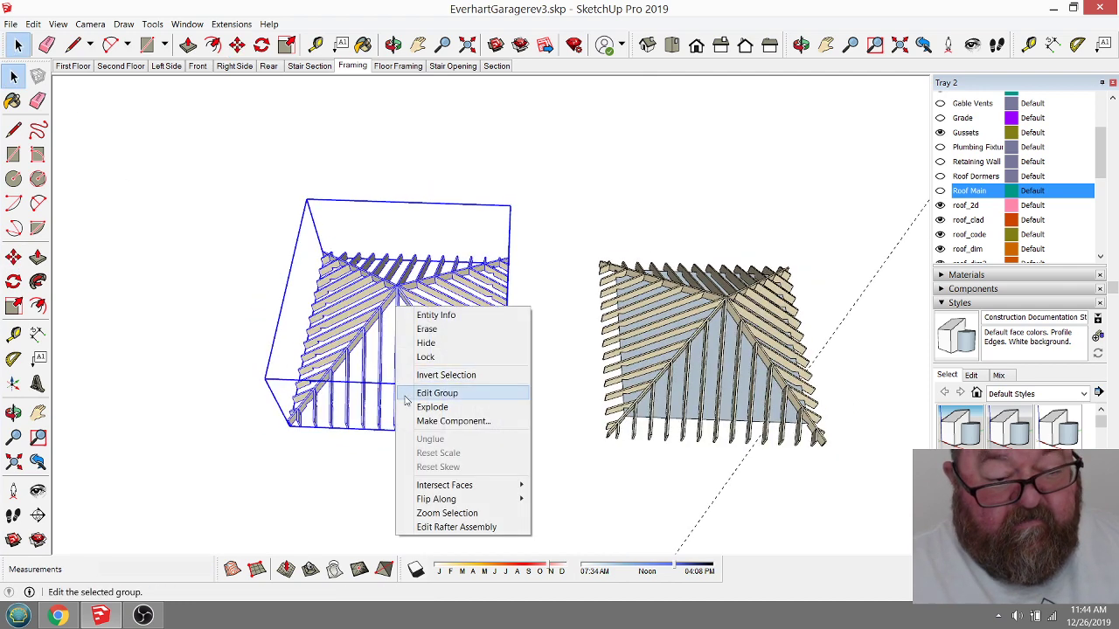
pyautogui.click(432, 407)
pyautogui.scroll(1, 232, 330)
pyautogui.click(227, 330)
# Step: Delete the rafters and hips on the left half of the exploded roof copy
pyautogui.scroll(2, 459, 410)
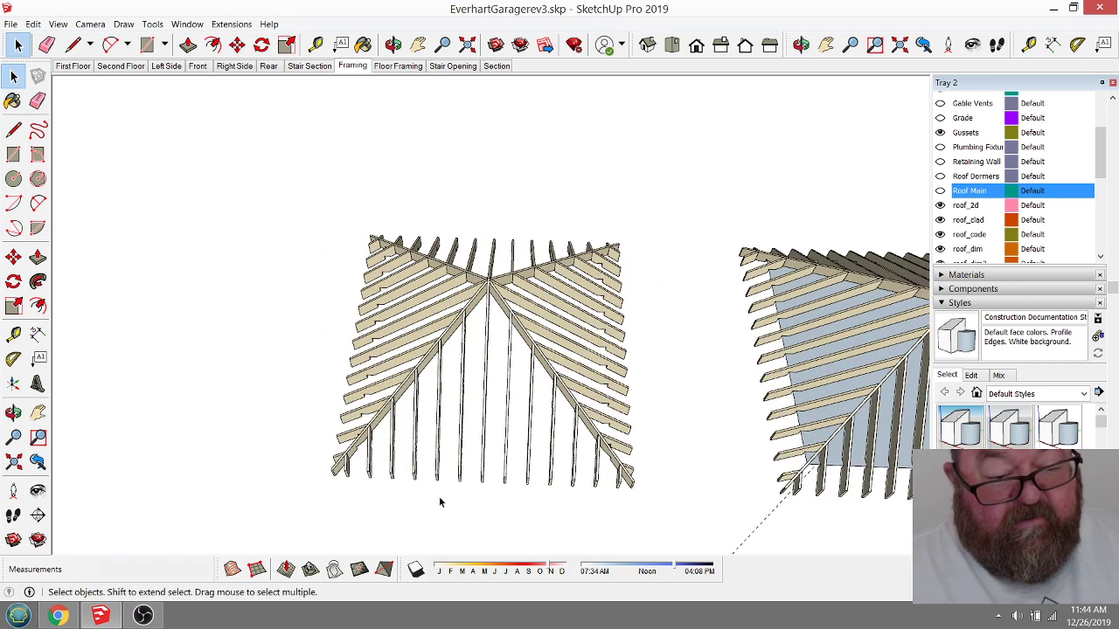
pyautogui.moveTo(365, 232); pyautogui.dragTo(310, 212)
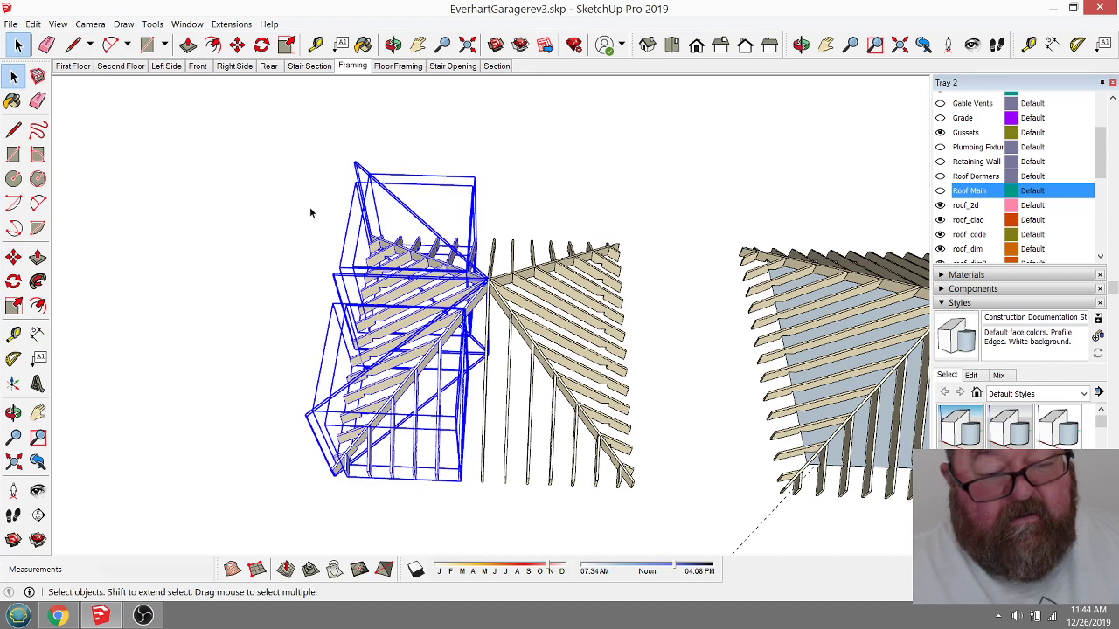
pyautogui.press('Delete')
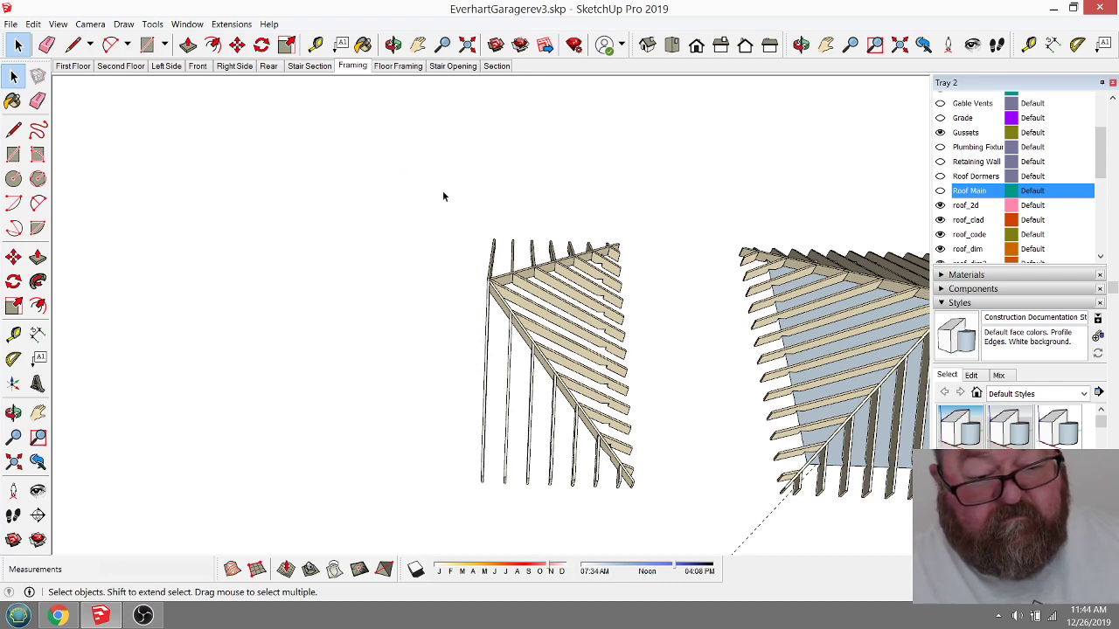
pyautogui.scroll(-2, 430, 267)
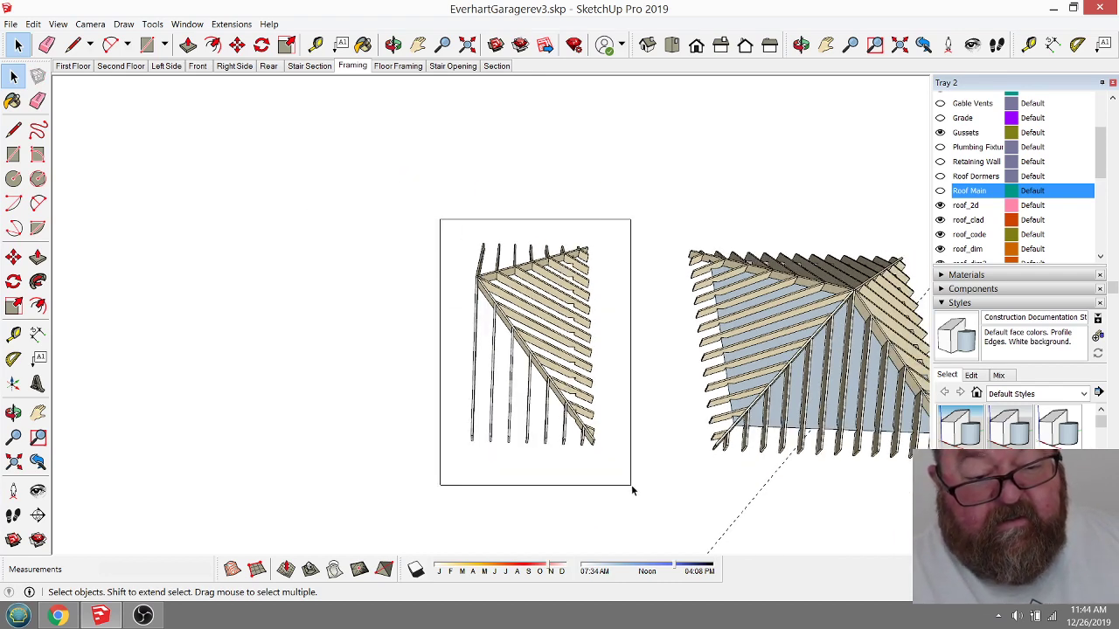
# Step: Group the remaining rafters and hips of the cut-down roof copy
pyautogui.moveTo(631, 490); pyautogui.dragTo(632, 490)
pyautogui.rightClick(529, 314)
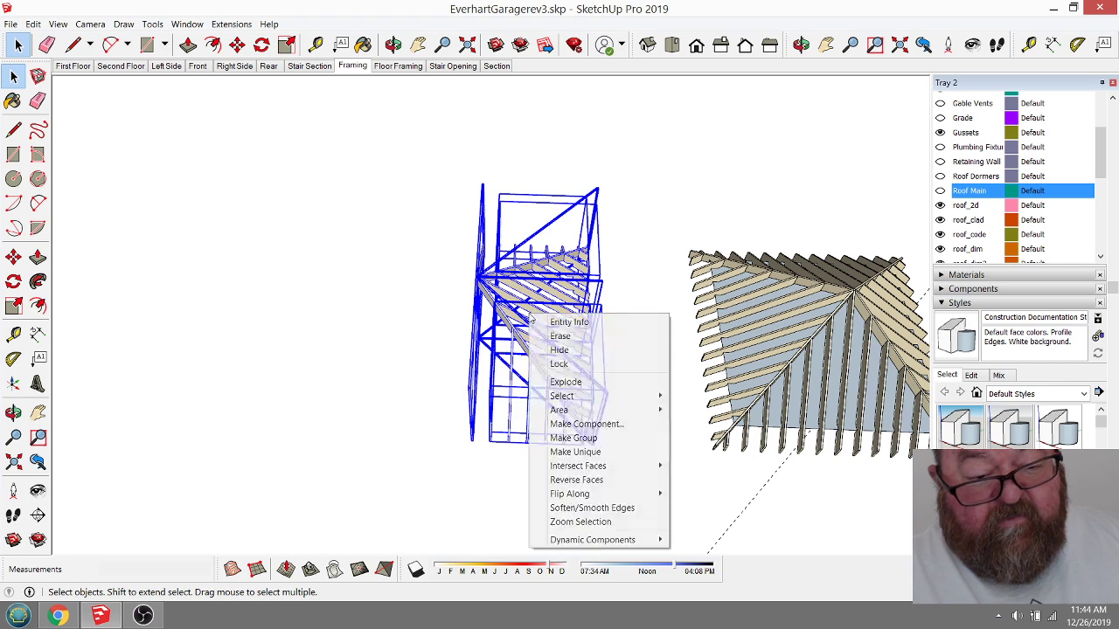
pyautogui.click(572, 438)
# Step: Move the grouped half hip roof from beside the sample roof over to the garage's roof framing
pyautogui.scroll(3, 590, 378)
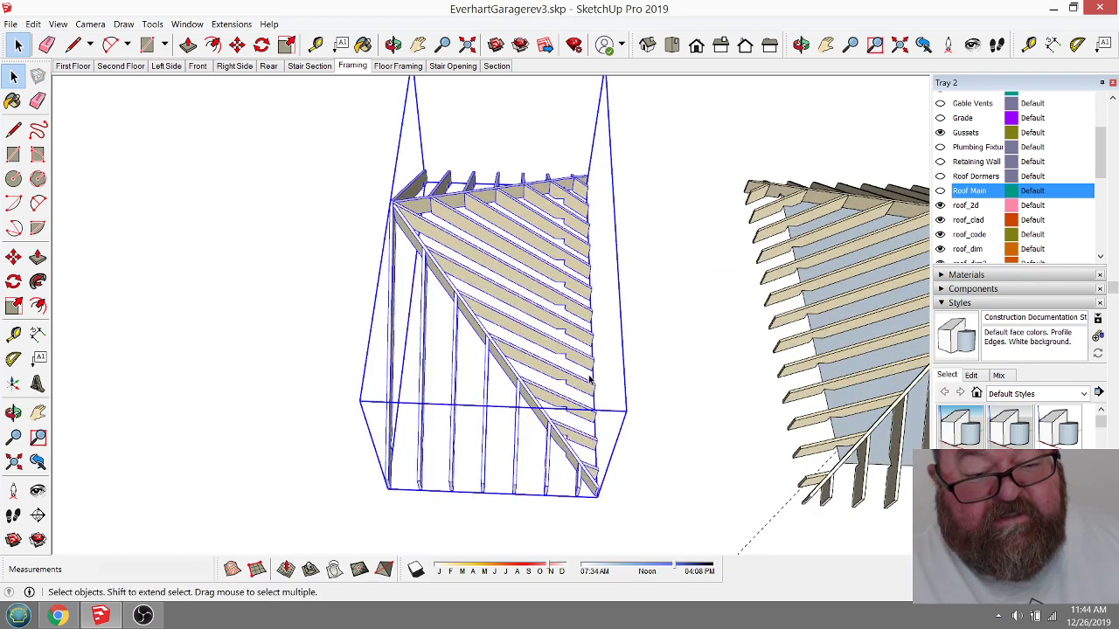
pyautogui.click(237, 46)
pyautogui.click(565, 304)
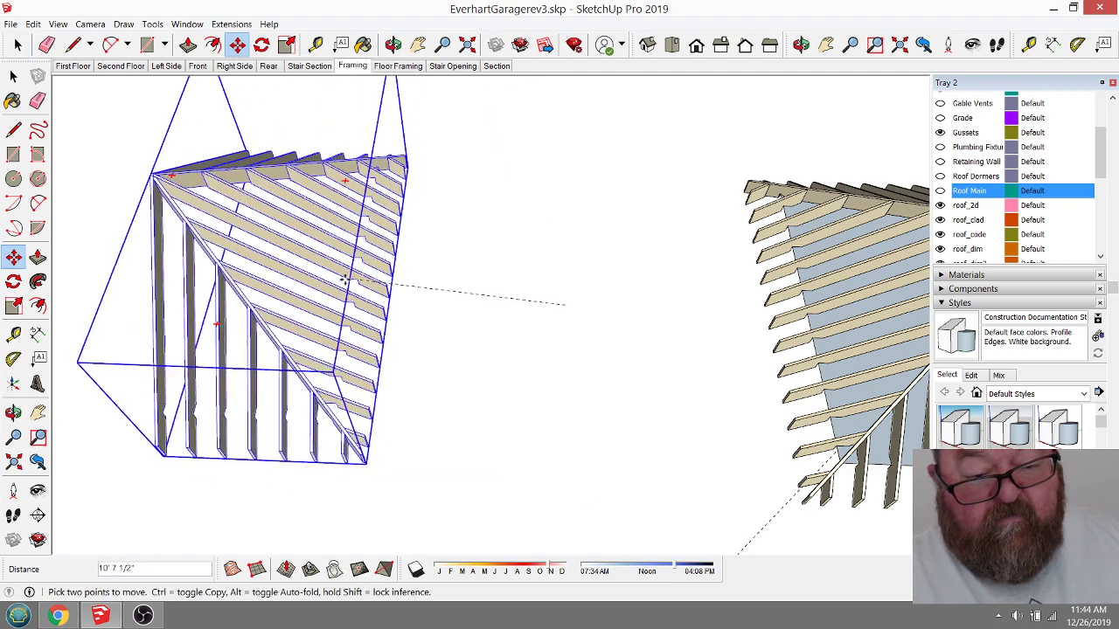
pyautogui.scroll(-6, 324, 280)
pyautogui.scroll(10, 605, 162)
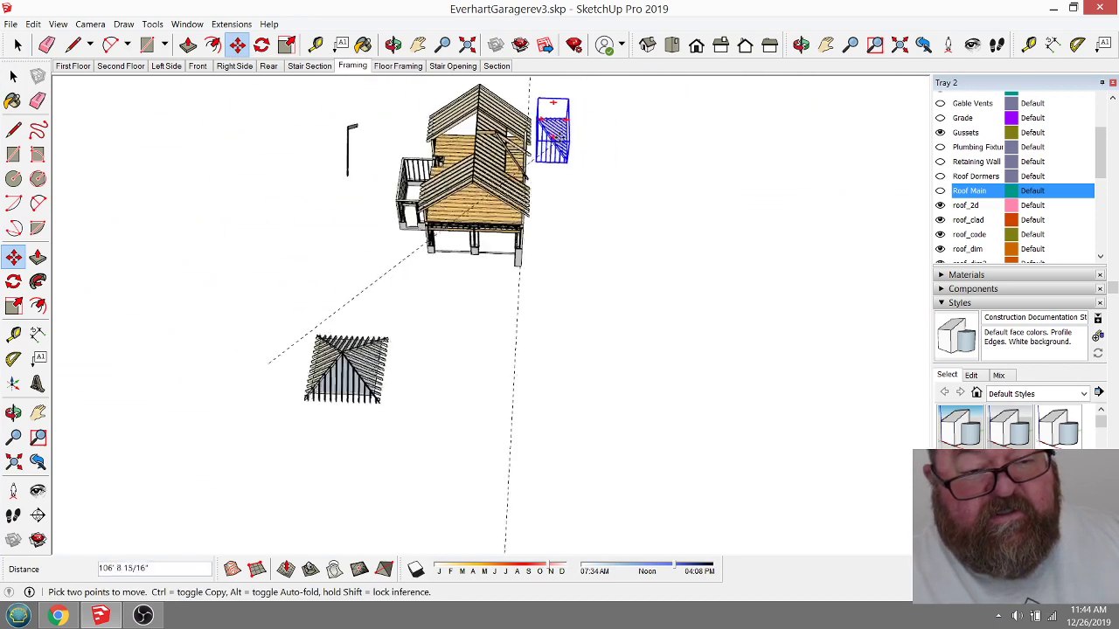
pyautogui.moveTo(493, 176); pyautogui.dragTo(527, 226, button='middle')
# Step: Align the peak of the grouped hip framing with the end corner of the ridge beam on the garage roof
pyautogui.click(394, 45)
pyautogui.moveTo(524, 192); pyautogui.dragTo(448, 156)
pyautogui.scroll(8, 447, 155)
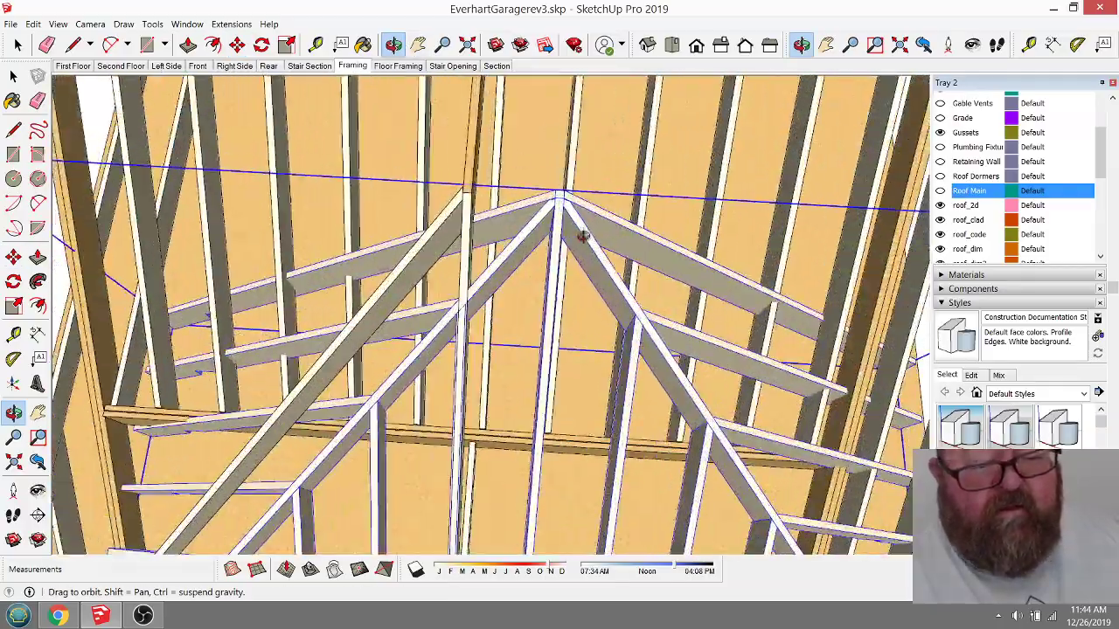
pyautogui.moveTo(582, 236); pyautogui.dragTo(225, 200)
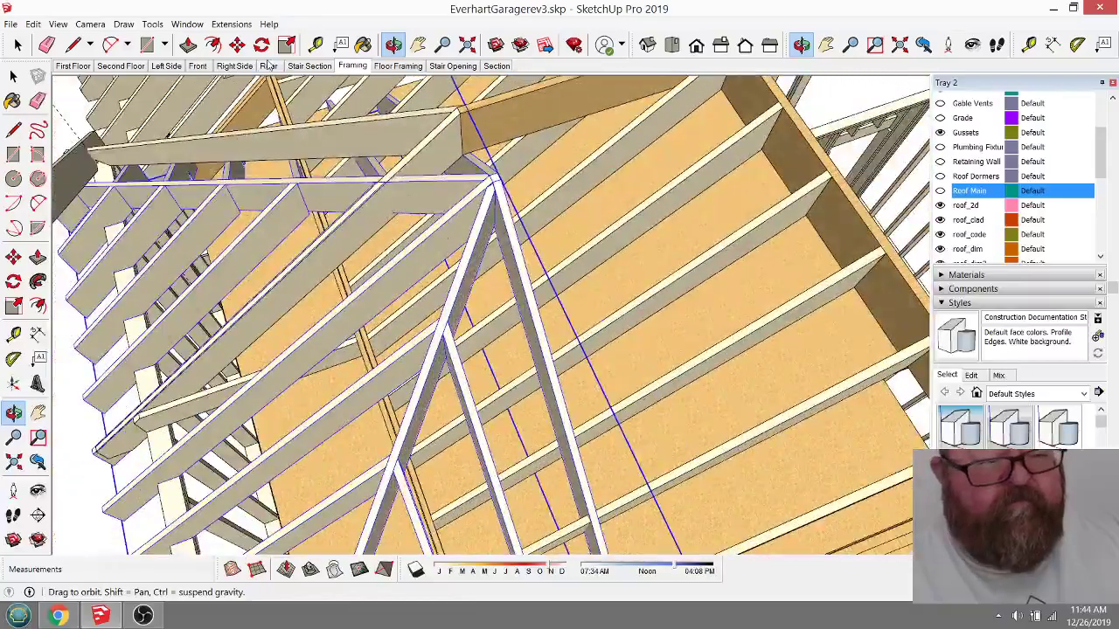
pyautogui.moveTo(498, 181); pyautogui.dragTo(467, 111)
pyautogui.moveTo(467, 111); pyautogui.dragTo(570, 200, button='middle')
# Step: Inspect the joint at the hip peak and delete the stray diagonal hip rafter crossing the new hip framing
pyautogui.moveTo(490, 166)
pyautogui.mouseDown(button='middle')
pyautogui.moveTo(530, 192)
pyautogui.moveTo(503, 140)
pyautogui.moveTo(474, 143)
pyautogui.moveTo(607, 155)
pyautogui.moveTo(529, 213)
pyautogui.moveTo(551, 153)
pyautogui.moveTo(486, 154)
pyautogui.mouseUp(button='middle')
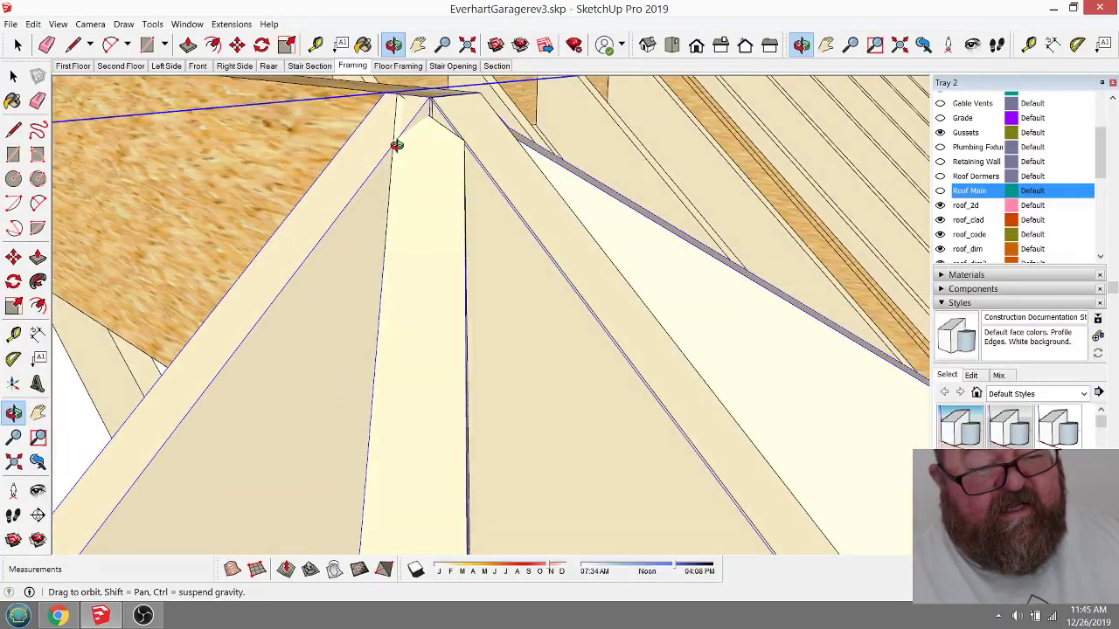
pyautogui.moveTo(432, 185); pyautogui.dragTo(404, 166, button='middle')
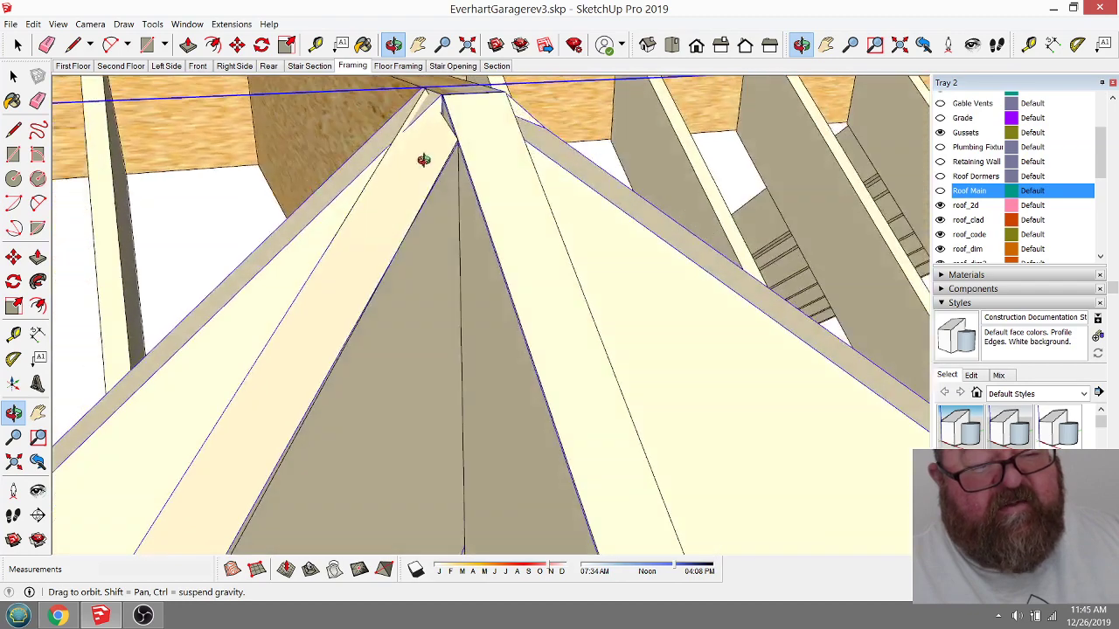
pyautogui.moveTo(469, 156); pyautogui.dragTo(611, 166, button='middle')
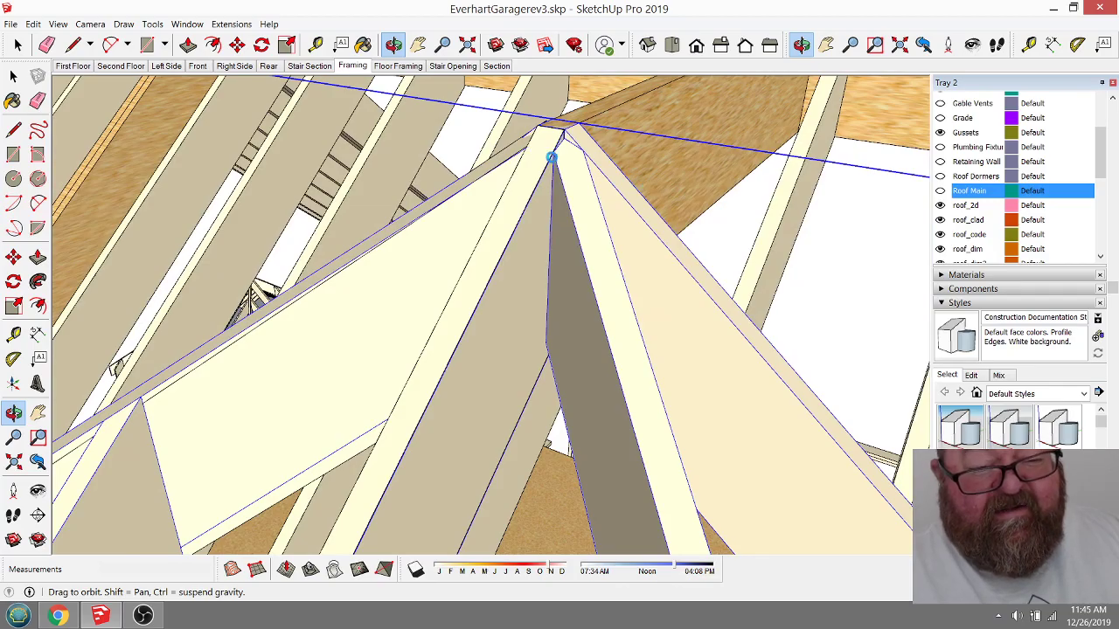
pyautogui.scroll(-10, 576, 157)
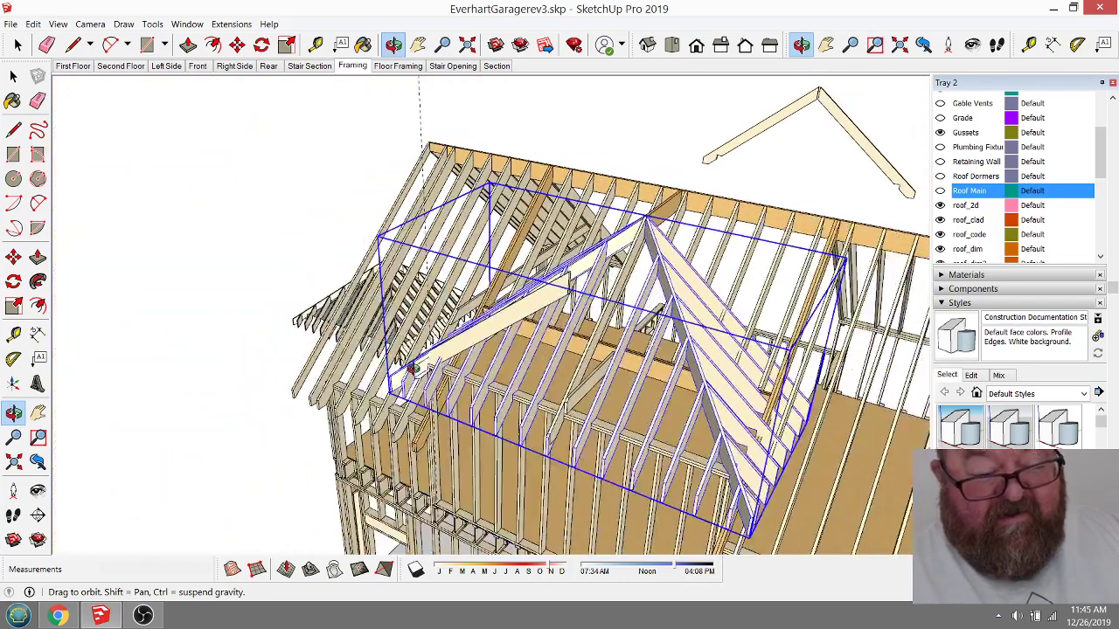
pyautogui.moveTo(413, 368); pyautogui.dragTo(361, 233, button='middle')
pyautogui.click(18, 46)
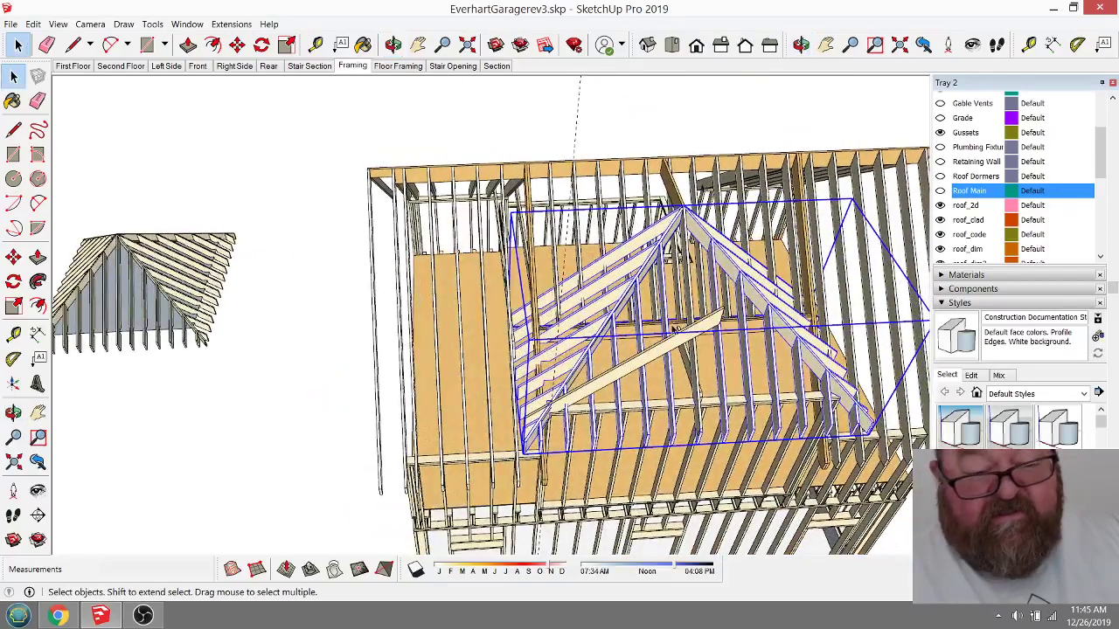
pyautogui.click(709, 327)
pyautogui.press('Delete')
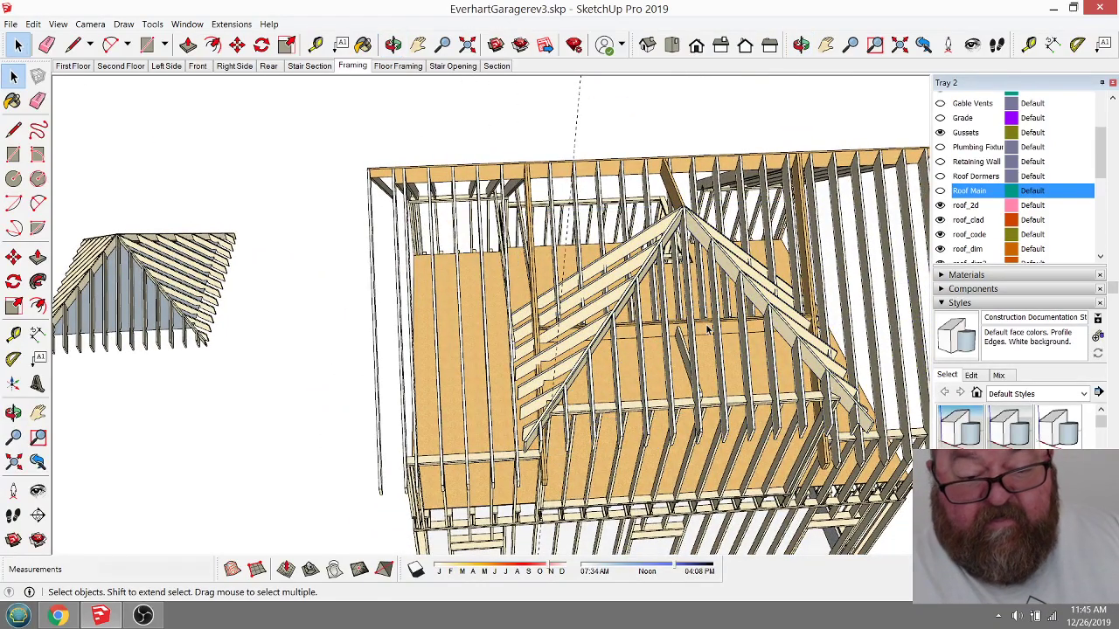
# Step: Move the leftover hip rafter at the ridge end out of the roof framing to open space beside the garage
pyautogui.scroll(5, 658, 376)
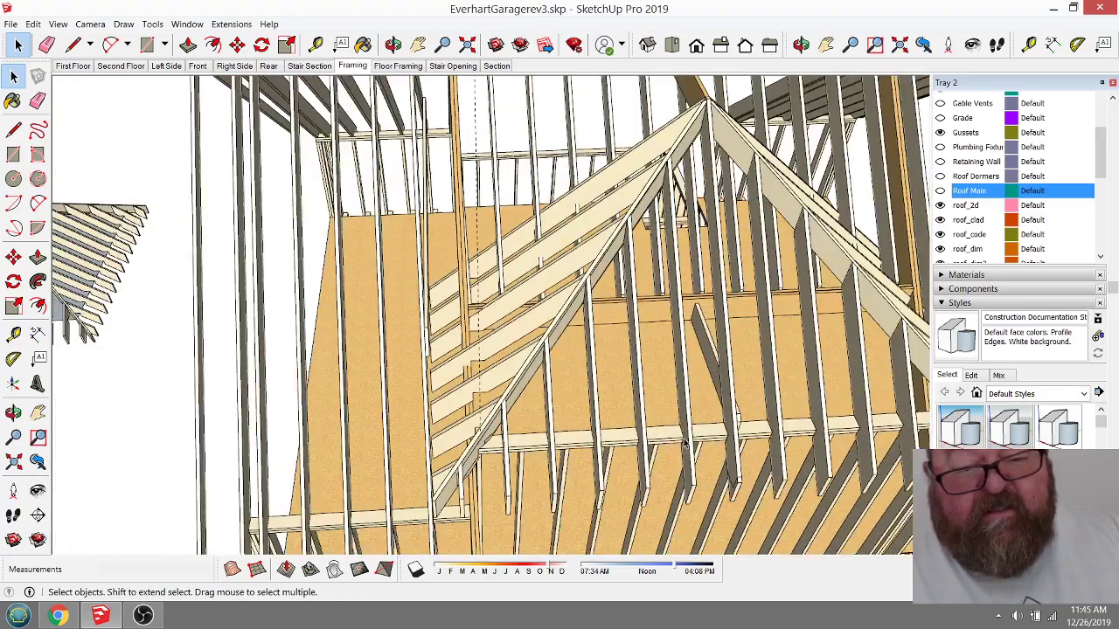
pyautogui.scroll(4, 699, 127)
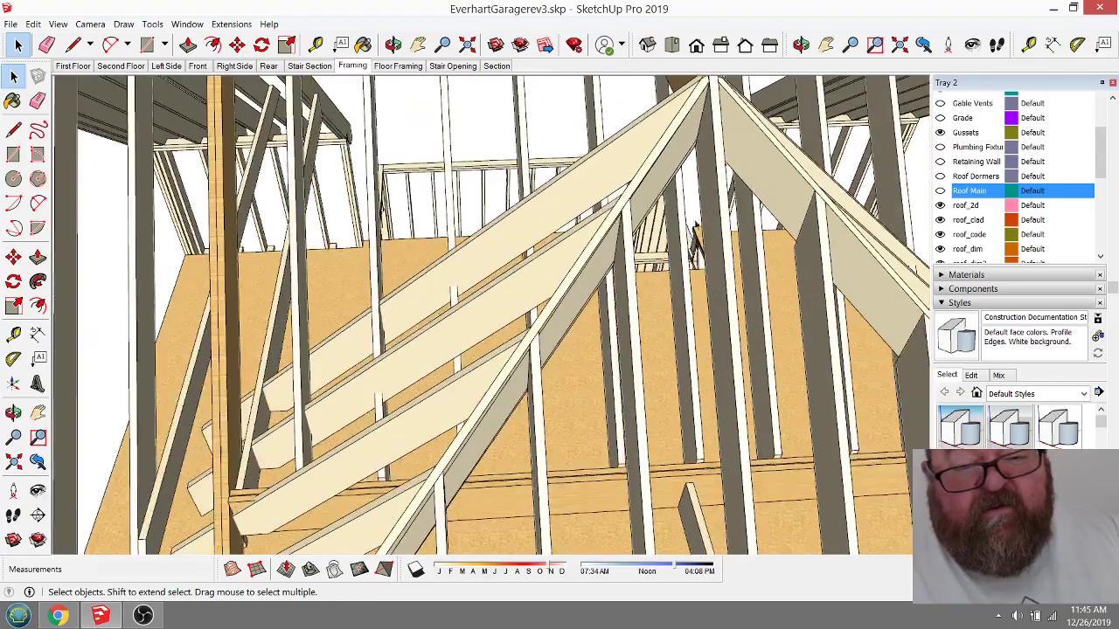
pyautogui.scroll(5, 699, 166)
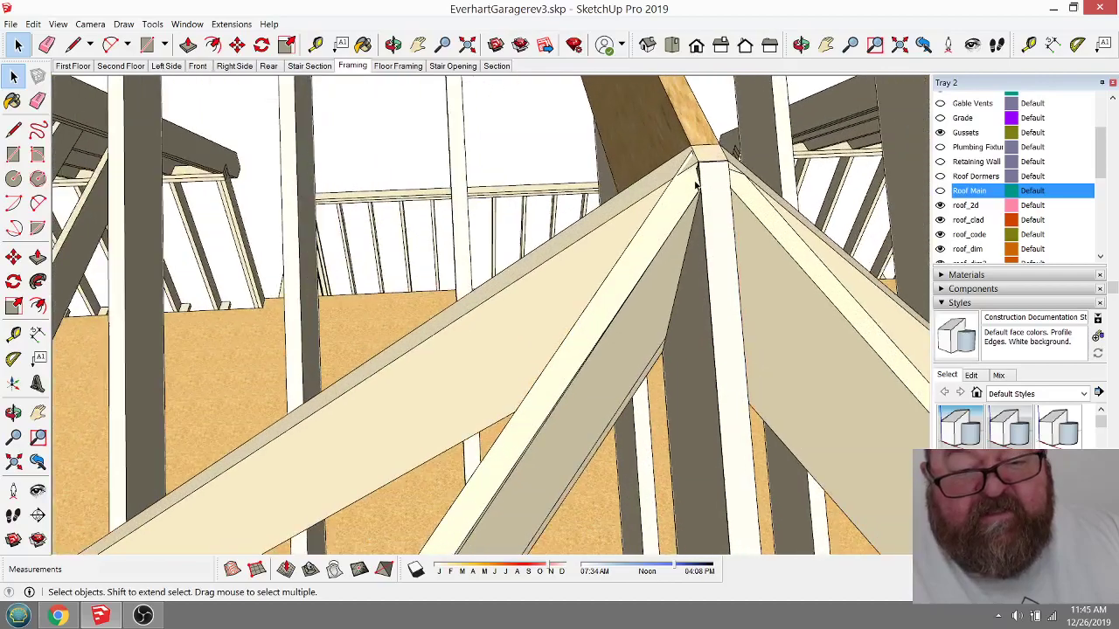
pyautogui.click(697, 243)
pyautogui.click(393, 45)
pyautogui.moveTo(568, 223); pyautogui.dragTo(556, 380)
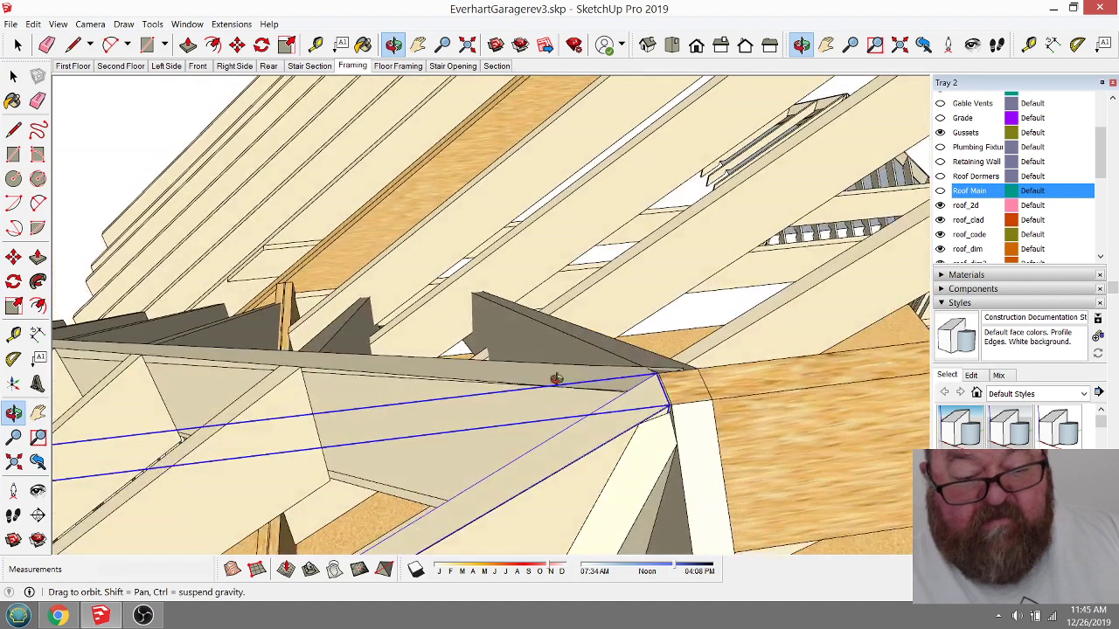
pyautogui.click(243, 46)
pyautogui.click(786, 390)
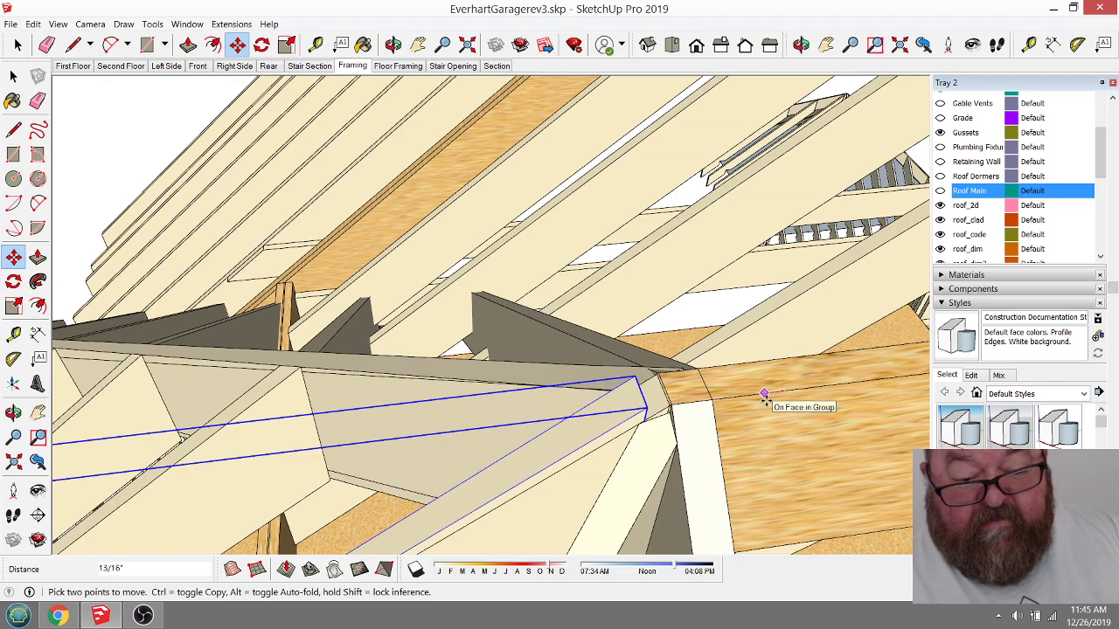
pyautogui.scroll(-6, 760, 393)
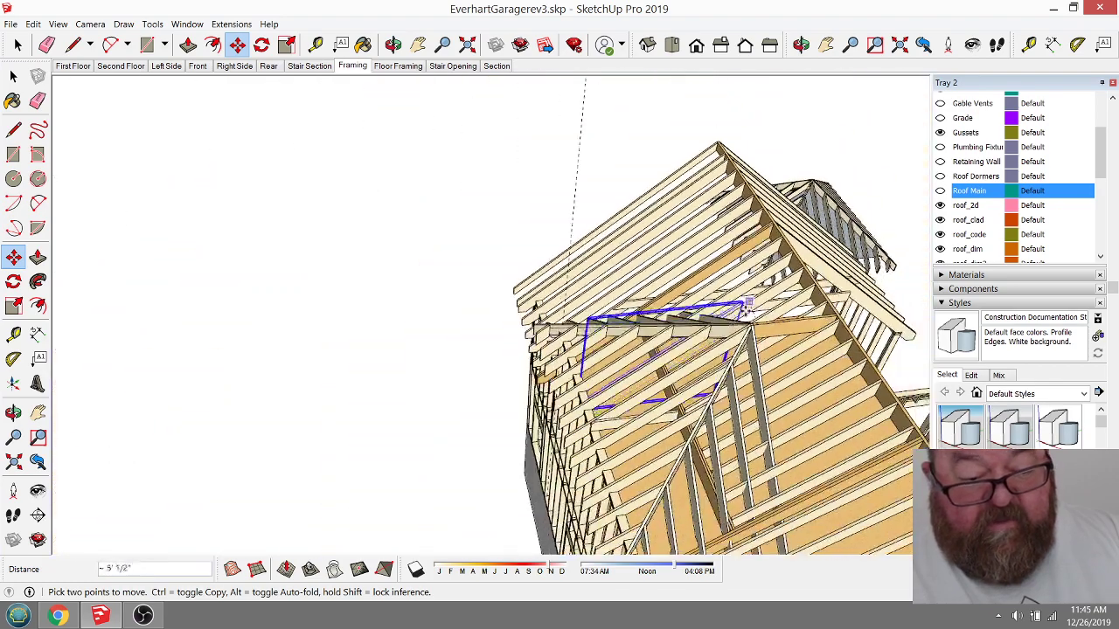
pyautogui.scroll(-3, 368, 337)
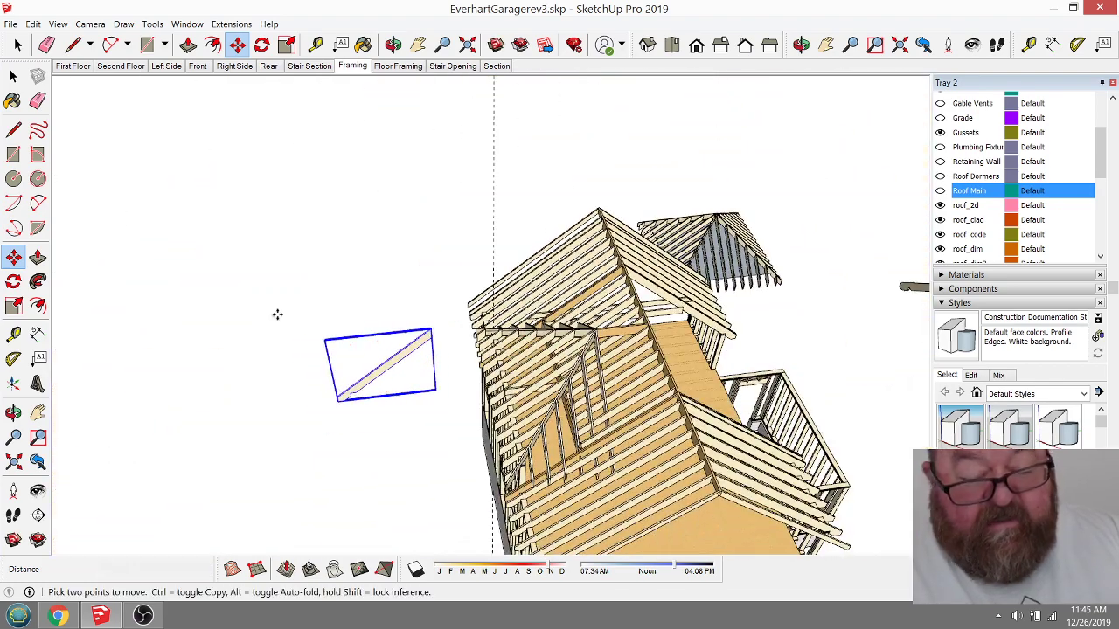
# Step: Inspect the hip rafter's tail at the wall corner and the framing at the garage's gable end
pyautogui.scroll(6, 479, 263)
pyautogui.click(392, 44)
pyautogui.moveTo(630, 315); pyautogui.dragTo(655, 299)
pyautogui.scroll(2, 651, 299)
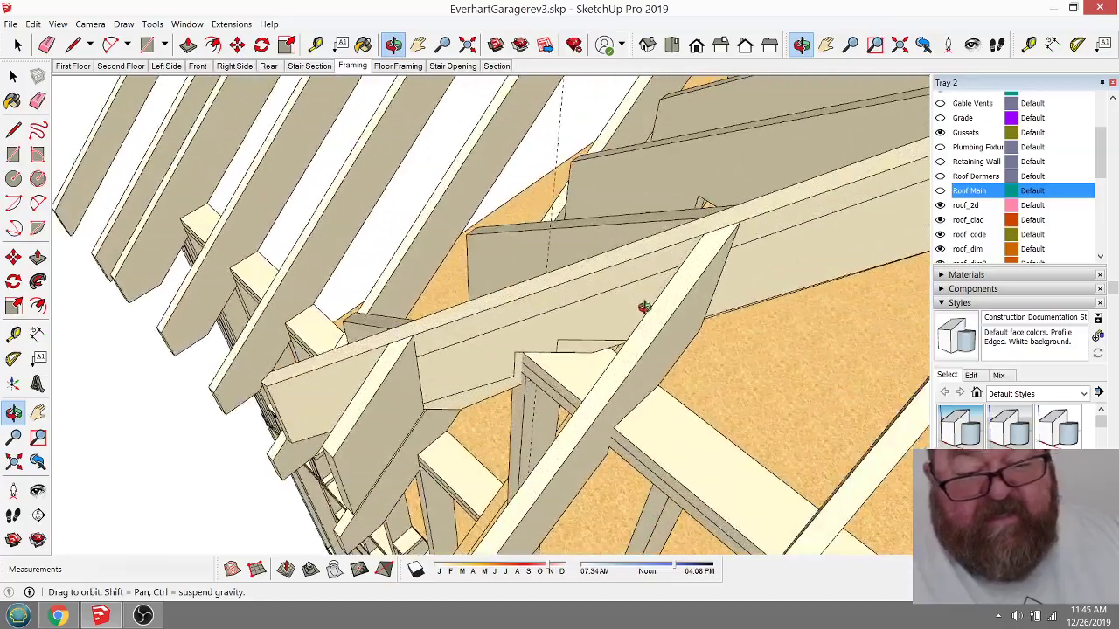
pyautogui.moveTo(655, 385); pyautogui.dragTo(336, 326)
pyautogui.click(19, 46)
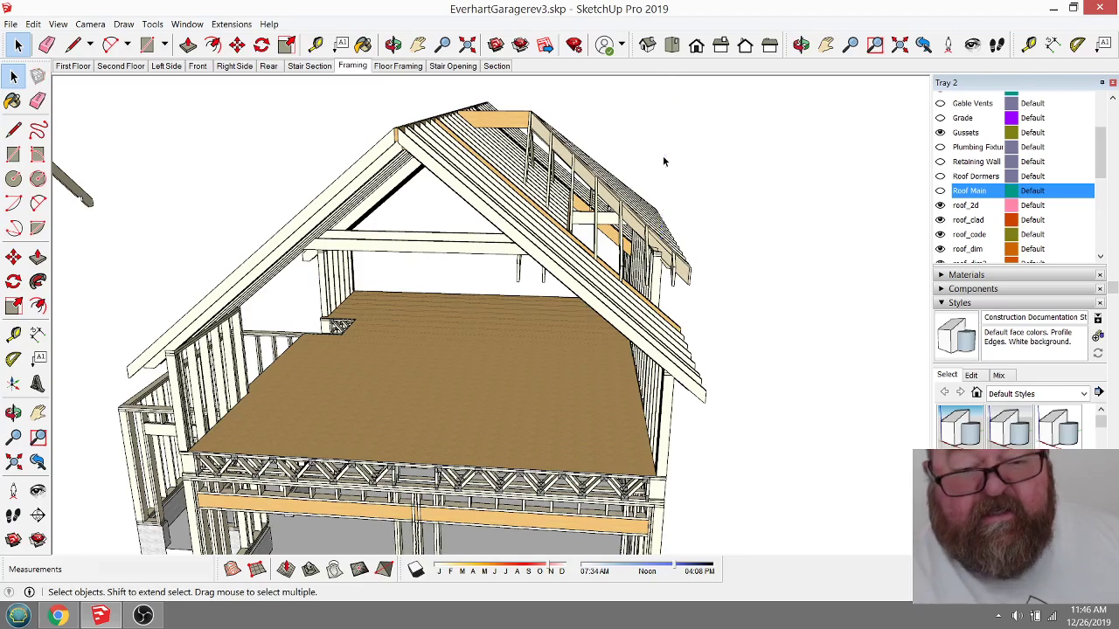
# Step: Switch to YouTube Studio in Chrome to check the live chat, and return to the SketchUp model
pyautogui.click(58, 616)
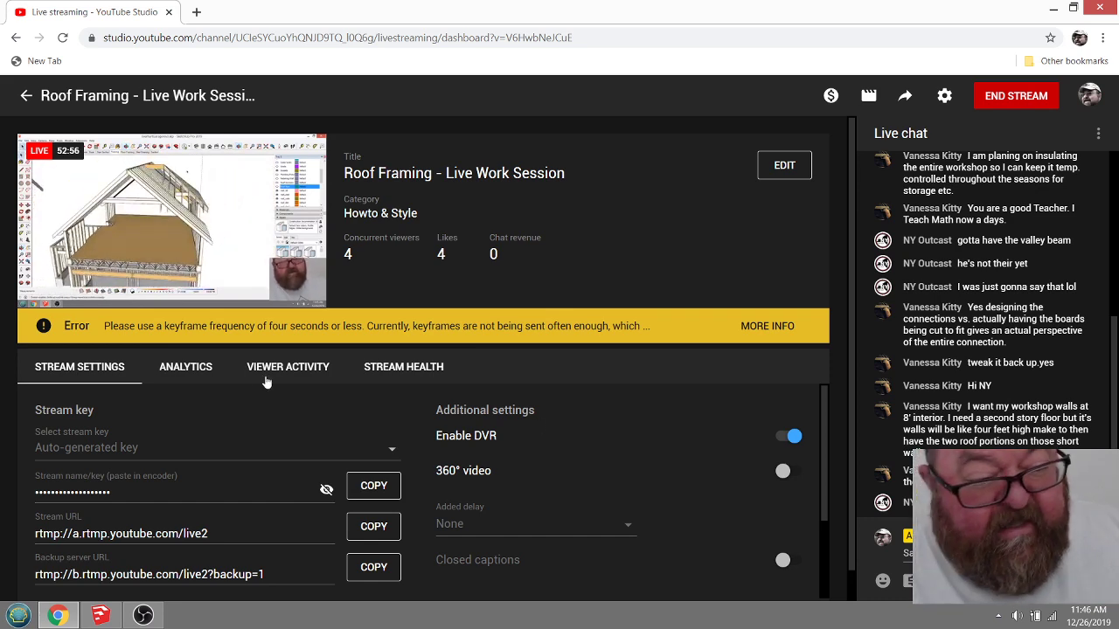
pyautogui.click(100, 616)
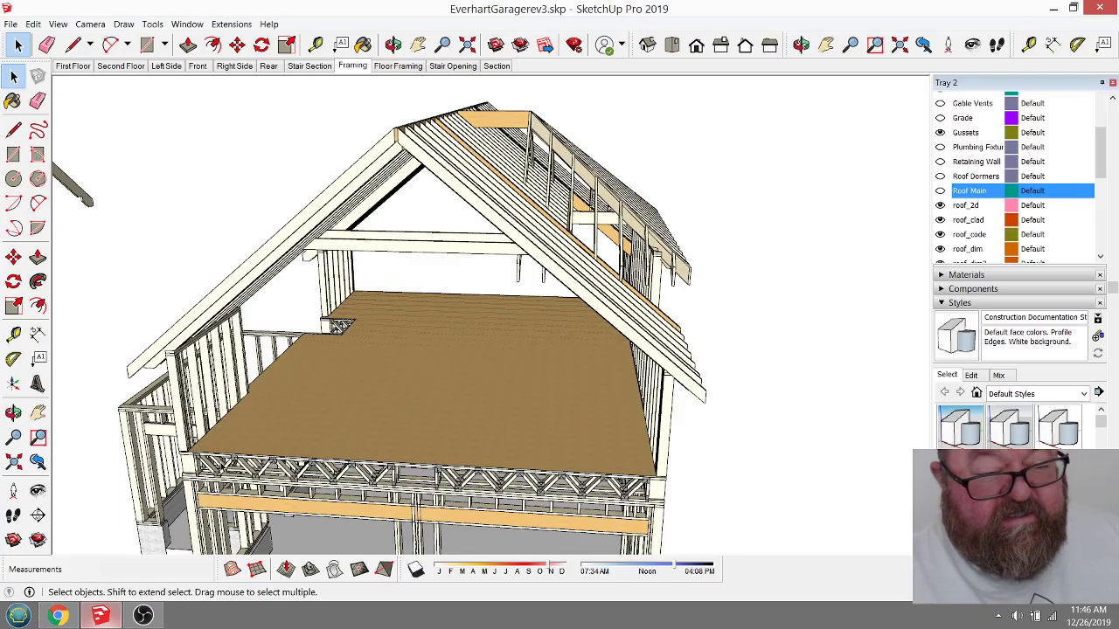
# Step: Measure the vertical distance from the ridge beam down to the collar tie inside the gable end
pyautogui.click(393, 45)
pyautogui.moveTo(420, 183); pyautogui.dragTo(480, 147)
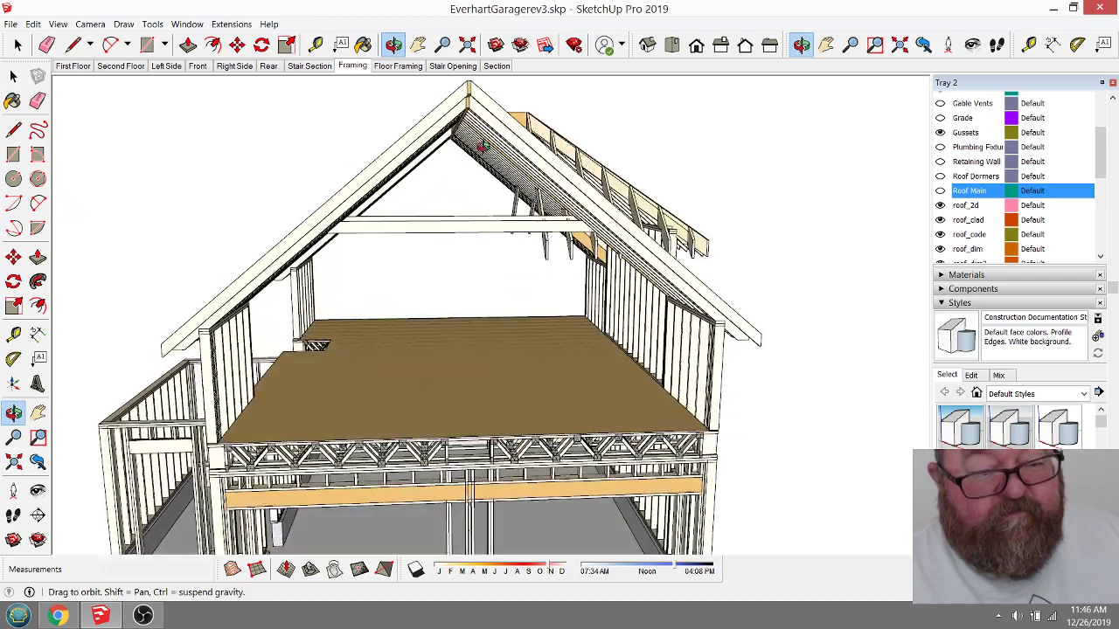
pyautogui.scroll(6, 481, 147)
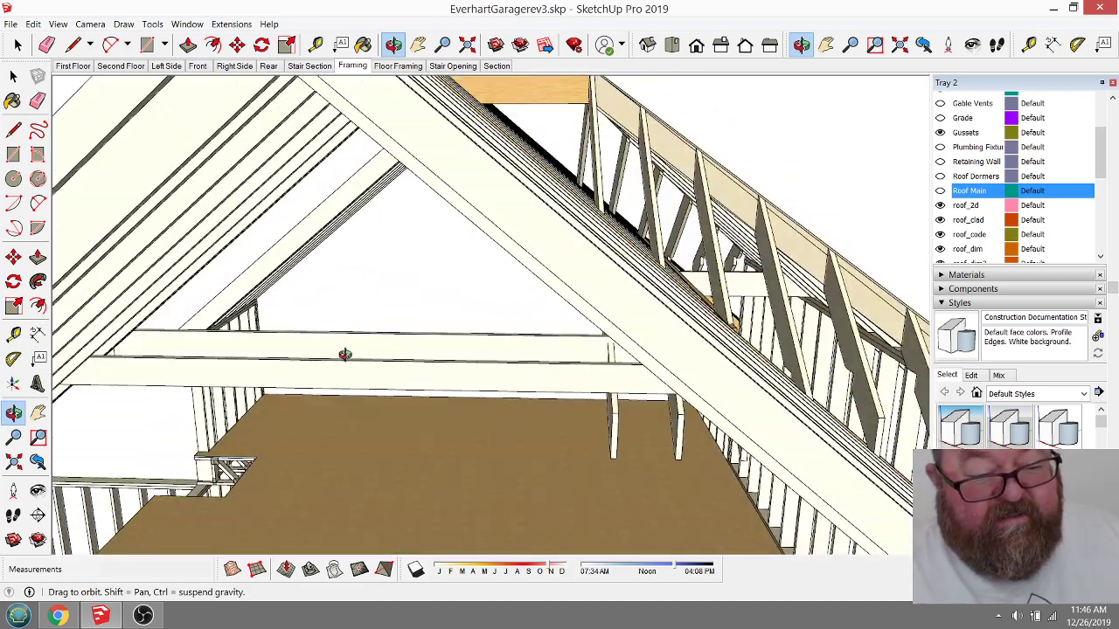
pyautogui.scroll(-4, 398, 367)
pyautogui.scroll(3, 507, 312)
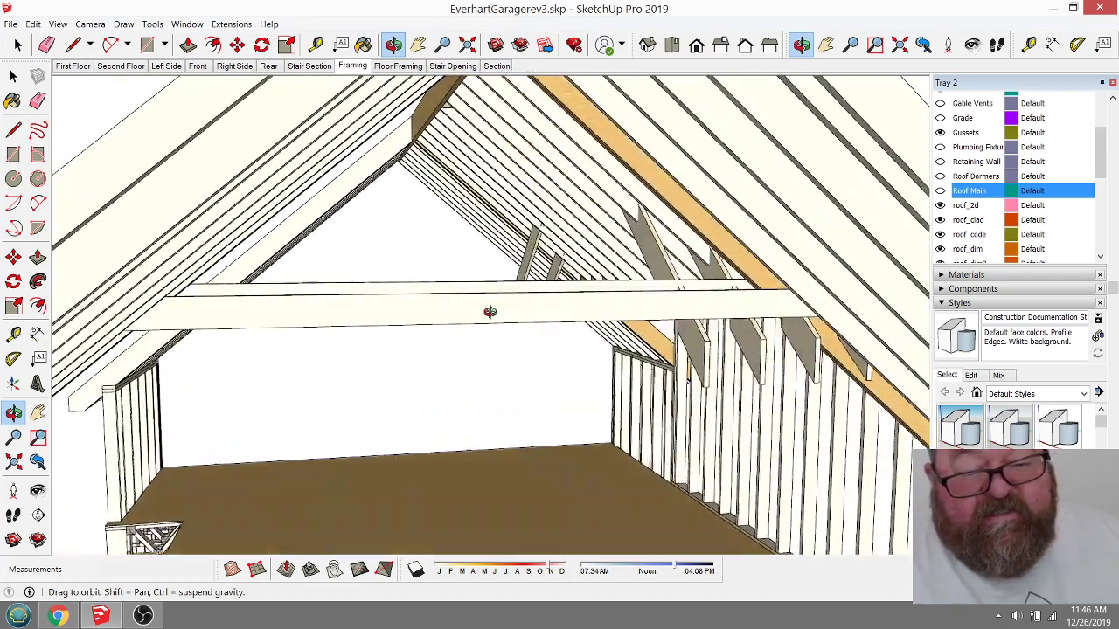
pyautogui.moveTo(845, 284); pyautogui.dragTo(614, 262)
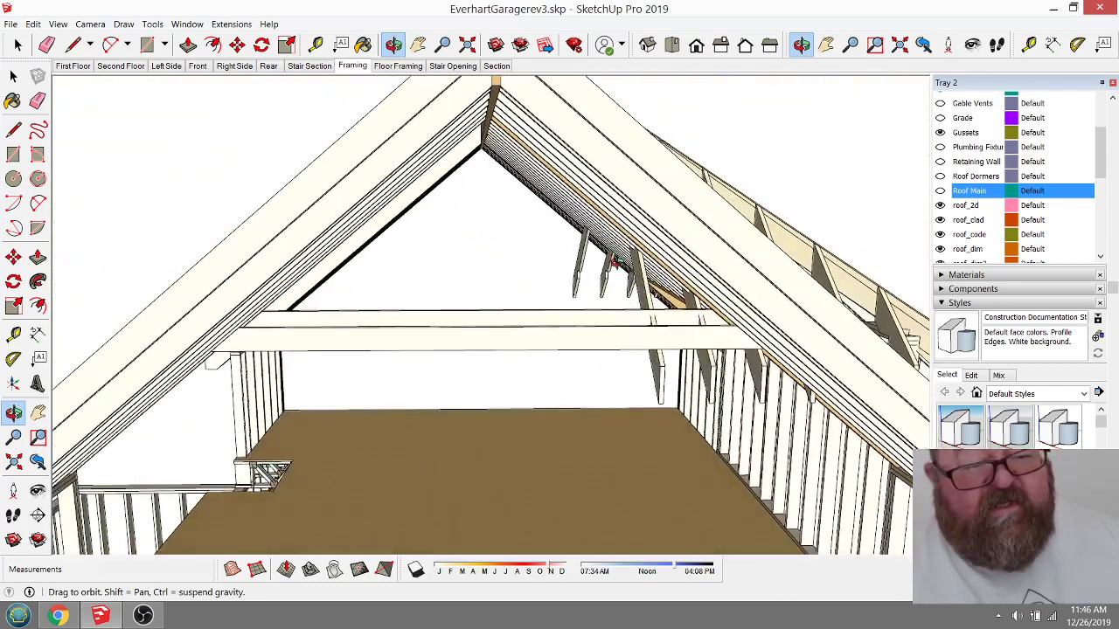
pyautogui.click(316, 44)
pyautogui.click(486, 118)
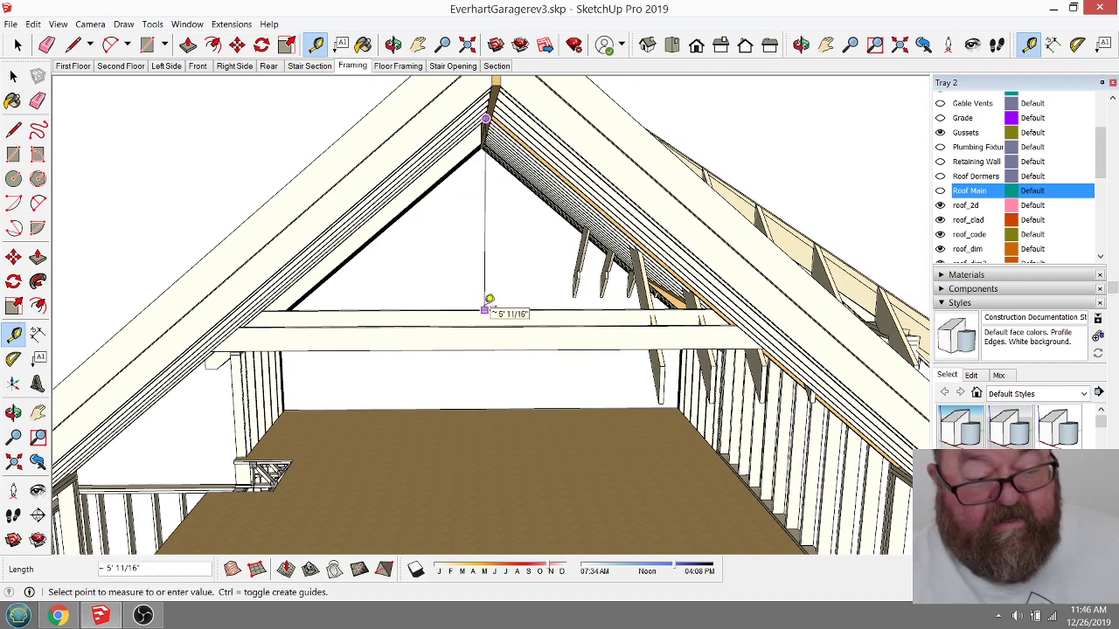
pyautogui.scroll(-4, 490, 295)
# Step: Examine the open loft under the rafters, the garage interior below and the open-web floor trusses between them
pyautogui.click(393, 44)
pyautogui.moveTo(455, 262); pyautogui.dragTo(491, 225)
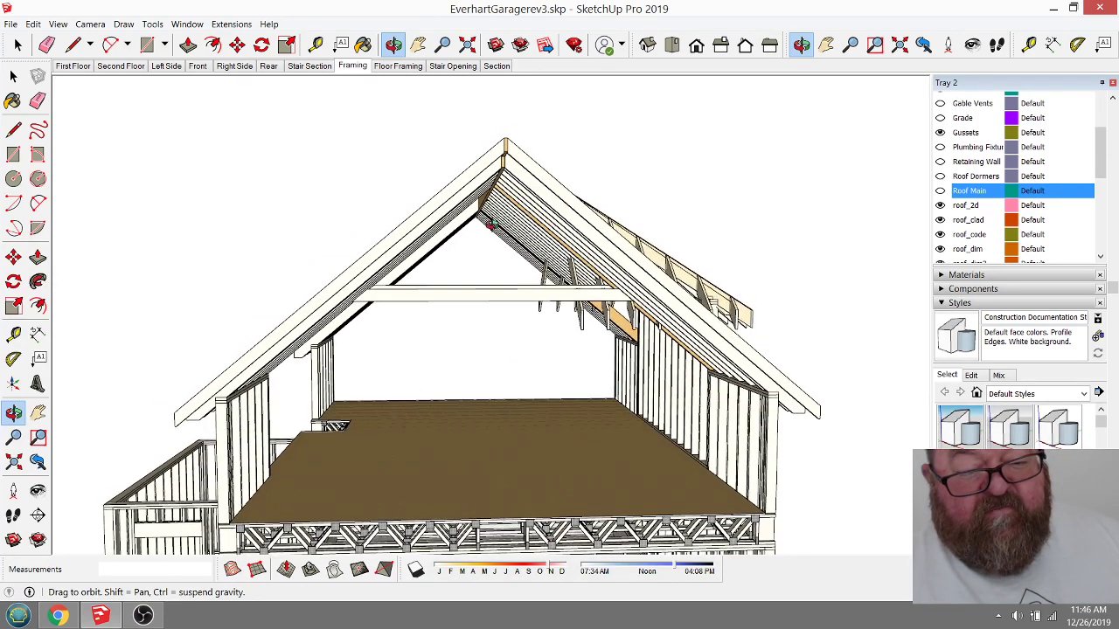
pyautogui.moveTo(486, 278); pyautogui.dragTo(479, 207)
pyautogui.moveTo(488, 257); pyautogui.dragTo(483, 289)
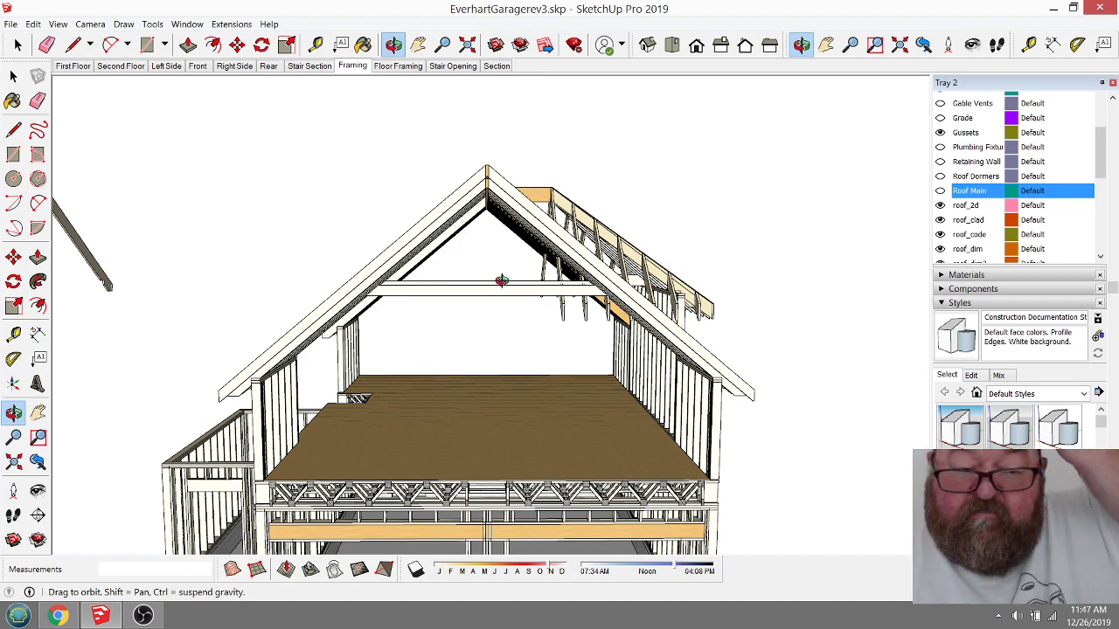
pyautogui.moveTo(501, 280); pyautogui.dragTo(481, 219)
pyautogui.moveTo(480, 252); pyautogui.dragTo(439, 383)
pyautogui.scroll(6, 457, 492)
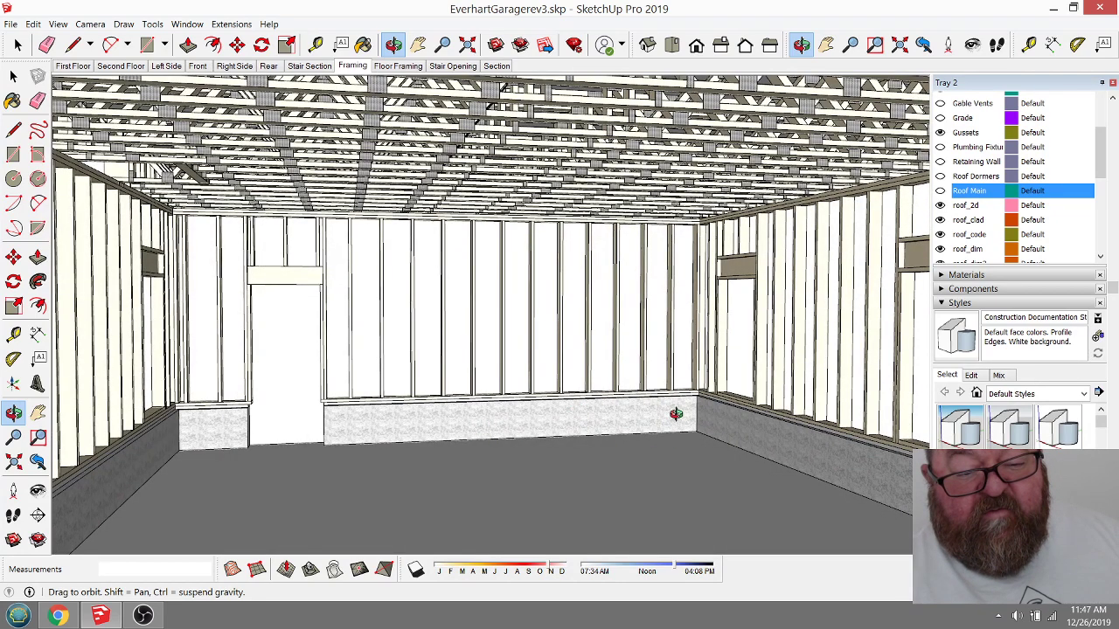
pyautogui.moveTo(436, 404); pyautogui.dragTo(419, 367)
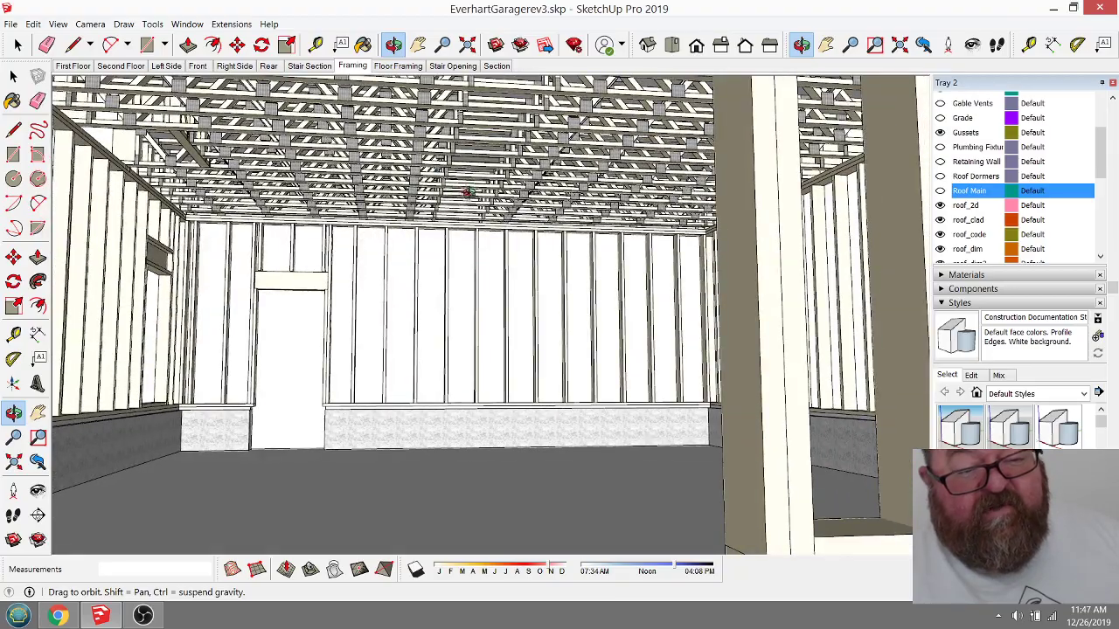
pyautogui.scroll(10, 466, 192)
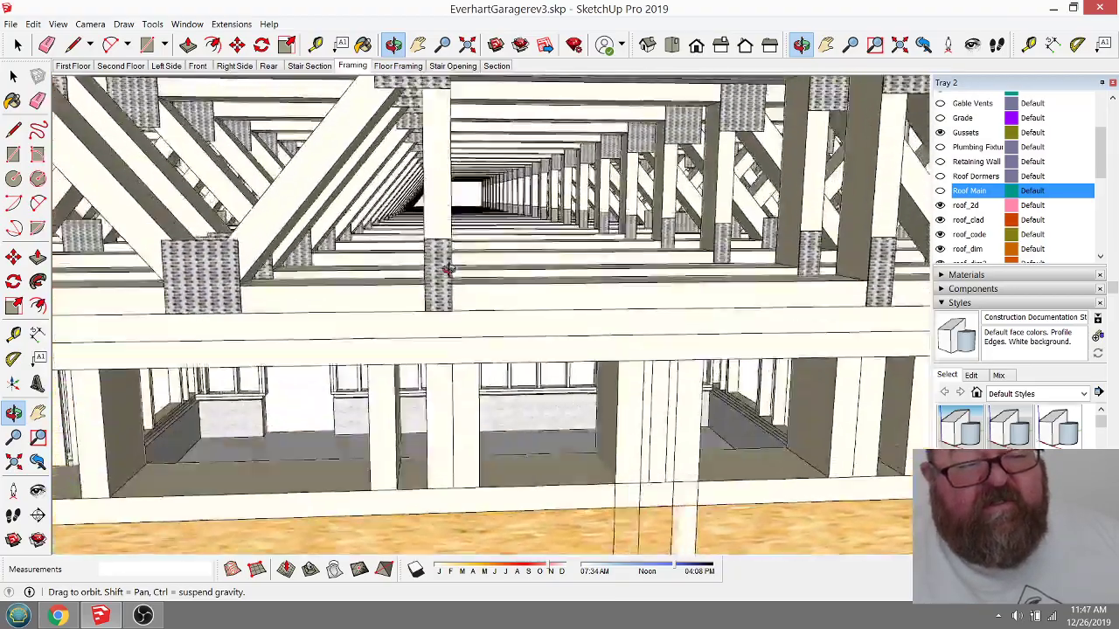
pyautogui.moveTo(447, 269); pyautogui.dragTo(518, 295)
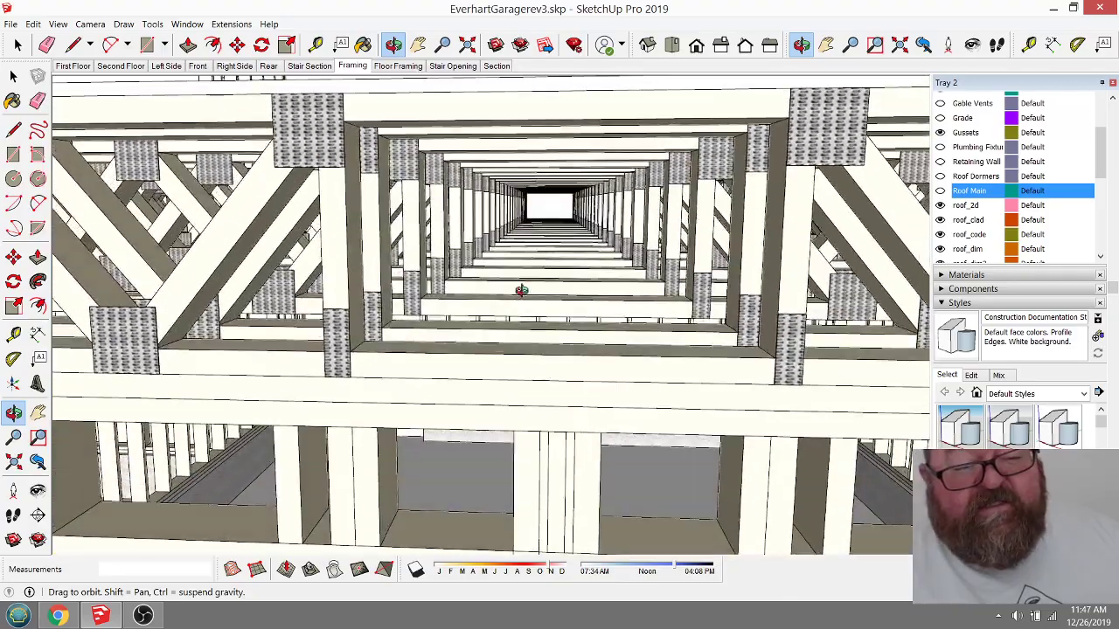
pyautogui.scroll(-10, 520, 297)
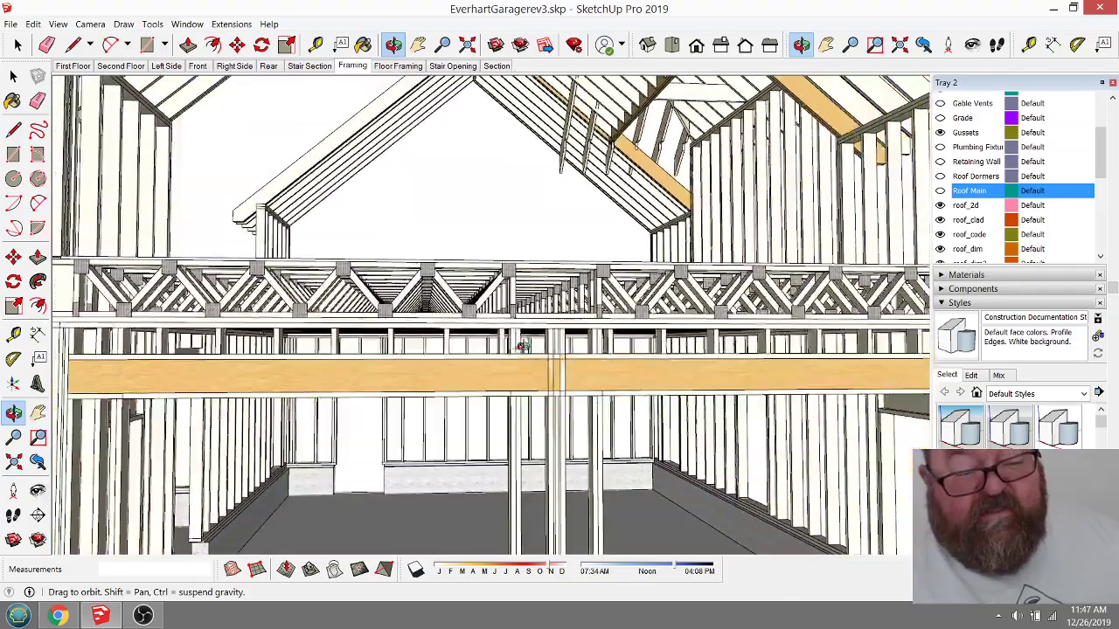
# Step: Examine the loft floor deck, the open-web floor trusses and the whole framed garage from the gable end
pyautogui.scroll(-5, 522, 345)
pyautogui.moveTo(482, 367); pyautogui.dragTo(477, 452)
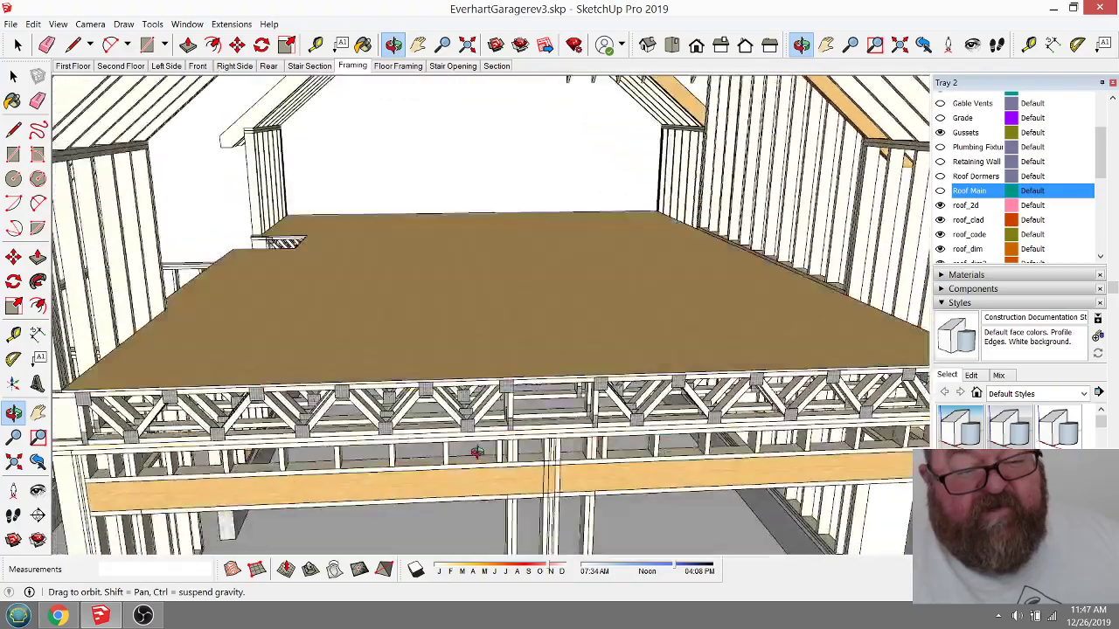
pyautogui.scroll(-6, 476, 452)
pyautogui.moveTo(477, 229); pyautogui.dragTo(495, 368)
pyautogui.moveTo(444, 454); pyautogui.dragTo(507, 194)
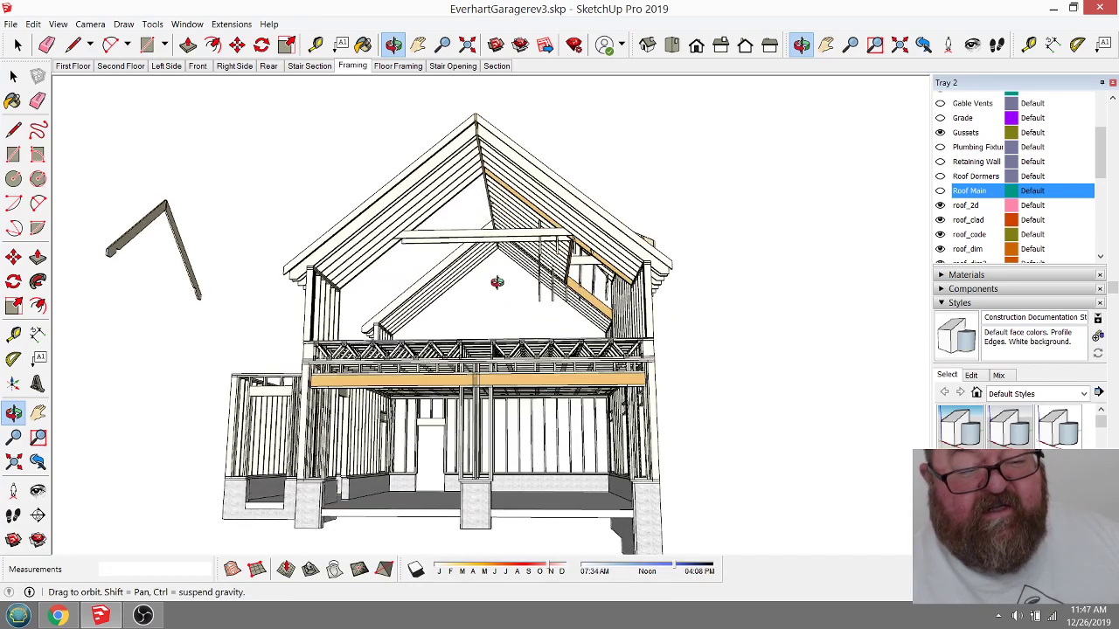
pyautogui.moveTo(481, 307); pyautogui.dragTo(470, 315)
pyautogui.moveTo(496, 276); pyautogui.dragTo(517, 401)
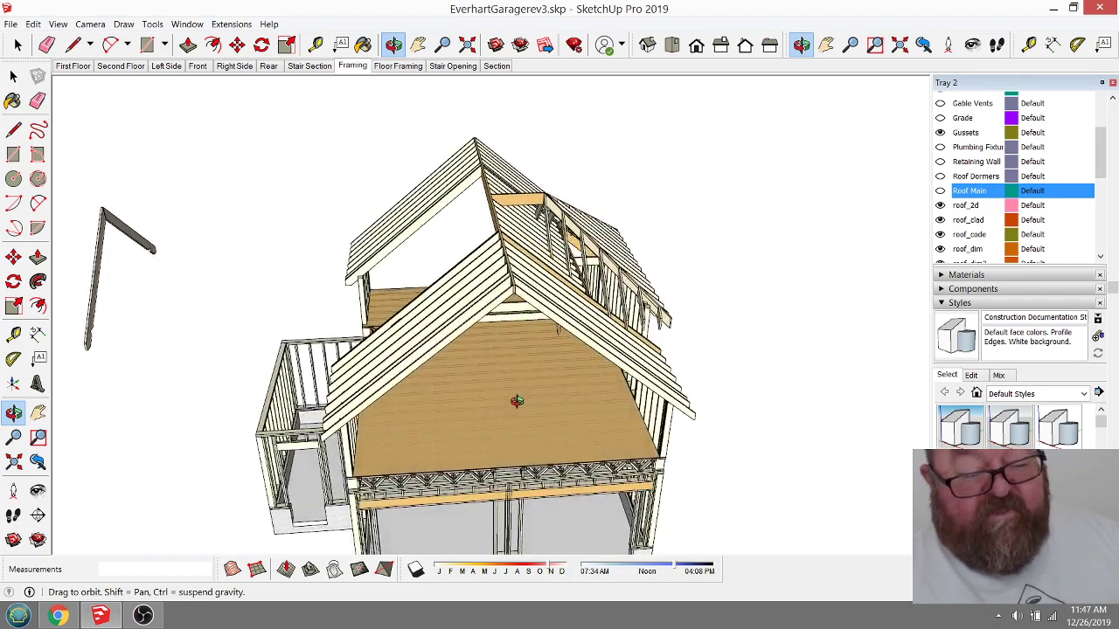
# Step: Check the live chat in YouTube Studio in Chrome, and return to SketchUp to inspect the collar ties and floor trusses
pyautogui.click(58, 617)
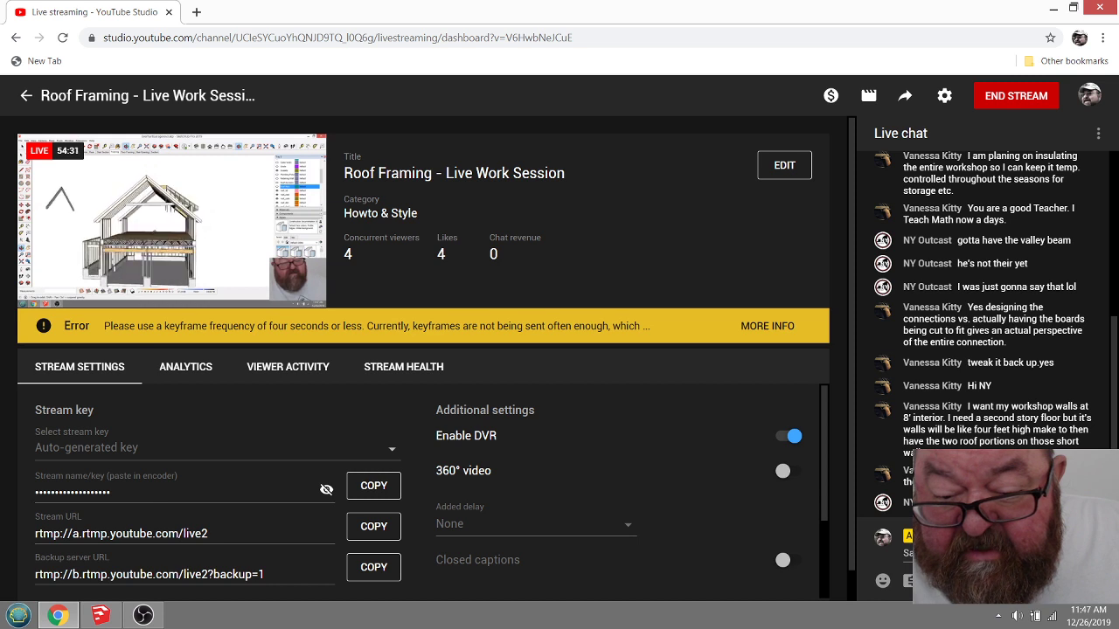
pyautogui.click(99, 616)
pyautogui.moveTo(507, 285); pyautogui.dragTo(593, 327)
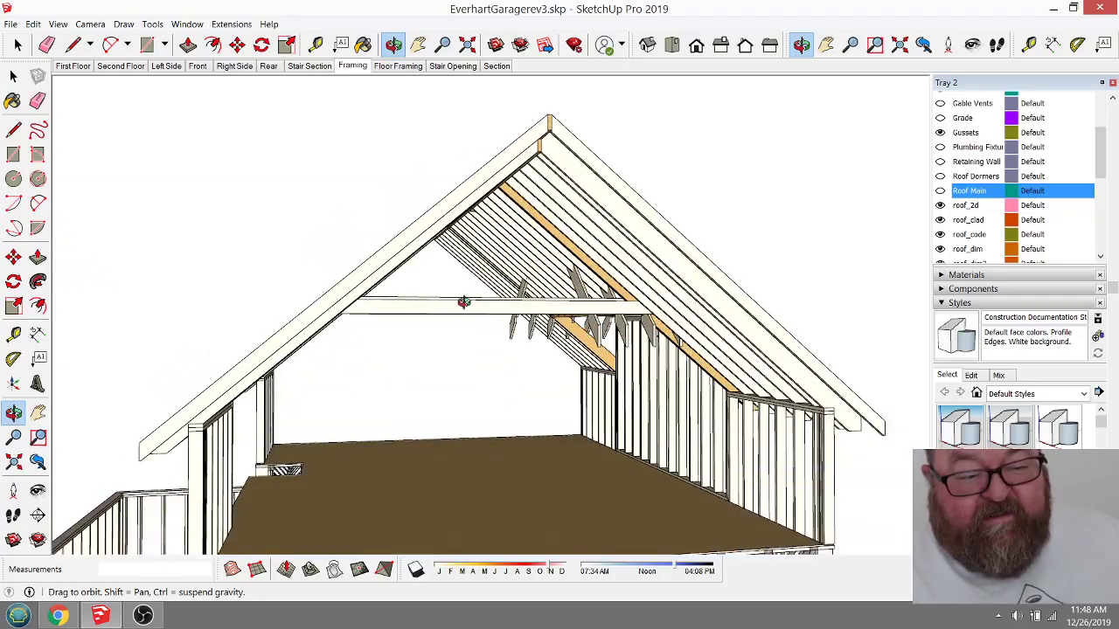
pyautogui.moveTo(477, 308); pyautogui.dragTo(459, 361)
pyautogui.scroll(5, 459, 361)
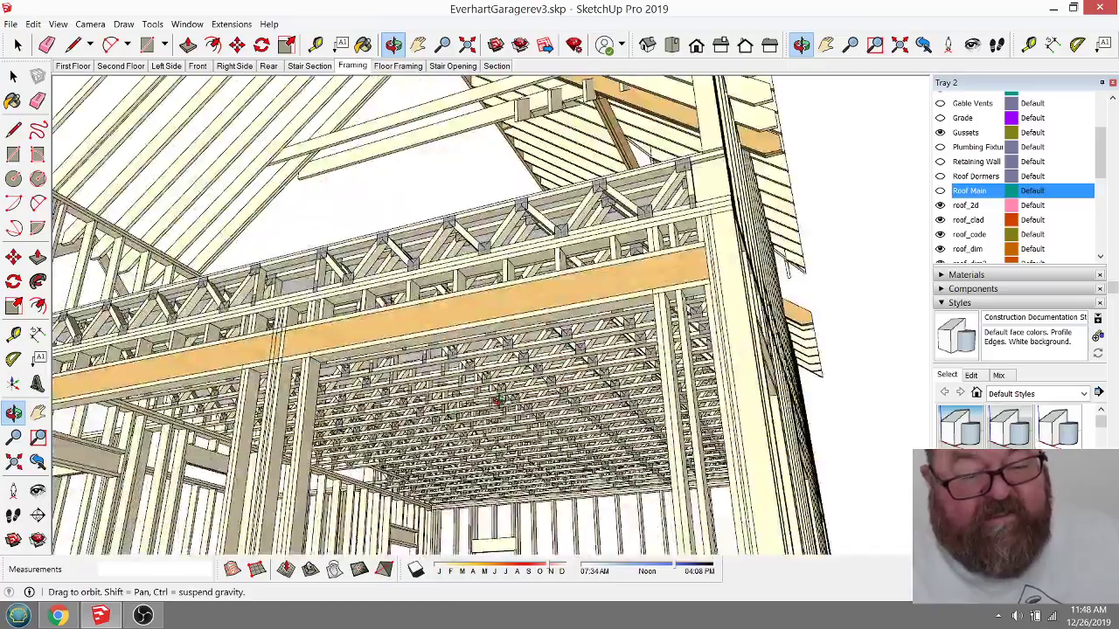
pyautogui.moveTo(419, 366); pyautogui.dragTo(435, 328)
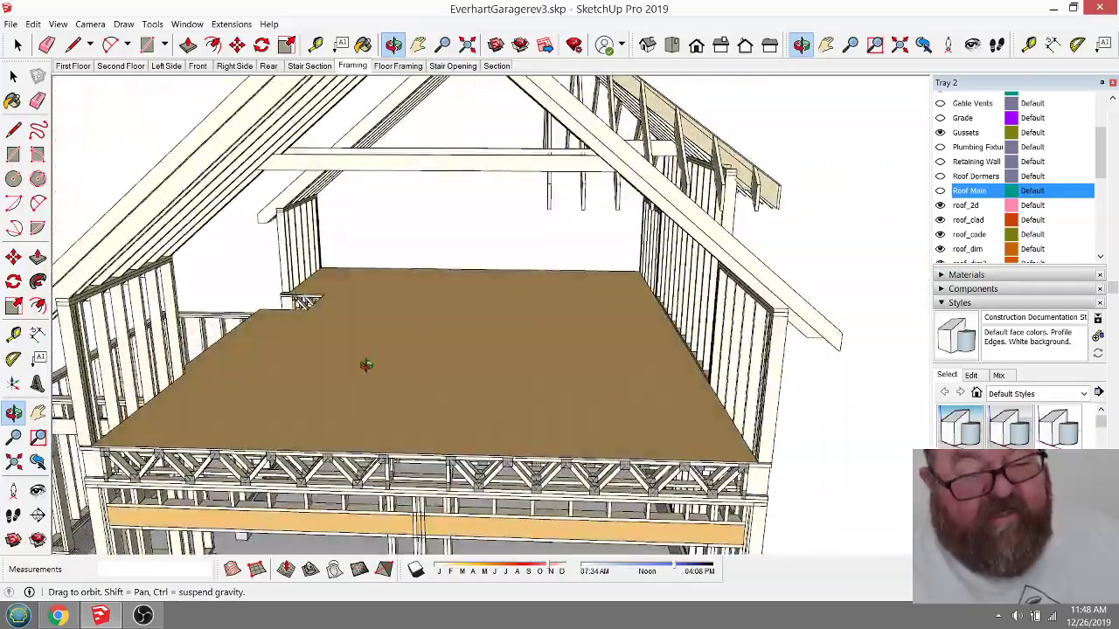
pyautogui.scroll(-10, 448, 382)
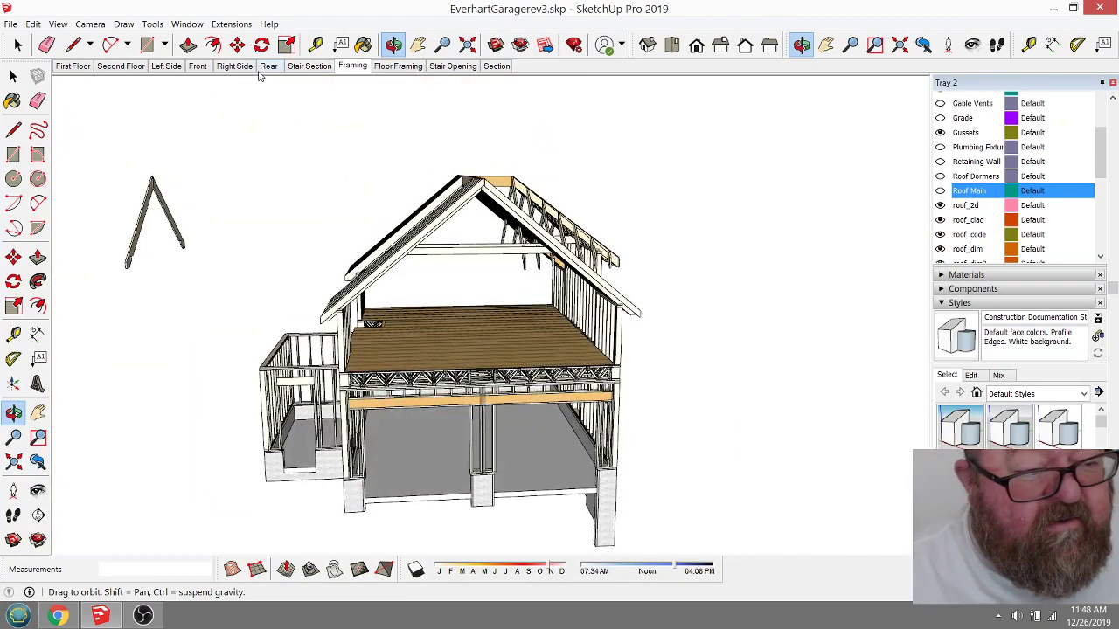
# Step: Show the Front scene of the finished garage and inspect the balcony doors and railing in the gable wall
pyautogui.click(198, 65)
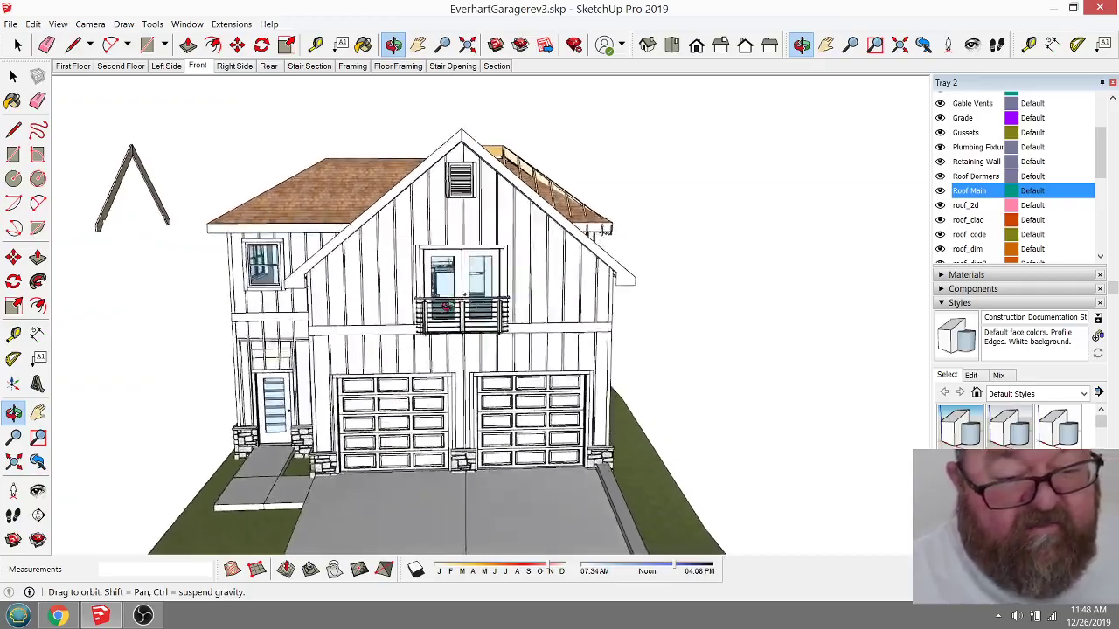
pyautogui.moveTo(472, 288); pyautogui.dragTo(500, 303)
pyautogui.scroll(6, 450, 318)
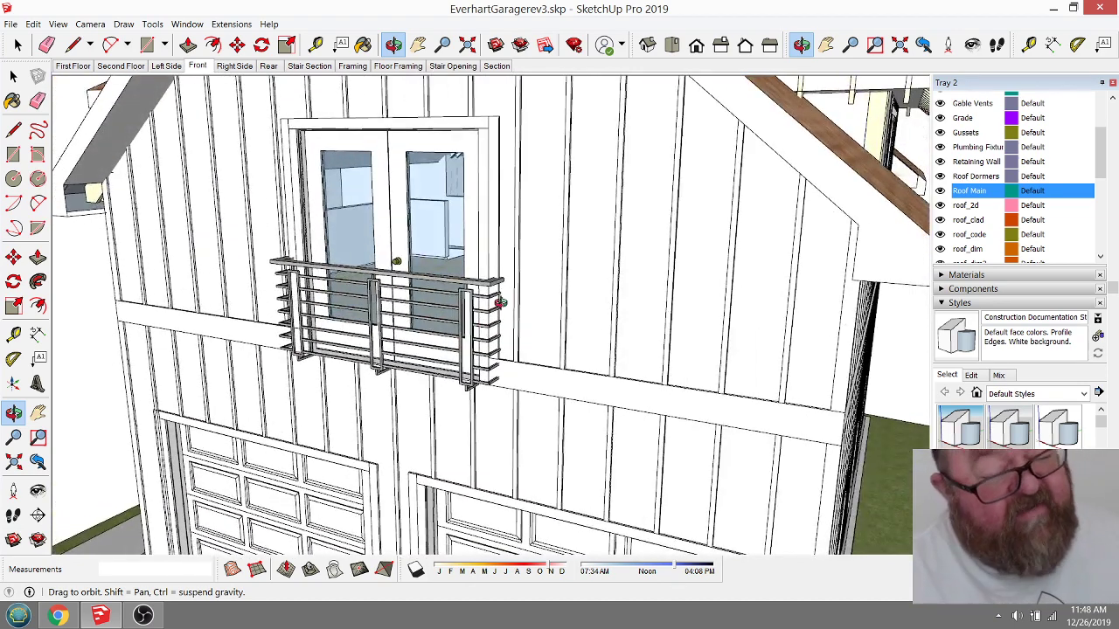
pyautogui.moveTo(414, 283); pyautogui.dragTo(486, 300)
pyautogui.moveTo(285, 268); pyautogui.dragTo(271, 298)
pyautogui.scroll(-4, 343, 270)
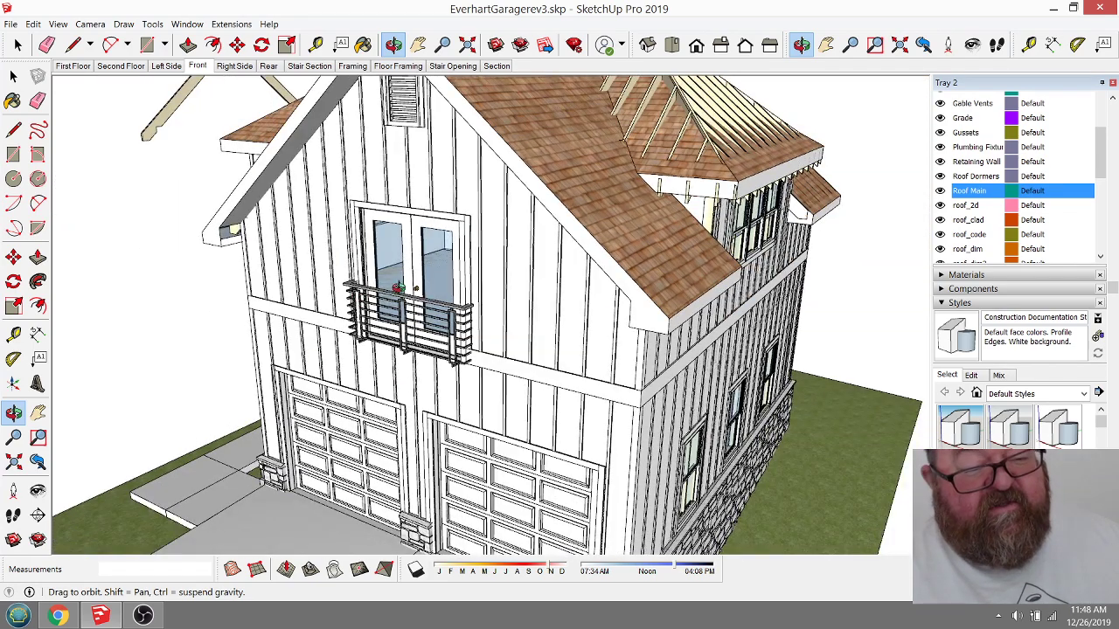
pyautogui.moveTo(398, 288); pyautogui.dragTo(500, 271)
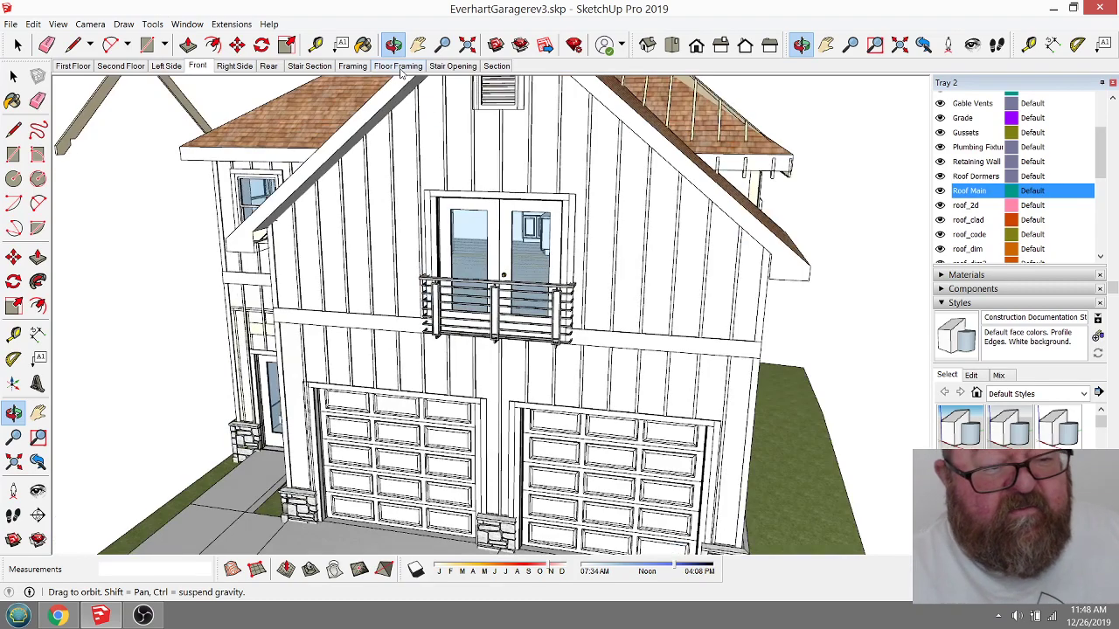
# Step: Return to the Framing scene and examine the dormer wall studs, the loft deck and the floor trusses
pyautogui.click(354, 67)
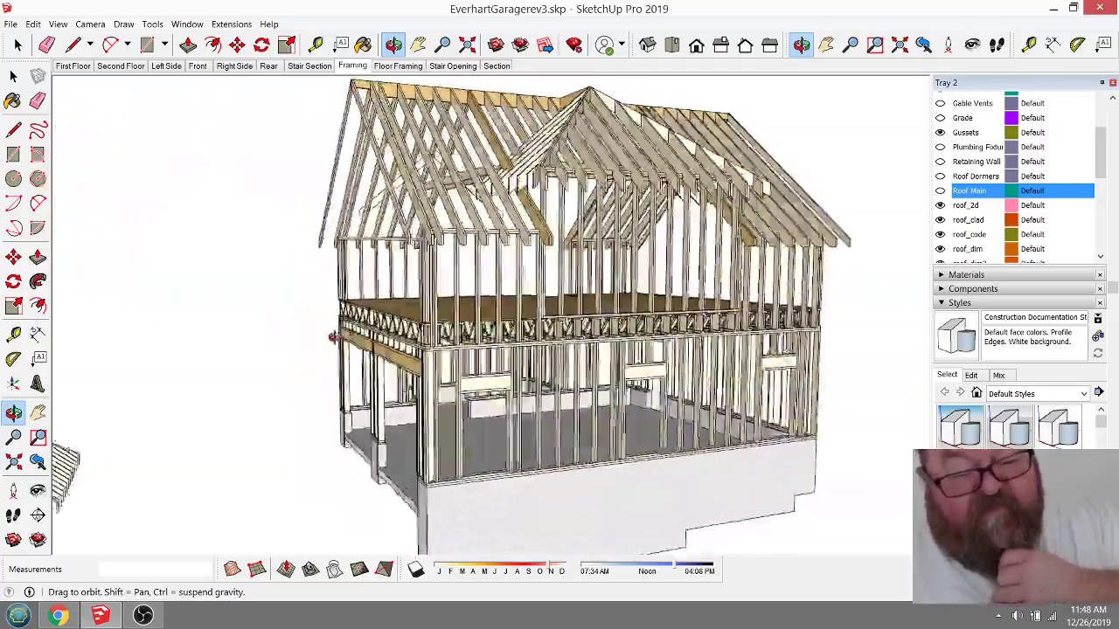
pyautogui.moveTo(250, 311); pyautogui.dragTo(254, 334)
pyautogui.scroll(5, 254, 334)
pyautogui.moveTo(494, 365); pyautogui.dragTo(413, 361)
pyautogui.moveTo(556, 328); pyautogui.dragTo(534, 398)
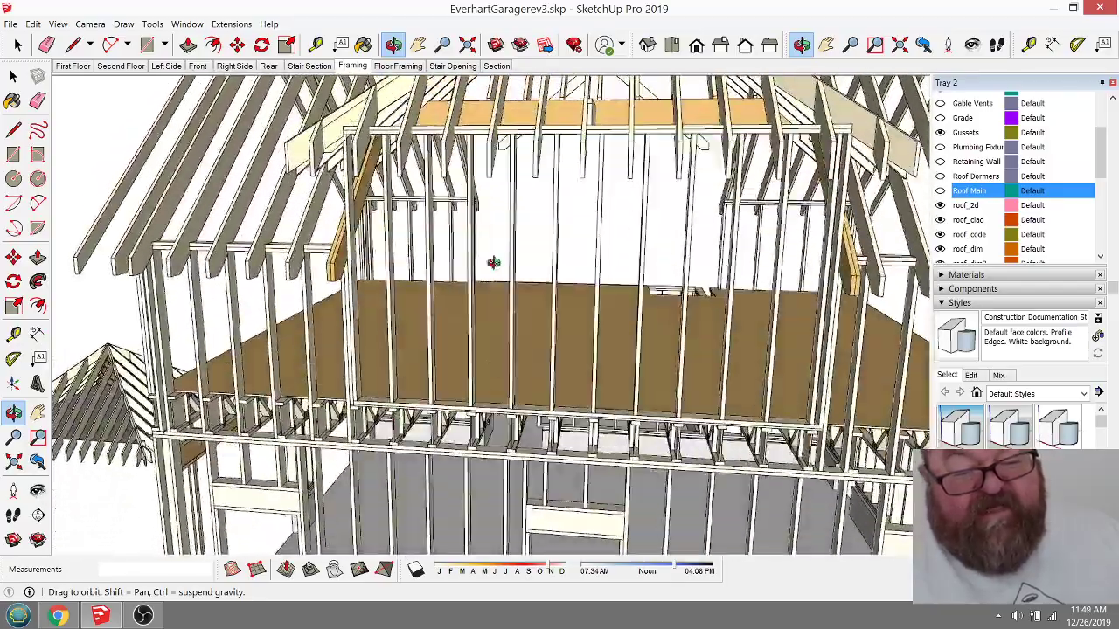
pyautogui.scroll(-3, 505, 388)
pyautogui.scroll(6, 524, 385)
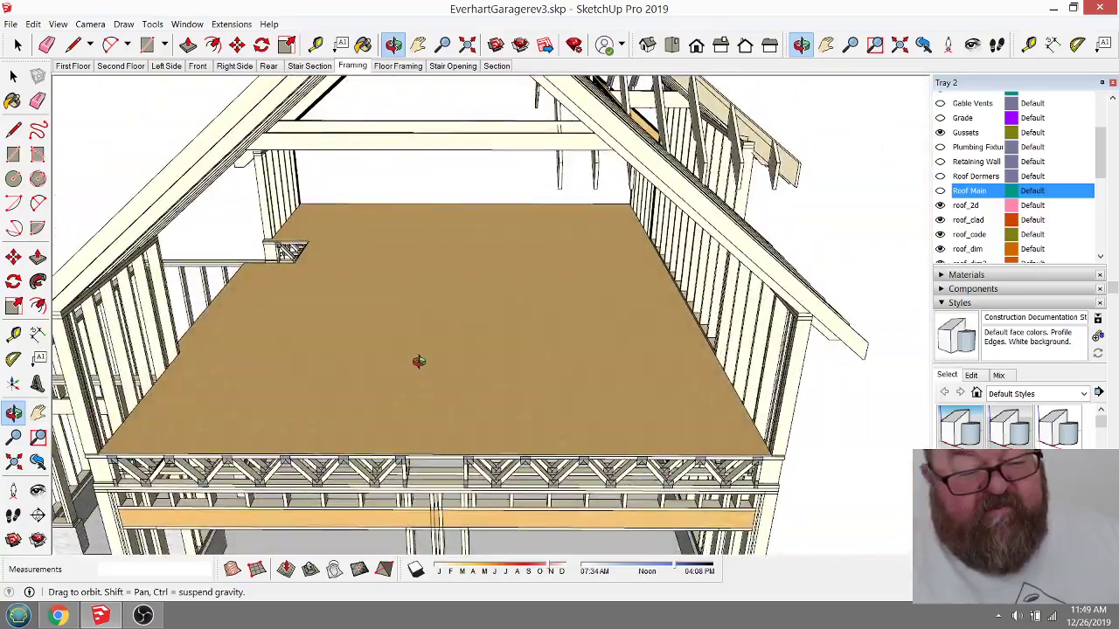
# Step: Inspect from above how the dormer's hip rafters and jack rafters meet the valley beams and the main ridge
pyautogui.moveTo(339, 317); pyautogui.dragTo(603, 262)
pyautogui.scroll(8, 612, 262)
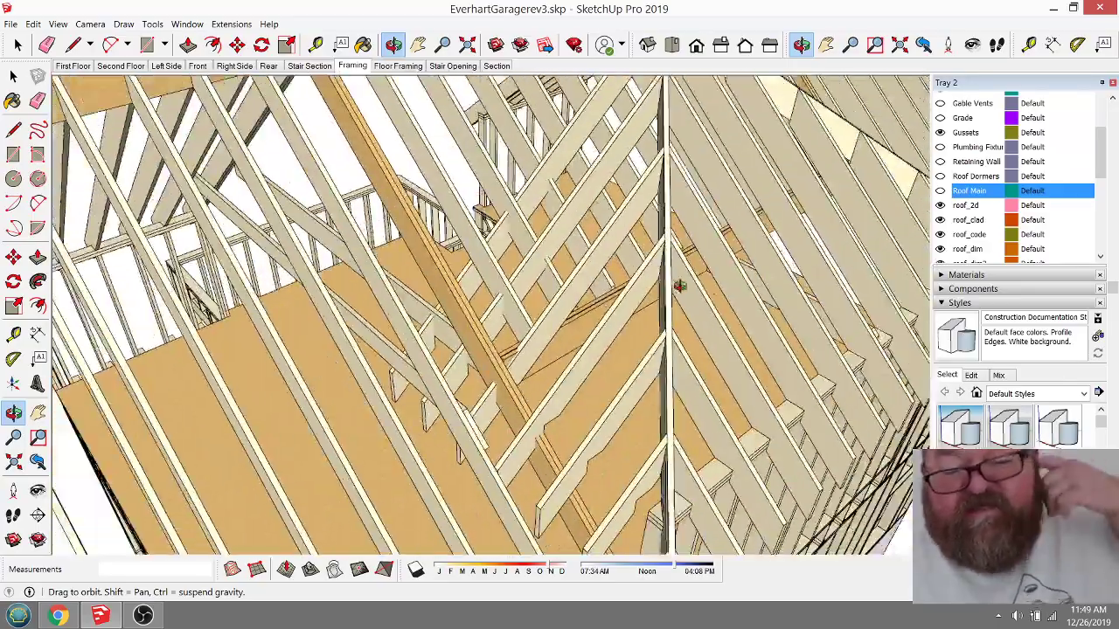
pyautogui.scroll(-3, 745, 298)
pyautogui.scroll(-5, 560, 349)
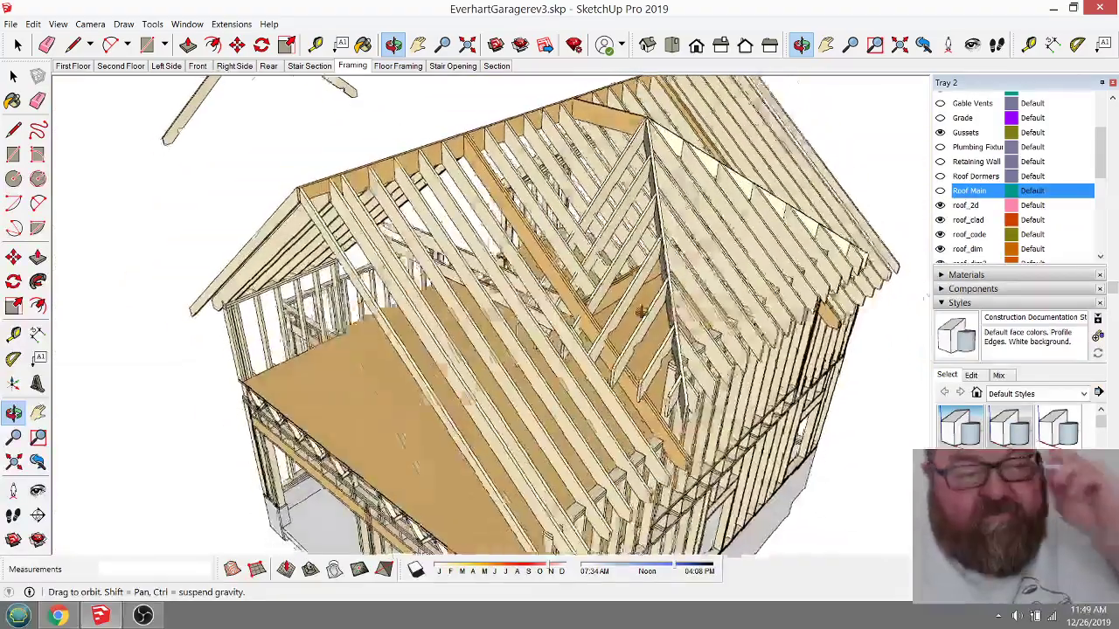
pyautogui.scroll(5, 384, 251)
pyautogui.moveTo(784, 166); pyautogui.dragTo(615, 282)
pyautogui.scroll(-3, 490, 227)
pyautogui.scroll(3, 479, 226)
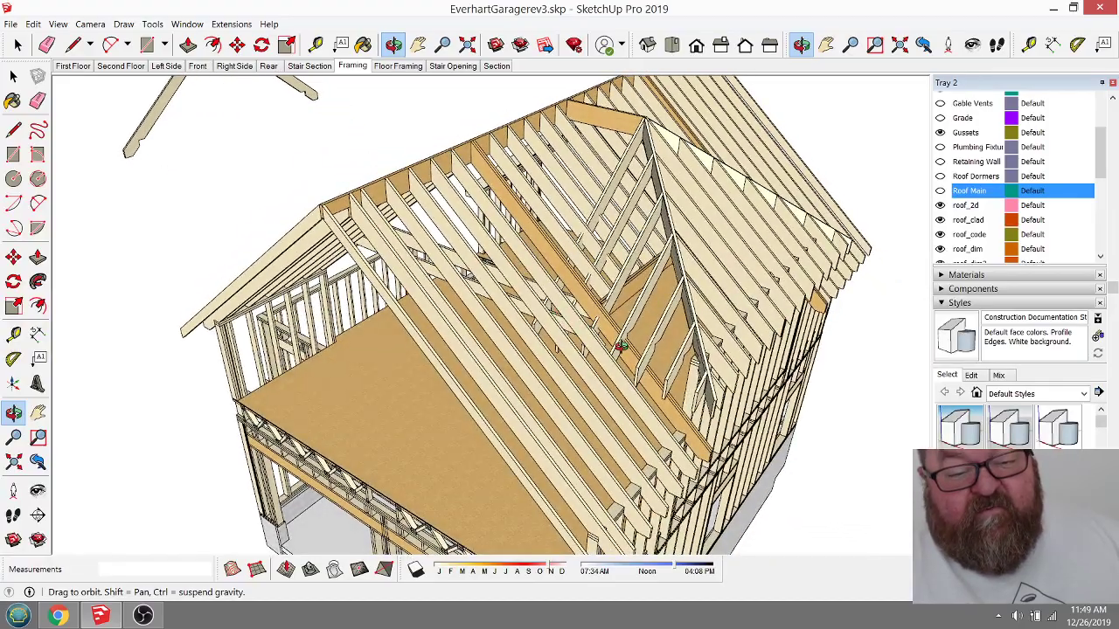
# Step: Inspect the dormer corner rafters and the underside of the valley beam beside the dormer wall's end
pyautogui.moveTo(619, 346); pyautogui.dragTo(628, 354)
pyautogui.scroll(3, 635, 361)
pyautogui.moveTo(712, 434); pyautogui.dragTo(447, 448)
pyautogui.moveTo(377, 398); pyautogui.dragTo(626, 437)
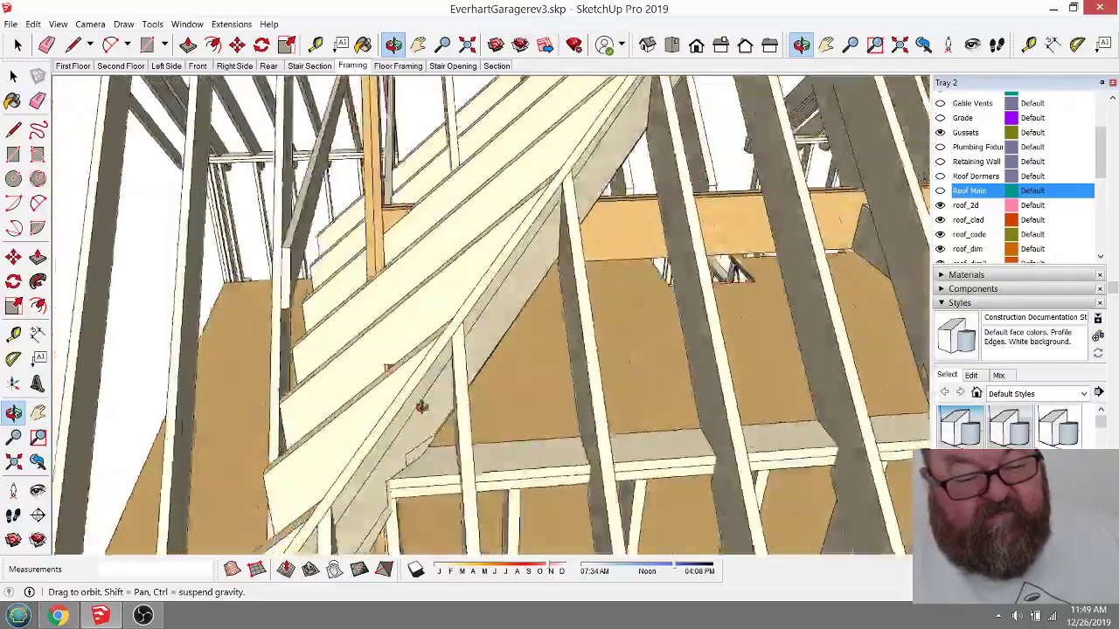
pyautogui.moveTo(421, 407); pyautogui.dragTo(254, 296)
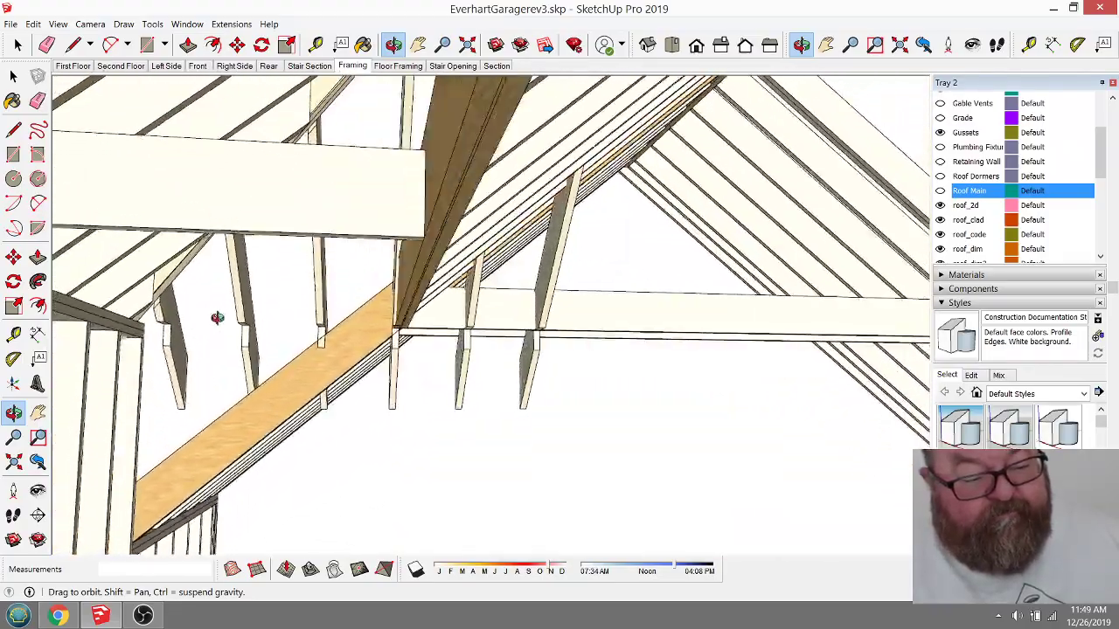
pyautogui.moveTo(277, 317); pyautogui.dragTo(287, 410)
pyautogui.scroll(8, 273, 354)
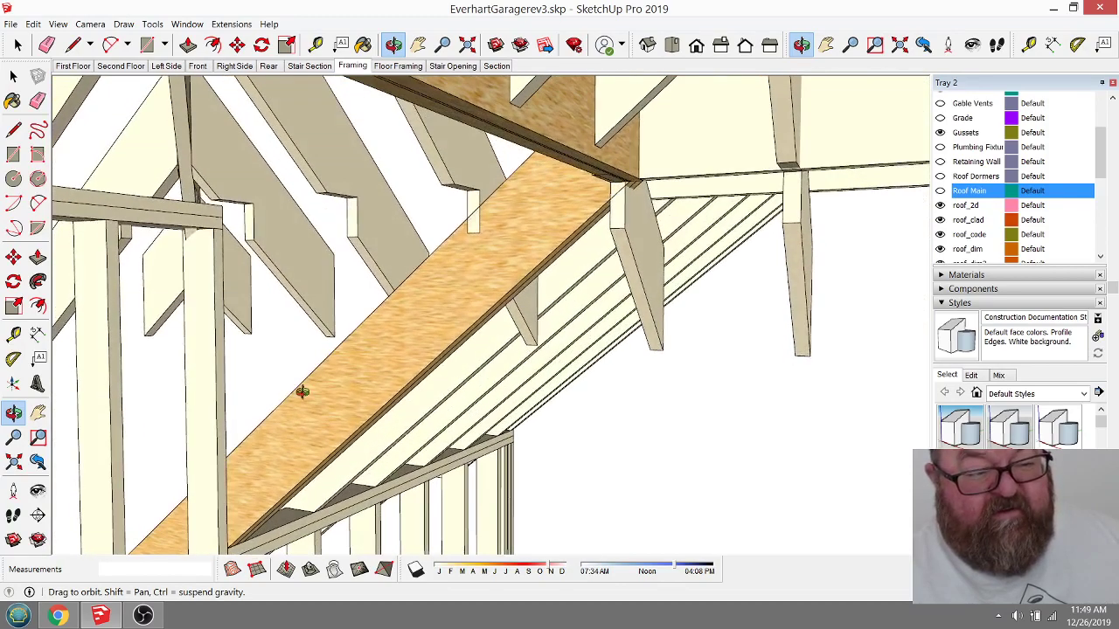
pyautogui.moveTo(450, 325)
pyautogui.mouseDown()
pyautogui.moveTo(394, 327)
pyautogui.moveTo(387, 315)
pyautogui.moveTo(442, 326)
pyautogui.moveTo(447, 317)
pyautogui.mouseUp()
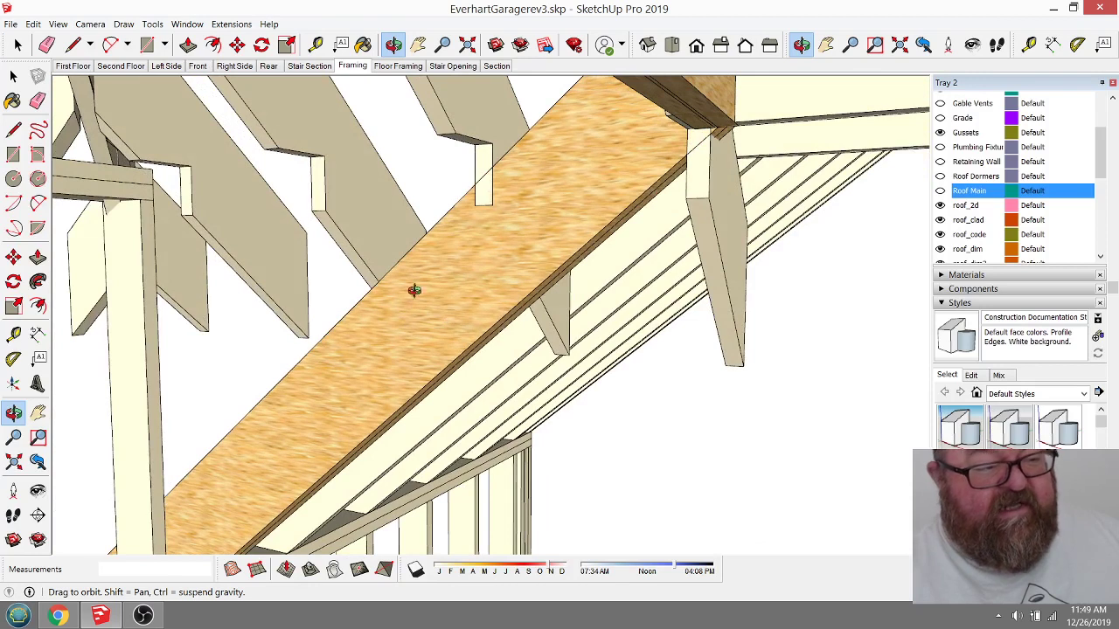
# Step: Draw a triangular face from the dormer wall's top corner to the valley beam's upper end and down along the beam to the wall
pyautogui.click(75, 43)
pyautogui.click(152, 168)
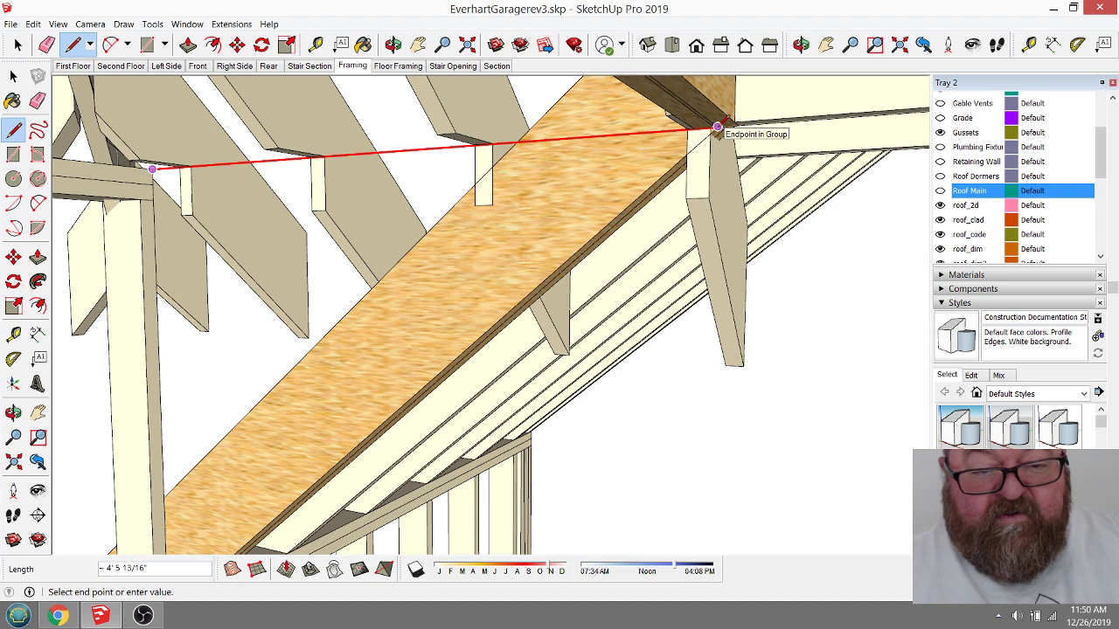
pyautogui.click(717, 127)
pyautogui.moveTo(664, 174); pyautogui.dragTo(669, 166, button='middle')
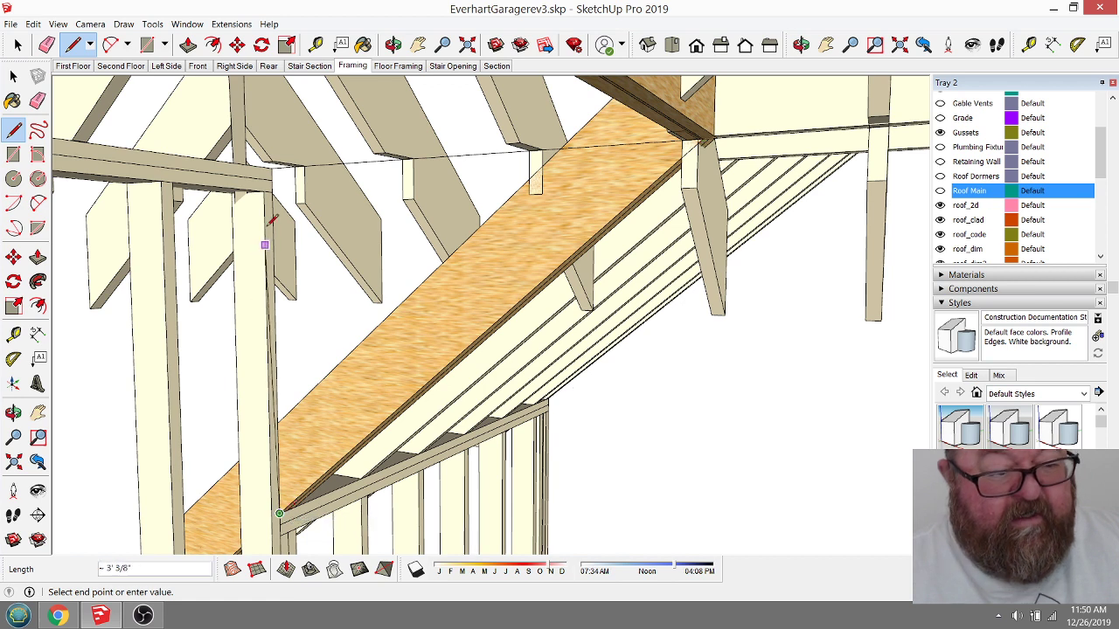
pyautogui.click(280, 166)
# Step: Group the triangular face and its edges together with the adjoining dormer wall
pyautogui.click(17, 45)
pyautogui.click(359, 166)
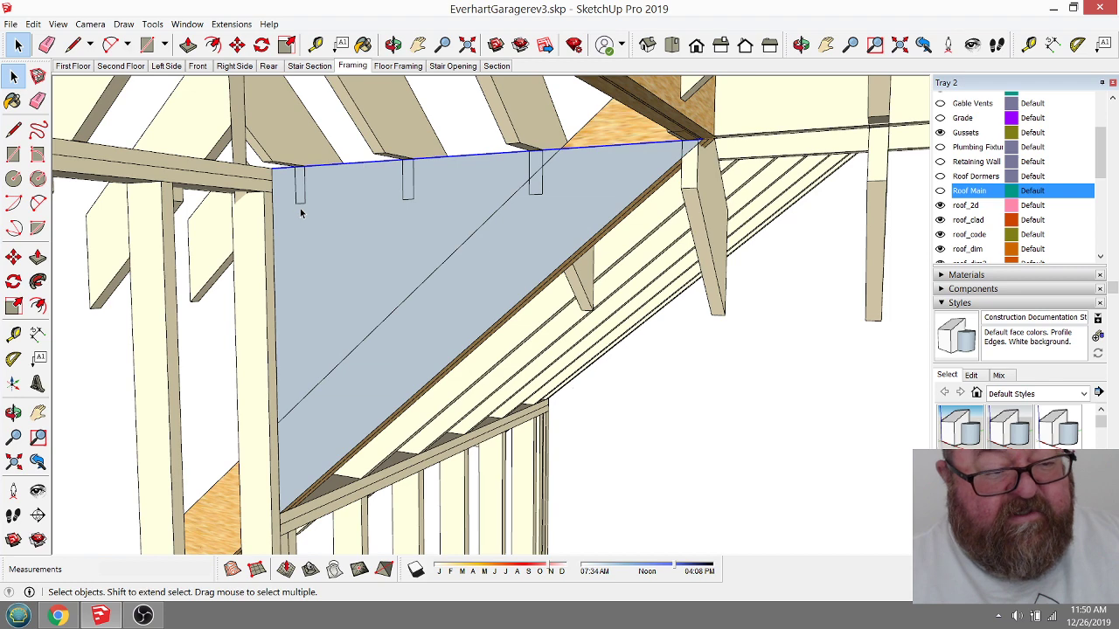
pyautogui.keyDown('shift'); pyautogui.click(304, 238); pyautogui.keyUp('shift')
pyautogui.keyDown('shift'); pyautogui.click(275, 251); pyautogui.keyUp('shift')
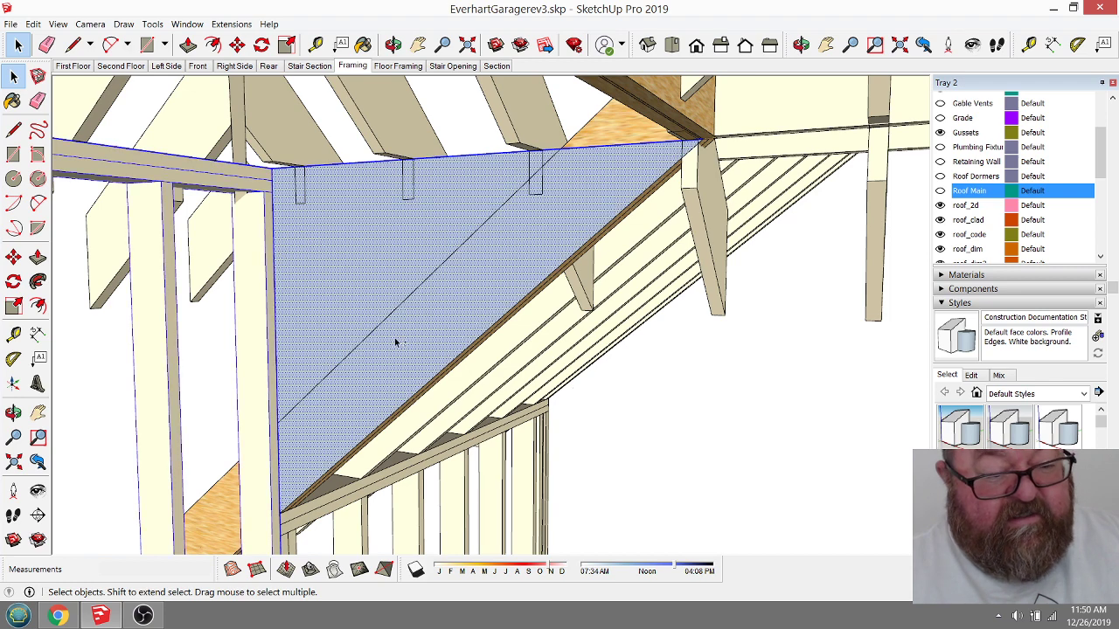
pyautogui.keyDown('shift'); pyautogui.click(493, 326); pyautogui.keyUp('shift')
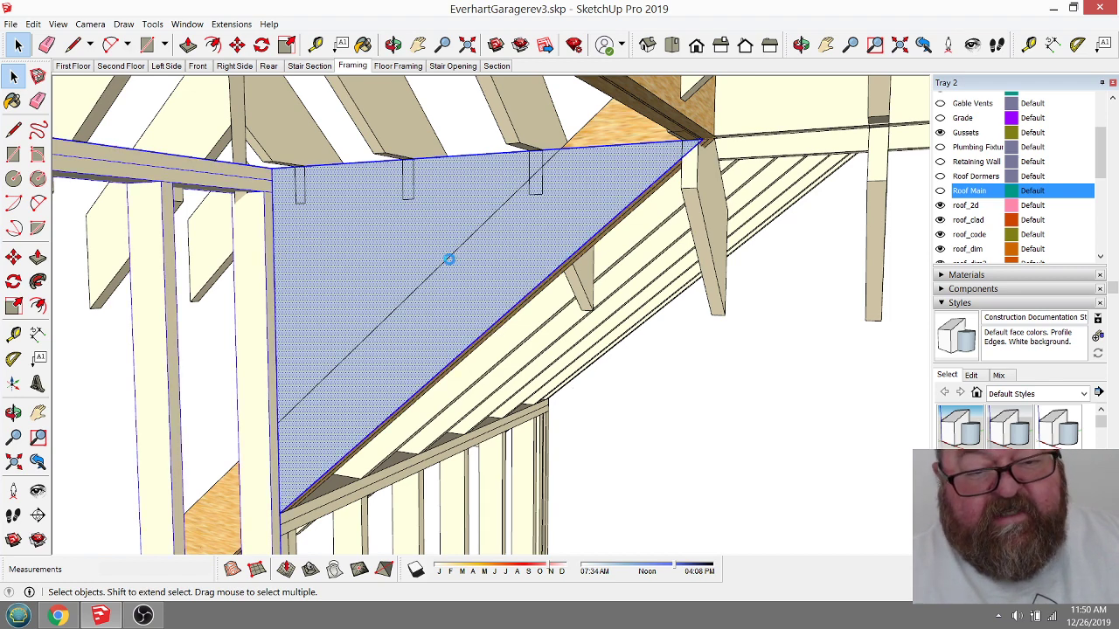
pyautogui.rightClick(397, 255)
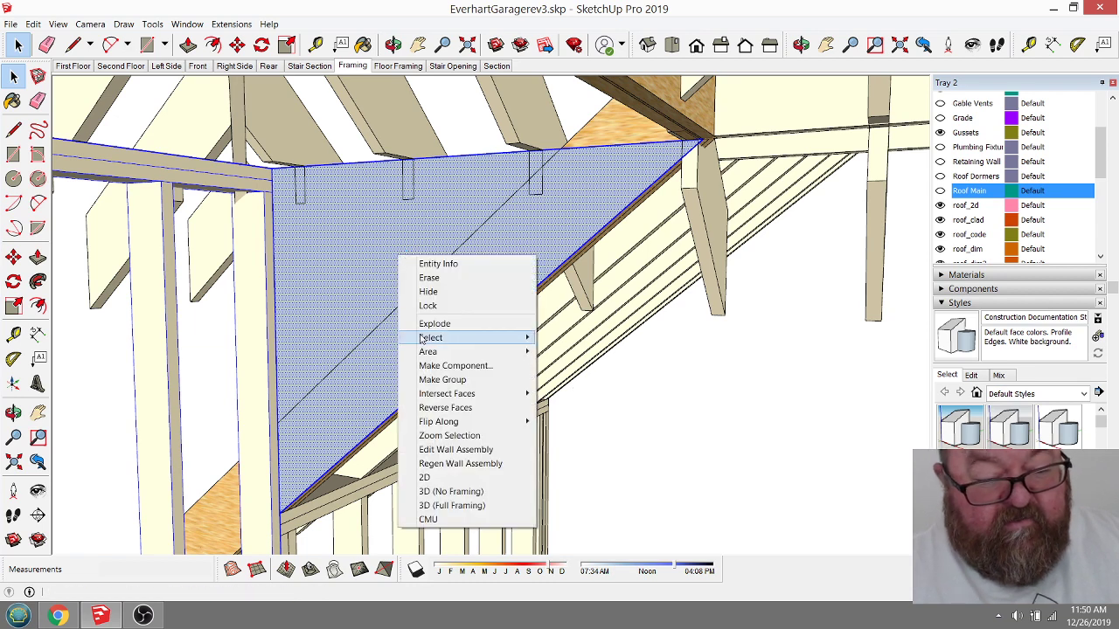
pyautogui.click(429, 381)
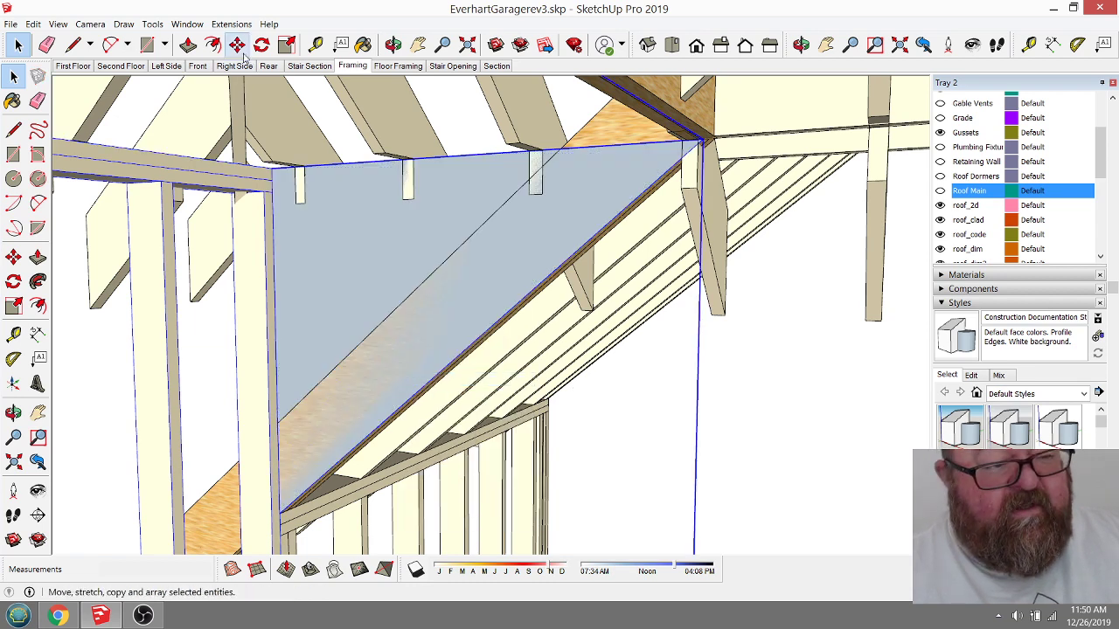
# Step: Push/Pull the triangular face to a thickness of 3.5 inches
pyautogui.click(188, 44)
pyautogui.click(338, 255)
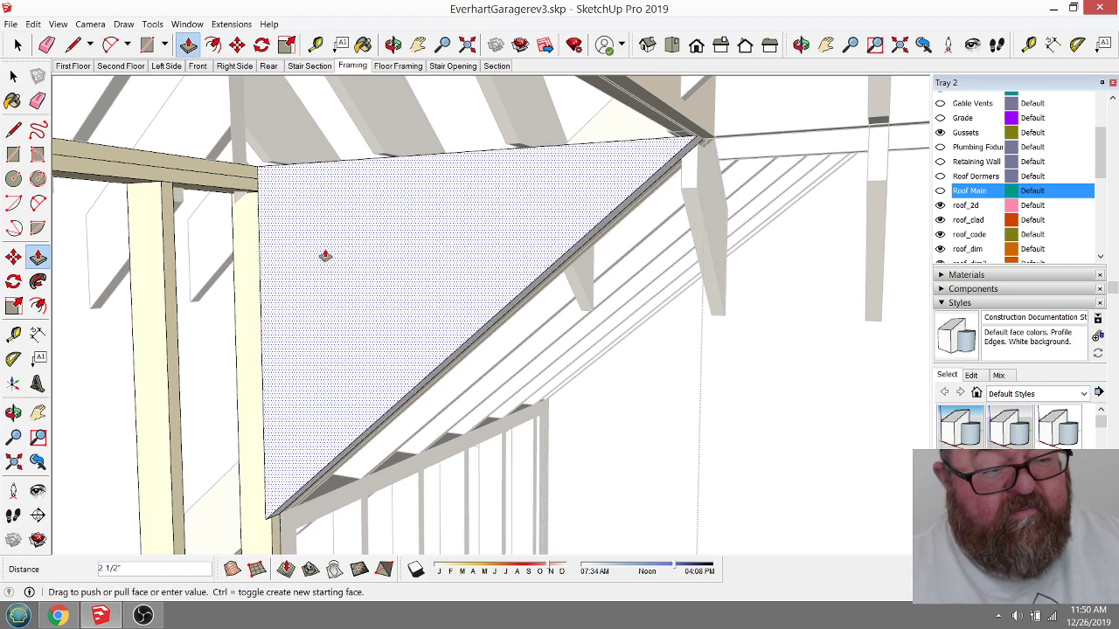
pyautogui.click(323, 255)
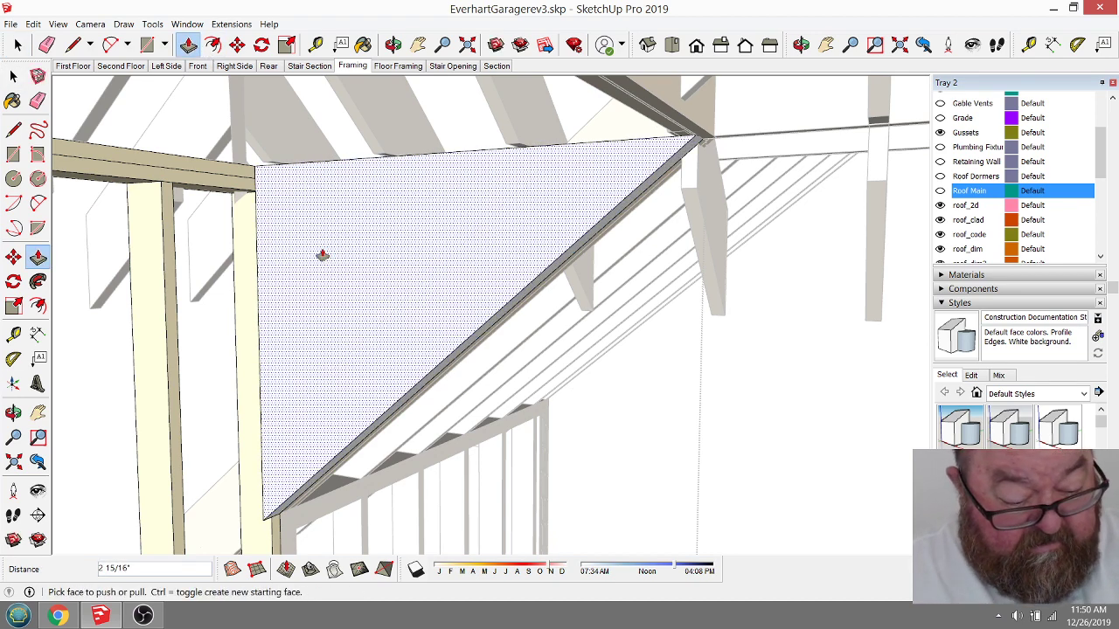
pyautogui.write('3.5')
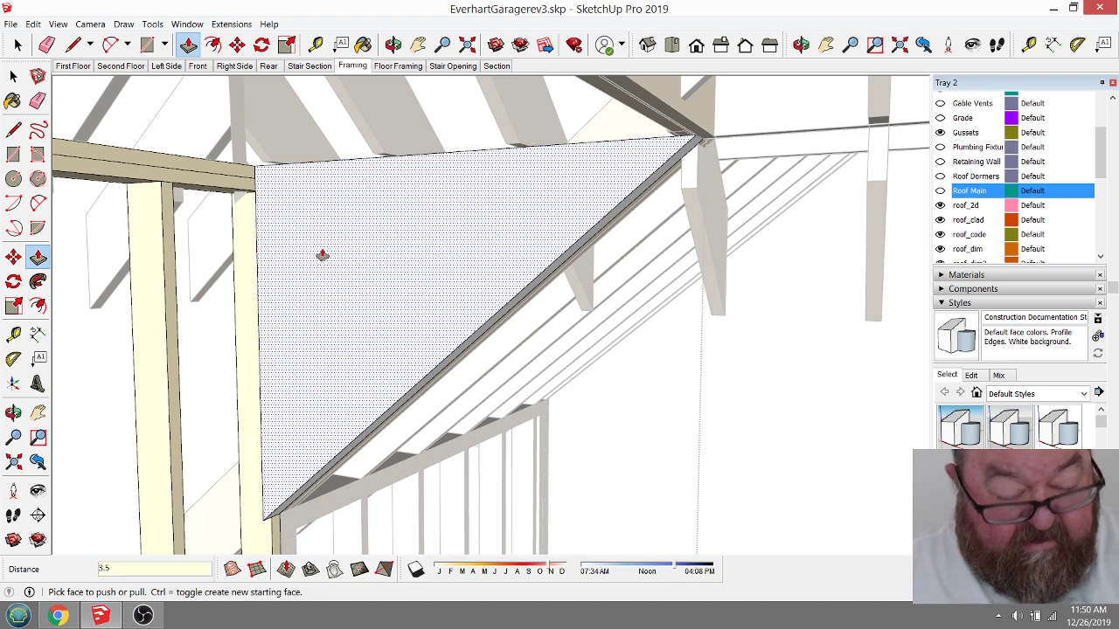
pyautogui.press('Return')
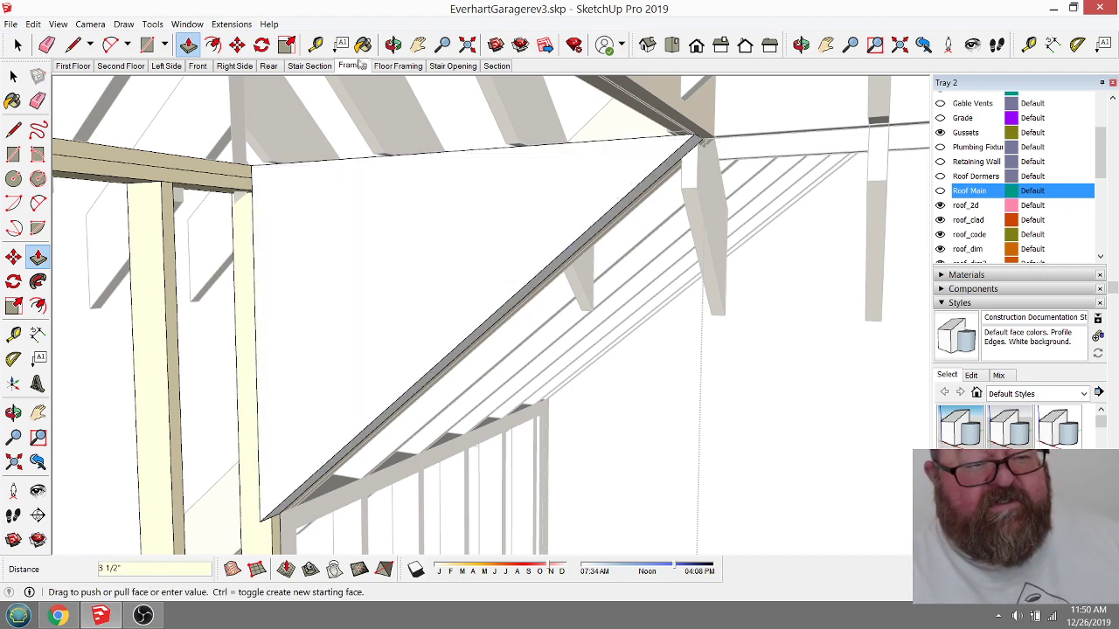
# Step: Leave the group and inspect the triangular wall infill at the dormer's side from outside and from within the loft
pyautogui.click(393, 45)
pyautogui.moveTo(371, 167); pyautogui.dragTo(688, 342)
pyautogui.moveTo(638, 285); pyautogui.dragTo(489, 263)
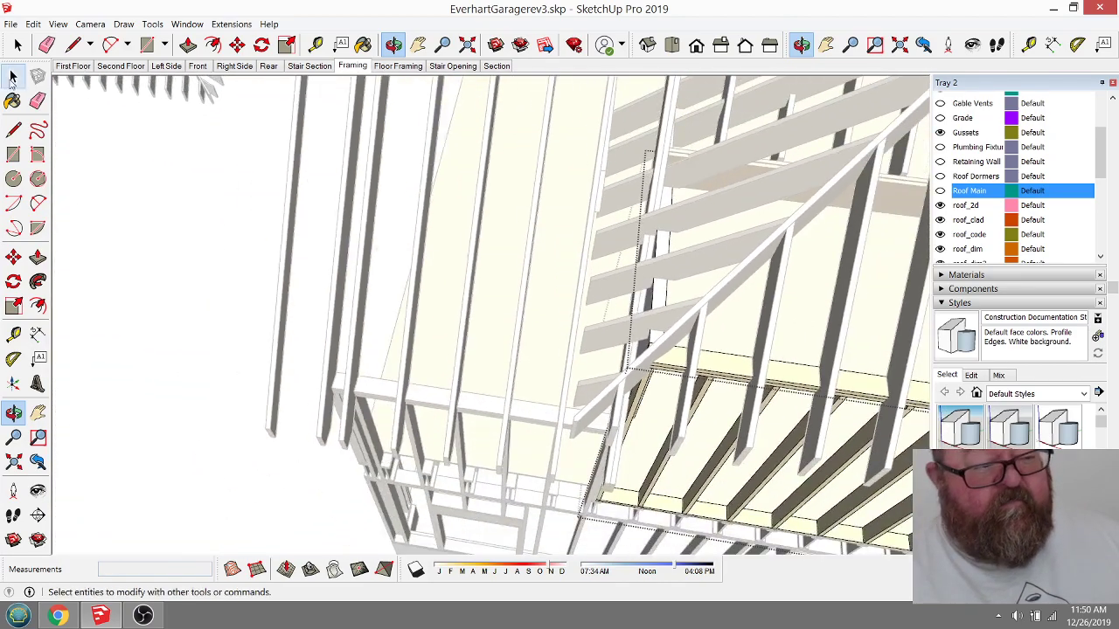
pyautogui.click(13, 76)
pyautogui.click(392, 44)
pyautogui.moveTo(664, 289); pyautogui.dragTo(222, 121)
pyautogui.scroll(-5, 221, 120)
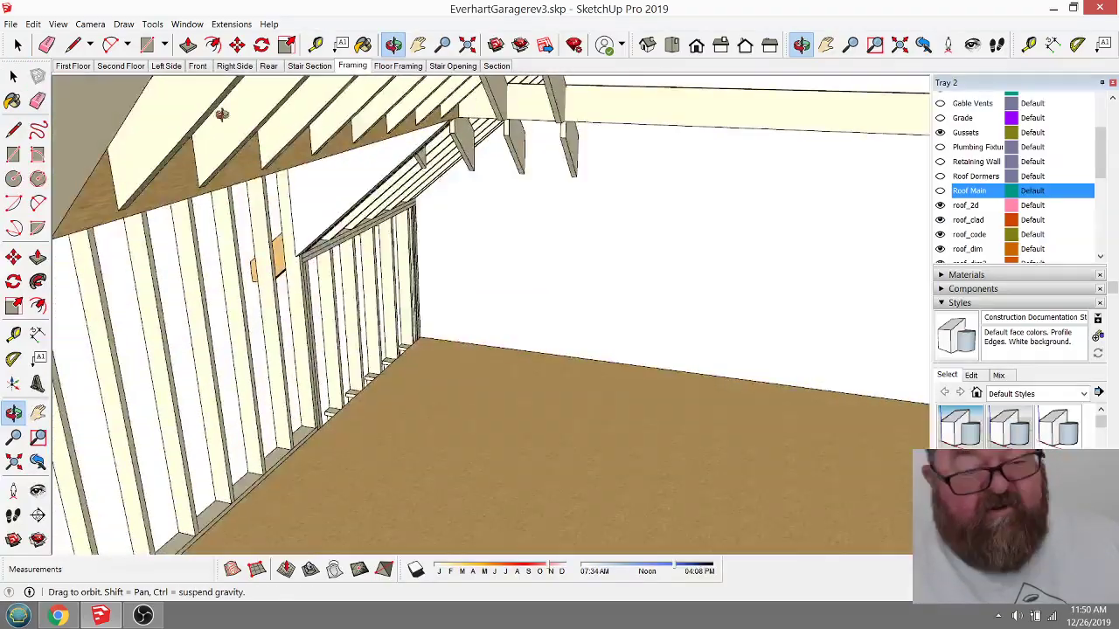
# Step: Examine the triangular wall infill, the valley beam and the dormer rafters from inside the loft
pyautogui.scroll(4, 342, 193)
pyautogui.scroll(-3, 342, 201)
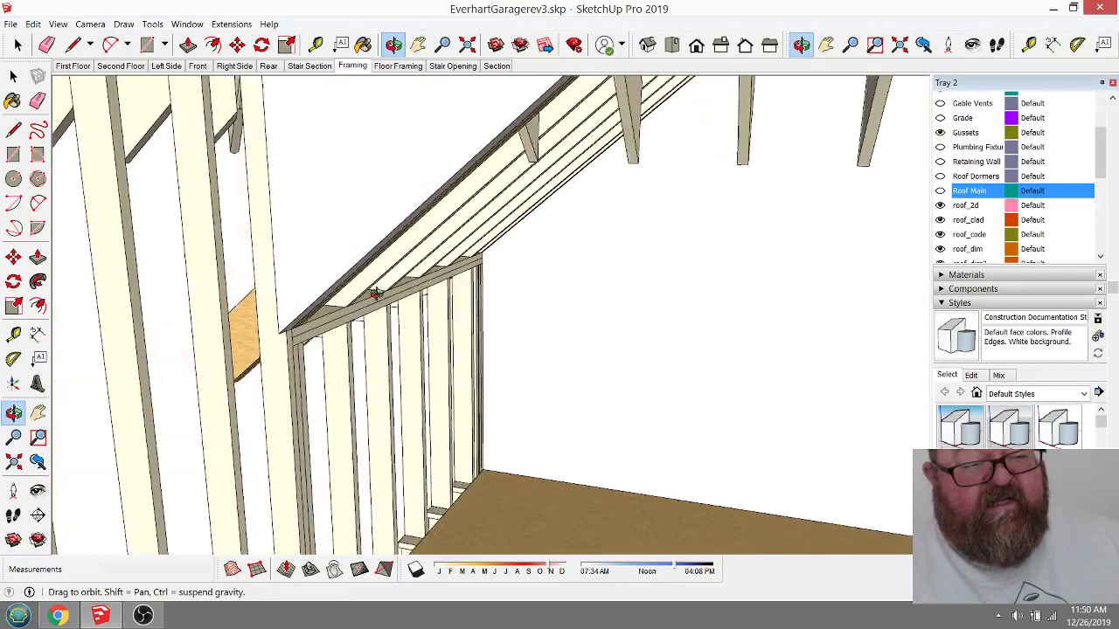
pyautogui.moveTo(329, 206); pyautogui.dragTo(412, 180)
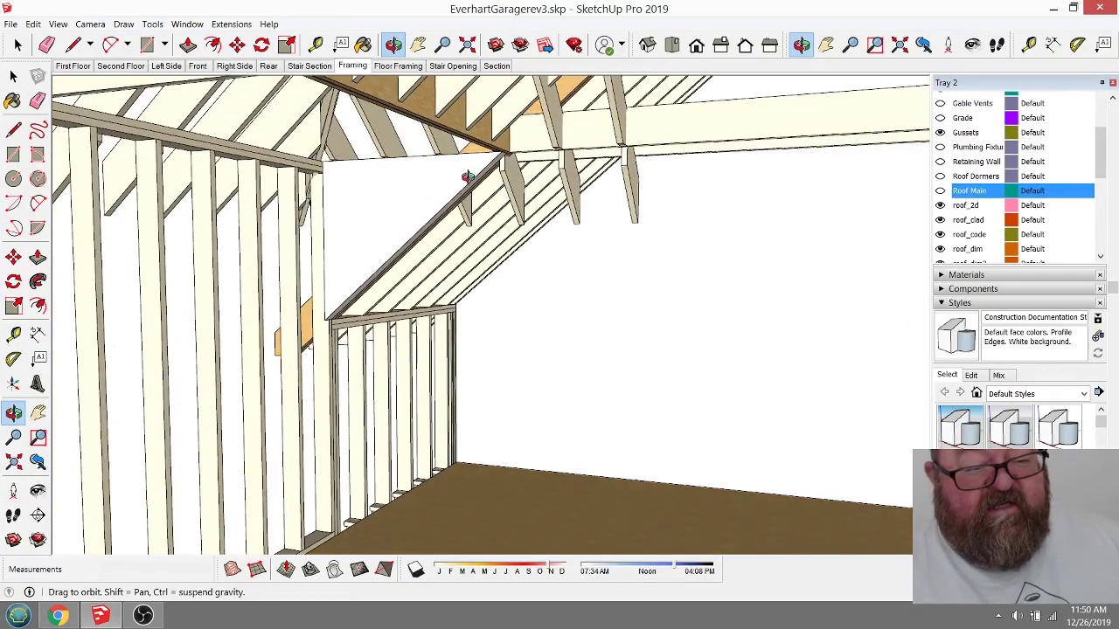
pyautogui.scroll(3, 379, 200)
pyautogui.scroll(2, 383, 220)
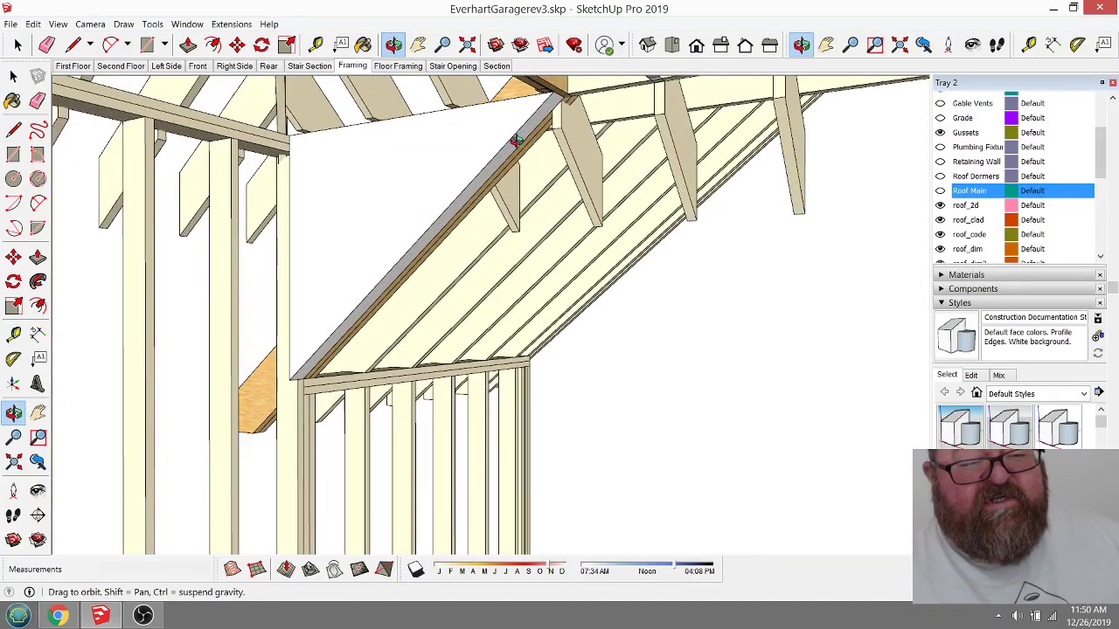
pyautogui.moveTo(443, 202); pyautogui.dragTo(430, 146)
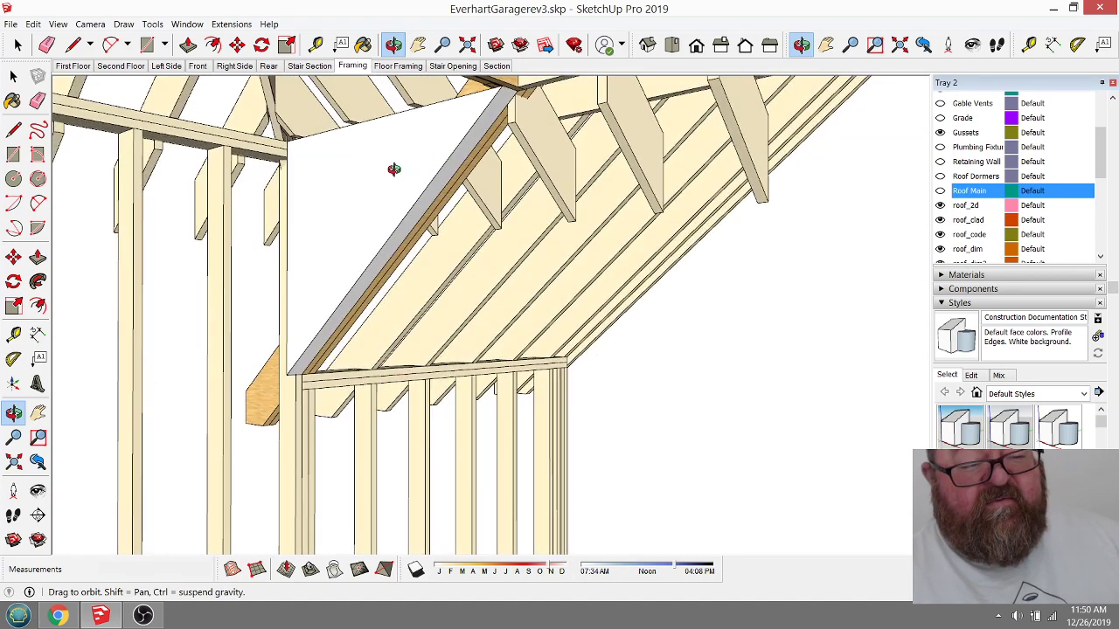
pyautogui.moveTo(420, 224); pyautogui.dragTo(335, 191)
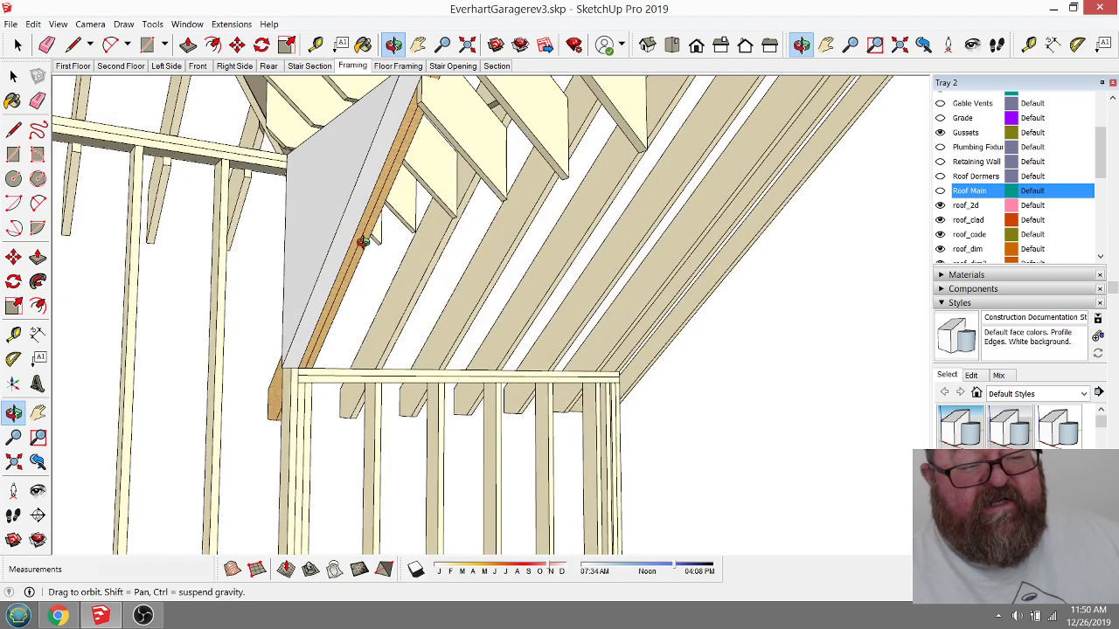
pyautogui.moveTo(324, 276); pyautogui.dragTo(482, 121)
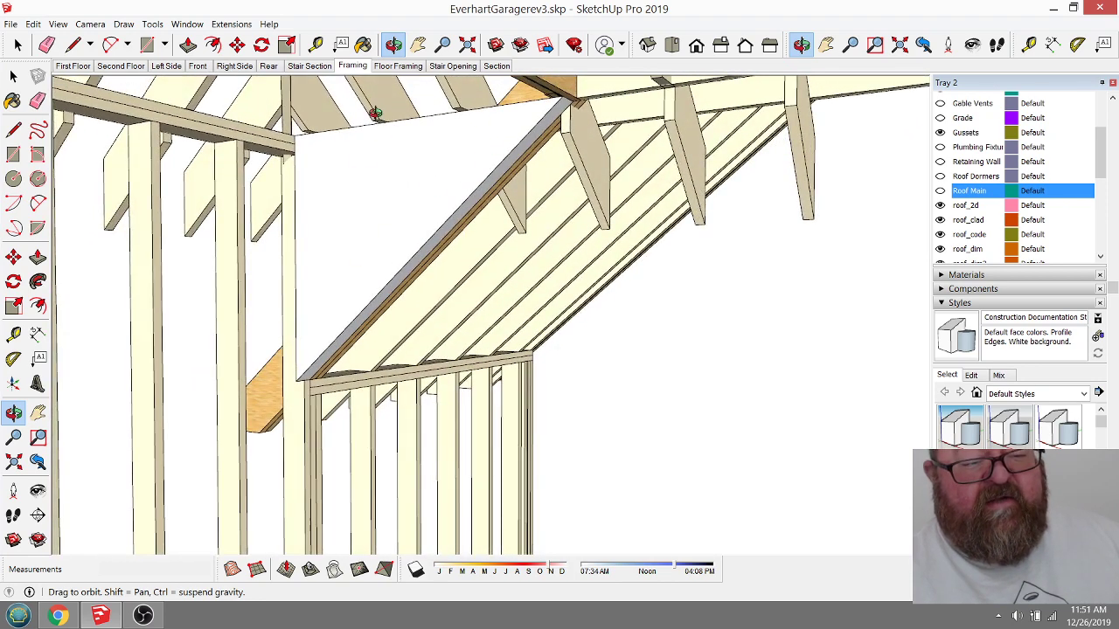
pyautogui.moveTo(451, 166); pyautogui.dragTo(598, 262)
# Step: Open the dormer roof framing group and explode its nested component of jack rafters
pyautogui.click(17, 45)
pyautogui.scroll(-2, 518, 367)
pyautogui.click(549, 213)
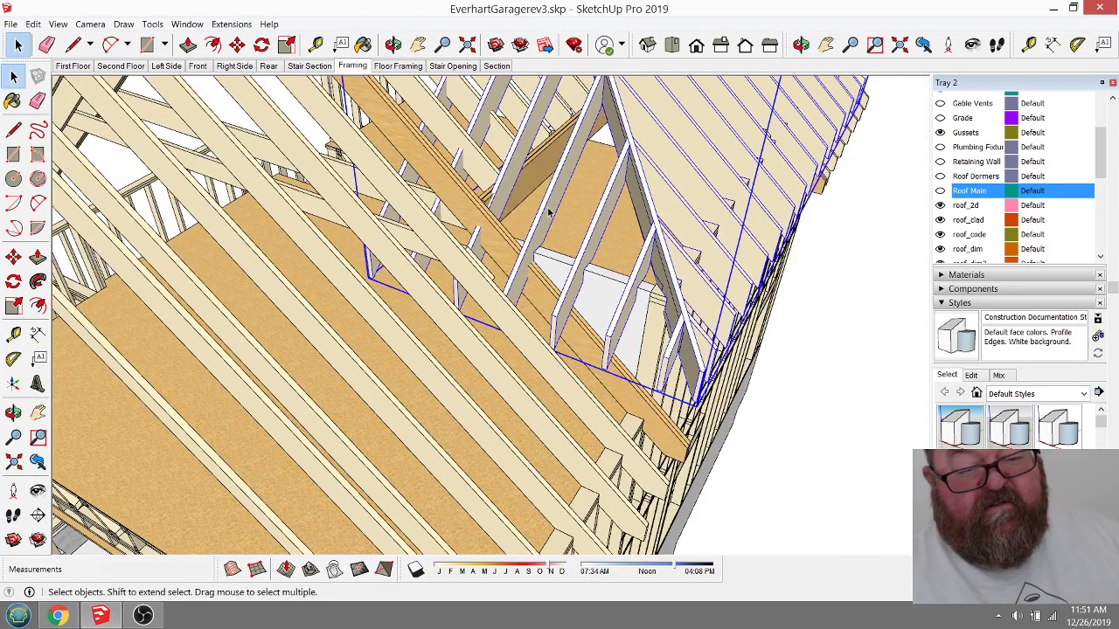
pyautogui.doubleClick(549, 213)
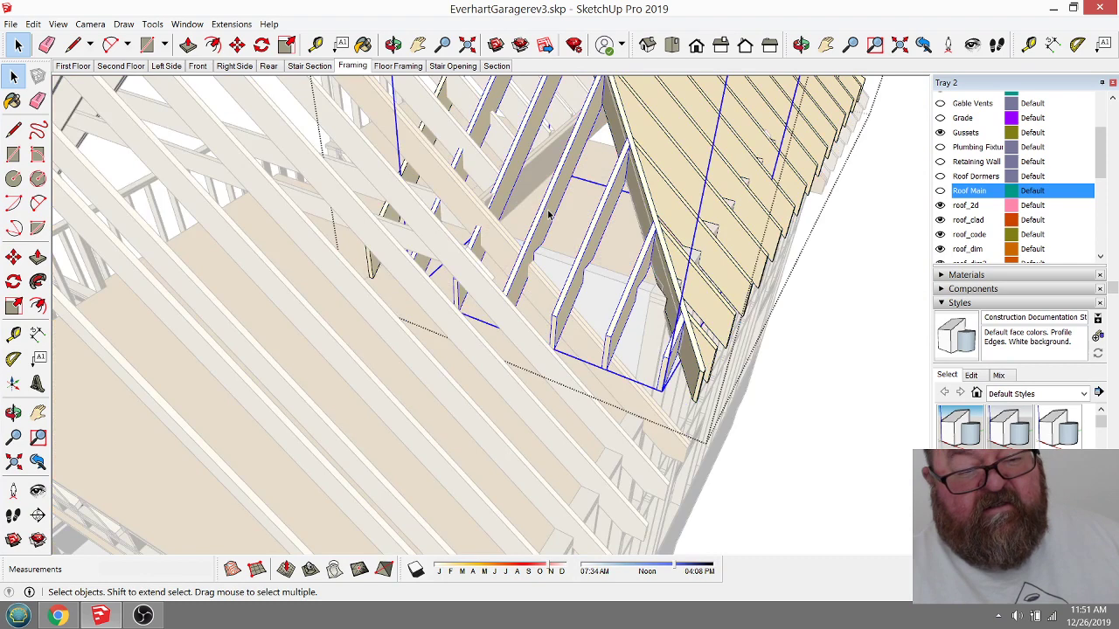
pyautogui.scroll(-2, 566, 361)
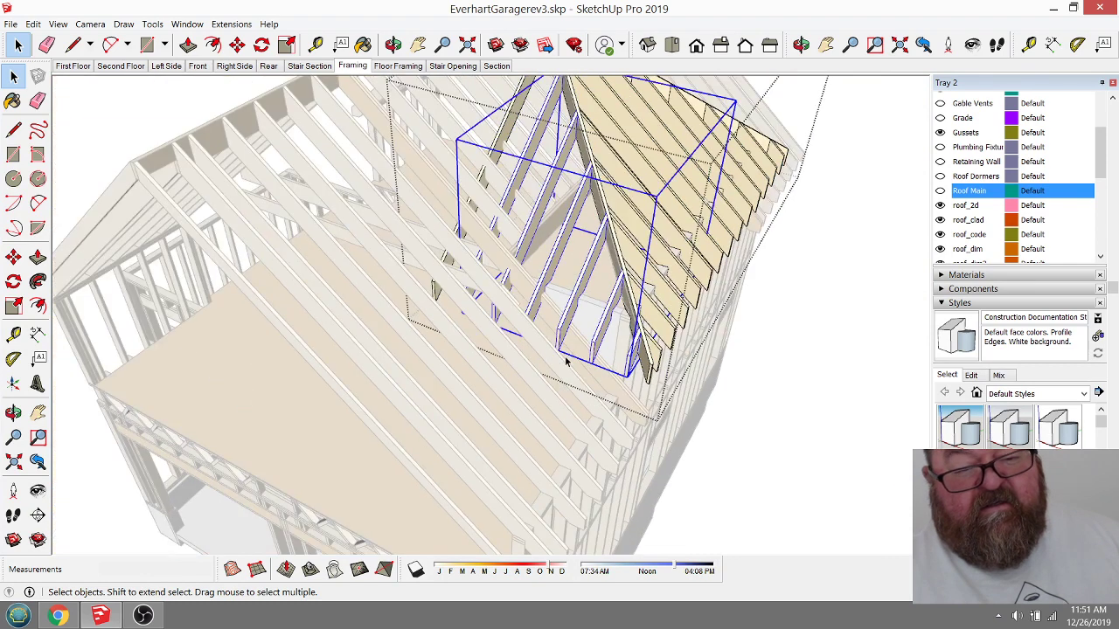
pyautogui.rightClick(571, 221)
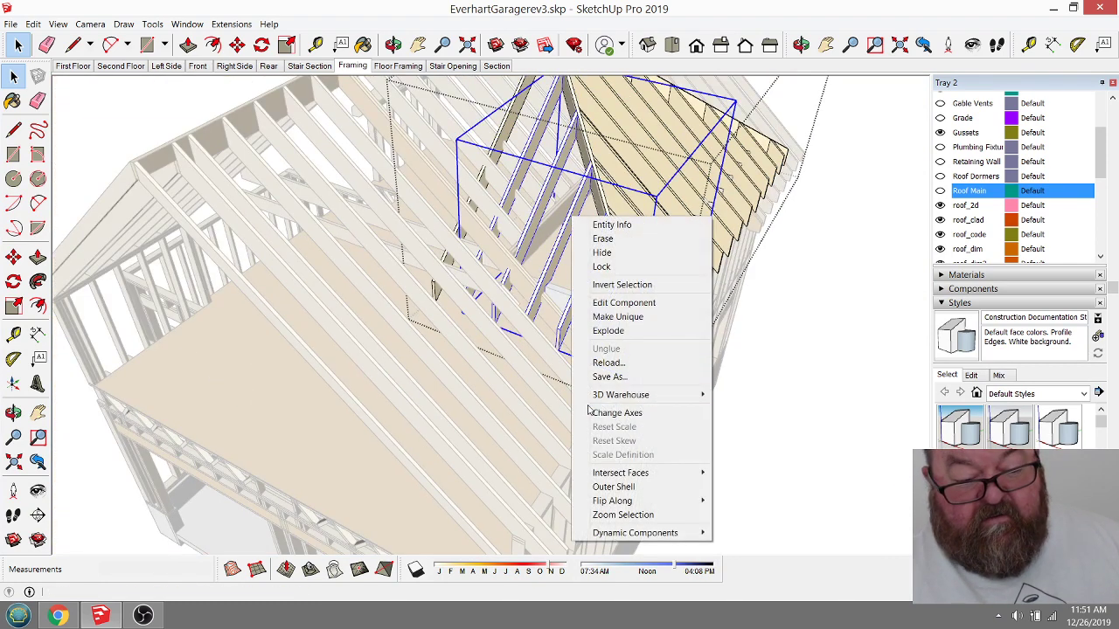
pyautogui.click(608, 330)
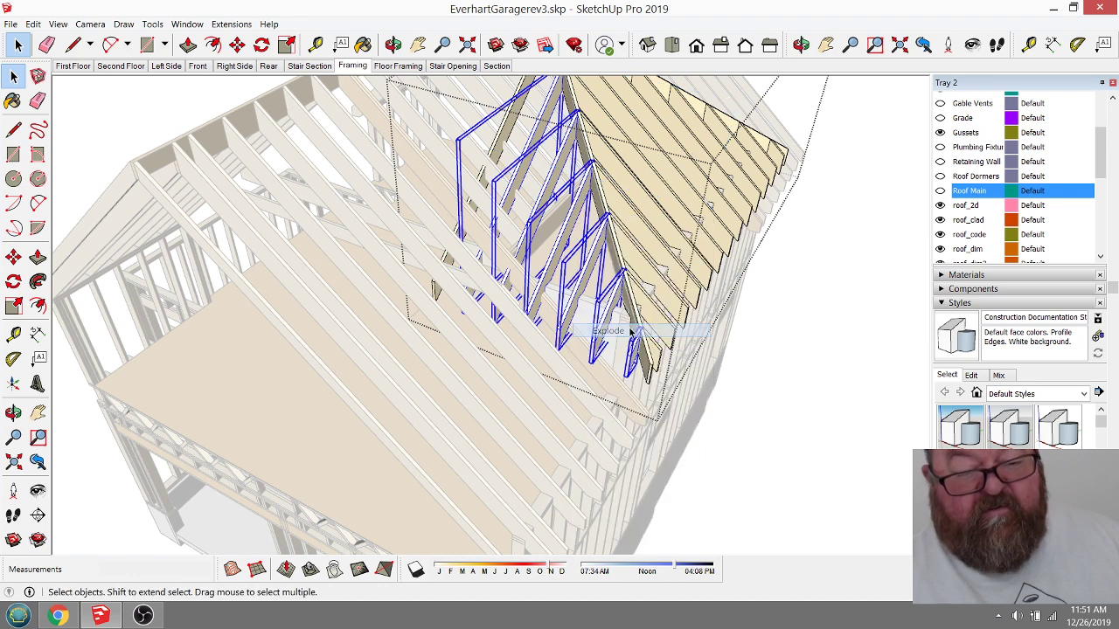
pyautogui.click(797, 292)
# Step: Check whether a single jack rafter inside the dormer roof framing is its own group
pyautogui.click(573, 224)
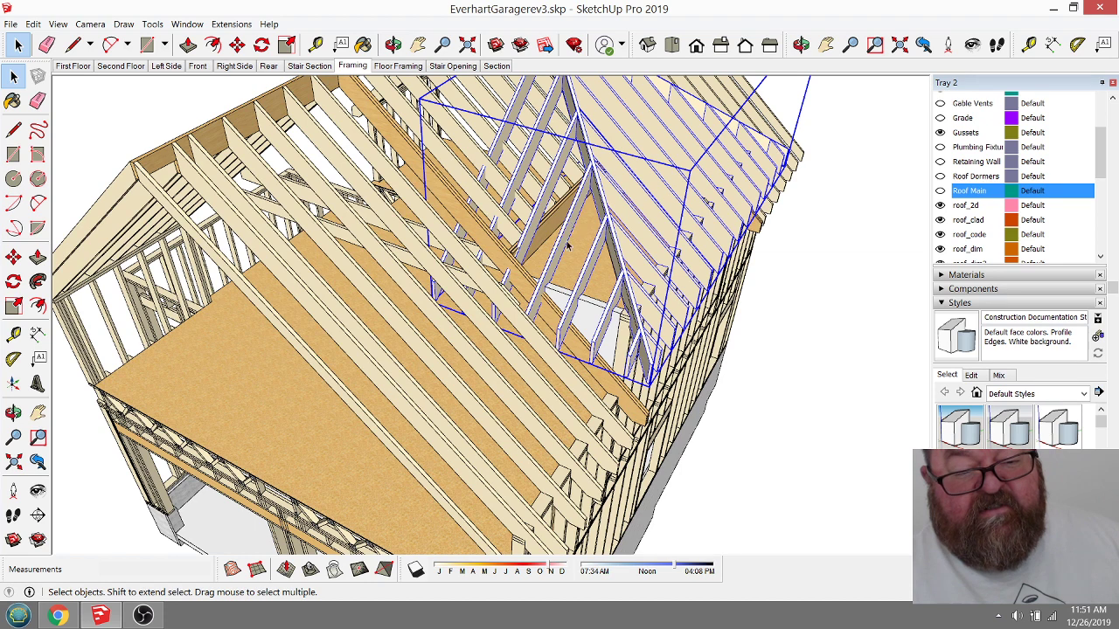
pyautogui.doubleClick(570, 233)
pyautogui.click(570, 230)
pyautogui.rightClick(570, 227)
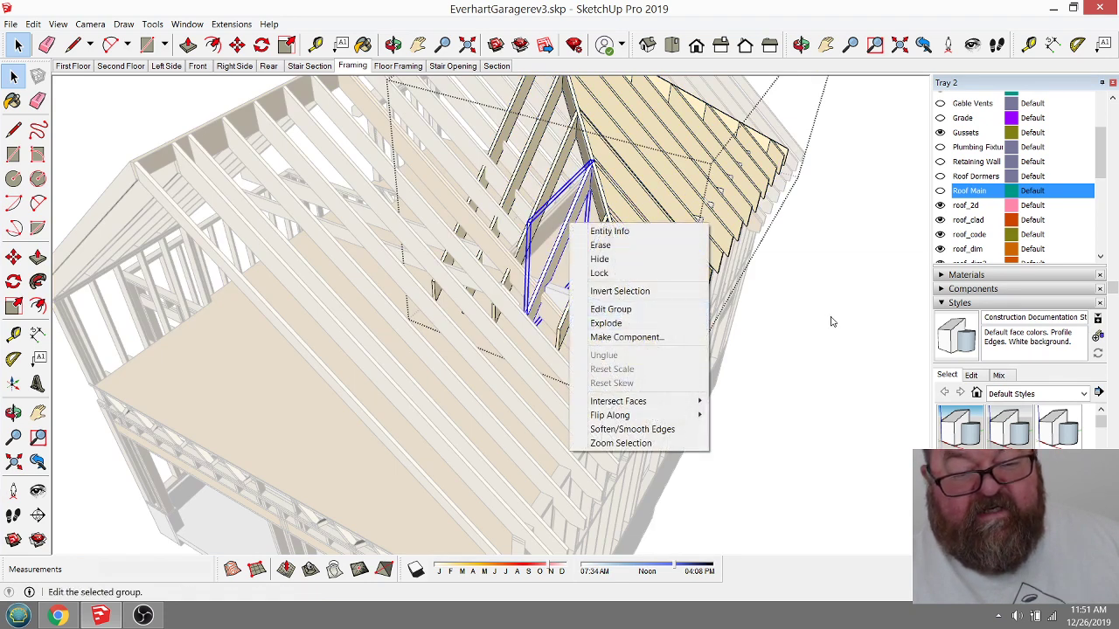
pyautogui.click(558, 302)
# Step: Open the individual dormer jack rafter that crosses the valley beam for editing
pyautogui.scroll(5, 556, 301)
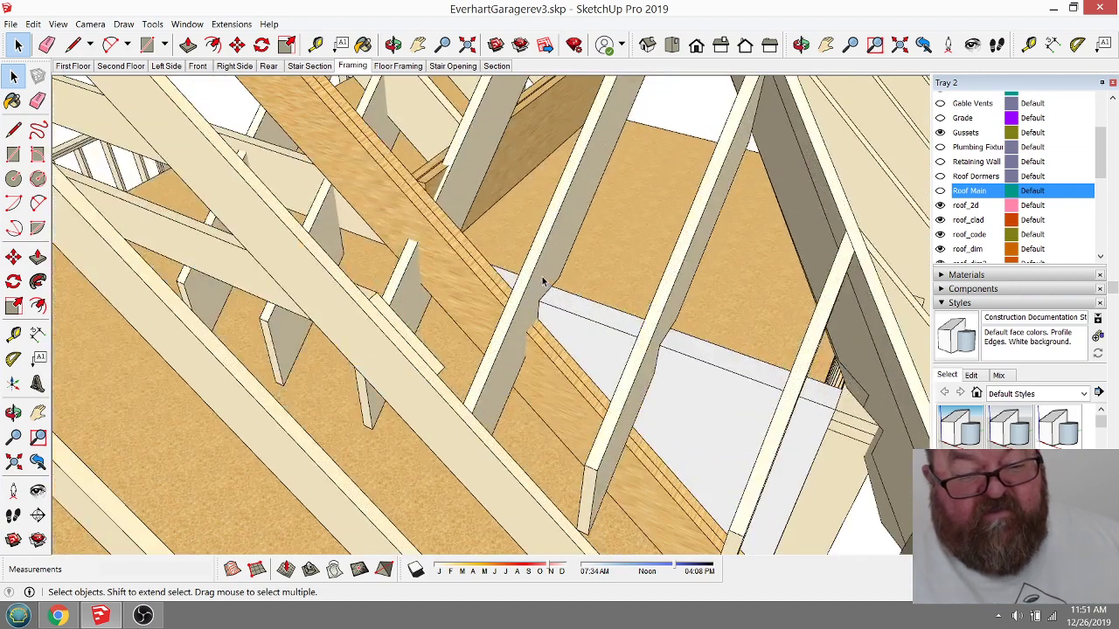
pyautogui.press('o')
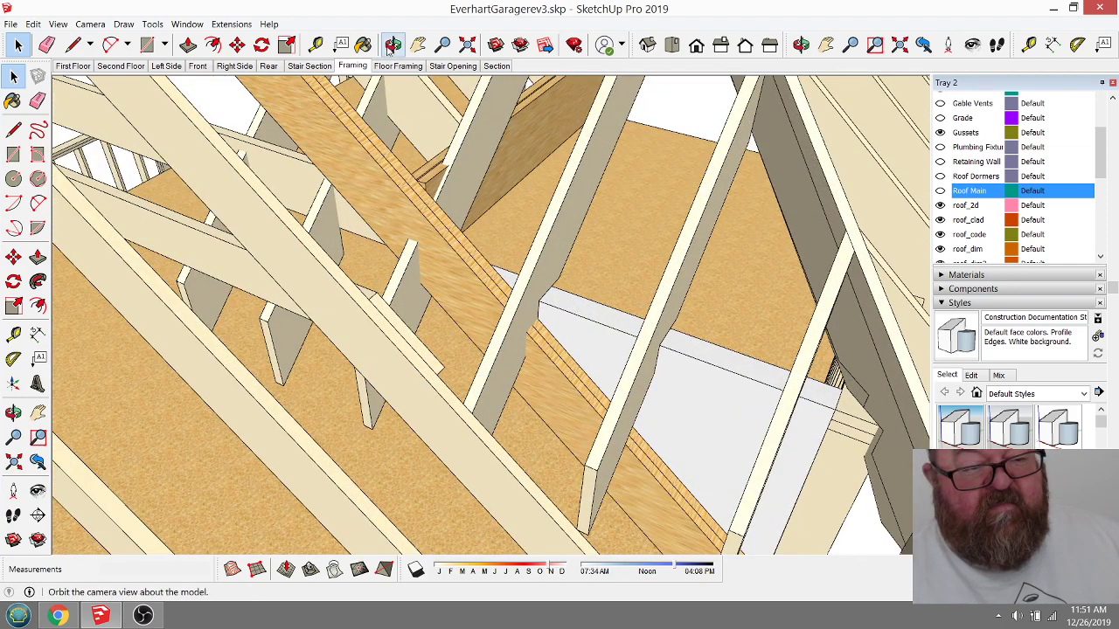
pyautogui.moveTo(532, 265); pyautogui.dragTo(460, 349)
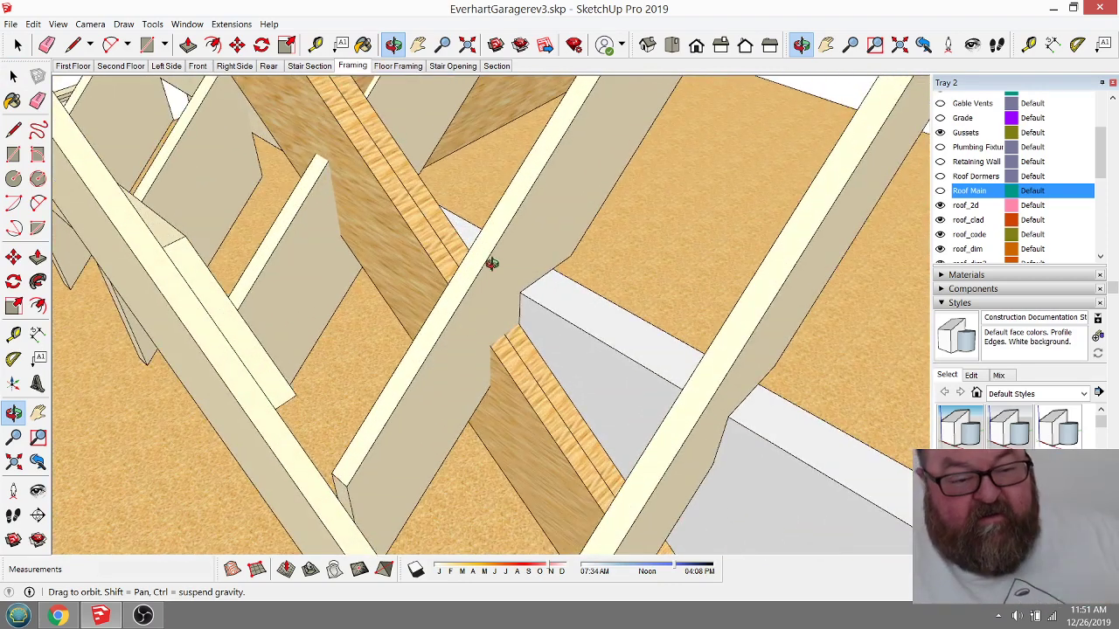
pyautogui.press('space')
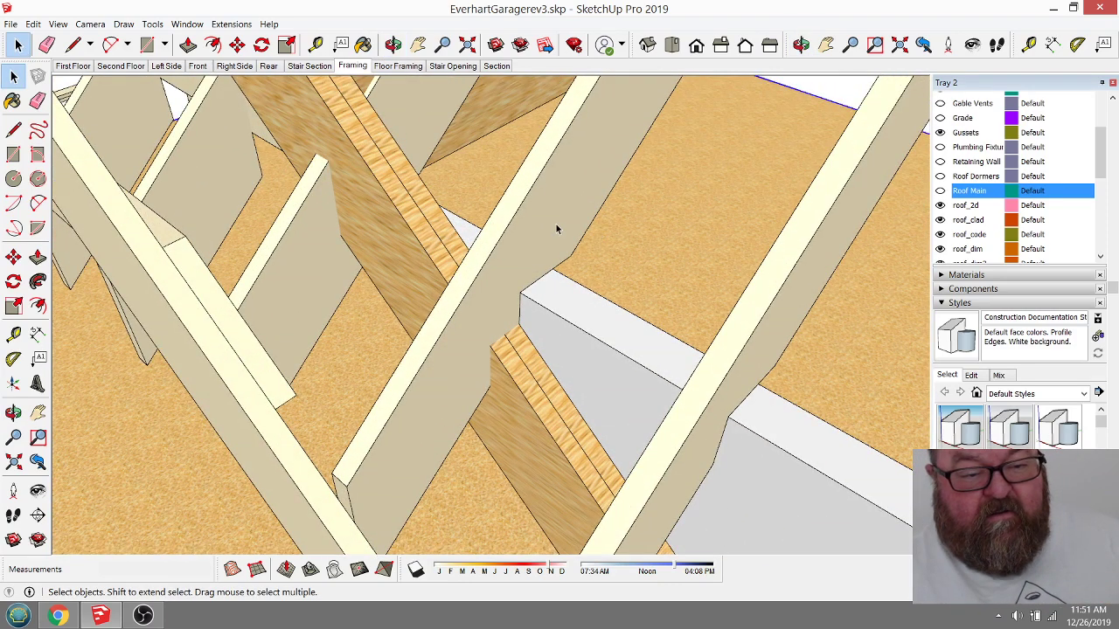
pyautogui.click(542, 224)
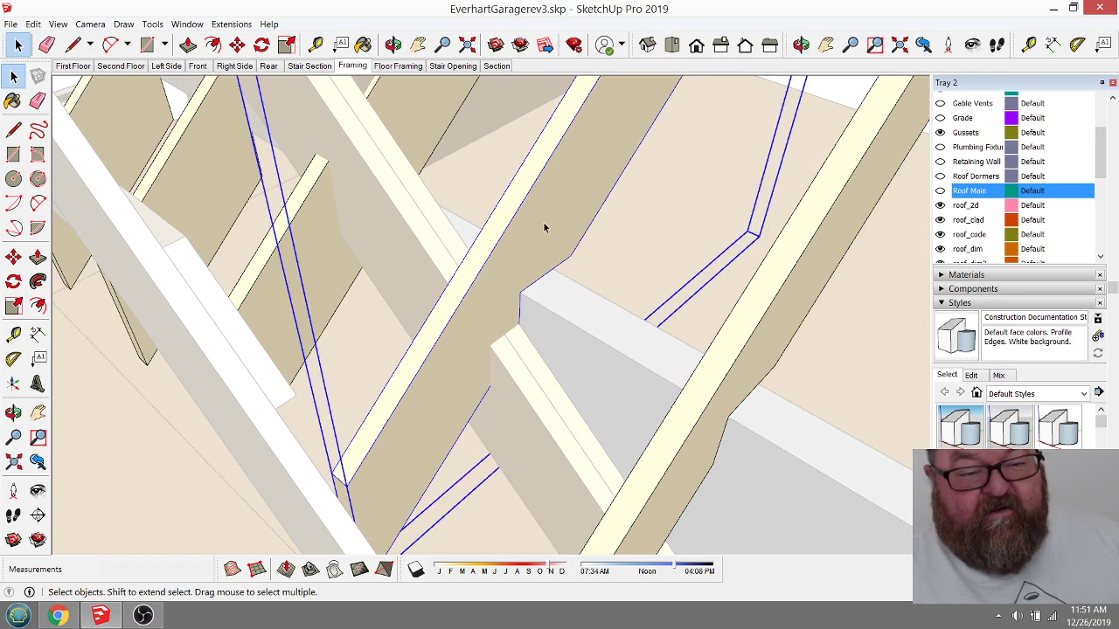
pyautogui.doubleClick(539, 233)
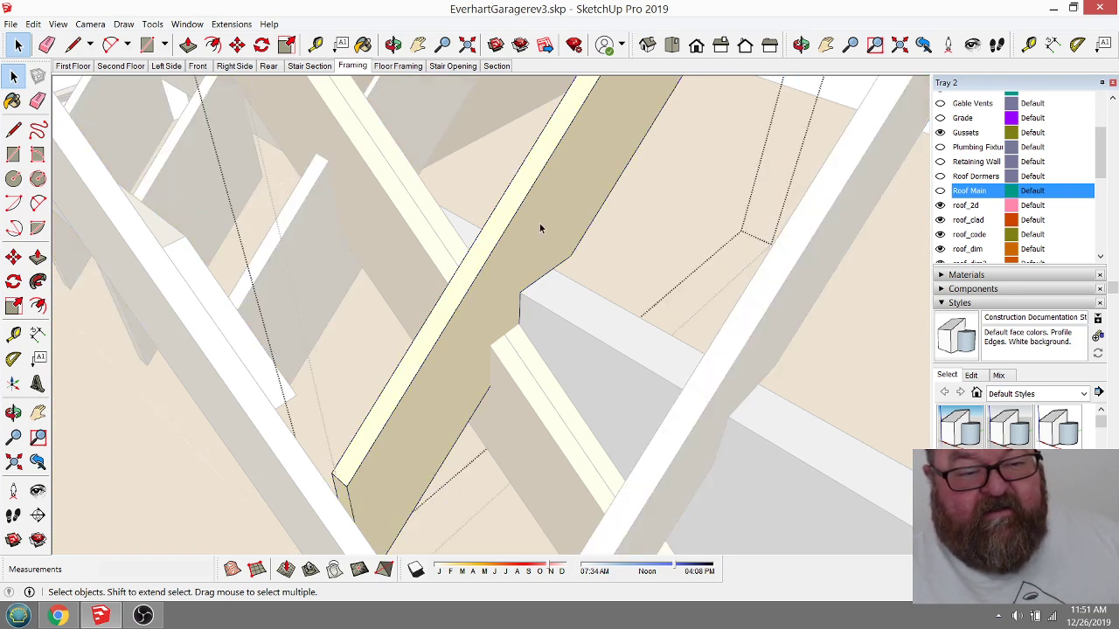
# Step: Split the rafter's side face with a line from the notch corner, push the lower part away by 1 1/2", and leave the groups
pyautogui.click(74, 45)
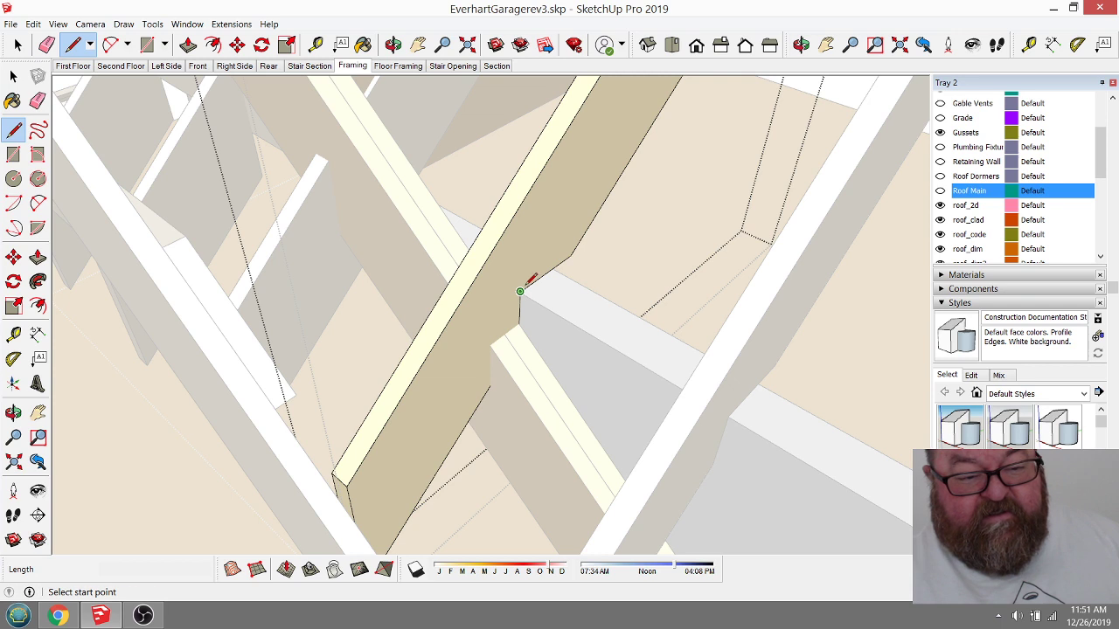
pyautogui.click(520, 291)
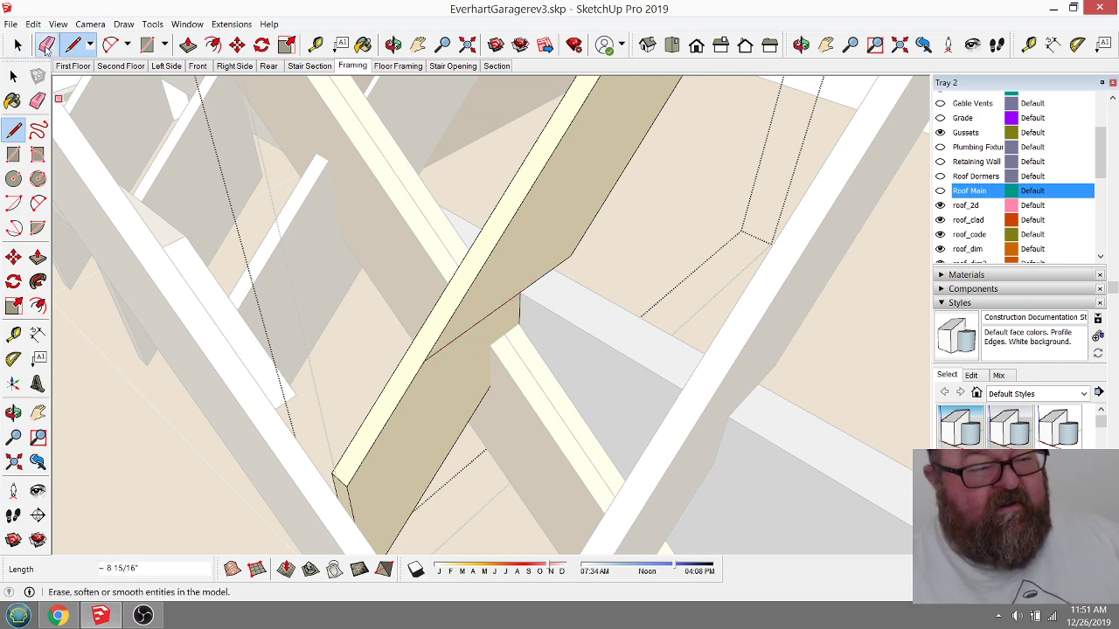
pyautogui.click(188, 45)
pyautogui.click(457, 403)
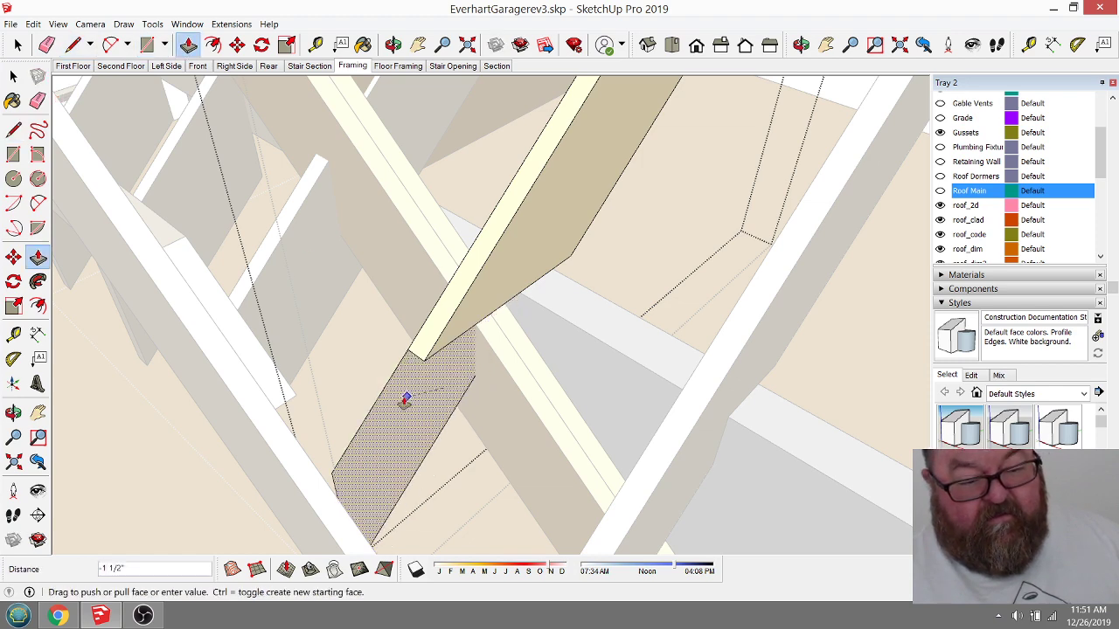
pyautogui.click(367, 399)
pyautogui.scroll(-5, 546, 244)
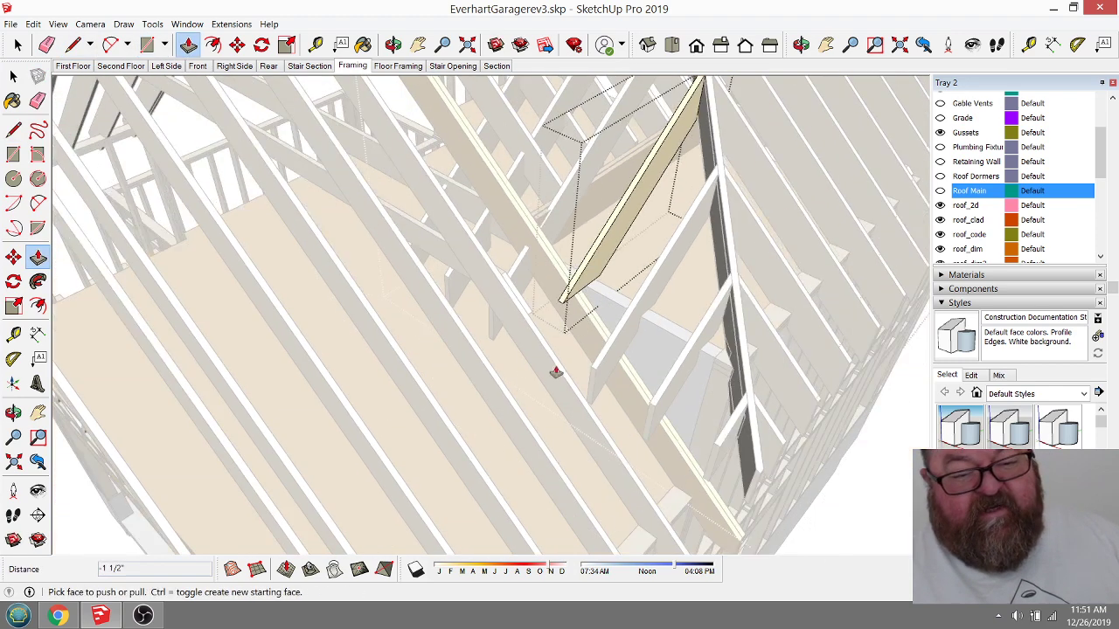
pyautogui.click(17, 45)
pyautogui.click(423, 220)
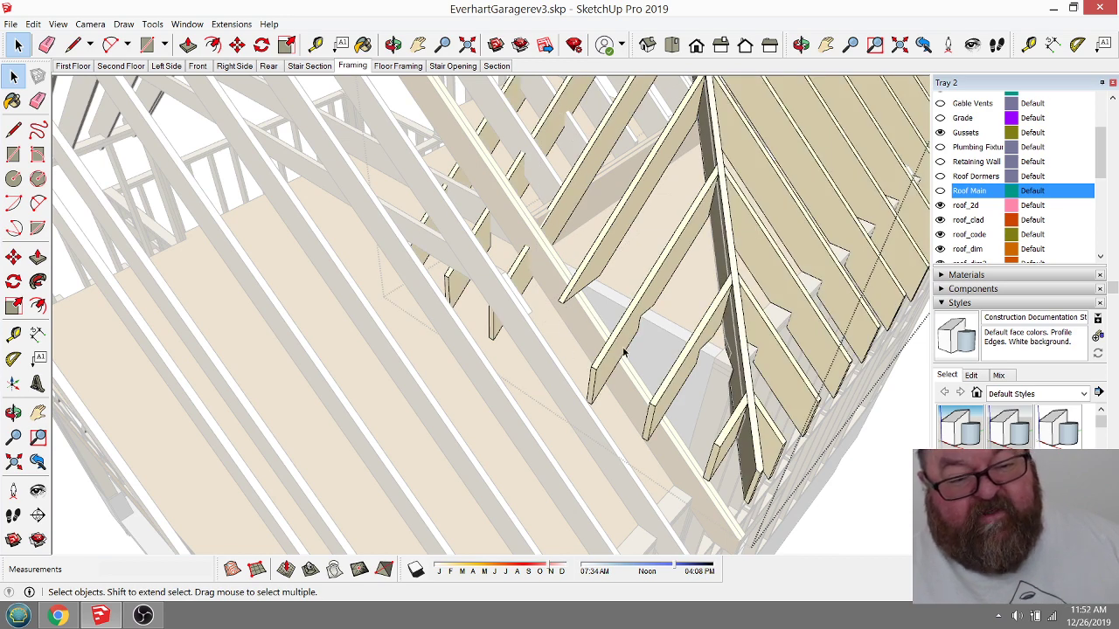
pyautogui.scroll(-6, 624, 352)
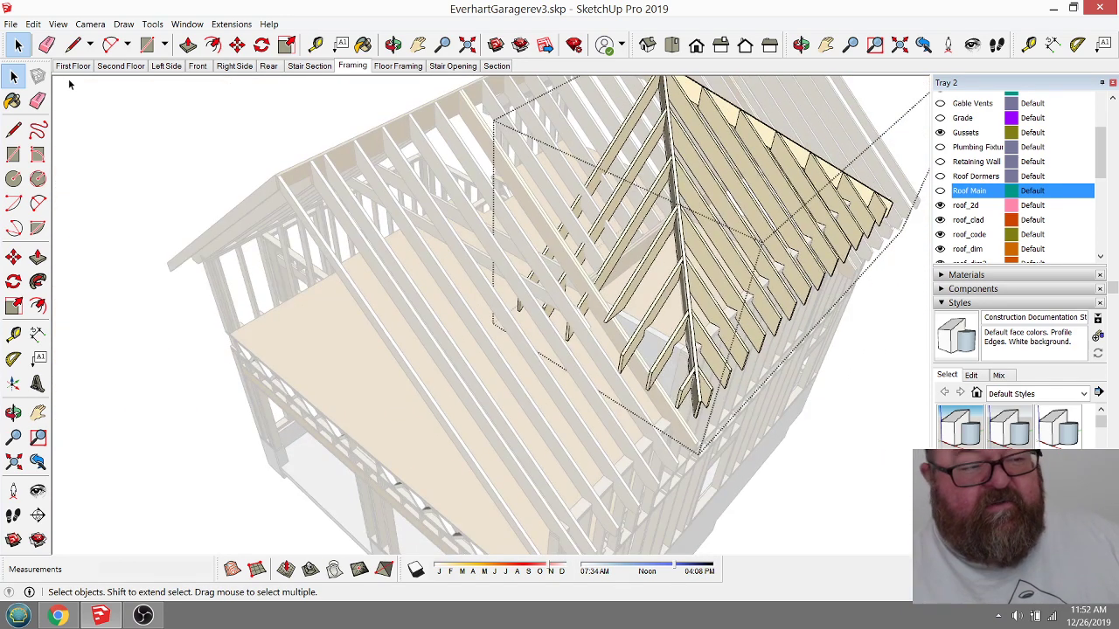
pyautogui.click(275, 93)
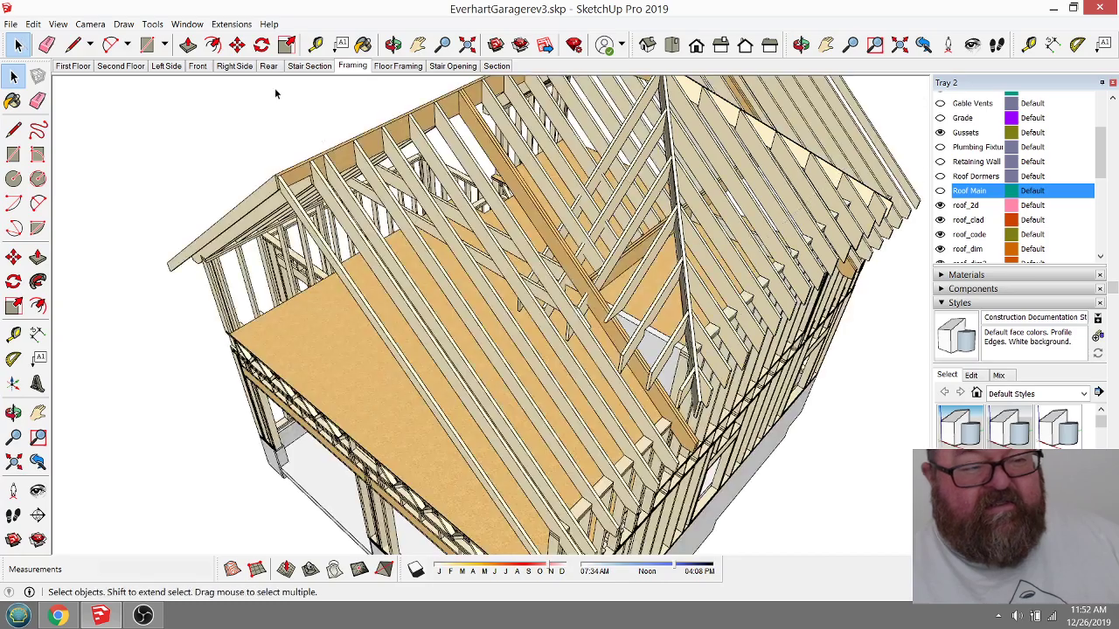
# Step: Draw an 8' by 4' sheathing rectangle on the main roof rafters, starting at the ridge beam beside the dormer
pyautogui.click(393, 45)
pyautogui.moveTo(437, 322); pyautogui.dragTo(489, 278)
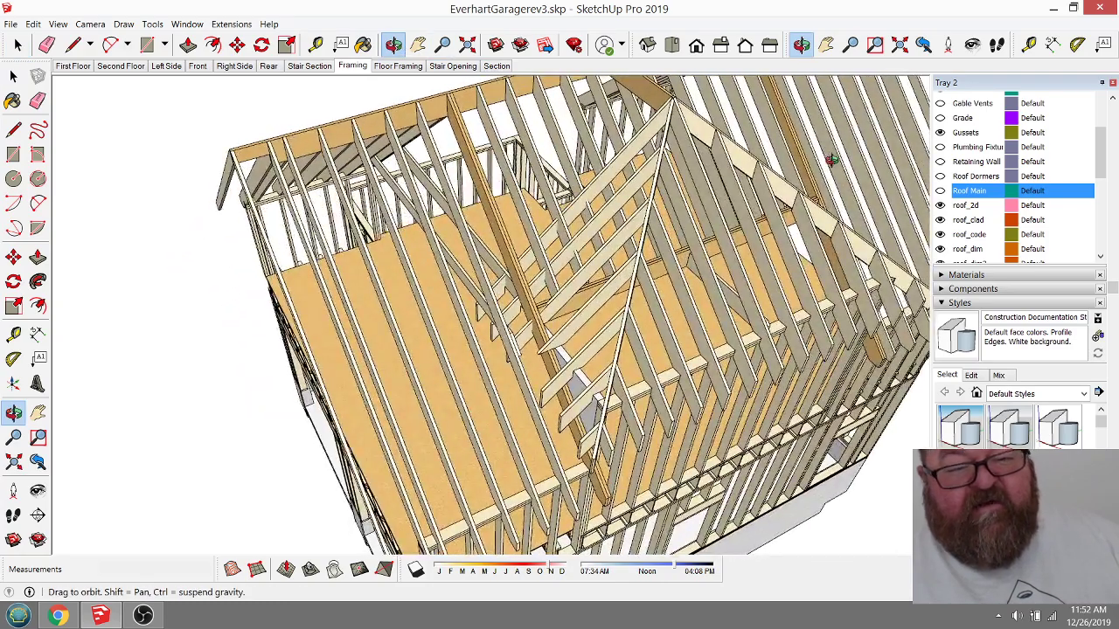
pyautogui.scroll(5, 517, 239)
pyautogui.moveTo(514, 278); pyautogui.dragTo(532, 302)
pyautogui.scroll(-6, 533, 303)
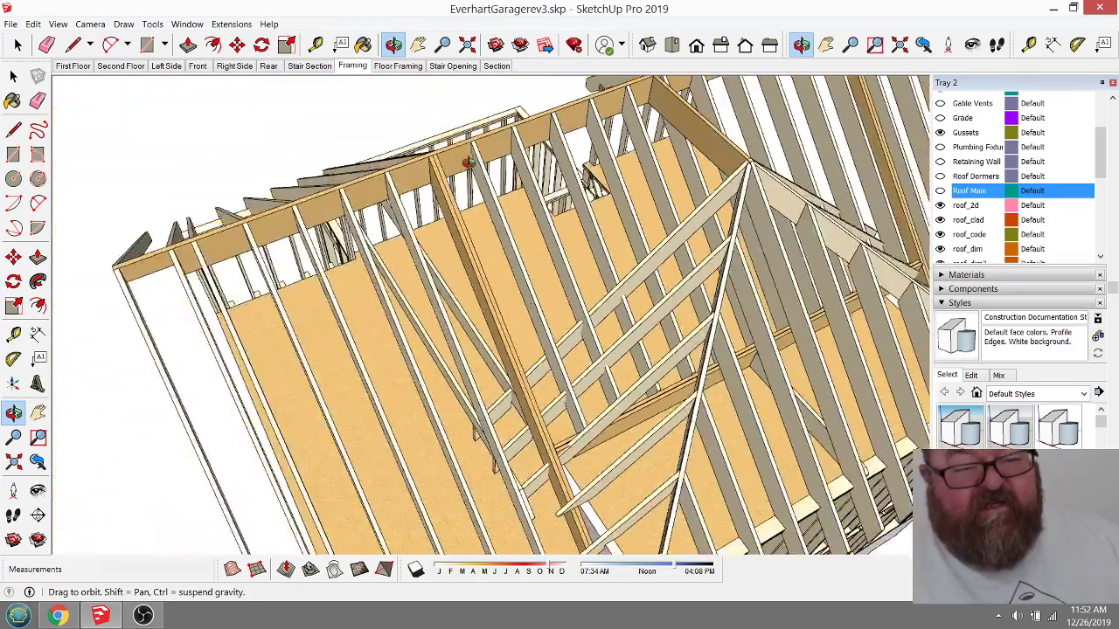
pyautogui.scroll(4, 467, 156)
pyautogui.scroll(-3, 524, 155)
pyautogui.scroll(5, 503, 144)
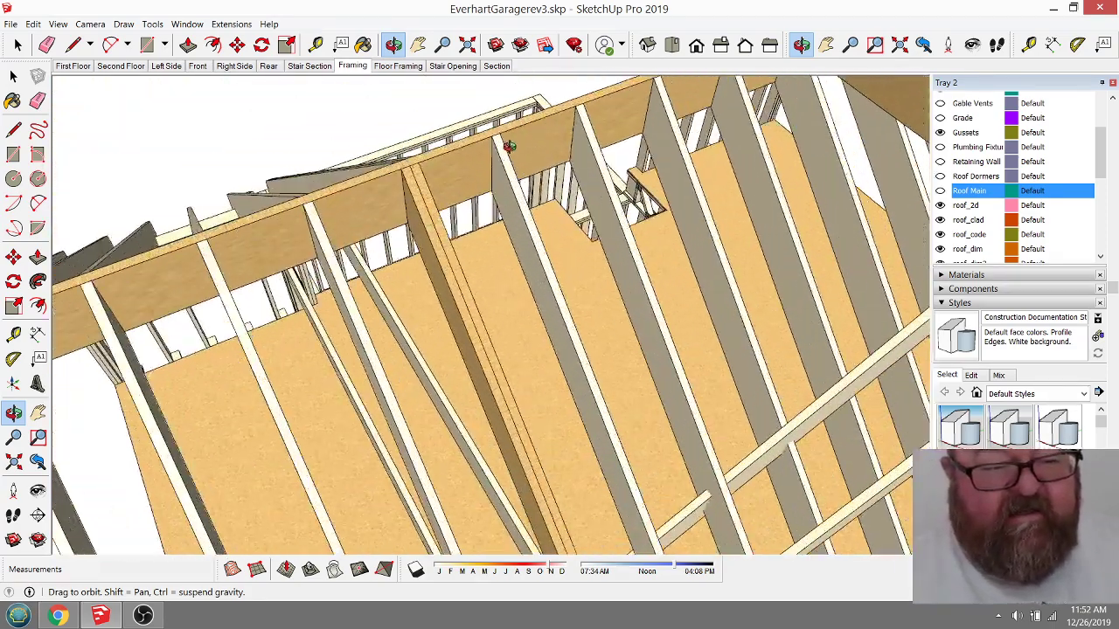
pyautogui.click(146, 45)
pyautogui.scroll(2, 499, 180)
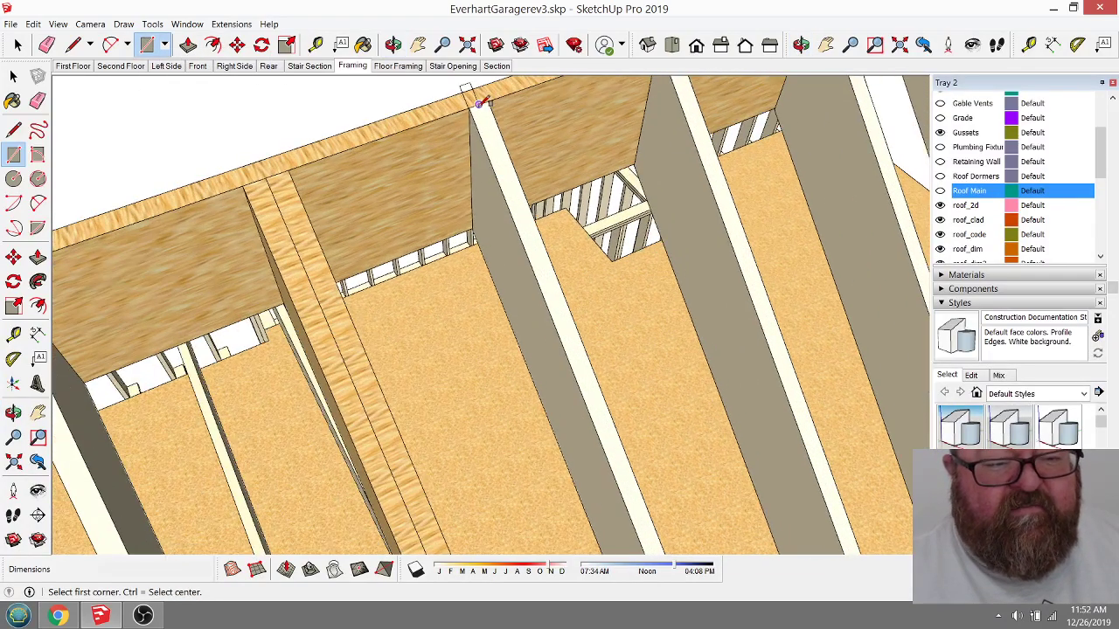
pyautogui.click(479, 103)
pyautogui.scroll(-4, 481, 122)
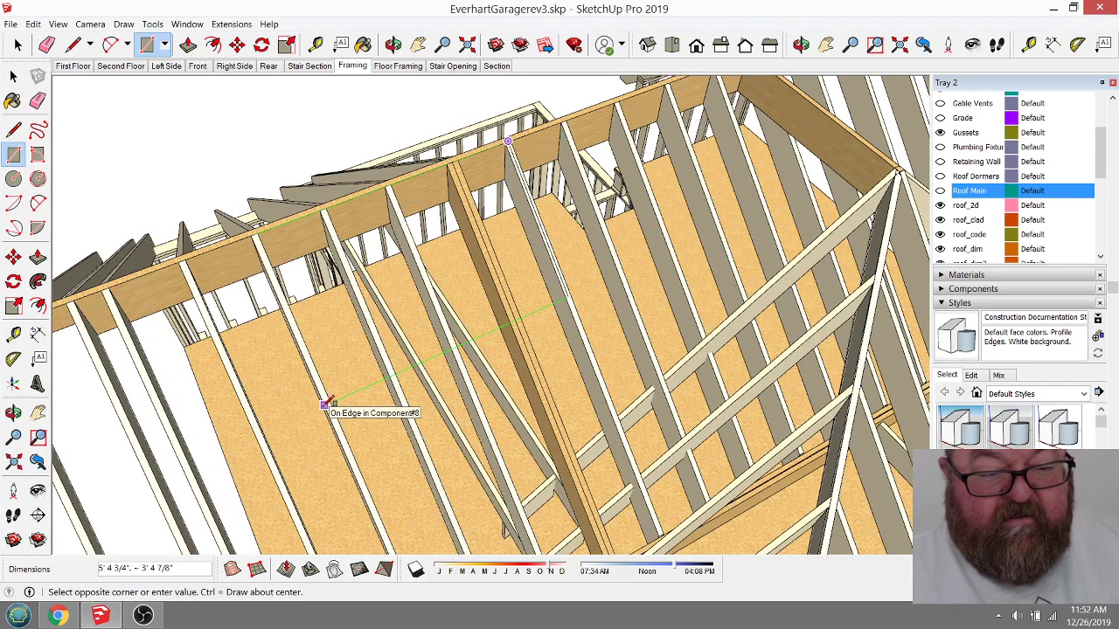
pyautogui.scroll(3, 325, 404)
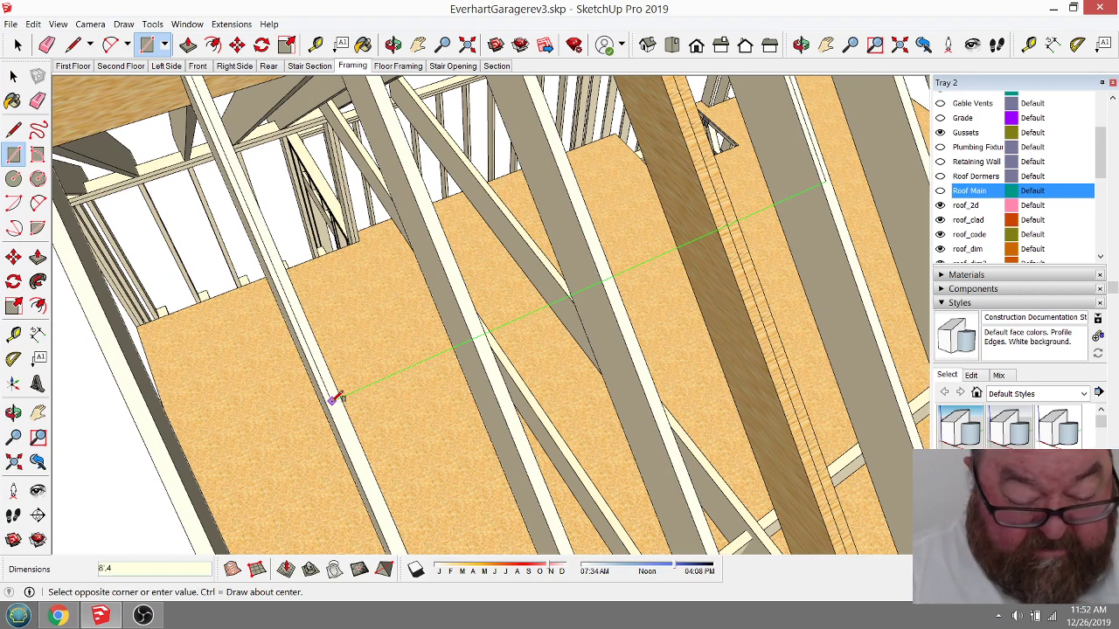
pyautogui.click(335, 398)
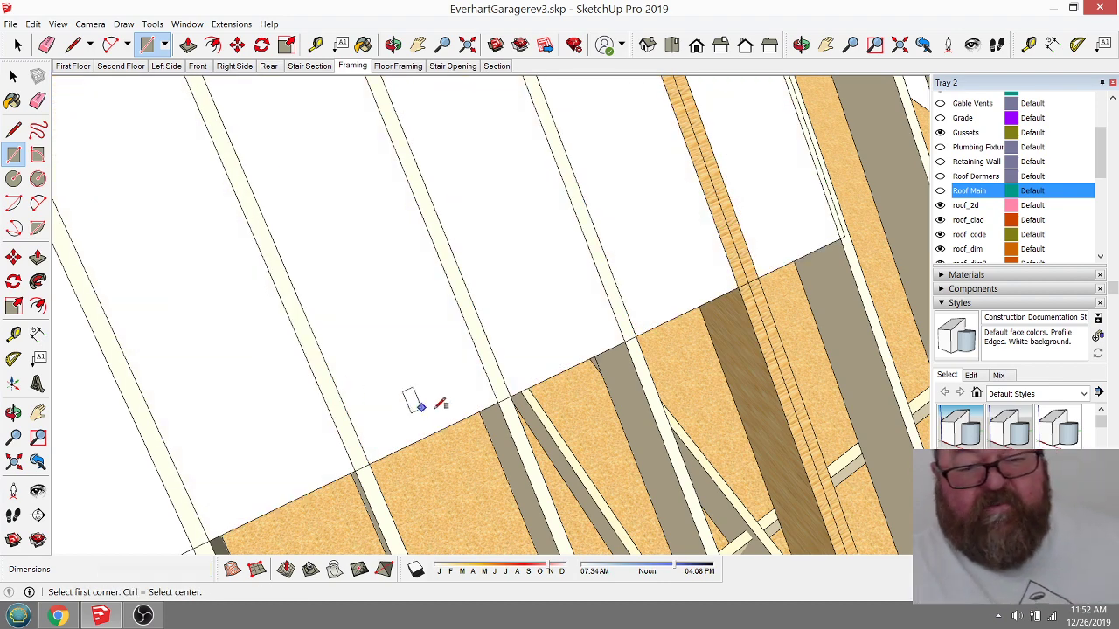
# Step: Inspect how the sheathing rectangle lies across the rafters along the ridge beam
pyautogui.moveTo(440, 404); pyautogui.dragTo(463, 400, button='middle')
pyautogui.moveTo(592, 291); pyautogui.dragTo(540, 306, button='middle')
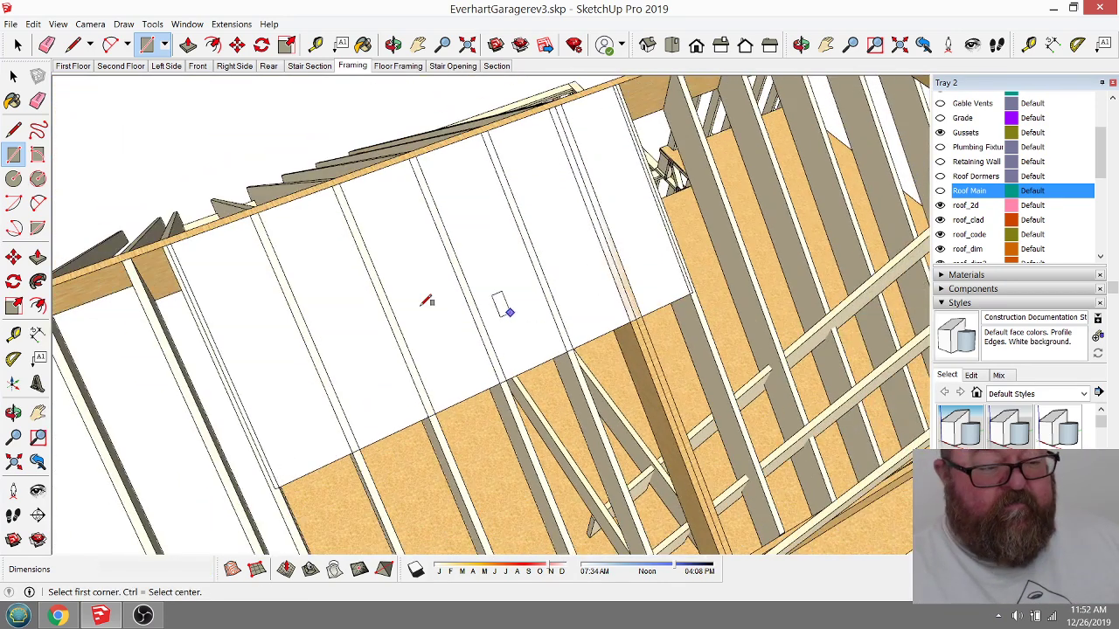
pyautogui.click(393, 44)
pyautogui.moveTo(582, 139); pyautogui.dragTo(501, 166)
pyautogui.scroll(5, 242, 182)
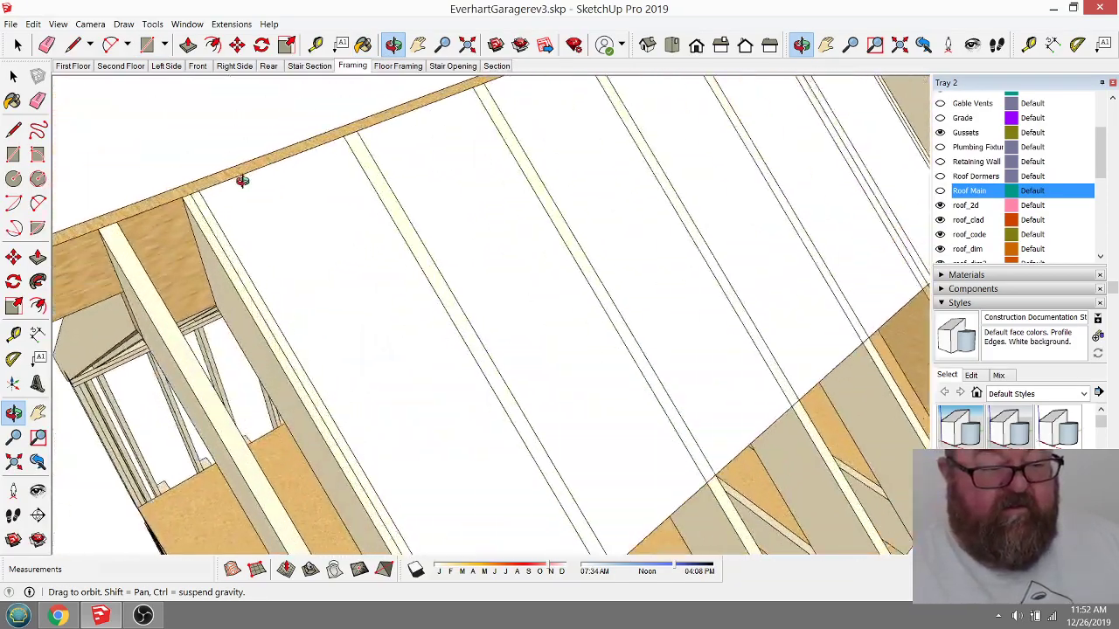
# Step: Push/pull the sheathing rectangle beside the ridge beam to a thickness of 7/16"
pyautogui.click(188, 44)
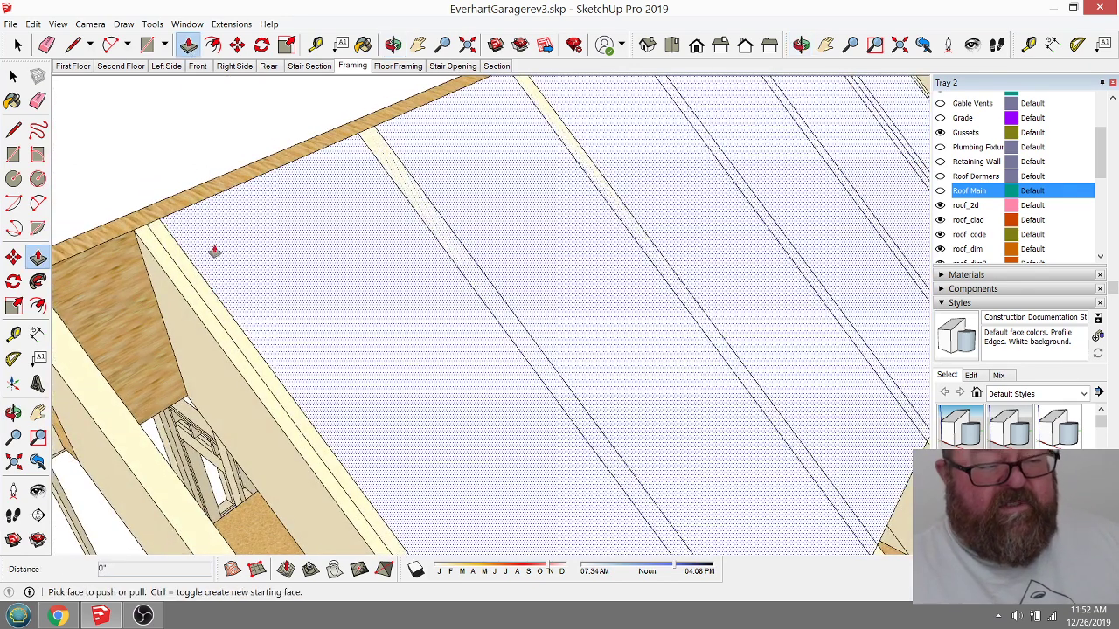
pyautogui.moveTo(219, 280); pyautogui.dragTo(235, 267)
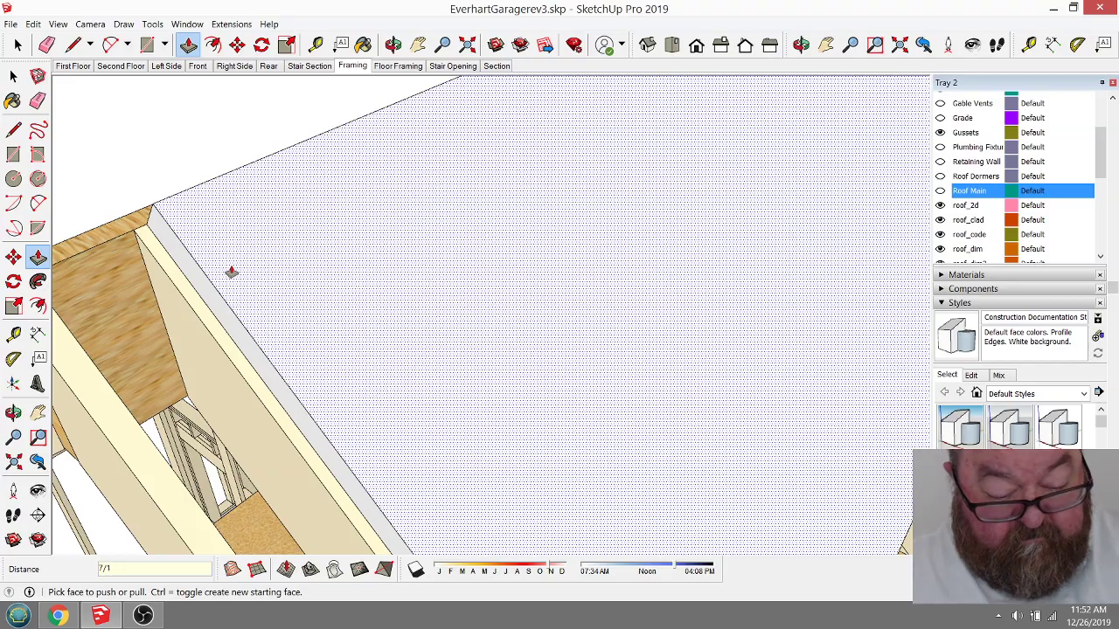
pyautogui.write('7/16')
pyautogui.press('Return')
pyautogui.scroll(-6, 231, 108)
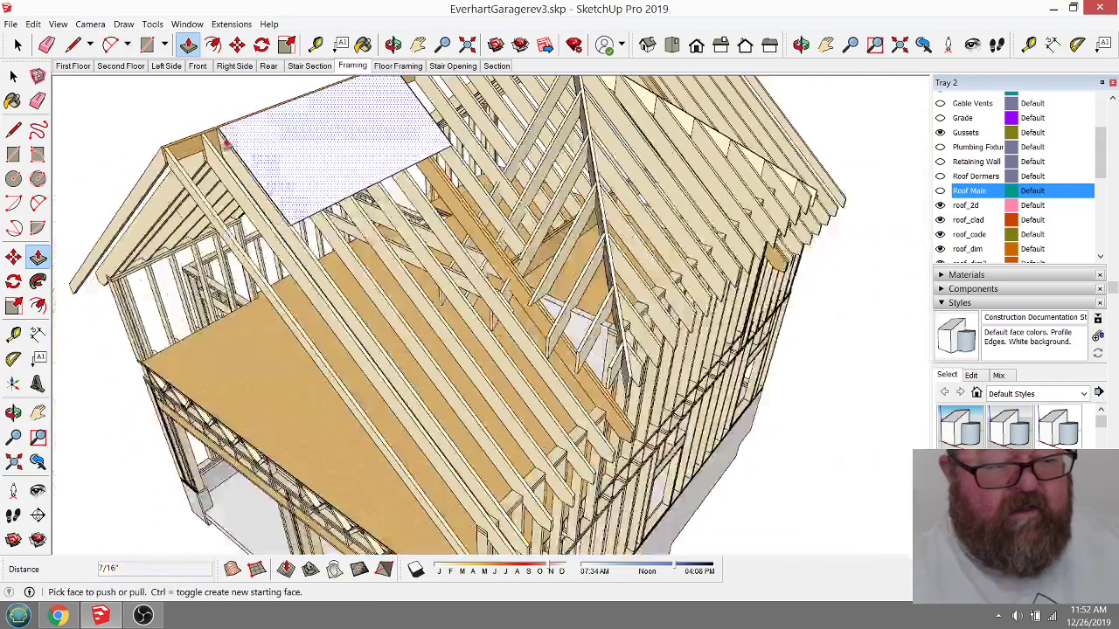
# Step: Sample the Wood OSB material from the floor deck for painting
pyautogui.click(393, 44)
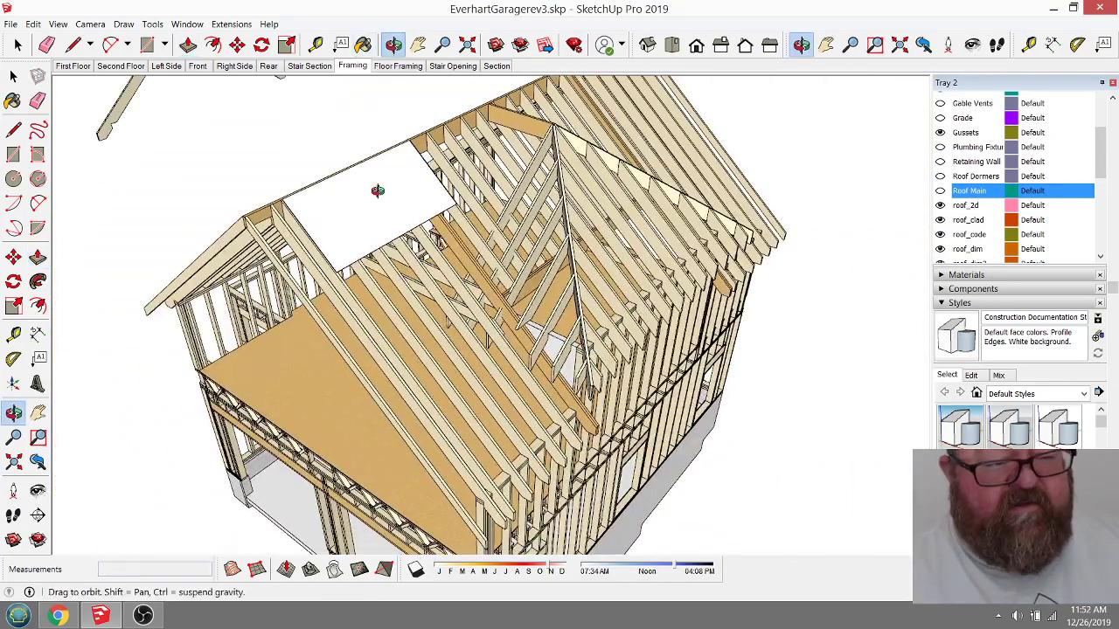
pyautogui.moveTo(376, 219); pyautogui.dragTo(385, 242)
pyautogui.click(18, 44)
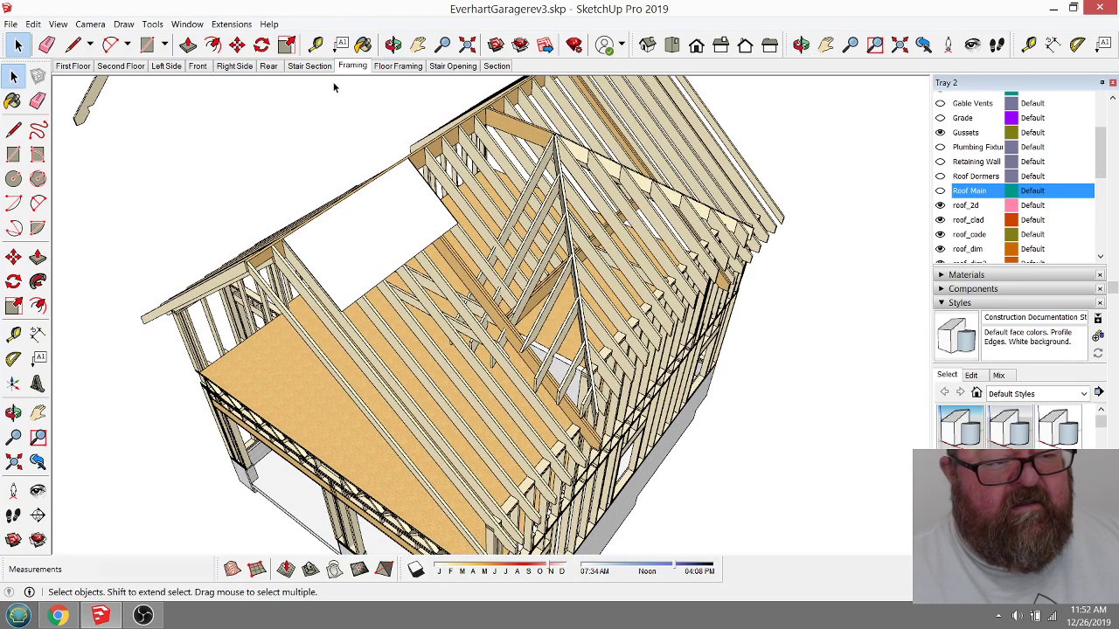
pyautogui.click(363, 44)
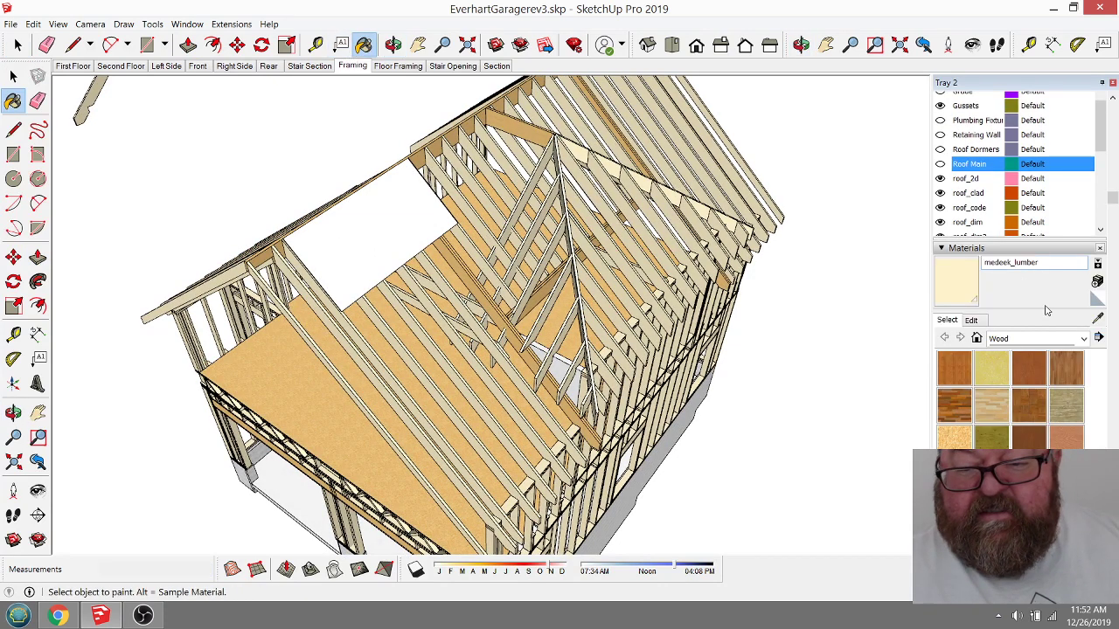
pyautogui.click(1099, 319)
pyautogui.click(297, 378)
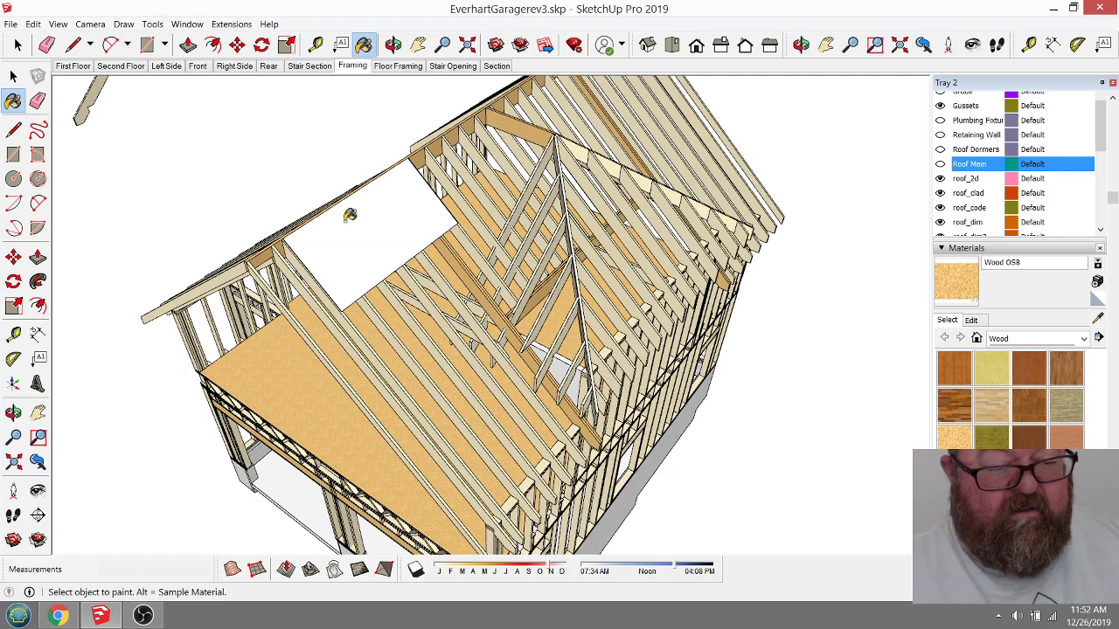
pyautogui.scroll(3, 349, 214)
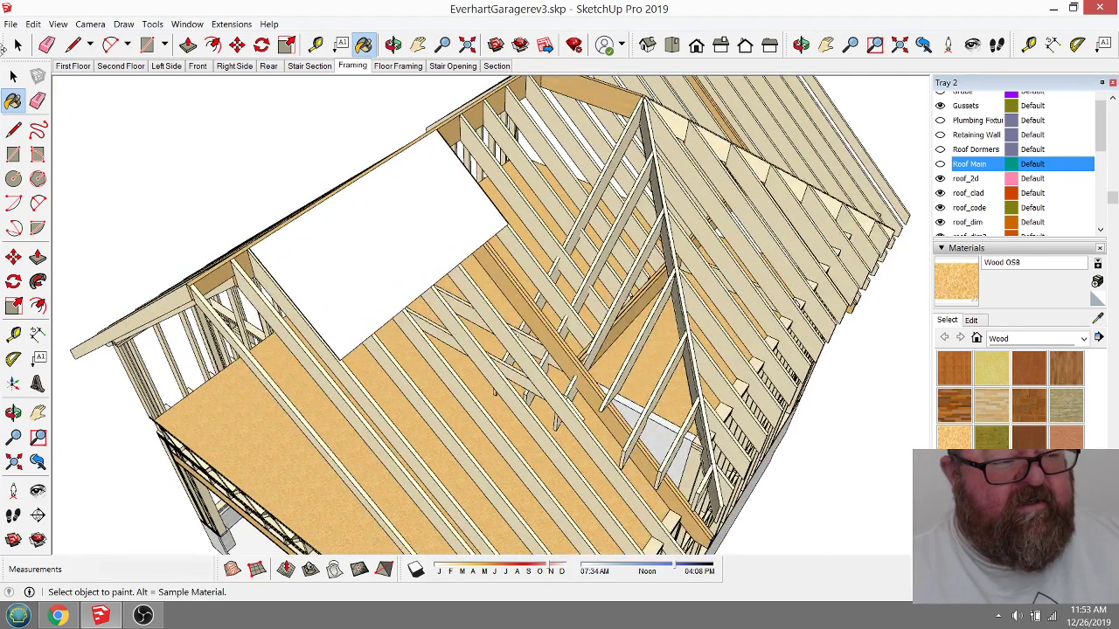
# Step: Select the whole sheathing sheet and make it a group
pyautogui.click(16, 44)
pyautogui.click(393, 44)
pyautogui.moveTo(552, 263); pyautogui.dragTo(339, 170)
pyautogui.press('space')
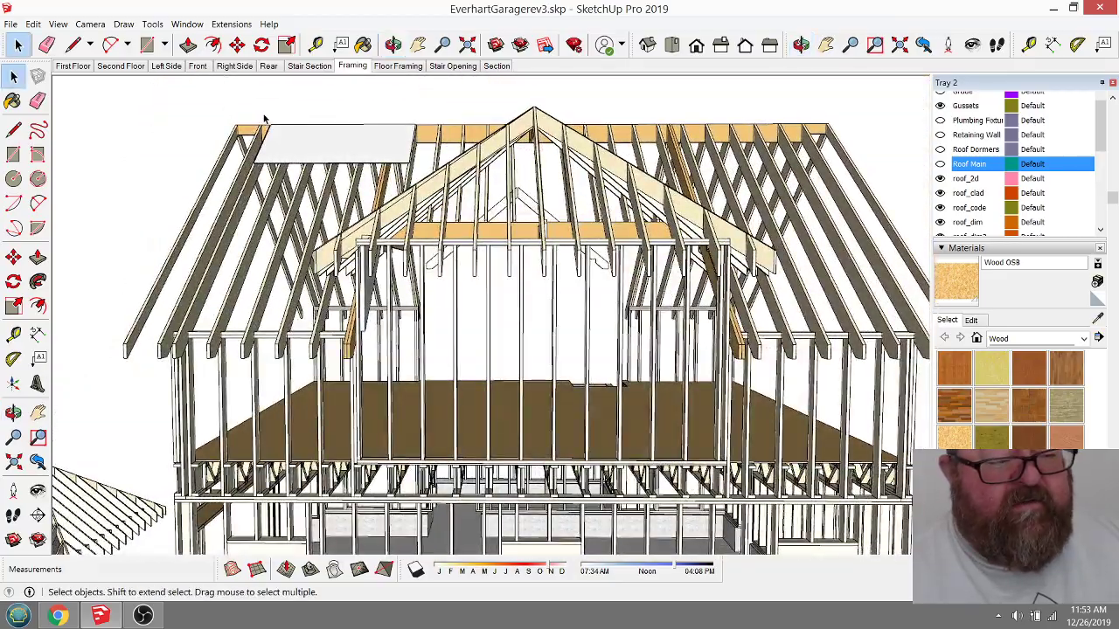
pyautogui.click(324, 157)
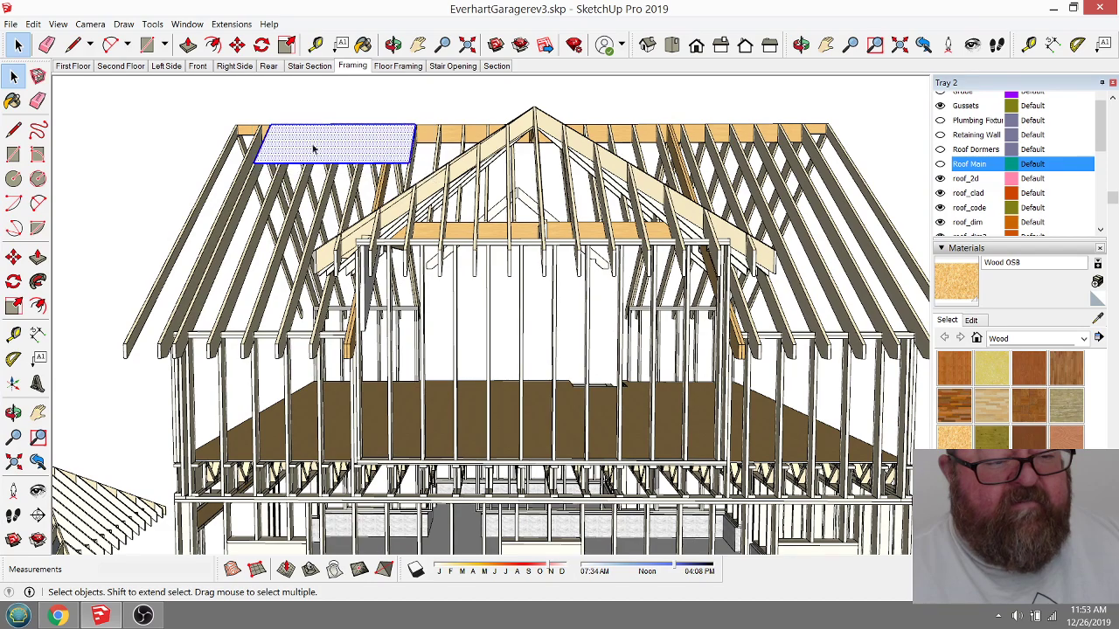
pyautogui.rightClick(320, 154)
pyautogui.click(358, 258)
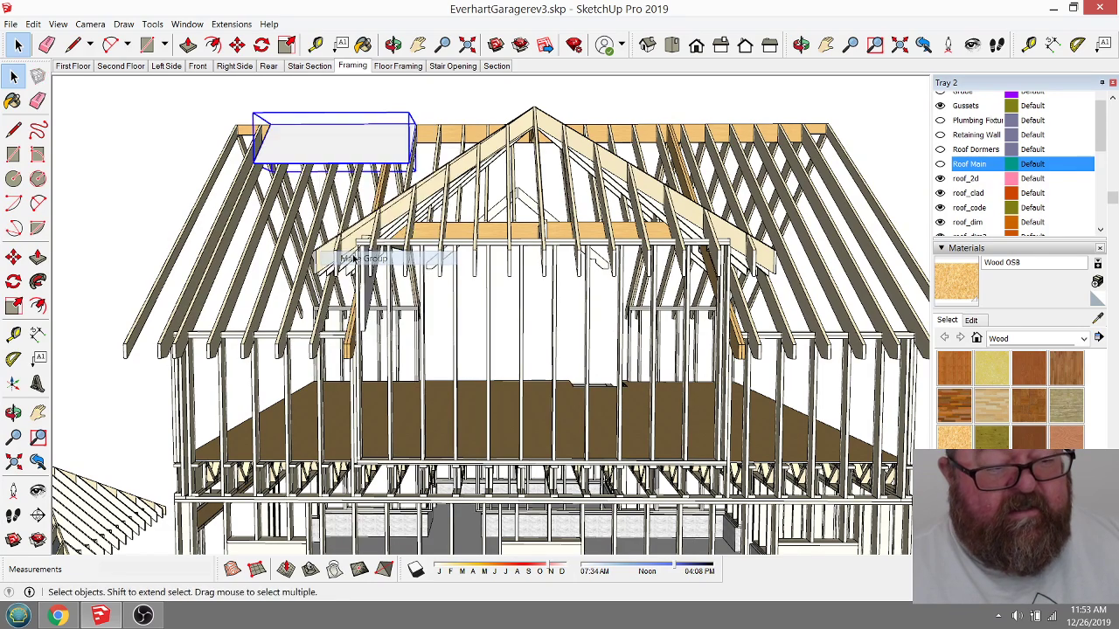
# Step: Paint the grouped sheathing sheet with the Wood OSB material
pyautogui.click(393, 44)
pyautogui.moveTo(489, 262); pyautogui.dragTo(522, 384)
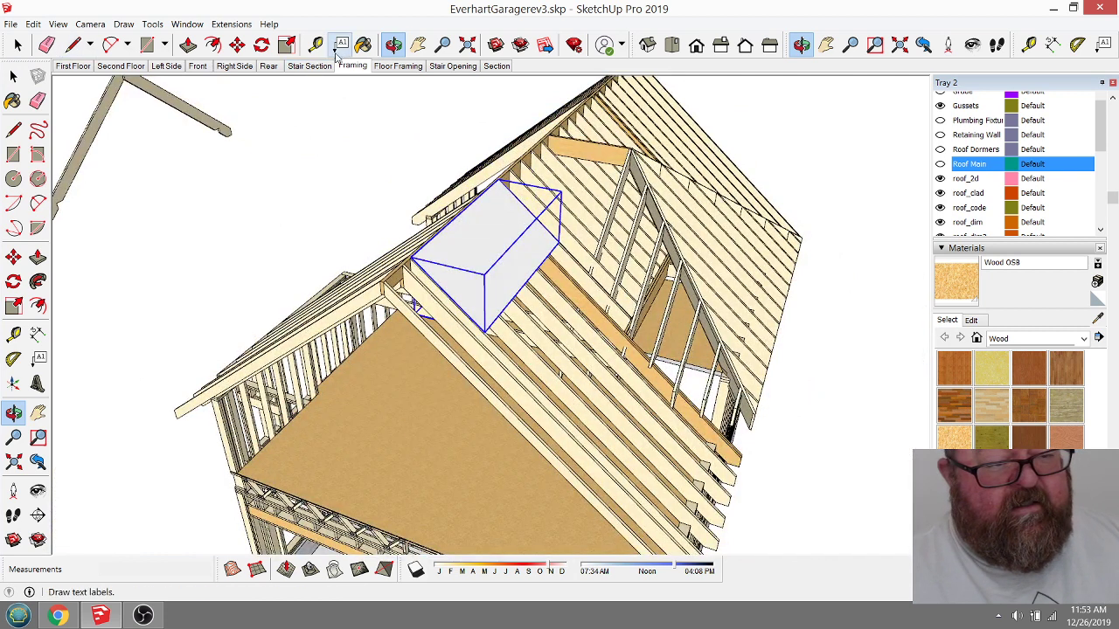
pyautogui.click(363, 44)
pyautogui.click(495, 256)
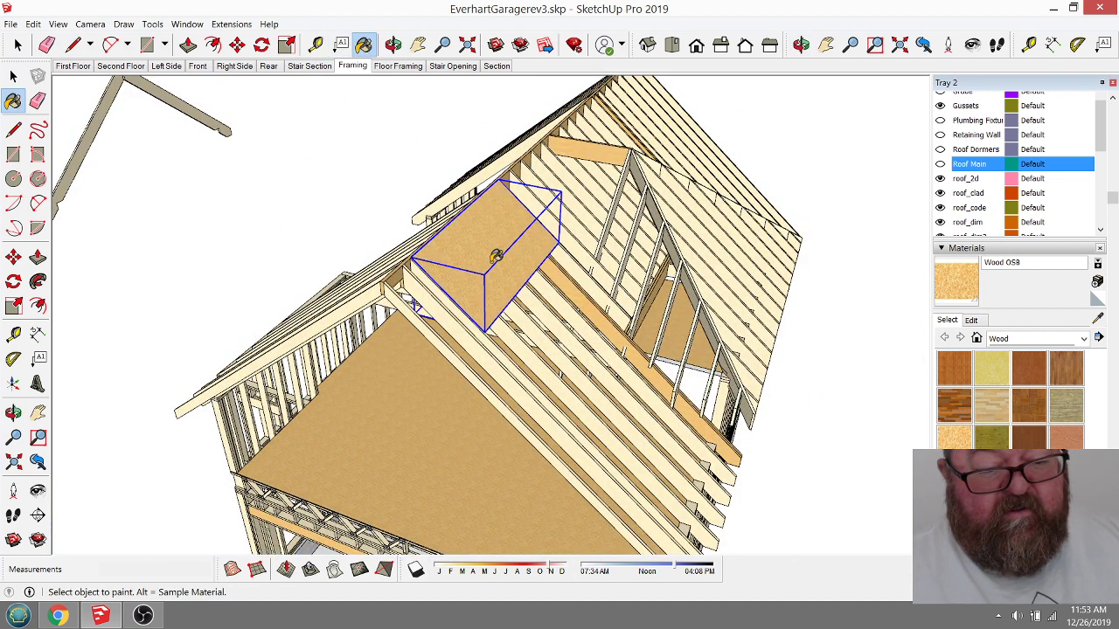
# Step: Examine how the OSB sheet's end meets the rafters and how it sits on the whole roof frame
pyautogui.click(392, 44)
pyautogui.moveTo(410, 157); pyautogui.dragTo(415, 212)
pyautogui.scroll(5, 415, 213)
pyautogui.scroll(4, 327, 272)
pyautogui.scroll(-9, 285, 308)
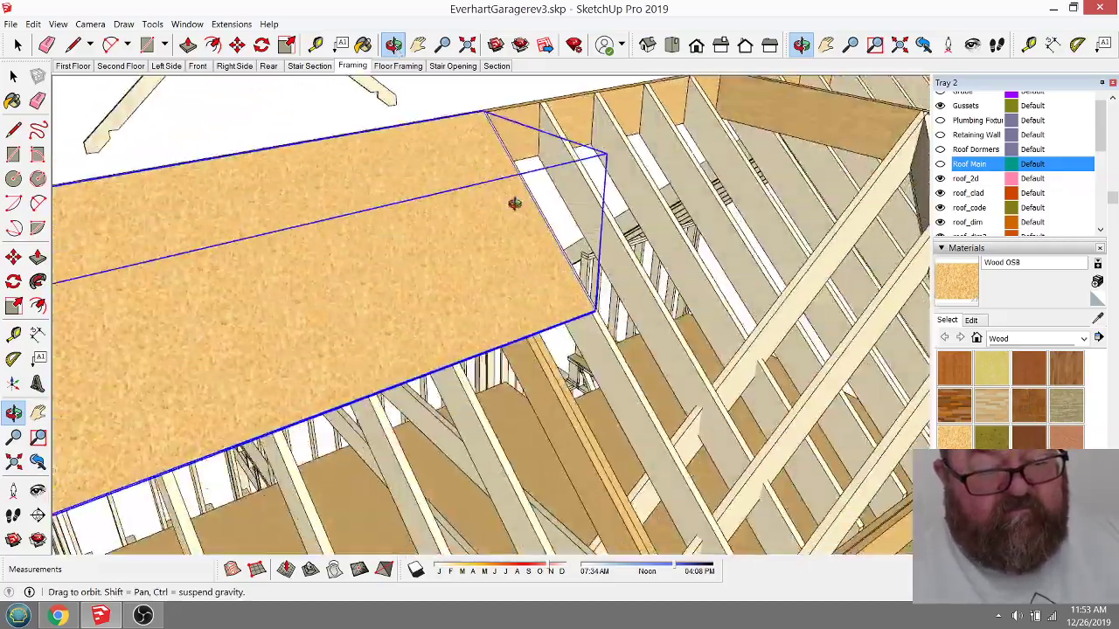
pyautogui.scroll(-2, 436, 200)
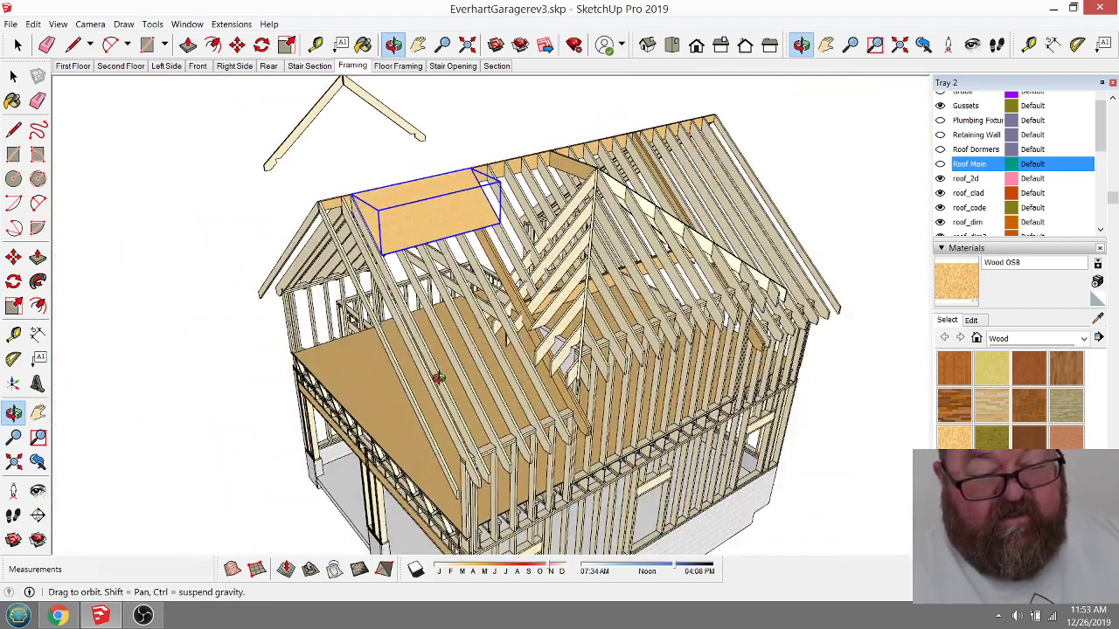
pyautogui.scroll(3, 515, 297)
pyautogui.scroll(-3, 516, 301)
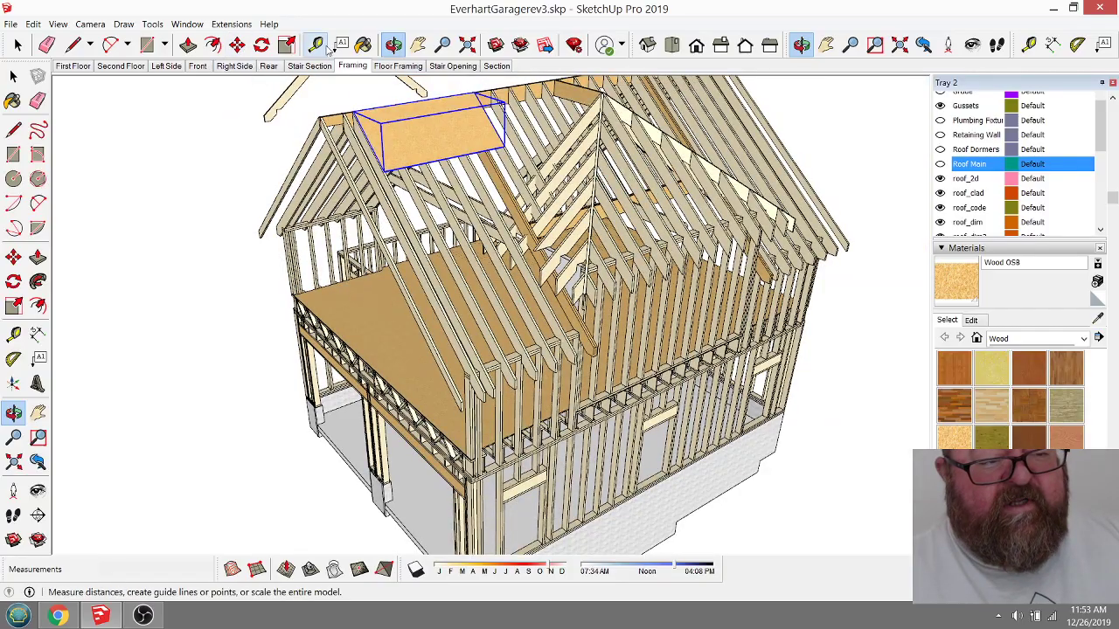
pyautogui.moveTo(511, 201); pyautogui.dragTo(409, 237)
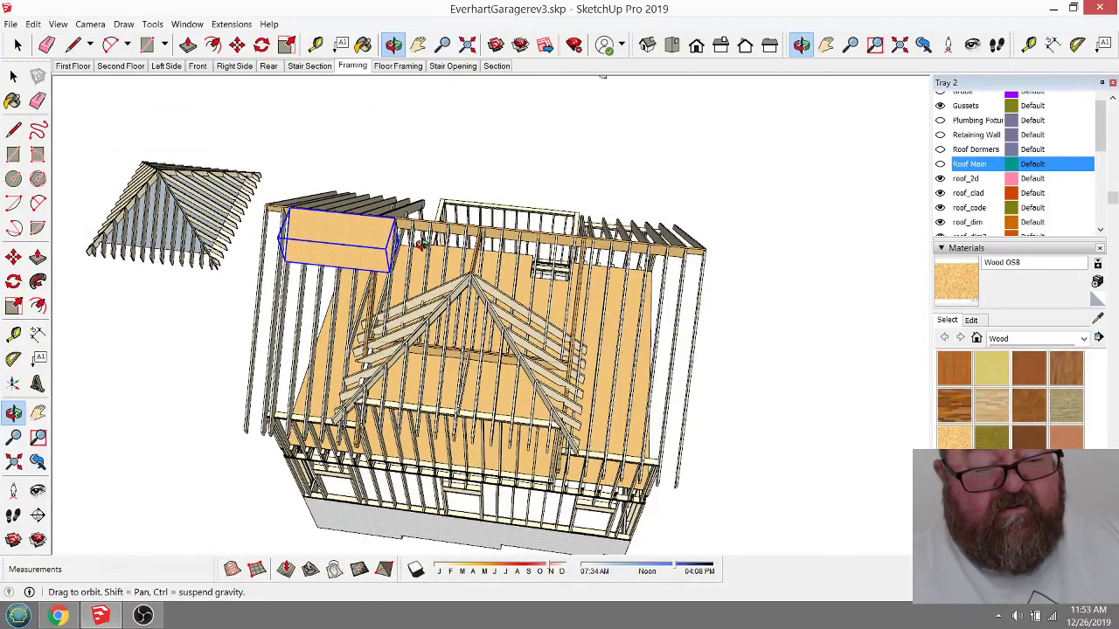
# Step: Copy the OSB sheet 8' along the ridge beam, from its upper corner to its opposite upper corner
pyautogui.click(12, 46)
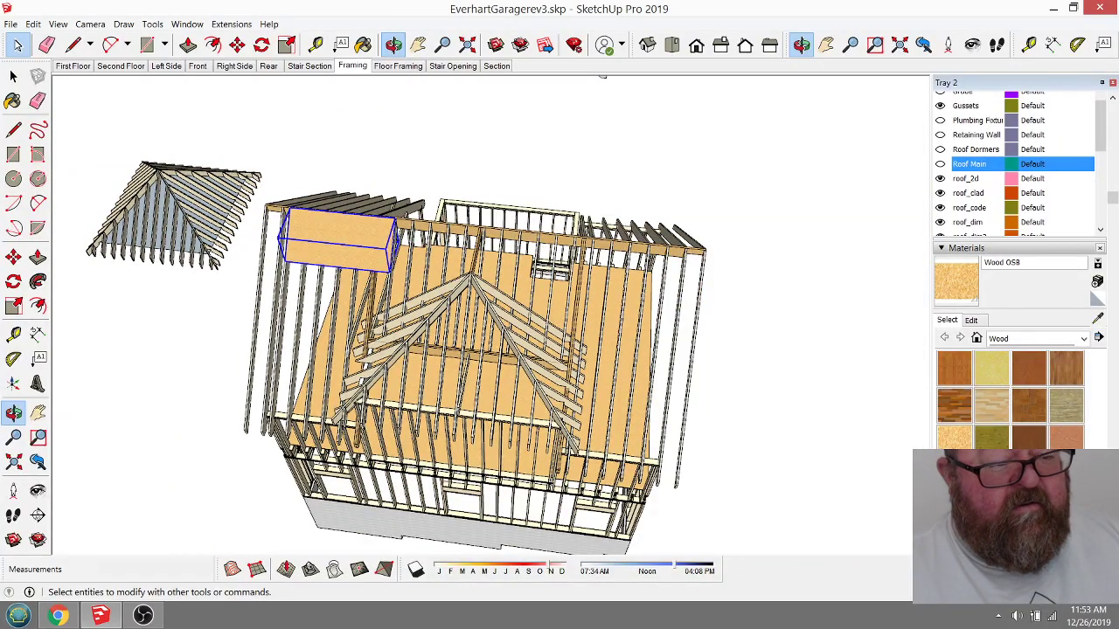
pyautogui.scroll(6, 284, 210)
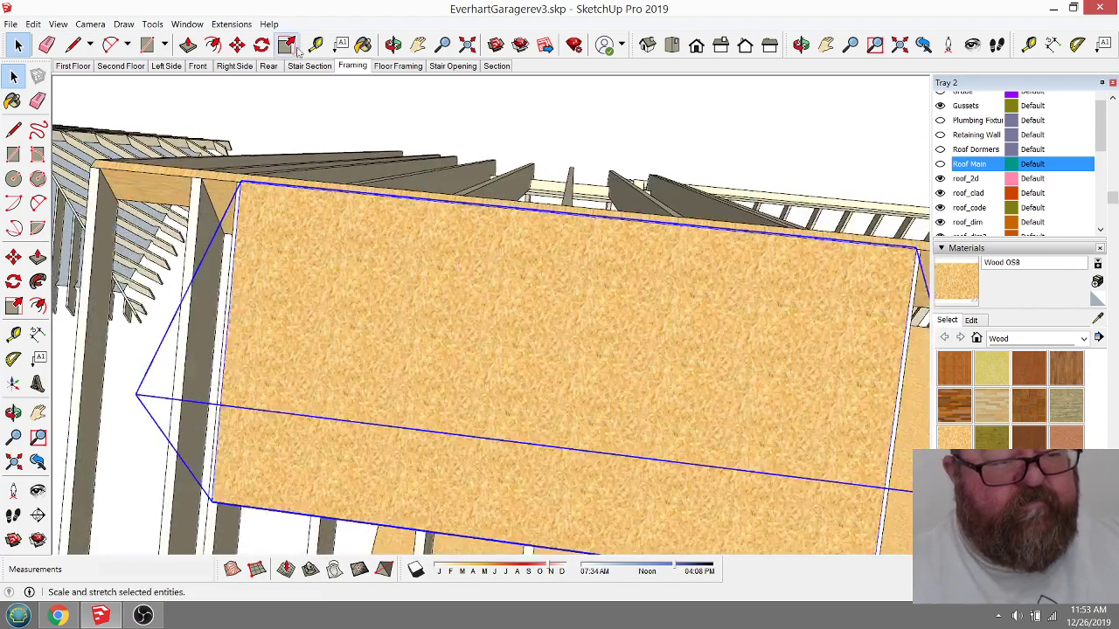
pyautogui.click(394, 44)
pyautogui.moveTo(250, 225); pyautogui.dragTo(257, 263)
pyautogui.scroll(3, 244, 264)
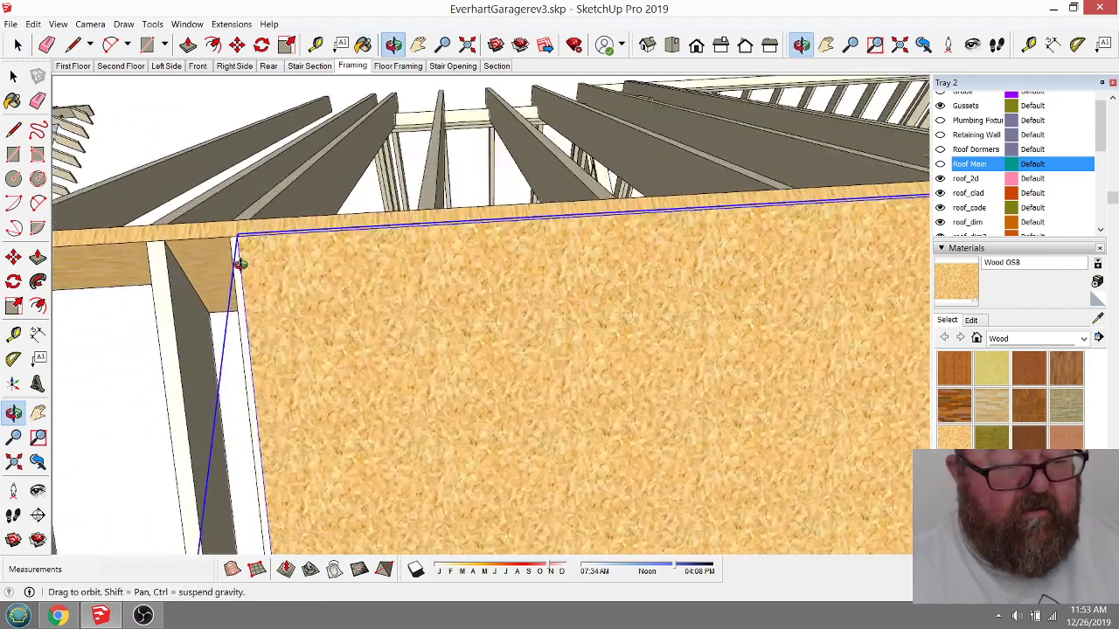
pyautogui.scroll(1, 239, 264)
pyautogui.click(237, 45)
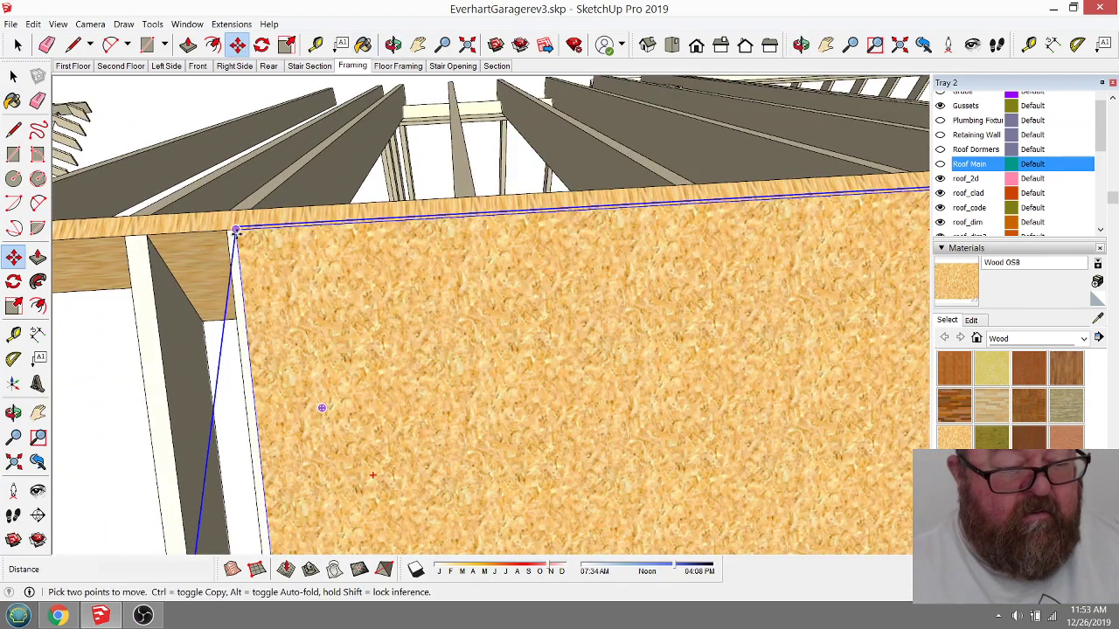
pyautogui.click(235, 232)
pyautogui.press('ctrl')
pyautogui.scroll(-6, 235, 232)
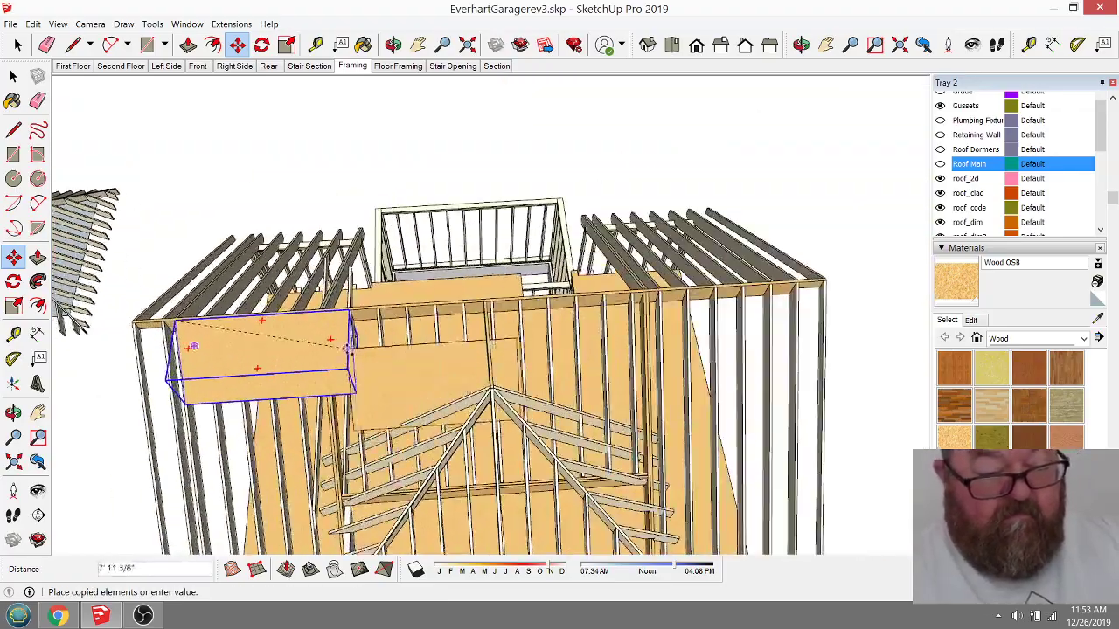
pyautogui.scroll(5, 348, 315)
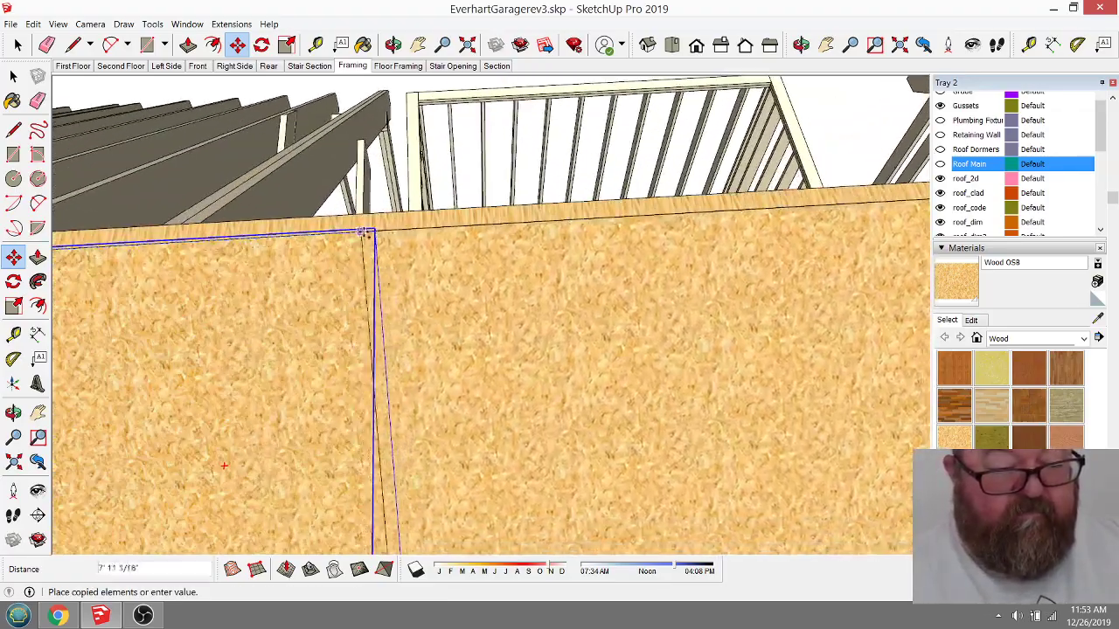
pyautogui.click(371, 231)
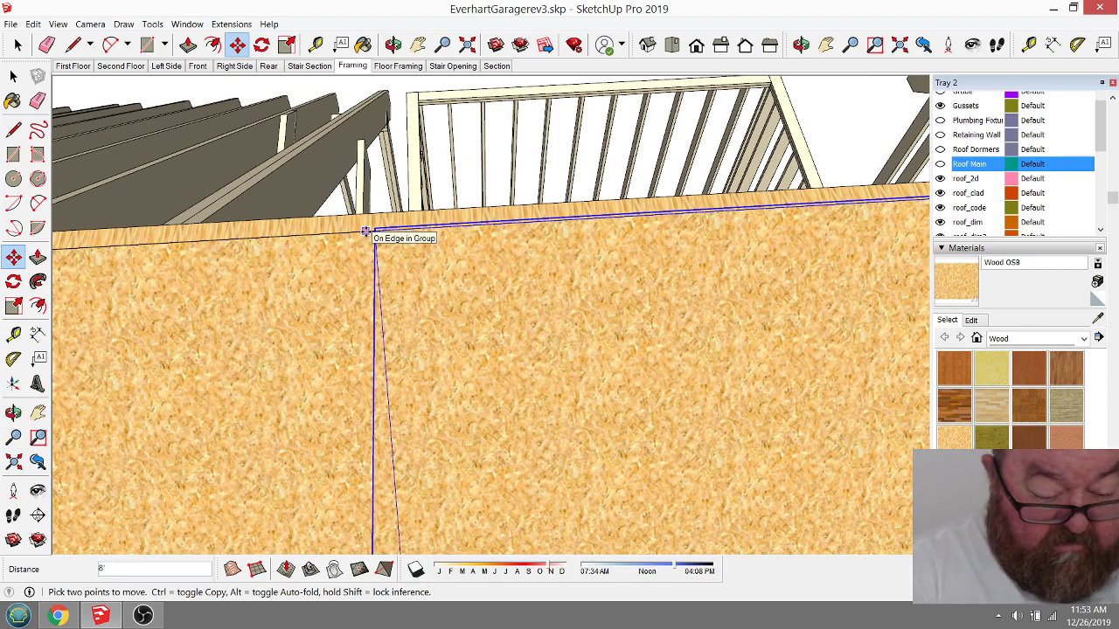
# Step: Repeat the sheet copy to make three evenly spaced copies along the ridge beam
pyautogui.write('*3')
pyautogui.press('Return')
pyautogui.scroll(-10, 429, 320)
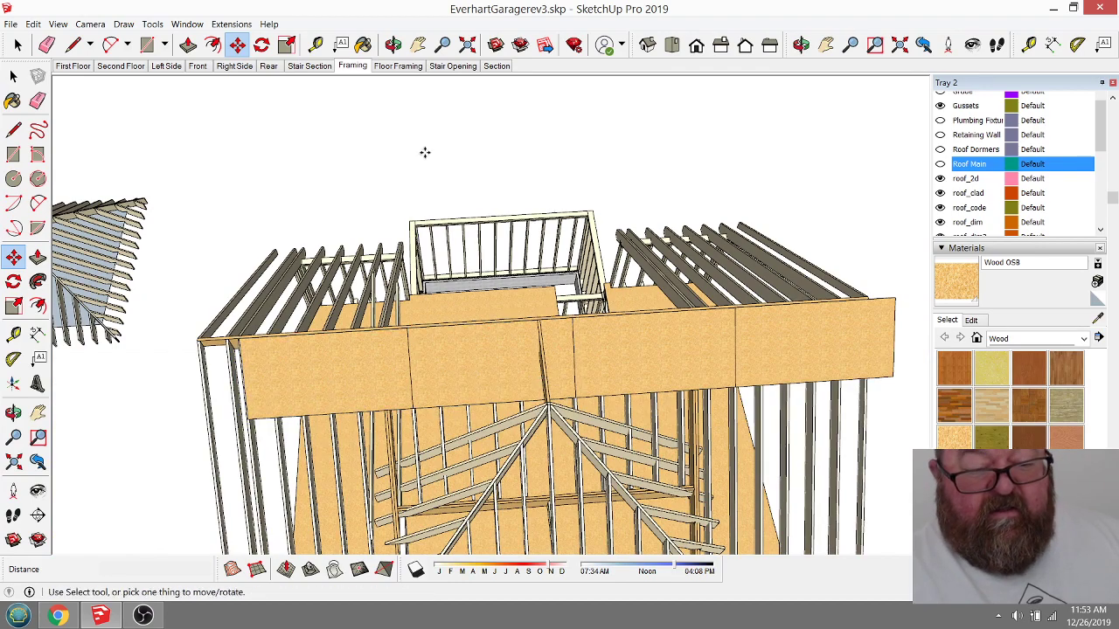
# Step: Delete the last sheathing copy, which overhangs the far end of the ridge beam
pyautogui.click(393, 45)
pyautogui.moveTo(688, 345); pyautogui.dragTo(492, 274)
pyautogui.click(16, 44)
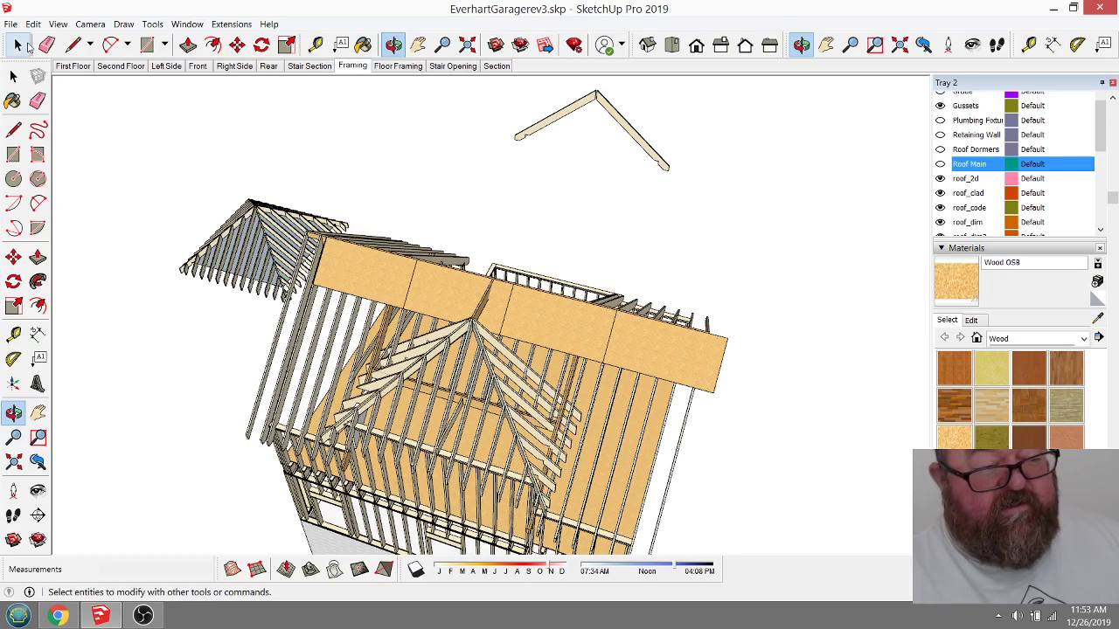
pyautogui.press('Delete')
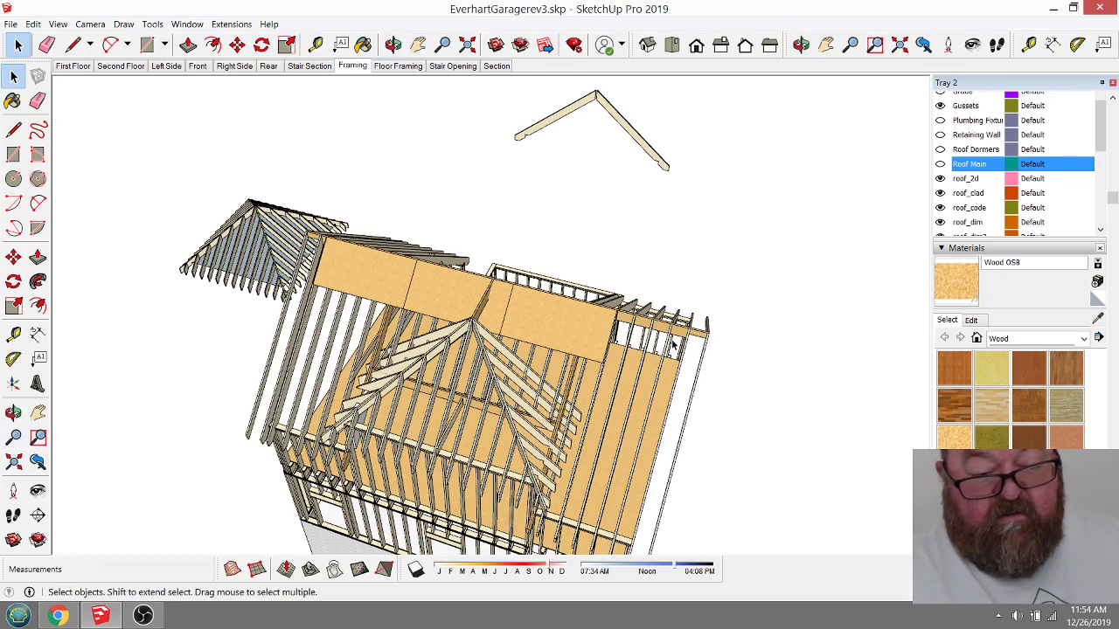
# Step: Select the three remaining OSB sheets along the ridge and combine them into one group
pyautogui.scroll(3, 393, 280)
pyautogui.click(348, 243)
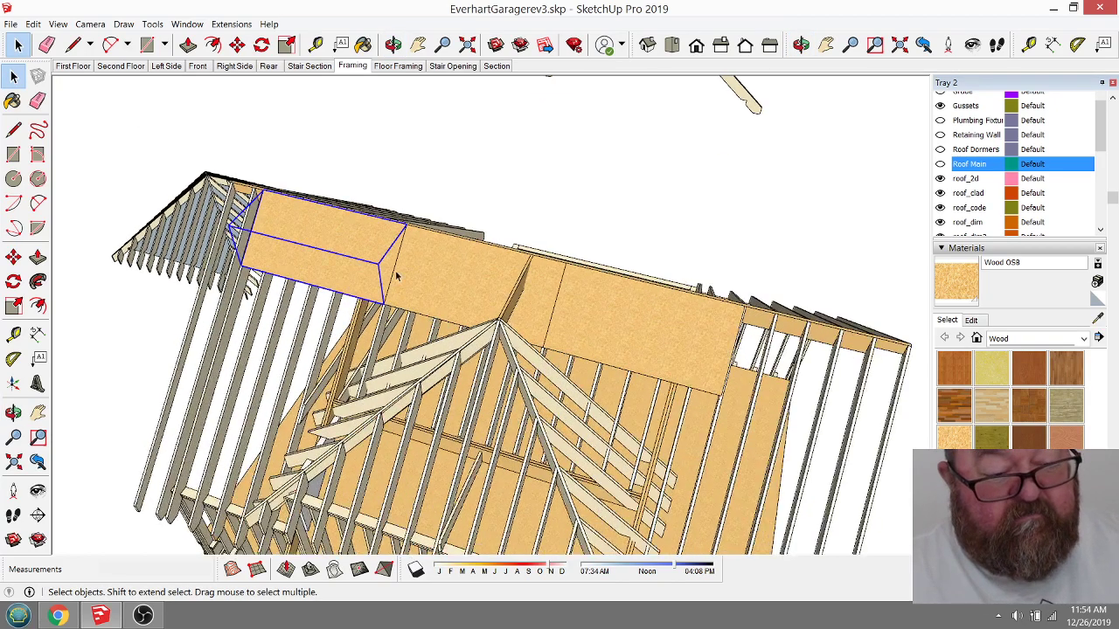
pyautogui.keyDown('shift'); pyautogui.click(461, 297); pyautogui.keyUp('shift')
pyautogui.keyDown('shift'); pyautogui.click(568, 301); pyautogui.keyUp('shift')
pyautogui.rightClick(569, 301)
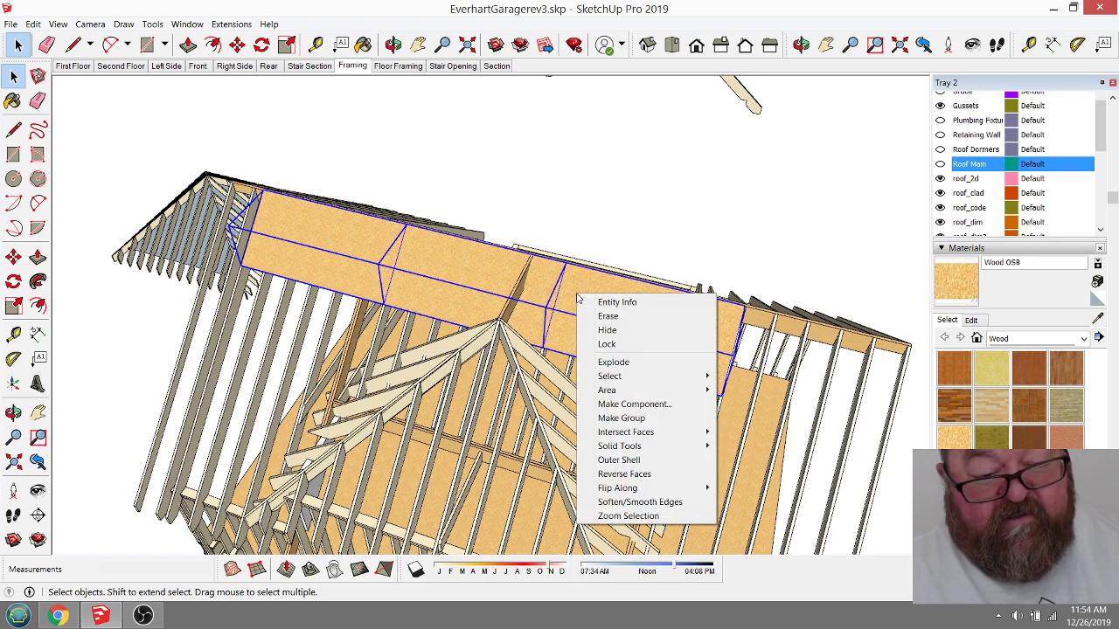
pyautogui.click(620, 418)
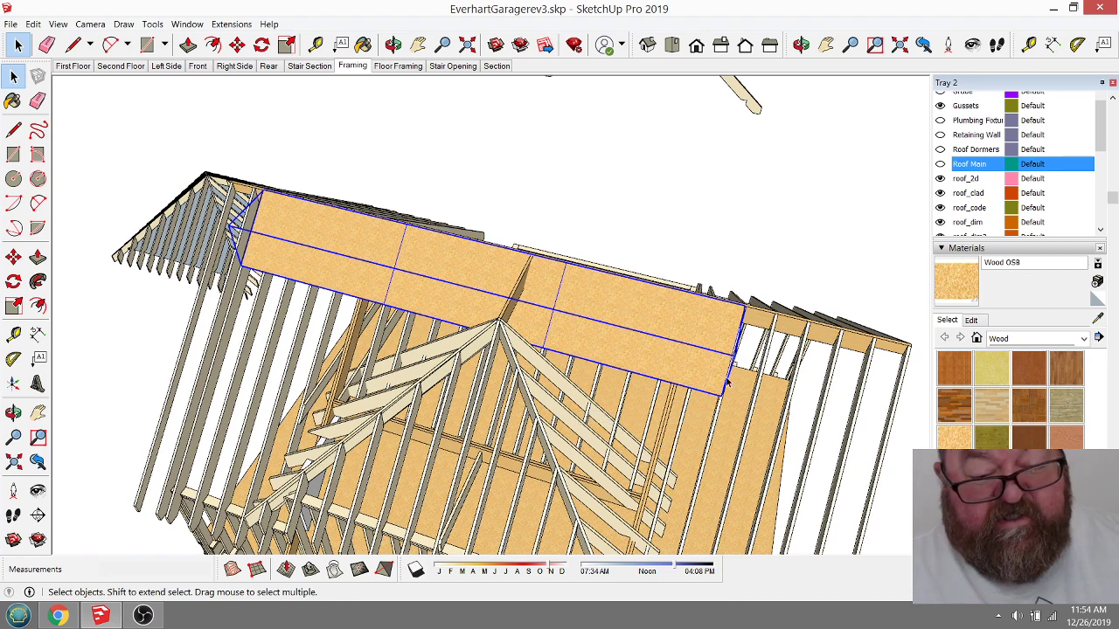
# Step: Move the grouped sheathing row 2' 8" along the ridge beam toward its uncovered end
pyautogui.scroll(-3, 715, 376)
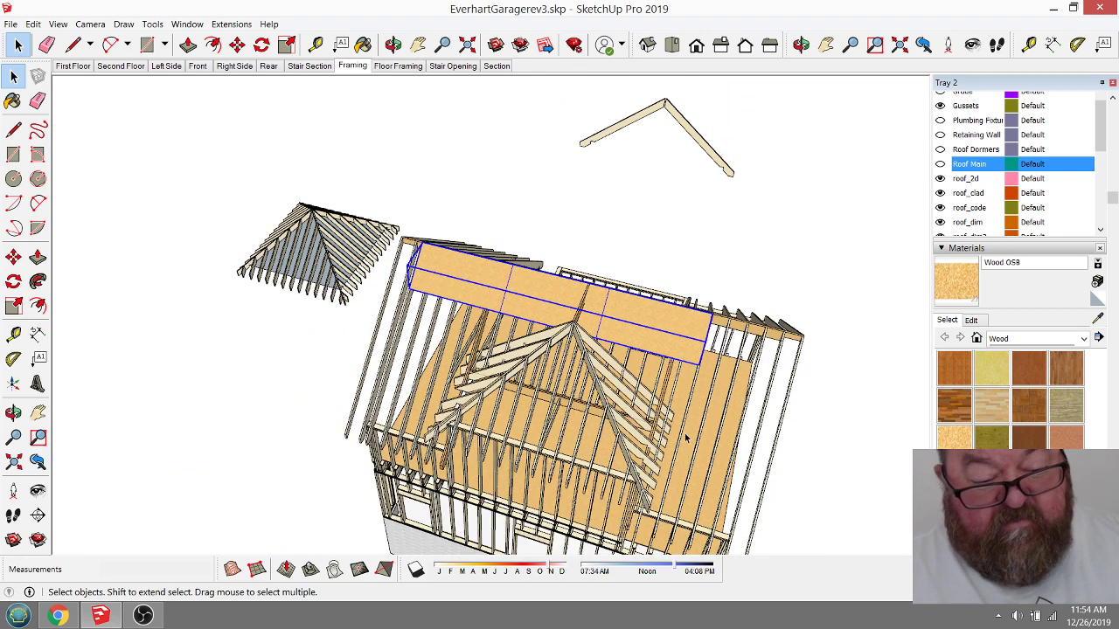
pyautogui.scroll(8, 710, 370)
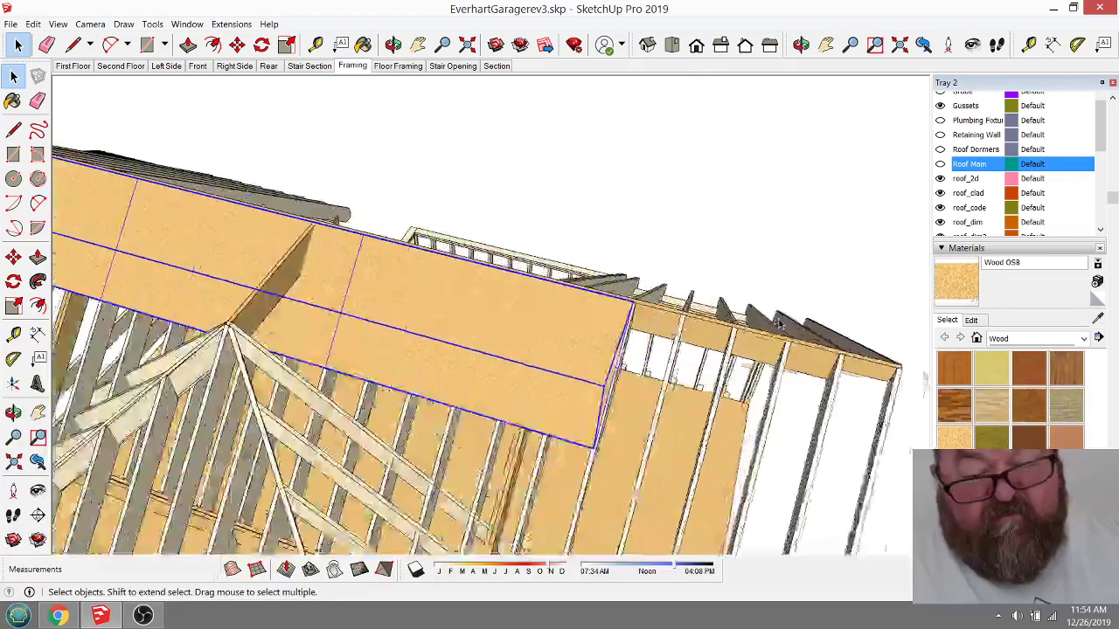
pyautogui.click(237, 44)
pyautogui.moveTo(422, 278); pyautogui.dragTo(675, 344)
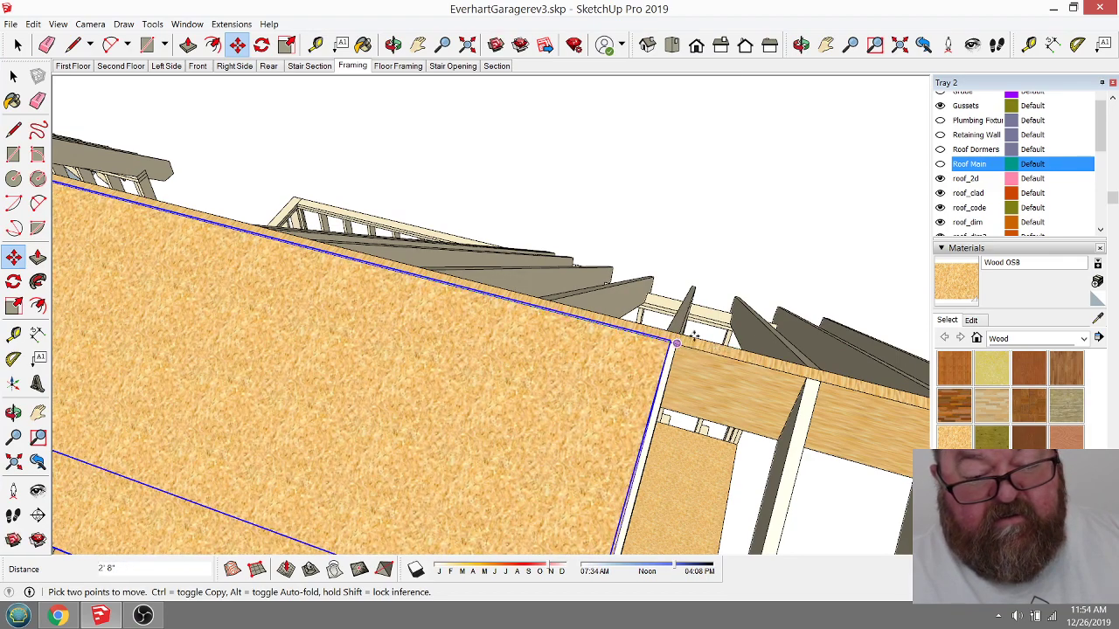
pyautogui.scroll(-10, 675, 344)
pyautogui.click(394, 45)
pyautogui.moveTo(612, 297); pyautogui.dragTo(374, 289)
pyautogui.scroll(5, 411, 302)
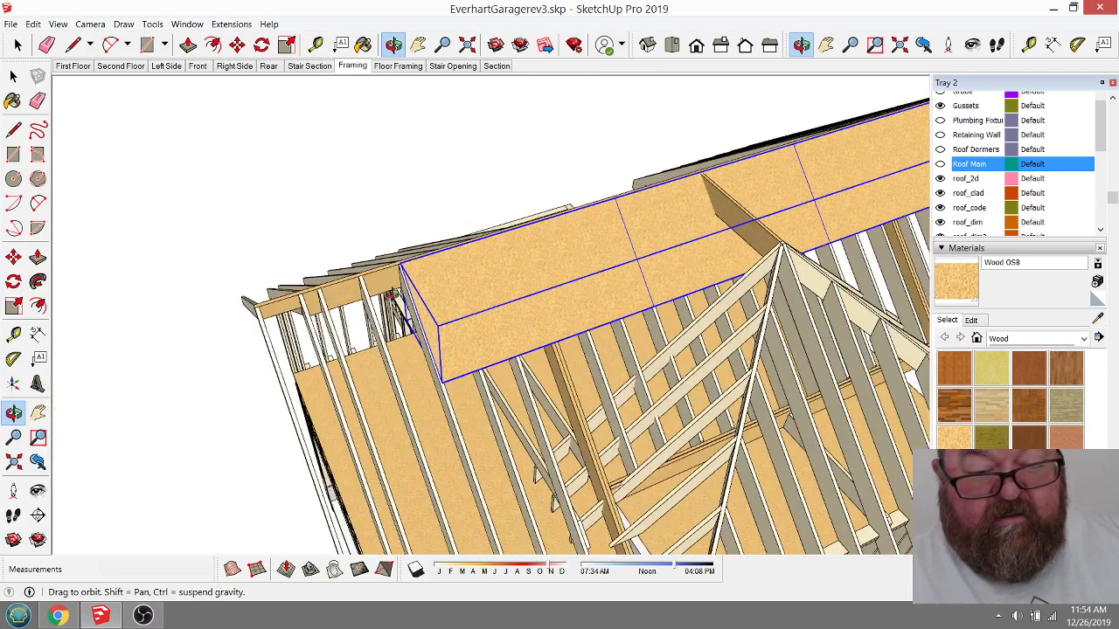
pyautogui.press('space')
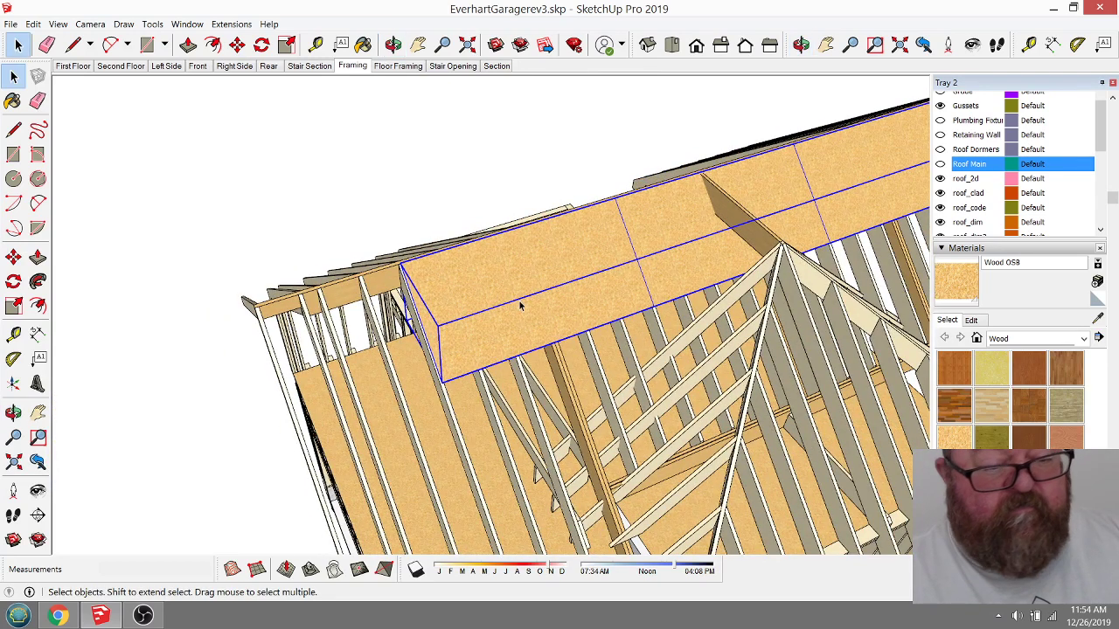
# Step: Inside the sheathing group, copy the three OSB sheets down the slope as a second row, staggered half a sheet from the ridge row
pyautogui.doubleClick(533, 306)
pyautogui.scroll(-2, 389, 293)
pyautogui.click(480, 277)
pyautogui.keyDown('shift'); pyautogui.click(633, 234); pyautogui.keyUp('shift')
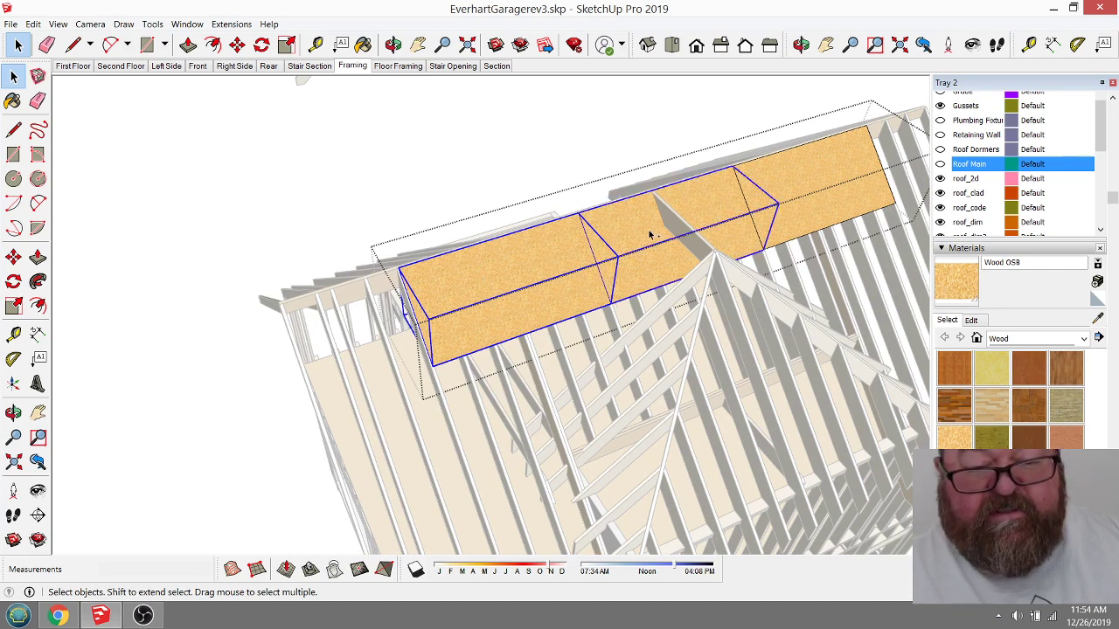
pyautogui.keyDown('shift'); pyautogui.click(799, 191); pyautogui.keyUp('shift')
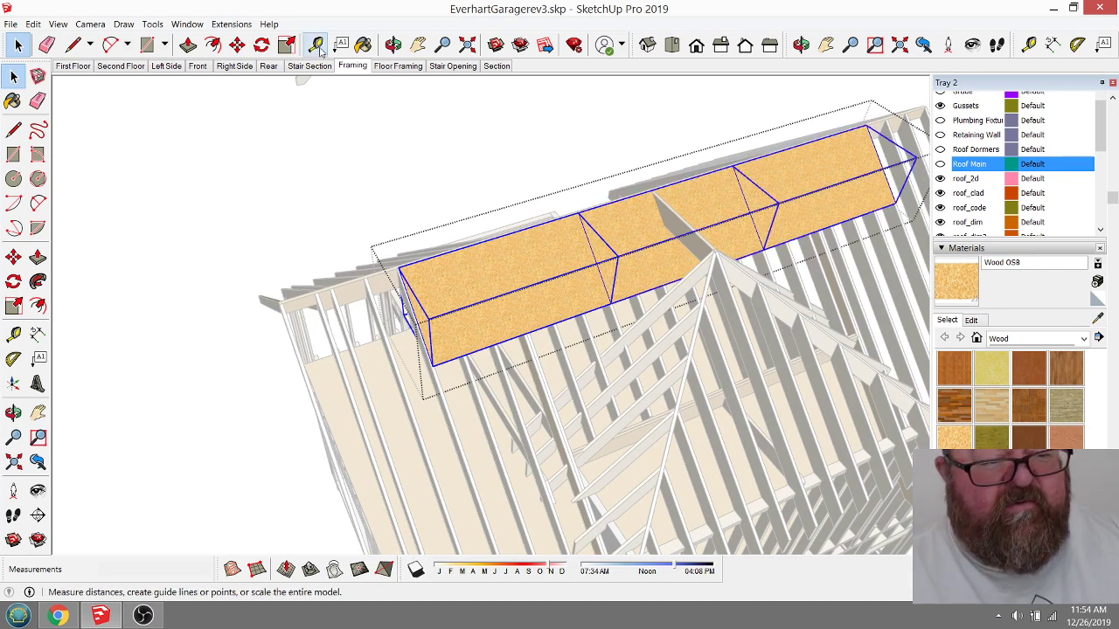
pyautogui.click(237, 45)
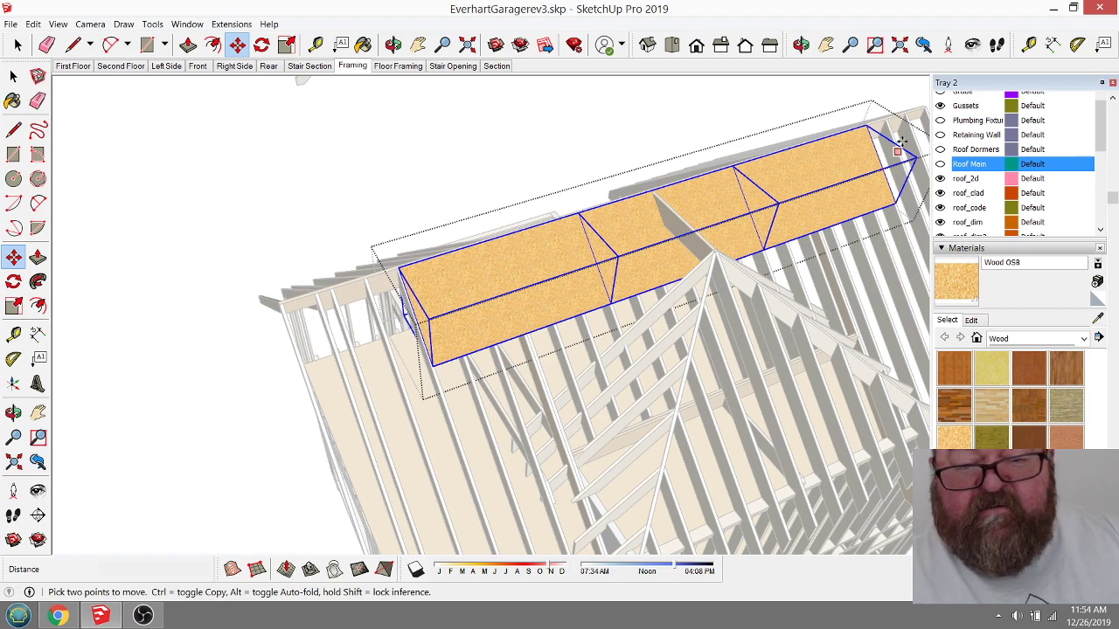
pyautogui.scroll(6, 900, 148)
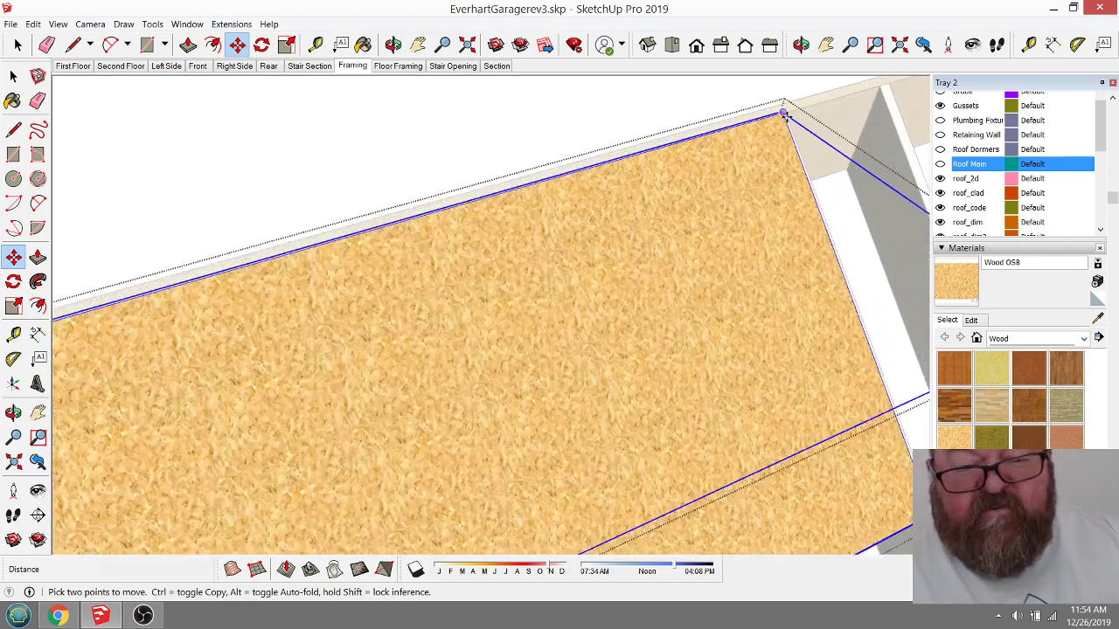
pyautogui.click(394, 44)
pyautogui.moveTo(528, 196); pyautogui.dragTo(791, 226)
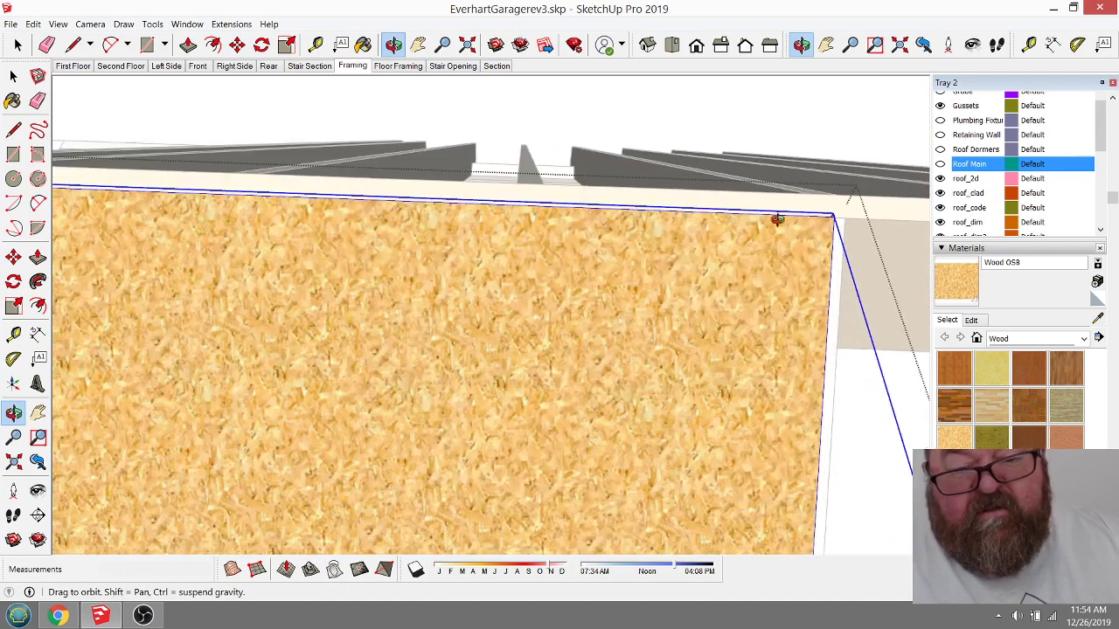
pyautogui.click(237, 45)
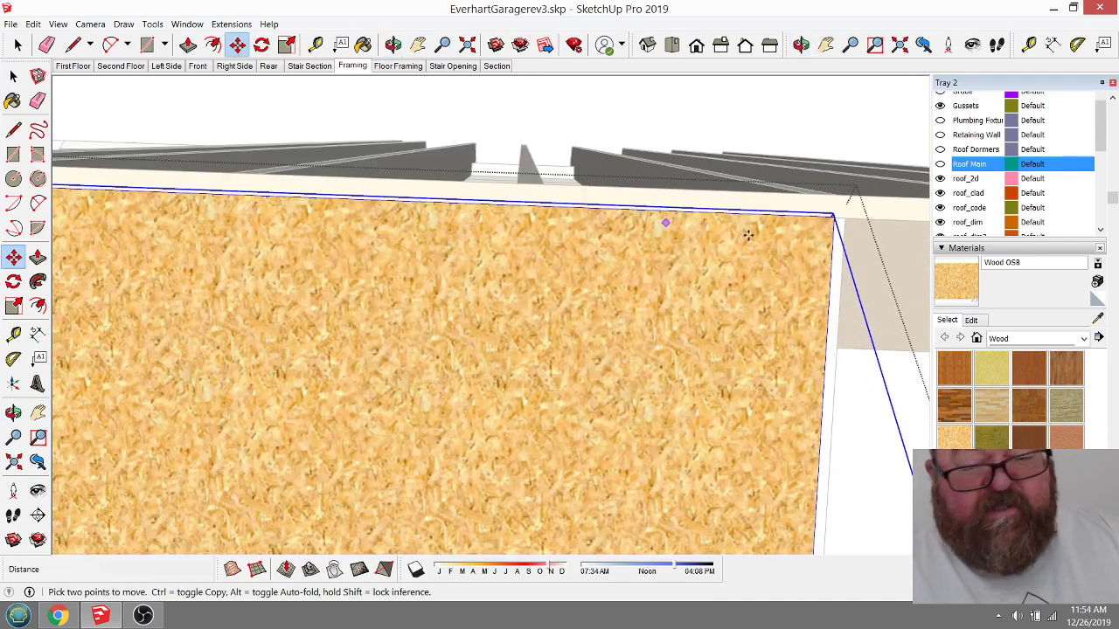
pyautogui.click(831, 217)
pyautogui.press('ctrl')
pyautogui.moveTo(787, 252); pyautogui.dragTo(761, 285, button='middle')
pyautogui.scroll(3, 660, 398)
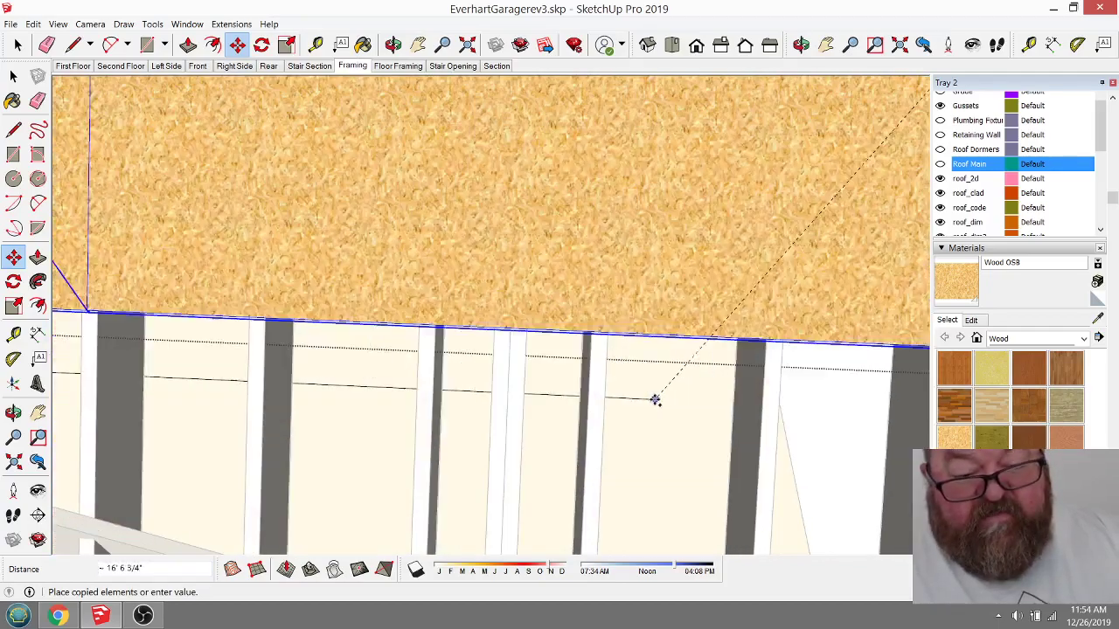
pyautogui.click(601, 333)
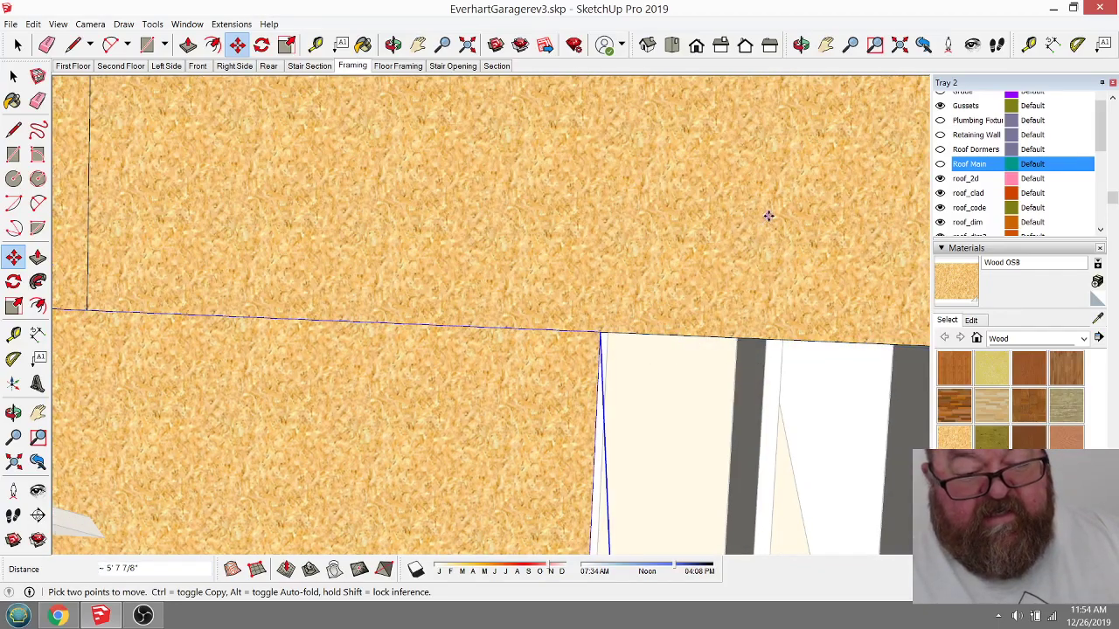
pyautogui.scroll(-6, 765, 217)
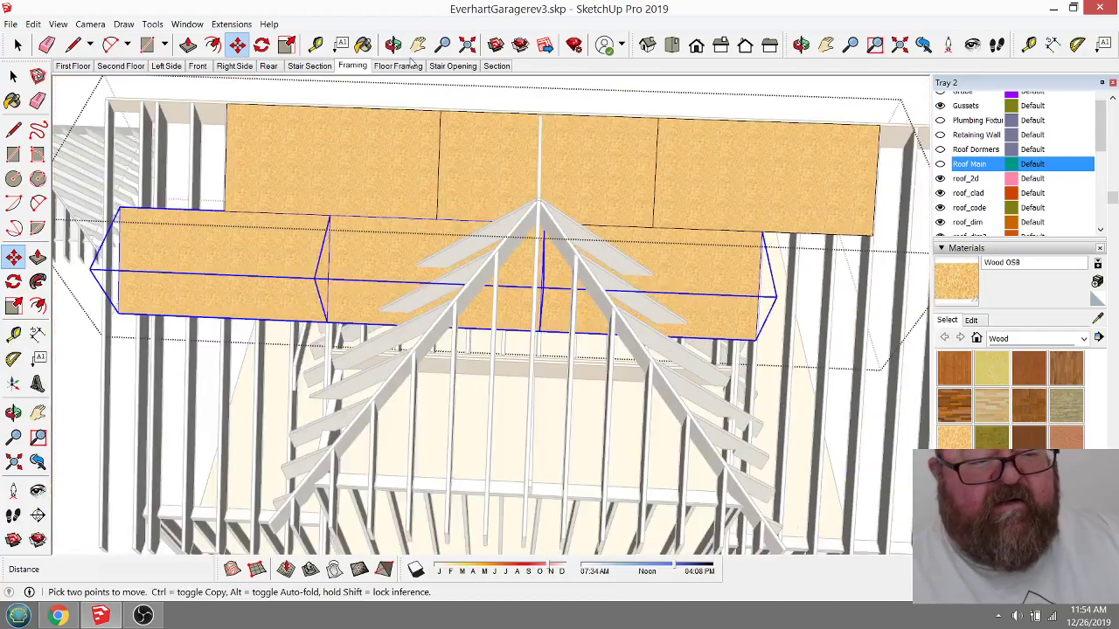
# Step: Copy the second row of OSB sheets down the slope as a third row, starting at the midpoint of the end sheet's lower edge
pyautogui.click(392, 44)
pyautogui.moveTo(532, 262); pyautogui.dragTo(623, 238)
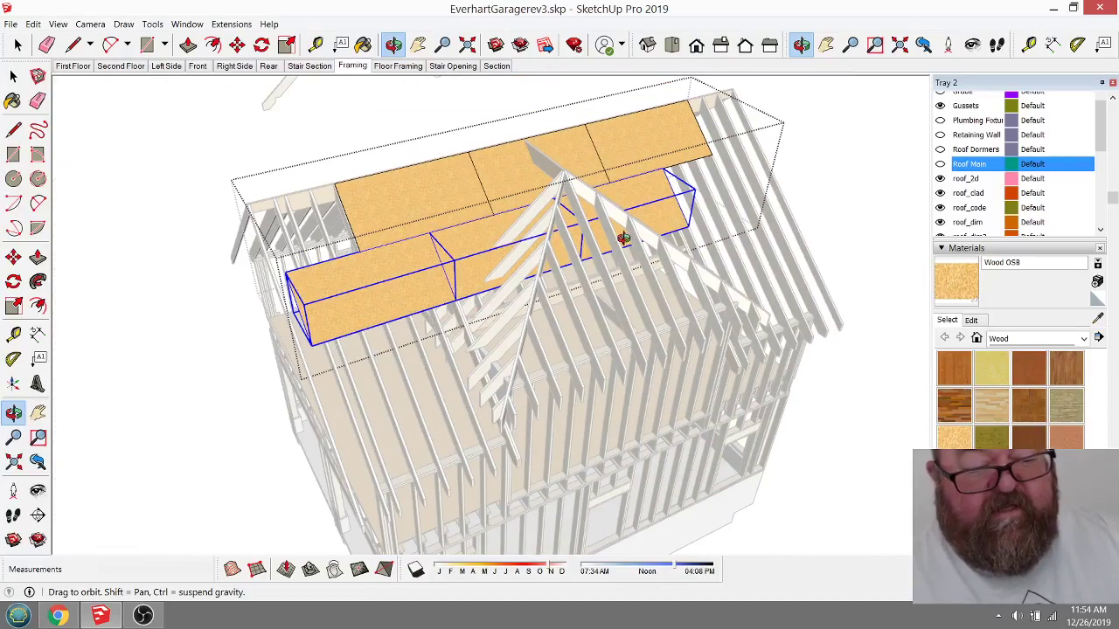
pyautogui.scroll(5, 347, 279)
pyautogui.moveTo(314, 319); pyautogui.dragTo(298, 370)
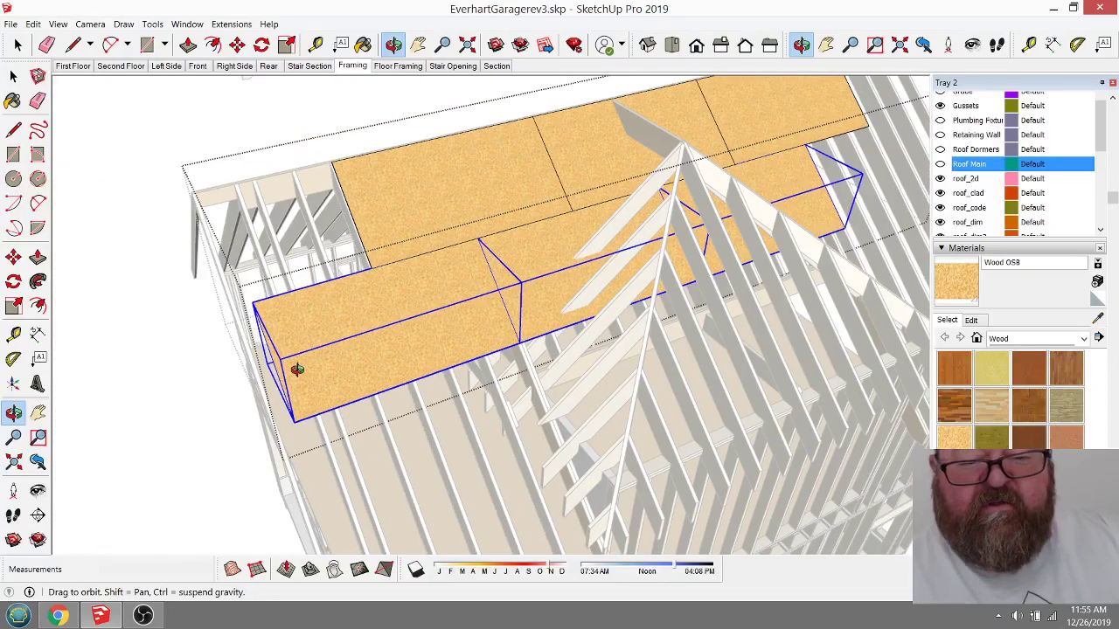
pyautogui.scroll(10, 412, 312)
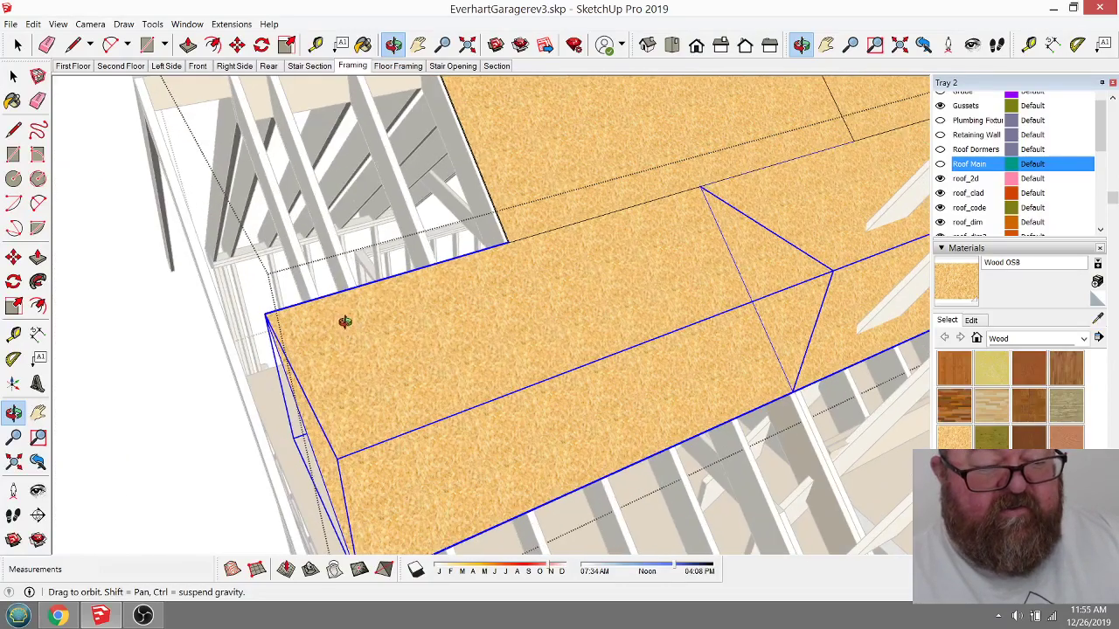
pyautogui.click(237, 45)
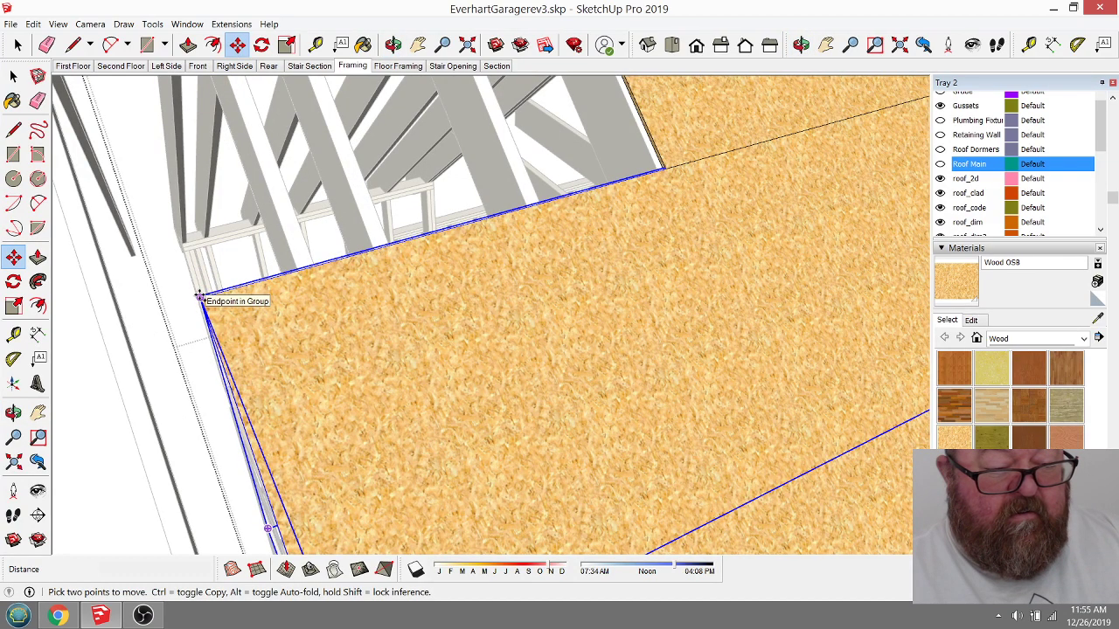
pyautogui.click(201, 297)
pyautogui.press('ctrl')
pyautogui.scroll(-5, 274, 317)
pyautogui.scroll(5, 540, 446)
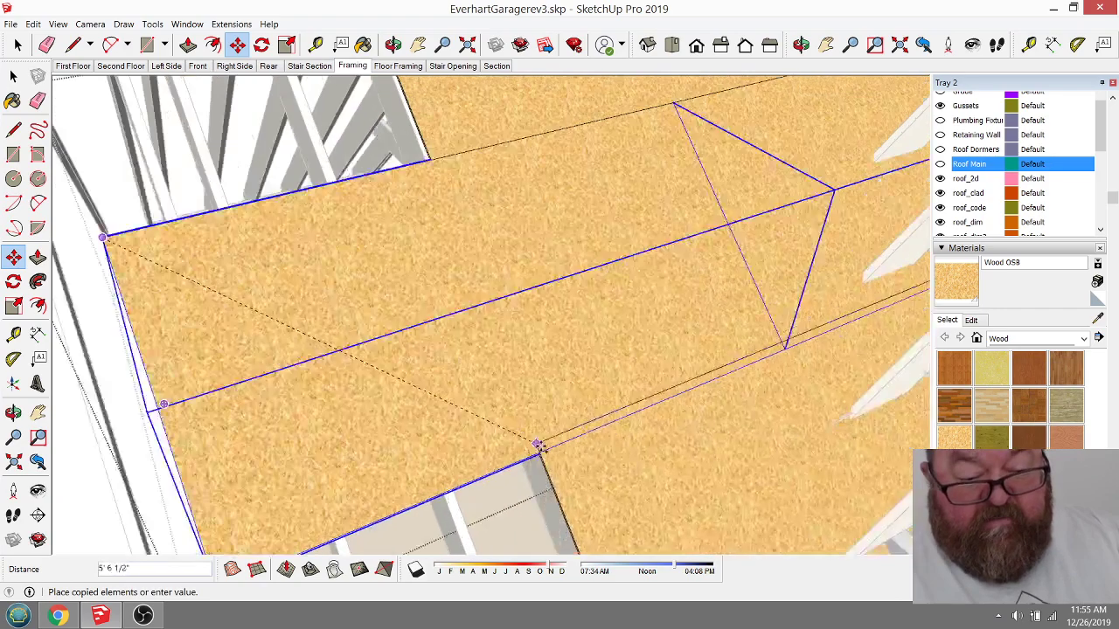
pyautogui.scroll(3, 539, 446)
pyautogui.click(550, 445)
pyautogui.scroll(-6, 274, 346)
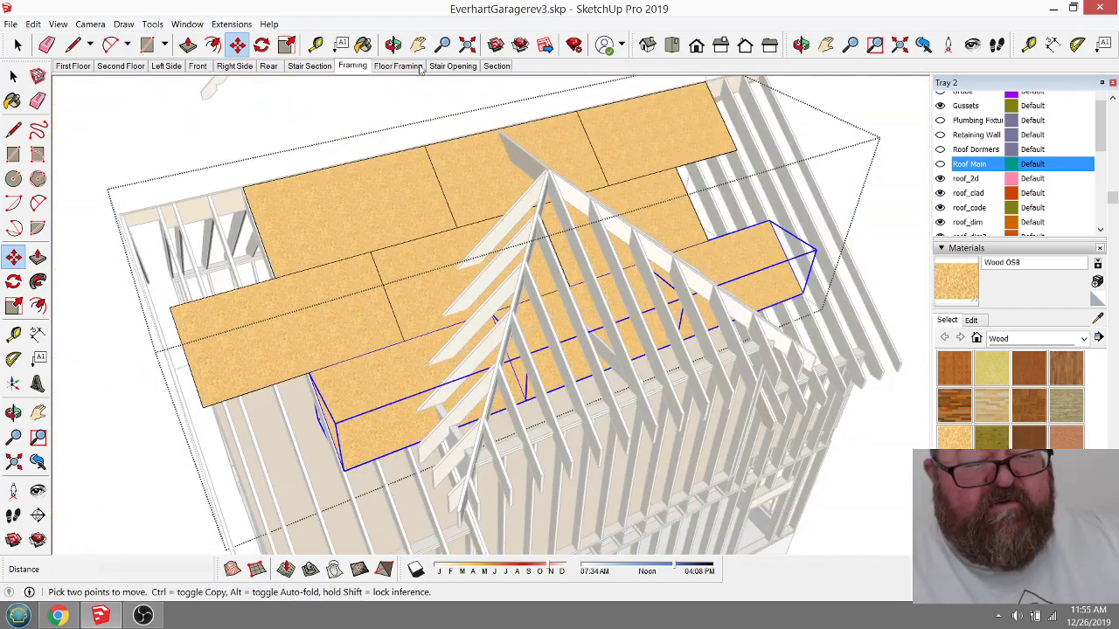
# Step: Finish editing inside the sheathing group and select the whole group
pyautogui.click(393, 44)
pyautogui.moveTo(525, 253); pyautogui.dragTo(140, 262)
pyautogui.scroll(6, 307, 173)
pyautogui.scroll(-3, 307, 173)
pyautogui.moveTo(295, 160); pyautogui.dragTo(789, 415)
pyautogui.moveTo(386, 339); pyautogui.dragTo(429, 218)
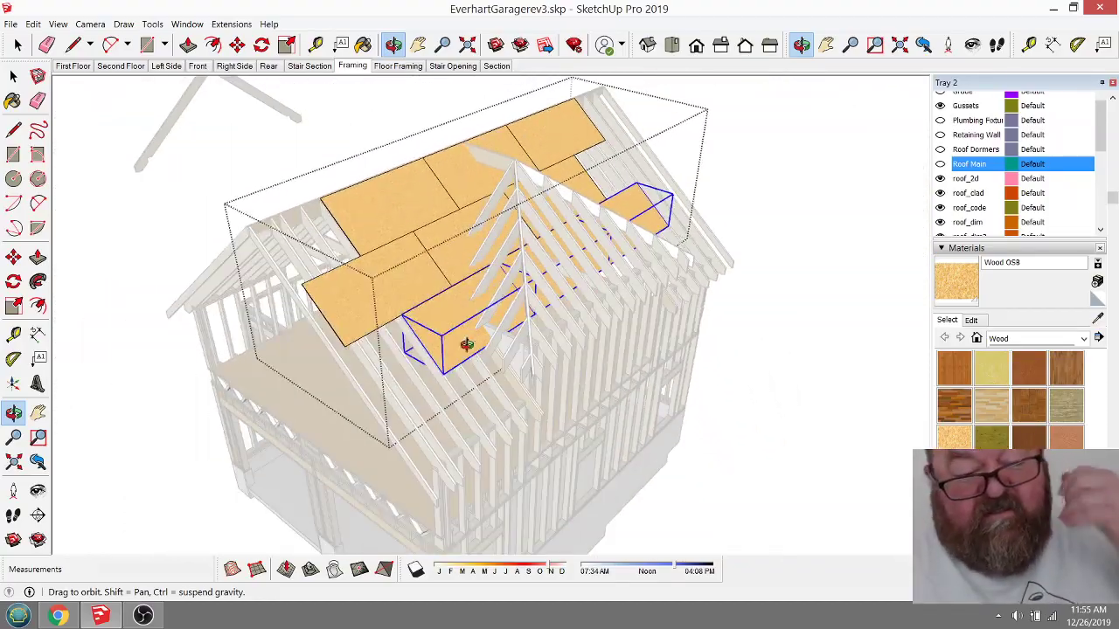
pyautogui.click(19, 44)
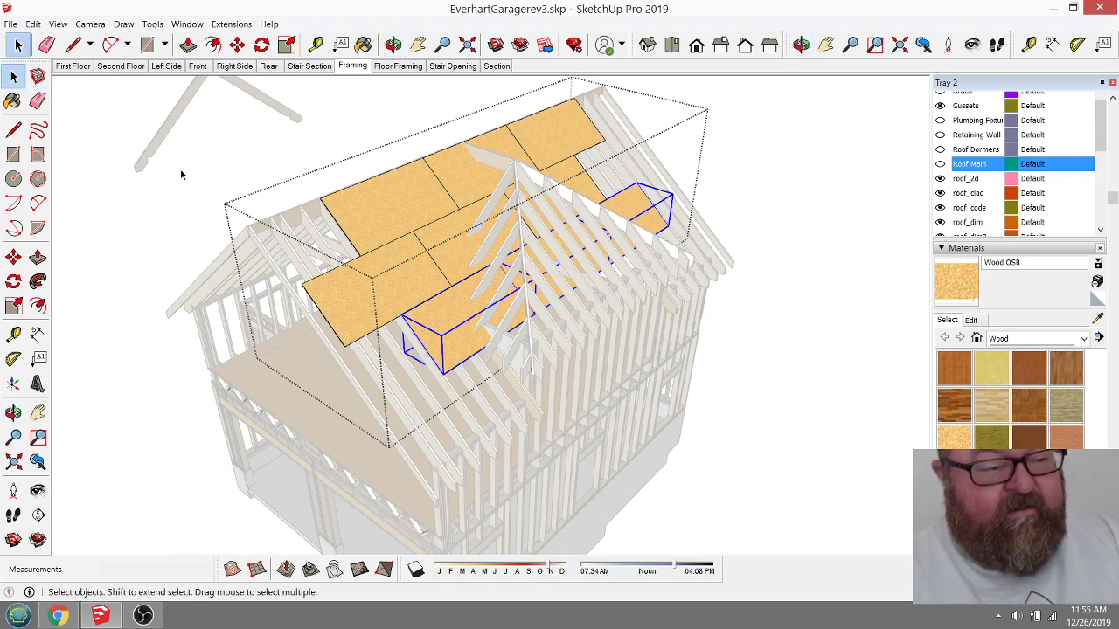
pyautogui.click(187, 172)
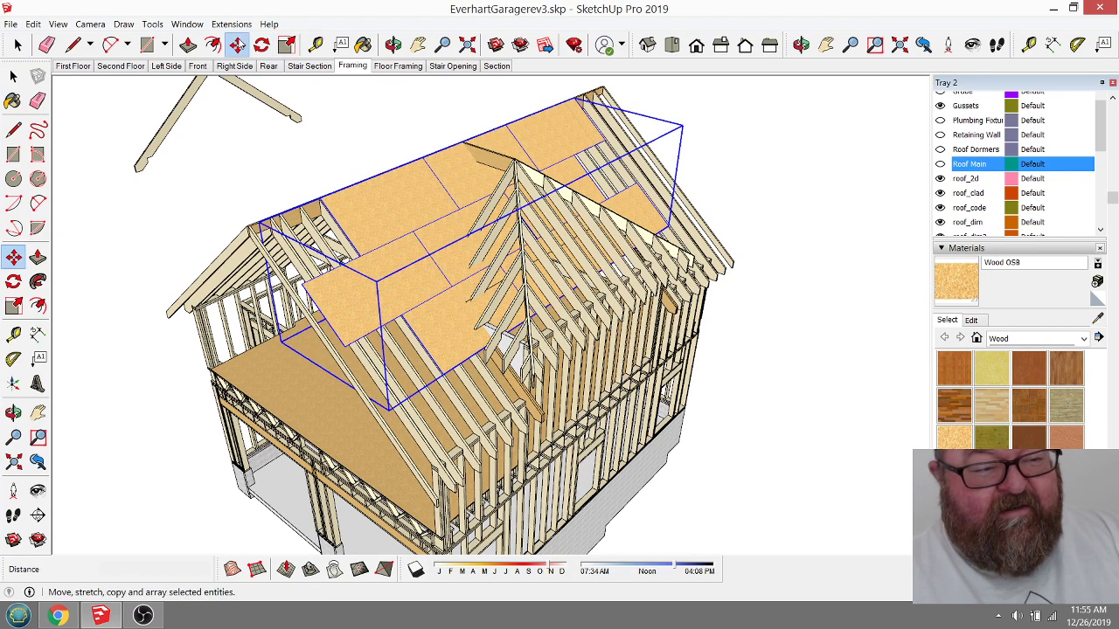
# Step: Move the whole sheathing group down the slope by its lower corner onto a rafter near the eave
pyautogui.click(237, 45)
pyautogui.scroll(5, 453, 389)
pyautogui.scroll(-3, 454, 388)
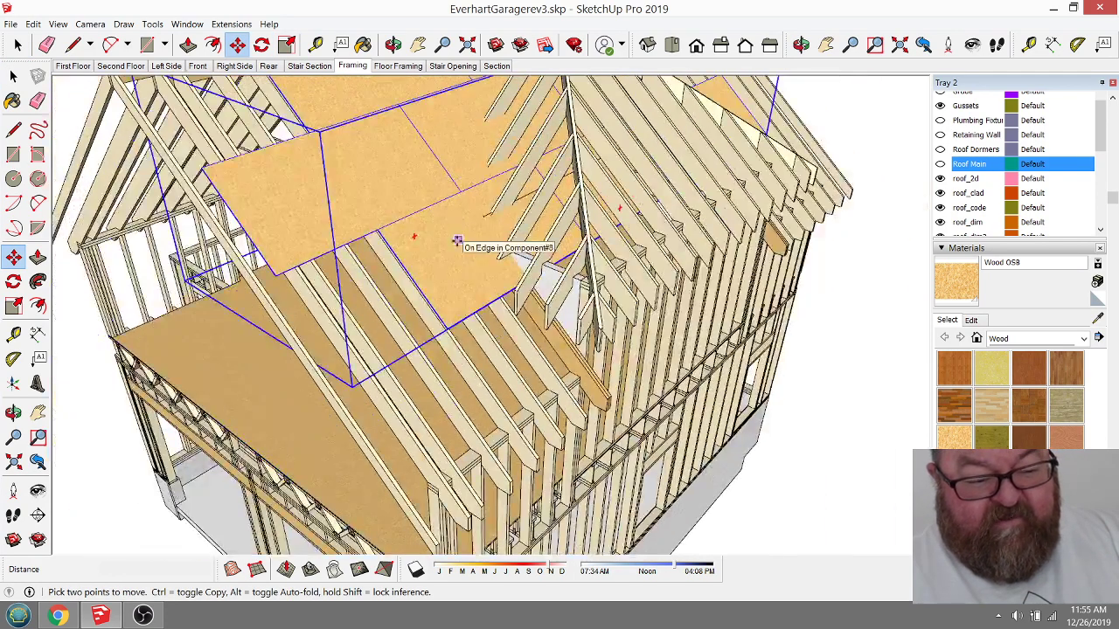
pyautogui.scroll(5, 455, 354)
pyautogui.scroll(5, 453, 330)
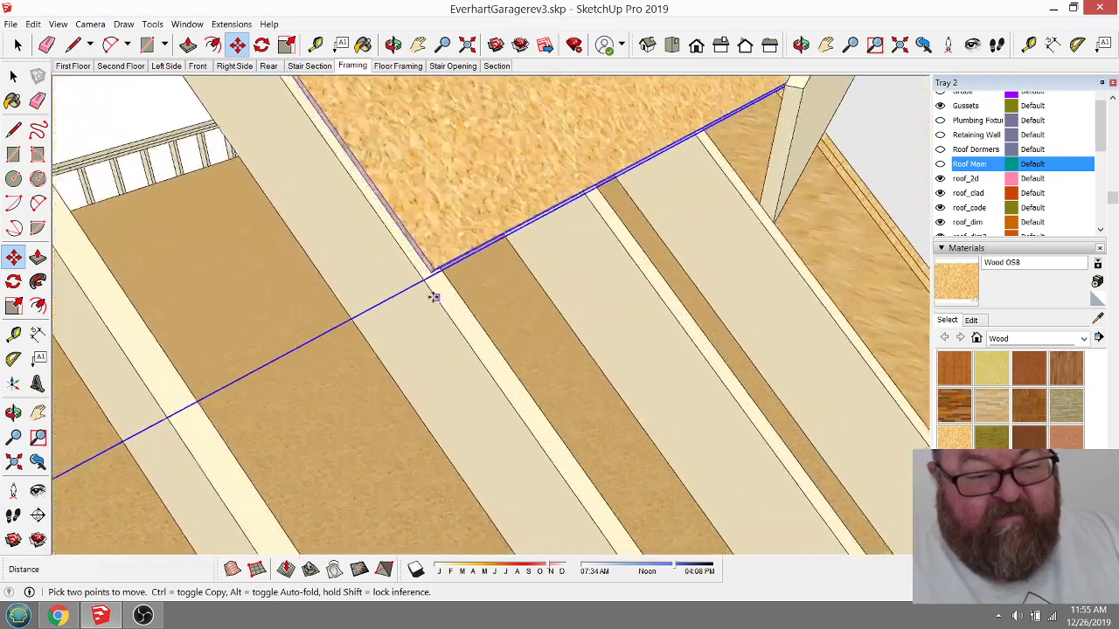
pyautogui.click(432, 264)
pyautogui.scroll(-8, 433, 266)
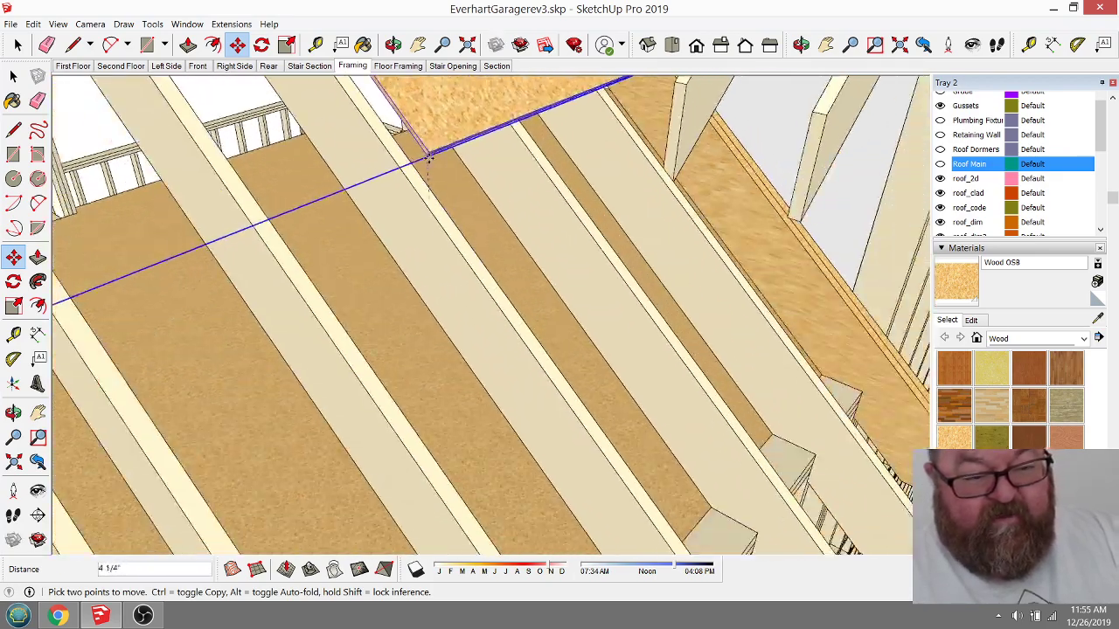
pyautogui.scroll(8, 426, 376)
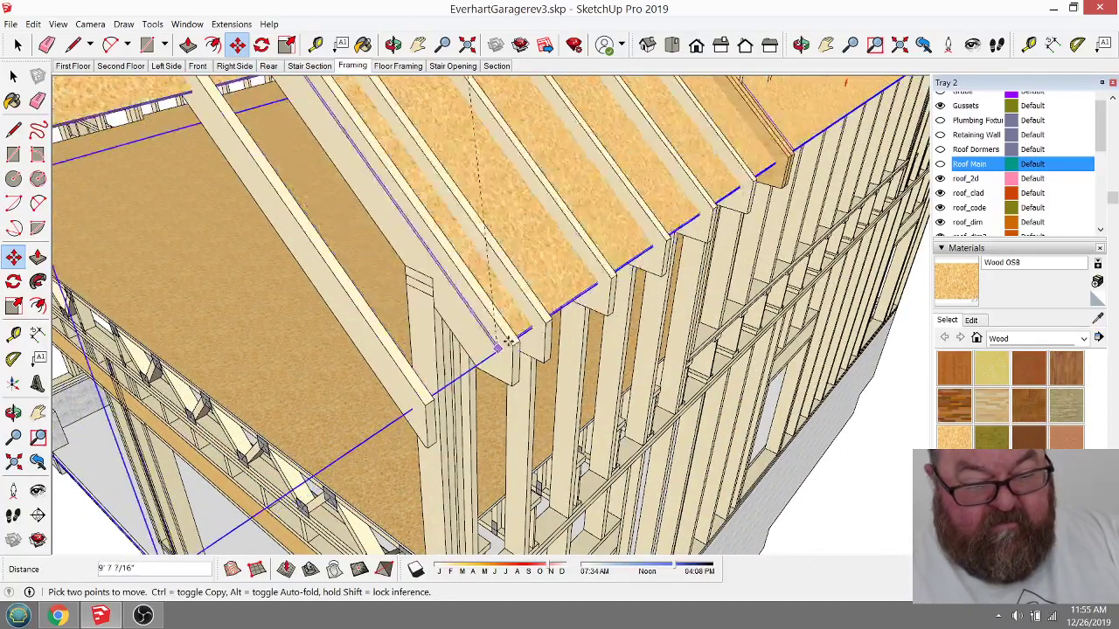
pyautogui.scroll(4, 545, 321)
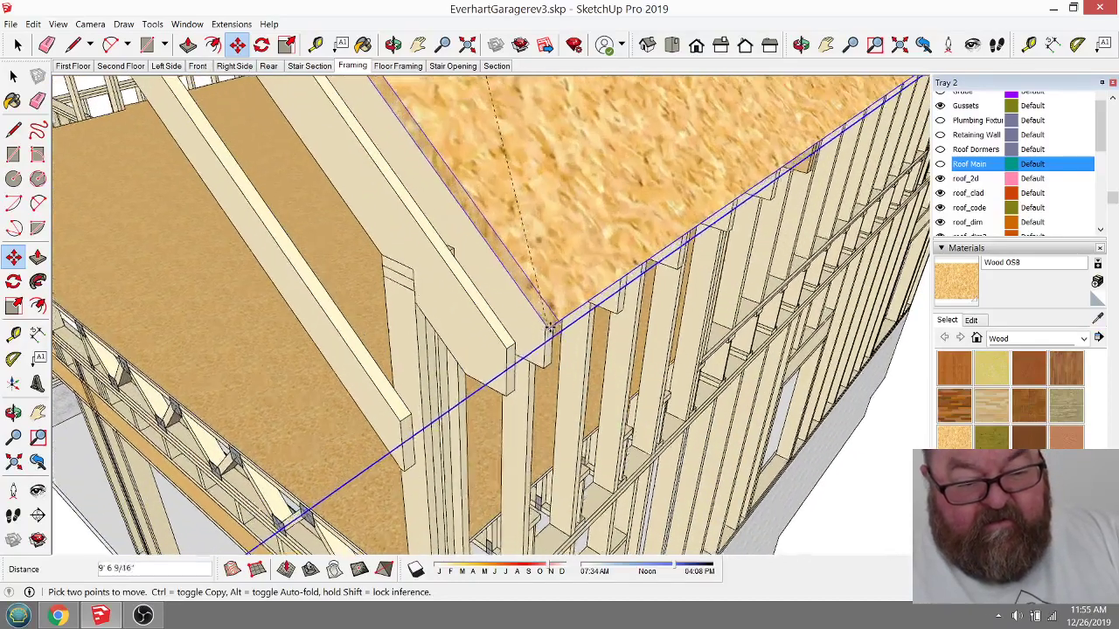
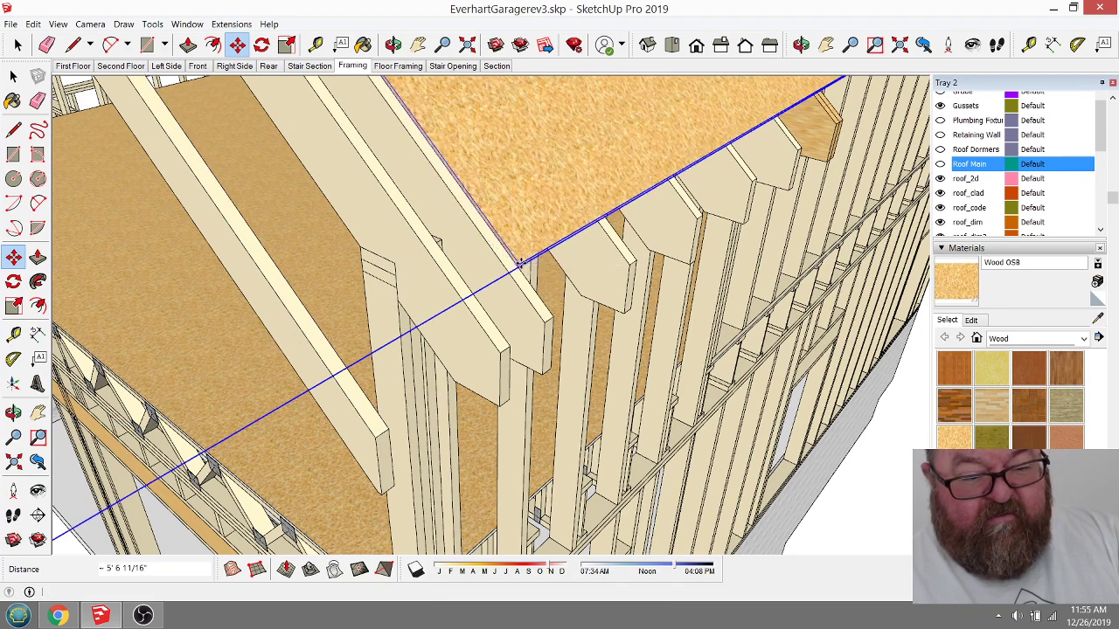
# Step: Shift the sheathing group sideways by 3/4" so its end edge sits at the middle of the rafter
pyautogui.scroll(2, 520, 268)
pyautogui.scroll(2, 520, 268)
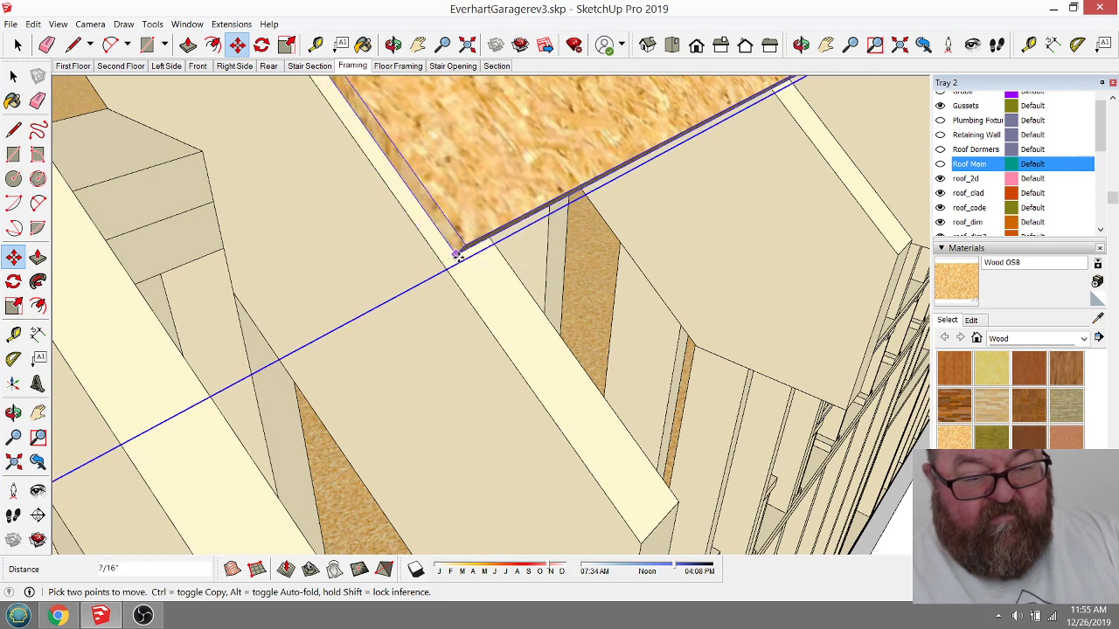
pyautogui.write('3/4')
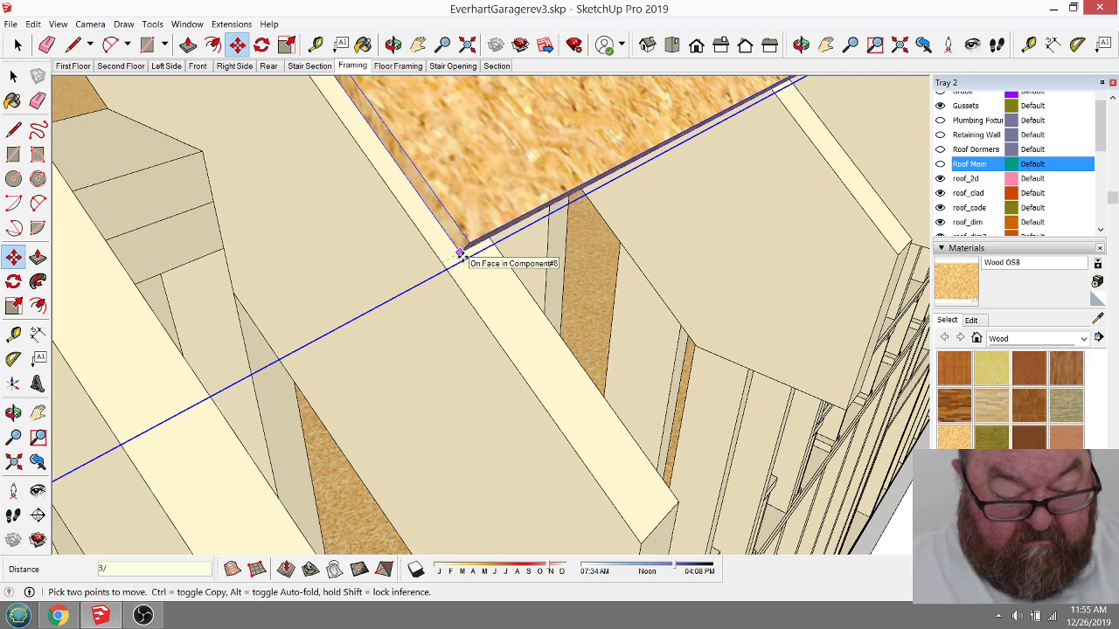
pyautogui.press('Return')
pyautogui.scroll(-1, 444, 227)
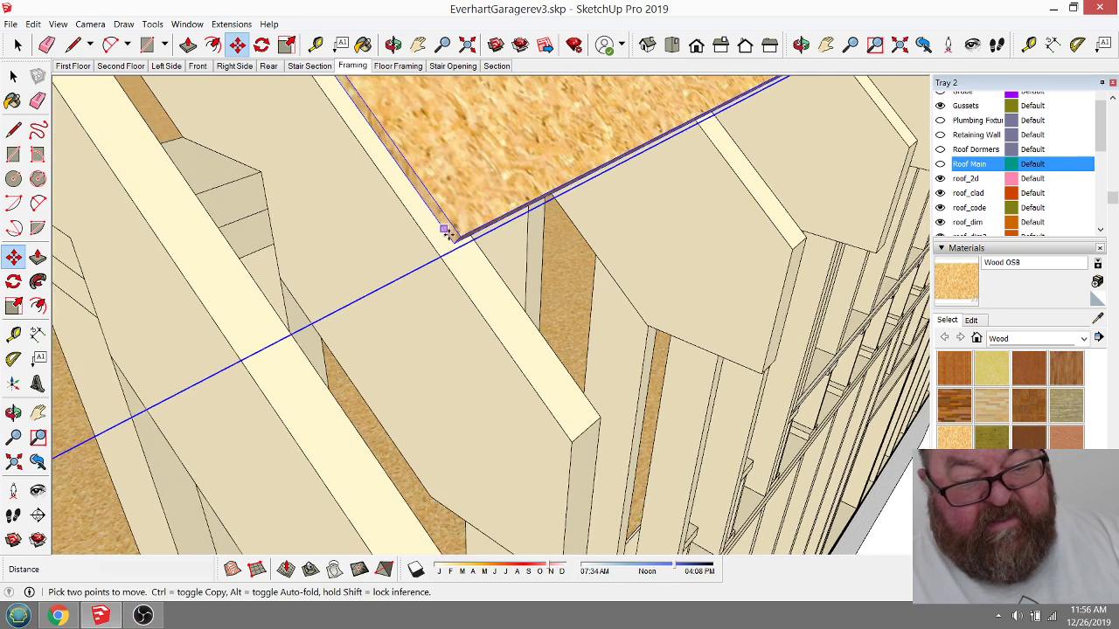
# Step: Move the sheathing group down along the rafters to bring its lower edge to the rafter tails
pyautogui.click(454, 242)
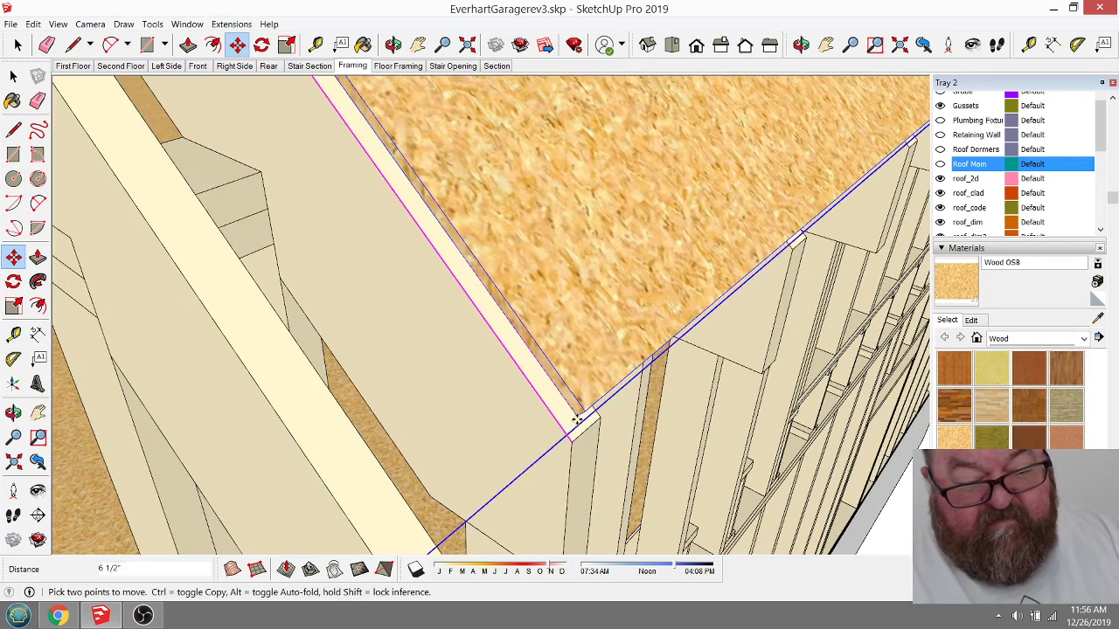
pyautogui.scroll(-2, 513, 409)
pyautogui.scroll(2, 534, 427)
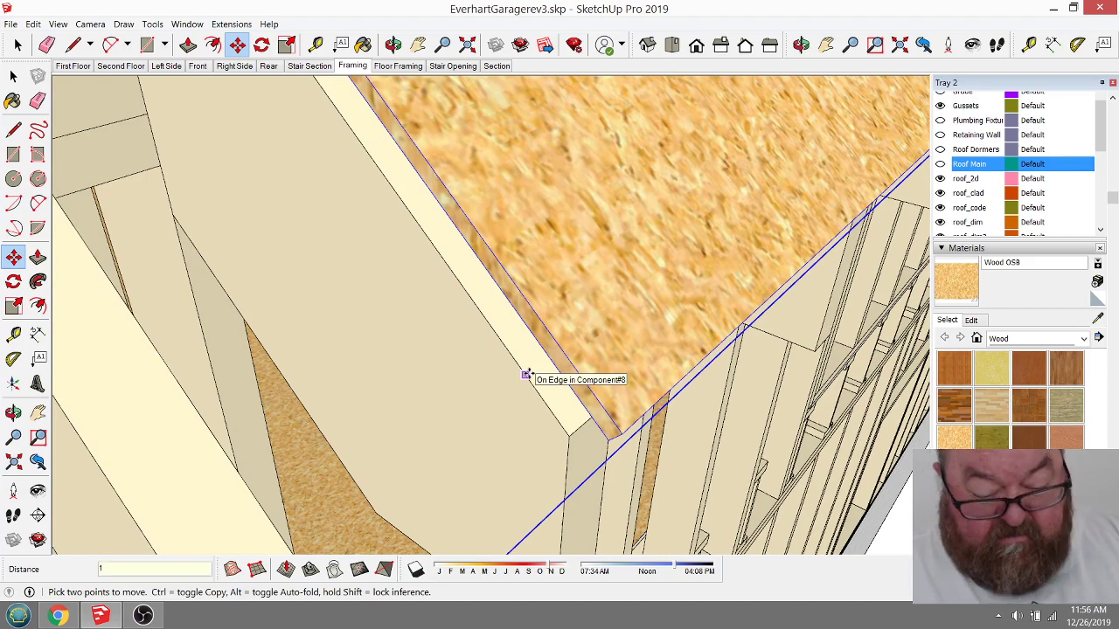
pyautogui.scroll(1, 526, 375)
pyautogui.moveTo(526, 375); pyautogui.dragTo(367, 453, button='middle')
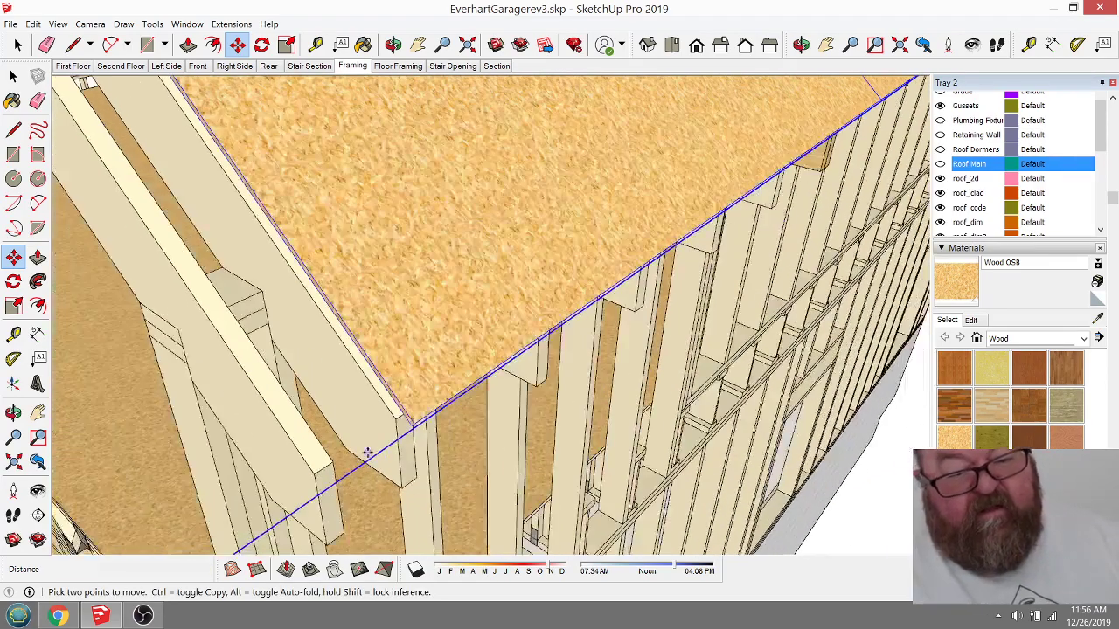
pyautogui.scroll(-4, 367, 453)
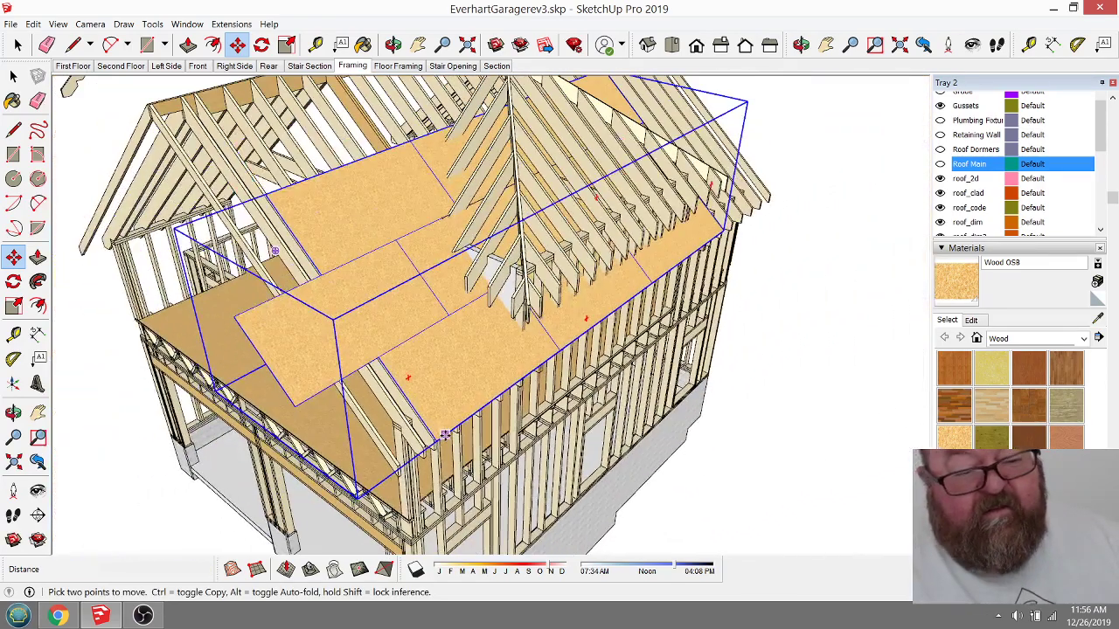
# Step: Open the roof sheathing group for editing
pyautogui.click(393, 44)
pyautogui.moveTo(384, 201); pyautogui.dragTo(371, 248)
pyautogui.click(17, 45)
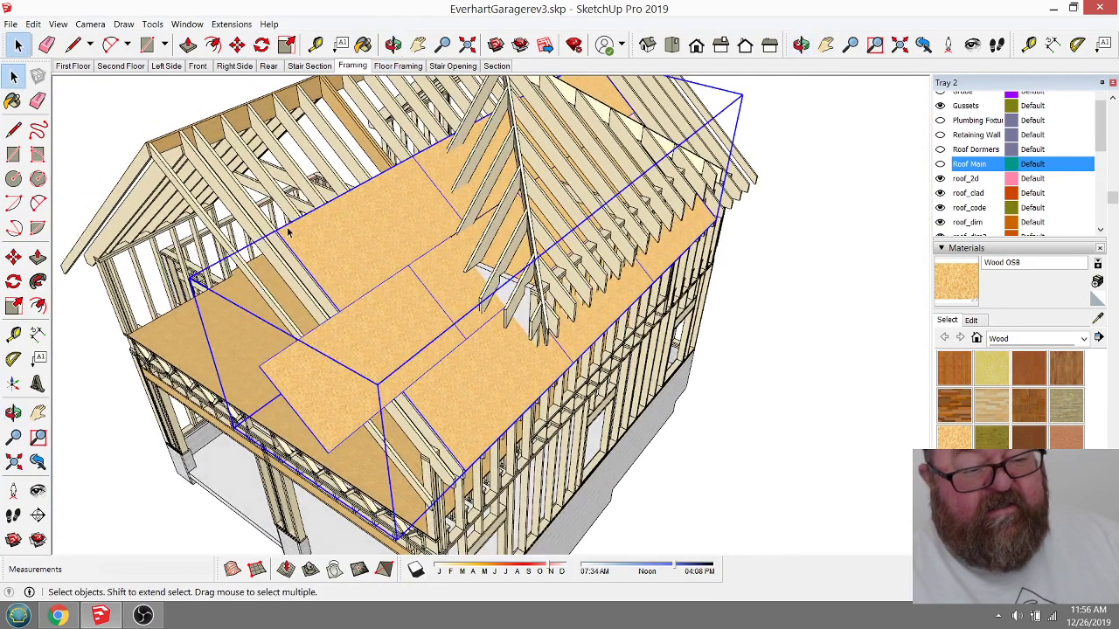
pyautogui.scroll(-1, 317, 357)
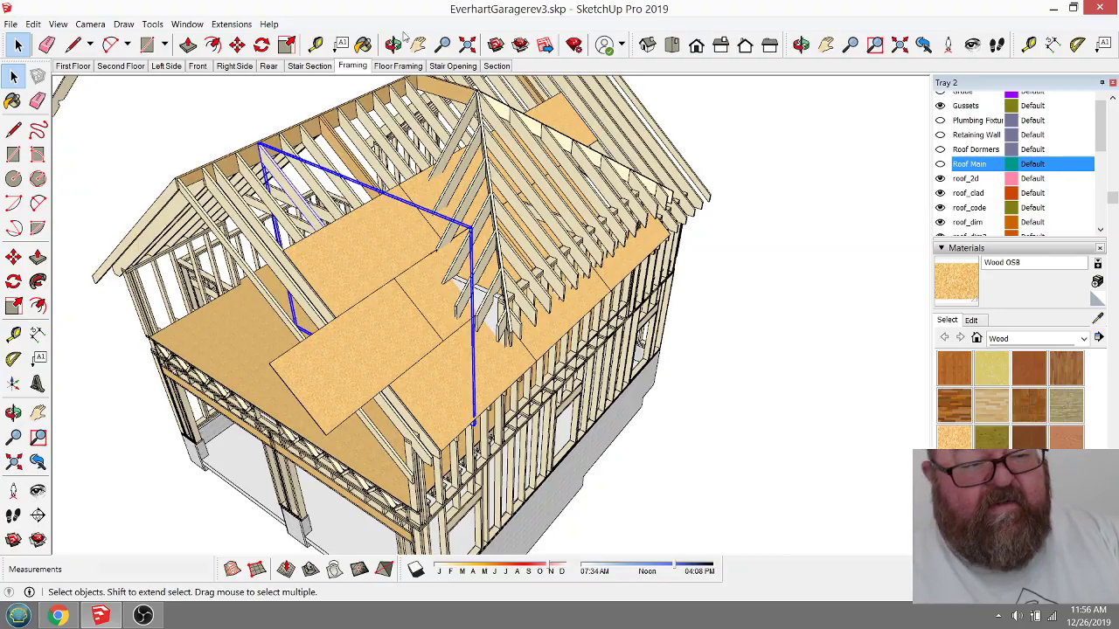
pyautogui.click(394, 44)
pyautogui.moveTo(376, 227); pyautogui.dragTo(355, 256)
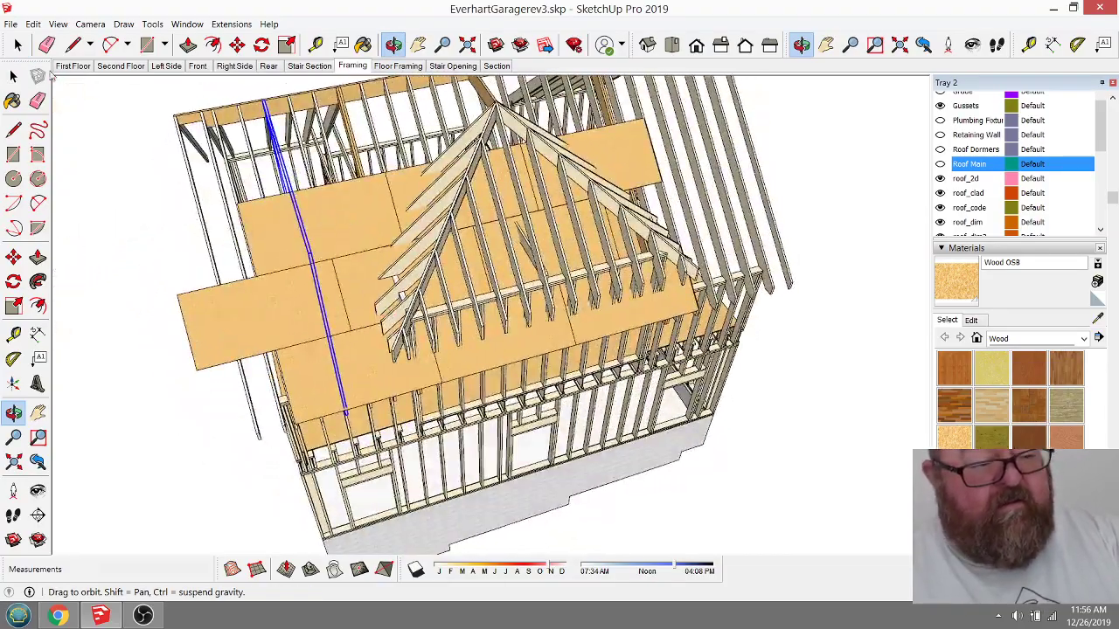
pyautogui.press('space')
pyautogui.click(271, 212)
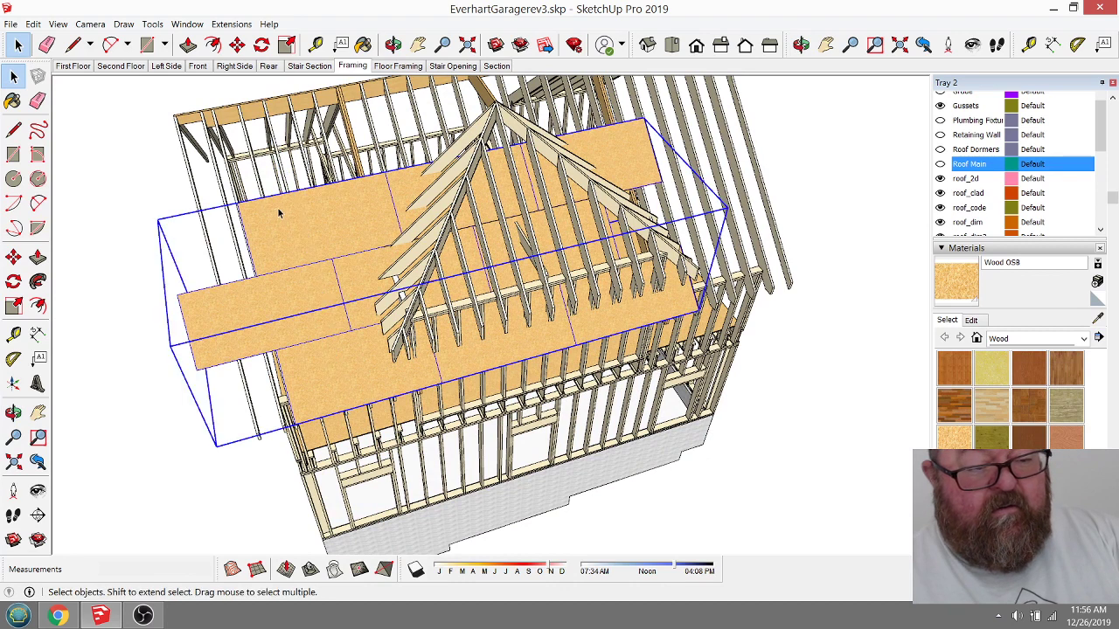
pyautogui.doubleClick(276, 207)
# Step: Copy the three panels of the upper sheathing row up the slope as a staggered new row, about 5' 7 7/8" away diagonally
pyautogui.click(278, 210)
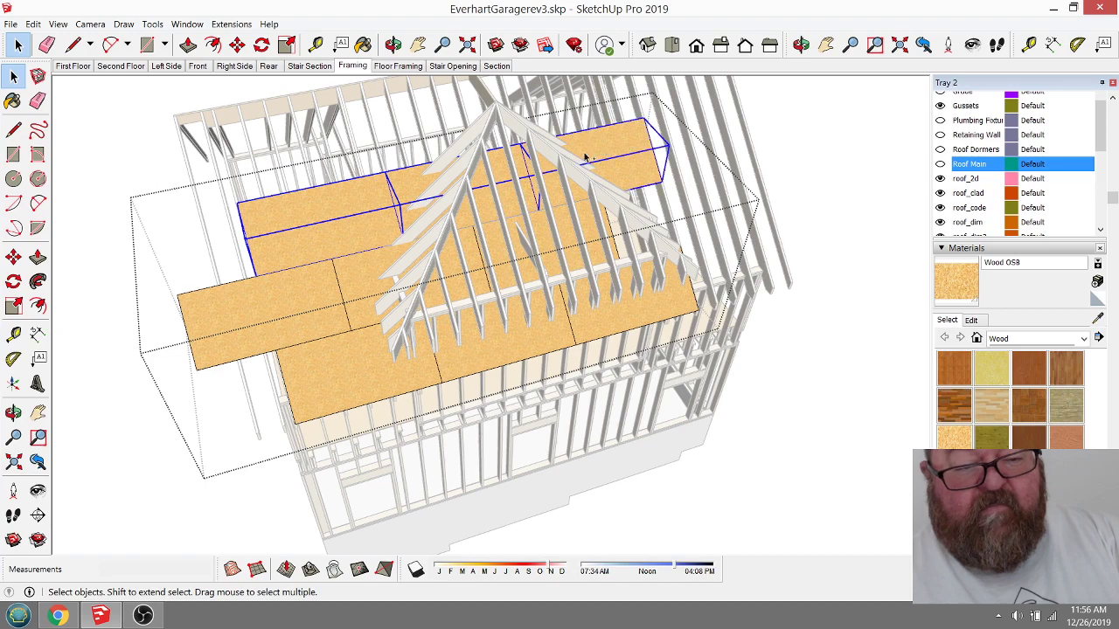
pyautogui.scroll(8, 234, 198)
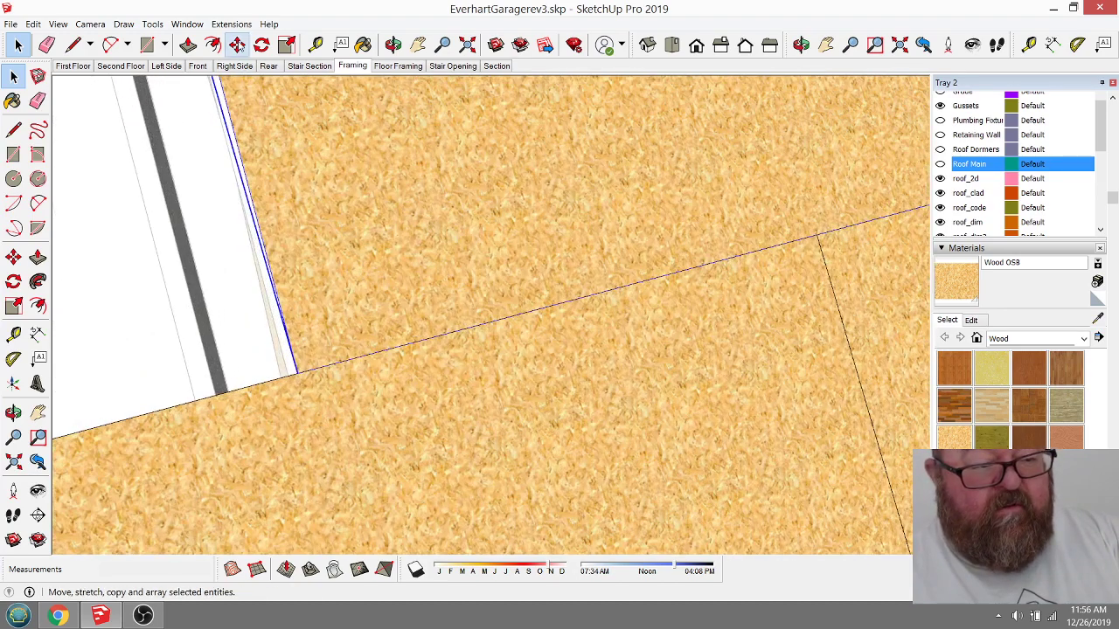
pyautogui.click(237, 44)
pyautogui.scroll(1, 302, 366)
pyautogui.click(291, 379)
pyautogui.press('ctrl')
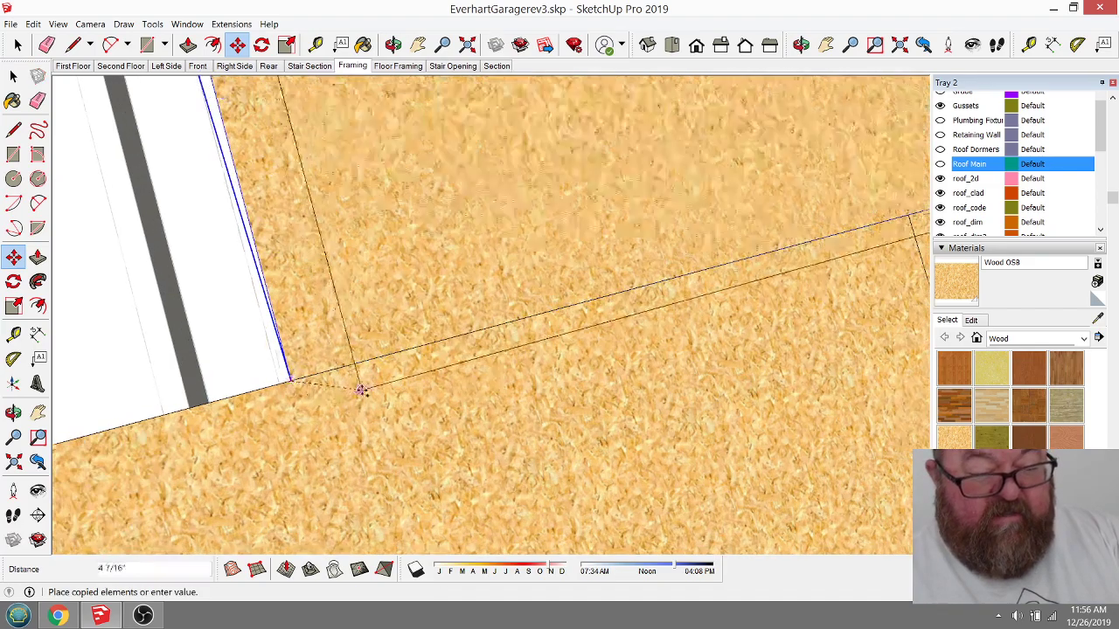
pyautogui.scroll(-5, 364, 455)
pyautogui.scroll(4, 516, 175)
pyautogui.scroll(-2, 476, 166)
pyautogui.click(463, 240)
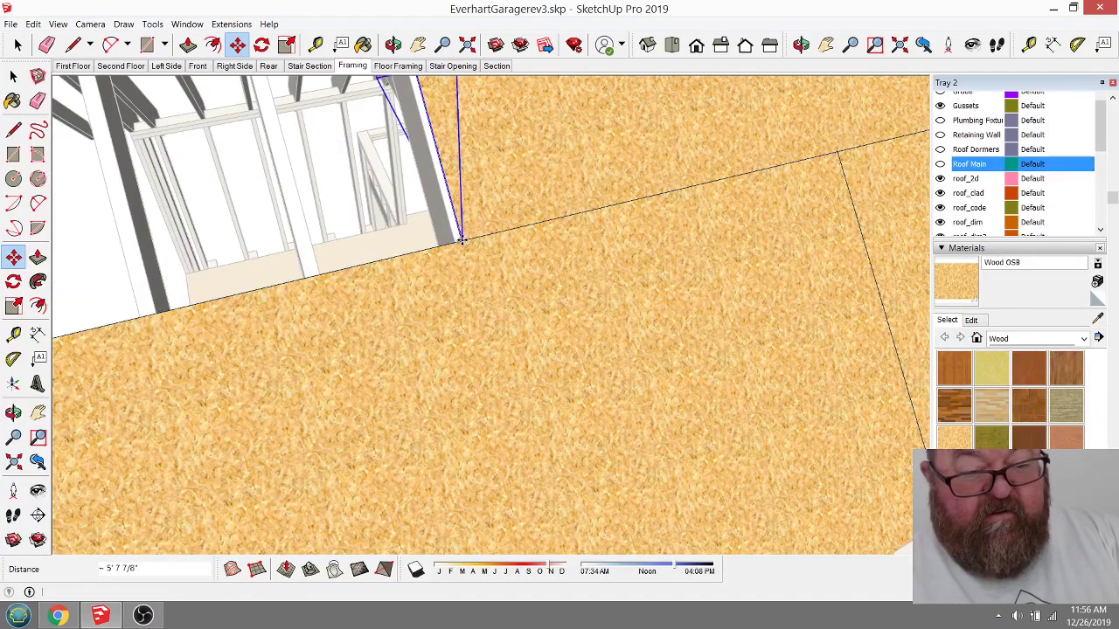
pyautogui.scroll(-5, 283, 305)
pyautogui.scroll(-2, 359, 254)
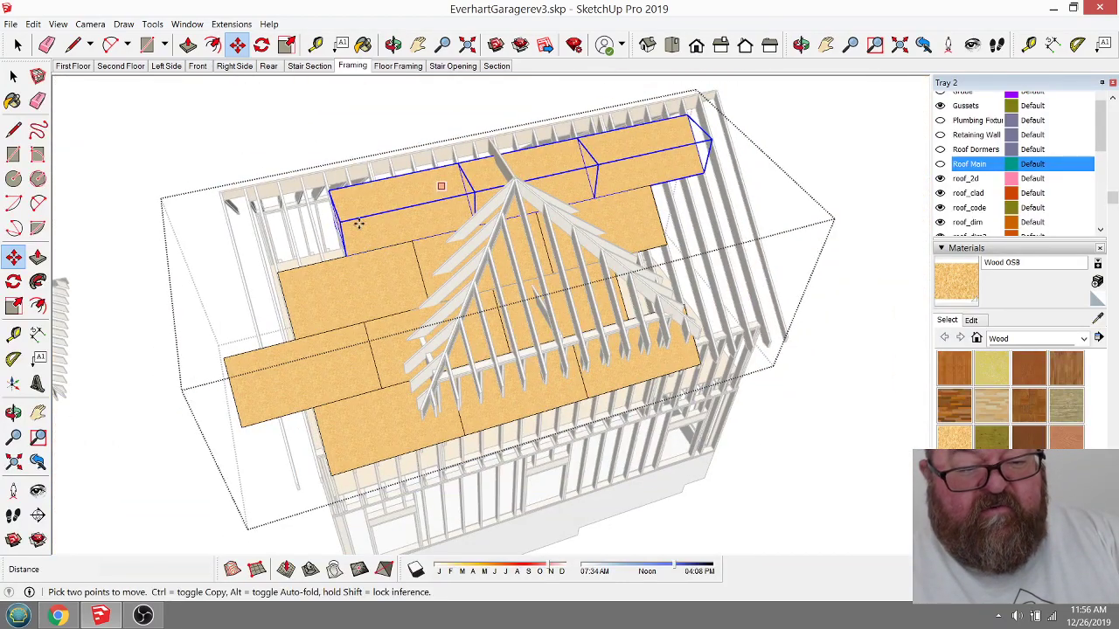
# Step: Create a new layer named Roof Decking
pyautogui.click(393, 45)
pyautogui.moveTo(636, 250); pyautogui.dragTo(601, 259)
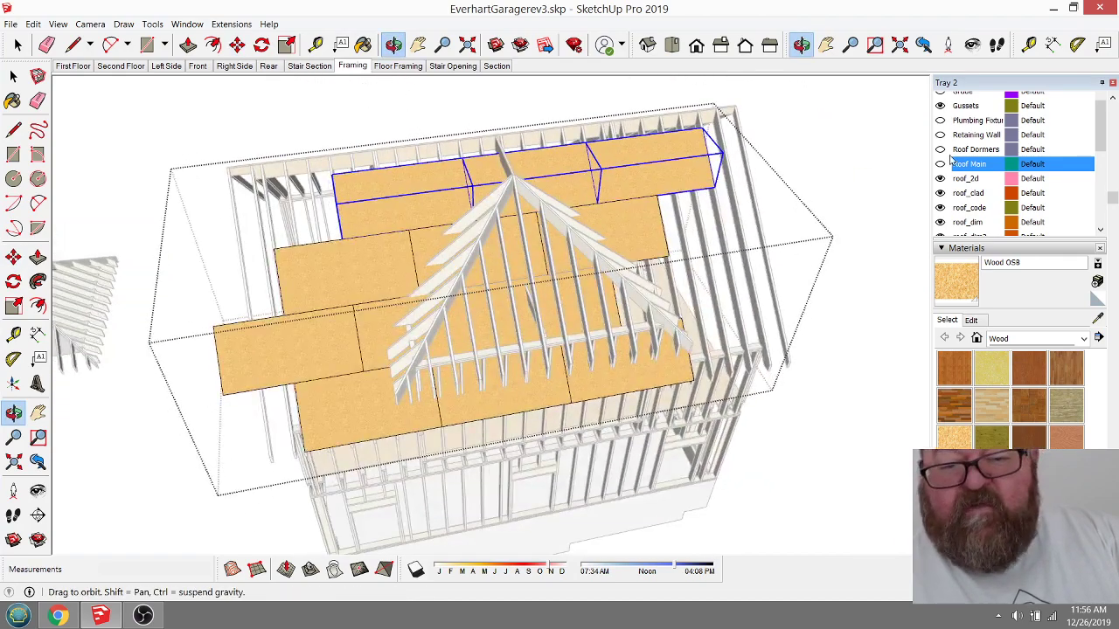
pyautogui.scroll(10, 949, 158)
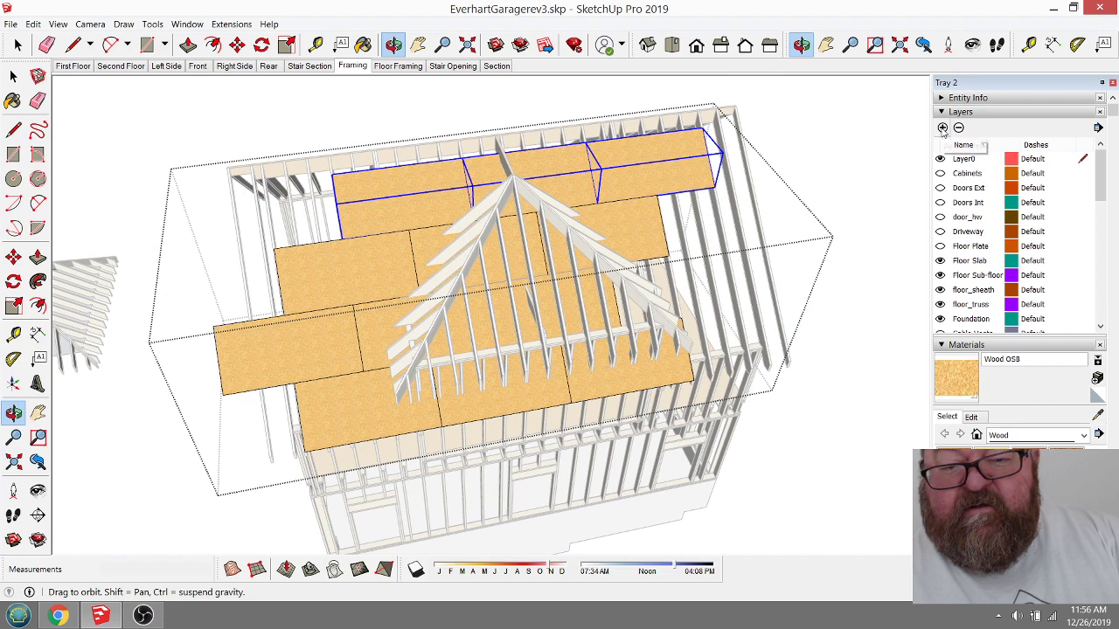
pyautogui.click(942, 128)
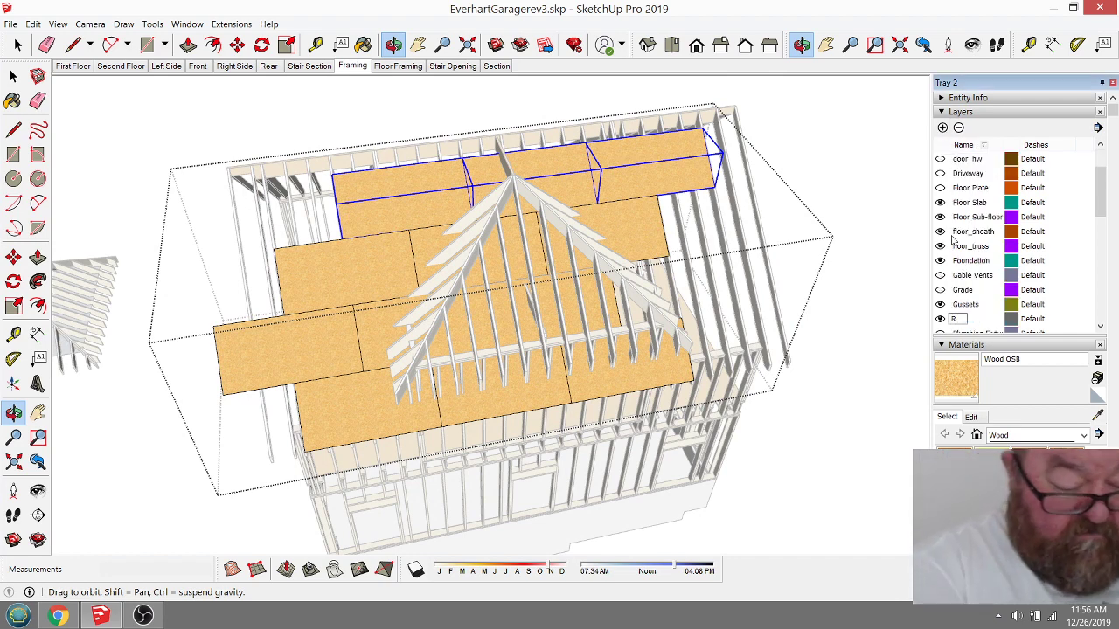
pyautogui.write('R')
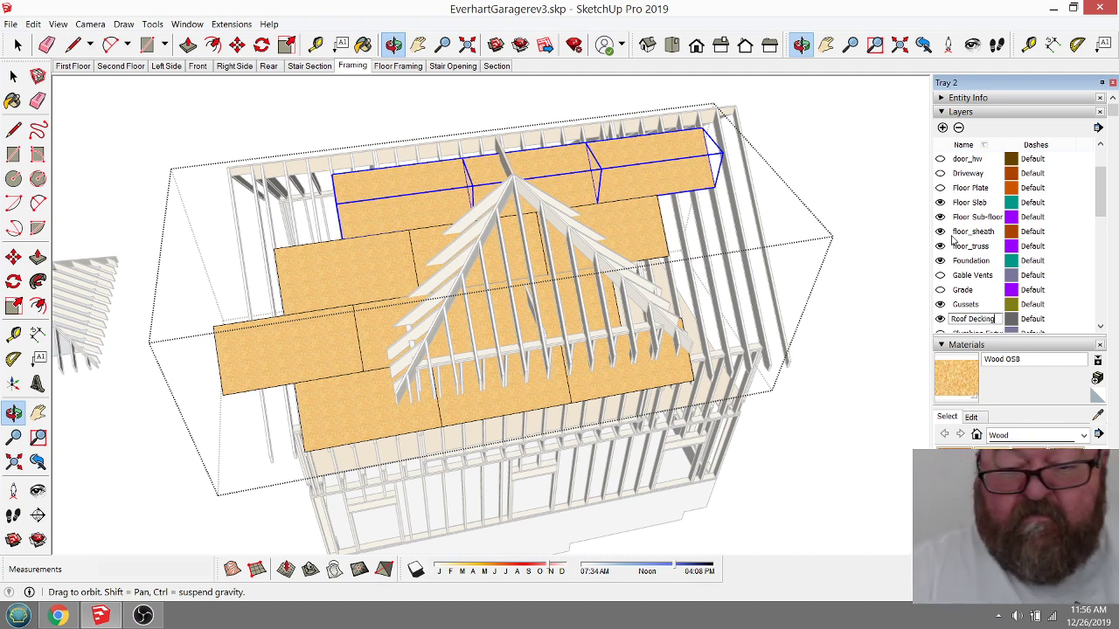
pyautogui.click(13, 76)
pyautogui.click(958, 231)
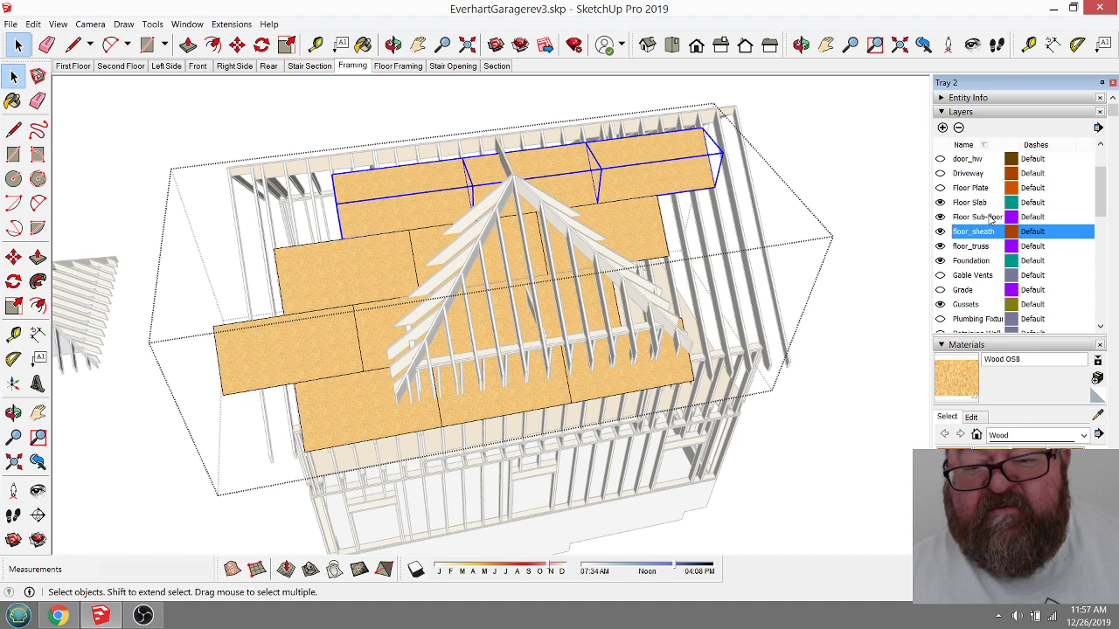
# Step: Assign the three newly copied OSB panels to the Roof Decking layer and finish editing inside the sheathing group
pyautogui.click(941, 112)
pyautogui.click(941, 98)
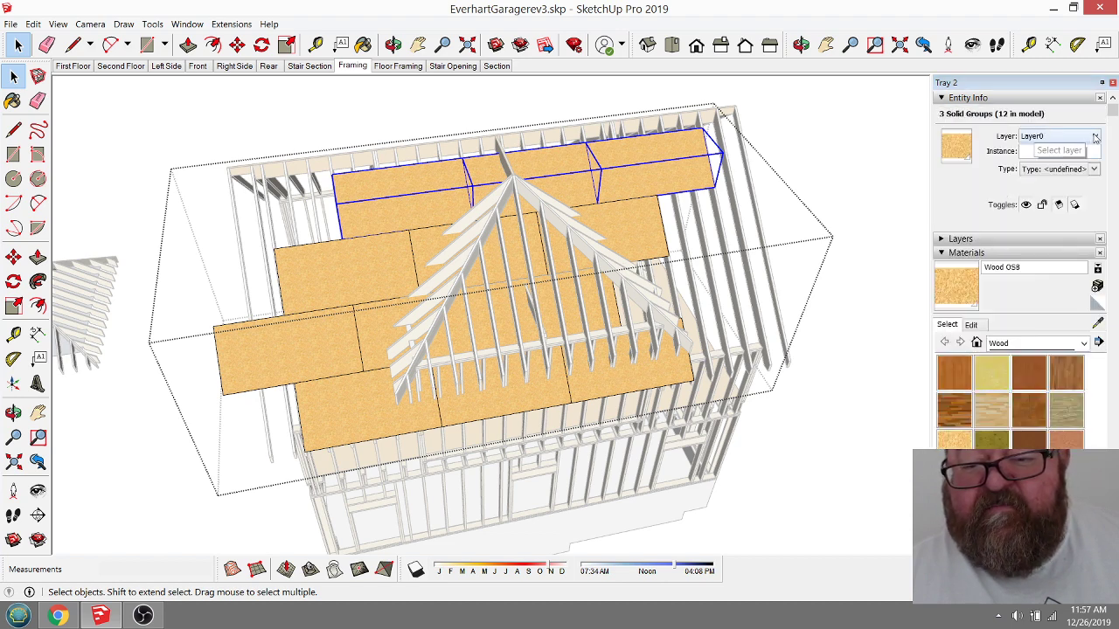
pyautogui.click(1059, 139)
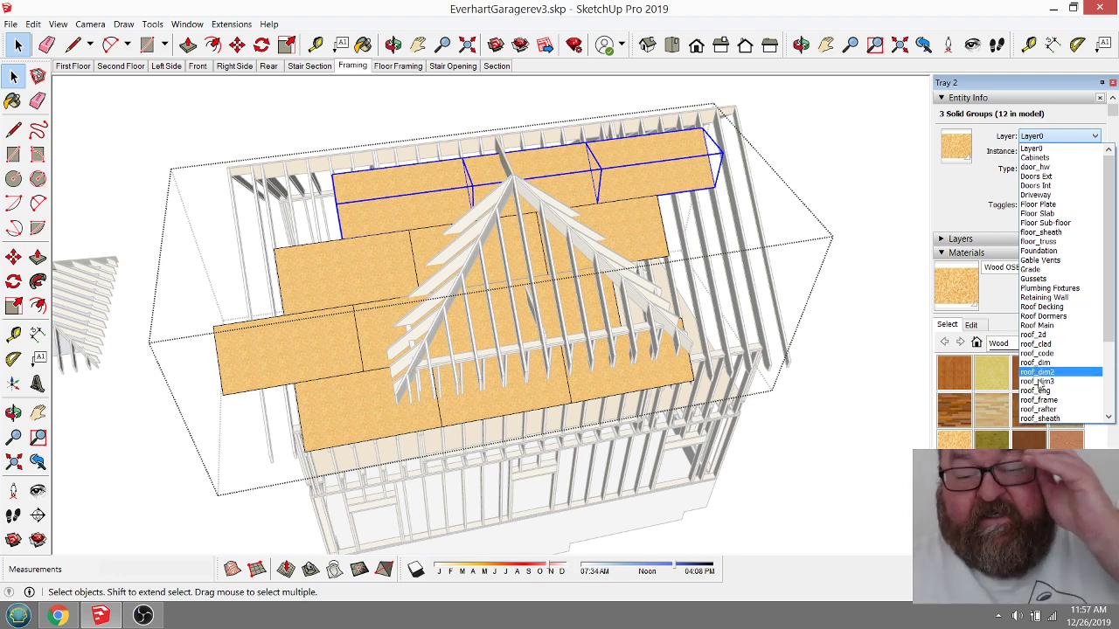
pyautogui.click(1052, 307)
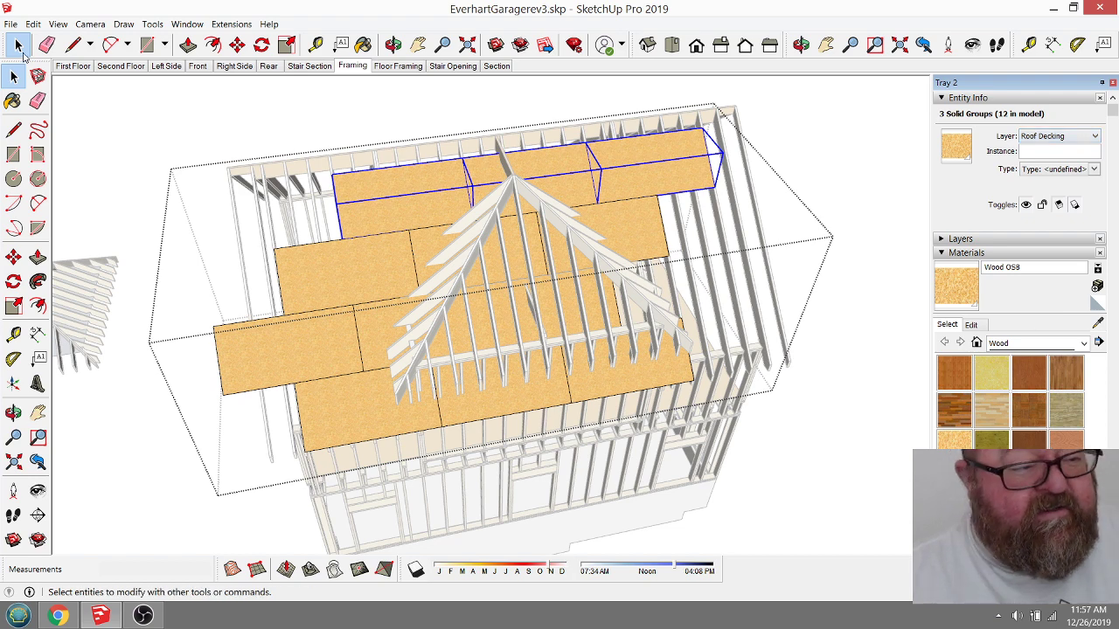
pyautogui.click(19, 46)
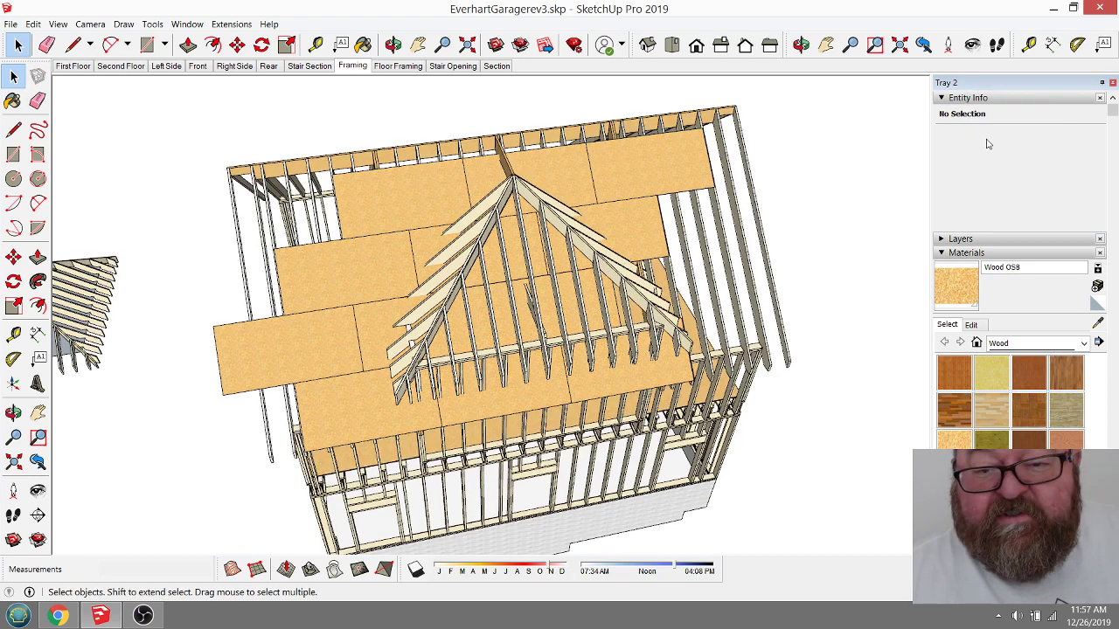
# Step: Check which panels belong to the Roof Decking layer by hiding it and showing it again
pyautogui.click(943, 98)
pyautogui.click(943, 98)
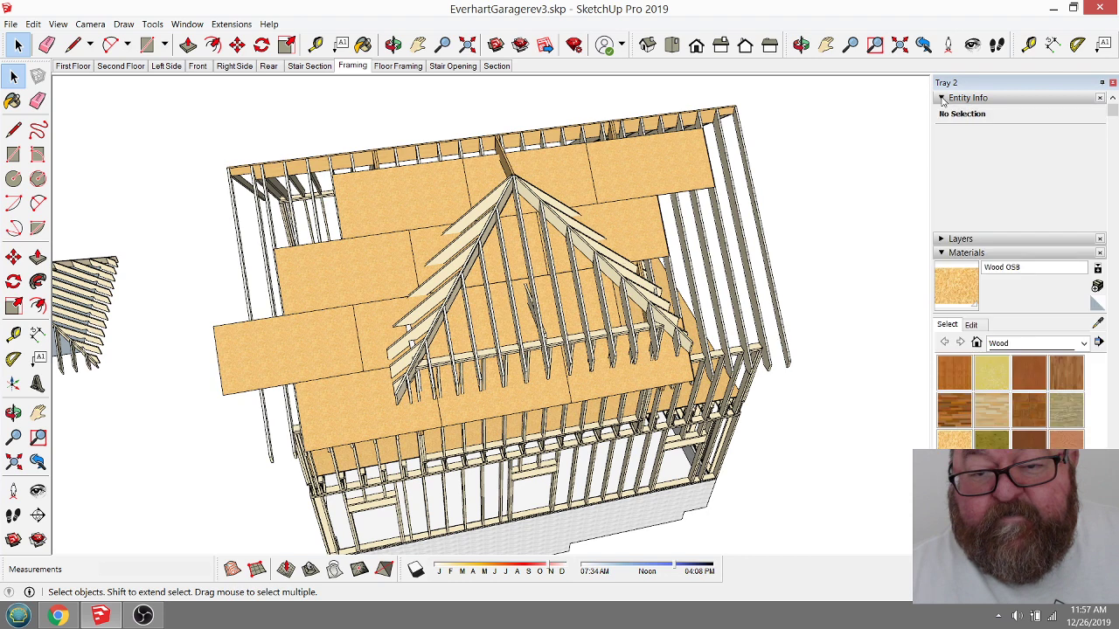
pyautogui.click(943, 98)
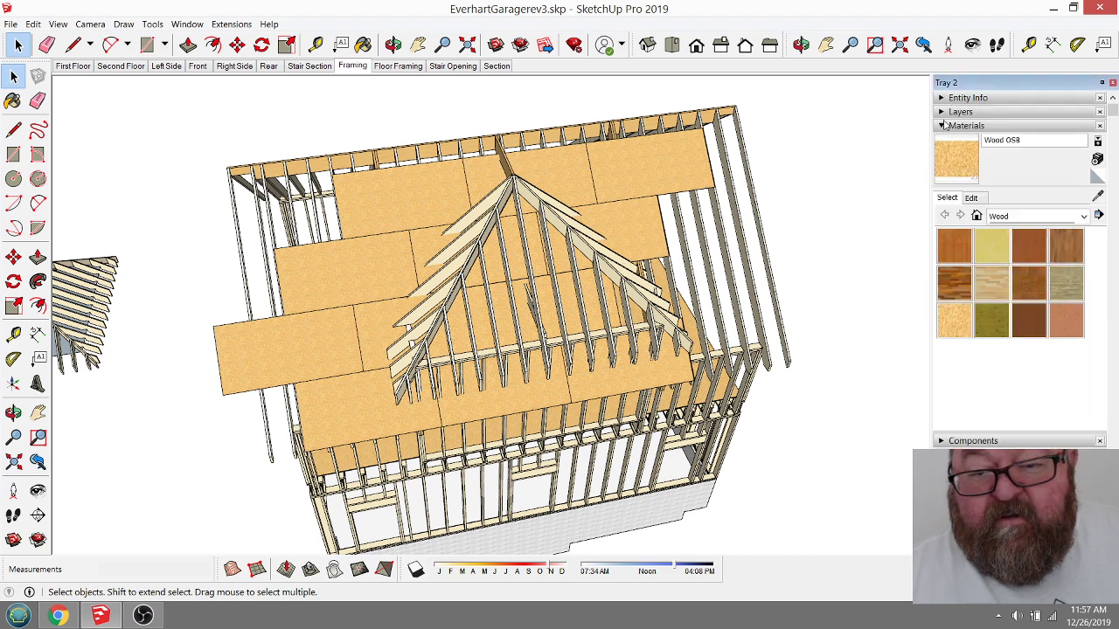
pyautogui.click(942, 113)
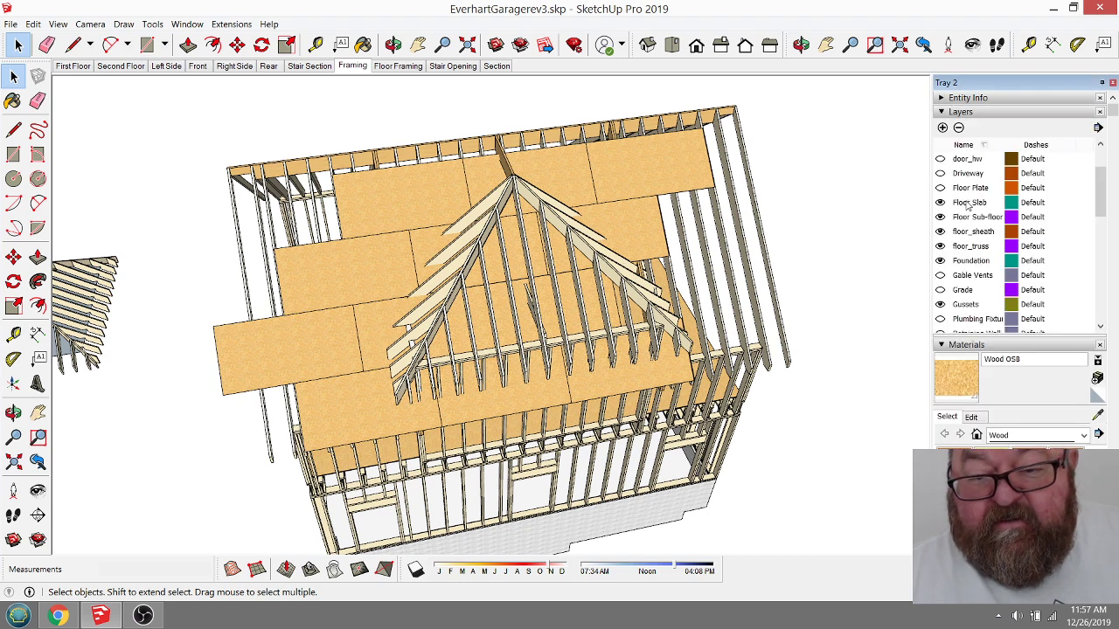
pyautogui.scroll(-3, 965, 240)
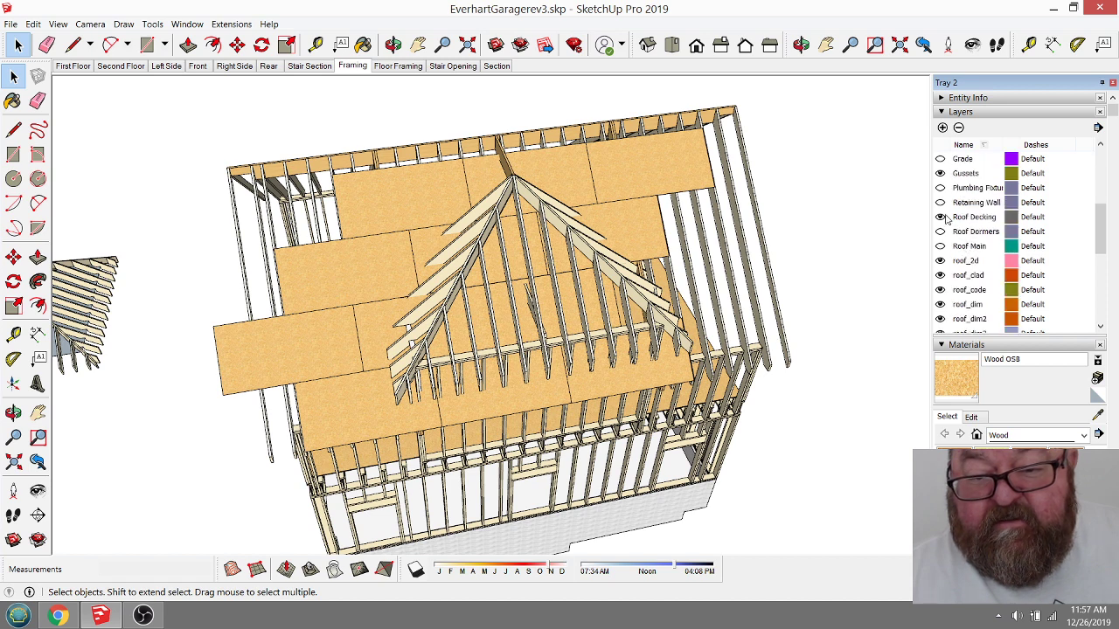
pyautogui.click(942, 217)
pyautogui.click(940, 217)
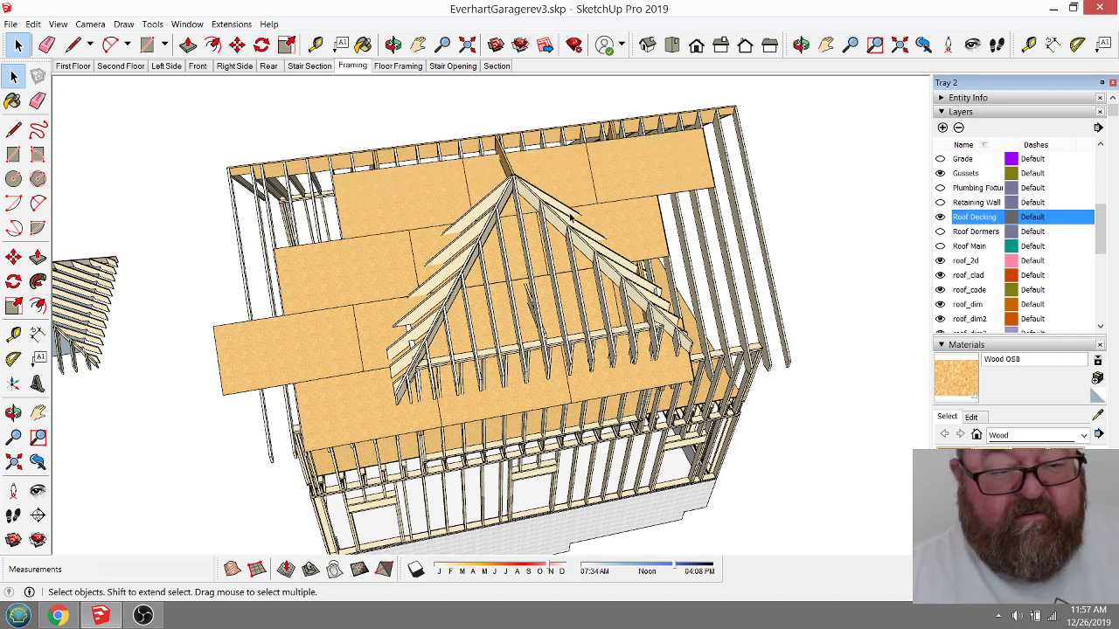
# Step: Assign the whole roof sheathing group to the Roof Decking layer and check it by turning the layer off and on
pyautogui.click(425, 203)
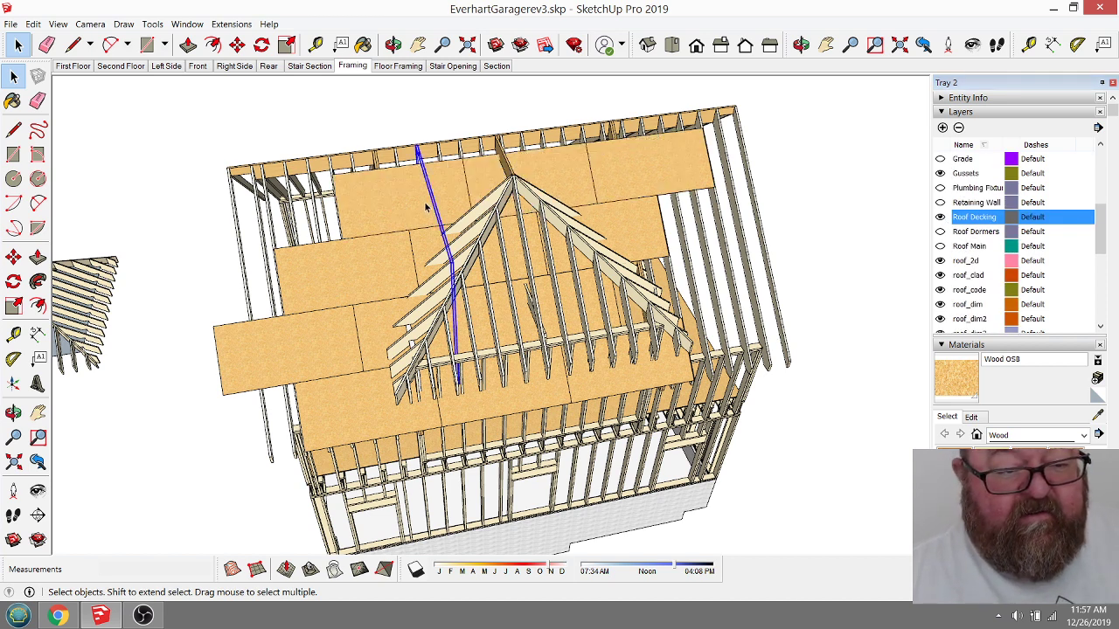
pyautogui.click(346, 185)
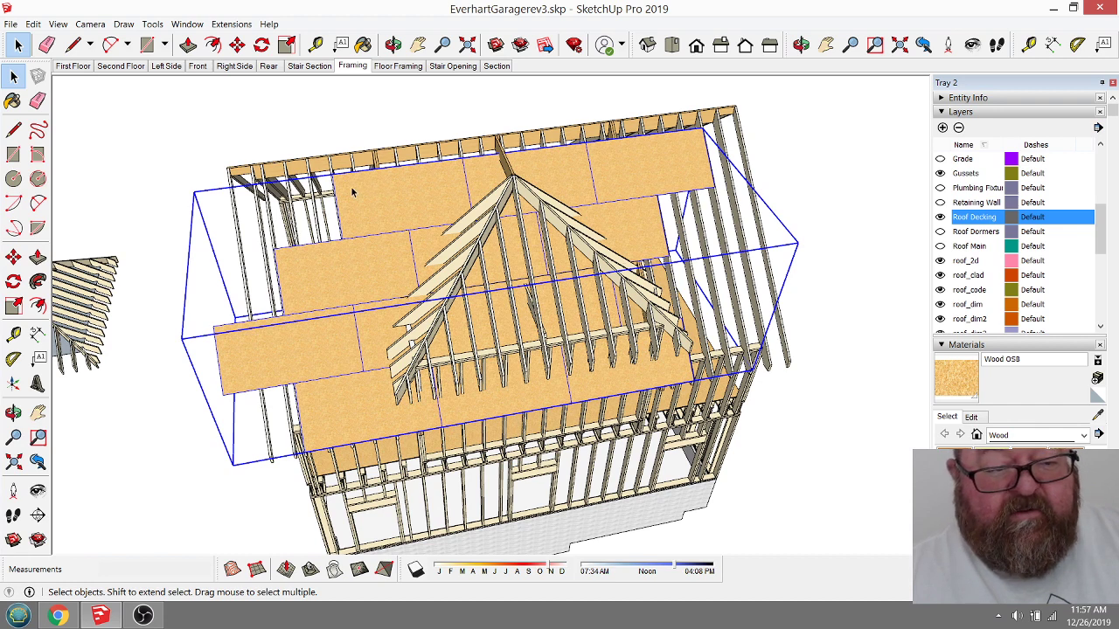
pyautogui.click(944, 98)
pyautogui.click(1096, 136)
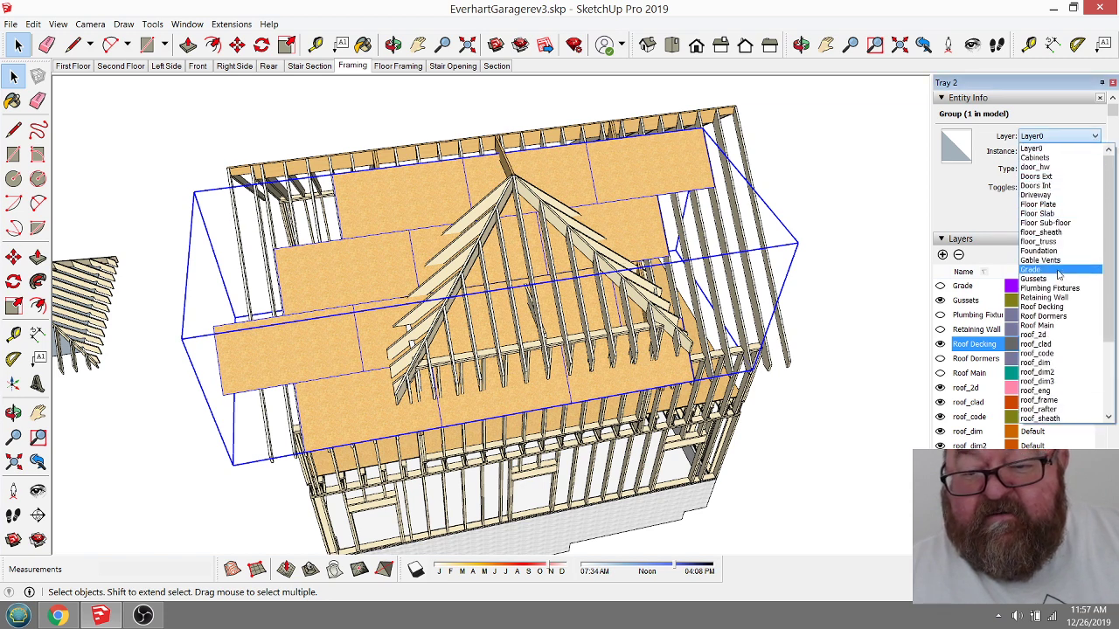
pyautogui.click(1052, 307)
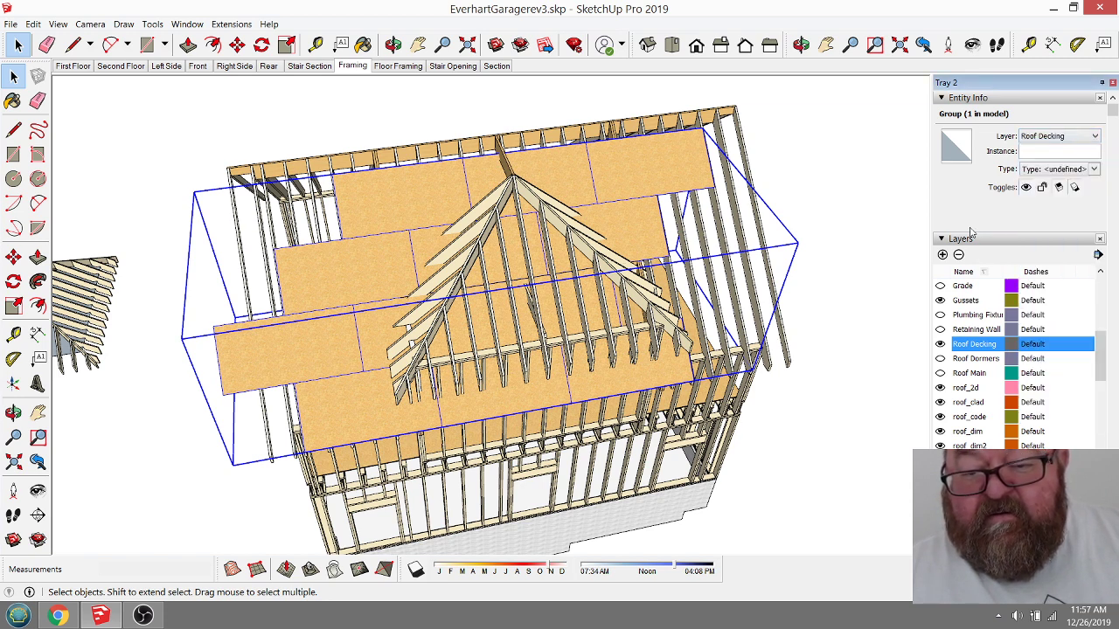
pyautogui.click(787, 210)
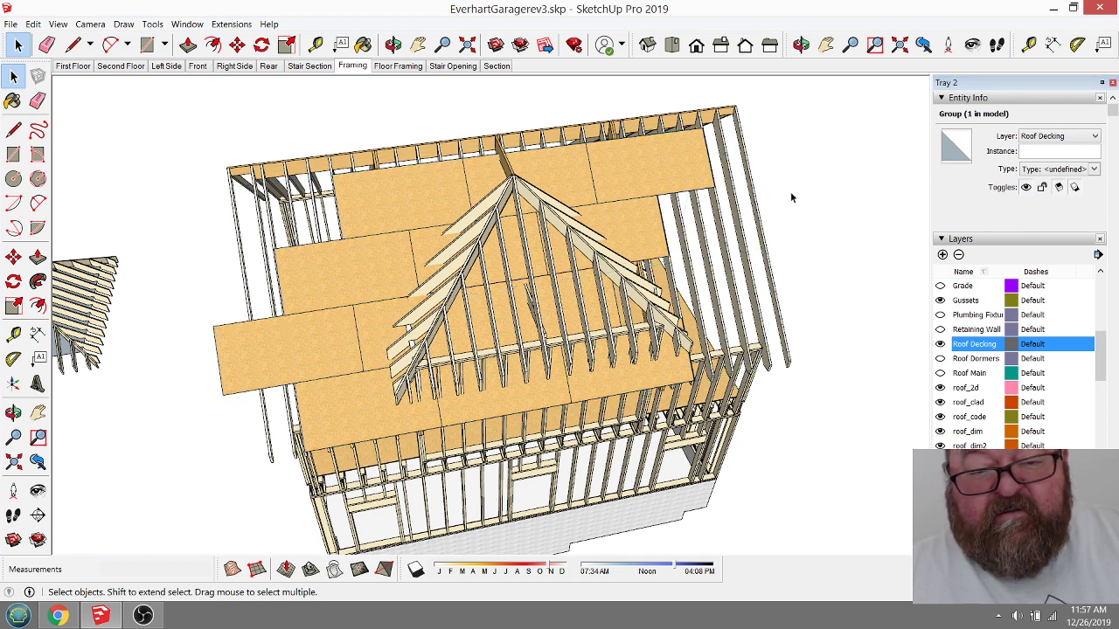
pyautogui.click(940, 344)
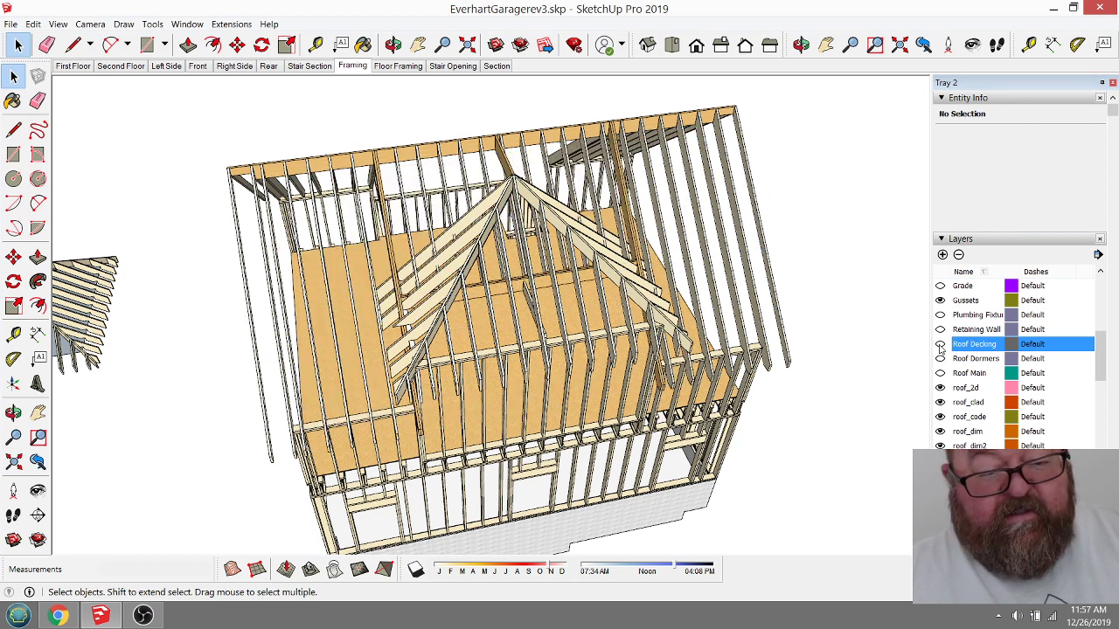
pyautogui.click(940, 344)
# Step: Examine how the hip dormer rafters and ridge board meet the sheathed main roof slope
pyautogui.click(392, 45)
pyautogui.moveTo(559, 245); pyautogui.dragTo(524, 269)
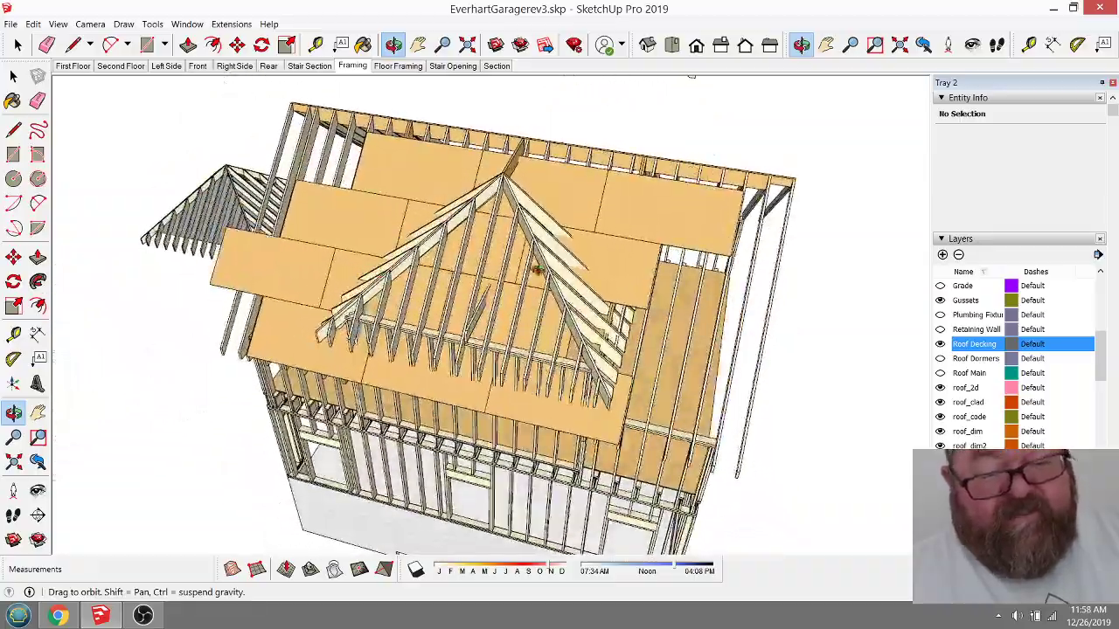
pyautogui.scroll(8, 524, 269)
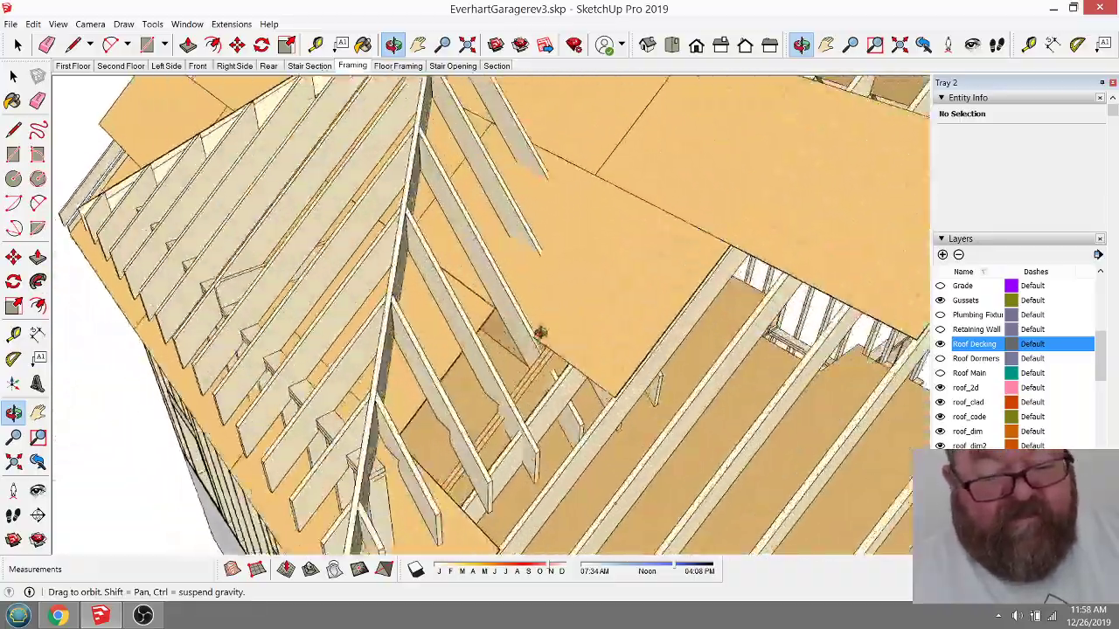
pyautogui.scroll(4, 541, 333)
pyautogui.moveTo(586, 320); pyautogui.dragTo(588, 359)
pyautogui.moveTo(469, 166); pyautogui.dragTo(498, 292)
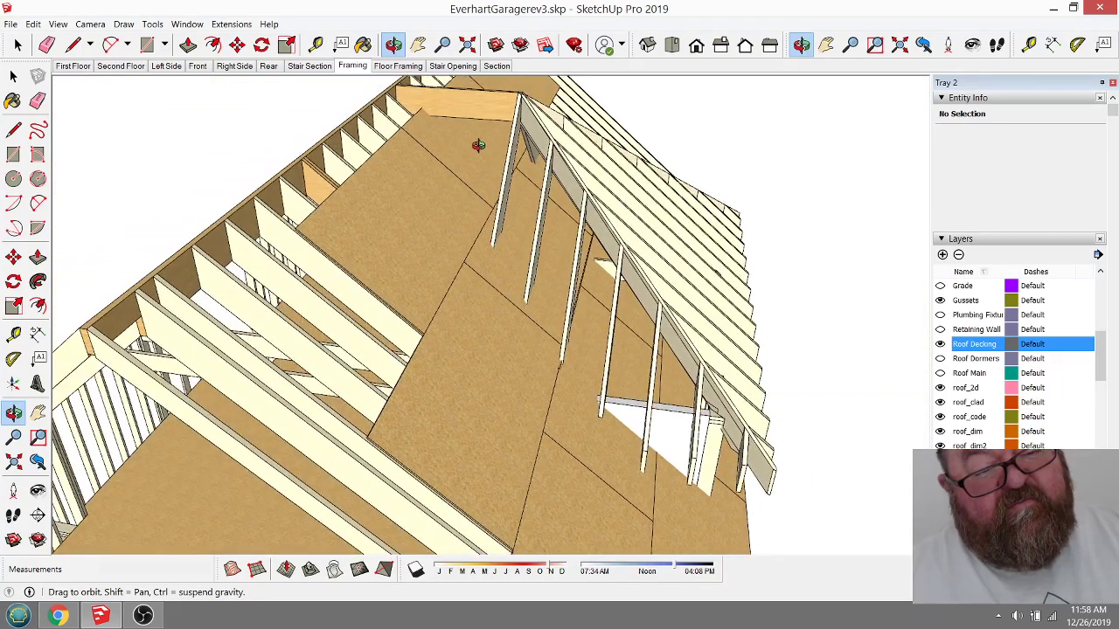
pyautogui.moveTo(492, 199); pyautogui.dragTo(504, 228)
pyautogui.press('space')
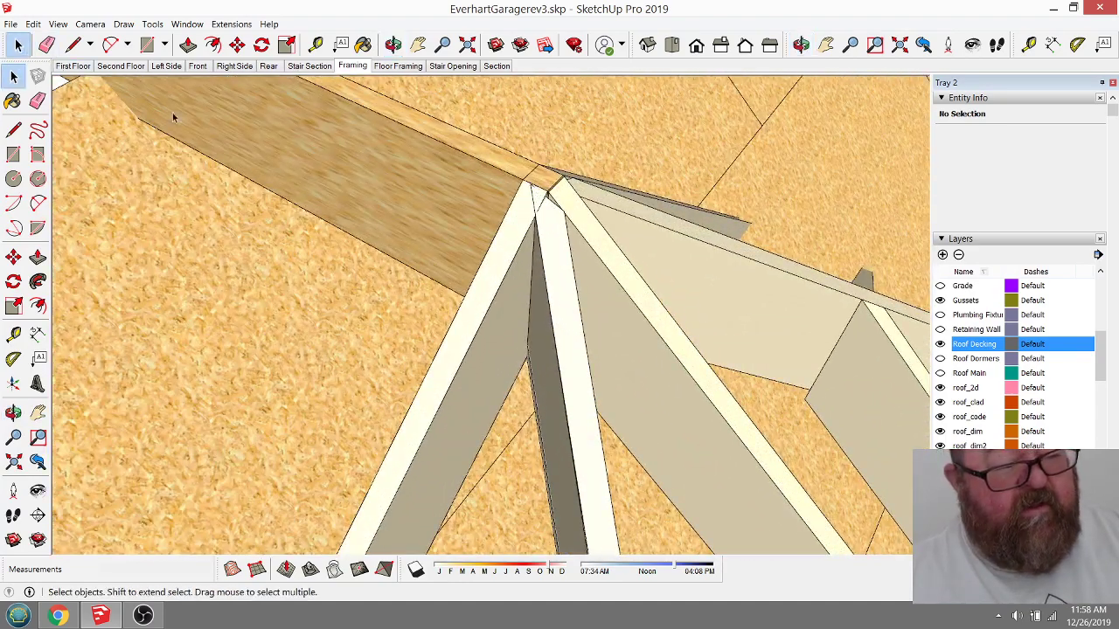
pyautogui.scroll(-2, 512, 212)
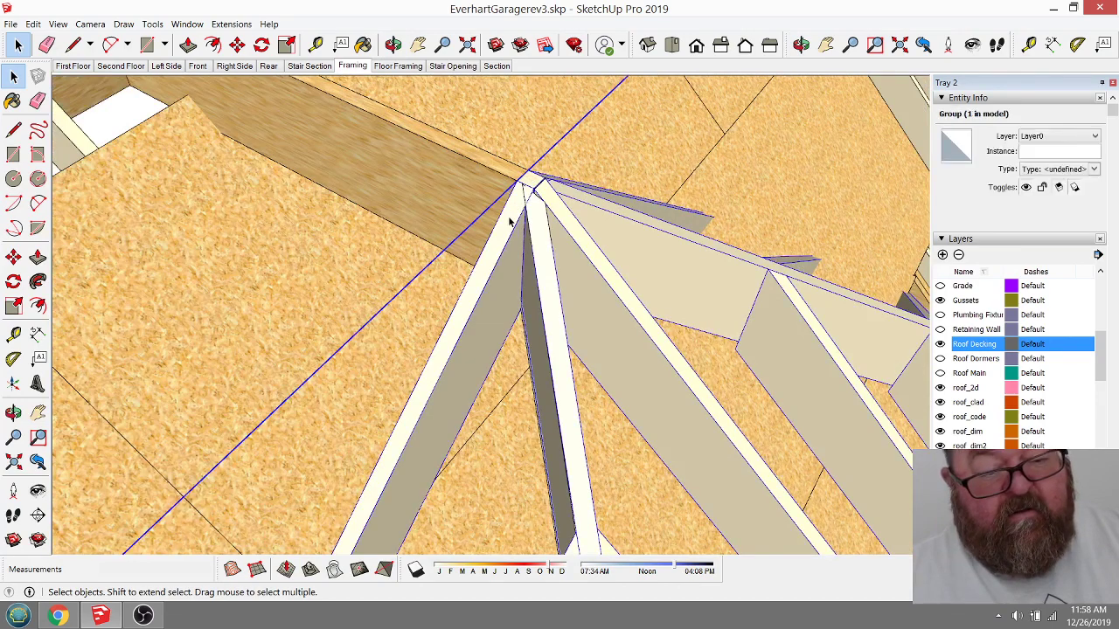
pyautogui.doubleClick(510, 222)
pyautogui.click(495, 225)
pyautogui.scroll(-2, 472, 209)
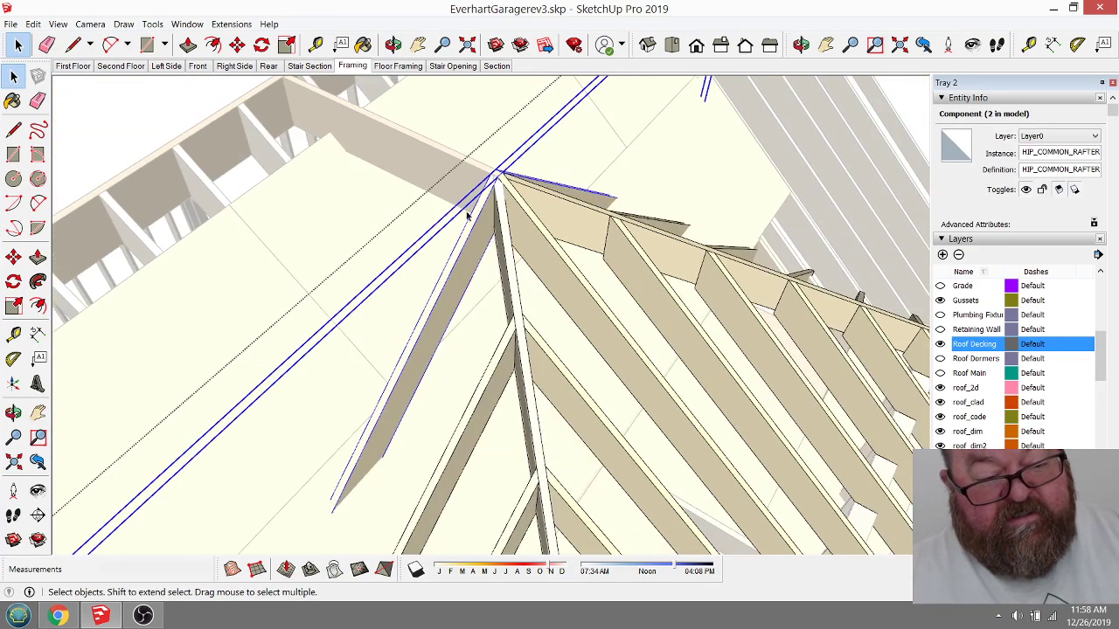
pyautogui.scroll(-4, 464, 243)
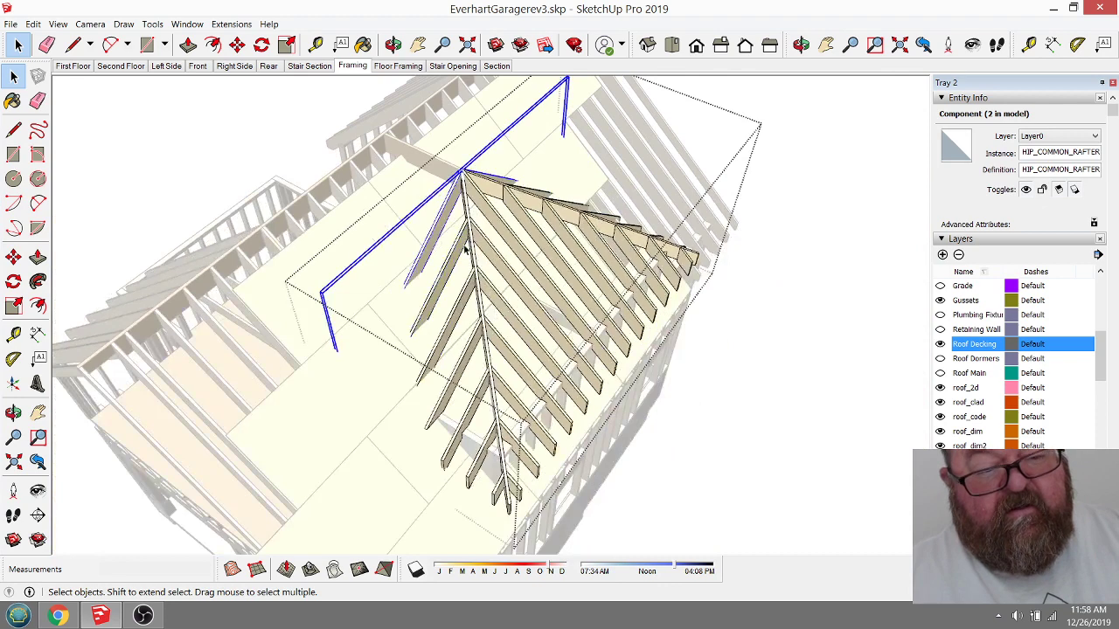
pyautogui.scroll(3, 444, 206)
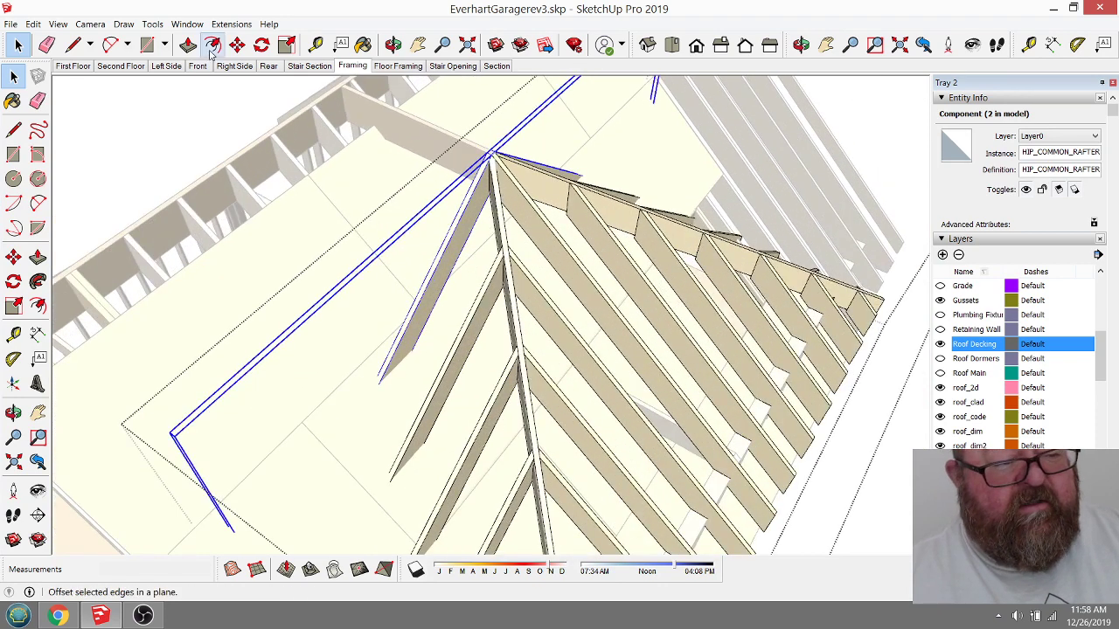
pyautogui.rightClick(448, 232)
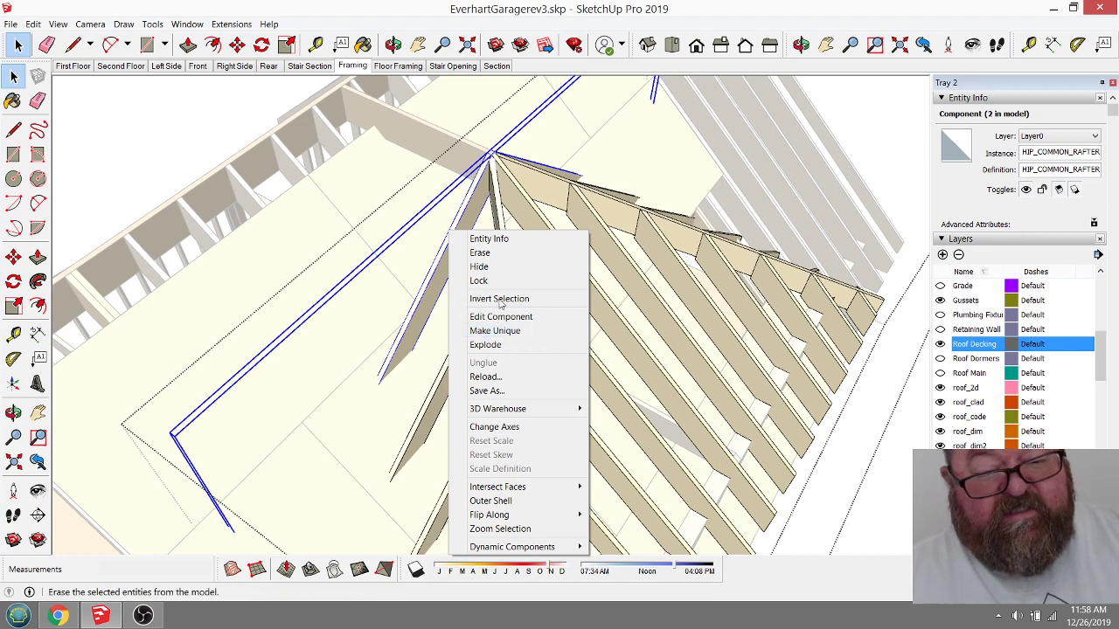
pyautogui.click(357, 213)
pyautogui.scroll(-5, 297, 179)
pyautogui.click(328, 160)
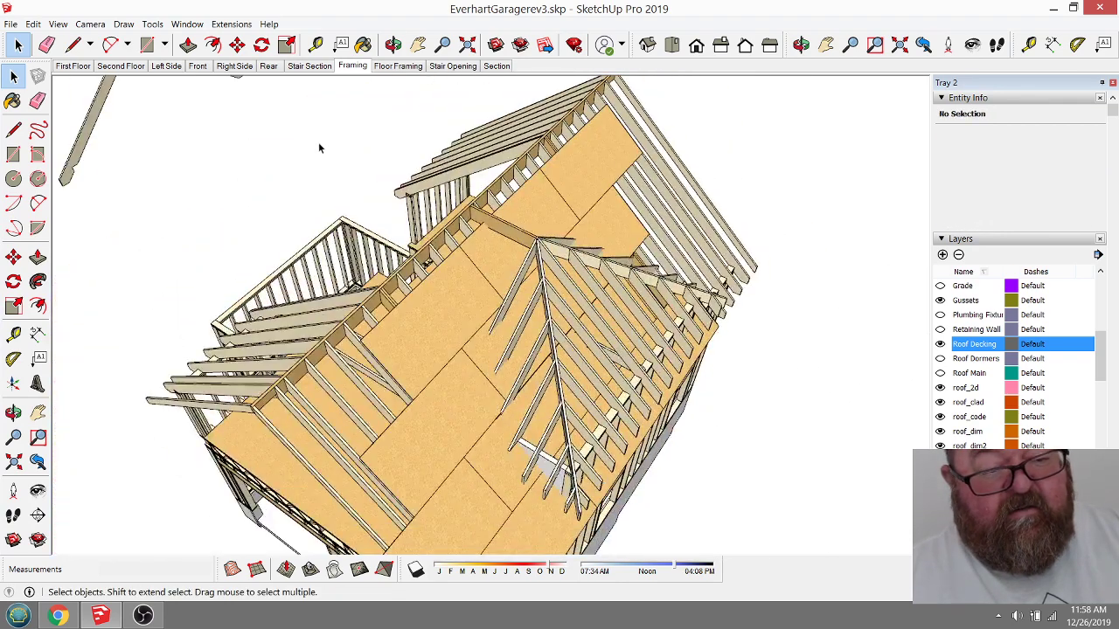
# Step: Explode the common rafter component inside the hip framing group into separate rafter groups, and finish editing the hip framing group
pyautogui.doubleClick(551, 290)
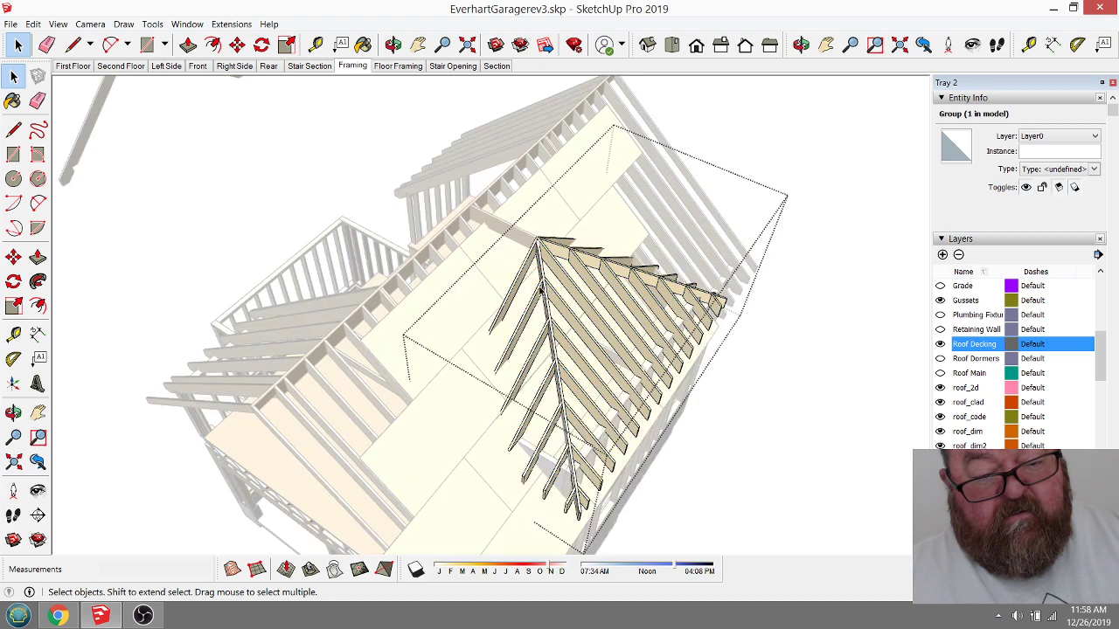
pyautogui.click(519, 280)
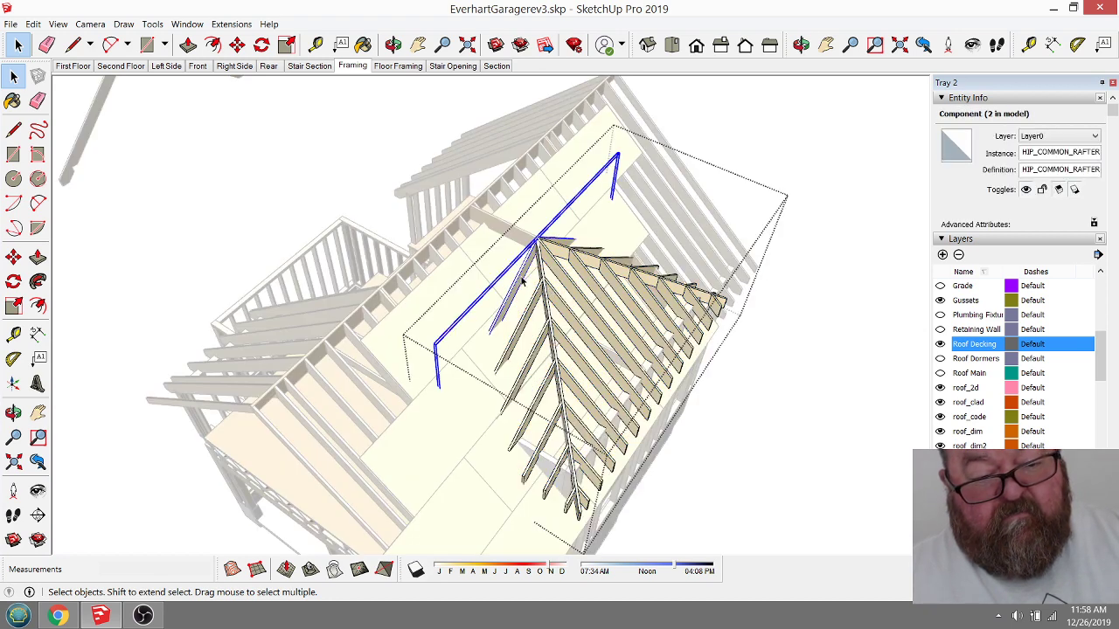
pyautogui.click(522, 278)
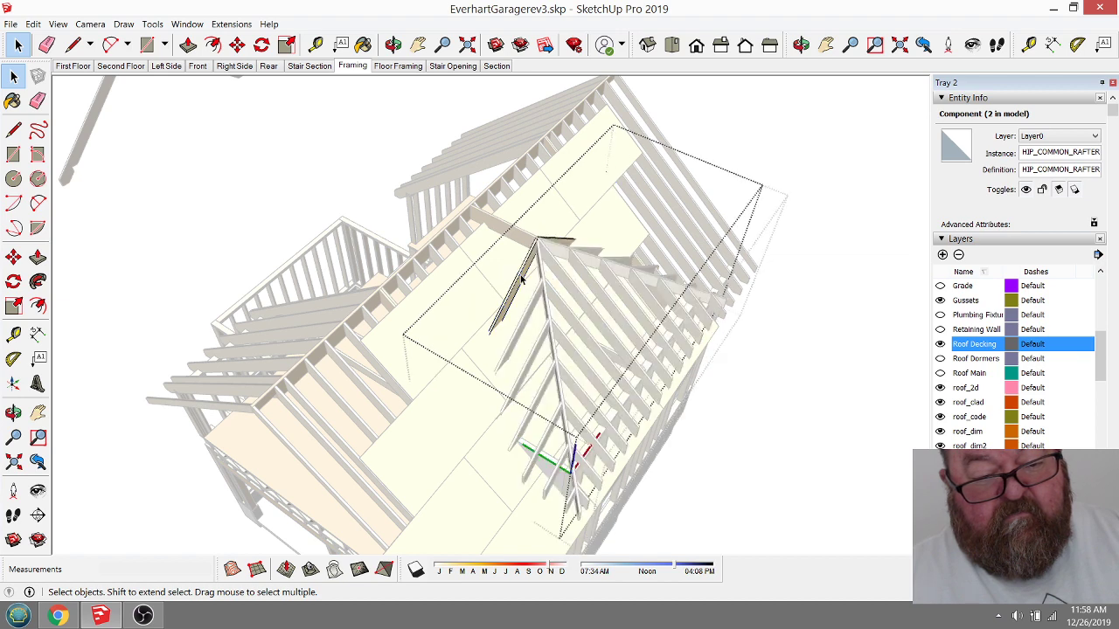
pyautogui.click(522, 274)
pyautogui.rightClick(522, 273)
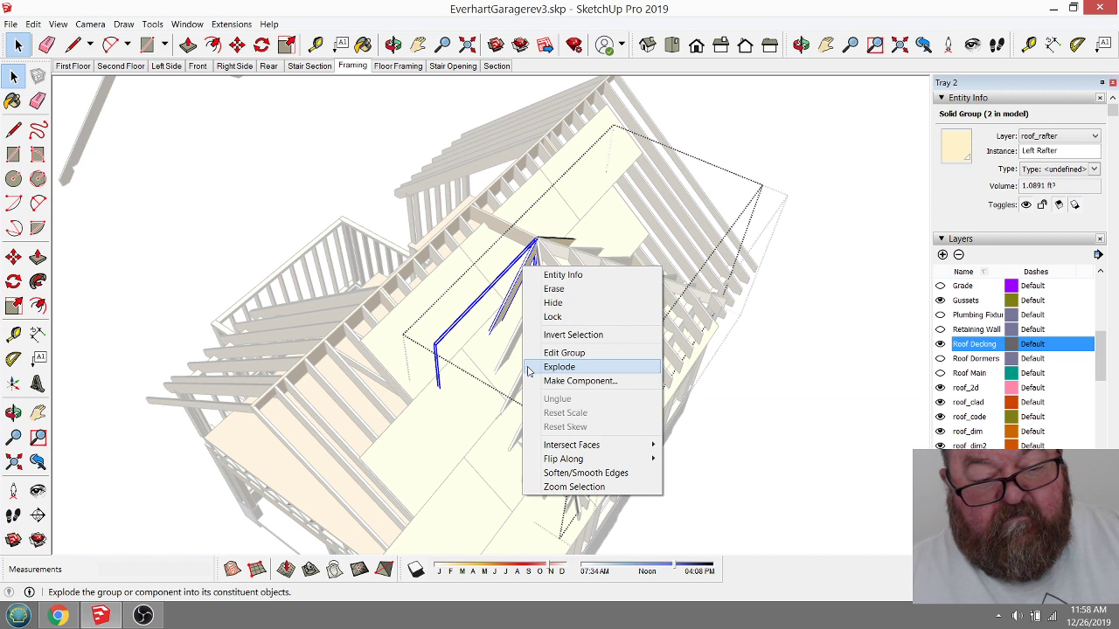
pyautogui.click(559, 367)
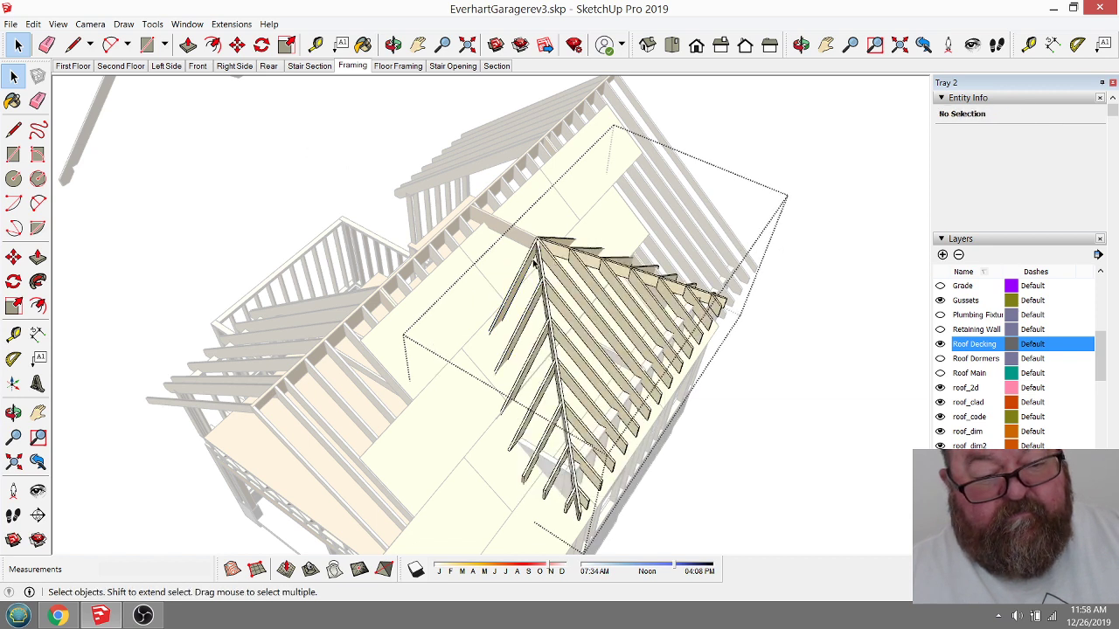
pyautogui.click(530, 298)
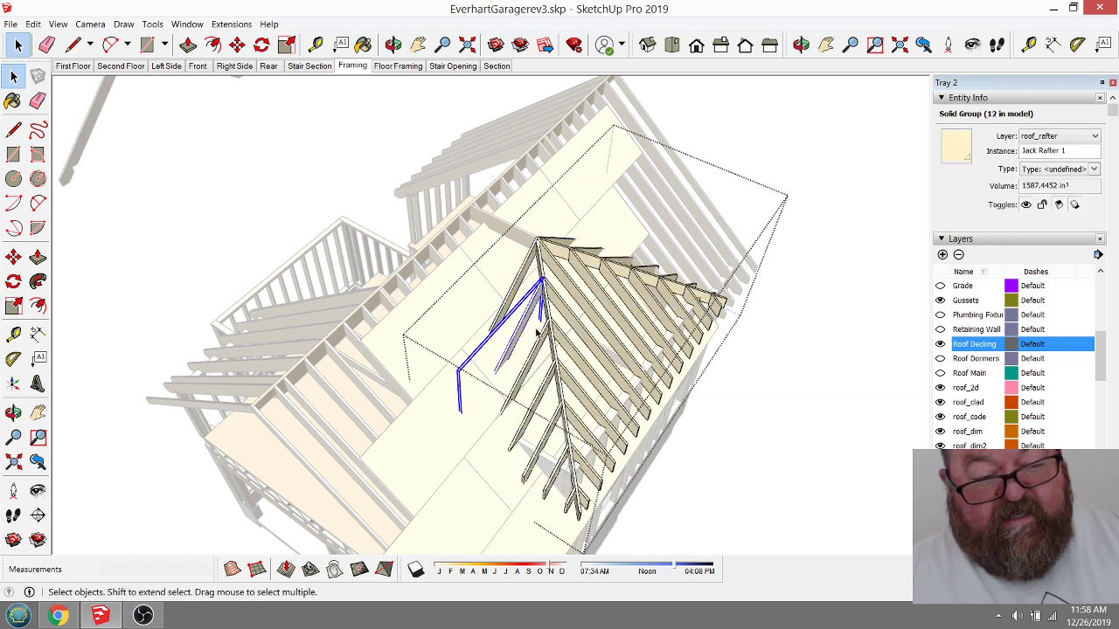
pyautogui.rightClick(523, 273)
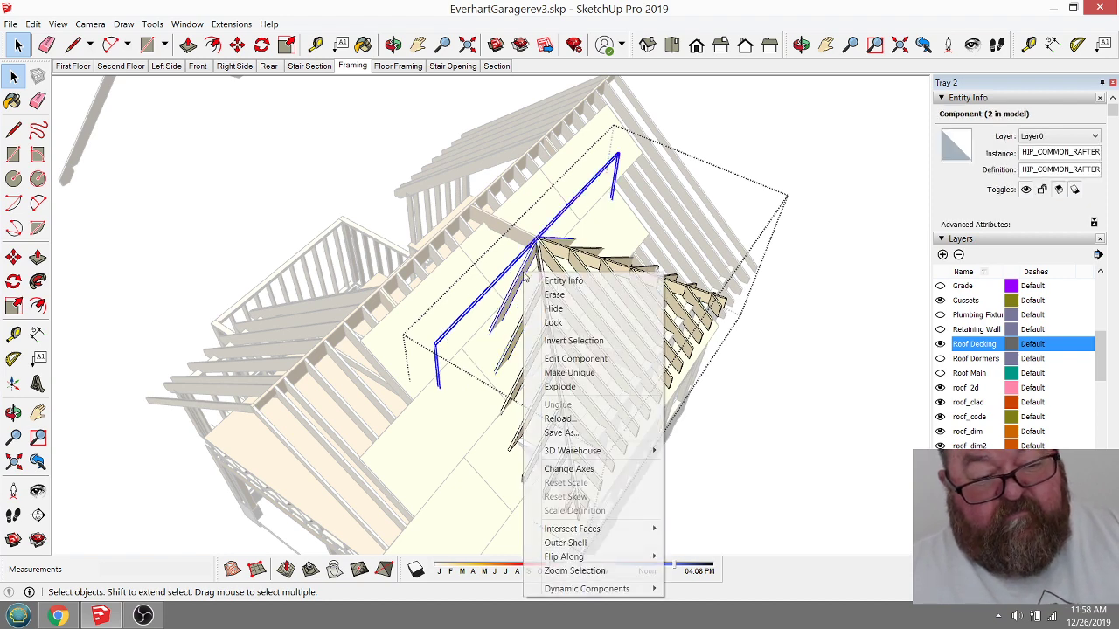
pyautogui.click(551, 387)
pyautogui.click(327, 154)
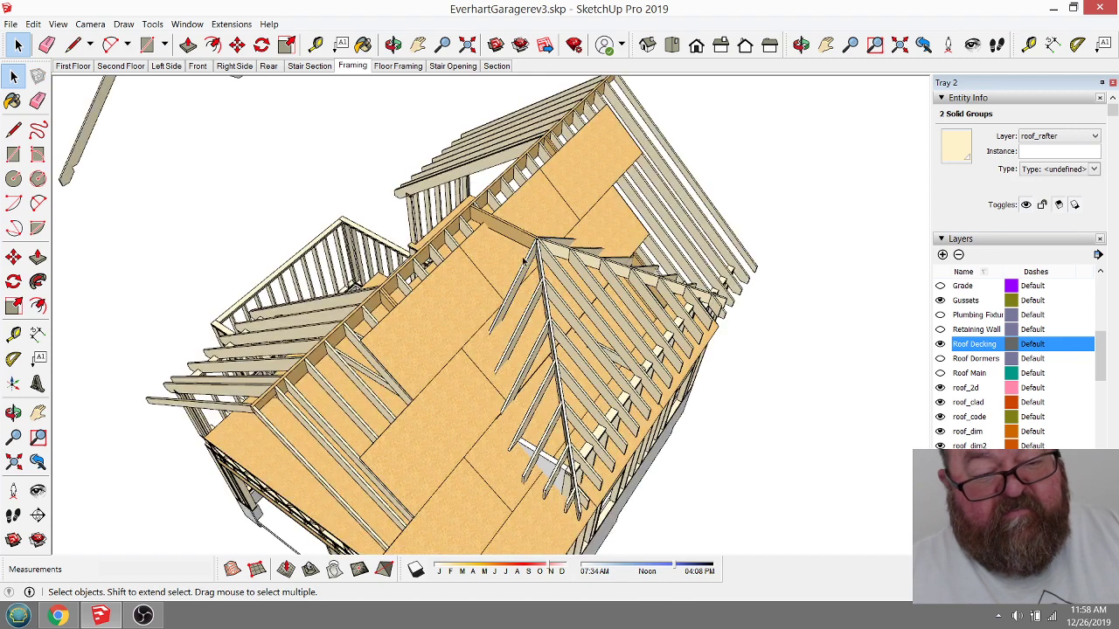
# Step: Inside the hip framing group, copy the left common rafter from its peak corner 16 inches along the dormer ridge toward the main roof
pyautogui.click(525, 276)
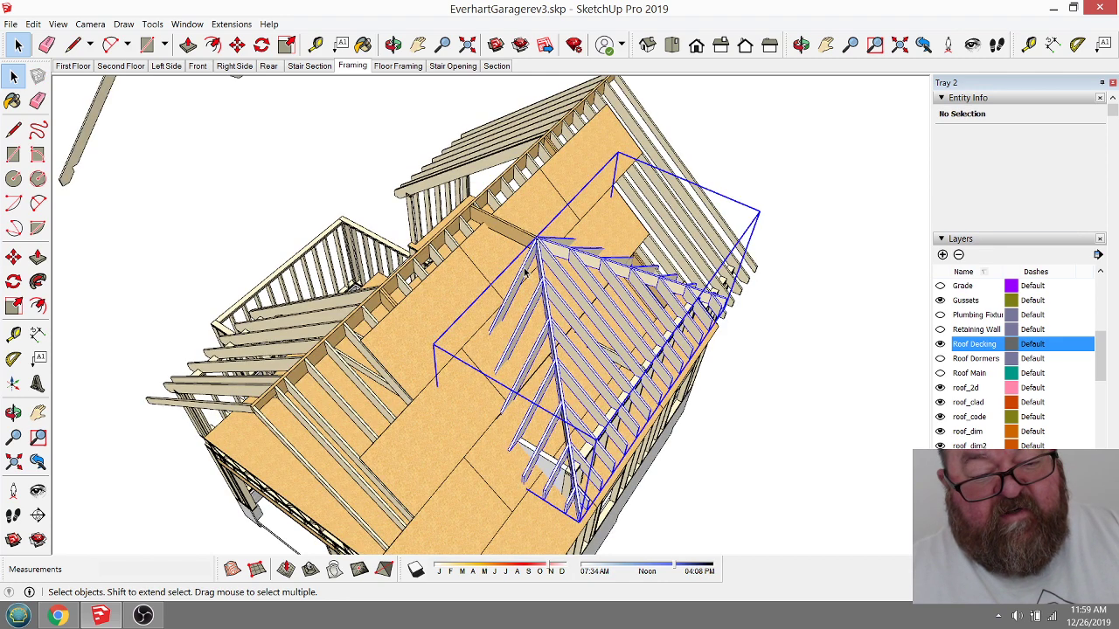
pyautogui.doubleClick(526, 276)
pyautogui.click(526, 276)
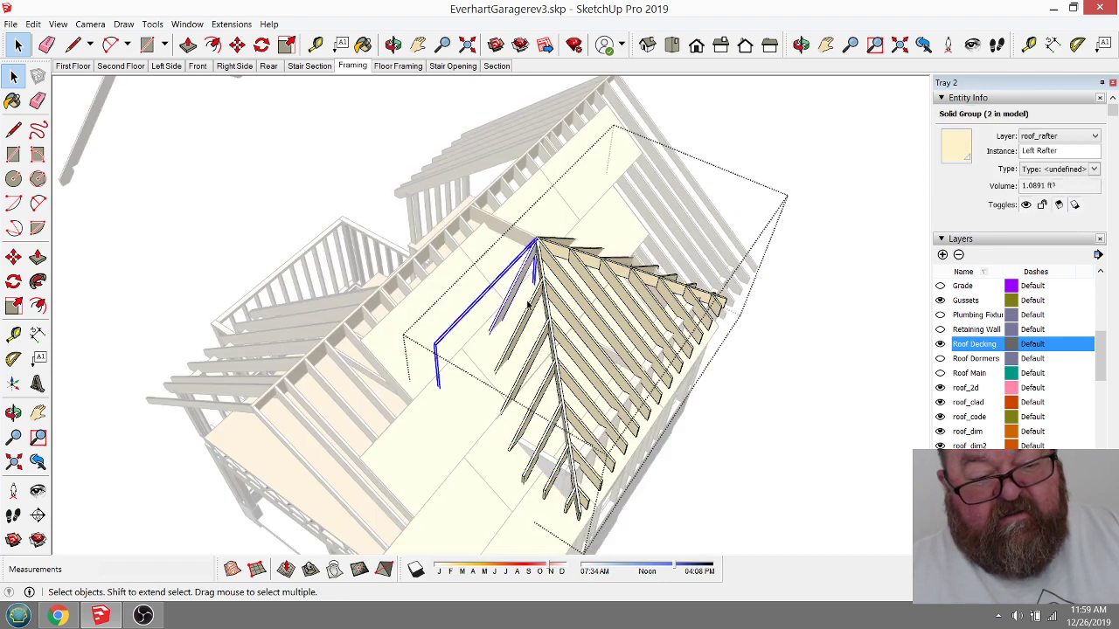
pyautogui.rightClick(523, 280)
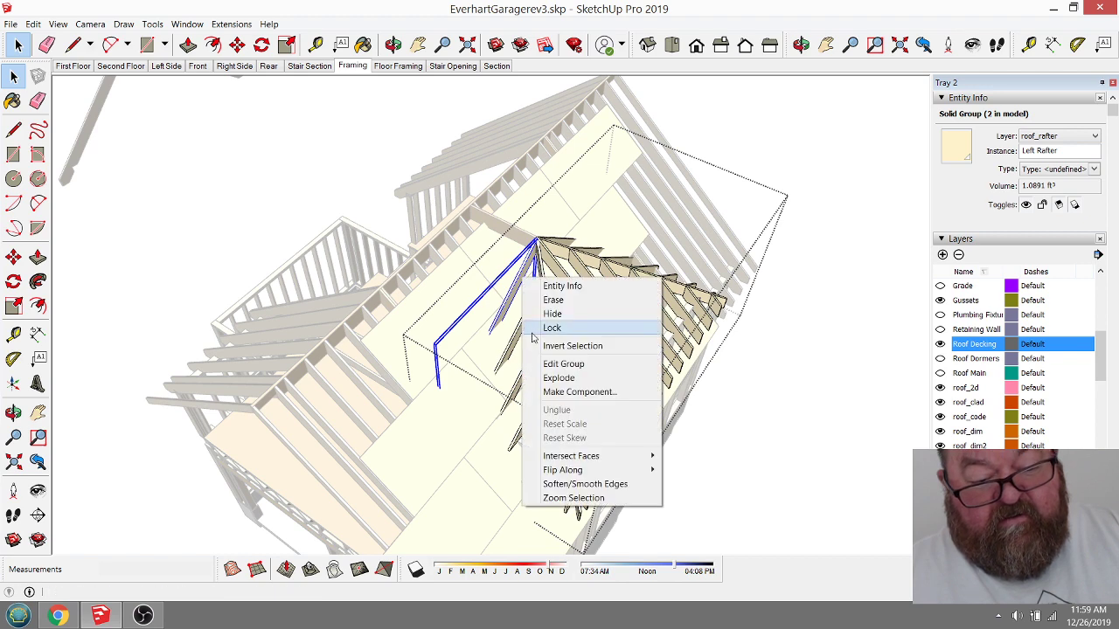
pyautogui.click(502, 318)
pyautogui.scroll(5, 525, 223)
pyautogui.scroll(2, 537, 251)
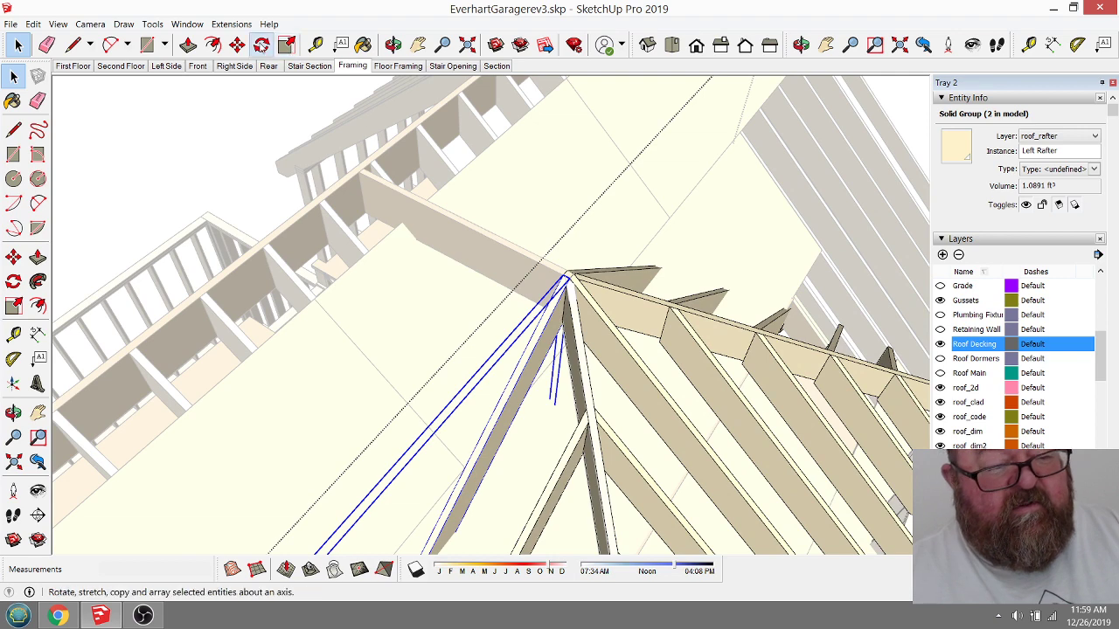
pyautogui.click(237, 45)
pyautogui.scroll(3, 568, 293)
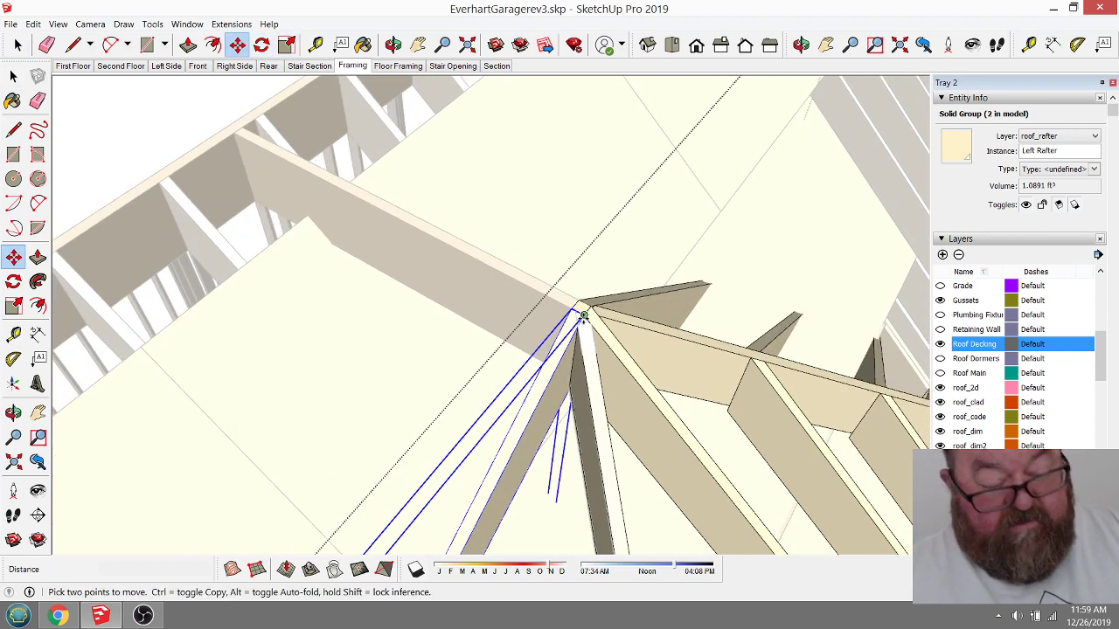
pyautogui.scroll(3, 584, 316)
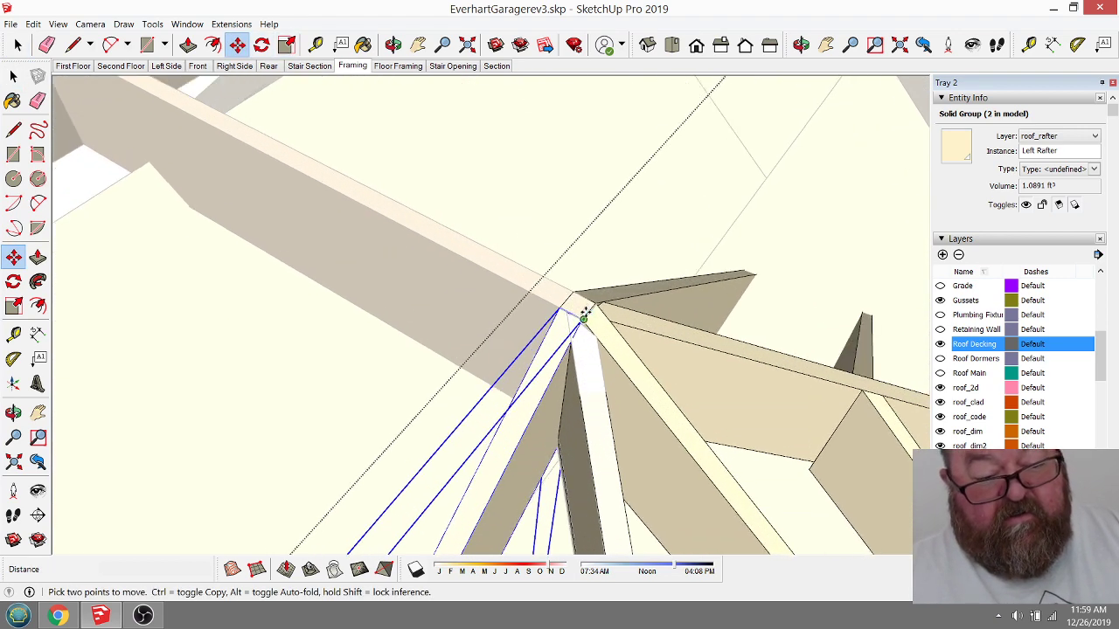
pyautogui.click(587, 312)
pyautogui.press('ctrl')
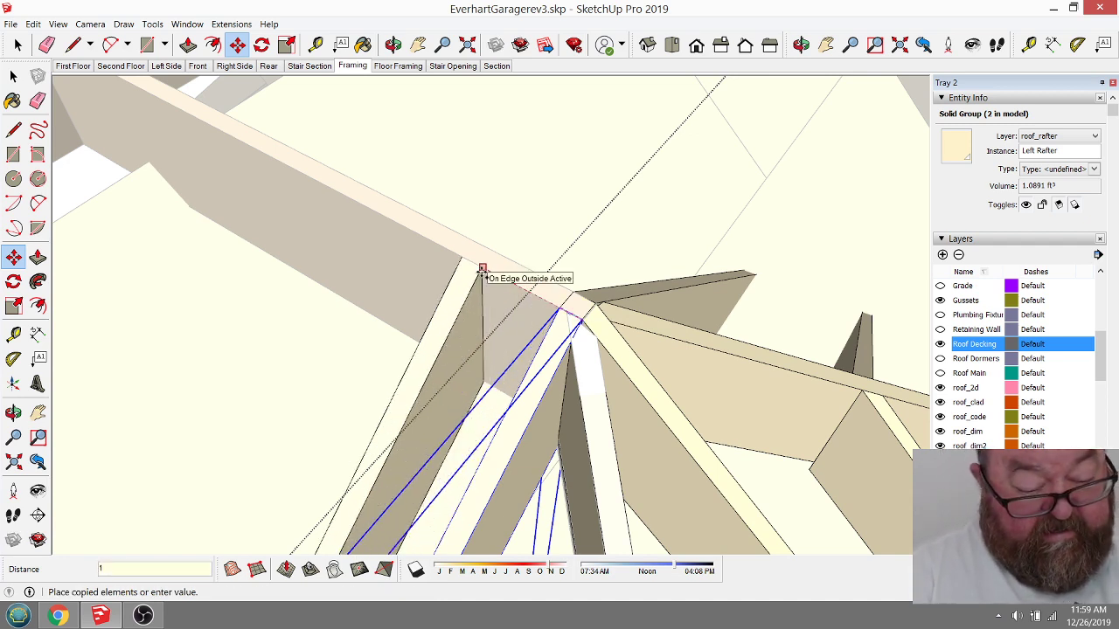
pyautogui.press('Return')
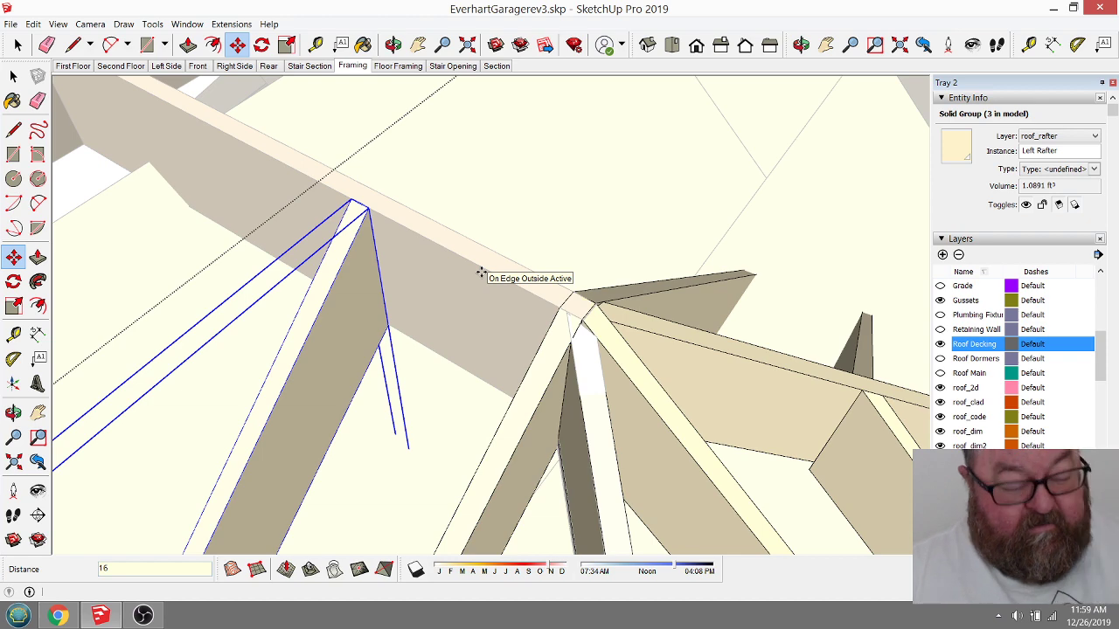
# Step: Repeat the left rafter copy as an array of three (*3) along the dormer ridge
pyautogui.write('*')
pyautogui.press('Return')
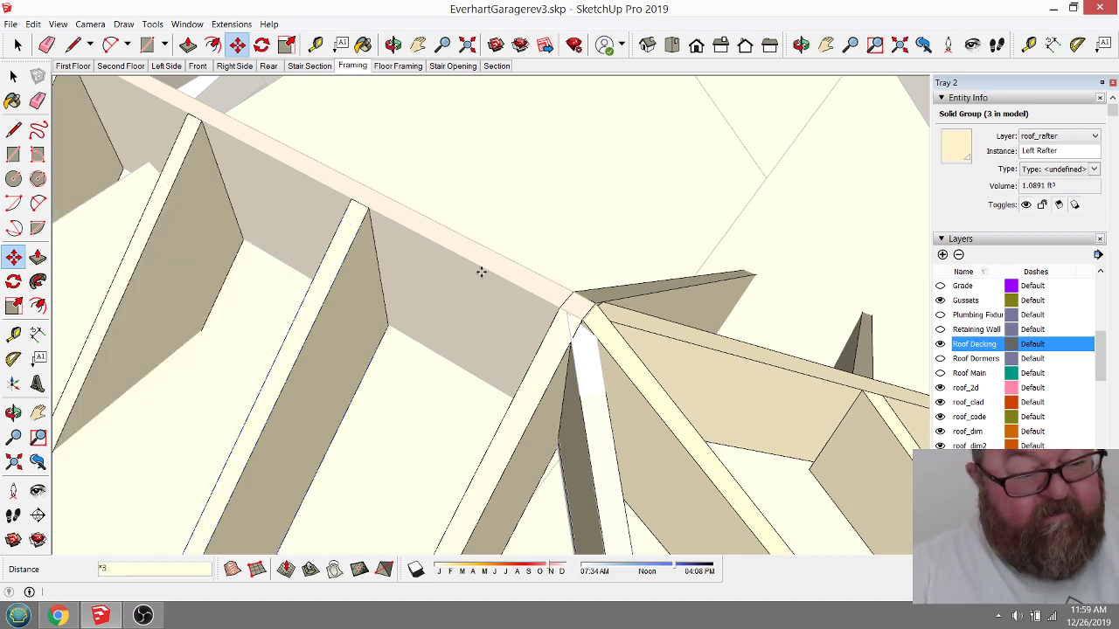
pyautogui.scroll(-2, 612, 328)
pyautogui.scroll(-5, 612, 336)
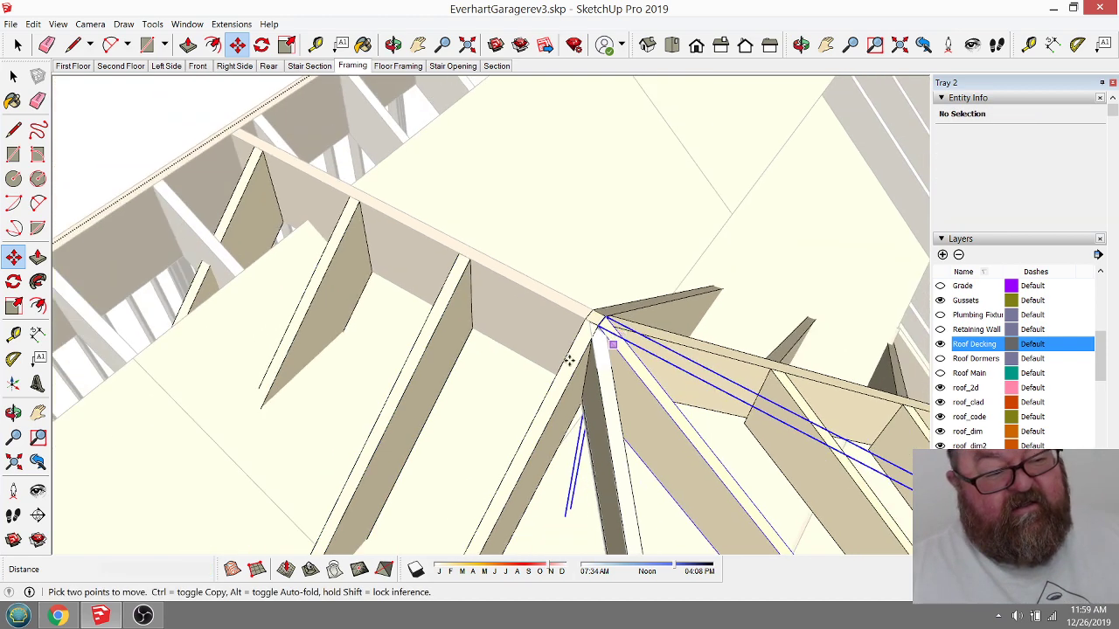
pyautogui.scroll(2, 491, 239)
pyautogui.scroll(-4, 491, 239)
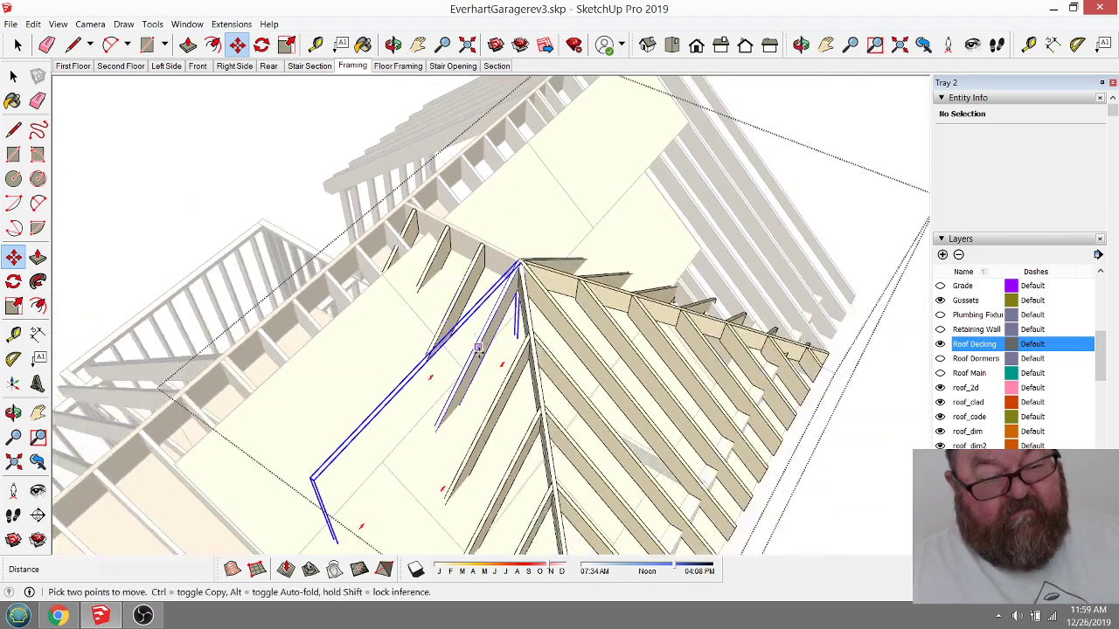
pyautogui.scroll(3, 433, 393)
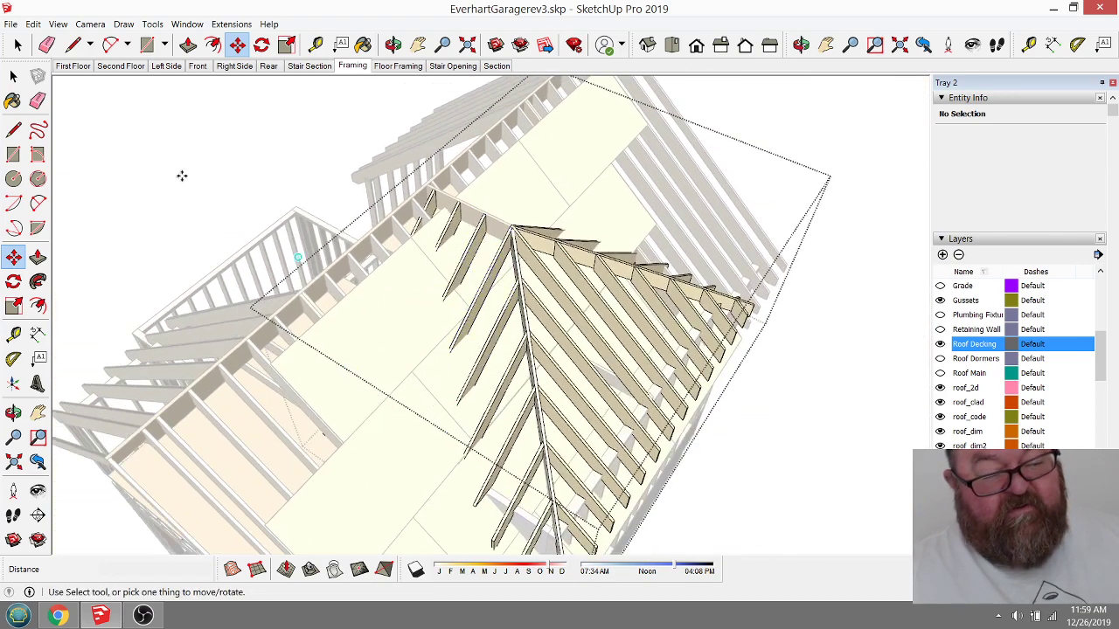
# Step: Draw a valley line about 10' 9" long from the lower end of a copied rafter to the tail of a lower jack rafter
pyautogui.click(72, 44)
pyautogui.scroll(5, 457, 262)
pyautogui.scroll(-1, 445, 150)
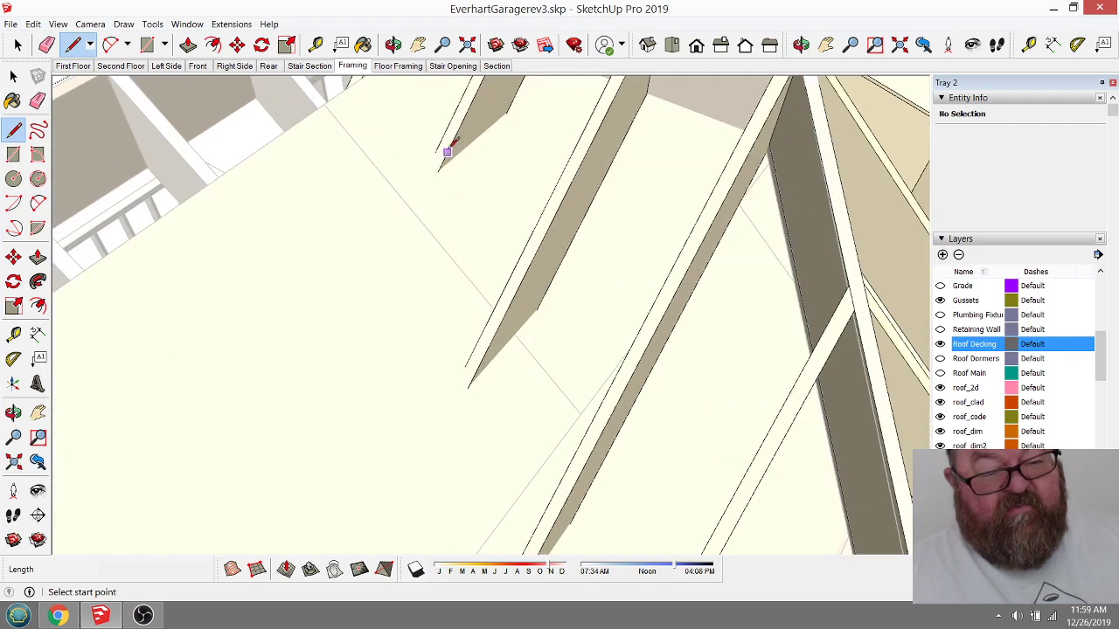
pyautogui.click(445, 147)
pyautogui.scroll(-3, 448, 147)
pyautogui.scroll(-3, 451, 183)
pyautogui.scroll(6, 482, 367)
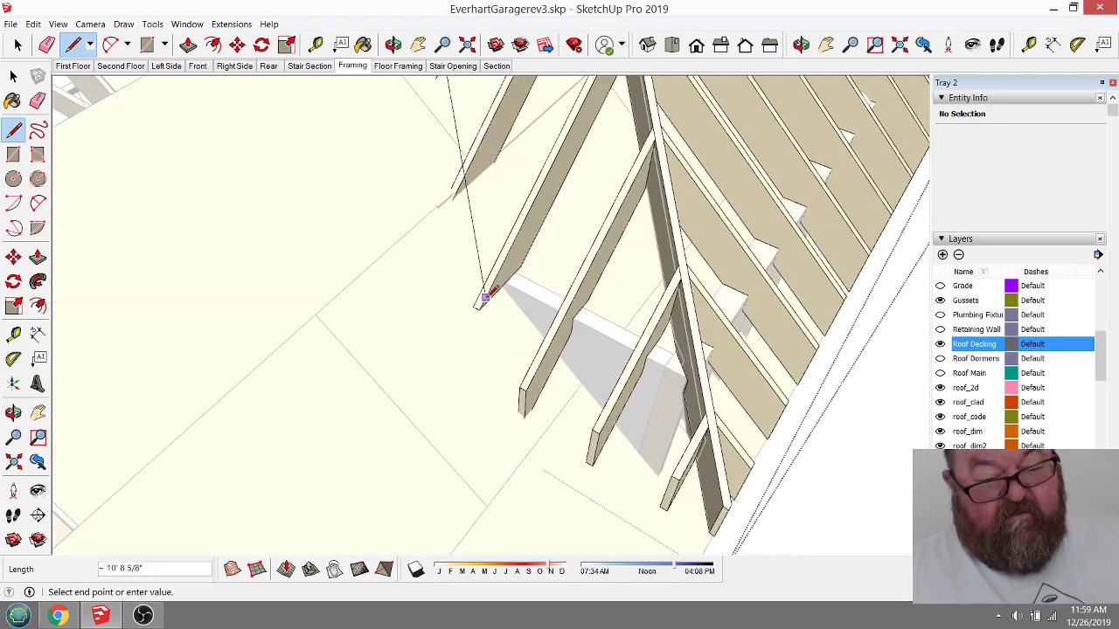
pyautogui.click(477, 306)
pyautogui.scroll(-2, 442, 385)
pyautogui.scroll(-2, 443, 386)
pyautogui.moveTo(414, 428); pyautogui.dragTo(420, 402, button='middle')
# Step: Review the copied rafters and valley line against the sheathing from several angles, and switch to the YouTube Studio livestream dashboard in Chrome
pyautogui.click(393, 45)
pyautogui.moveTo(524, 262); pyautogui.dragTo(432, 165)
pyautogui.moveTo(480, 253); pyautogui.dragTo(444, 200)
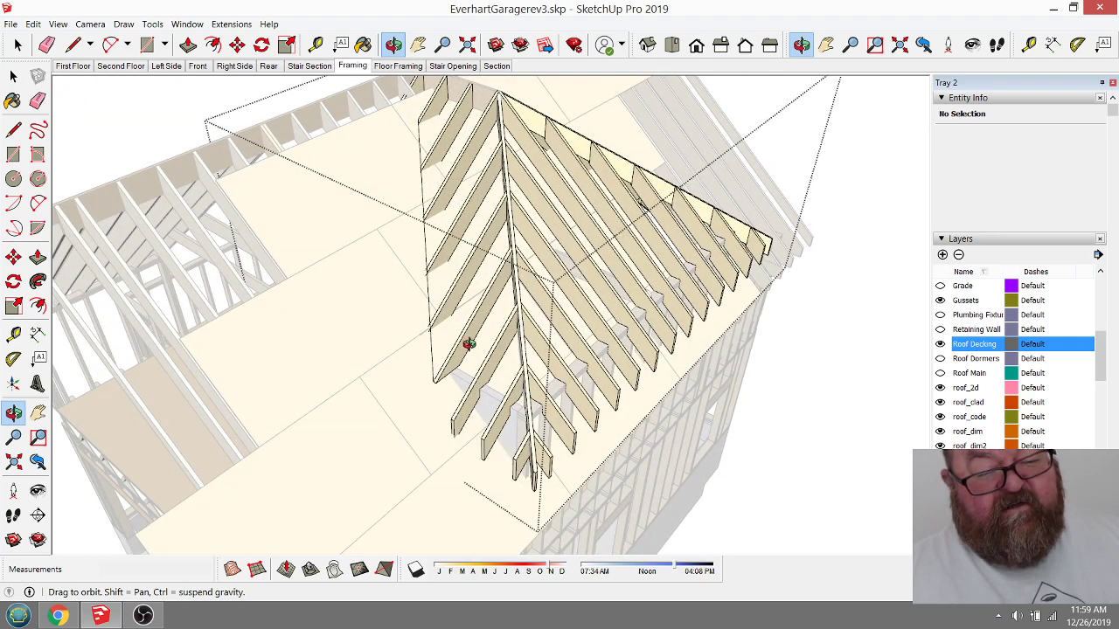
pyautogui.moveTo(437, 201); pyautogui.dragTo(415, 158)
pyautogui.moveTo(431, 210); pyautogui.dragTo(447, 337)
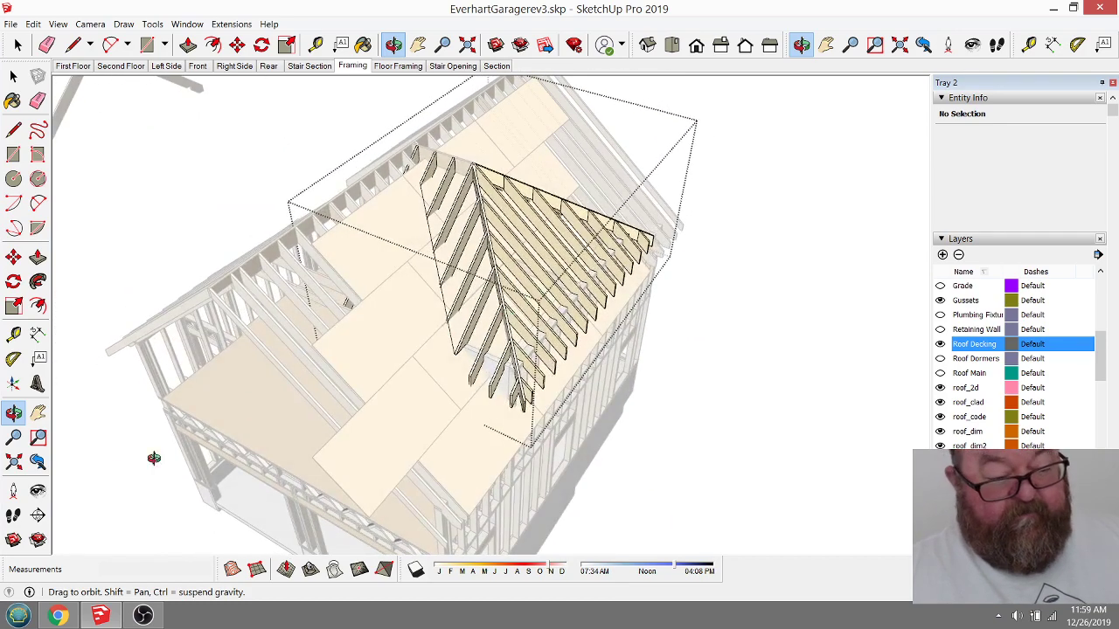
pyautogui.click(58, 616)
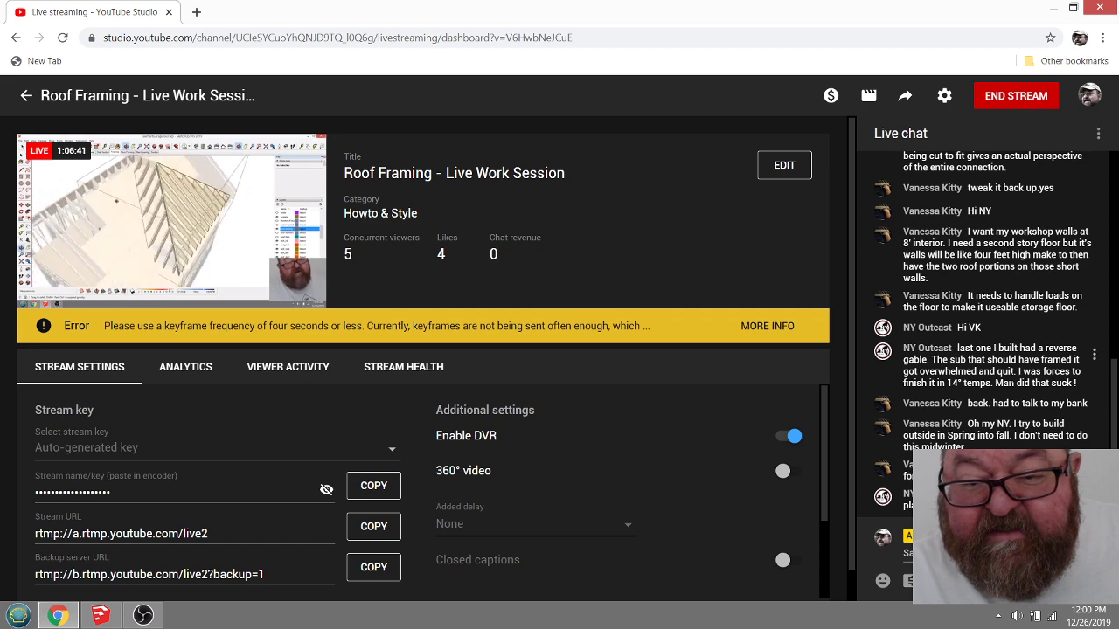
# Step: Read back through the livestream chat comments about the valley beam and the workshop roof
pyautogui.scroll(3, 1005, 289)
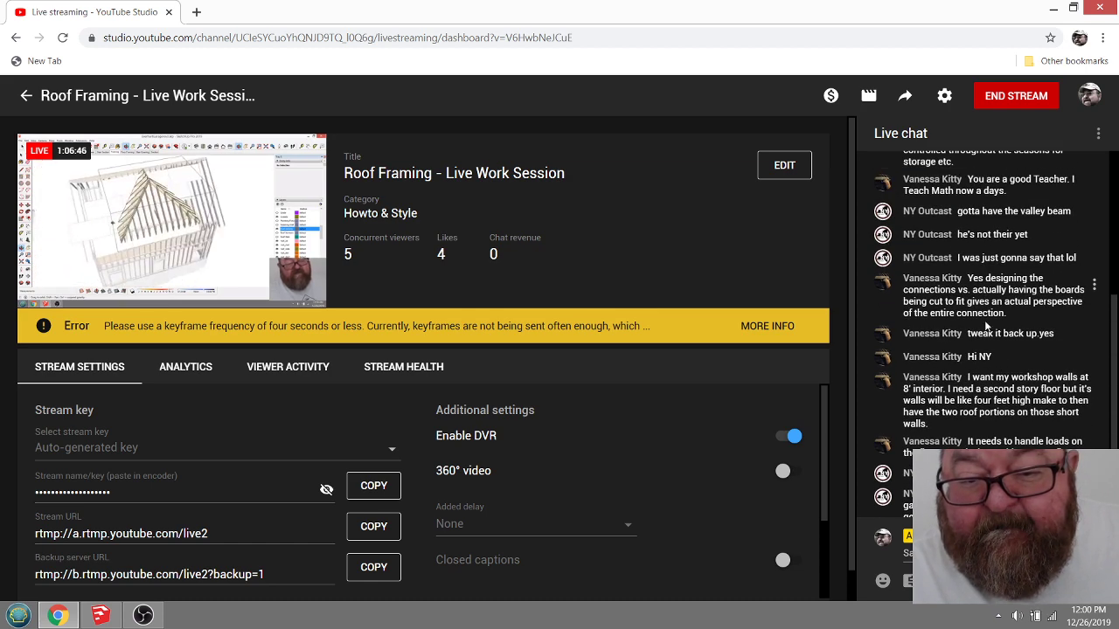
pyautogui.scroll(3, 988, 341)
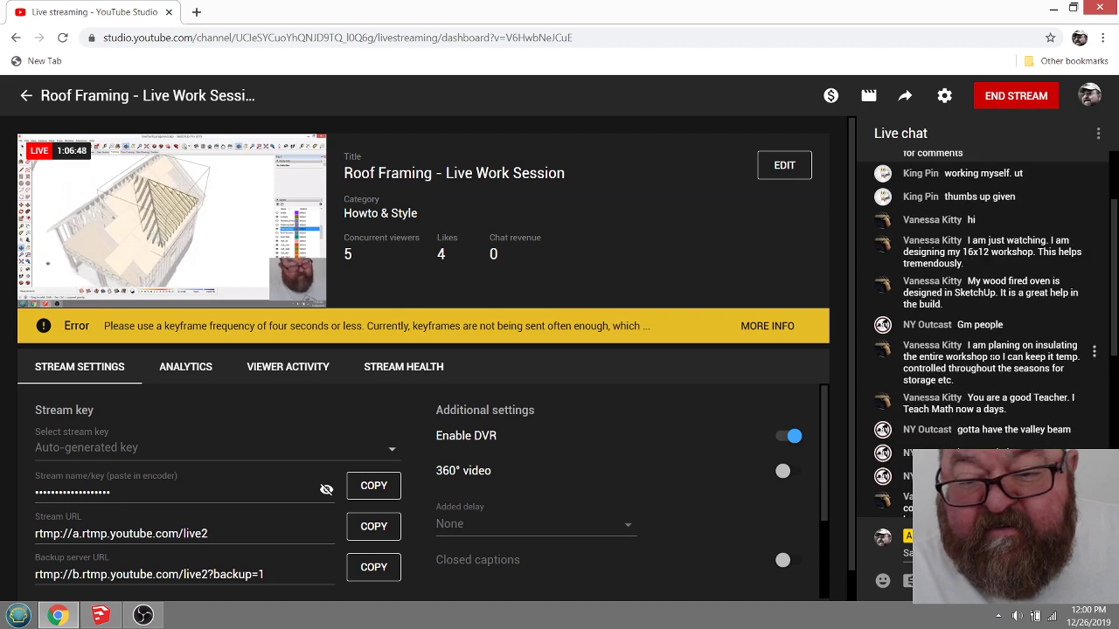
pyautogui.scroll(-3, 994, 357)
pyautogui.scroll(2, 988, 341)
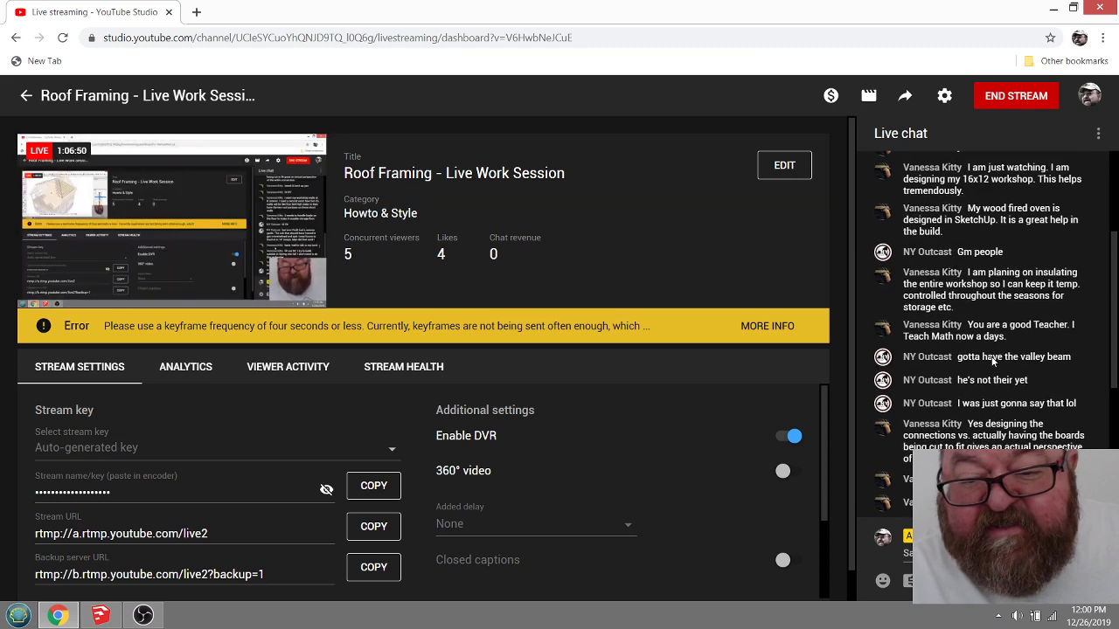
pyautogui.scroll(-3, 983, 318)
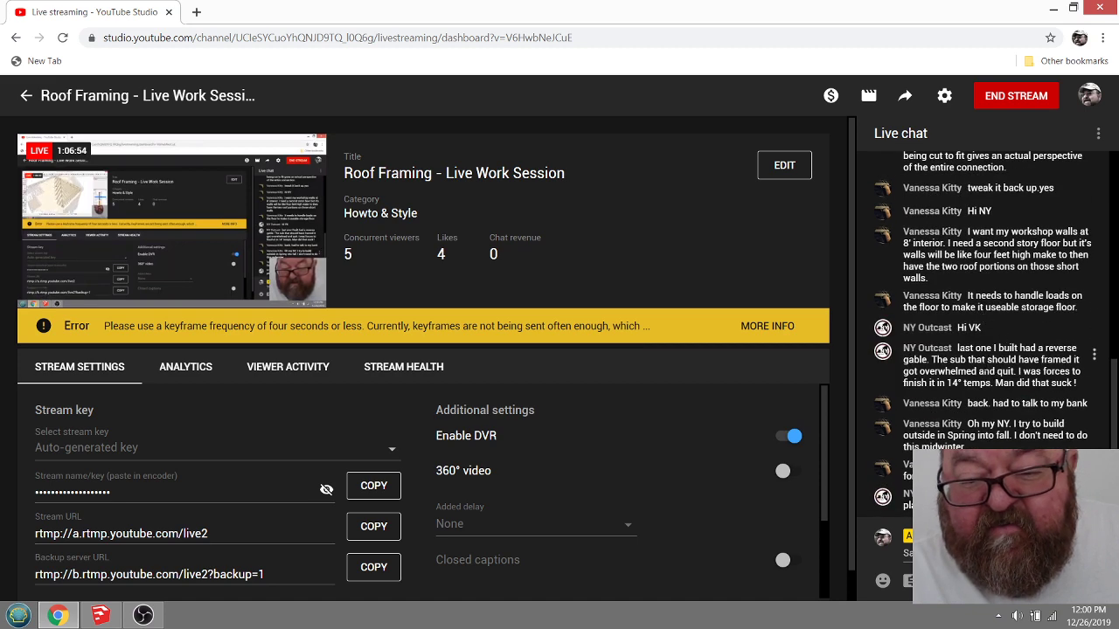
pyautogui.scroll(2, 1005, 358)
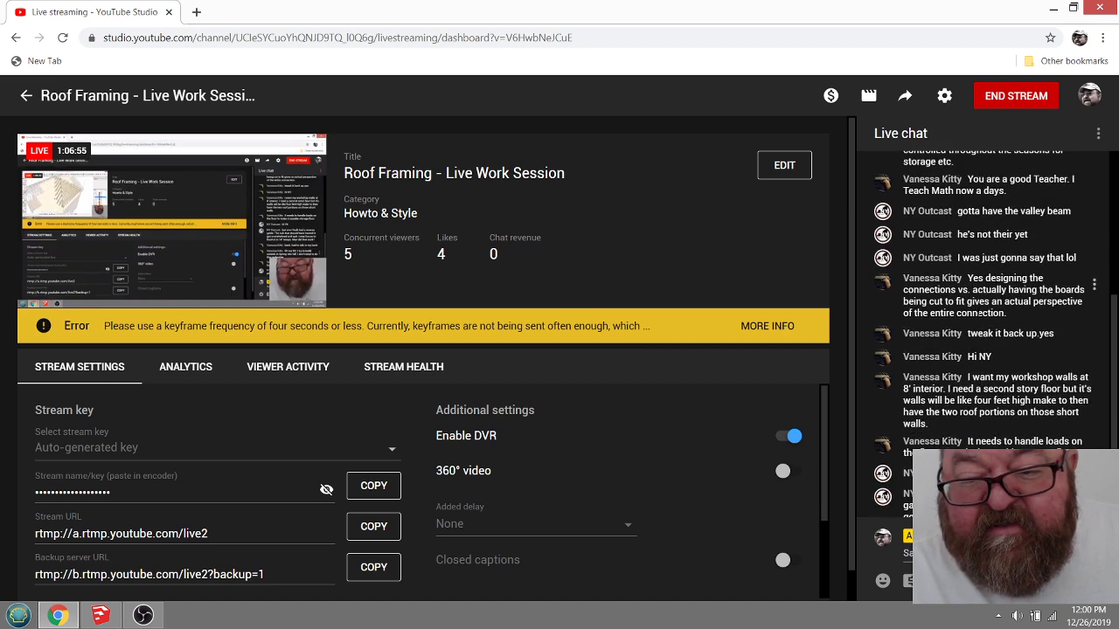
pyautogui.scroll(1, 984, 312)
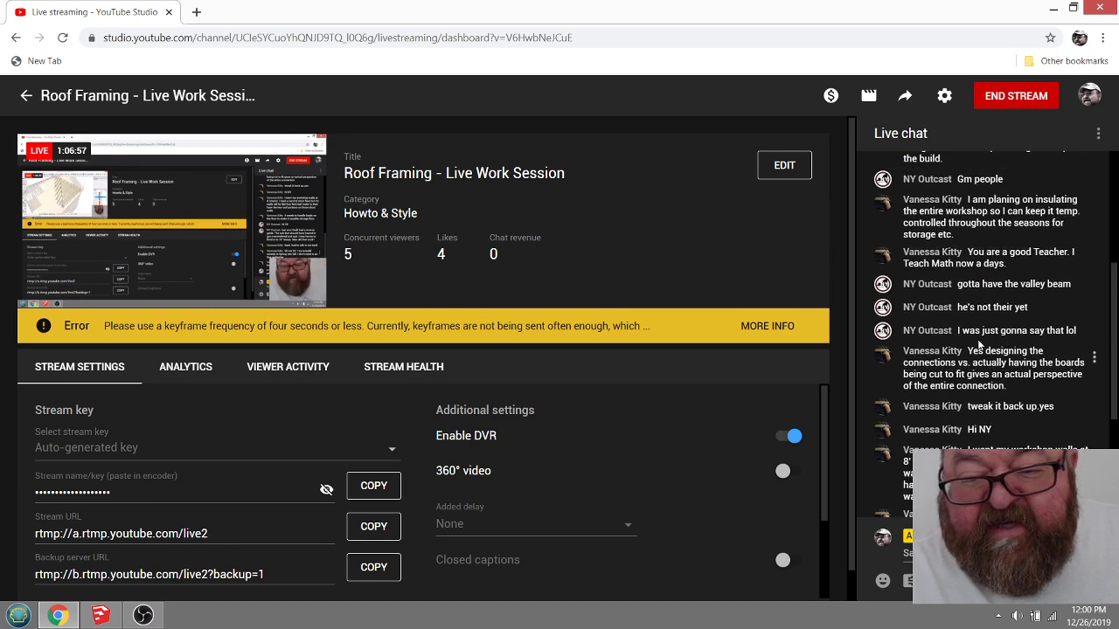
pyautogui.scroll(1, 979, 371)
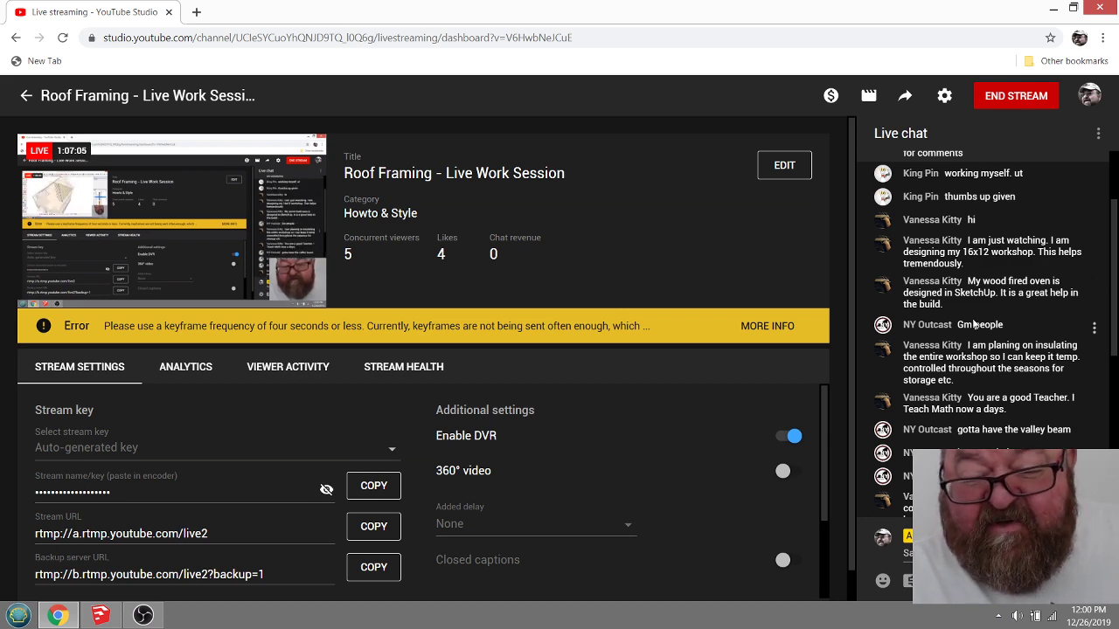
pyautogui.scroll(-10, 973, 323)
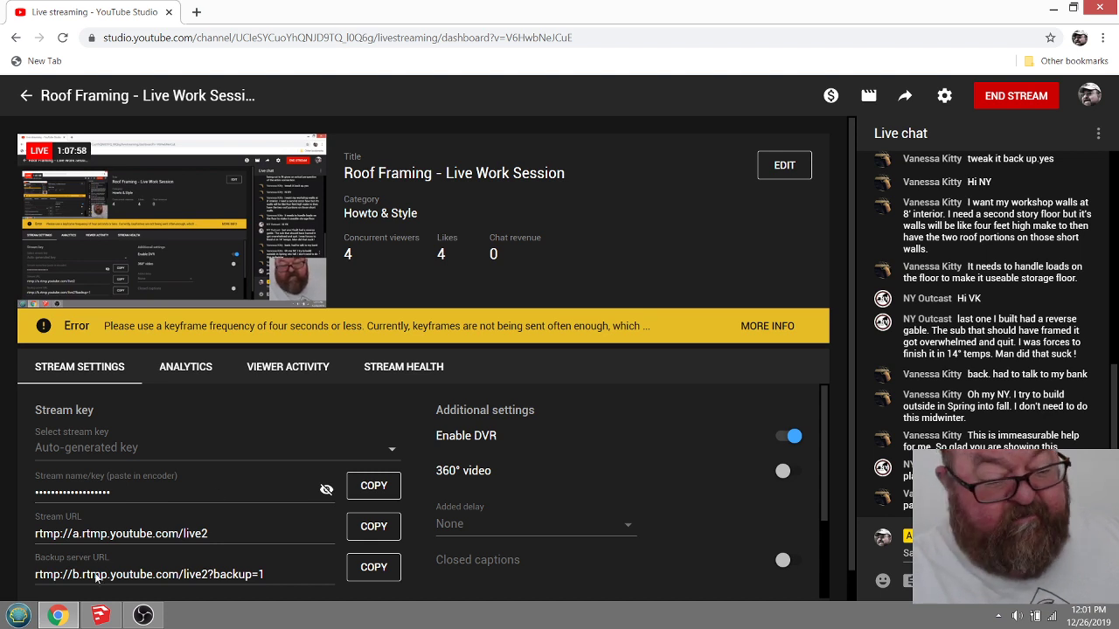
# Step: Switch back to SketchUp and close the hip framing group
pyautogui.moveTo(64, 620)
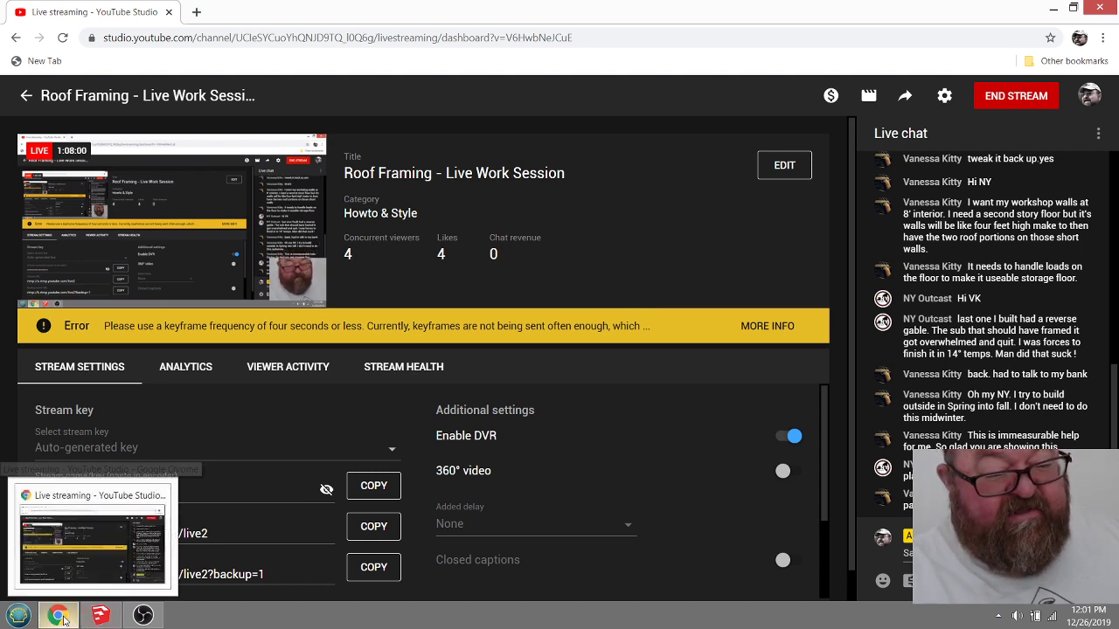
pyautogui.click(99, 616)
pyautogui.moveTo(544, 347); pyautogui.dragTo(478, 341, button='middle')
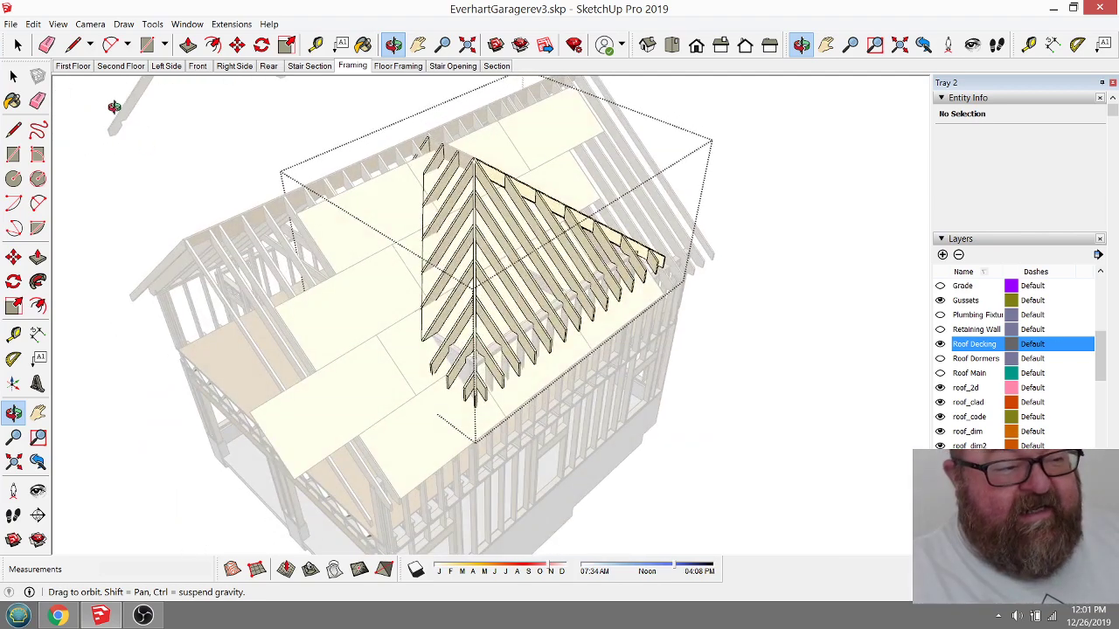
pyautogui.click(17, 44)
pyautogui.press('Escape')
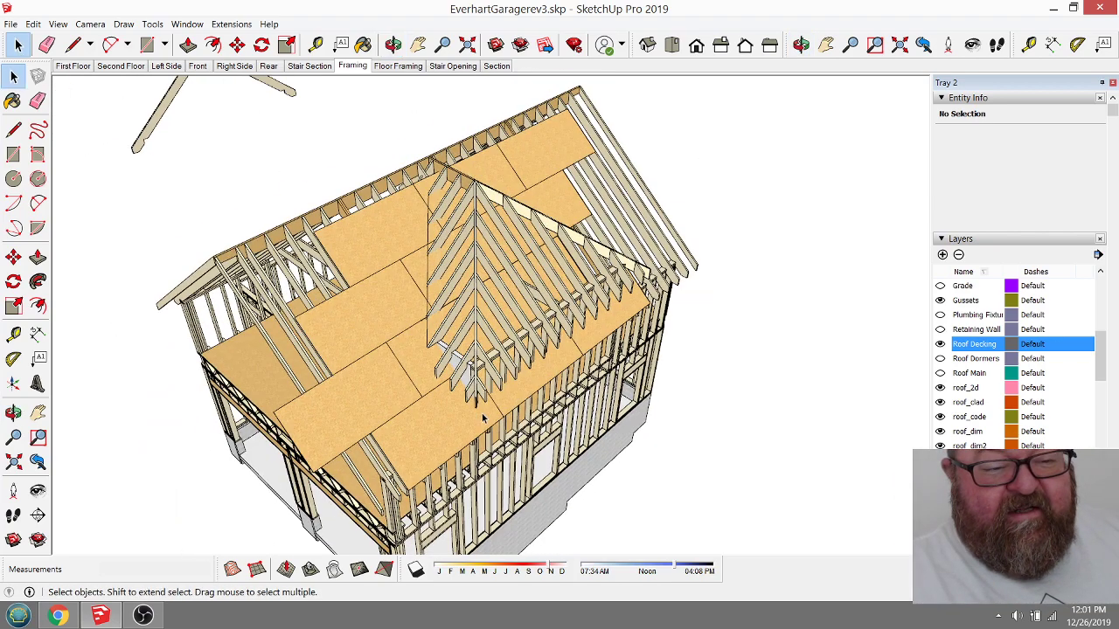
# Step: Inside the Roof Decking group, copy the uppermost row's left OSB sheet from its lower corner to a rafter along that row's upper edge
pyautogui.scroll(4, 359, 207)
pyautogui.click(394, 250)
pyautogui.click(340, 251)
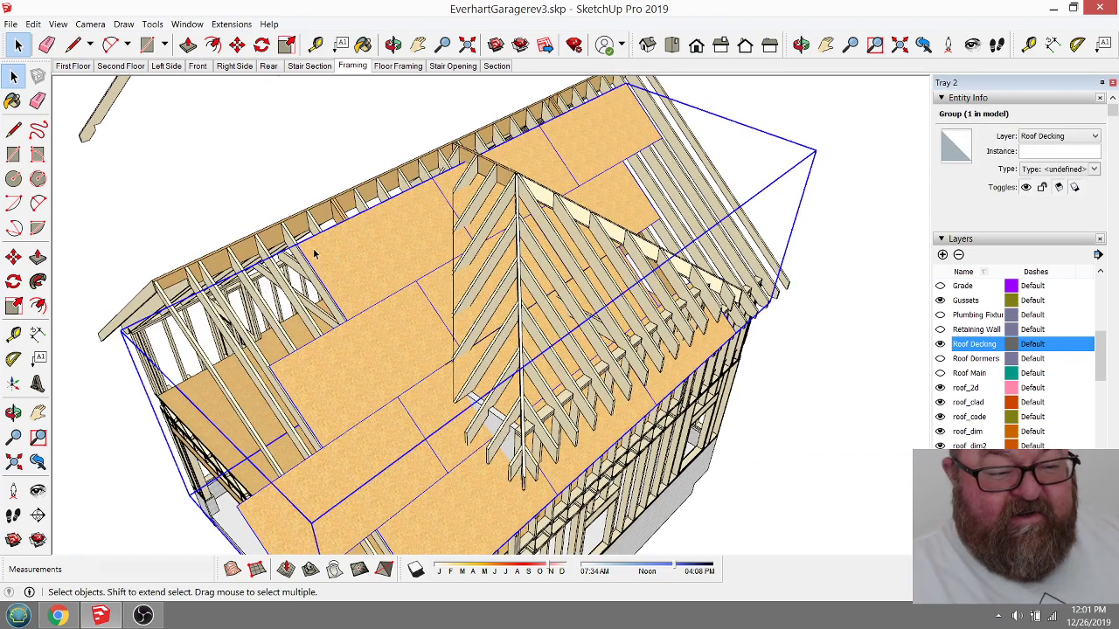
pyautogui.doubleClick(317, 251)
pyautogui.scroll(2, 320, 242)
pyautogui.scroll(2, 324, 249)
pyautogui.click(347, 282)
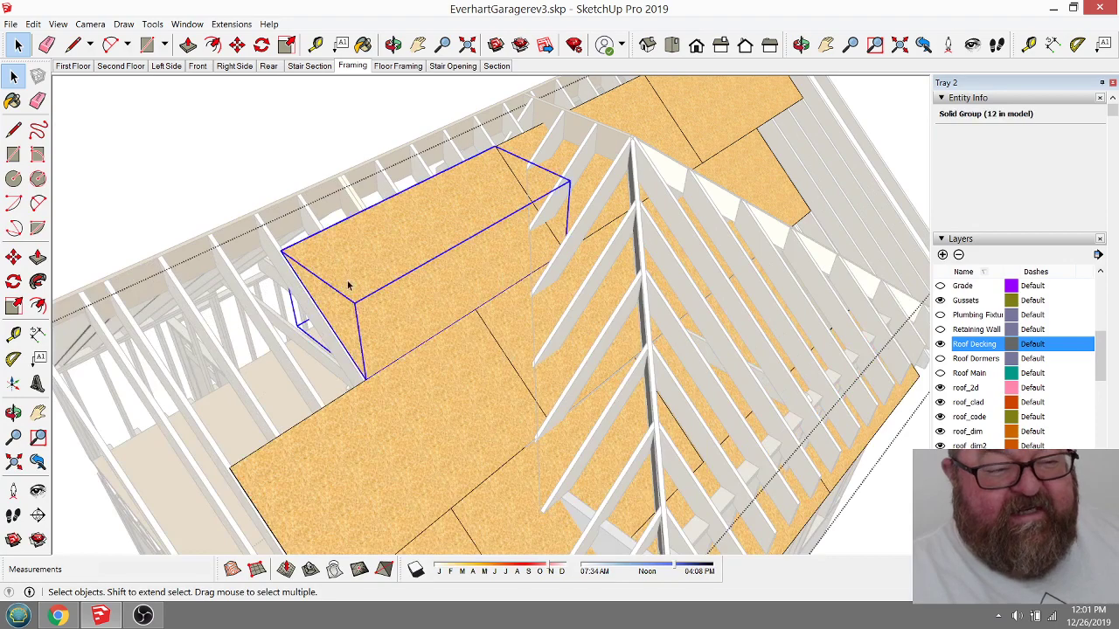
pyautogui.press('m')
pyautogui.scroll(3, 383, 307)
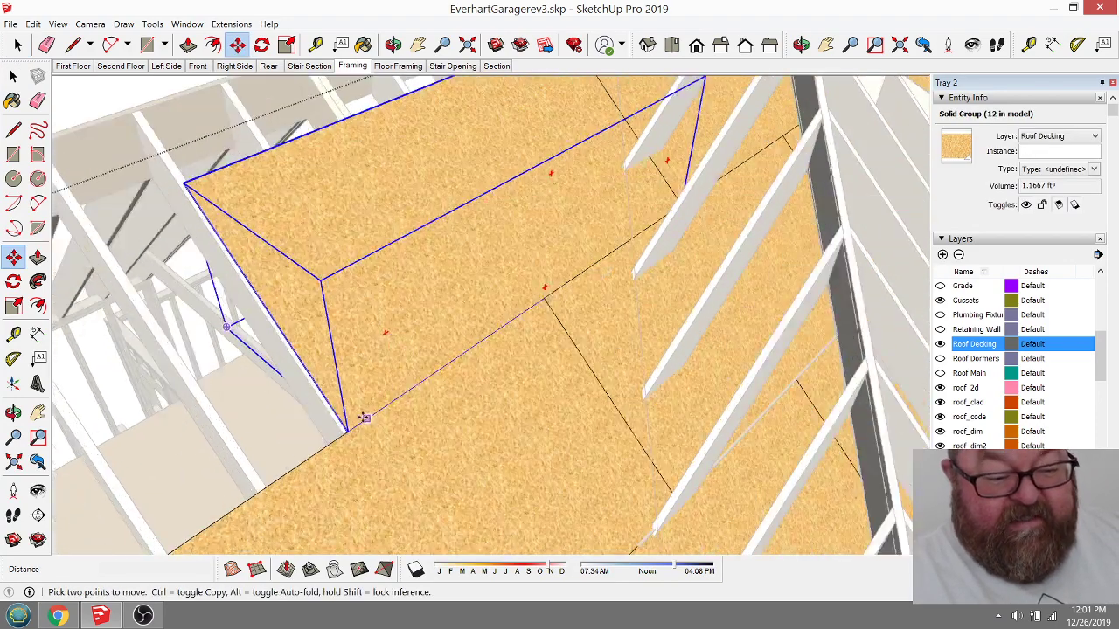
pyautogui.press('ctrl')
pyautogui.click(349, 431)
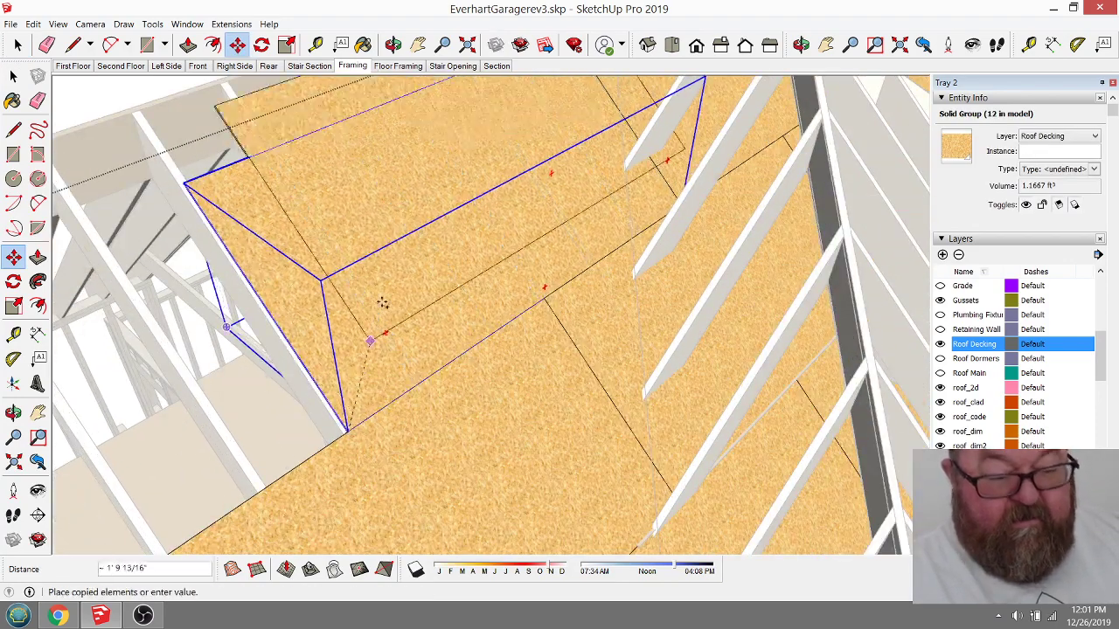
pyautogui.scroll(-1, 336, 433)
pyautogui.scroll(-2, 337, 433)
pyautogui.scroll(6, 408, 183)
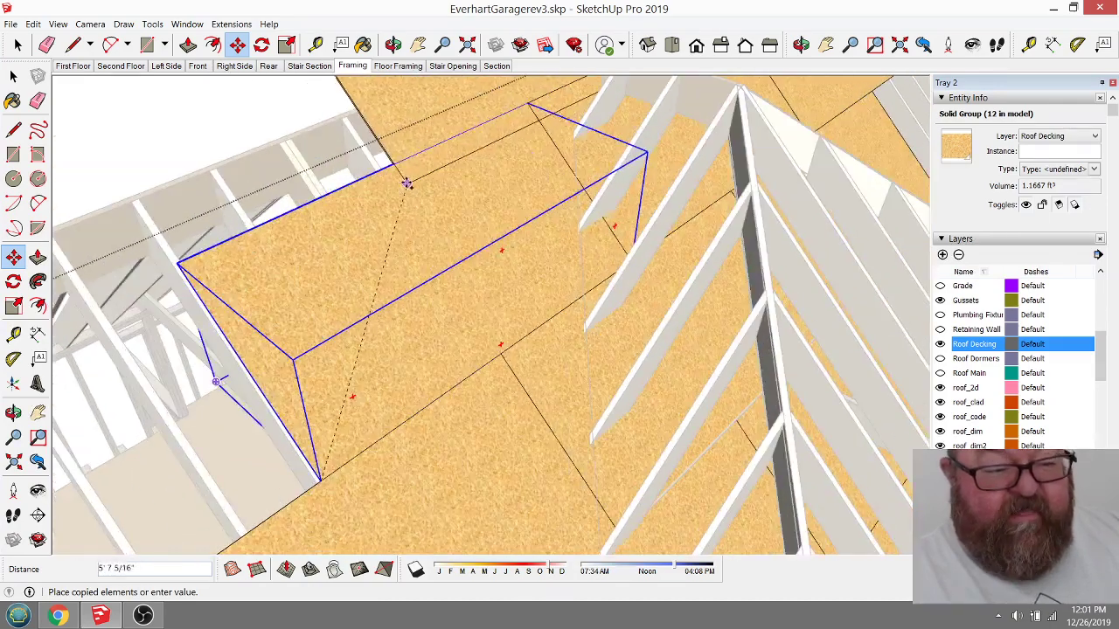
pyautogui.scroll(-3, 349, 199)
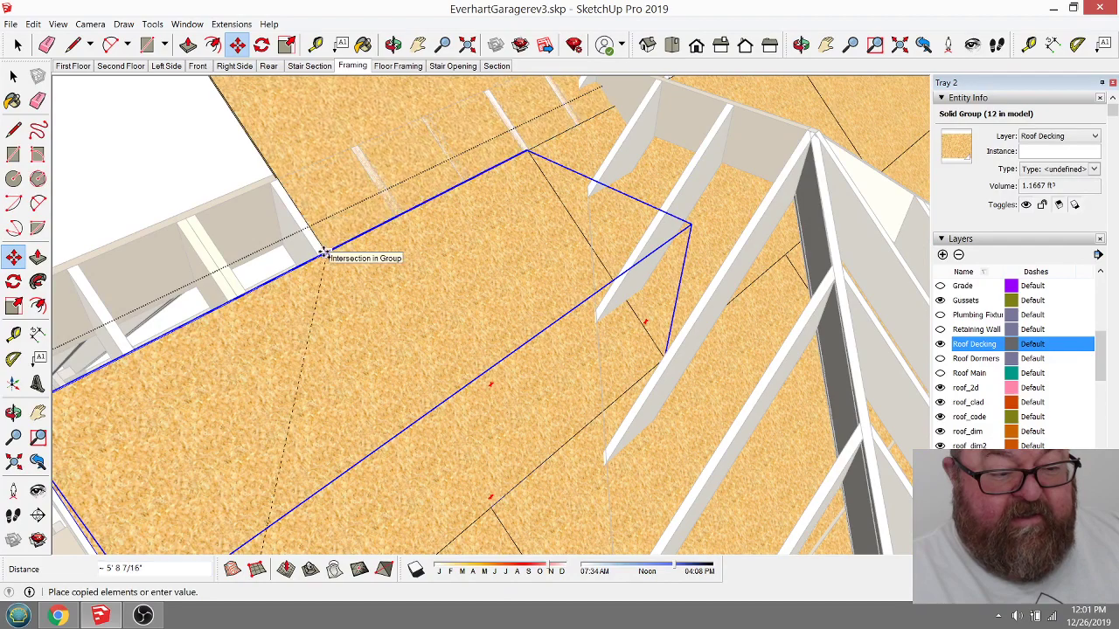
pyautogui.click(325, 253)
pyautogui.scroll(-2, 350, 289)
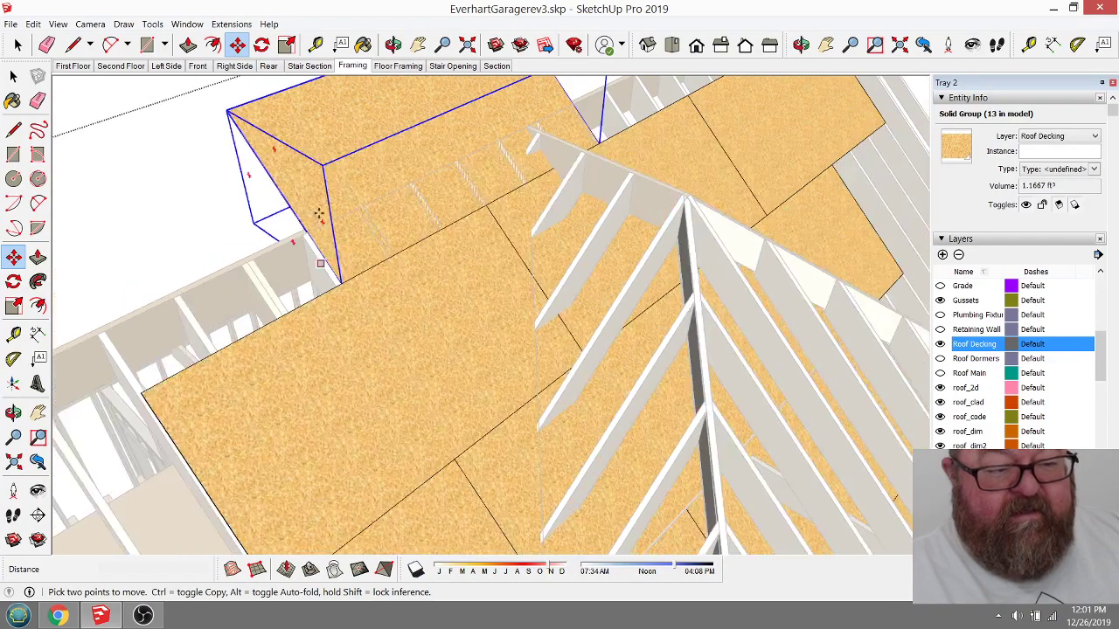
# Step: Move the copied OSB sheet about 2 7/8" to pull it clear of the row below
pyautogui.moveTo(337, 114); pyautogui.dragTo(454, 278, button='middle')
pyautogui.scroll(6, 455, 278)
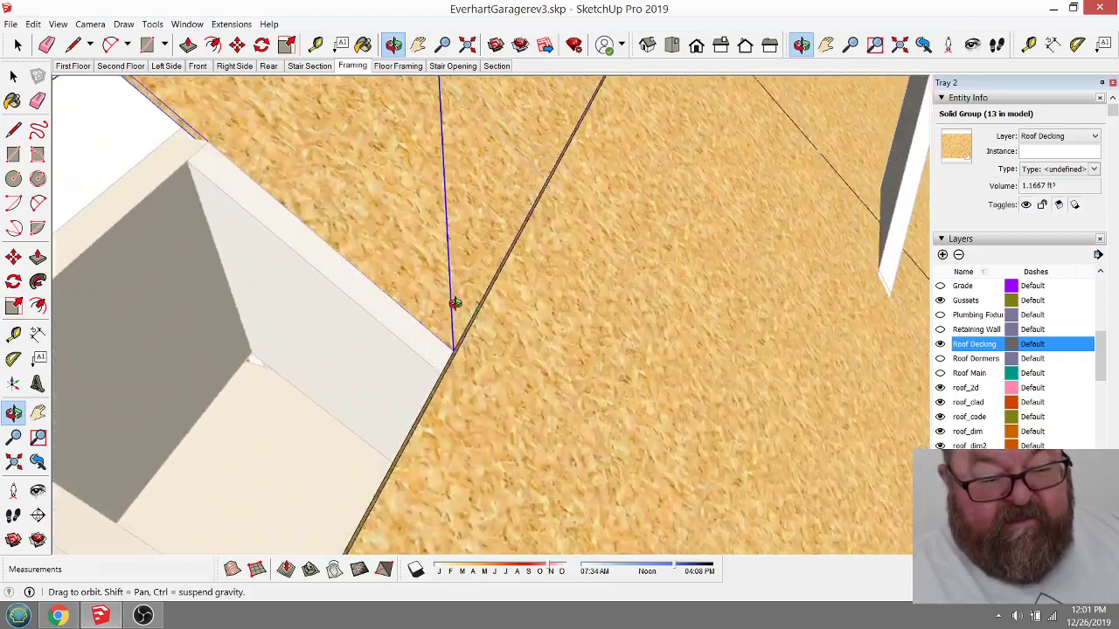
pyautogui.click(237, 44)
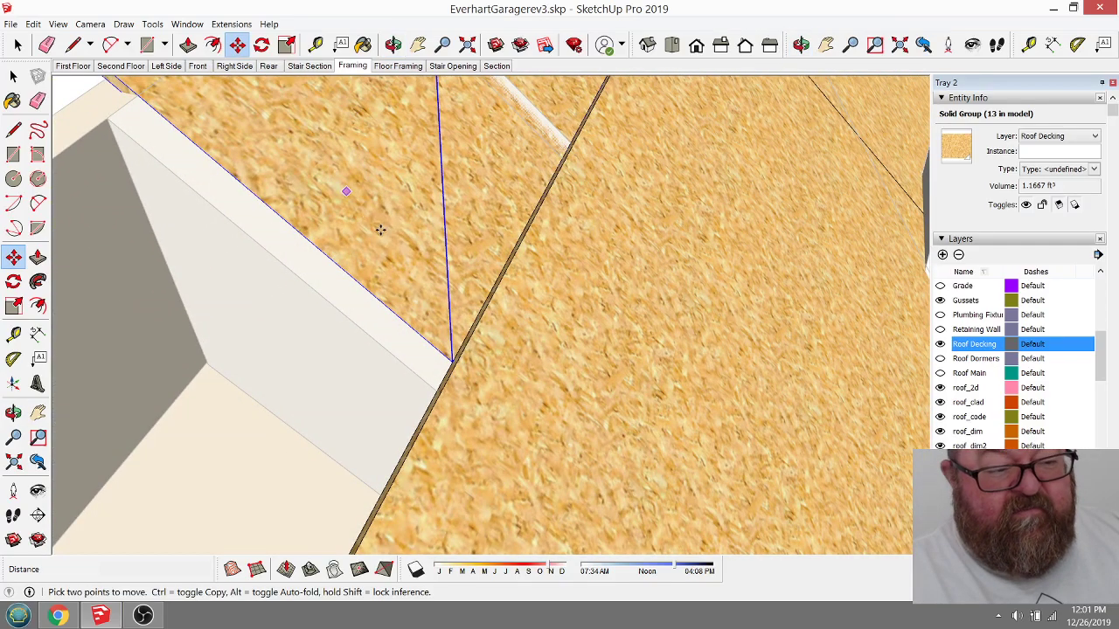
pyautogui.click(370, 218)
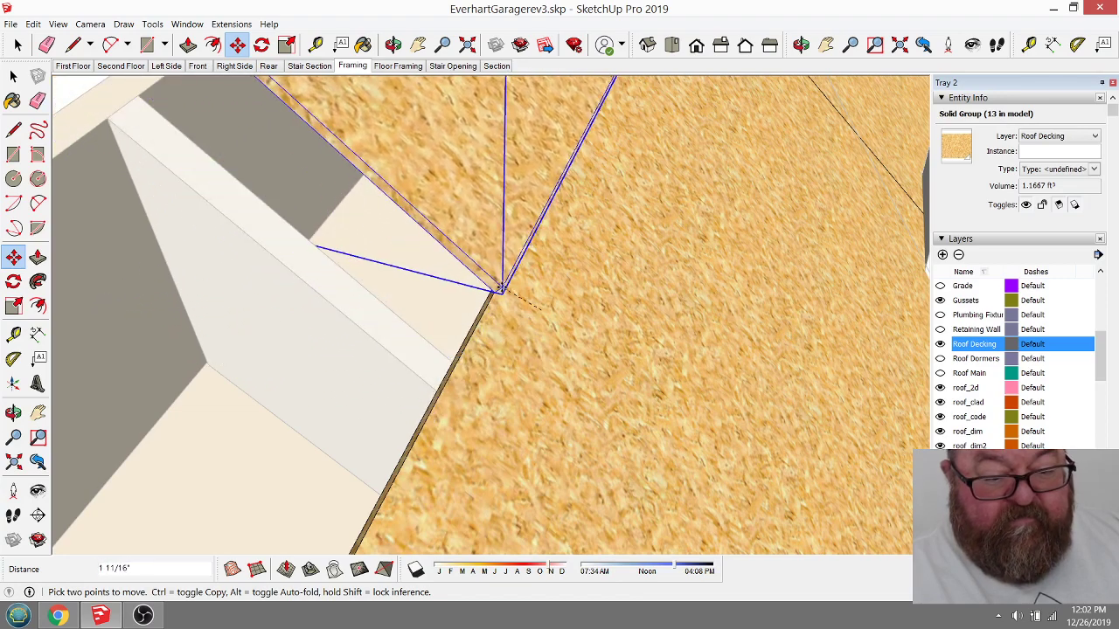
pyautogui.click(461, 293)
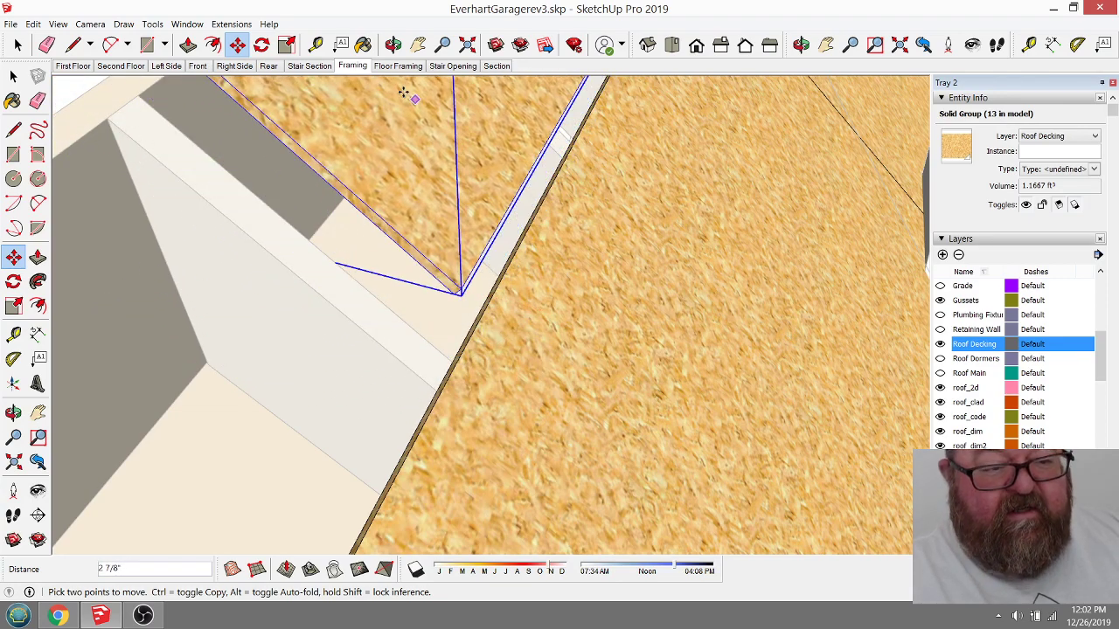
# Step: Move the copied sheet by its lower corner to butt it against the upper edge of the row below, over the rafter
pyautogui.click(392, 44)
pyautogui.moveTo(545, 349); pyautogui.dragTo(495, 155)
pyautogui.click(237, 44)
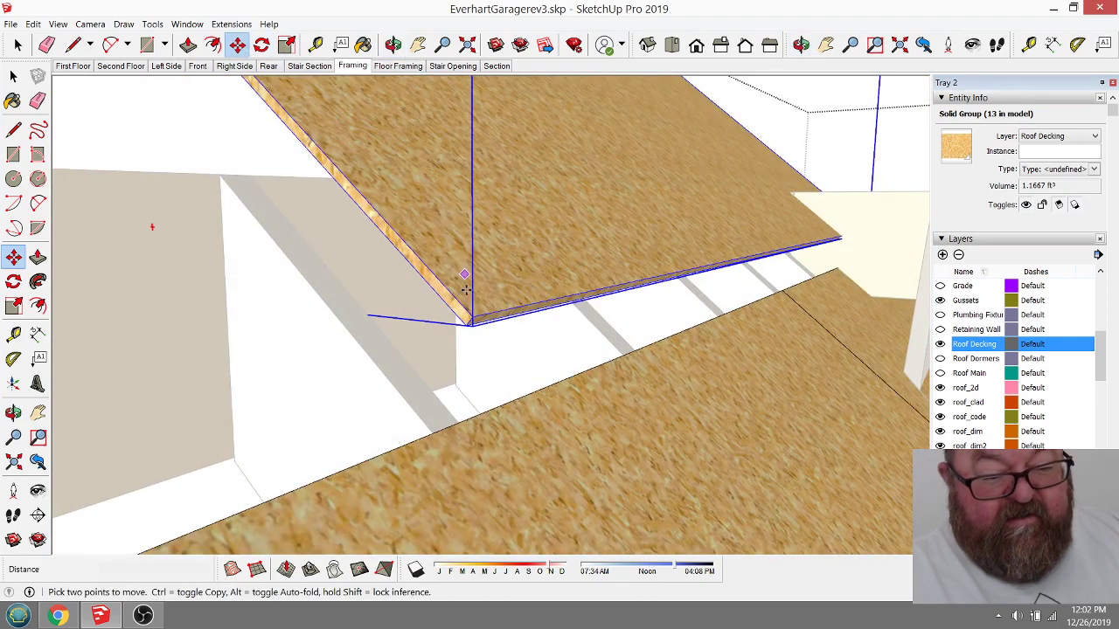
pyautogui.click(472, 316)
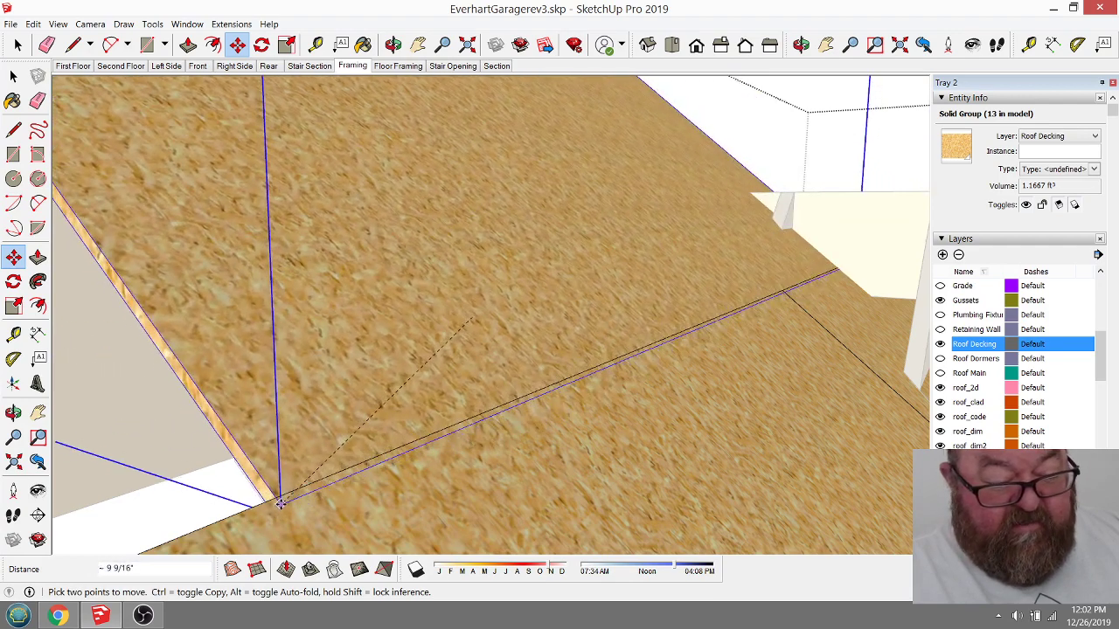
pyautogui.click(288, 492)
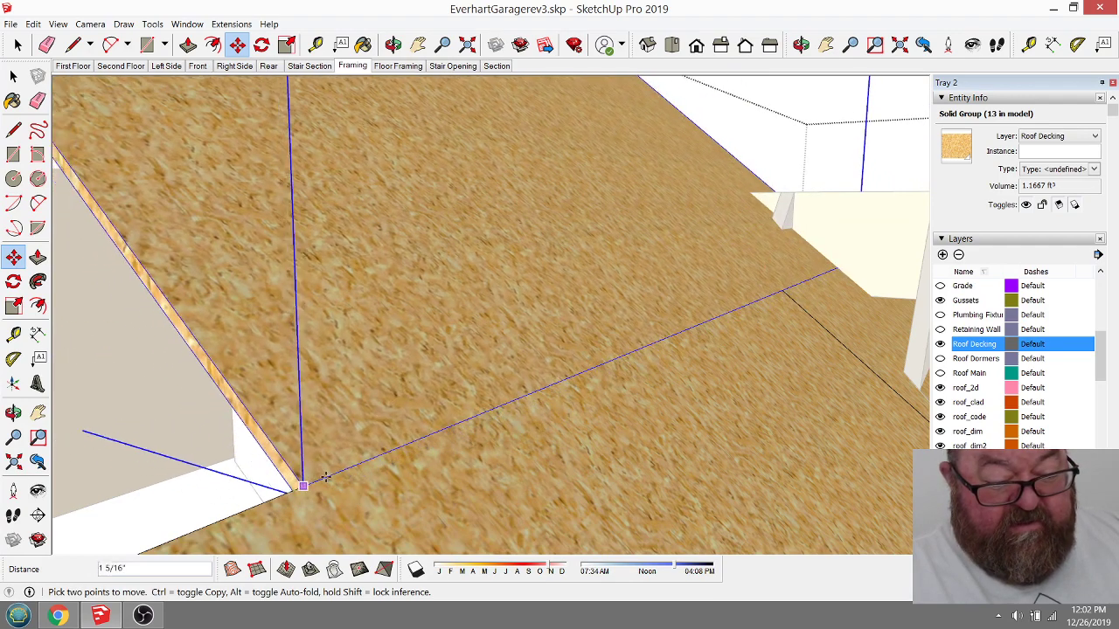
pyautogui.click(456, 423)
# Step: Open the copied sheet for editing and push its upper long edge in about 2' 10 1/4" to the ridge board
pyautogui.scroll(-2, 498, 485)
pyautogui.click(392, 45)
pyautogui.moveTo(389, 105); pyautogui.dragTo(441, 344)
pyautogui.scroll(2, 538, 325)
pyautogui.click(17, 45)
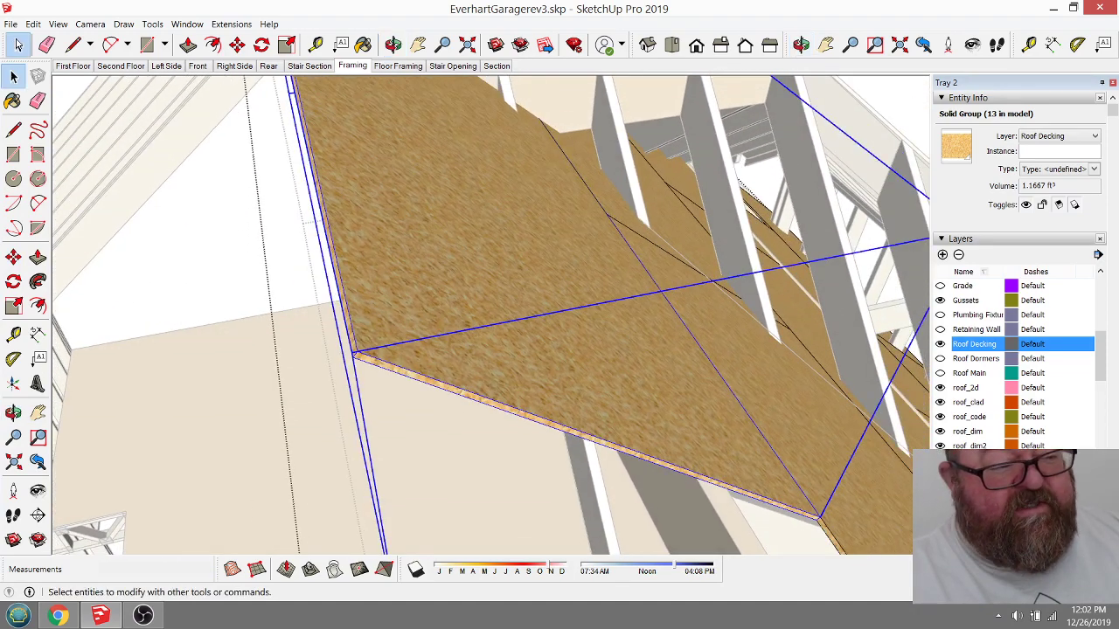
pyautogui.doubleClick(331, 168)
pyautogui.click(188, 44)
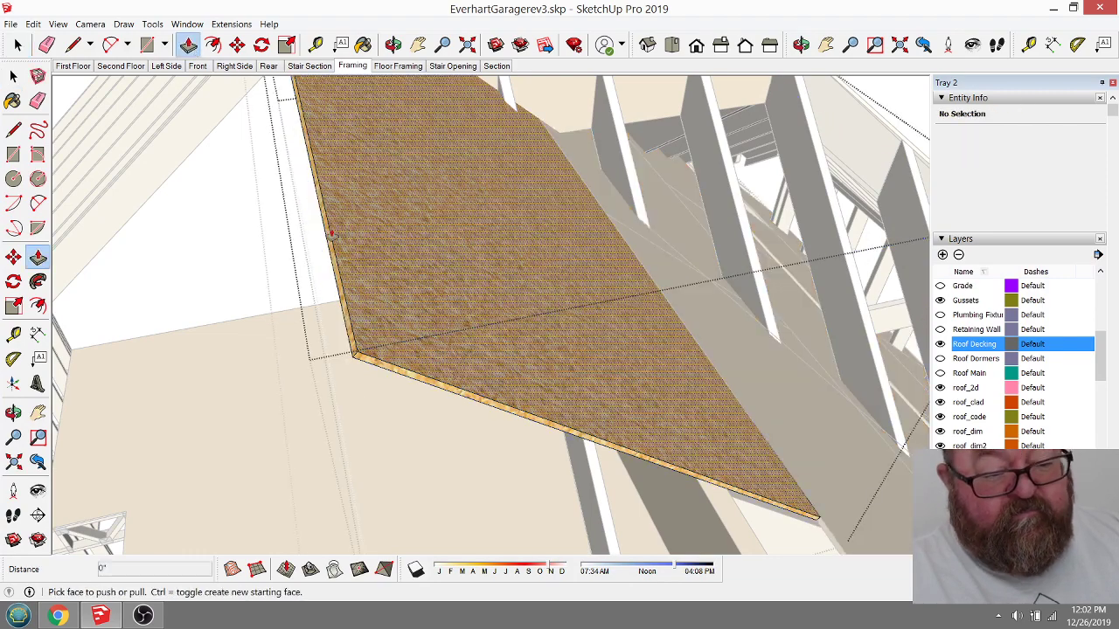
pyautogui.click(339, 249)
pyautogui.click(341, 312)
pyautogui.click(338, 321)
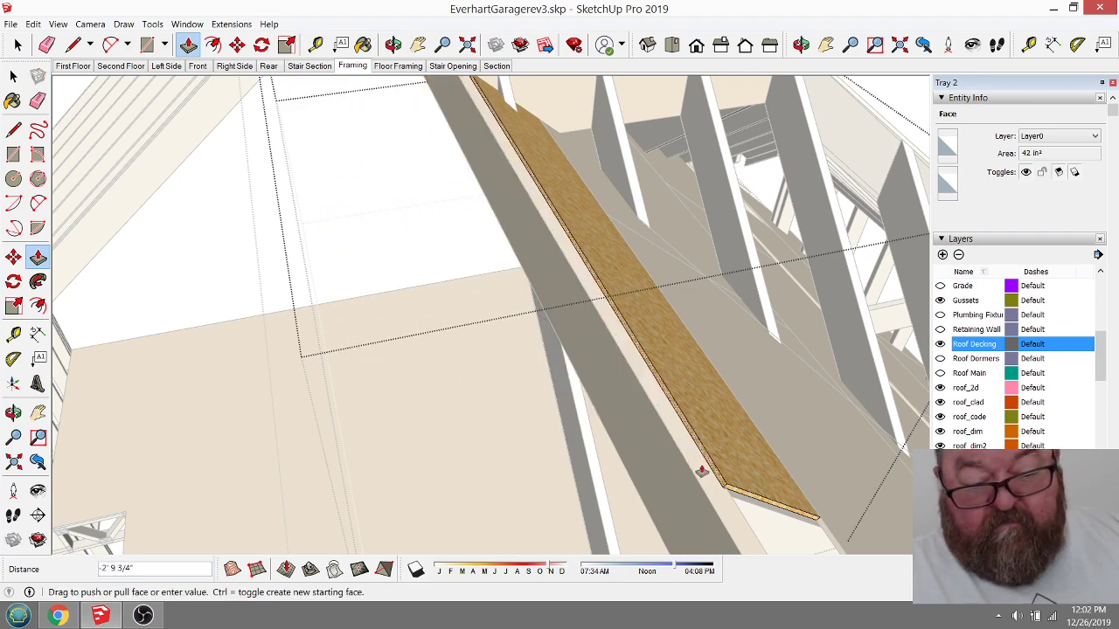
pyautogui.click(721, 481)
# Step: Push the sheet's upper long edge in another 1" to leave a gap along the ridge board
pyautogui.moveTo(721, 482); pyautogui.dragTo(432, 282, button='middle')
pyautogui.scroll(6, 370, 224)
pyautogui.click(188, 44)
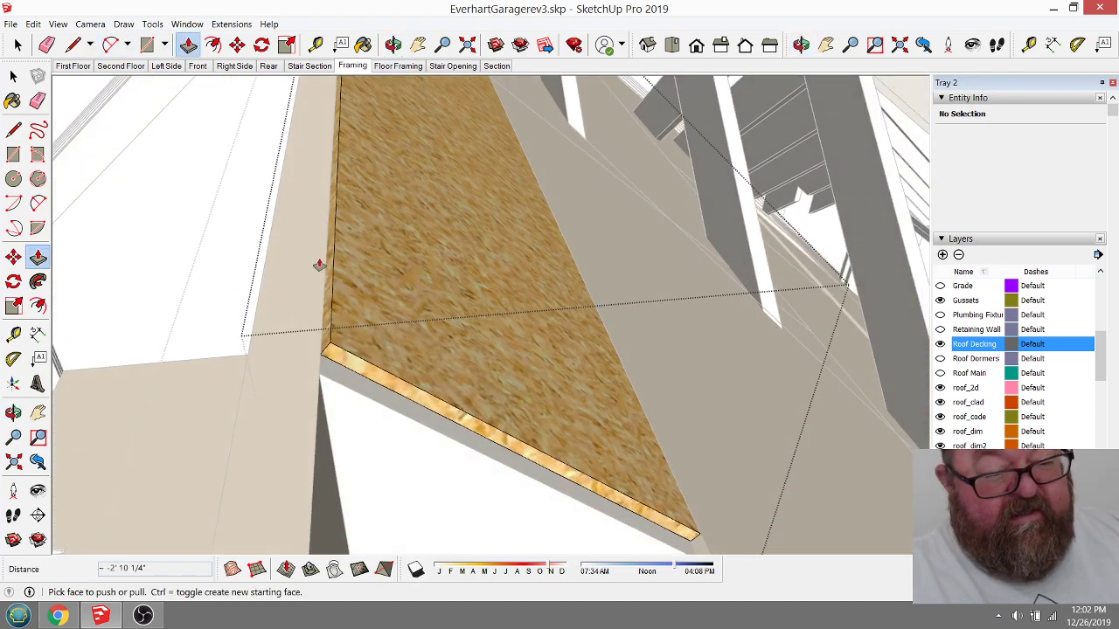
pyautogui.click(326, 272)
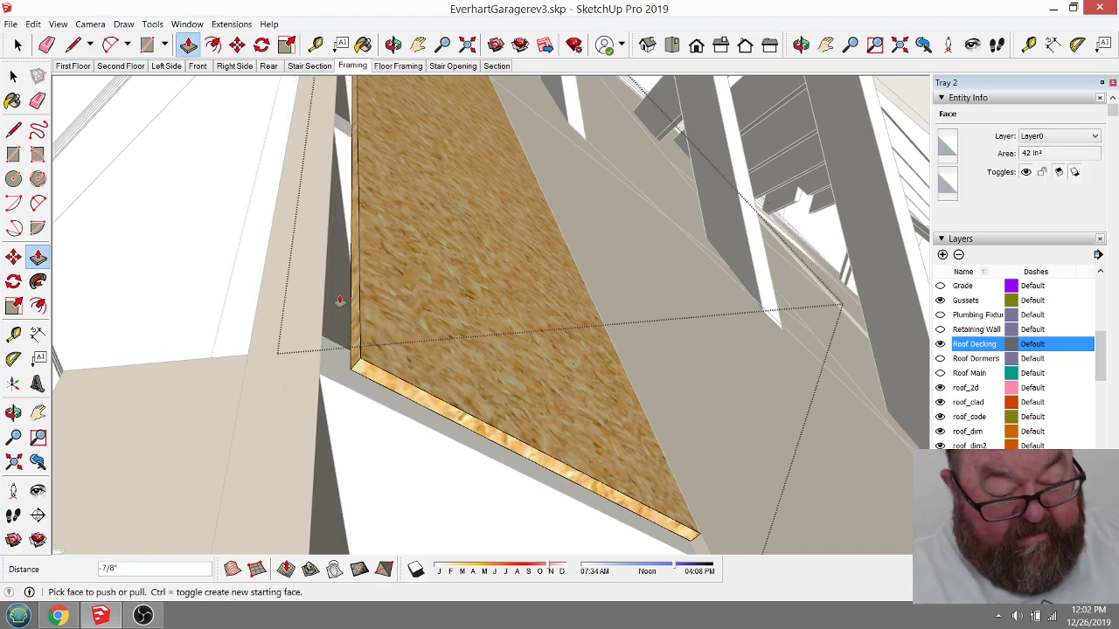
pyautogui.click(340, 301)
pyautogui.write('1')
pyautogui.press('Return')
pyautogui.moveTo(354, 310); pyautogui.dragTo(368, 181, button='middle')
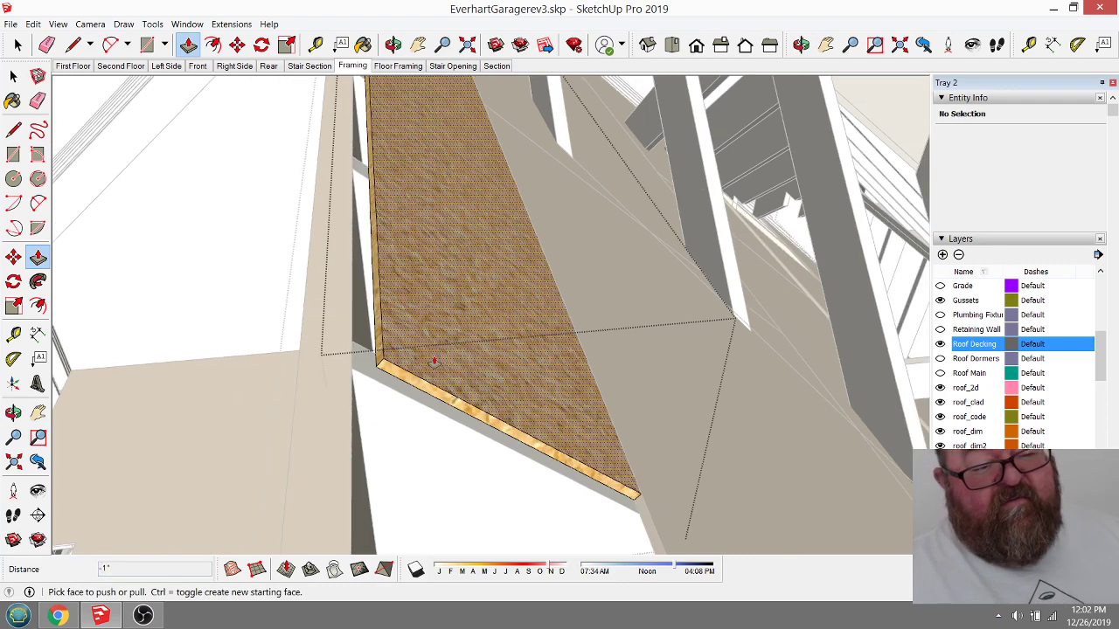
pyautogui.click(369, 181)
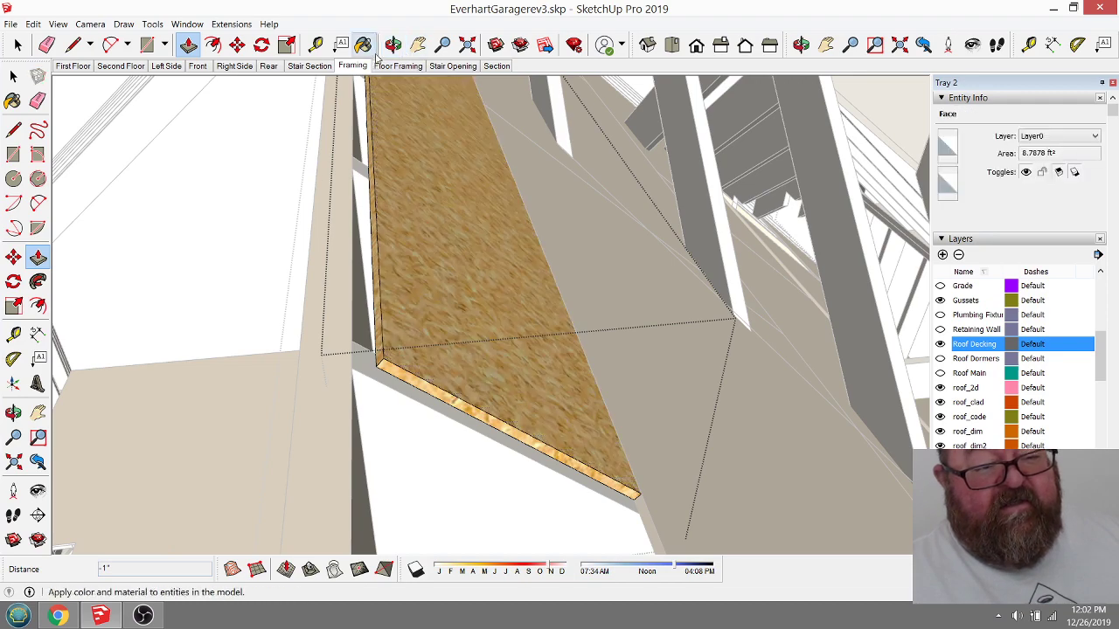
# Step: Examine the trimmed sheet's fit along the ridge board and around the dormer ridge from several angles
pyautogui.click(393, 45)
pyautogui.moveTo(402, 96); pyautogui.dragTo(593, 286)
pyautogui.moveTo(399, 306); pyautogui.dragTo(408, 174)
pyautogui.moveTo(392, 343); pyautogui.dragTo(375, 293)
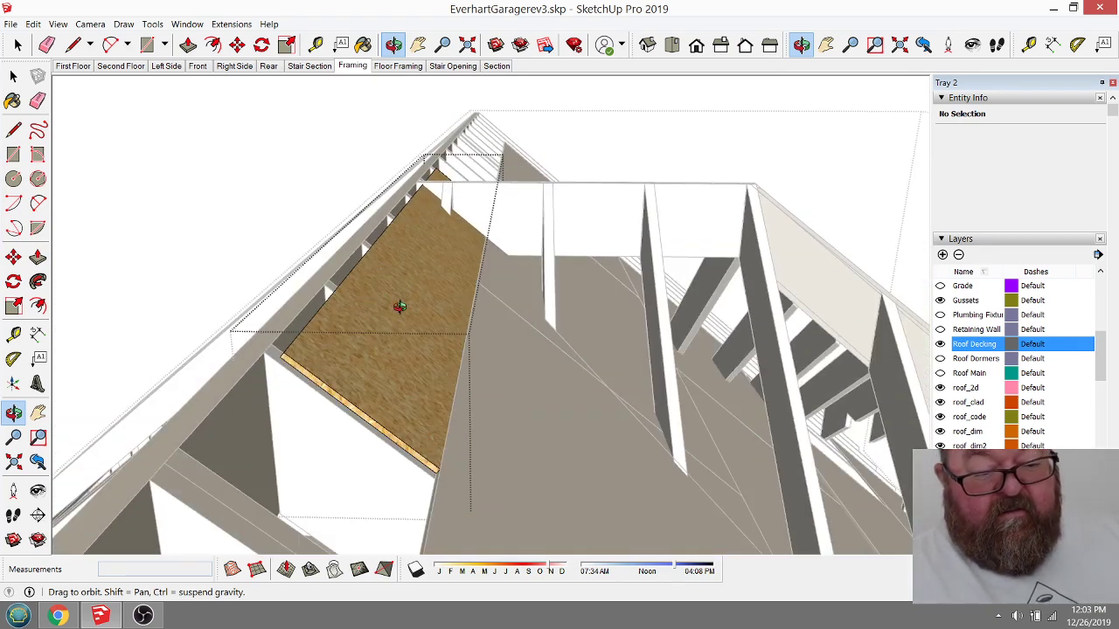
pyautogui.moveTo(463, 297); pyautogui.dragTo(213, 405)
pyautogui.scroll(-3, 639, 349)
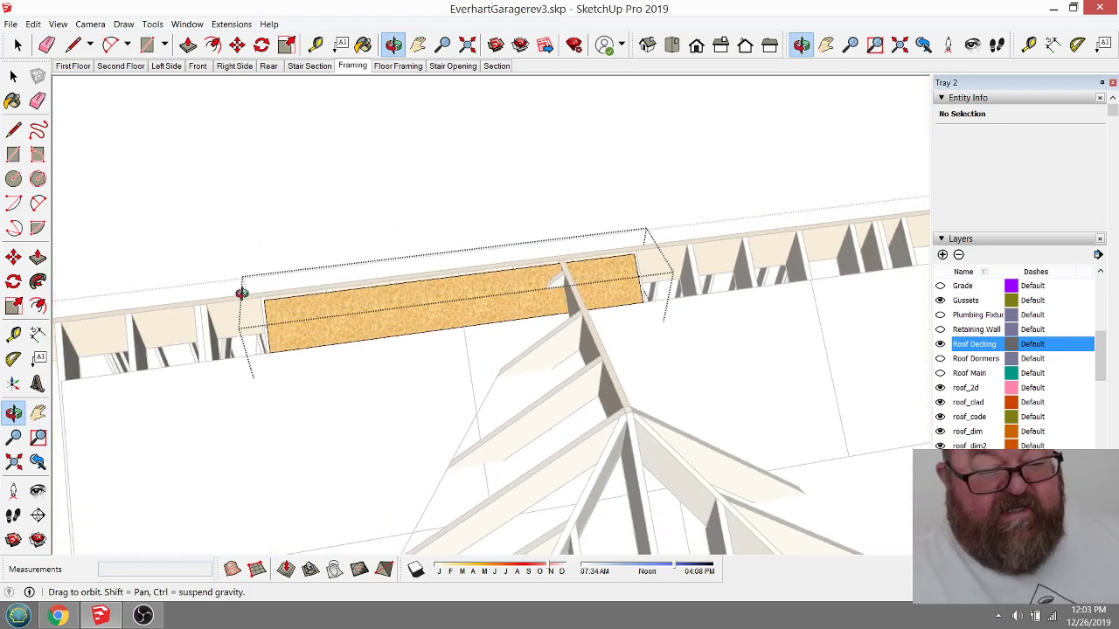
pyautogui.click(17, 45)
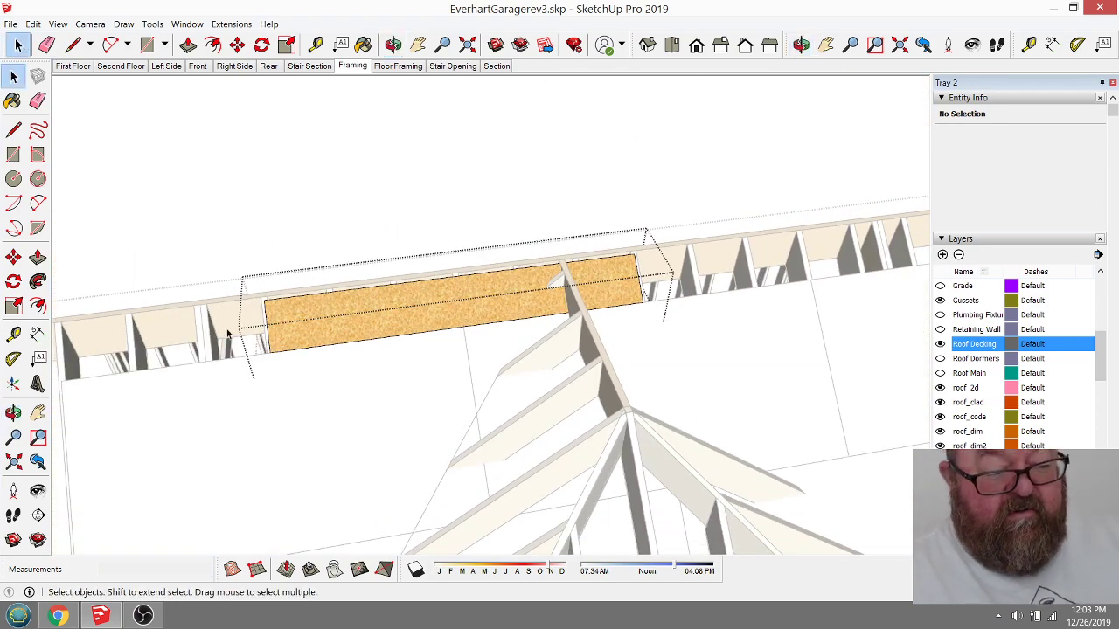
# Step: Copy the trimmed ridge sheet by its lower corner and butt the copy end to end against it, past the dormer ridge
pyautogui.click(300, 344)
pyautogui.click(238, 45)
pyautogui.scroll(3, 264, 363)
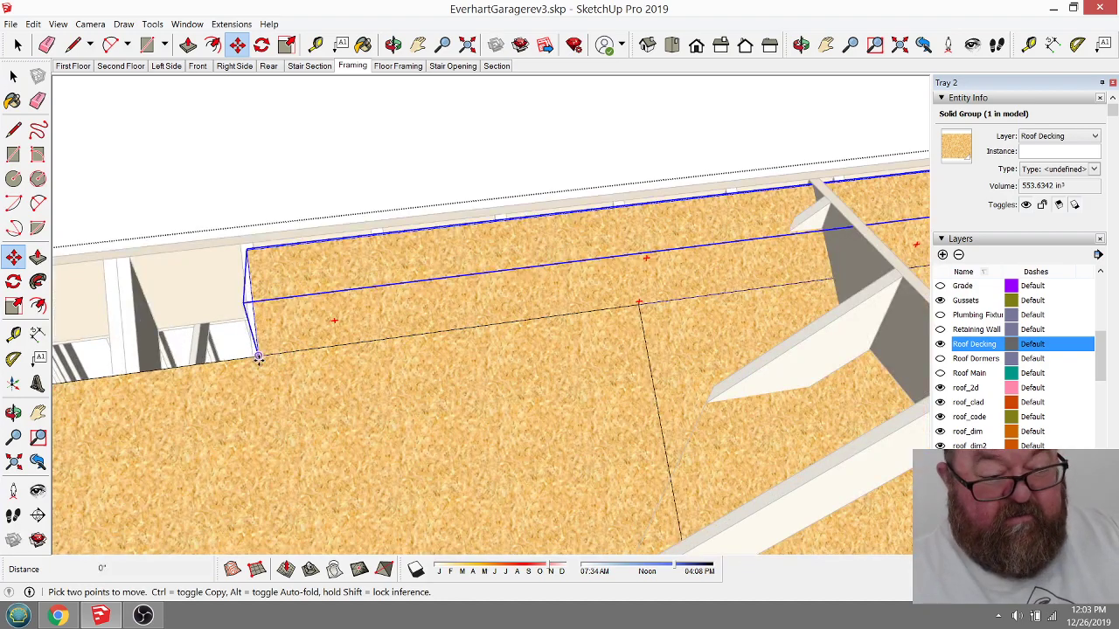
pyautogui.keyDown('ctrl'); pyautogui.click(259, 356); pyautogui.keyUp('ctrl')
pyautogui.scroll(-3, 531, 363)
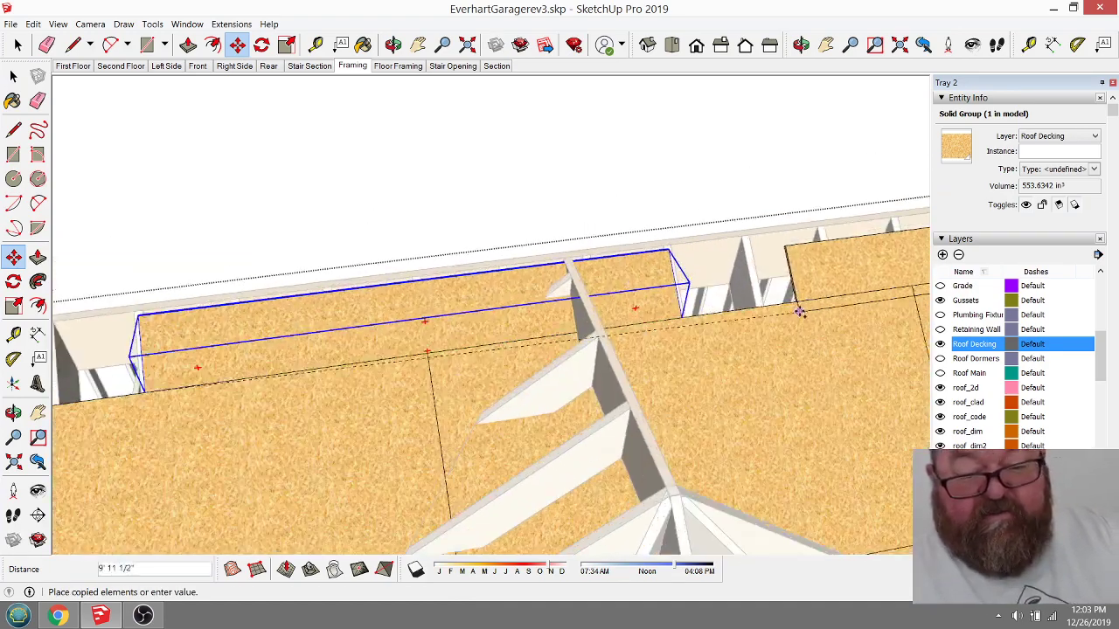
pyautogui.scroll(6, 622, 342)
pyautogui.scroll(-2, 621, 342)
pyautogui.scroll(4, 604, 362)
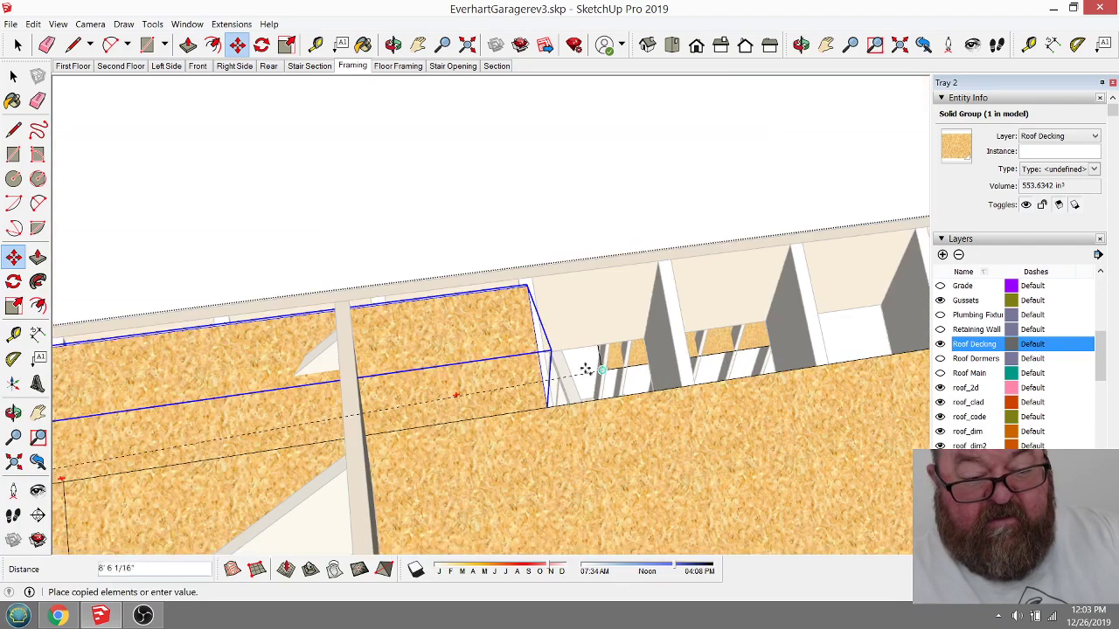
pyautogui.click(544, 409)
pyautogui.scroll(-4, 516, 288)
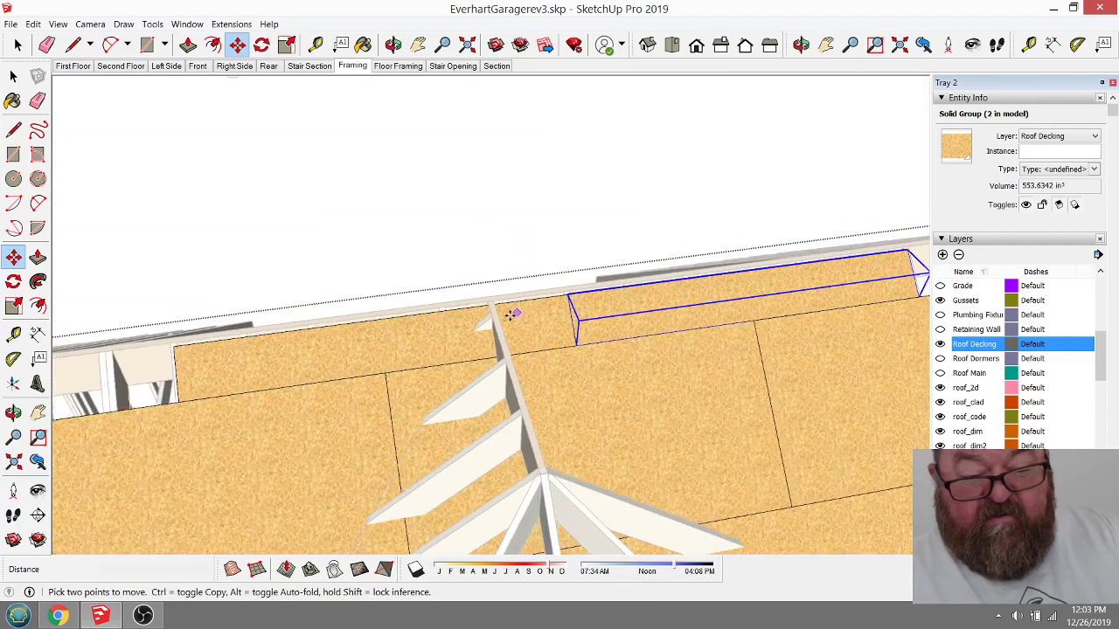
pyautogui.press('space')
pyautogui.scroll(-2, 408, 145)
pyautogui.click(447, 171)
# Step: Examine the sheathing layout across the whole roof and around the hip dormer from above
pyautogui.scroll(-3, 450, 175)
pyautogui.click(393, 44)
pyautogui.moveTo(559, 393); pyautogui.dragTo(476, 445)
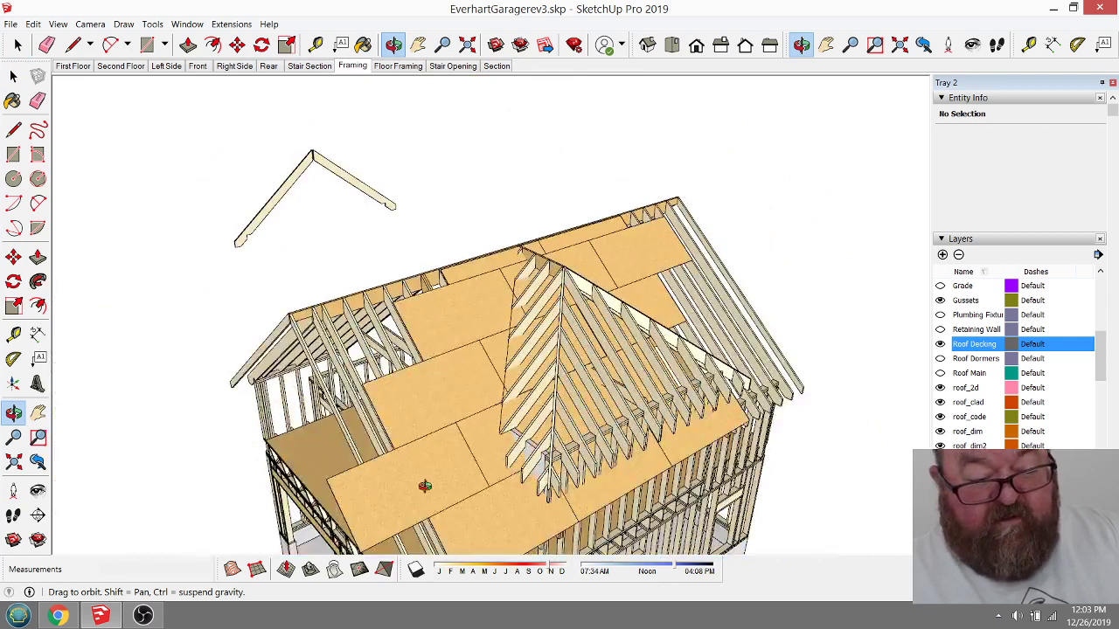
pyautogui.scroll(4, 376, 507)
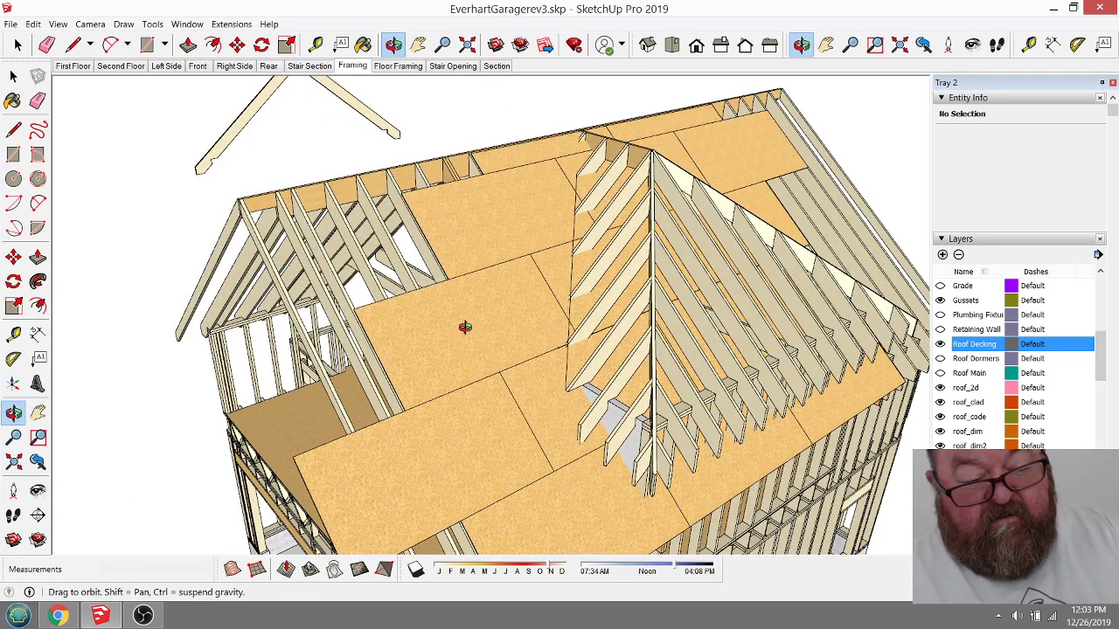
pyautogui.scroll(-2, 443, 313)
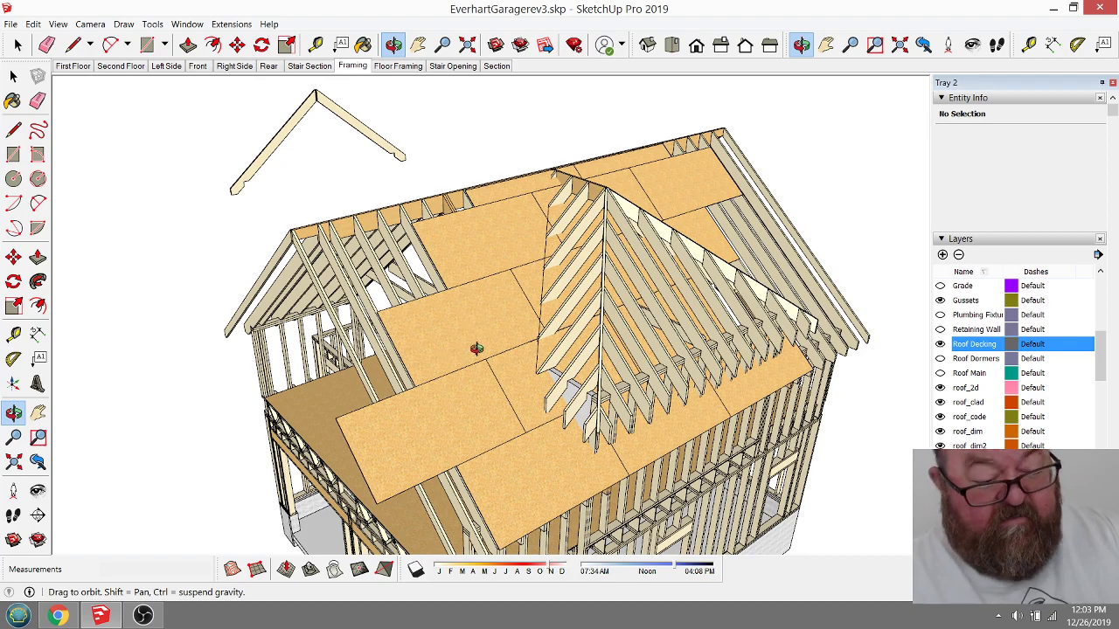
pyautogui.scroll(5, 476, 348)
pyautogui.moveTo(480, 353); pyautogui.dragTo(245, 378, button='middle')
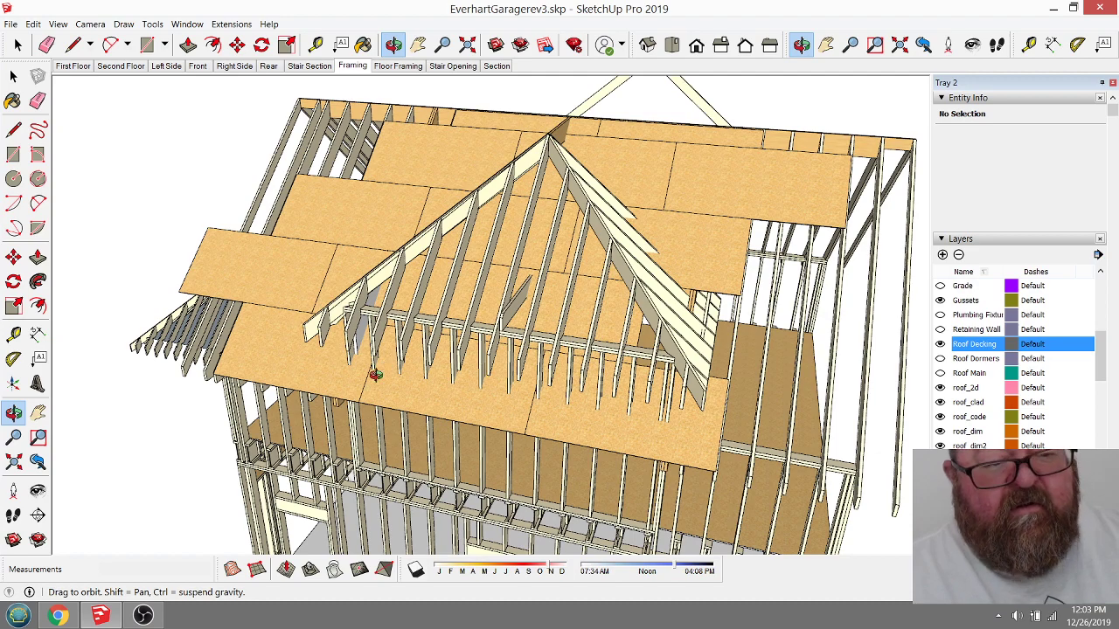
pyautogui.click(56, 616)
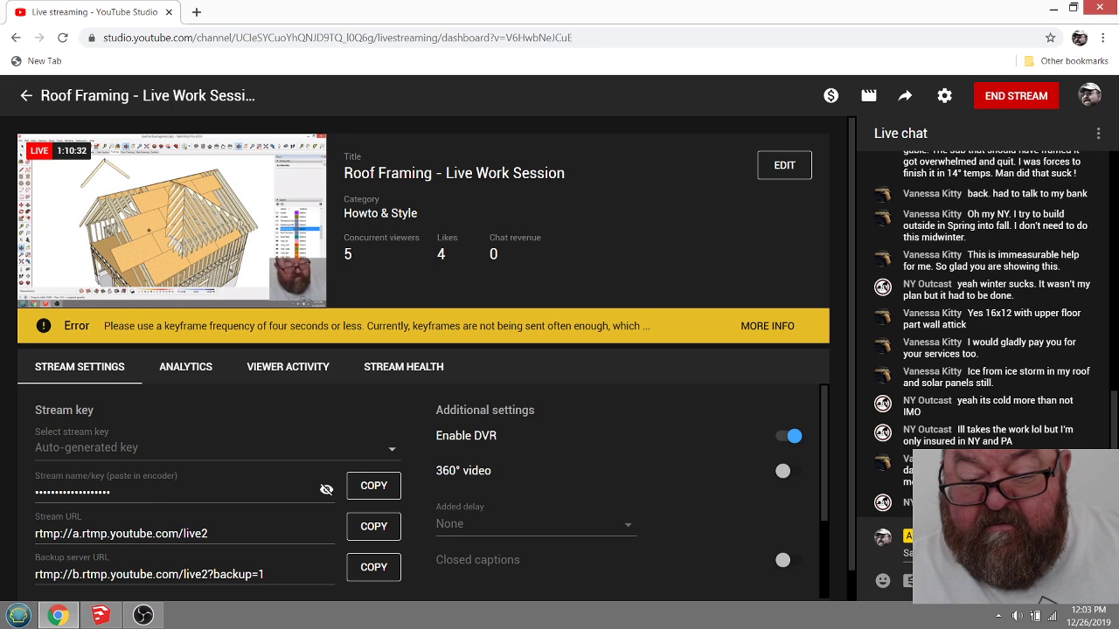
pyautogui.click(99, 616)
pyautogui.moveTo(332, 375)
pyautogui.mouseDown()
pyautogui.moveTo(446, 393)
pyautogui.moveTo(562, 382)
pyautogui.moveTo(492, 387)
pyautogui.moveTo(453, 407)
pyautogui.moveTo(488, 377)
pyautogui.moveTo(467, 392)
pyautogui.moveTo(341, 388)
pyautogui.mouseUp()
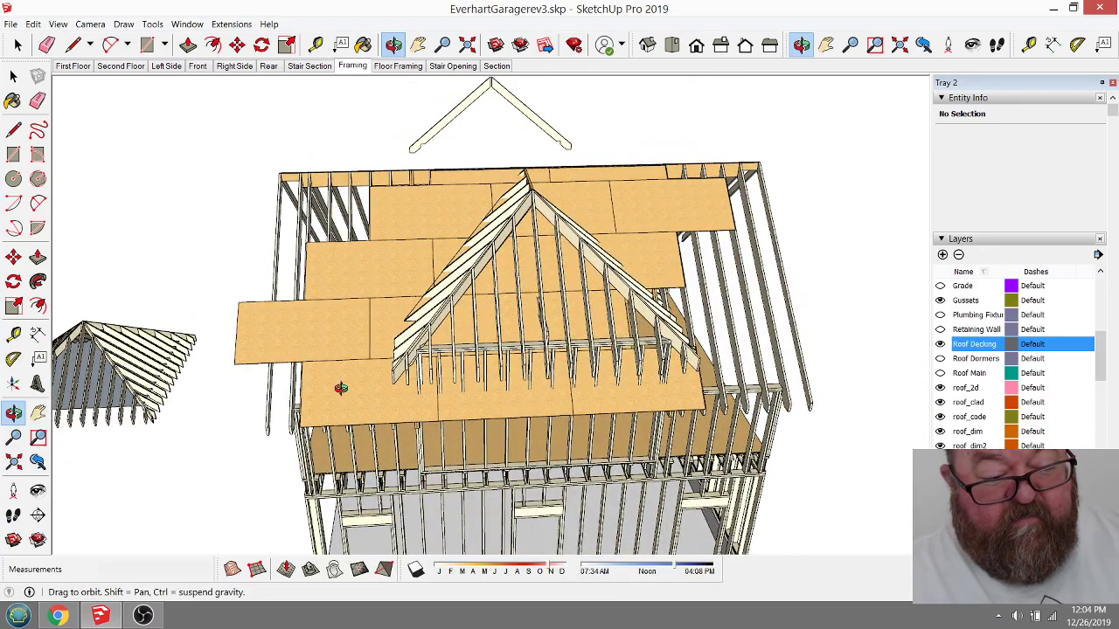
pyautogui.moveTo(341, 388)
pyautogui.mouseDown()
pyautogui.moveTo(434, 403)
pyautogui.moveTo(338, 387)
pyautogui.mouseUp()
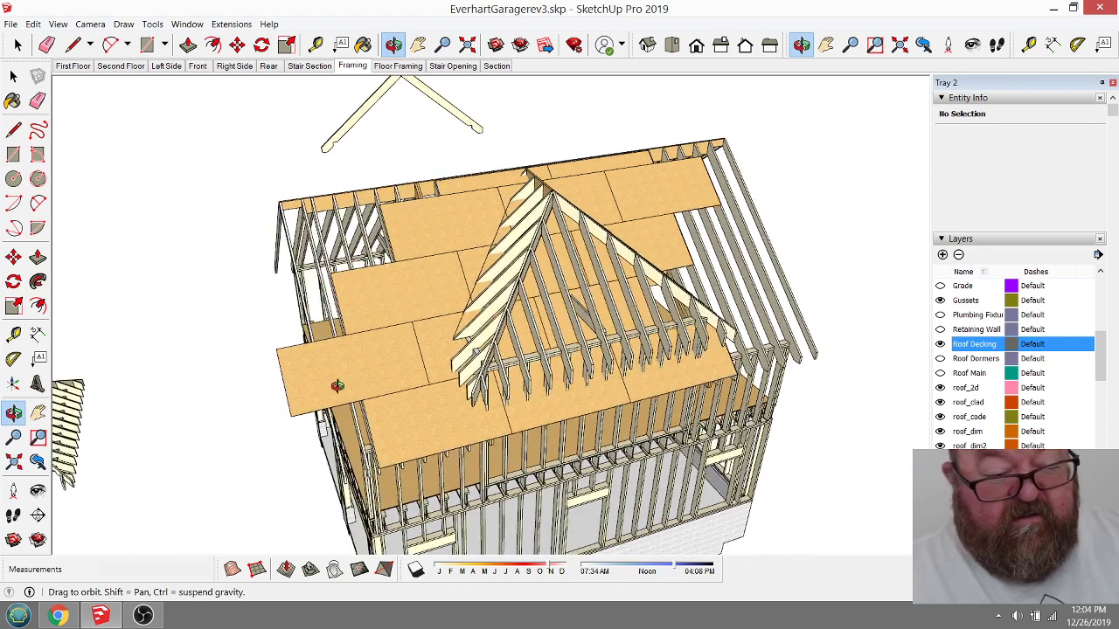
# Step: Move the roof decking group along the green axis by about 1' 7 3/16", from its projecting sheet corner to the rafter edge
pyautogui.click(17, 45)
pyautogui.click(330, 349)
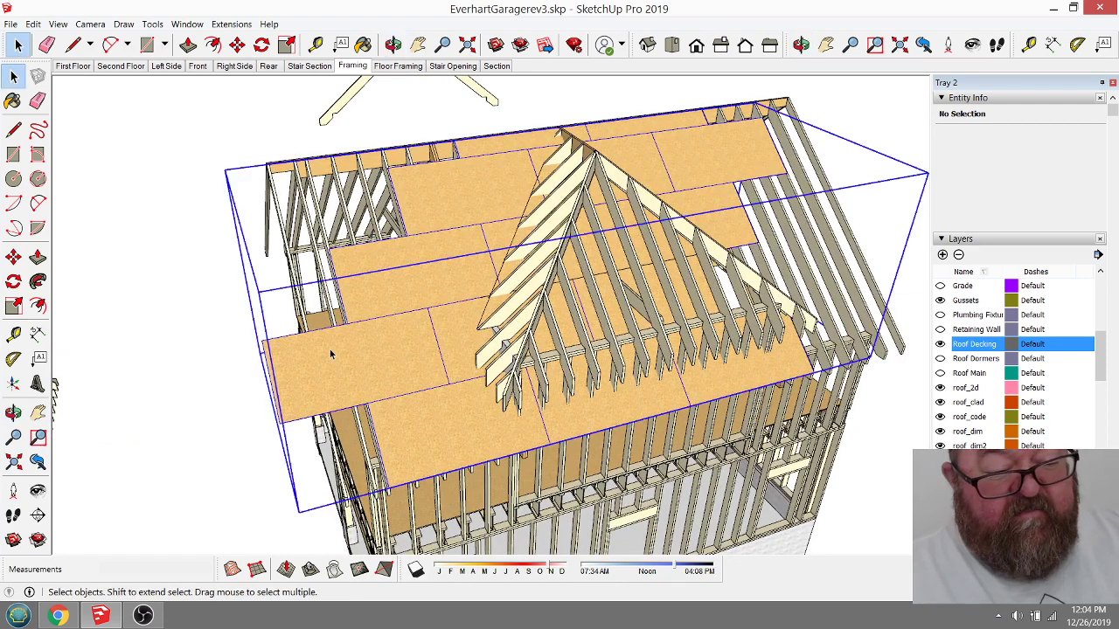
pyautogui.scroll(6, 273, 404)
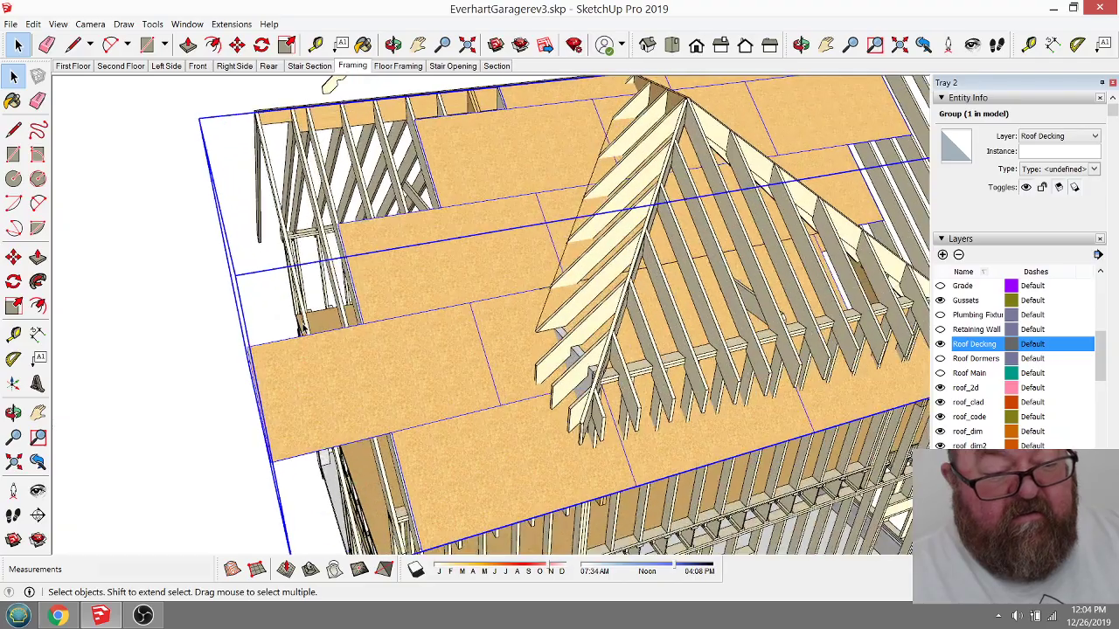
pyautogui.click(394, 45)
pyautogui.moveTo(454, 268)
pyautogui.mouseDown()
pyautogui.moveTo(591, 282)
pyautogui.moveTo(667, 317)
pyautogui.moveTo(632, 464)
pyautogui.moveTo(625, 452)
pyautogui.moveTo(662, 432)
pyautogui.moveTo(664, 410)
pyautogui.moveTo(642, 409)
pyautogui.mouseUp()
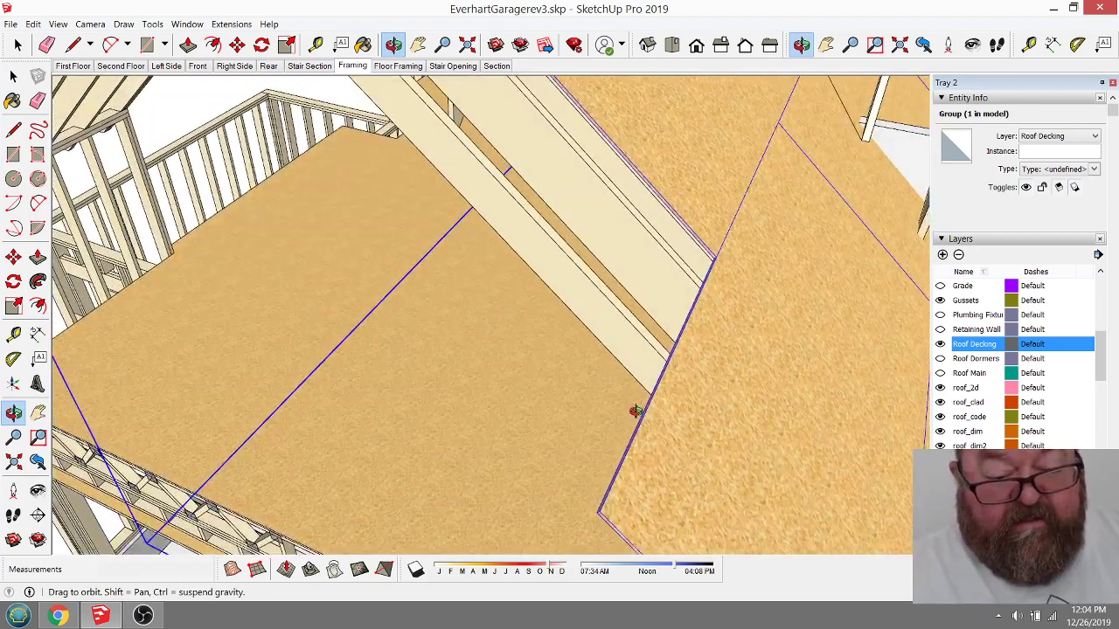
pyautogui.click(237, 44)
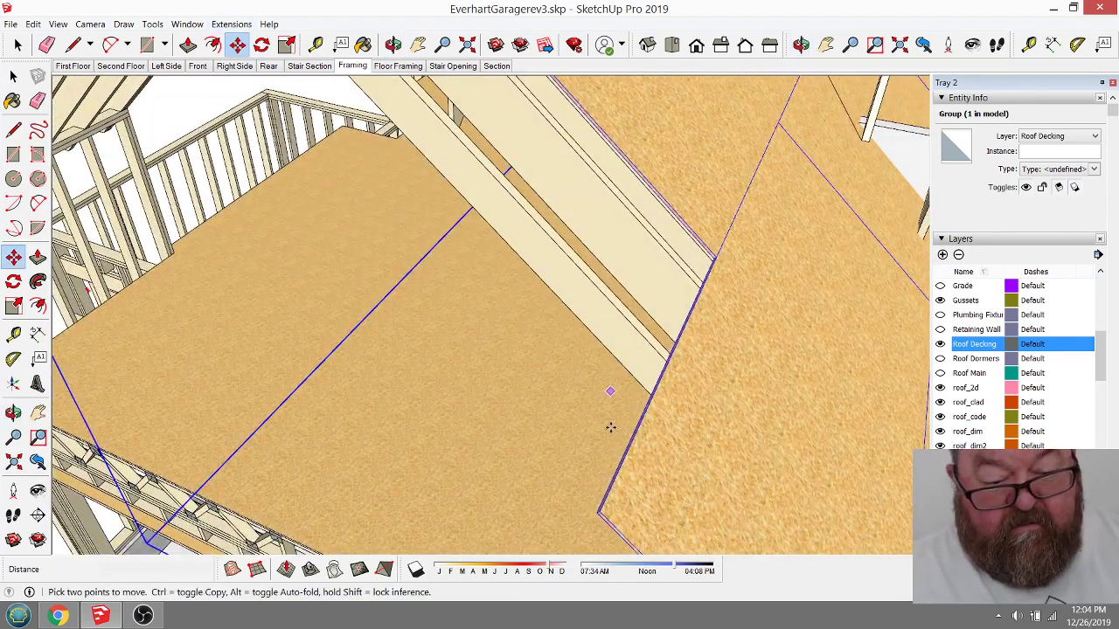
pyautogui.click(600, 512)
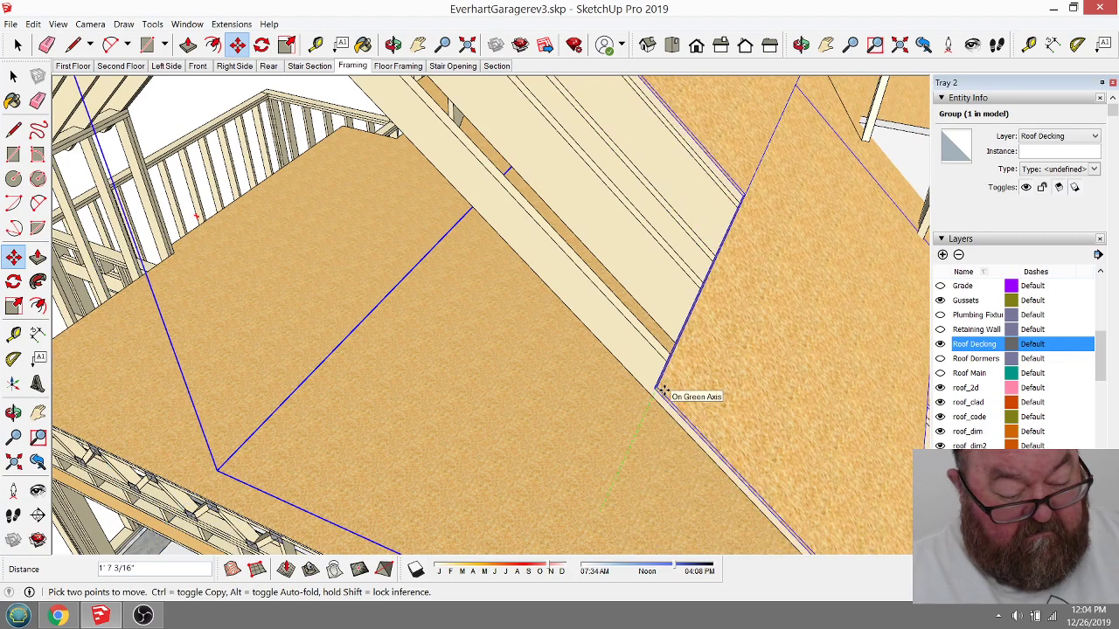
pyautogui.scroll(-6, 495, 367)
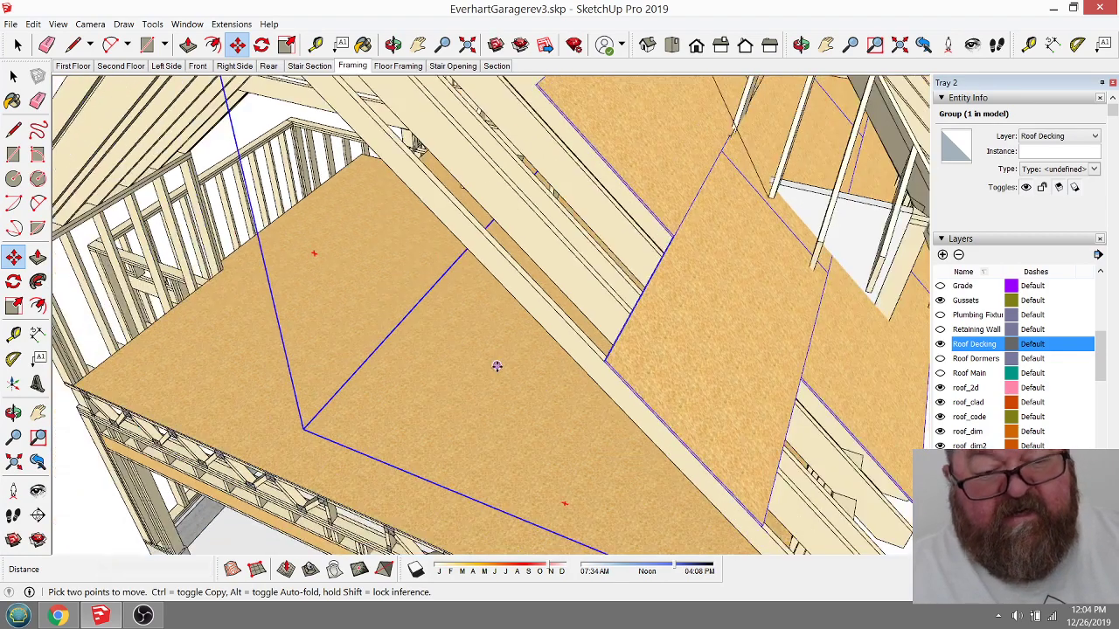
# Step: Move the roof decking group 7 1/2" along the green axis so the sheet corner meets the adjacent rafter's edge
pyautogui.press('o')
pyautogui.moveTo(609, 266); pyautogui.dragTo(437, 291)
pyautogui.scroll(10, 437, 291)
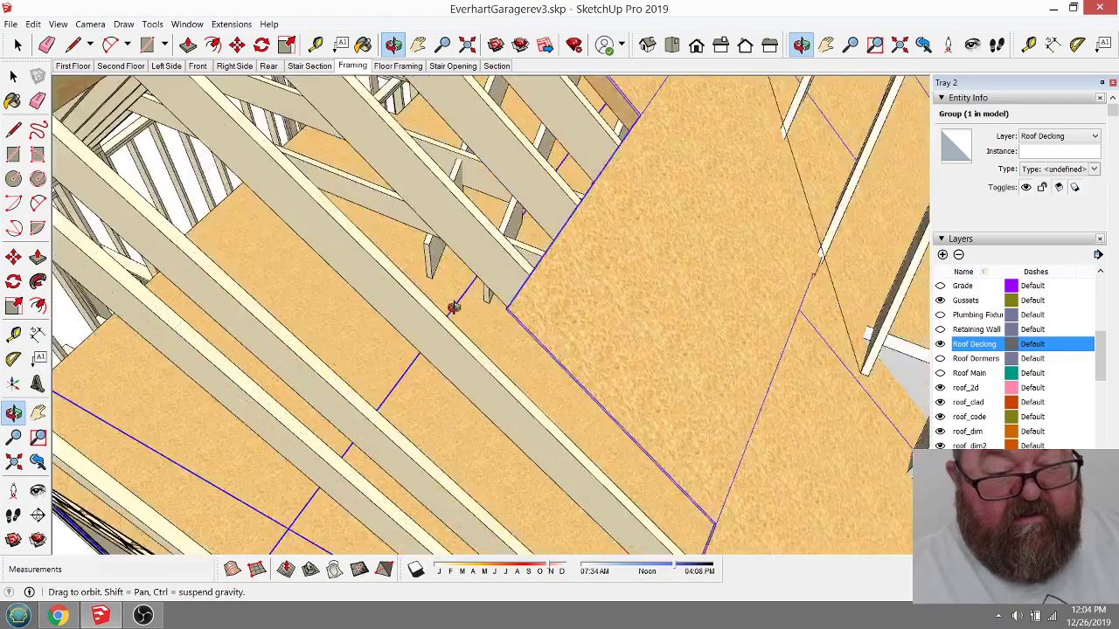
pyautogui.scroll(-2, 726, 295)
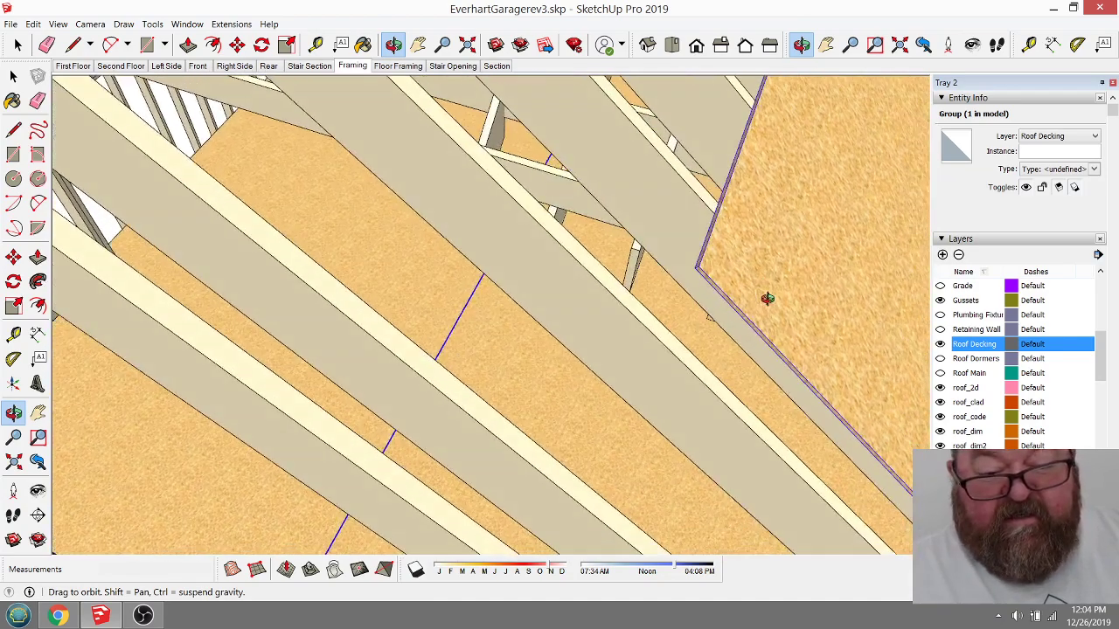
pyautogui.press('m')
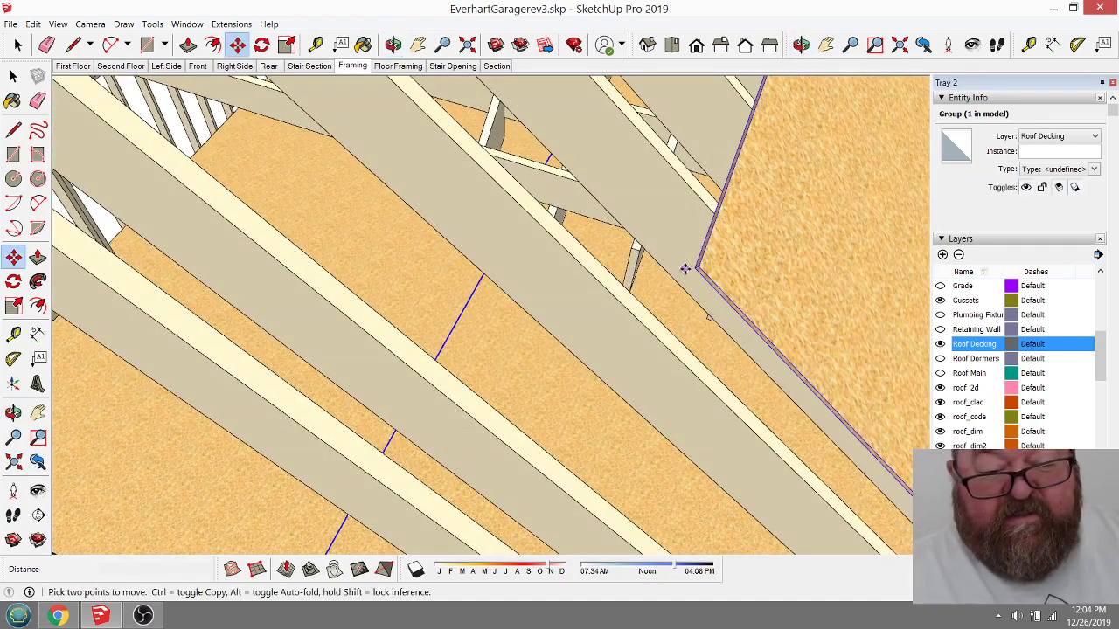
pyautogui.click(693, 268)
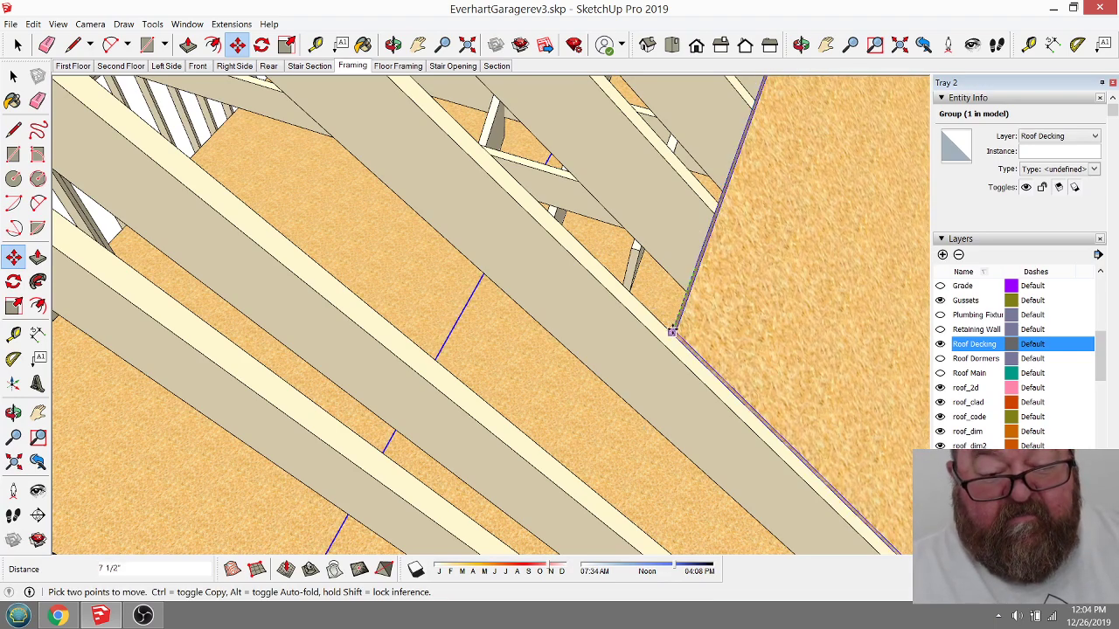
pyautogui.click(669, 332)
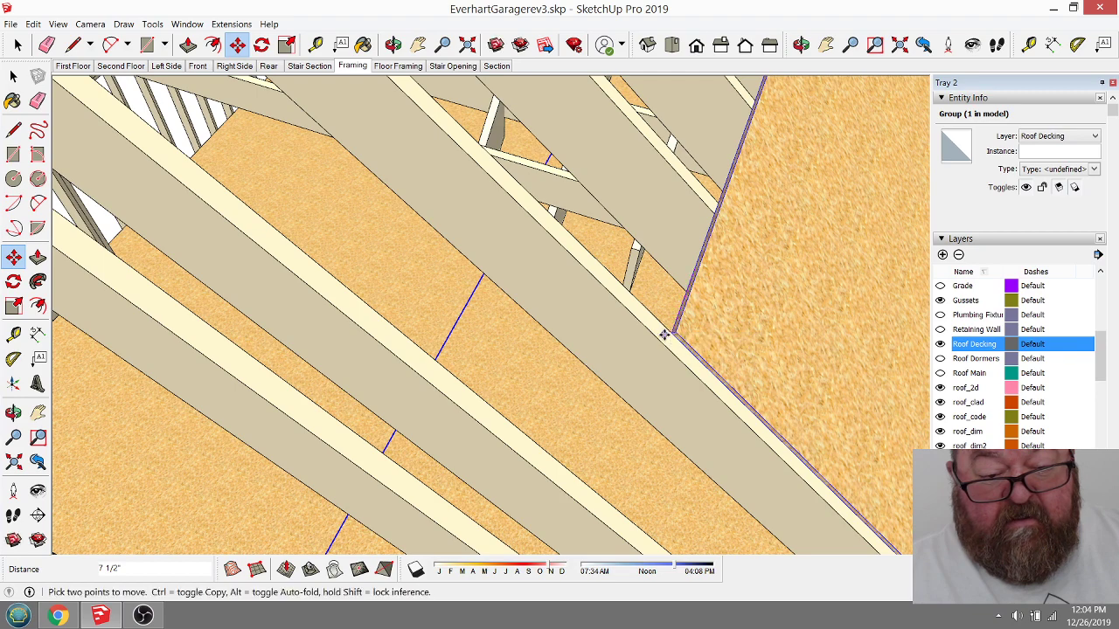
# Step: Move the roof decking group another 3/4" from the sheet corner, onto the rafter's top face
pyautogui.scroll(4, 669, 334)
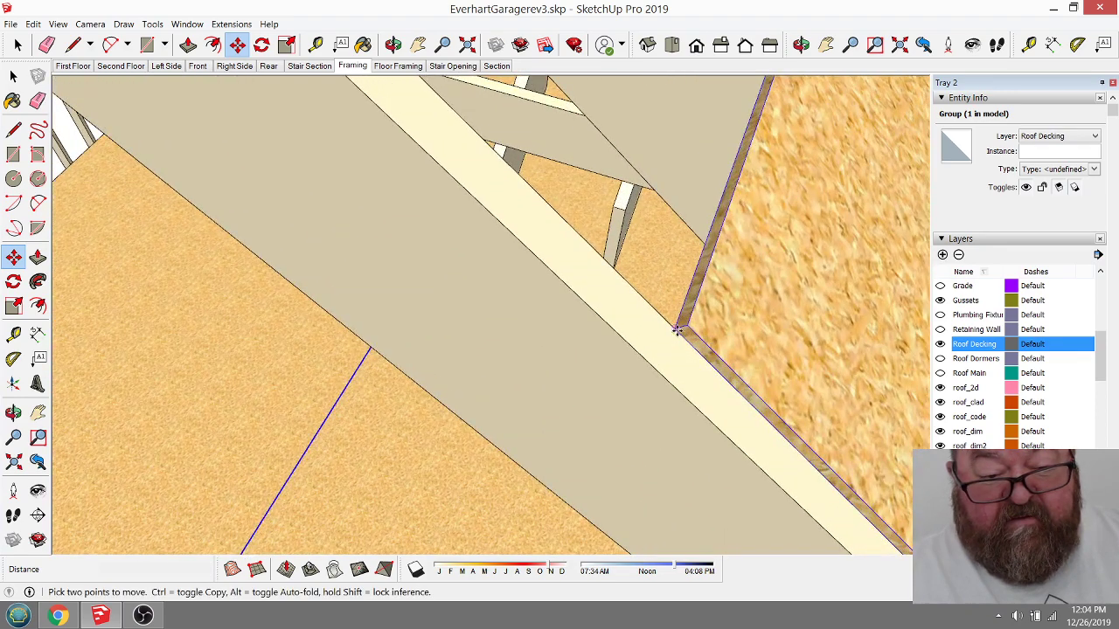
pyautogui.click(676, 330)
pyautogui.write('3/4')
pyautogui.press('Return')
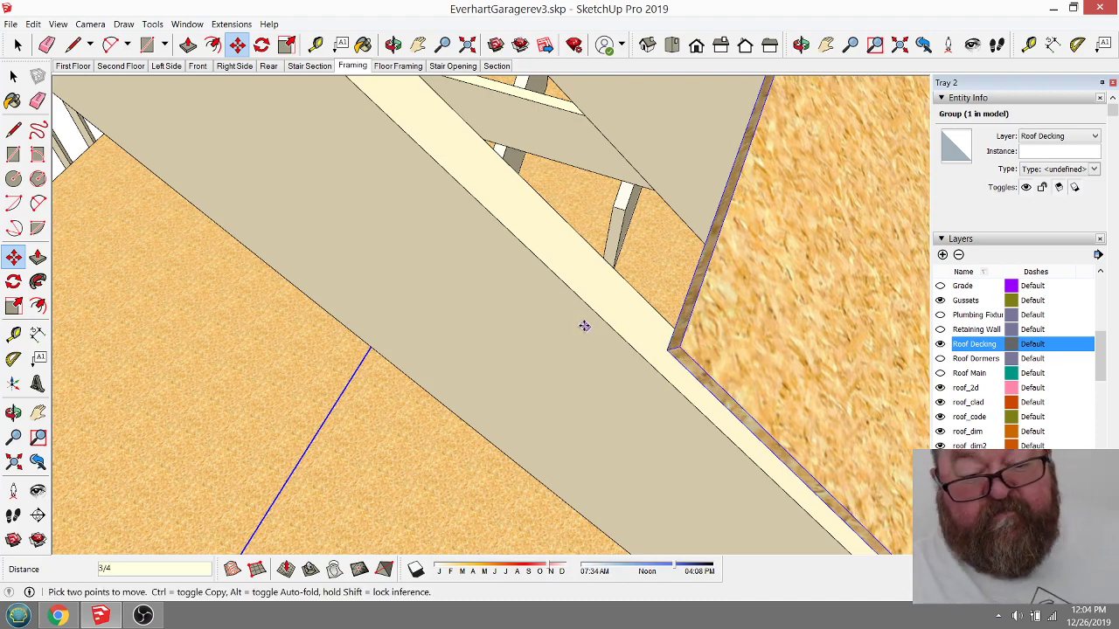
# Step: Examine how the roof decking sheets sit on the rafters at the gable end and along the eave
pyautogui.scroll(-5, 586, 324)
pyautogui.scroll(-6, 406, 198)
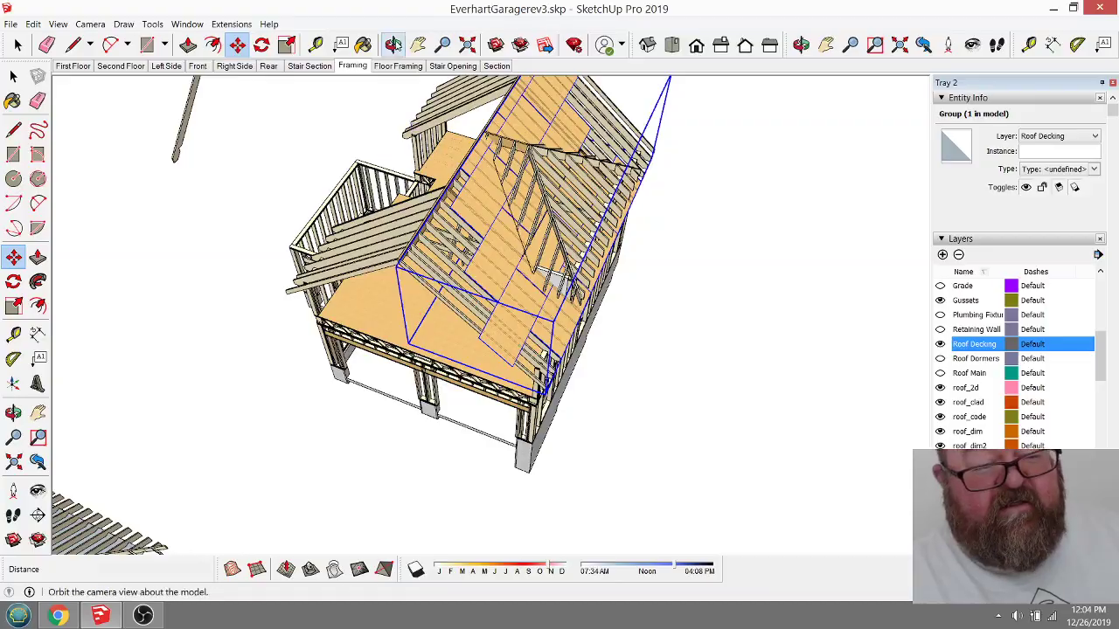
pyautogui.click(393, 44)
pyautogui.moveTo(534, 292); pyautogui.dragTo(549, 310)
pyautogui.scroll(8, 513, 312)
pyautogui.scroll(6, 641, 187)
pyautogui.scroll(-3, 549, 310)
pyautogui.scroll(-3, 501, 309)
pyautogui.scroll(-3, 478, 332)
pyautogui.scroll(-1, 570, 361)
pyautogui.moveTo(570, 361); pyautogui.dragTo(523, 367)
pyautogui.moveTo(328, 292); pyautogui.dragTo(302, 355)
# Step: Open the roof decking group for editing, down to the end sheet overlying the rafters
pyautogui.click(17, 46)
pyautogui.click(19, 45)
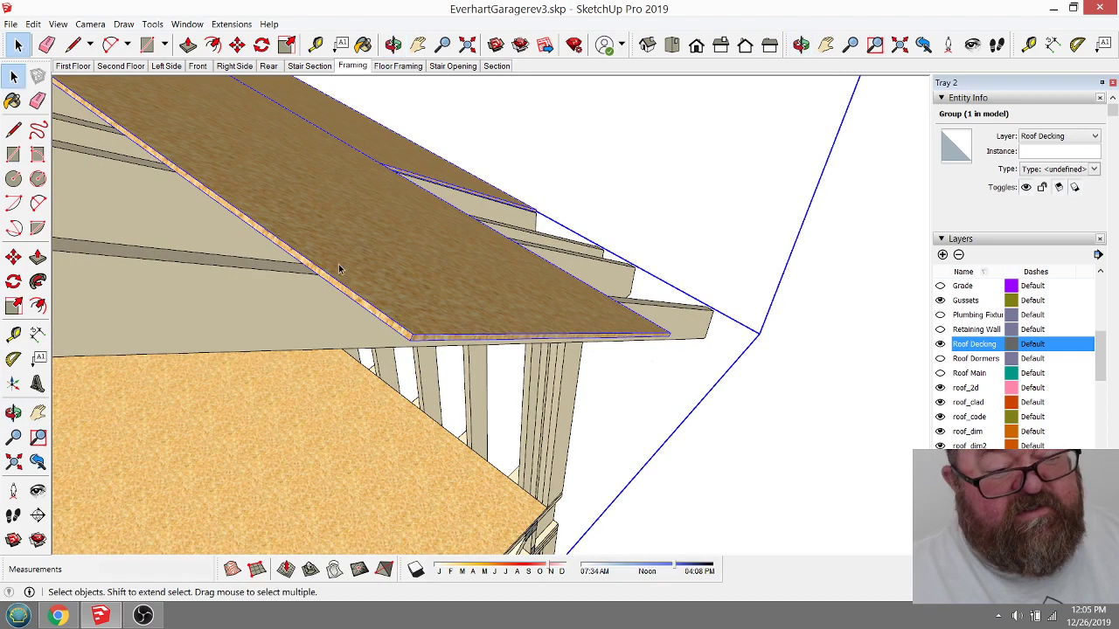
pyautogui.doubleClick(402, 317)
pyautogui.click(402, 317)
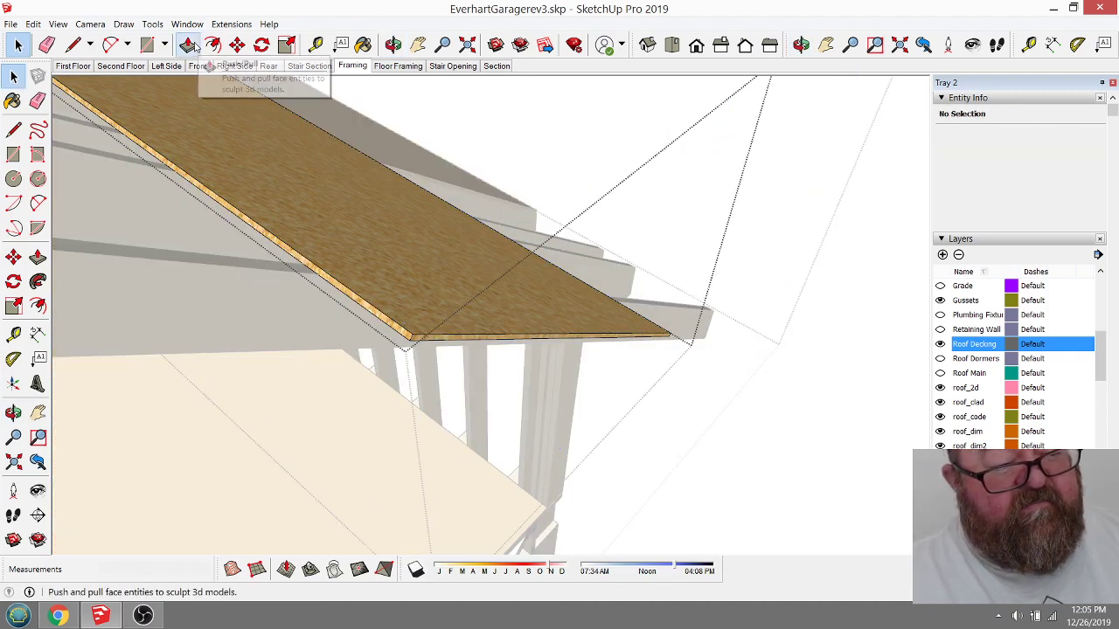
pyautogui.click(188, 45)
pyautogui.moveTo(418, 335); pyautogui.dragTo(274, 308)
pyautogui.click(393, 44)
pyautogui.moveTo(349, 157); pyautogui.dragTo(455, 349)
pyautogui.click(18, 45)
pyautogui.click(17, 45)
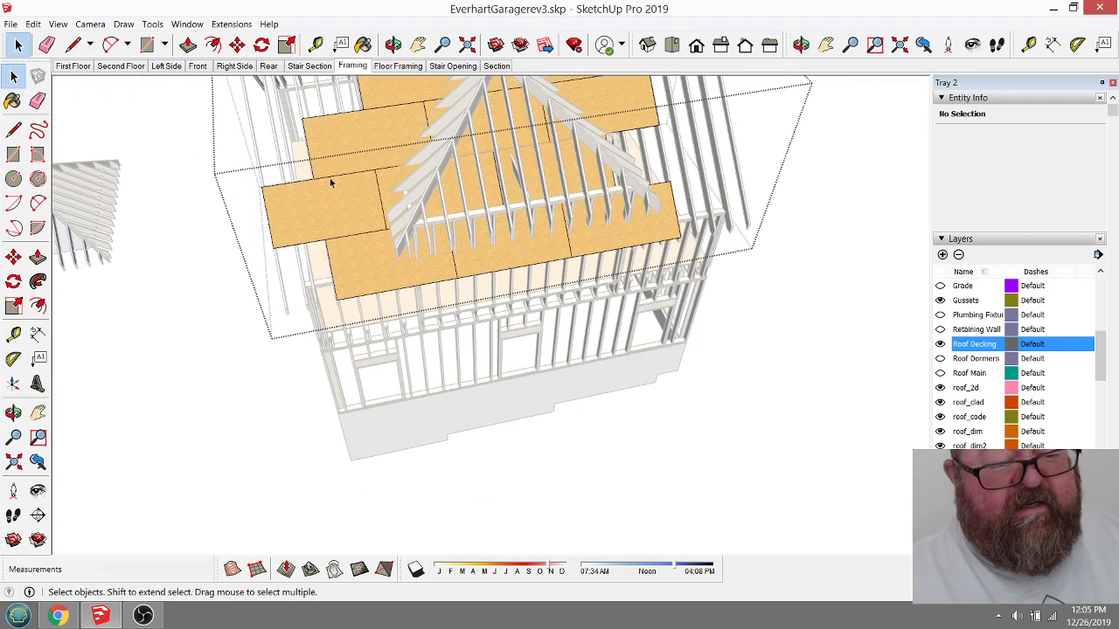
# Step: Open the middle sheet of the lowest decking row for editing and select only its upper edge geometry
pyautogui.click(393, 44)
pyautogui.moveTo(525, 201); pyautogui.dragTo(280, 180)
pyautogui.moveTo(447, 200); pyautogui.dragTo(510, 191)
pyautogui.scroll(10, 492, 207)
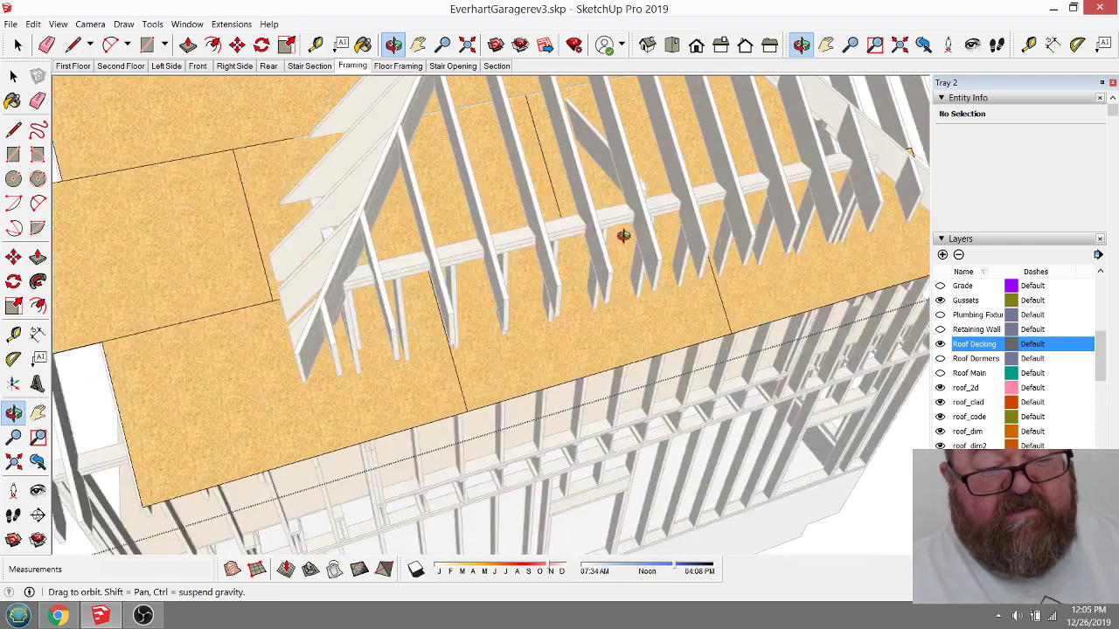
pyautogui.moveTo(620, 237); pyautogui.dragTo(670, 191)
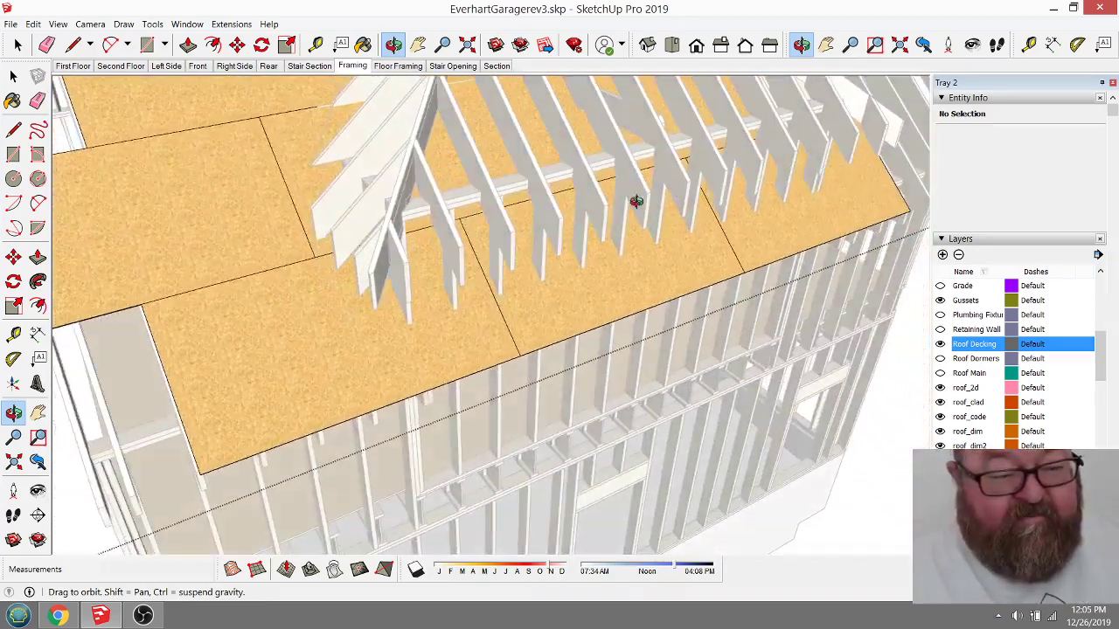
pyautogui.moveTo(465, 237); pyautogui.dragTo(304, 251)
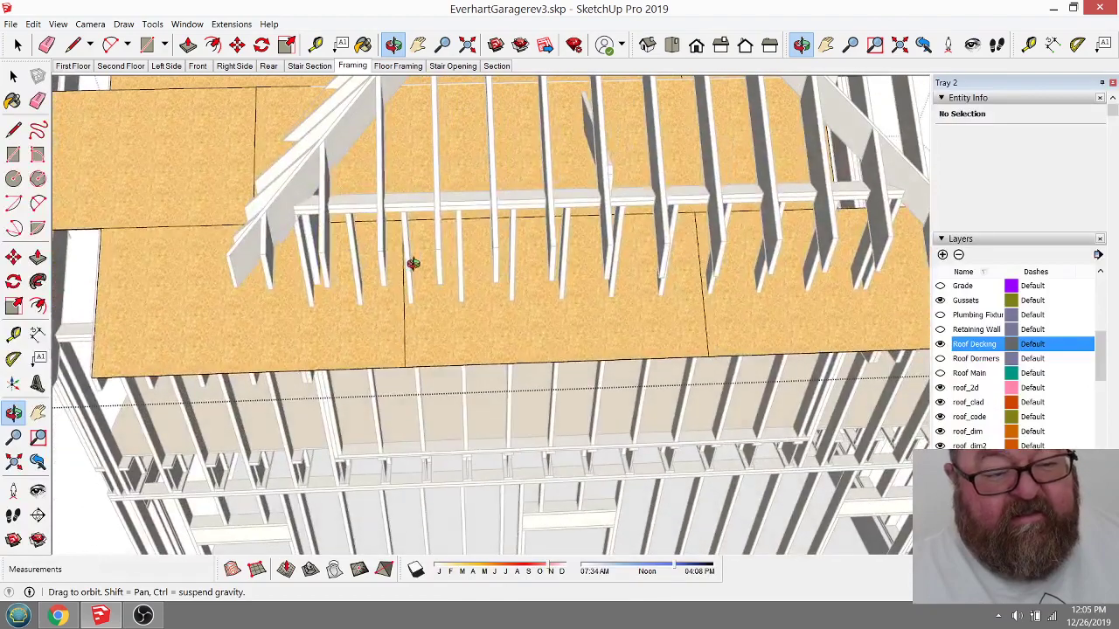
pyautogui.scroll(3, 460, 257)
pyautogui.moveTo(446, 244); pyautogui.dragTo(411, 223)
pyautogui.click(13, 76)
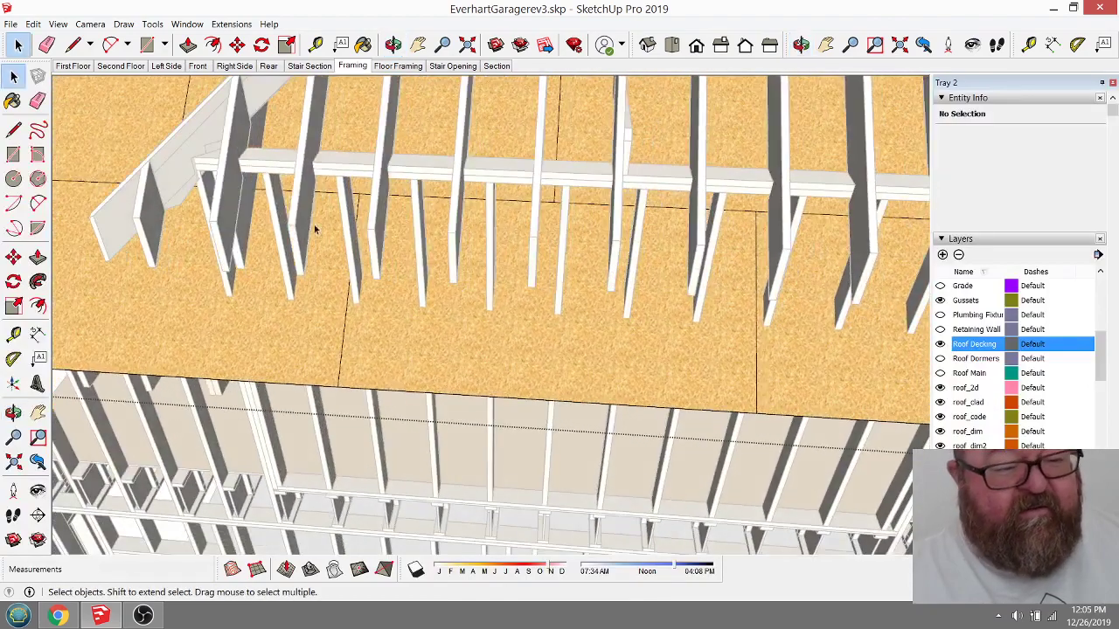
pyautogui.click(511, 304)
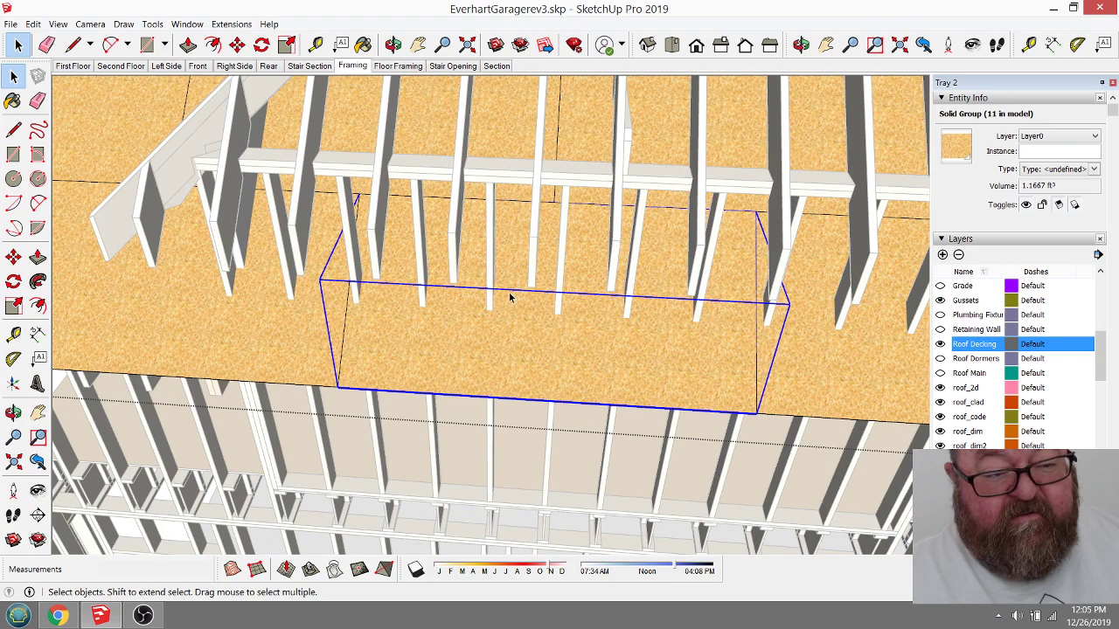
pyautogui.tripleClick(511, 298)
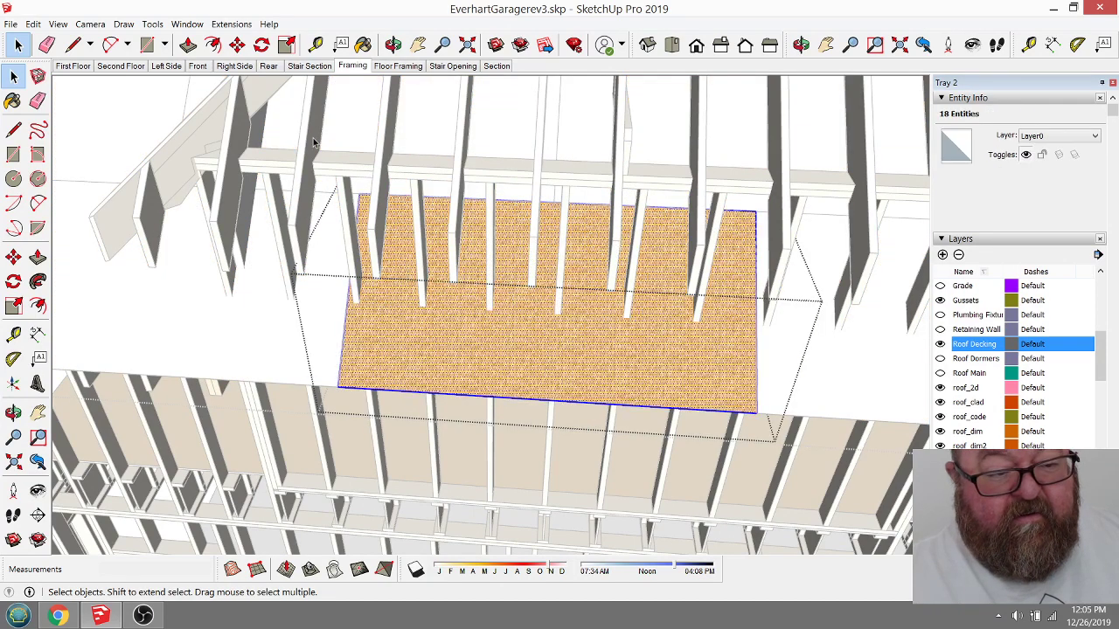
pyautogui.click(533, 204)
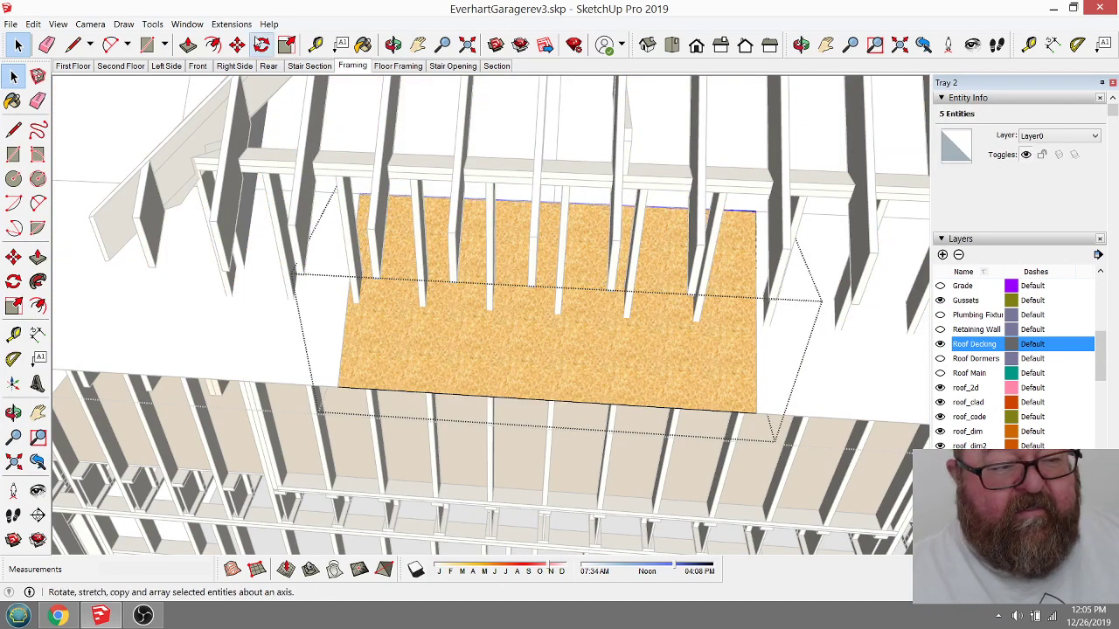
pyautogui.click(237, 45)
pyautogui.scroll(3, 353, 209)
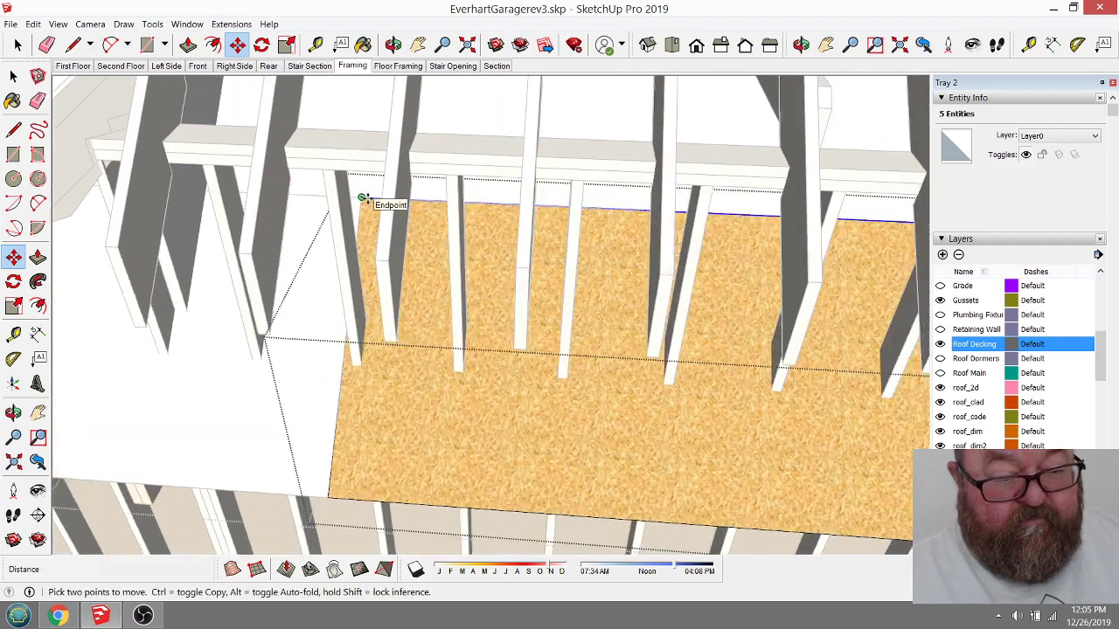
pyautogui.click(362, 198)
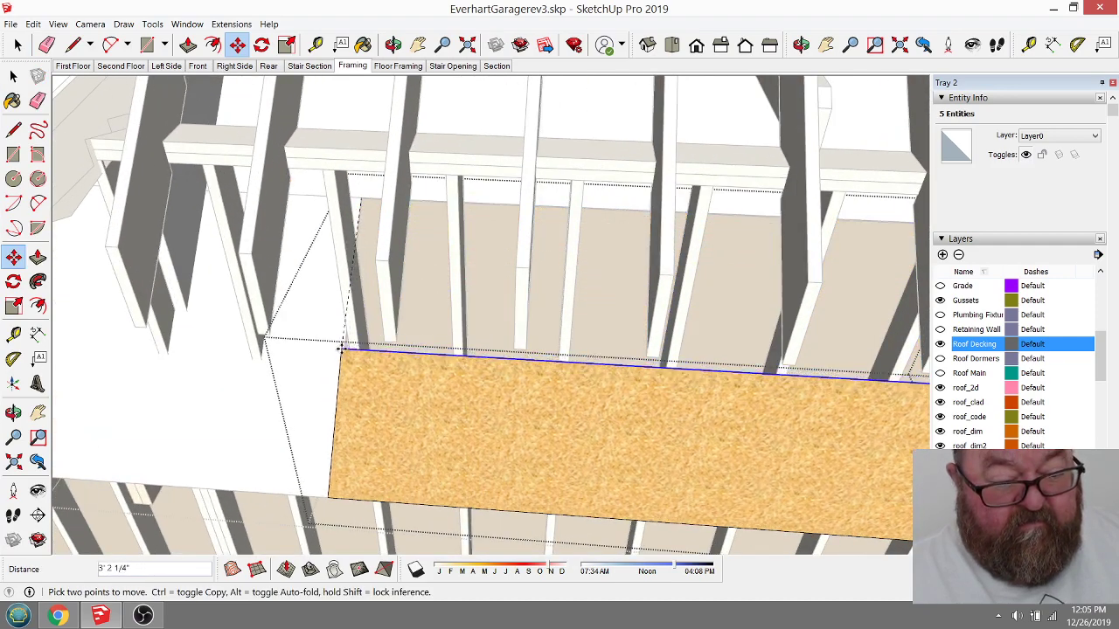
pyautogui.scroll(4, 341, 349)
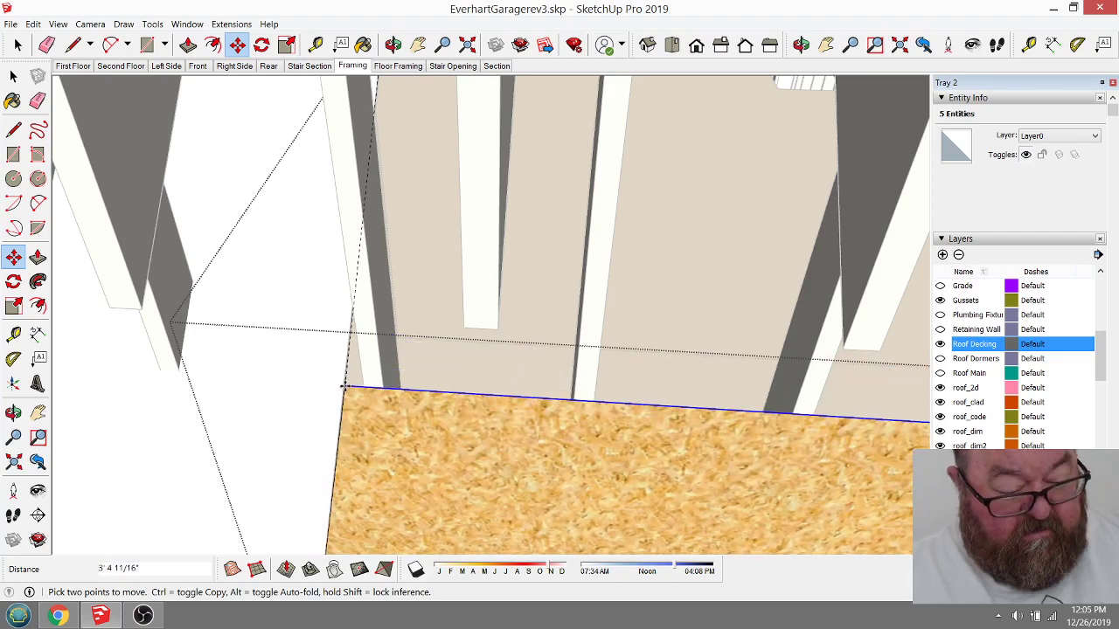
pyautogui.press('Escape')
pyautogui.scroll(-2, 380, 417)
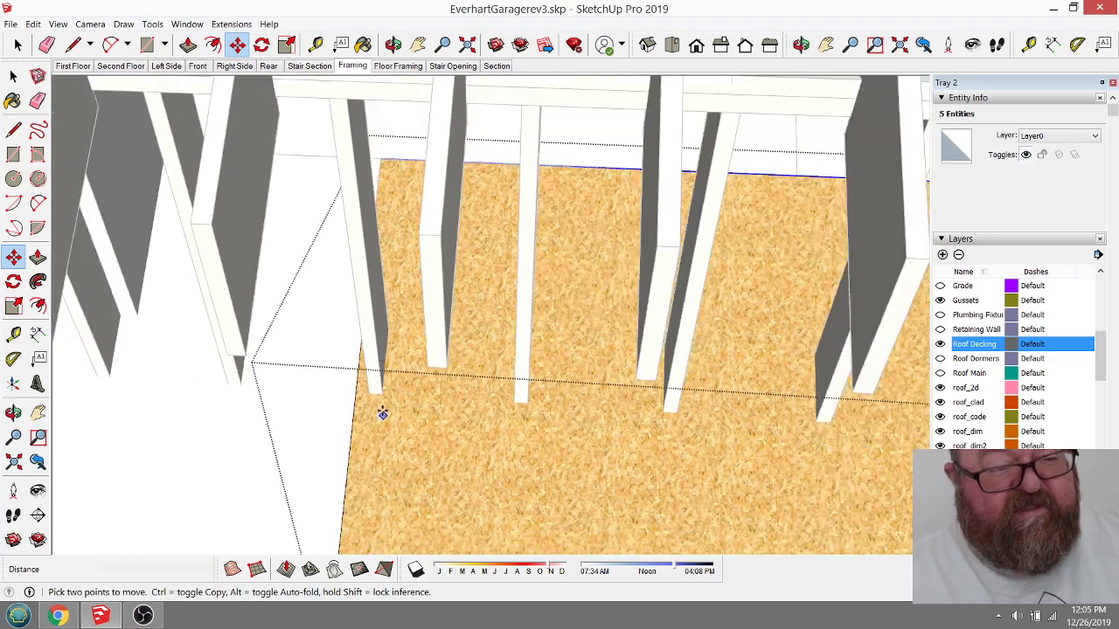
# Step: Create a Tape Measure guide line along the short end edge of the open decking sheet
pyautogui.click(315, 45)
pyautogui.click(354, 411)
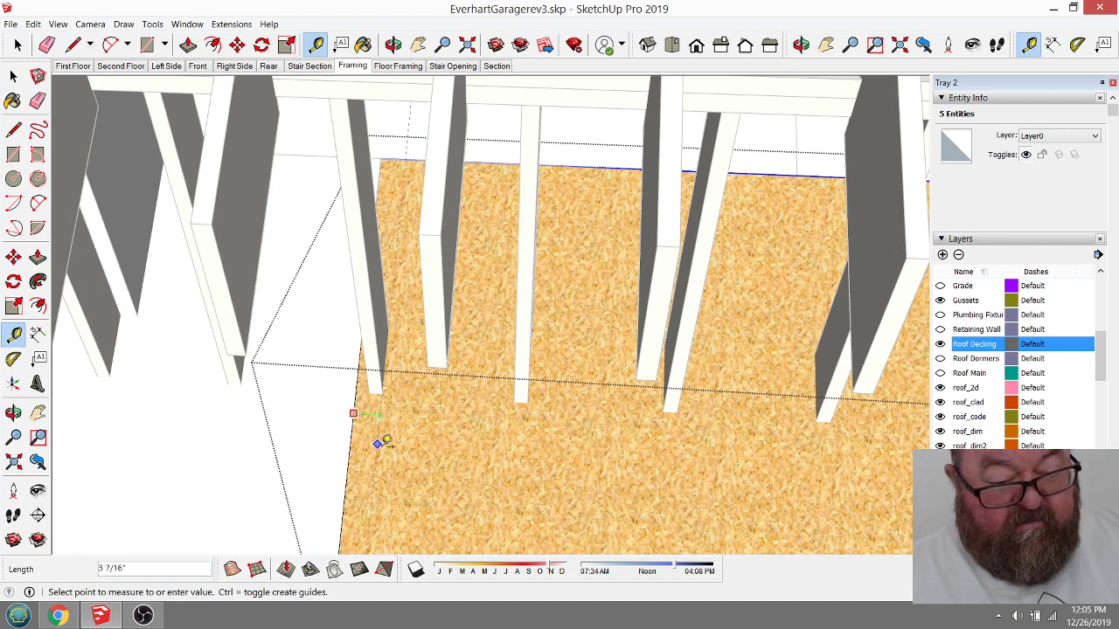
pyautogui.click(357, 452)
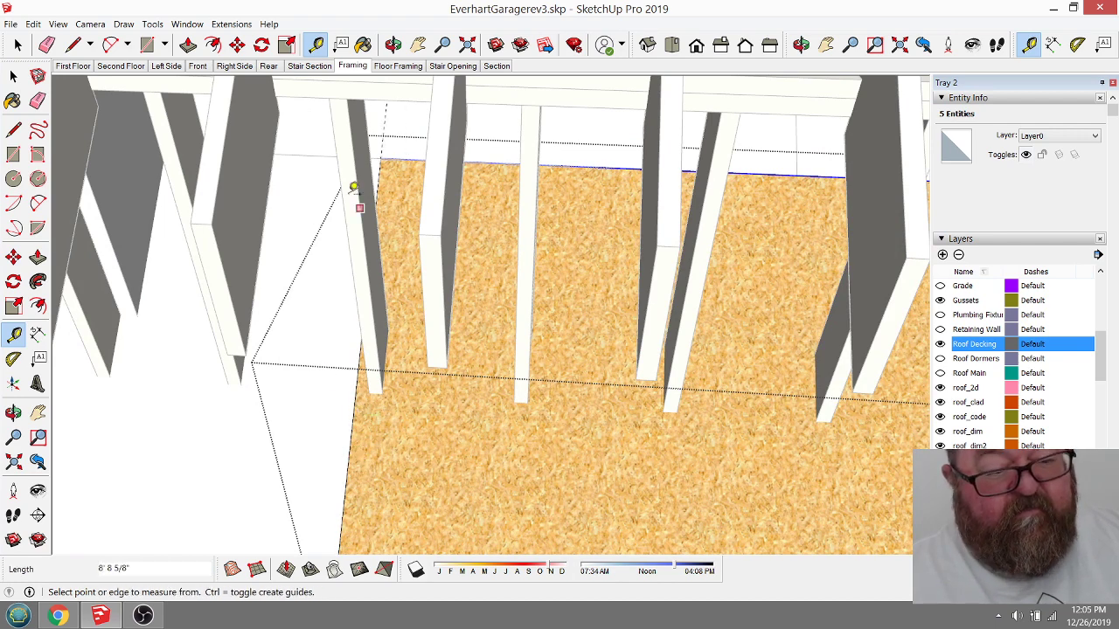
# Step: Move the upper edge of the middle decking sheet about 2' 4" down the slope, just clear of the dormer rafter's lower end
pyautogui.click(237, 44)
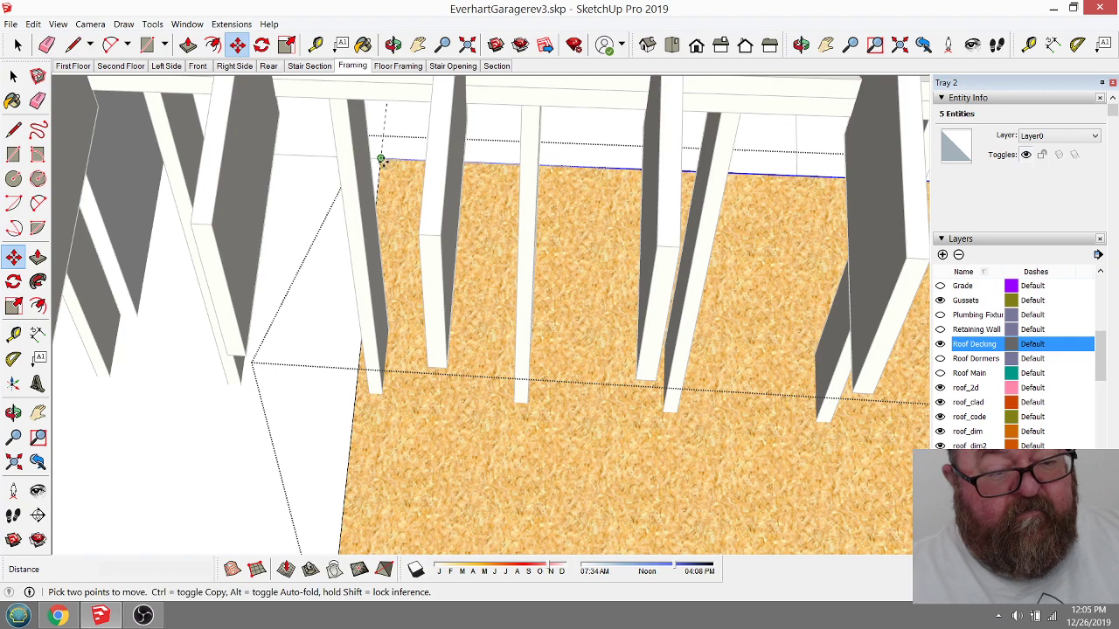
pyautogui.click(382, 160)
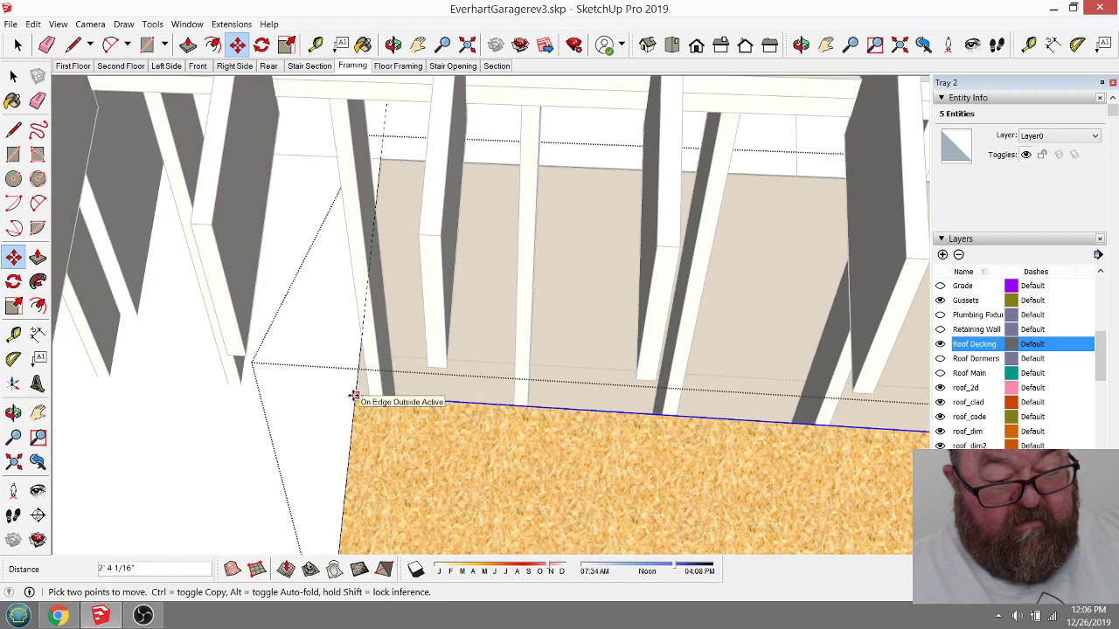
pyautogui.click(353, 394)
pyautogui.click(393, 45)
pyautogui.scroll(10, 358, 400)
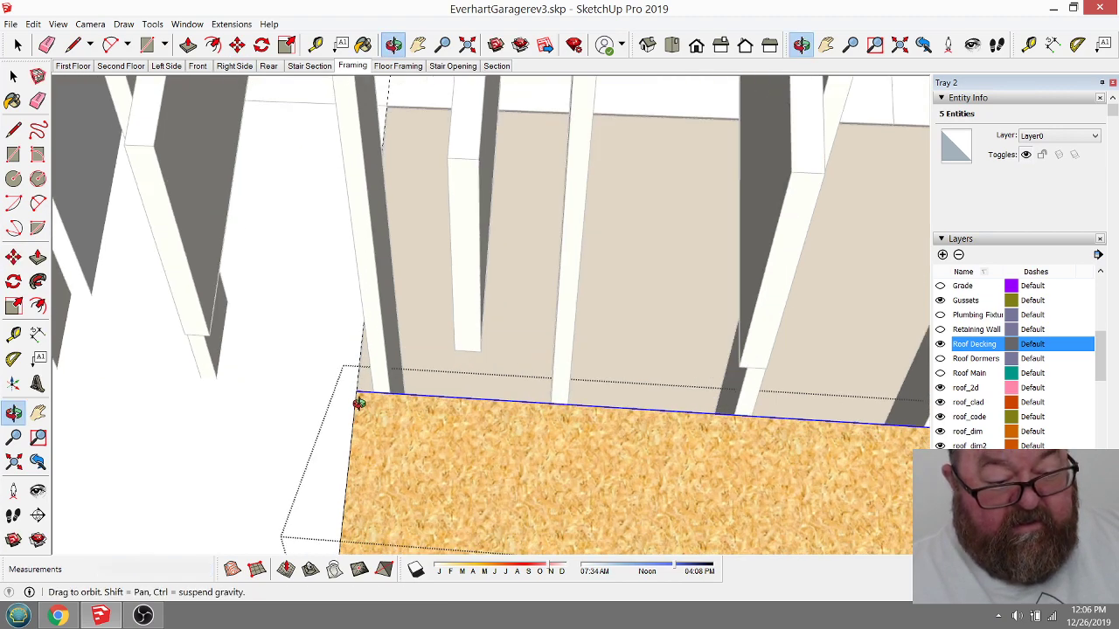
pyautogui.moveTo(330, 401); pyautogui.dragTo(257, 431)
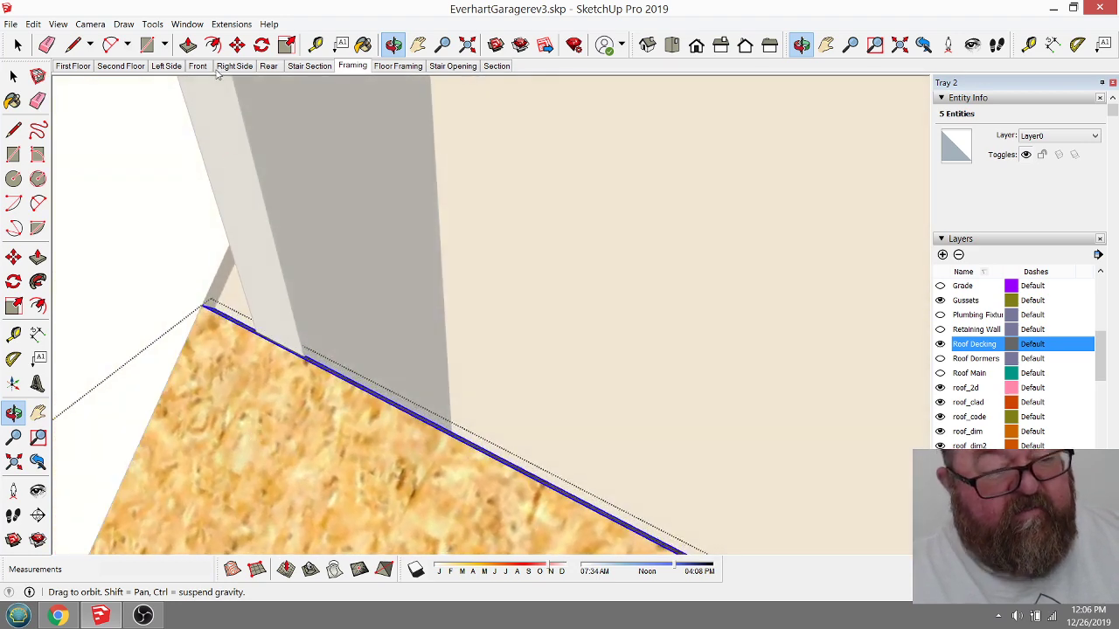
pyautogui.click(237, 45)
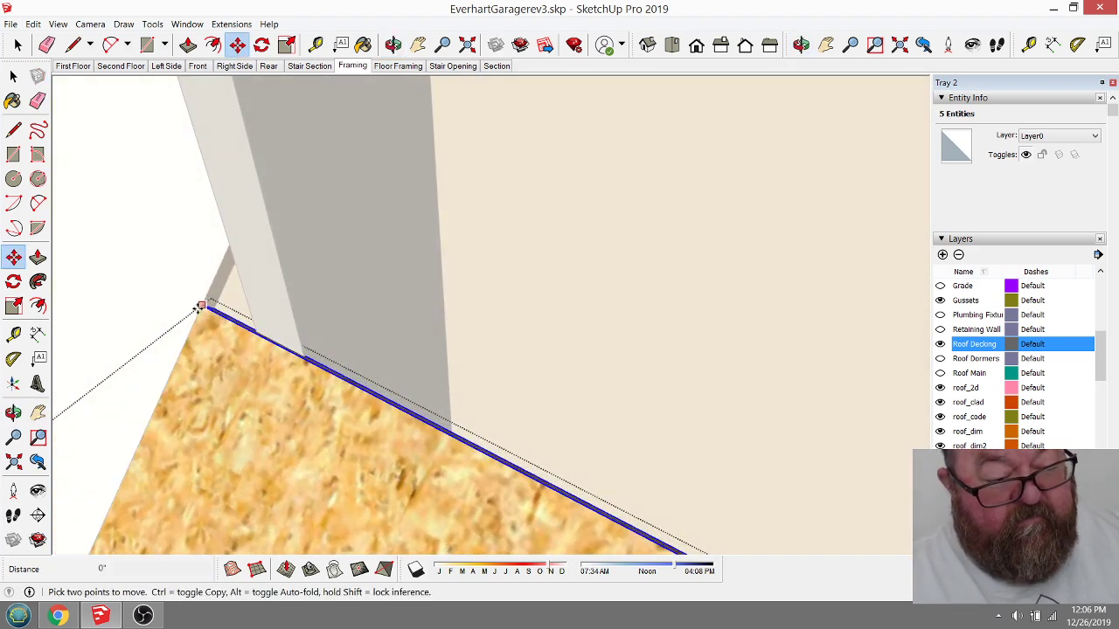
pyautogui.scroll(-2, 320, 242)
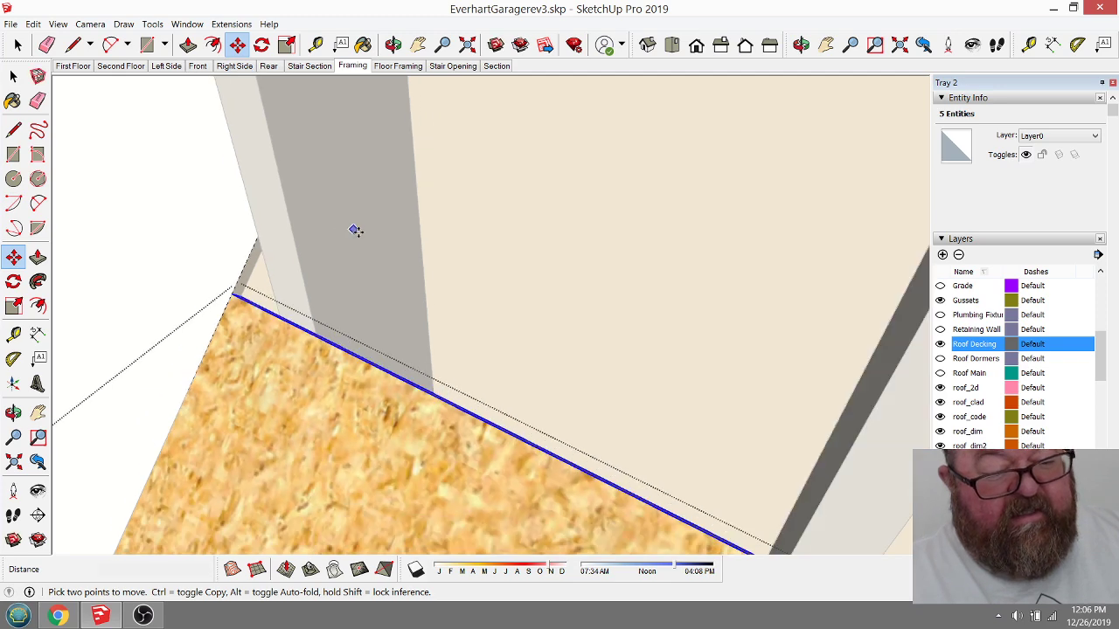
pyautogui.scroll(-8, 354, 230)
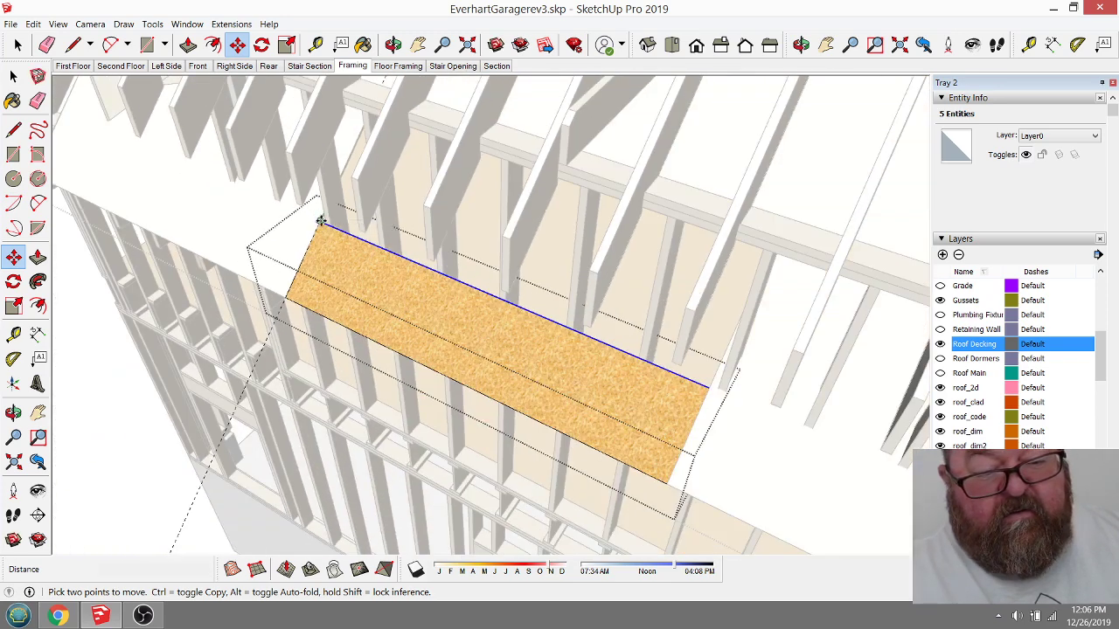
# Step: Finish editing the middle sheet and open the adjacent lowest-row sheet beneath the dormer valley for editing
pyautogui.click(393, 45)
pyautogui.moveTo(398, 272); pyautogui.dragTo(333, 270)
pyautogui.click(18, 44)
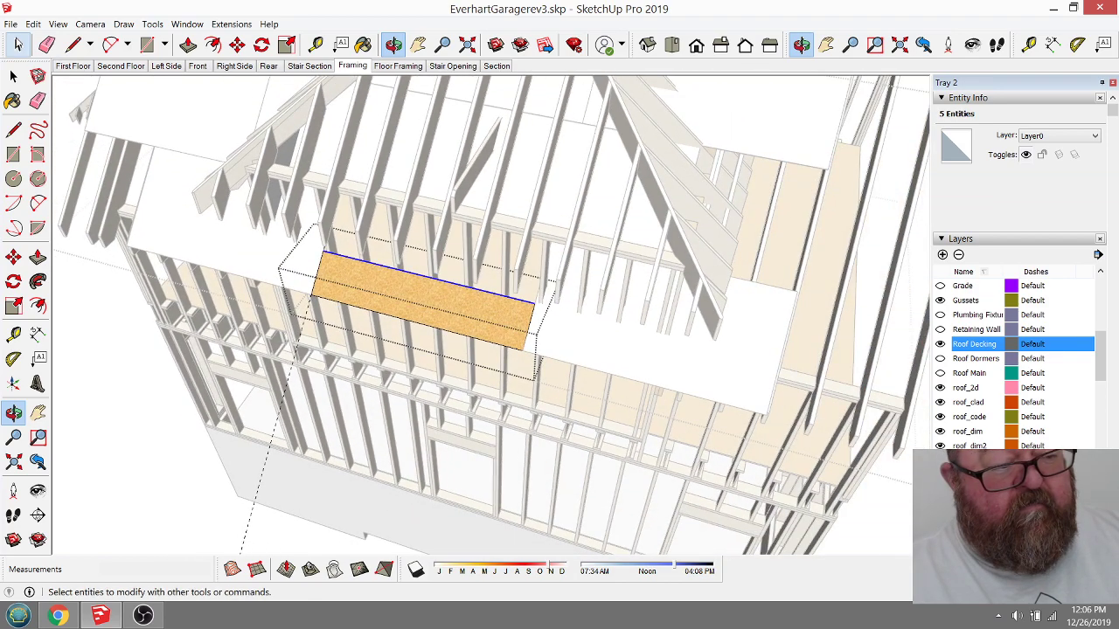
pyautogui.click(563, 314)
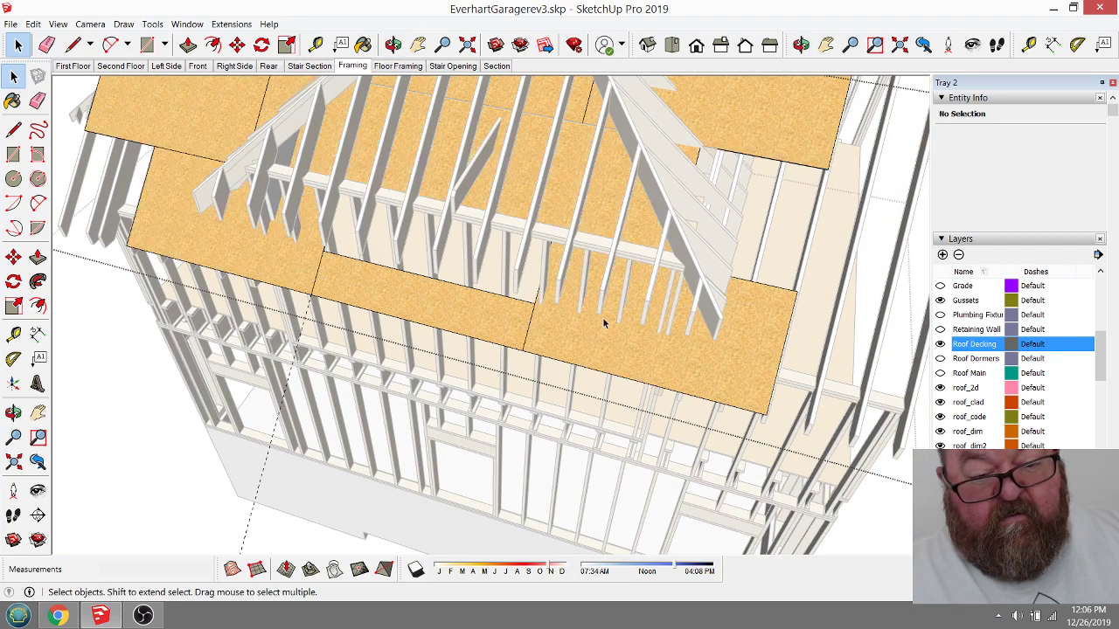
pyautogui.doubleClick(605, 321)
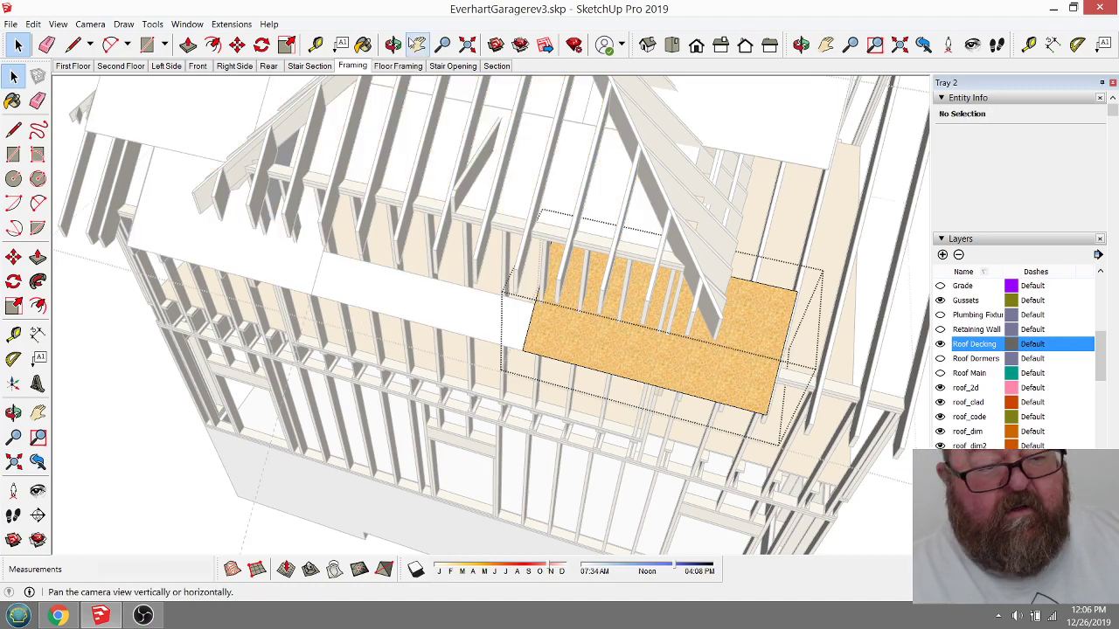
# Step: Create a guide line parallel to the open sheet's upper edge, in line with the trimmed middle sheet's upper corner
pyautogui.click(393, 44)
pyautogui.moveTo(633, 323); pyautogui.dragTo(553, 295)
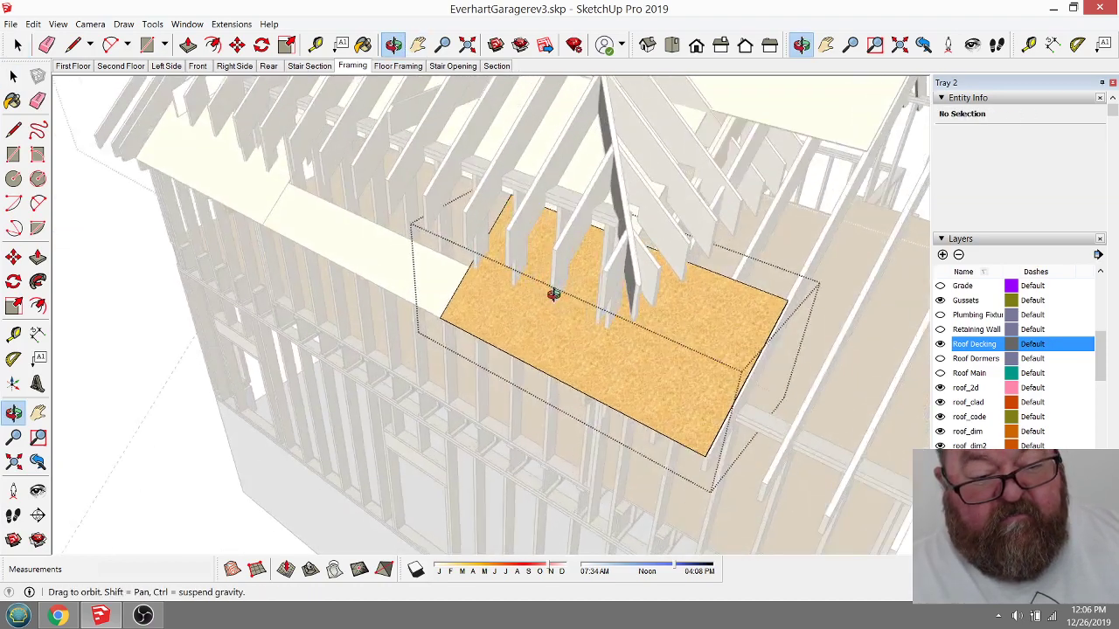
pyautogui.scroll(8, 554, 295)
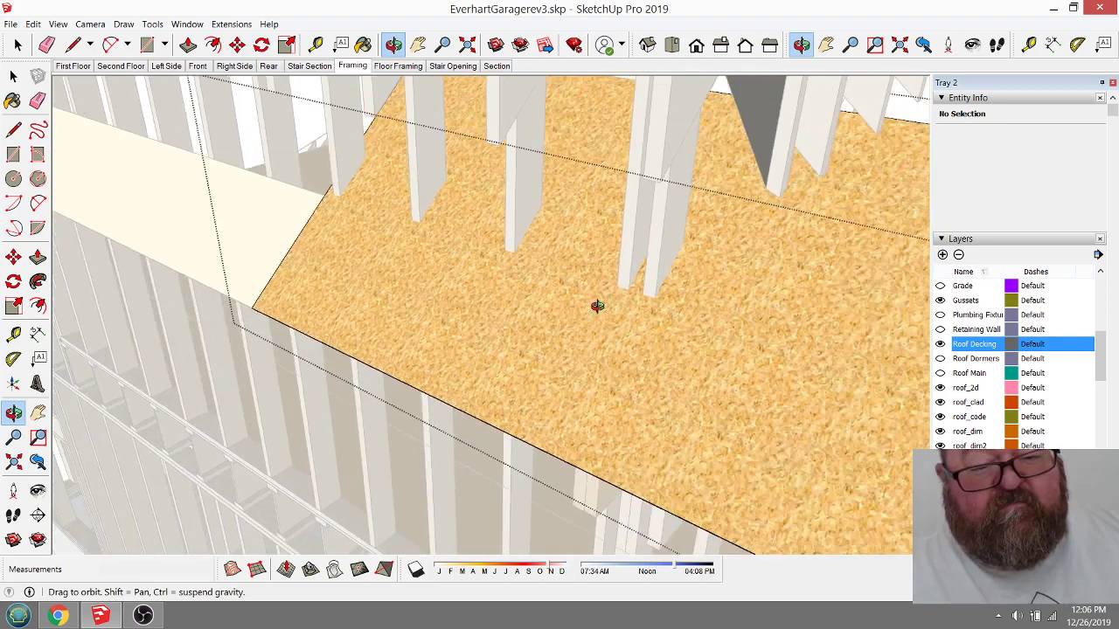
pyautogui.scroll(-4, 597, 306)
pyautogui.click(316, 45)
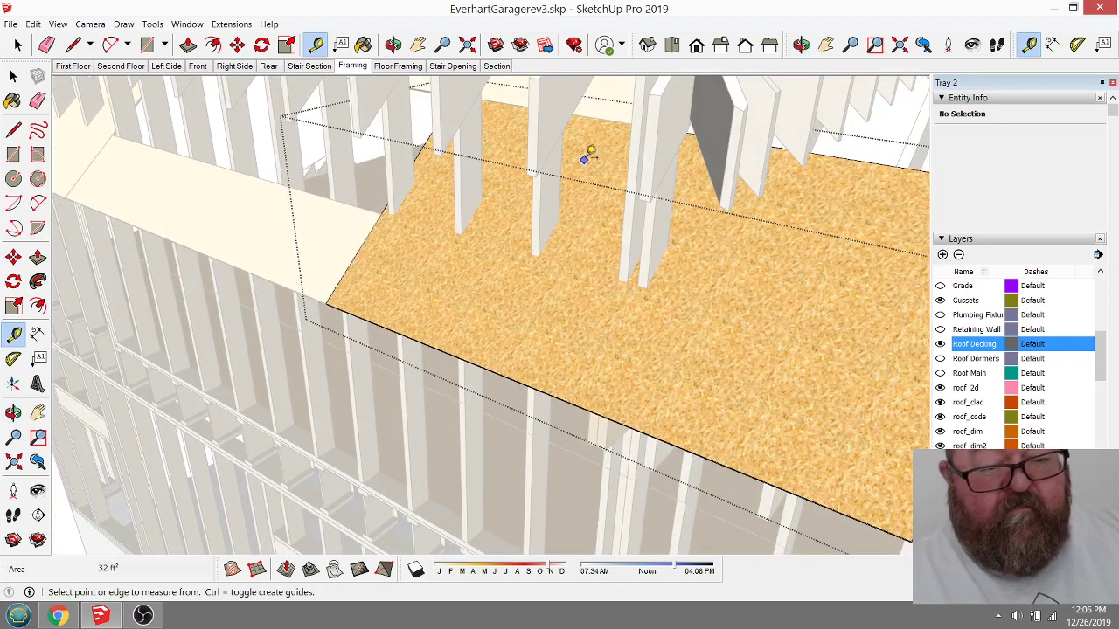
pyautogui.click(602, 117)
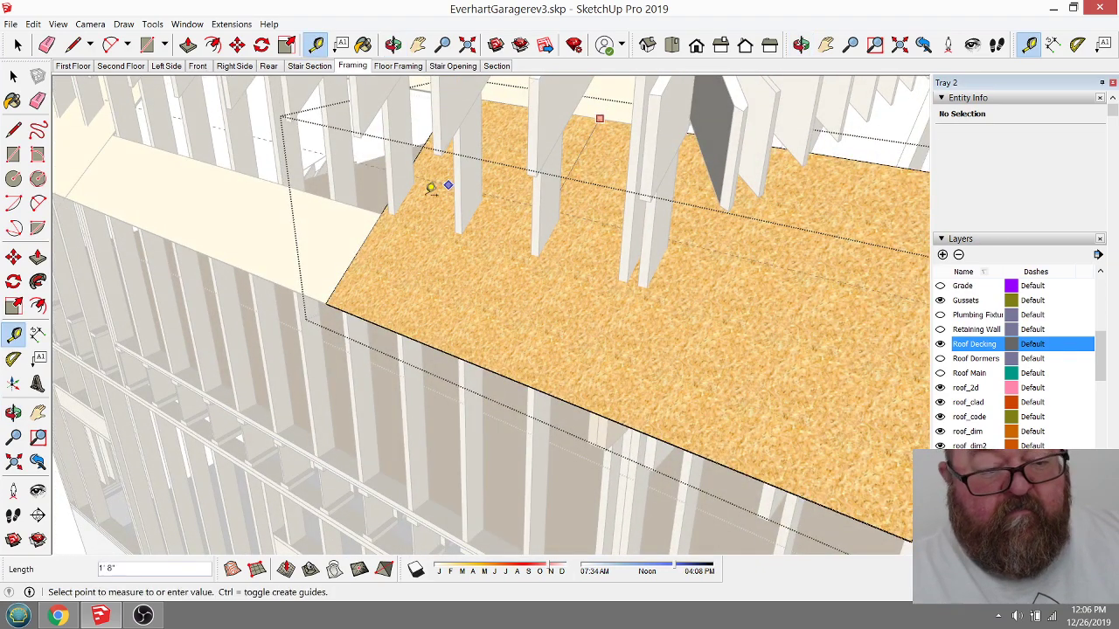
pyautogui.click(382, 214)
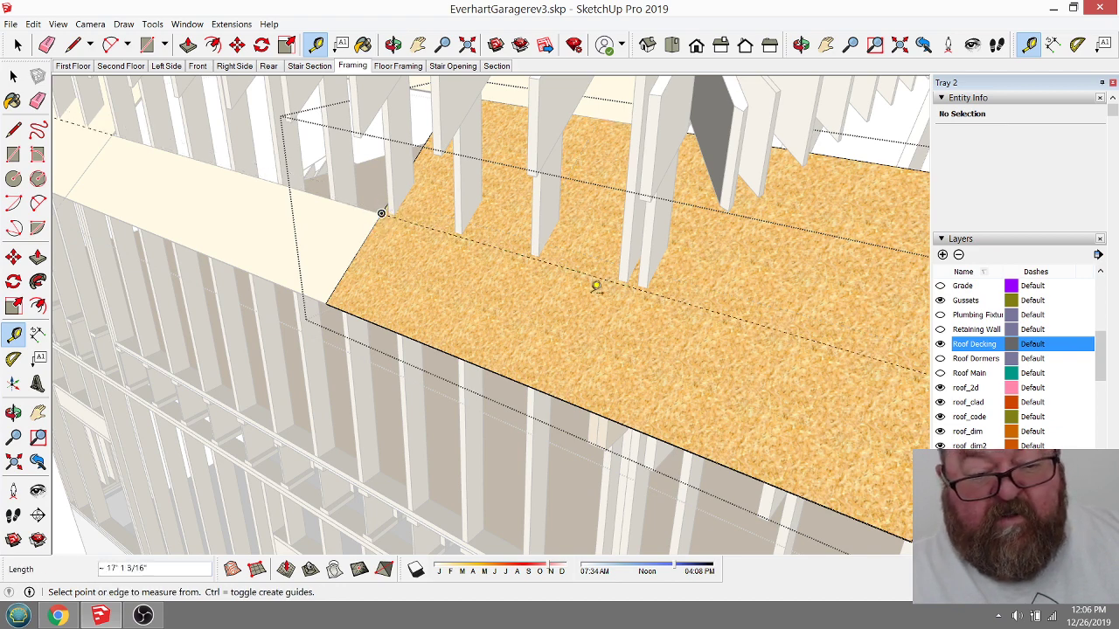
# Step: Create a guide parallel to the sheet's short end edge, offset 4' 6 1/4" to the outer side of the doubled dormer rafters
pyautogui.click(367, 235)
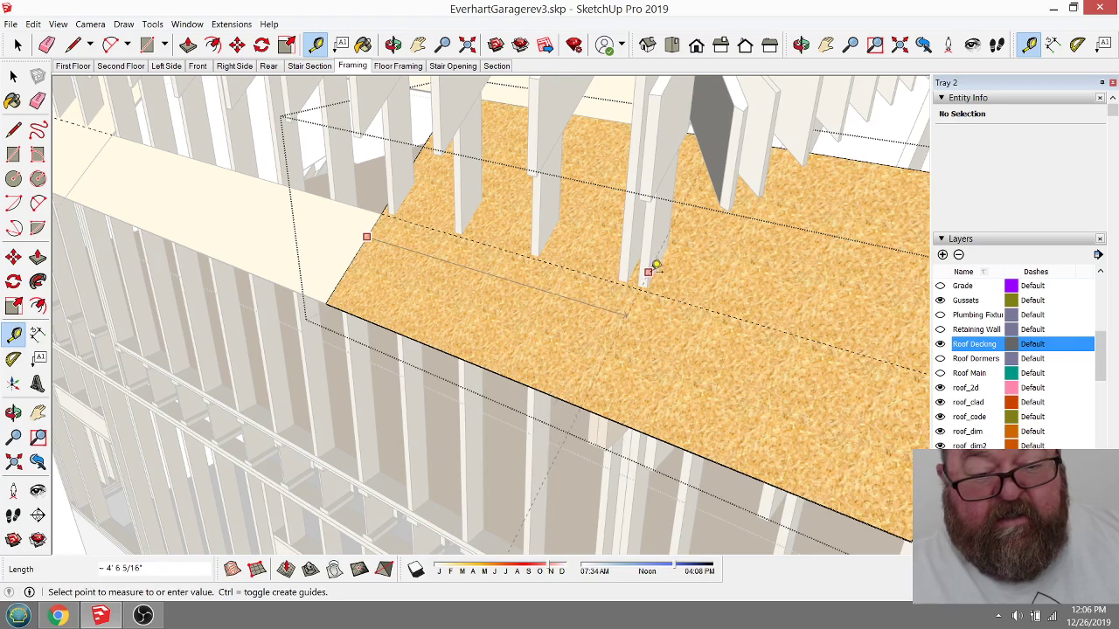
pyautogui.click(657, 275)
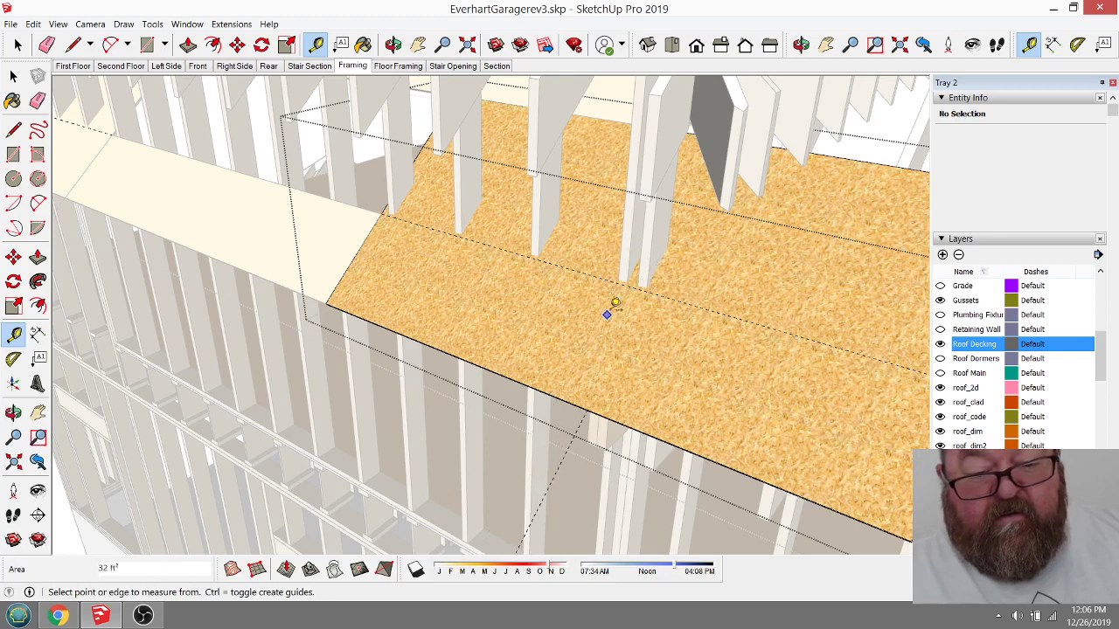
pyautogui.click(370, 229)
pyautogui.scroll(5, 664, 267)
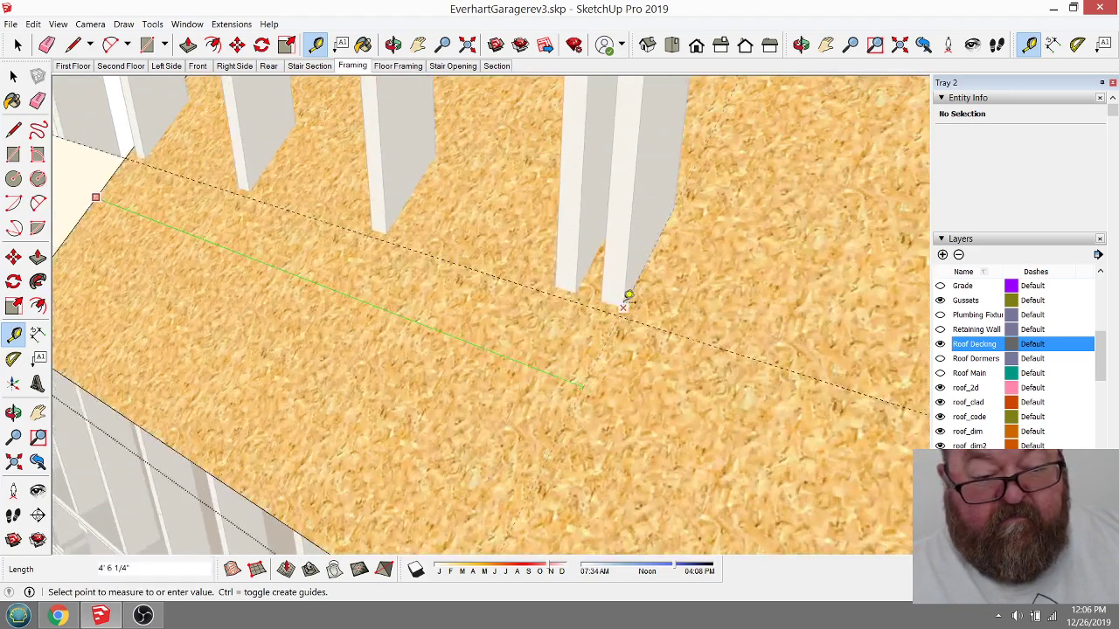
pyautogui.click(624, 306)
pyautogui.scroll(-3, 589, 387)
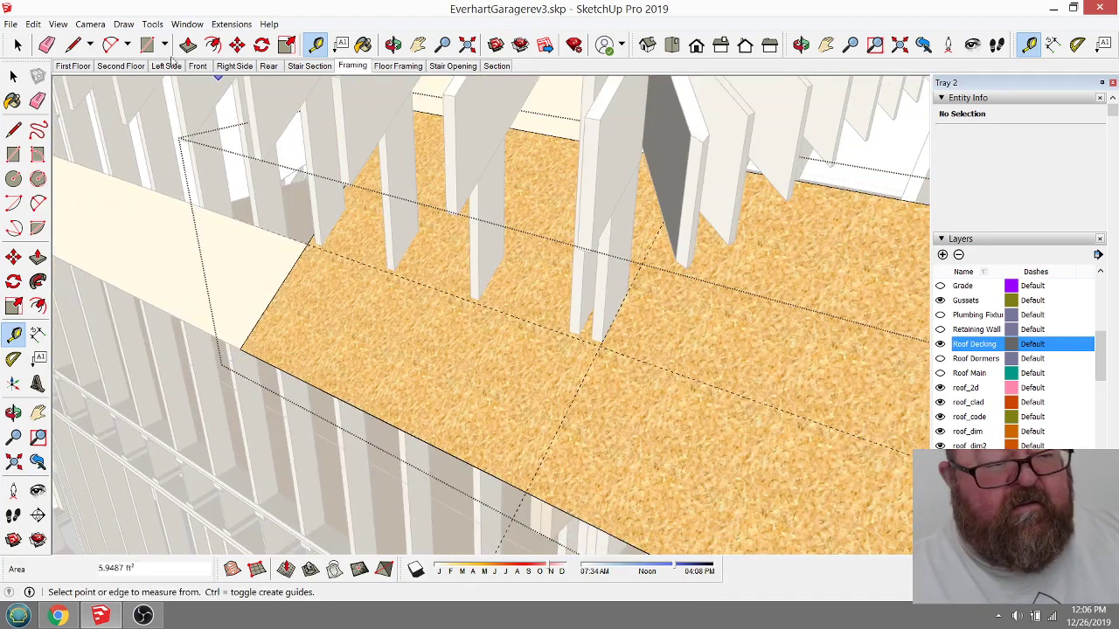
# Step: Try to split the sheet's face with a line along the lengthwise guide, from the short end edge to the guide intersection
pyautogui.click(73, 45)
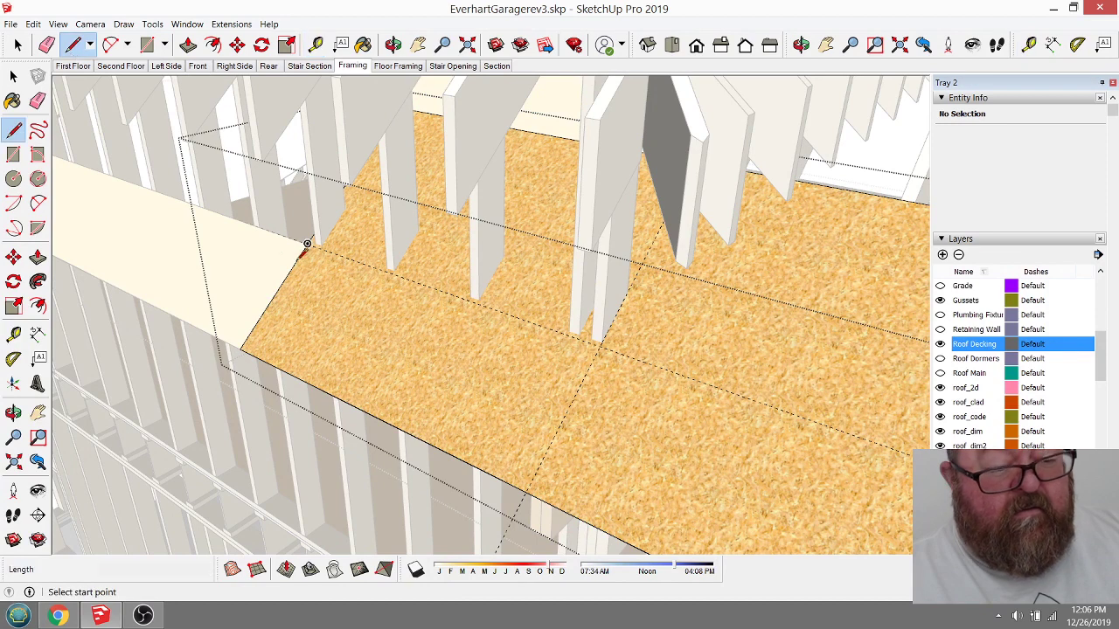
pyautogui.click(308, 243)
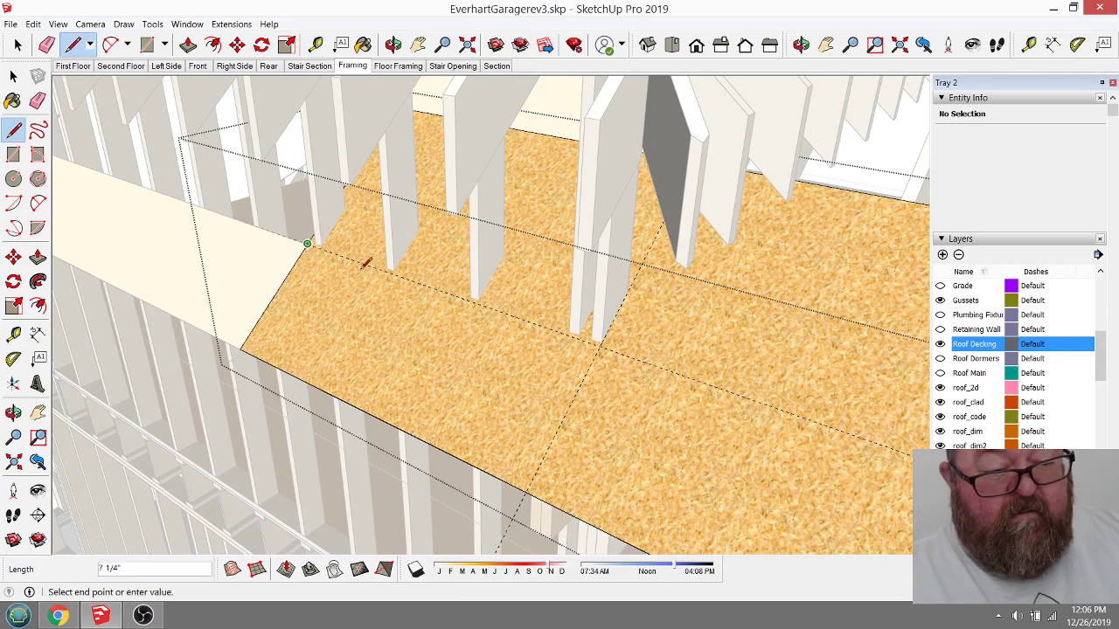
pyautogui.click(601, 345)
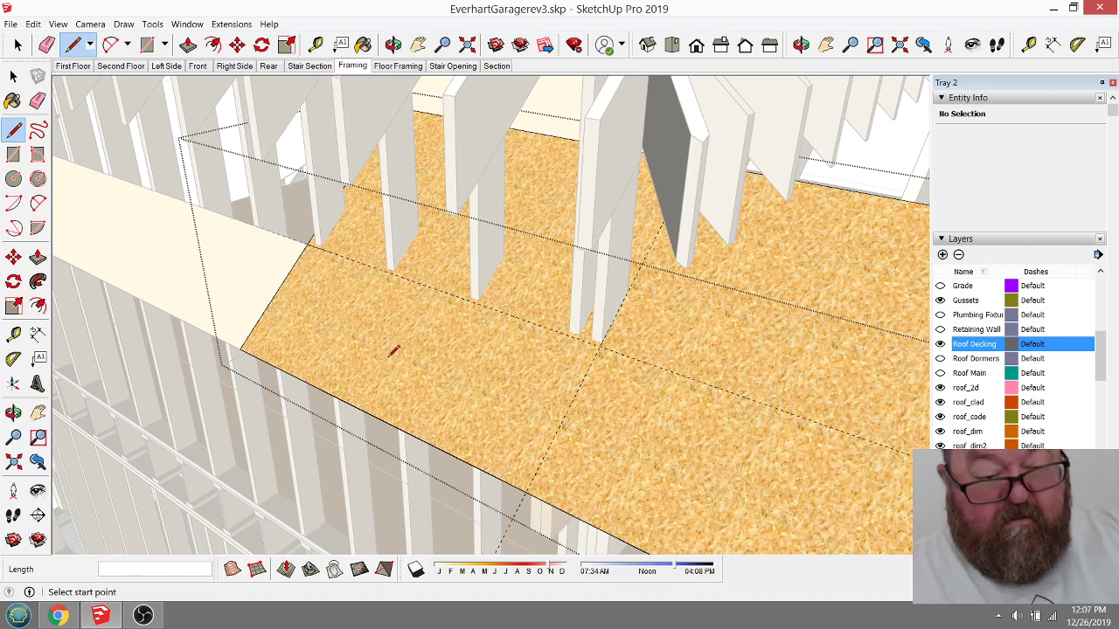
pyautogui.click(188, 45)
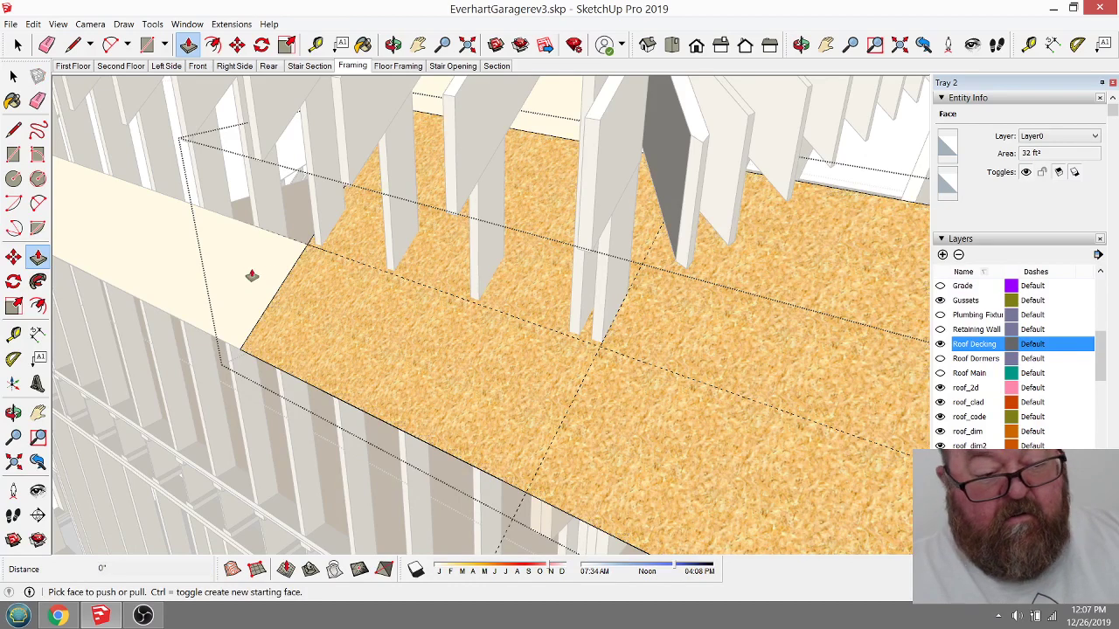
pyautogui.click(21, 46)
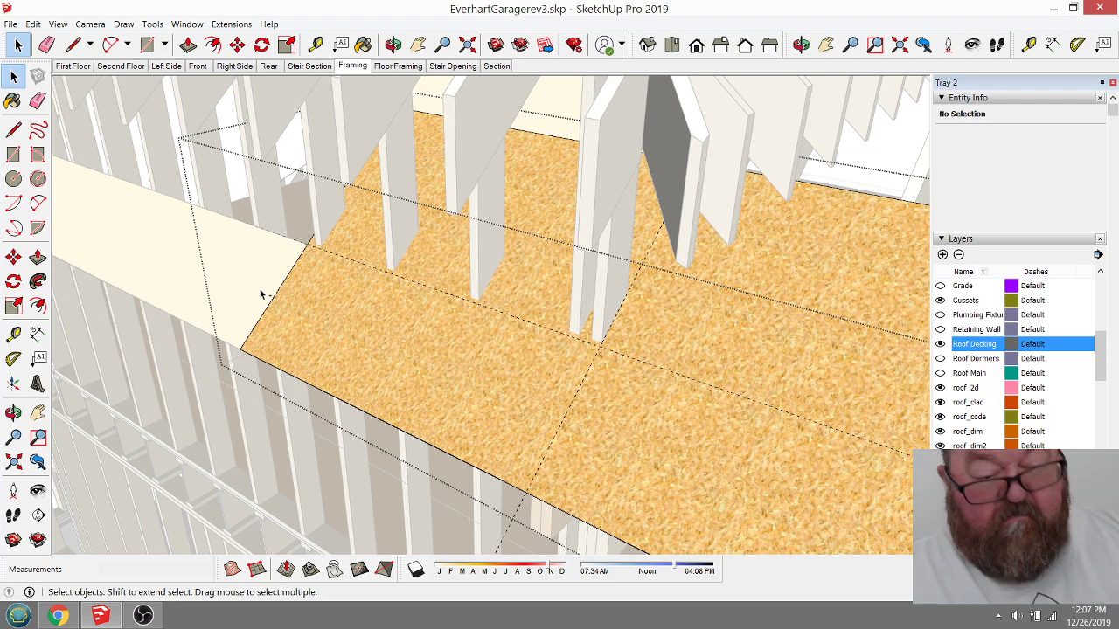
pyautogui.click(382, 327)
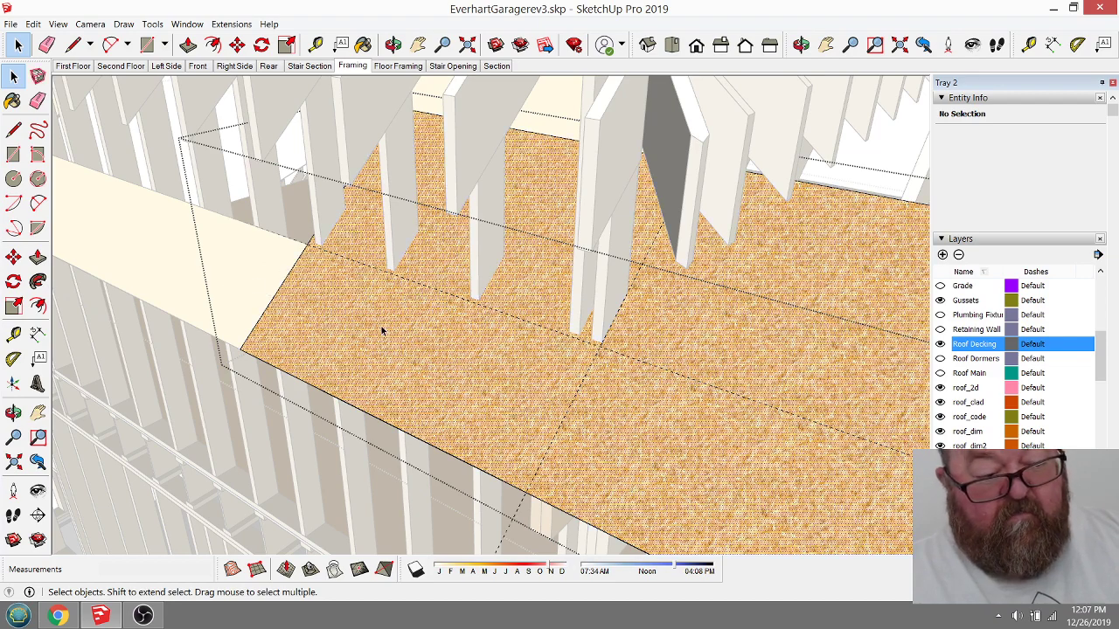
pyautogui.click(233, 275)
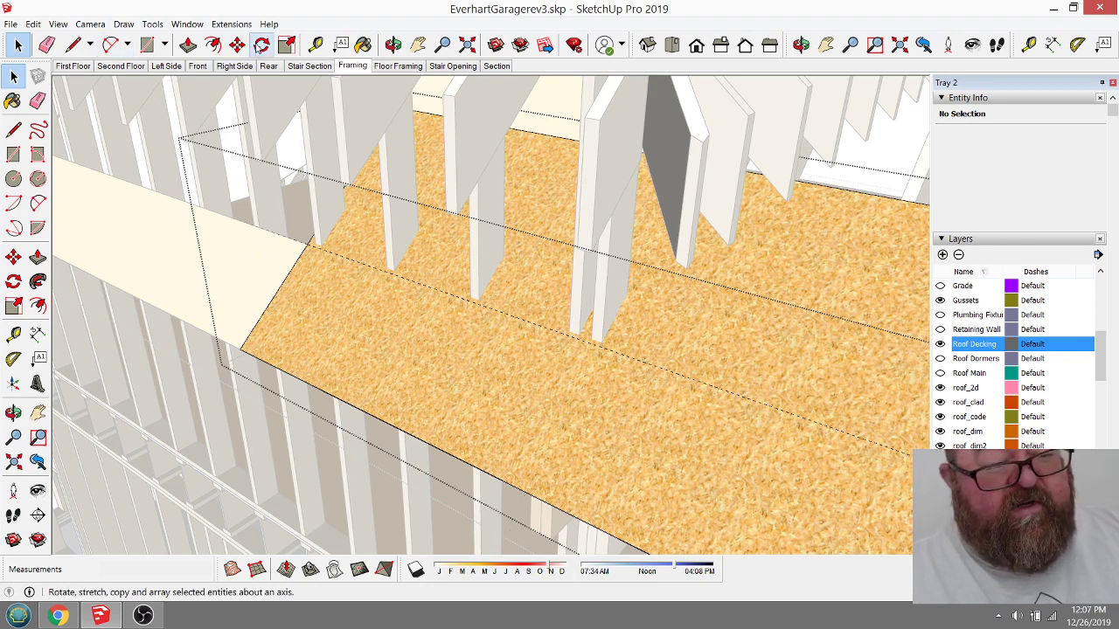
# Step: Recreate the crosswise guide 4' 6 1/4" from the sheet's short end edge, at the lower corner of the doubled rafters
pyautogui.click(315, 46)
pyautogui.click(290, 267)
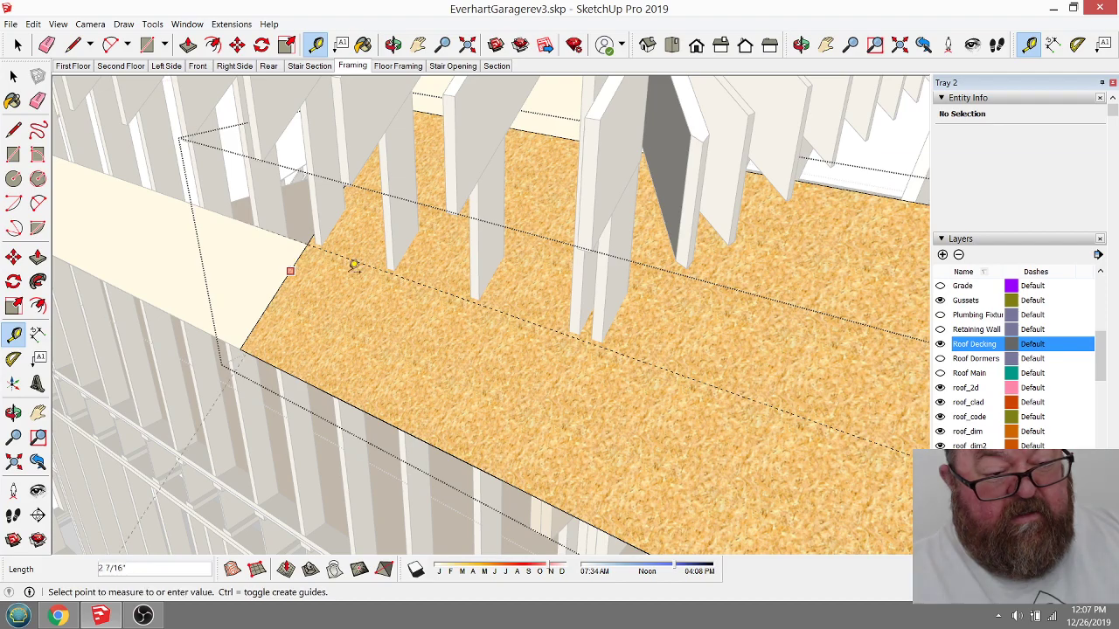
pyautogui.scroll(-2, 574, 294)
pyautogui.scroll(5, 605, 311)
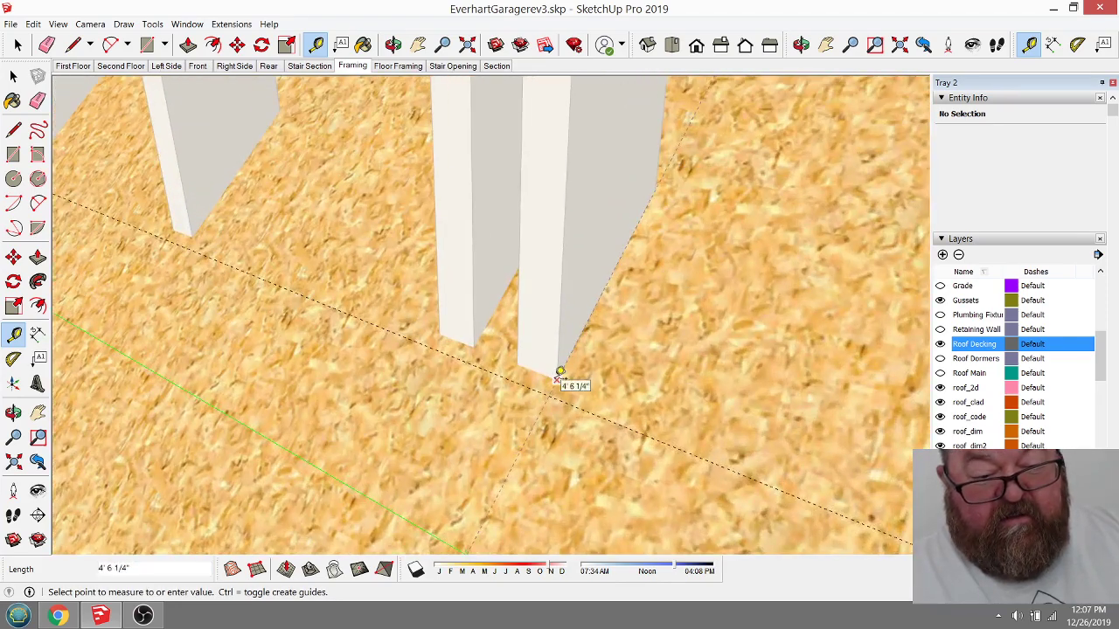
pyautogui.click(560, 373)
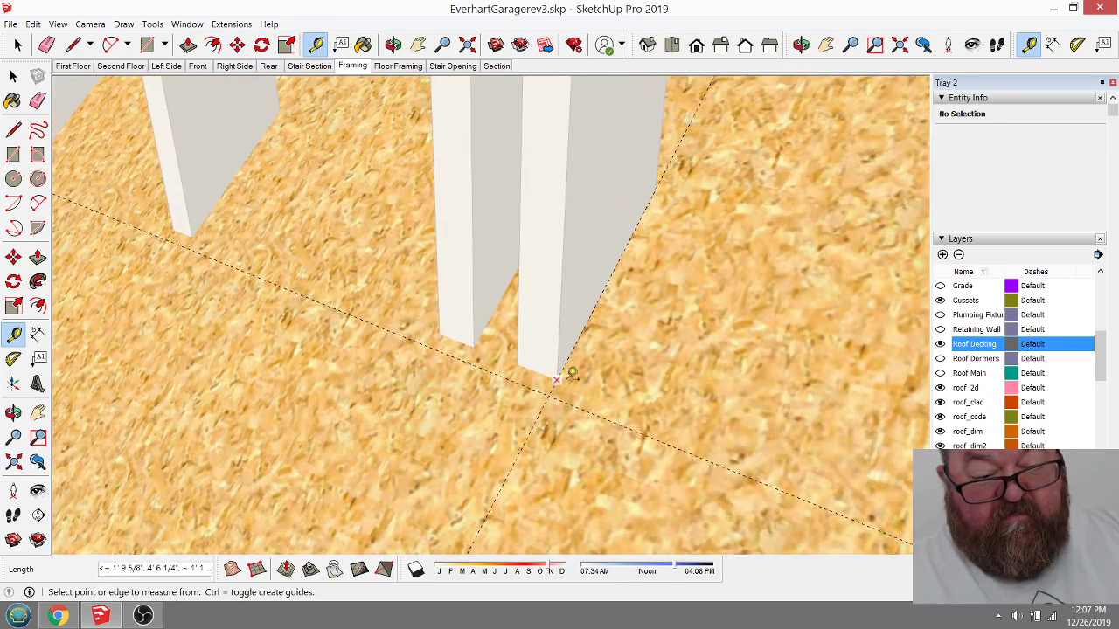
# Step: Draw a 4' 6 1/4" line along the lengthwise guide between the guide intersection and the sheet's short end edge
pyautogui.click(74, 46)
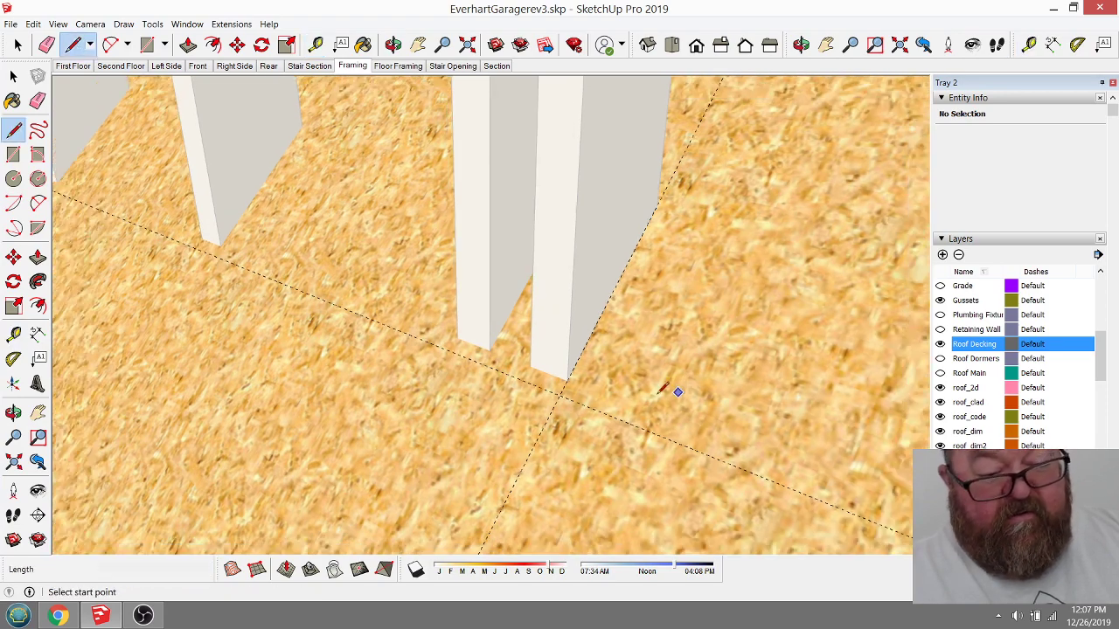
pyautogui.scroll(-2, 749, 442)
pyautogui.scroll(5, 170, 183)
pyautogui.click(150, 215)
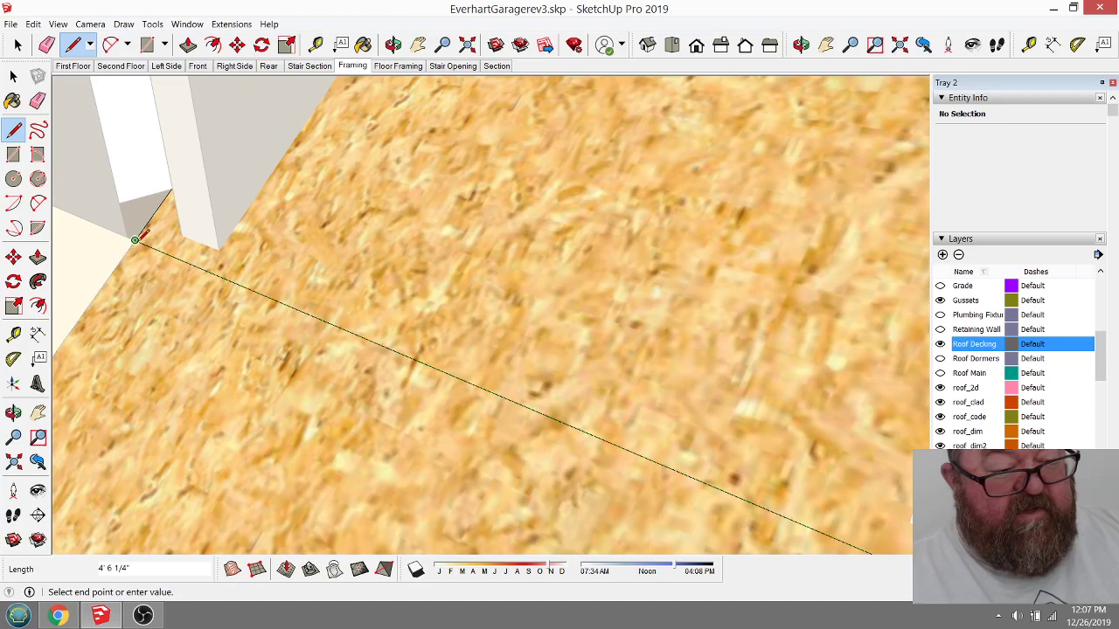
pyautogui.scroll(-2, 184, 279)
pyautogui.press('Escape')
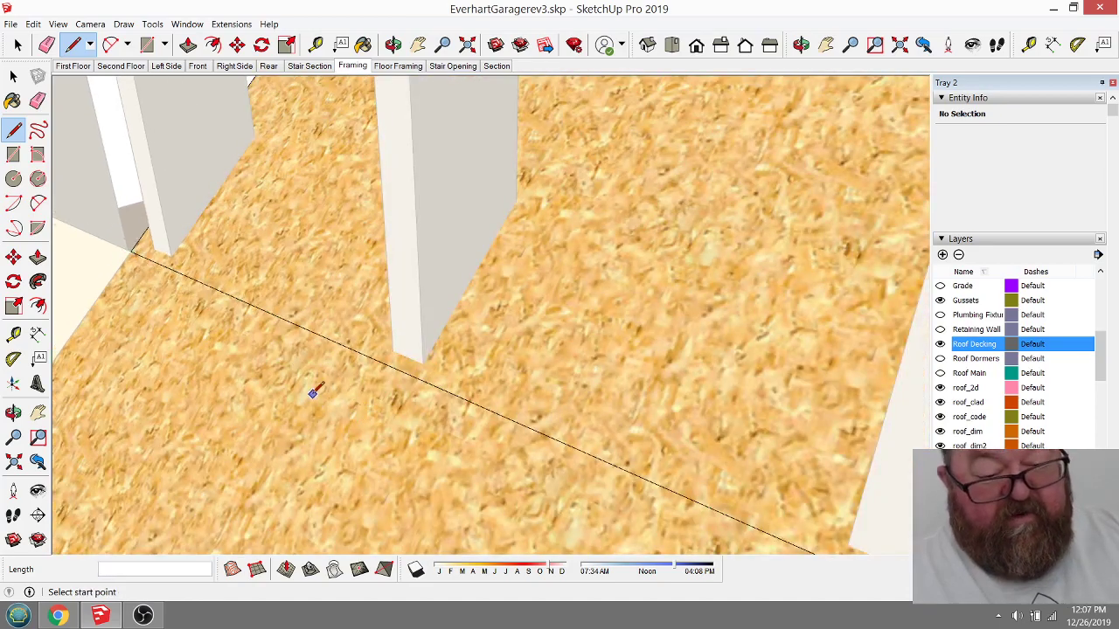
# Step: Draw a 2' 4 5/16" line along the crosswise guide from the guide intersection to the sheet's upper long edge
pyautogui.scroll(-2, 295, 382)
pyautogui.scroll(2, 580, 472)
pyautogui.scroll(2, 577, 474)
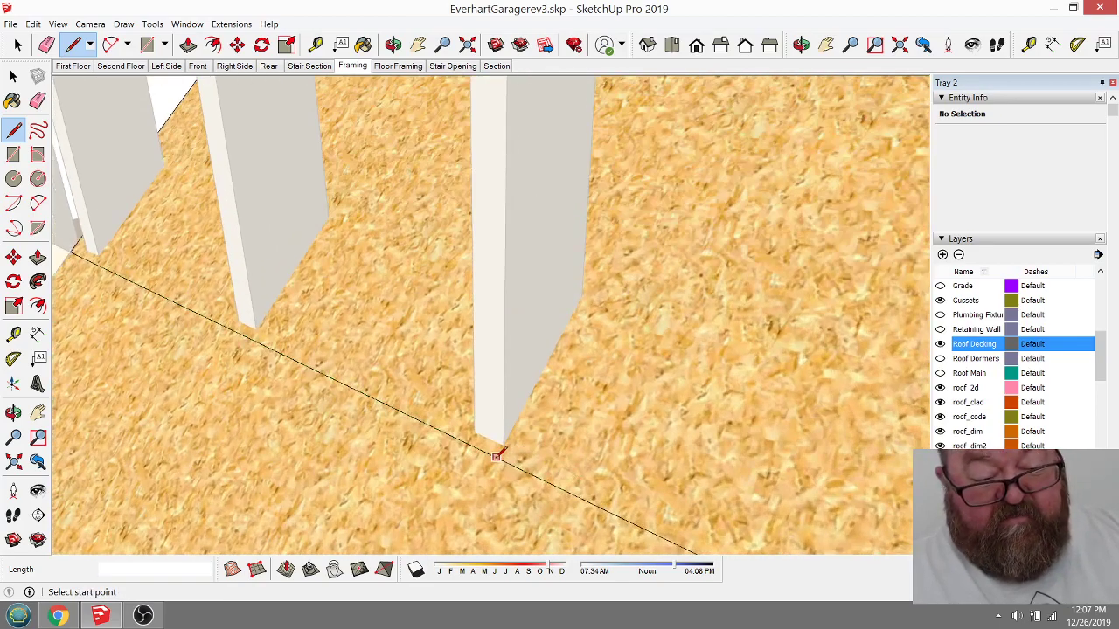
pyautogui.scroll(-3, 462, 399)
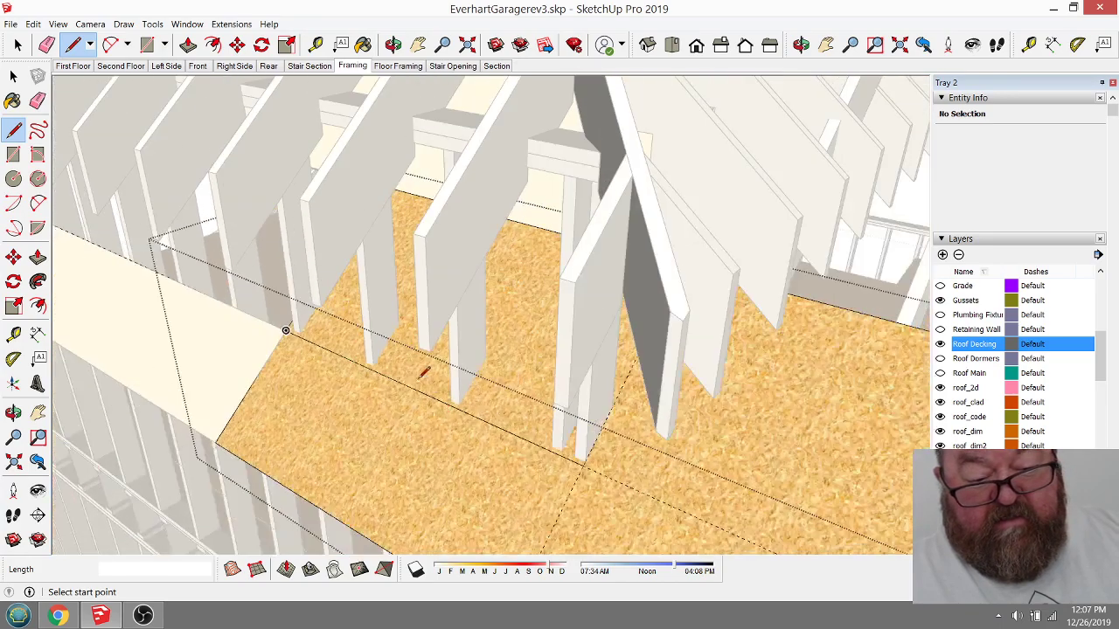
pyautogui.scroll(3, 600, 487)
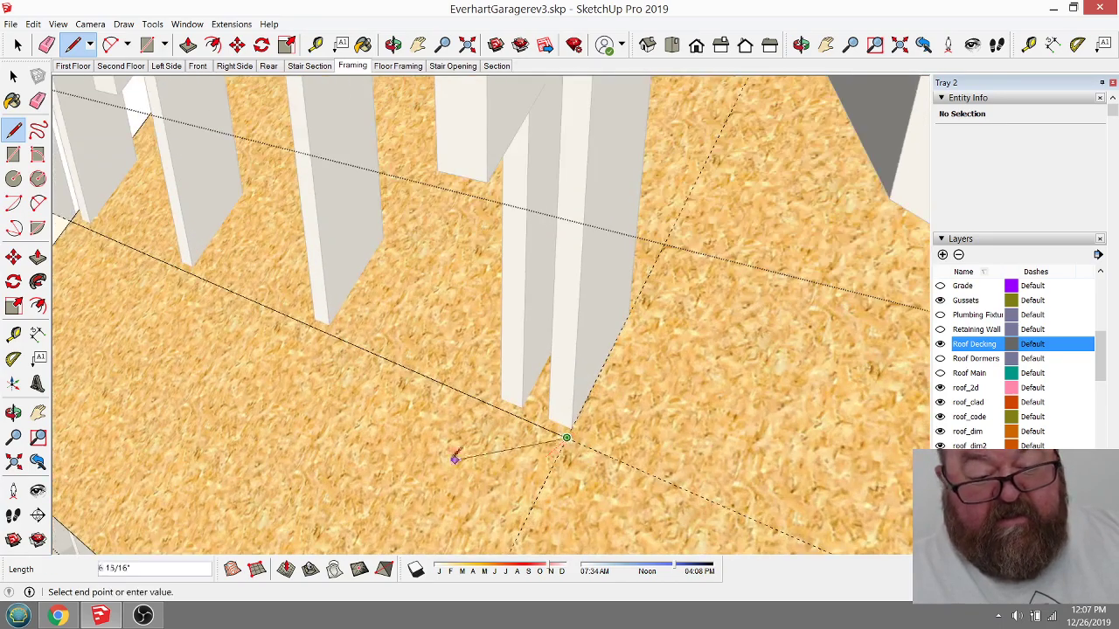
pyautogui.scroll(-2, 455, 458)
pyautogui.press('o')
pyautogui.moveTo(445, 96); pyautogui.dragTo(596, 186)
pyautogui.scroll(3, 711, 184)
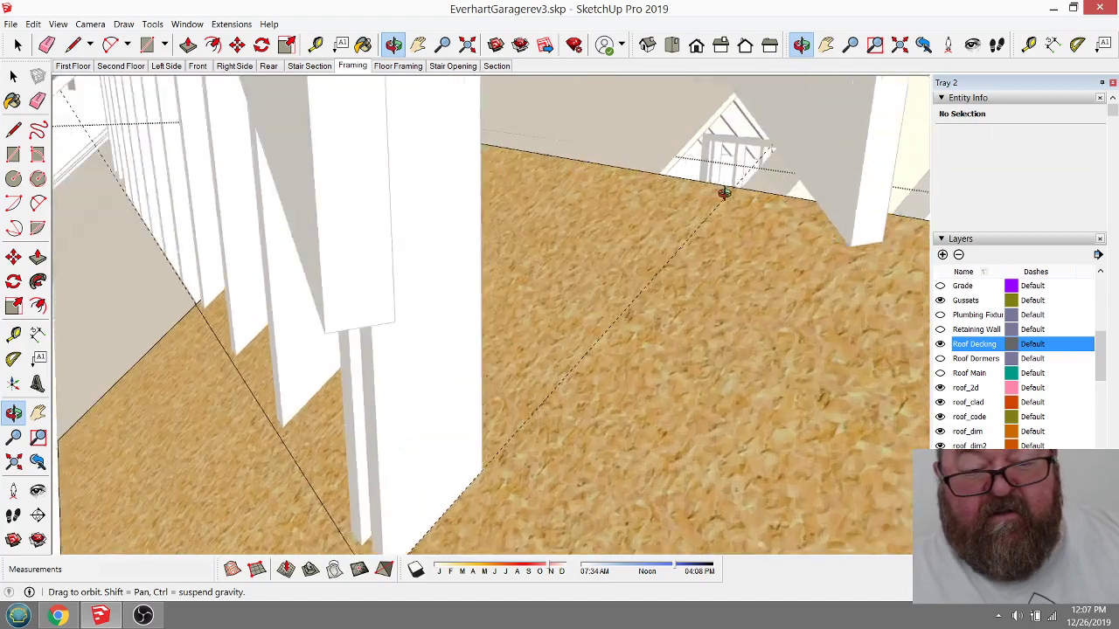
pyautogui.rightClick(715, 211)
pyautogui.click(739, 221)
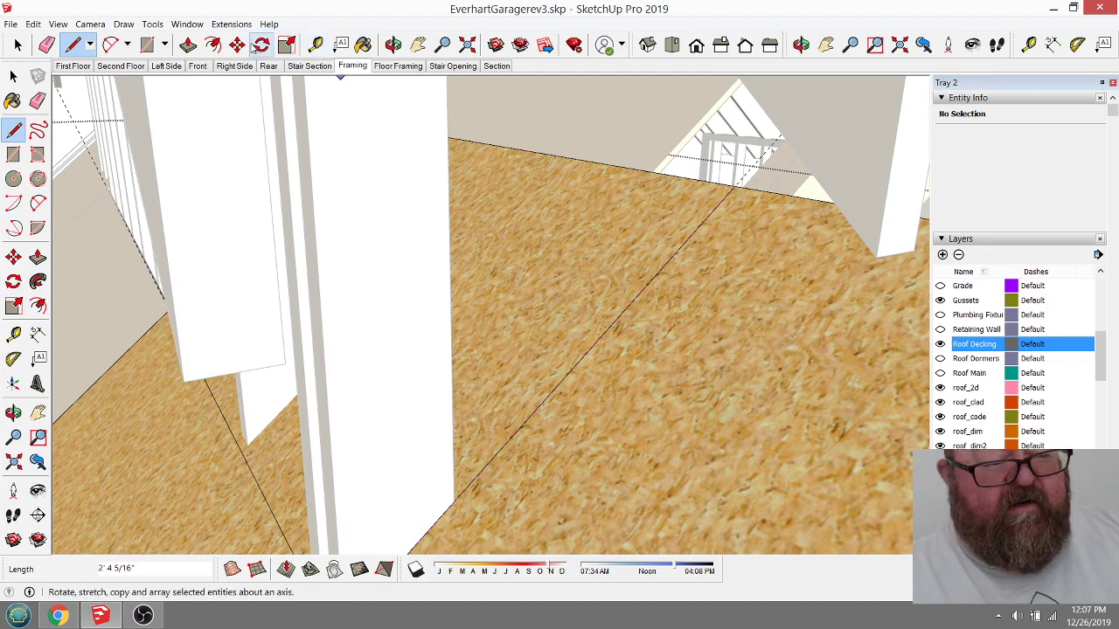
# Step: Push the marked-off corner face 7/16" through the sheet to cut it away, and erase the two guides used for the cut
pyautogui.click(188, 44)
pyautogui.click(554, 223)
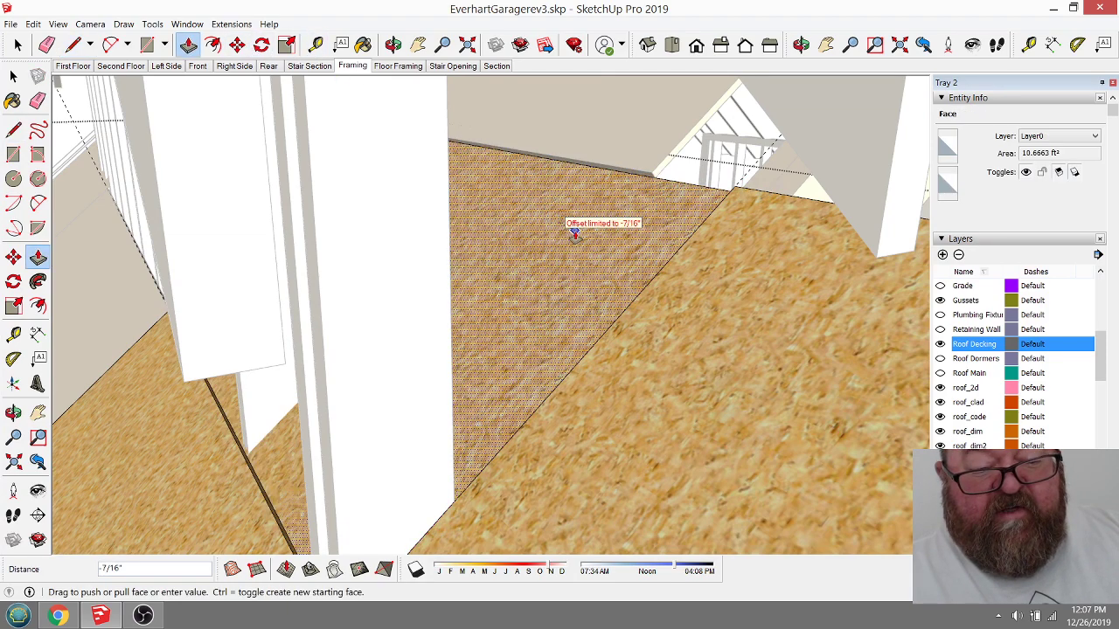
pyautogui.click(574, 233)
pyautogui.moveTo(539, 177); pyautogui.dragTo(480, 238, button='middle')
pyautogui.scroll(-5, 666, 238)
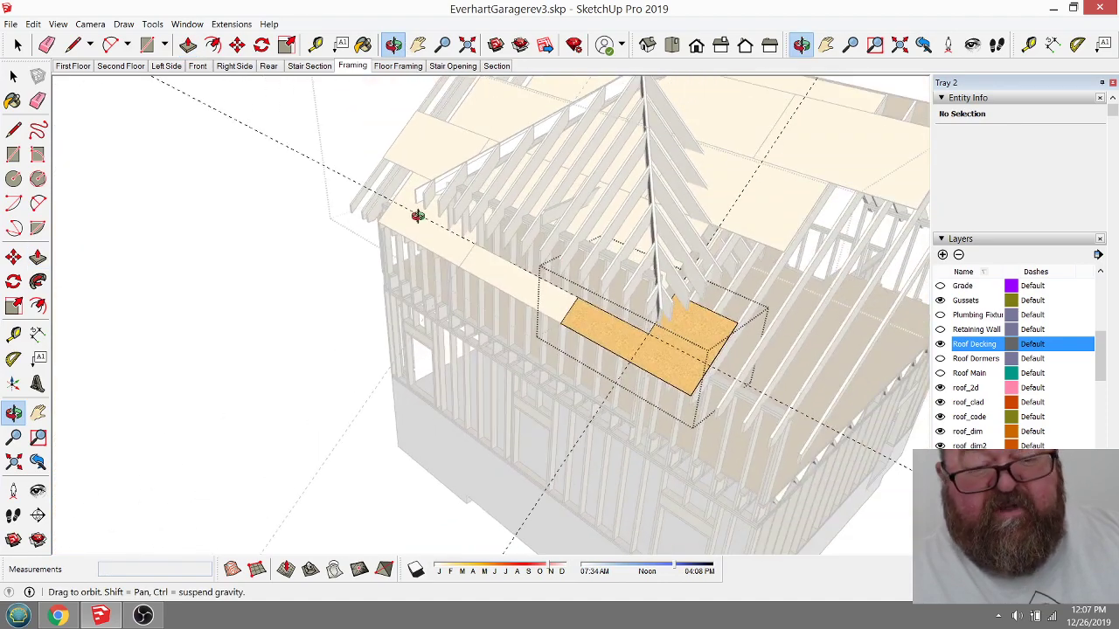
pyautogui.click(46, 45)
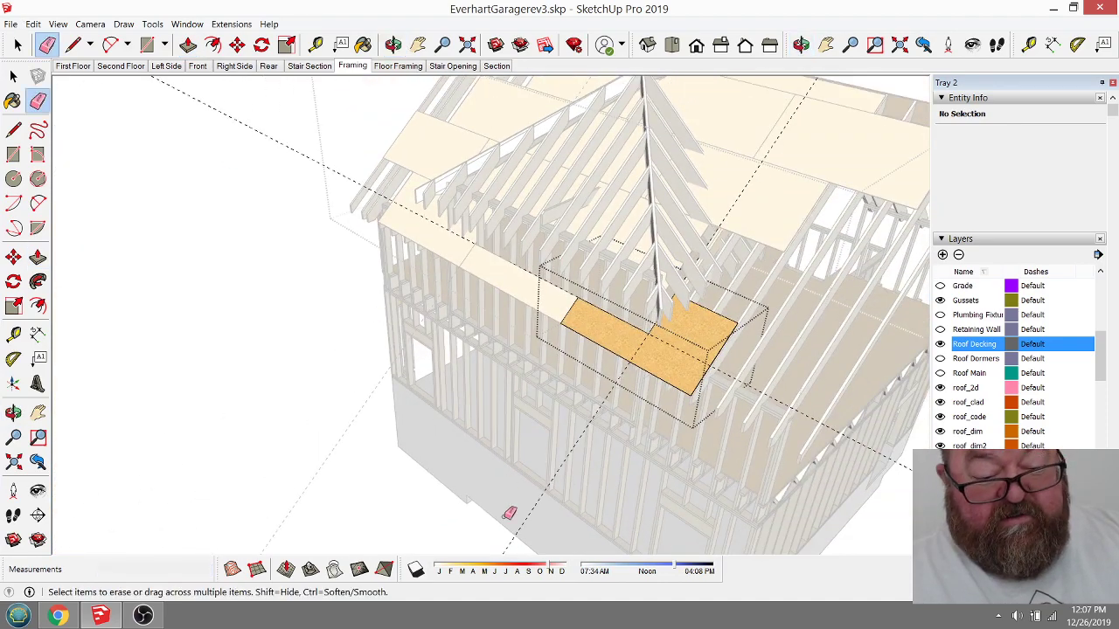
pyautogui.scroll(-4, 463, 485)
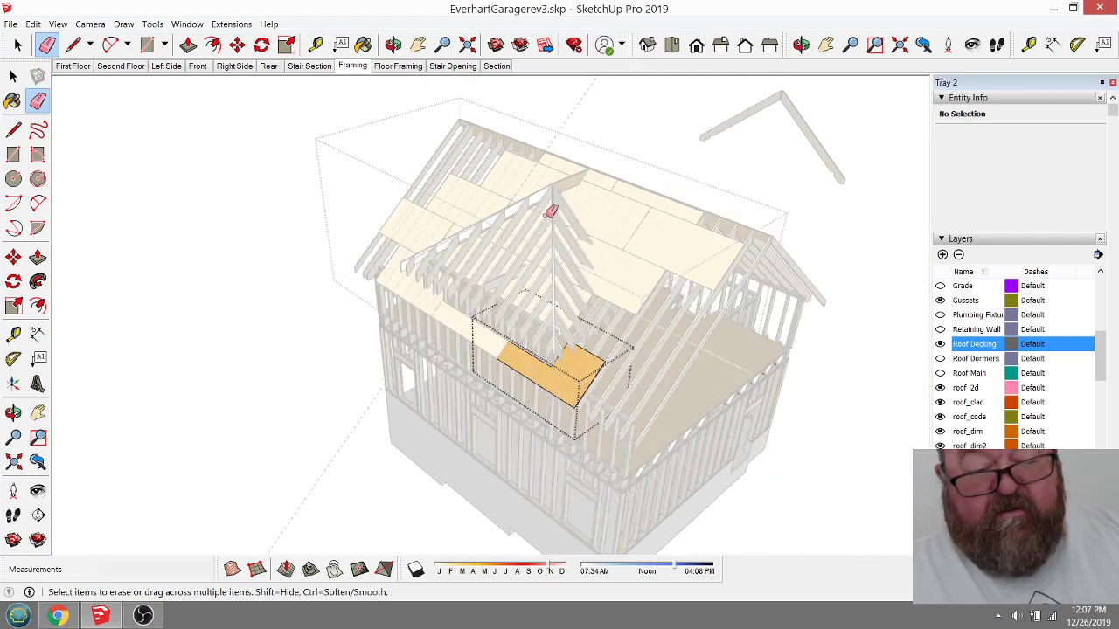
# Step: Open the lowest-row decking sheet under the opposite end of the dormer framing for editing
pyautogui.click(393, 45)
pyautogui.moveTo(449, 292); pyautogui.dragTo(455, 267)
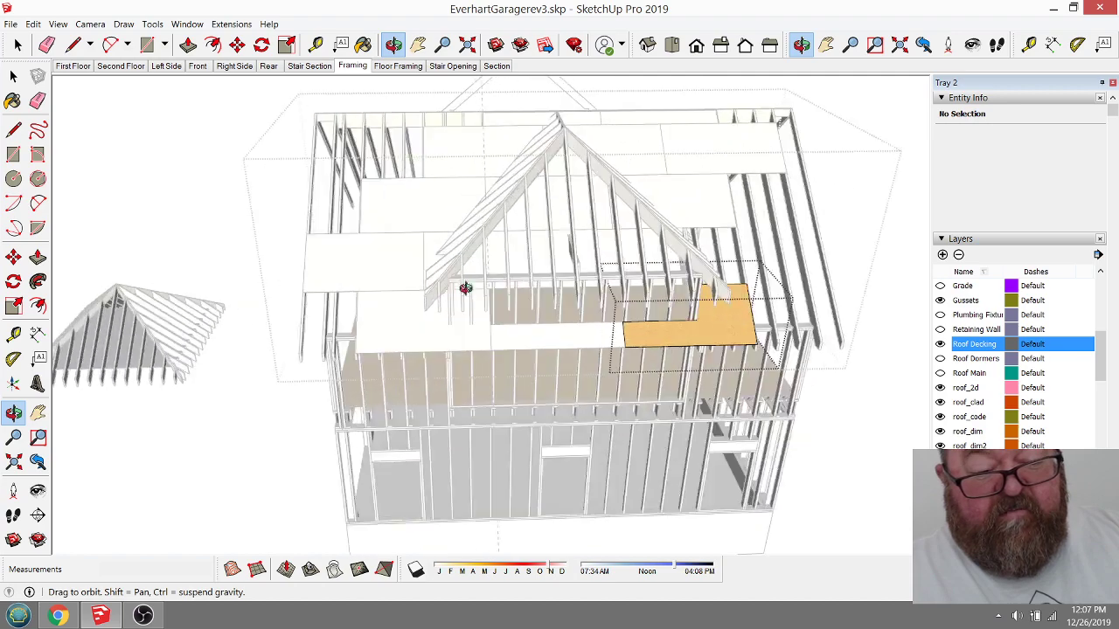
pyautogui.scroll(6, 455, 267)
pyautogui.moveTo(472, 375); pyautogui.dragTo(290, 208)
pyautogui.scroll(-2, 606, 343)
pyautogui.scroll(6, 527, 311)
pyautogui.click(316, 45)
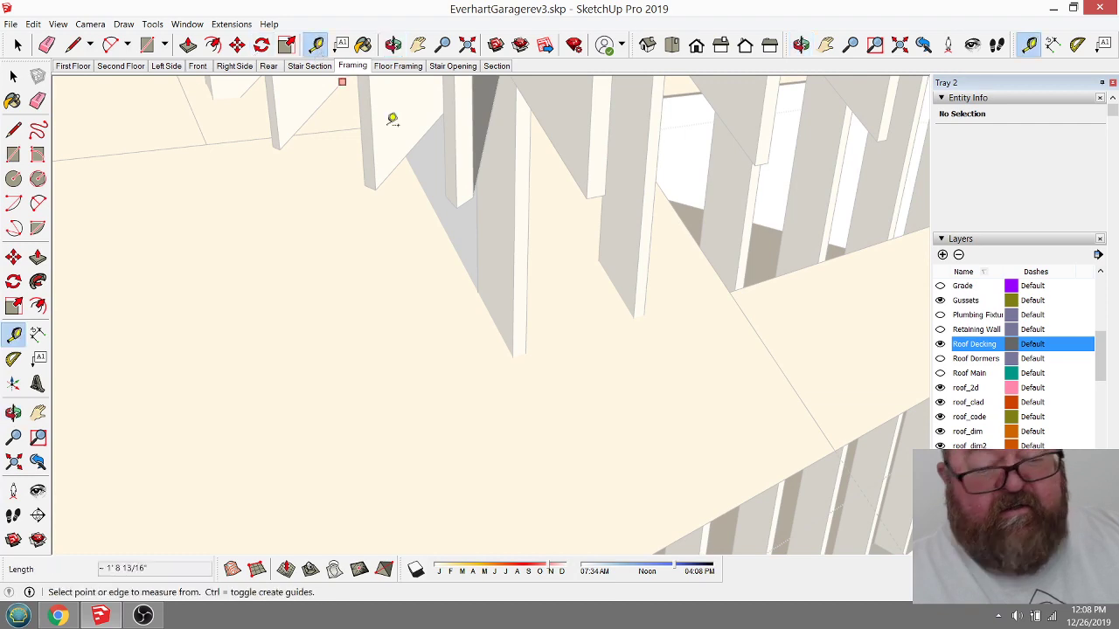
pyautogui.click(17, 45)
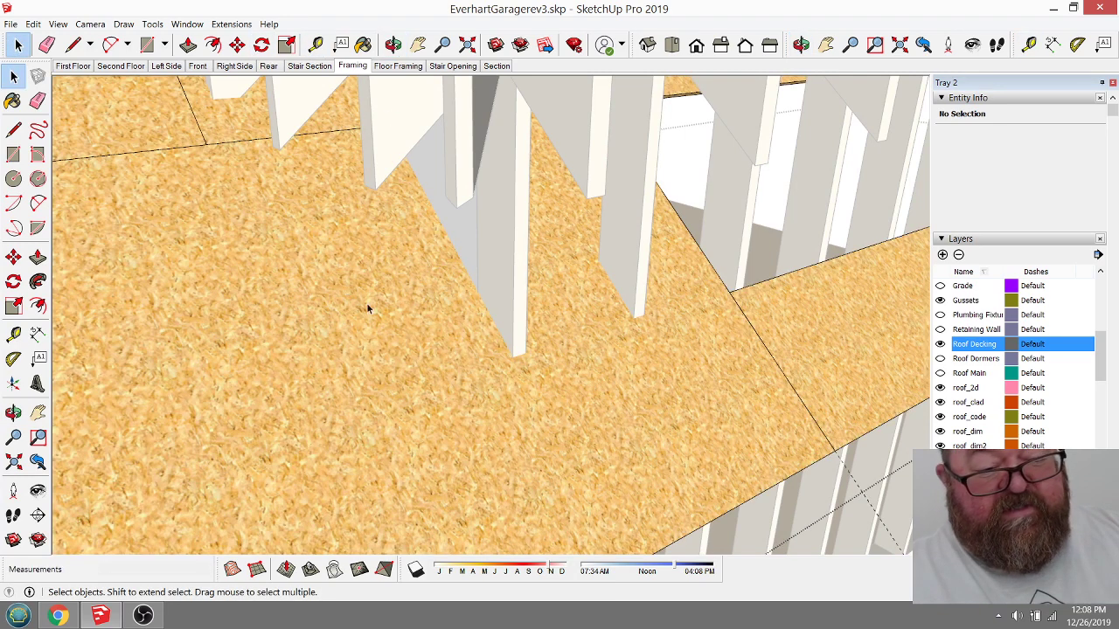
pyautogui.click(418, 293)
pyautogui.scroll(1, 418, 293)
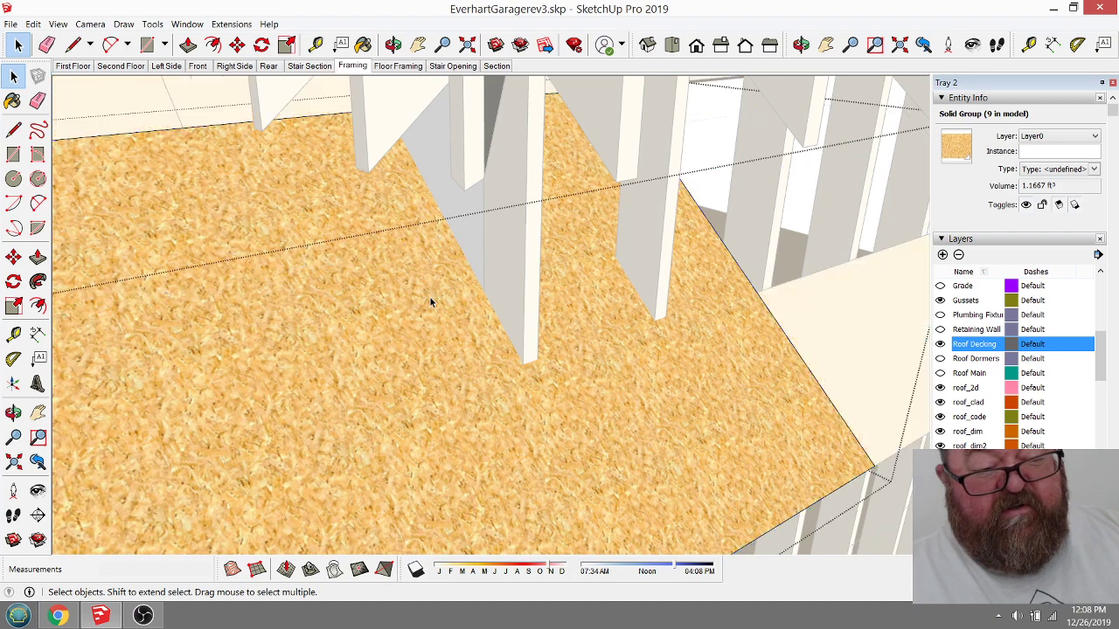
# Step: Create a lengthwise guide parallel to the sheet's lower long edge, aligned with the trimmed upper edge of the adjoining sheet
pyautogui.click(315, 45)
pyautogui.click(316, 45)
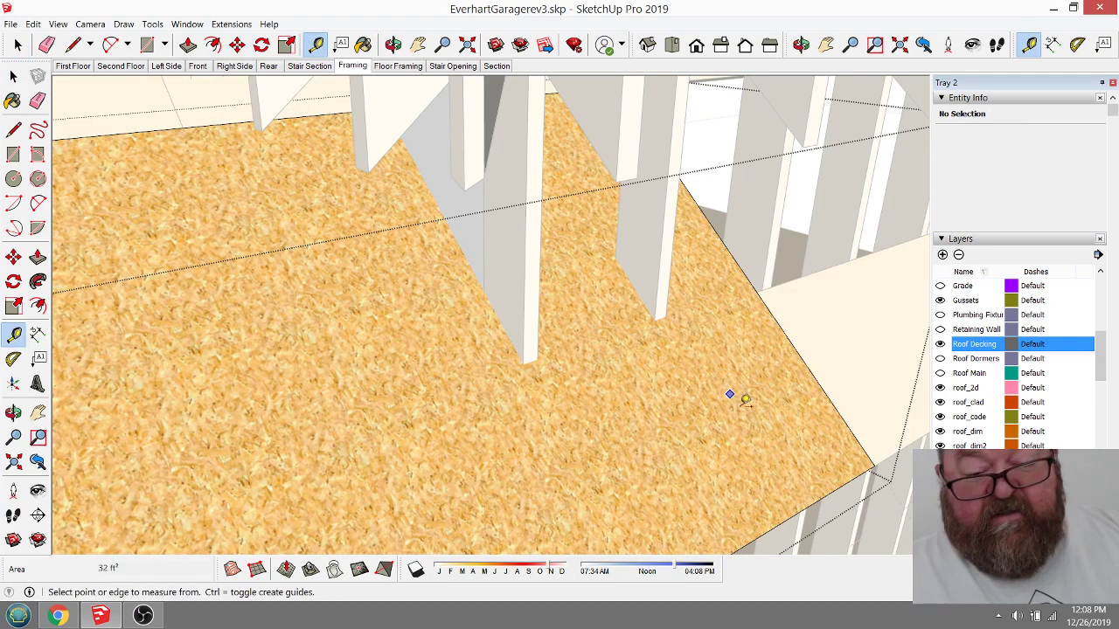
pyautogui.click(822, 497)
pyautogui.click(757, 290)
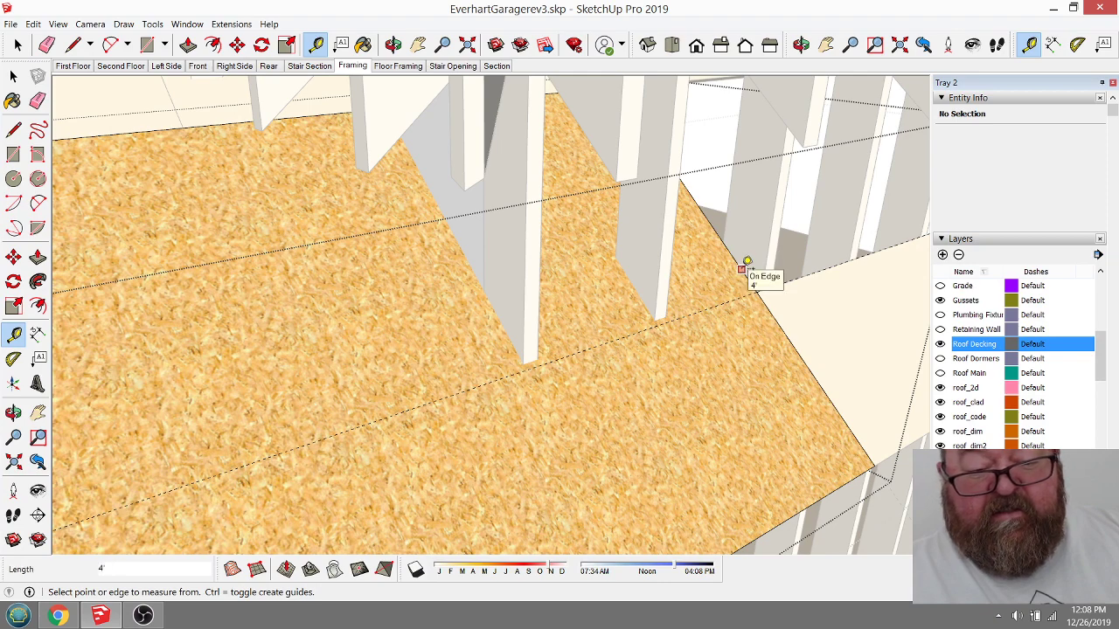
# Step: Create a guide parallel to the sheet's short end edge, at the lower corner of the doubled dormer rafters
pyautogui.click(739, 273)
pyautogui.click(524, 360)
pyautogui.click(784, 331)
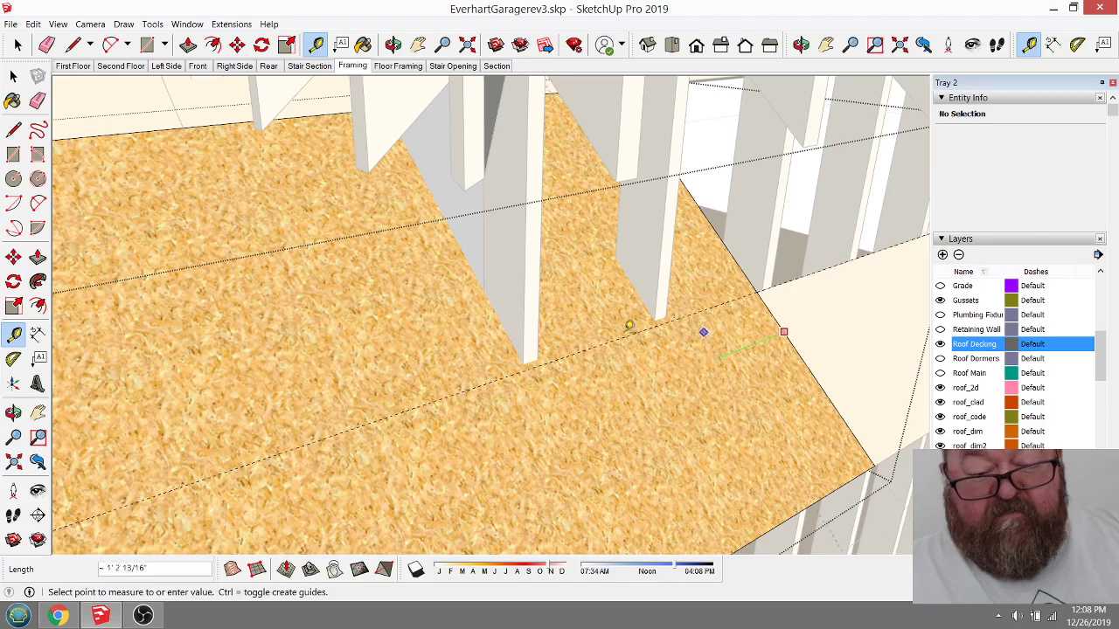
pyautogui.click(530, 352)
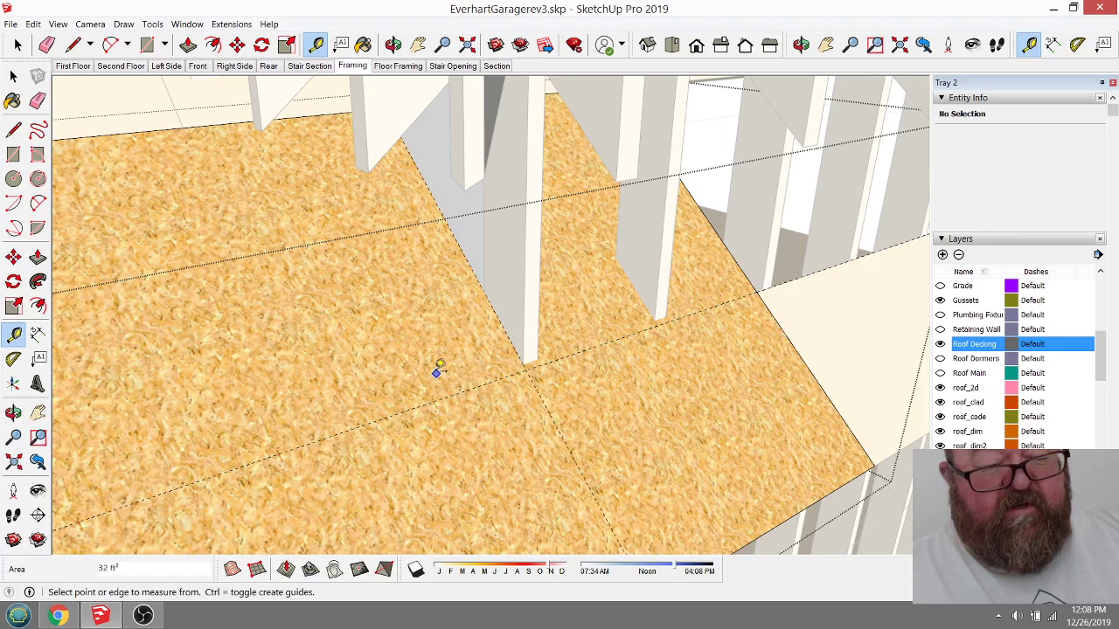
# Step: Draw a 2' 5 3/4" line along the lengthwise guide from the sheet's short end edge to the guide intersection
pyautogui.click(73, 45)
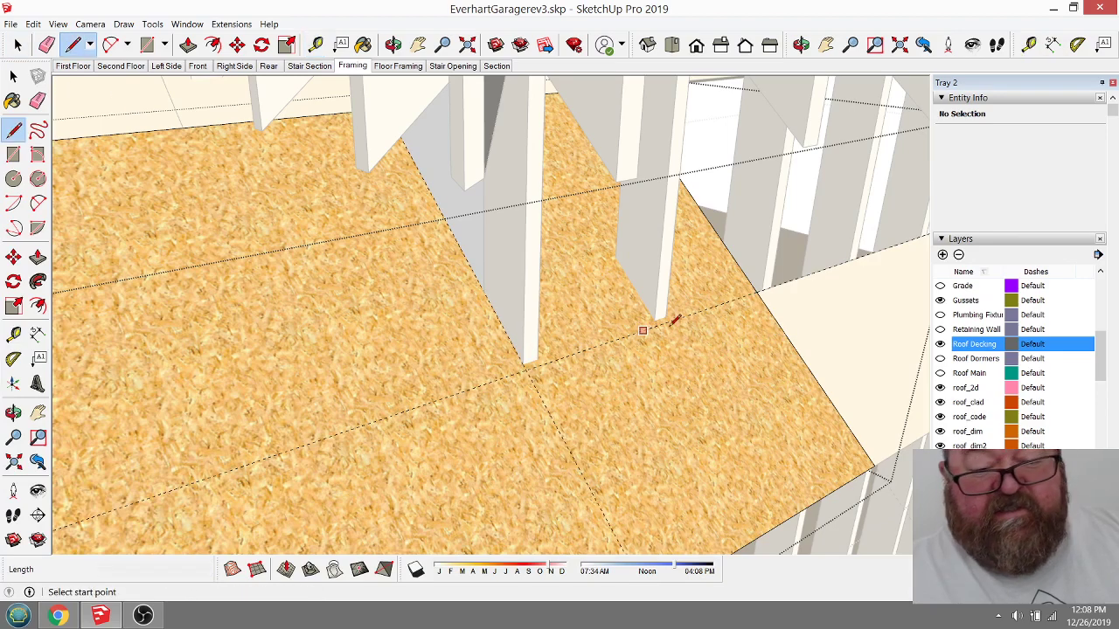
pyautogui.scroll(4, 743, 297)
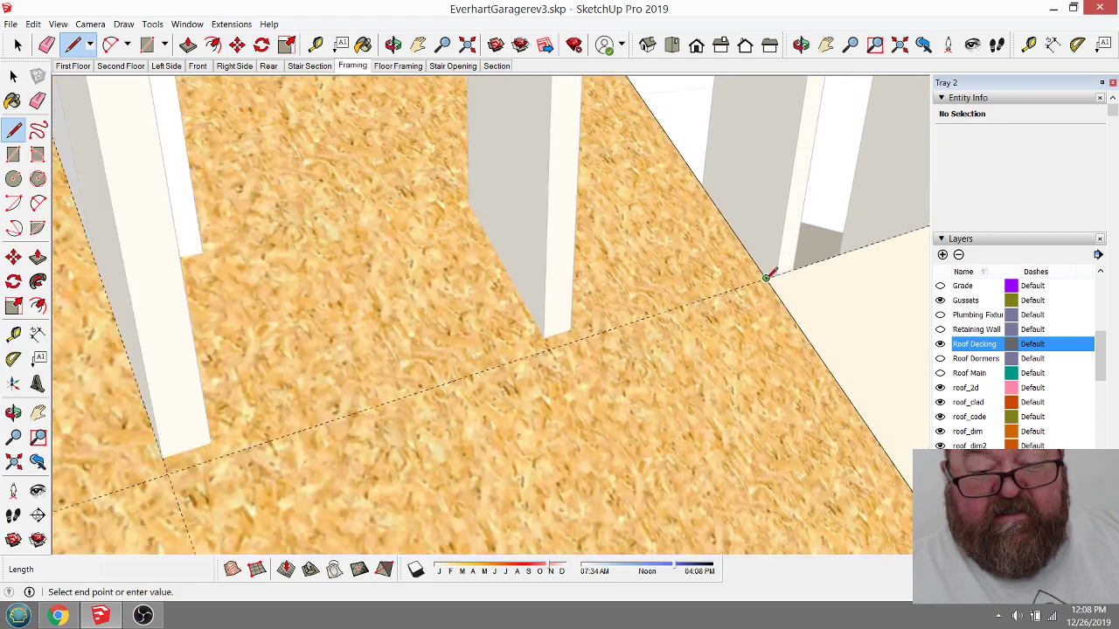
pyautogui.scroll(-2, 734, 315)
pyautogui.scroll(2, 411, 406)
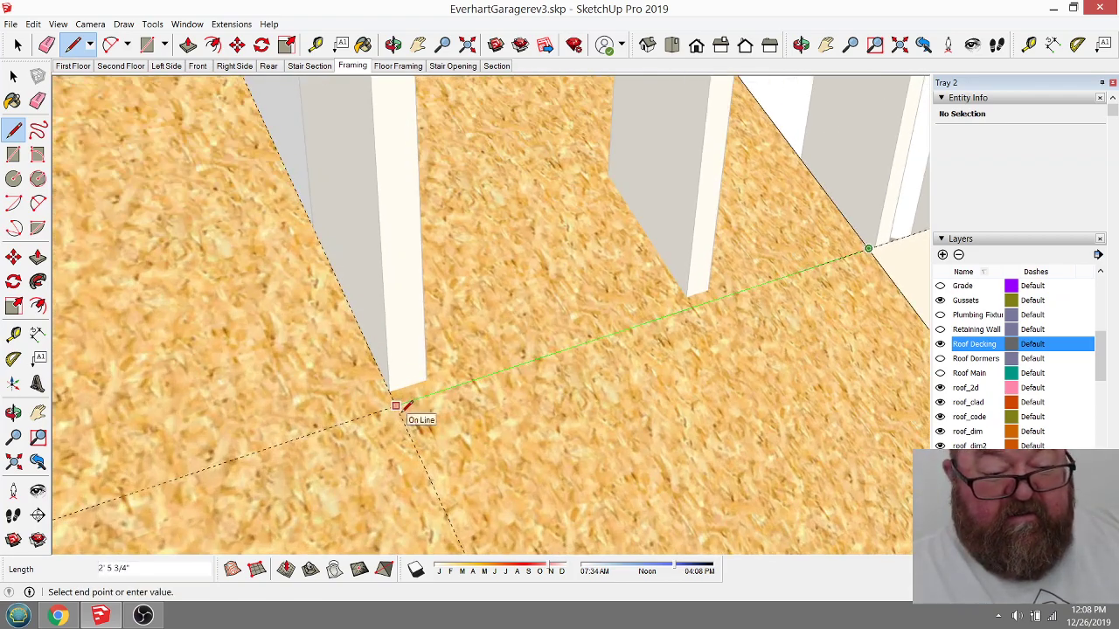
pyautogui.scroll(-2, 396, 405)
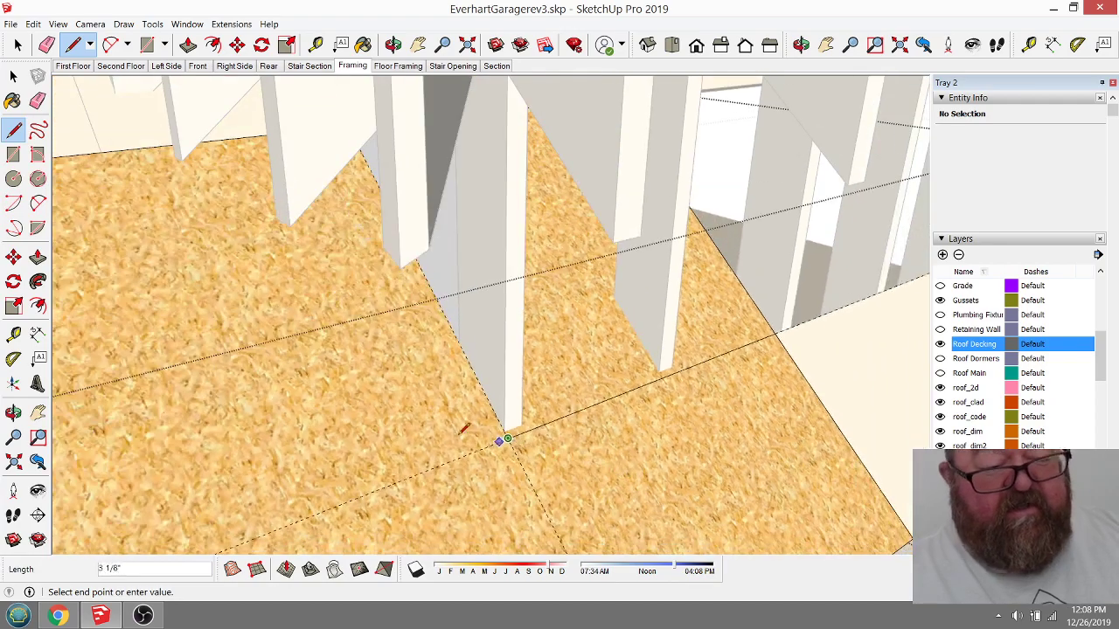
# Step: Continue with a 2' 4 5/16" line along the crosswise guide from the guide intersection to this sheet's upper long edge
pyautogui.scroll(5, 347, 214)
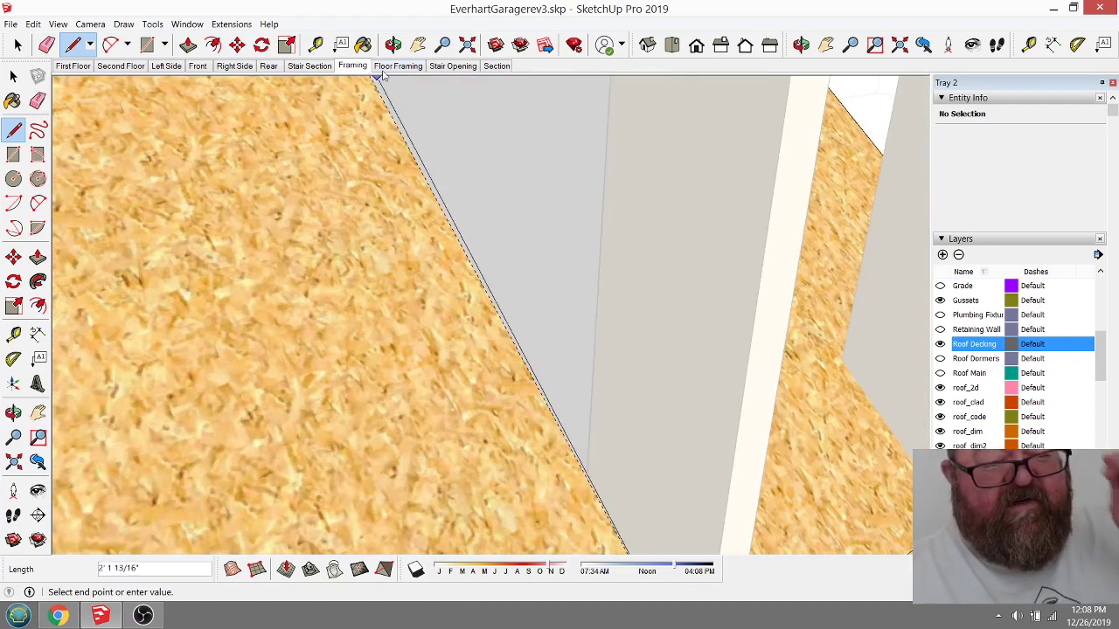
pyautogui.click(393, 44)
pyautogui.moveTo(489, 255); pyautogui.dragTo(494, 299)
pyautogui.rightClick(411, 225)
pyautogui.click(424, 232)
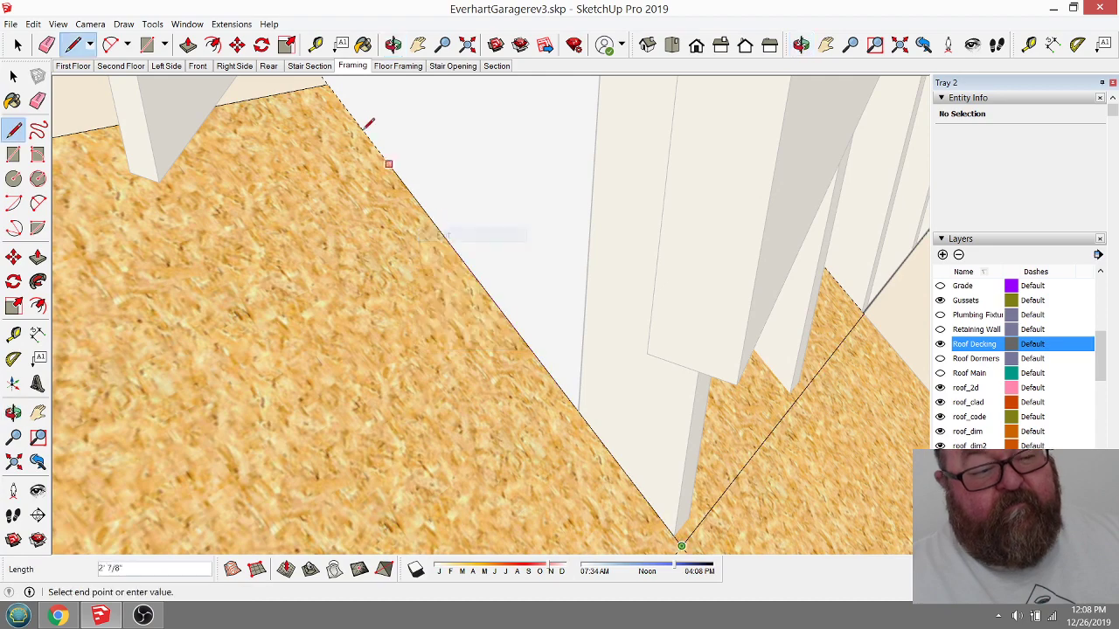
pyautogui.press('Escape')
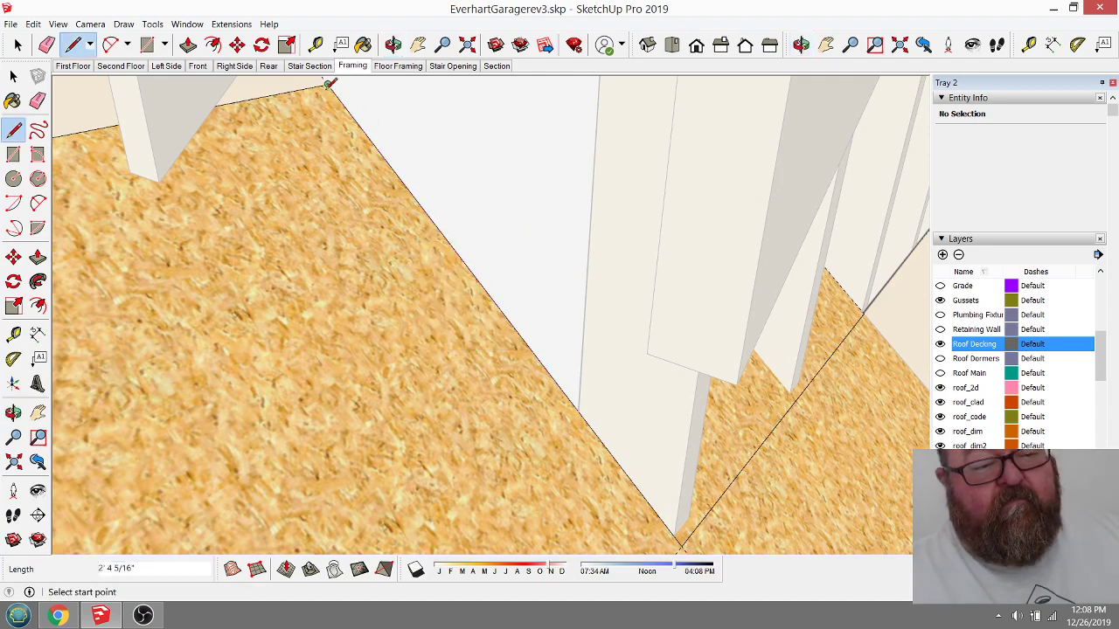
# Step: Push the marked-off face beneath the dormer rafters 7/16" through the sheet to remove that corner
pyautogui.scroll(-5, 306, 153)
pyautogui.scroll(3, 468, 358)
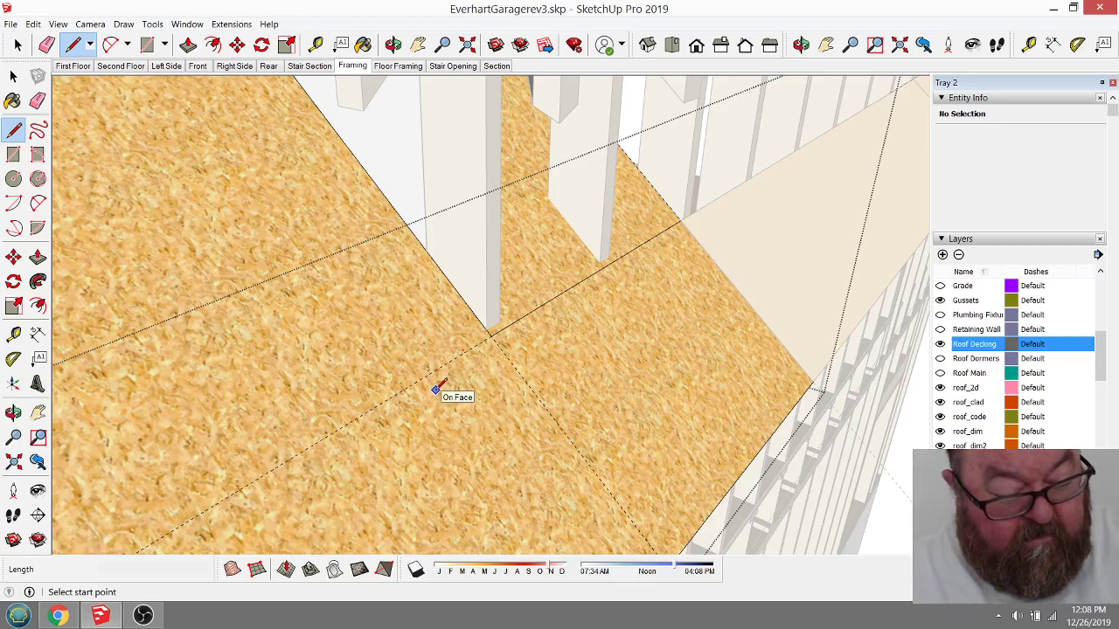
pyautogui.click(18, 45)
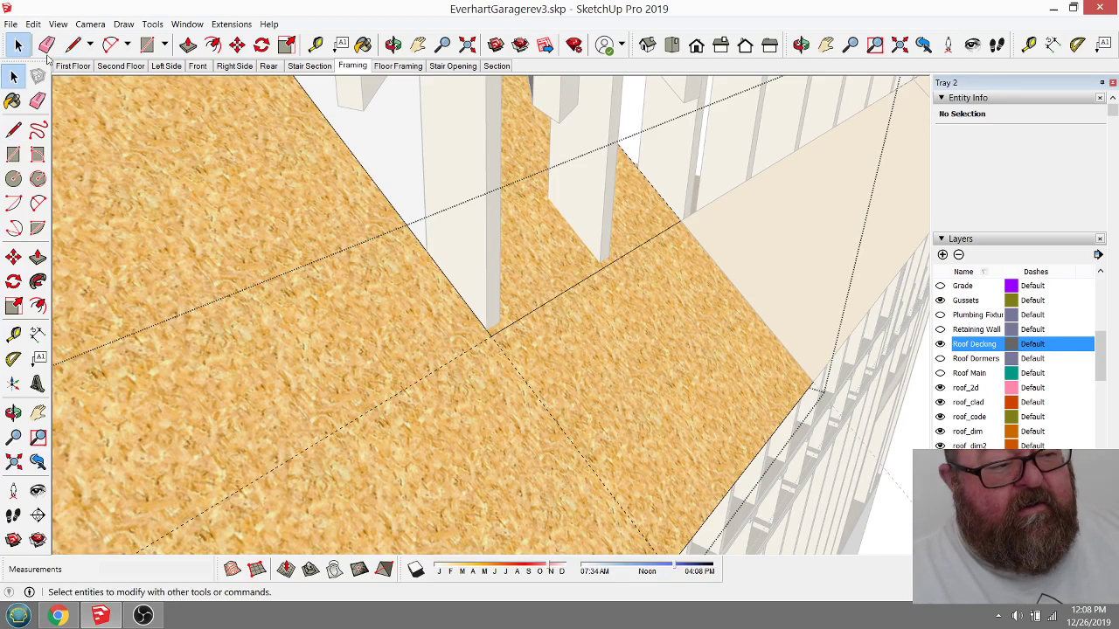
pyautogui.click(549, 238)
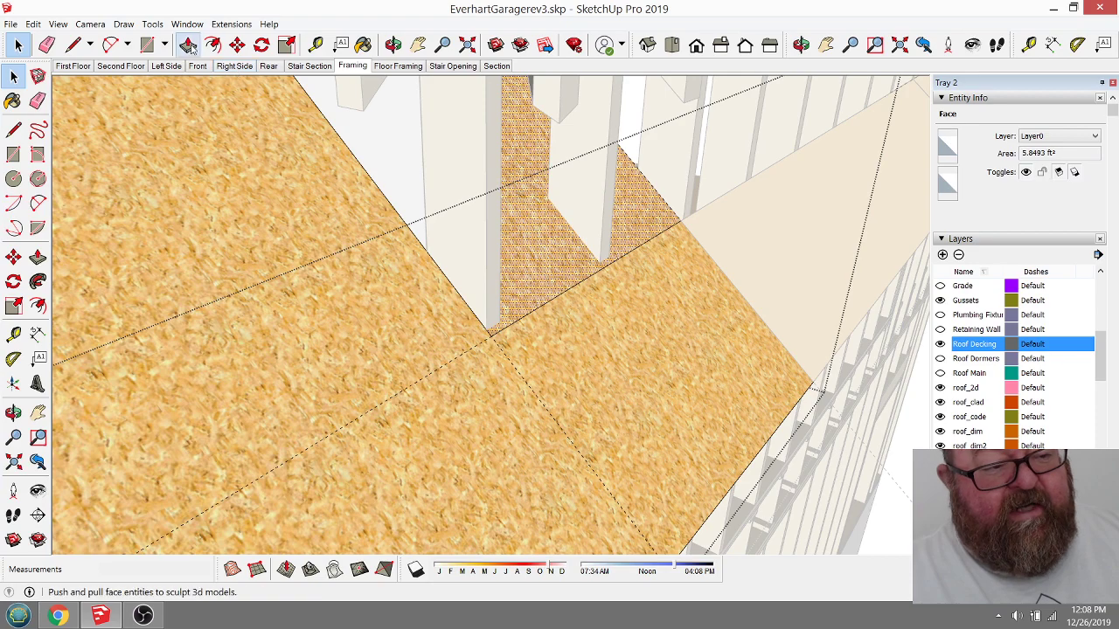
pyautogui.click(188, 45)
pyautogui.click(529, 178)
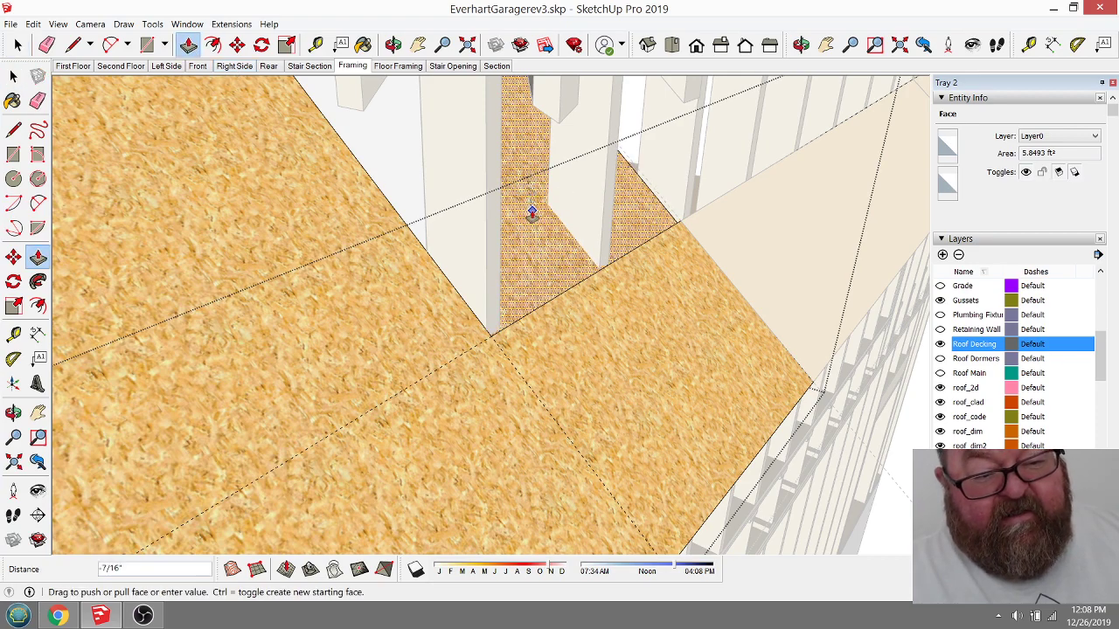
pyautogui.click(531, 215)
pyautogui.scroll(-4, 520, 271)
pyautogui.moveTo(507, 300); pyautogui.dragTo(512, 327, button='middle')
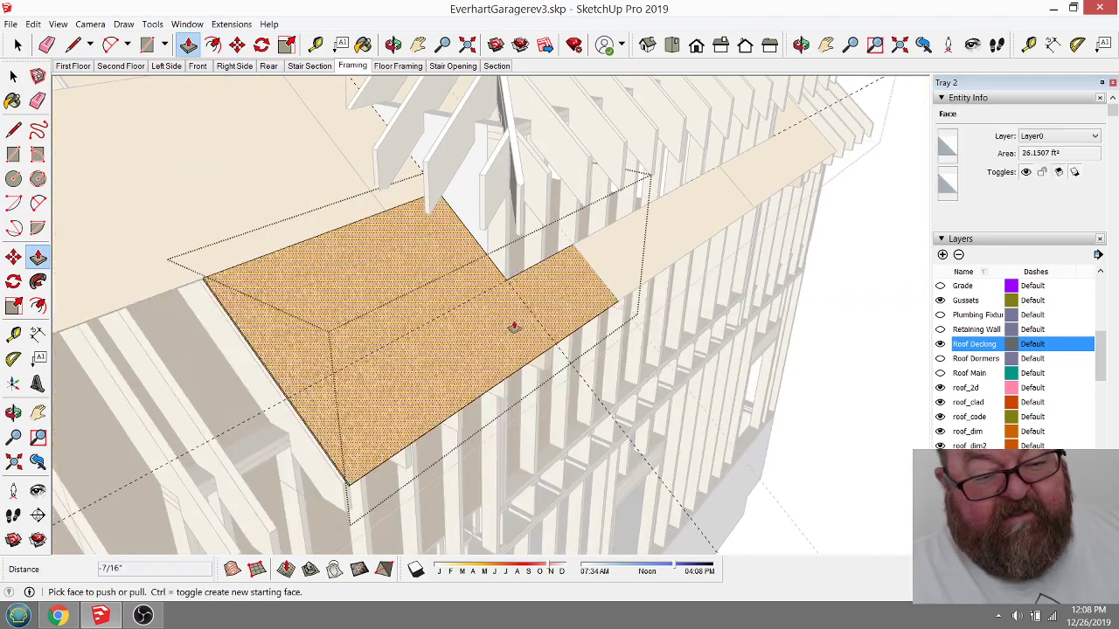
# Step: Erase the lengthwise and crosswise guides crossing the trimmed sheet
pyautogui.scroll(-3, 513, 326)
pyautogui.press('e')
pyautogui.scroll(3, 183, 334)
pyautogui.scroll(-1, 183, 334)
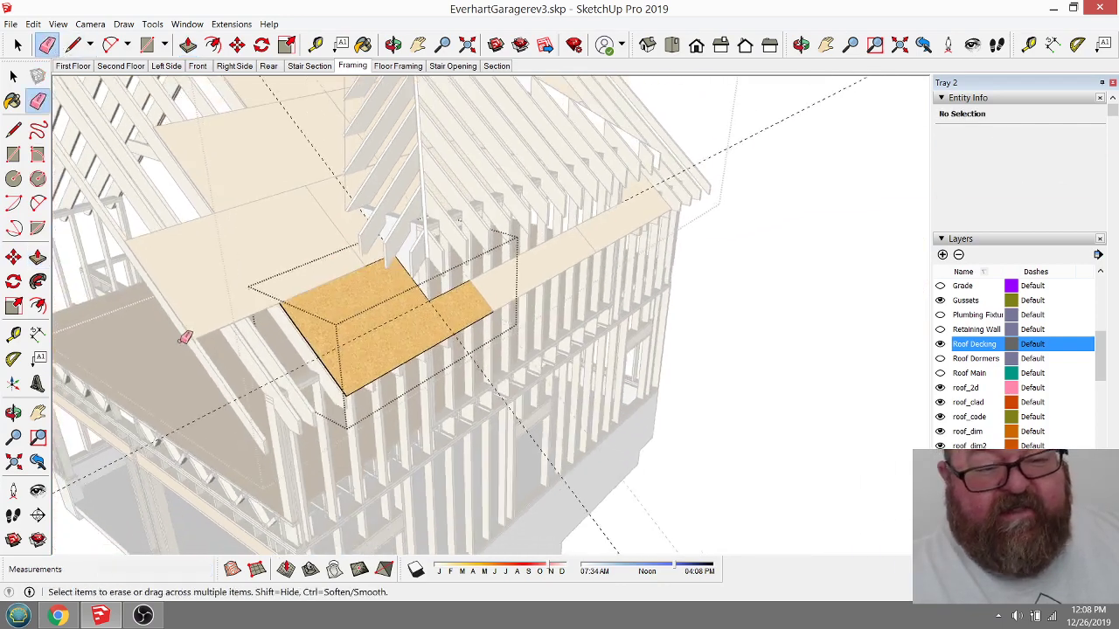
pyautogui.scroll(-2, 748, 297)
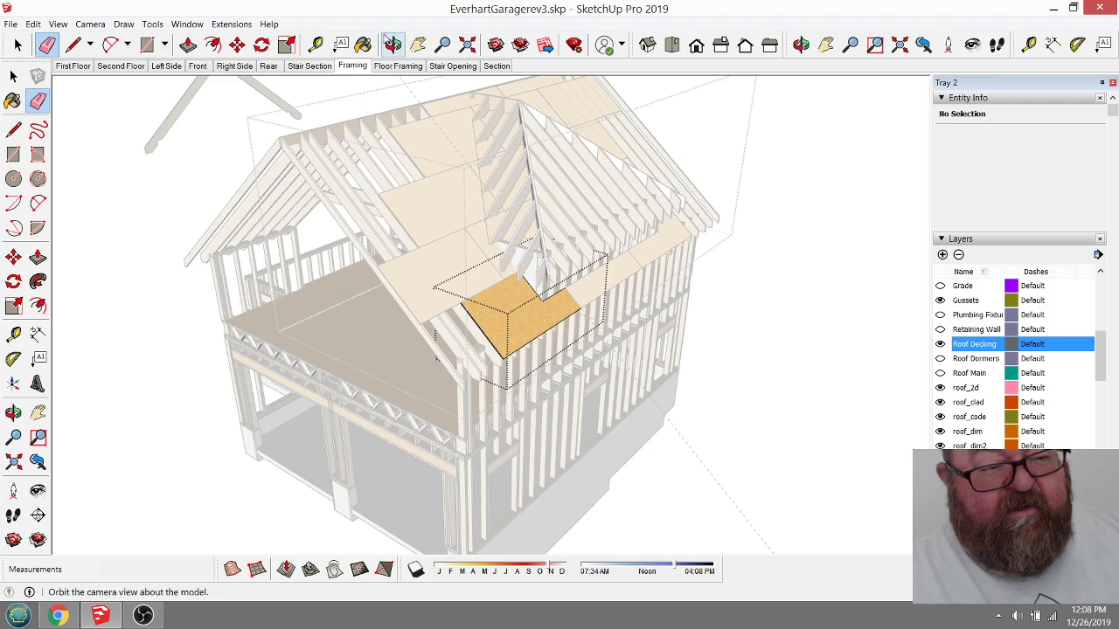
# Step: Finish editing the trimmed sheet and leave the enclosing roof decking group
pyautogui.moveTo(594, 287); pyautogui.dragTo(531, 361, button='middle')
pyautogui.scroll(3, 549, 303)
pyautogui.scroll(2, 400, 282)
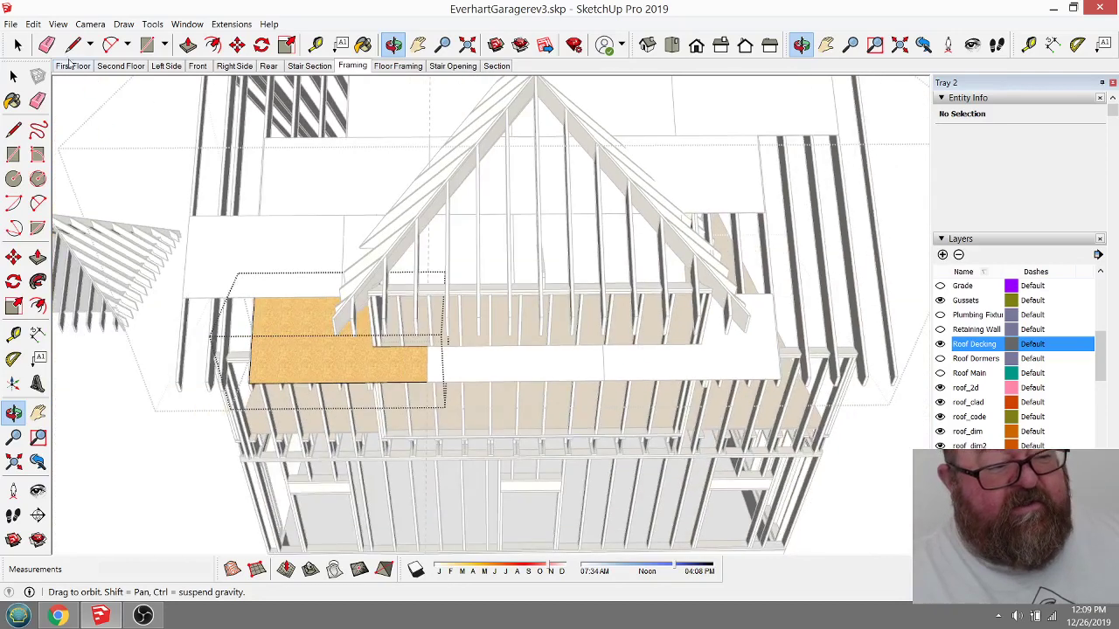
pyautogui.click(17, 44)
pyautogui.click(129, 165)
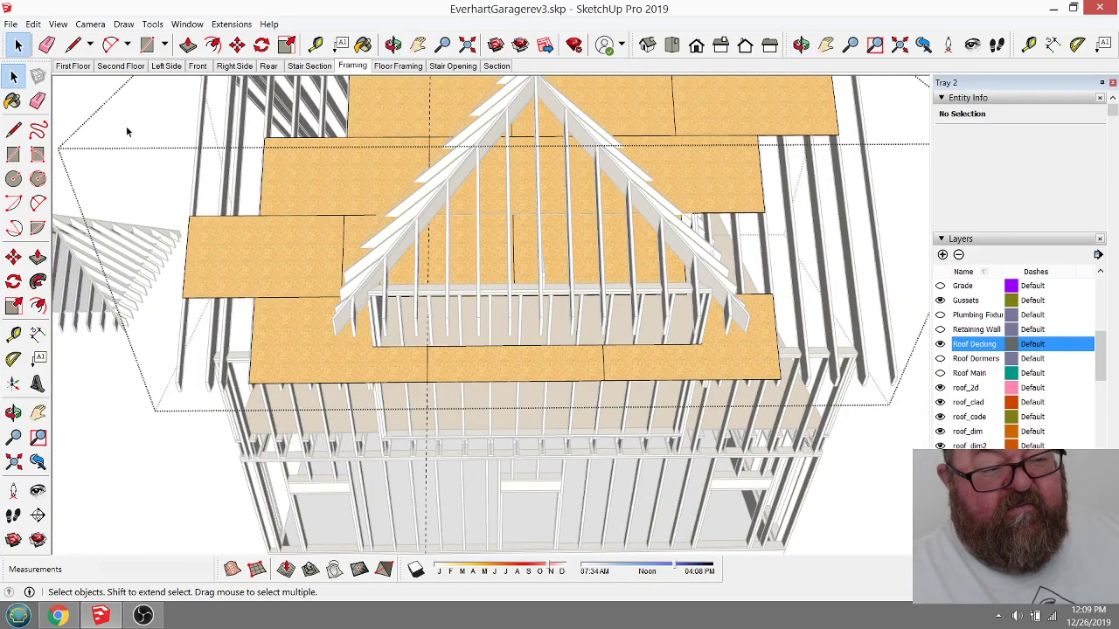
pyautogui.click(90, 99)
pyautogui.click(363, 44)
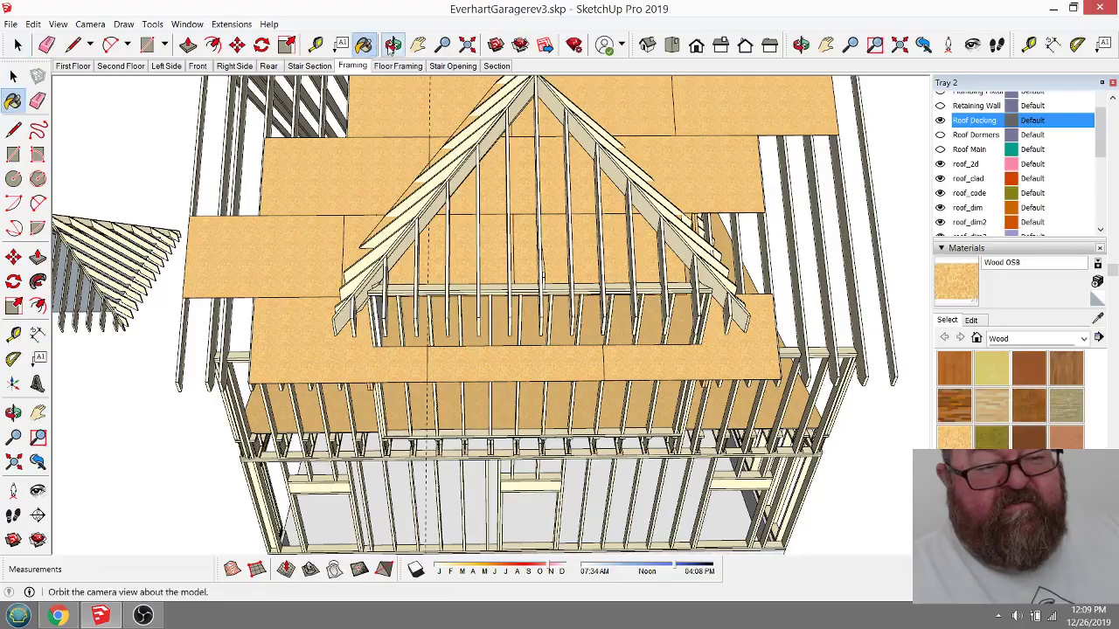
pyautogui.click(392, 45)
pyautogui.moveTo(399, 99); pyautogui.dragTo(222, 149)
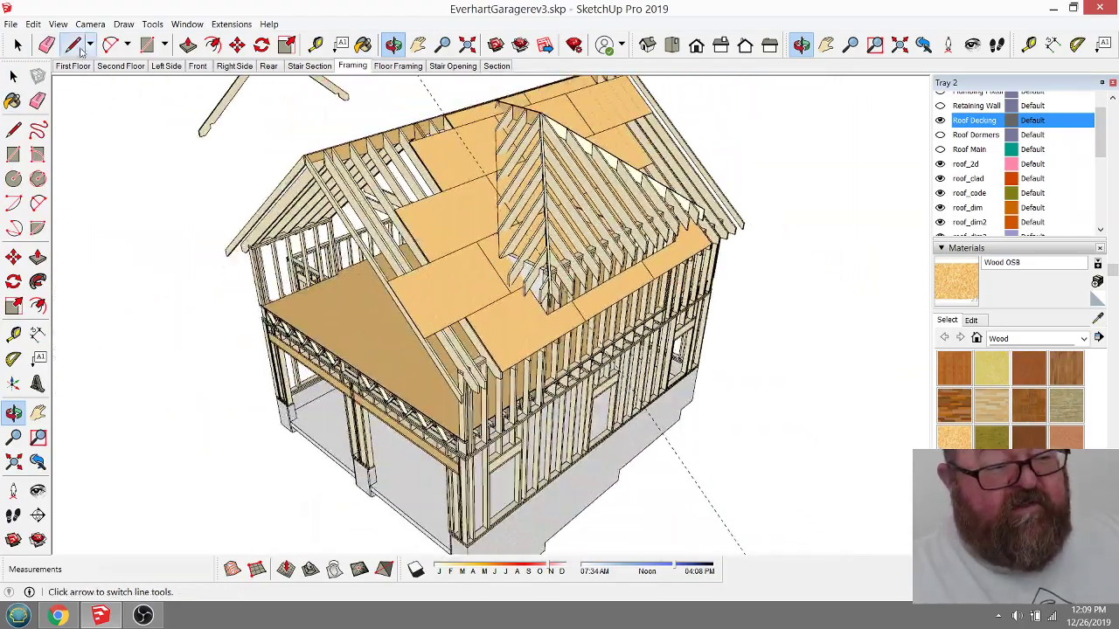
# Step: Open the garage's roof decking group for editing
pyautogui.click(19, 47)
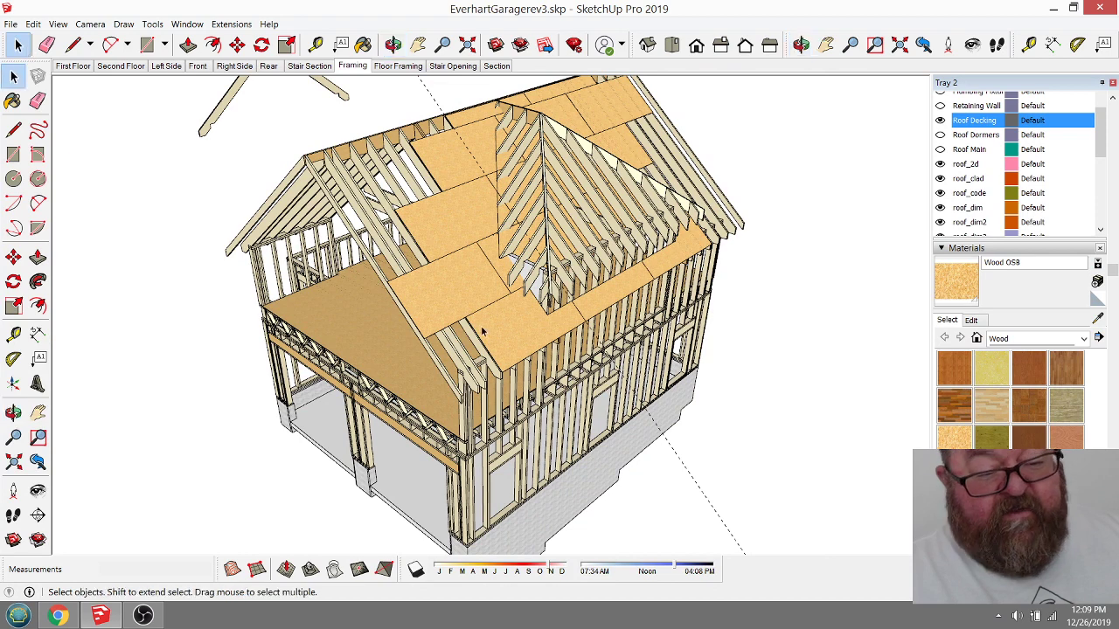
pyautogui.doubleClick(685, 469)
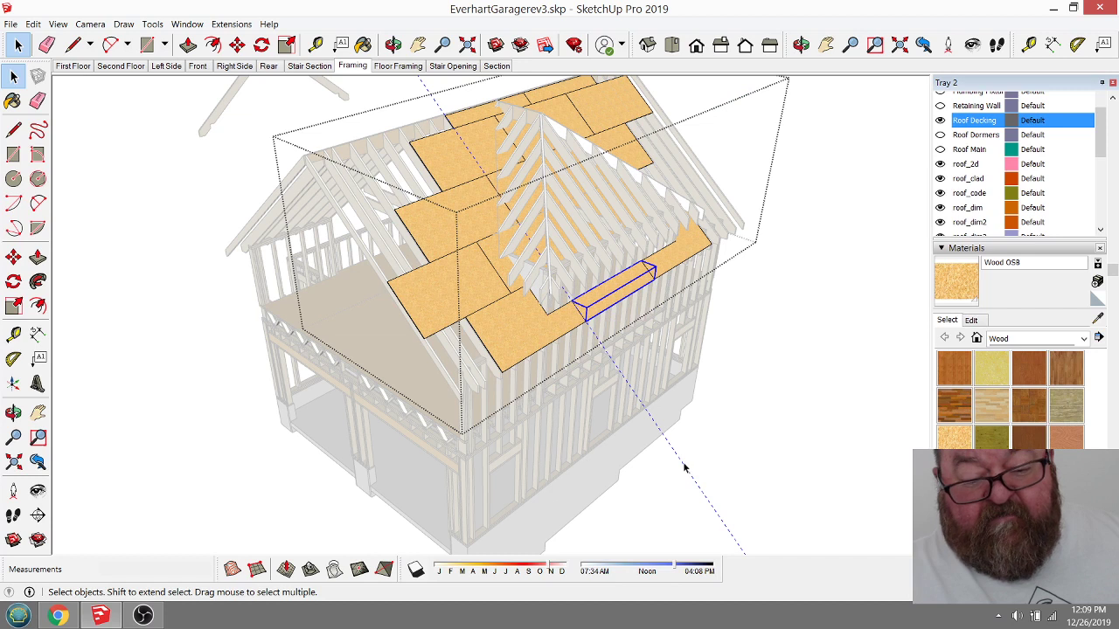
pyautogui.press('Delete')
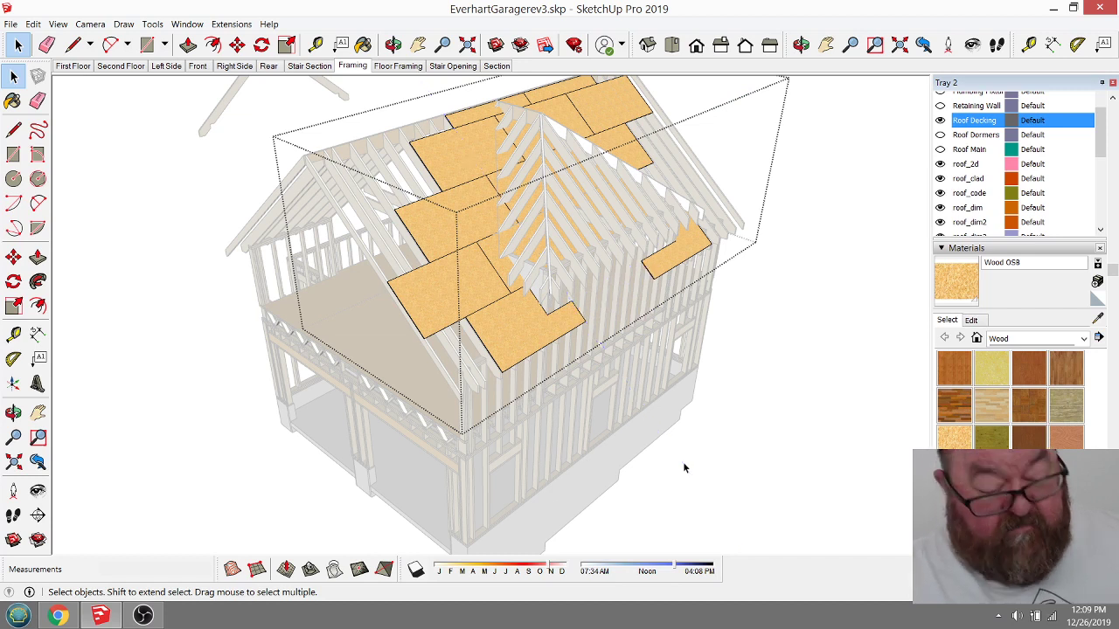
pyautogui.hotkey('ctrl', 'z')
pyautogui.doubleClick(609, 303)
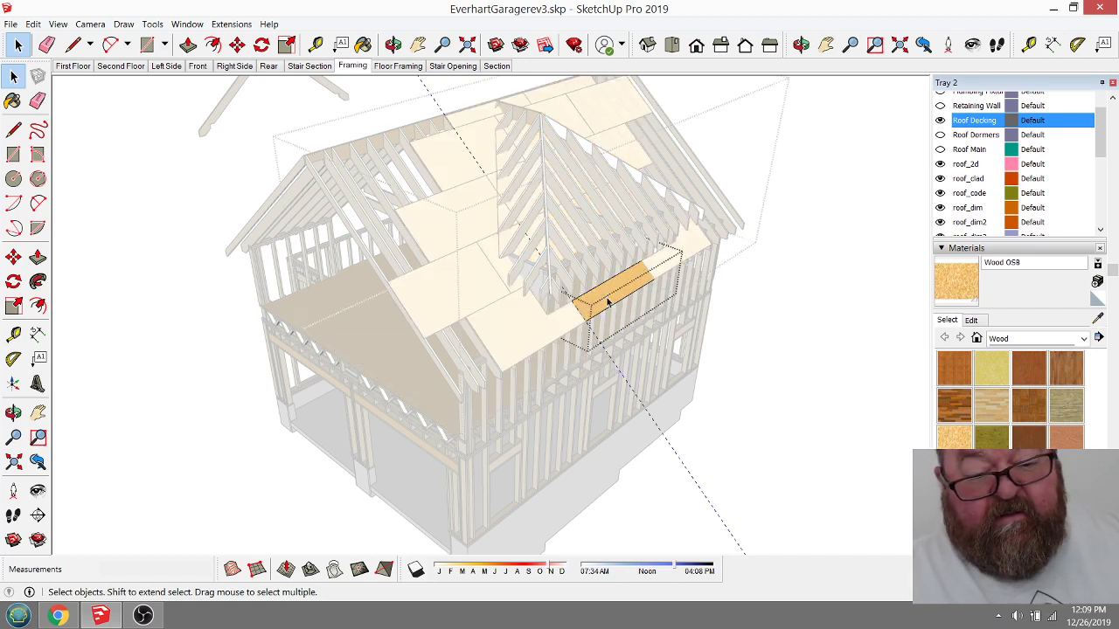
pyautogui.click(684, 468)
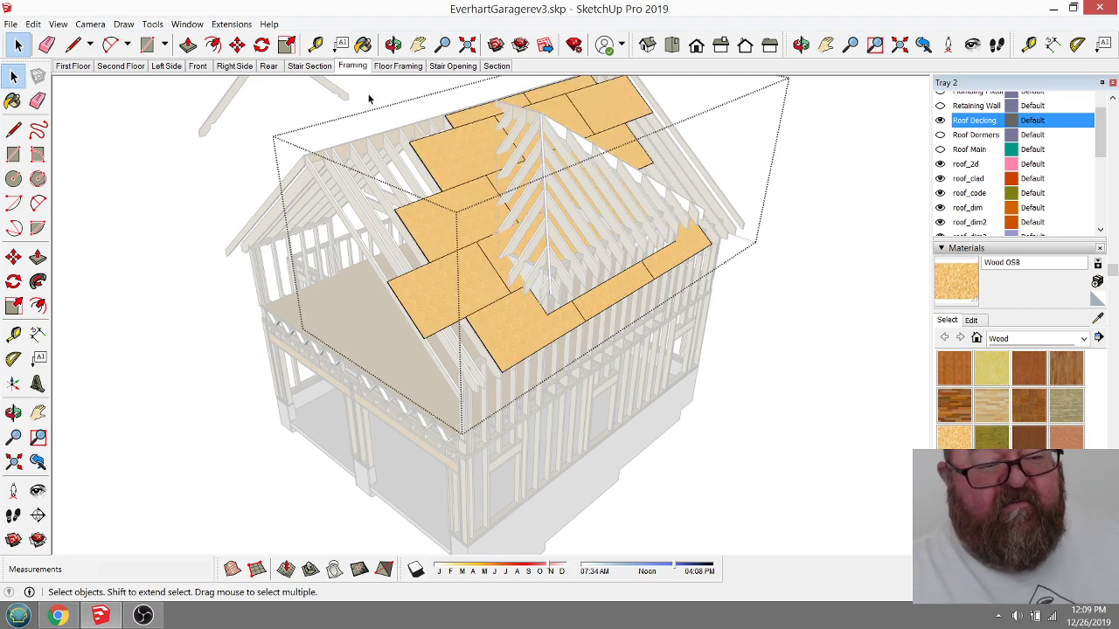
# Step: Delete the roof decking sheet that spans the open area beneath the dormer rafters
pyautogui.press('o')
pyautogui.moveTo(369, 102); pyautogui.dragTo(540, 250)
pyautogui.scroll(5, 572, 267)
pyautogui.moveTo(615, 286); pyautogui.dragTo(469, 350)
pyautogui.scroll(3, 452, 212)
pyautogui.moveTo(653, 230); pyautogui.dragTo(520, 229)
pyautogui.press('space')
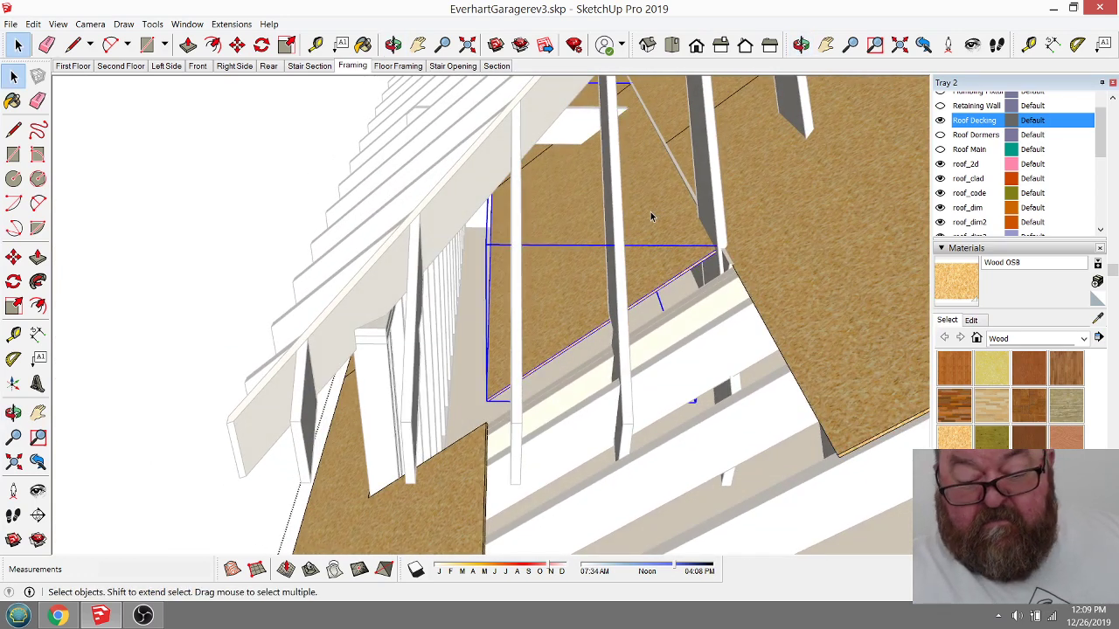
pyautogui.press('Delete')
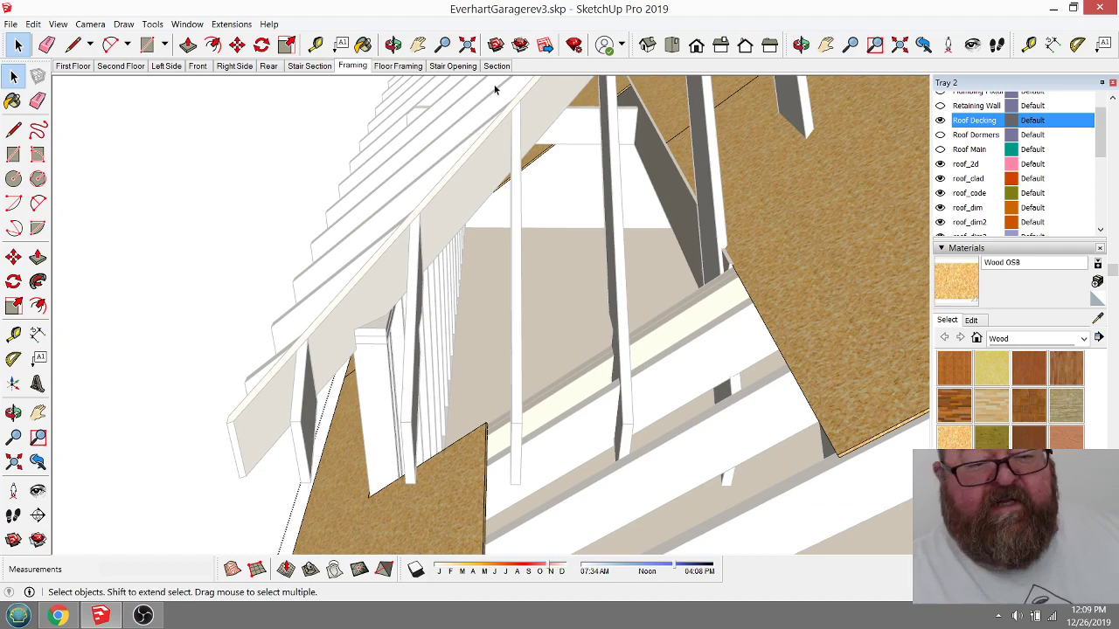
# Step: Open the remaining decking sheet under the dormer rafters and push its exposed end face back 2' 8 15/16"
pyautogui.click(392, 45)
pyautogui.moveTo(493, 143); pyautogui.dragTo(492, 172)
pyautogui.scroll(5, 455, 145)
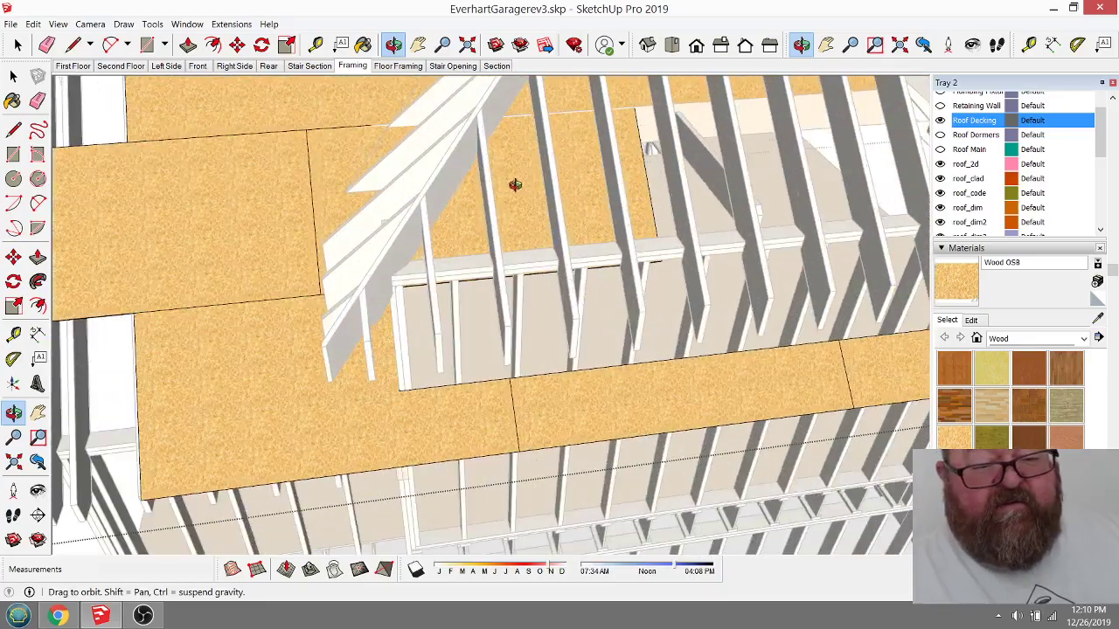
pyautogui.moveTo(547, 217); pyautogui.dragTo(445, 181)
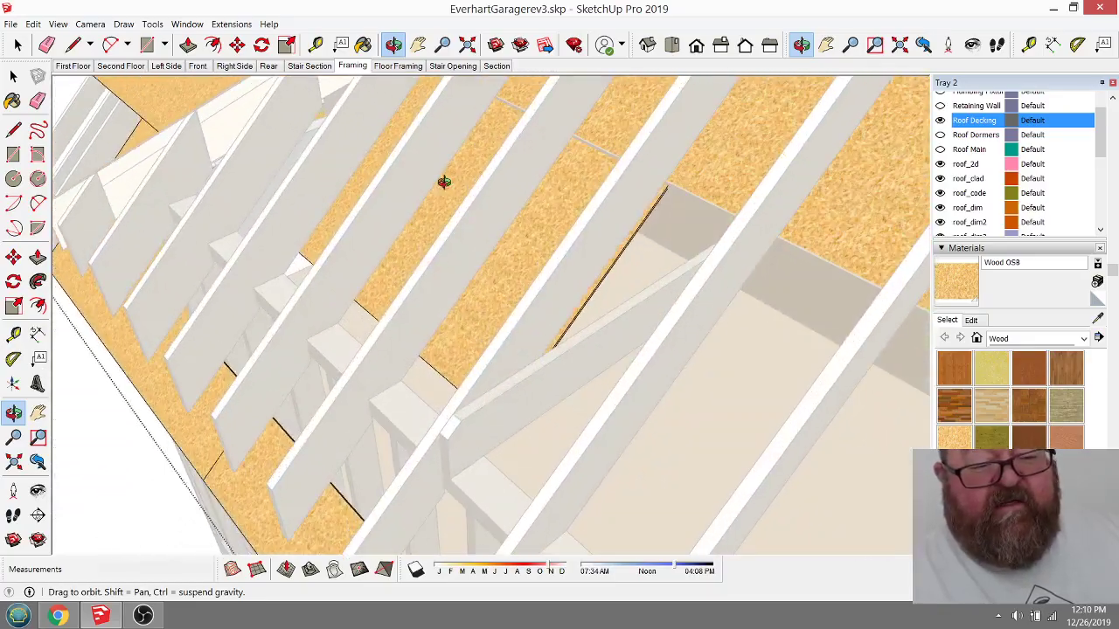
pyautogui.click(17, 45)
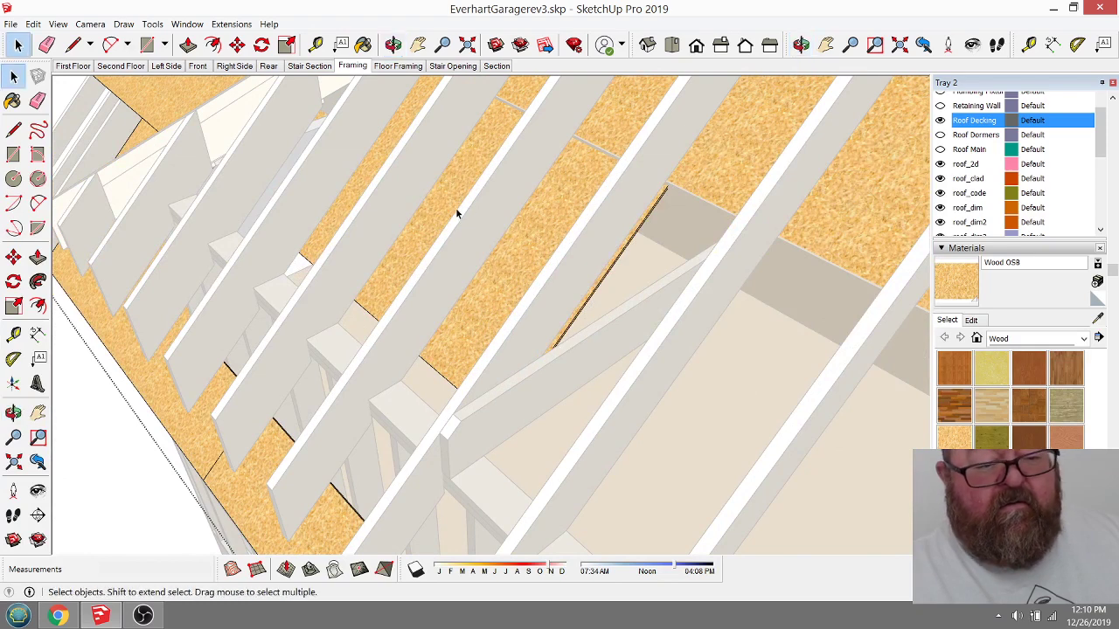
pyautogui.doubleClick(537, 216)
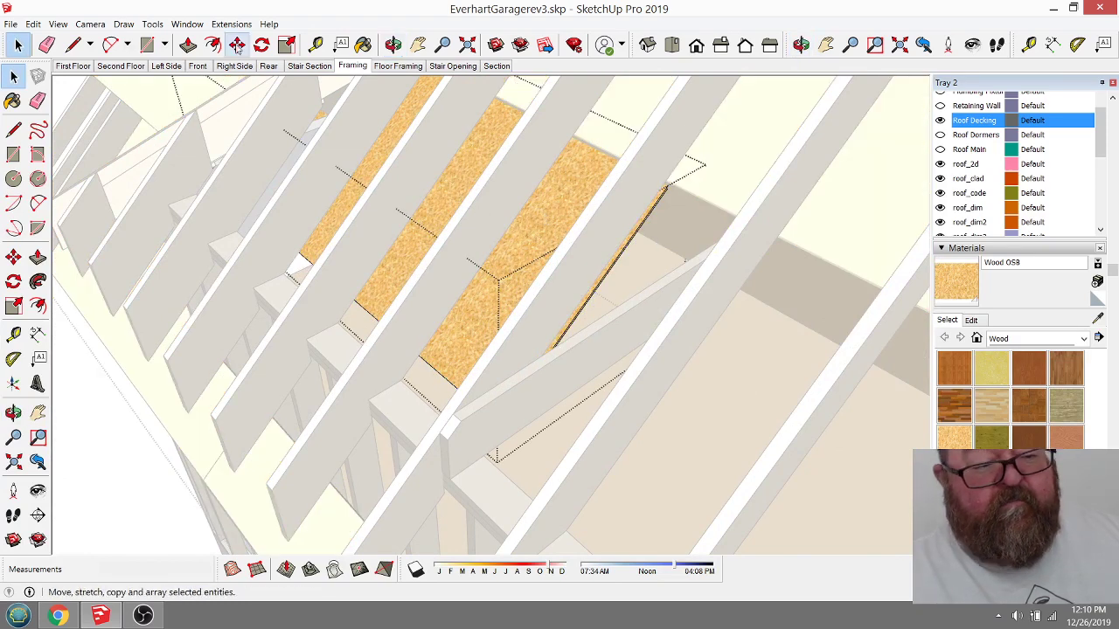
pyautogui.click(188, 45)
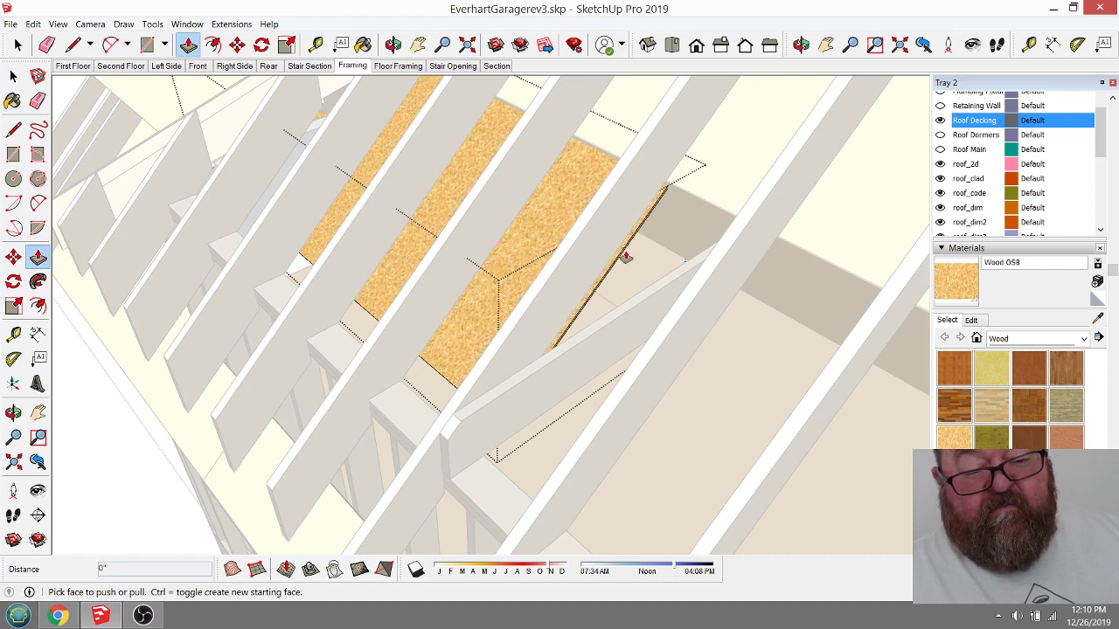
pyautogui.scroll(5, 627, 257)
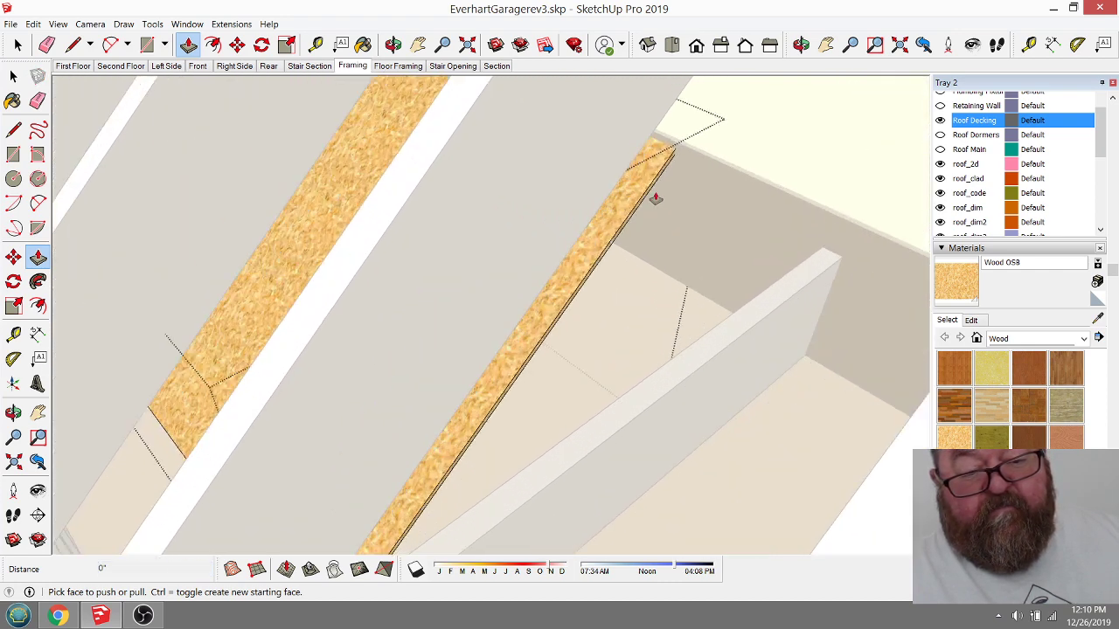
pyautogui.click(653, 193)
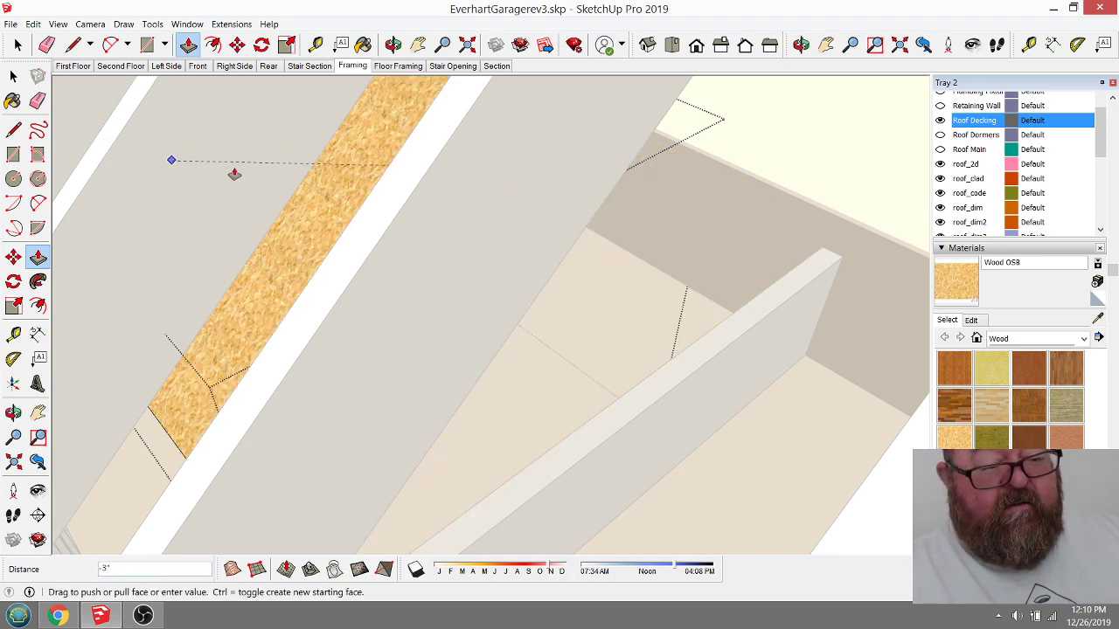
pyautogui.click(300, 176)
pyautogui.click(383, 90)
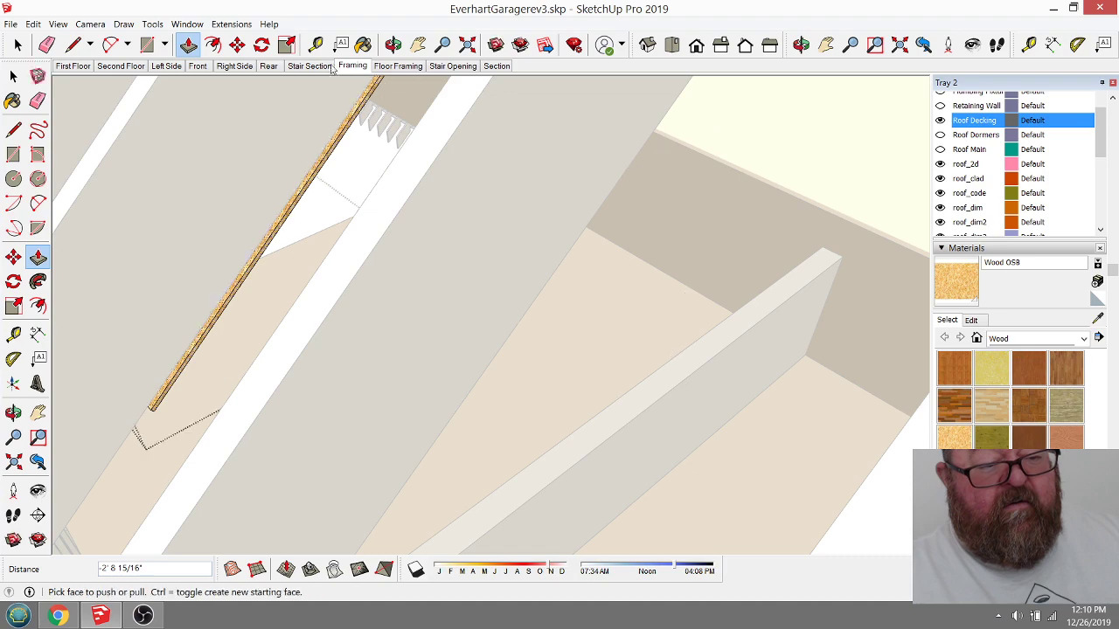
# Step: Select the edges at the sheet's cut end and move them farther back along its length, clearing the space beneath the dormer rafters
pyautogui.click(393, 44)
pyautogui.moveTo(437, 204); pyautogui.dragTo(826, 381)
pyautogui.moveTo(563, 326); pyautogui.dragTo(586, 308)
pyautogui.moveTo(600, 319); pyautogui.dragTo(605, 358)
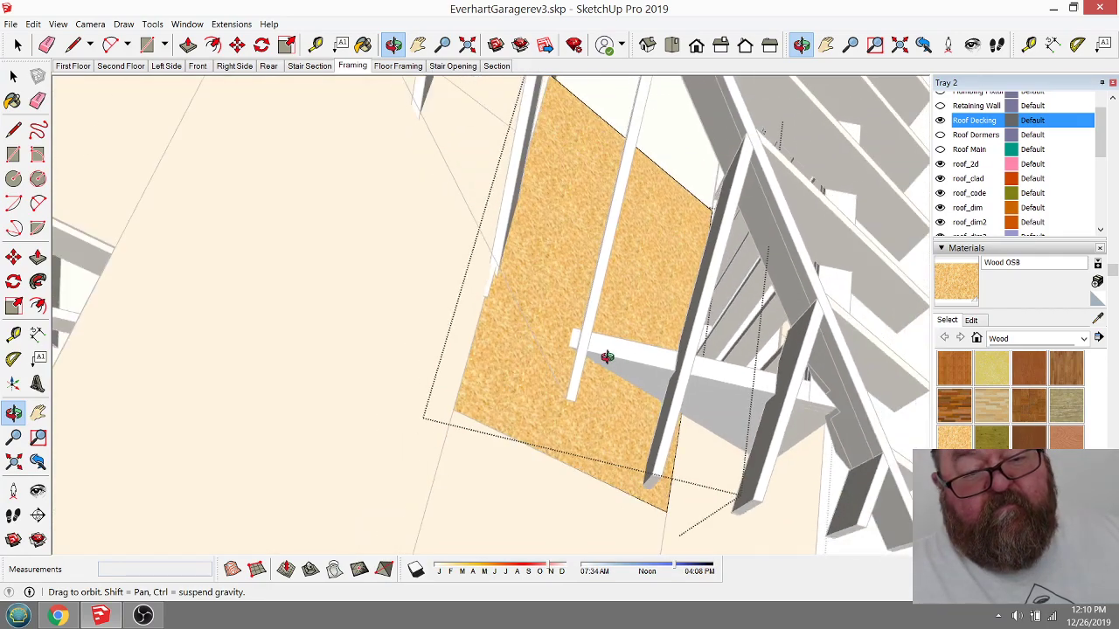
pyautogui.moveTo(259, 227); pyautogui.dragTo(87, 126)
pyautogui.click(17, 45)
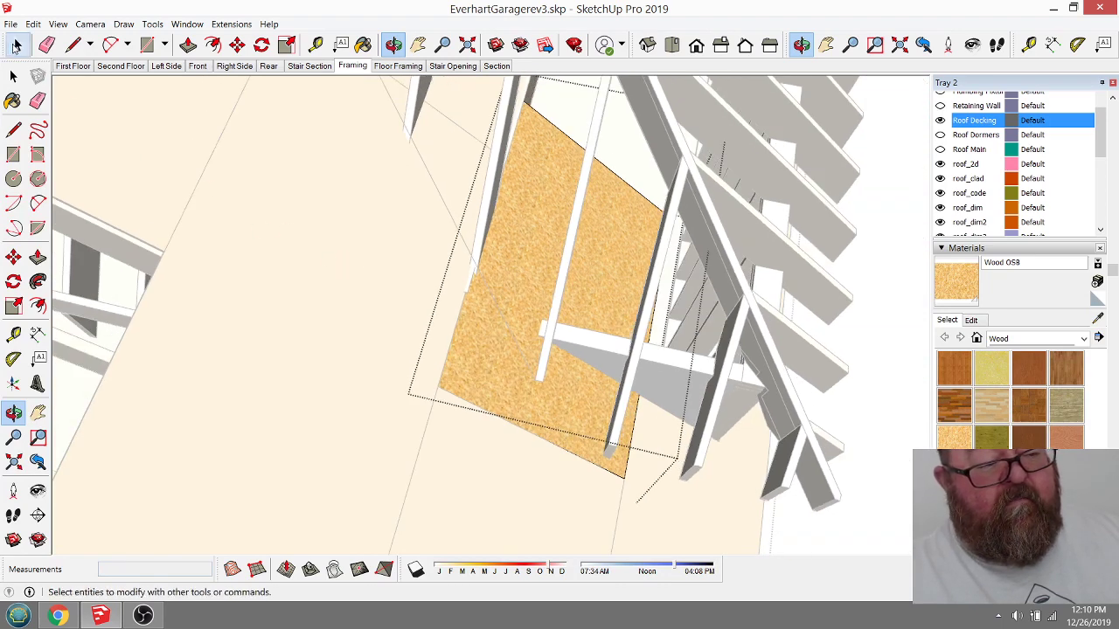
pyautogui.moveTo(498, 93); pyautogui.dragTo(702, 289)
pyautogui.click(237, 45)
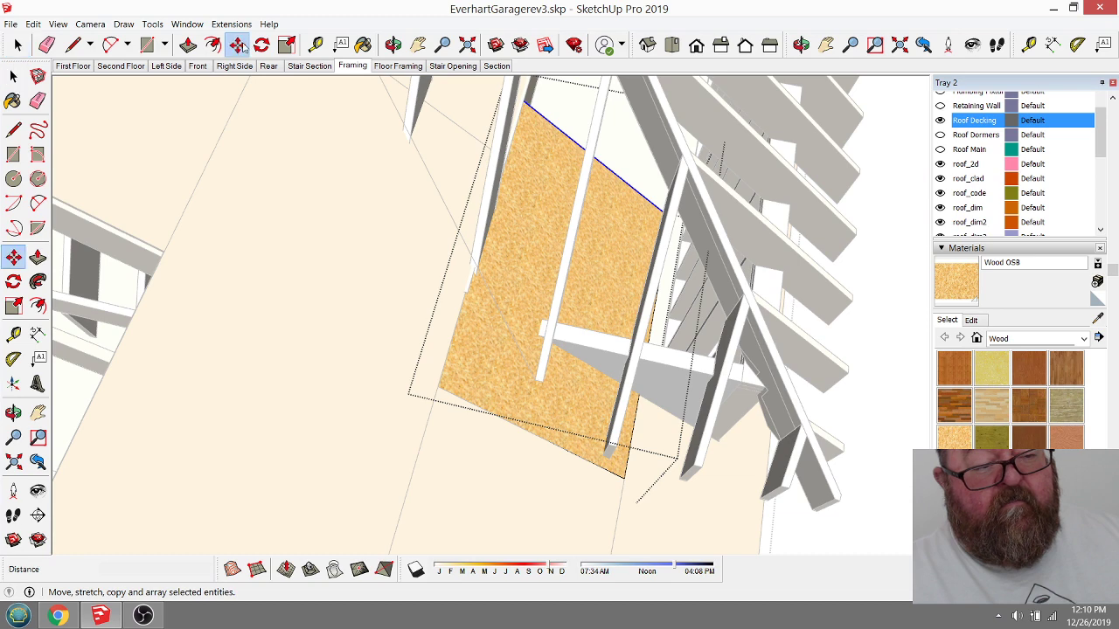
pyautogui.scroll(1, 603, 162)
pyautogui.click(541, 122)
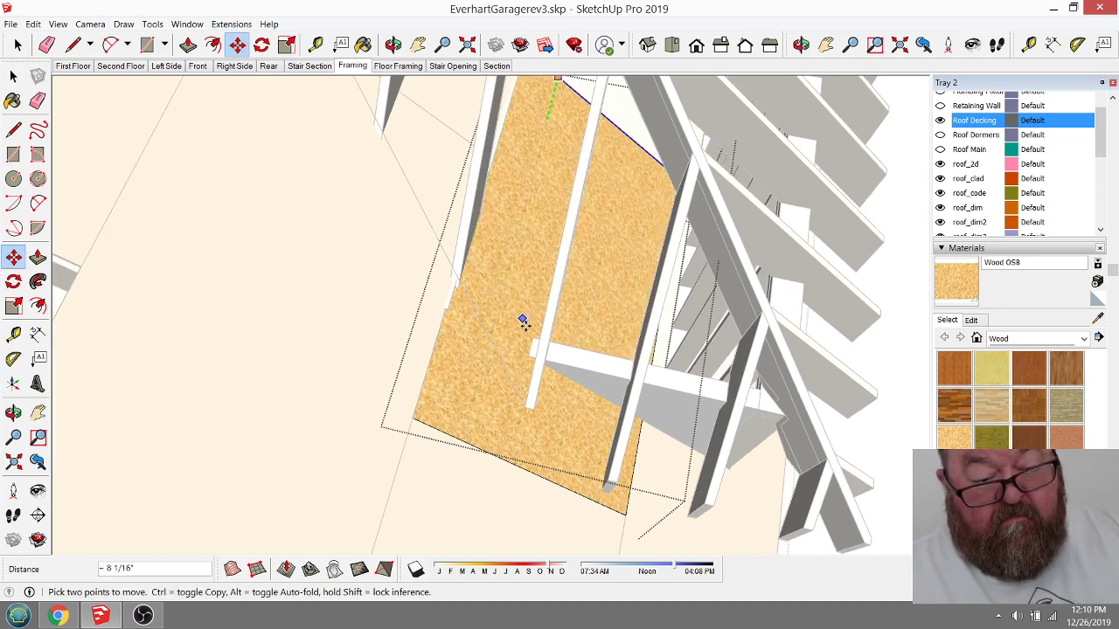
pyautogui.click(568, 372)
# Step: Examine the shortened sheet's end against the dormer rafters and wall plate from several angles
pyautogui.press('o')
pyautogui.moveTo(568, 372); pyautogui.dragTo(440, 225)
pyautogui.scroll(5, 436, 323)
pyautogui.moveTo(437, 323); pyautogui.dragTo(428, 353)
pyautogui.moveTo(167, 317); pyautogui.dragTo(180, 315)
pyautogui.moveTo(340, 394); pyautogui.dragTo(180, 380)
pyautogui.moveTo(326, 418); pyautogui.dragTo(358, 427)
pyautogui.moveTo(342, 318); pyautogui.dragTo(446, 341)
# Step: Finish editing the shortened sheet and leave the enclosing roof decking group
pyautogui.click(13, 76)
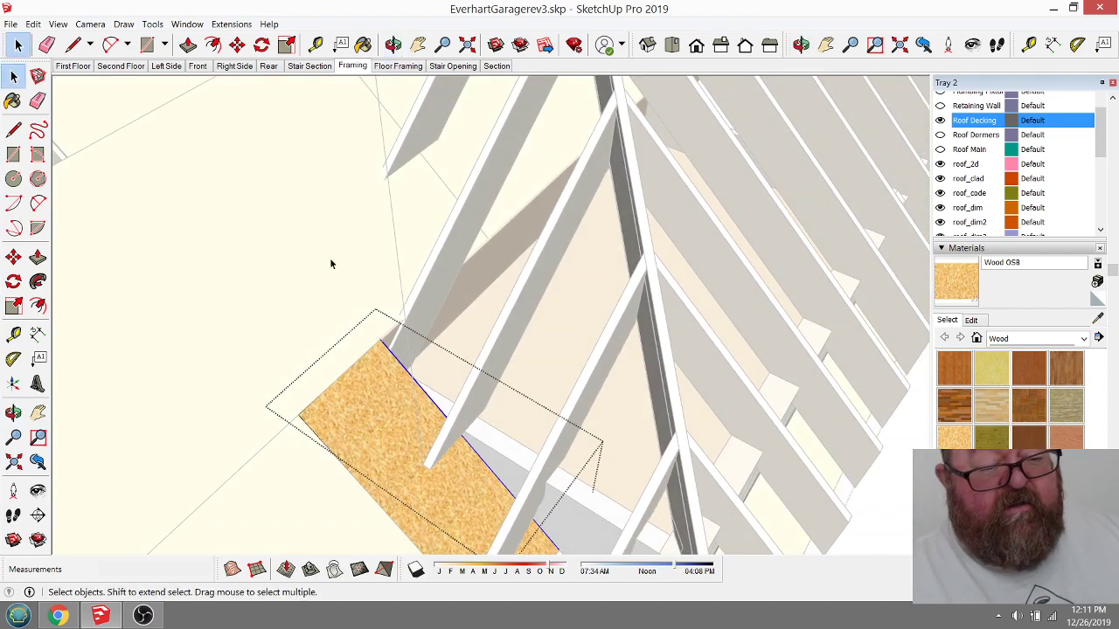
pyautogui.moveTo(568, 315); pyautogui.dragTo(464, 350, button='middle')
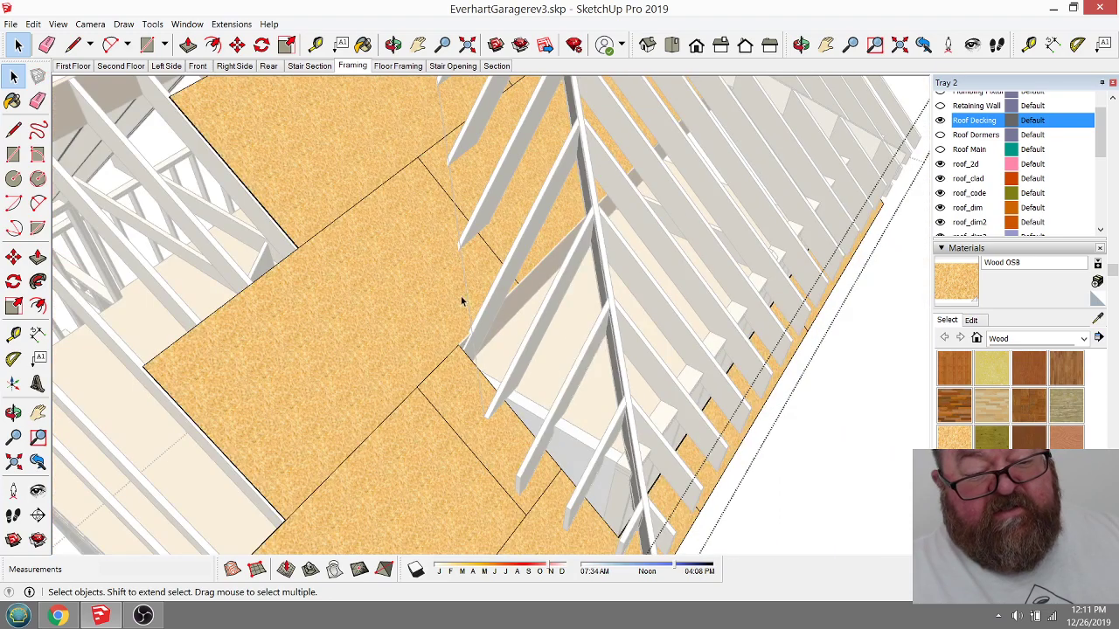
pyautogui.scroll(-6, 463, 424)
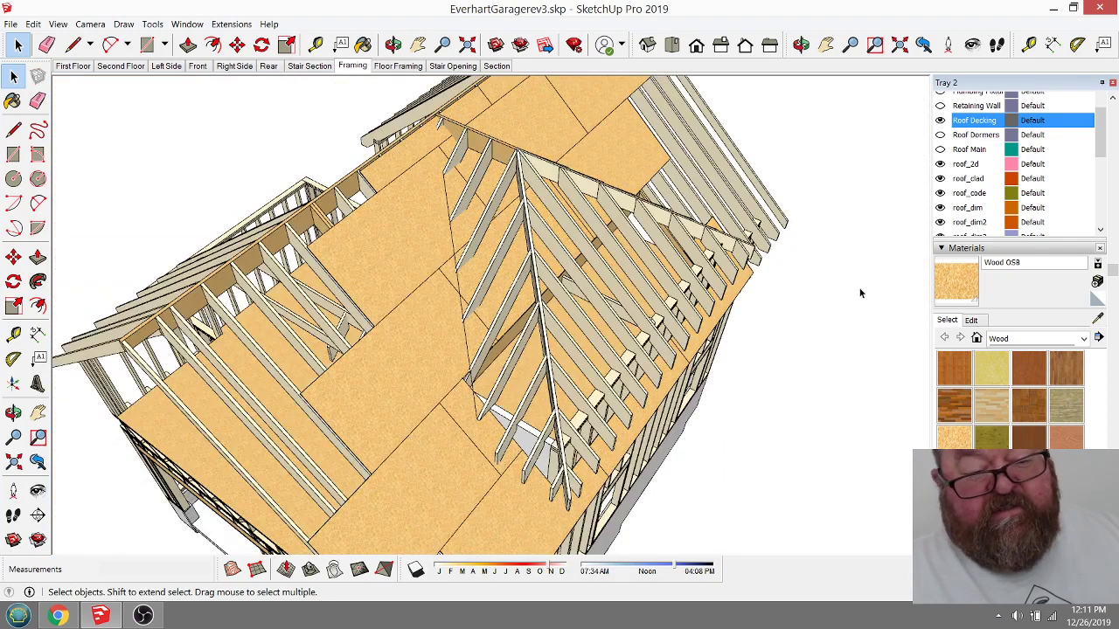
pyautogui.scroll(3, 452, 240)
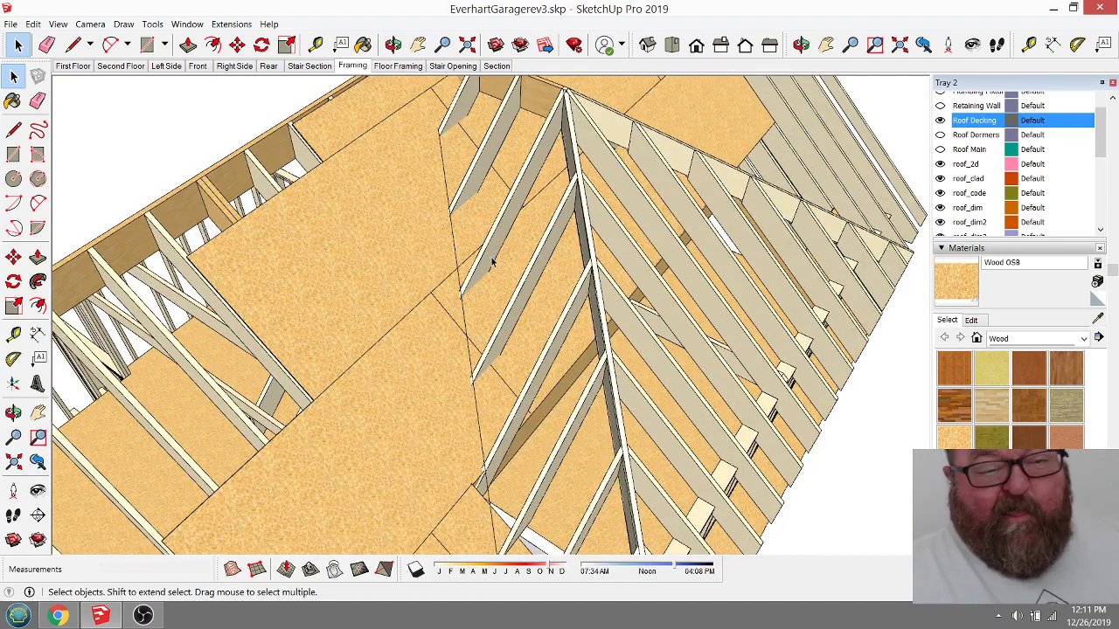
pyautogui.click(393, 44)
pyautogui.moveTo(604, 236); pyautogui.dragTo(623, 246)
pyautogui.moveTo(467, 225); pyautogui.dragTo(438, 212)
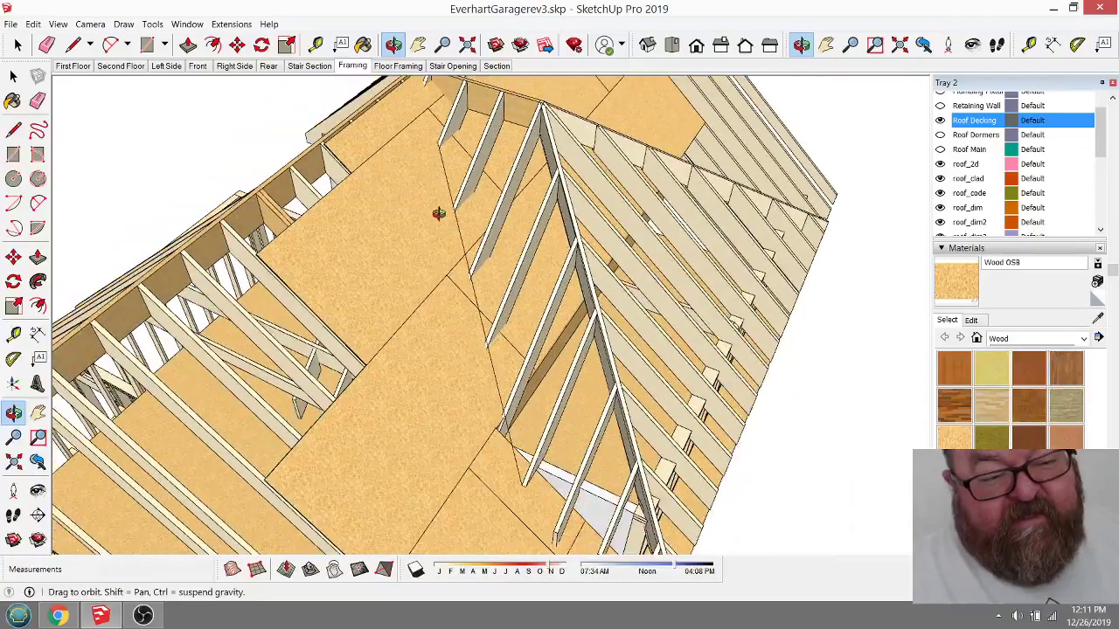
# Step: Switch to the YouTube Studio live dashboard in Chrome to read the viewers' chat, and return to the SketchUp model
pyautogui.click(58, 615)
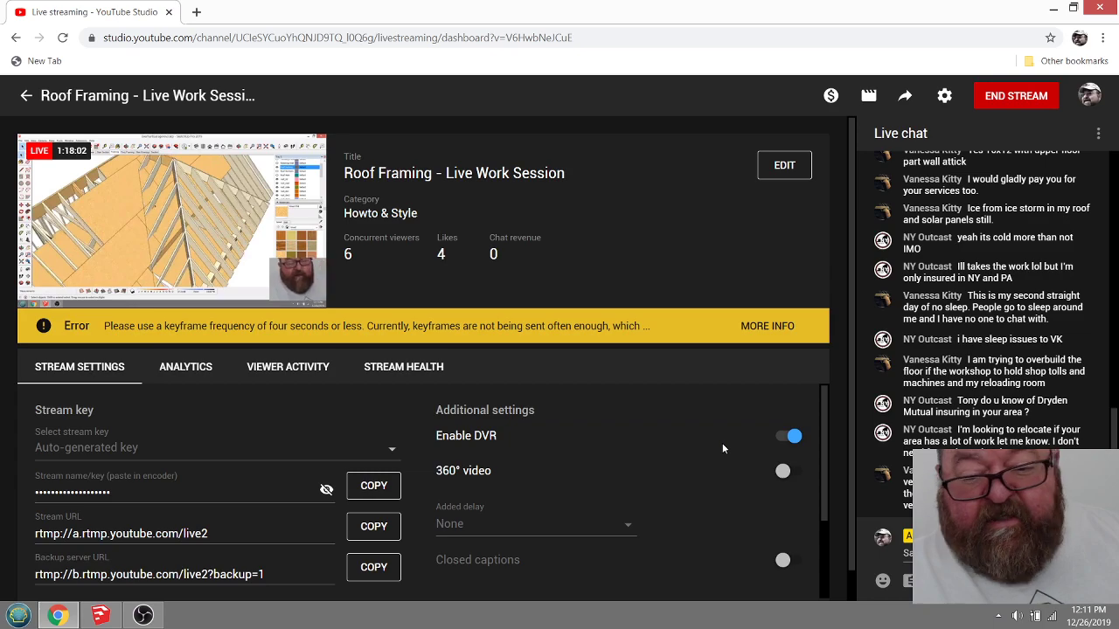
pyautogui.click(57, 615)
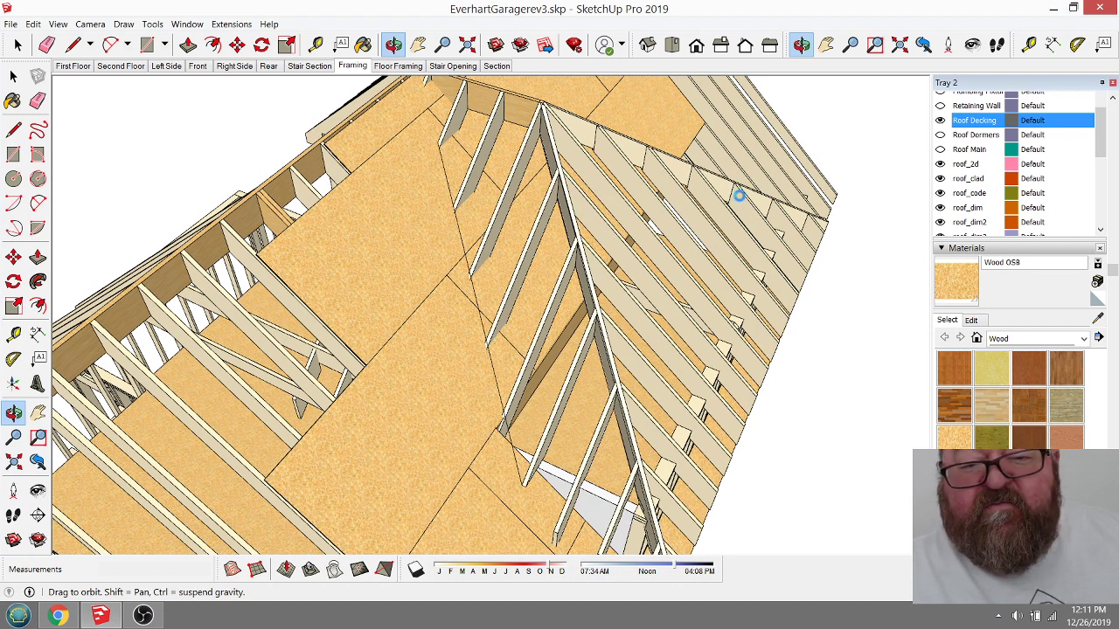
# Step: Minimize SketchUp, launch LayOut 2019 from the desktop, and shift its welcome window inward
pyautogui.click(1054, 9)
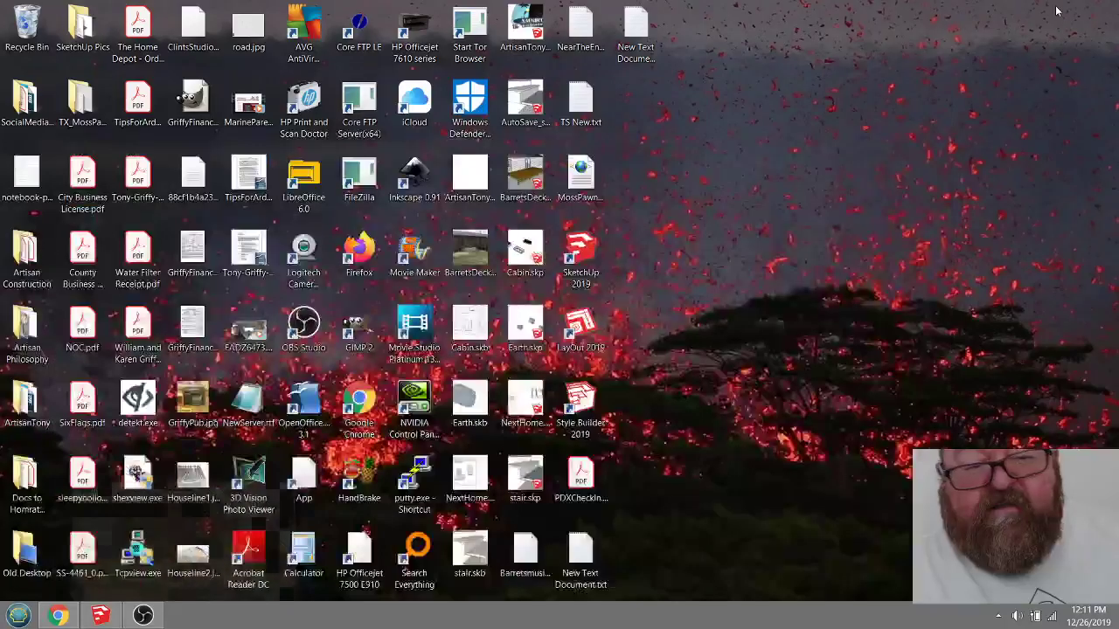
pyautogui.click(588, 328)
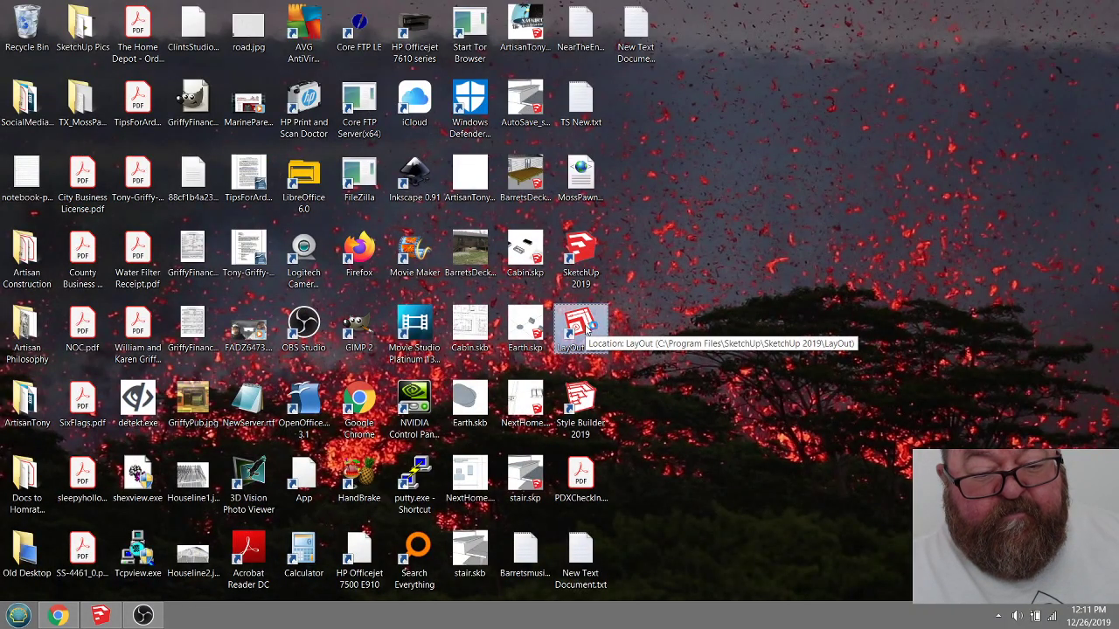
pyautogui.doubleClick(587, 329)
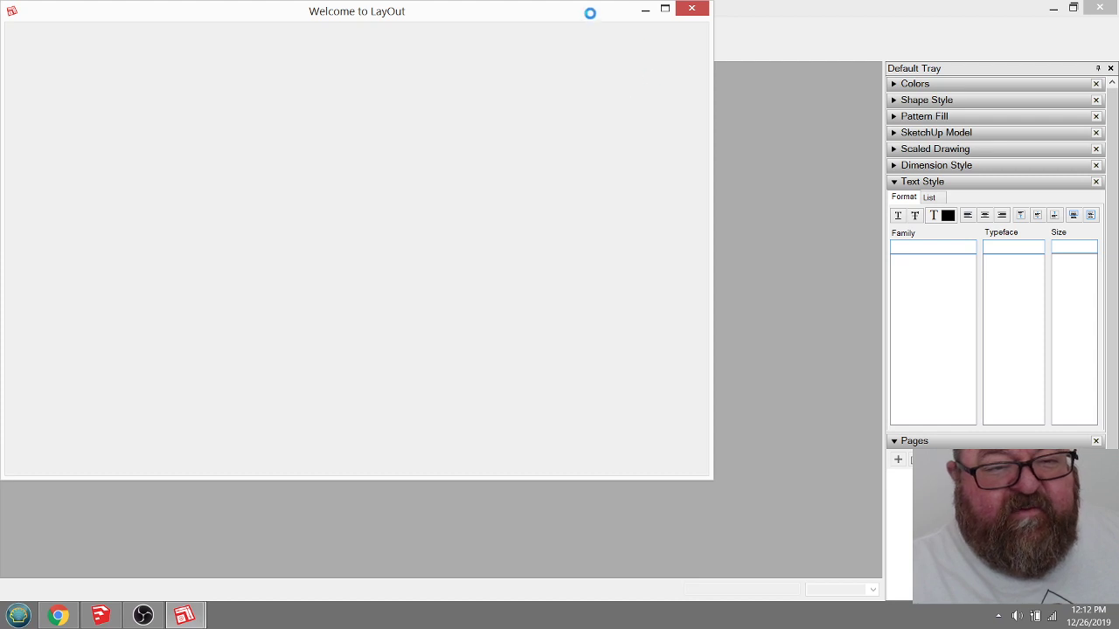
pyautogui.moveTo(603, 18); pyautogui.dragTo(673, 50)
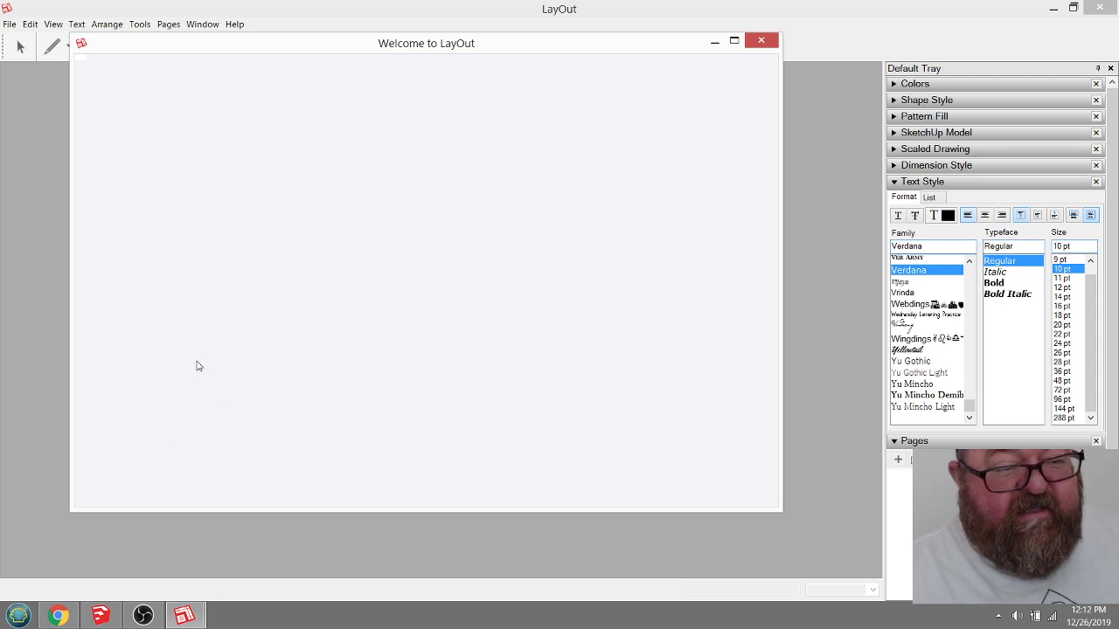
# Step: Bring LayOut's welcome window to the front and open the recent 11x17 document
pyautogui.click(60, 617)
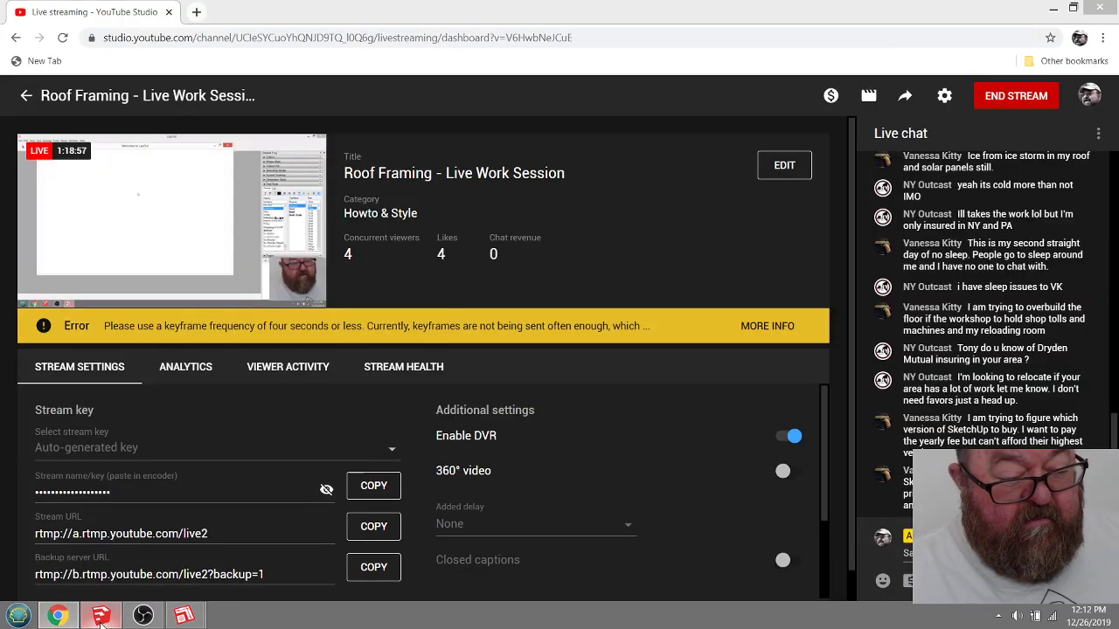
pyautogui.click(99, 616)
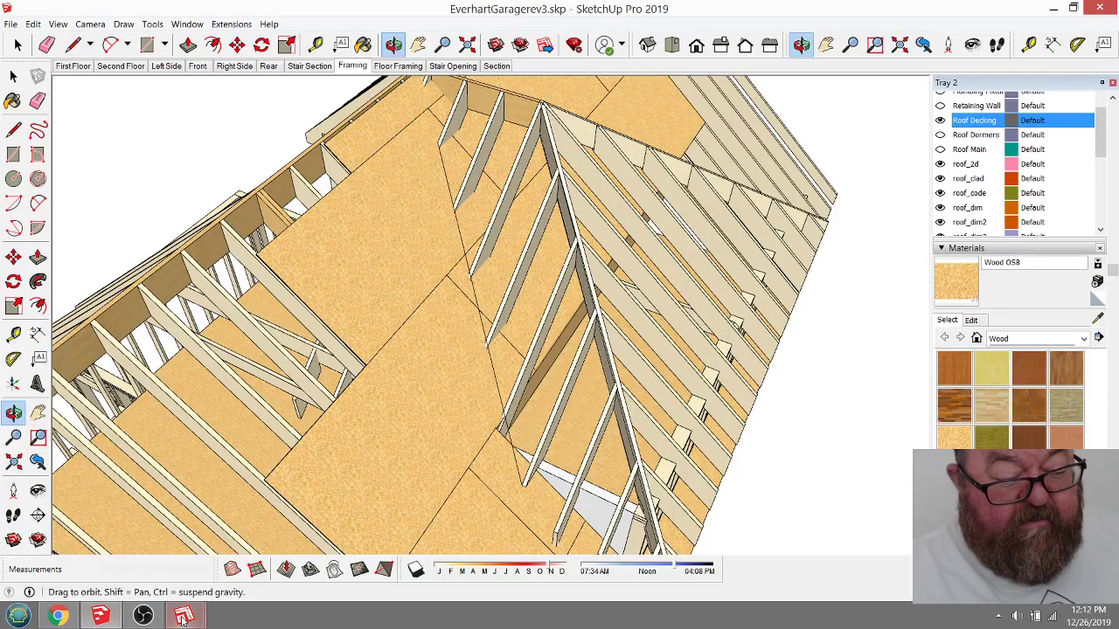
pyautogui.moveTo(186, 605)
pyautogui.moveTo(257, 542)
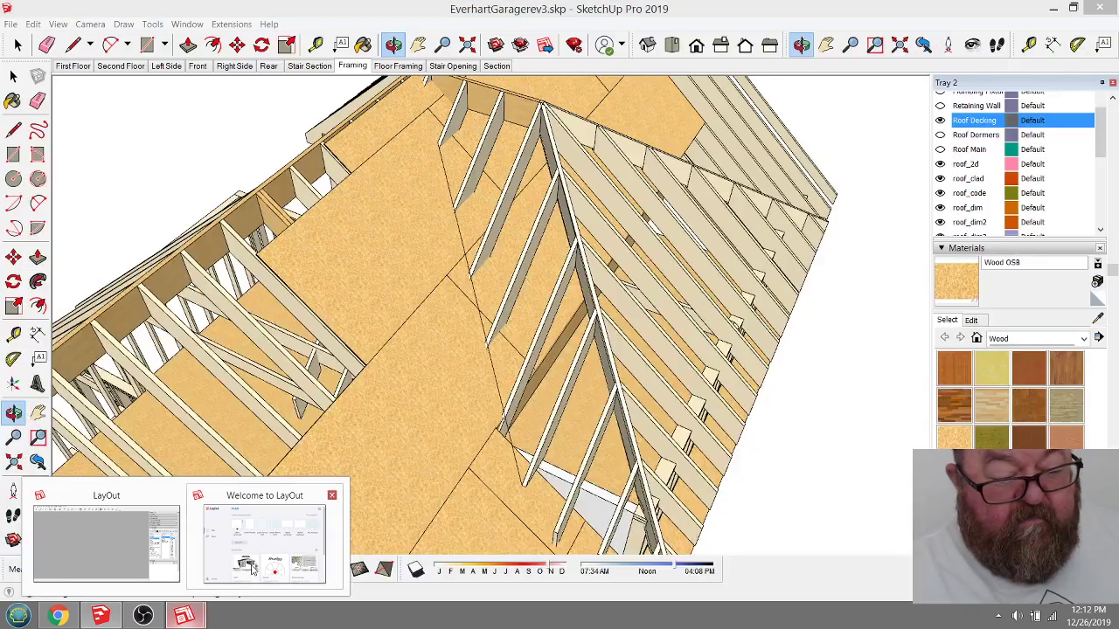
pyautogui.click(254, 543)
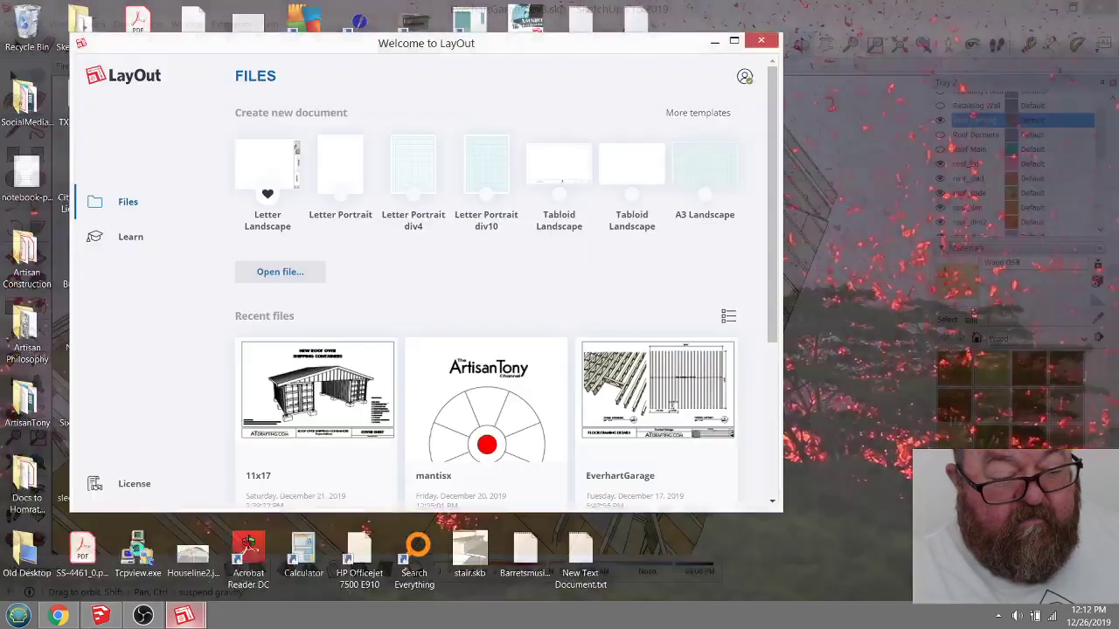
pyautogui.click(245, 354)
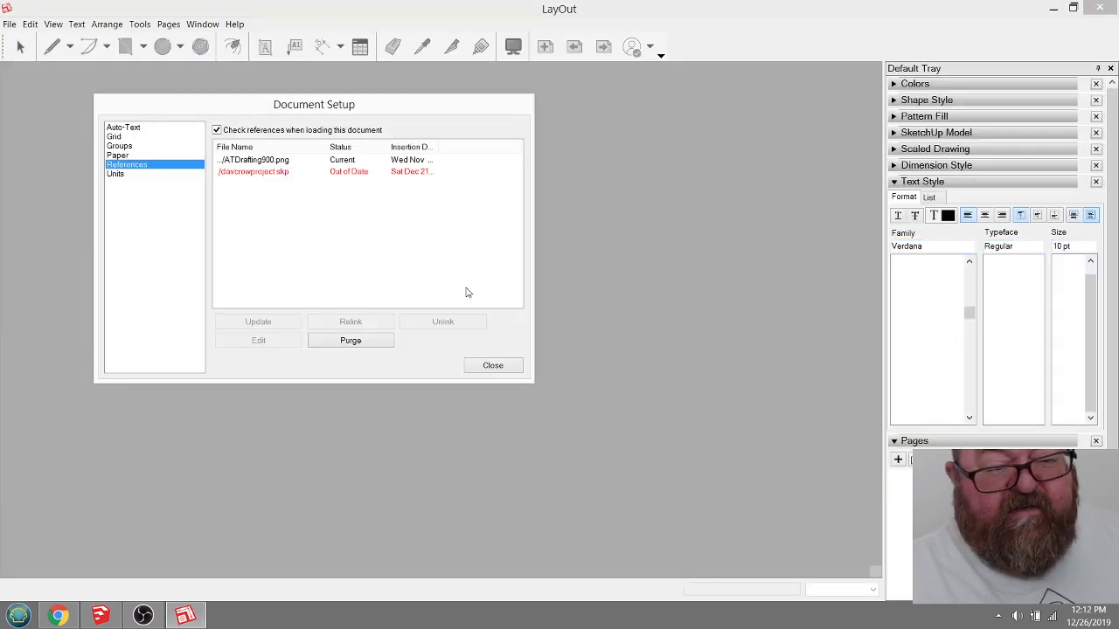
# Step: Close the Document Setup references list and examine the cover sheet's title block and drawing index
pyautogui.click(489, 366)
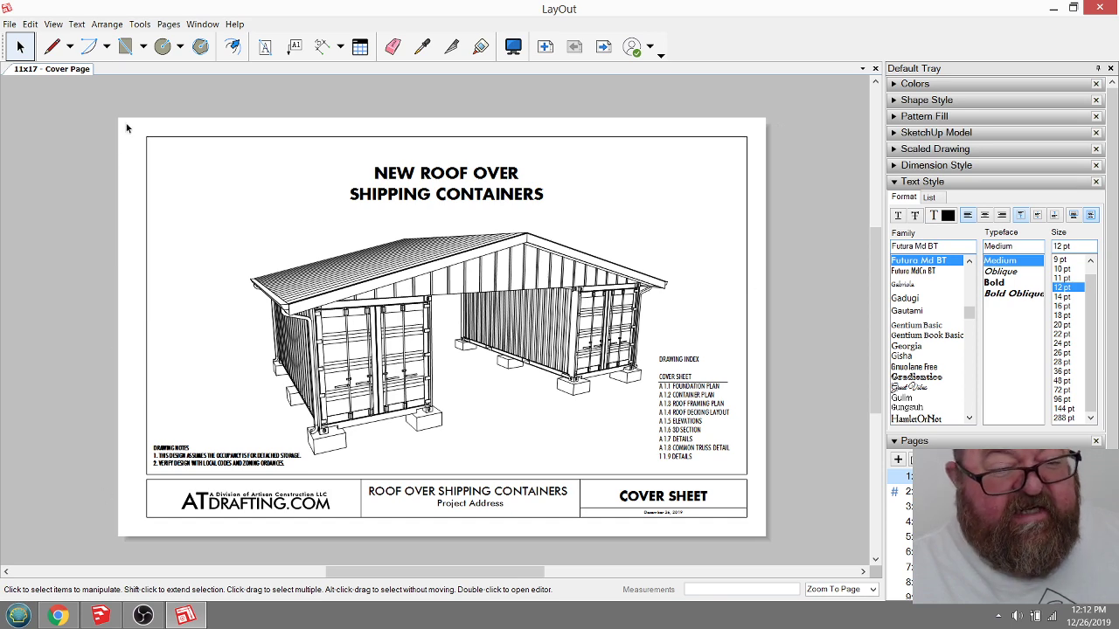
pyautogui.scroll(1, 487, 508)
pyautogui.scroll(2, 469, 520)
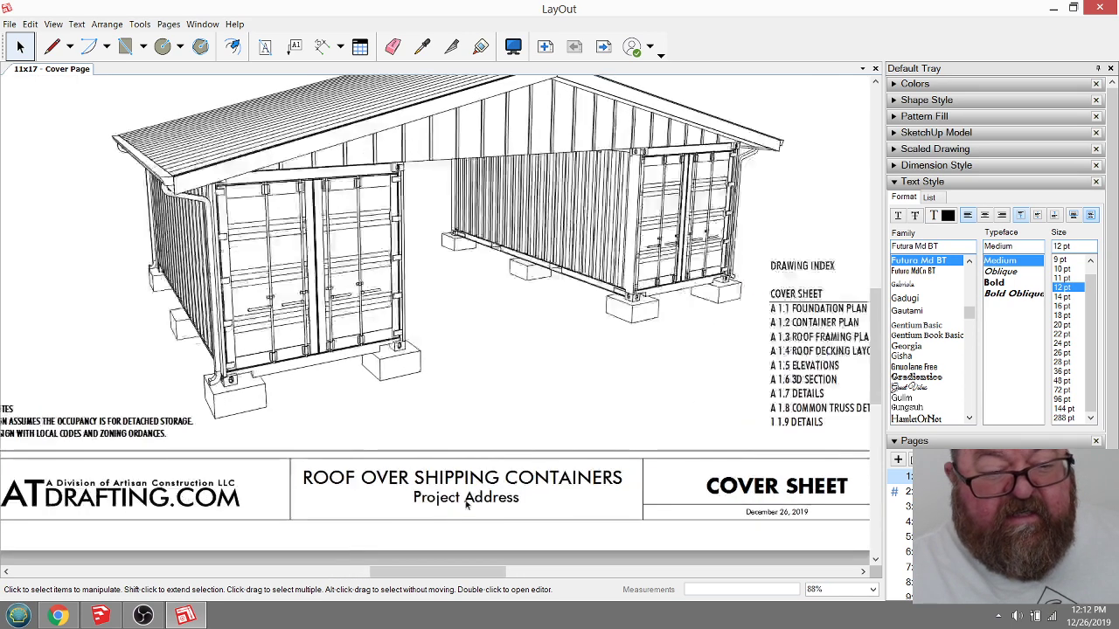
pyautogui.scroll(-2, 393, 395)
pyautogui.scroll(2, 676, 433)
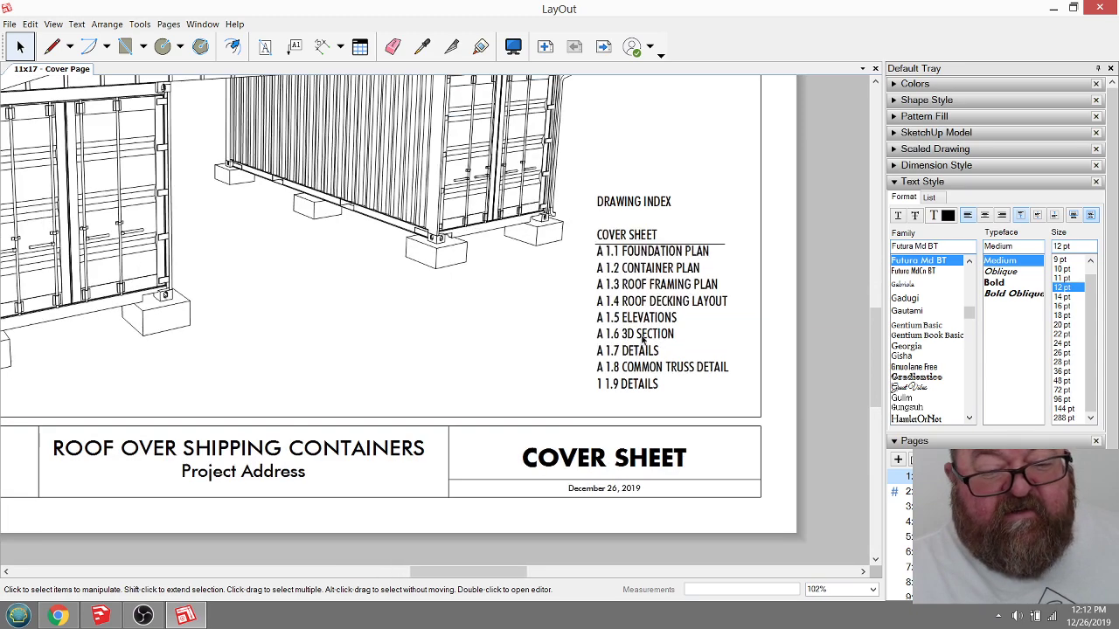
pyautogui.scroll(-4, 678, 472)
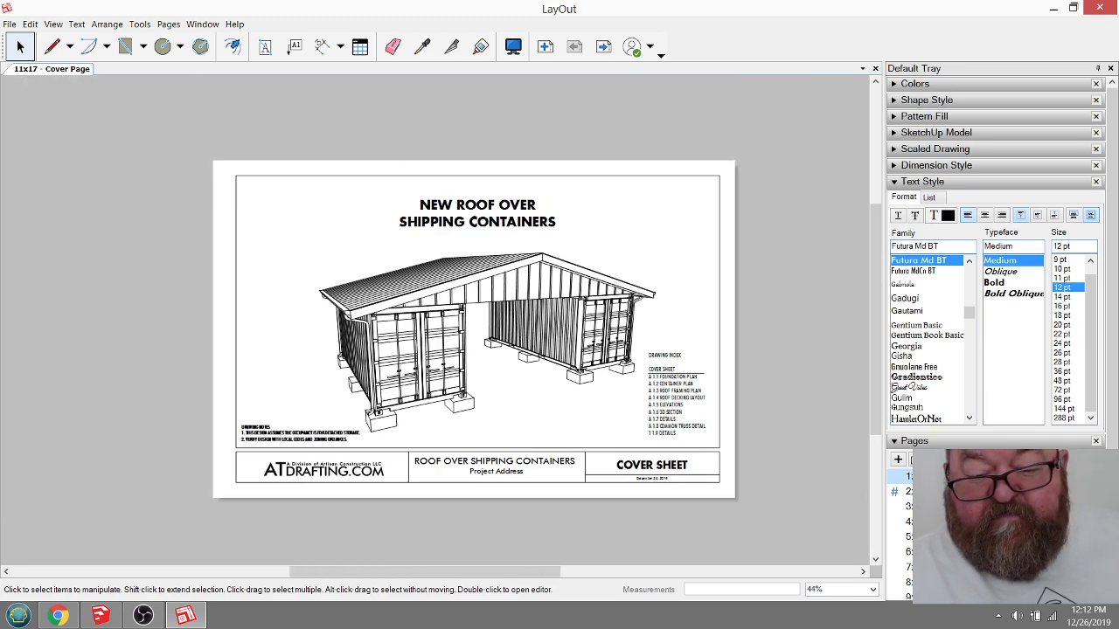
# Step: Page through the 11x17 sheets from the Foundation Plan to the 3D Section
pyautogui.press('pagedown')
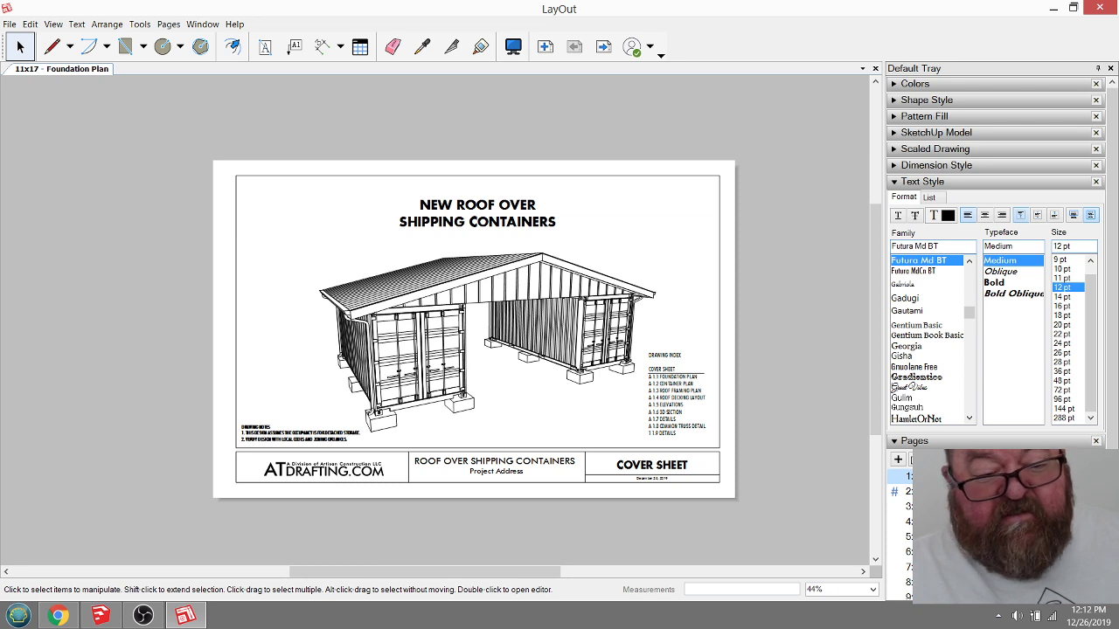
pyautogui.press('pagedown')
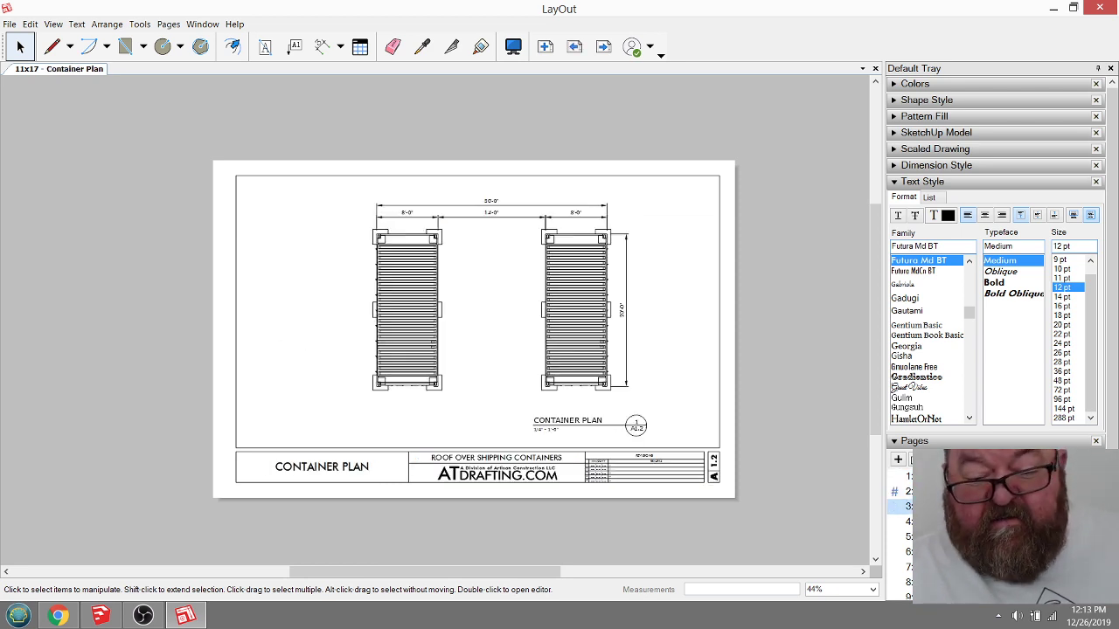
pyautogui.press('pagedown')
pyautogui.press('pagedown')
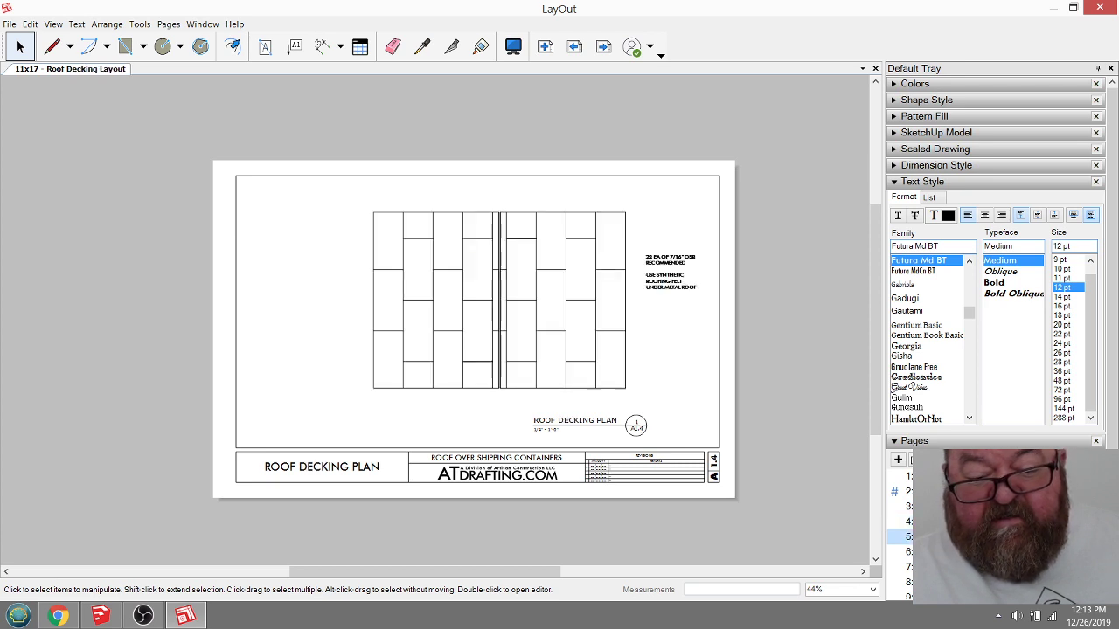
pyautogui.press('pagedown')
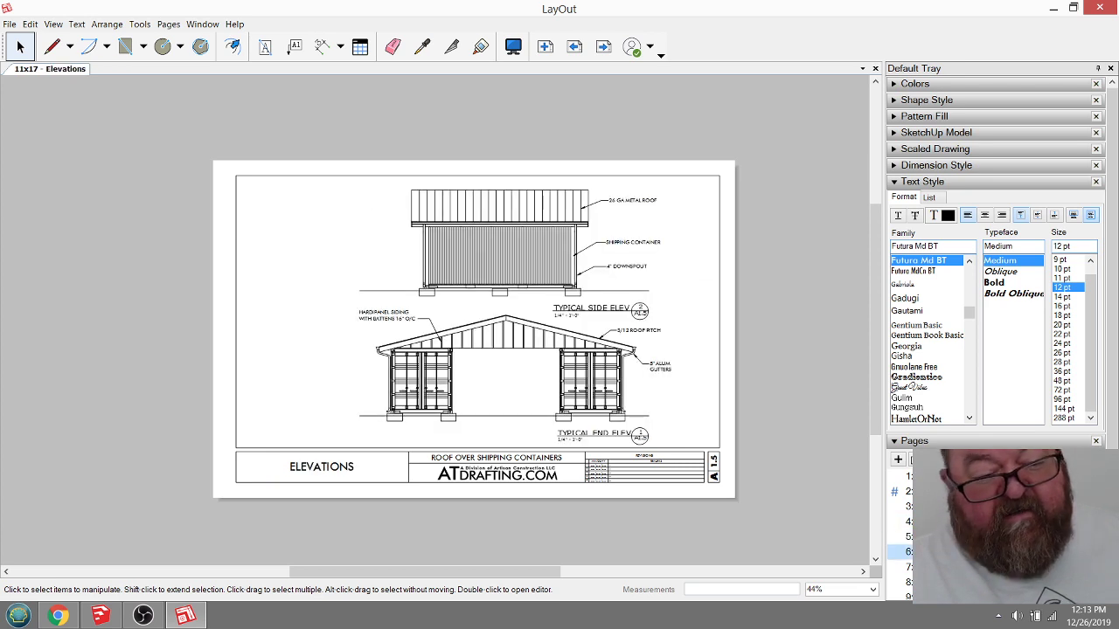
pyautogui.press('pagedown')
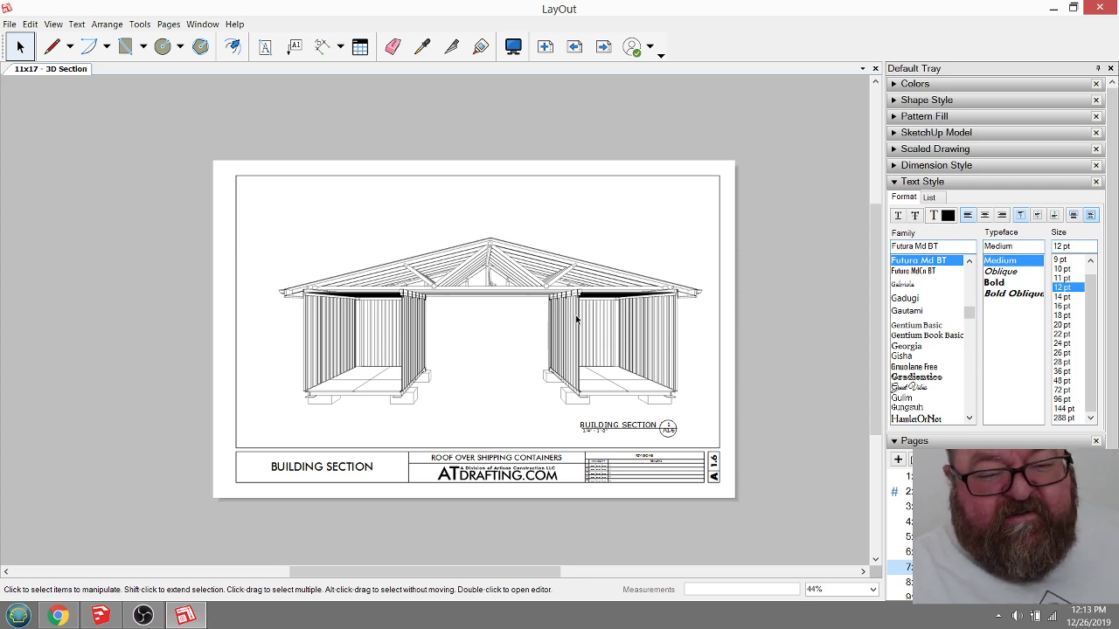
# Step: Examine the building section sheet up close and close LayOut
pyautogui.scroll(3, 554, 473)
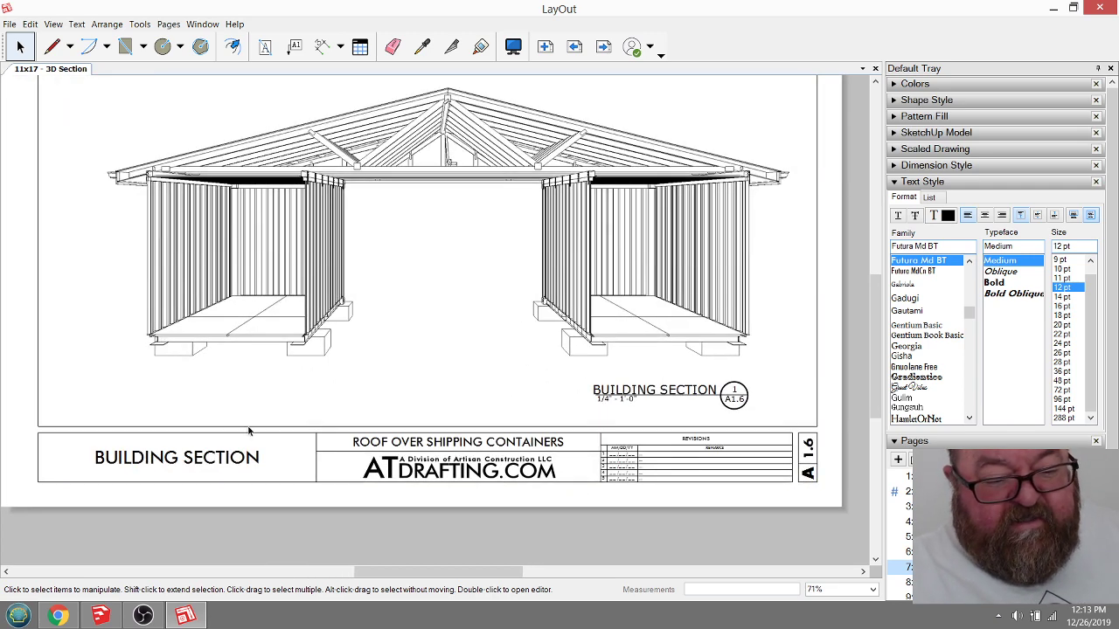
pyautogui.scroll(-3, 535, 430)
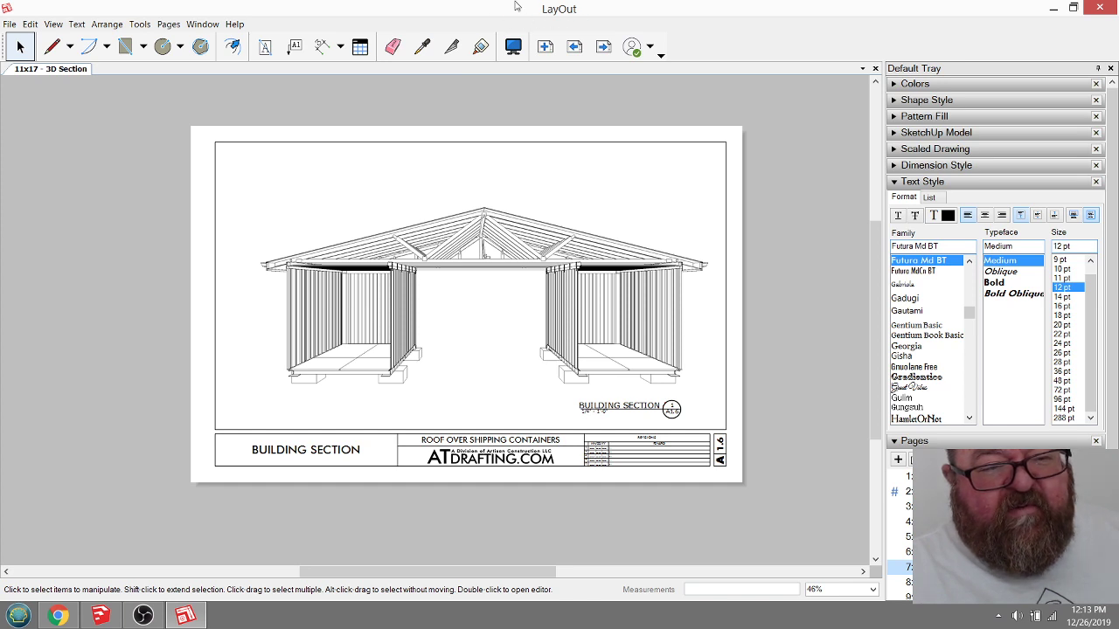
pyautogui.click(1101, 8)
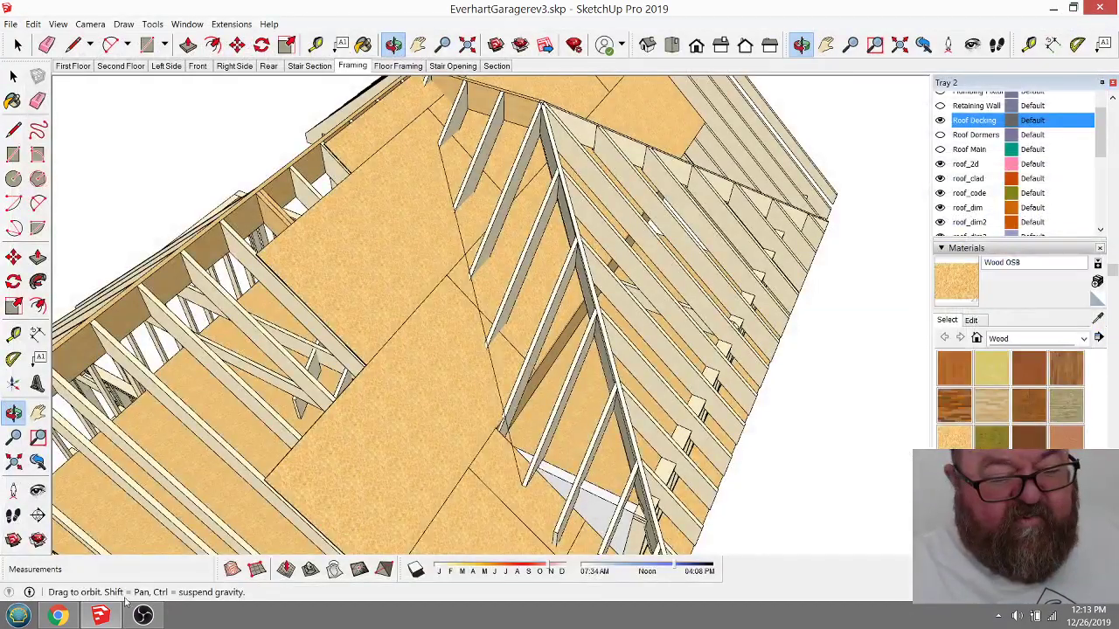
# Step: Check the YouTube Studio live chat in Chrome, return to SketchUp, and view the roof decking around the dormer
pyautogui.click(57, 615)
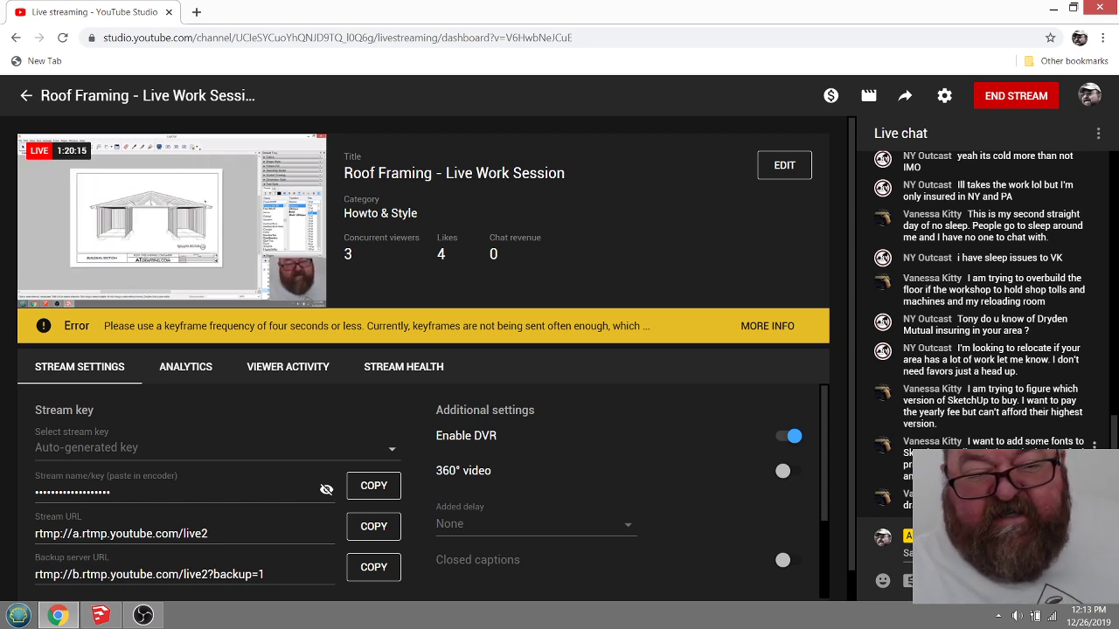
pyautogui.click(100, 616)
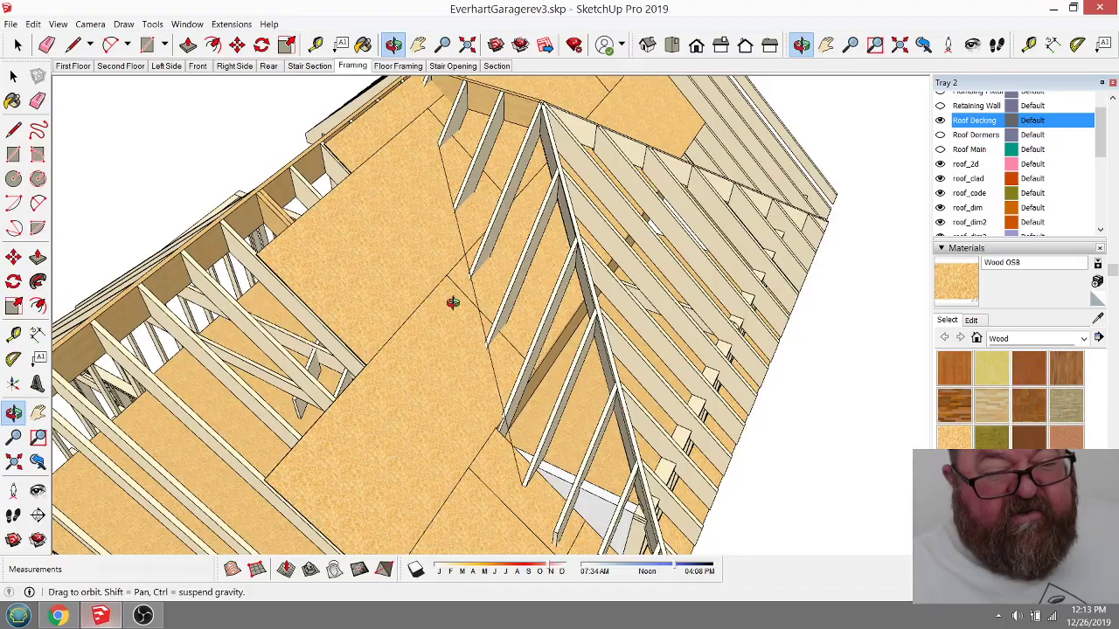
pyautogui.moveTo(462, 375); pyautogui.dragTo(356, 238)
pyautogui.scroll(-5, 356, 238)
pyautogui.moveTo(437, 324); pyautogui.dragTo(327, 387)
pyautogui.scroll(4, 341, 385)
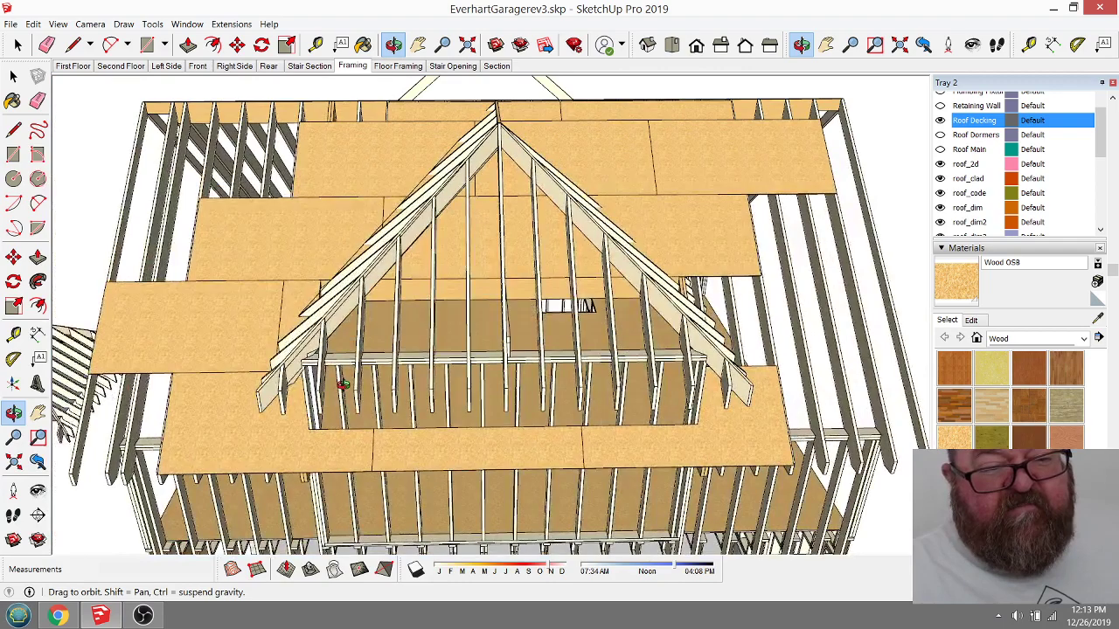
pyautogui.moveTo(321, 323); pyautogui.dragTo(530, 320)
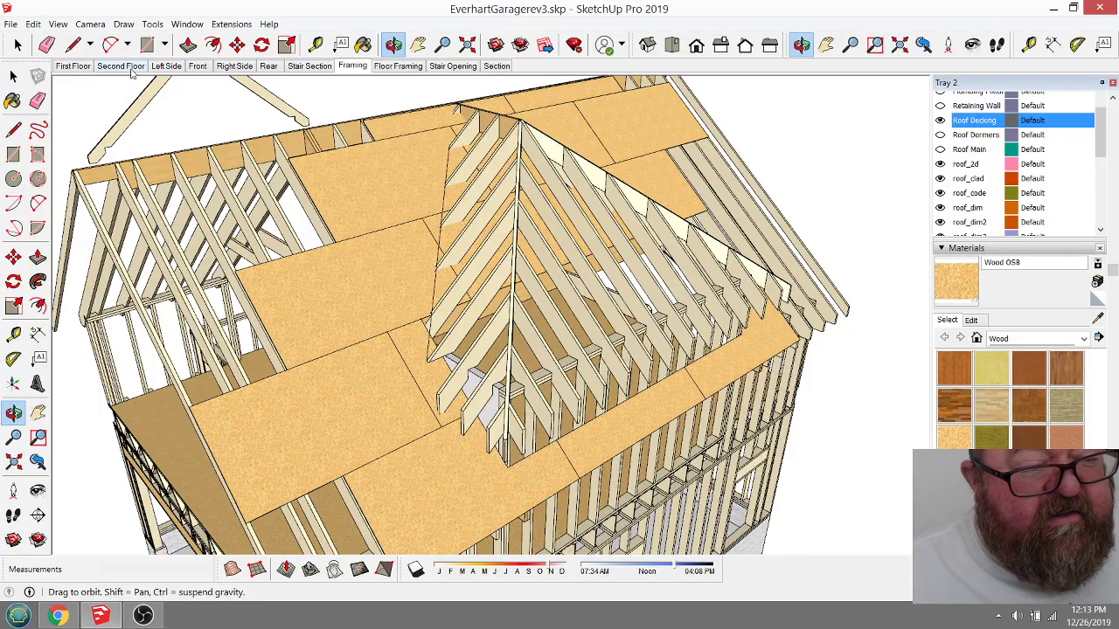
# Step: Show the First Floor scene and look through the layers and their visibility
pyautogui.click(80, 69)
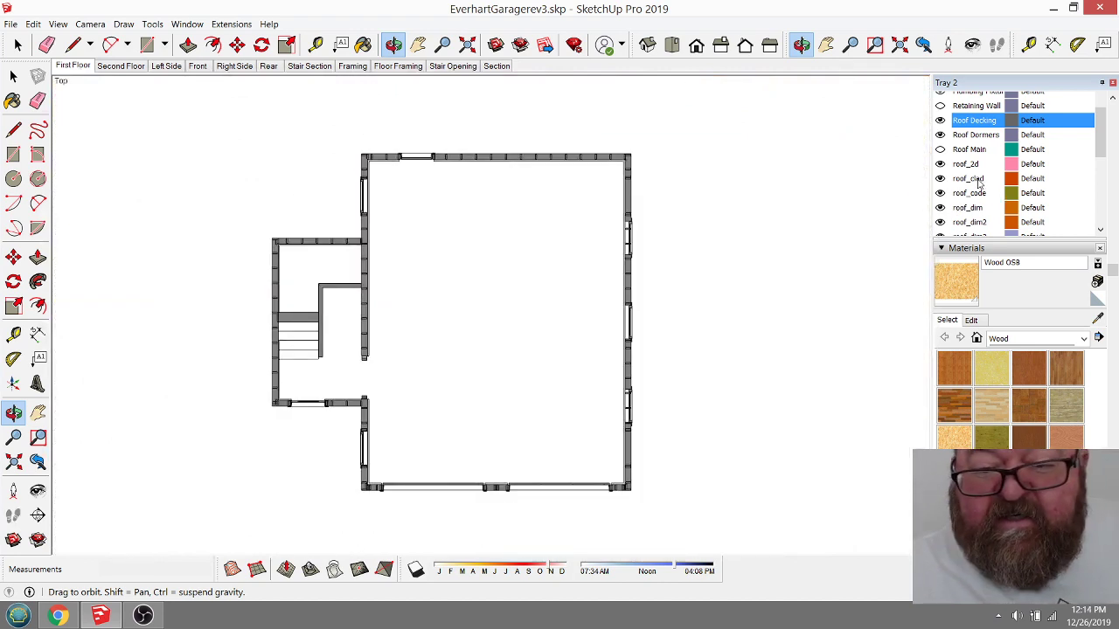
pyautogui.scroll(3, 982, 185)
pyautogui.scroll(1, 976, 171)
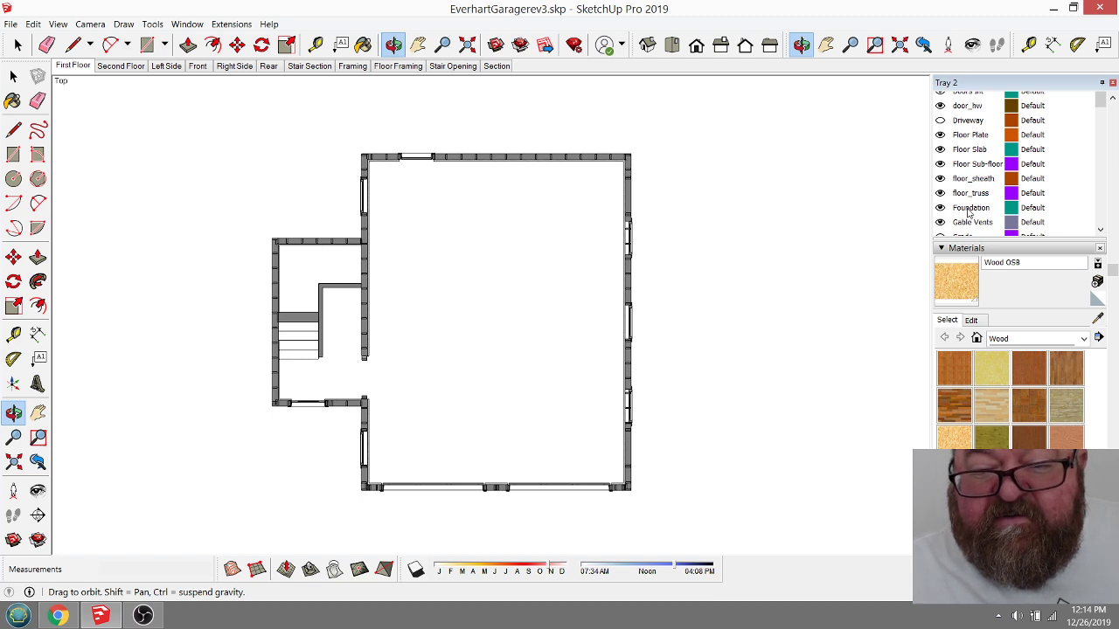
pyautogui.scroll(-1, 982, 206)
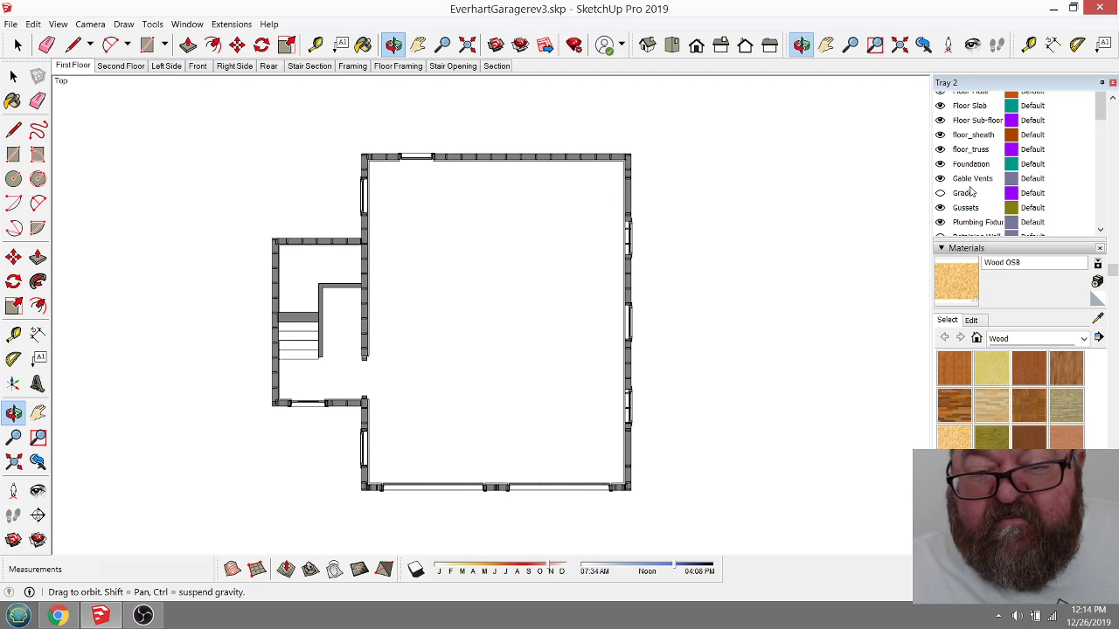
pyautogui.scroll(-2, 971, 191)
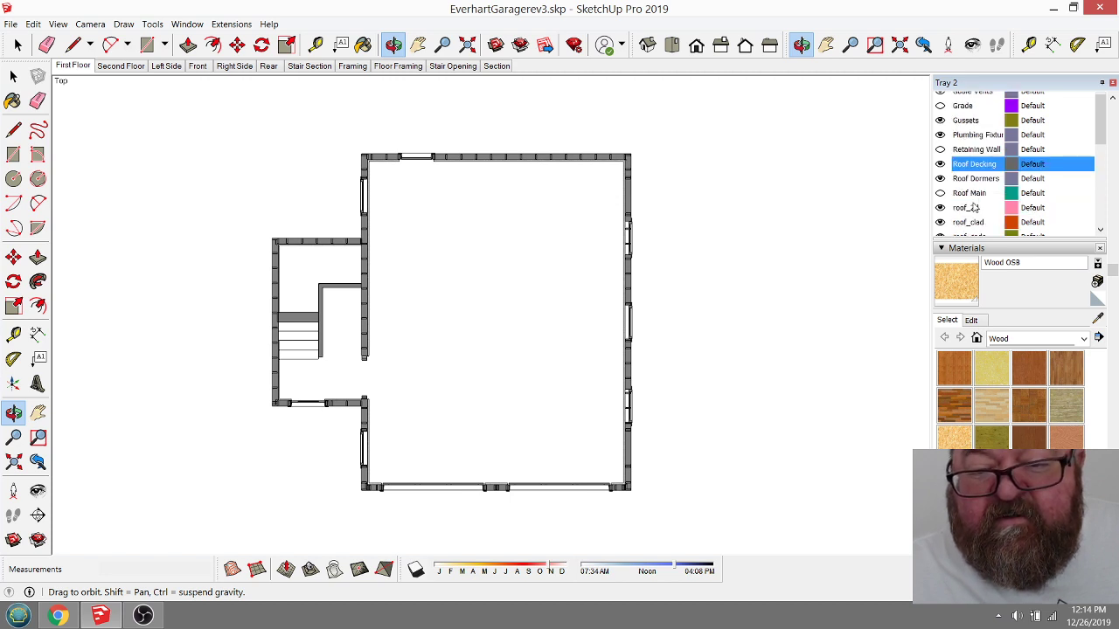
pyautogui.scroll(1, 966, 207)
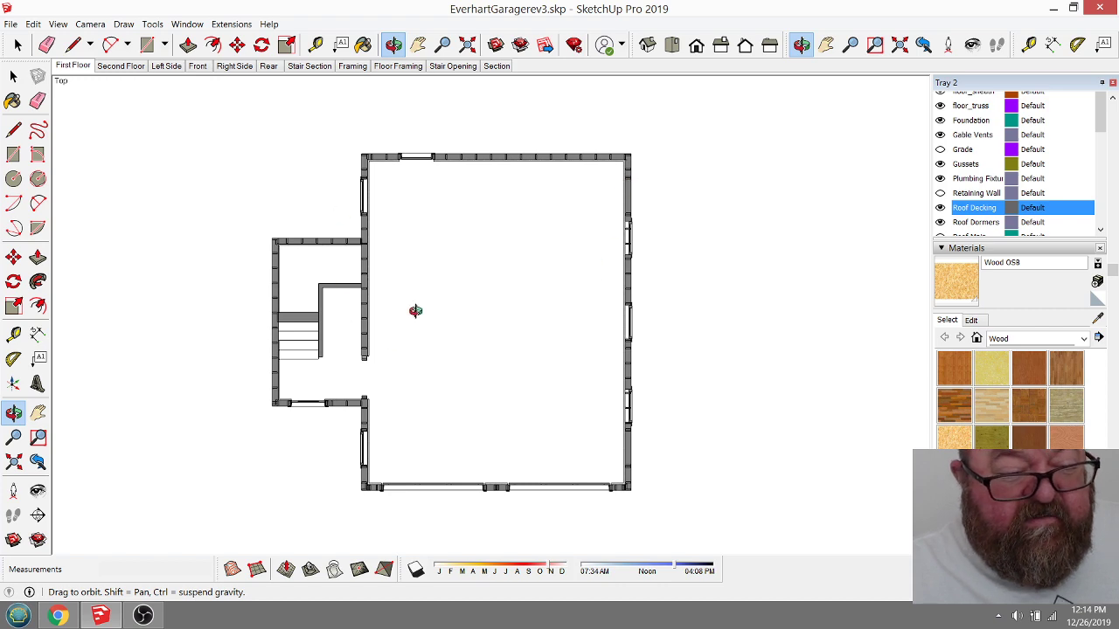
# Step: Show the Second Floor scene, select the group with the lines outside the right wall to identify it, and clear the selection
pyautogui.click(112, 68)
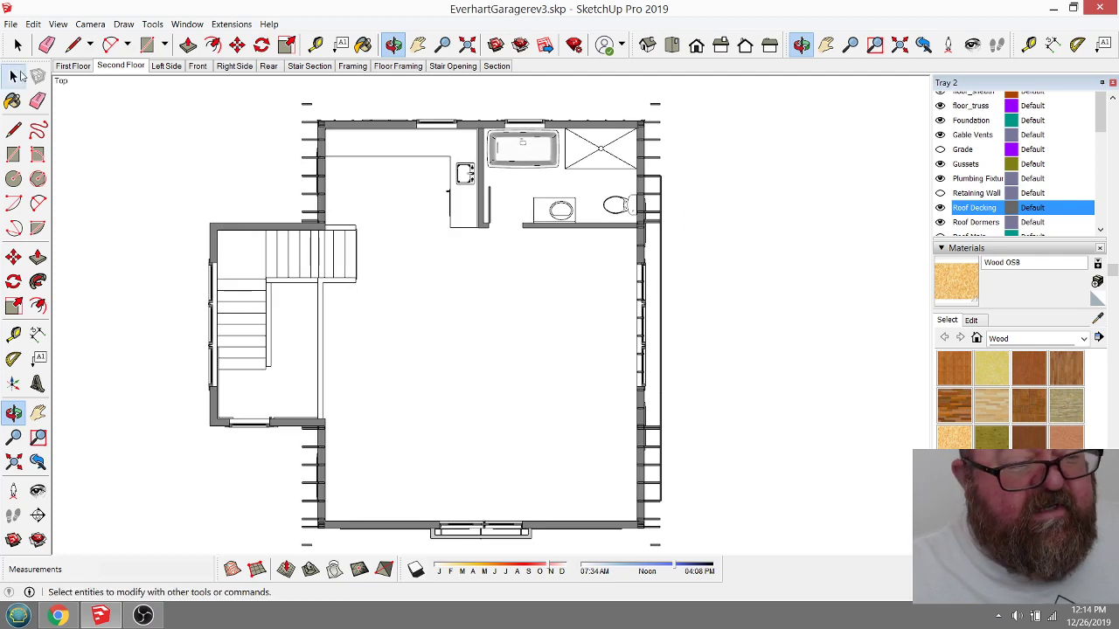
pyautogui.click(17, 45)
pyautogui.click(656, 146)
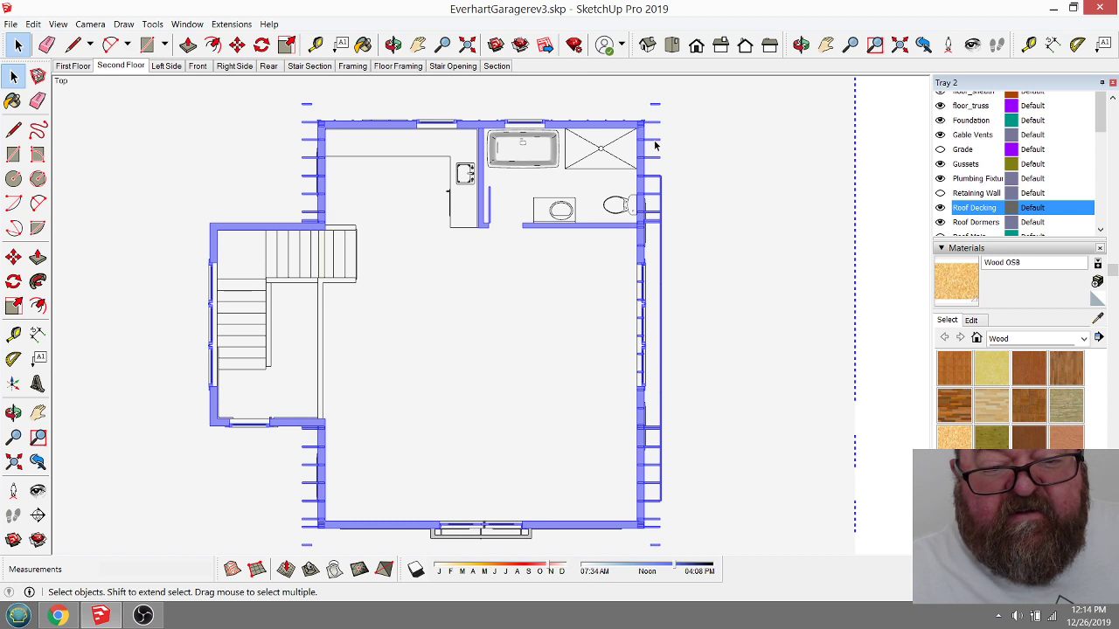
pyautogui.click(874, 151)
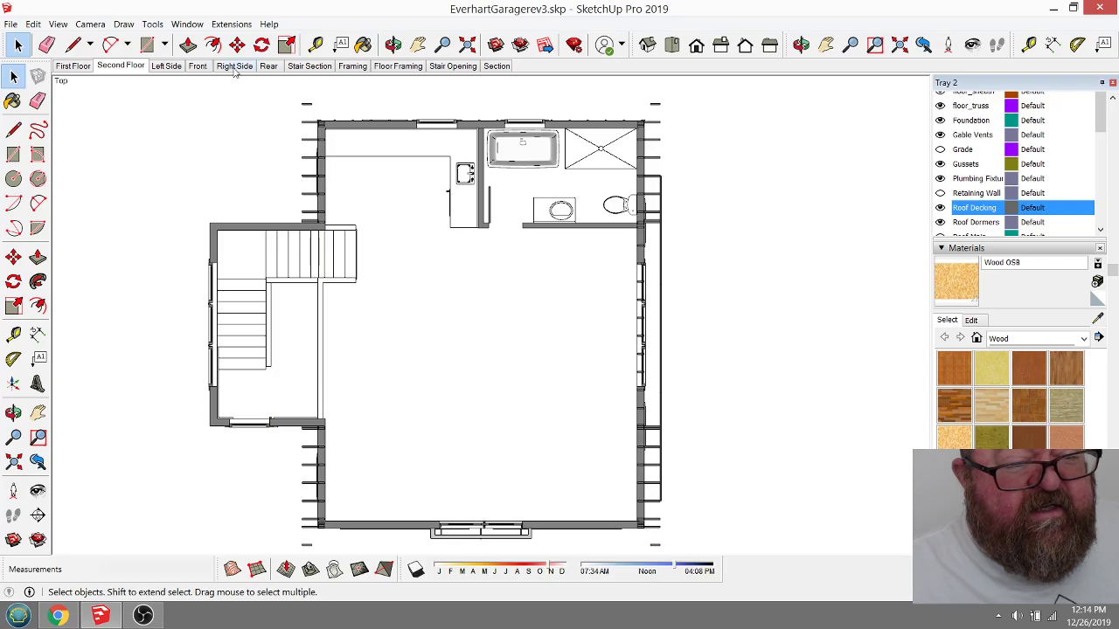
# Step: Return to the Framing scene and view the decked roof side with the dormer
pyautogui.click(354, 68)
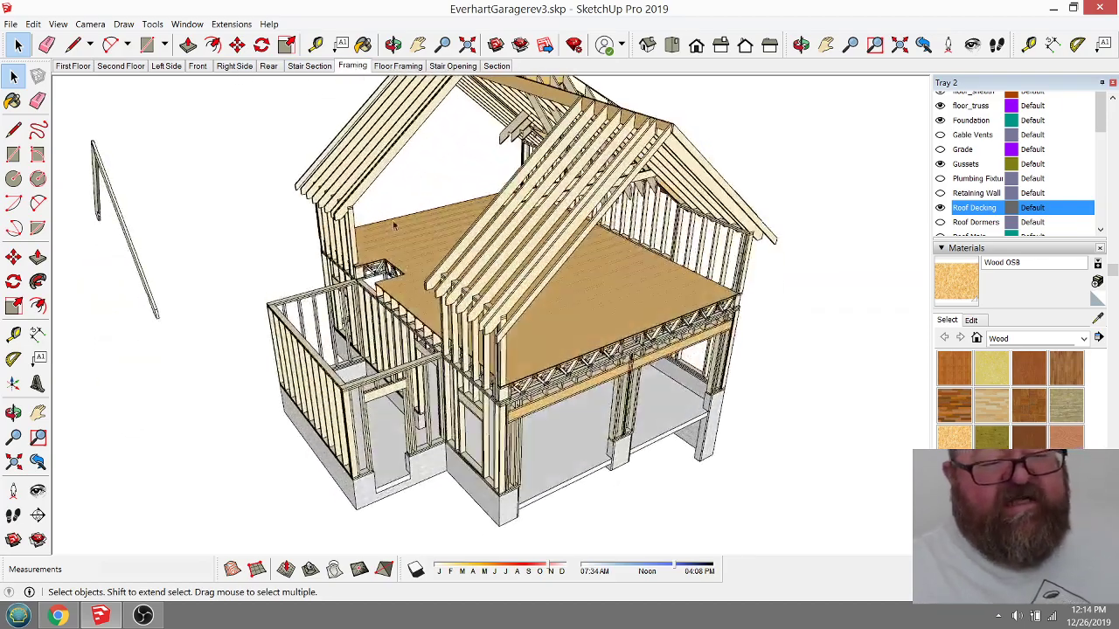
pyautogui.scroll(-2, 440, 134)
pyautogui.scroll(2, 543, 210)
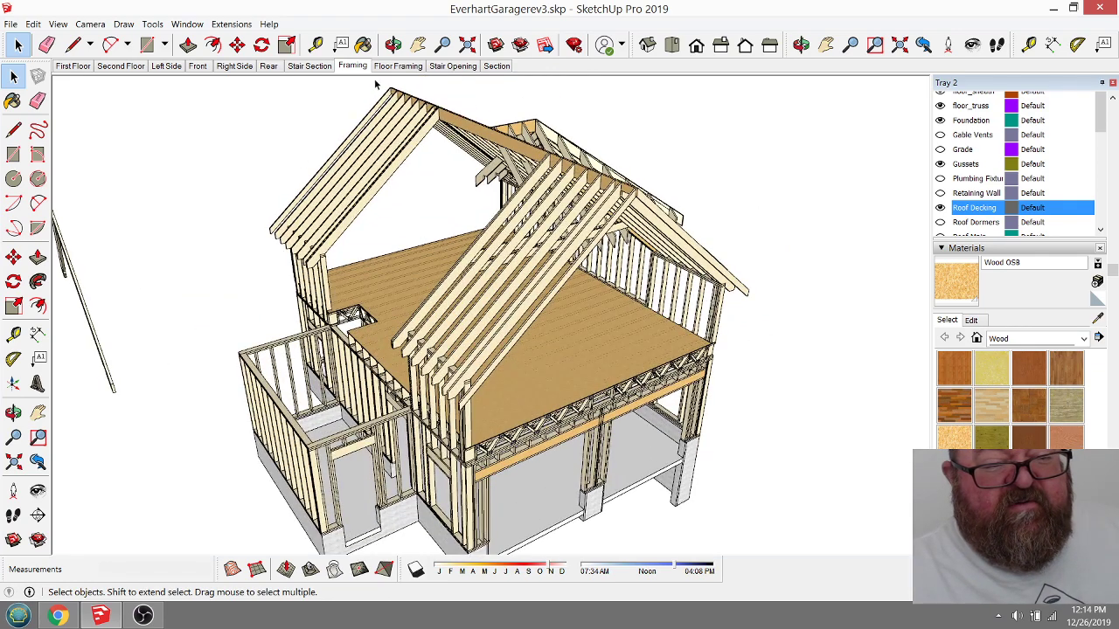
pyautogui.click(392, 44)
pyautogui.moveTo(390, 319); pyautogui.dragTo(519, 229)
pyautogui.moveTo(566, 311); pyautogui.dragTo(389, 171)
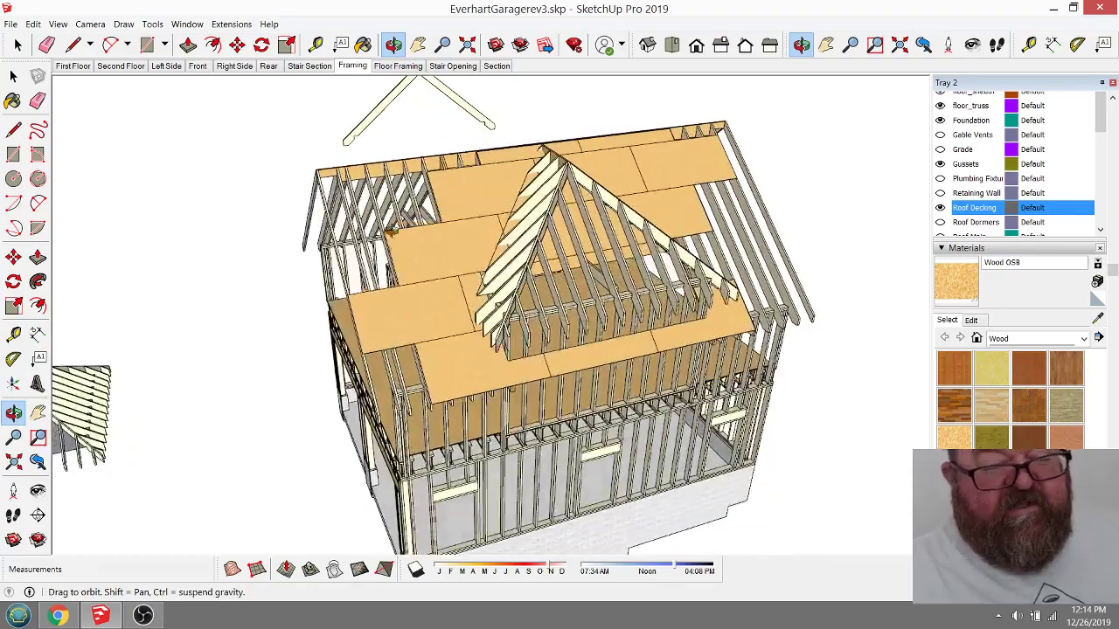
# Step: Dimension along the ridge from the second rafter to the fourth at the undecked gable end
pyautogui.scroll(5, 448, 226)
pyautogui.scroll(-5, 489, 254)
pyautogui.moveTo(490, 255); pyautogui.dragTo(344, 170)
pyautogui.scroll(5, 346, 223)
pyautogui.moveTo(346, 223); pyautogui.dragTo(176, 414)
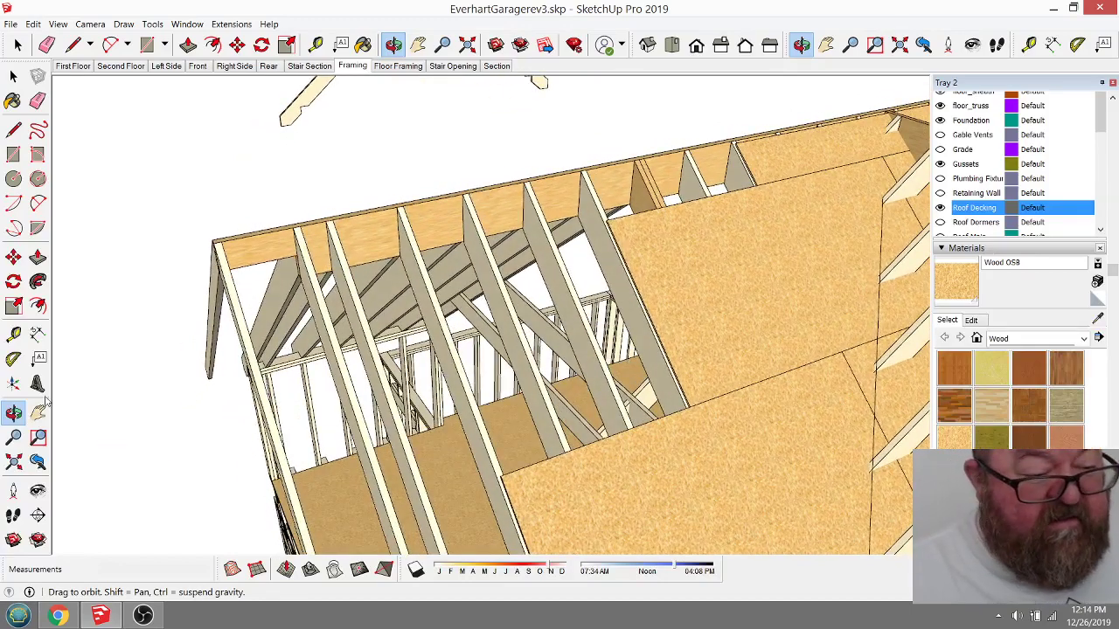
pyautogui.click(38, 333)
pyautogui.scroll(2, 297, 207)
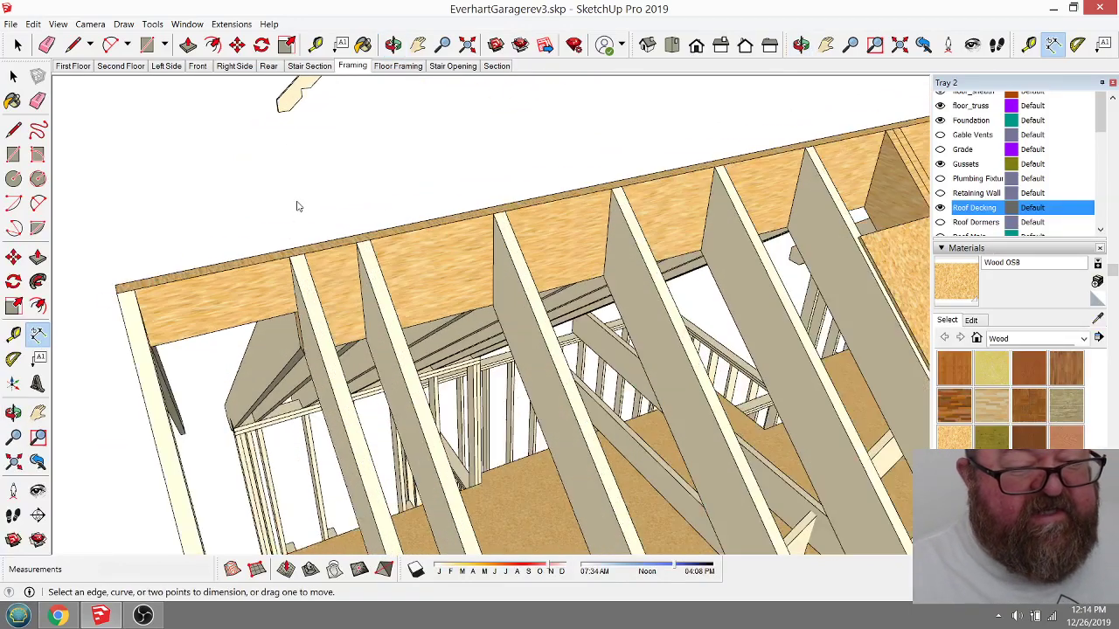
pyautogui.scroll(3, 297, 207)
pyautogui.scroll(-4, 297, 242)
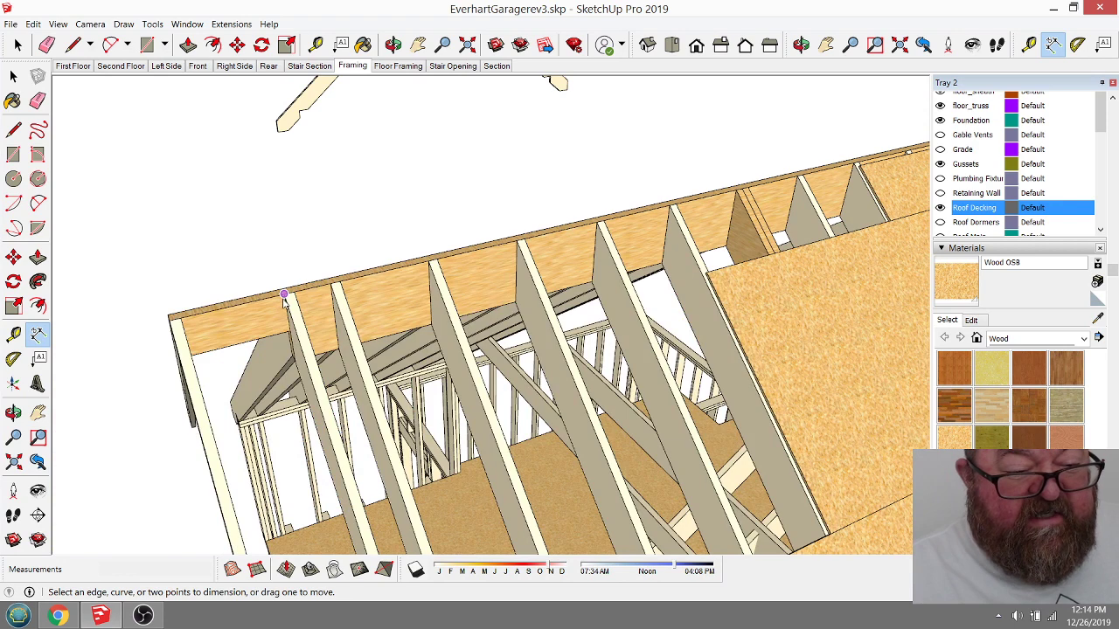
pyautogui.click(284, 294)
pyautogui.click(428, 261)
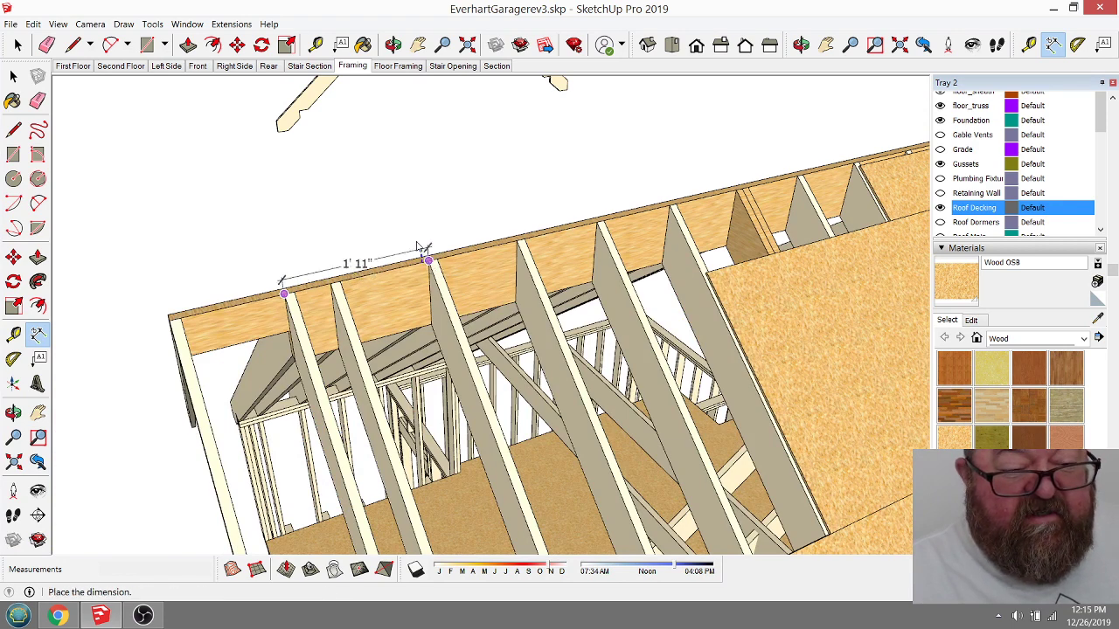
pyautogui.click(417, 236)
# Step: Inspect the dimensioned rafter spacing from the gable end and erase the dimension above the ridge
pyautogui.click(393, 45)
pyautogui.moveTo(445, 262); pyautogui.dragTo(456, 216)
pyautogui.scroll(-6, 454, 251)
pyautogui.scroll(8, 457, 217)
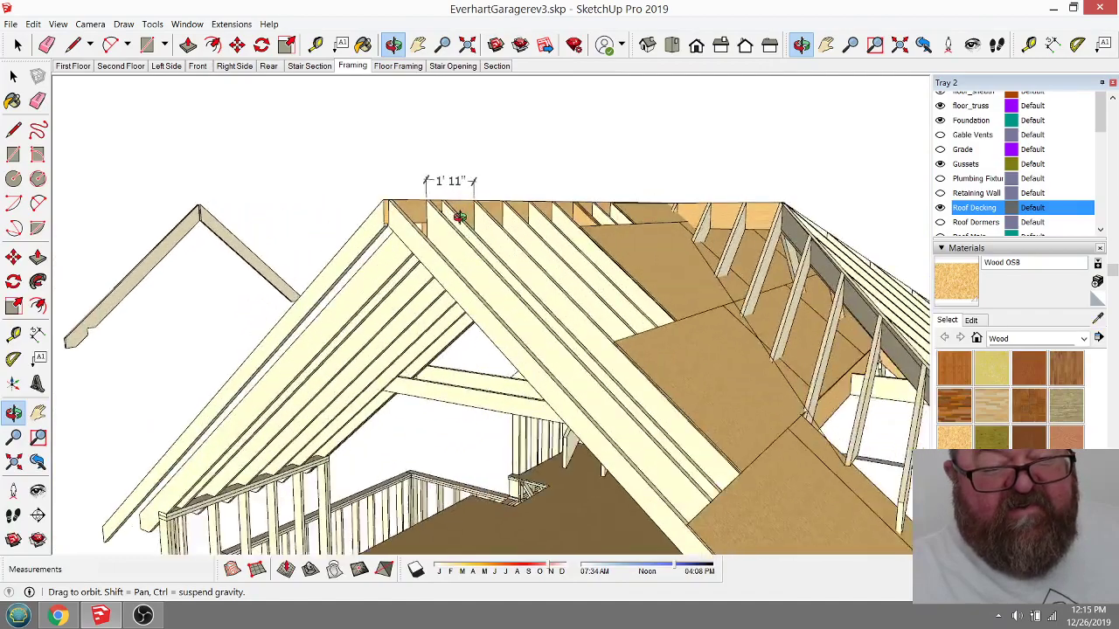
pyautogui.scroll(6, 422, 240)
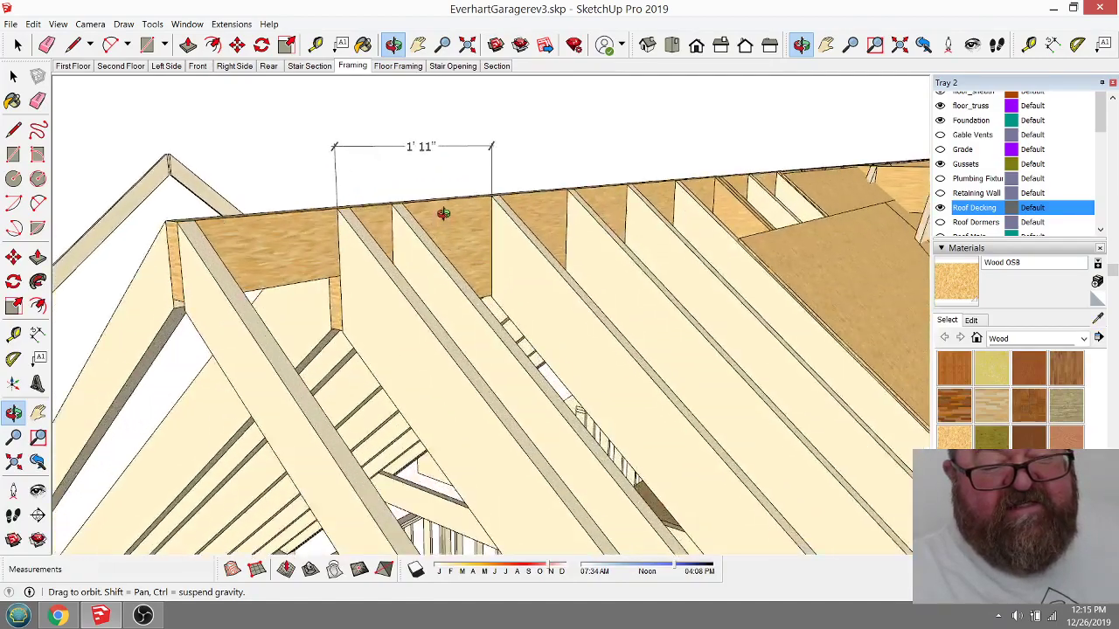
pyautogui.moveTo(429, 318); pyautogui.dragTo(145, 155)
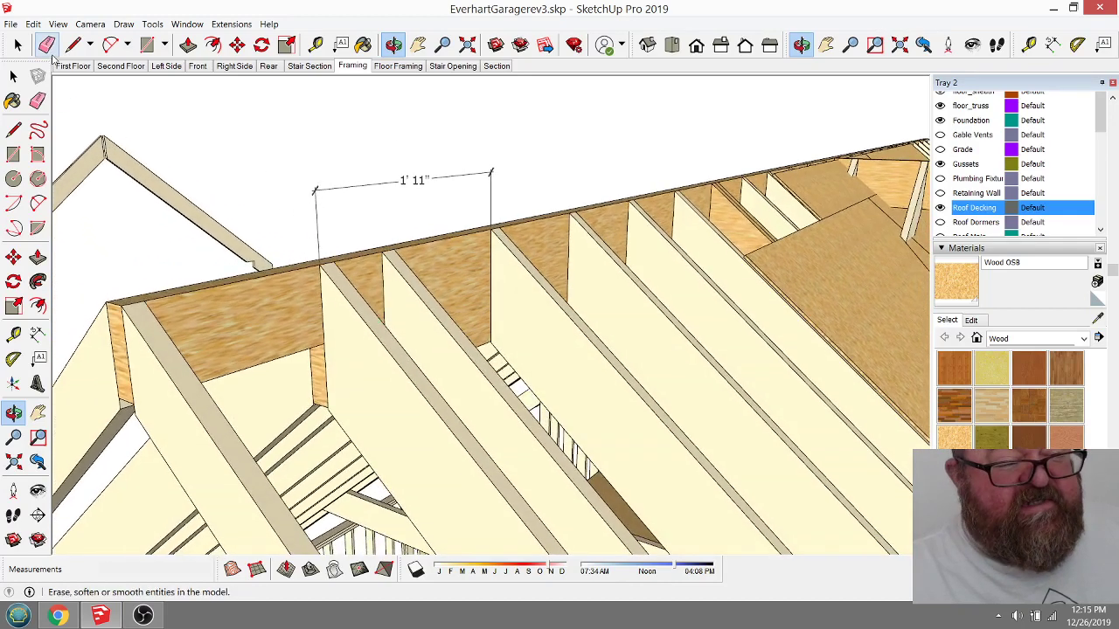
pyautogui.click(46, 45)
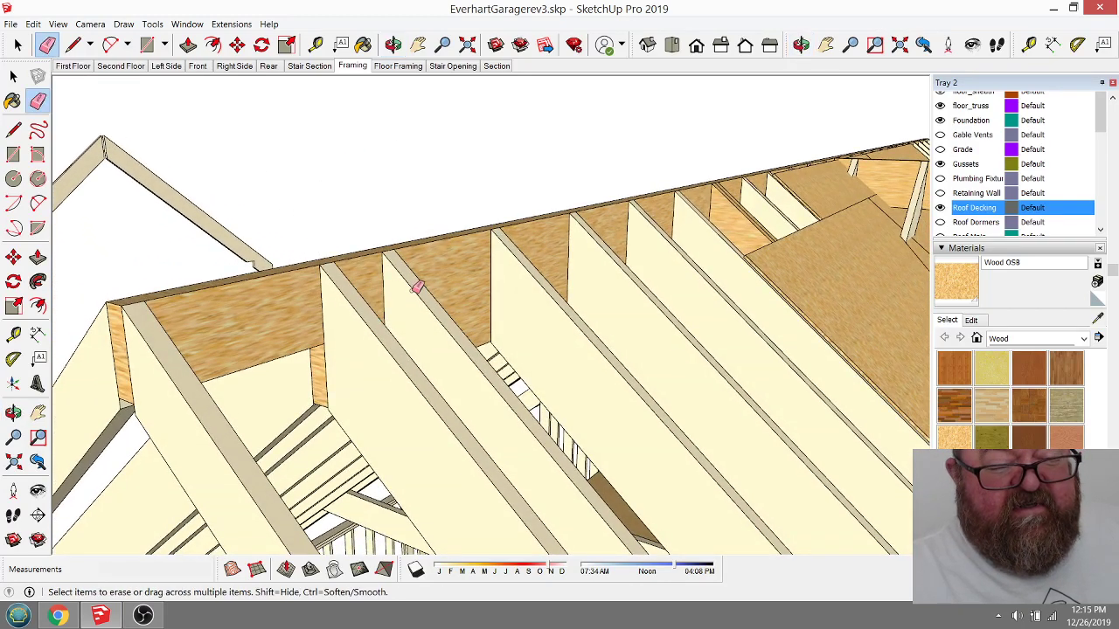
# Step: Examine the stepped decking edge beside the undecked gable-end rafters from above and up close
pyautogui.scroll(-1, 417, 288)
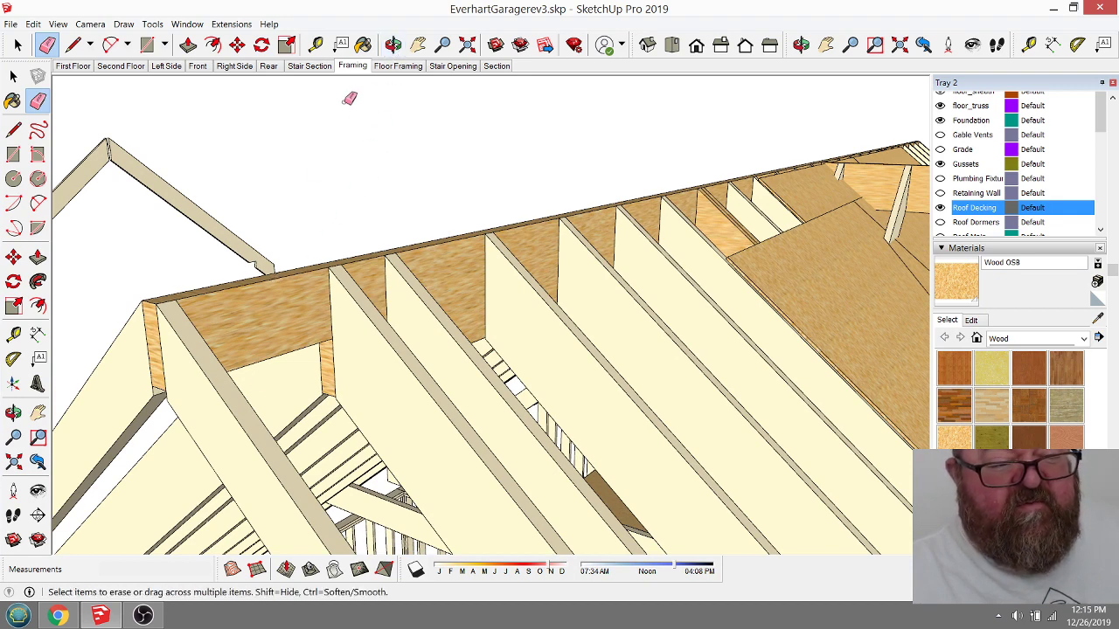
pyautogui.scroll(-1, 376, 237)
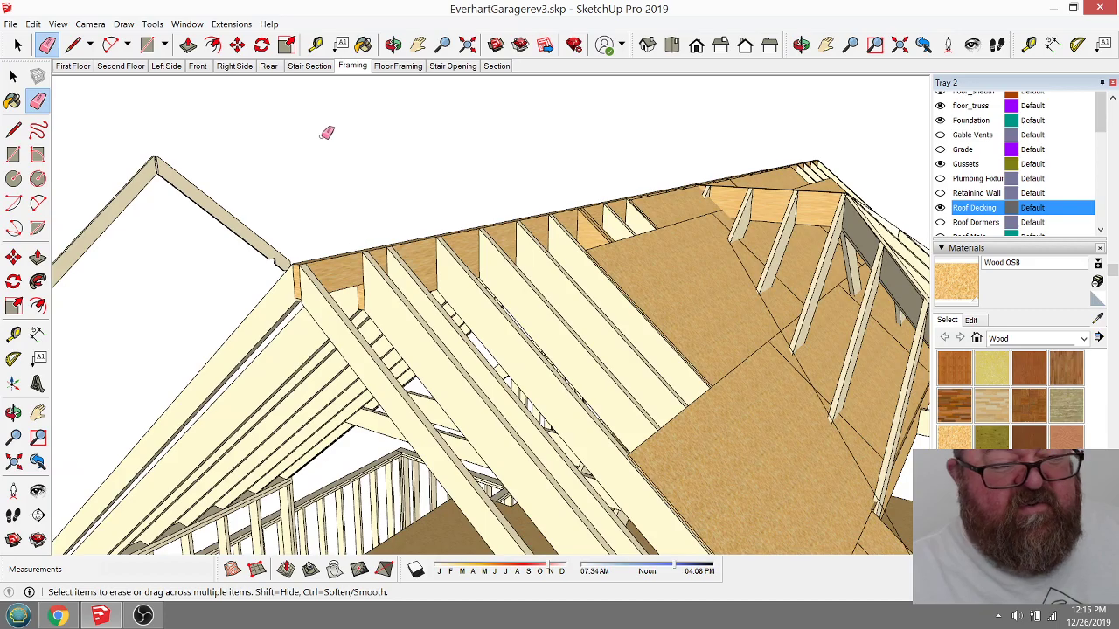
pyautogui.click(394, 44)
pyautogui.moveTo(328, 194); pyautogui.dragTo(350, 245)
pyautogui.moveTo(455, 276); pyautogui.dragTo(249, 288)
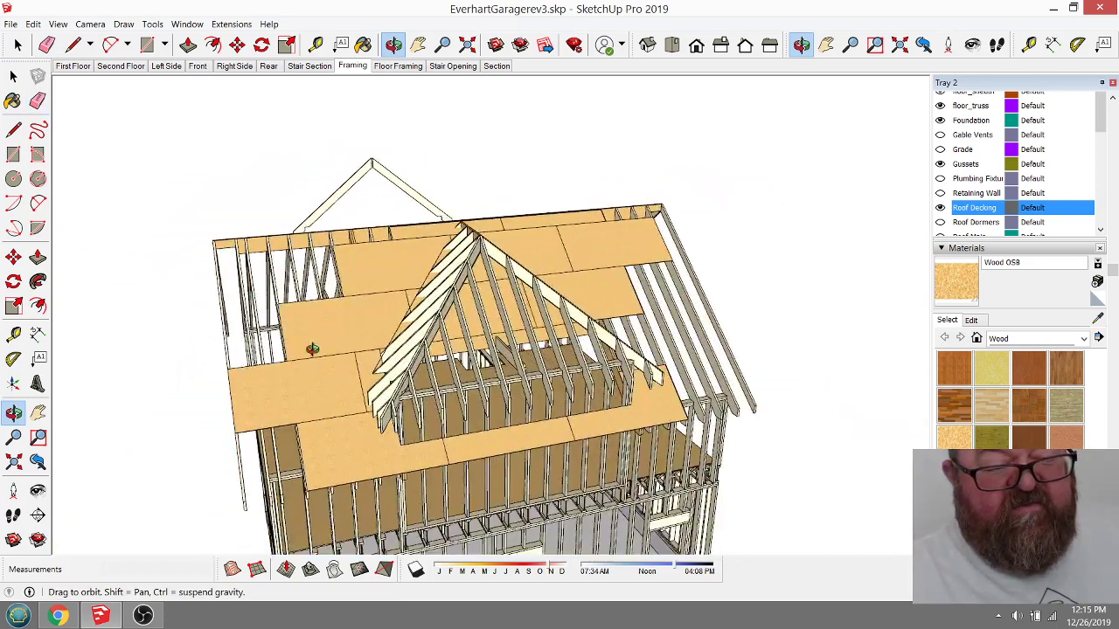
pyautogui.moveTo(312, 361); pyautogui.dragTo(379, 275)
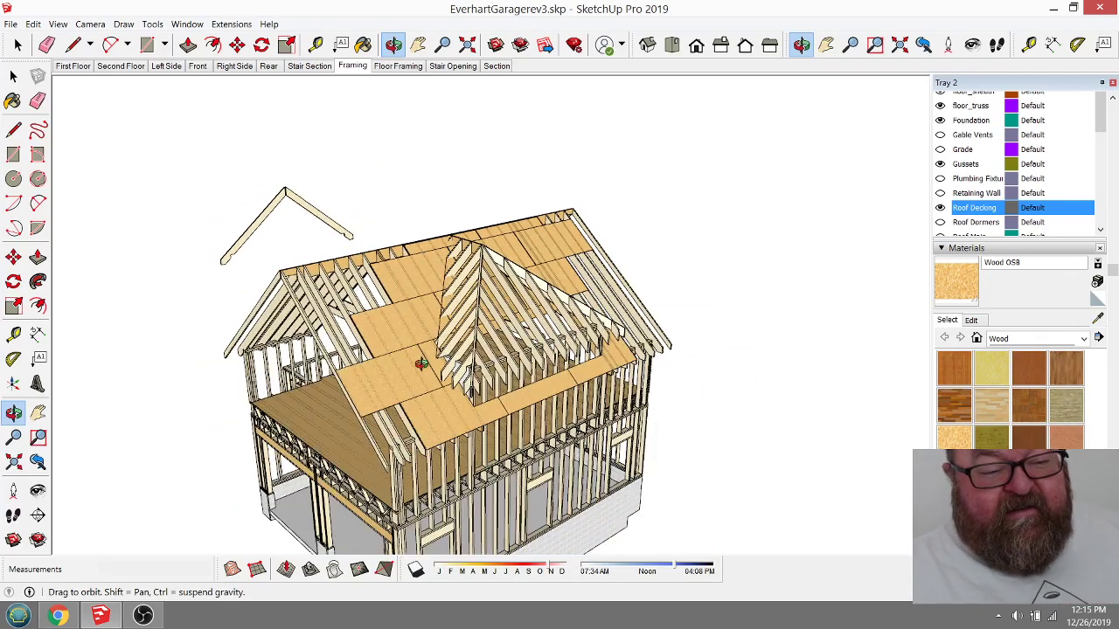
pyautogui.scroll(6, 422, 364)
pyautogui.scroll(6, 377, 326)
pyautogui.scroll(-4, 324, 307)
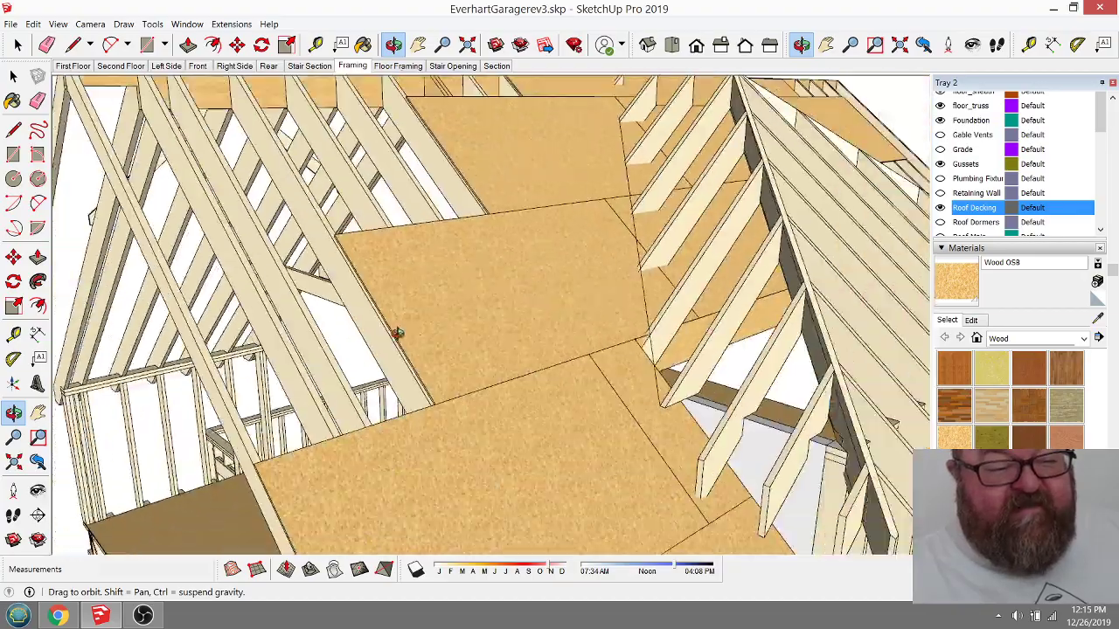
pyautogui.scroll(-6, 424, 338)
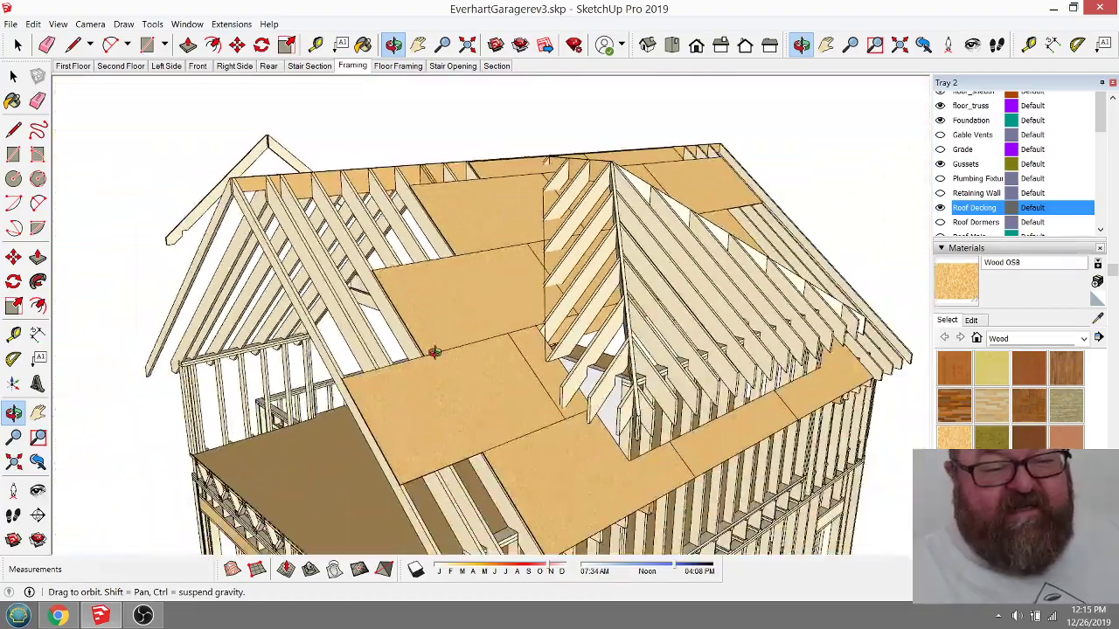
pyautogui.scroll(3, 549, 271)
# Step: Examine the garage framing from the open gable end and dormer side, comparing the decking layout with the exposed rafters
pyautogui.moveTo(549, 271); pyautogui.dragTo(525, 368)
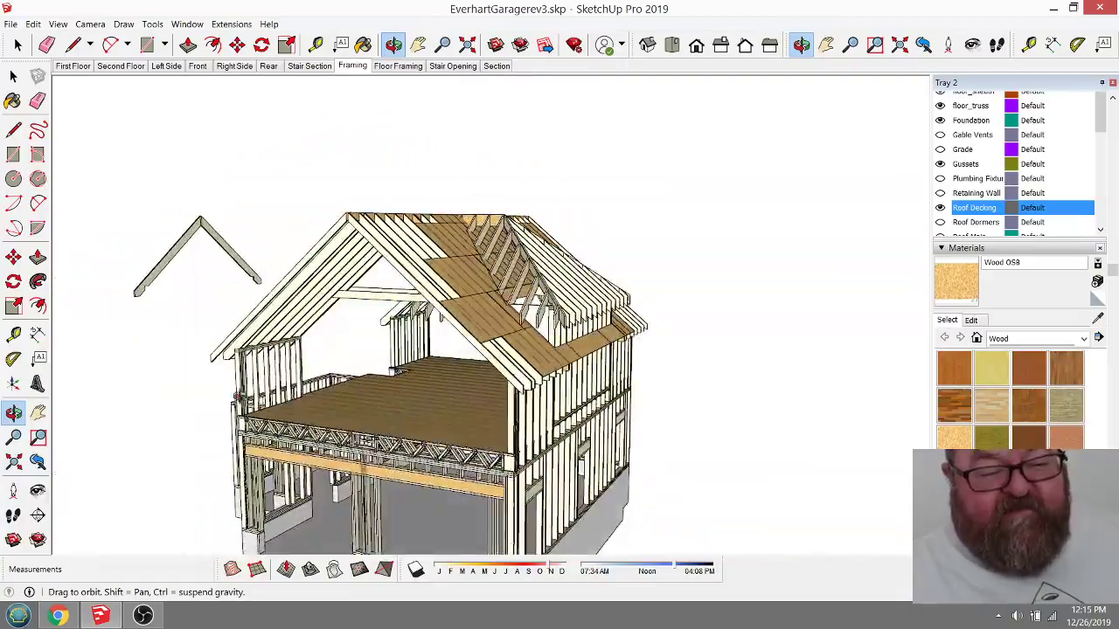
pyautogui.moveTo(504, 435); pyautogui.dragTo(285, 438)
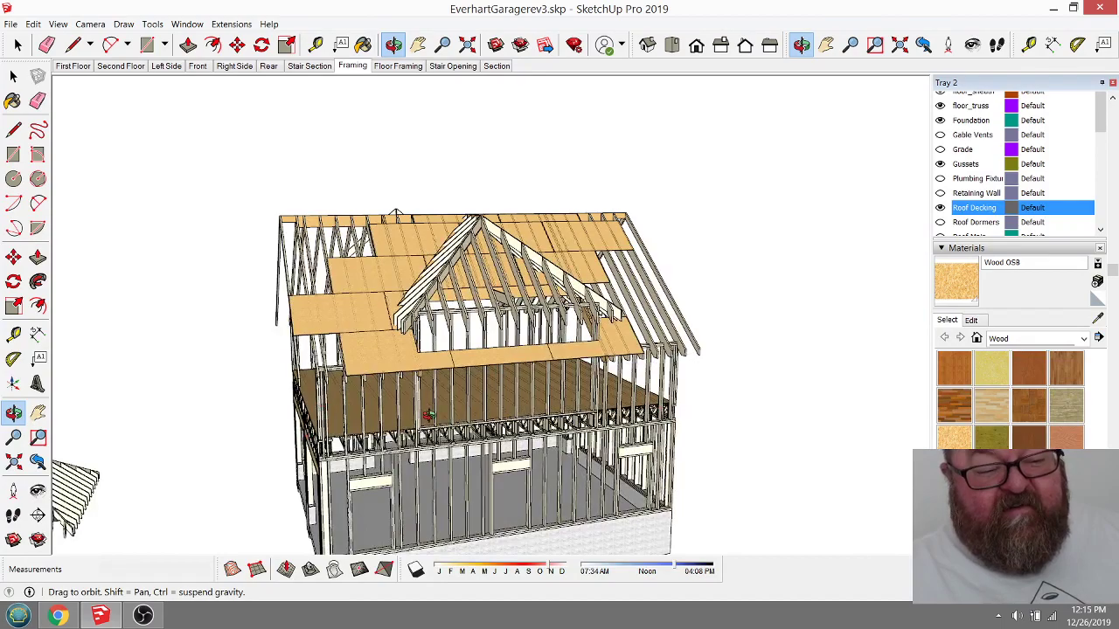
pyautogui.moveTo(428, 415); pyautogui.dragTo(636, 429)
pyautogui.moveTo(567, 426); pyautogui.dragTo(453, 341)
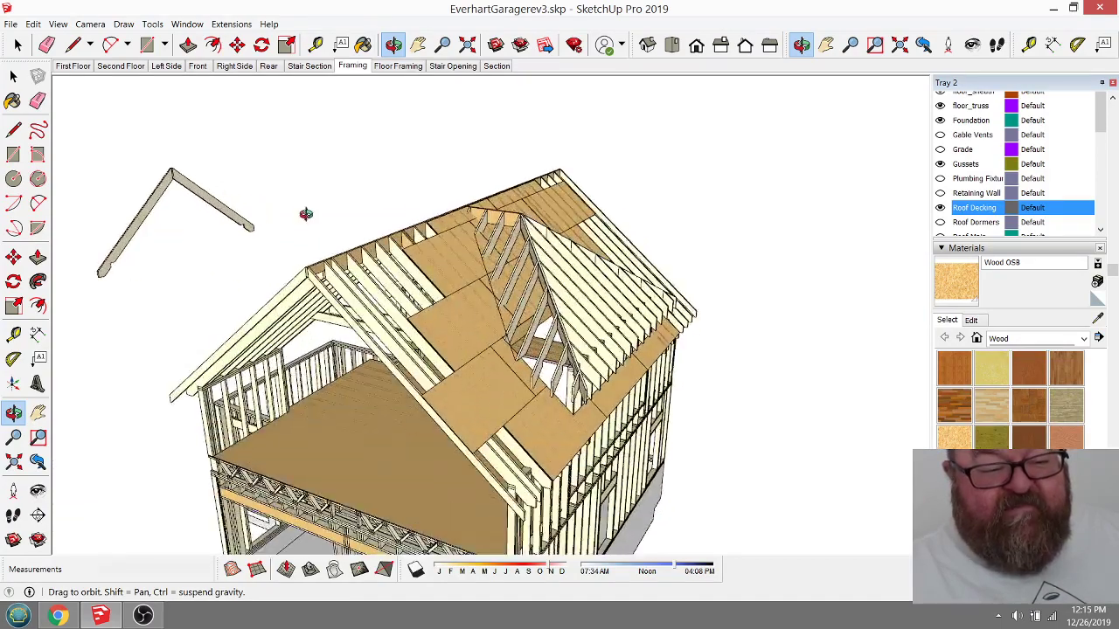
pyautogui.moveTo(529, 362); pyautogui.dragTo(371, 290)
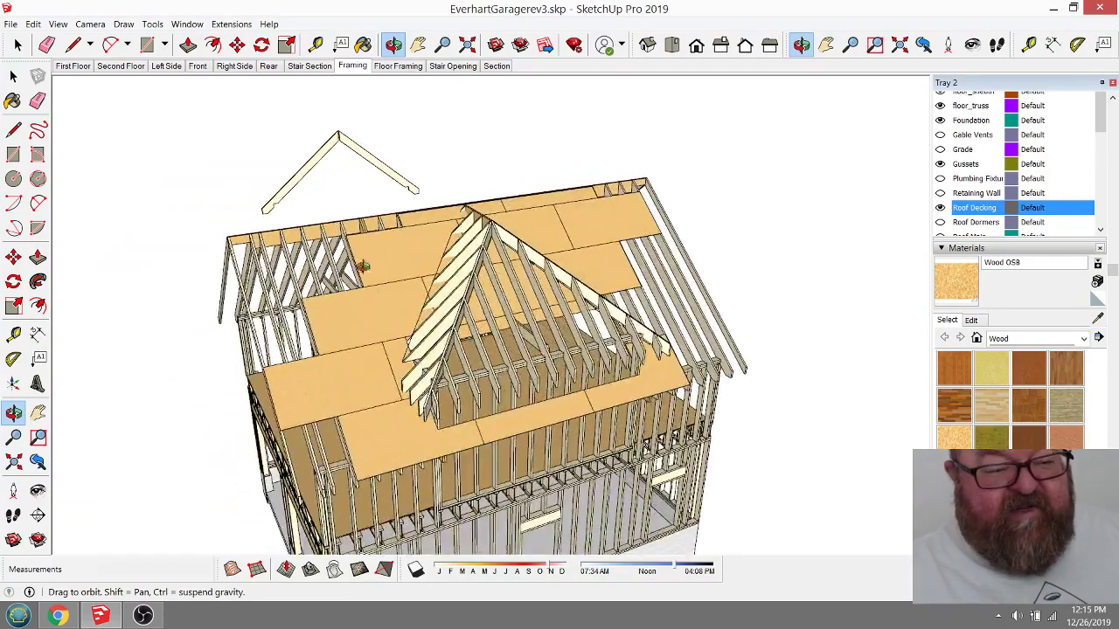
pyautogui.scroll(10, 370, 353)
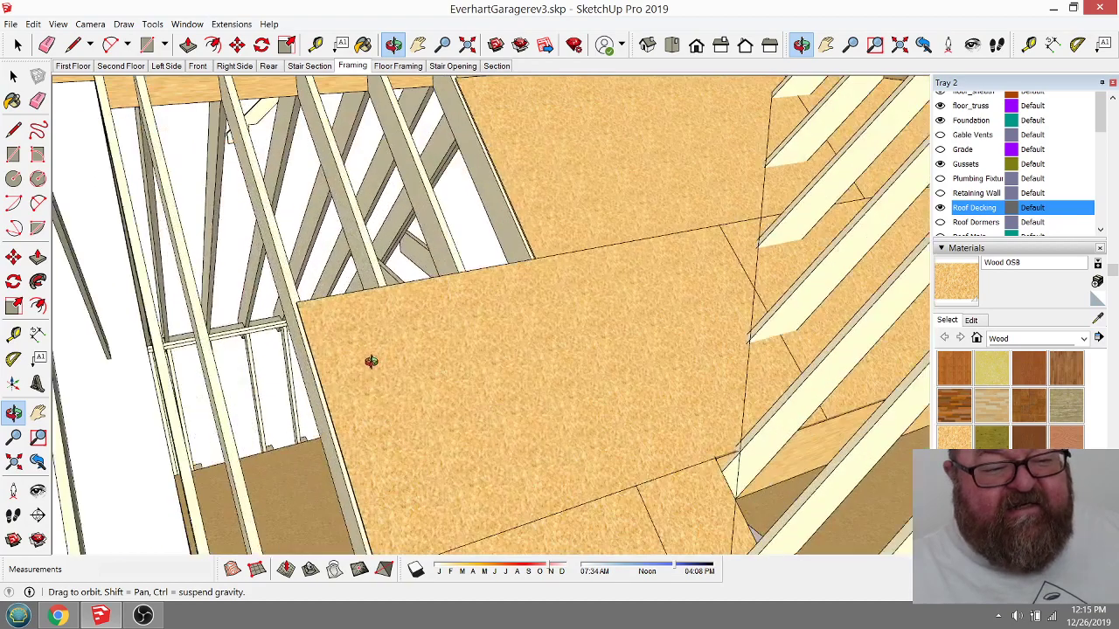
pyautogui.scroll(-8, 386, 442)
pyautogui.scroll(4, 387, 443)
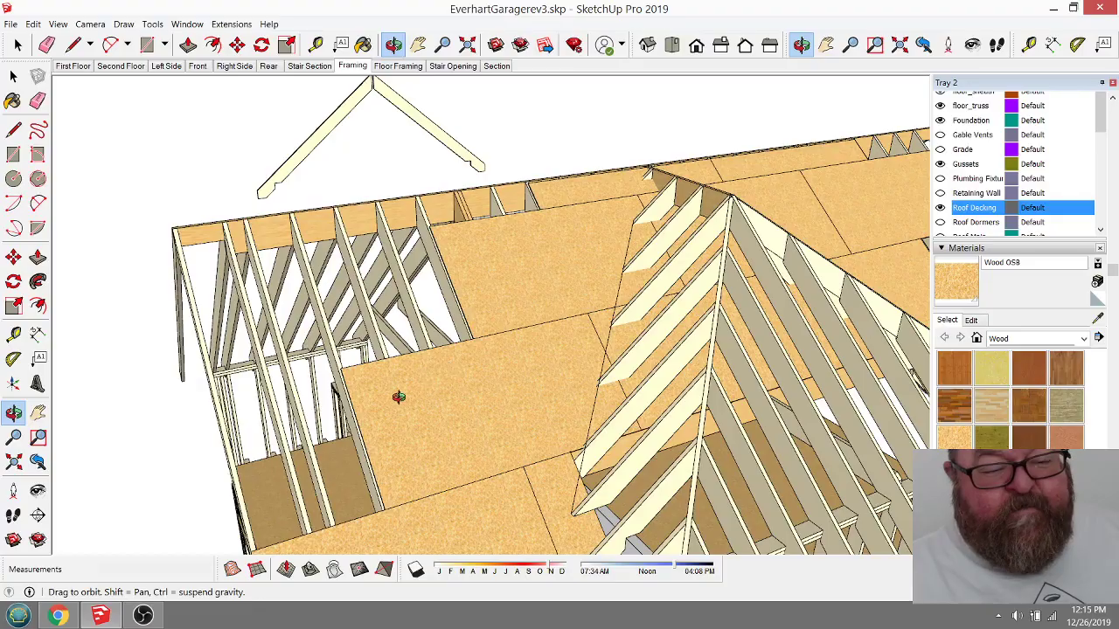
pyautogui.moveTo(406, 412); pyautogui.dragTo(295, 227)
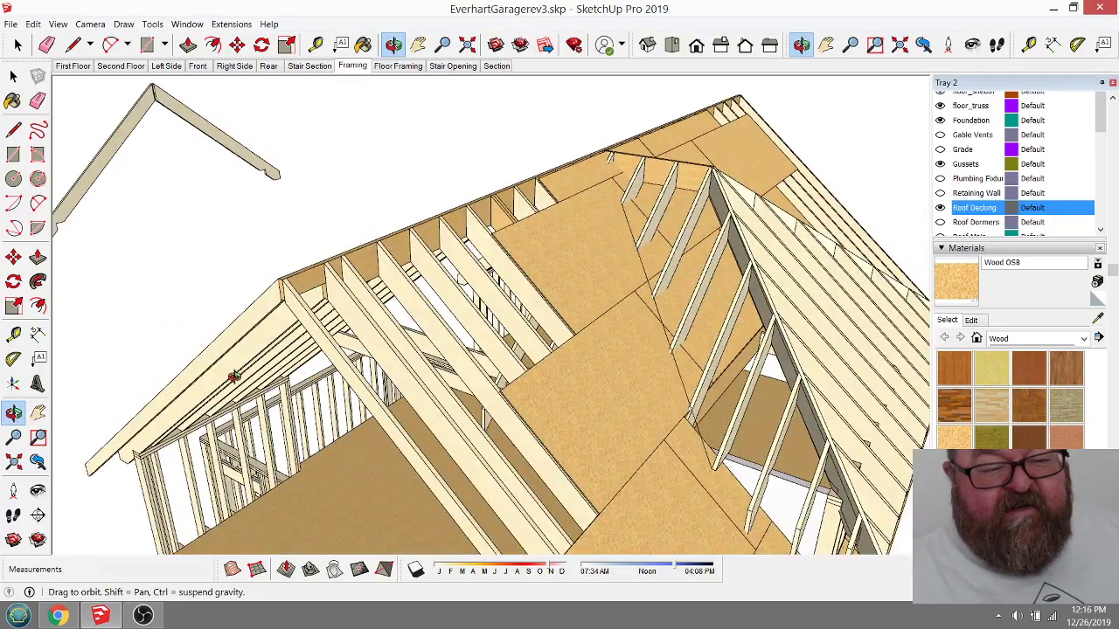
pyautogui.moveTo(531, 292); pyautogui.dragTo(236, 333)
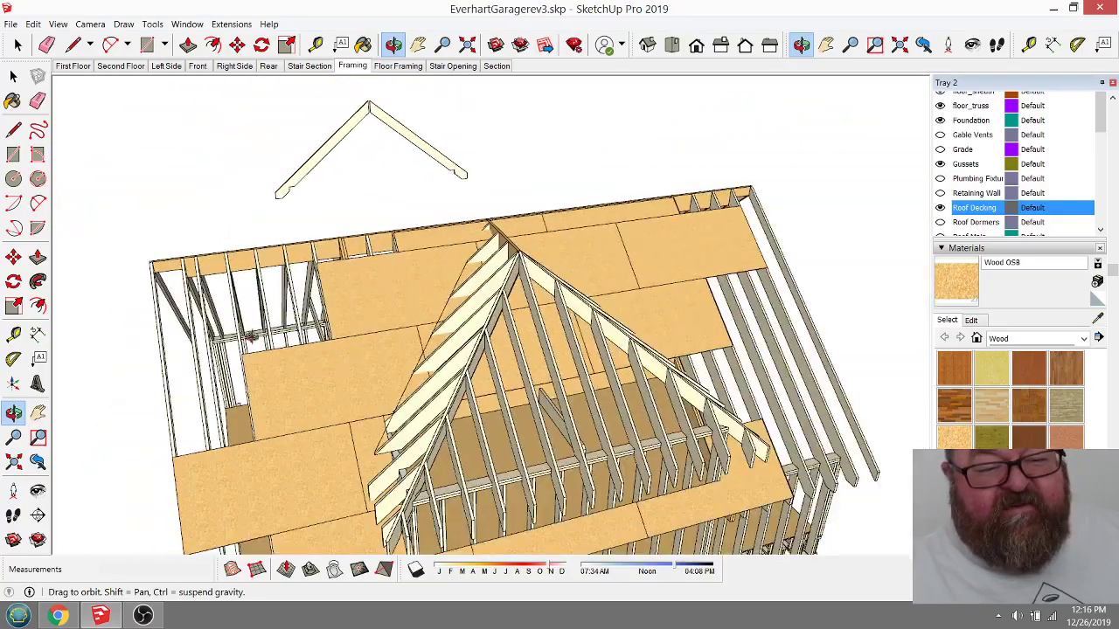
pyautogui.moveTo(364, 372); pyautogui.dragTo(418, 324)
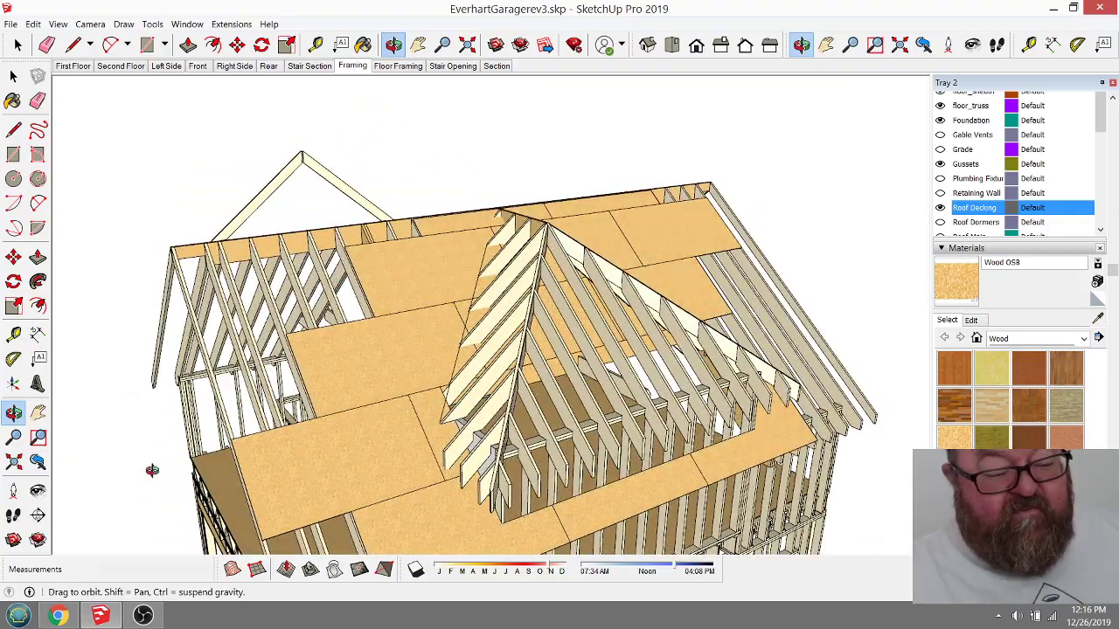
# Step: Check the live chat in YouTube Studio in Chrome, and return to the garage model in SketchUp
pyautogui.click(57, 616)
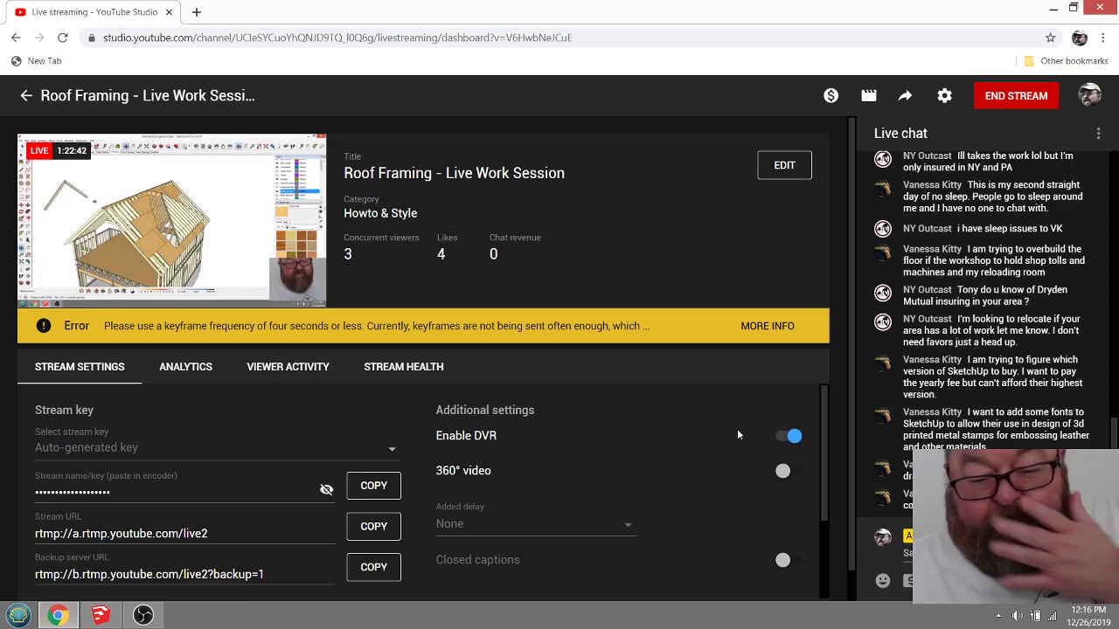
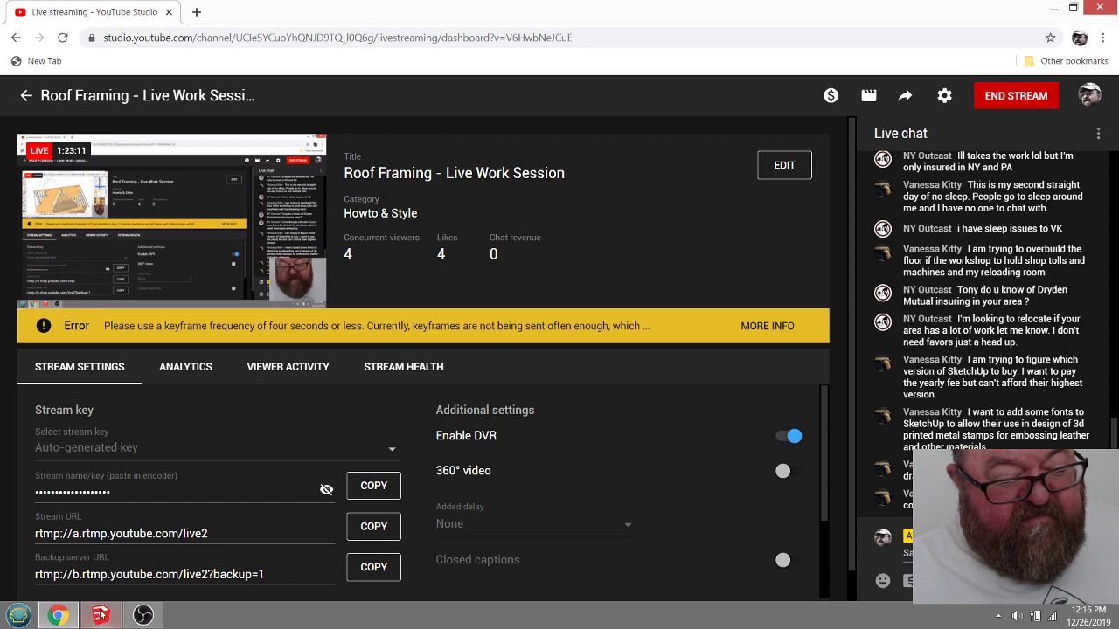
pyautogui.moveTo(99, 617)
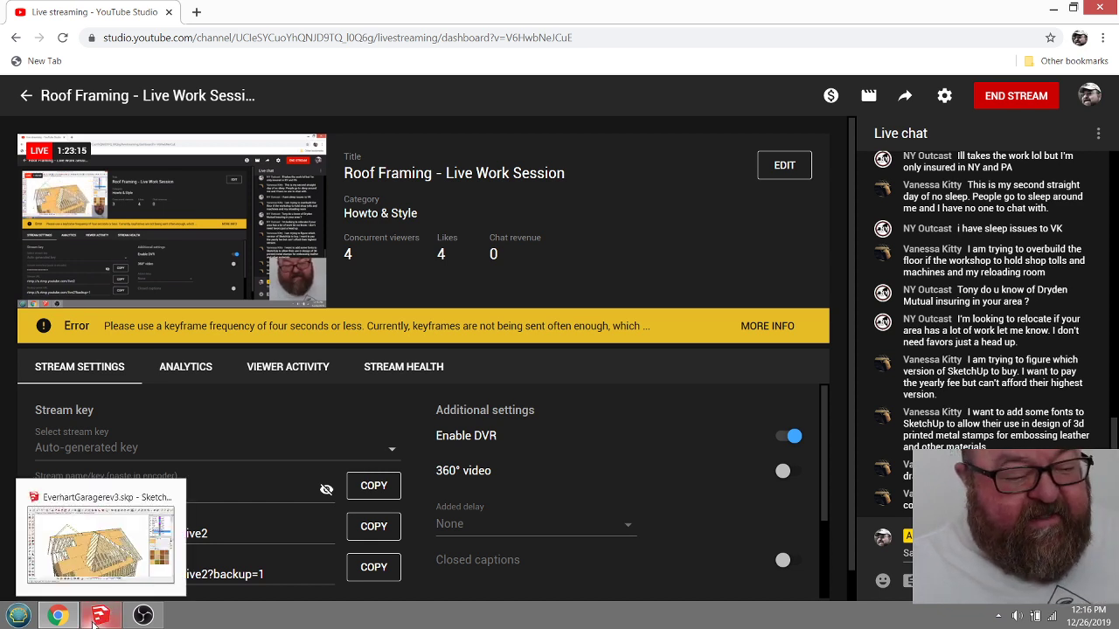
pyautogui.click(99, 617)
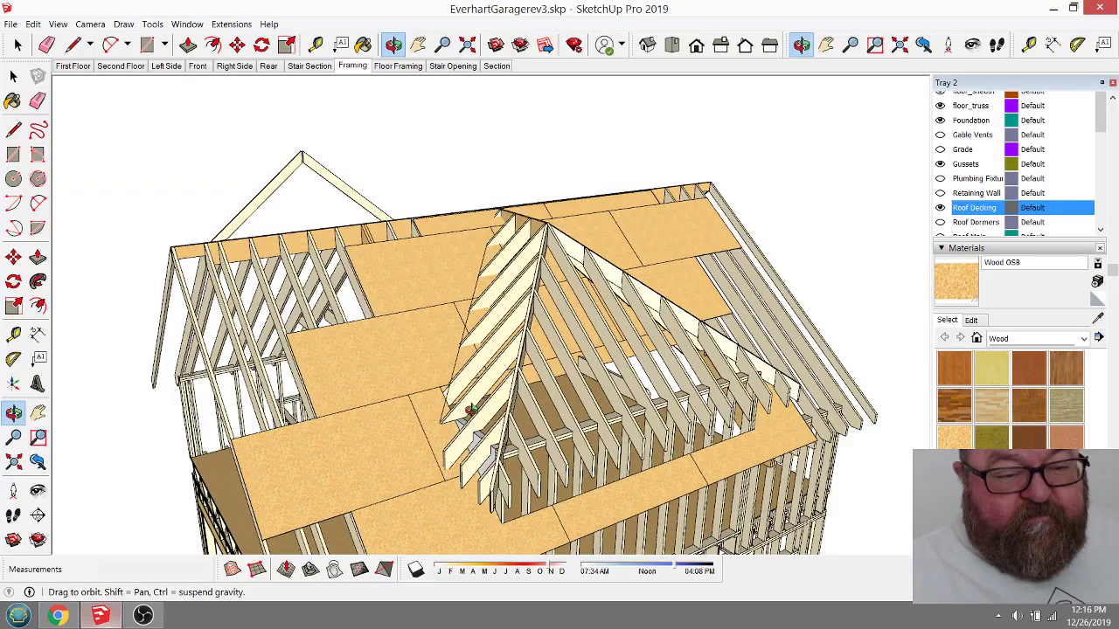
# Step: Examine the valley where the dormer's jack rafters land on the main roof decking
pyautogui.moveTo(370, 432); pyautogui.dragTo(456, 437)
pyautogui.scroll(3, 527, 469)
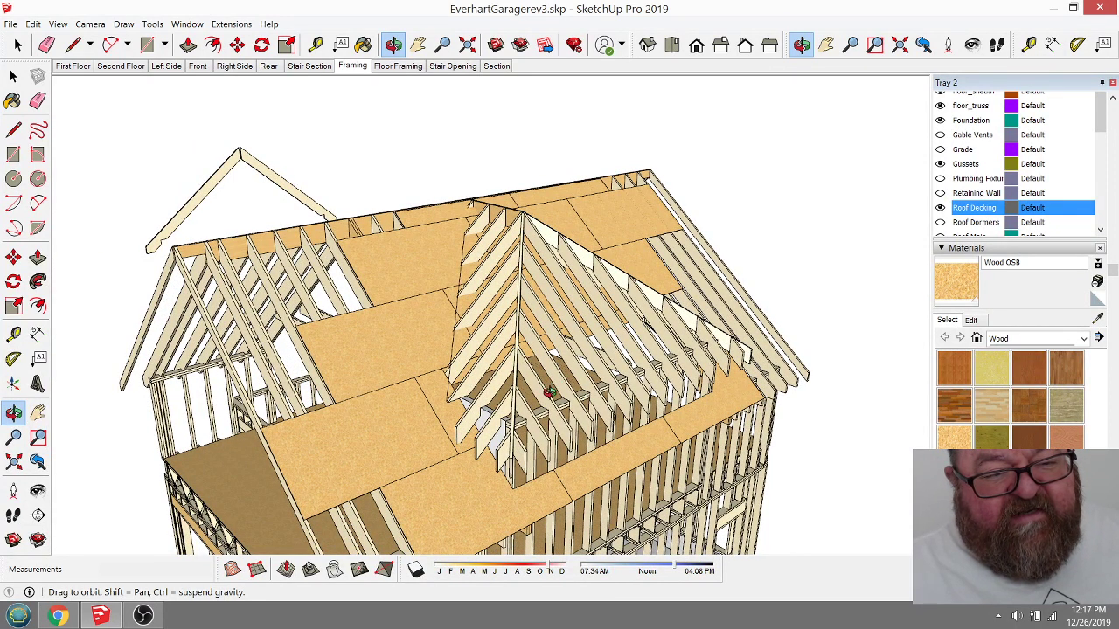
pyautogui.moveTo(476, 392); pyautogui.dragTo(547, 397)
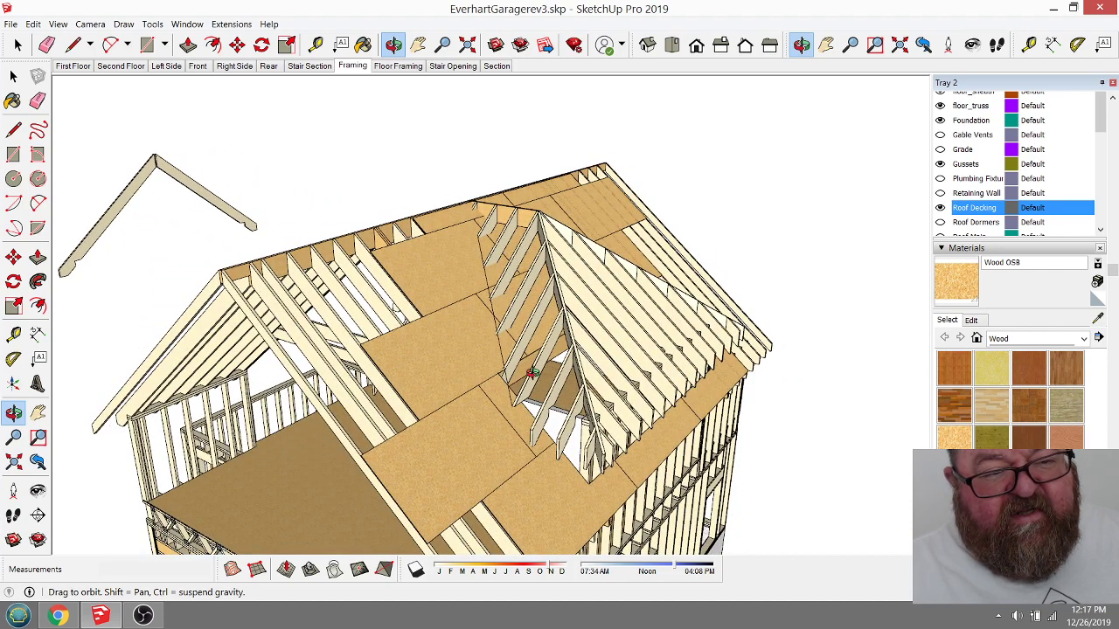
pyautogui.moveTo(532, 372); pyautogui.dragTo(490, 417)
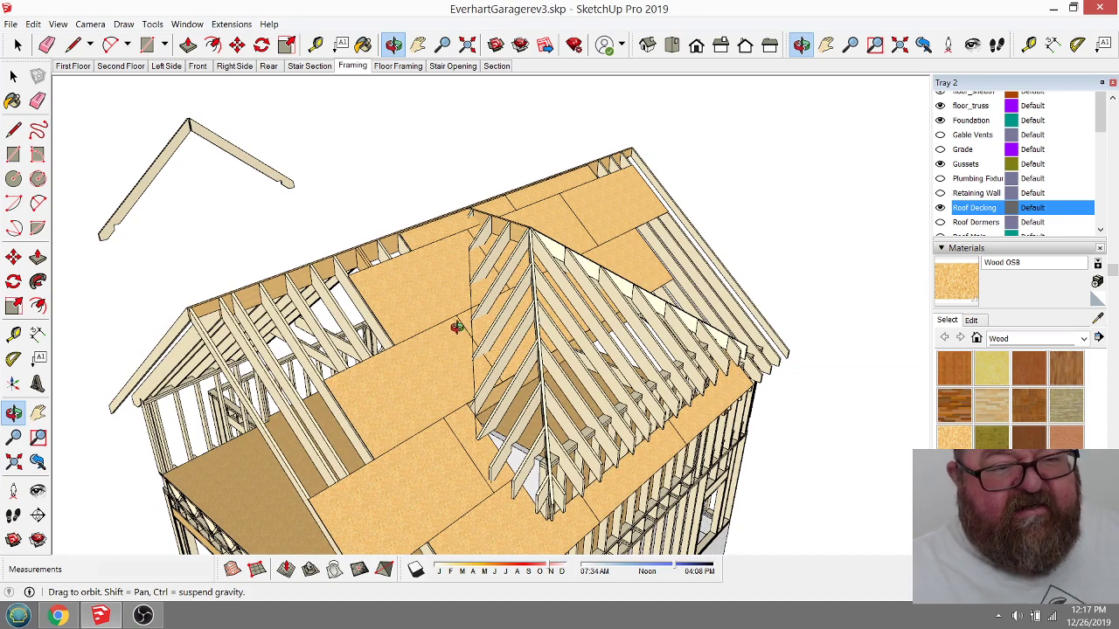
pyautogui.moveTo(518, 322); pyautogui.dragTo(505, 400)
pyautogui.scroll(6, 506, 401)
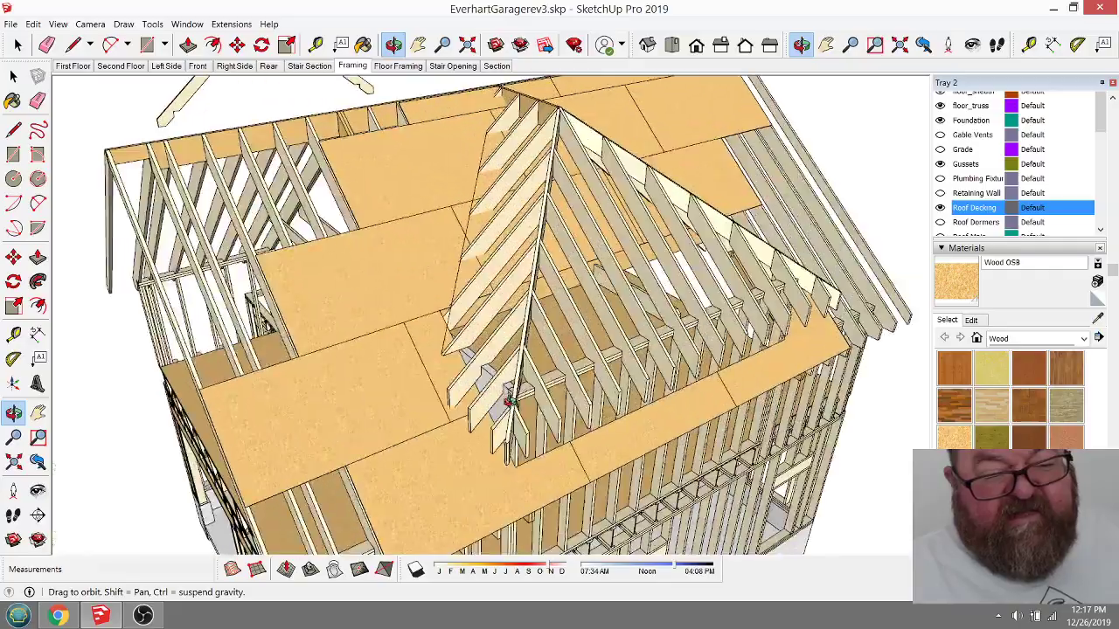
pyautogui.scroll(5, 507, 223)
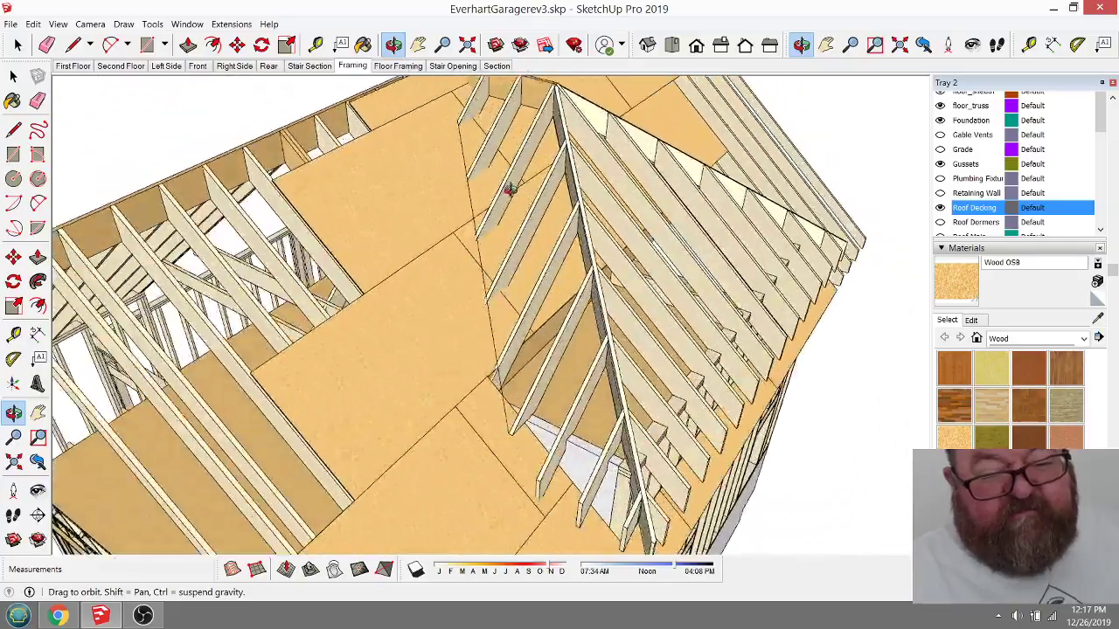
pyautogui.scroll(-8, 560, 299)
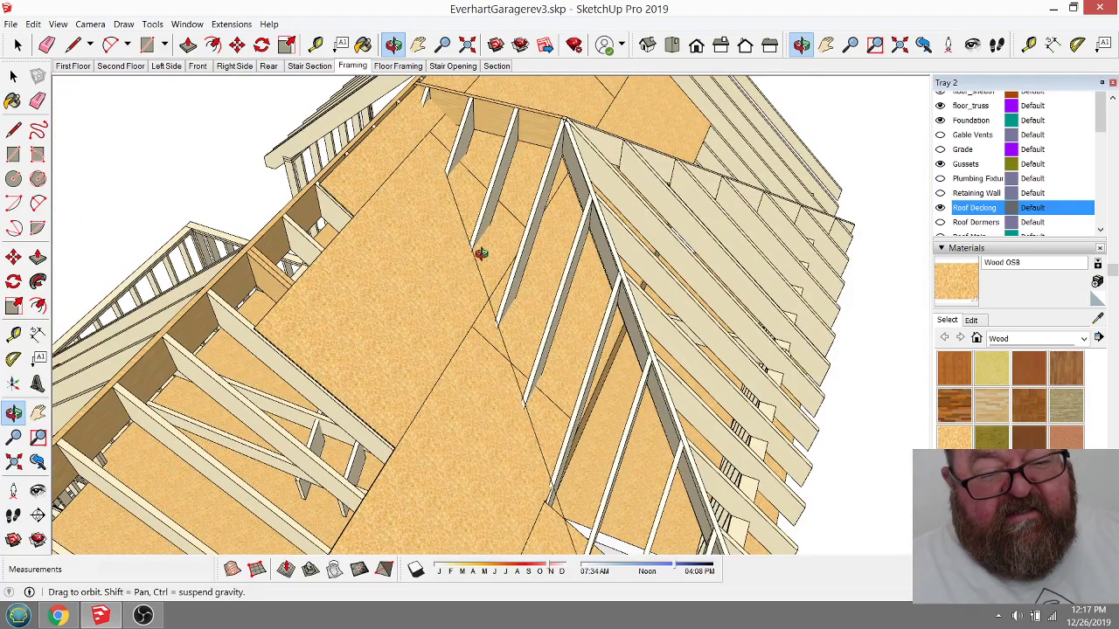
pyautogui.scroll(4, 469, 244)
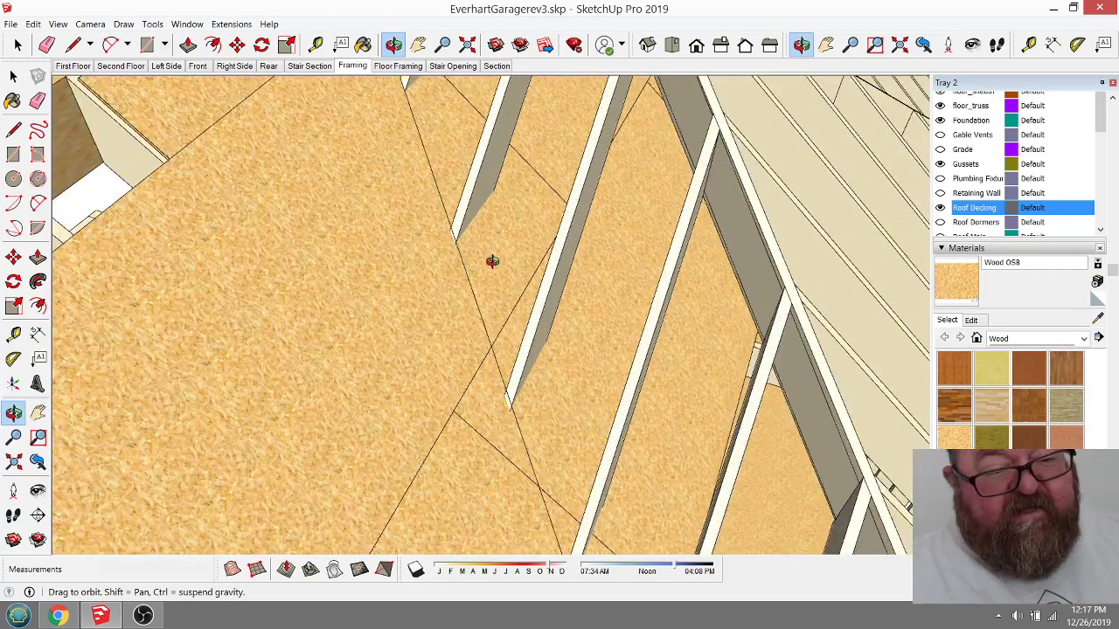
# Step: Open the dormer roof framing group and delete the valley line running along the lower ends of its jack rafters
pyautogui.scroll(-1, 492, 261)
pyautogui.press('space')
pyautogui.doubleClick(439, 177)
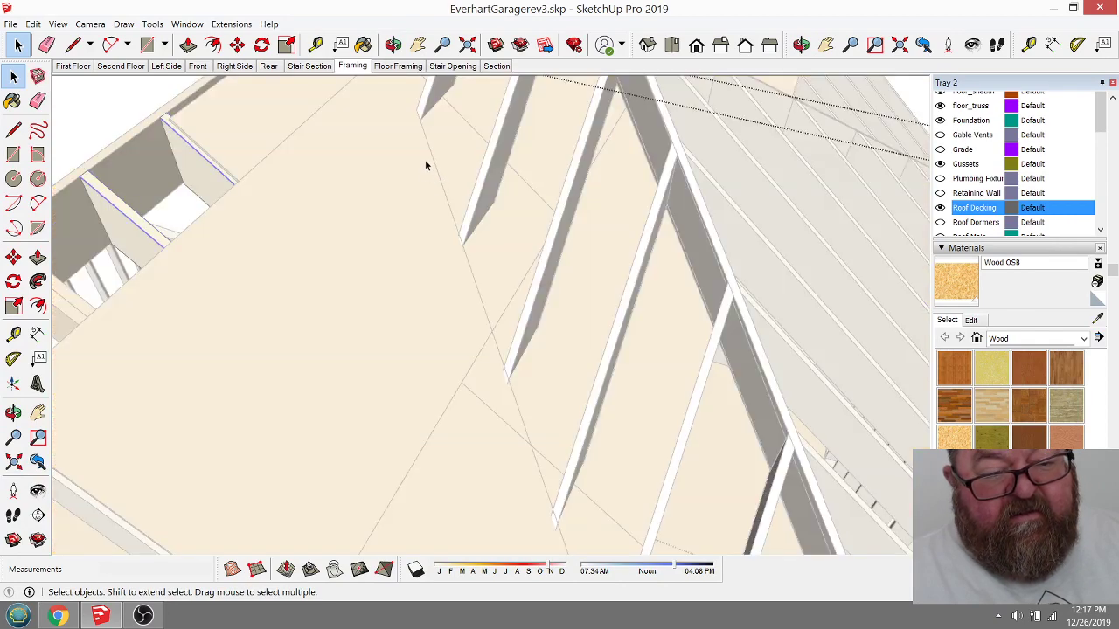
pyautogui.scroll(-3, 429, 196)
pyautogui.press('Escape')
pyautogui.click(461, 262)
pyautogui.doubleClick(580, 261)
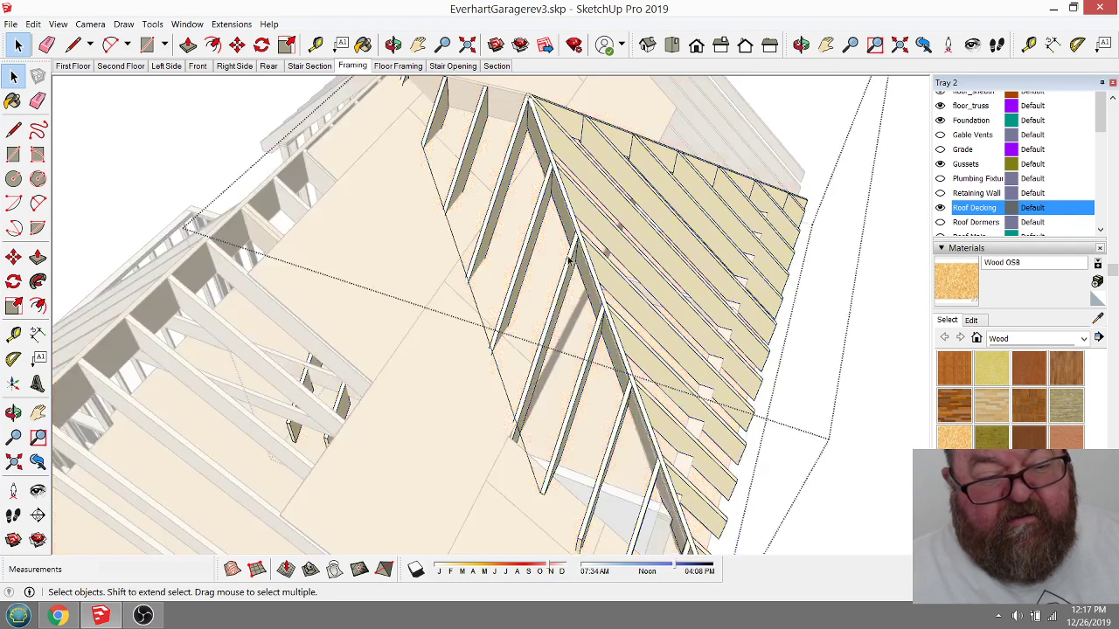
pyautogui.click(476, 315)
pyautogui.press('Delete')
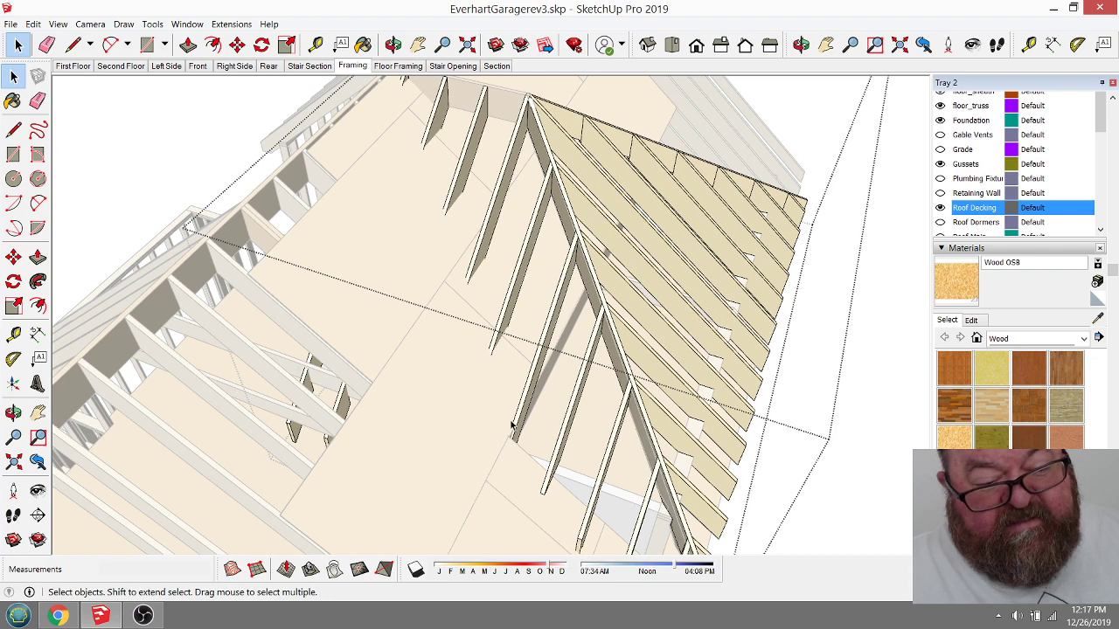
# Step: Draw a valley line on the main roof along the lower tips of the second through fifth dormer jack rafters
pyautogui.scroll(2, 477, 240)
pyautogui.scroll(2, 475, 260)
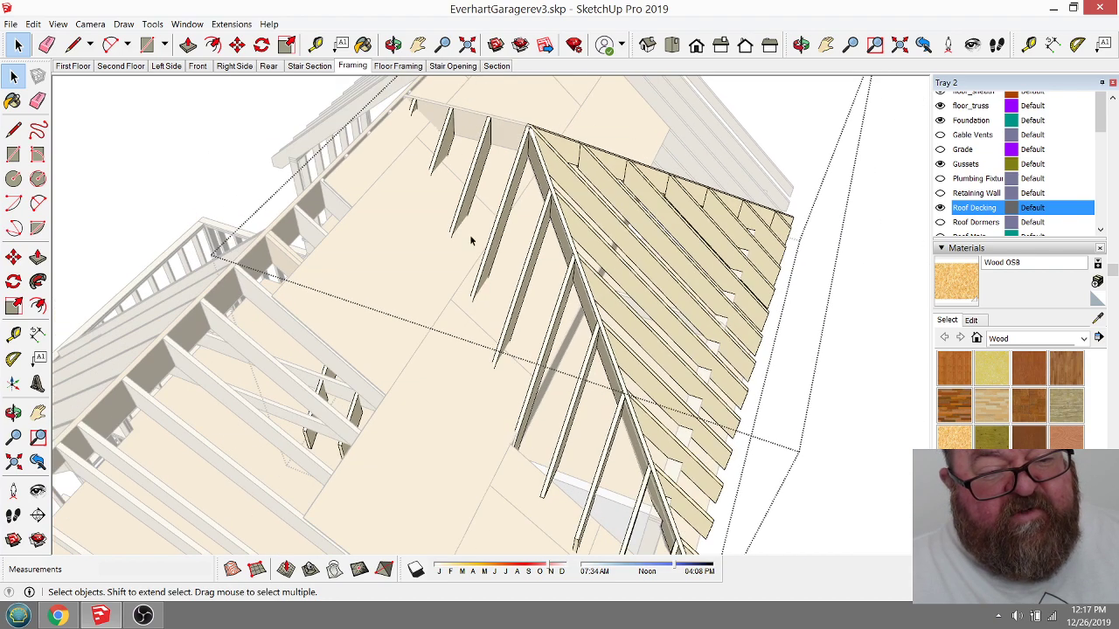
pyautogui.scroll(3, 460, 192)
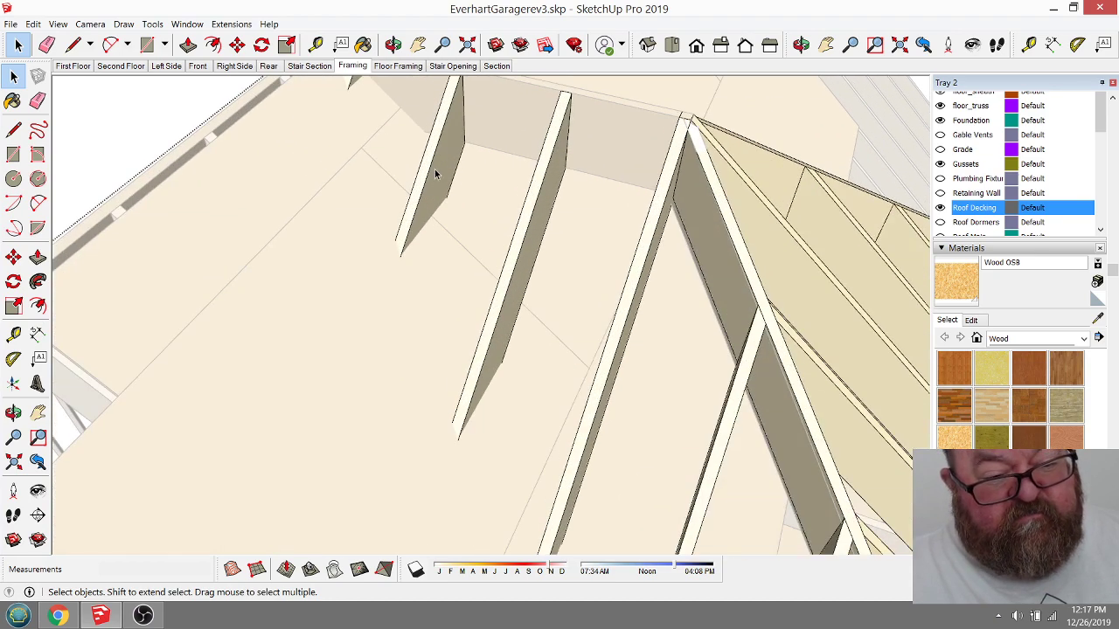
pyautogui.scroll(-5, 699, 338)
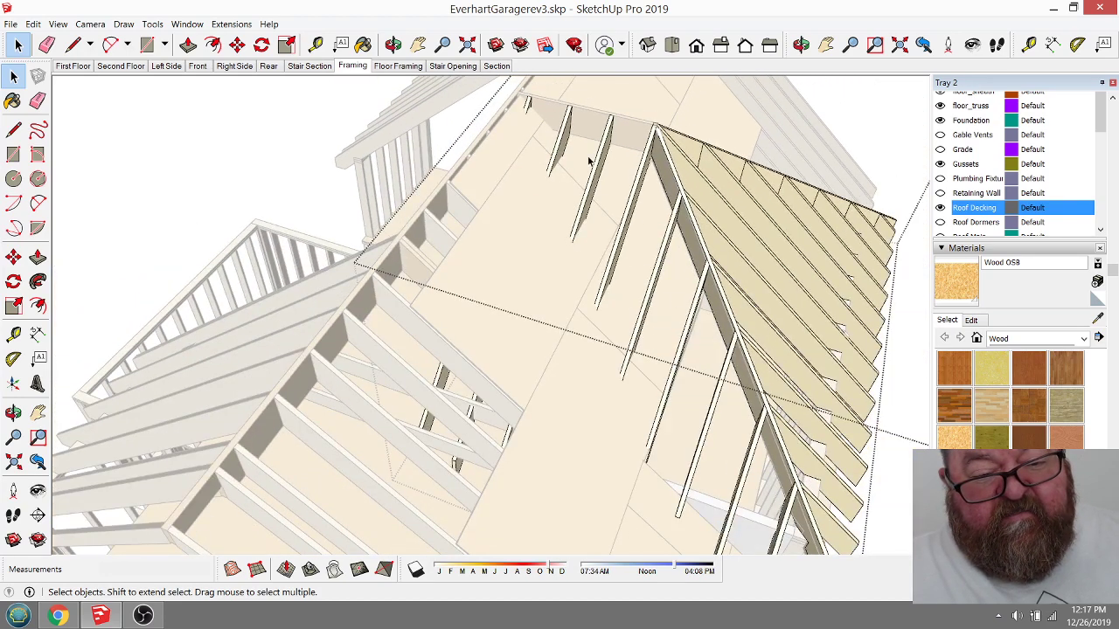
pyautogui.scroll(6, 570, 171)
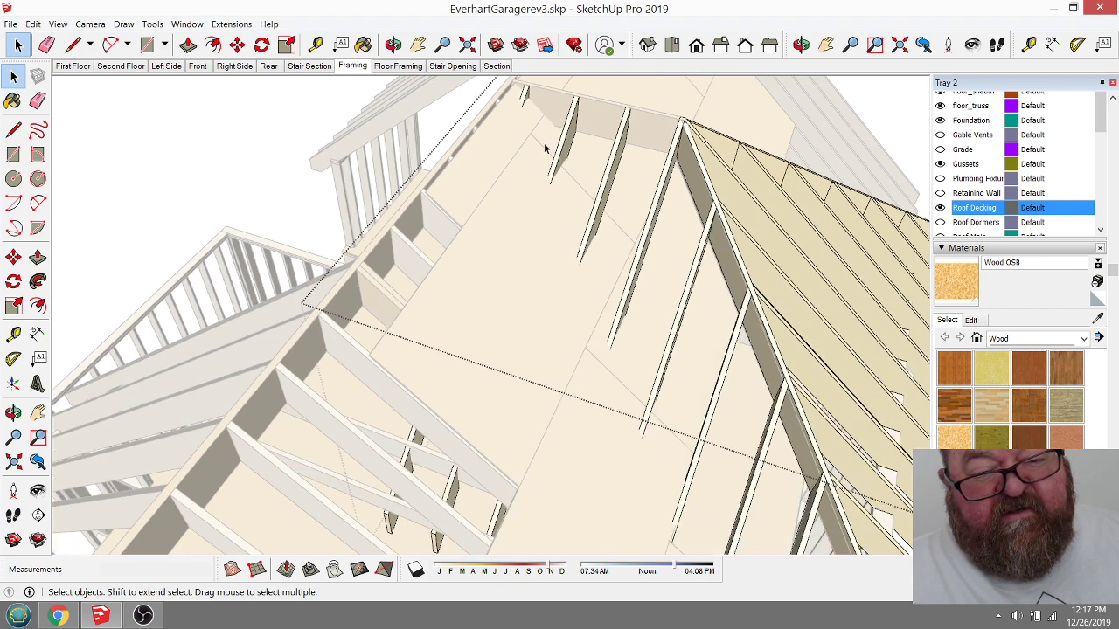
pyautogui.scroll(-1, 543, 153)
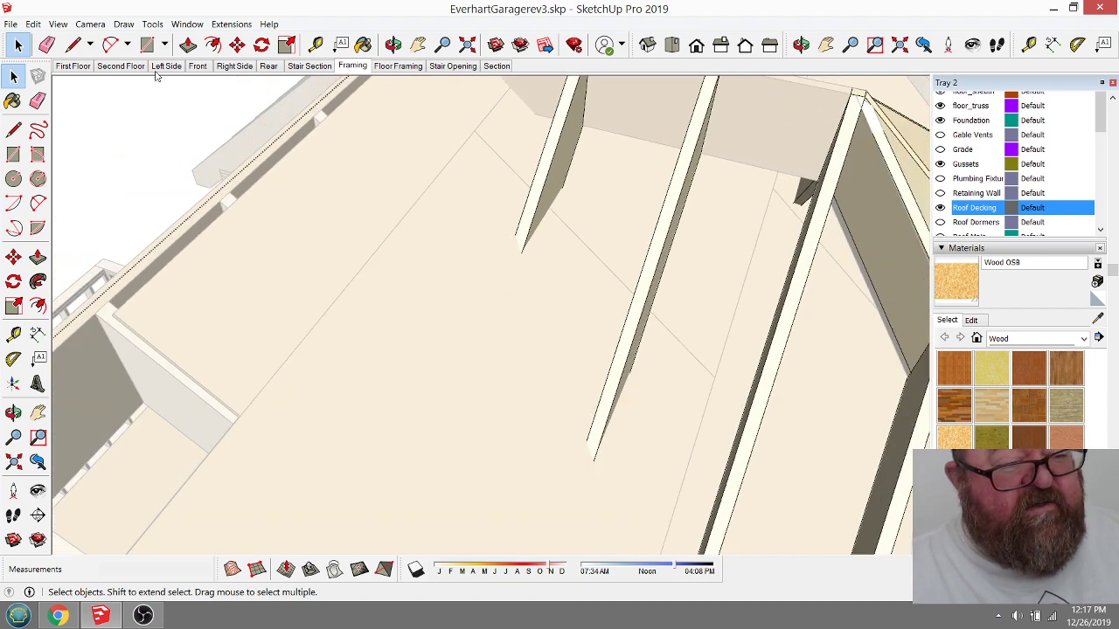
pyautogui.click(126, 45)
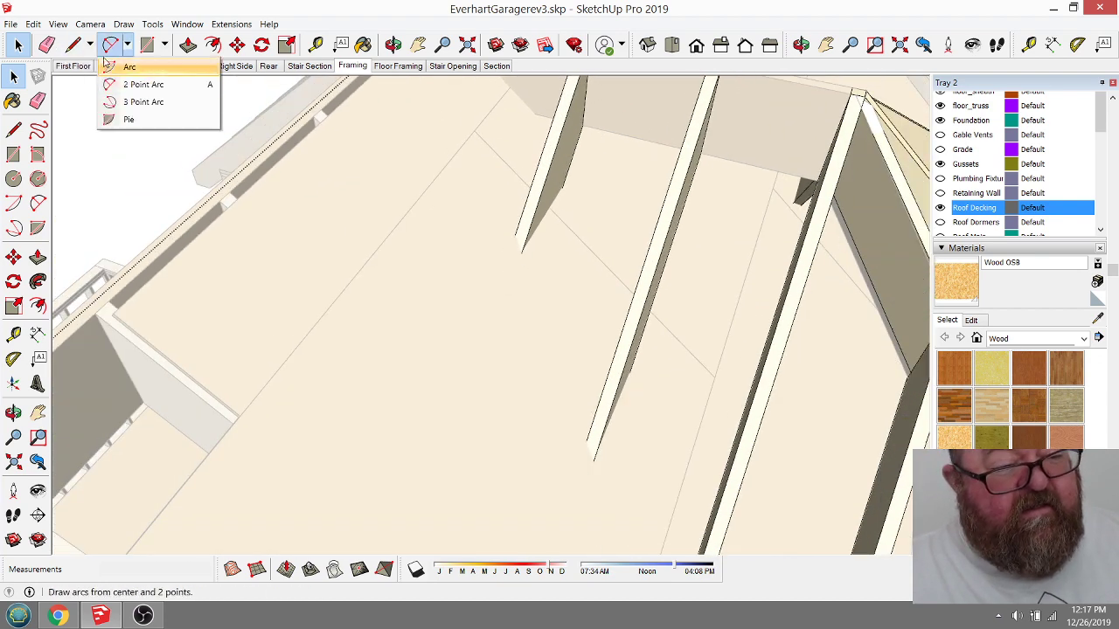
pyautogui.click(127, 45)
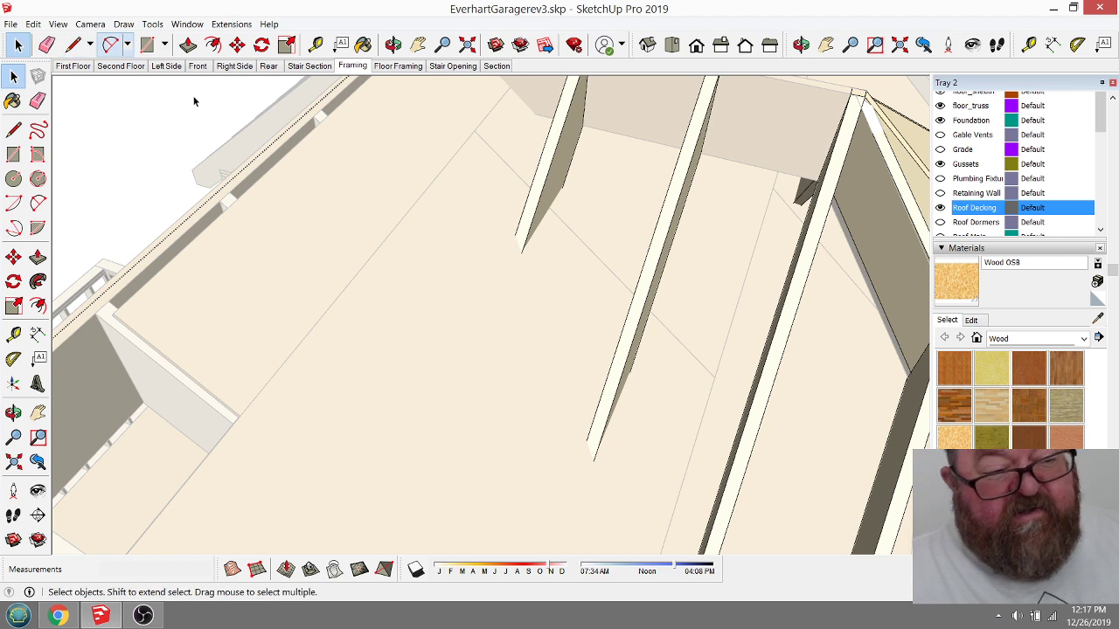
pyautogui.click(74, 45)
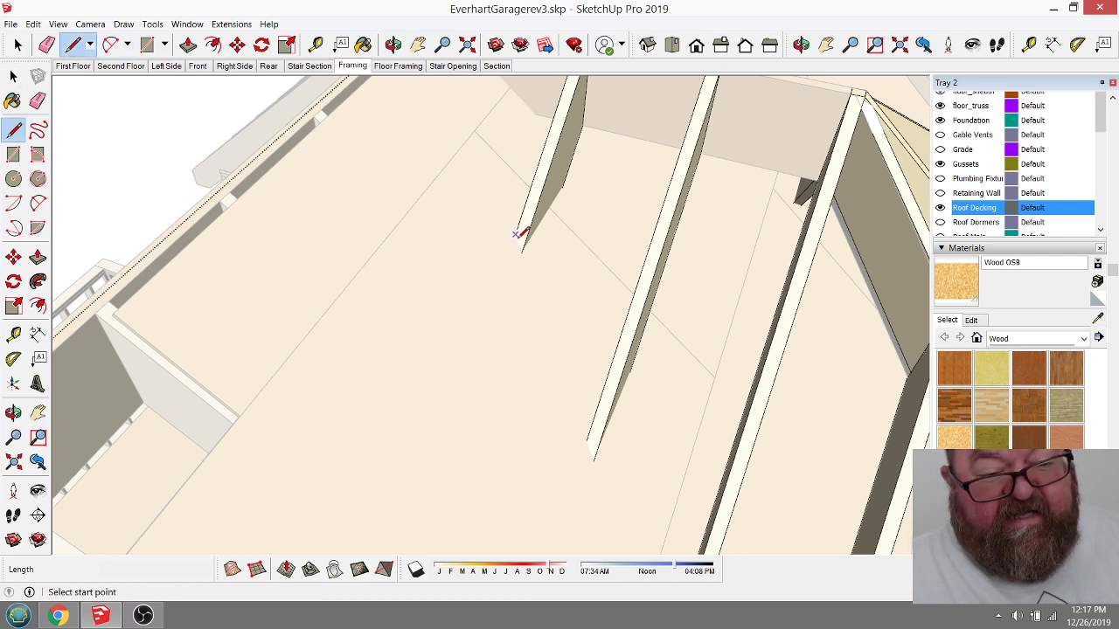
pyautogui.scroll(3, 516, 234)
pyautogui.scroll(-8, 516, 220)
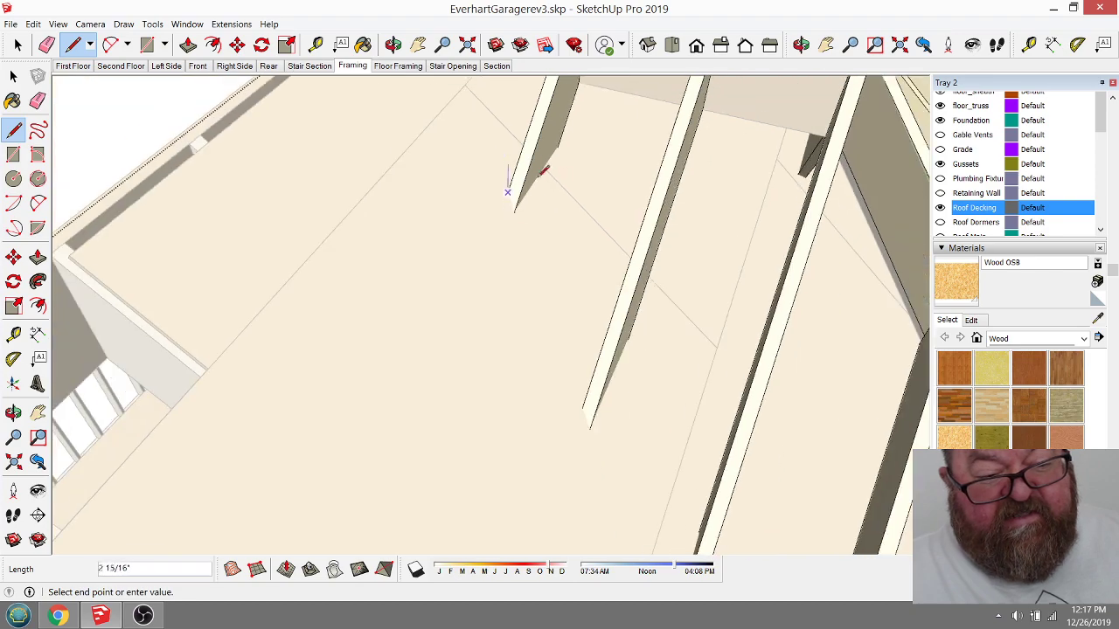
pyautogui.scroll(8, 577, 278)
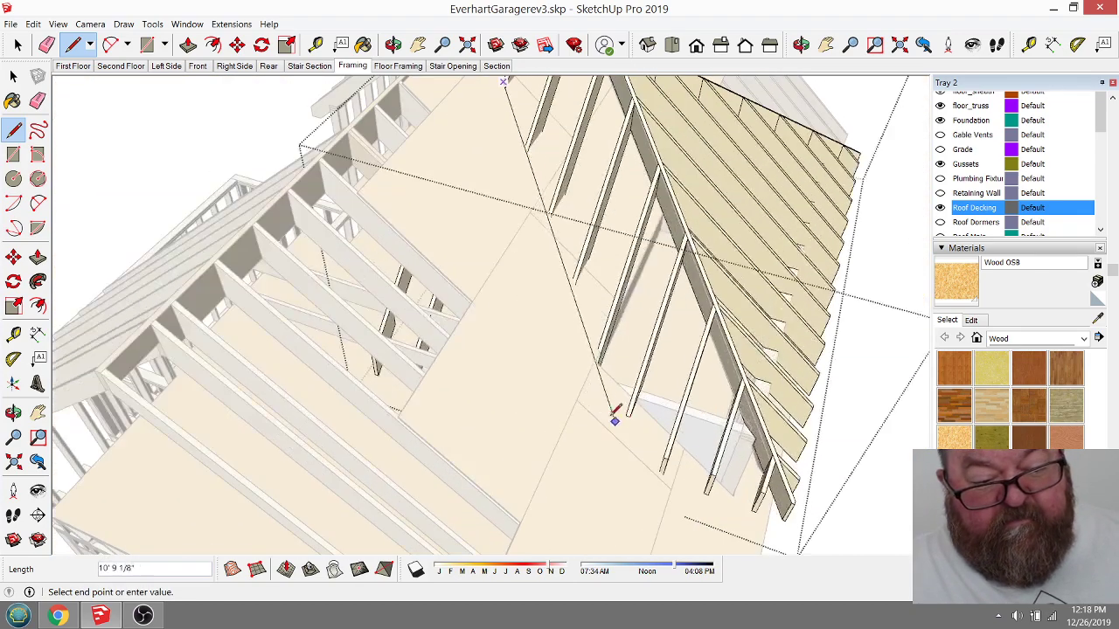
pyautogui.scroll(3, 538, 140)
pyautogui.click(542, 174)
pyautogui.scroll(-5, 545, 224)
pyautogui.scroll(5, 542, 265)
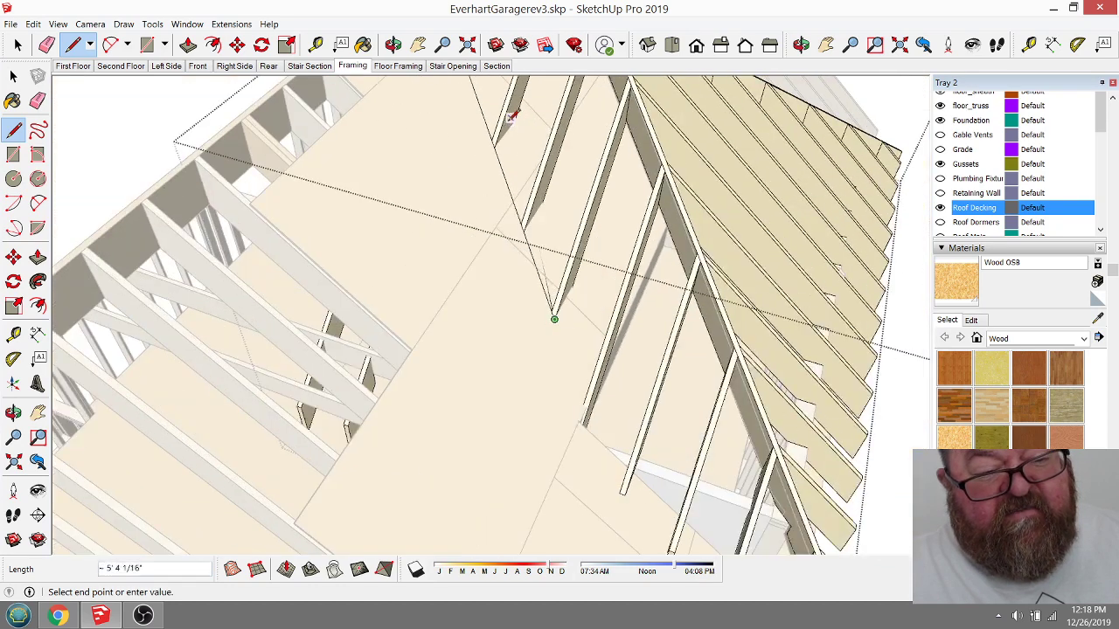
# Step: Place a guide parallel to the valley line, offset 11.25 inches toward the dormer under the jack rafters
pyautogui.click(316, 45)
pyautogui.scroll(-3, 502, 178)
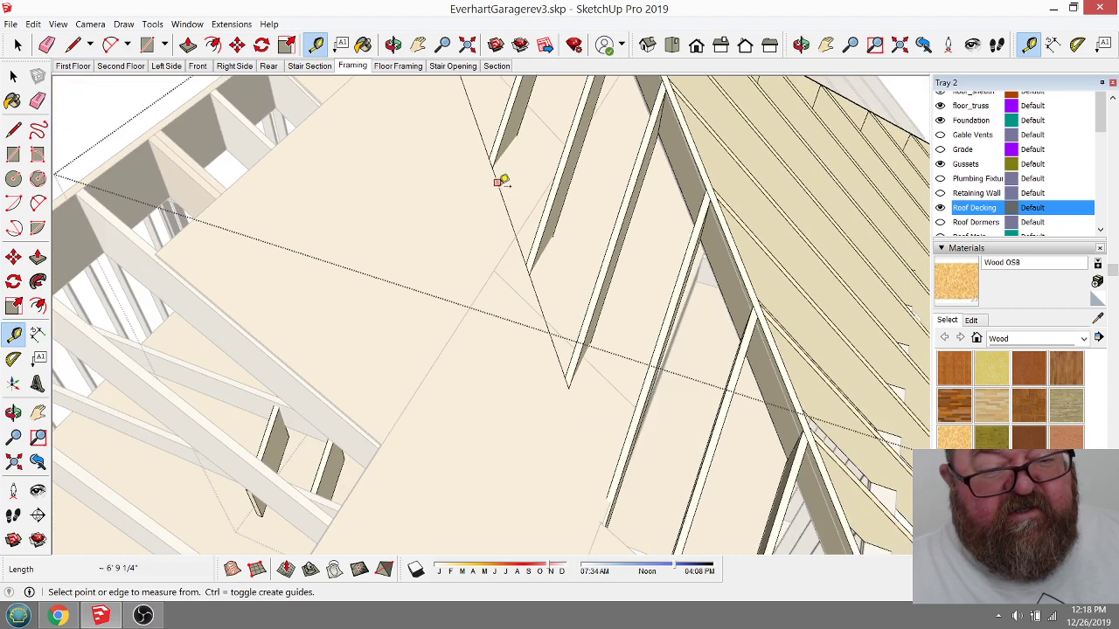
pyautogui.scroll(5, 502, 177)
pyautogui.click(507, 196)
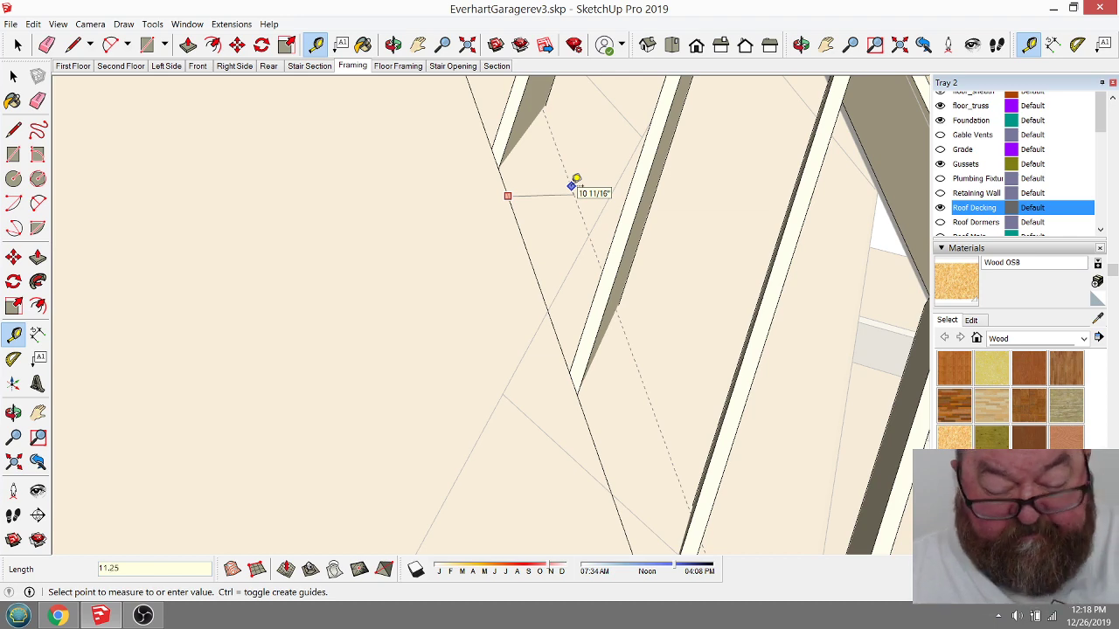
pyautogui.click(575, 182)
pyautogui.scroll(-5, 564, 328)
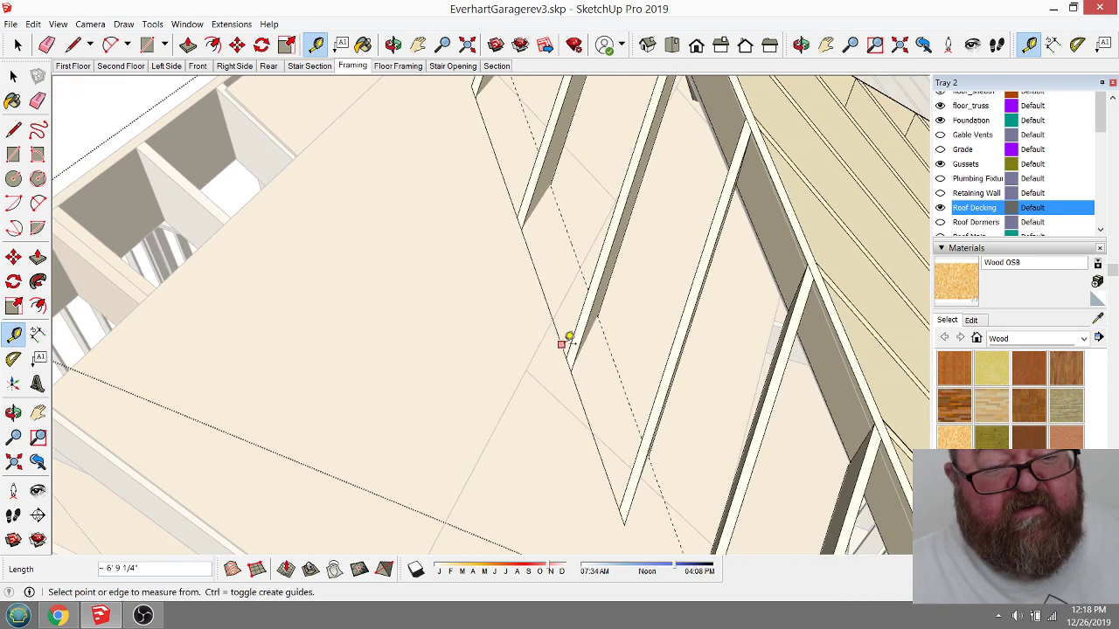
# Step: Draw an edge from the upper end of the valley line along the foot of the second jack rafter to just past the guide
pyautogui.press('l')
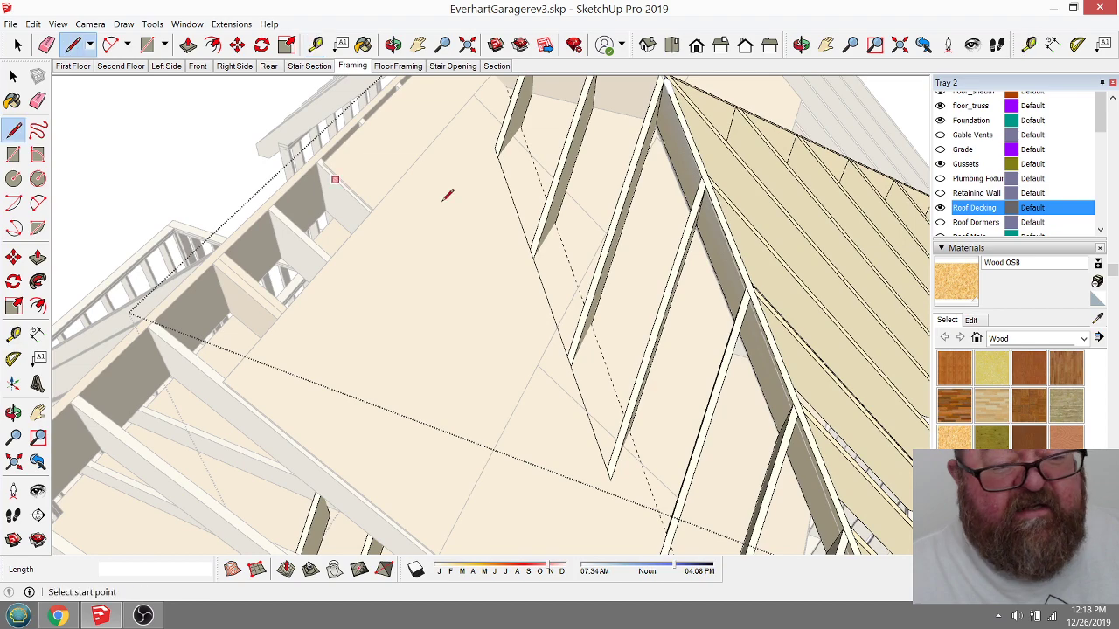
pyautogui.scroll(4, 461, 199)
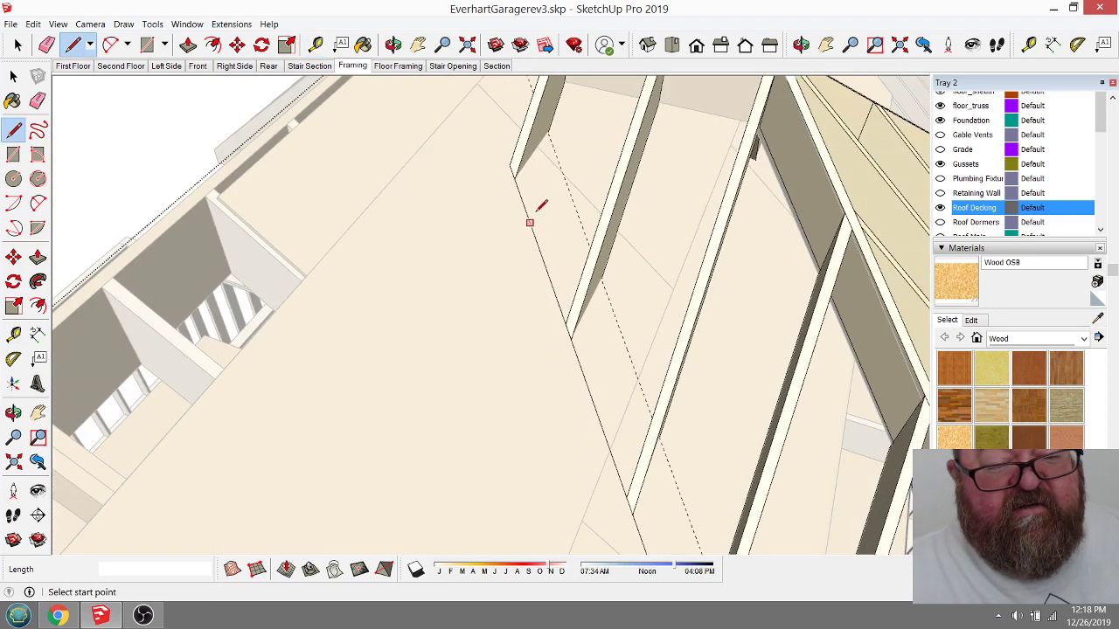
pyautogui.press('o')
pyautogui.moveTo(458, 143); pyautogui.dragTo(551, 150)
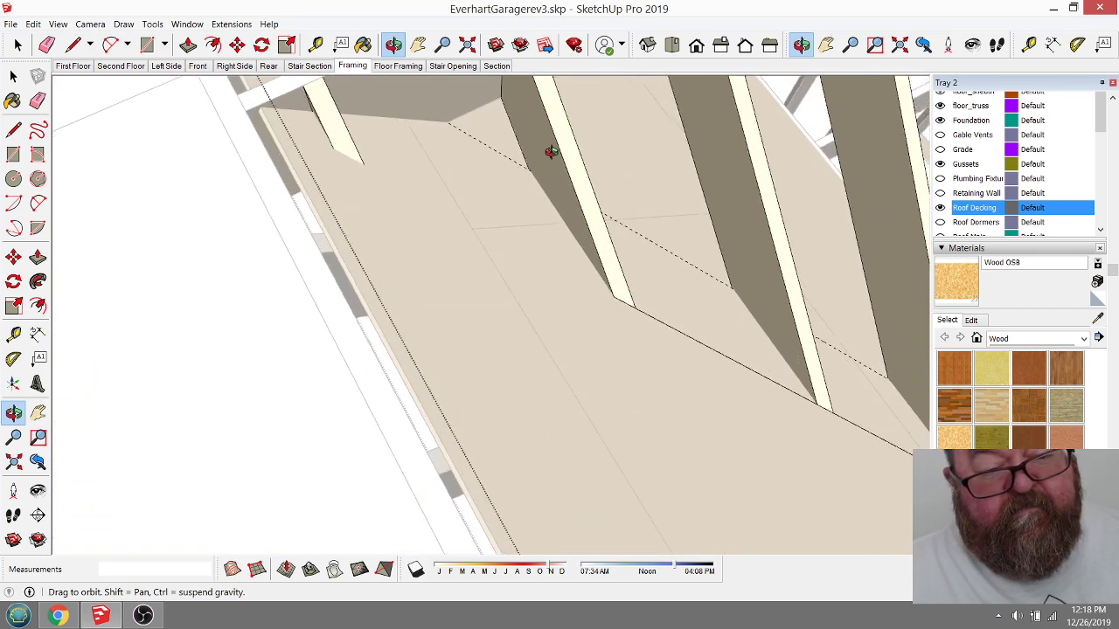
pyautogui.click(74, 44)
pyautogui.click(615, 294)
pyautogui.scroll(2, 520, 162)
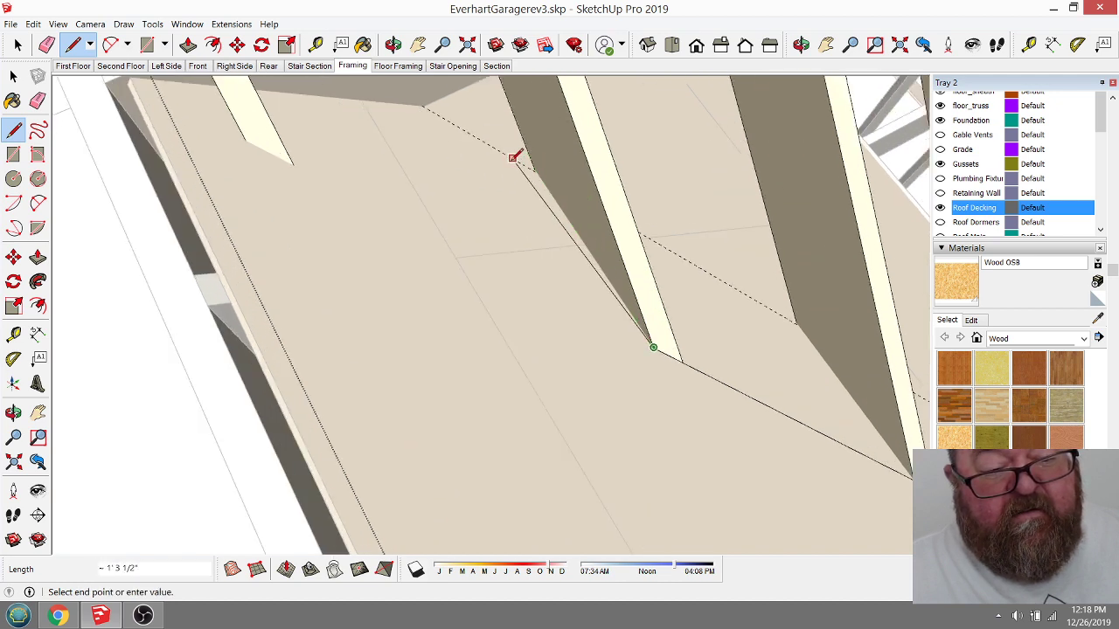
pyautogui.scroll(1, 514, 156)
pyautogui.click(512, 129)
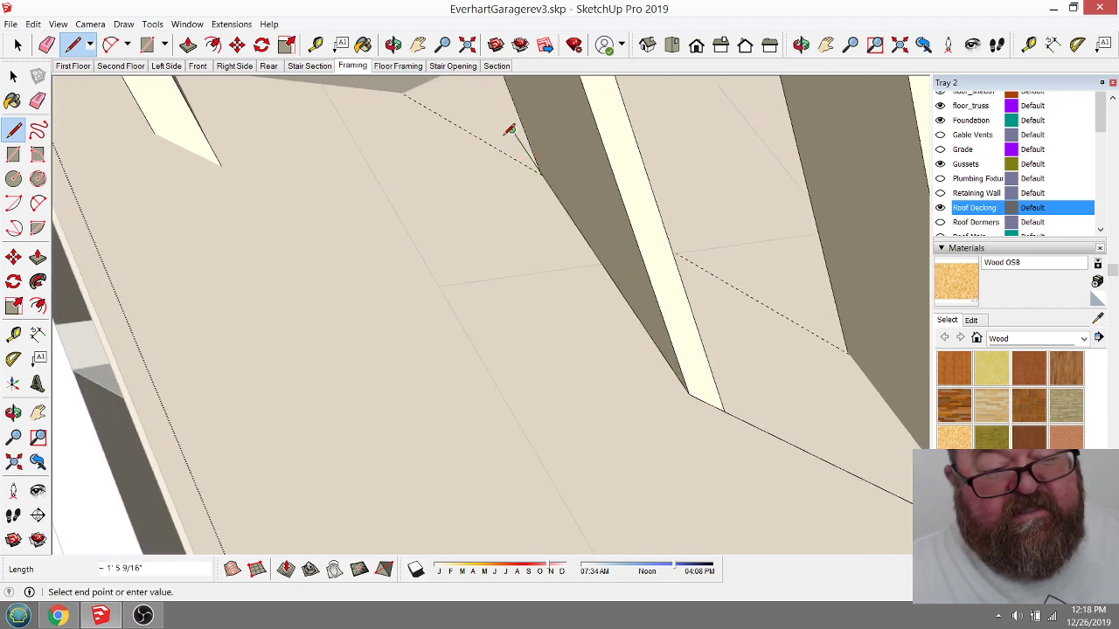
pyautogui.press('Escape')
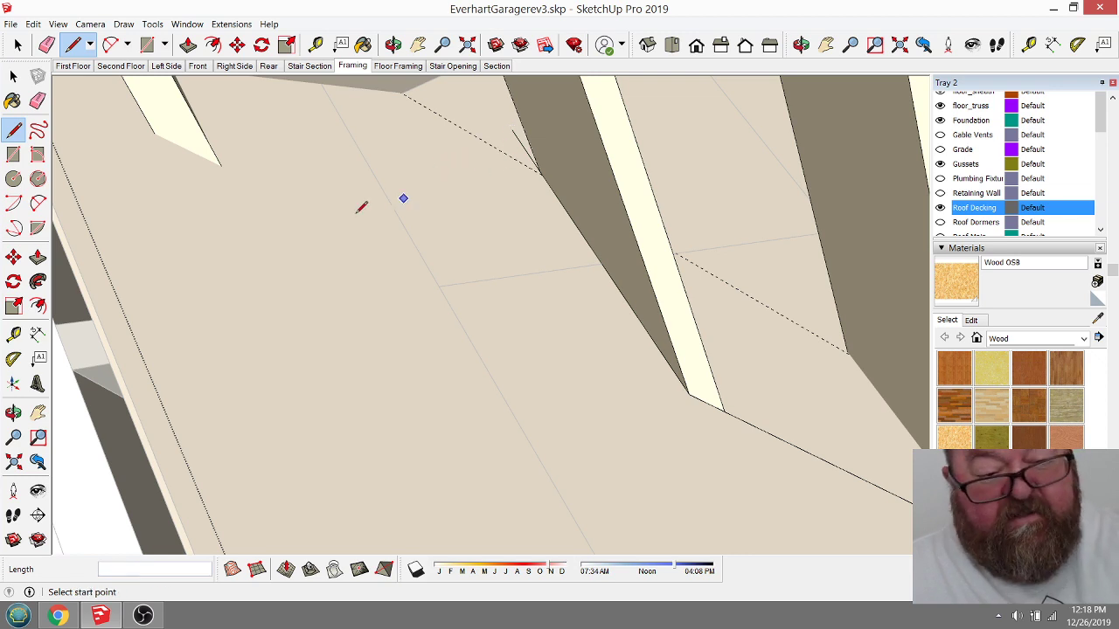
# Step: Trace the guide with a line crossing the second jack rafter, and erase the edge overshooting past it
pyautogui.click(753, 297)
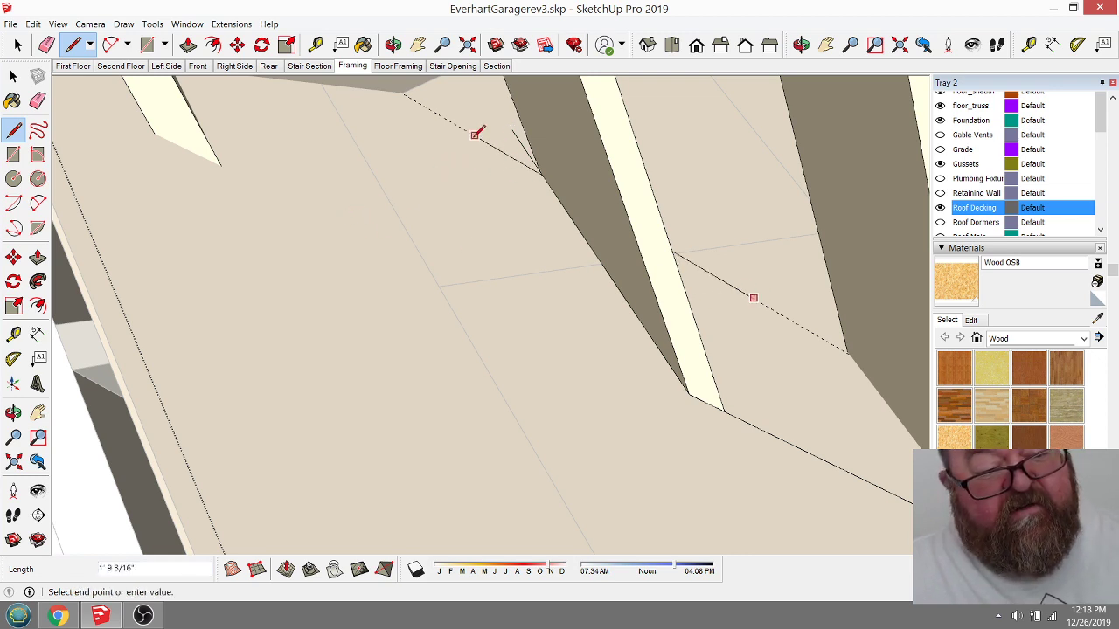
pyautogui.press('e')
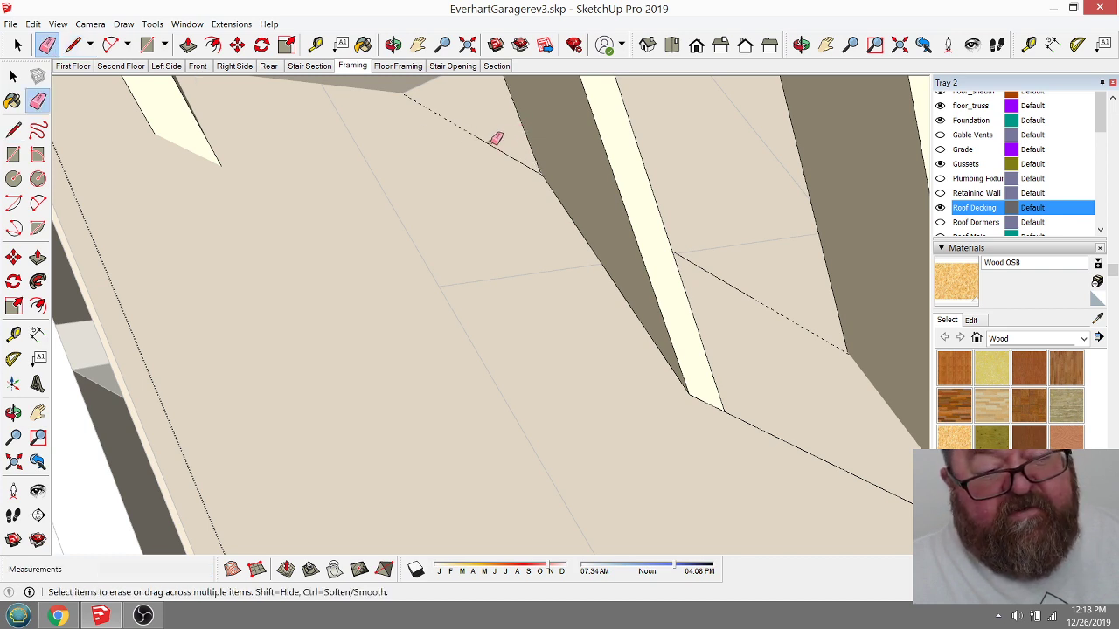
pyautogui.scroll(-1, 297, 224)
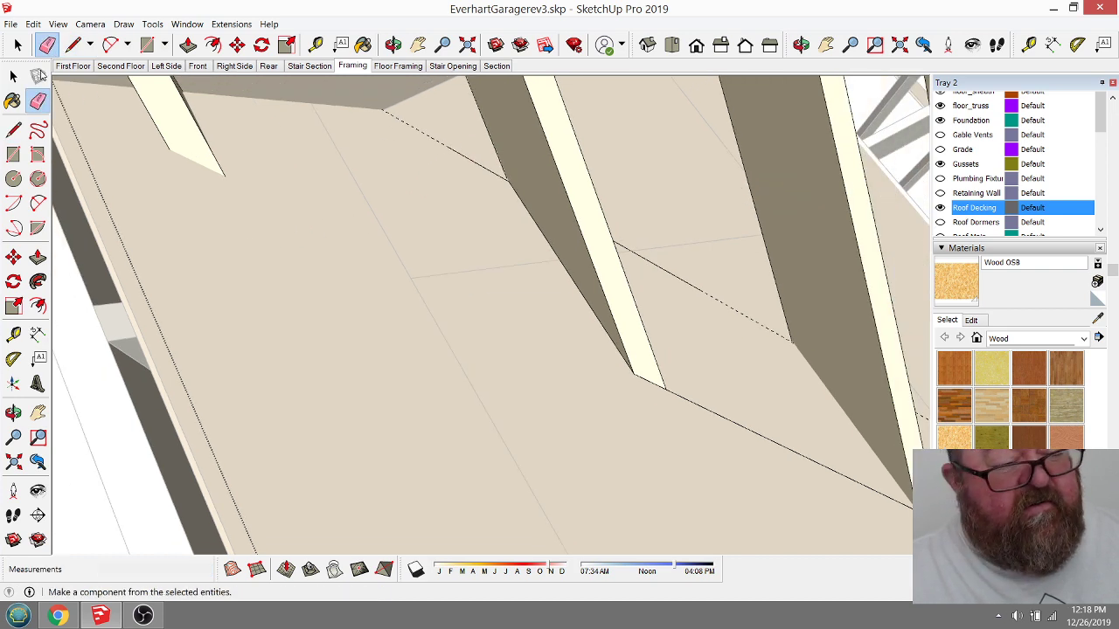
# Step: Continue the traced line down the guide to a point just past the fifth jack rafter
pyautogui.click(73, 48)
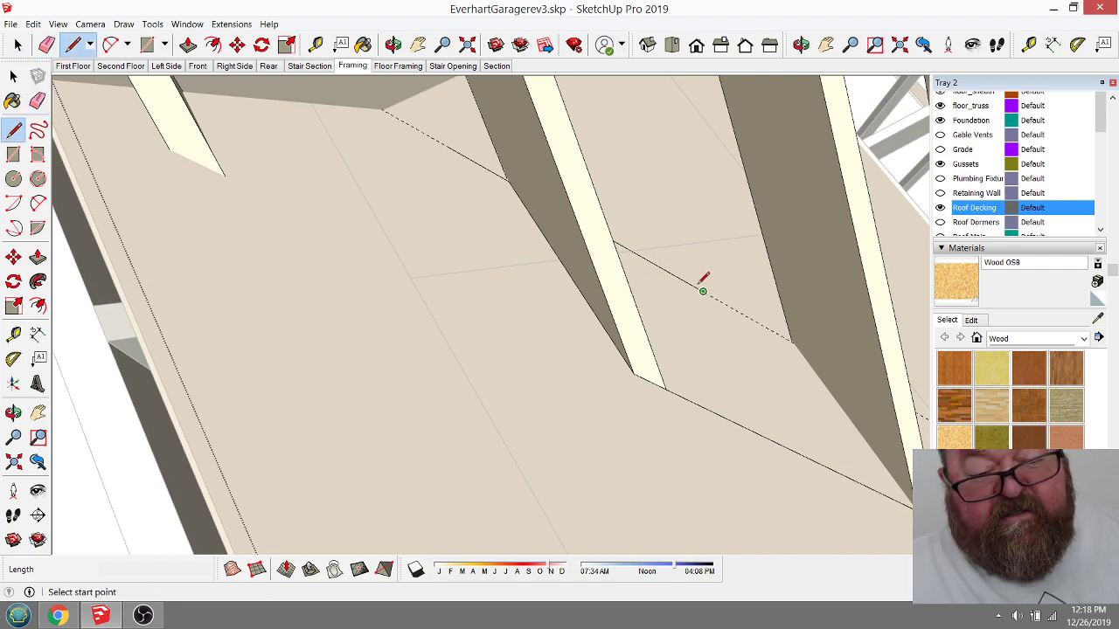
pyautogui.click(703, 288)
pyautogui.scroll(-6, 519, 300)
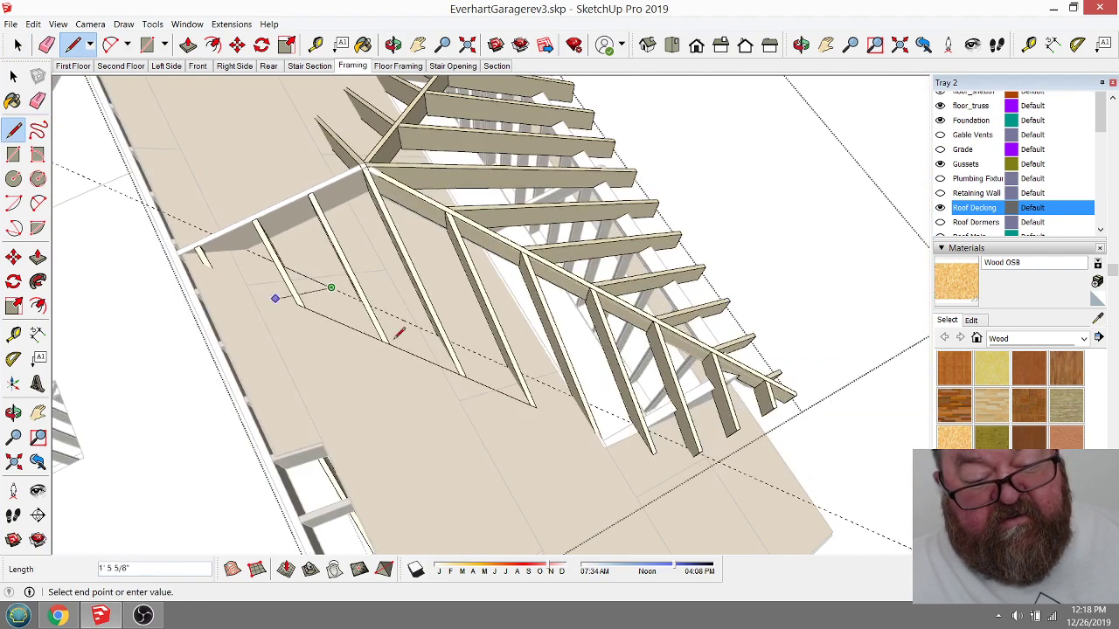
pyautogui.scroll(6, 540, 388)
pyautogui.click(565, 355)
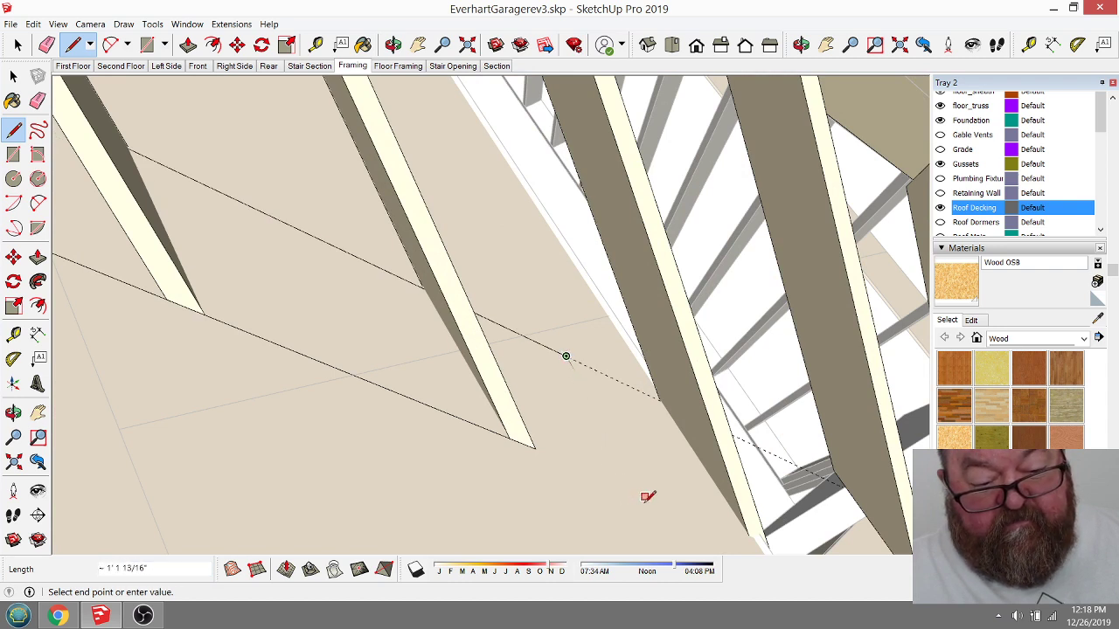
# Step: Draw the strip's lower end edge past the fifth jack rafter, and extend the valley line across it
pyautogui.click(666, 515)
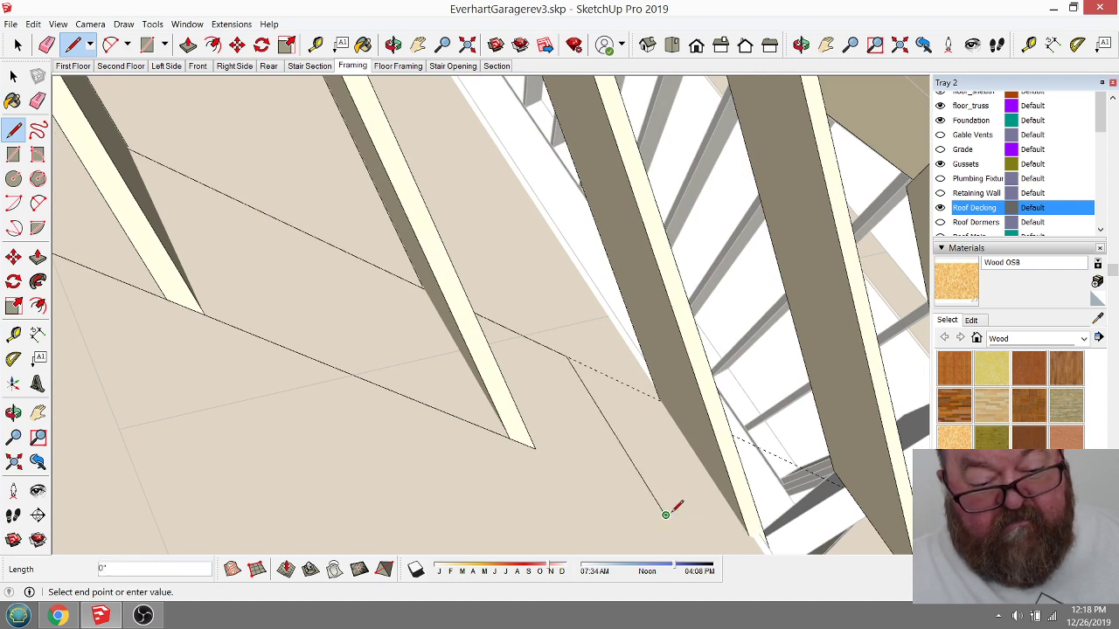
pyautogui.press('Escape')
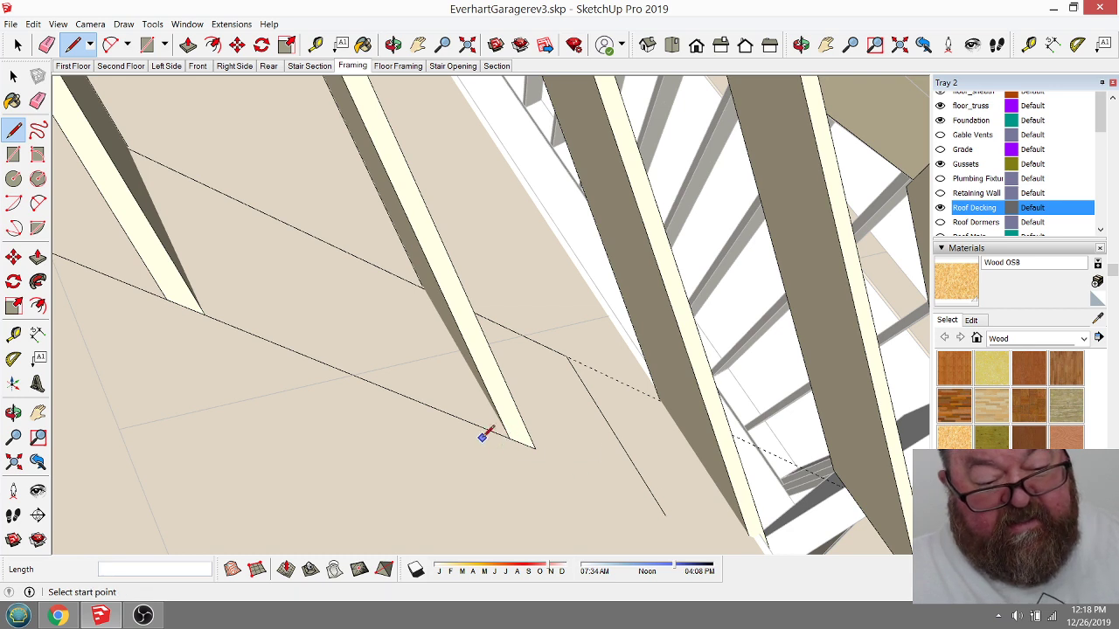
pyautogui.click(473, 423)
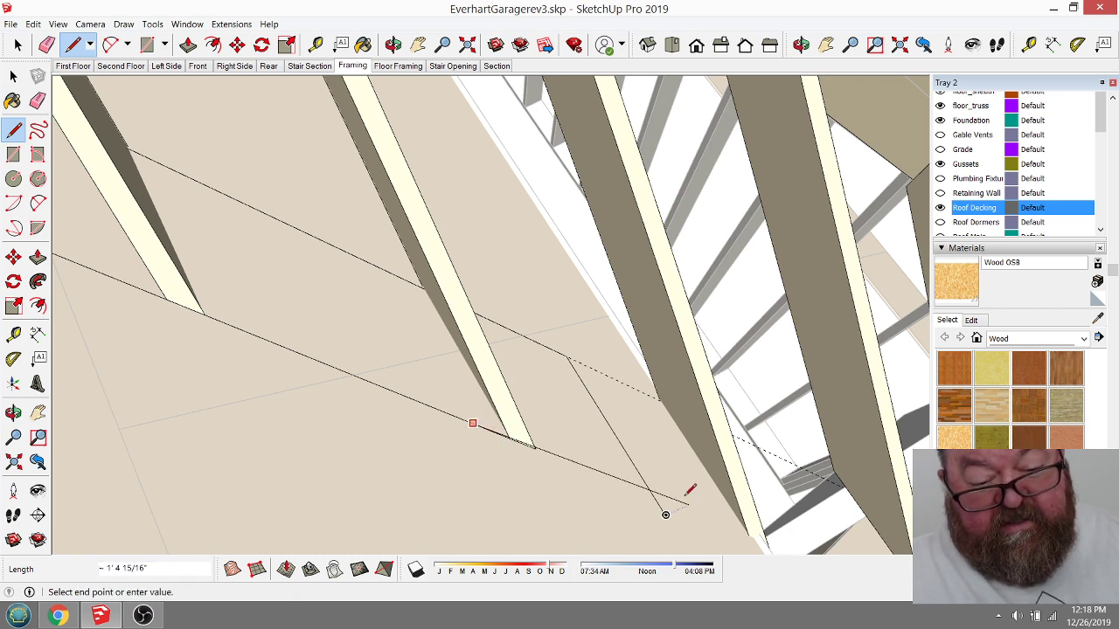
pyautogui.click(688, 505)
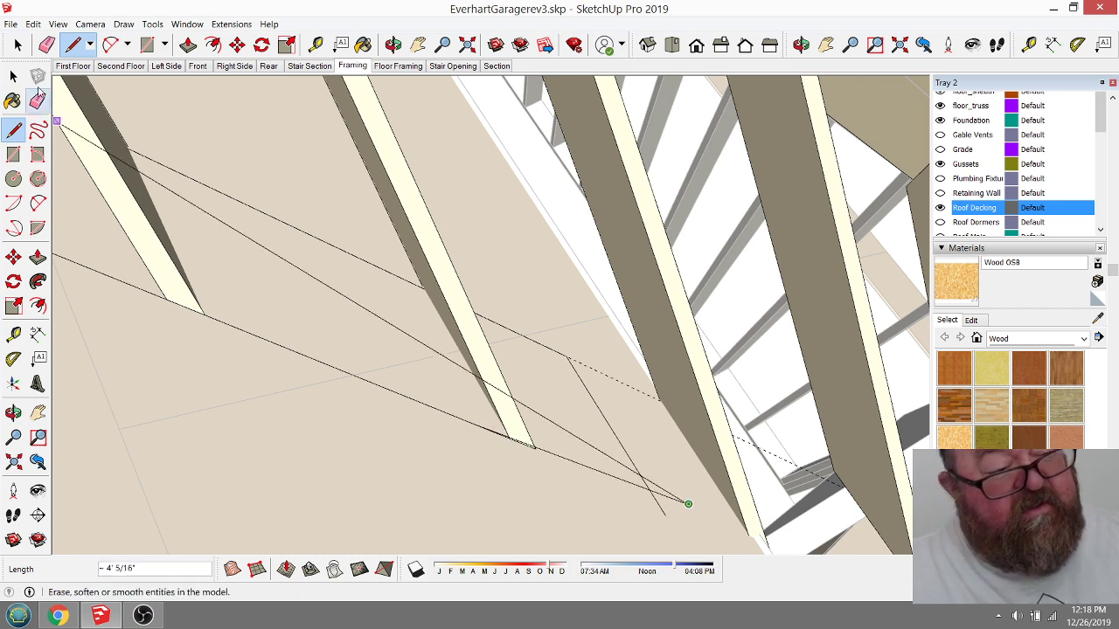
# Step: Draw a line across the valley strip between the second and third jack rafters to form a face at its upper end
pyautogui.click(188, 45)
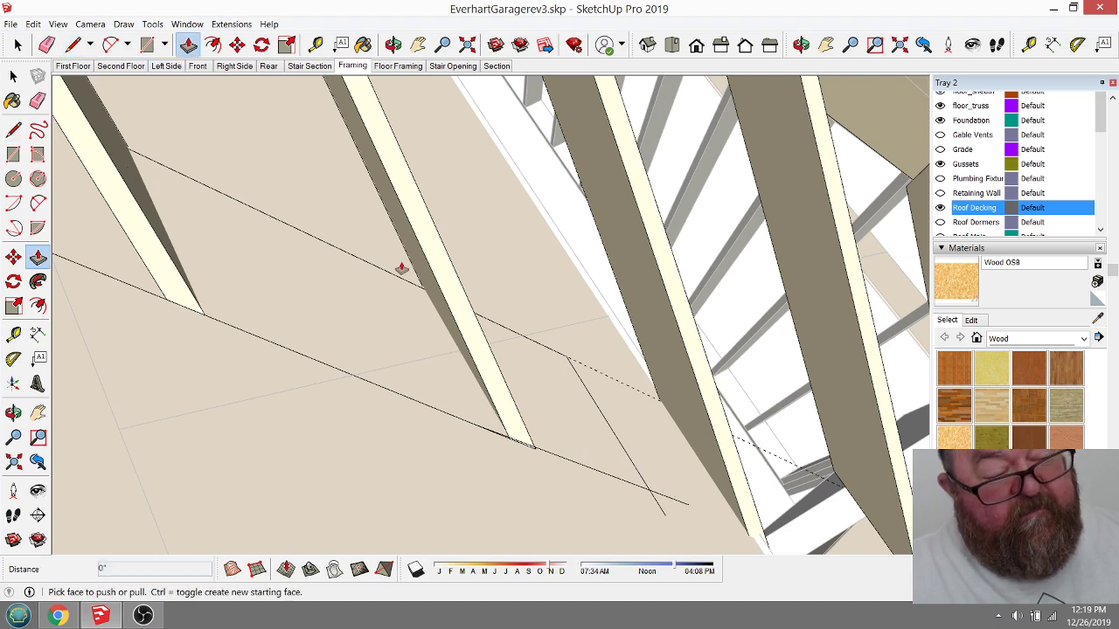
pyautogui.scroll(-3, 384, 267)
pyautogui.moveTo(407, 270); pyautogui.dragTo(429, 353, button='middle')
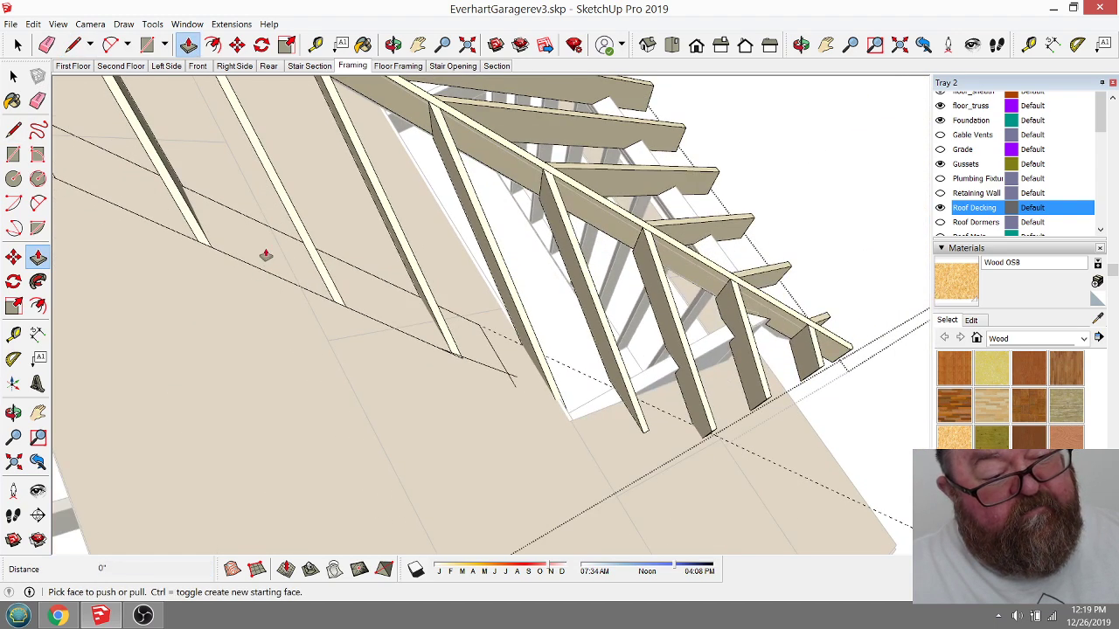
pyautogui.scroll(-4, 394, 338)
pyautogui.scroll(4, 254, 237)
pyautogui.click(74, 45)
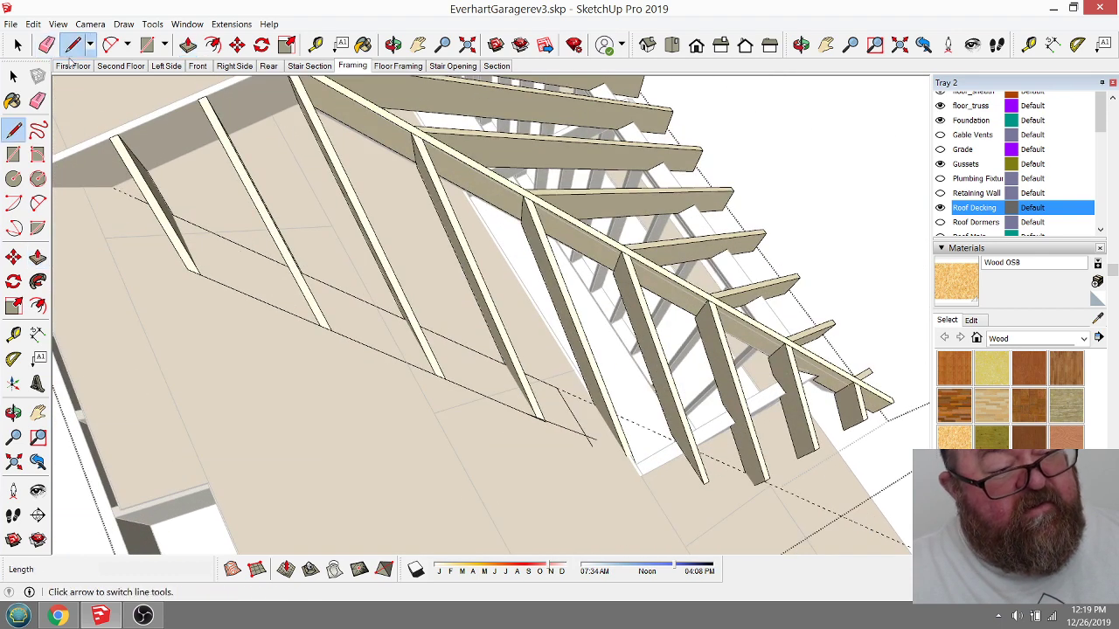
pyautogui.click(219, 220)
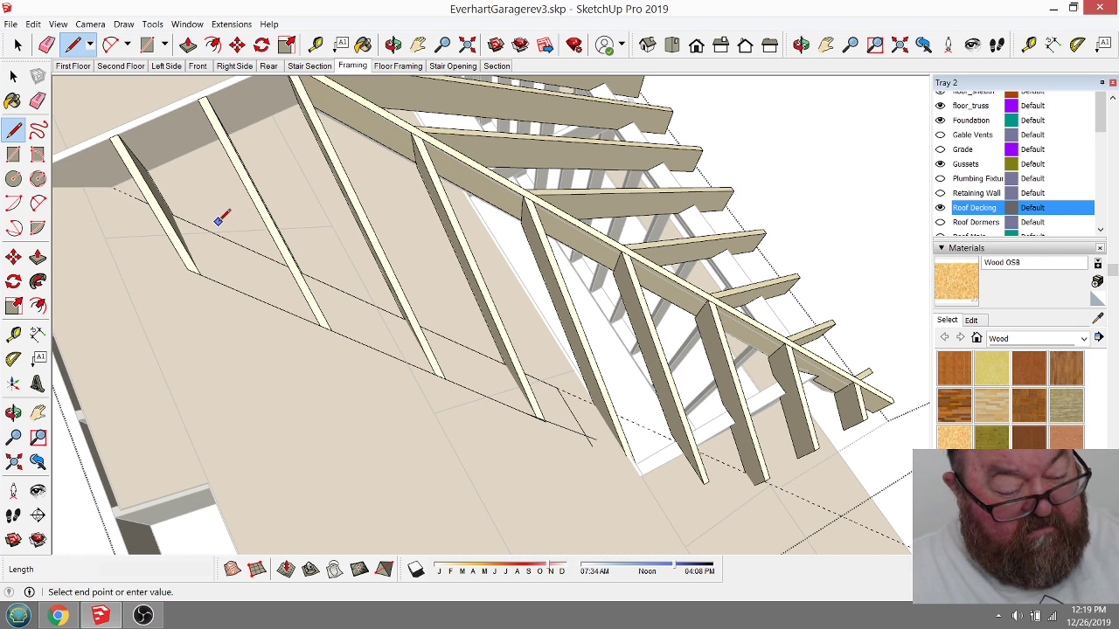
pyautogui.click(267, 325)
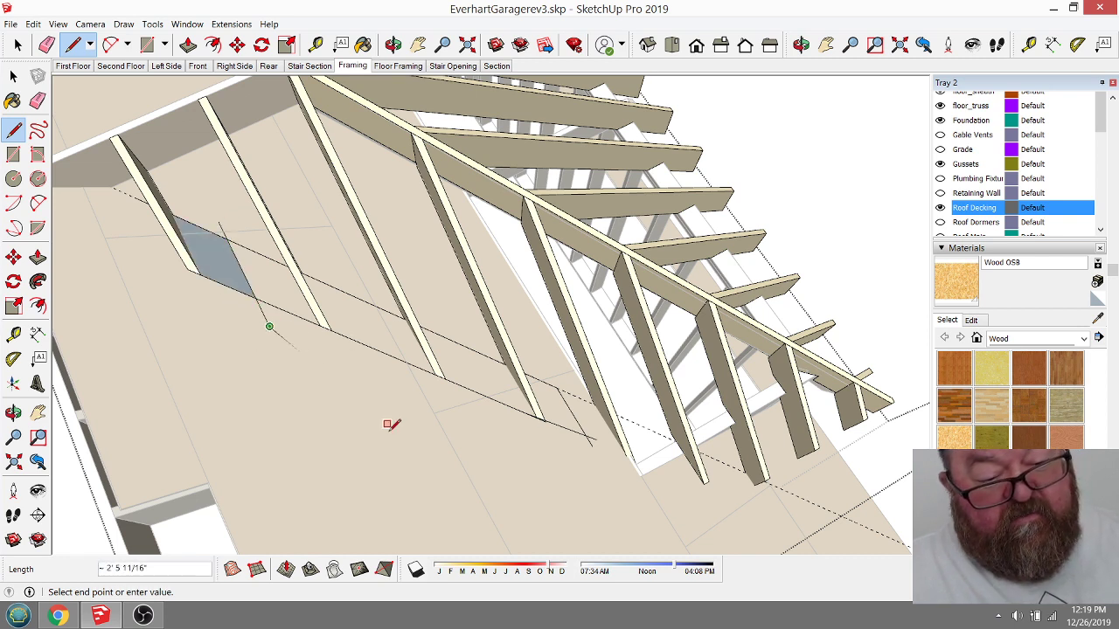
# Step: Draw a second end line across the valley strip just past the fifth jack rafter, parallel to the existing one
pyautogui.press('Escape')
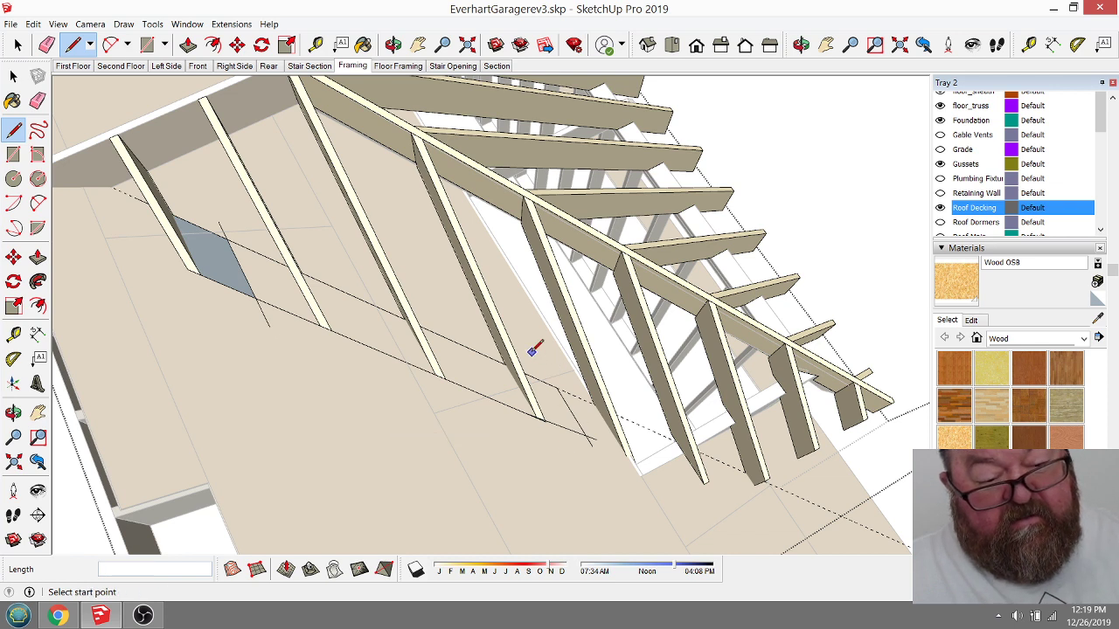
pyautogui.click(526, 353)
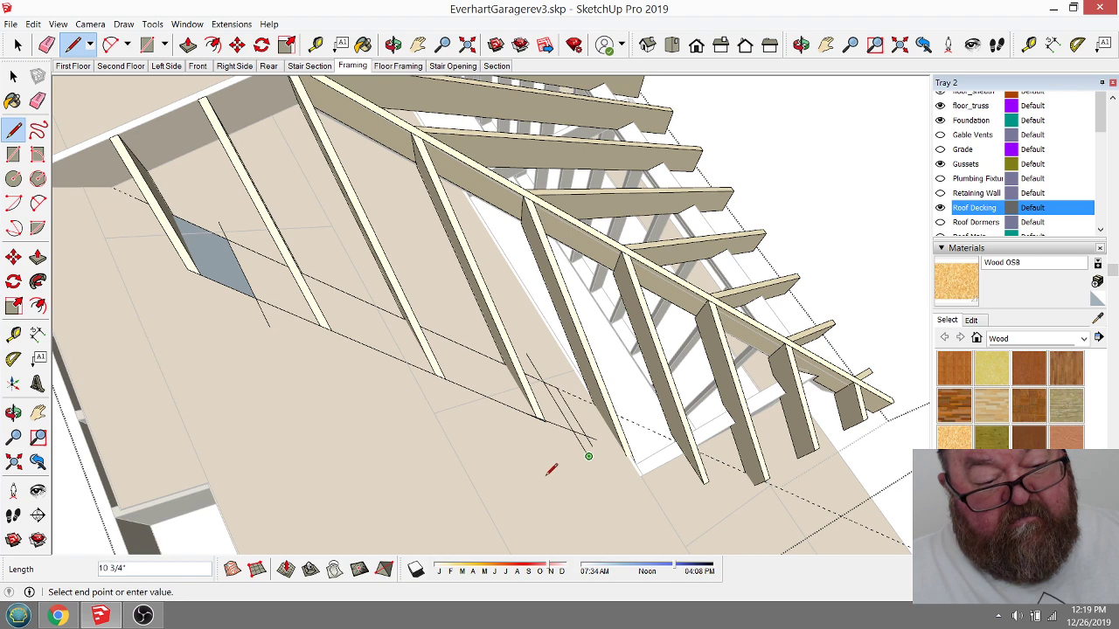
pyautogui.scroll(2, 549, 455)
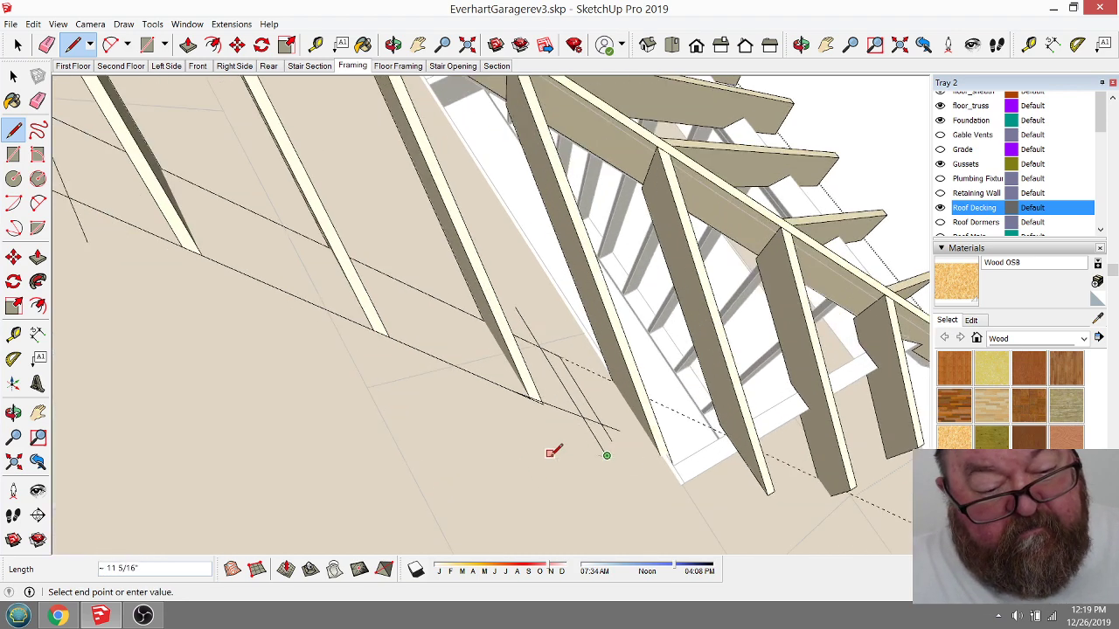
pyautogui.scroll(2, 564, 459)
pyautogui.scroll(3, 553, 408)
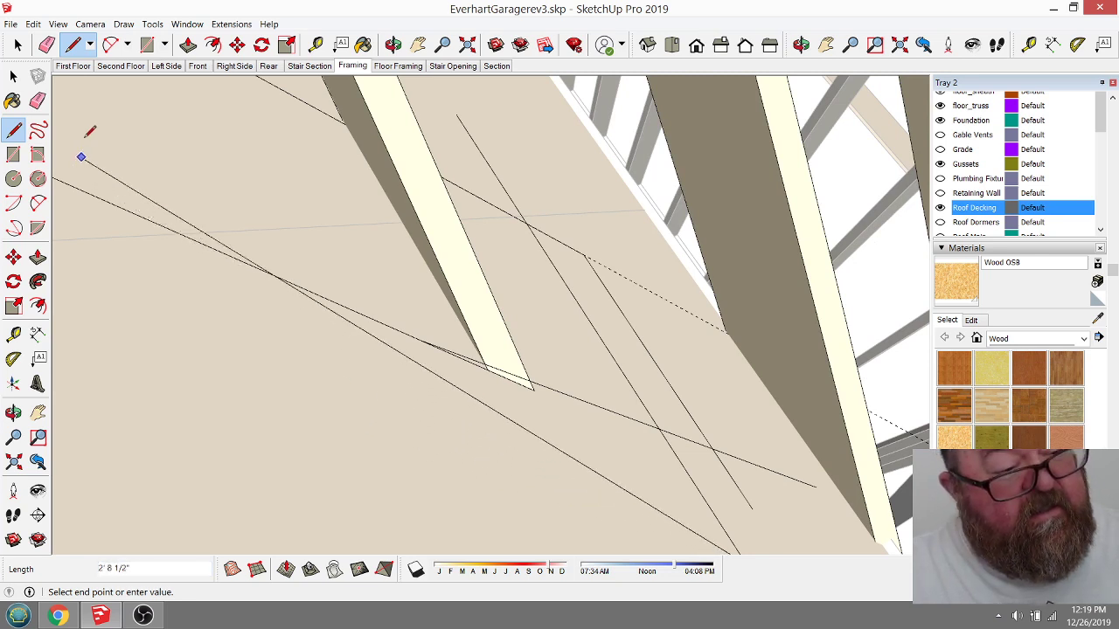
# Step: Delete the misaligned stretch of the strip's lower edge running past the fifth jack rafter
pyautogui.click(21, 45)
pyautogui.click(21, 45)
pyautogui.click(538, 390)
pyautogui.press('Delete')
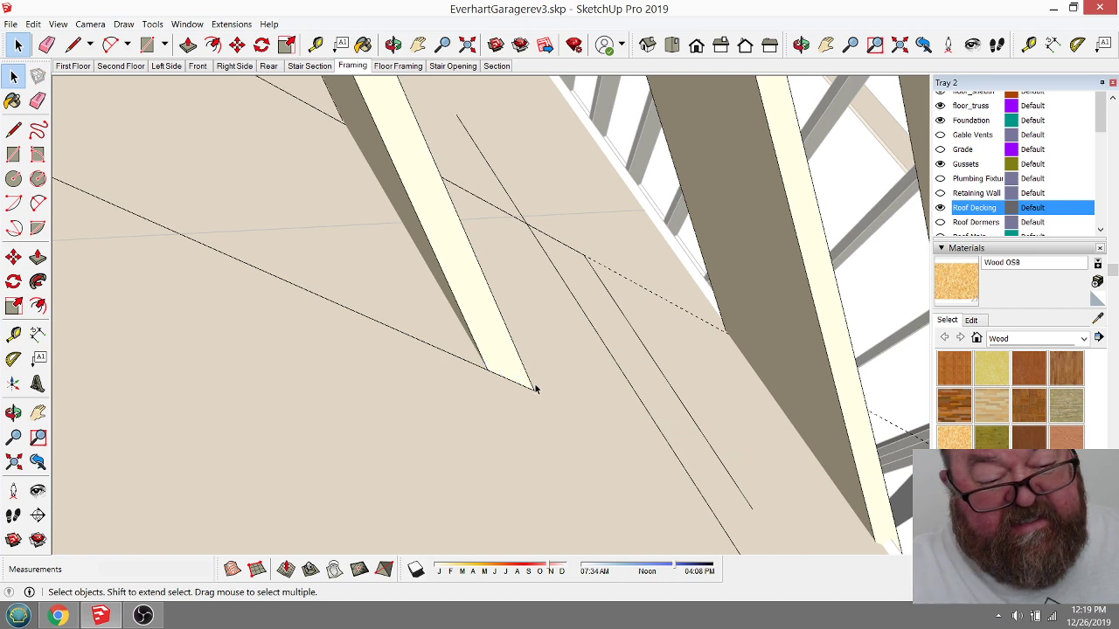
# Step: Redraw the strip's lower edge in line with itself across both end lines, and erase the outer end line
pyautogui.click(75, 44)
pyautogui.click(220, 251)
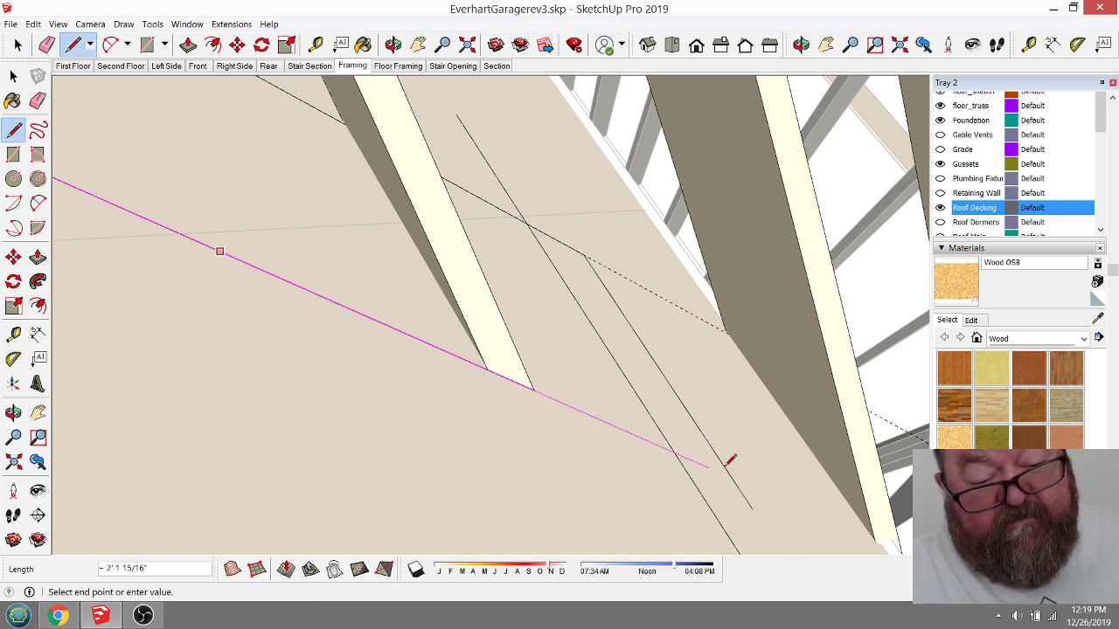
pyautogui.click(765, 490)
pyautogui.press('e')
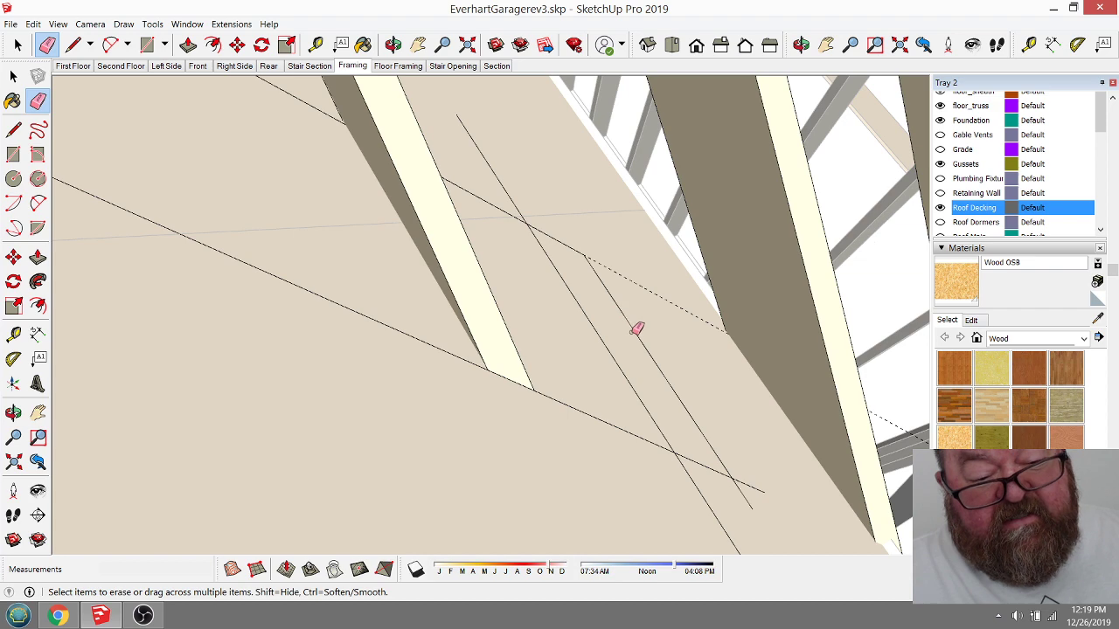
pyautogui.moveTo(643, 332); pyautogui.dragTo(616, 339)
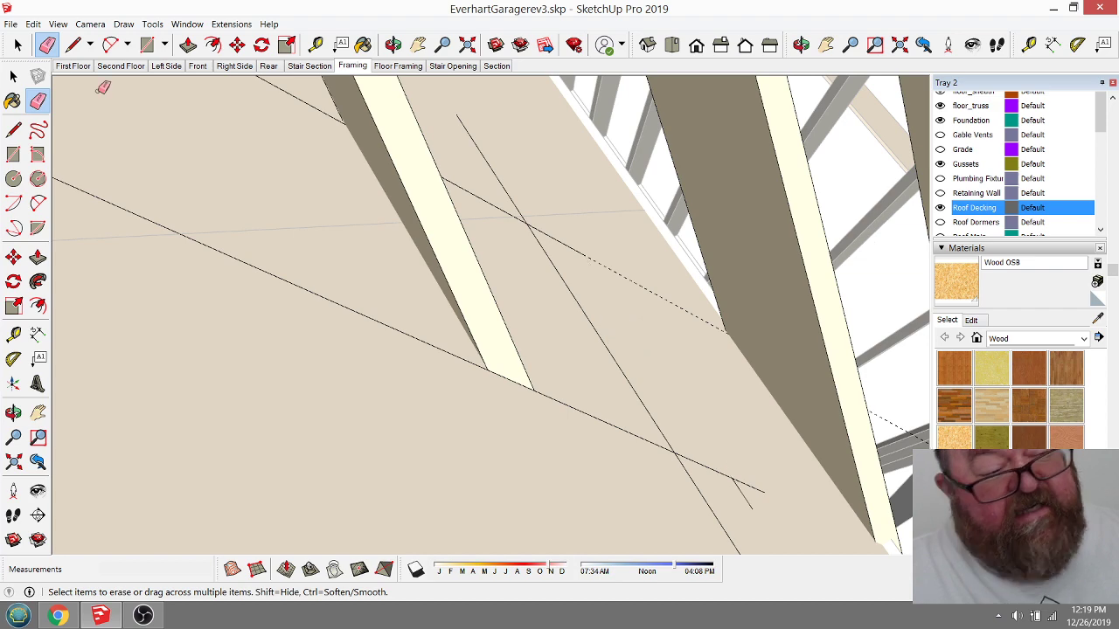
# Step: Push/pull the valley strip face up to a thickness of 1.25 inches
pyautogui.click(188, 44)
pyautogui.click(260, 214)
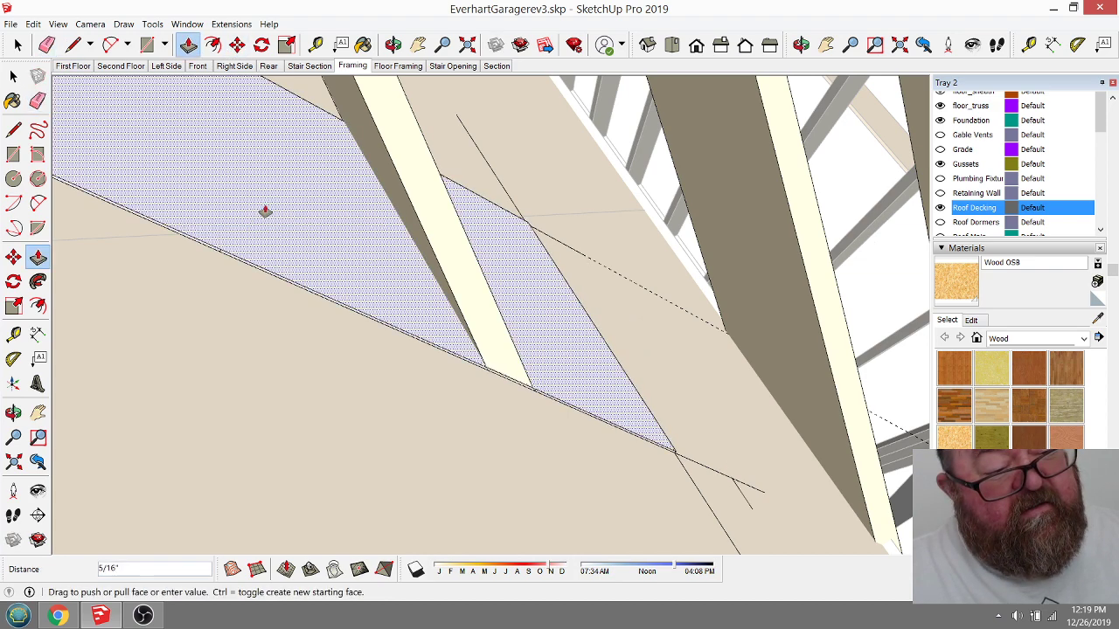
pyautogui.click(297, 198)
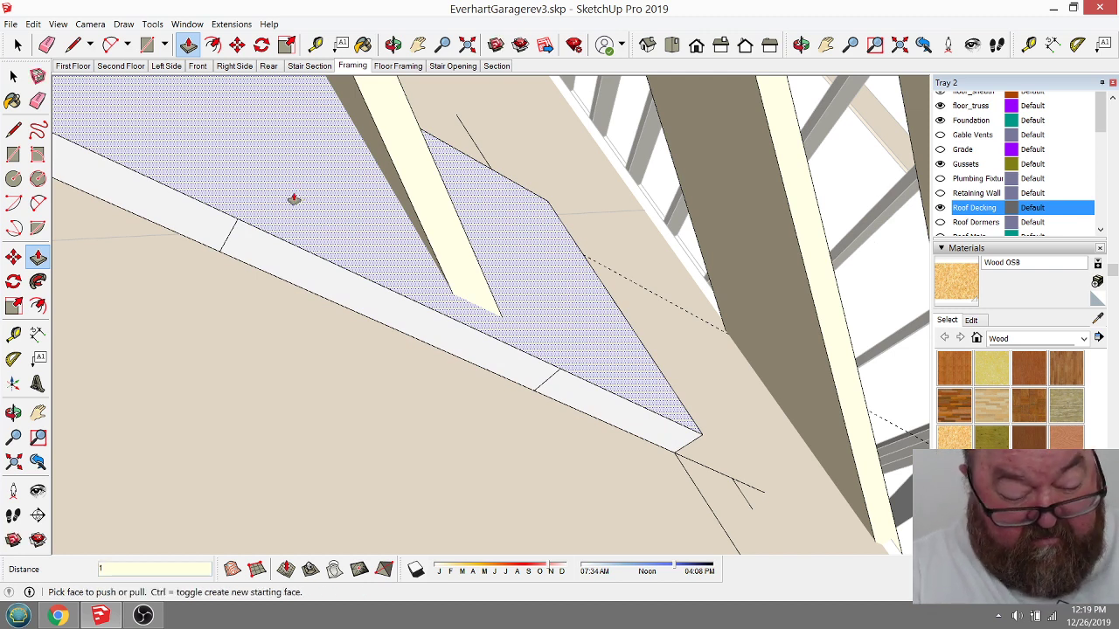
pyautogui.write('1.25')
pyautogui.press('Return')
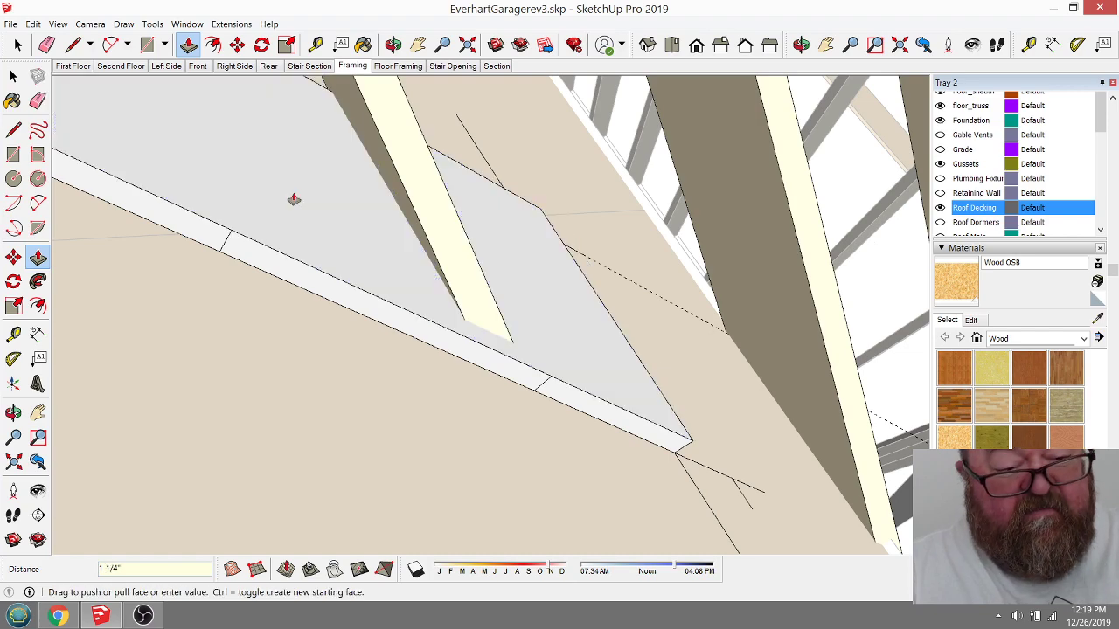
# Step: Measure the thickness of the extruded valley board along its outer edge
pyautogui.scroll(-6, 686, 420)
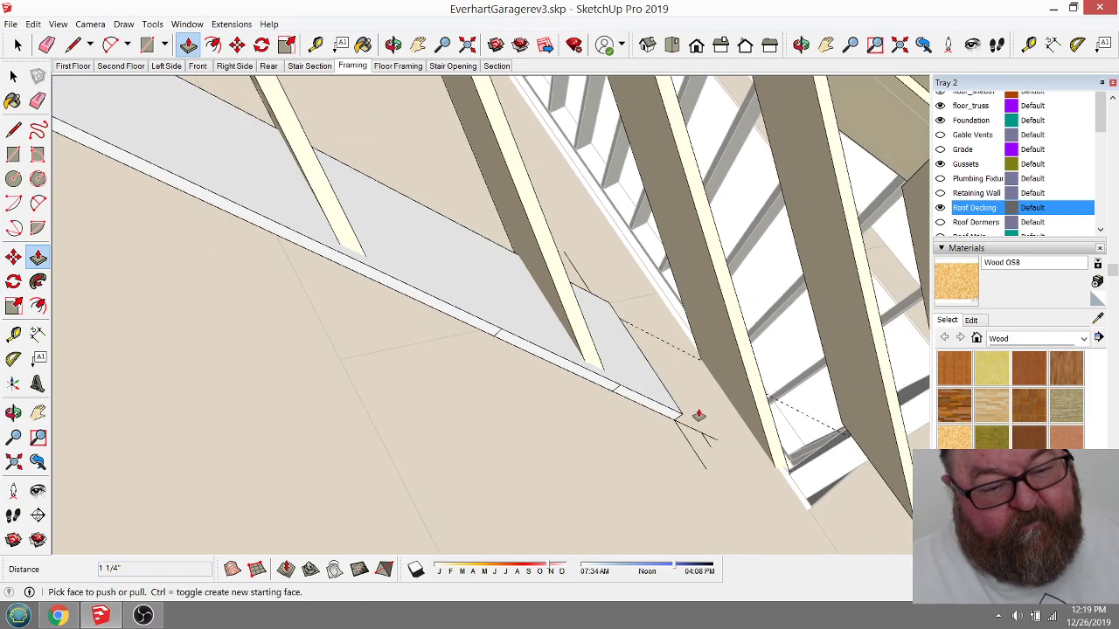
pyautogui.scroll(5, 445, 285)
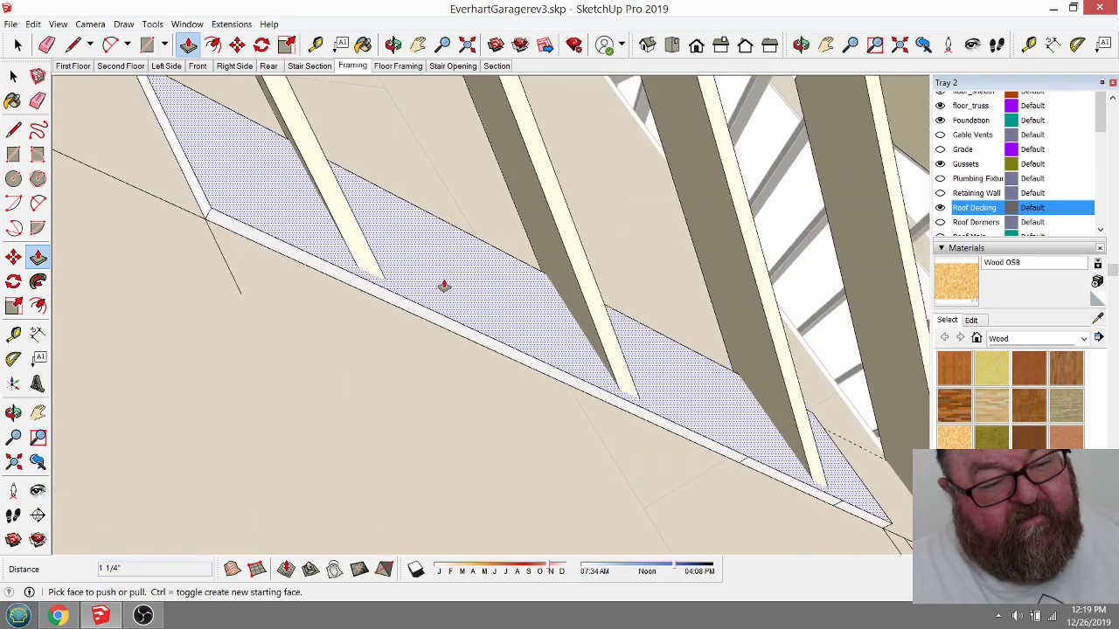
pyautogui.scroll(3, 376, 303)
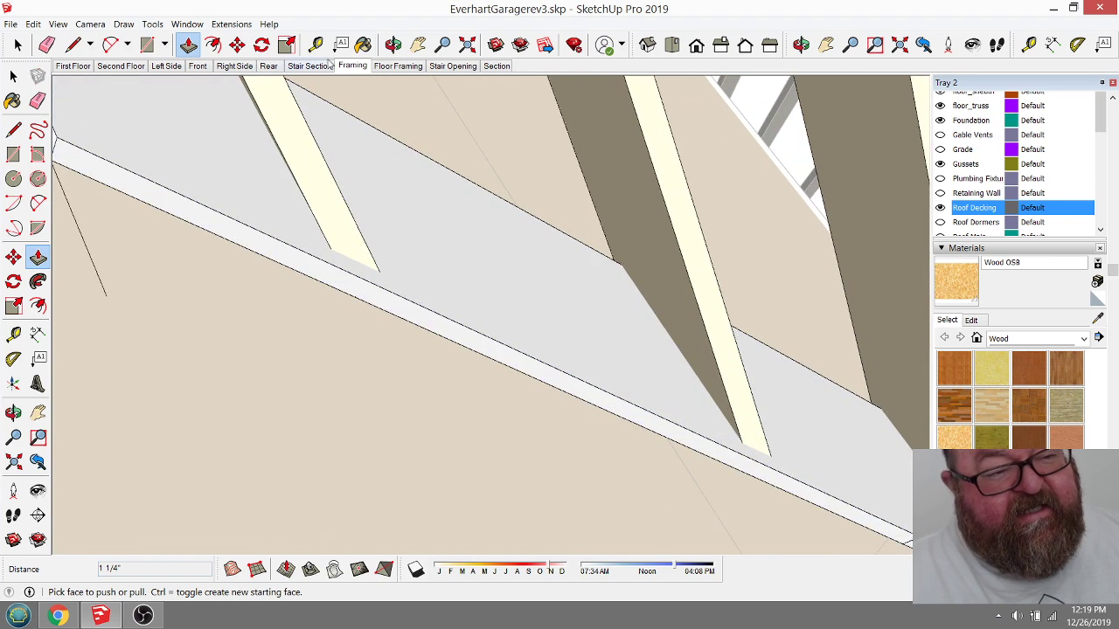
pyautogui.press('t')
pyautogui.click(456, 337)
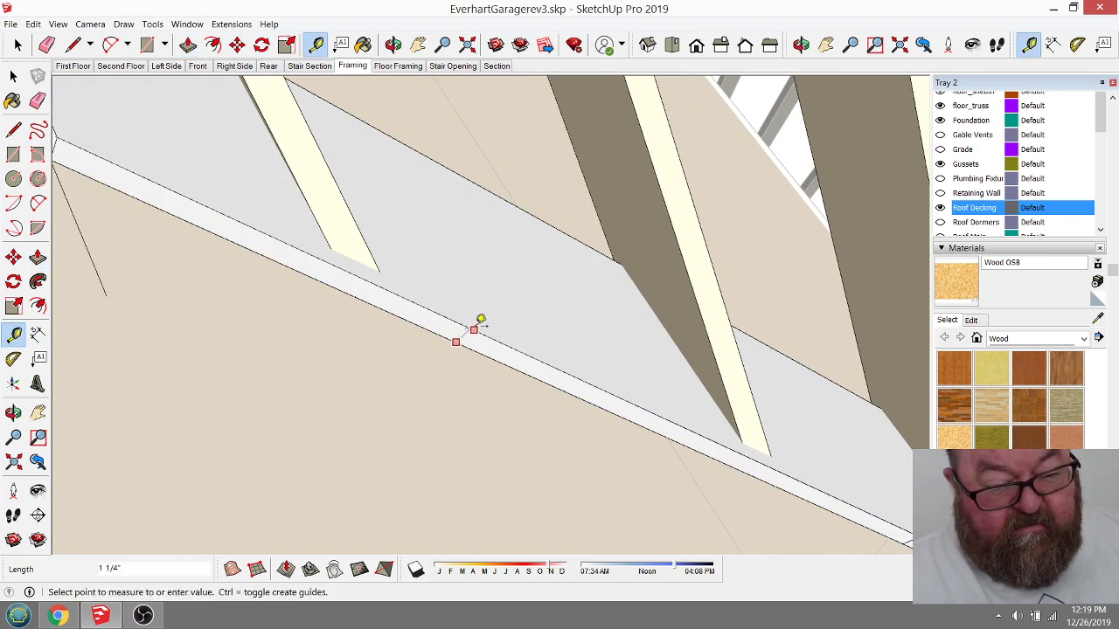
pyautogui.click(471, 327)
pyautogui.scroll(3, 461, 324)
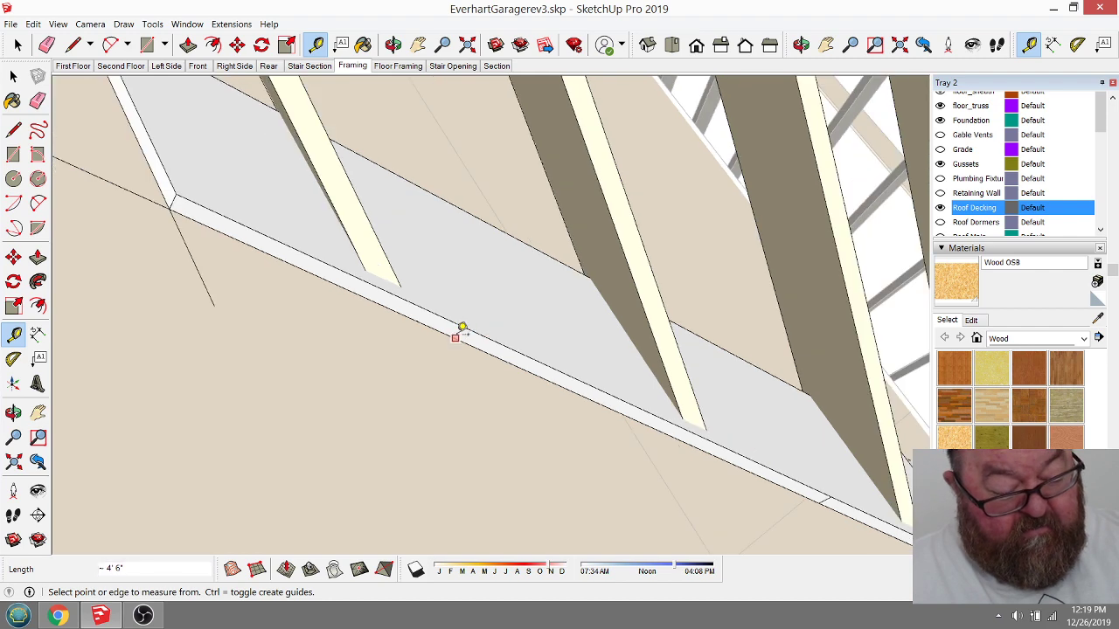
# Step: Extrude the flat valley strip face with Push/Pull to a thickness of 1 1/2 inches
pyautogui.click(188, 45)
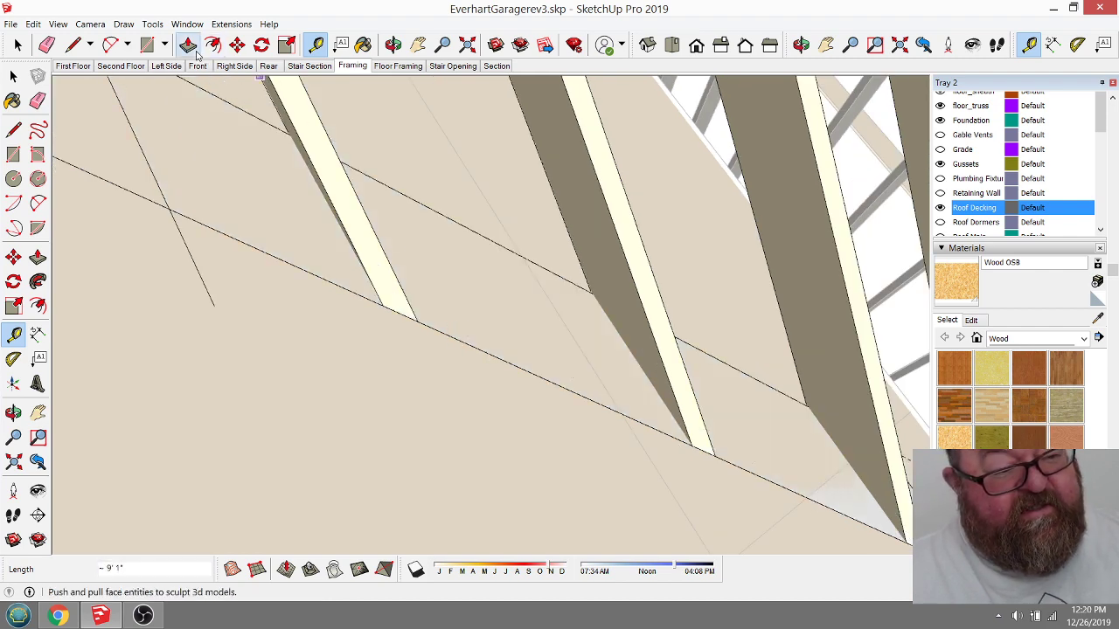
pyautogui.click(464, 270)
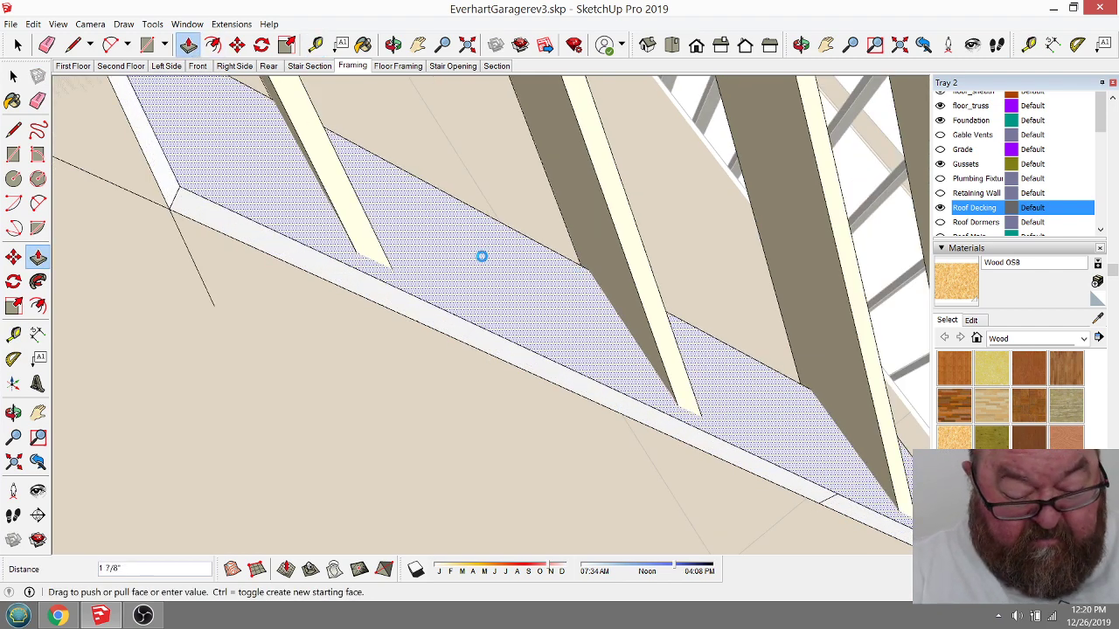
pyautogui.click(482, 258)
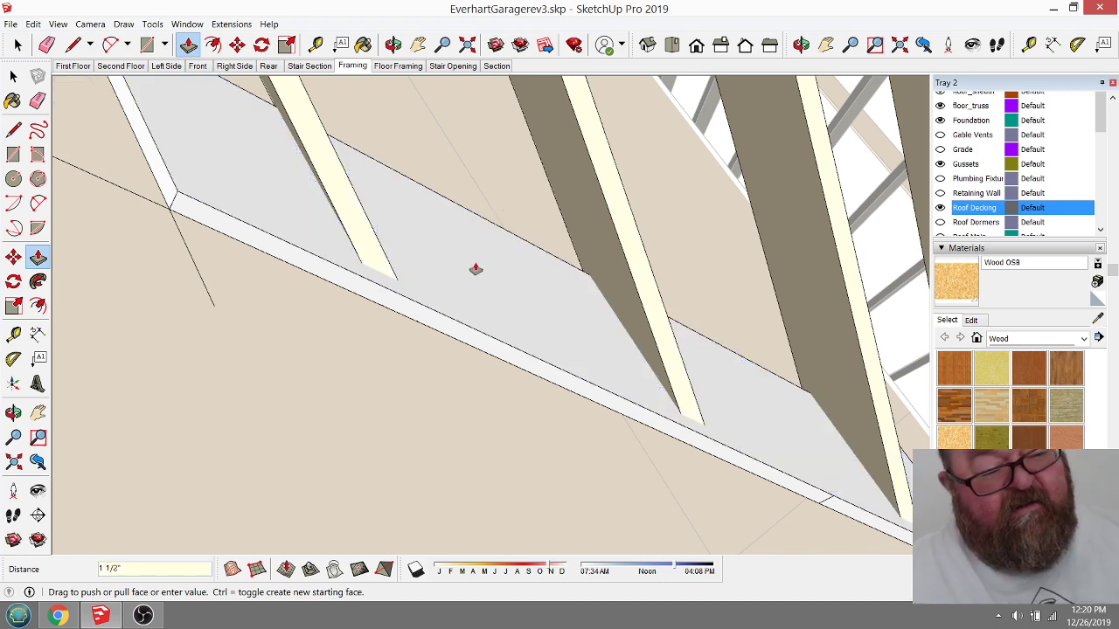
# Step: Erase the leftover construction edges extending beyond the upper end of the valley board
pyautogui.scroll(-5, 429, 358)
pyautogui.scroll(4, 260, 214)
pyautogui.scroll(1, 260, 214)
pyautogui.press('e')
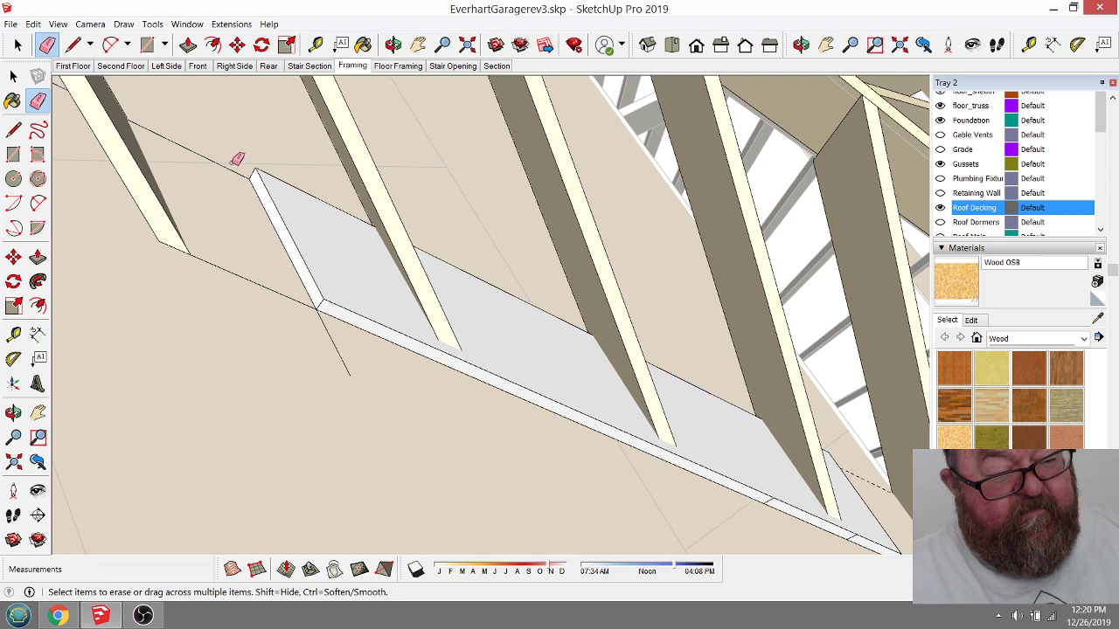
pyautogui.click(234, 262)
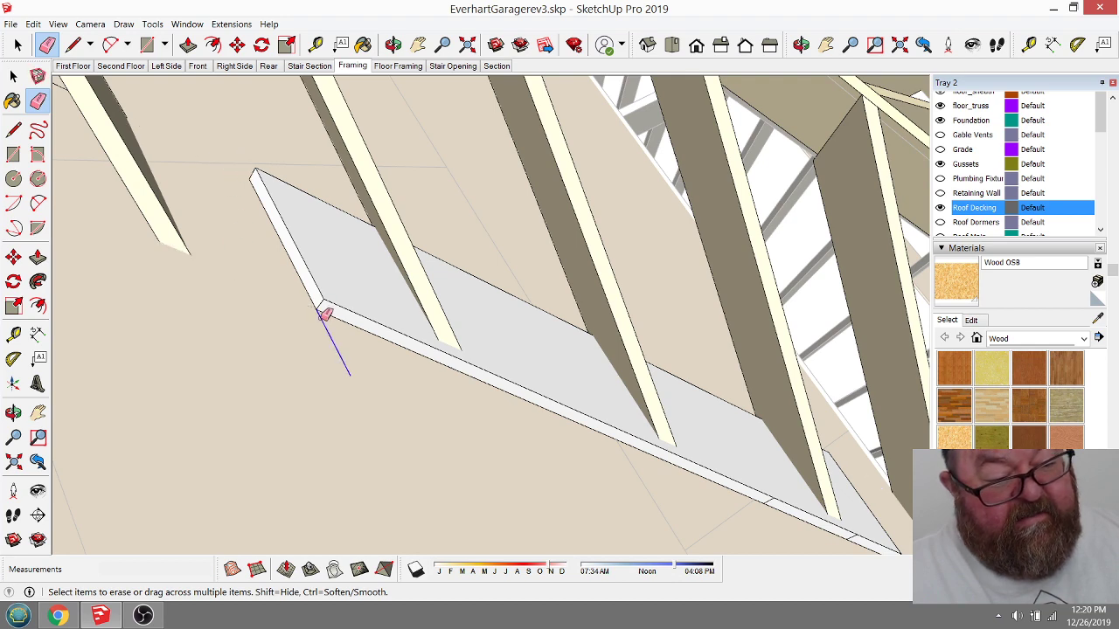
pyautogui.scroll(-4, 170, 312)
pyautogui.scroll(4, 197, 310)
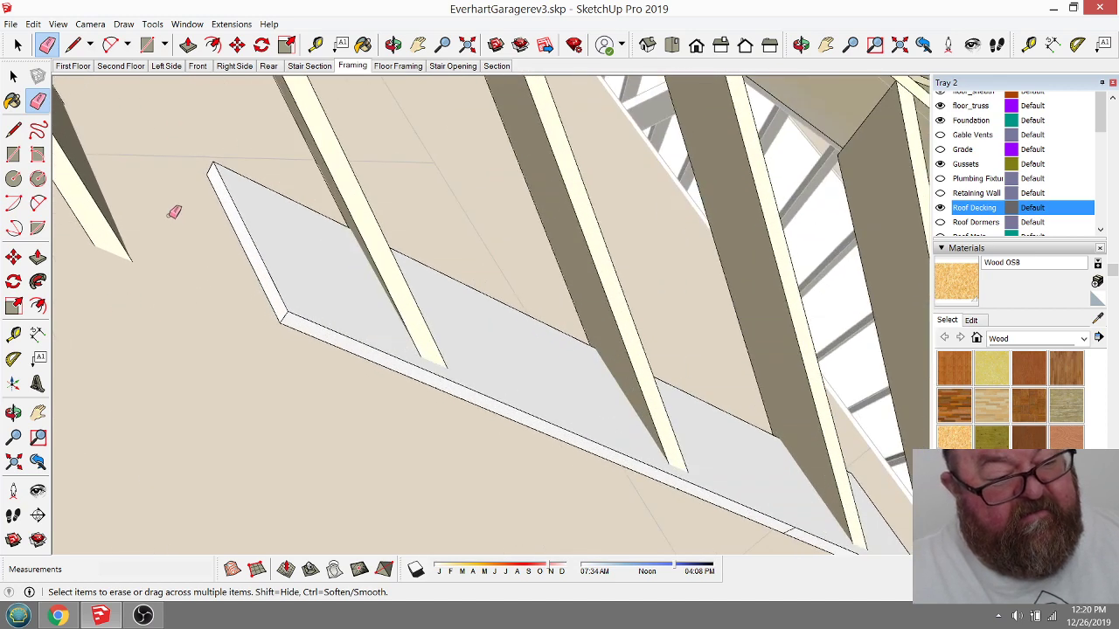
pyautogui.scroll(2, 174, 210)
pyautogui.click(341, 45)
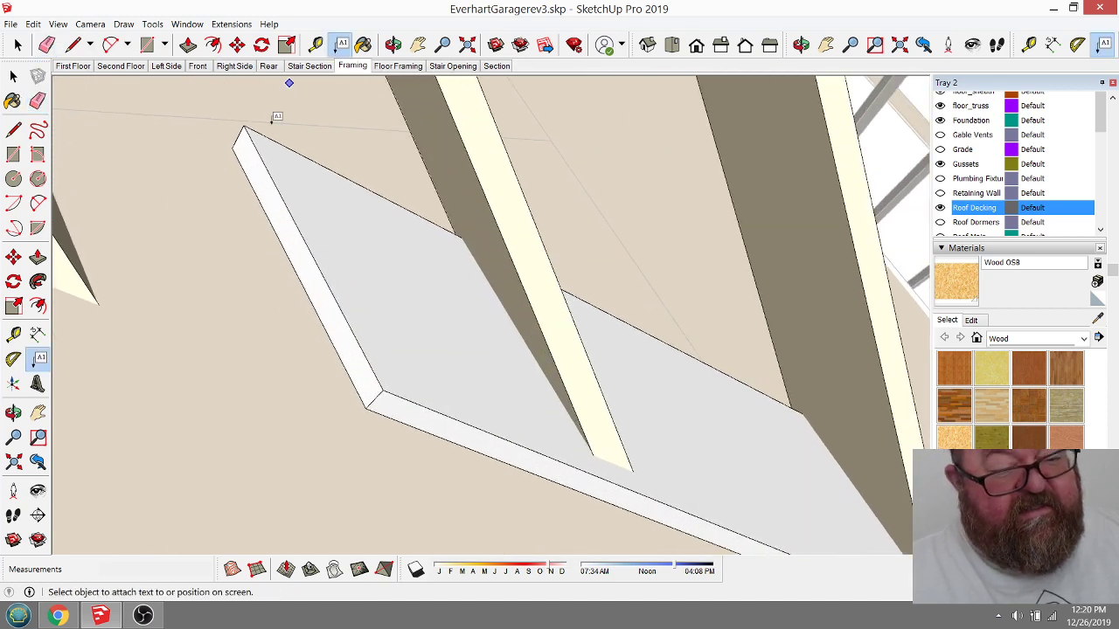
pyautogui.click(315, 45)
pyautogui.click(294, 268)
pyautogui.press('Escape')
pyautogui.moveTo(307, 243); pyautogui.dragTo(225, 262, button='middle')
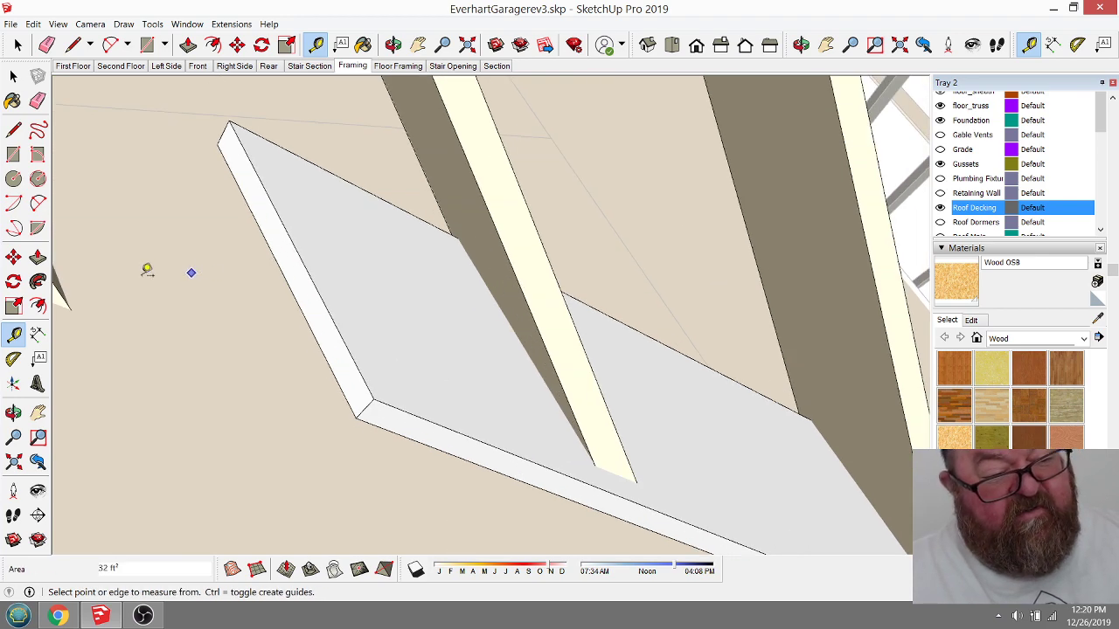
# Step: Examine the valley board beneath the jack rafters from several angles, including its lower end and outer edge
pyautogui.scroll(-5, 181, 270)
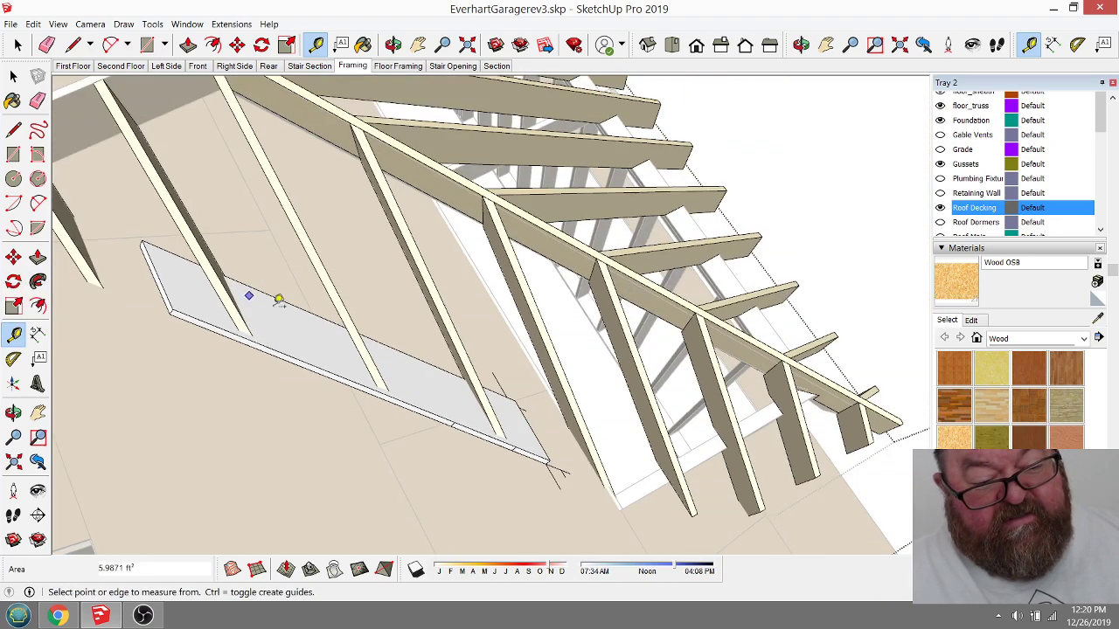
pyautogui.scroll(5, 542, 429)
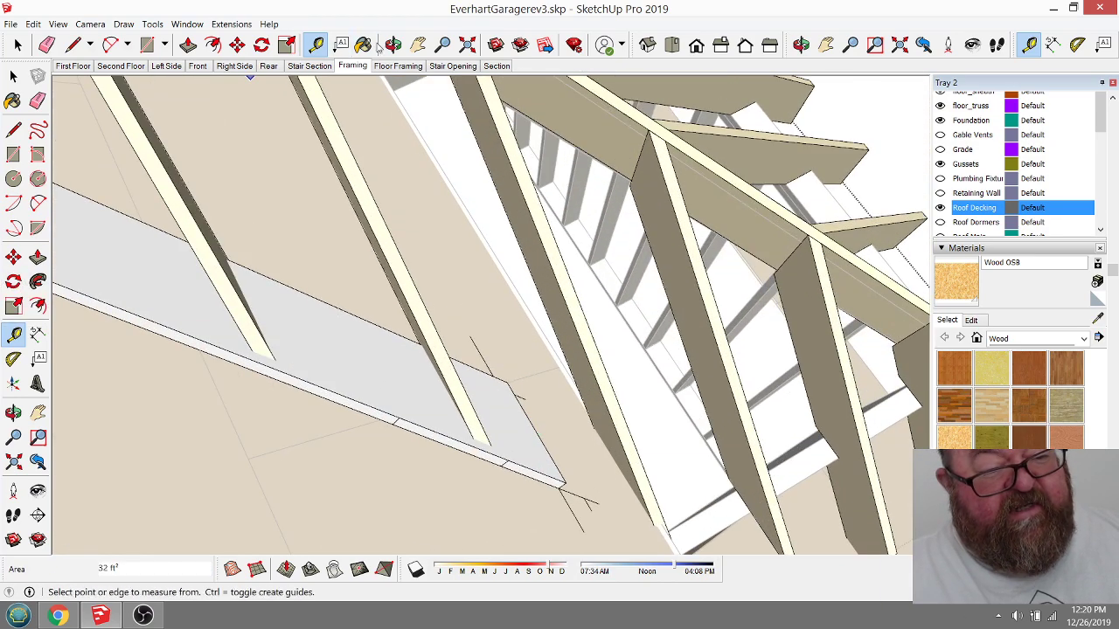
pyautogui.click(393, 44)
pyautogui.moveTo(441, 314); pyautogui.dragTo(461, 328)
pyautogui.scroll(10, 396, 291)
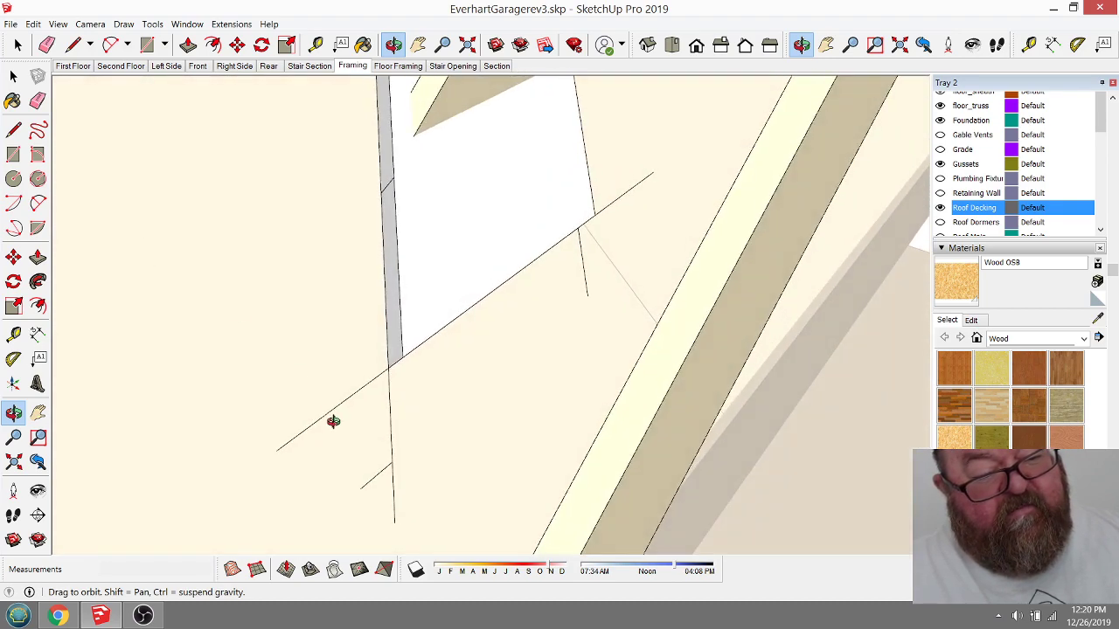
pyautogui.scroll(-5, 387, 445)
pyautogui.scroll(-3, 424, 361)
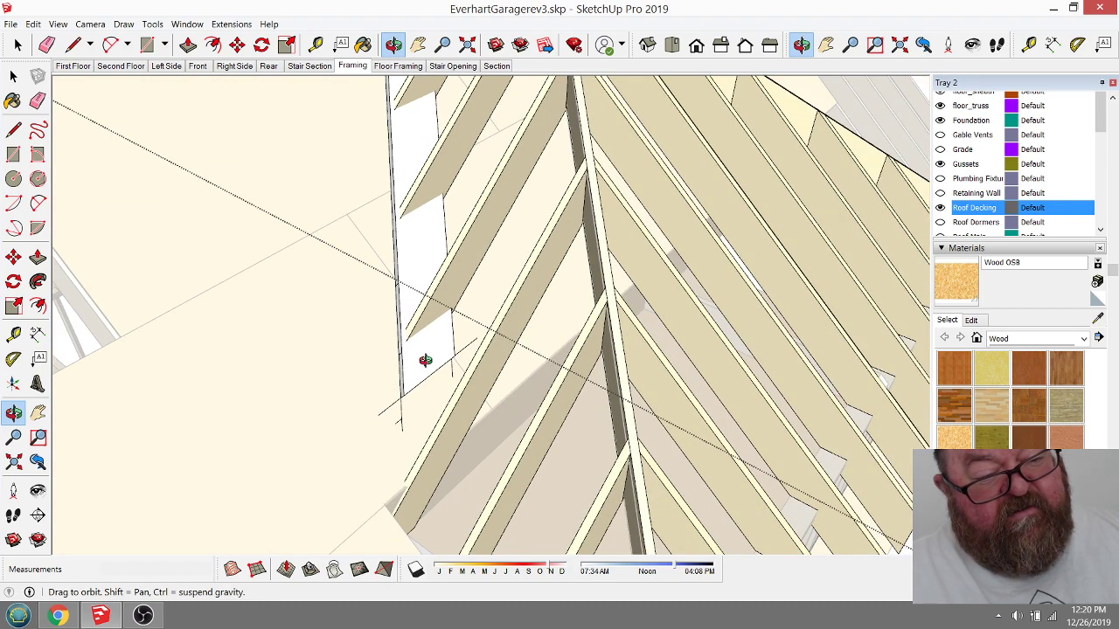
pyautogui.moveTo(428, 357)
pyautogui.mouseDown()
pyautogui.moveTo(522, 335)
pyautogui.moveTo(536, 424)
pyautogui.mouseUp()
pyautogui.scroll(4, 429, 179)
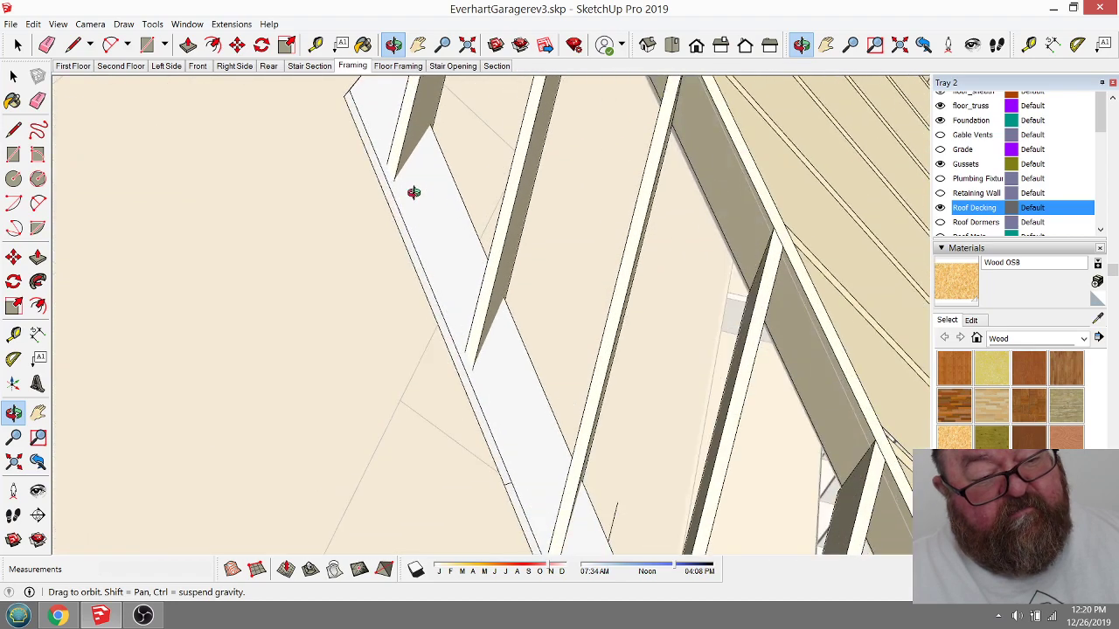
pyautogui.scroll(5, 408, 212)
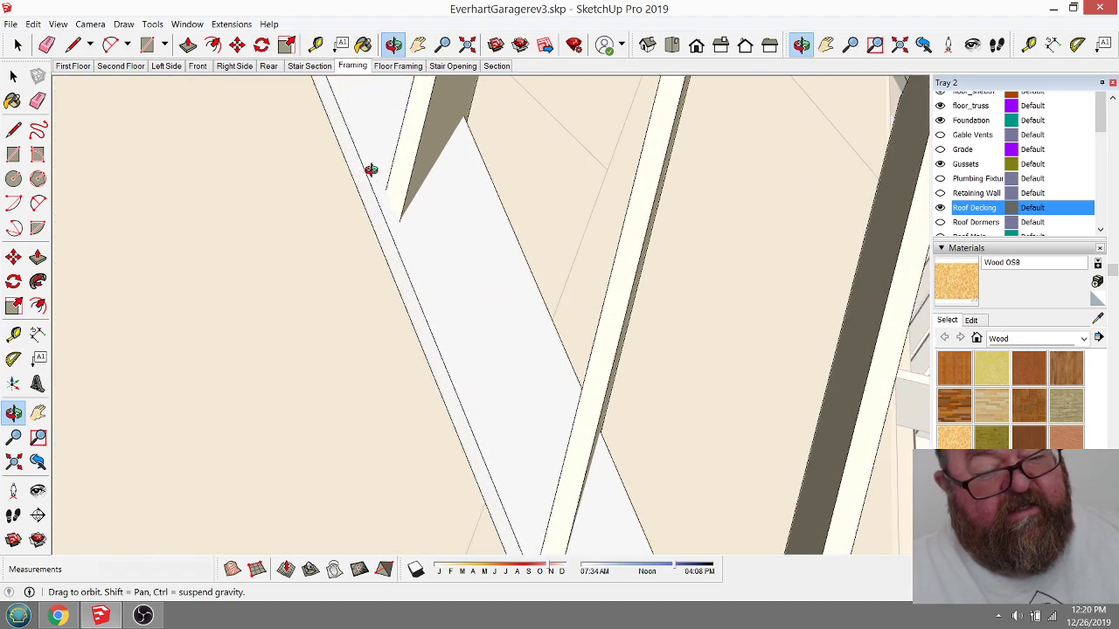
# Step: Select all faces and edges of the valley board and make them a group
pyautogui.click(13, 76)
pyautogui.click(367, 146)
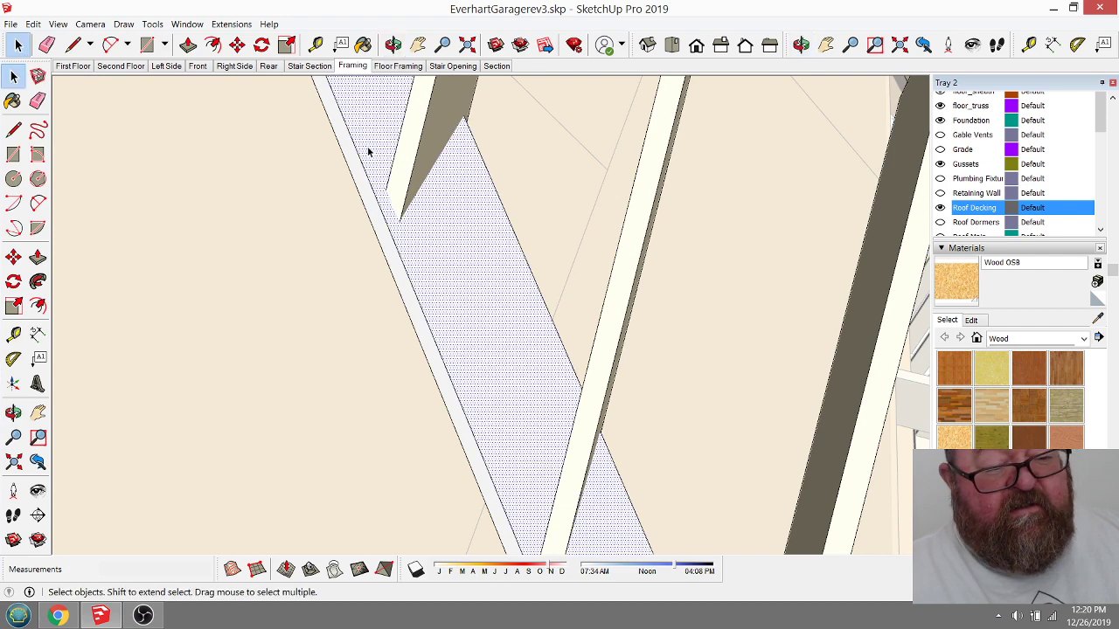
pyautogui.scroll(-8, 343, 174)
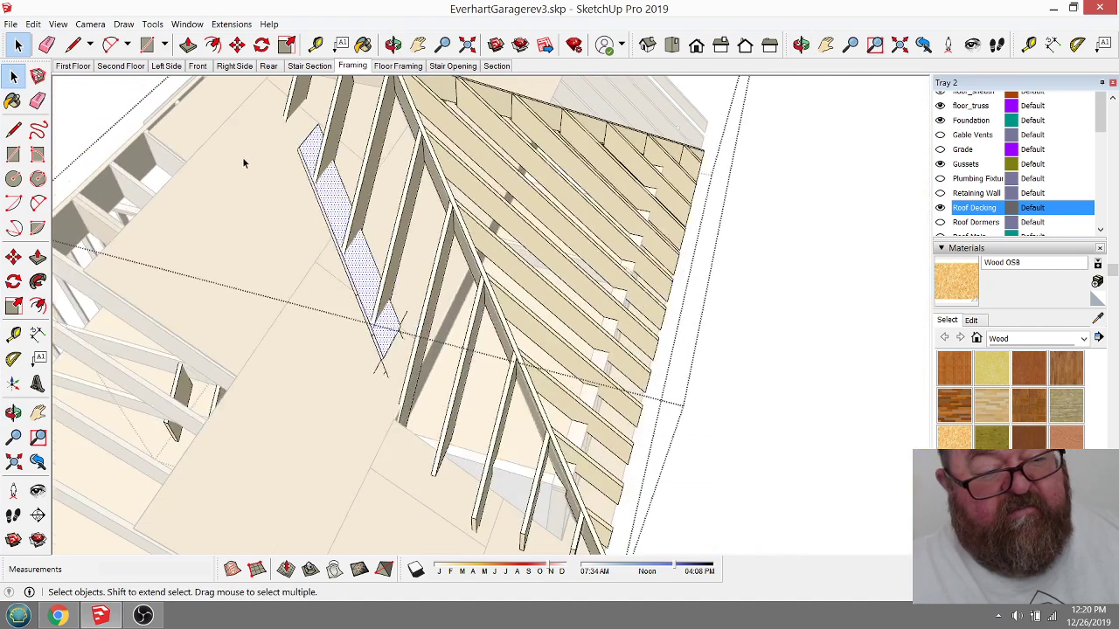
pyautogui.moveTo(350, 178); pyautogui.dragTo(426, 391)
pyautogui.rightClick(337, 217)
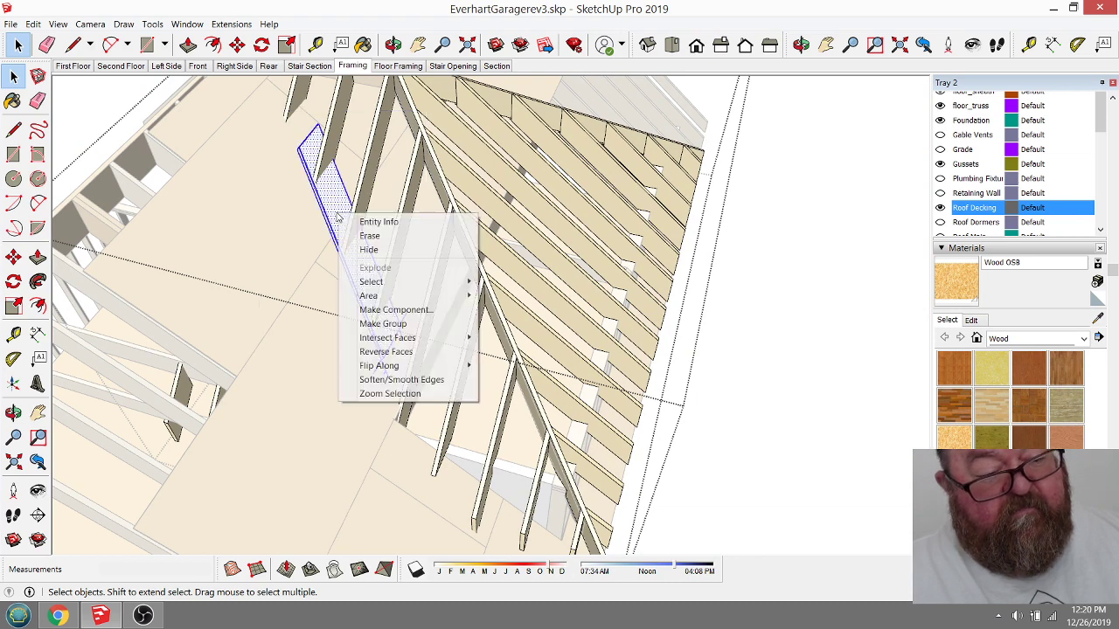
pyautogui.click(366, 323)
pyautogui.scroll(3, 306, 160)
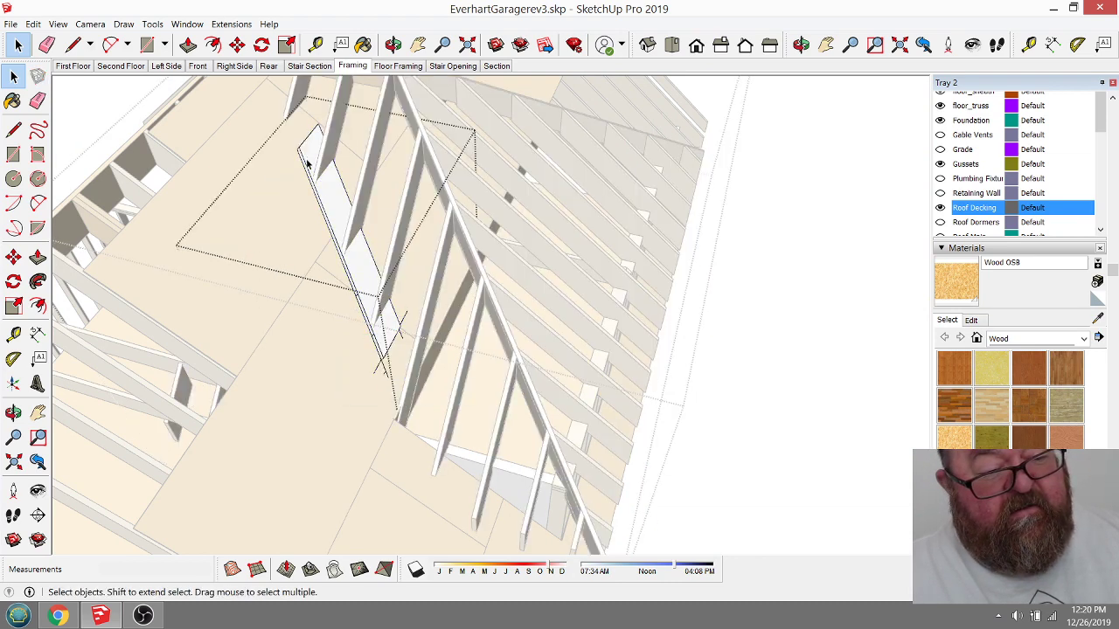
pyautogui.scroll(5, 308, 164)
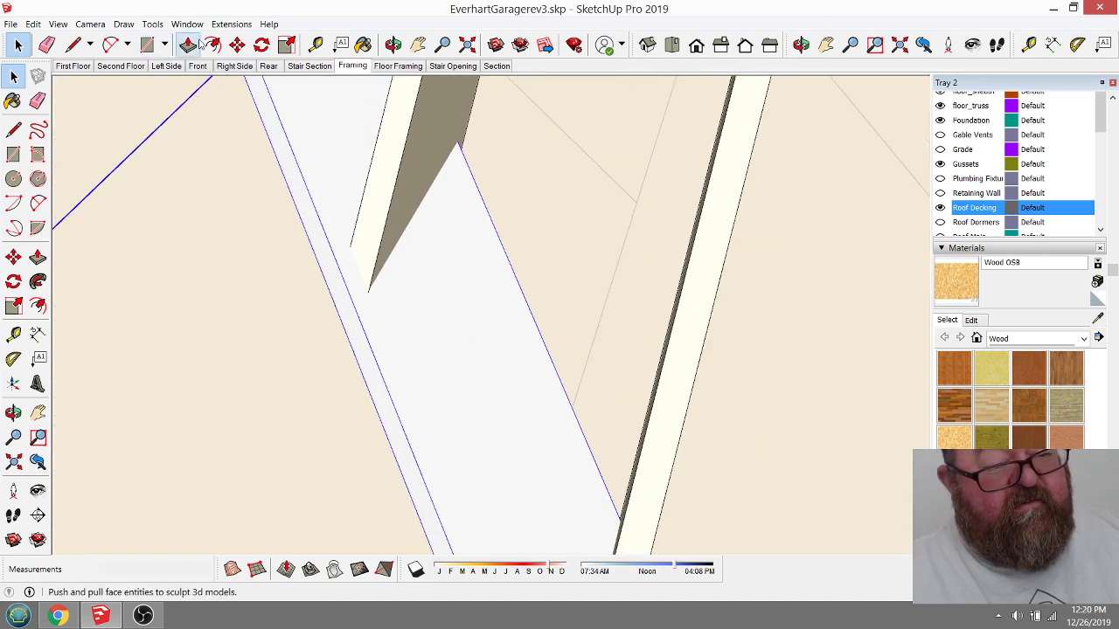
# Step: Move the valley board about 1 3/16 inches so its outer edge lines up with the jack rafter's lower tip
pyautogui.click(237, 45)
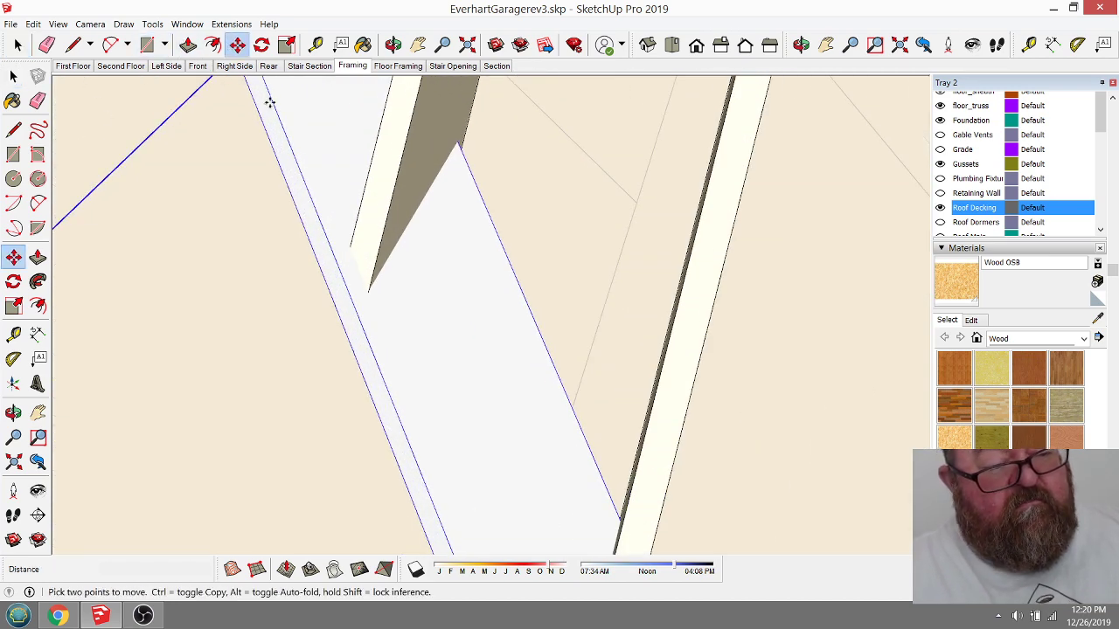
pyautogui.click(335, 253)
pyautogui.click(349, 245)
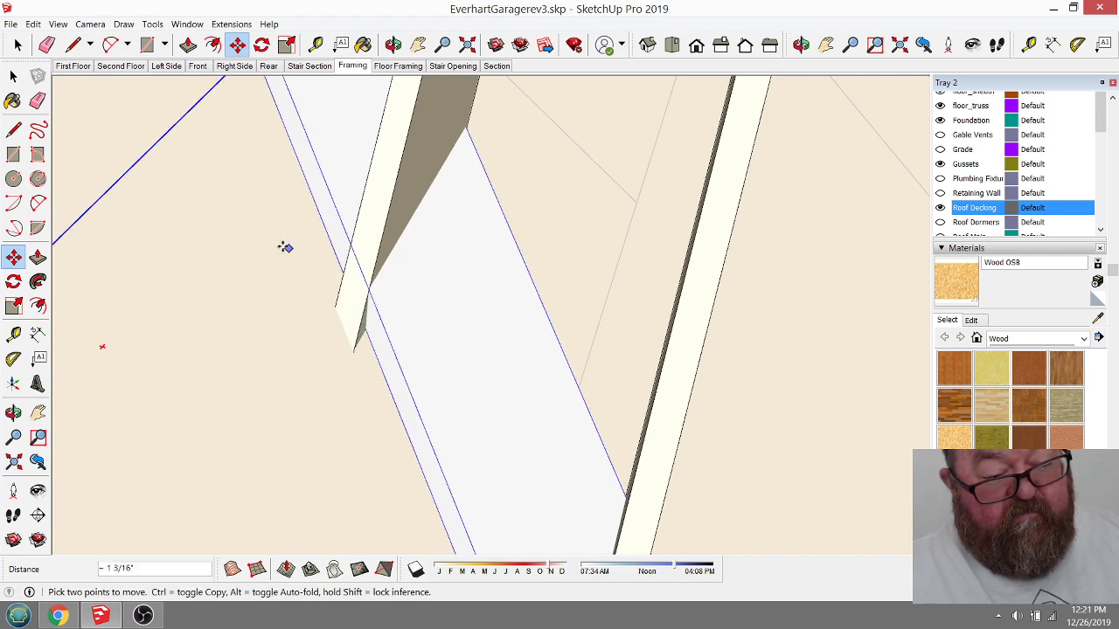
# Step: Sample the medeek_lumber material from the dormer framing and paint the valley board with it
pyautogui.moveTo(370, 113); pyautogui.dragTo(212, 206, button='middle')
pyautogui.scroll(-3, 212, 206)
pyautogui.scroll(3, 353, 396)
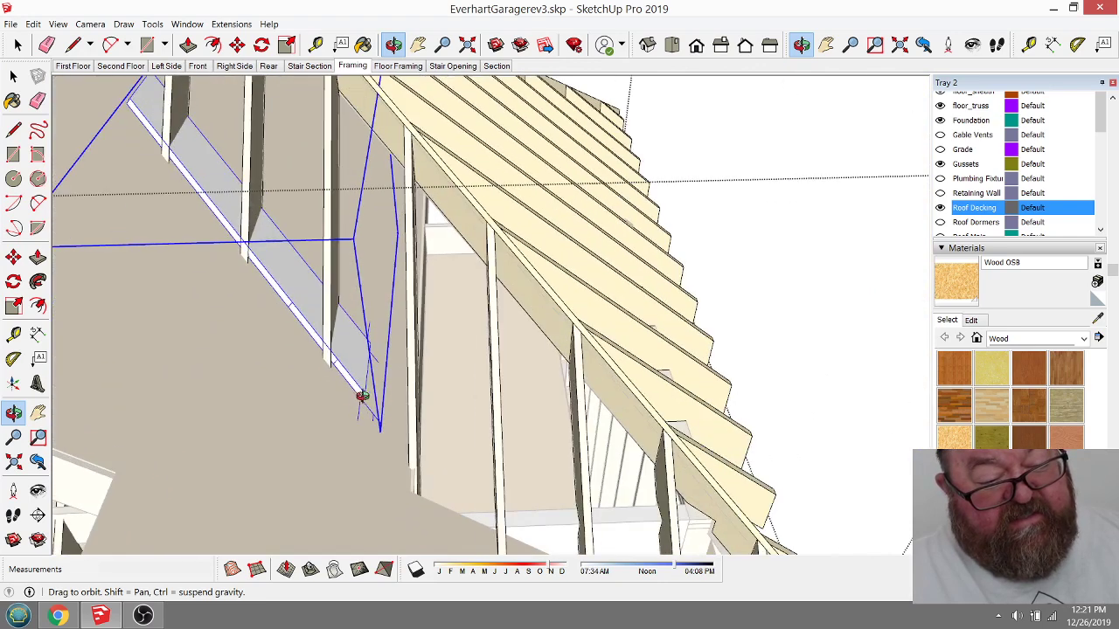
pyautogui.scroll(2, 323, 262)
pyautogui.scroll(2, 332, 382)
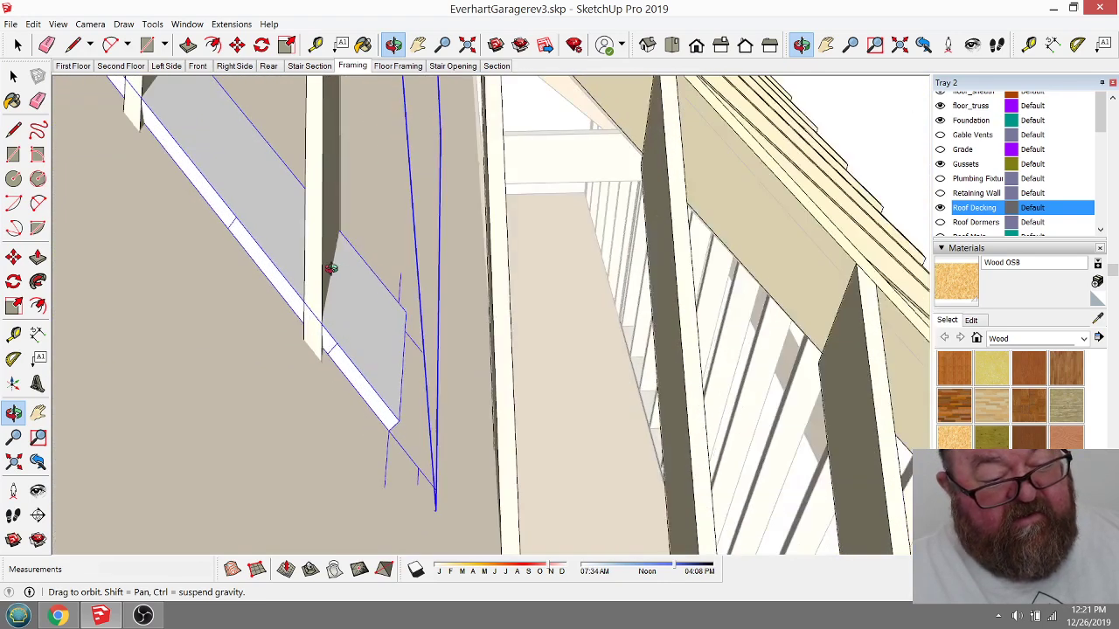
pyautogui.moveTo(324, 278); pyautogui.dragTo(362, 351, button='middle')
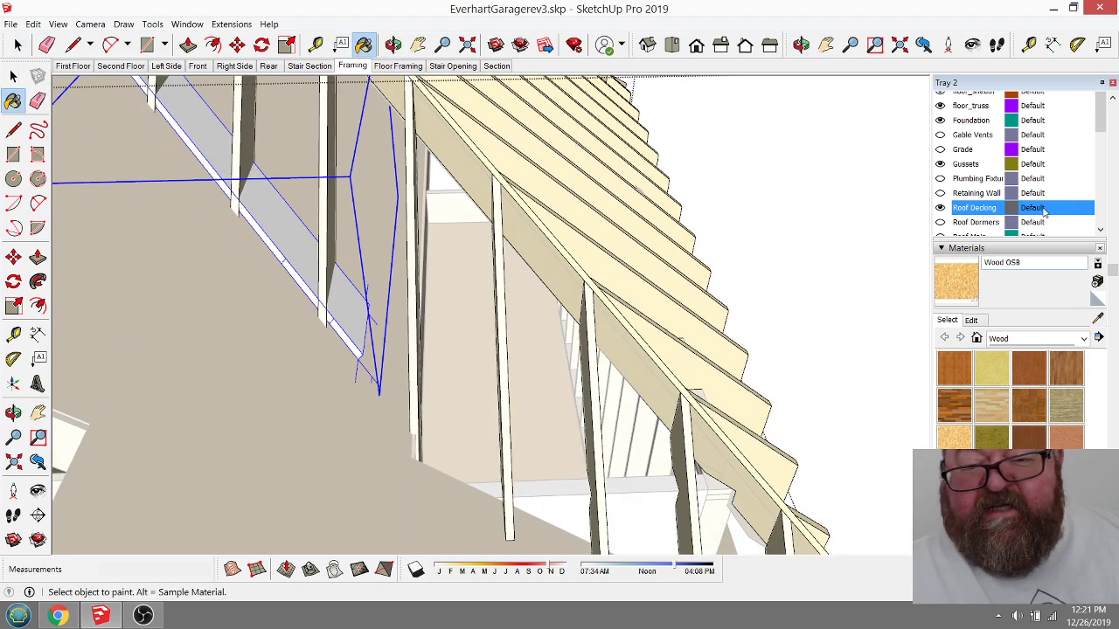
pyautogui.click(1100, 318)
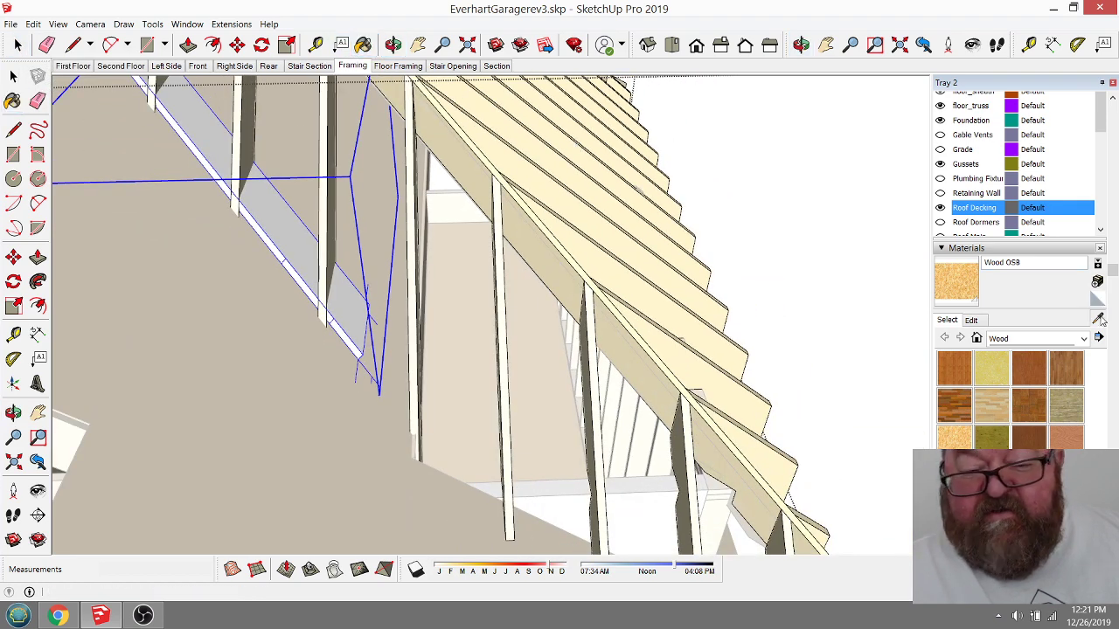
pyautogui.click(472, 156)
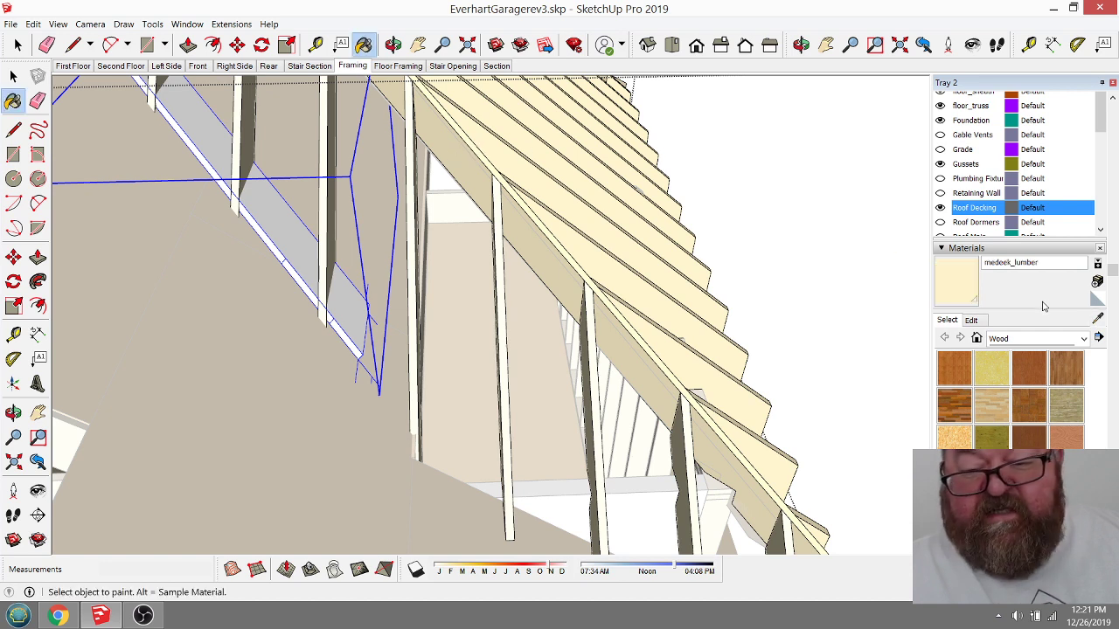
pyautogui.click(1101, 319)
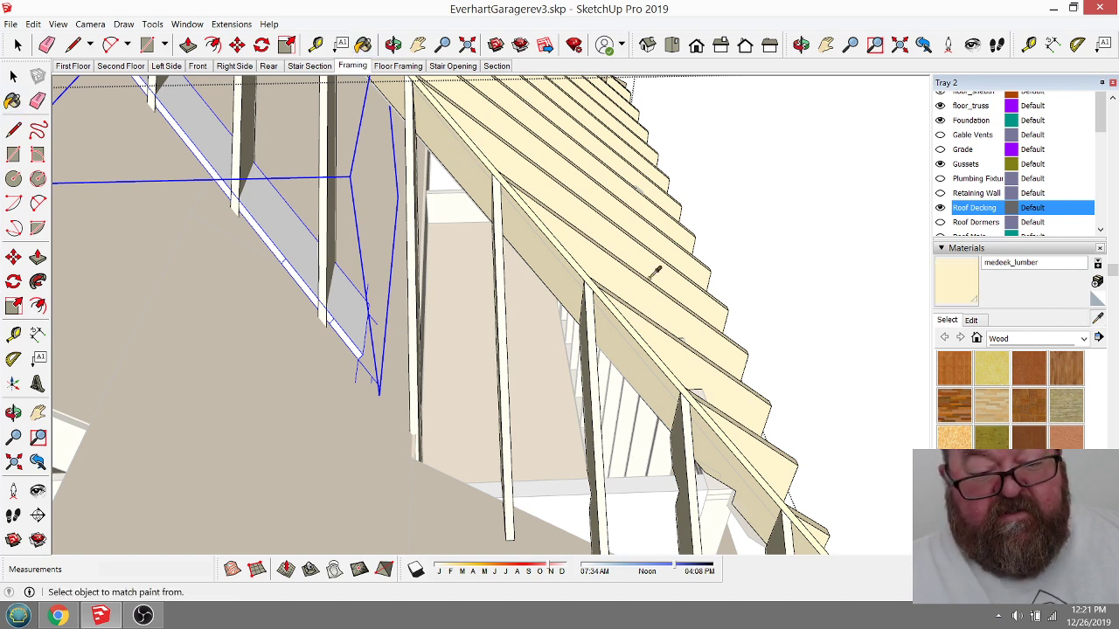
pyautogui.click(641, 402)
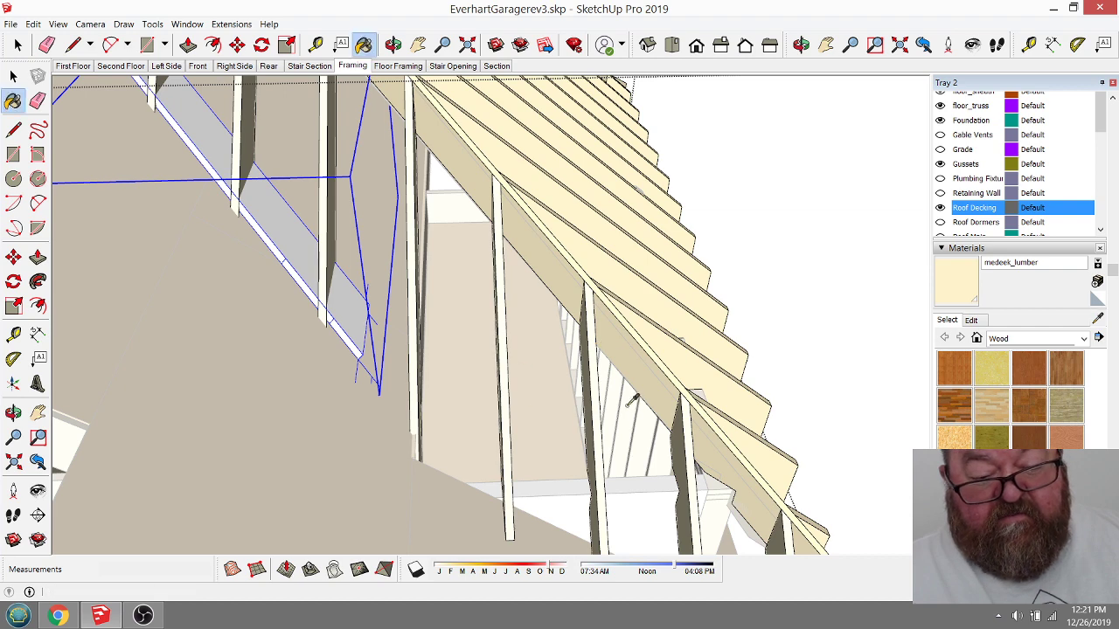
pyautogui.click(307, 254)
pyautogui.scroll(-3, 466, 385)
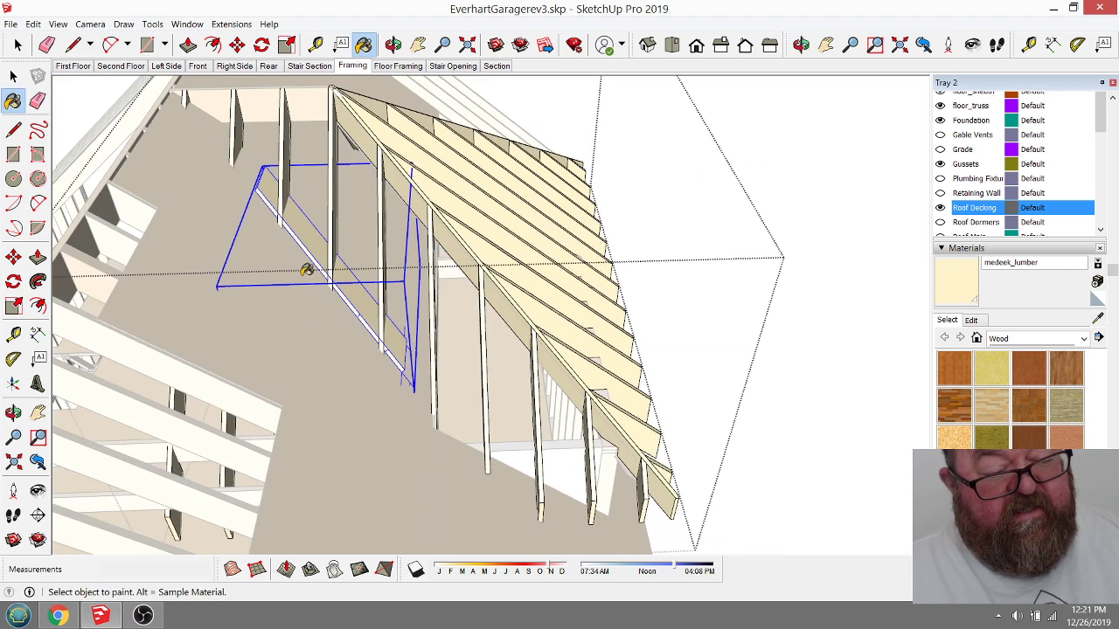
pyautogui.scroll(3, 295, 230)
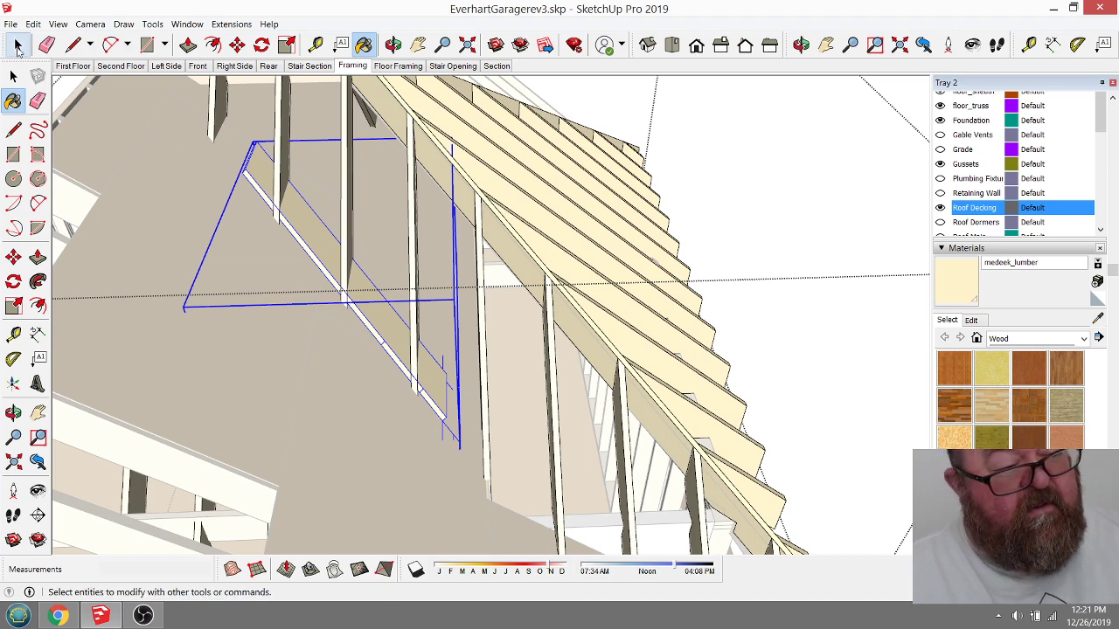
# Step: Erase the stray construction edges sticking out past the lower end of the valley board
pyautogui.click(18, 45)
pyautogui.click(197, 154)
pyautogui.scroll(2, 386, 337)
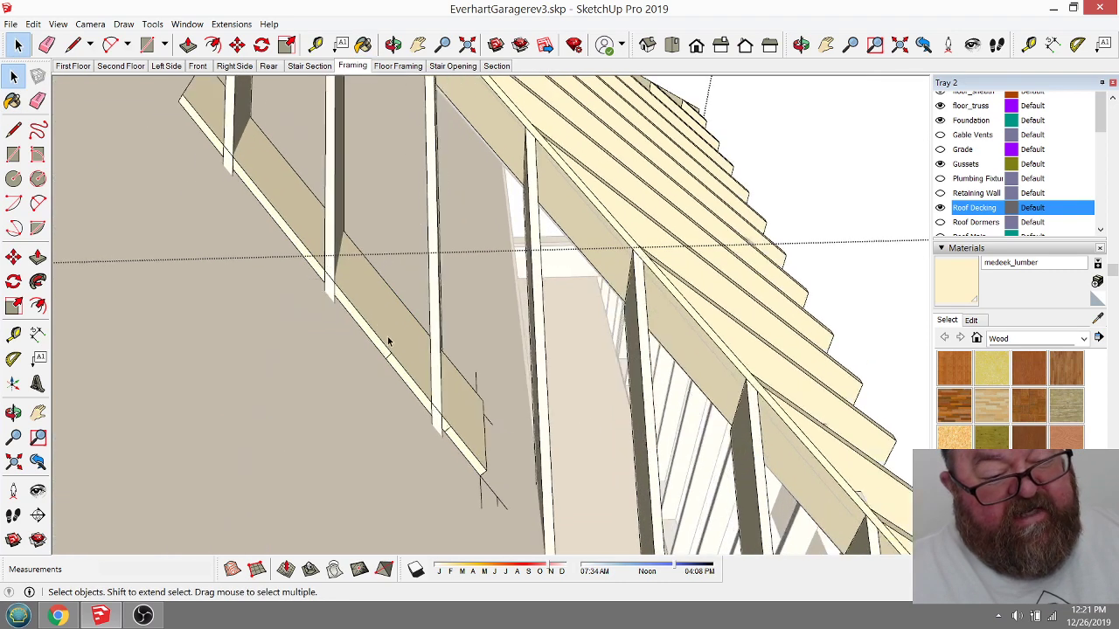
pyautogui.scroll(-1, 453, 295)
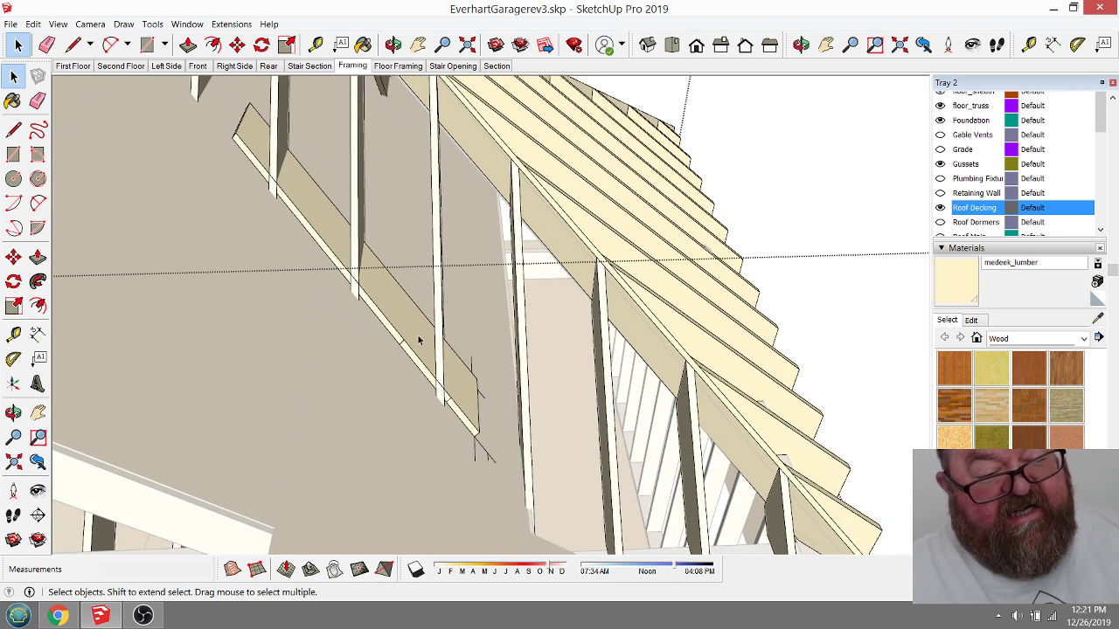
pyautogui.scroll(-1, 361, 257)
pyautogui.scroll(2, 455, 371)
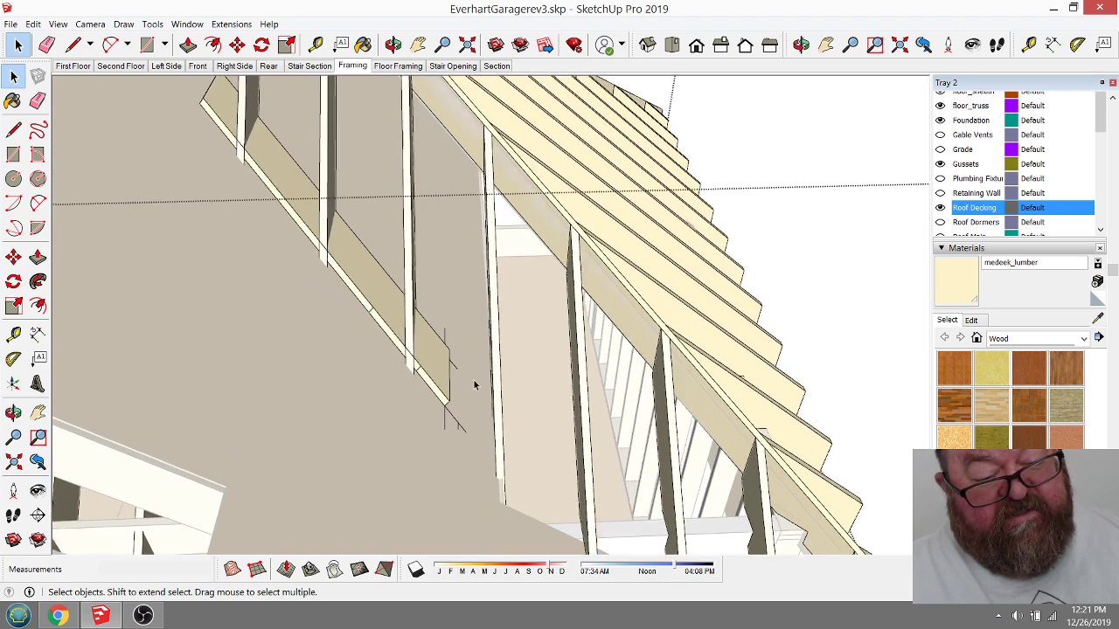
pyautogui.click(392, 44)
pyautogui.scroll(4, 345, 319)
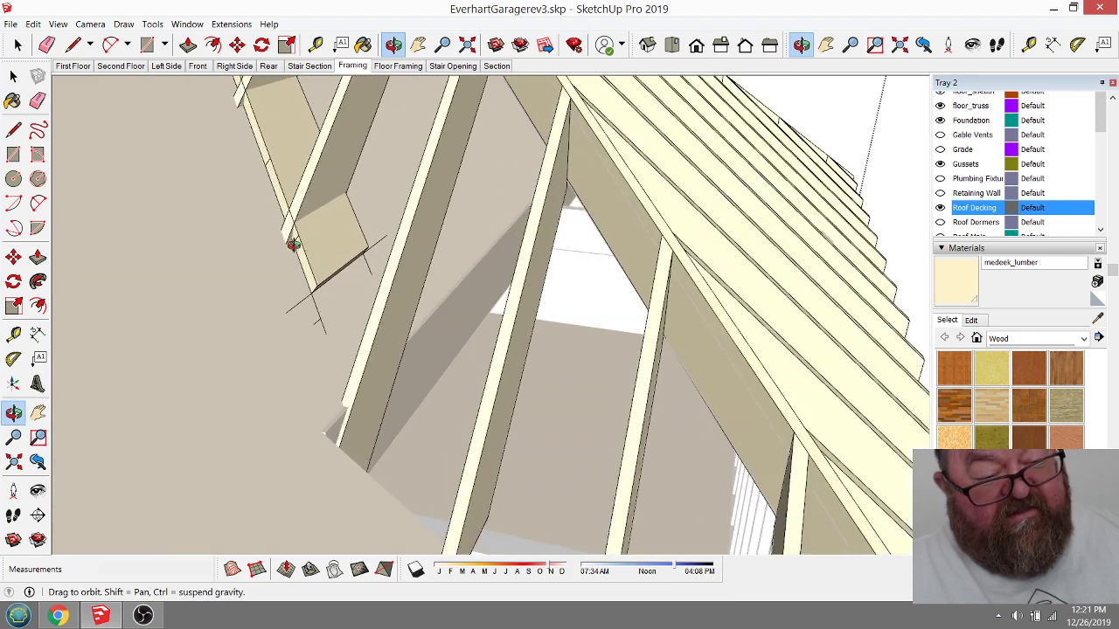
pyautogui.press('space')
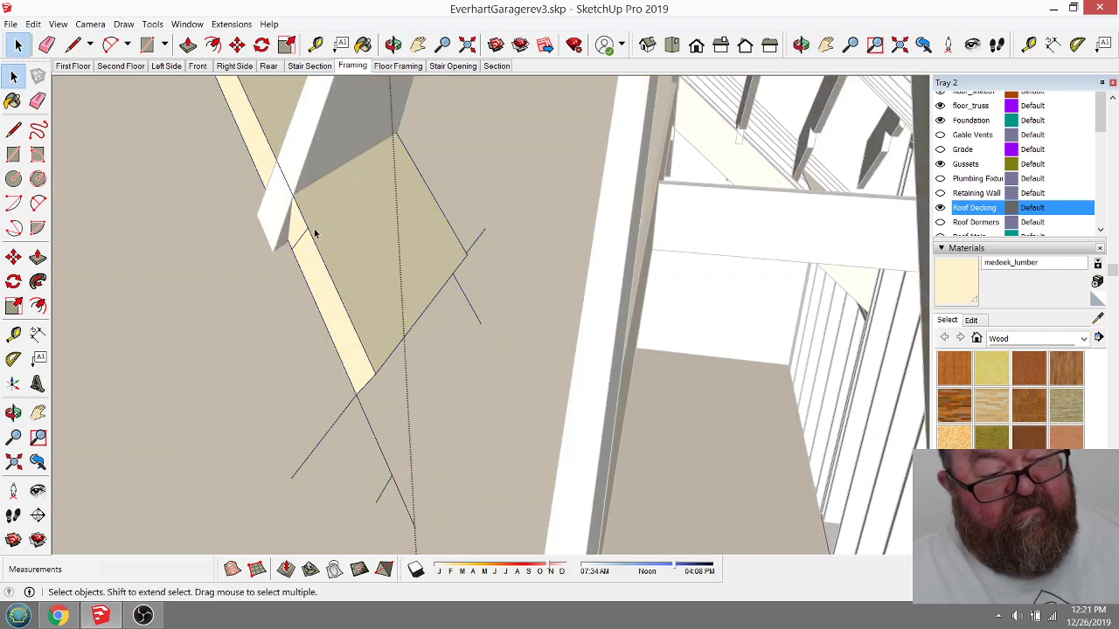
pyautogui.press('e')
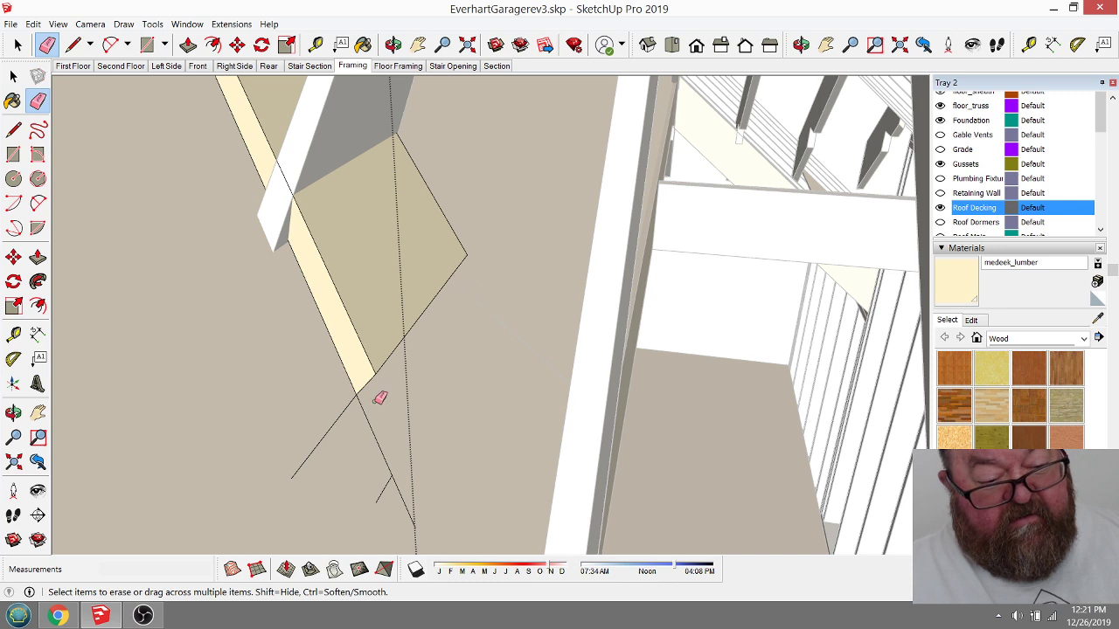
pyautogui.moveTo(341, 408); pyautogui.dragTo(342, 405)
# Step: Erase the short seam line crossing the valley board's narrow outer edge between two jack rafters
pyautogui.moveTo(362, 312)
pyautogui.mouseDown(button='middle')
pyautogui.moveTo(374, 457)
pyautogui.moveTo(485, 469)
pyautogui.moveTo(488, 448)
pyautogui.mouseUp(button='middle')
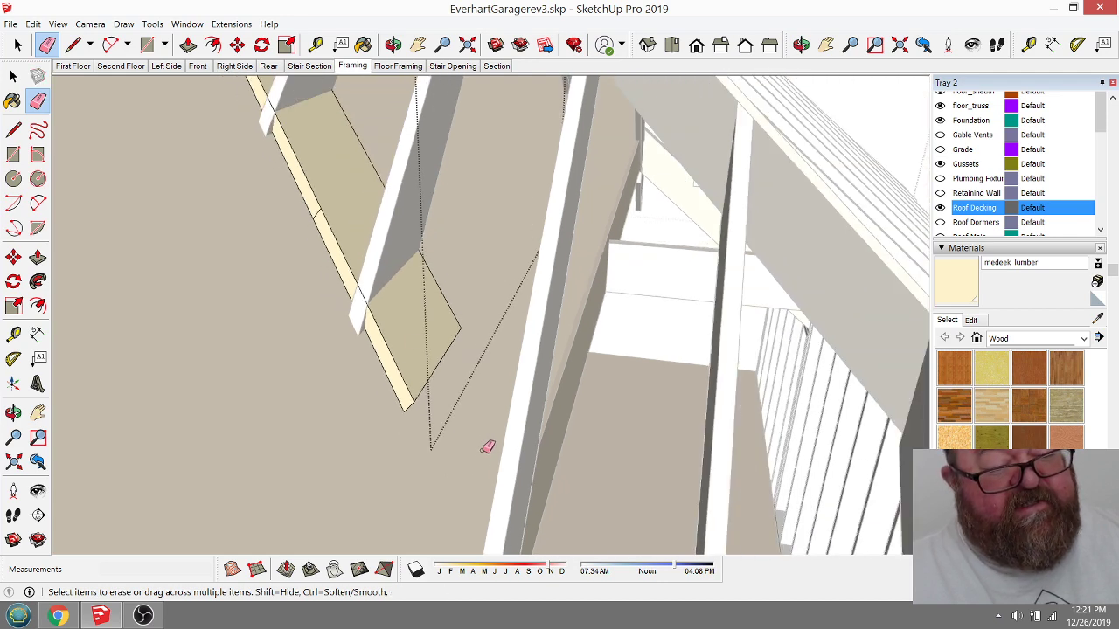
pyautogui.scroll(2, 339, 194)
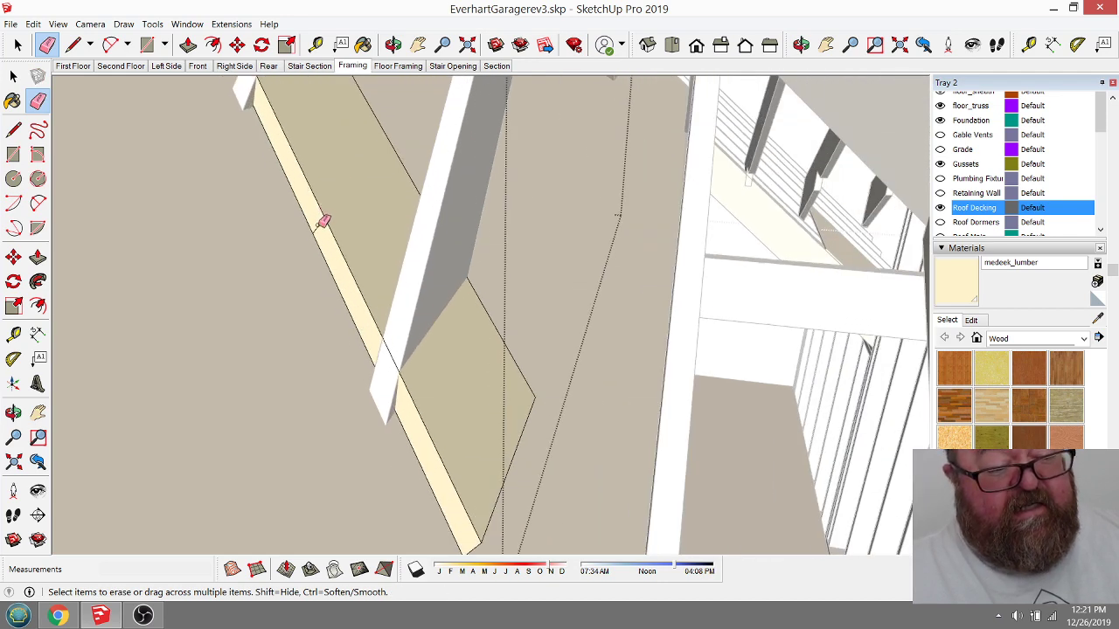
pyautogui.moveTo(332, 236); pyautogui.dragTo(468, 379, button='middle')
pyautogui.scroll(-6, 379, 305)
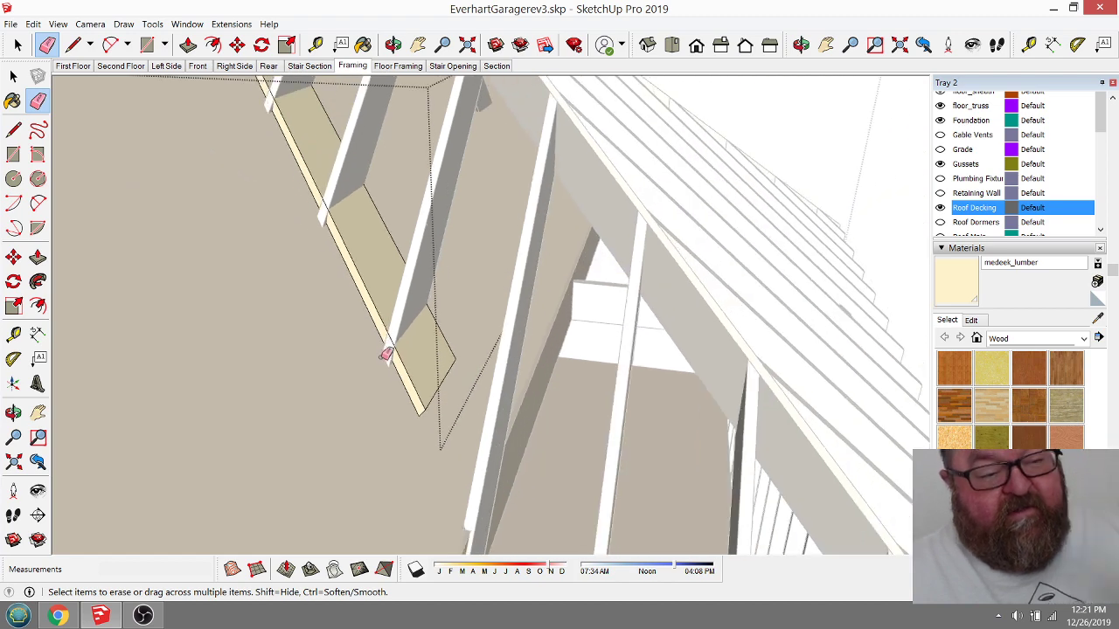
pyautogui.scroll(2, 425, 412)
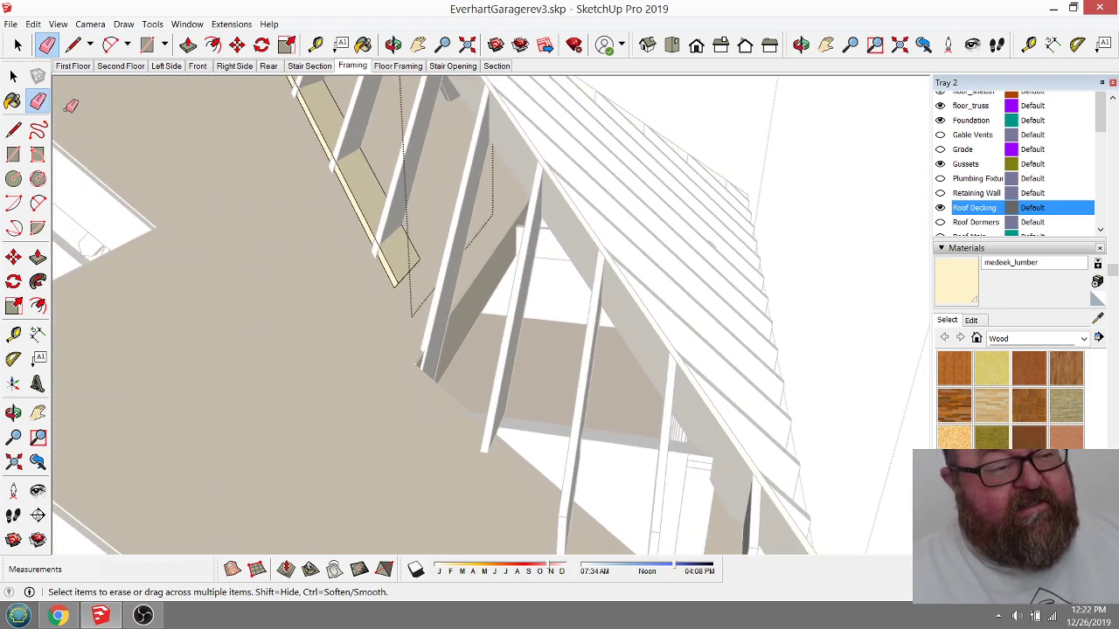
# Step: Create a guide line with the Tape Measure along the valley board's outer bottom edge, running beyond its lower end
pyautogui.click(18, 45)
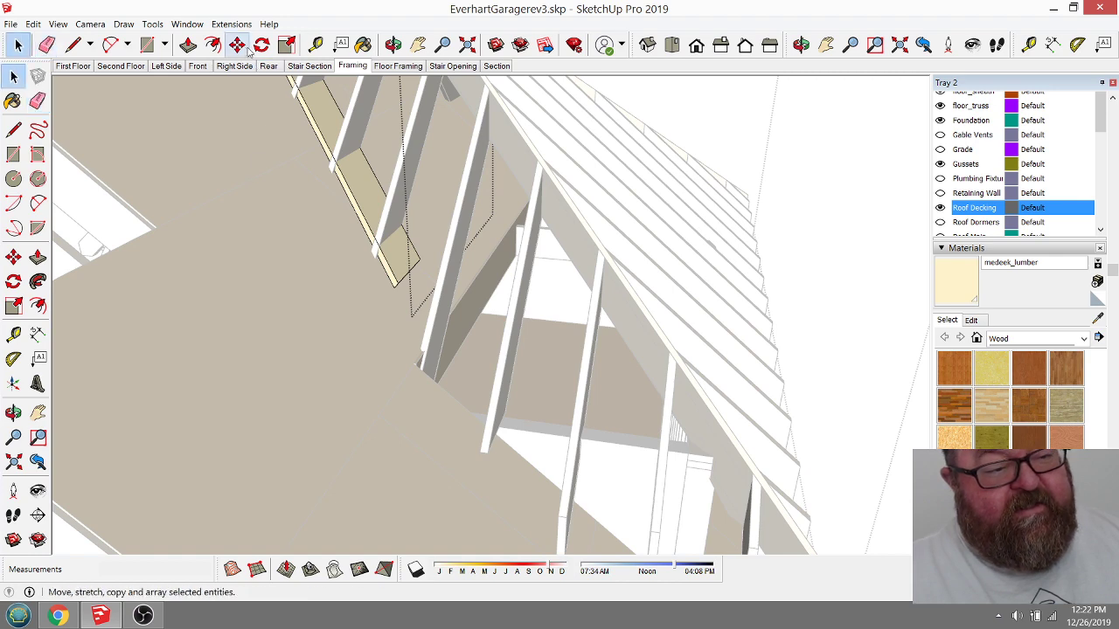
pyautogui.click(316, 45)
pyautogui.scroll(5, 376, 240)
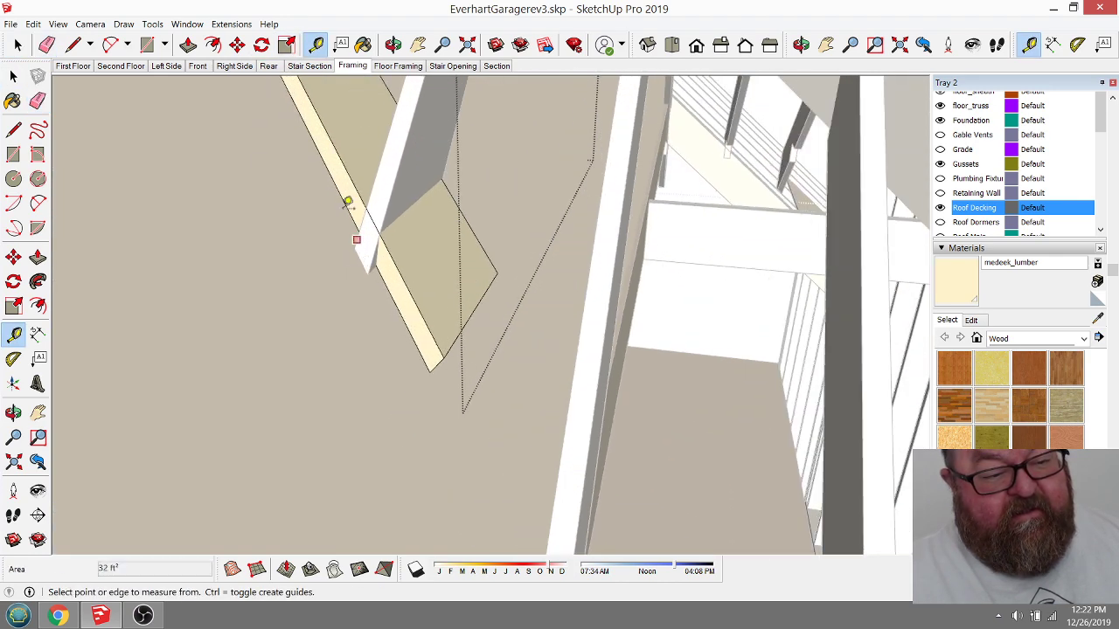
pyautogui.click(386, 250)
pyautogui.click(387, 282)
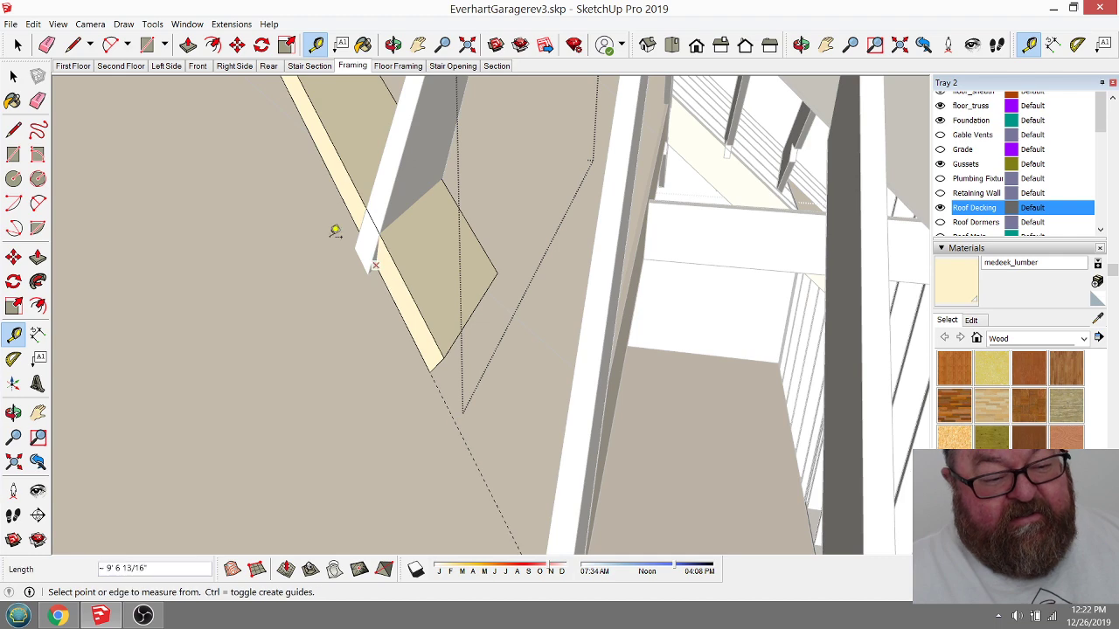
pyautogui.scroll(-2, 245, 210)
pyautogui.scroll(-3, 415, 206)
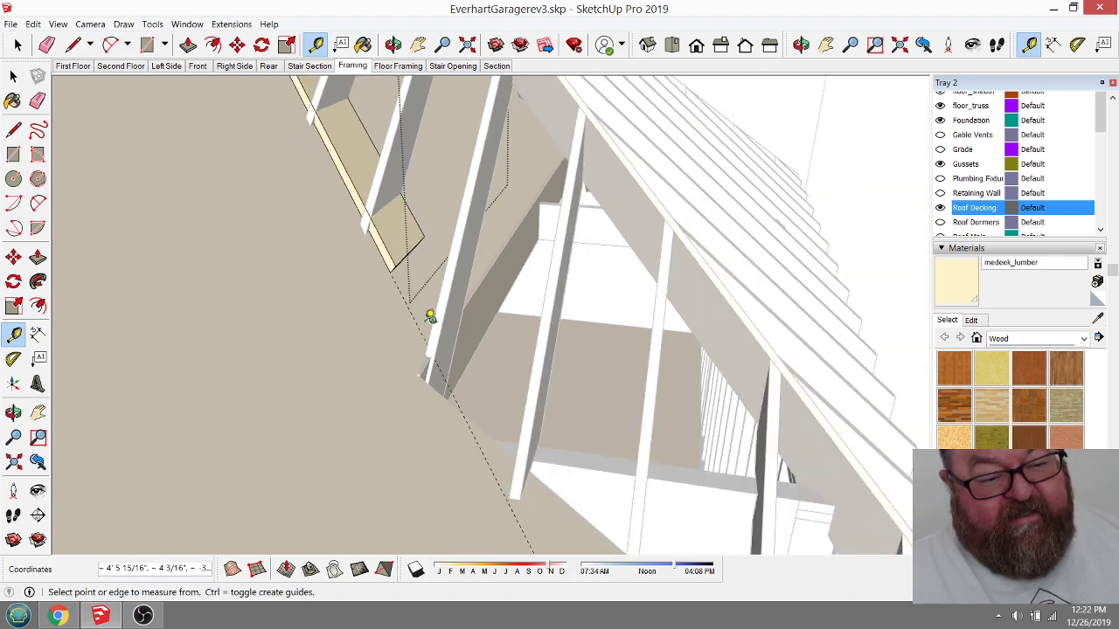
pyautogui.scroll(-2, 496, 317)
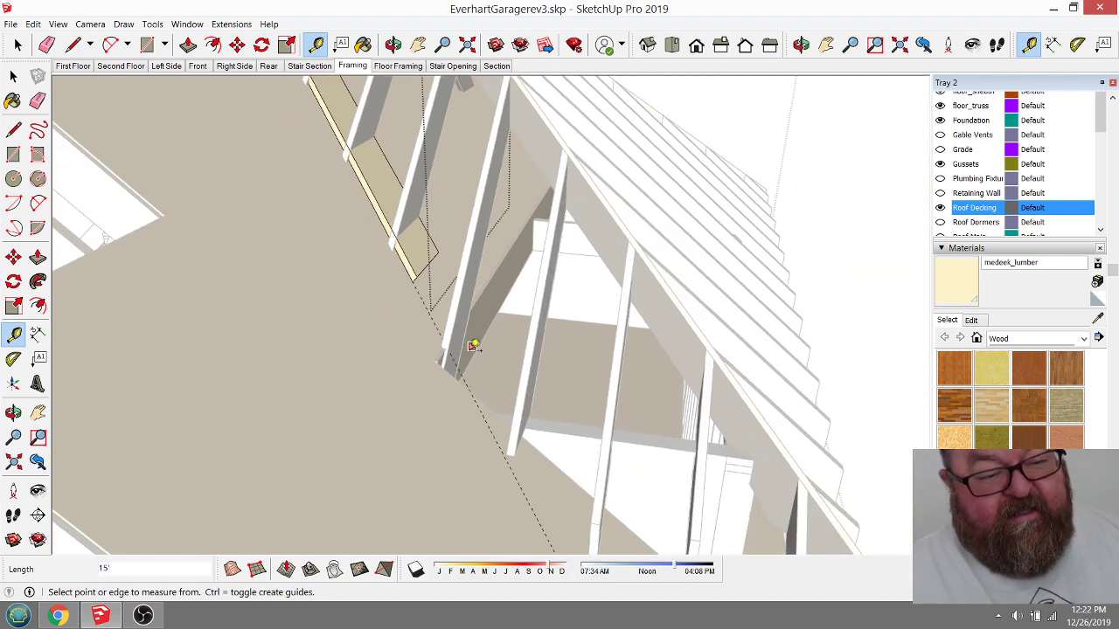
# Step: Extend the valley board about 3' 3 5/16" by moving its lower end down along the guide line to the next jack rafter
pyautogui.click(18, 46)
pyautogui.moveTo(330, 191); pyautogui.dragTo(489, 336)
pyautogui.click(237, 45)
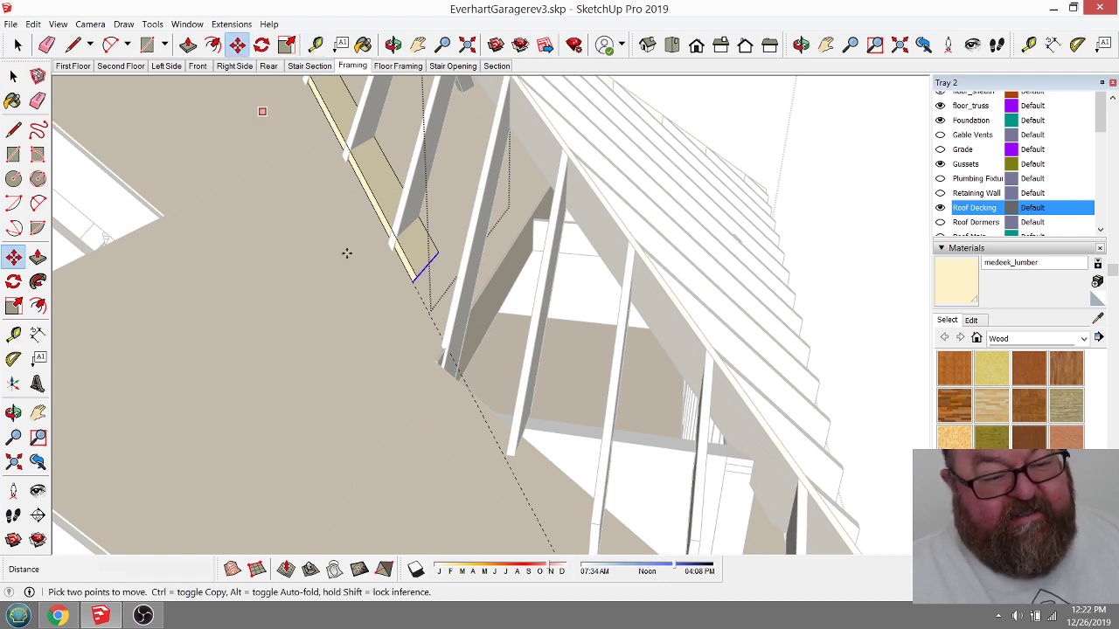
pyautogui.scroll(4, 434, 367)
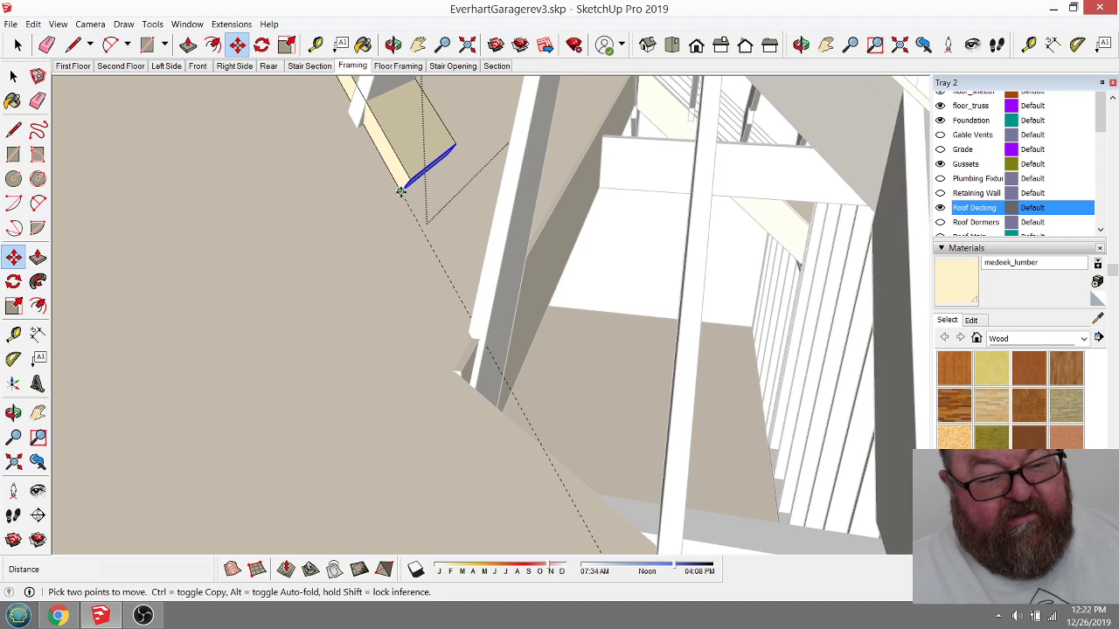
pyautogui.click(400, 190)
pyautogui.moveTo(425, 223); pyautogui.dragTo(437, 227, button='middle')
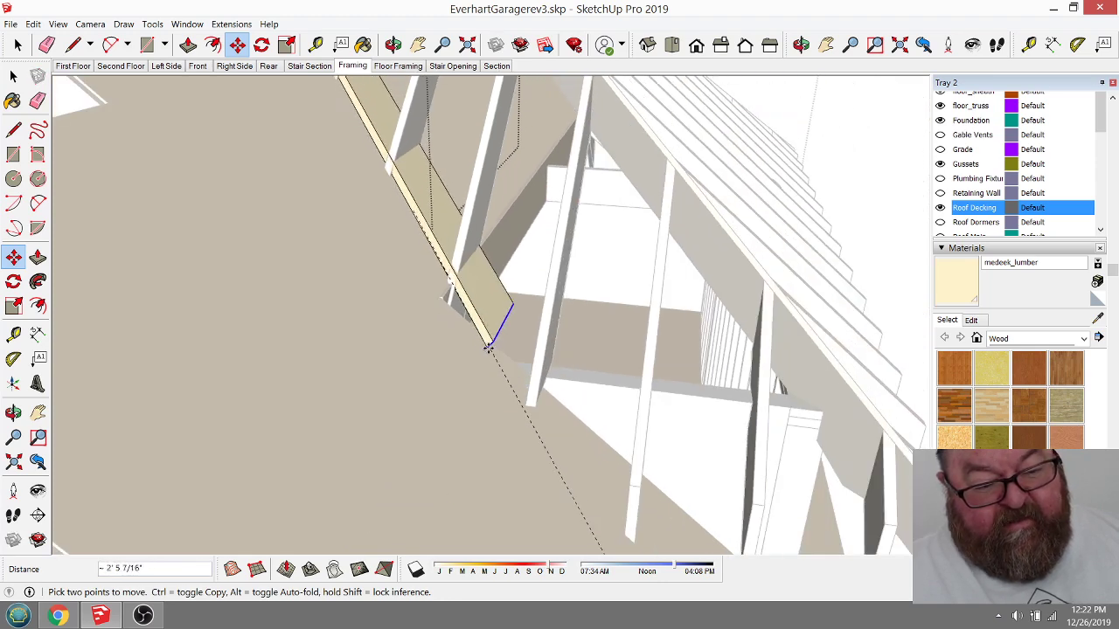
pyautogui.moveTo(498, 357); pyautogui.dragTo(530, 432, button='middle')
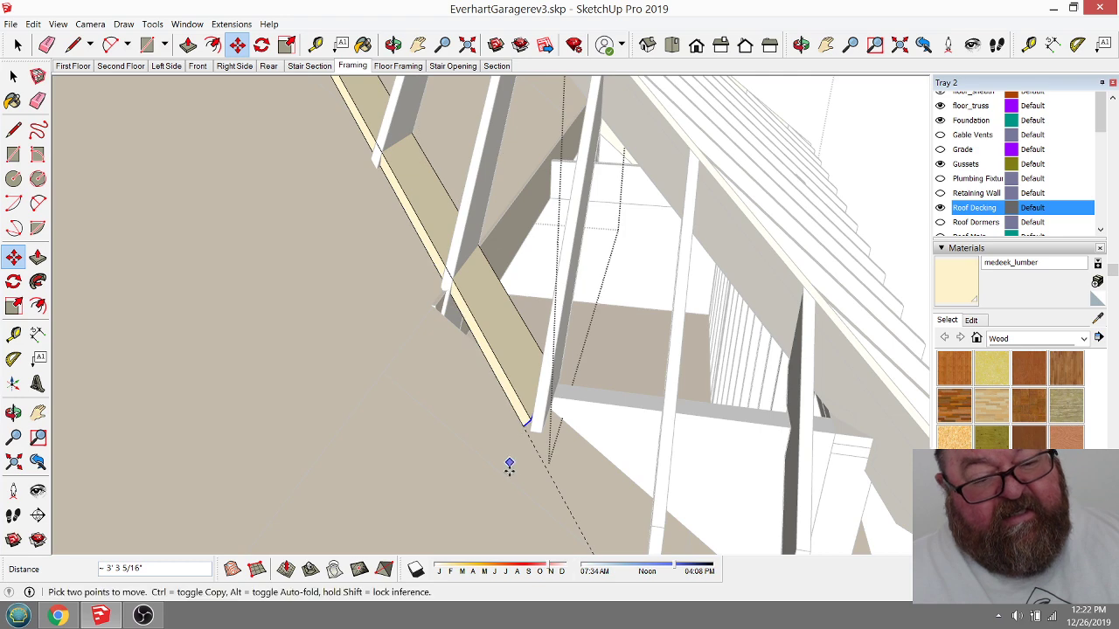
# Step: Create a second guide line parallel to the first at 11 1/4 inches, through the inner corner of the board's upper end
pyautogui.scroll(-6, 521, 437)
pyautogui.moveTo(390, 219); pyautogui.dragTo(575, 276, button='middle')
pyautogui.moveTo(505, 265); pyautogui.dragTo(458, 374, button='middle')
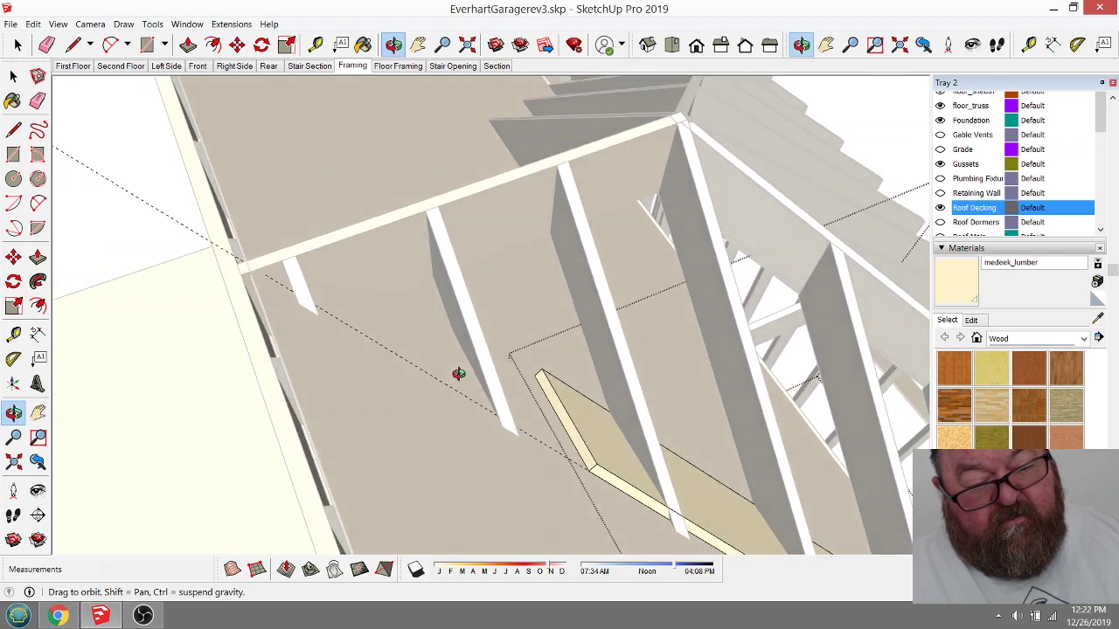
pyautogui.click(17, 44)
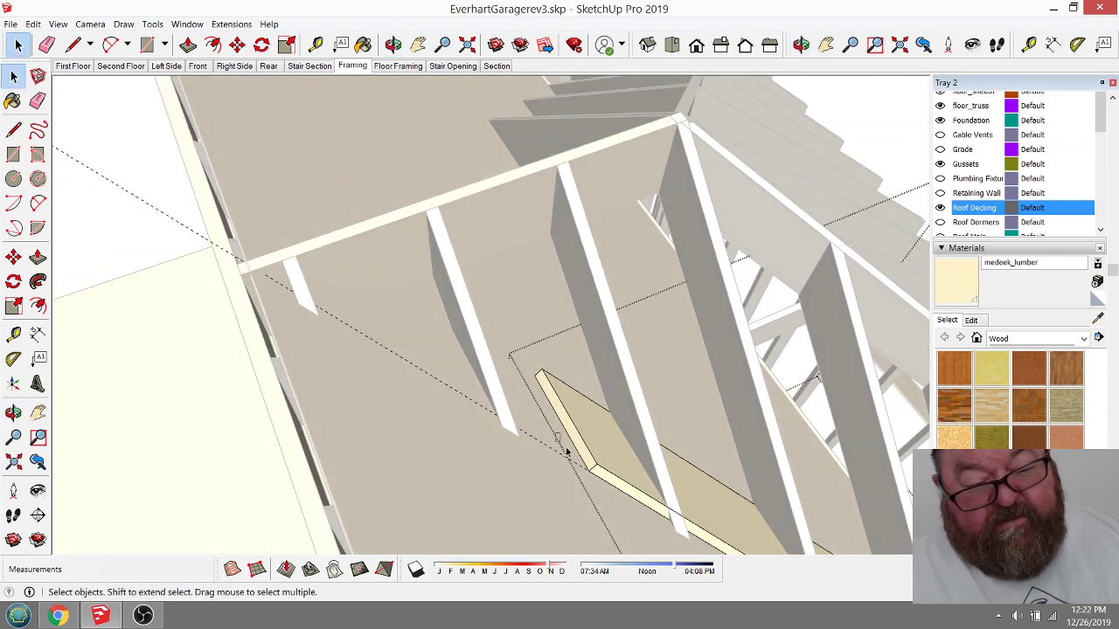
pyautogui.click(315, 44)
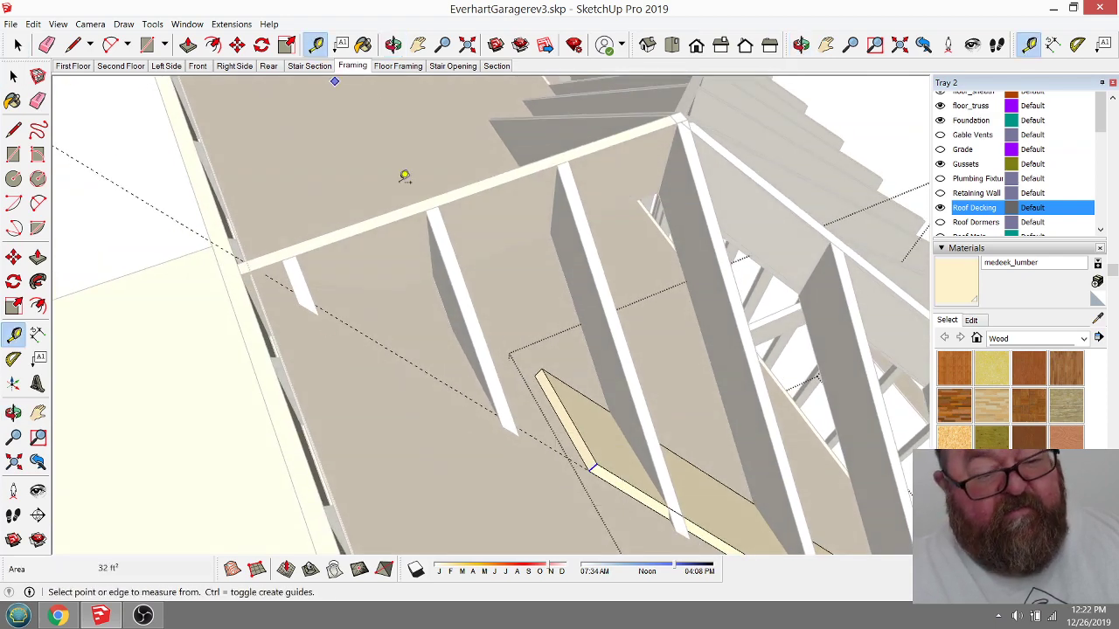
pyautogui.click(529, 434)
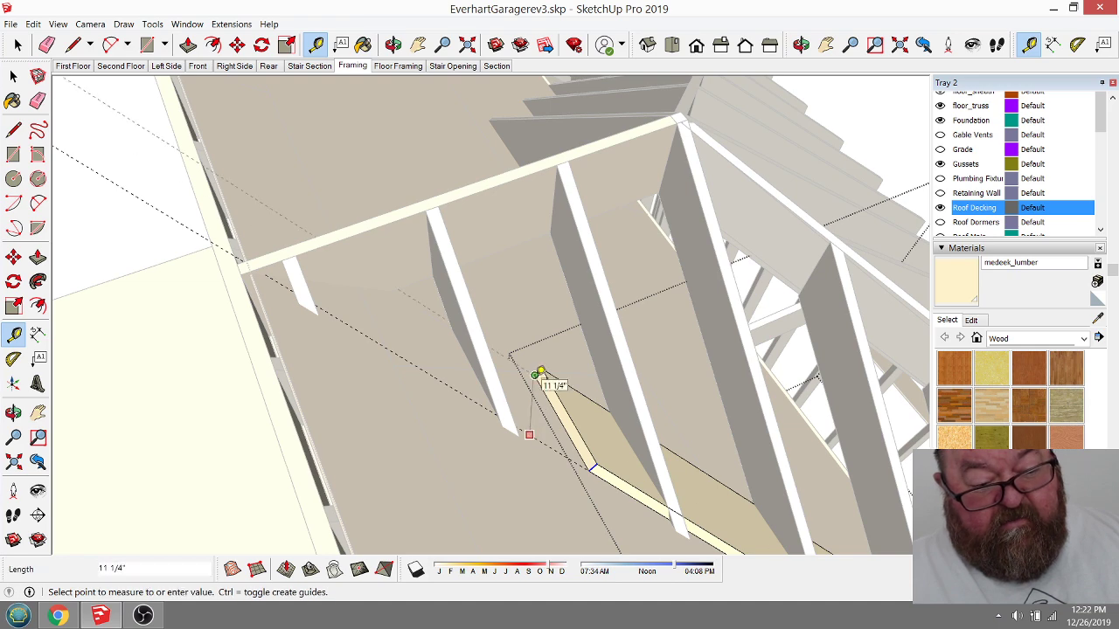
pyautogui.scroll(3, 540, 372)
pyautogui.click(542, 369)
pyautogui.scroll(-3, 537, 356)
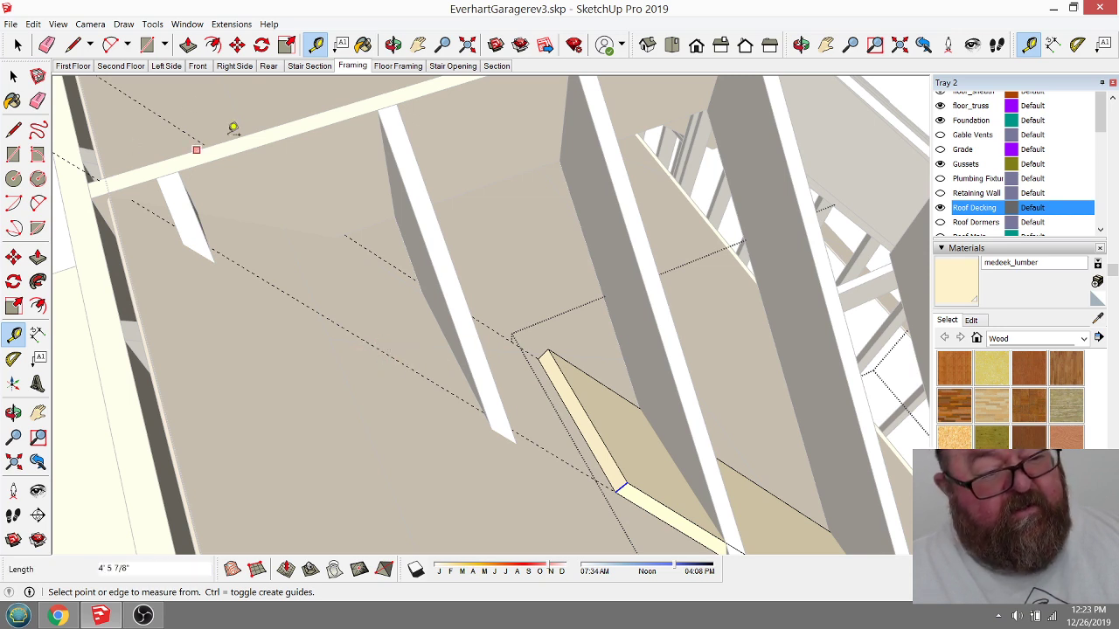
# Step: Move the outer corner edge of the valley board's upper end about 3' 7 5/16" along the guide line, past the last jack rafter
pyautogui.click(237, 45)
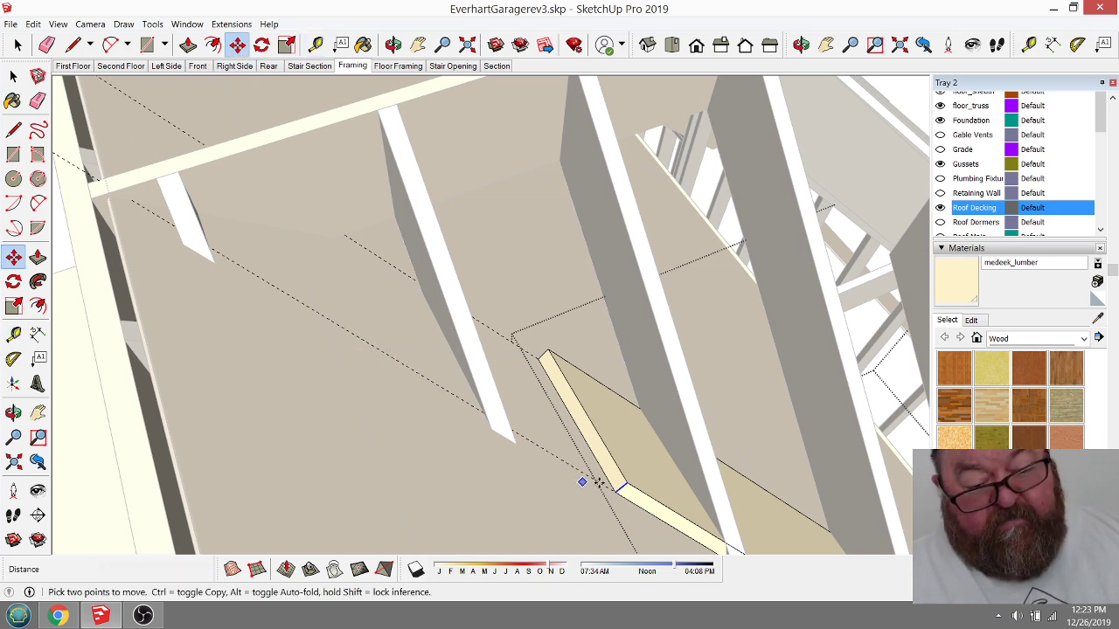
pyautogui.click(614, 492)
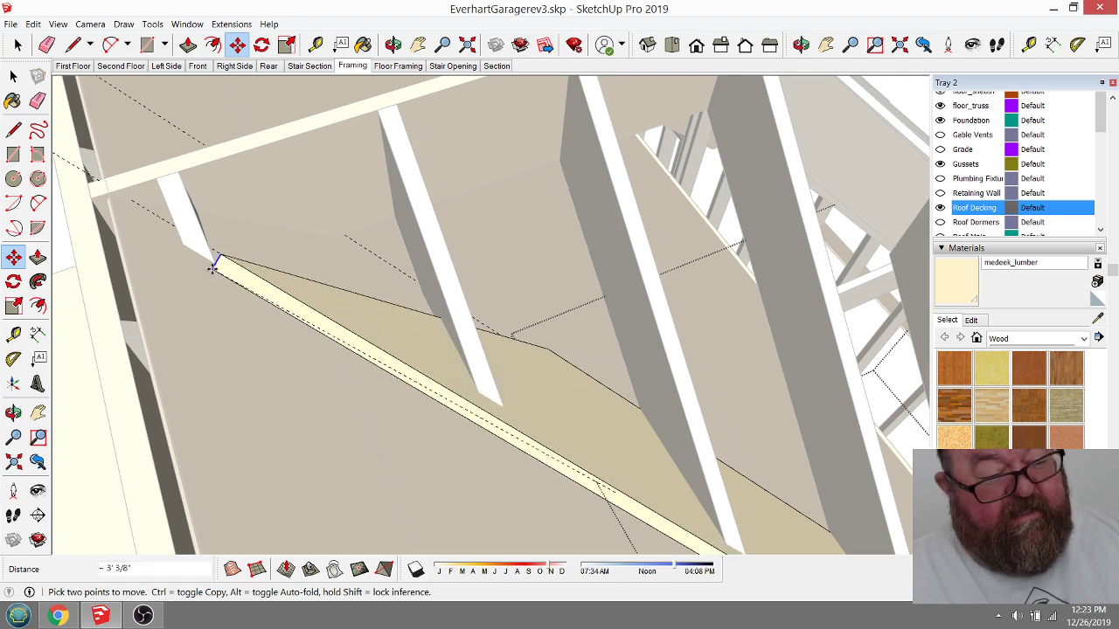
pyautogui.scroll(3, 215, 297)
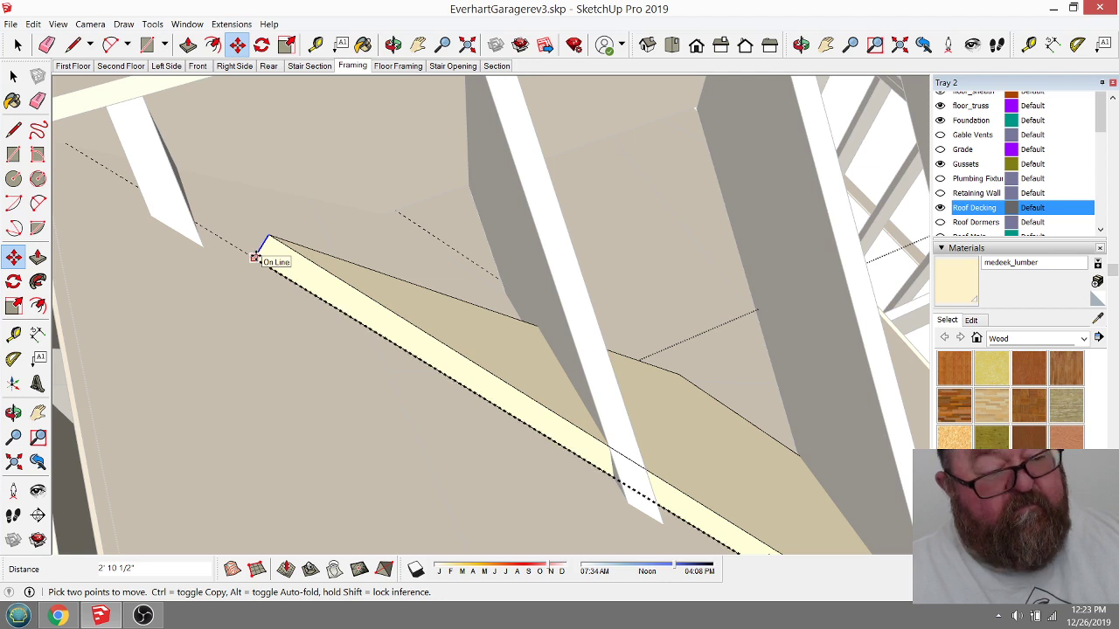
pyautogui.click(75, 149)
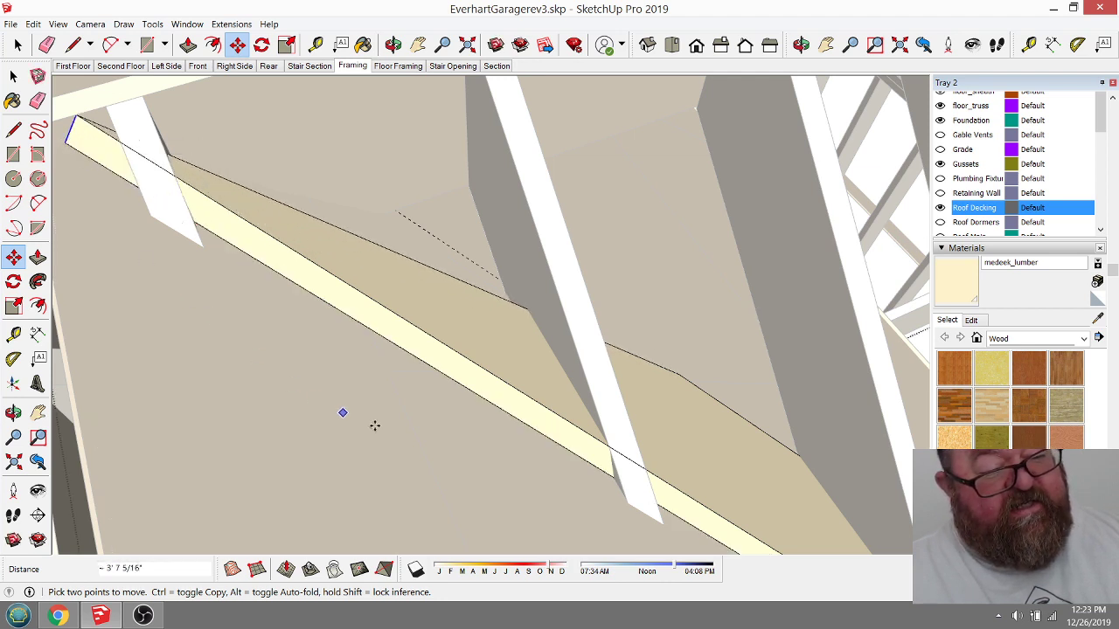
# Step: Move the inner corner edge of the valley board's upper end about 2' 1/4" along the second guide line, into the dormer's ridge board
pyautogui.scroll(-2, 371, 424)
pyautogui.click(393, 45)
pyautogui.moveTo(490, 227); pyautogui.dragTo(357, 222)
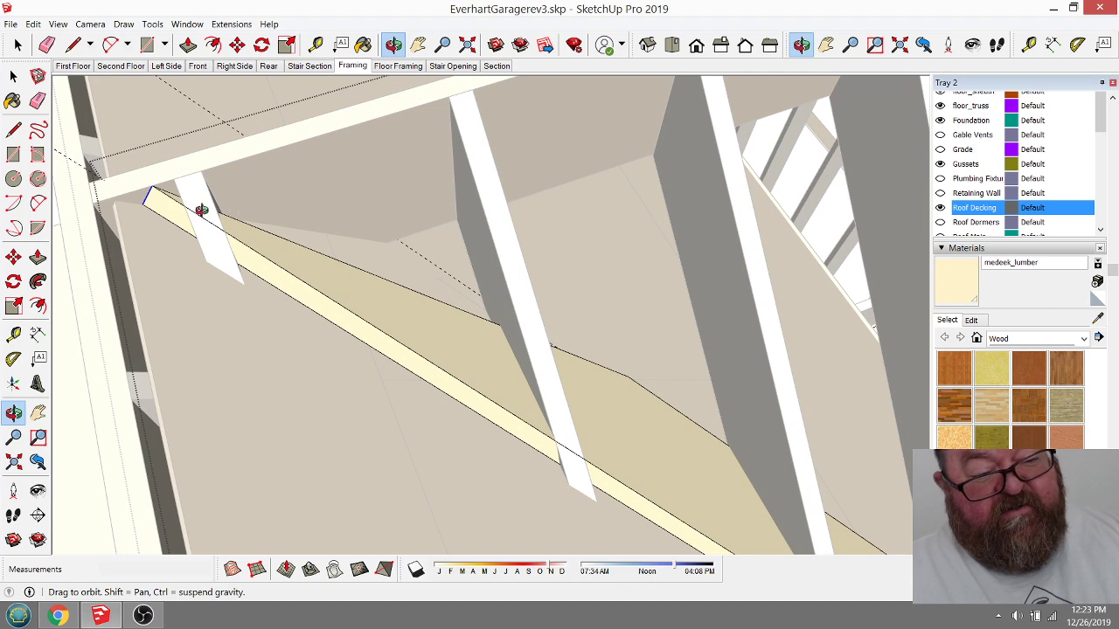
pyautogui.moveTo(230, 239); pyautogui.dragTo(283, 254)
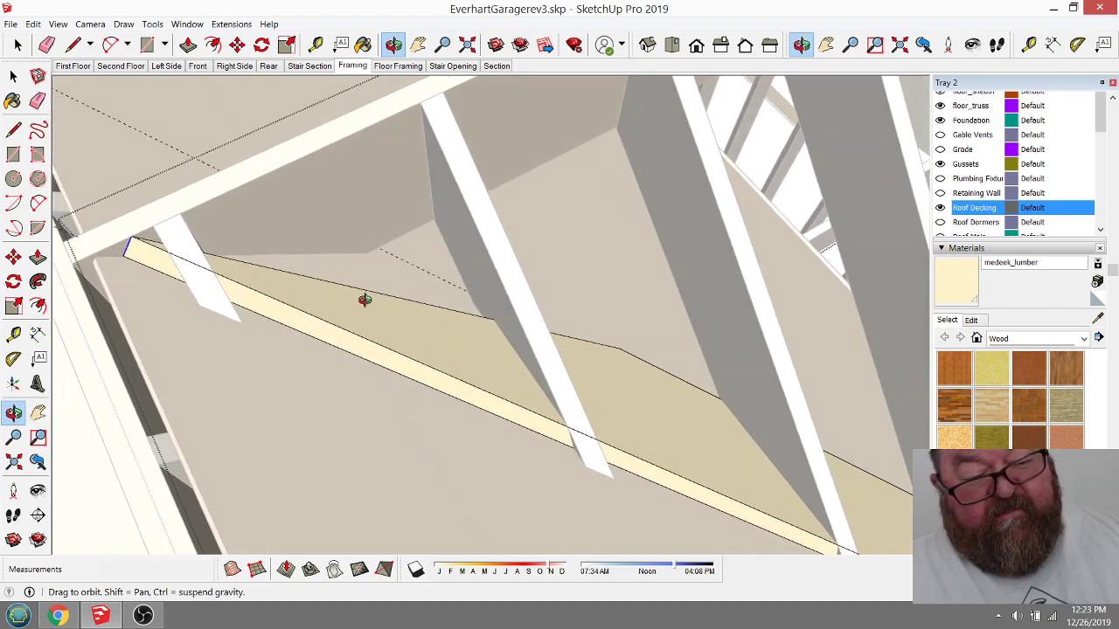
pyautogui.moveTo(375, 297); pyautogui.dragTo(354, 336)
pyautogui.click(13, 76)
pyautogui.moveTo(576, 280); pyautogui.dragTo(689, 409)
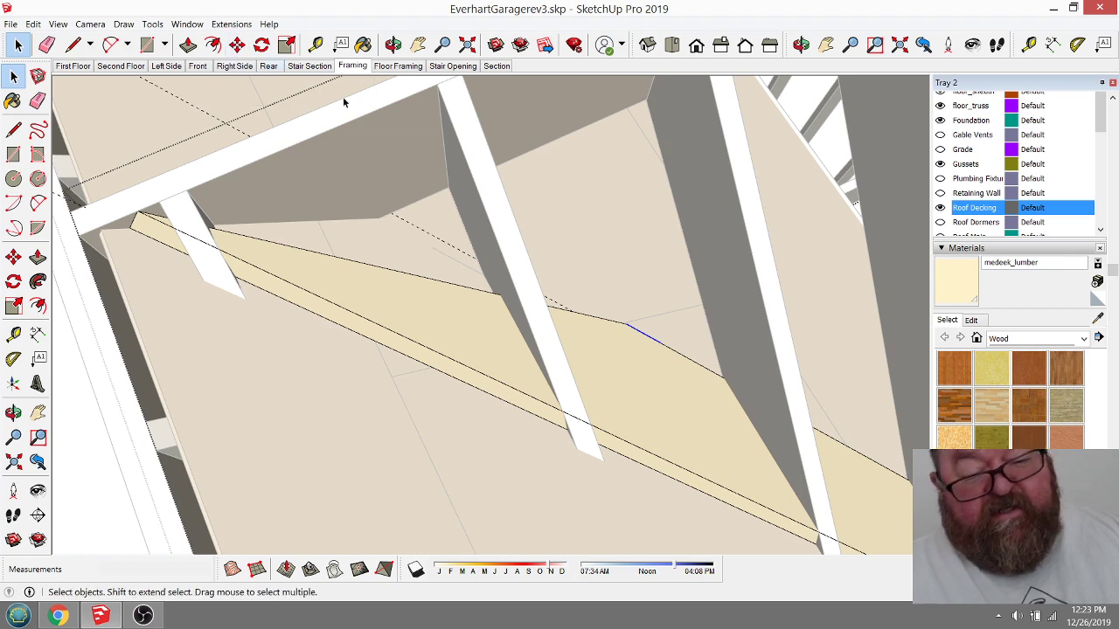
pyautogui.click(237, 44)
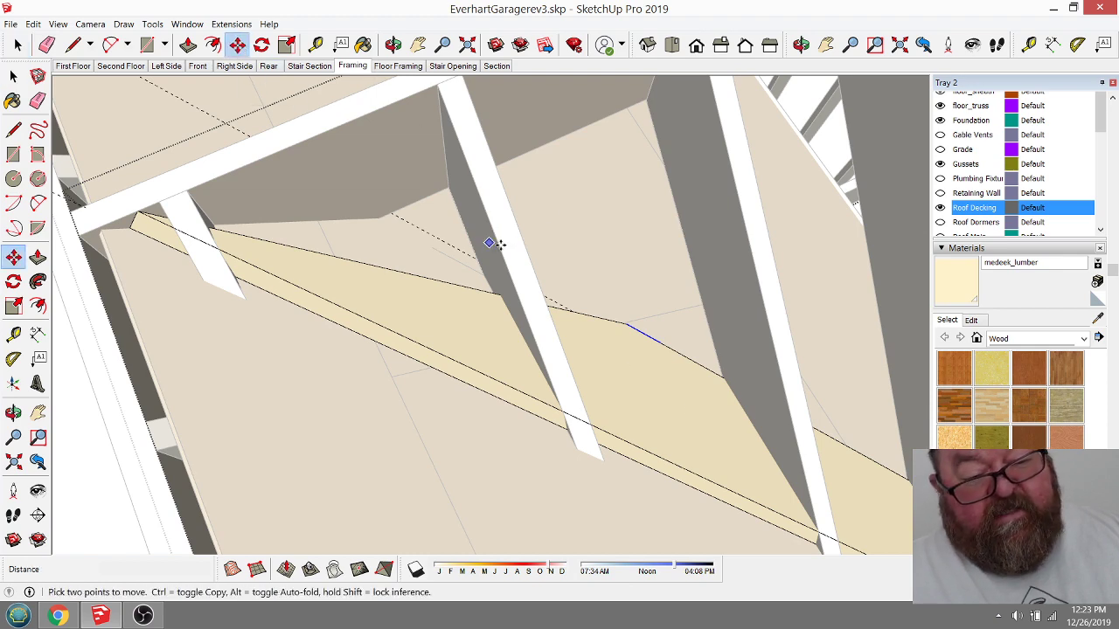
pyautogui.click(393, 45)
pyautogui.moveTo(472, 158); pyautogui.dragTo(399, 464)
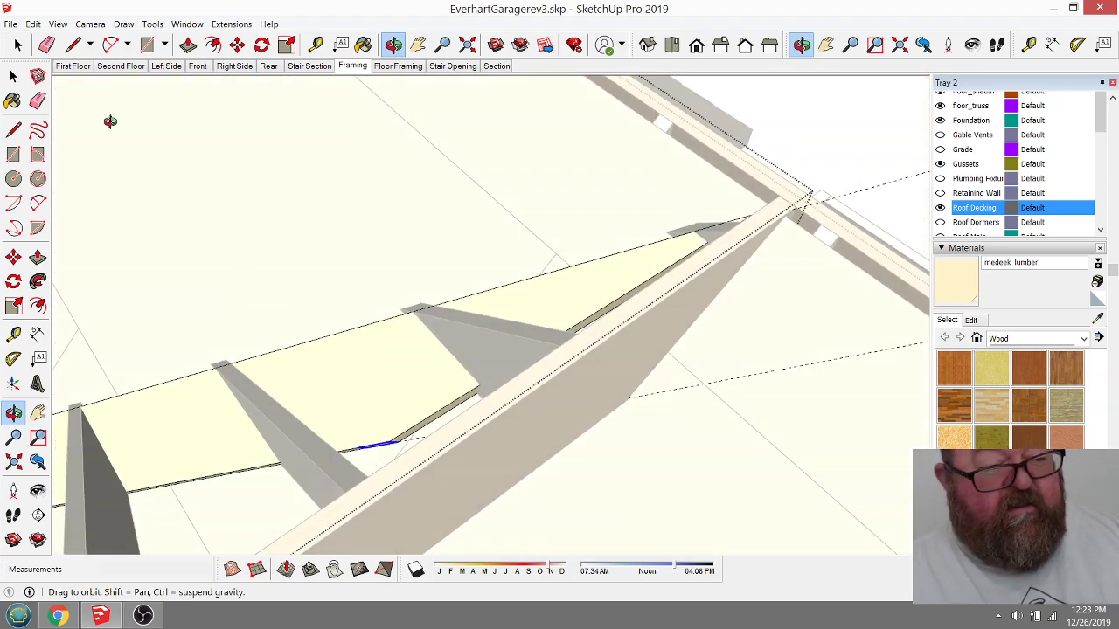
pyautogui.click(18, 44)
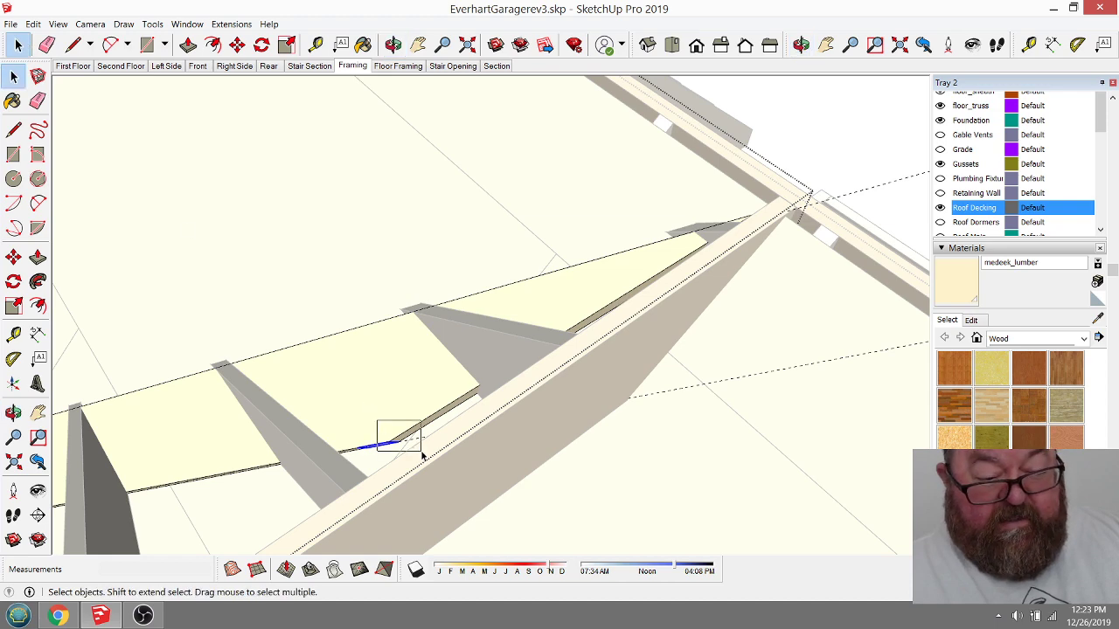
pyautogui.click(237, 45)
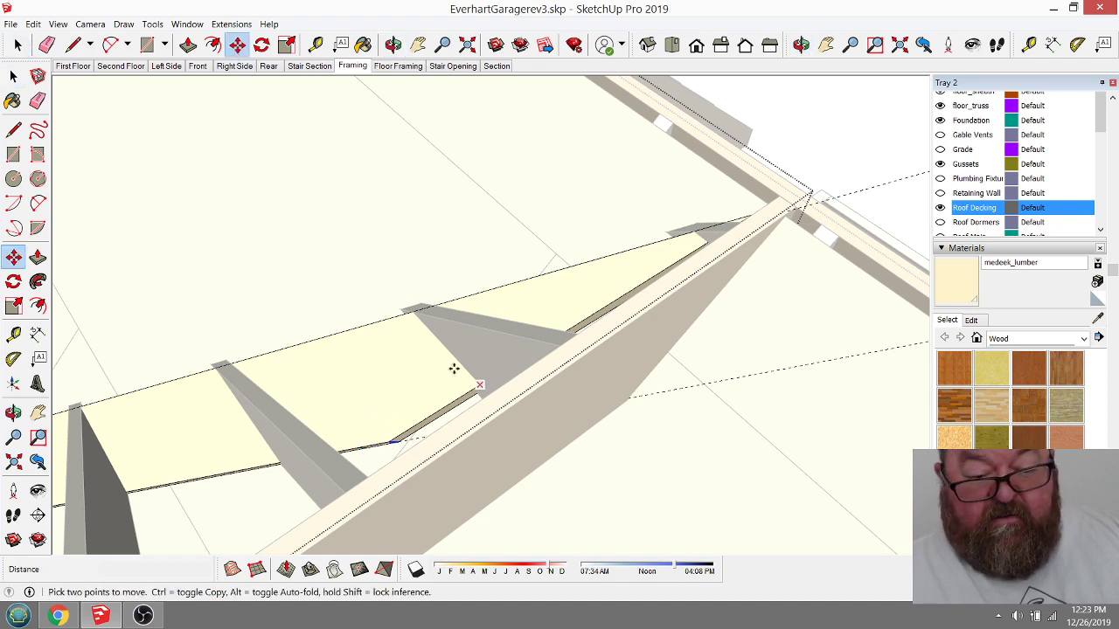
pyautogui.click(393, 44)
pyautogui.moveTo(408, 101); pyautogui.dragTo(655, 382)
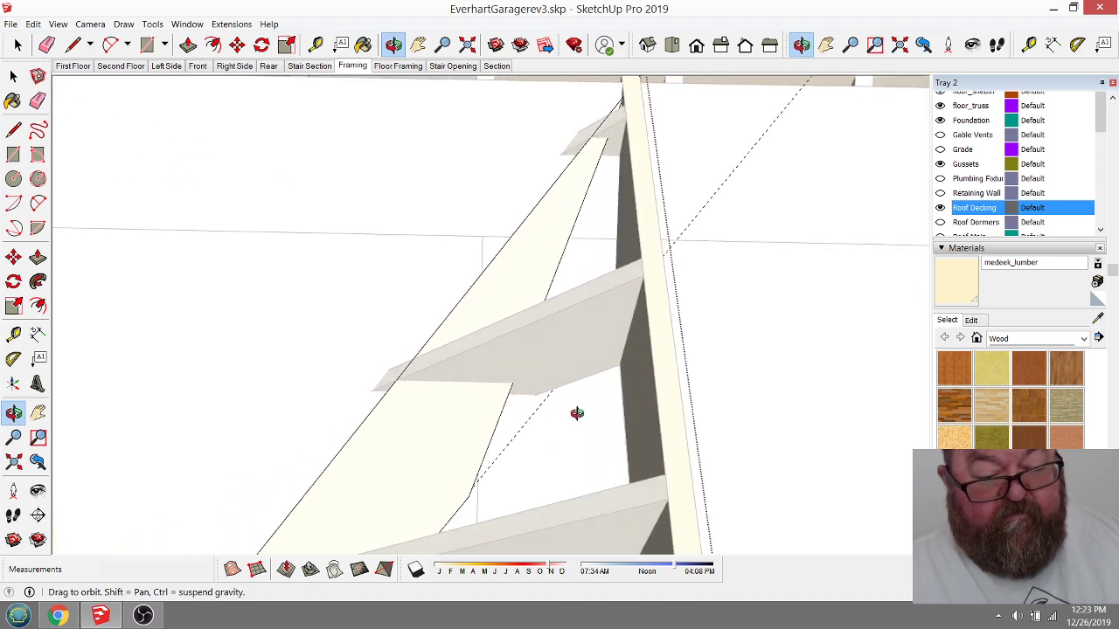
pyautogui.click(237, 45)
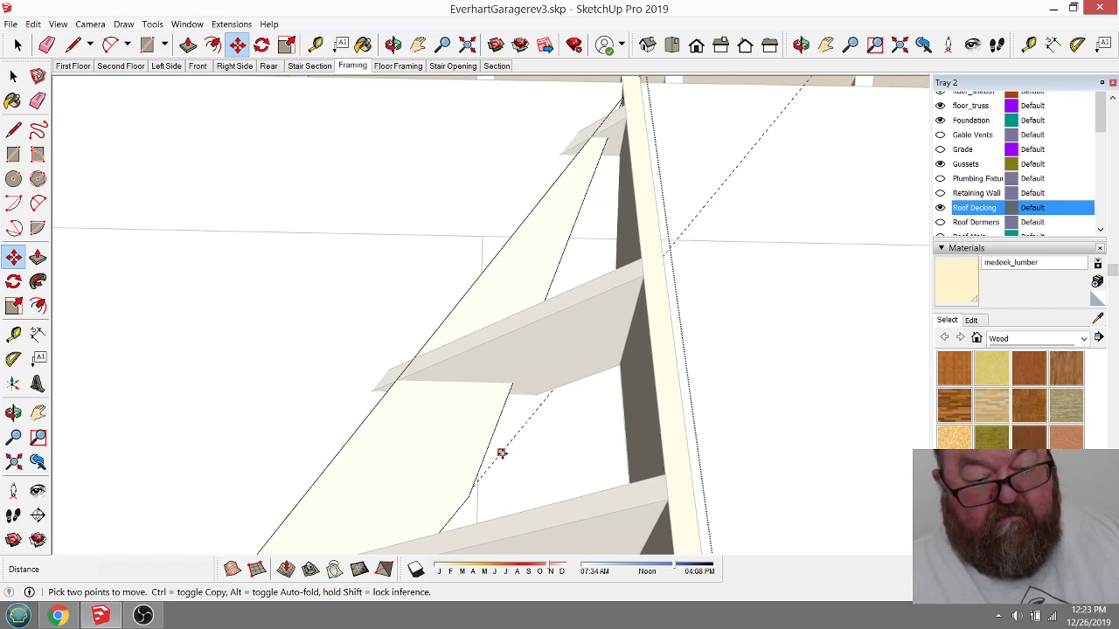
pyautogui.click(501, 453)
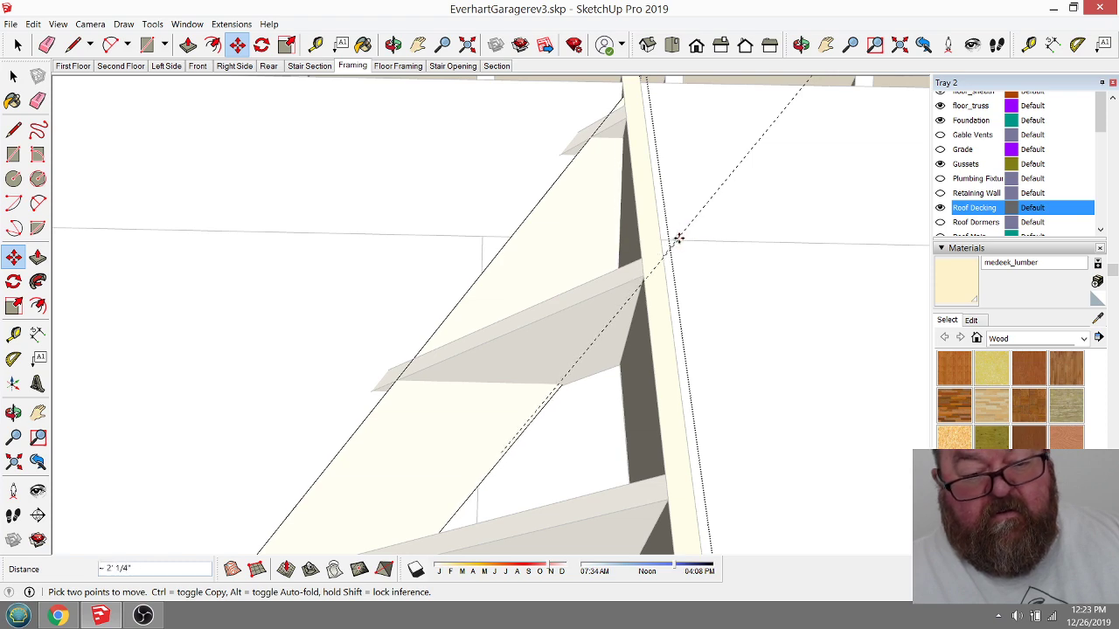
pyautogui.click(674, 239)
# Step: Move the inner corner edge back about 3 5/8" along the guide line to the near face of the dormer's ridge board
pyautogui.click(394, 45)
pyautogui.moveTo(669, 320); pyautogui.dragTo(421, 266)
pyautogui.moveTo(546, 256)
pyautogui.mouseDown()
pyautogui.moveTo(539, 290)
pyautogui.moveTo(656, 120)
pyautogui.moveTo(610, 214)
pyautogui.moveTo(551, 251)
pyautogui.mouseUp()
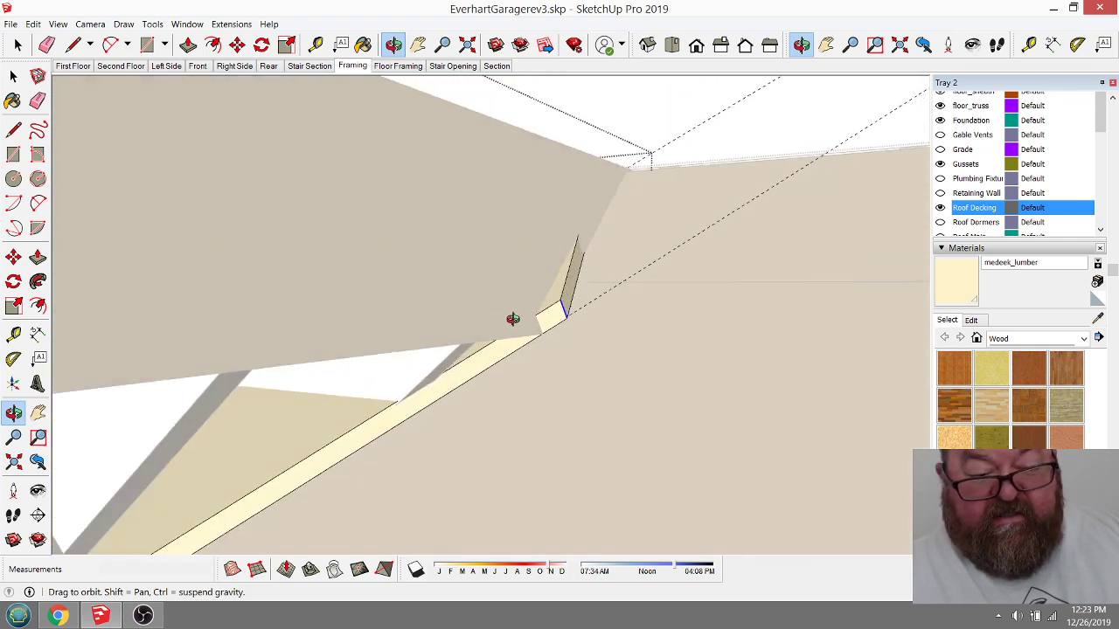
pyautogui.moveTo(503, 319); pyautogui.dragTo(519, 318)
pyautogui.press('space')
pyautogui.press('m')
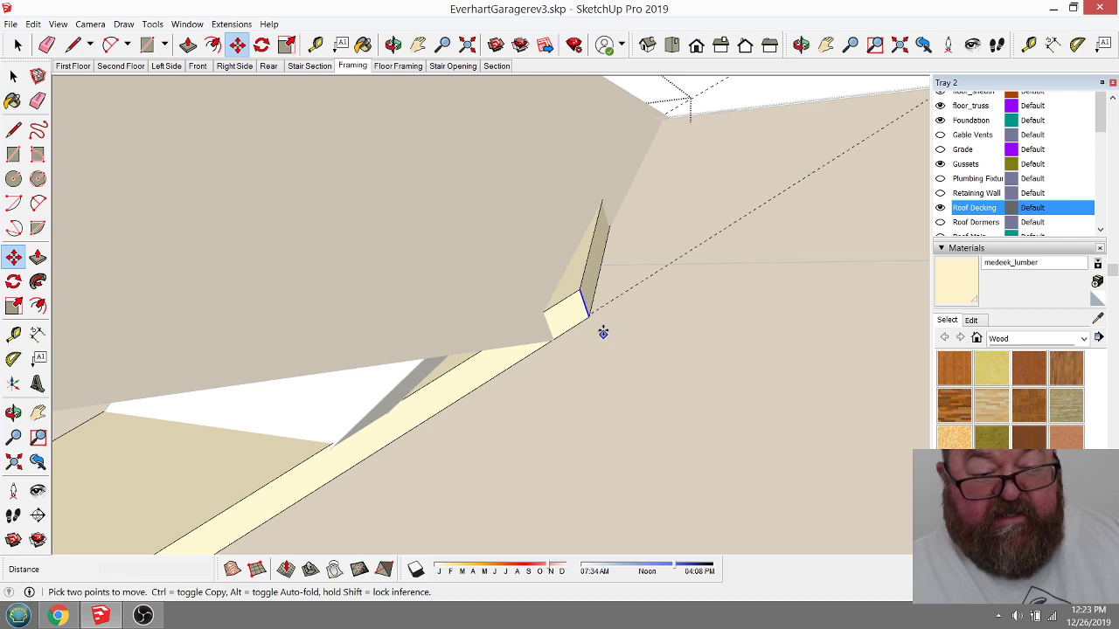
pyautogui.click(590, 318)
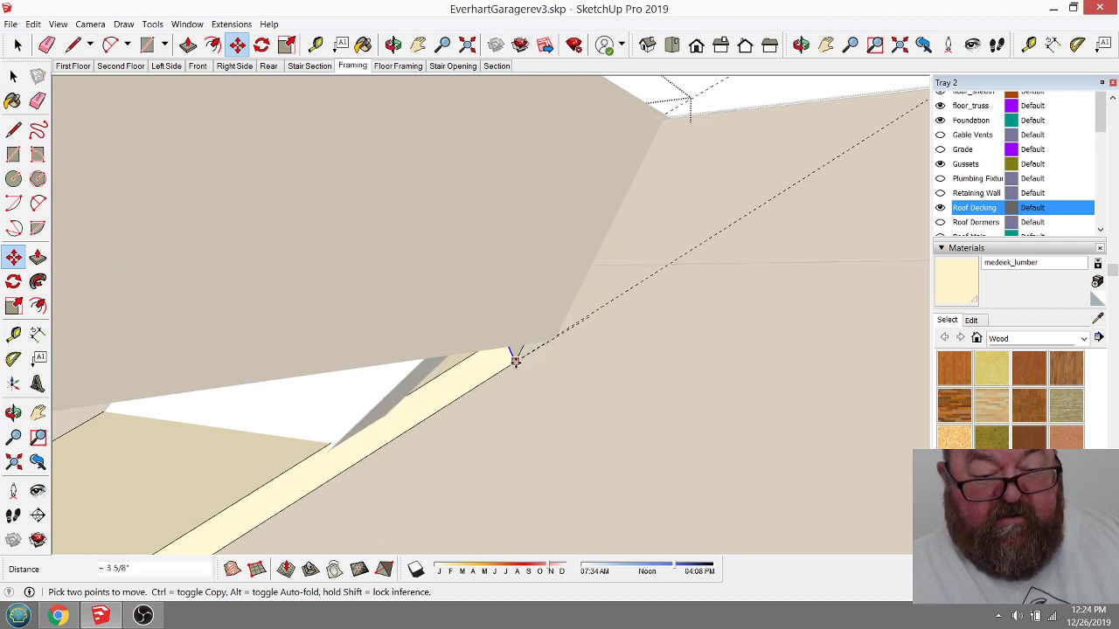
pyautogui.click(517, 357)
# Step: Erase the two guide lines running along the valley board's long edges
pyautogui.click(392, 45)
pyautogui.moveTo(475, 237); pyautogui.dragTo(638, 355)
pyautogui.moveTo(643, 437); pyautogui.dragTo(644, 412)
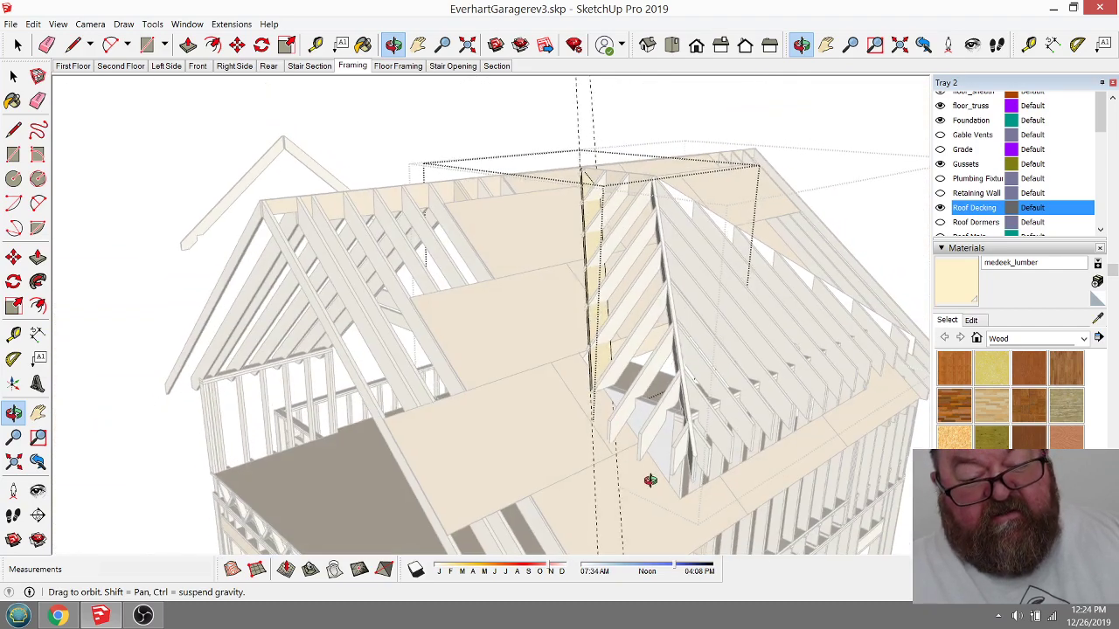
pyautogui.scroll(5, 619, 449)
pyautogui.moveTo(510, 407); pyautogui.dragTo(593, 516)
pyautogui.moveTo(602, 424); pyautogui.dragTo(674, 420)
pyautogui.moveTo(633, 262); pyautogui.dragTo(553, 326)
pyautogui.moveTo(641, 214); pyautogui.dragTo(599, 387)
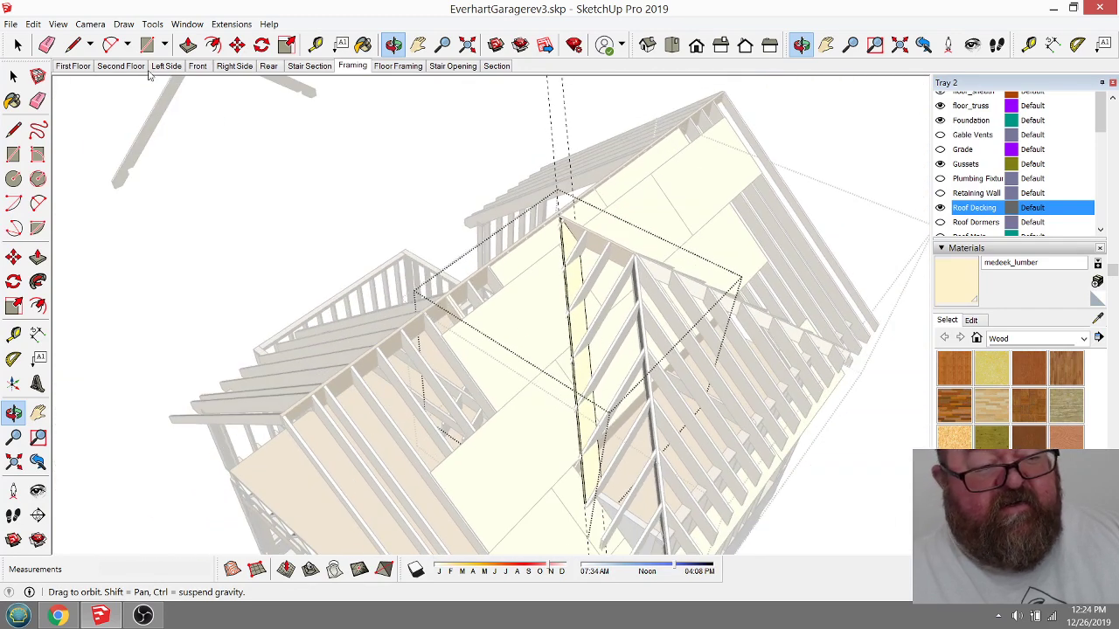
pyautogui.click(47, 44)
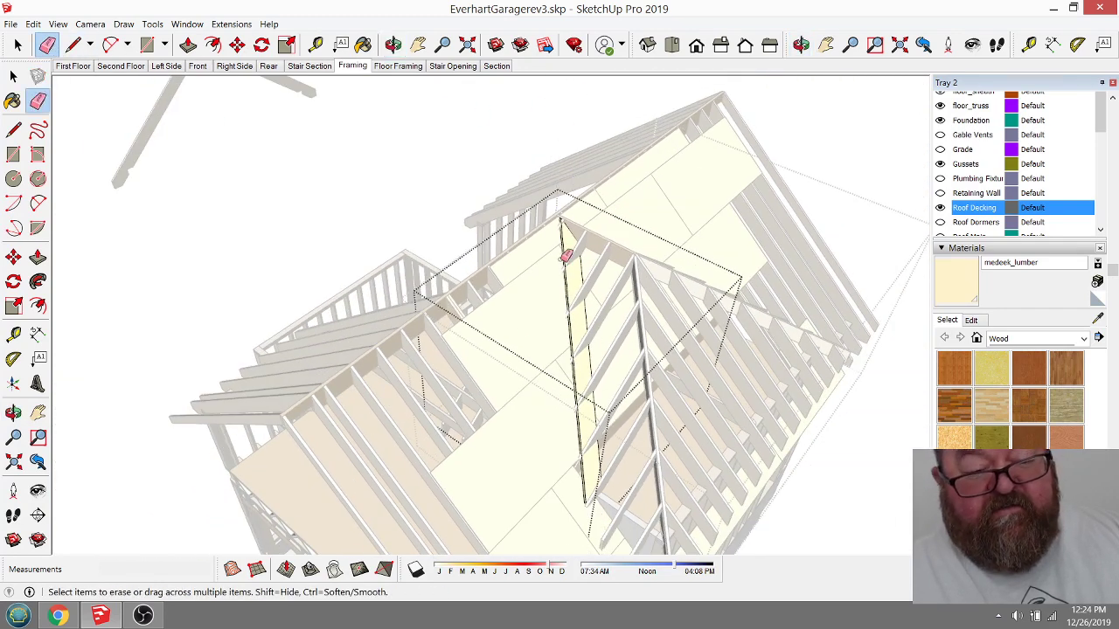
pyautogui.moveTo(554, 223); pyautogui.dragTo(570, 289, button='middle')
# Step: Leave the valley board's group and open the second jack rafter from the board's lower end for editing
pyautogui.click(13, 76)
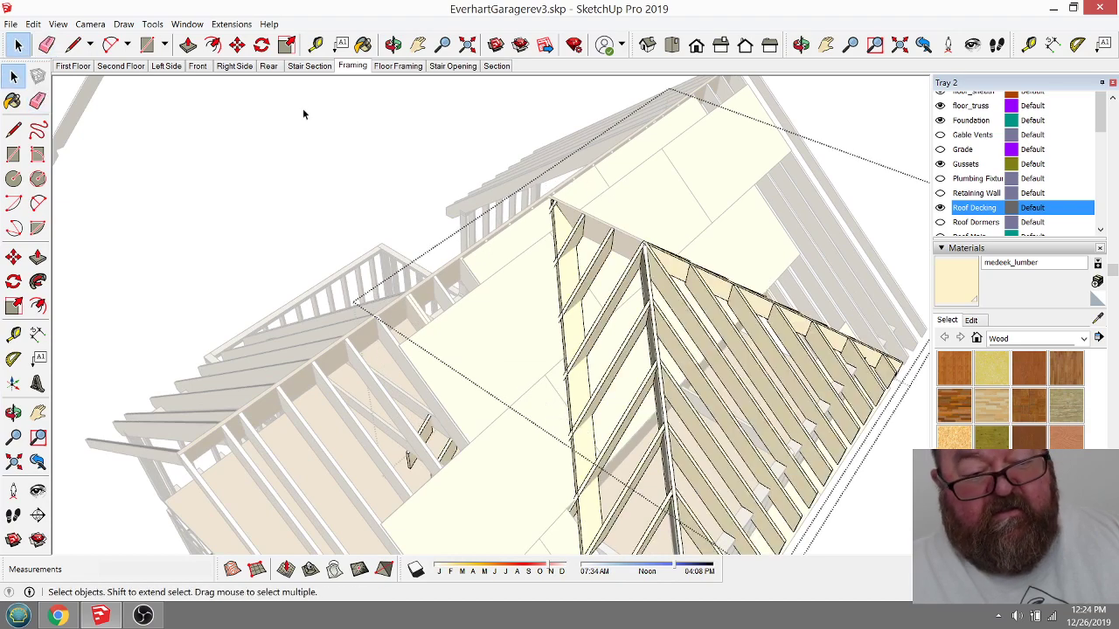
pyautogui.moveTo(507, 212); pyautogui.dragTo(586, 388, button='middle')
pyautogui.scroll(3, 559, 378)
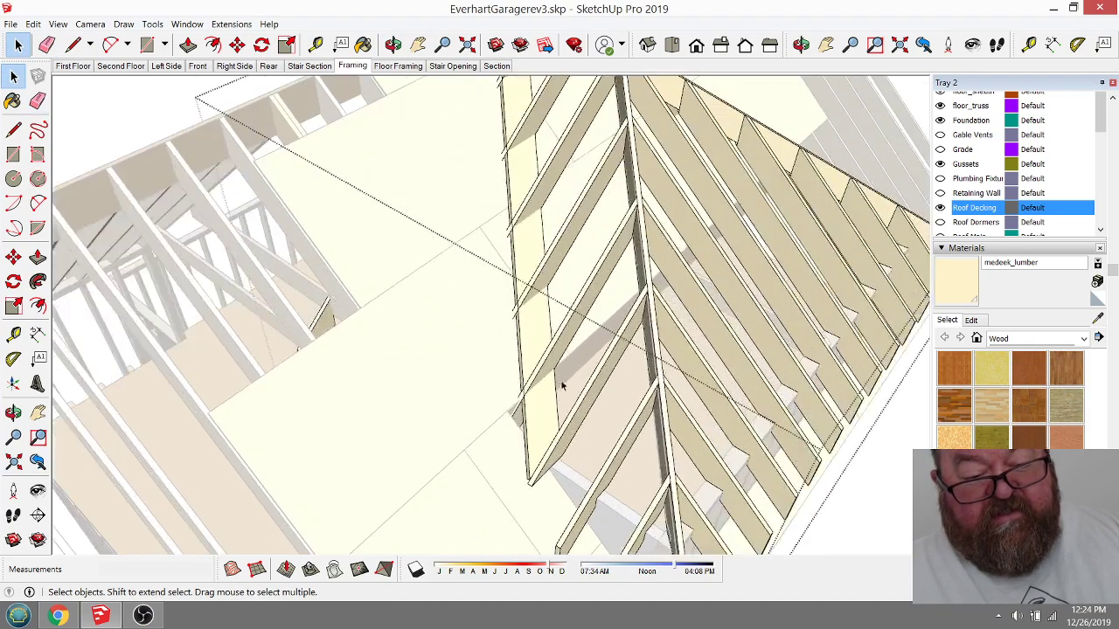
pyautogui.scroll(2, 555, 368)
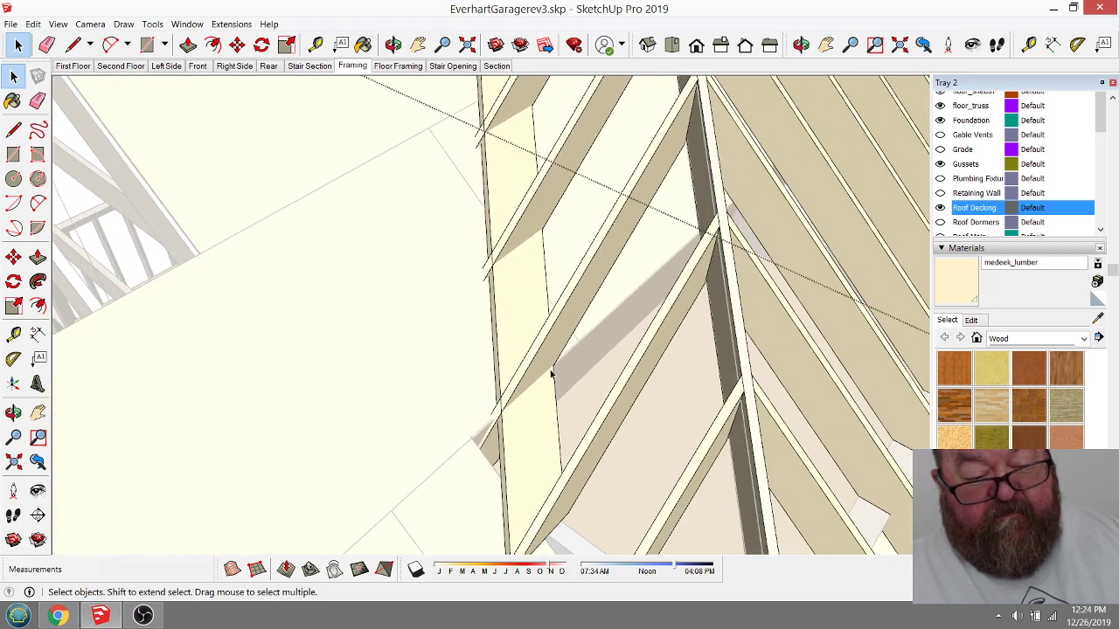
pyautogui.click(545, 327)
pyautogui.rightClick(549, 327)
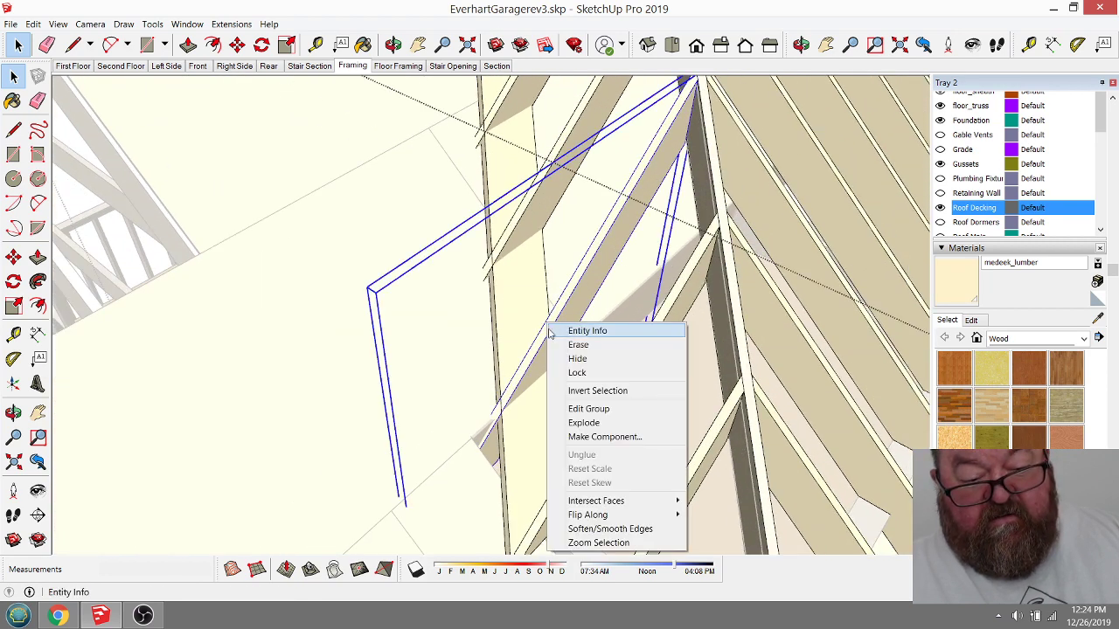
pyautogui.click(570, 358)
pyautogui.moveTo(562, 317); pyautogui.dragTo(514, 416, button='middle')
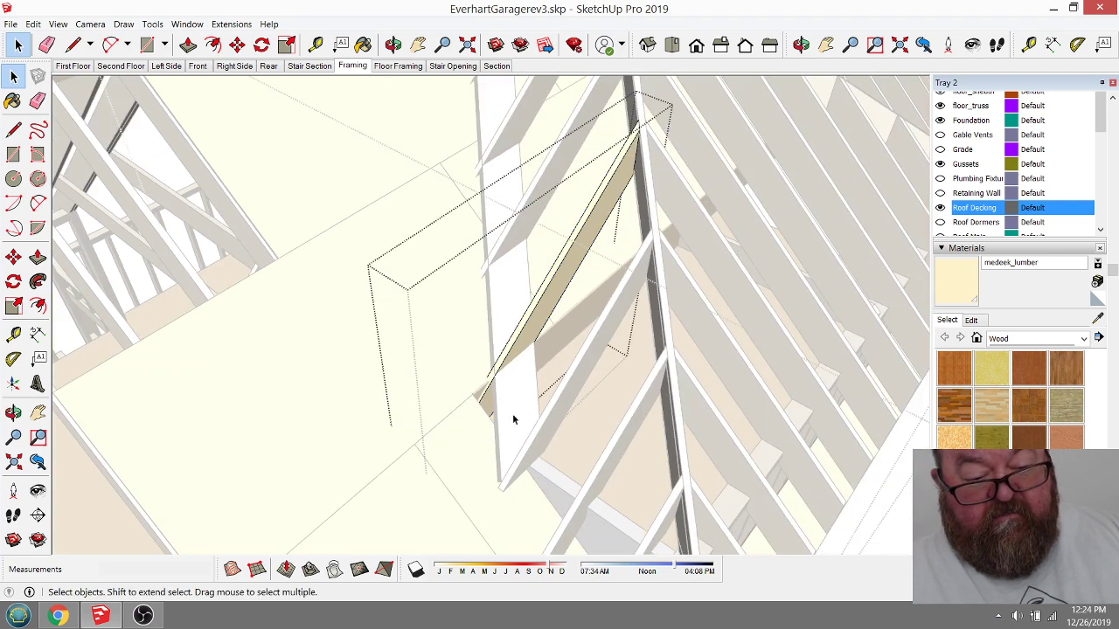
pyautogui.scroll(5, 512, 350)
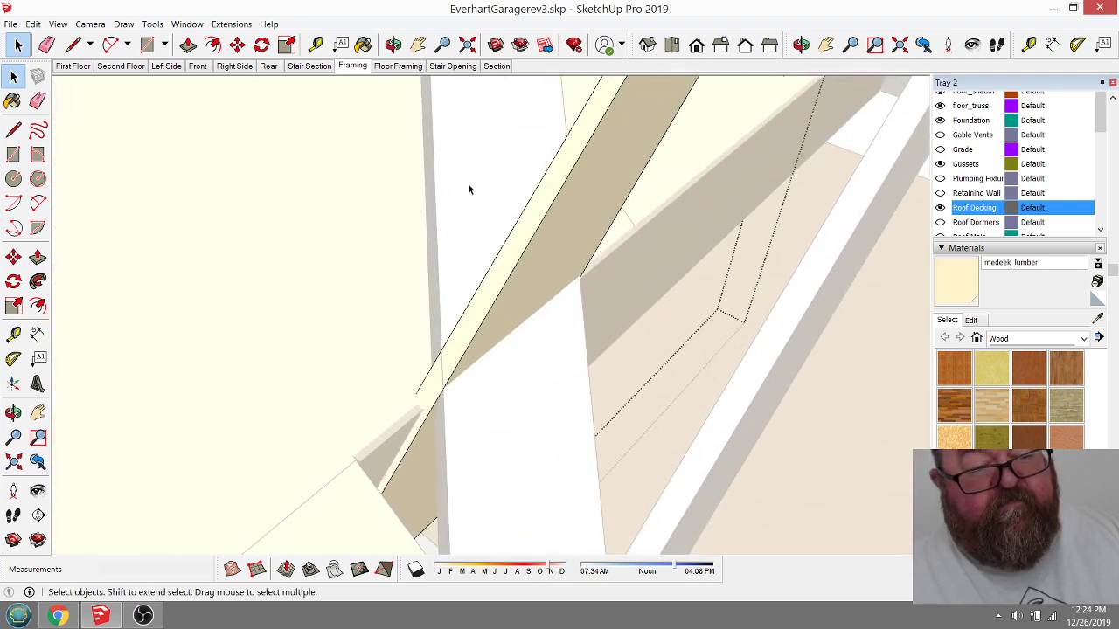
# Step: Draw cut lines on the jack rafter's top and side faces along the valley board's upper surface, and erase the stub overshooting the rafter's lower edge
pyautogui.click(72, 45)
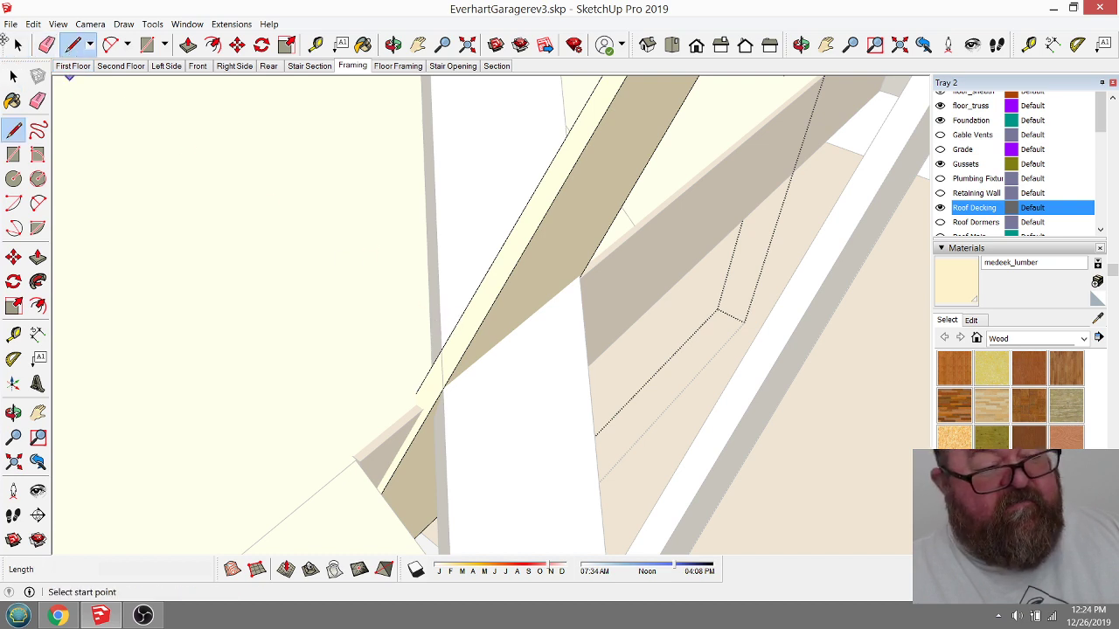
pyautogui.click(18, 44)
pyautogui.click(540, 282)
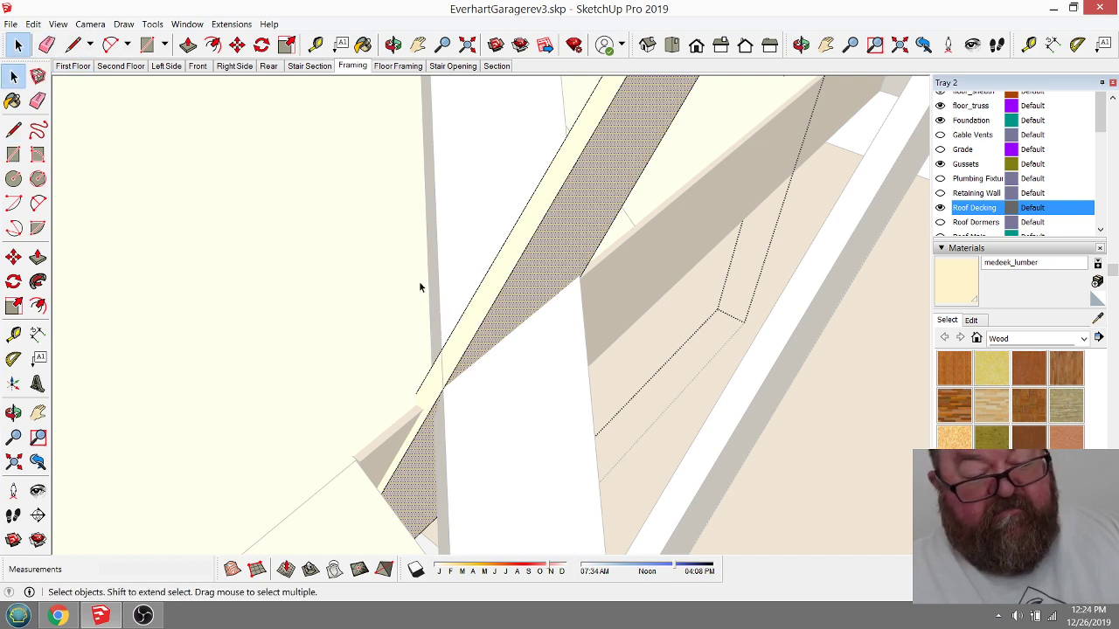
pyautogui.click(73, 45)
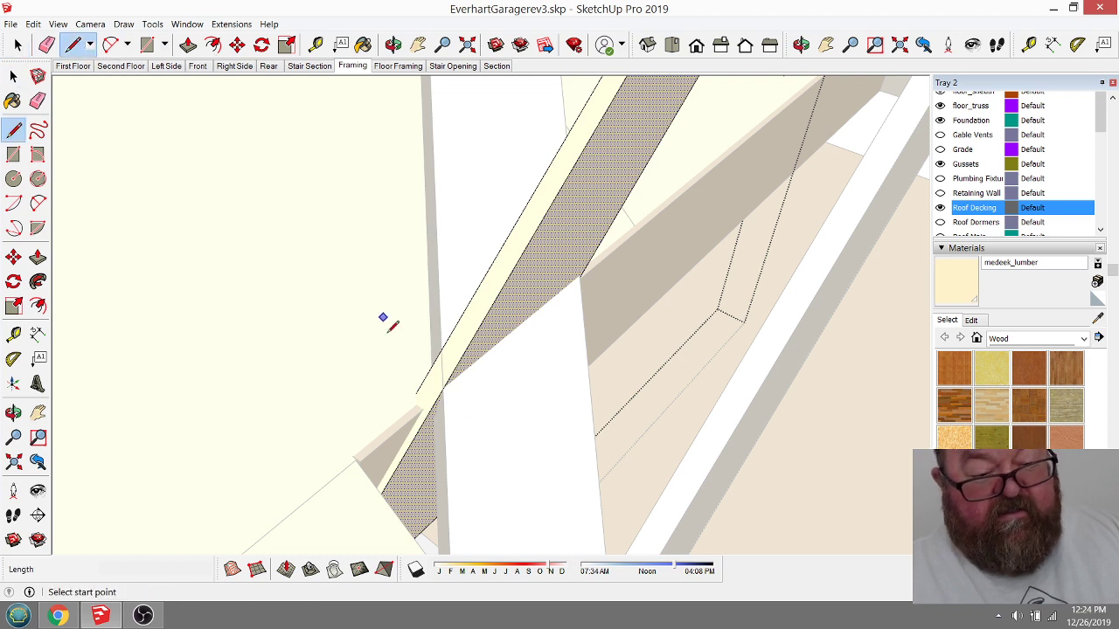
pyautogui.click(441, 350)
pyautogui.click(443, 388)
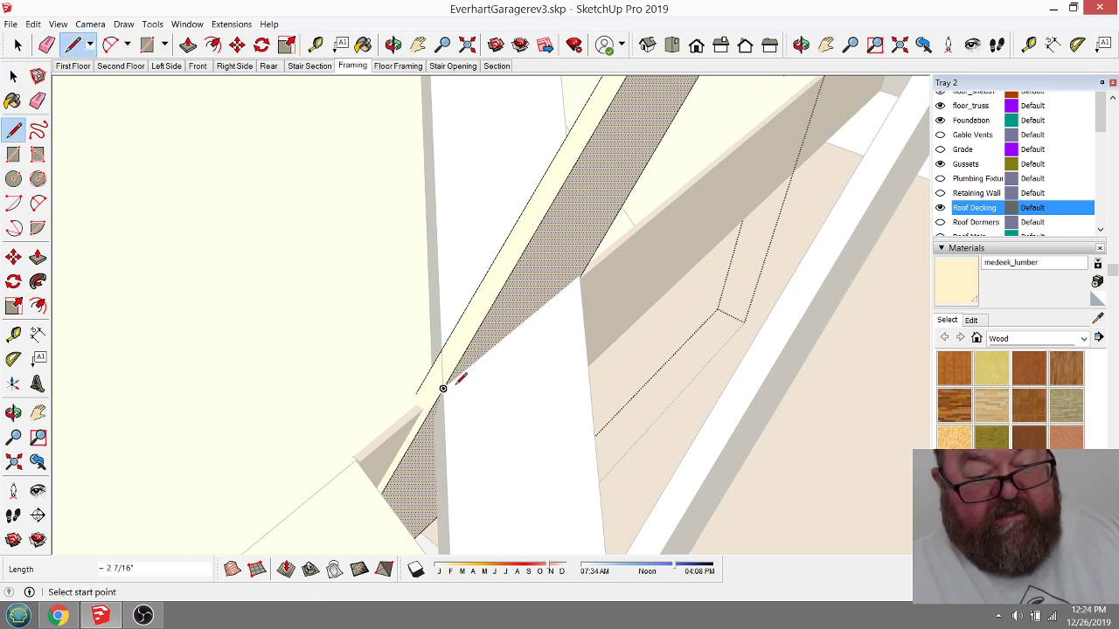
pyautogui.click(446, 387)
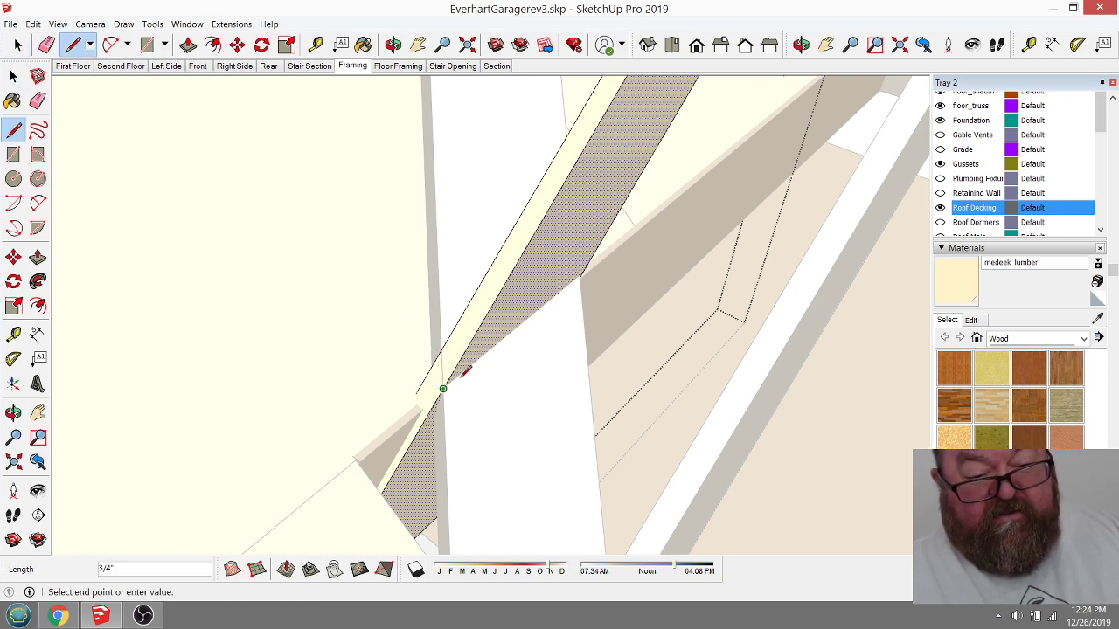
pyautogui.click(612, 253)
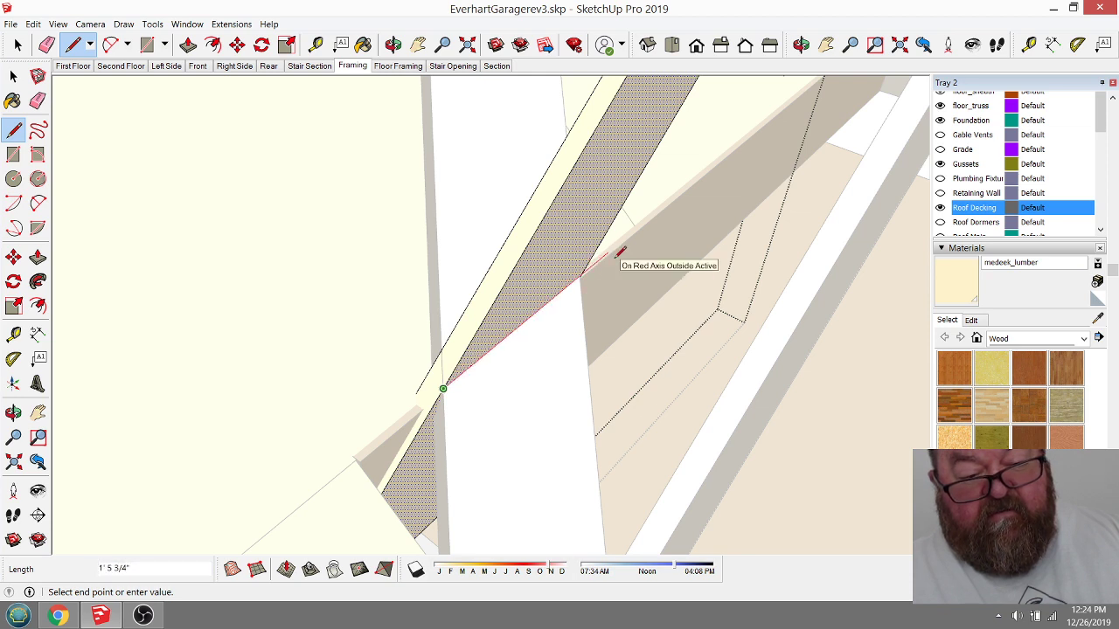
pyautogui.press('e')
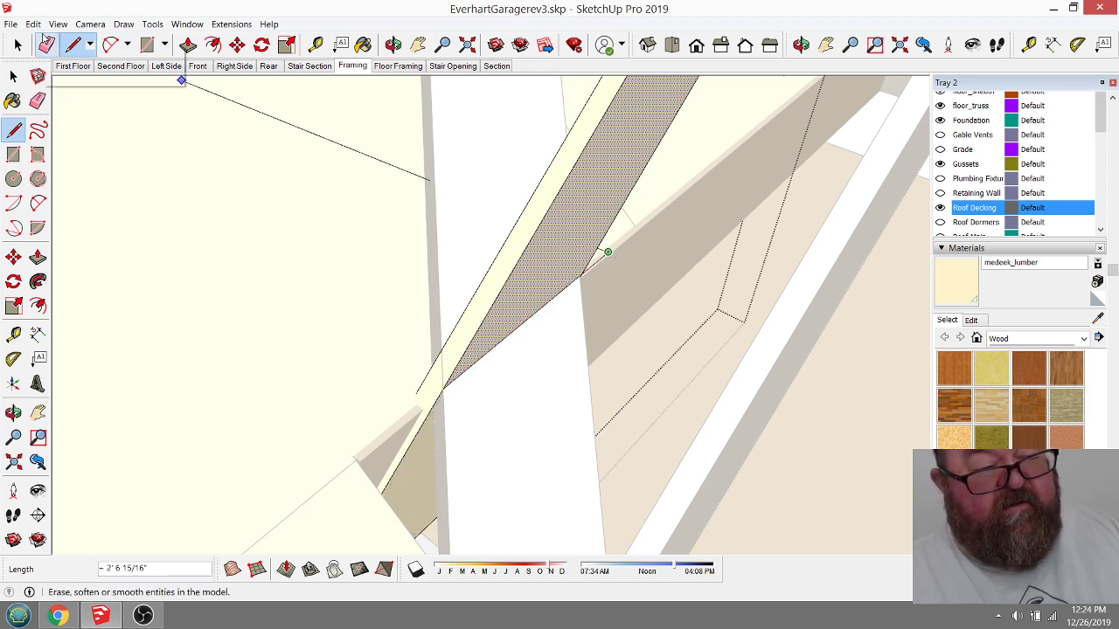
pyautogui.moveTo(612, 253); pyautogui.dragTo(610, 254)
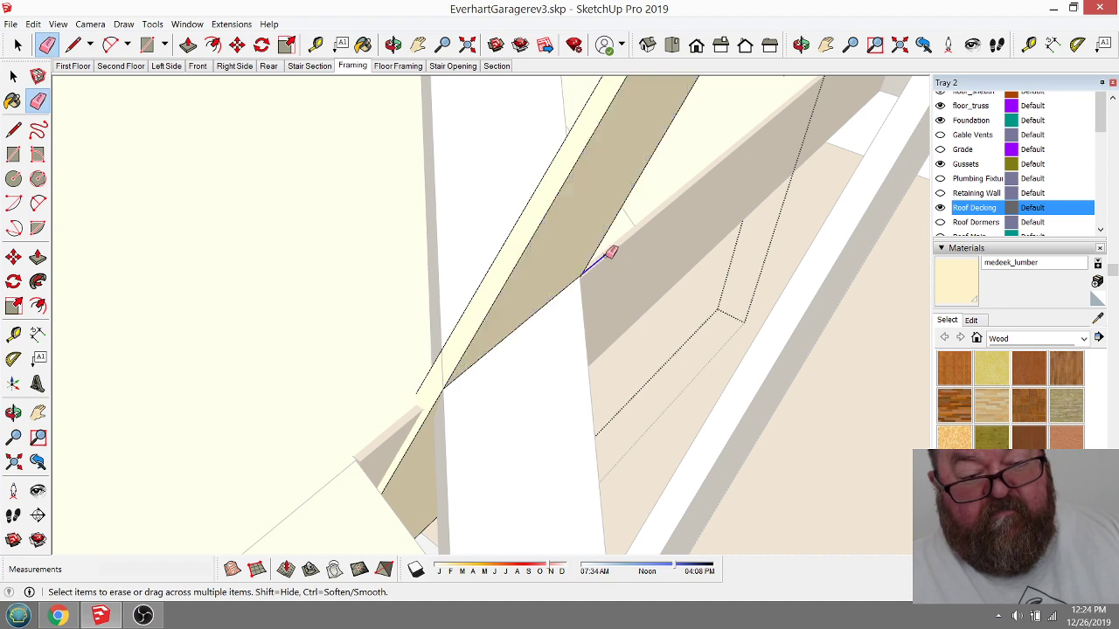
# Step: Erase the overshooting stub edges at the jack rafter's lower end so it ends at the valley board
pyautogui.click(392, 48)
pyautogui.moveTo(560, 288); pyautogui.dragTo(887, 342)
pyautogui.moveTo(512, 302); pyautogui.dragTo(280, 265)
pyautogui.moveTo(507, 327); pyautogui.dragTo(563, 295)
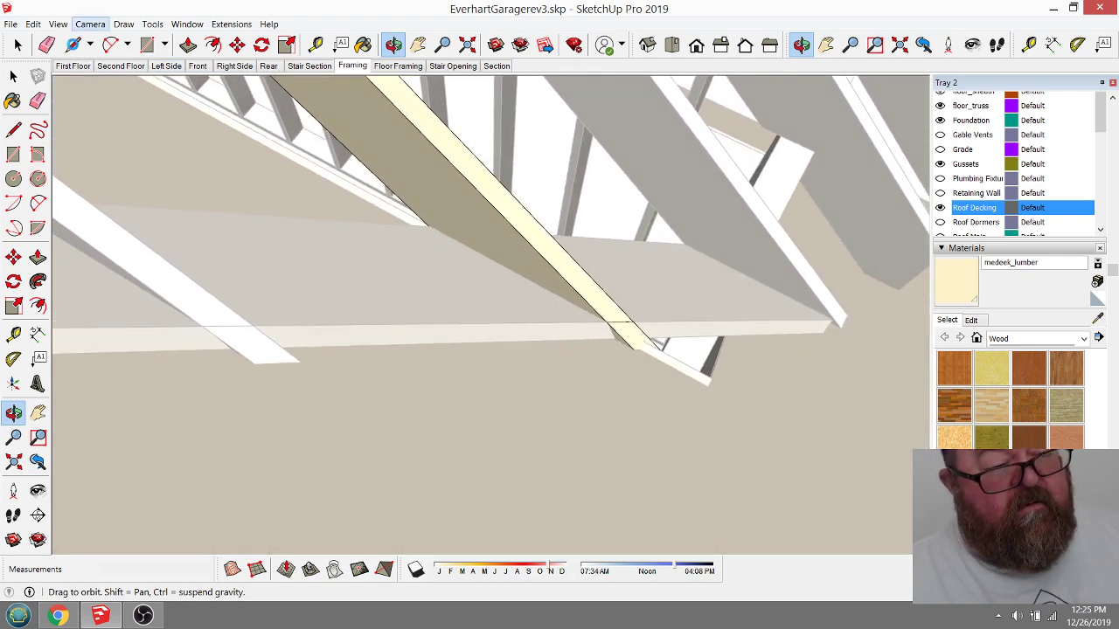
pyautogui.click(74, 45)
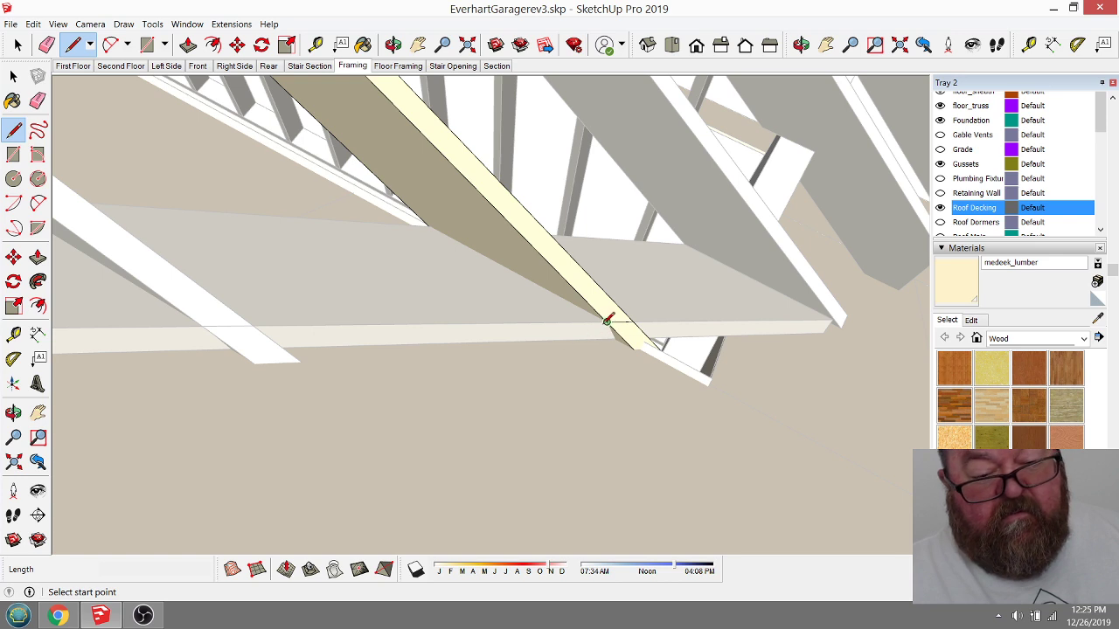
pyautogui.press('e')
pyautogui.click(357, 181)
pyautogui.moveTo(660, 334); pyautogui.dragTo(582, 353)
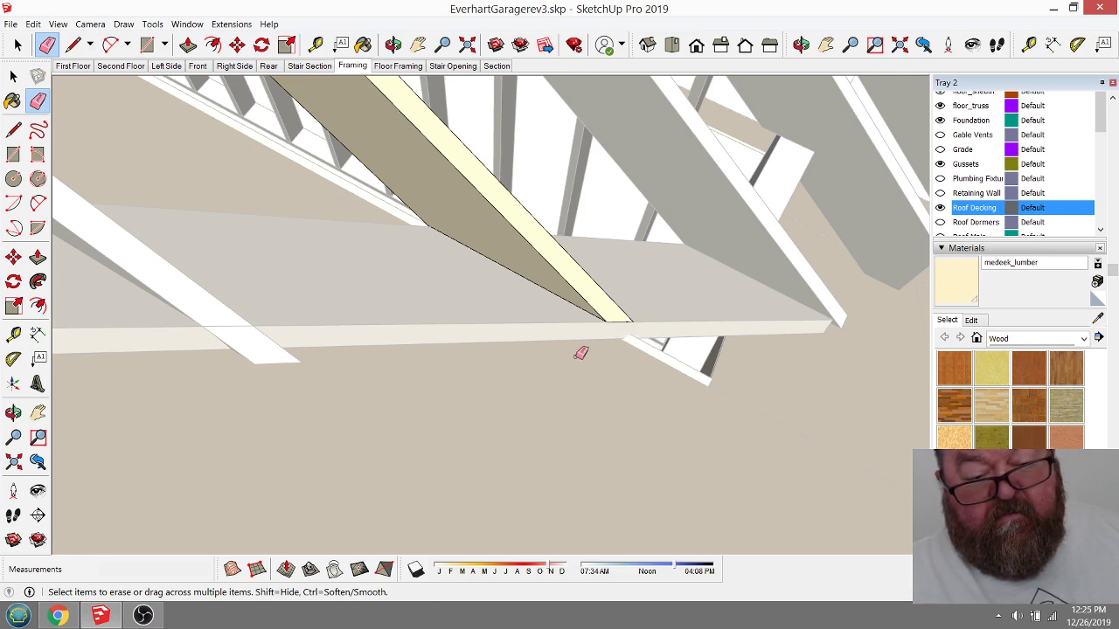
# Step: Erase the cut-off piece of the jack rafter left beneath the valley board
pyautogui.click(394, 45)
pyautogui.moveTo(672, 298); pyautogui.dragTo(524, 70)
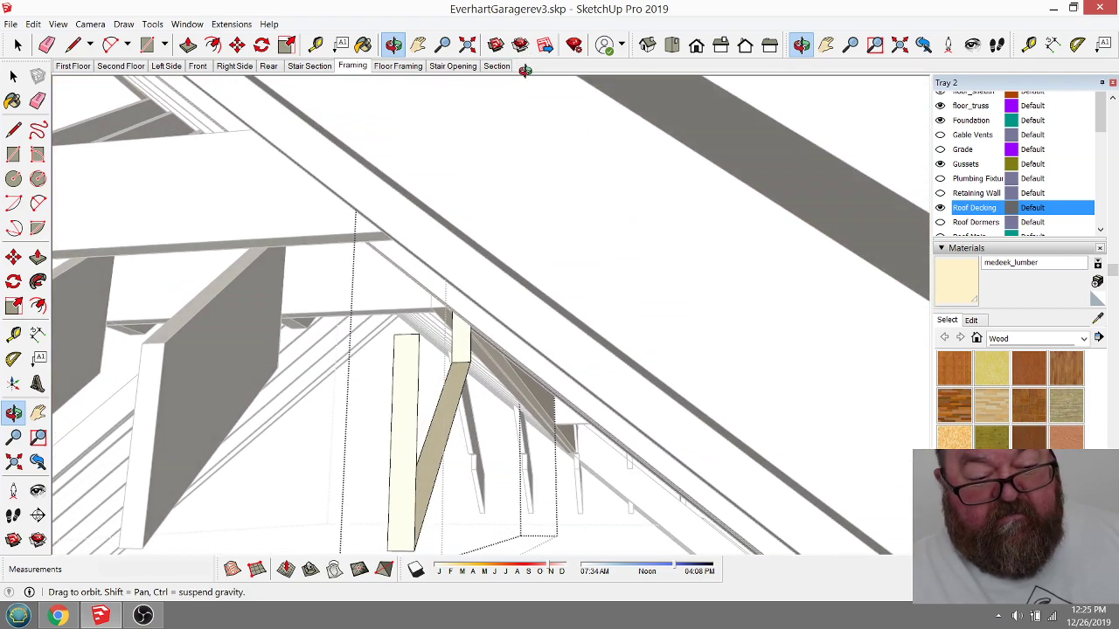
pyautogui.press('e')
pyautogui.moveTo(512, 455); pyautogui.dragTo(345, 472)
pyautogui.click(477, 353)
pyautogui.moveTo(457, 325); pyautogui.dragTo(438, 434)
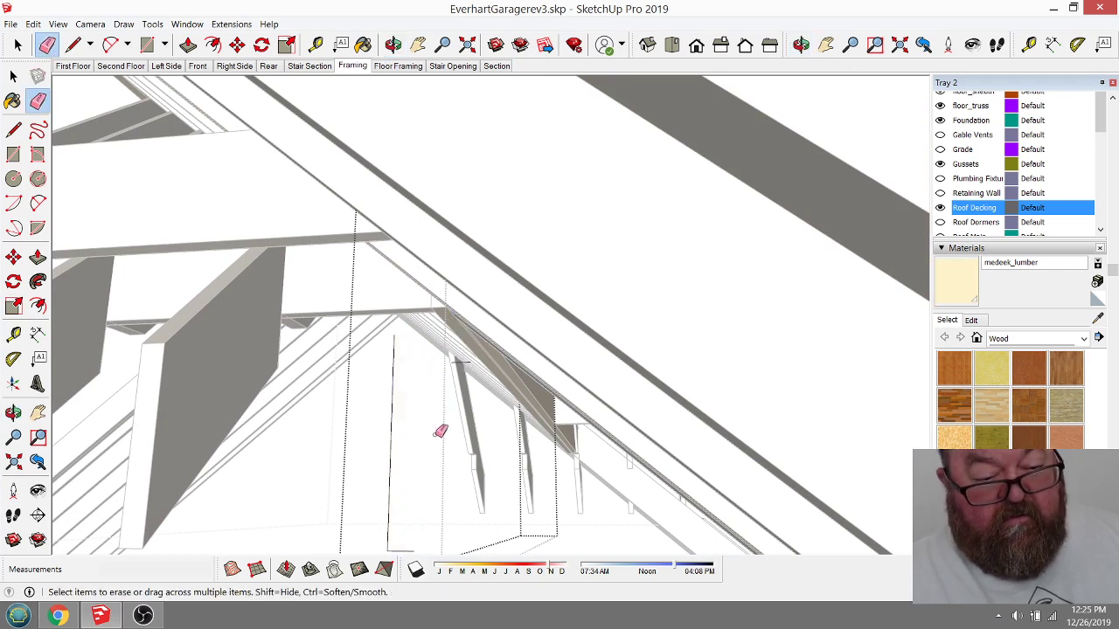
pyautogui.click(394, 428)
pyautogui.scroll(2, 456, 356)
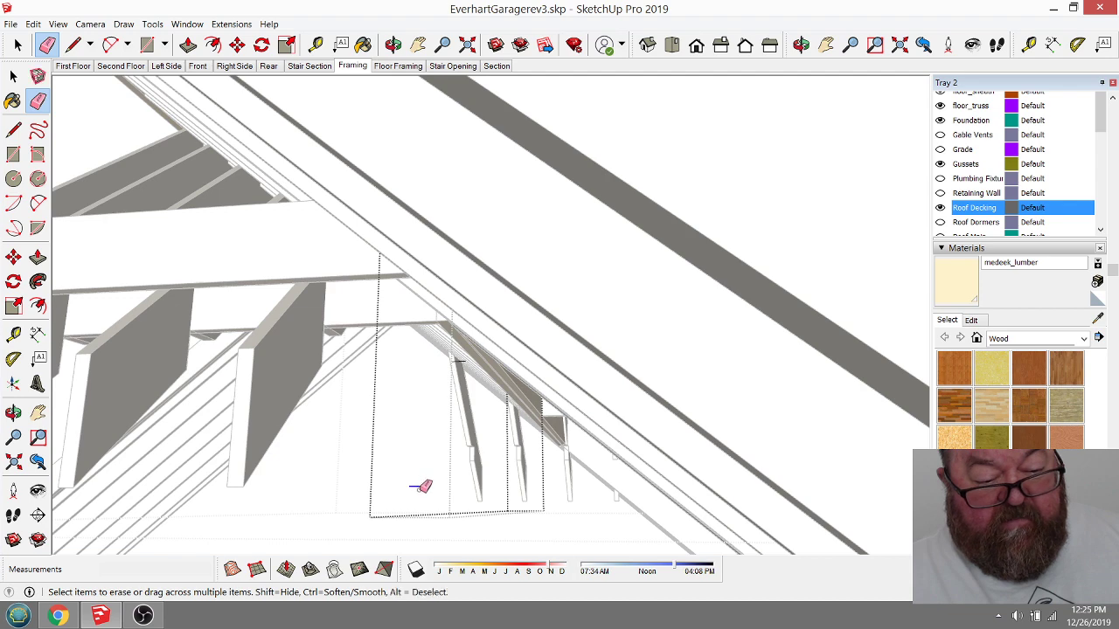
# Step: Erase the last stray offcut edges beside the valley board's outer edge, below the trimmed rafter end
pyautogui.click(393, 45)
pyautogui.moveTo(524, 201); pyautogui.dragTo(604, 443)
pyautogui.scroll(2, 612, 444)
pyautogui.scroll(5, 626, 280)
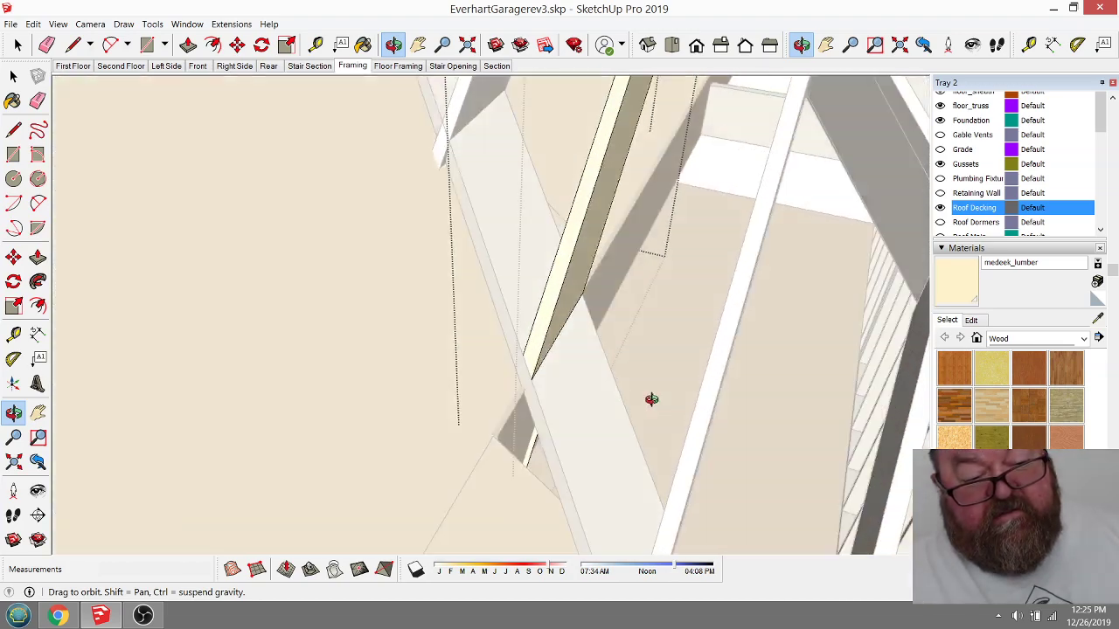
pyautogui.moveTo(652, 399); pyautogui.dragTo(621, 425)
pyautogui.click(46, 45)
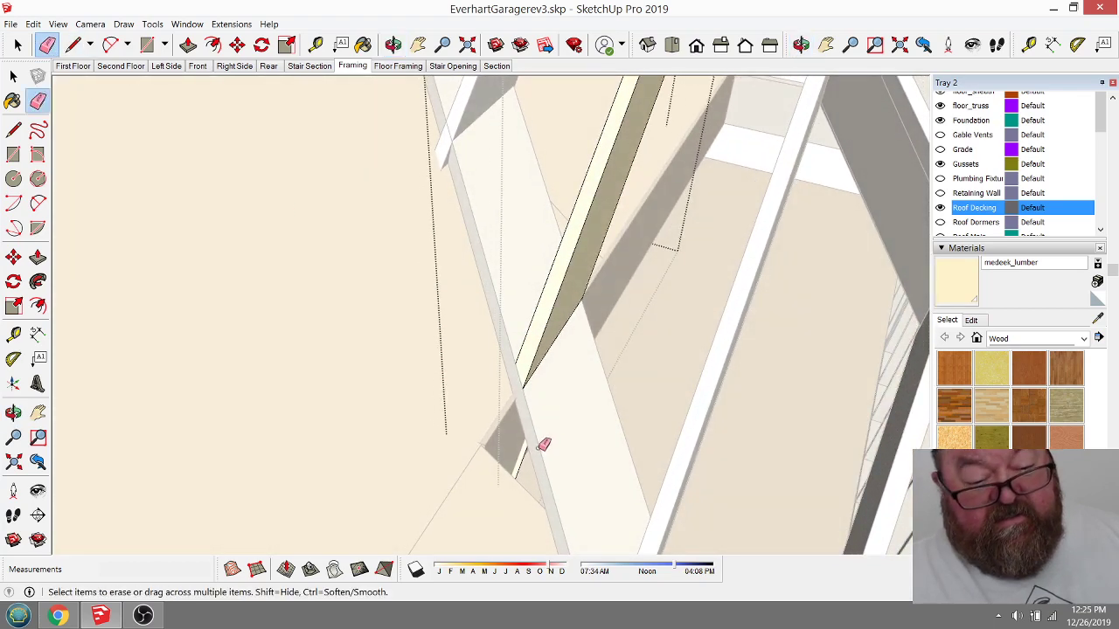
pyautogui.scroll(1, 524, 450)
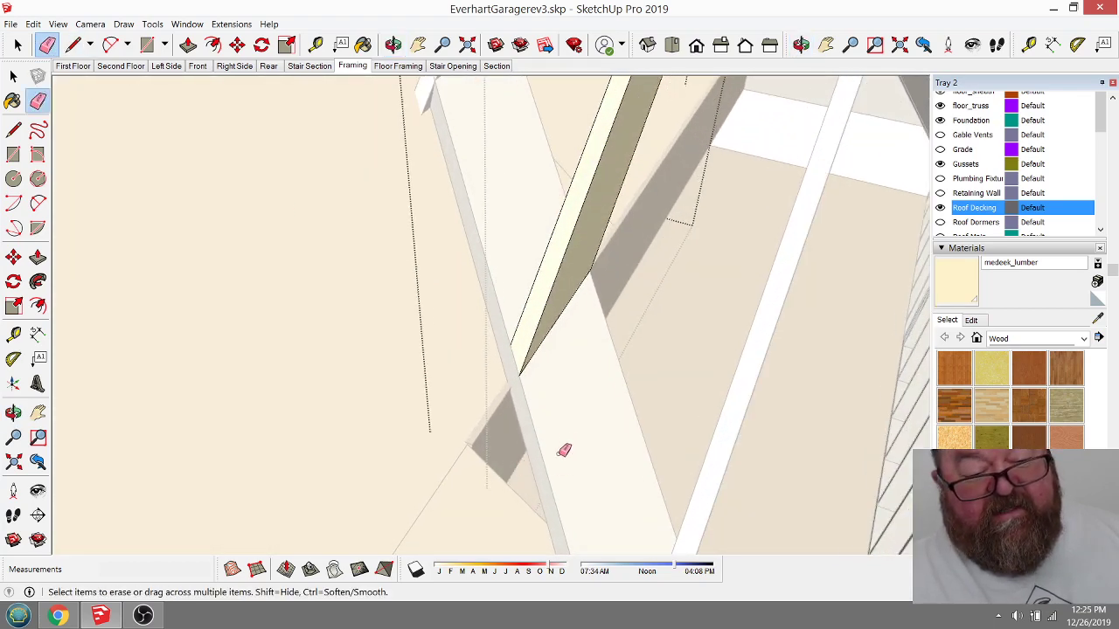
pyautogui.moveTo(568, 442); pyautogui.dragTo(568, 473, button='middle')
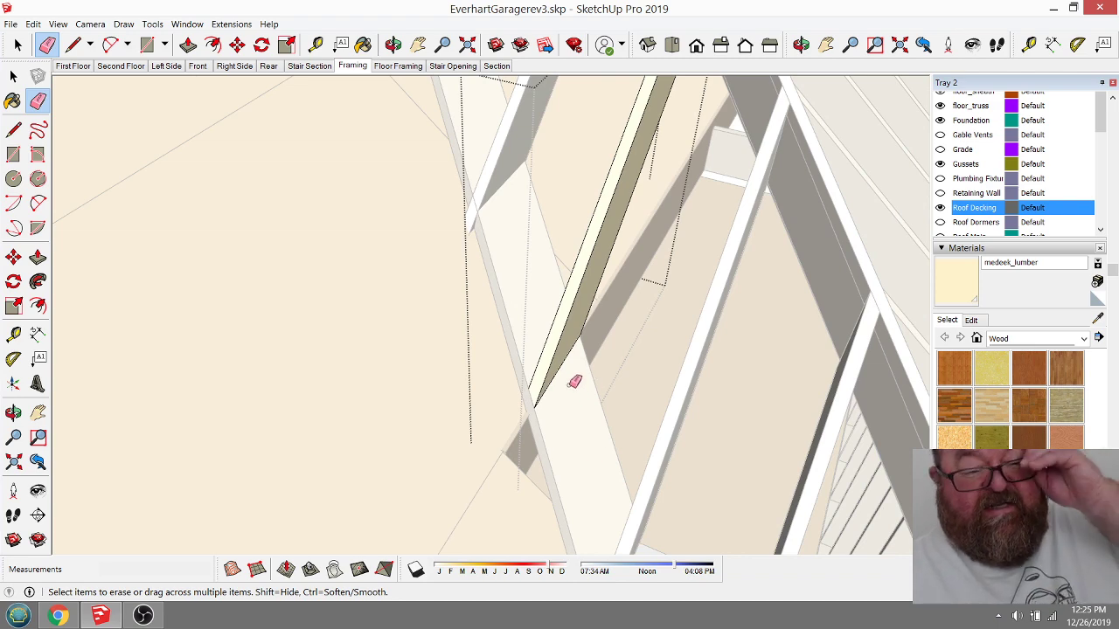
# Step: Leave the trimmed jack rafter's group and return to the whole framing model
pyautogui.moveTo(360, 100); pyautogui.dragTo(472, 437, button='middle')
pyautogui.click(19, 45)
pyautogui.scroll(-5, 330, 290)
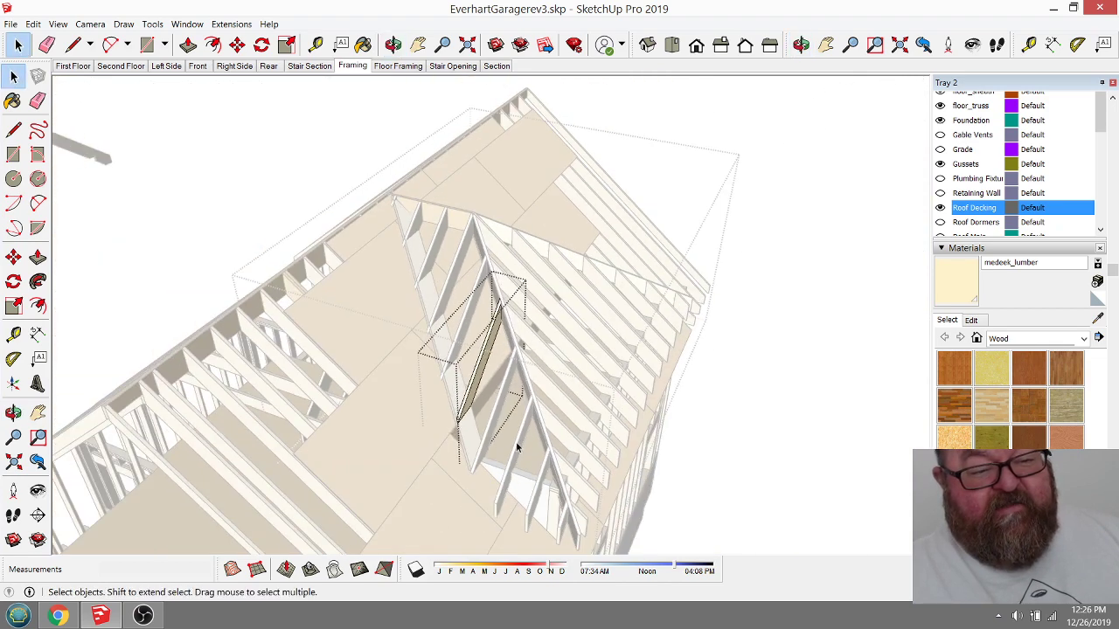
pyautogui.click(282, 166)
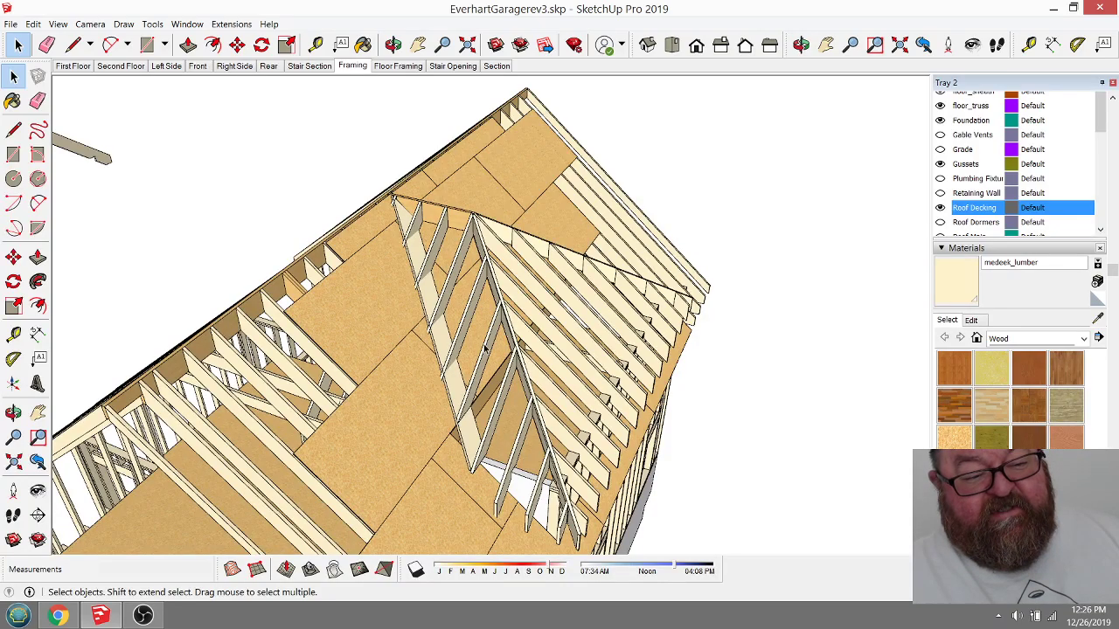
# Step: Examine the dormer's valley and ridge framing from above the roof and from inside the attic
pyautogui.click(393, 45)
pyautogui.moveTo(360, 341); pyautogui.dragTo(477, 403)
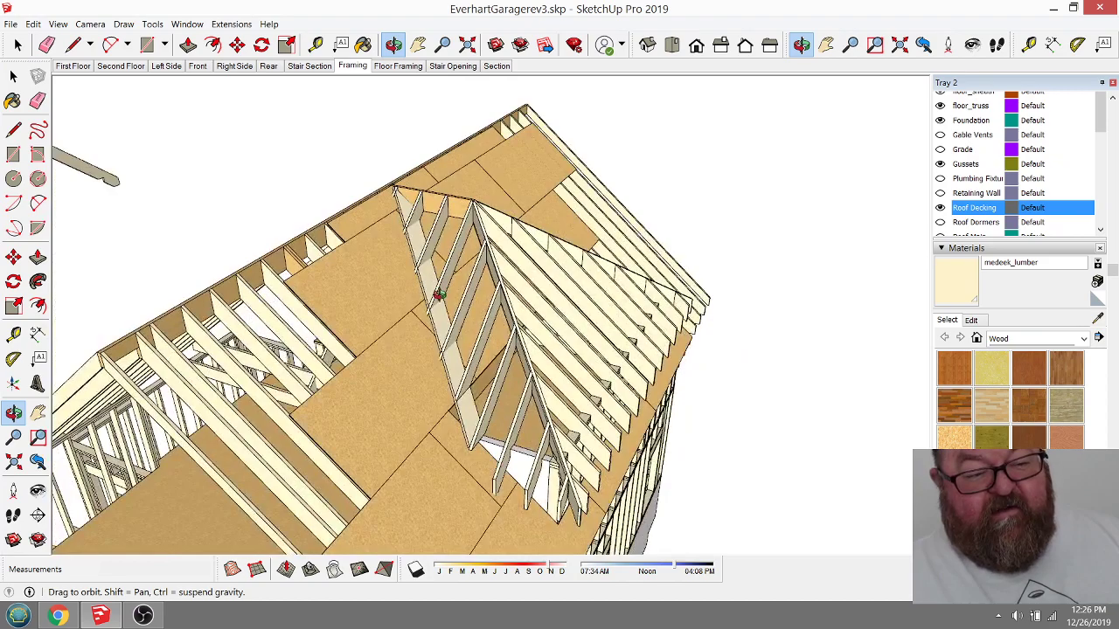
pyautogui.scroll(-8, 444, 308)
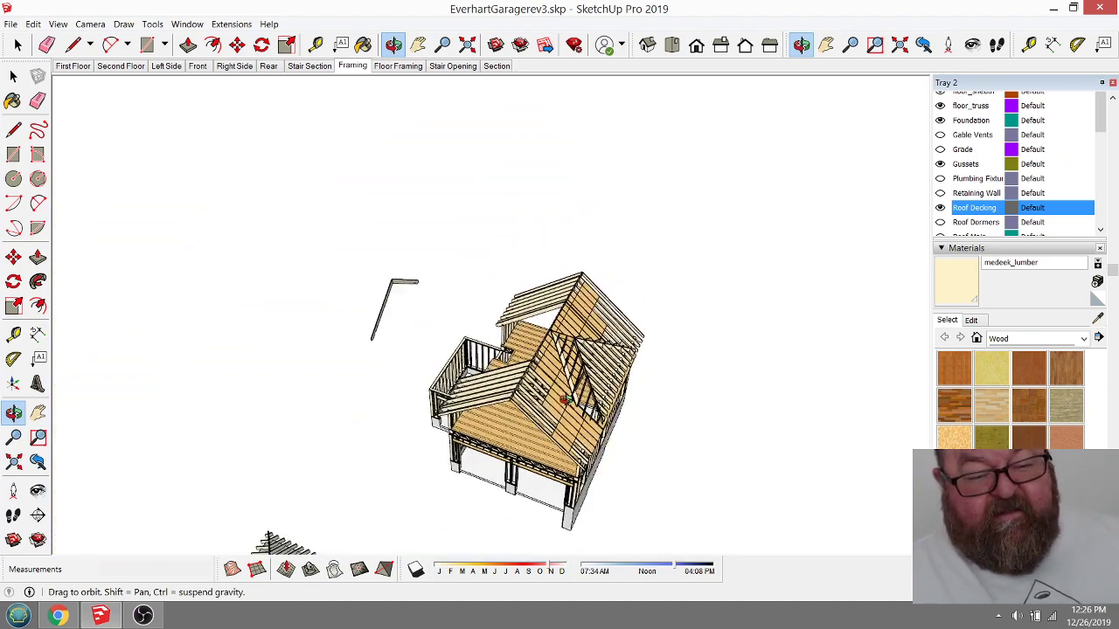
pyautogui.scroll(10, 579, 397)
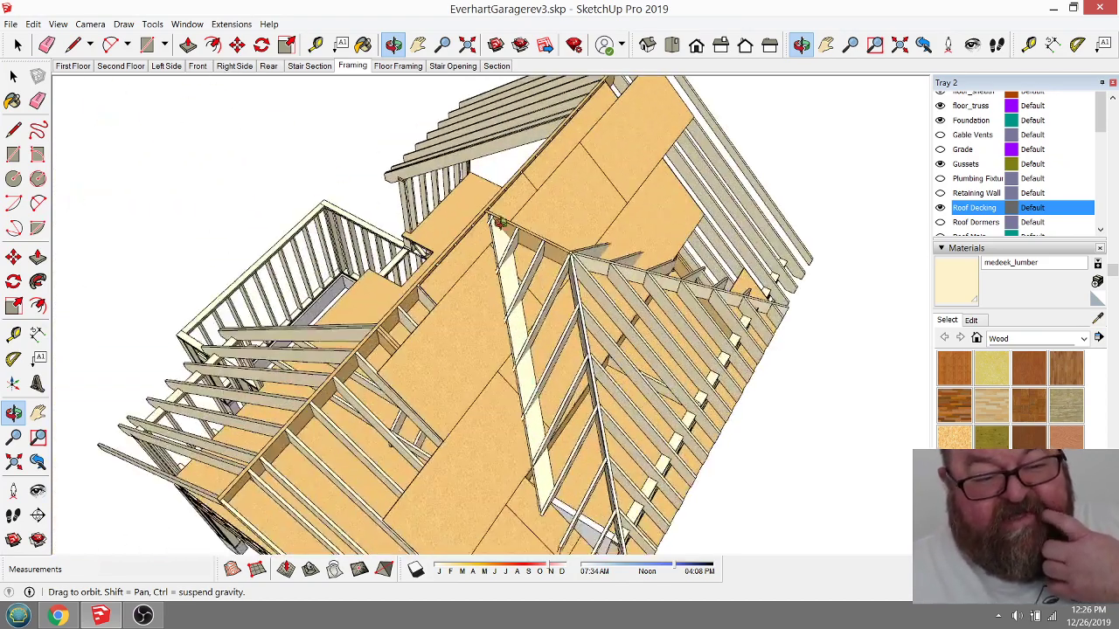
pyautogui.moveTo(520, 469); pyautogui.dragTo(622, 291)
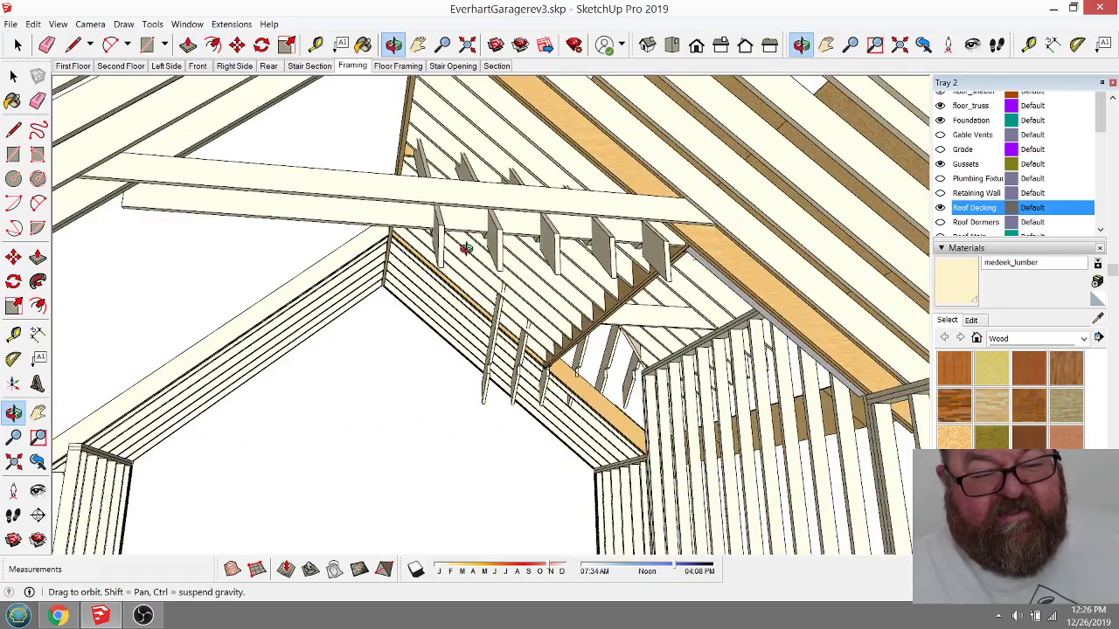
pyautogui.moveTo(664, 217); pyautogui.dragTo(706, 327)
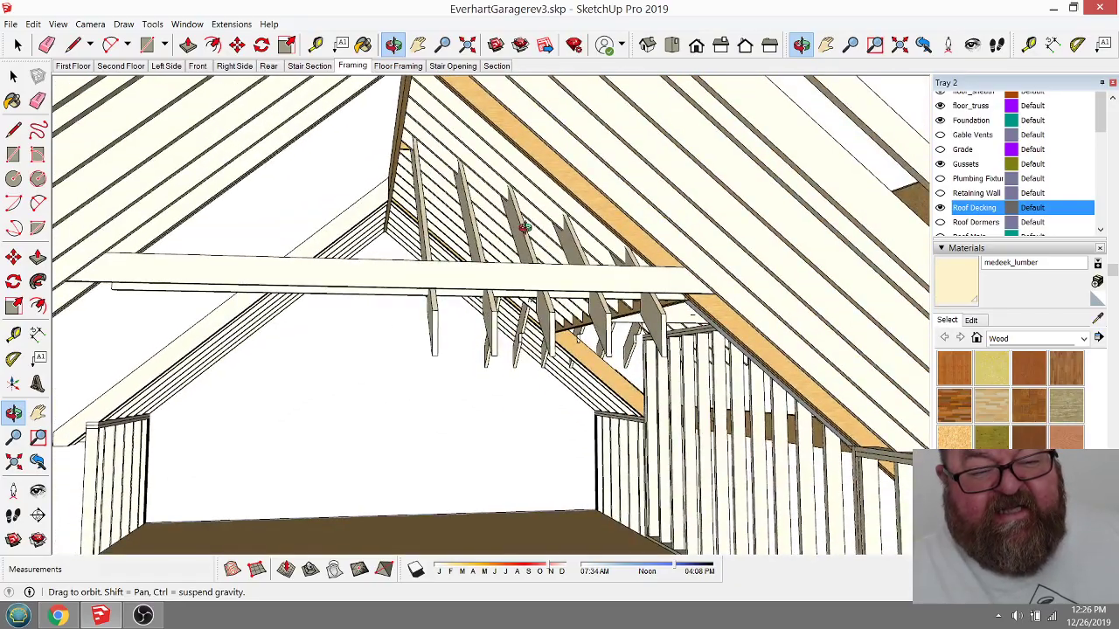
pyautogui.moveTo(559, 217); pyautogui.dragTo(297, 320)
pyautogui.moveTo(385, 287); pyautogui.dragTo(644, 150)
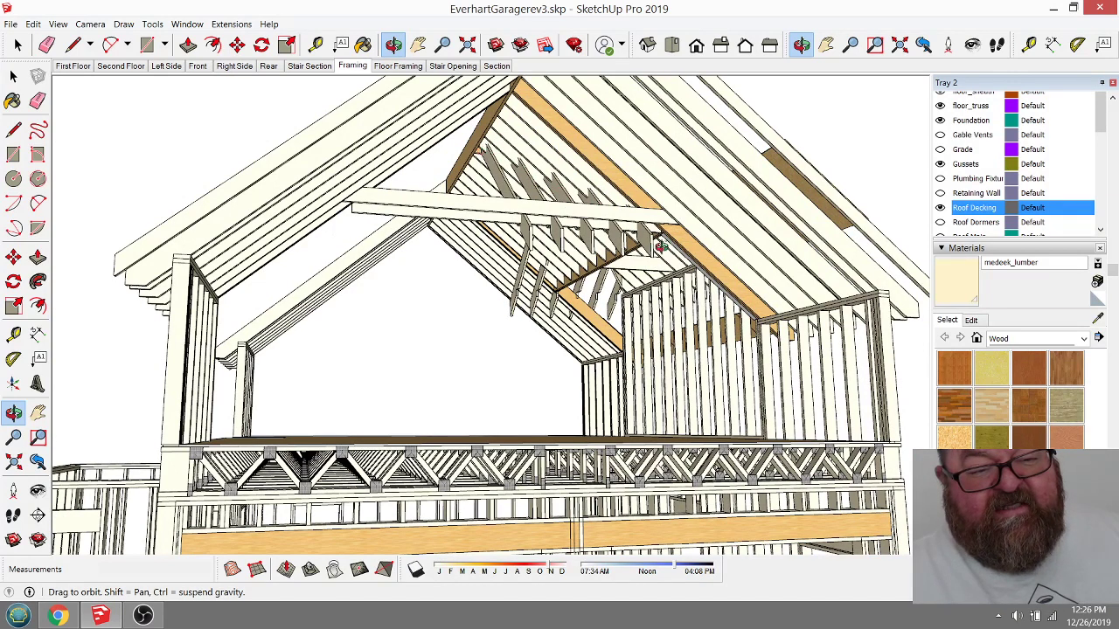
pyautogui.moveTo(562, 154); pyautogui.dragTo(584, 164)
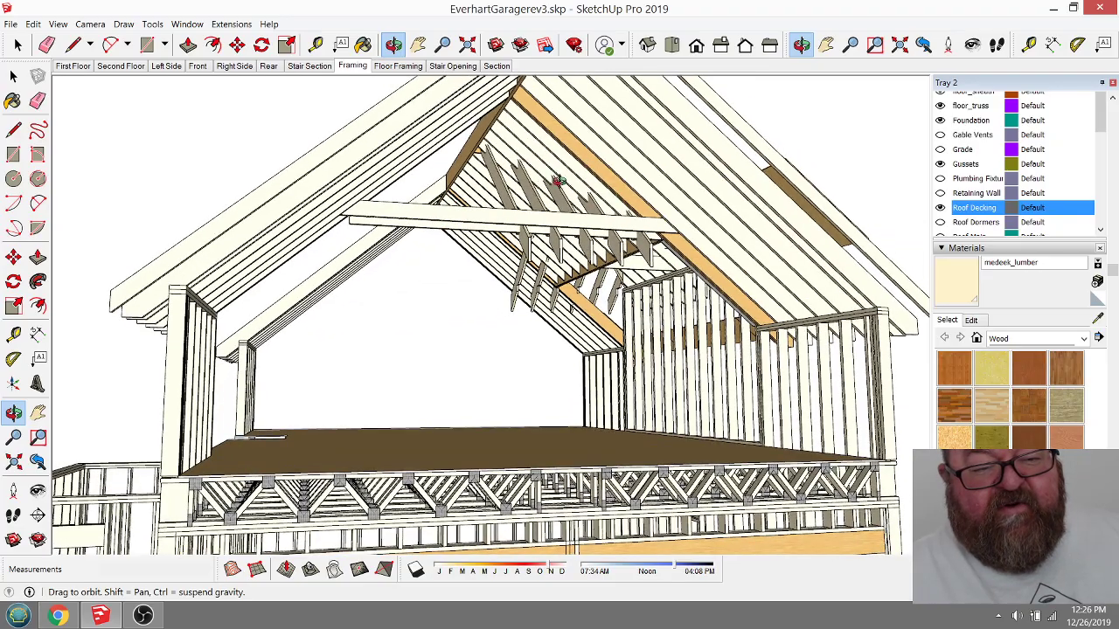
pyautogui.moveTo(628, 157); pyautogui.dragTo(574, 291)
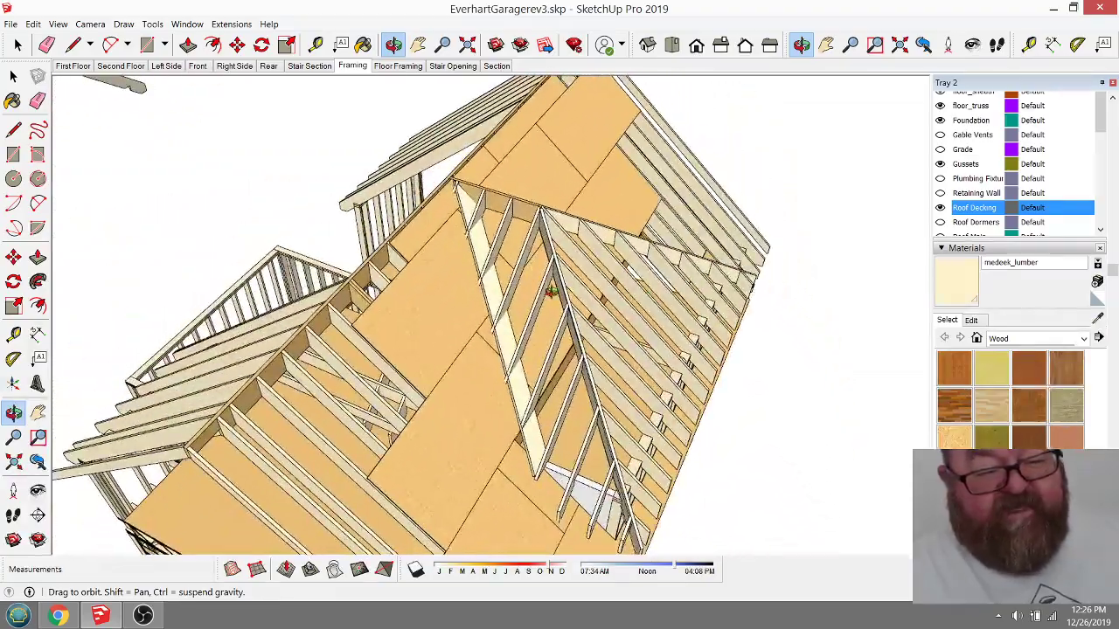
# Step: Switch to Chrome to check the YouTube live stream chat, and return to SketchUp
pyautogui.click(57, 616)
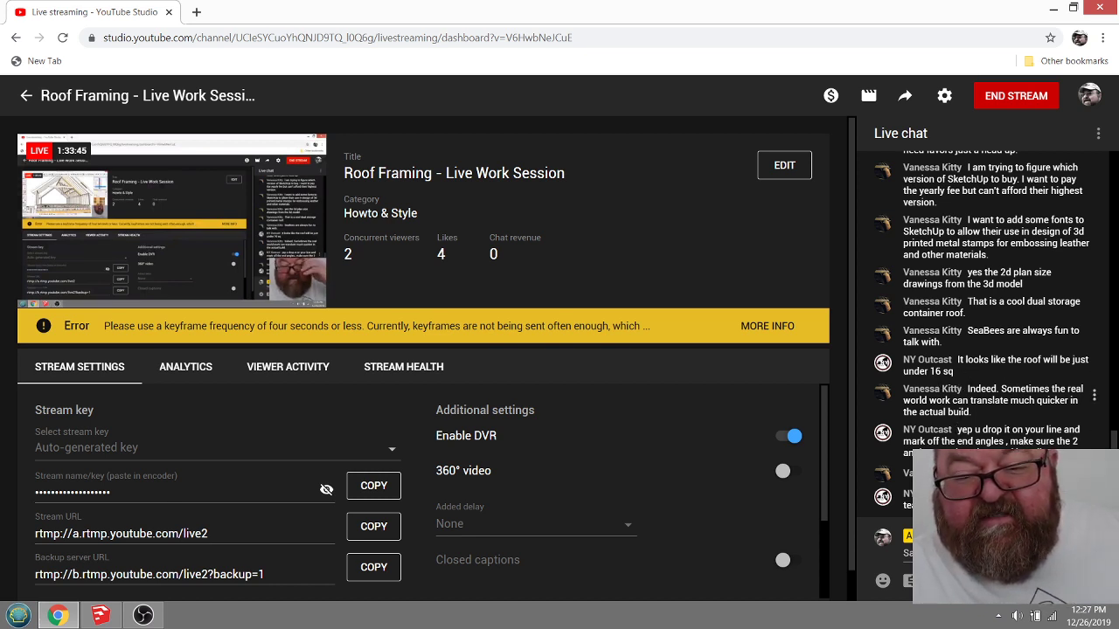
pyautogui.click(99, 616)
# Step: Examine how the dormer's jack rafters meet the valley board from several sides
pyautogui.moveTo(582, 374); pyautogui.dragTo(540, 390)
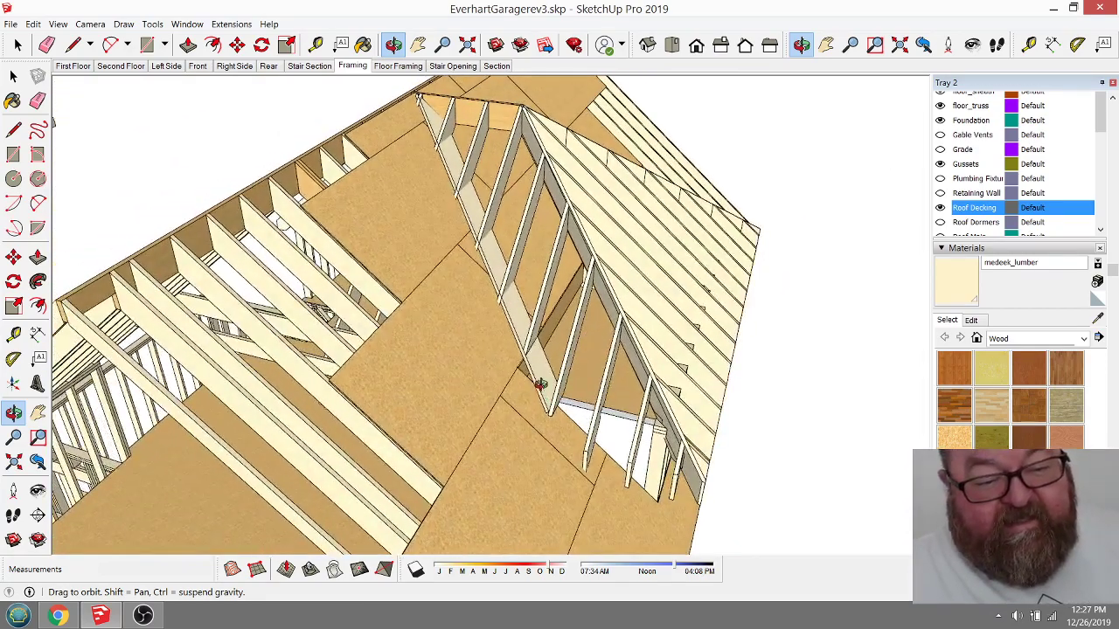
pyautogui.scroll(2, 541, 375)
pyautogui.moveTo(494, 338); pyautogui.dragTo(565, 429)
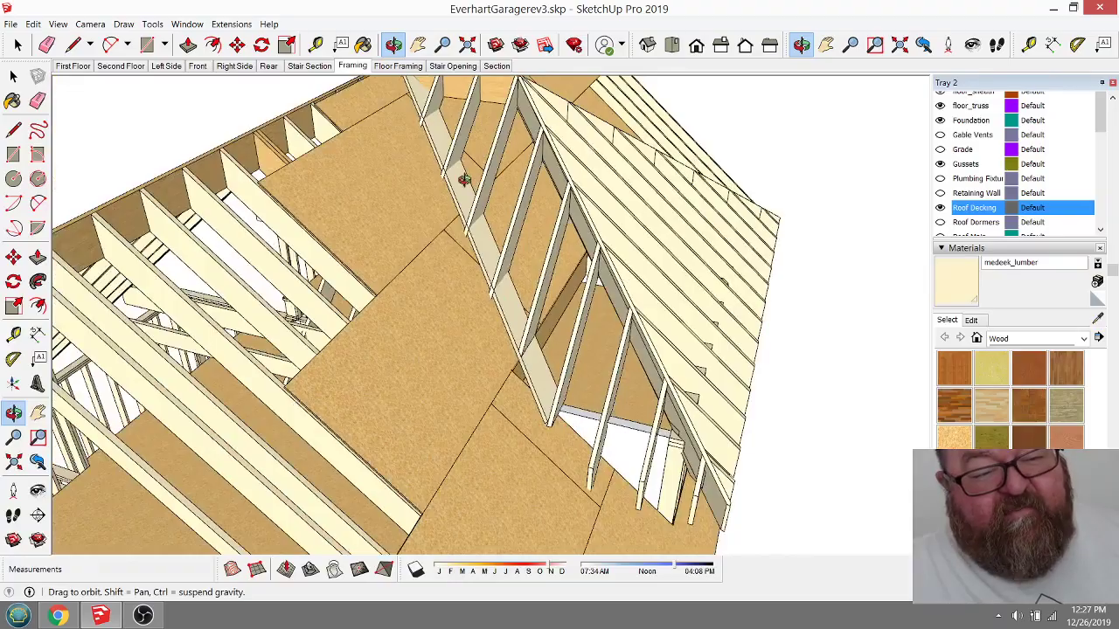
pyautogui.moveTo(467, 186); pyautogui.dragTo(473, 229)
pyautogui.moveTo(722, 338); pyautogui.dragTo(528, 291)
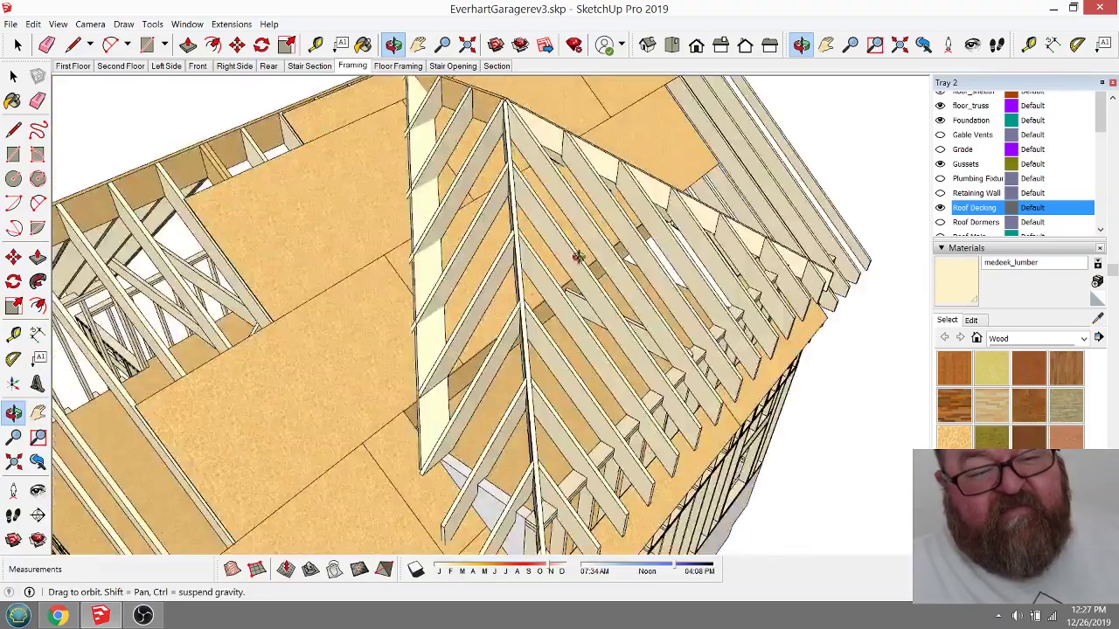
pyautogui.moveTo(505, 205); pyautogui.dragTo(610, 320)
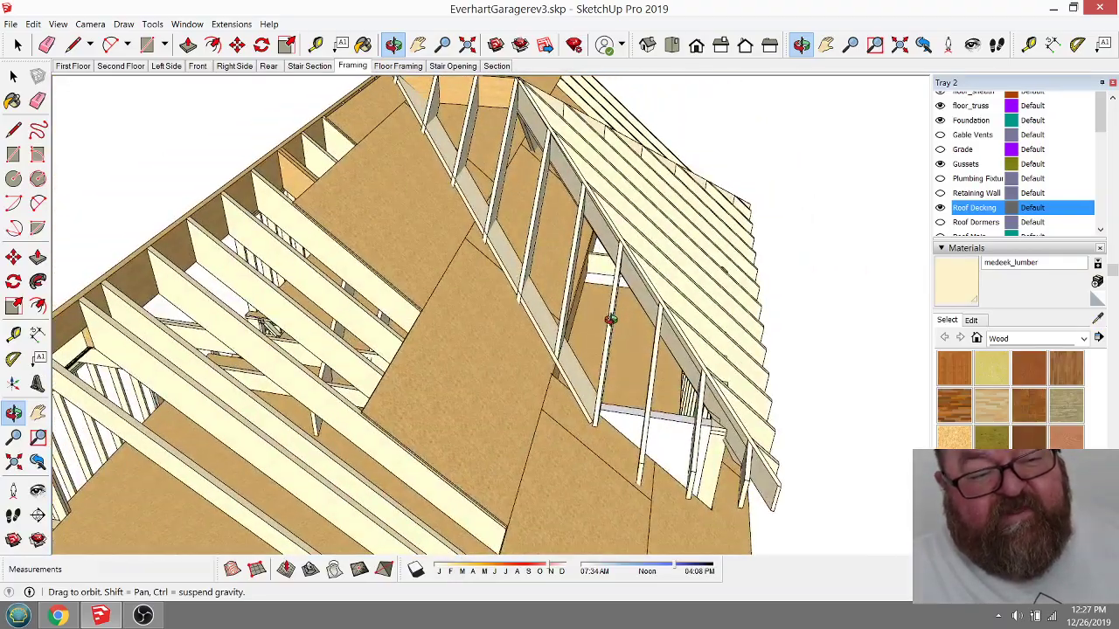
pyautogui.scroll(5, 543, 371)
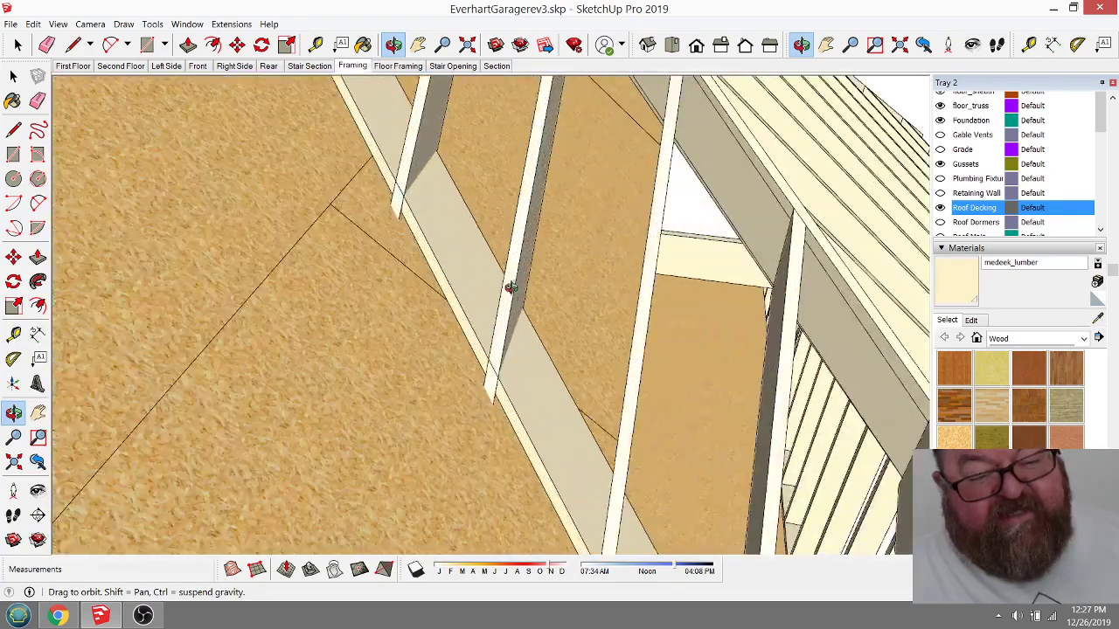
pyautogui.moveTo(510, 371); pyautogui.dragTo(546, 276)
pyautogui.scroll(-8, 546, 276)
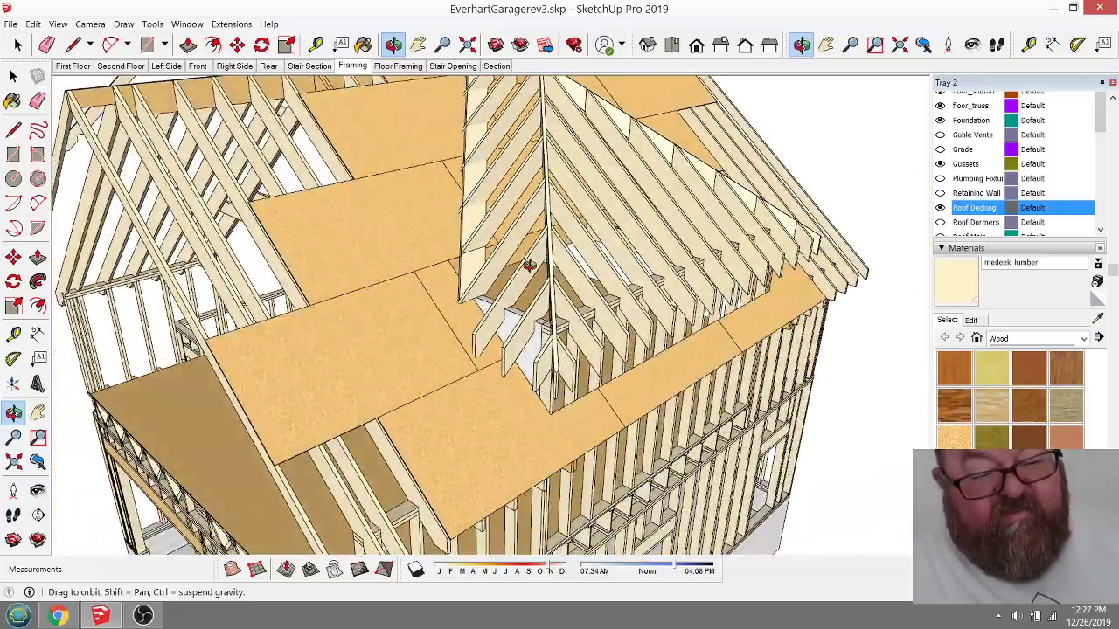
pyautogui.moveTo(529, 265); pyautogui.dragTo(618, 377)
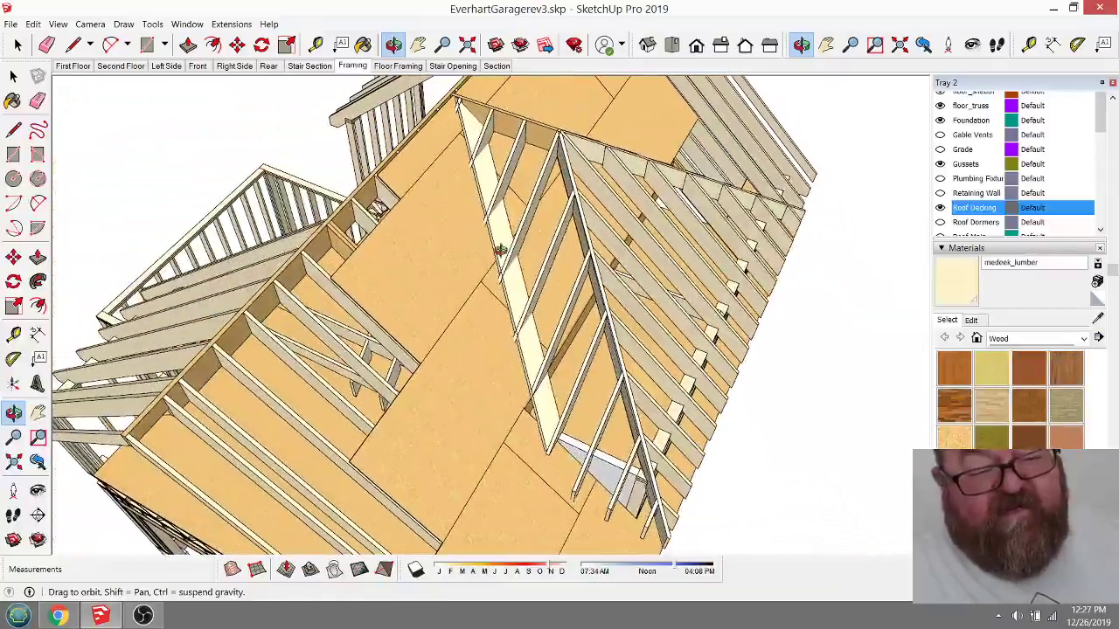
pyautogui.moveTo(500, 251); pyautogui.dragTo(496, 296)
# Step: Open the third jack rafter from the valley board's lower end for editing
pyautogui.scroll(8, 566, 427)
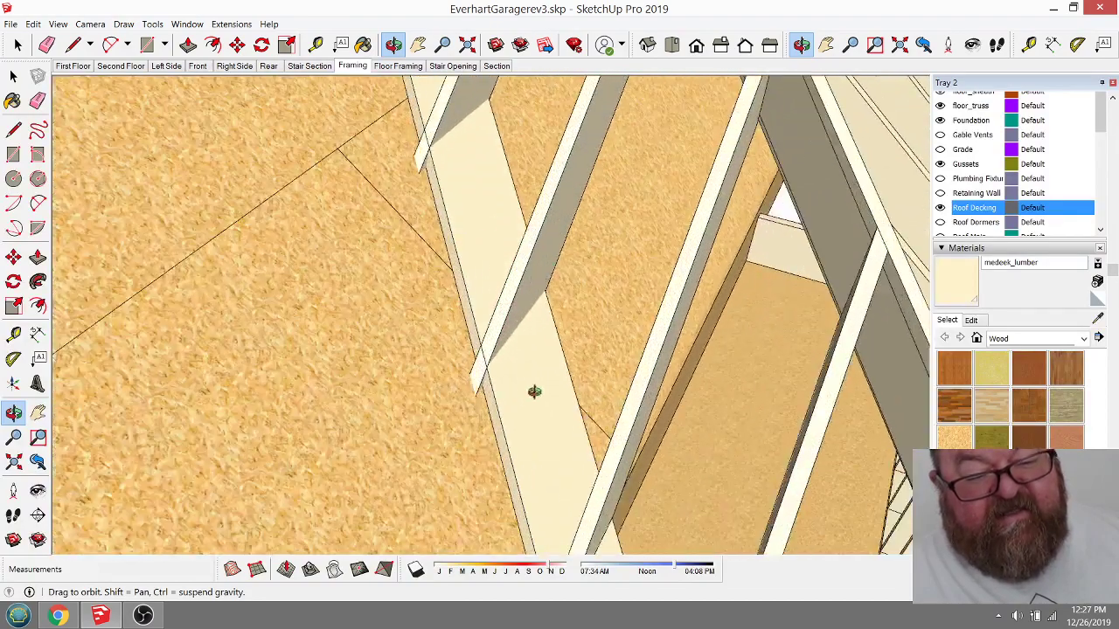
pyautogui.moveTo(535, 392); pyautogui.dragTo(524, 268)
pyautogui.press('space')
pyautogui.moveTo(476, 271); pyautogui.dragTo(508, 301, button='middle')
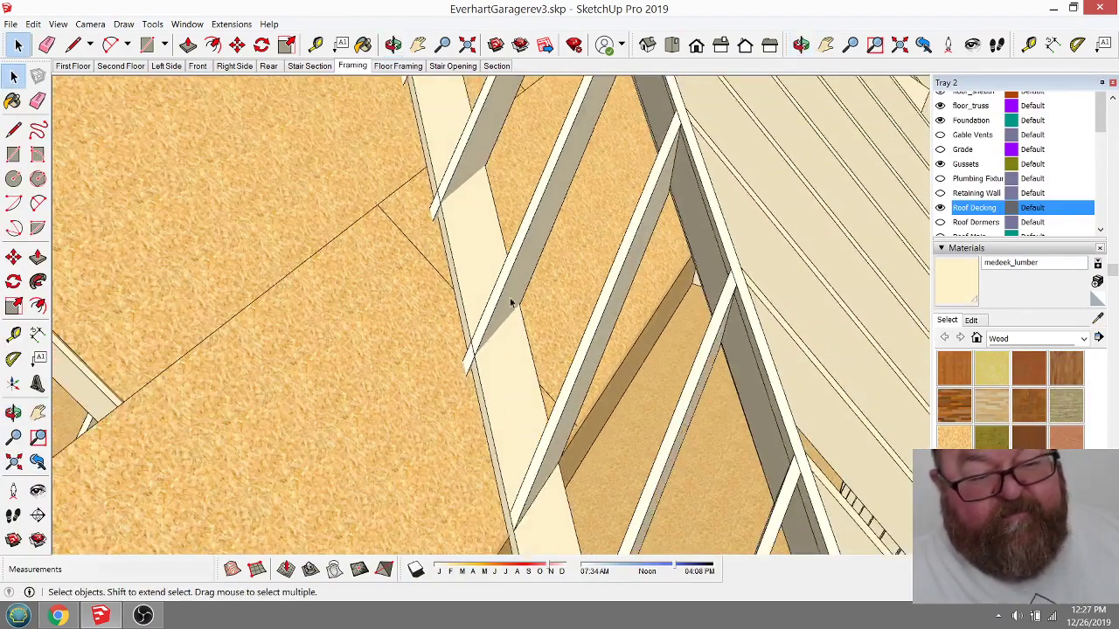
pyautogui.scroll(3, 512, 292)
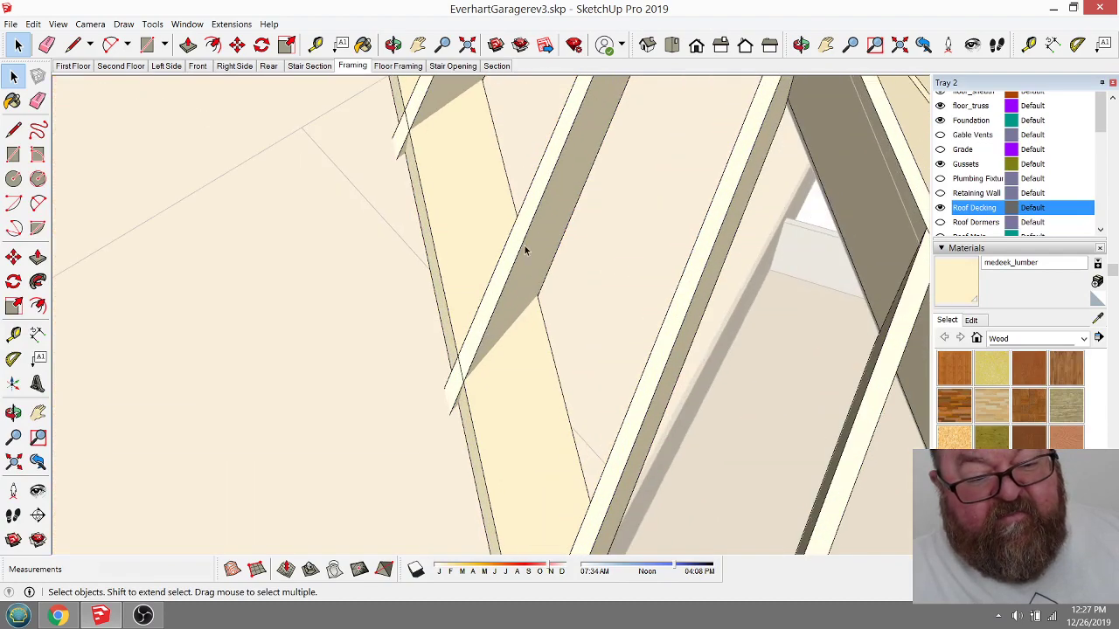
pyautogui.doubleClick(526, 257)
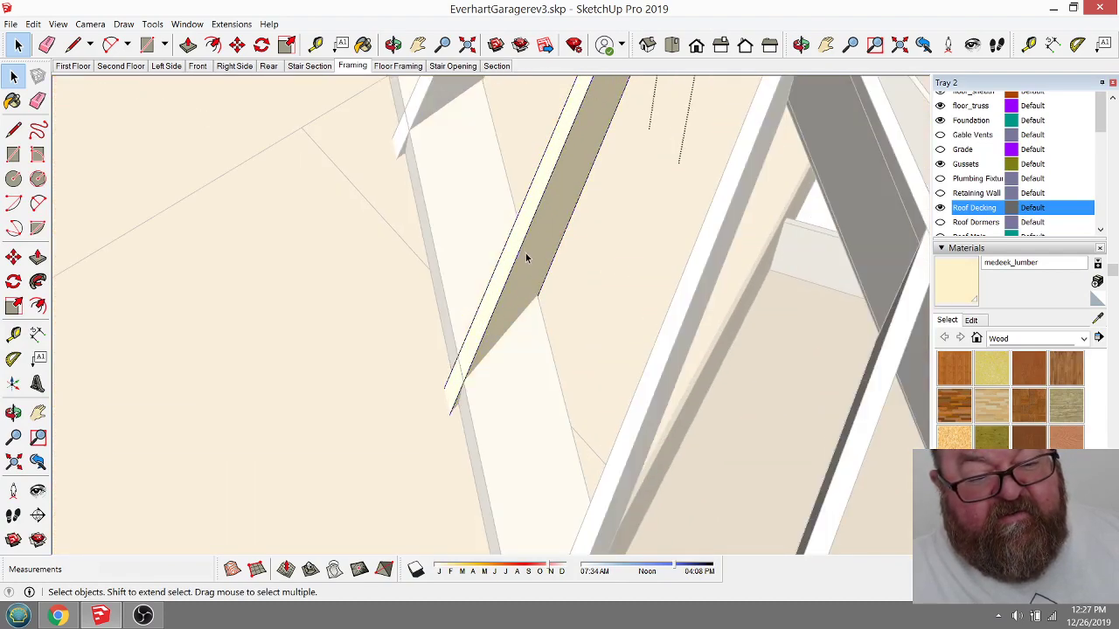
# Step: Draw cut lines following the valley board's face along one side of the jack rafter and across its narrow edge
pyautogui.click(89, 44)
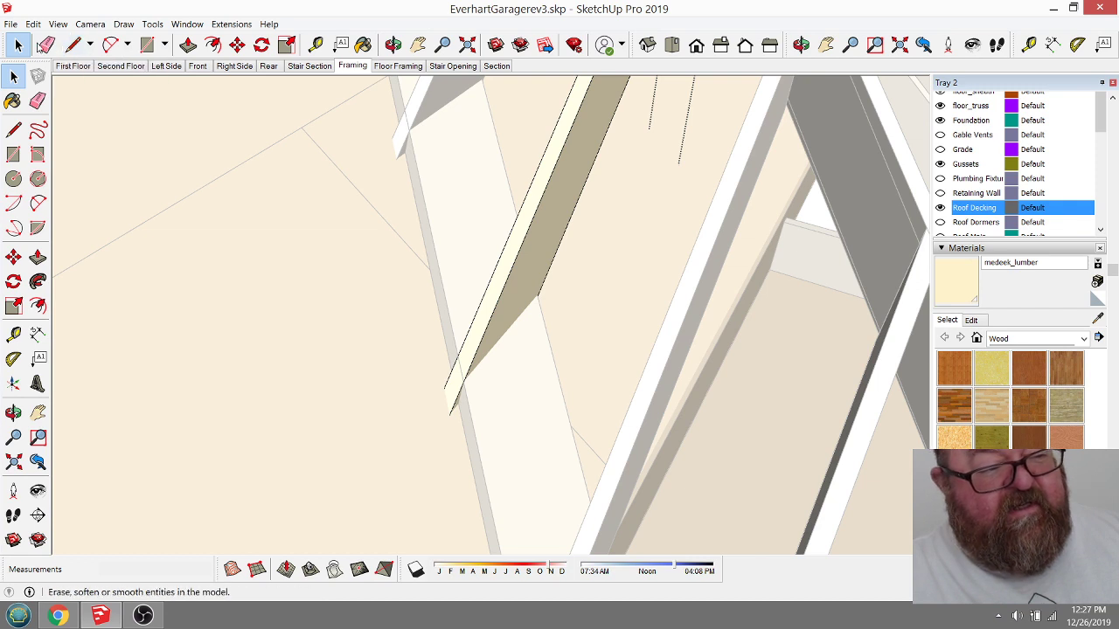
pyautogui.click(74, 45)
pyautogui.scroll(2, 523, 380)
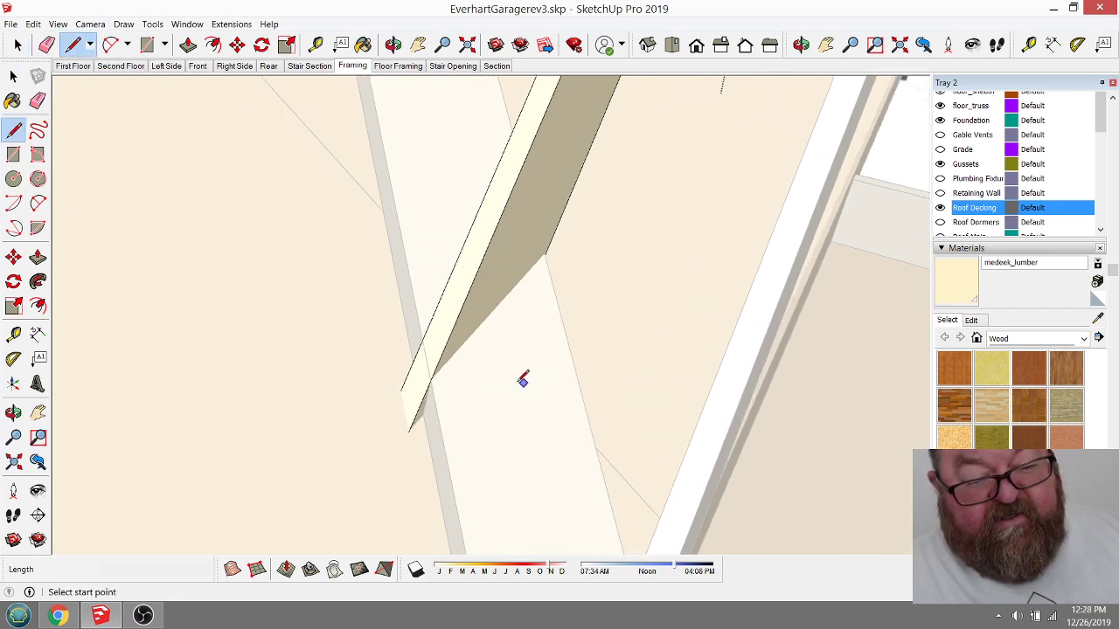
pyautogui.click(431, 378)
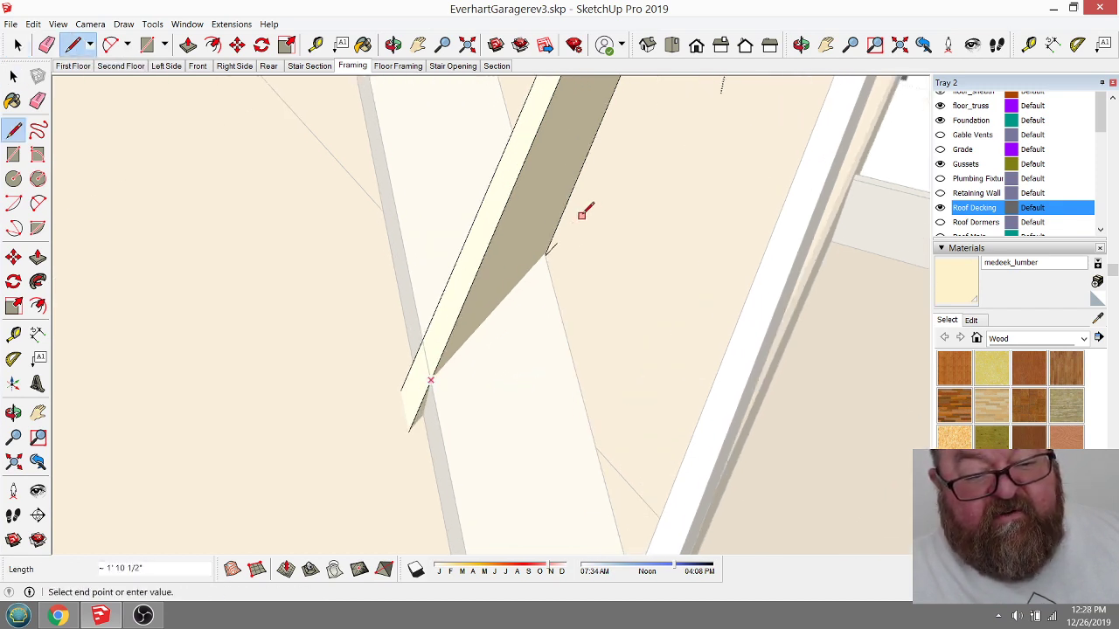
pyautogui.click(574, 218)
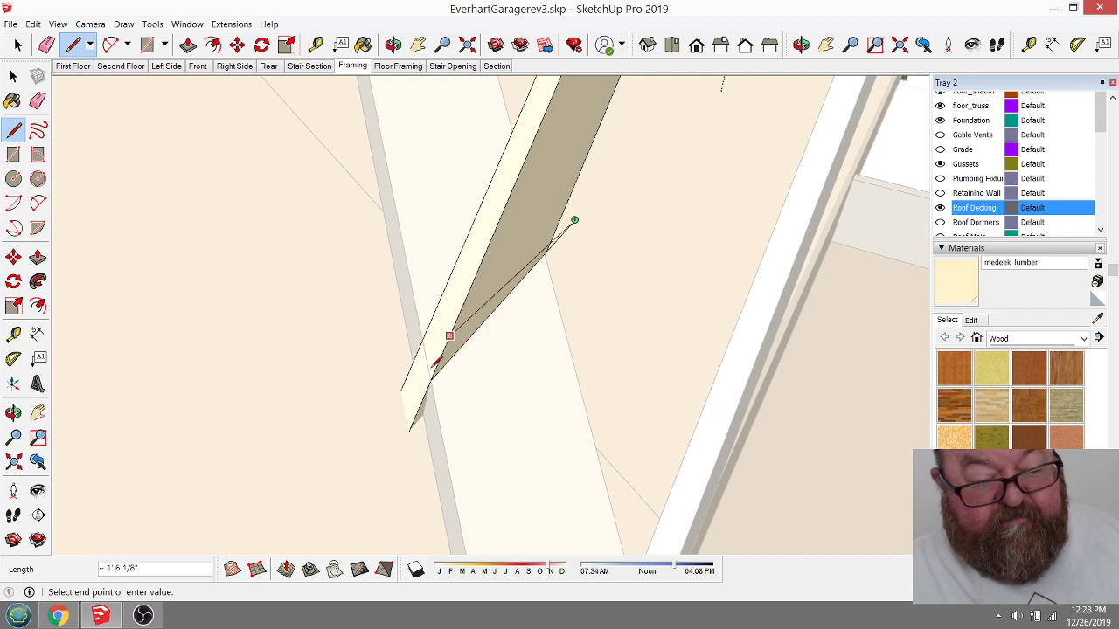
pyautogui.click(430, 378)
pyautogui.click(431, 380)
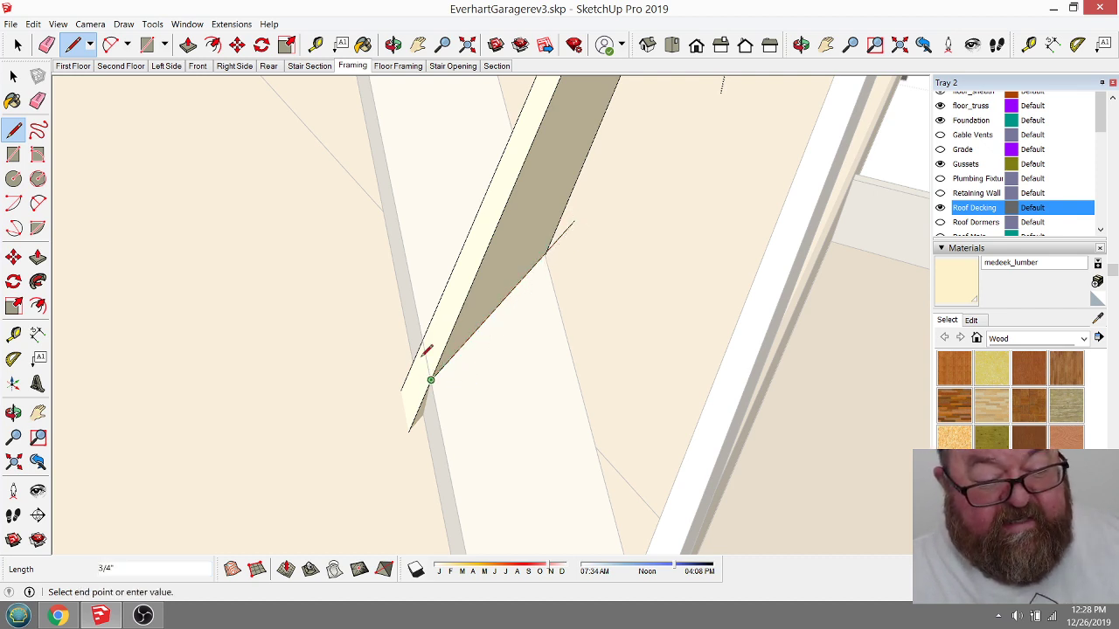
pyautogui.click(422, 340)
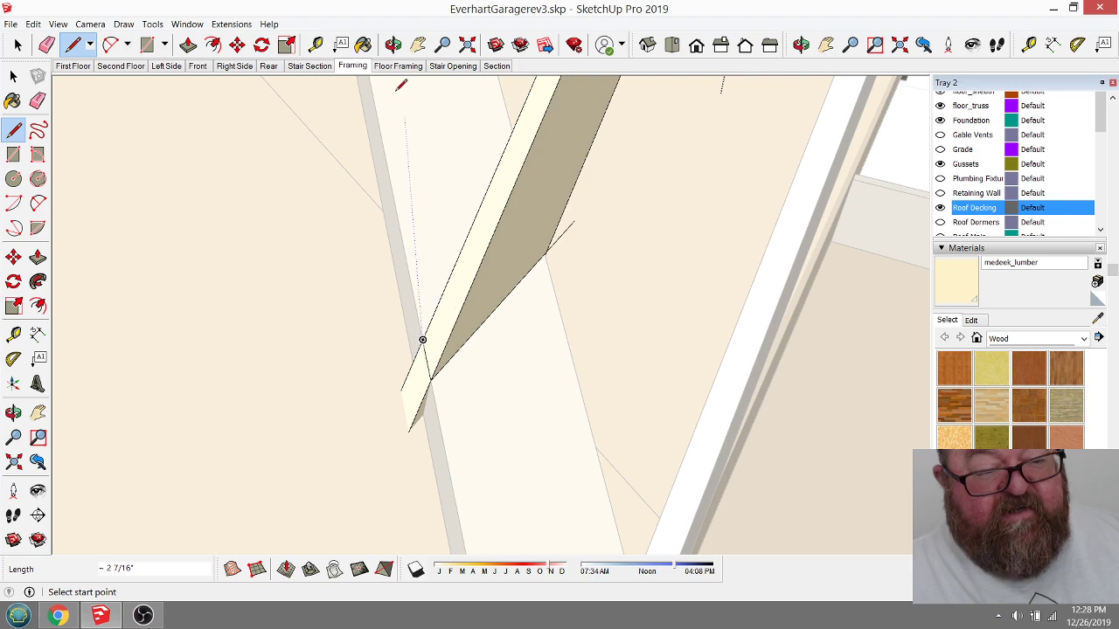
# Step: Draw the matching cut line on the jack rafter's opposite side, running from the edge cut past the rafter's lower edge
pyautogui.click(393, 44)
pyautogui.moveTo(525, 289); pyautogui.dragTo(550, 305)
pyautogui.press('l')
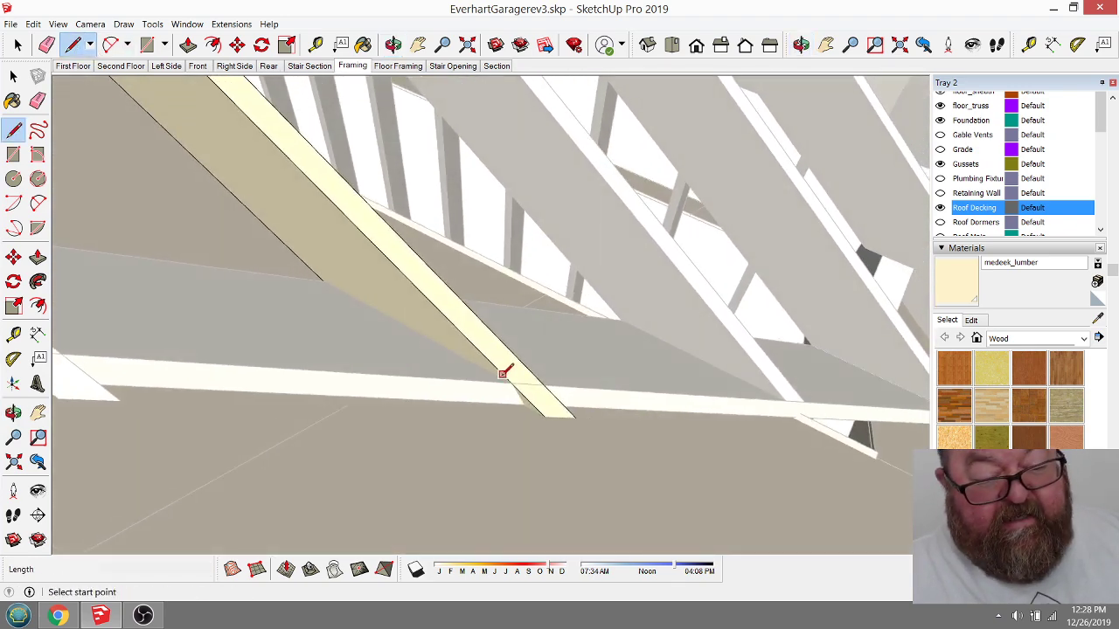
pyautogui.click(512, 382)
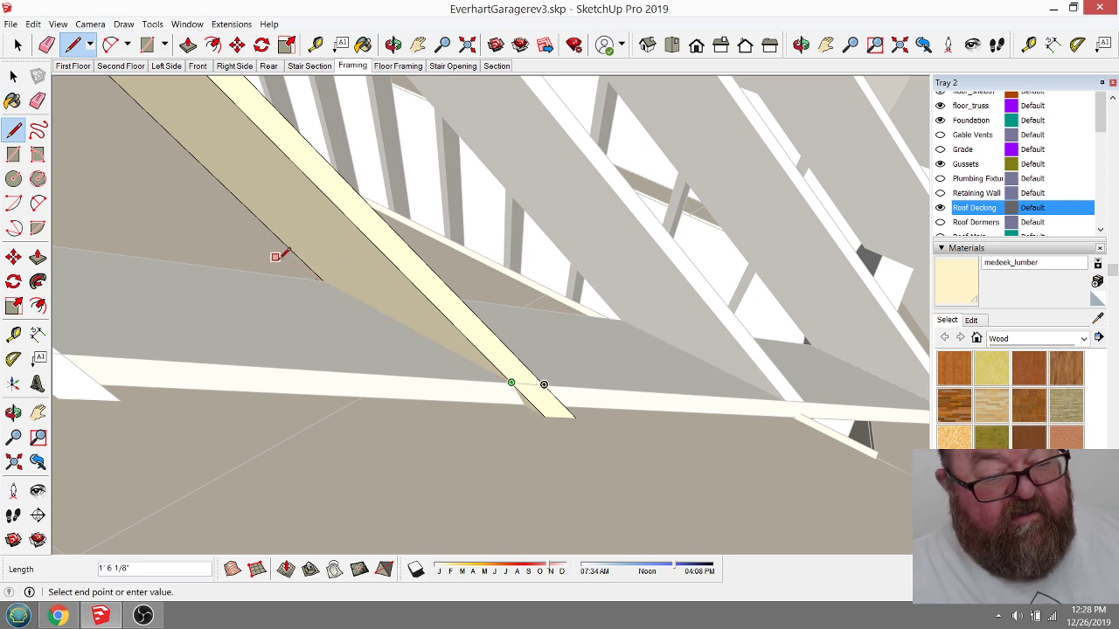
pyautogui.click(285, 260)
# Step: Erase the jack rafter's tail that projects through the valley board beyond the cut lines
pyautogui.press('e')
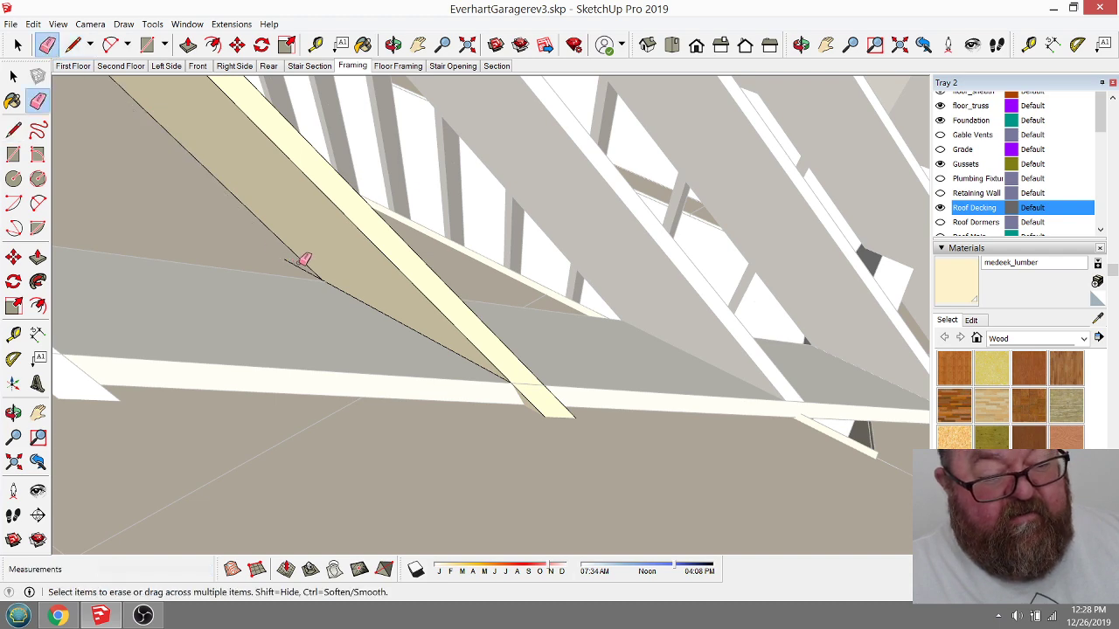
pyautogui.click(392, 44)
pyautogui.moveTo(499, 236)
pyautogui.mouseDown()
pyautogui.moveTo(320, 350)
pyautogui.moveTo(161, 330)
pyautogui.moveTo(62, 111)
pyautogui.mouseUp()
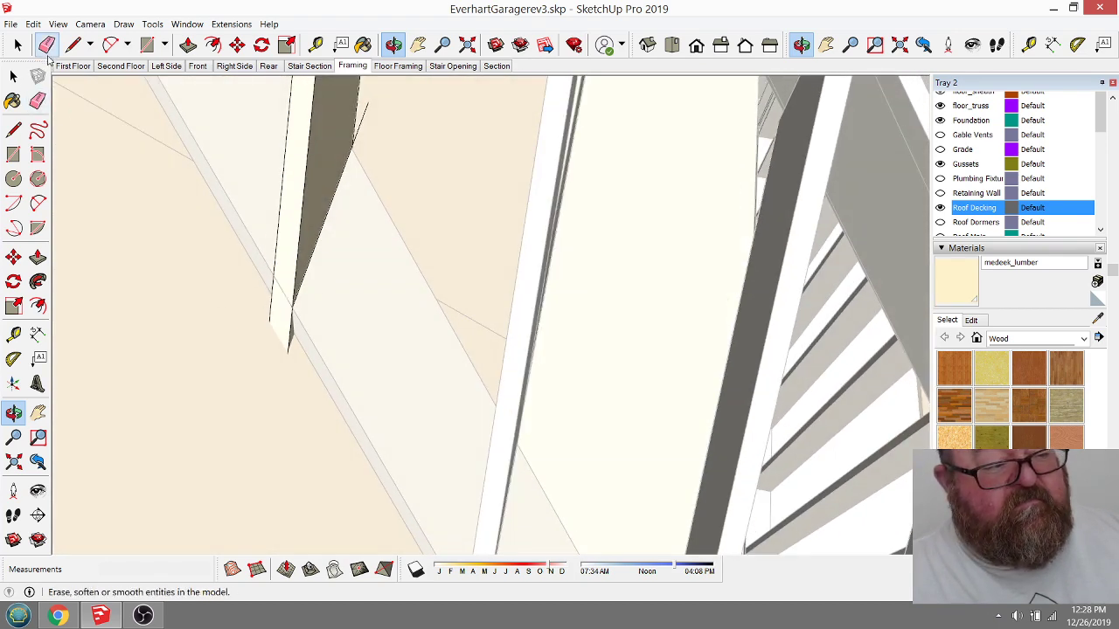
pyautogui.click(47, 45)
pyautogui.moveTo(317, 317)
pyautogui.mouseDown()
pyautogui.moveTo(283, 320)
pyautogui.moveTo(247, 301)
pyautogui.mouseUp()
pyautogui.moveTo(274, 348)
pyautogui.mouseDown(button='middle')
pyautogui.moveTo(392, 333)
pyautogui.moveTo(521, 423)
pyautogui.mouseUp(button='middle')
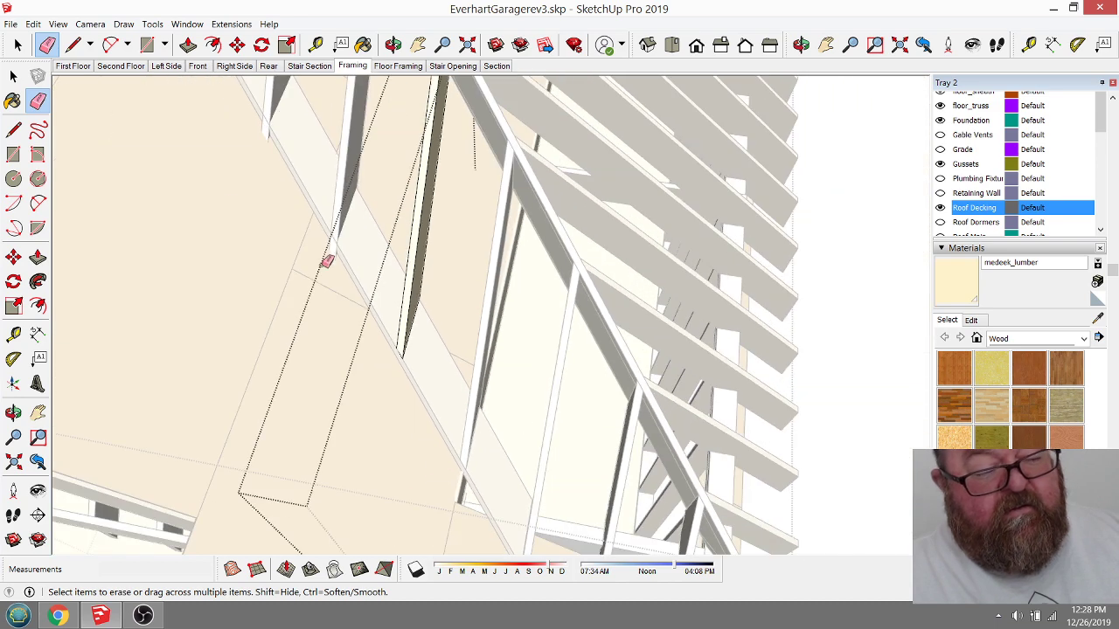
# Step: Draw a cut line along the rafter's side face and across its top edge where it overruns the diagonal valley board
pyautogui.click(18, 44)
pyautogui.click(327, 164)
pyautogui.click(349, 165)
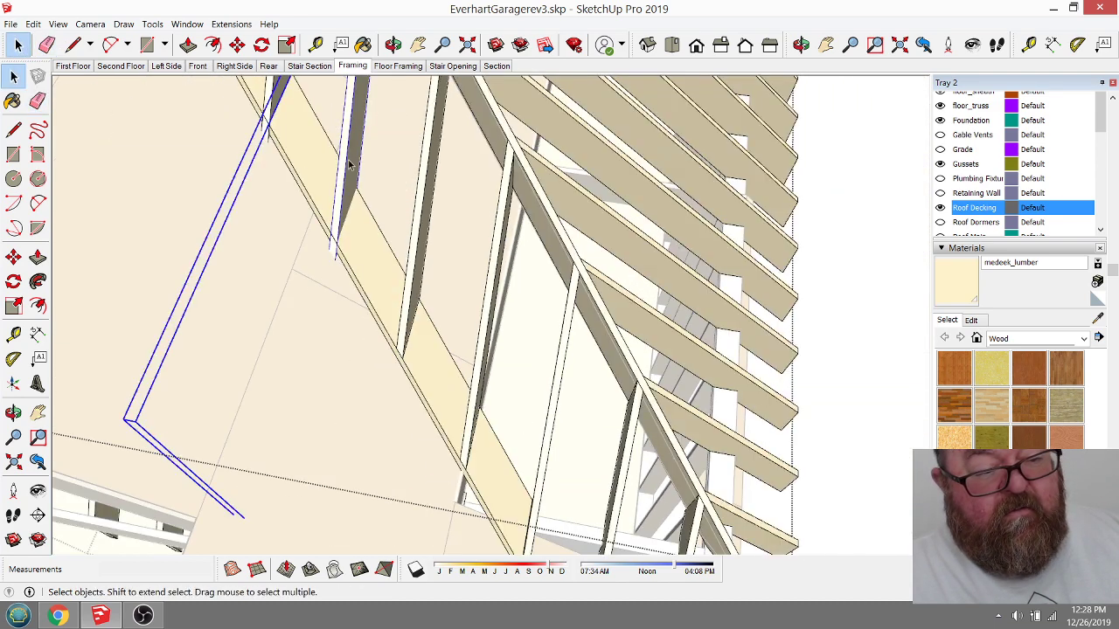
pyautogui.click(393, 45)
pyautogui.moveTo(474, 300); pyautogui.dragTo(362, 172)
pyautogui.scroll(10, 379, 147)
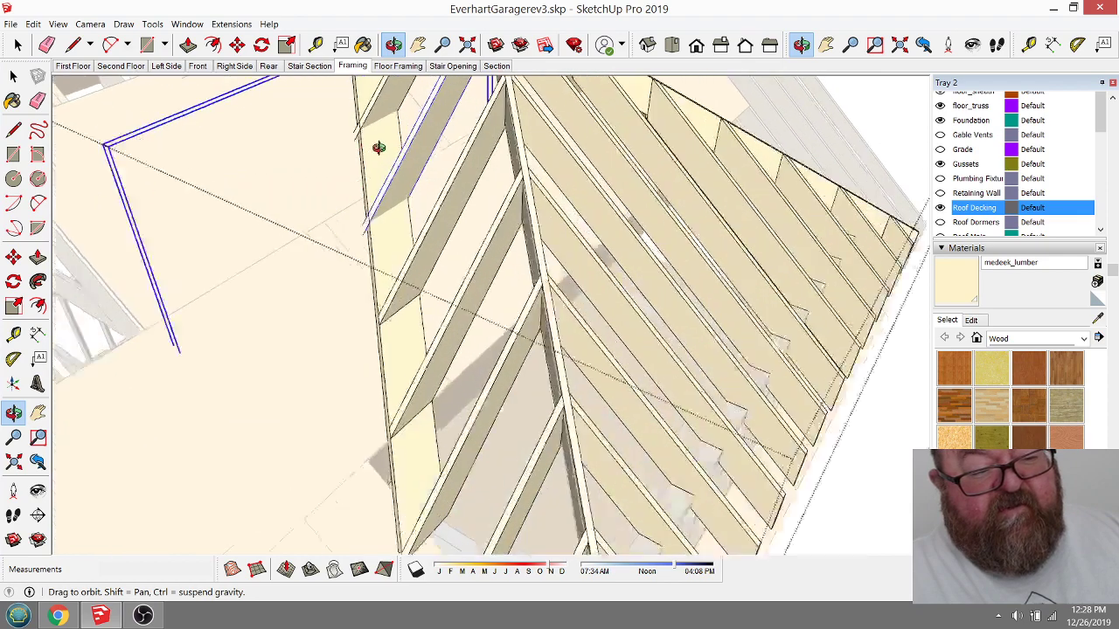
pyautogui.moveTo(391, 244); pyautogui.dragTo(335, 280)
pyautogui.click(73, 44)
pyautogui.click(311, 351)
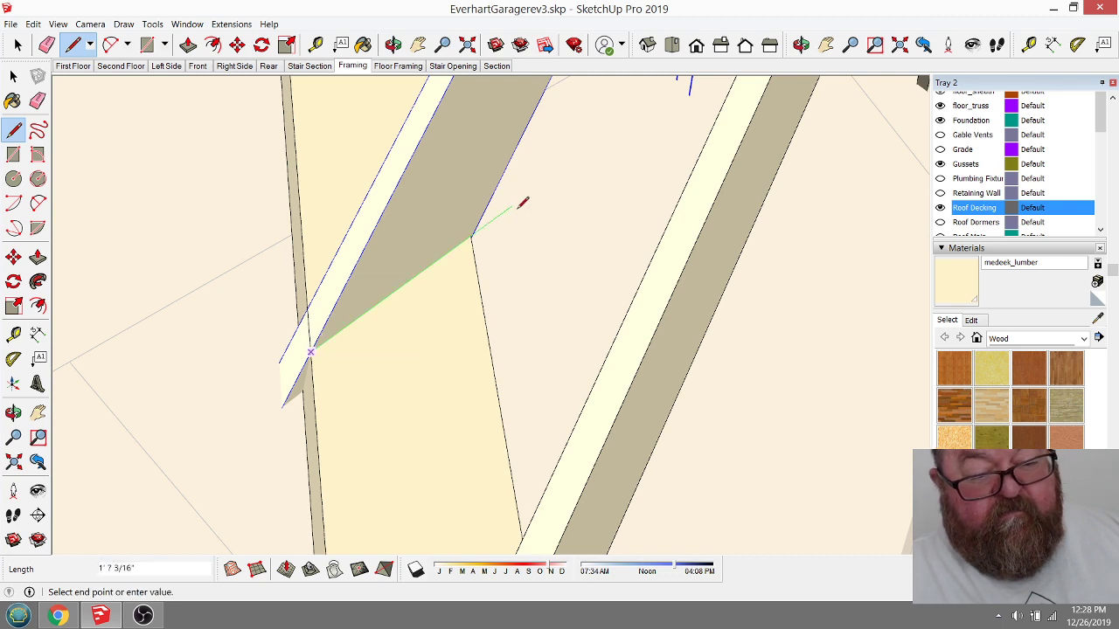
pyautogui.click(516, 203)
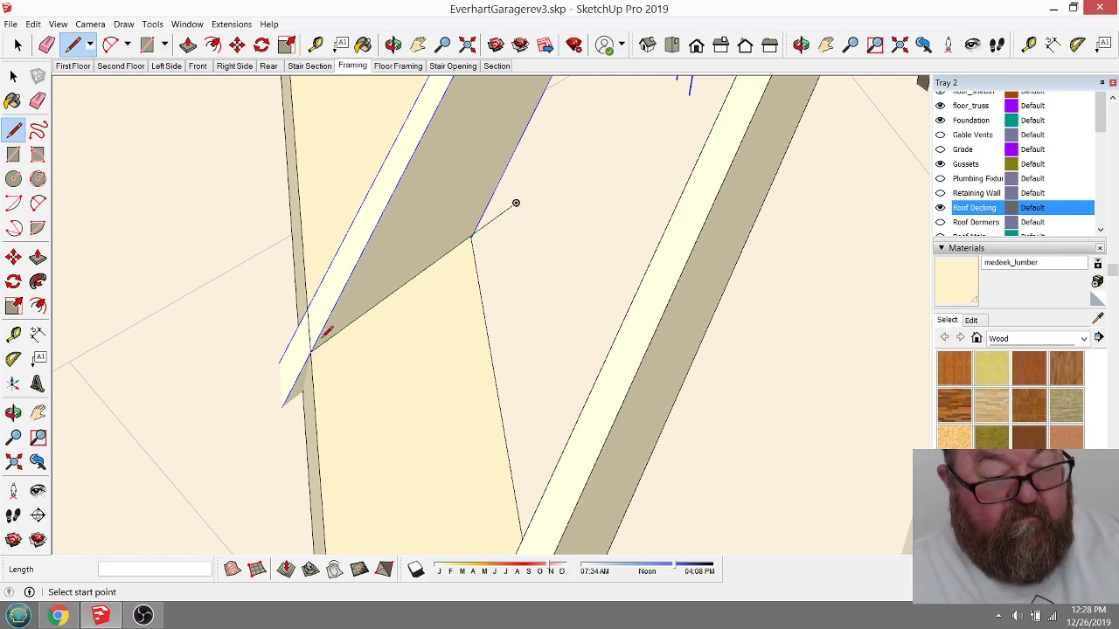
pyautogui.click(311, 351)
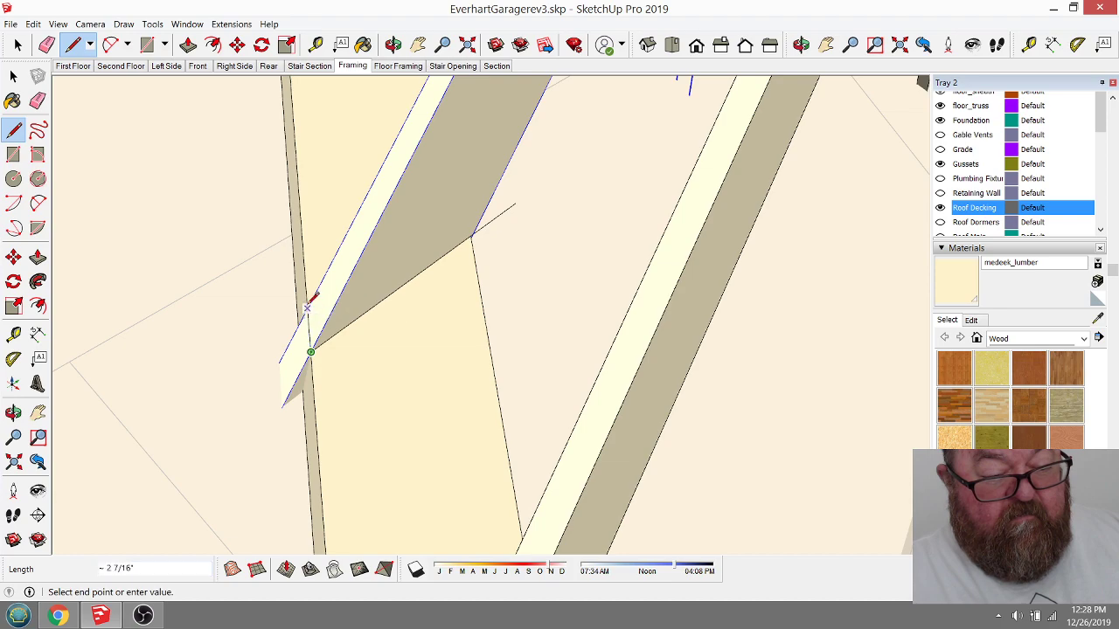
# Step: Draw the matching cut line on the rafter's opposite side face along the valley board
pyautogui.click(392, 45)
pyautogui.moveTo(490, 289); pyautogui.dragTo(836, 289)
pyautogui.moveTo(702, 332); pyautogui.dragTo(494, 419)
pyautogui.click(73, 45)
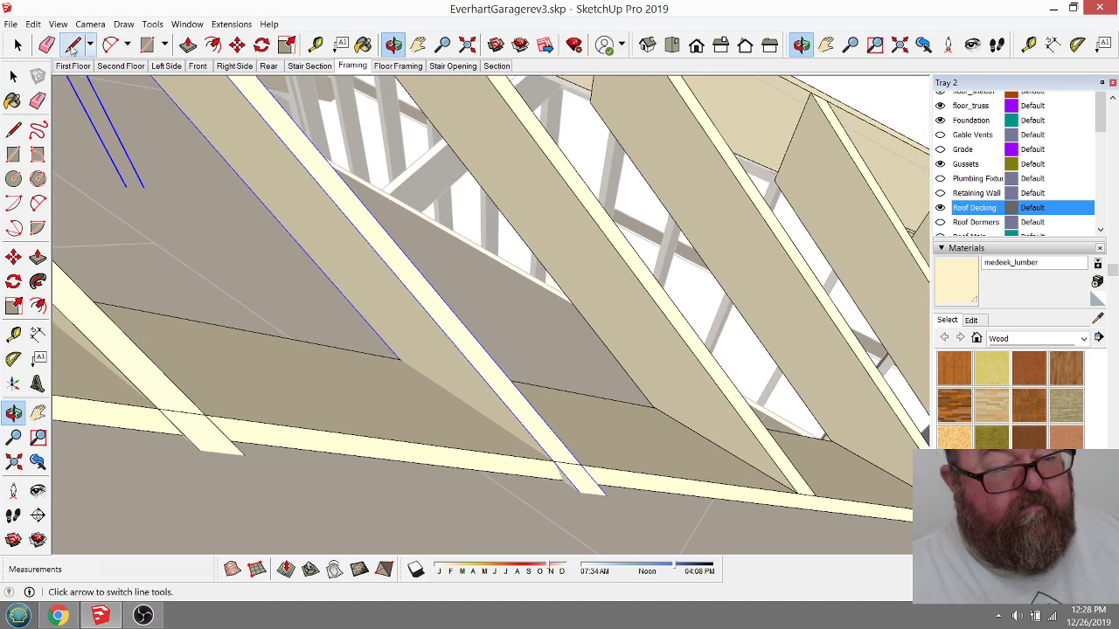
pyautogui.click(553, 461)
pyautogui.click(364, 333)
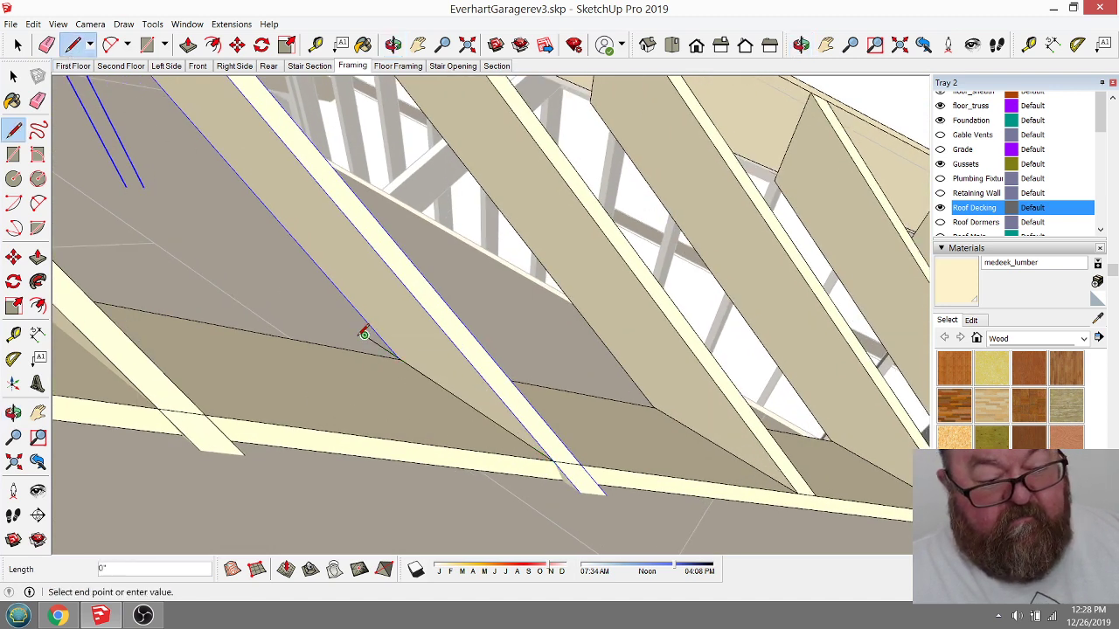
# Step: Try to erase the rafter end that projects past the valley board, and undo the erasure
pyautogui.press('e')
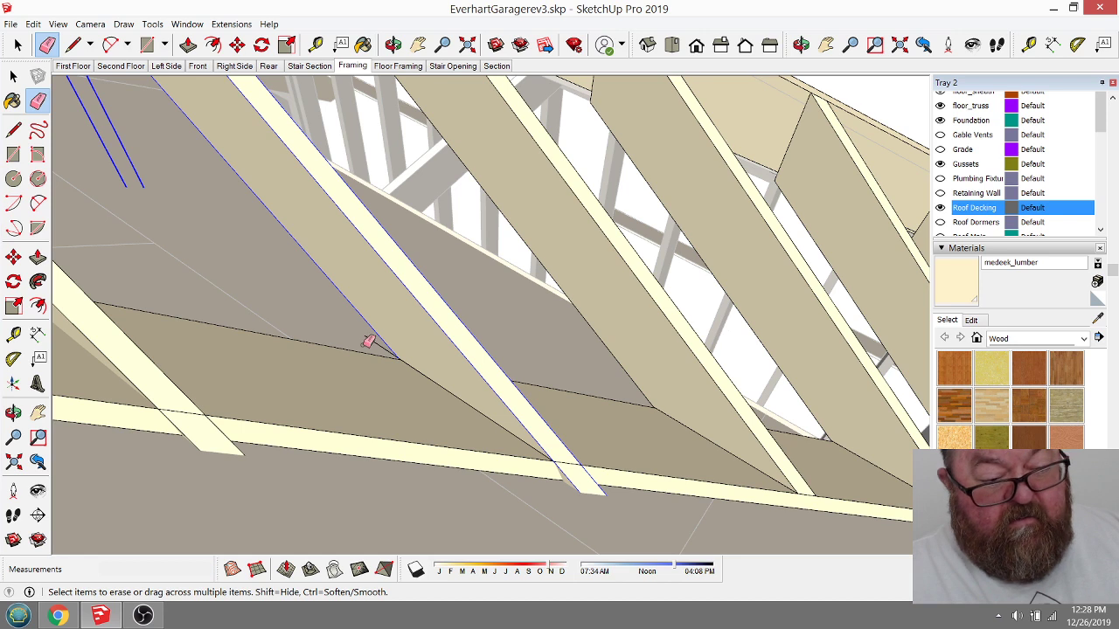
pyautogui.click(379, 340)
pyautogui.moveTo(563, 496); pyautogui.dragTo(621, 484)
pyautogui.hotkey('ctrl', 'z')
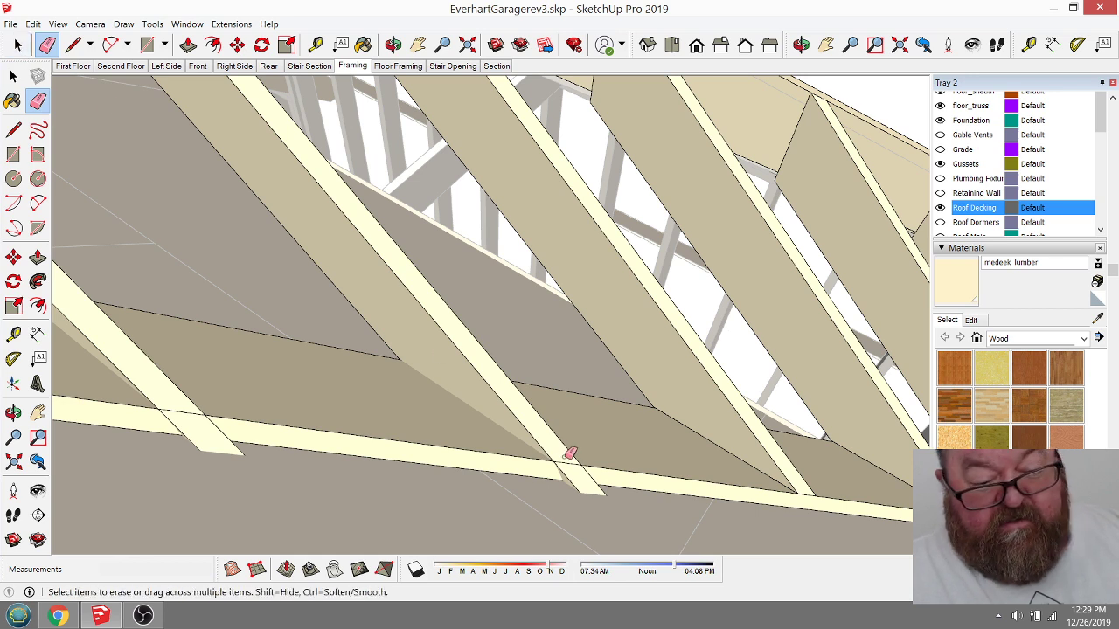
# Step: Delete the leftover cut line drawn outside the rafter group, along the near side face
pyautogui.click(18, 44)
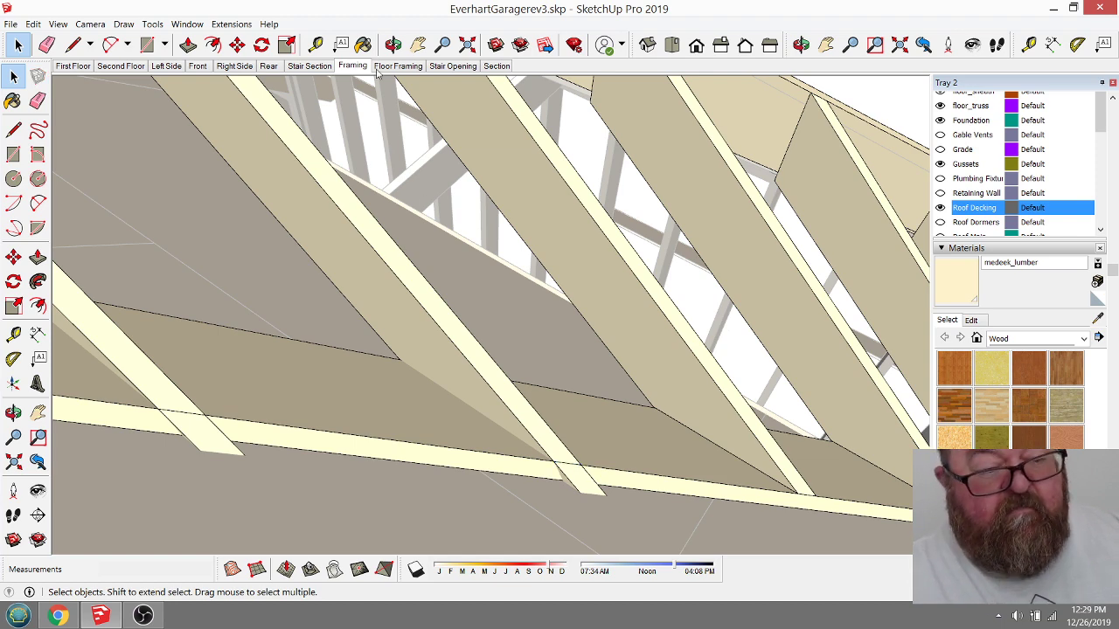
pyautogui.click(393, 44)
pyautogui.moveTo(531, 382); pyautogui.dragTo(164, 292)
pyautogui.click(33, 24)
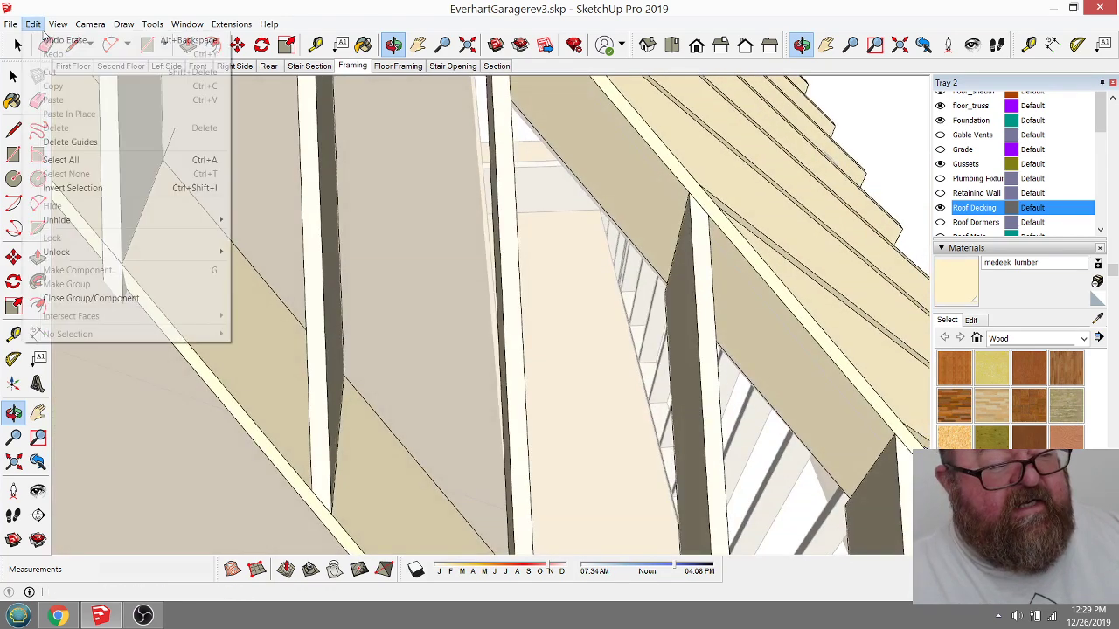
pyautogui.click(175, 155)
pyautogui.press('space')
pyautogui.click(170, 145)
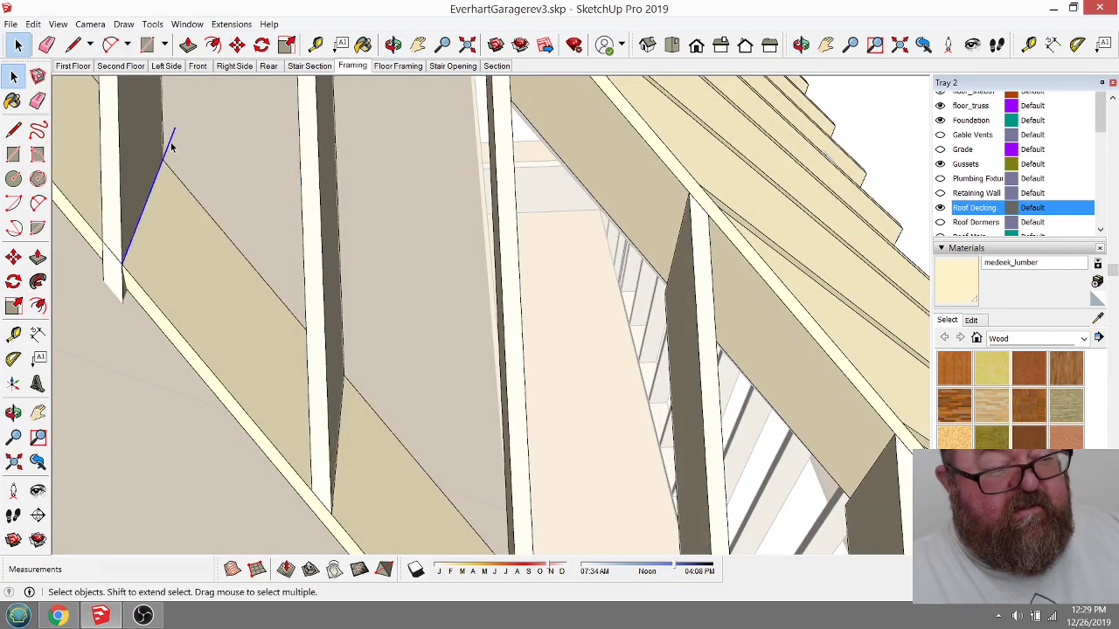
pyautogui.press('Delete')
# Step: Open the rafter that overruns the valley board for editing
pyautogui.scroll(-1, 377, 271)
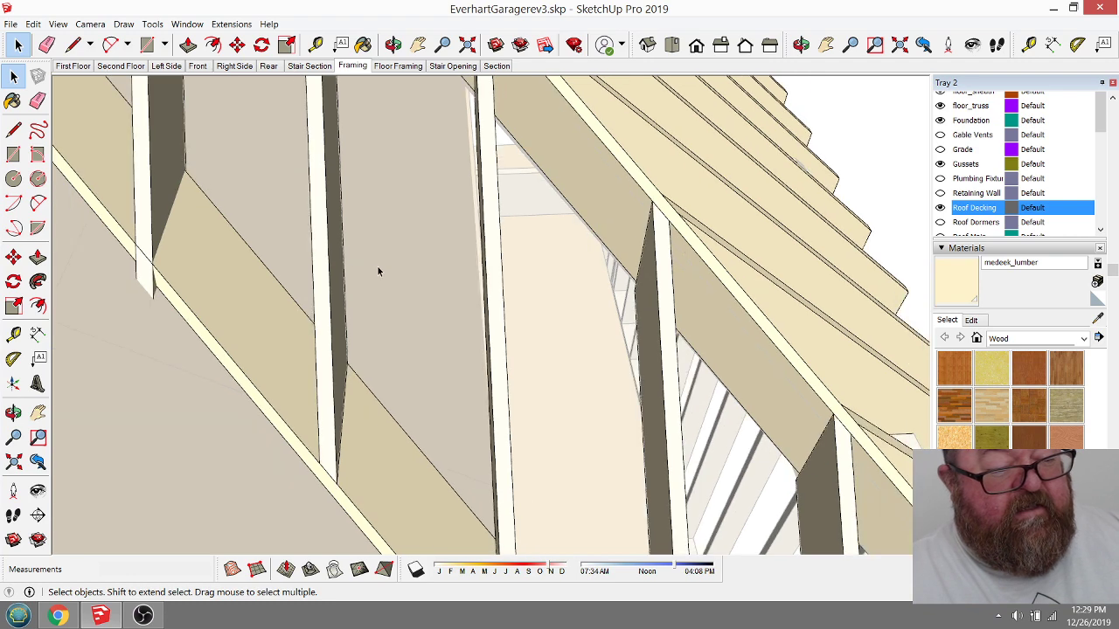
pyautogui.doubleClick(140, 162)
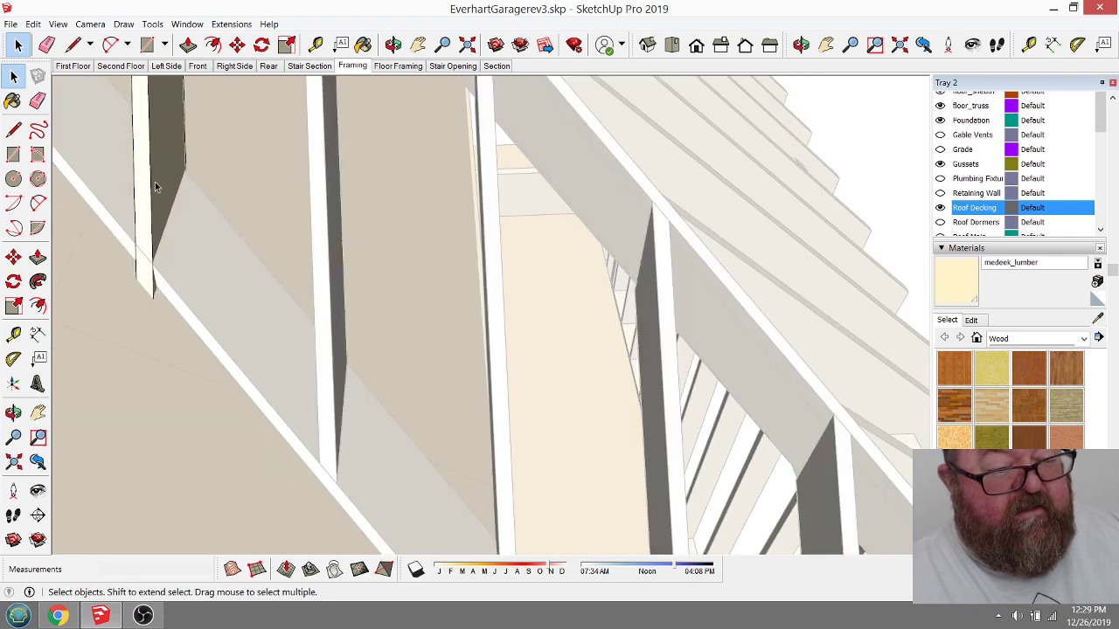
pyautogui.scroll(-2, 369, 354)
pyautogui.moveTo(254, 140); pyautogui.dragTo(708, 188, button='middle')
pyautogui.click(278, 166)
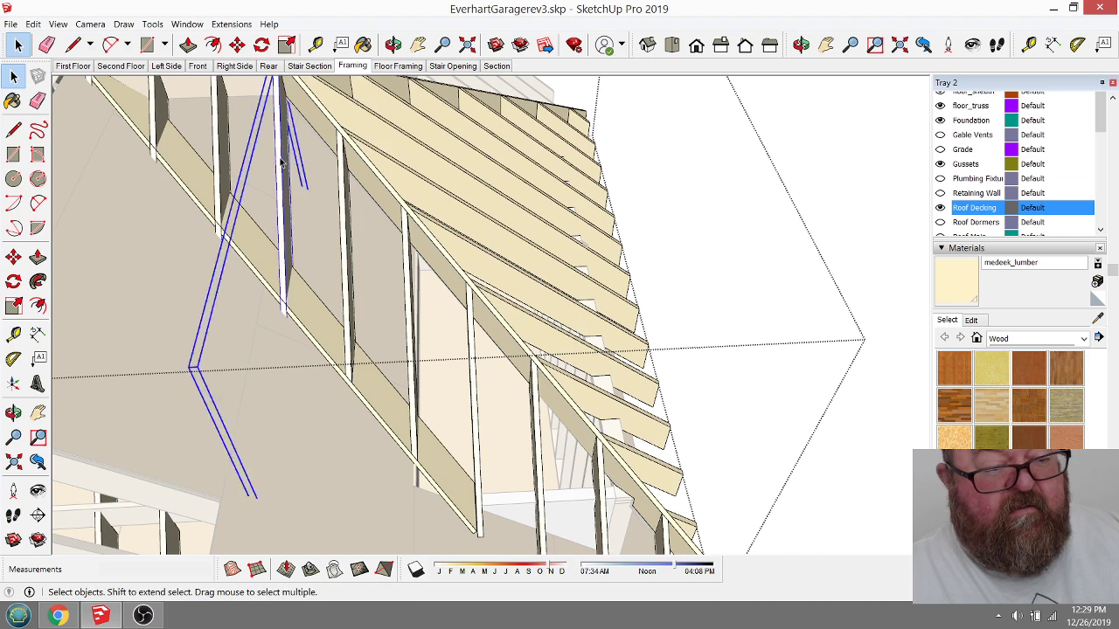
pyautogui.scroll(10, 281, 165)
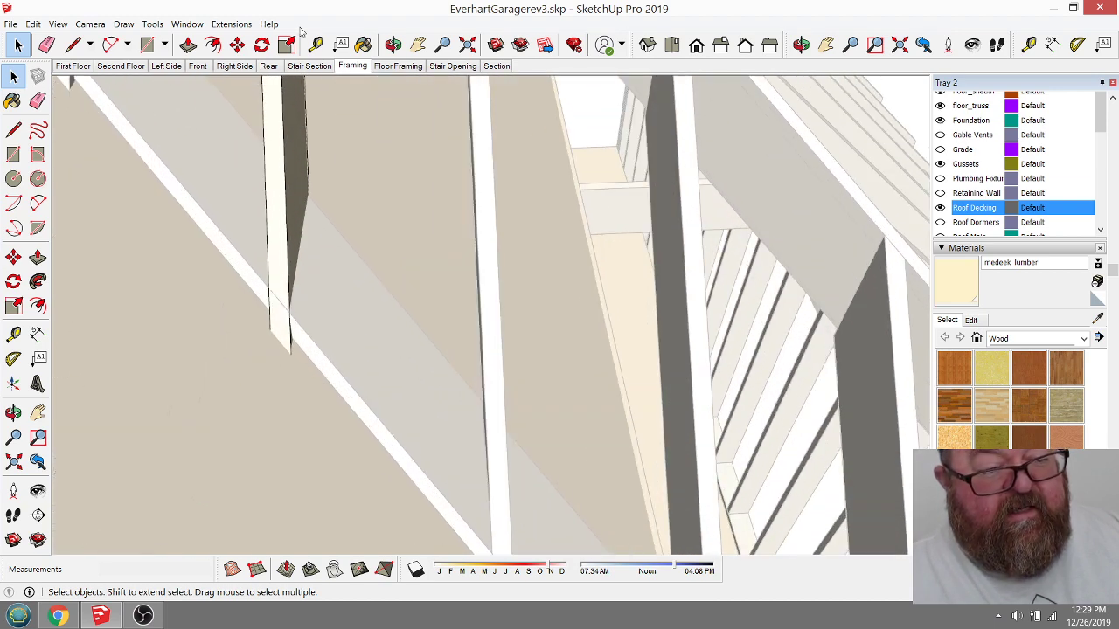
# Step: Inside the rafter group, draw cut lines along its near side face and across its top edge at the valley board
pyautogui.click(393, 45)
pyautogui.moveTo(305, 255); pyautogui.dragTo(184, 212)
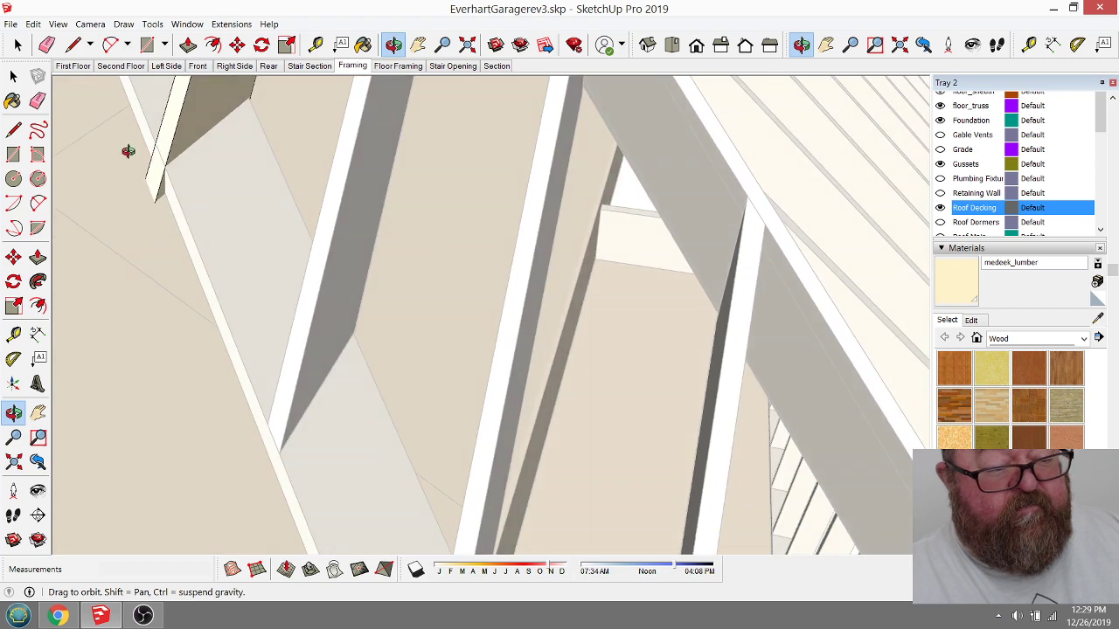
pyautogui.moveTo(269, 277); pyautogui.dragTo(292, 339)
pyautogui.scroll(5, 192, 113)
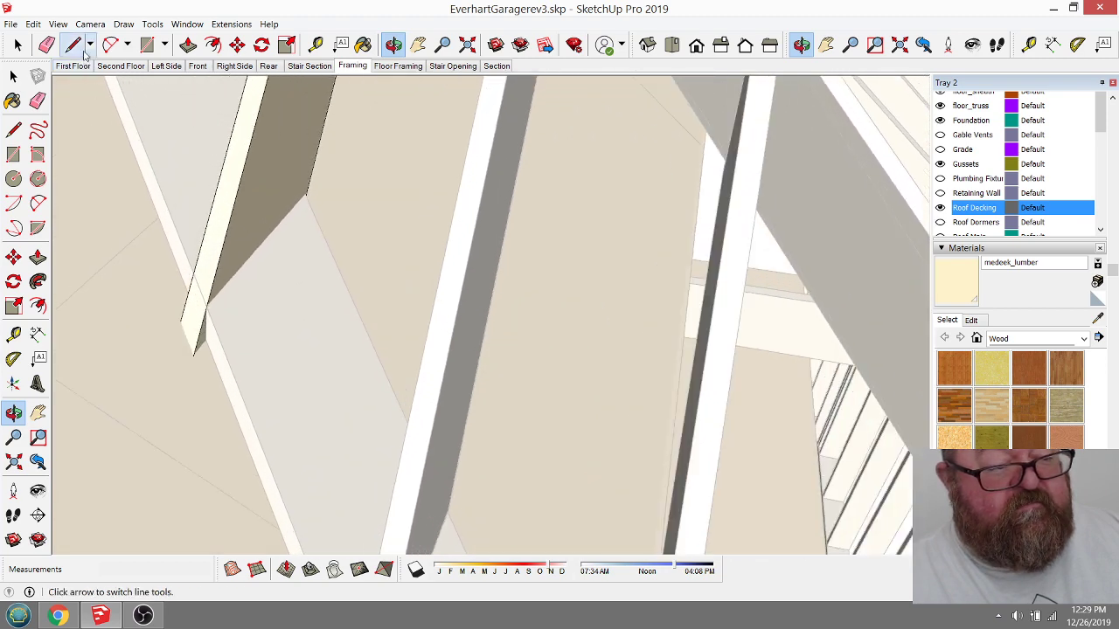
pyautogui.click(73, 45)
pyautogui.click(207, 303)
pyautogui.scroll(1, 291, 210)
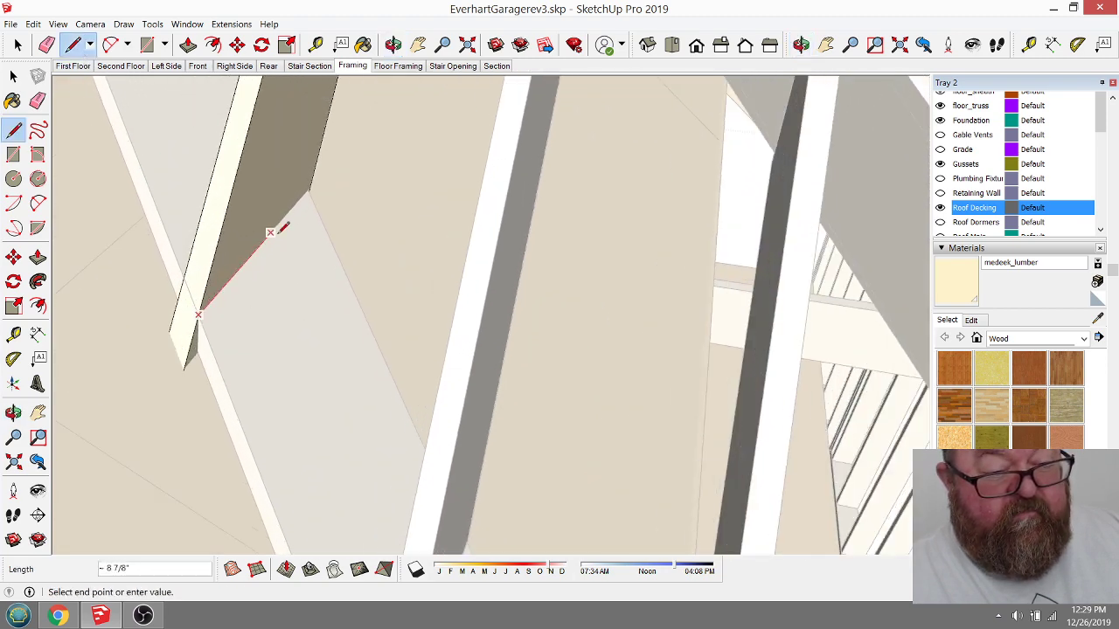
pyautogui.click(330, 165)
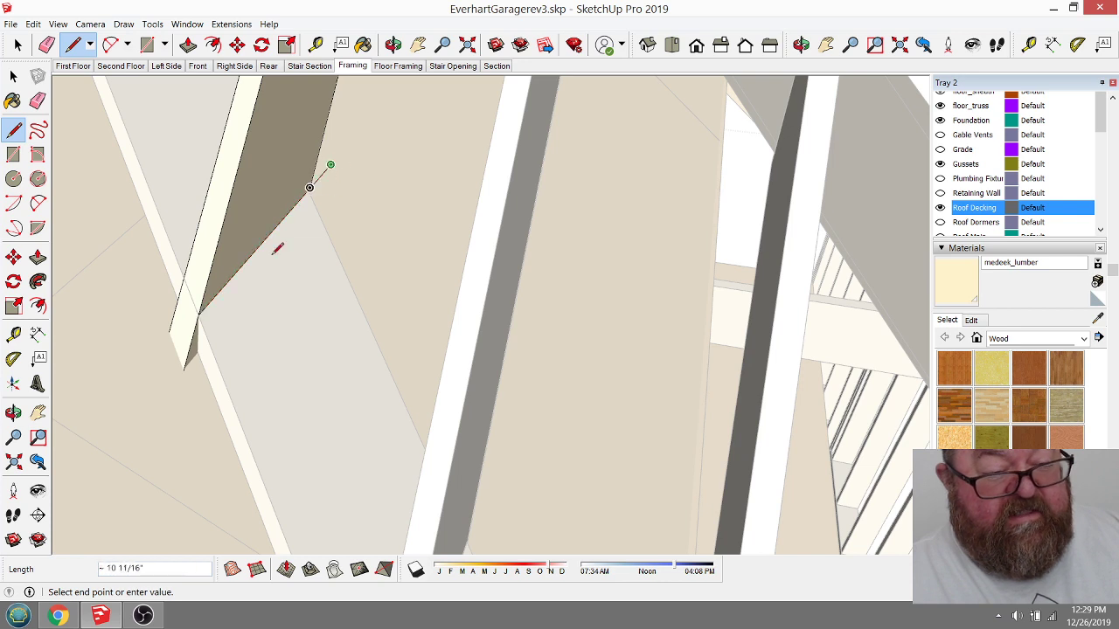
pyautogui.press('Escape')
pyautogui.click(199, 315)
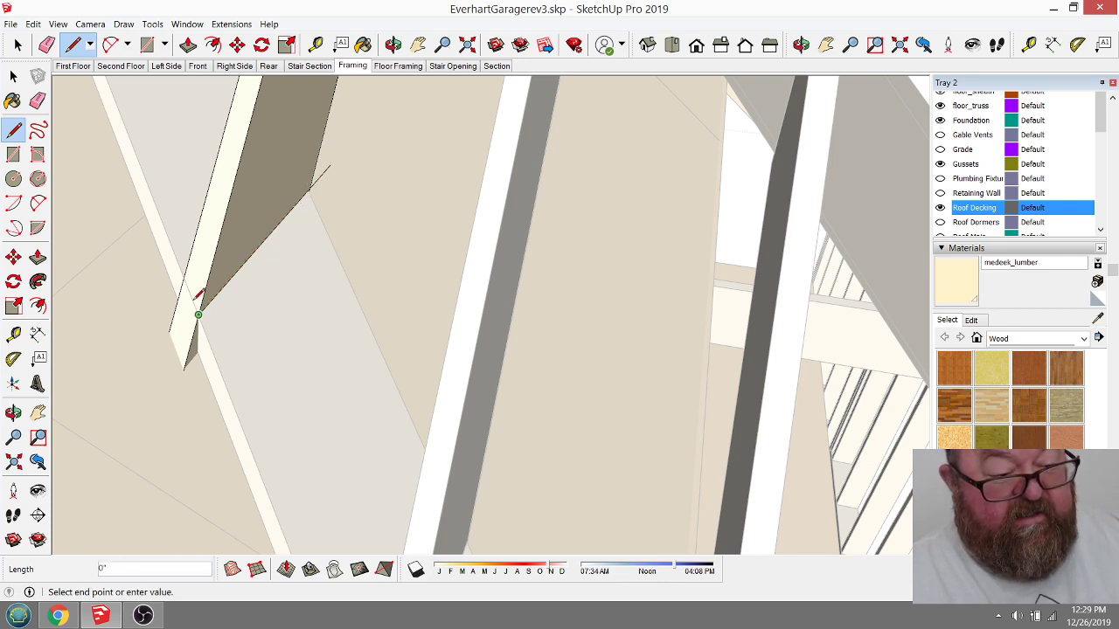
pyautogui.click(186, 281)
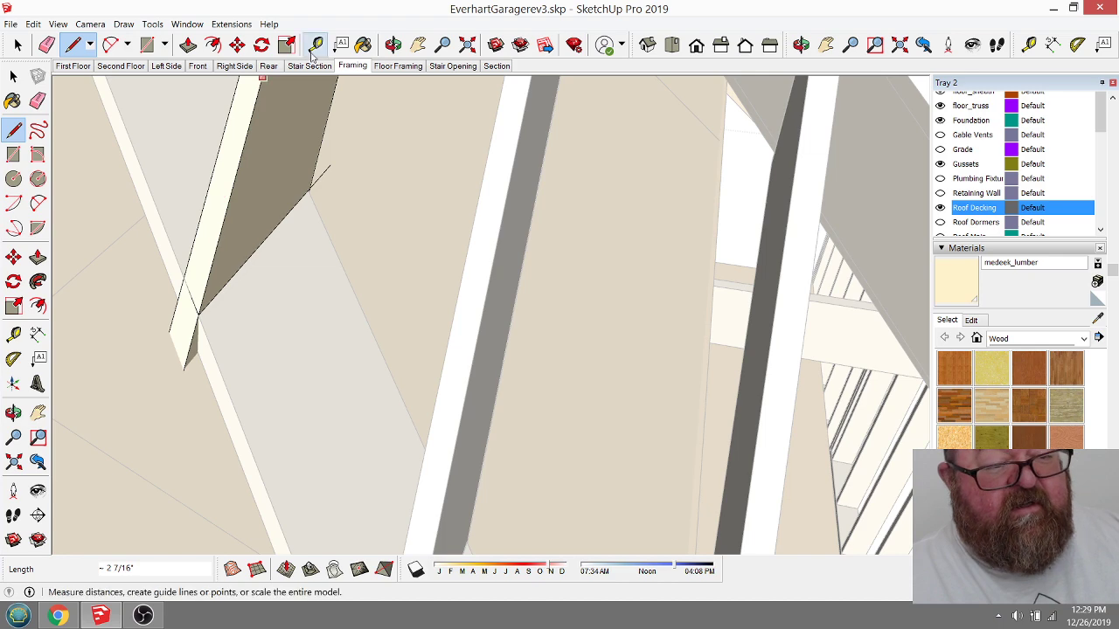
# Step: Draw the matching cut line on the open rafter's opposite side face along the valley board
pyautogui.click(393, 44)
pyautogui.moveTo(411, 201); pyautogui.dragTo(484, 290)
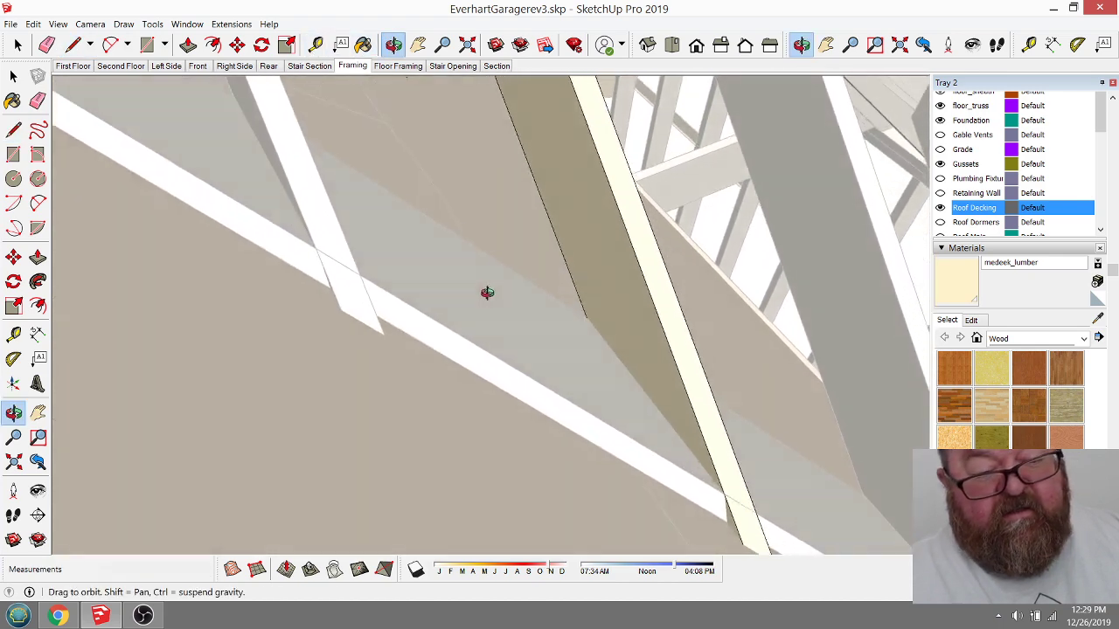
pyautogui.click(72, 45)
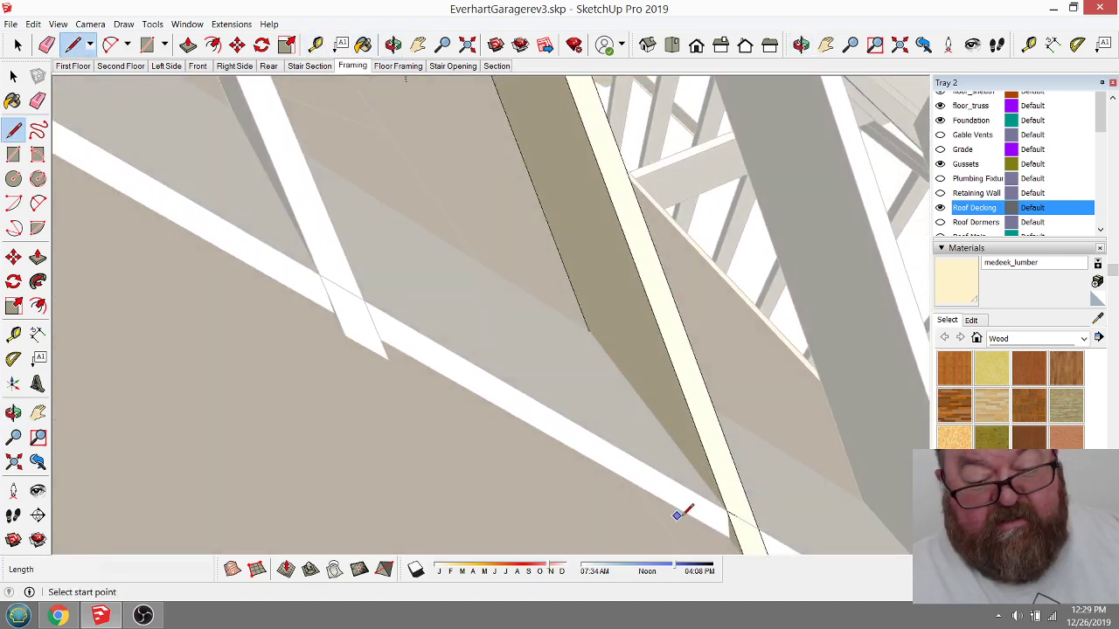
pyautogui.click(726, 509)
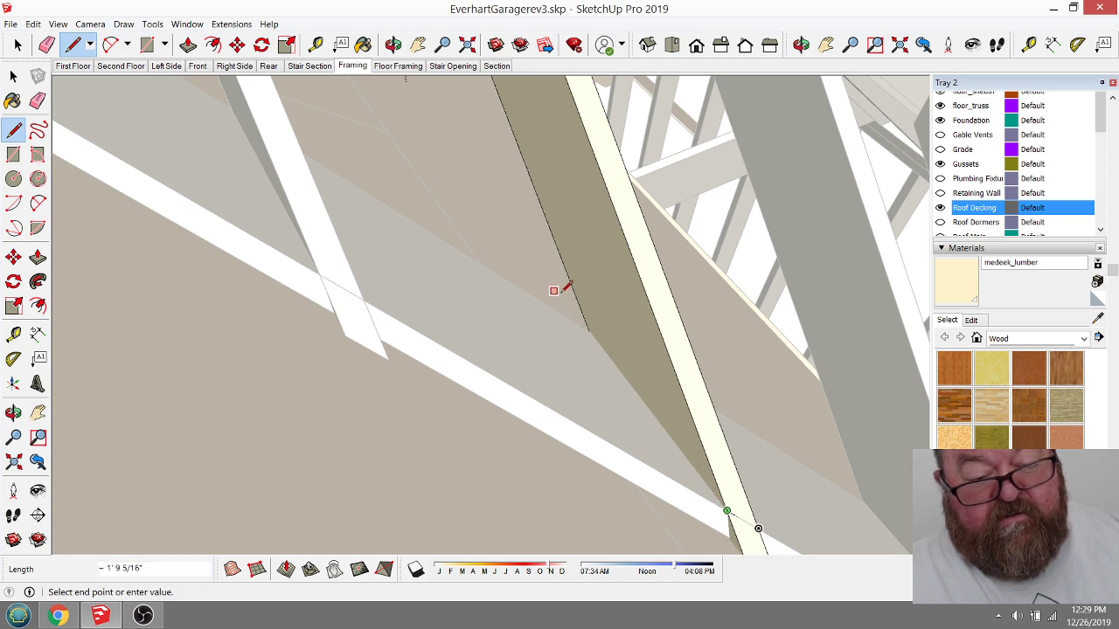
pyautogui.click(560, 291)
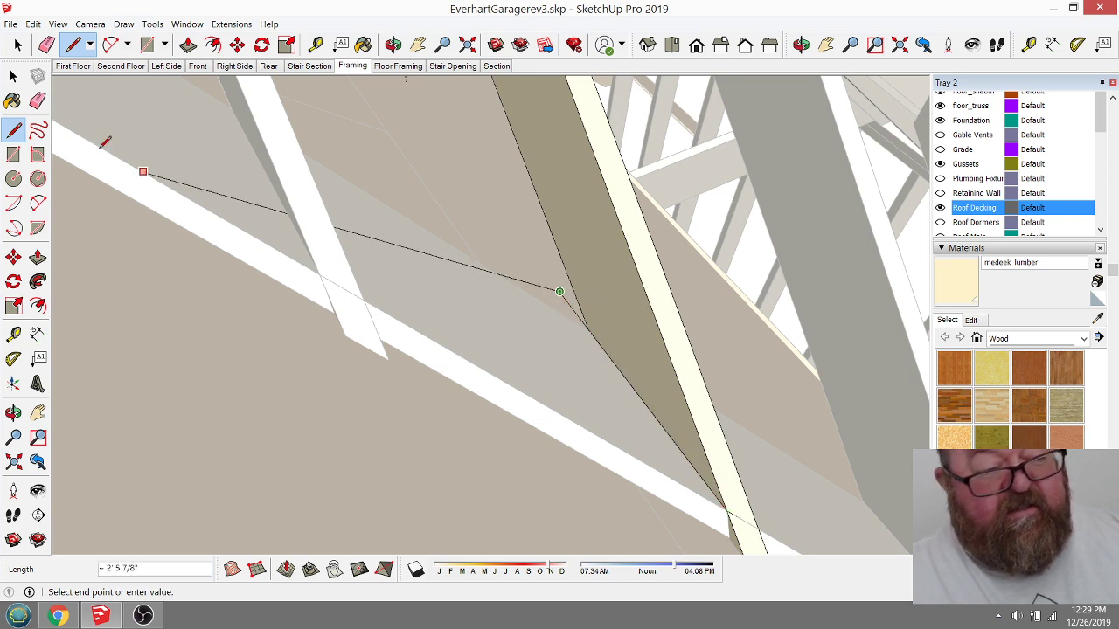
# Step: Erase the overrunning cut-line ends and the rafter end projecting past the valley board
pyautogui.click(38, 100)
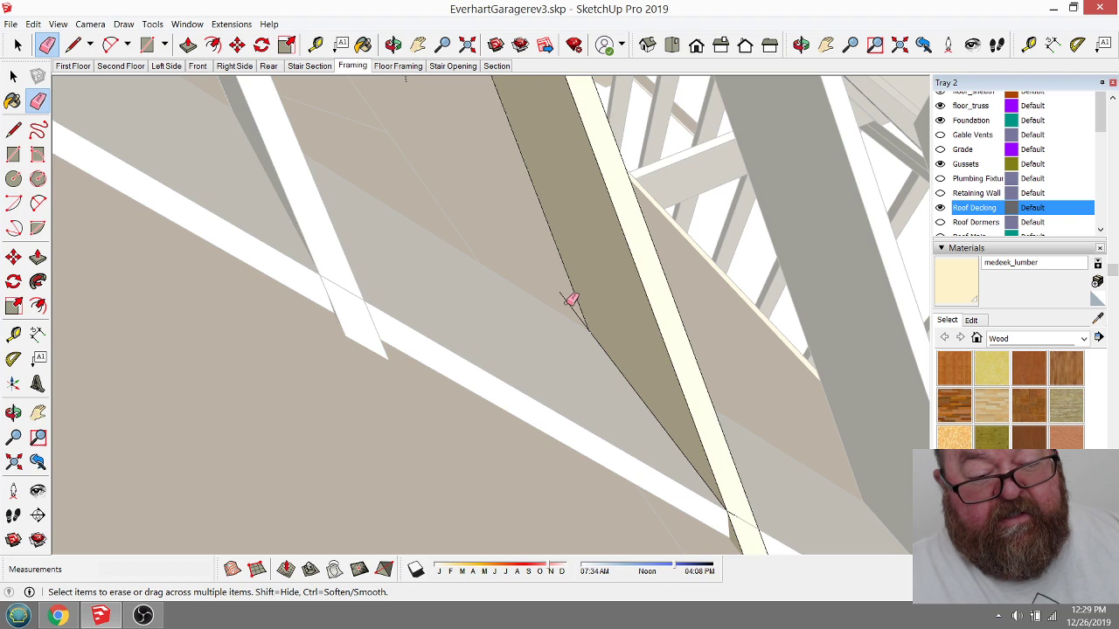
pyautogui.click(392, 45)
pyautogui.moveTo(534, 350); pyautogui.dragTo(440, 335)
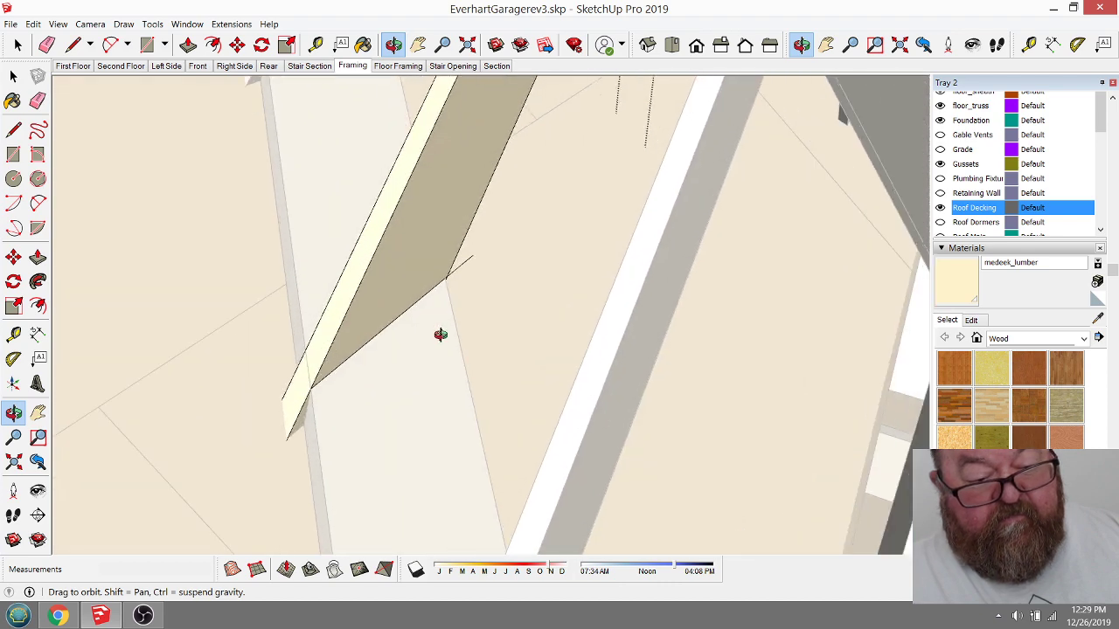
pyautogui.click(46, 45)
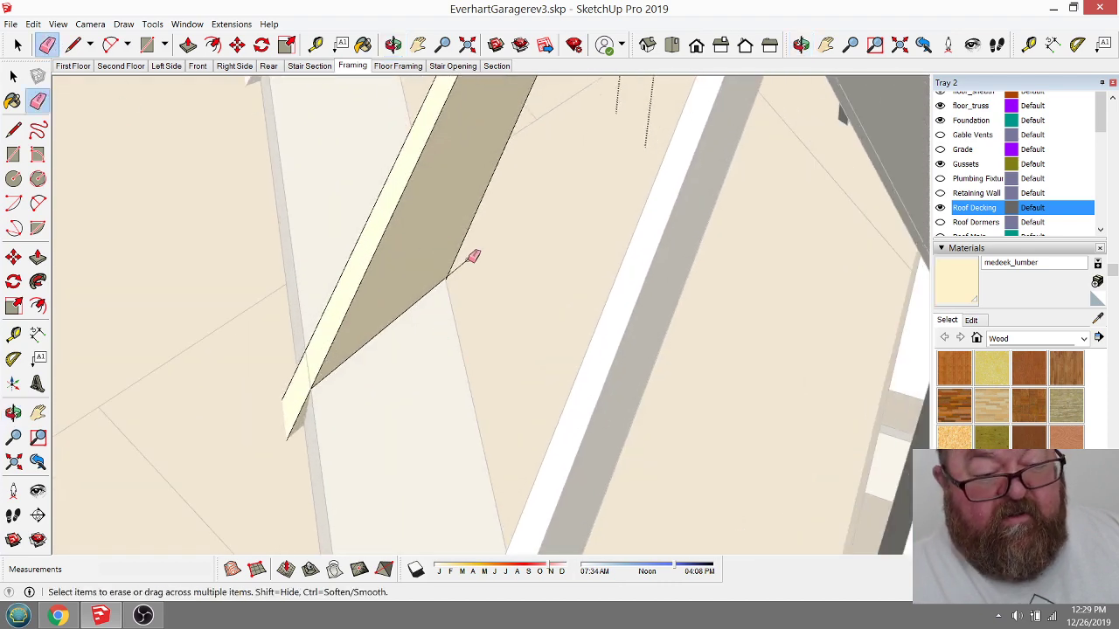
pyautogui.moveTo(316, 425)
pyautogui.mouseDown()
pyautogui.moveTo(277, 388)
pyautogui.moveTo(294, 392)
pyautogui.mouseUp()
pyautogui.scroll(-3, 429, 314)
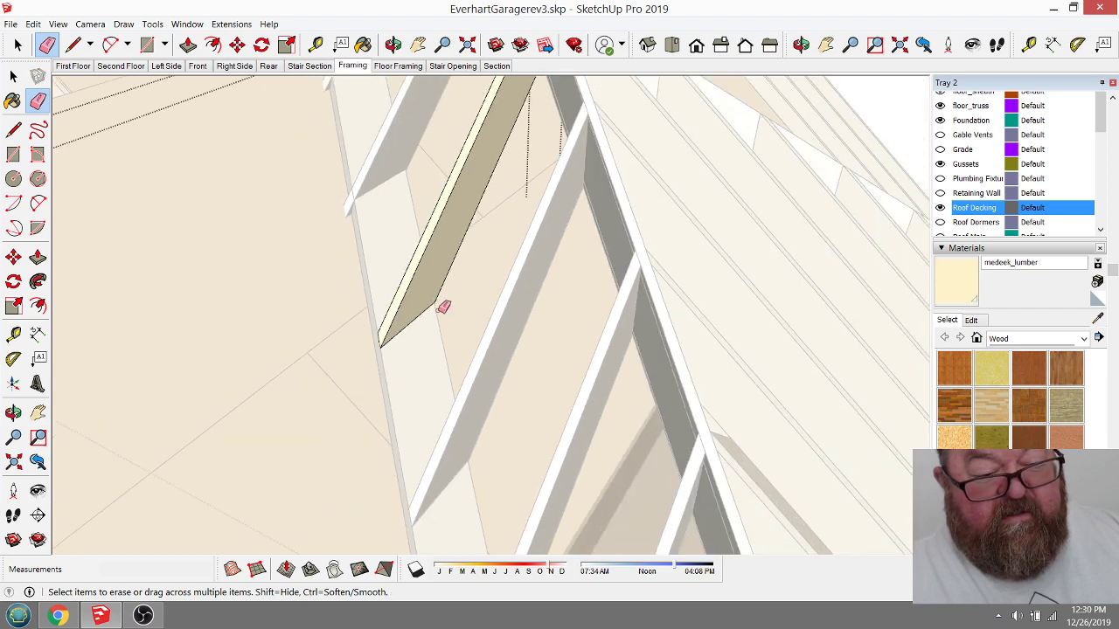
# Step: Erase the trimmed rafter's leftover faces and edges below the roof, around the horizontal beam
pyautogui.click(394, 44)
pyautogui.moveTo(474, 362); pyautogui.dragTo(602, 236)
pyautogui.click(46, 44)
pyautogui.click(516, 395)
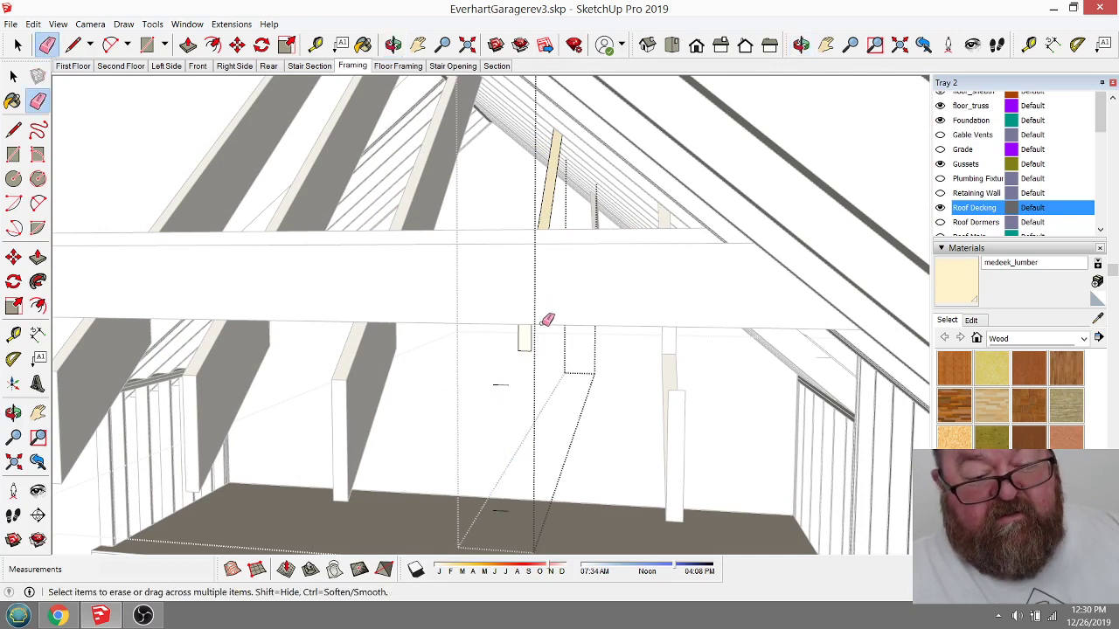
pyautogui.click(550, 223)
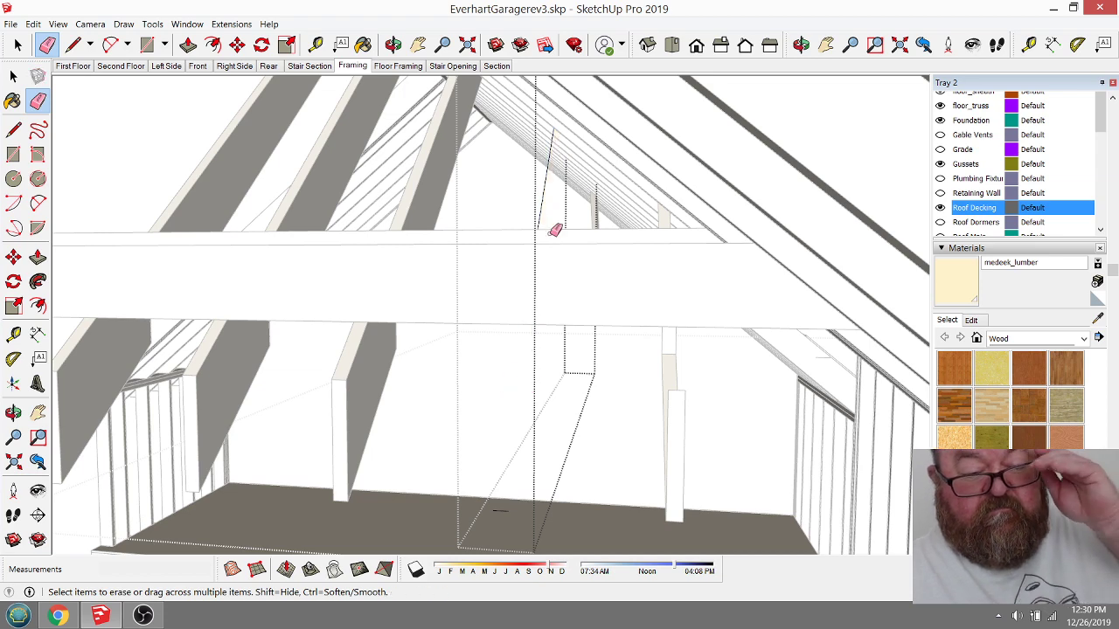
# Step: Delete the leftover lower piece of the neighbouring rafter beneath the horizontal beam
pyautogui.scroll(-4, 530, 219)
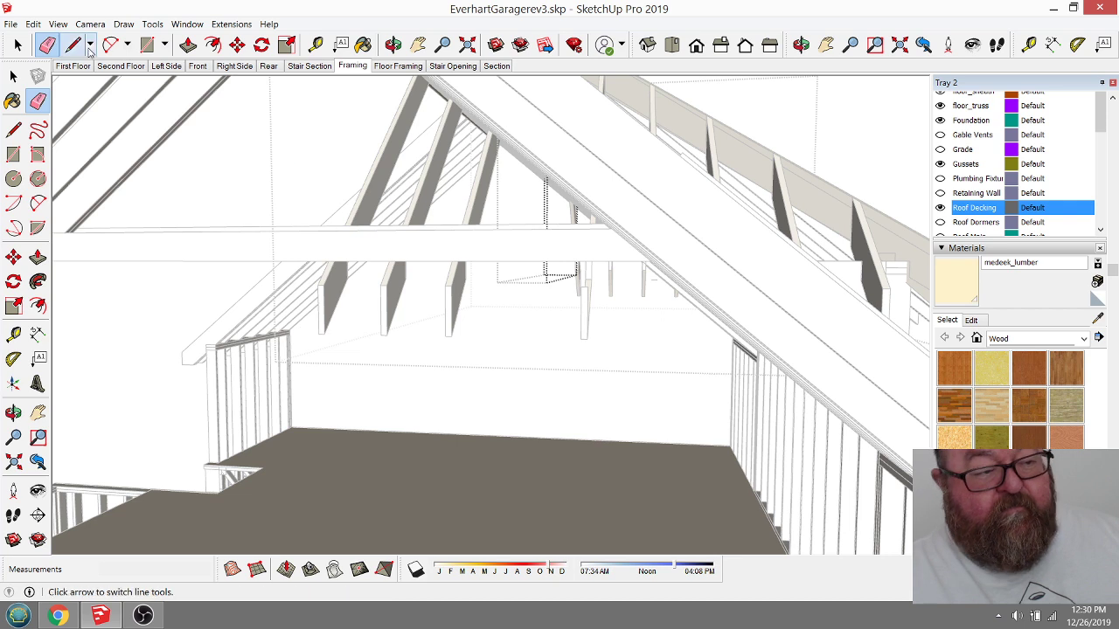
pyautogui.click(17, 44)
pyautogui.click(587, 301)
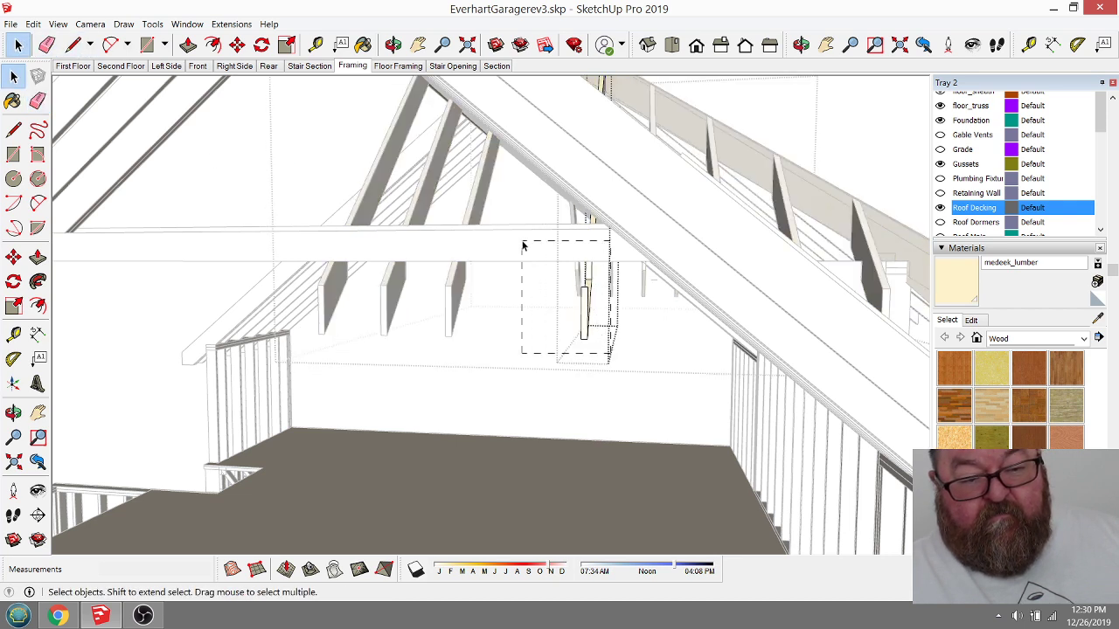
pyautogui.press('Delete')
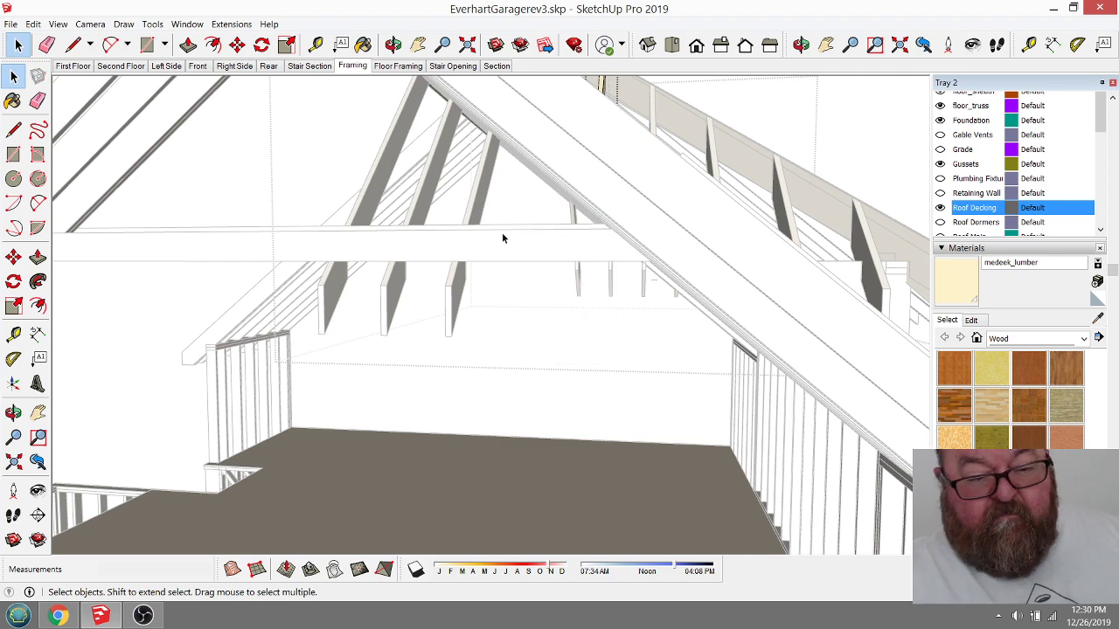
# Step: Try to draw a cut line on the next rafter's side face along the valley board
pyautogui.click(392, 45)
pyautogui.moveTo(644, 165); pyautogui.dragTo(522, 469)
pyautogui.scroll(3, 642, 90)
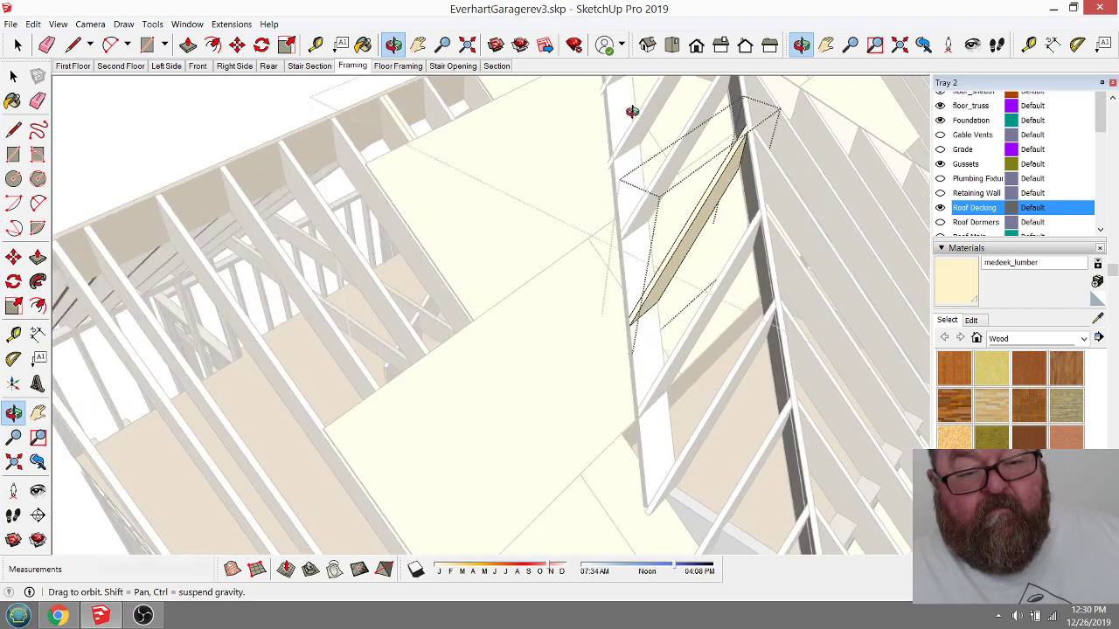
pyautogui.click(13, 76)
pyautogui.scroll(-3, 527, 313)
pyautogui.scroll(5, 333, 144)
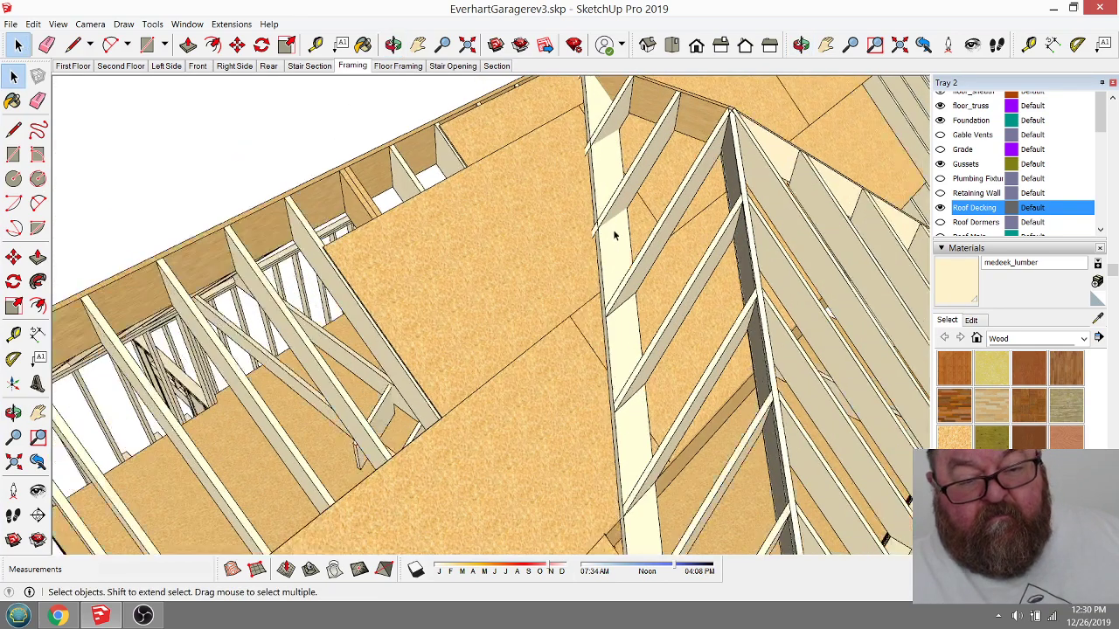
pyautogui.scroll(1, 624, 275)
pyautogui.scroll(3, 634, 191)
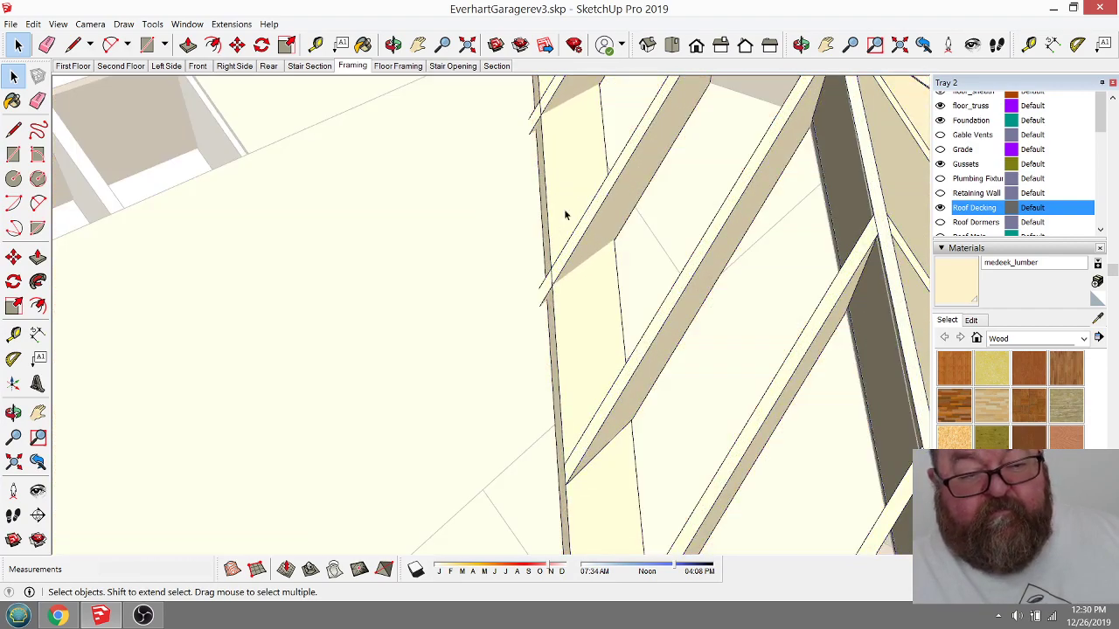
pyautogui.click(73, 45)
pyautogui.scroll(4, 569, 278)
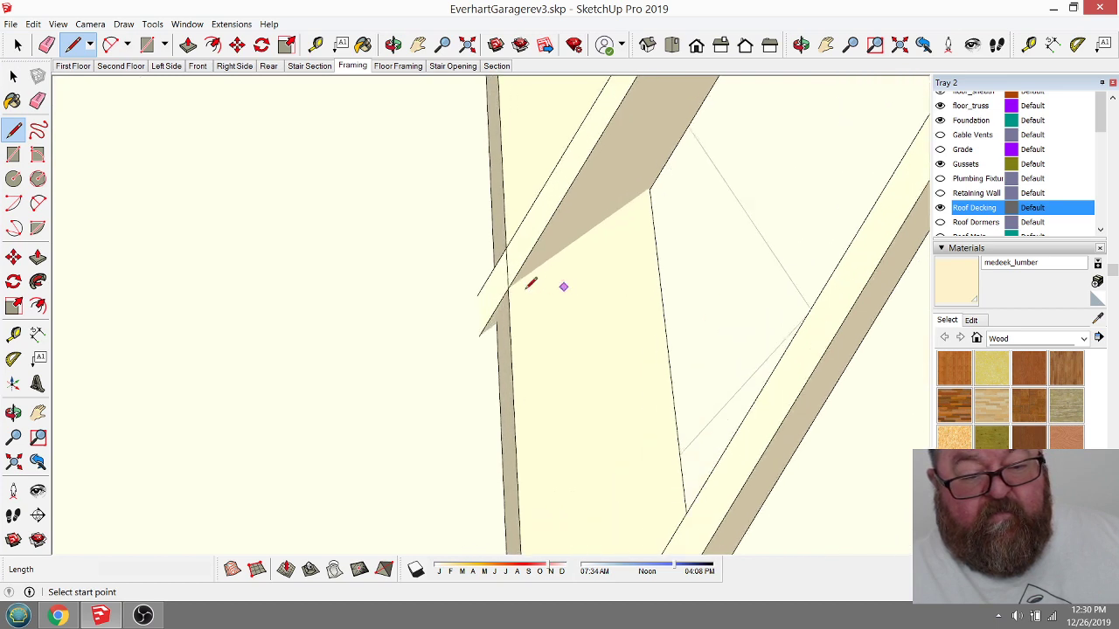
pyautogui.click(507, 287)
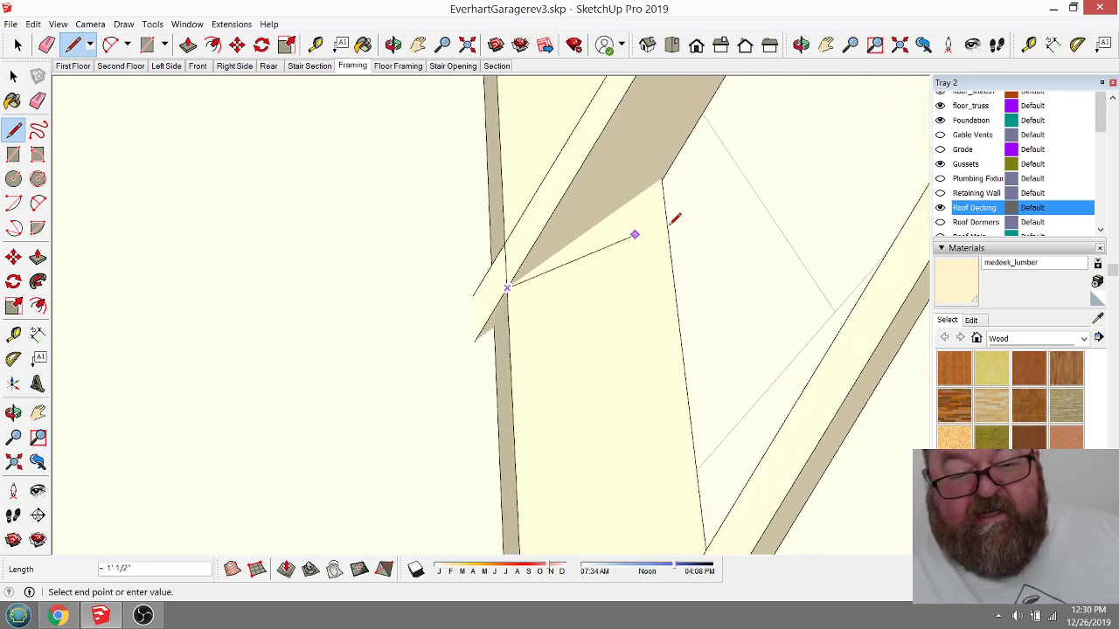
pyautogui.click(689, 158)
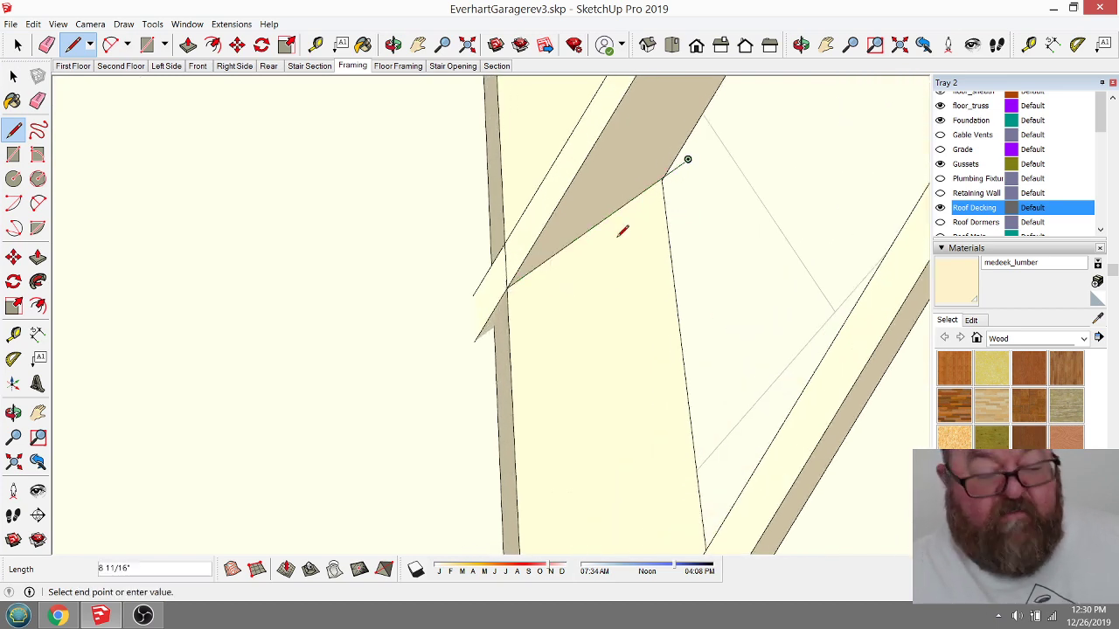
pyautogui.press('Escape')
# Step: Try to mark the cut across the same rafter's top edge and opposite side face, then erase the opposite-face line
pyautogui.click(392, 45)
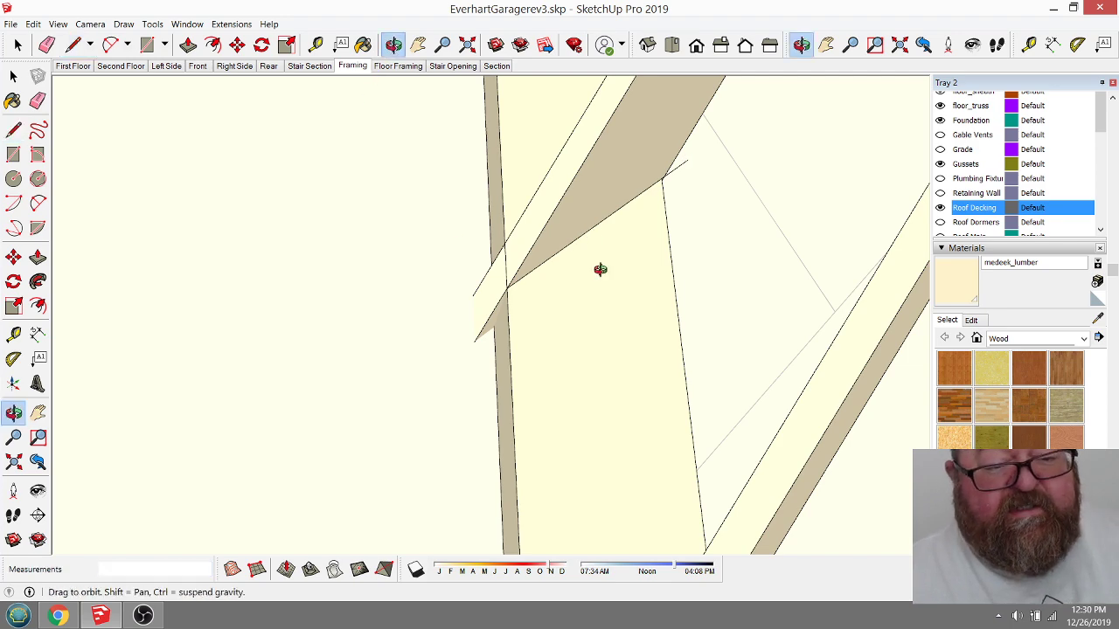
pyautogui.moveTo(562, 250); pyautogui.dragTo(692, 280)
pyautogui.click(73, 50)
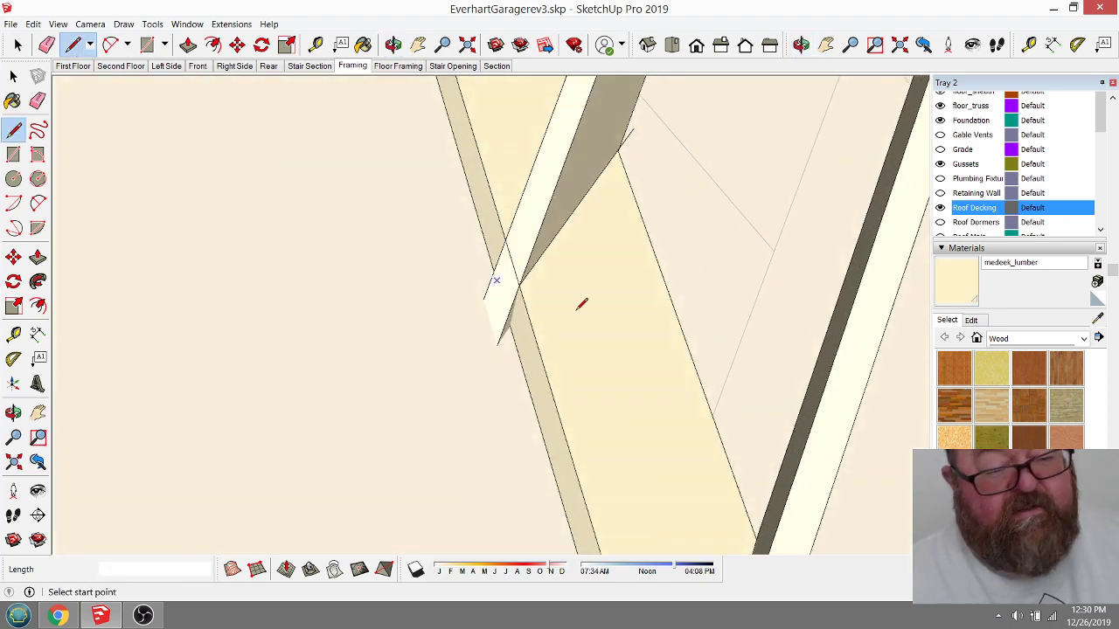
pyautogui.click(519, 284)
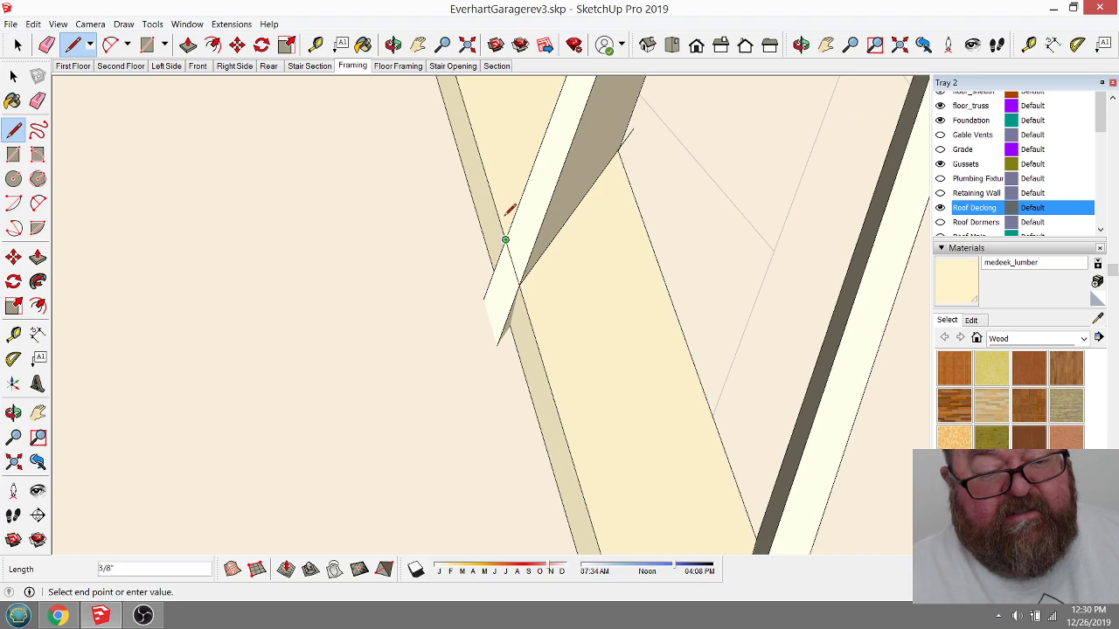
pyautogui.press('o')
pyautogui.moveTo(395, 242); pyautogui.dragTo(266, 343)
pyautogui.click(13, 76)
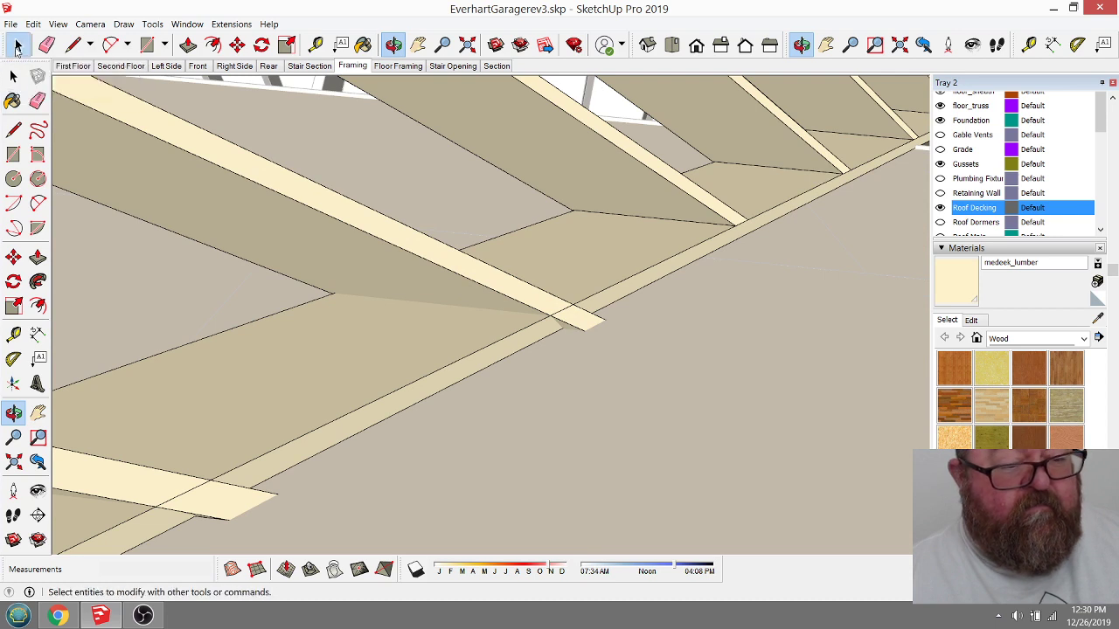
pyautogui.click(73, 45)
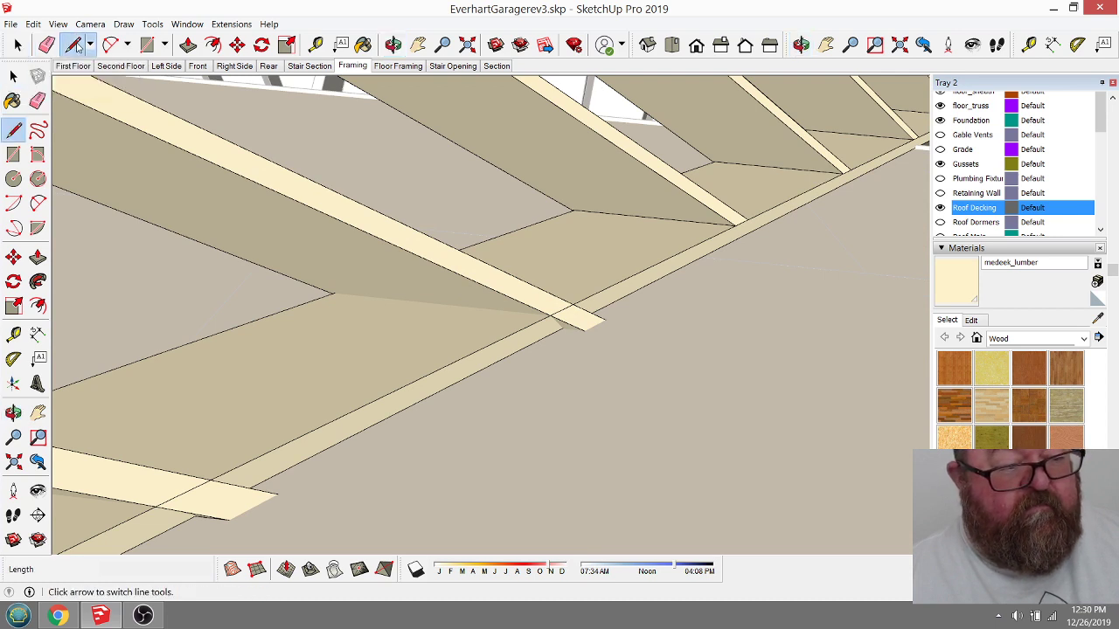
pyautogui.click(551, 314)
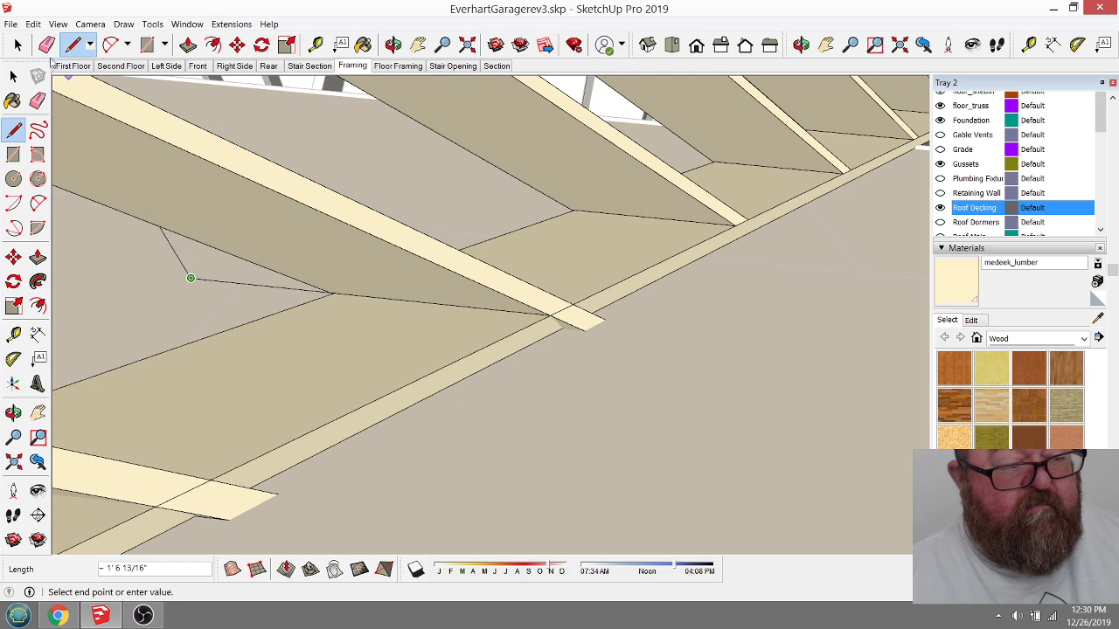
pyautogui.click(46, 44)
pyautogui.click(220, 281)
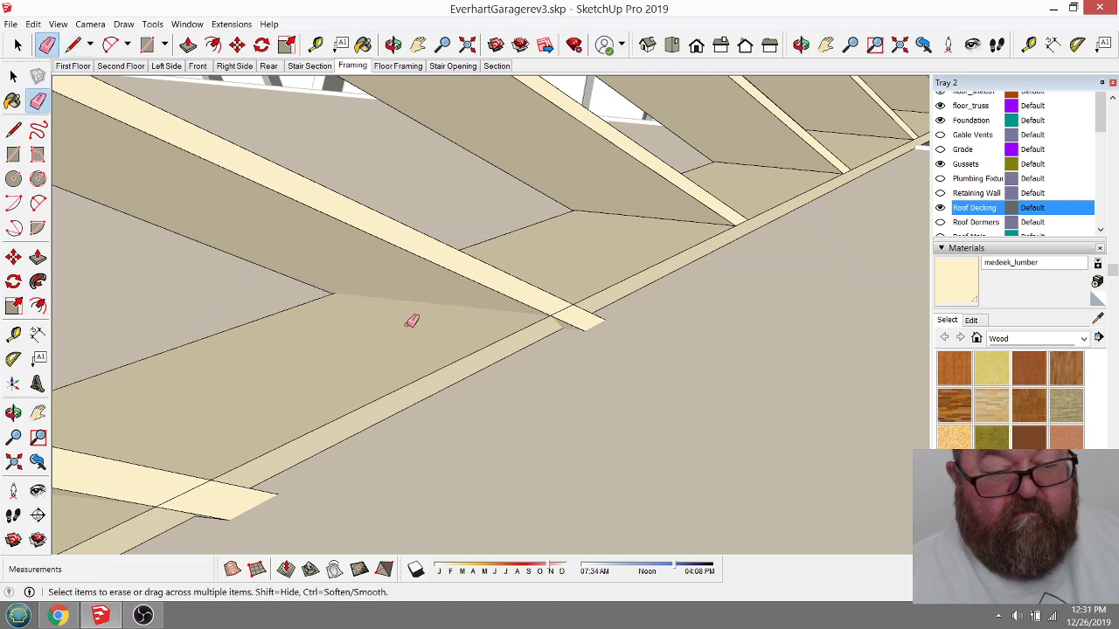
# Step: Delete the stray cut line drawn outside the rafter group along the valley board
pyautogui.click(17, 45)
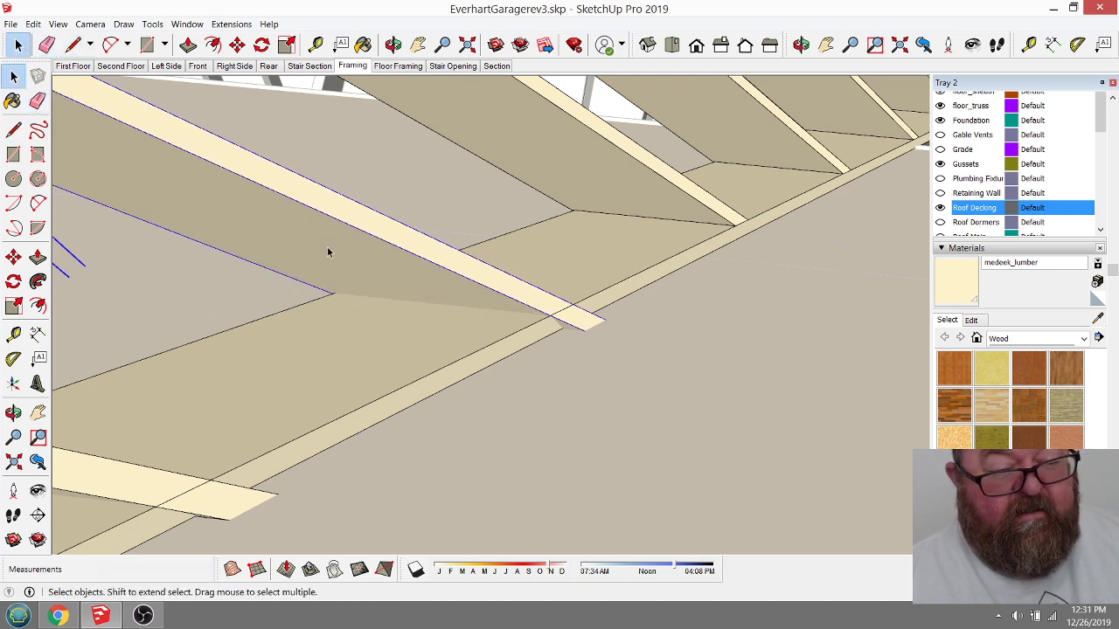
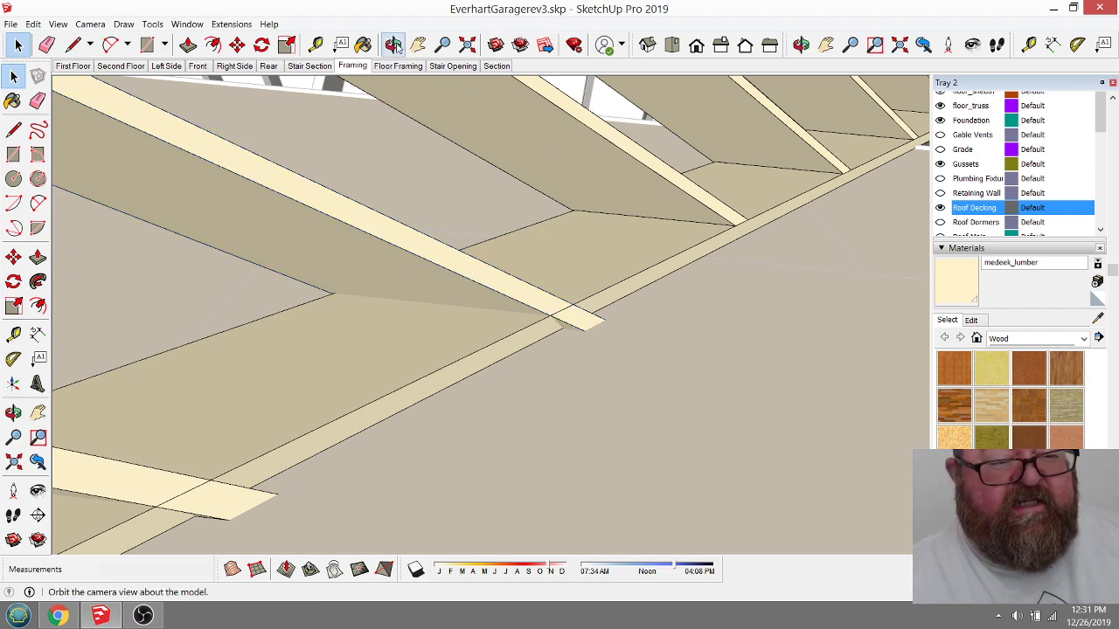
pyautogui.click(393, 45)
pyautogui.moveTo(654, 250); pyautogui.dragTo(297, 175)
pyautogui.click(19, 45)
pyautogui.click(19, 44)
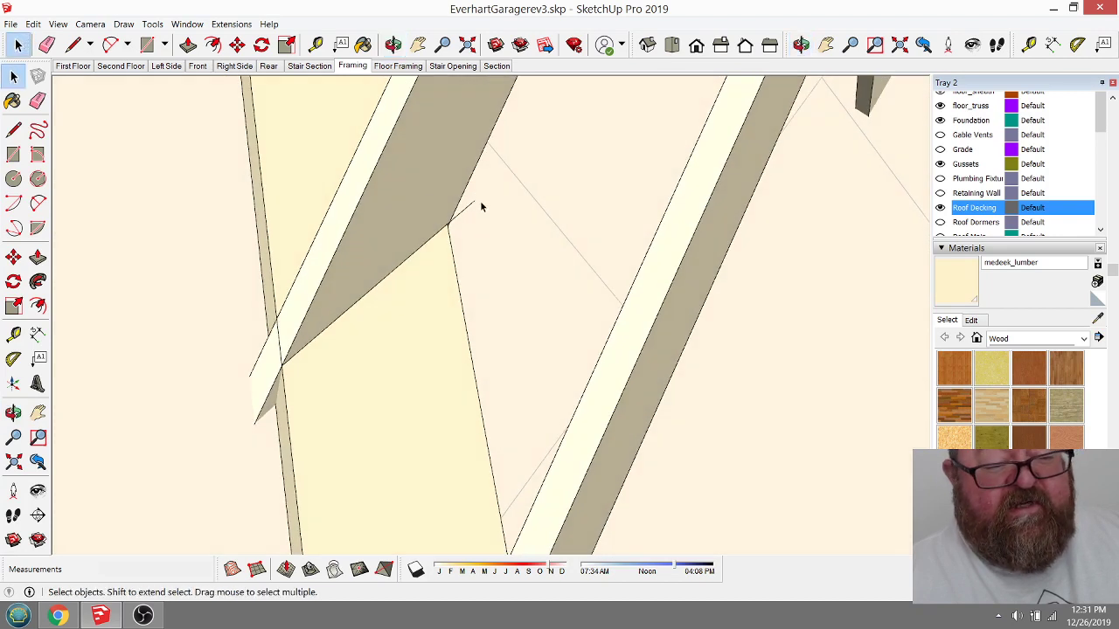
pyautogui.click(466, 214)
pyautogui.press('Delete')
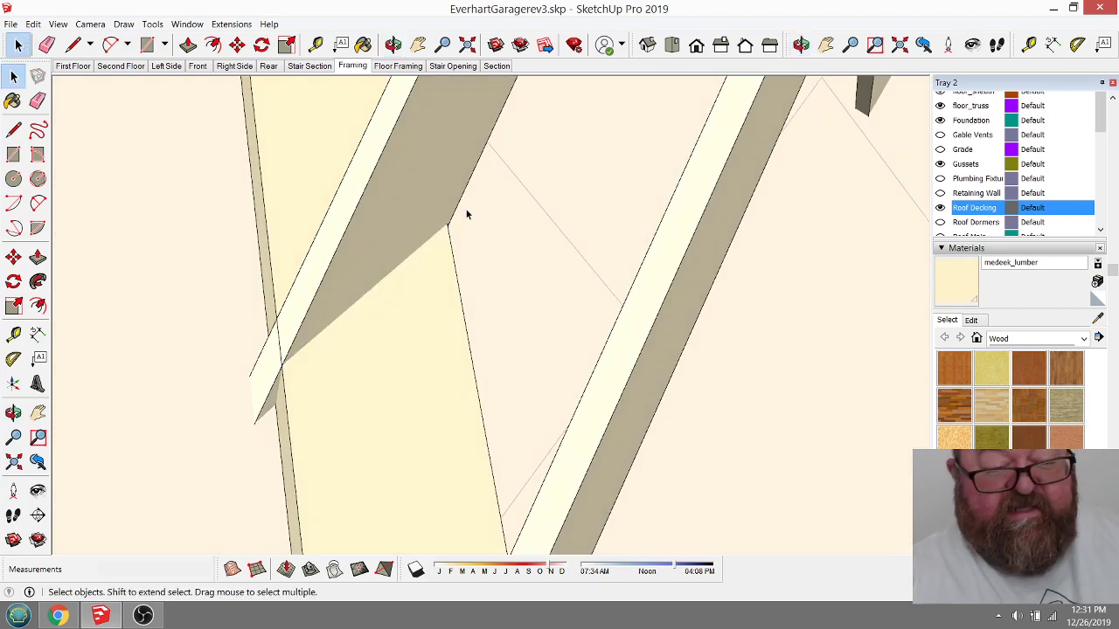
# Step: Open the rafter for editing and draw cut lines across its top edge and along one side face, without the overrunning end
pyautogui.click(391, 181)
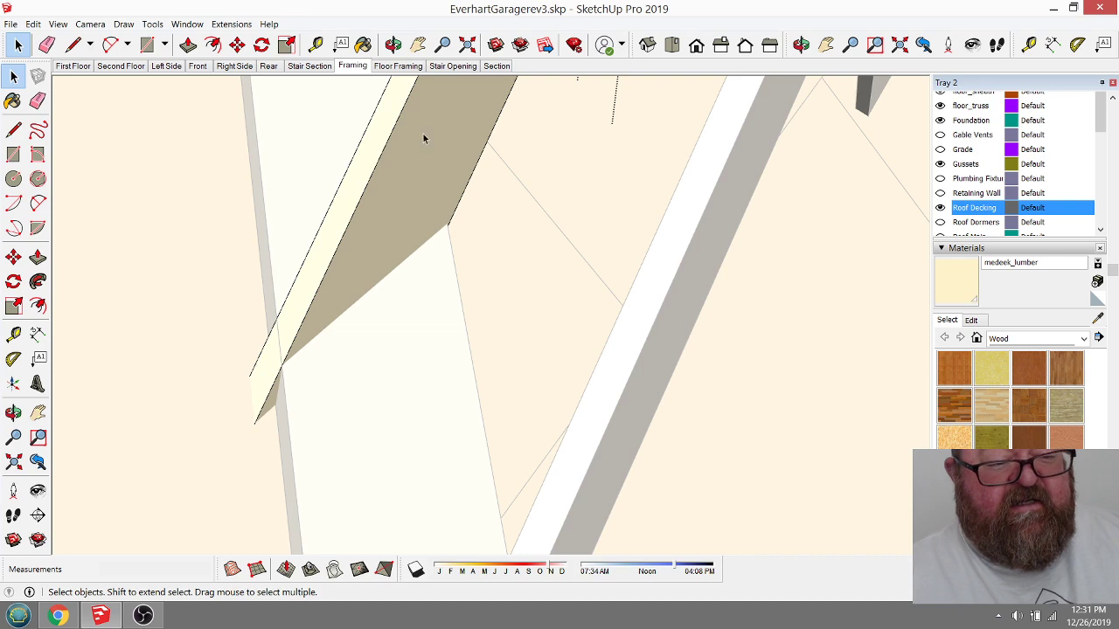
pyautogui.scroll(-5, 536, 429)
pyautogui.click(330, 166)
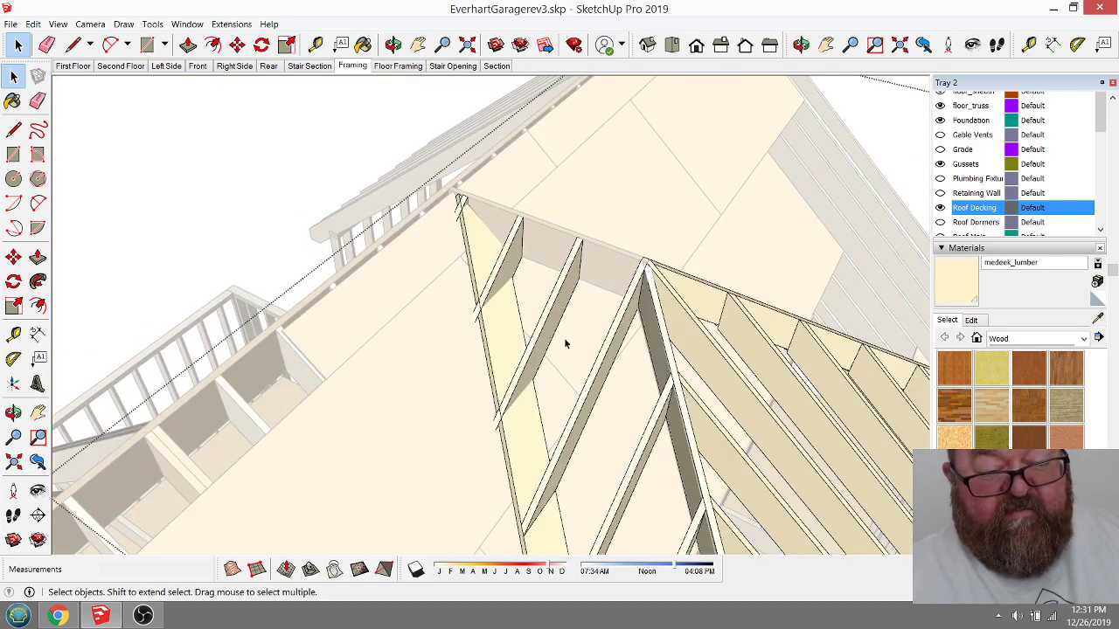
pyautogui.click(552, 330)
pyautogui.scroll(8, 533, 423)
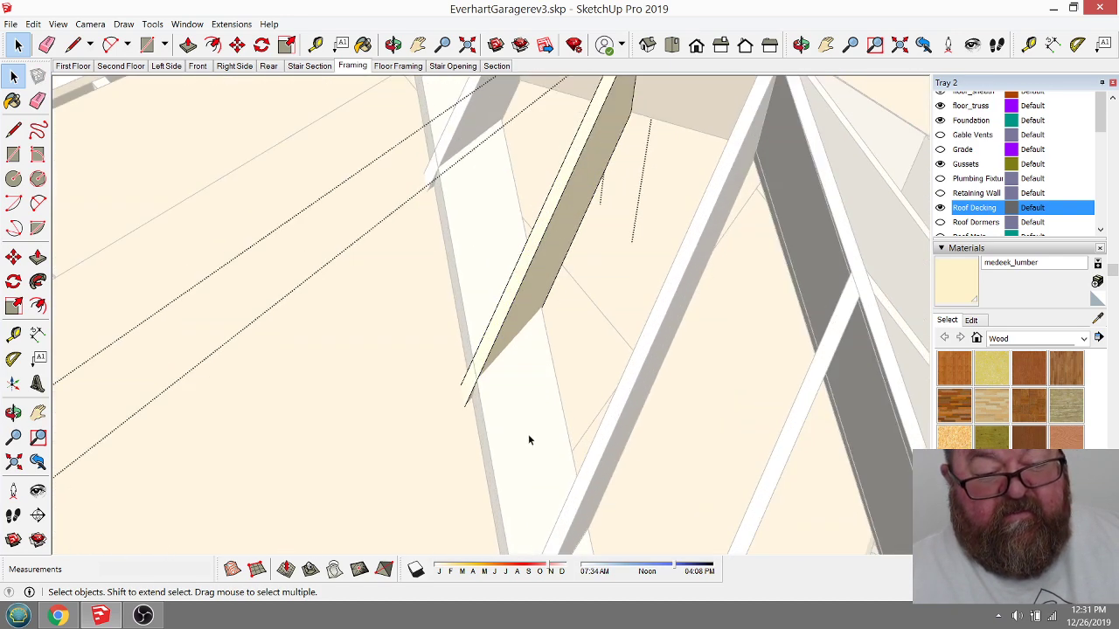
pyautogui.click(74, 45)
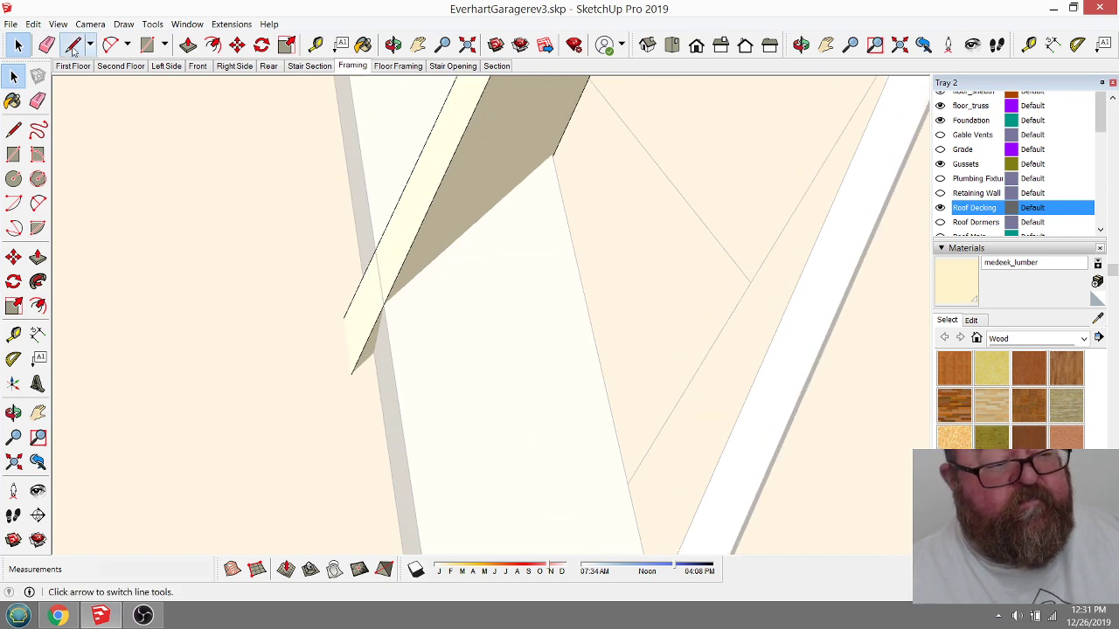
pyautogui.click(376, 252)
pyautogui.click(384, 303)
pyautogui.click(383, 304)
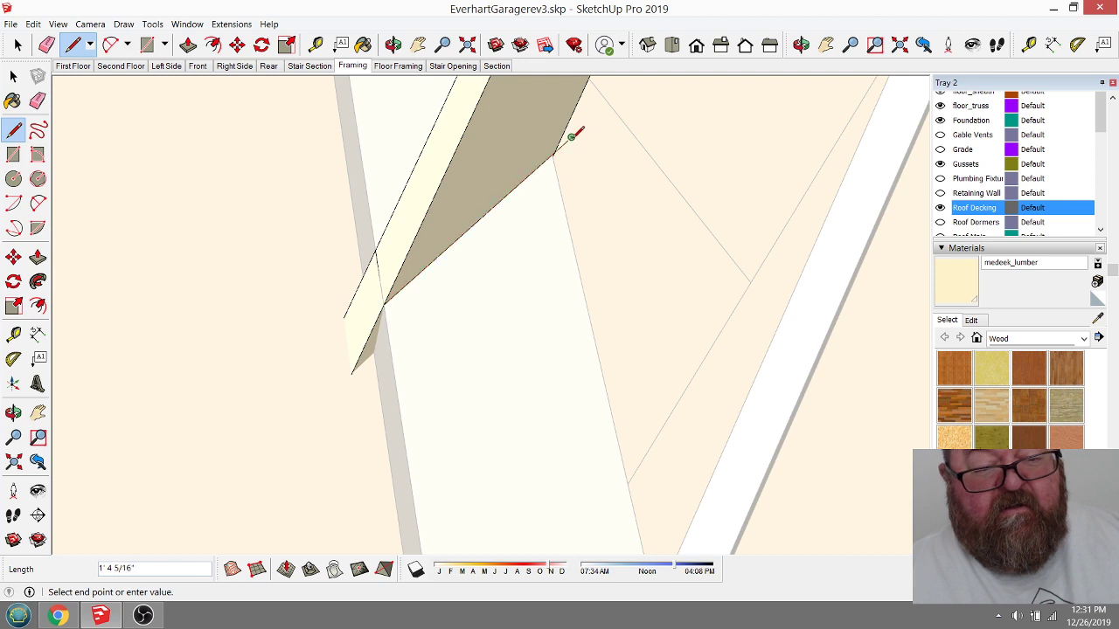
pyautogui.click(46, 45)
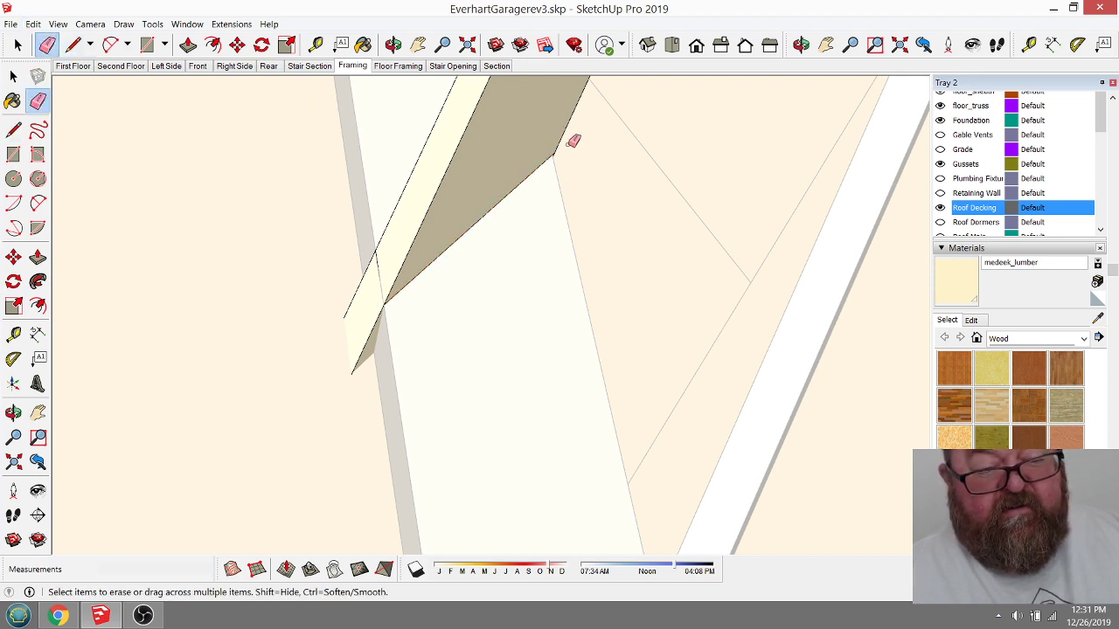
# Step: Draw the matching cut line on the rafter's opposite side face and erase the overrun and the end projecting past the valley board
pyautogui.click(393, 44)
pyautogui.moveTo(358, 204); pyautogui.dragTo(283, 318)
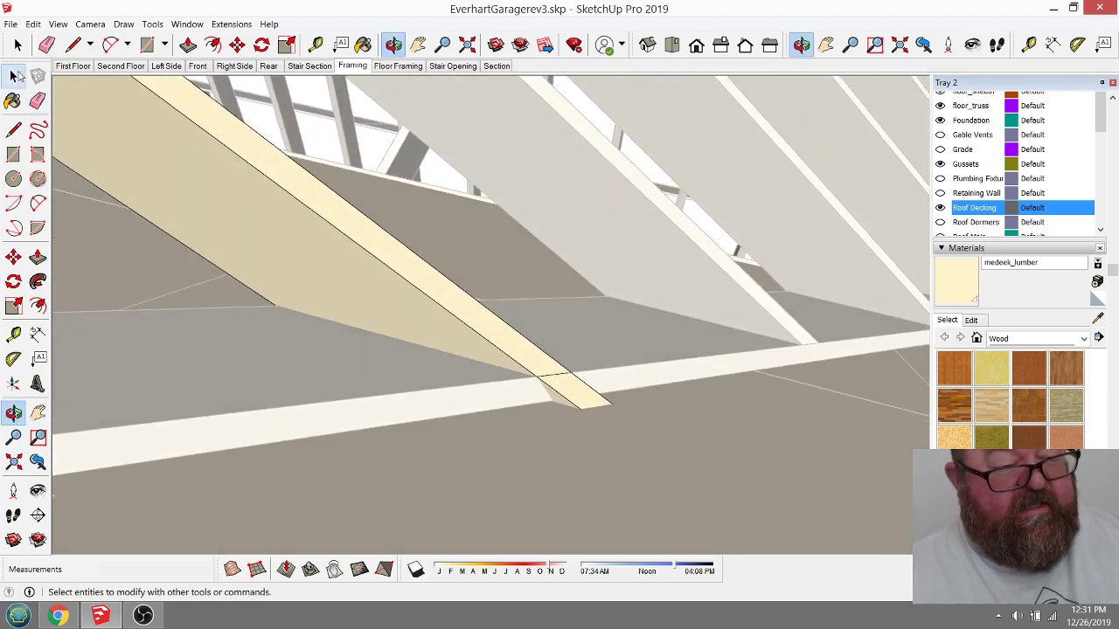
pyautogui.press('l')
pyautogui.click(539, 376)
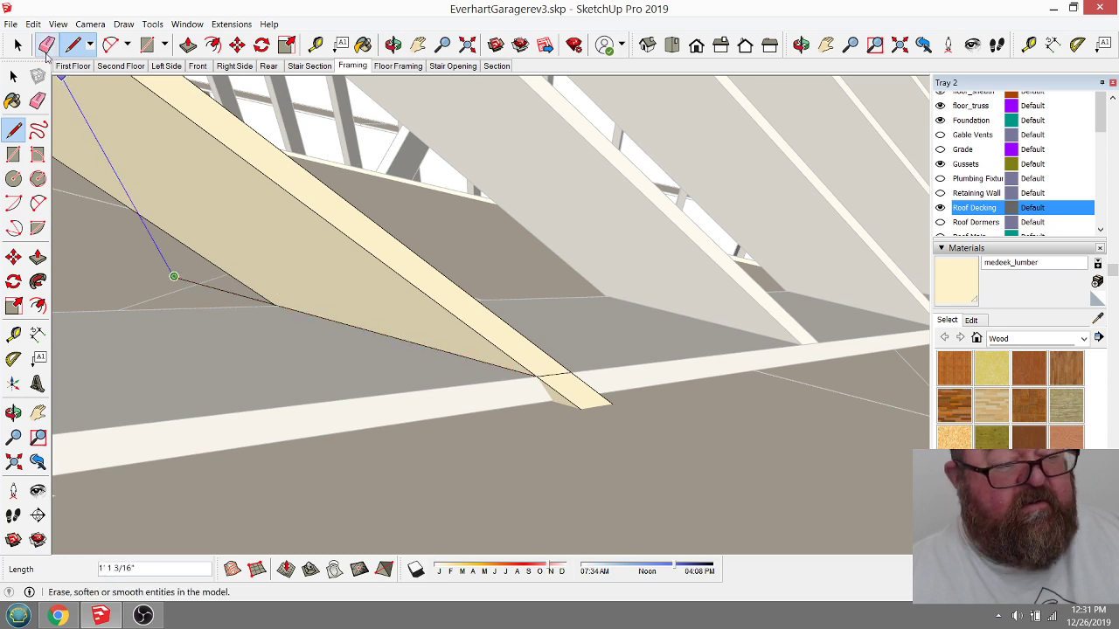
pyautogui.press('e')
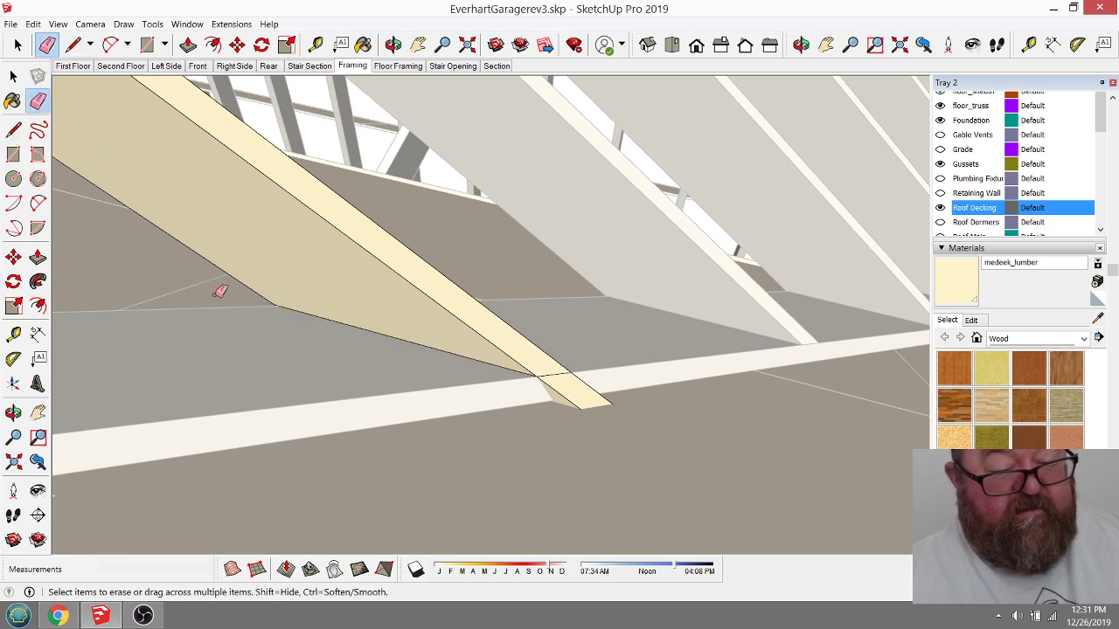
pyautogui.moveTo(545, 399); pyautogui.dragTo(518, 409)
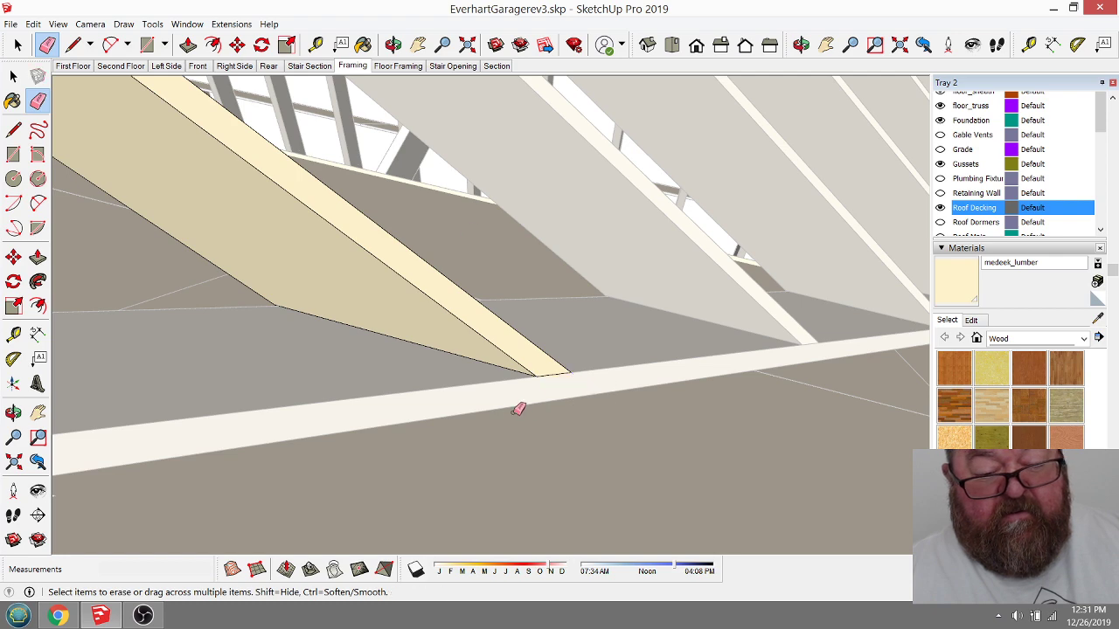
# Step: Erase the trimmed rafter's leftover piece below the roof, above the horizontal beam
pyautogui.click(393, 45)
pyautogui.moveTo(490, 175); pyautogui.dragTo(497, 230)
pyautogui.moveTo(650, 321); pyautogui.dragTo(752, 329)
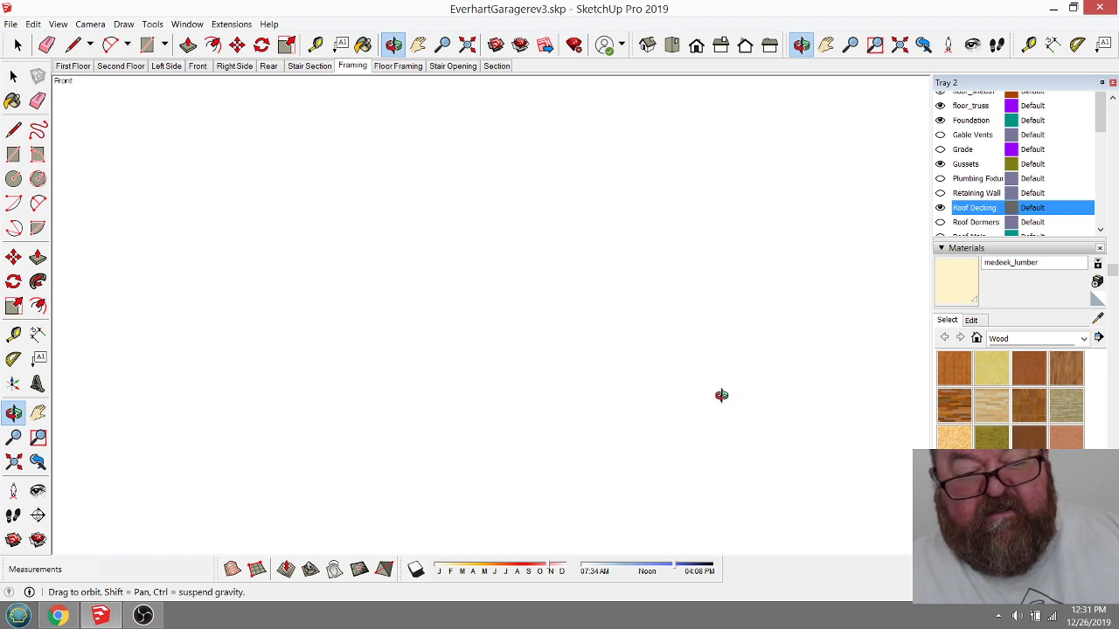
pyautogui.moveTo(739, 407); pyautogui.dragTo(706, 389)
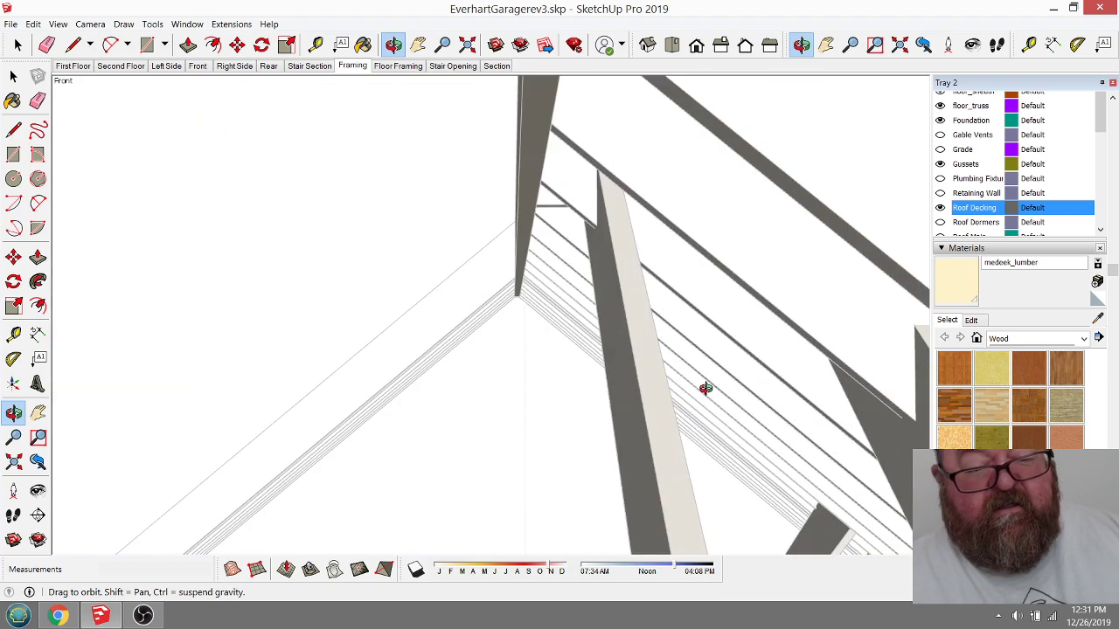
pyautogui.click(418, 44)
pyautogui.moveTo(708, 314); pyautogui.dragTo(532, 175)
pyautogui.scroll(-6, 524, 192)
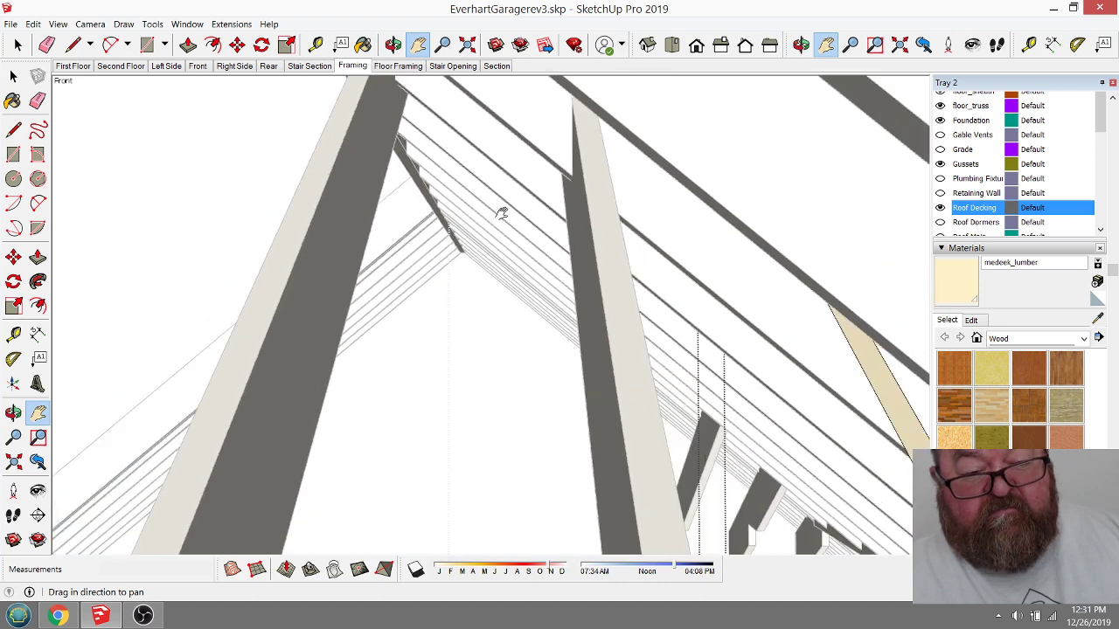
pyautogui.scroll(-4, 530, 210)
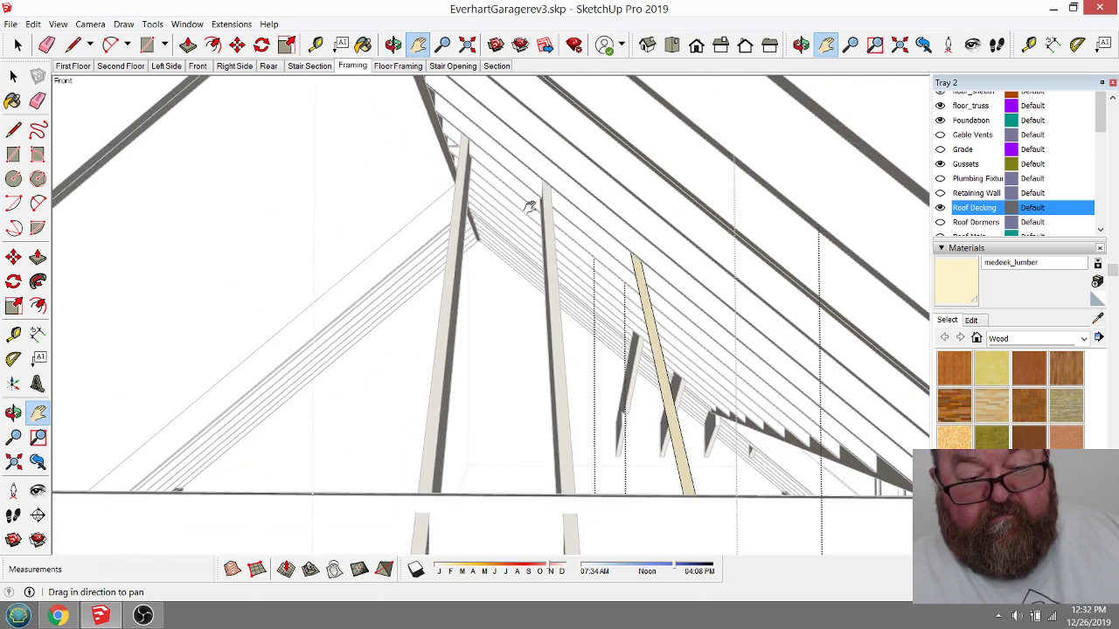
pyautogui.click(46, 45)
pyautogui.moveTo(706, 412); pyautogui.dragTo(612, 376)
# Step: Delete the trimmed rafter's remaining lower piece beneath the horizontal beam
pyautogui.scroll(-4, 564, 315)
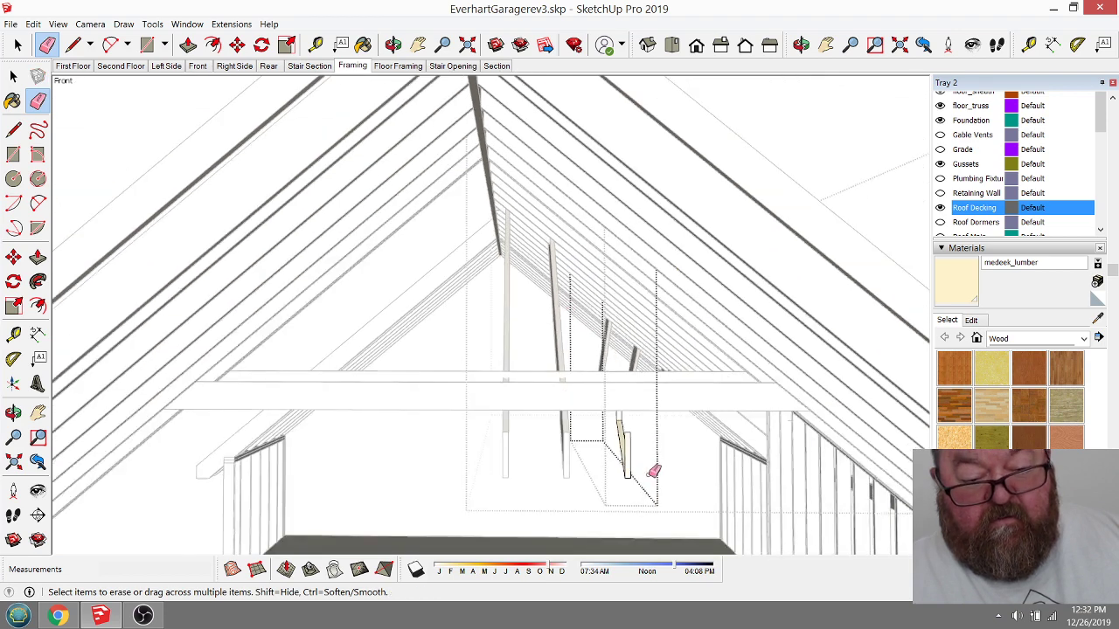
pyautogui.click(17, 45)
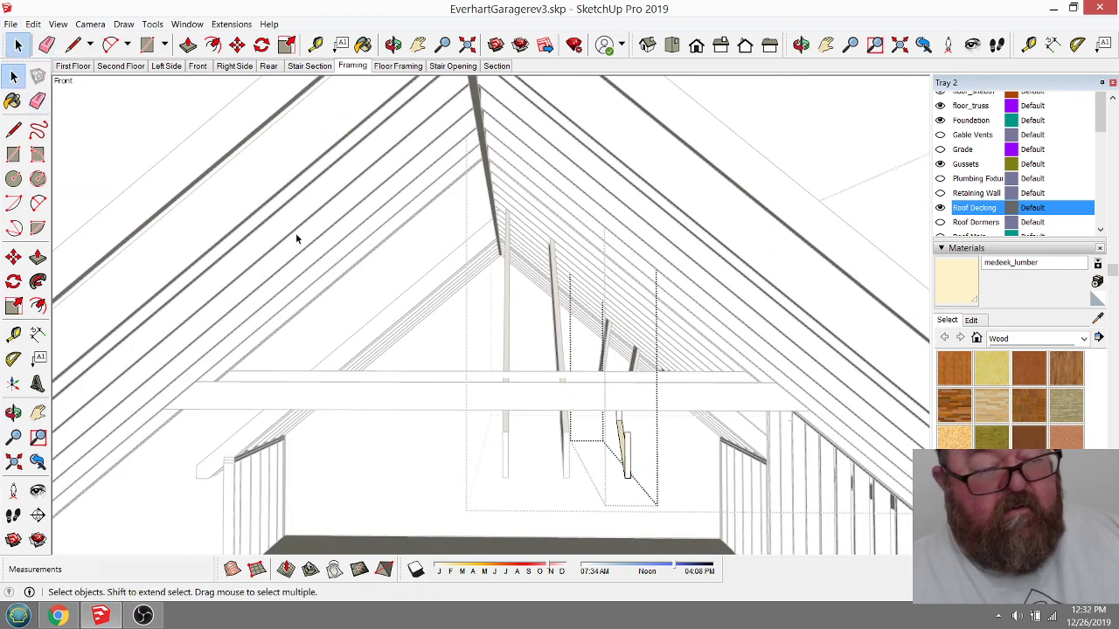
pyautogui.moveTo(511, 371); pyautogui.dragTo(481, 348)
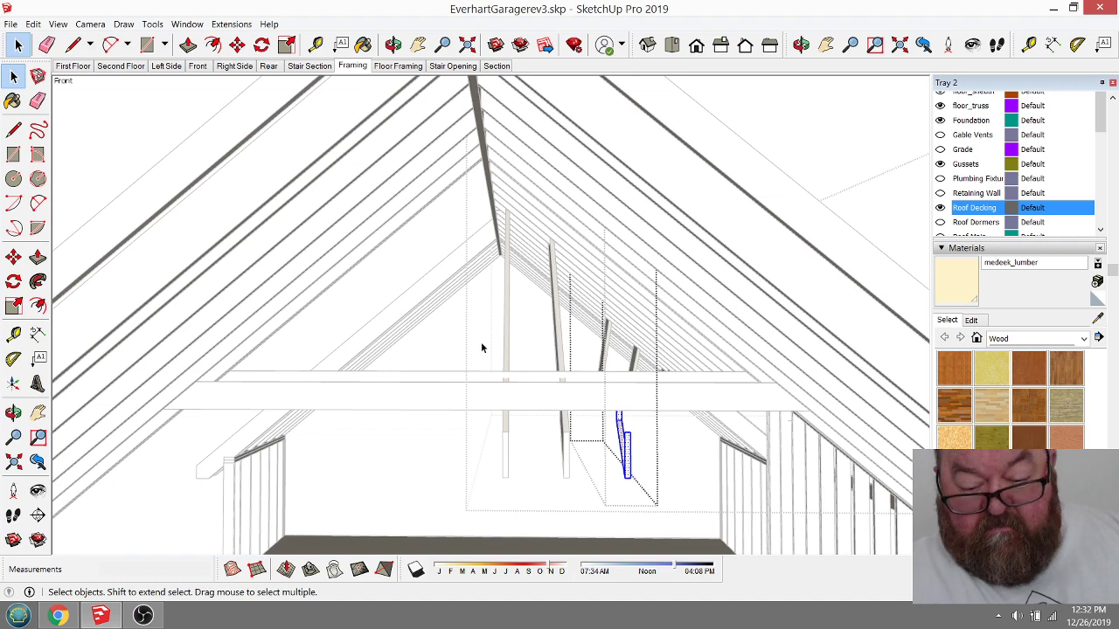
pyautogui.press('Delete')
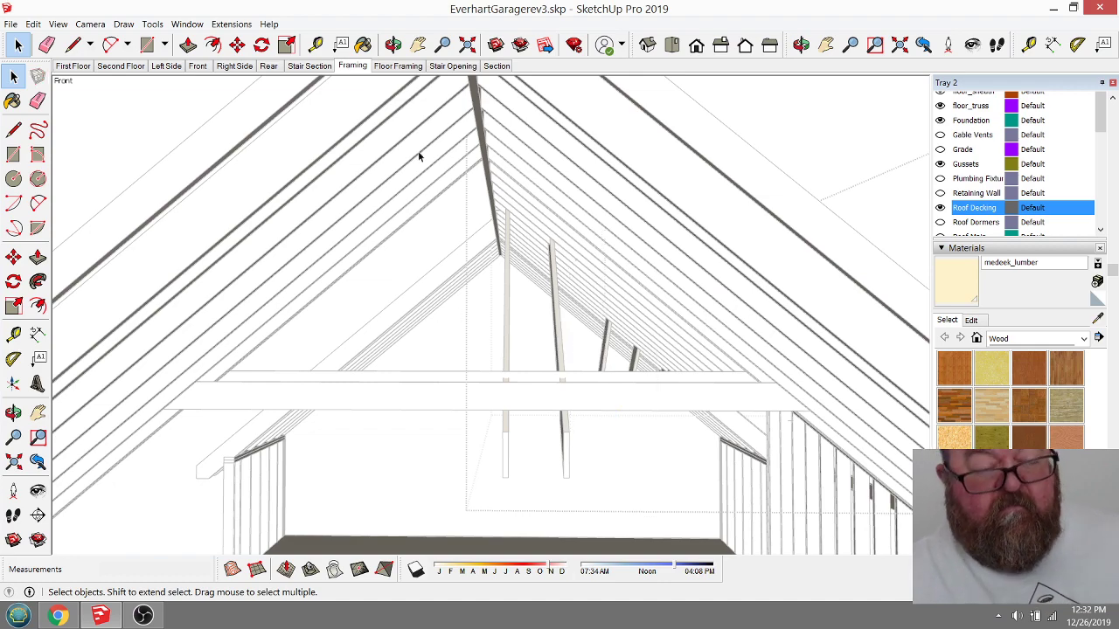
# Step: Finish editing the trimmed rafter and select the short untrimmed rafter nearest the valley board's upper end
pyautogui.click(393, 45)
pyautogui.moveTo(402, 131); pyautogui.dragTo(396, 421)
pyautogui.scroll(5, 603, 100)
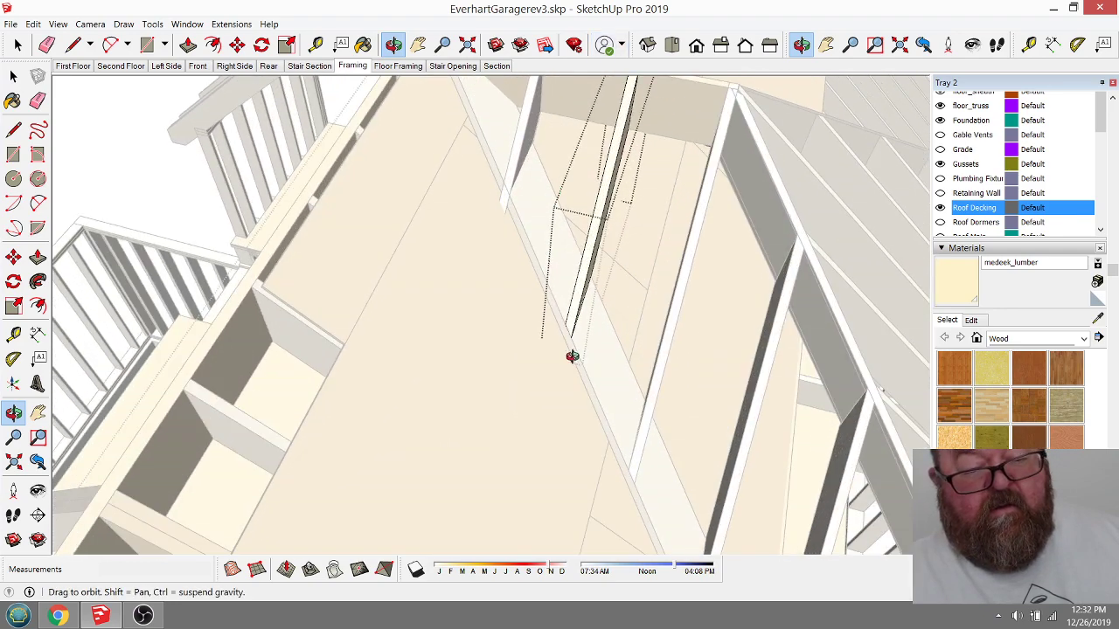
pyautogui.moveTo(573, 356); pyautogui.dragTo(564, 255)
pyautogui.click(17, 44)
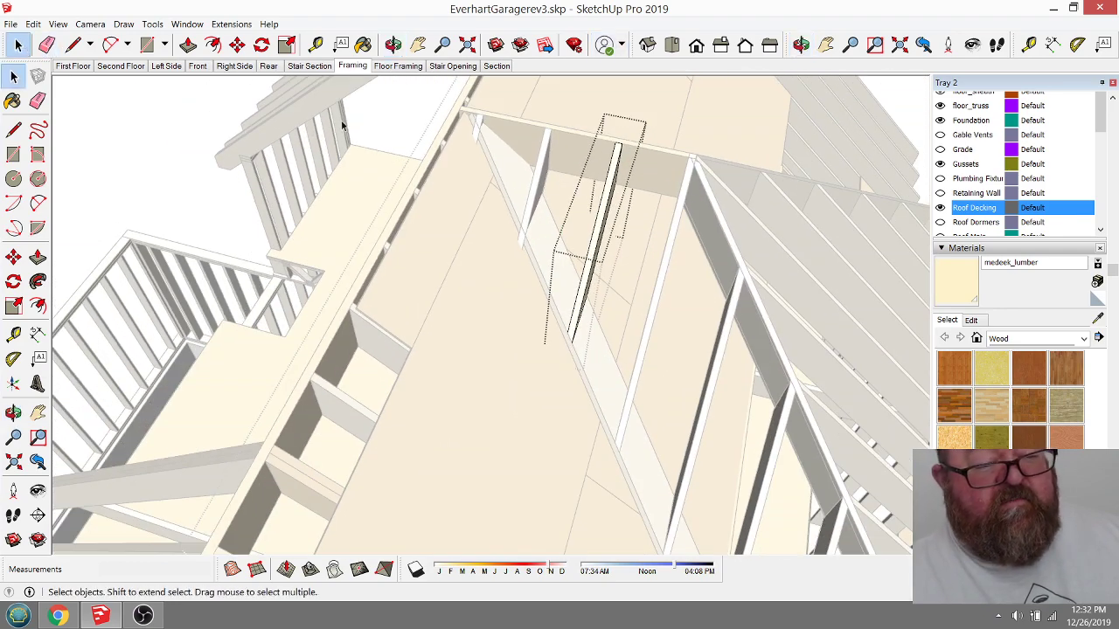
pyautogui.scroll(2, 515, 129)
pyautogui.scroll(2, 513, 128)
pyautogui.click(454, 116)
pyautogui.press('Delete')
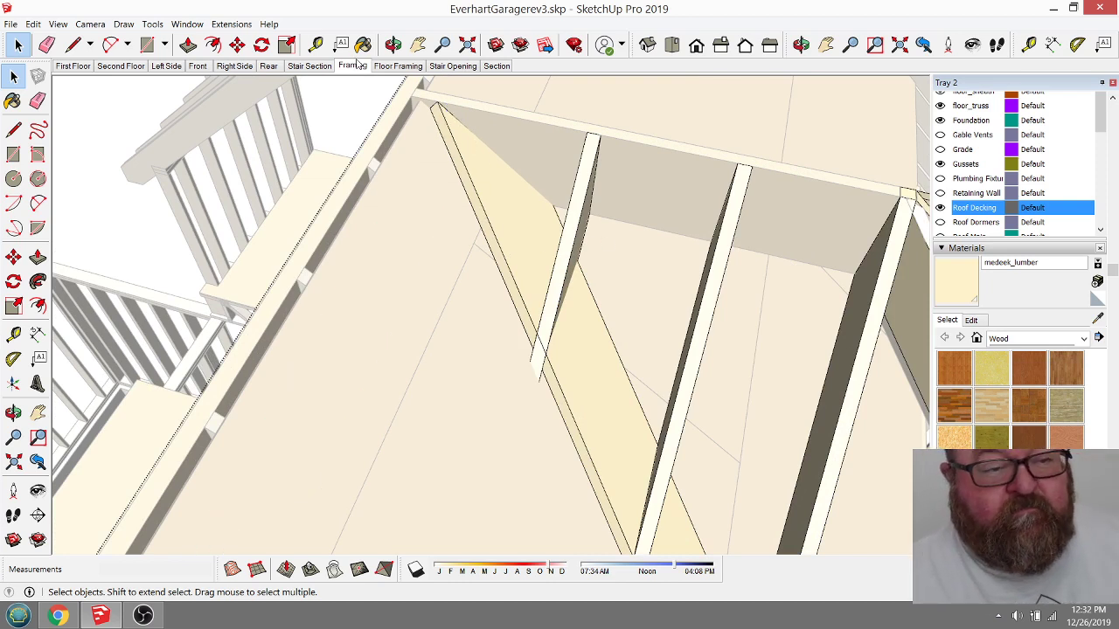
pyautogui.click(576, 218)
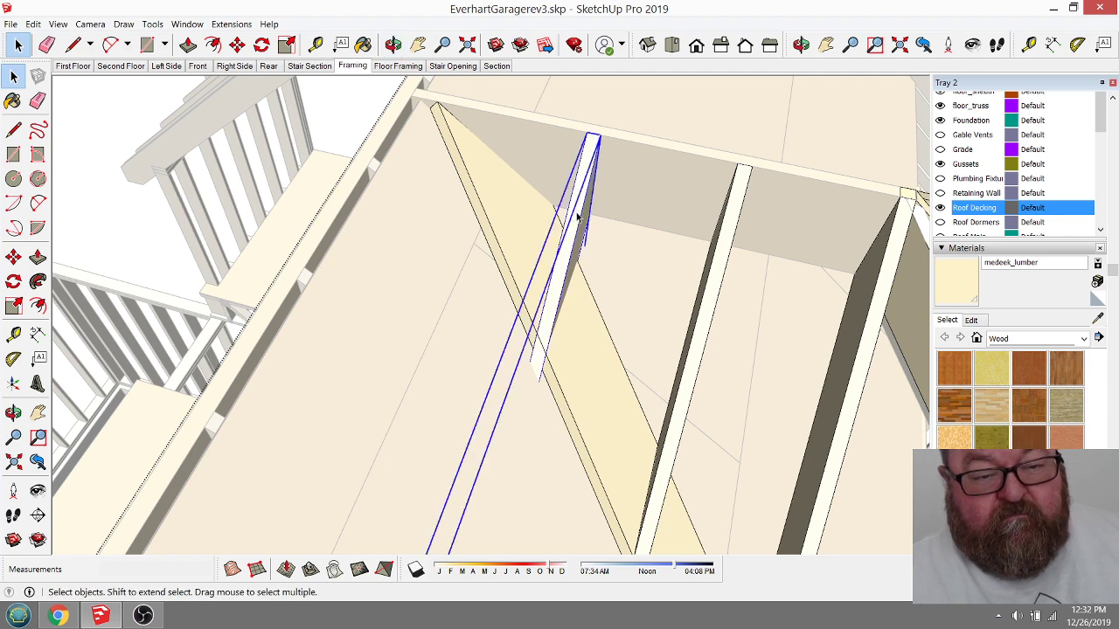
# Step: Open the short rafter for editing and draw cut lines along one side face and across its top edge, without the overrunning end
pyautogui.press('h')
pyautogui.click(392, 45)
pyautogui.moveTo(412, 130); pyautogui.dragTo(445, 298)
pyautogui.scroll(2, 410, 263)
pyautogui.scroll(2, 547, 314)
pyautogui.scroll(2, 507, 324)
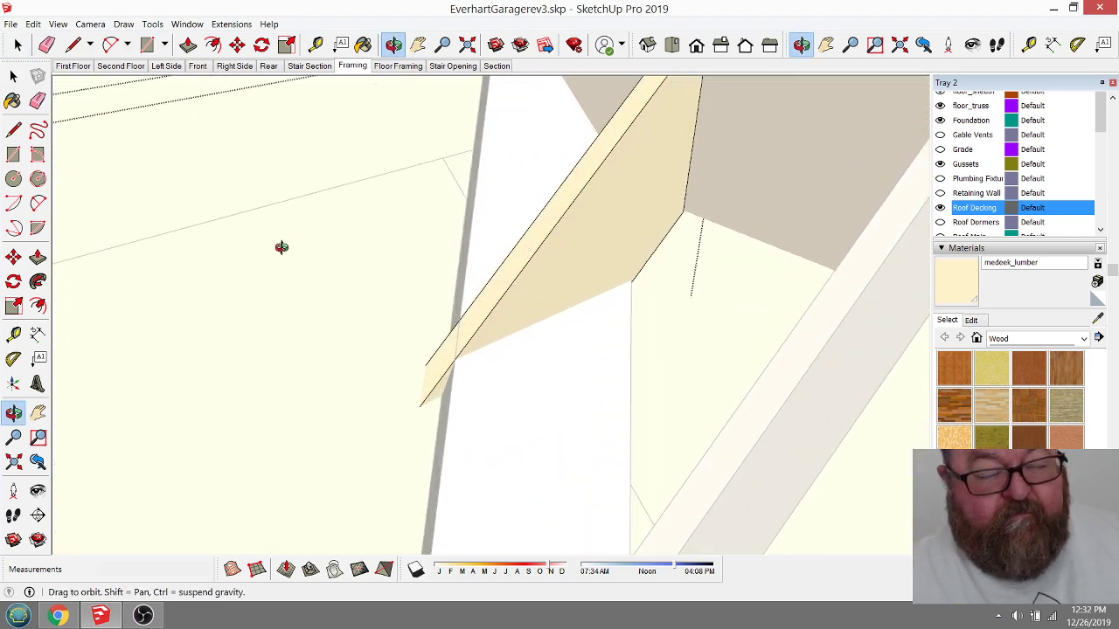
pyautogui.click(74, 45)
pyautogui.click(454, 361)
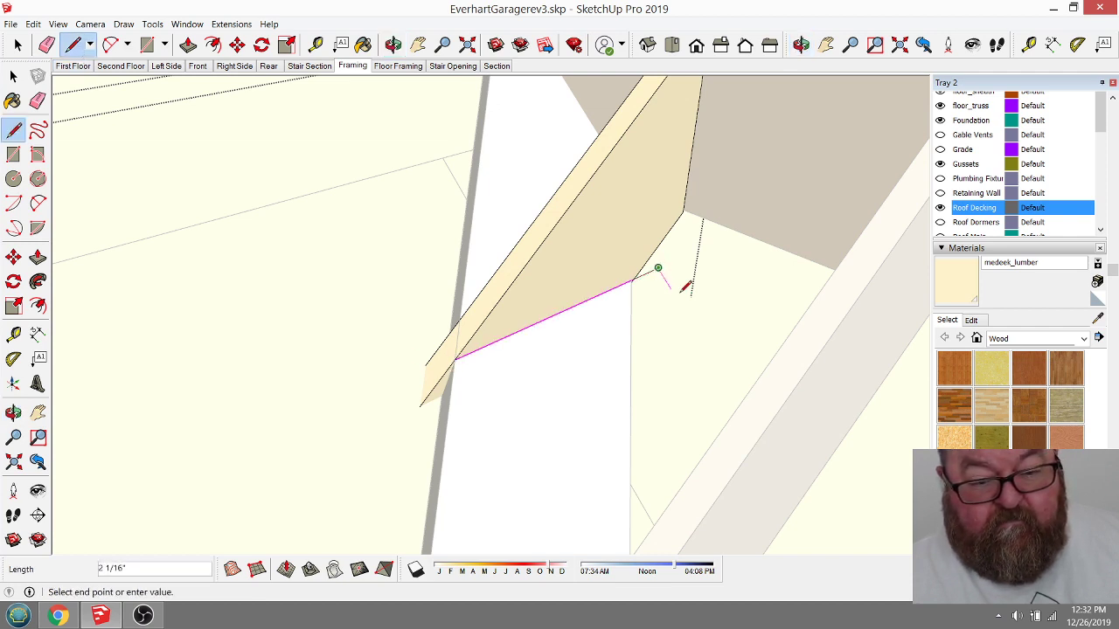
pyautogui.click(46, 44)
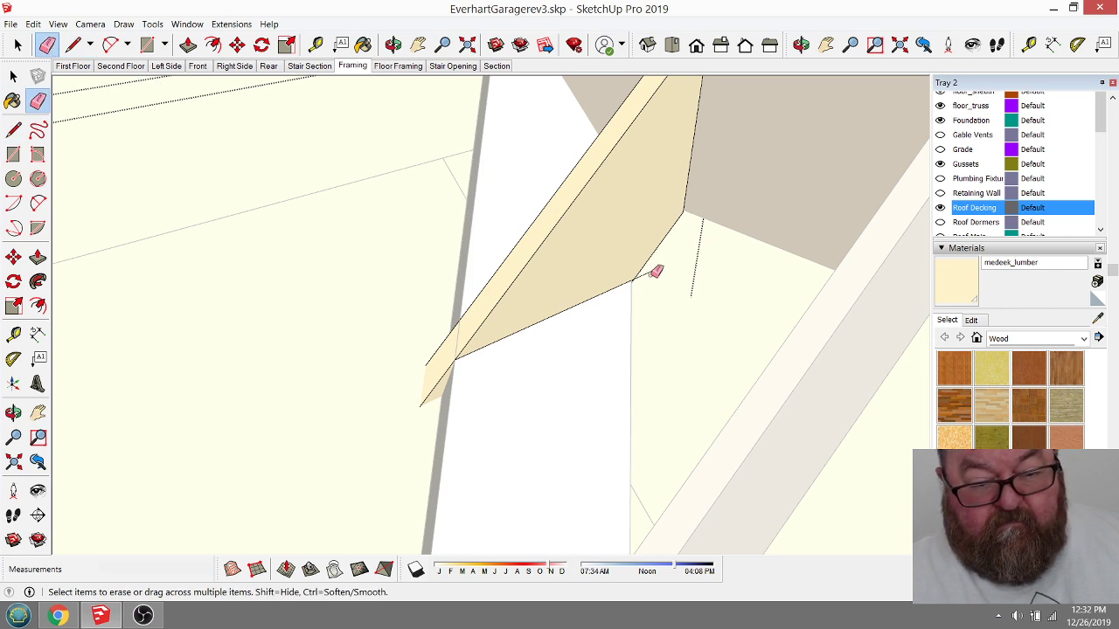
pyautogui.click(73, 44)
pyautogui.click(455, 359)
pyautogui.click(459, 320)
# Step: Draw the matching cut line on the short rafter's opposite side face and erase the overrun and the end projecting past the valley board
pyautogui.click(392, 45)
pyautogui.moveTo(450, 269); pyautogui.dragTo(803, 393)
pyautogui.press('l')
pyautogui.click(744, 331)
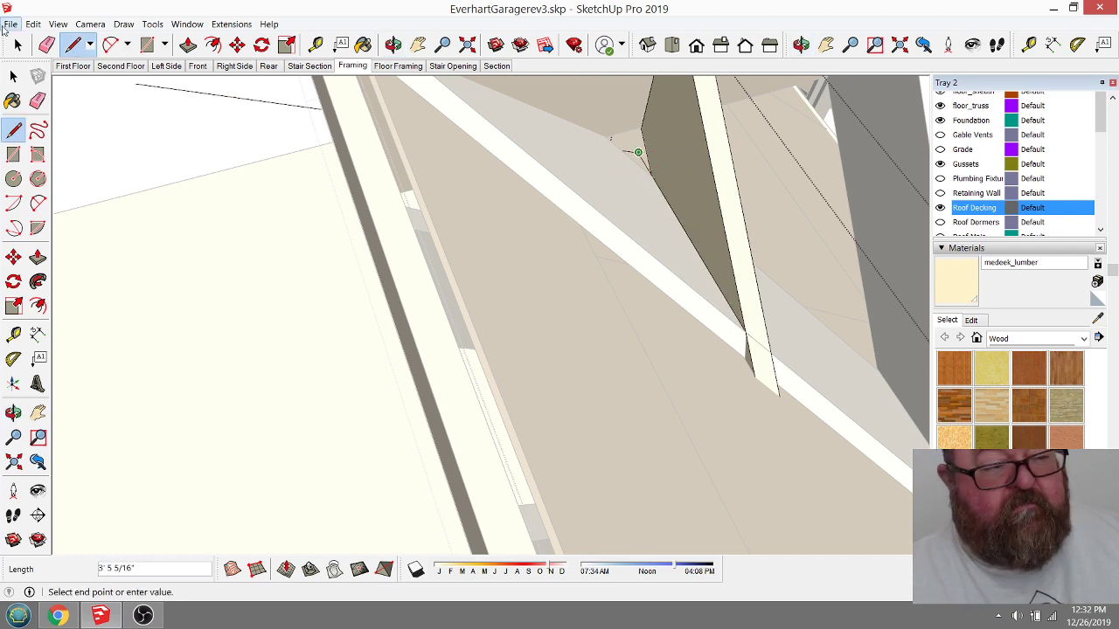
pyautogui.click(47, 44)
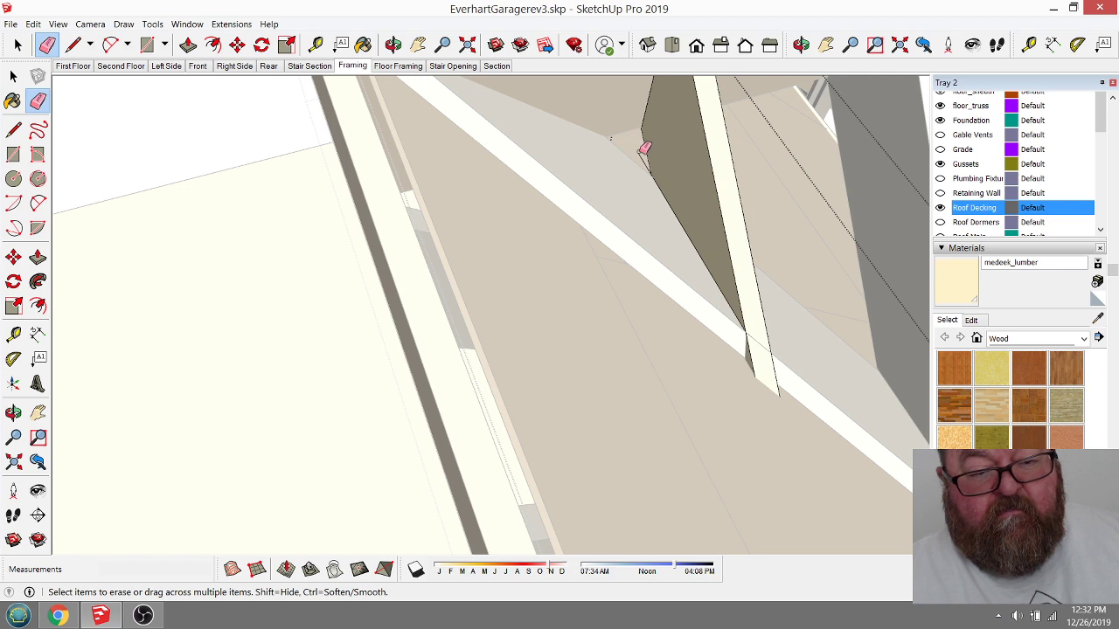
pyautogui.click(749, 366)
pyautogui.click(783, 394)
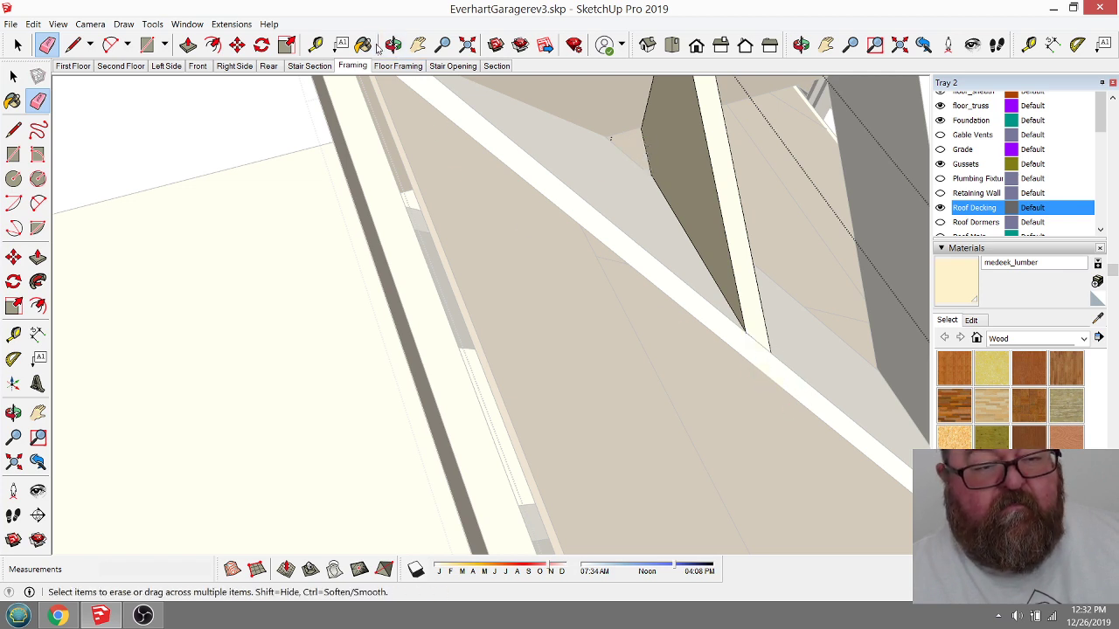
# Step: Delete the short rafter's leftover lower piece beneath the roof deck
pyautogui.click(392, 44)
pyautogui.moveTo(489, 263); pyautogui.dragTo(542, 292)
pyautogui.moveTo(616, 380)
pyautogui.mouseDown()
pyautogui.moveTo(704, 322)
pyautogui.moveTo(715, 175)
pyautogui.moveTo(637, 275)
pyautogui.moveTo(767, 327)
pyautogui.moveTo(589, 260)
pyautogui.moveTo(709, 305)
pyautogui.moveTo(824, 370)
pyautogui.moveTo(487, 324)
pyautogui.moveTo(623, 378)
pyautogui.mouseUp()
pyautogui.click(17, 45)
pyautogui.click(18, 45)
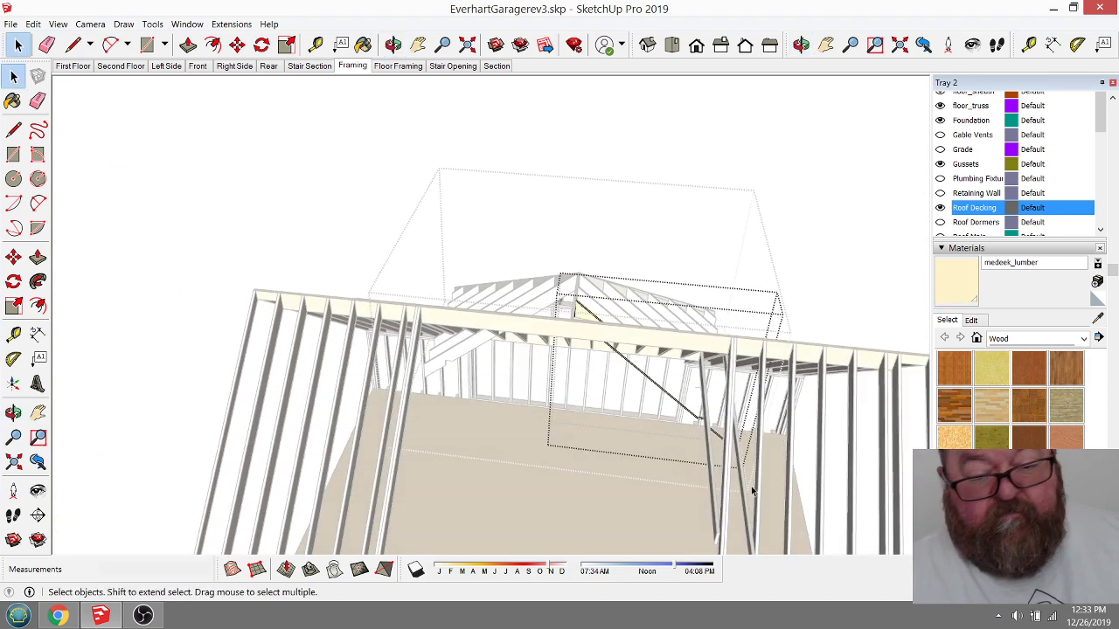
pyautogui.moveTo(564, 369); pyautogui.dragTo(561, 367)
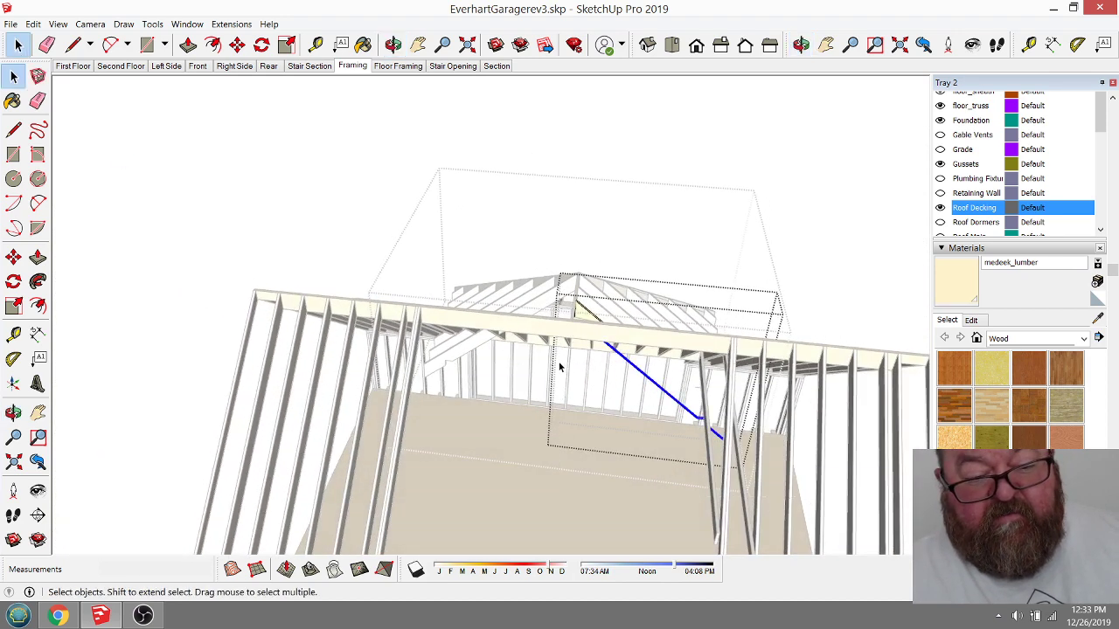
pyautogui.press('Delete')
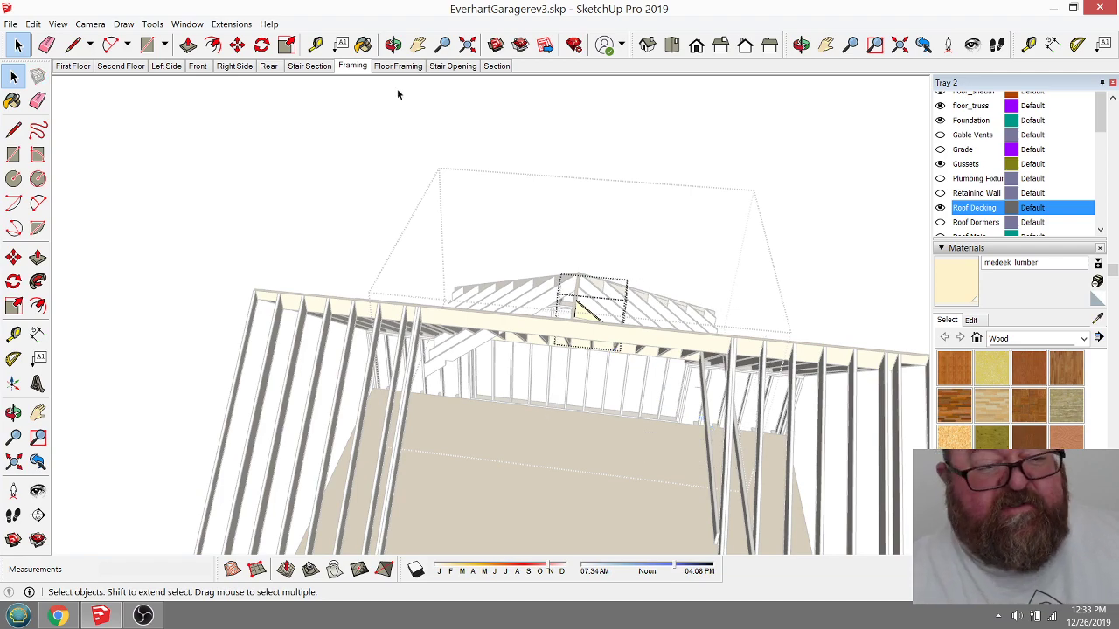
# Step: Close the short rafter and examine the trimmed rafters along the valley board and the hip roof framing from several sides
pyautogui.click(392, 44)
pyautogui.moveTo(612, 313); pyautogui.dragTo(433, 371)
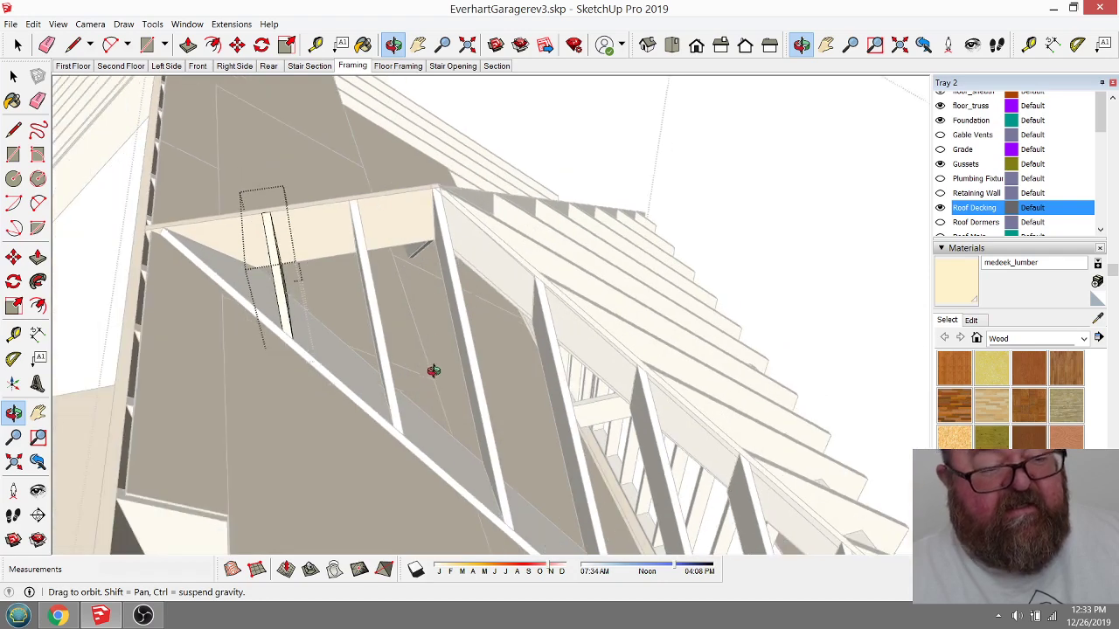
pyautogui.click(18, 44)
pyautogui.moveTo(604, 111); pyautogui.dragTo(701, 212, button='middle')
pyautogui.scroll(-3, 623, 265)
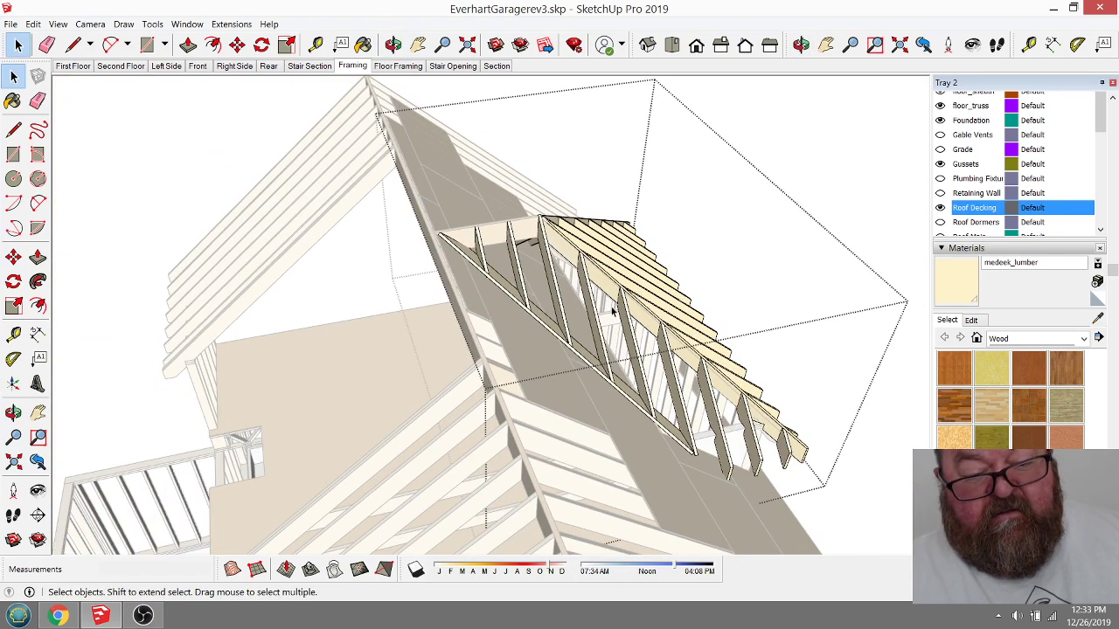
pyautogui.moveTo(536, 254); pyautogui.dragTo(473, 485, button='middle')
pyautogui.scroll(4, 472, 485)
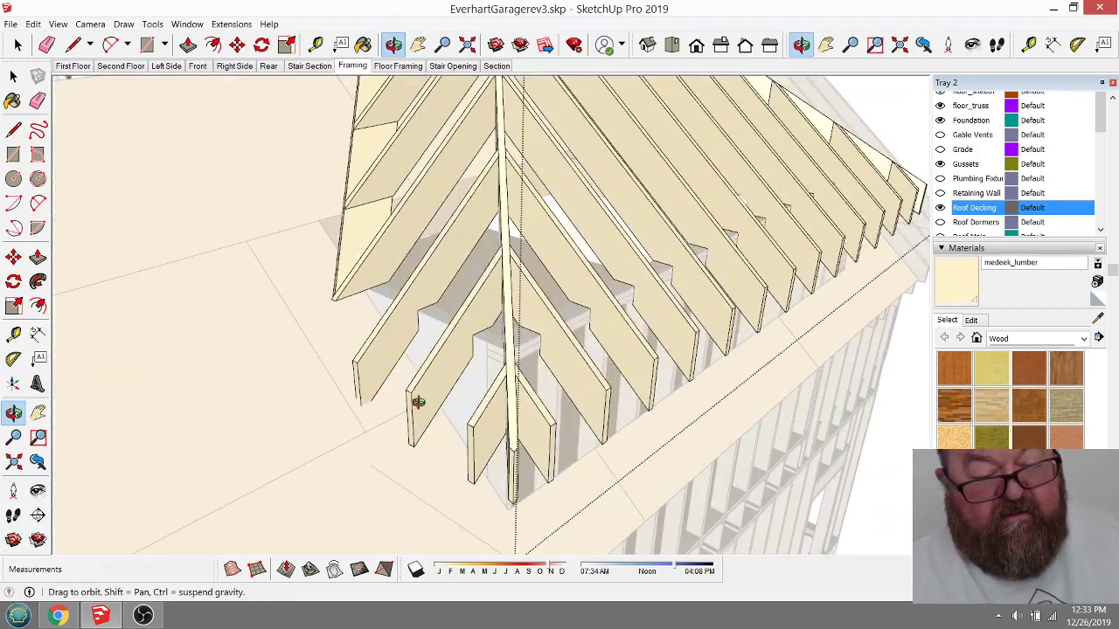
pyautogui.scroll(3, 464, 394)
pyautogui.moveTo(411, 408); pyautogui.dragTo(582, 512, button='middle')
pyautogui.scroll(-3, 646, 384)
pyautogui.moveTo(647, 384)
pyautogui.mouseDown(button='middle')
pyautogui.moveTo(609, 405)
pyautogui.moveTo(655, 404)
pyautogui.mouseUp(button='middle')
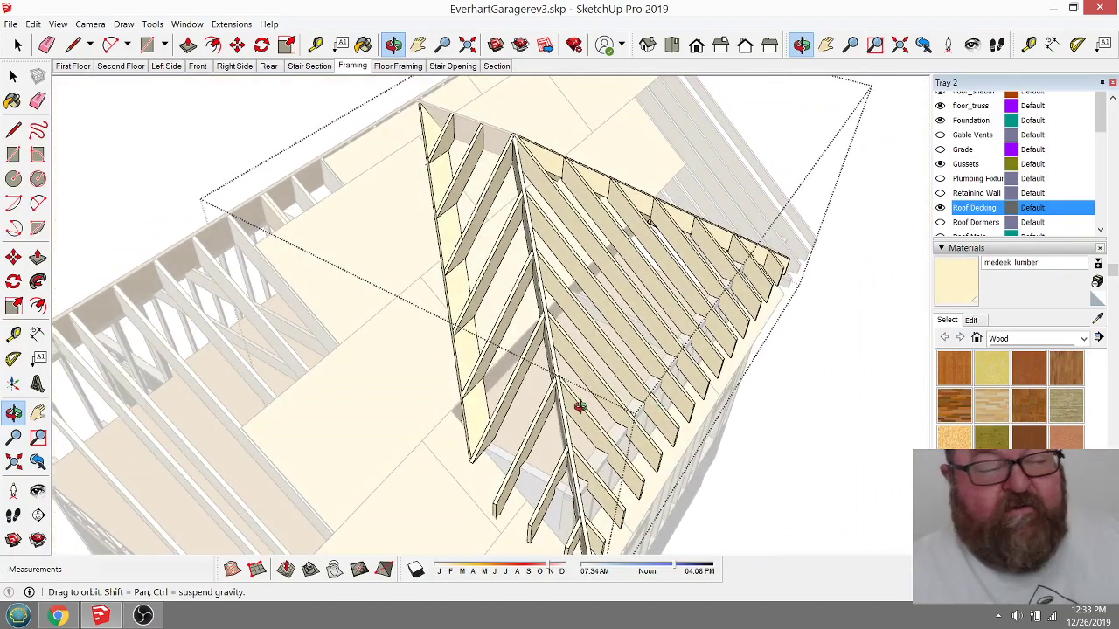
pyautogui.scroll(-4, 496, 377)
pyautogui.moveTo(513, 393); pyautogui.dragTo(340, 229, button='middle')
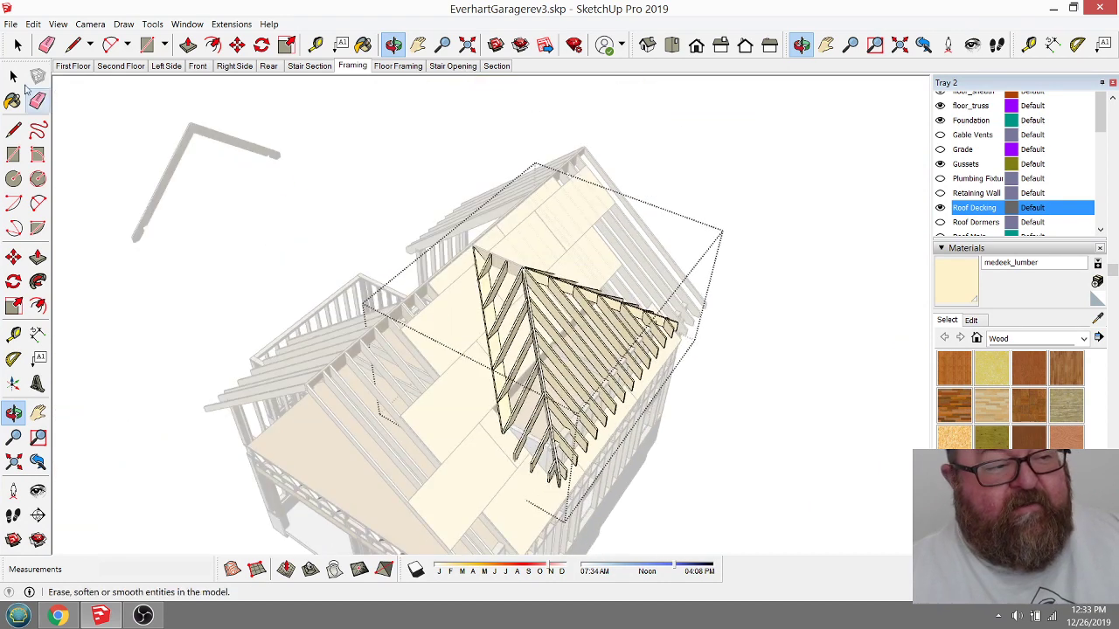
# Step: Reopen the hip roof framing group and delete the untrimmed jack rafters on the far side of the opposite hip board
pyautogui.click(18, 44)
pyautogui.click(510, 305)
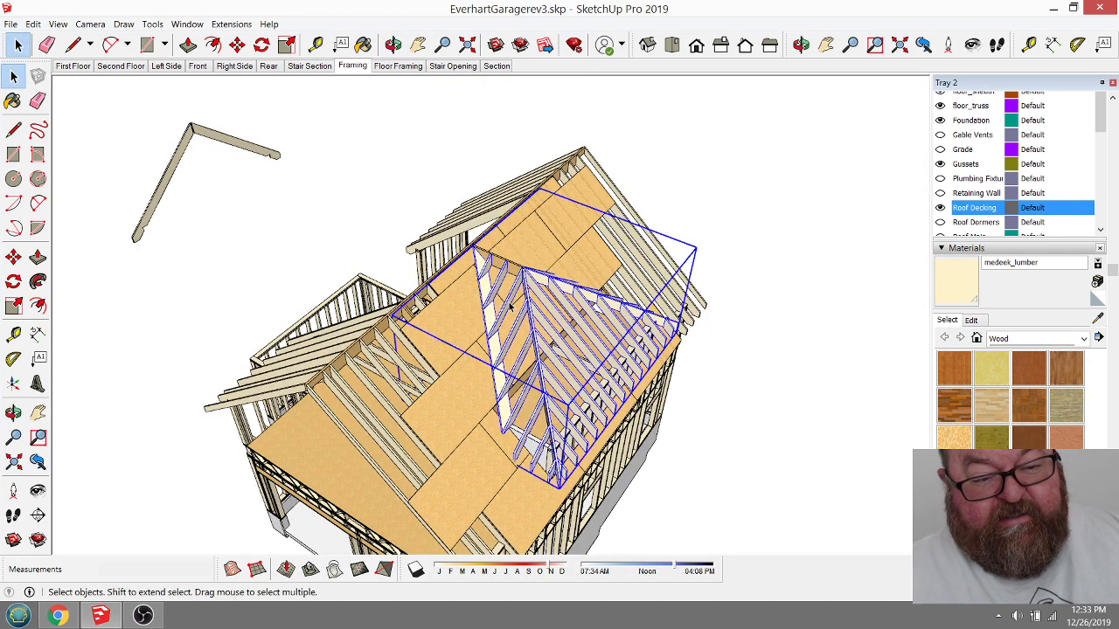
pyautogui.doubleClick(510, 306)
pyautogui.click(511, 305)
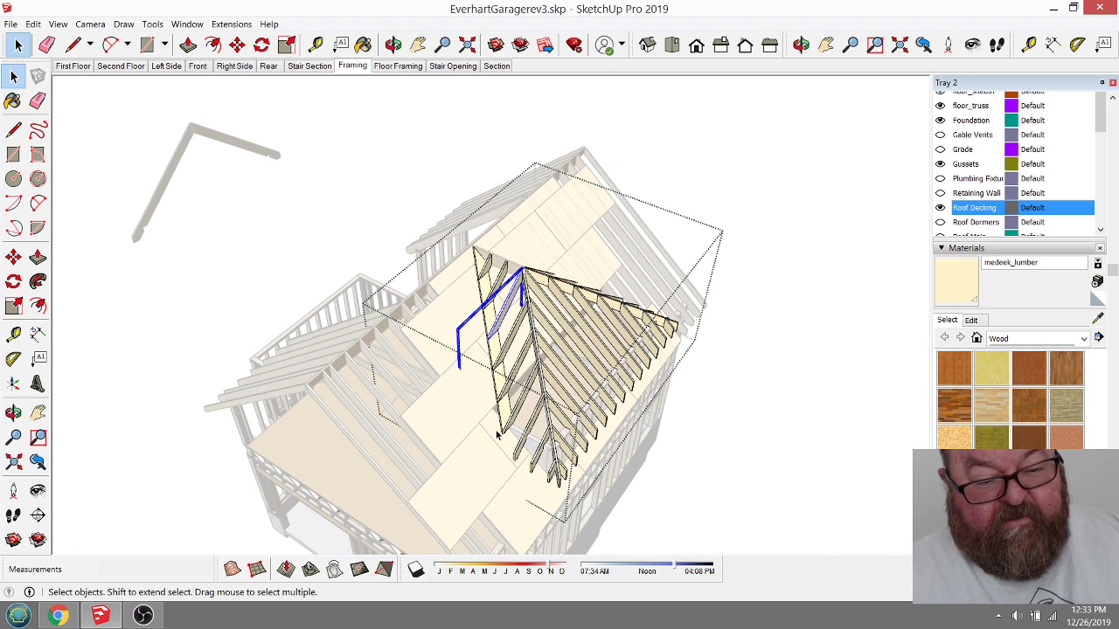
pyautogui.scroll(1, 496, 435)
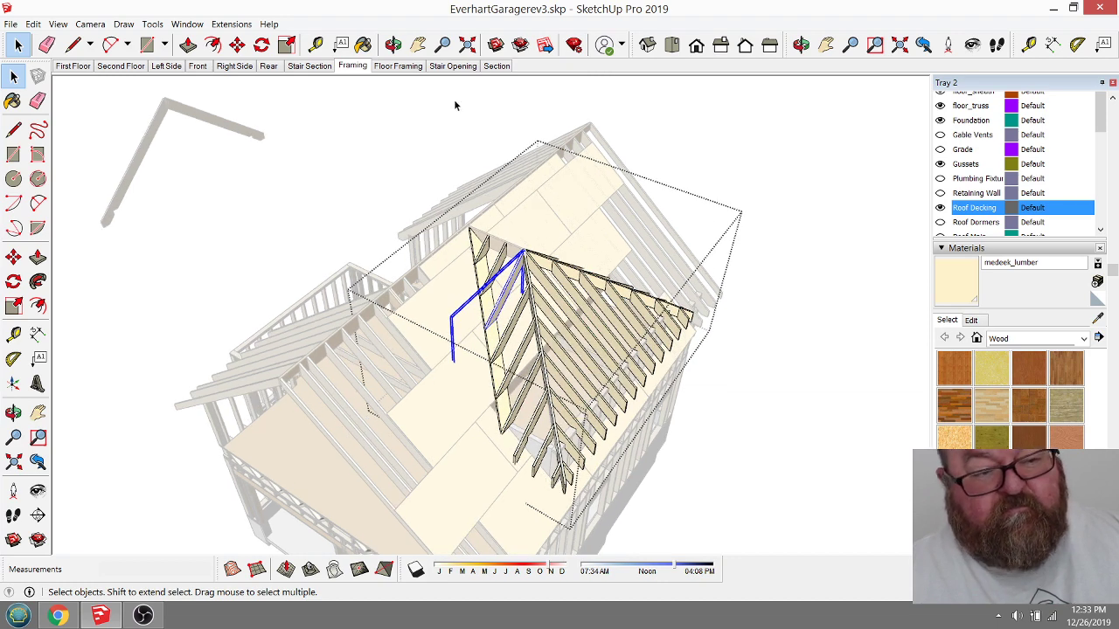
pyautogui.click(394, 45)
pyautogui.moveTo(524, 411); pyautogui.dragTo(160, 192)
pyautogui.press('space')
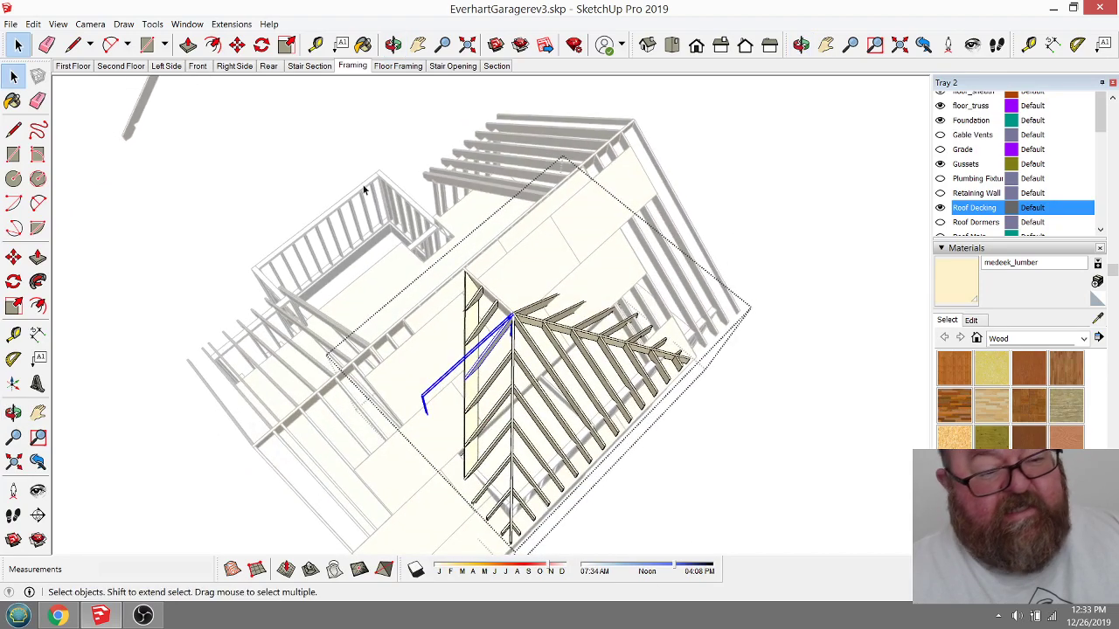
pyautogui.click(543, 310)
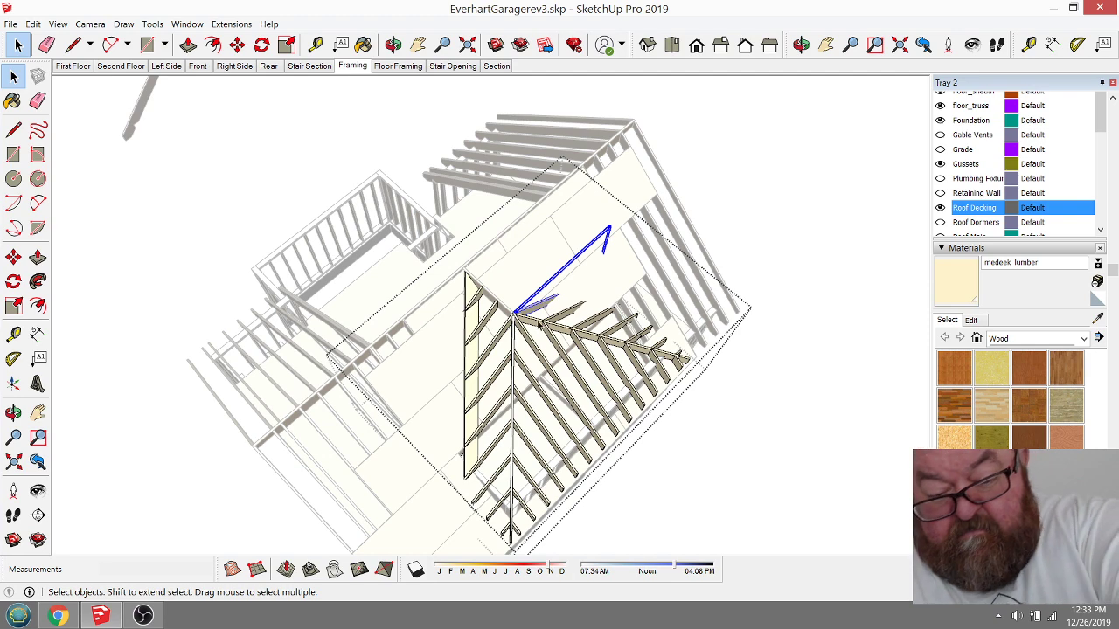
pyautogui.press('Delete')
pyautogui.click(570, 316)
pyautogui.press('Delete')
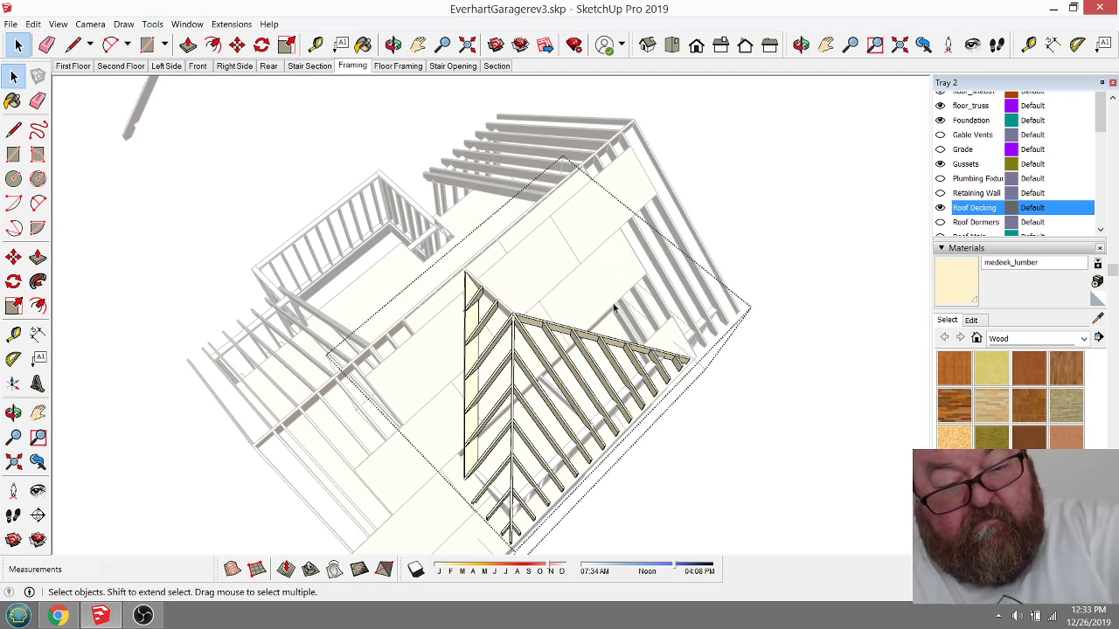
# Step: Group the valley board together with all jack rafters on its side of the hip
pyautogui.press('o')
pyautogui.moveTo(576, 422); pyautogui.dragTo(557, 518)
pyautogui.press('space')
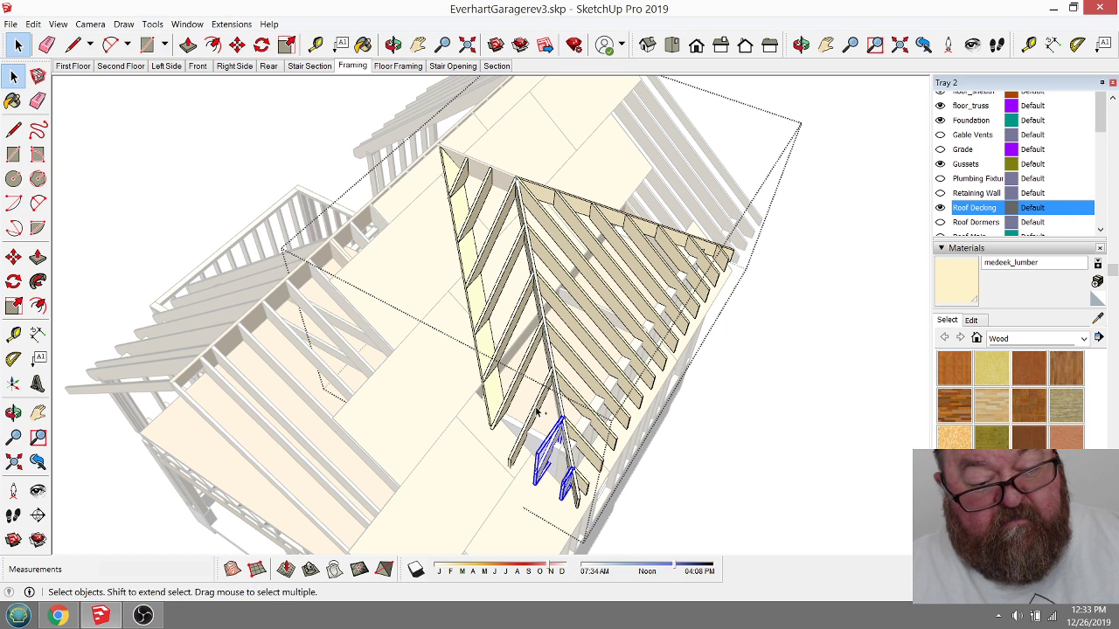
pyautogui.keyDown('shift'); pyautogui.click(482, 342); pyautogui.keyUp('shift')
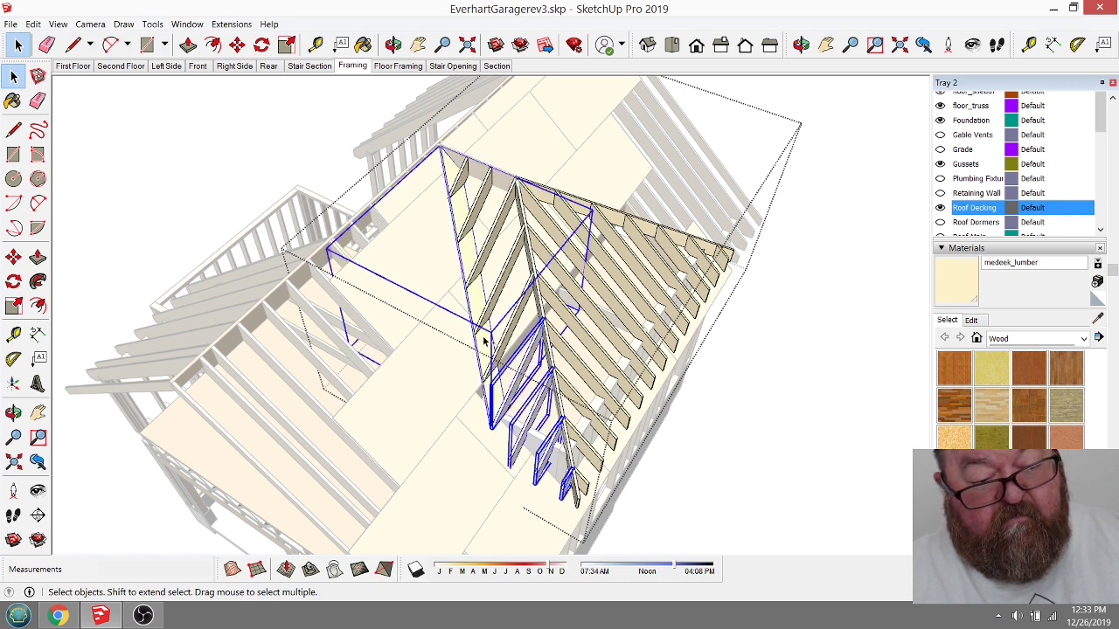
pyautogui.keyDown('shift'); pyautogui.click(510, 333); pyautogui.keyUp('shift')
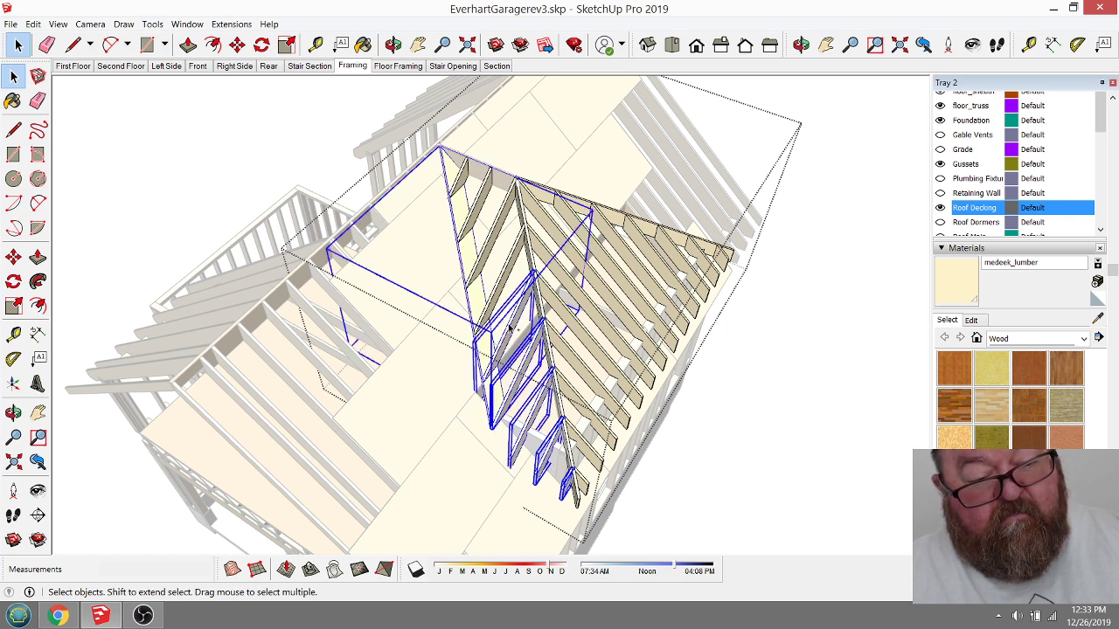
pyautogui.keyDown('shift'); pyautogui.click(483, 244); pyautogui.keyUp('shift')
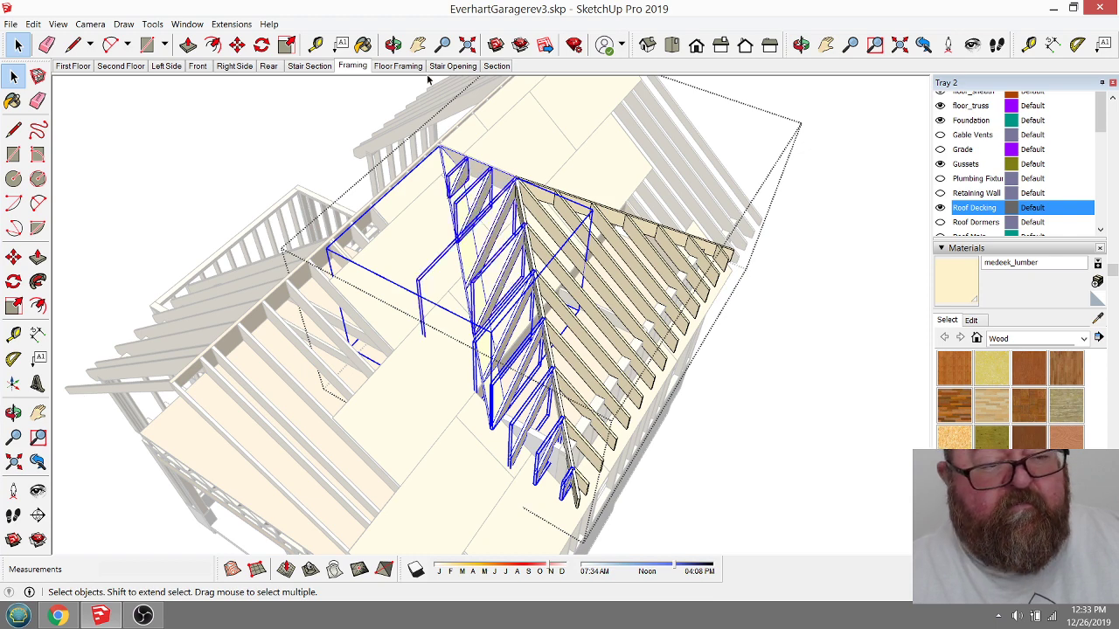
pyautogui.rightClick(476, 201)
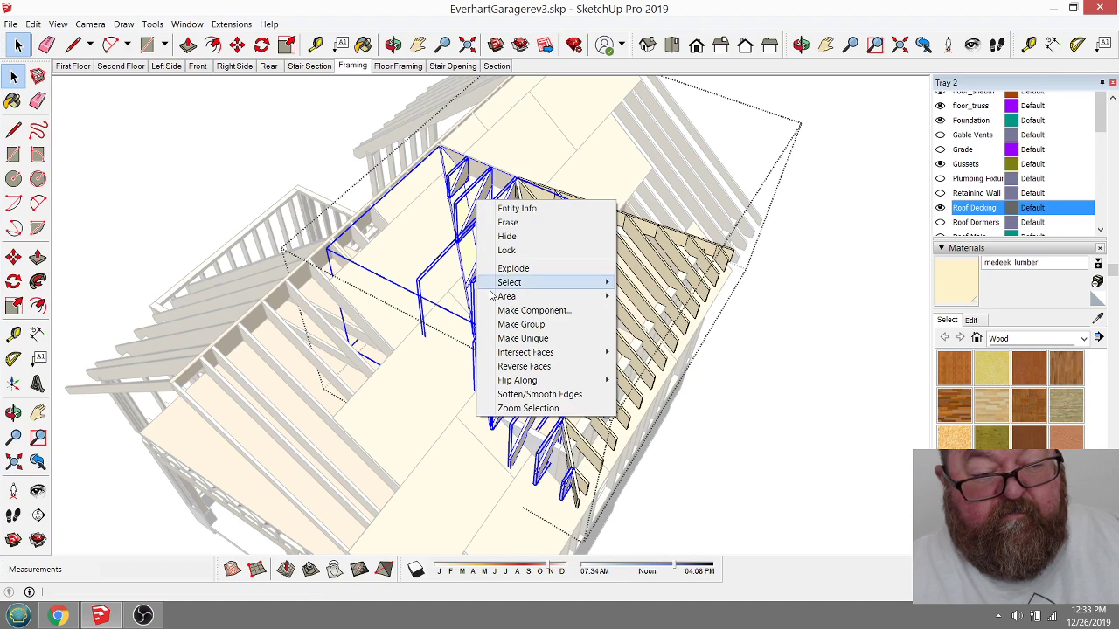
pyautogui.click(502, 325)
# Step: Copy the valley board and rafter group about 10' 2" across the roof toward the opposite hip
pyautogui.click(393, 44)
pyautogui.moveTo(559, 315); pyautogui.dragTo(279, 147)
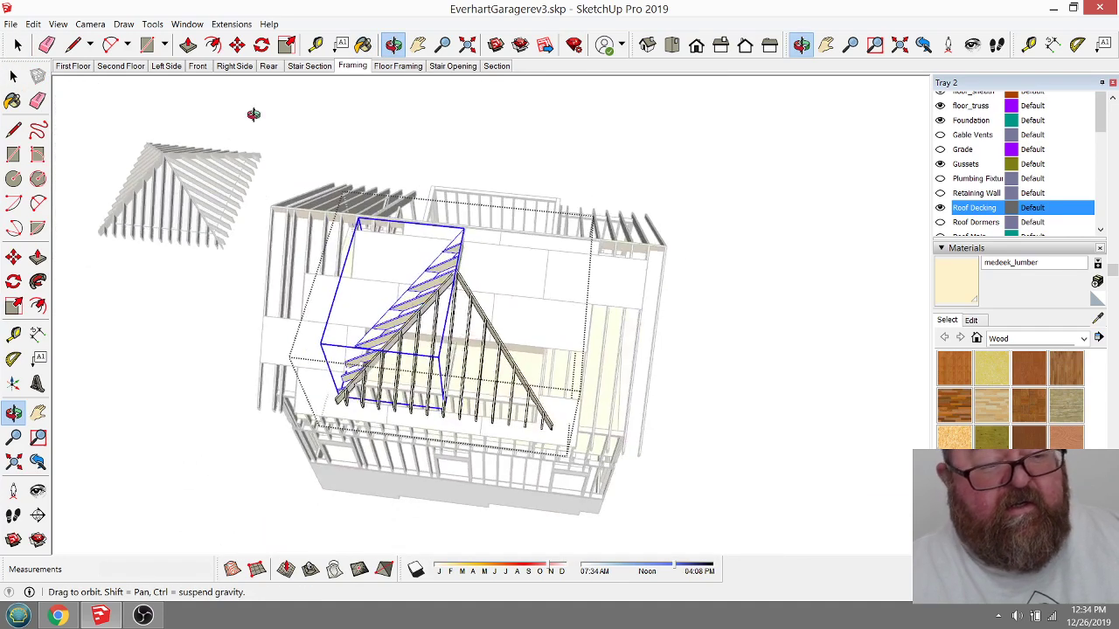
pyautogui.click(237, 44)
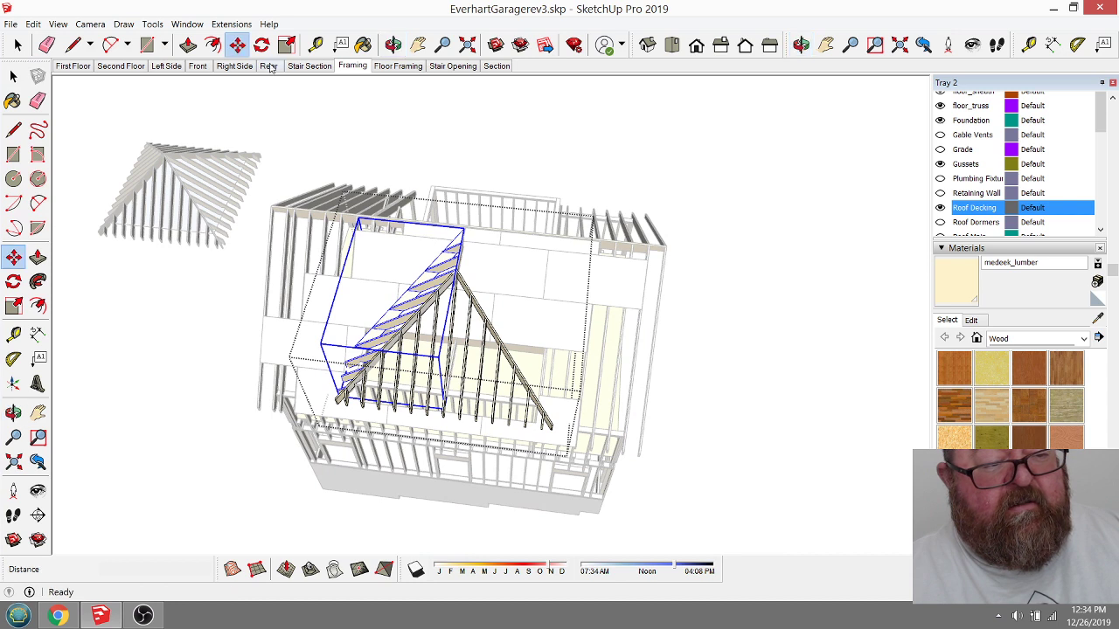
pyautogui.click(469, 125)
pyautogui.click(566, 149)
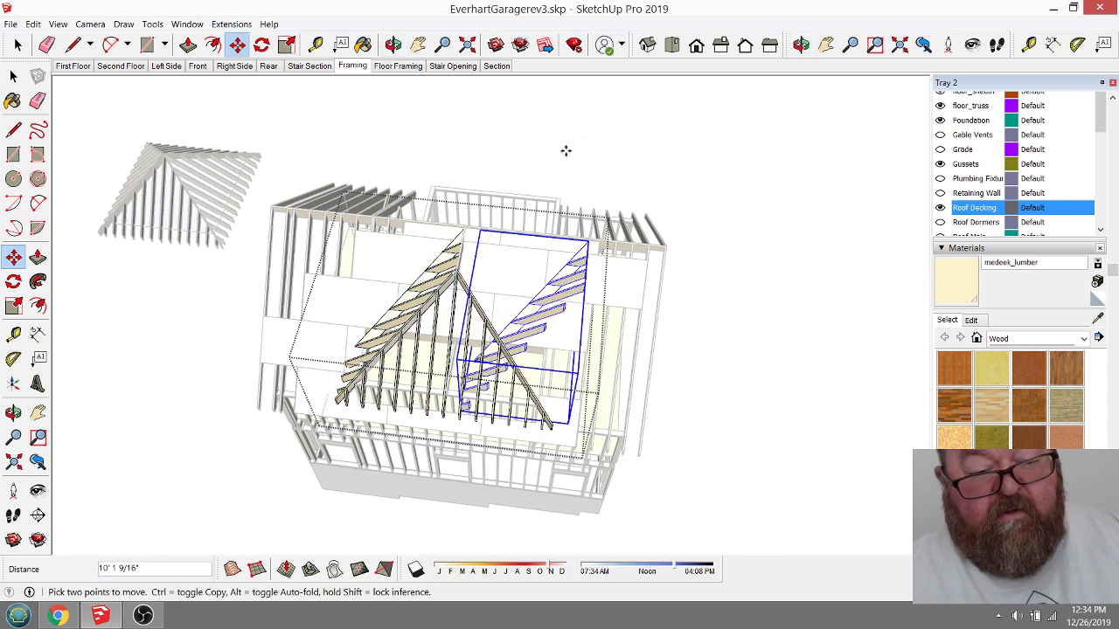
# Step: Mirror the copied valley group along the green axis with a scale of -1.00
pyautogui.click(287, 44)
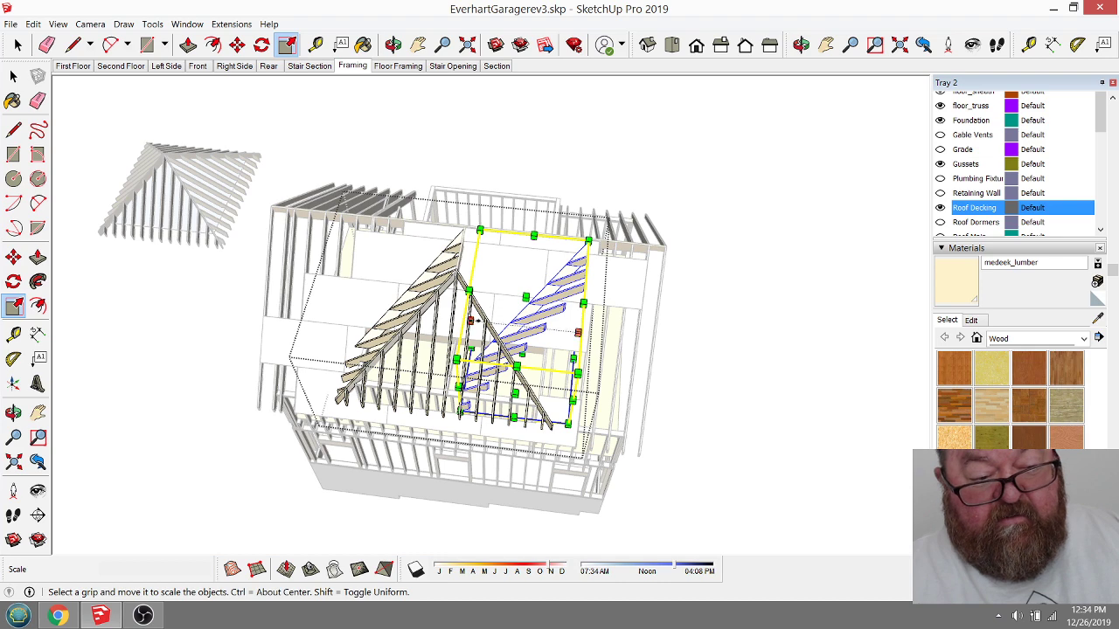
pyautogui.moveTo(472, 320); pyautogui.dragTo(690, 354)
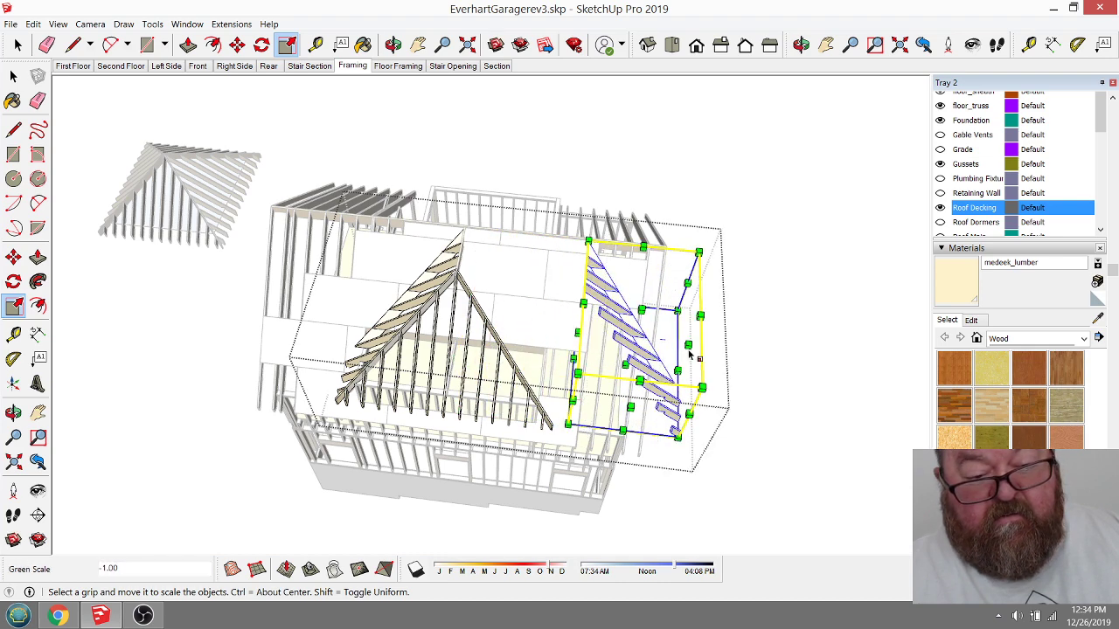
pyautogui.scroll(2, 515, 230)
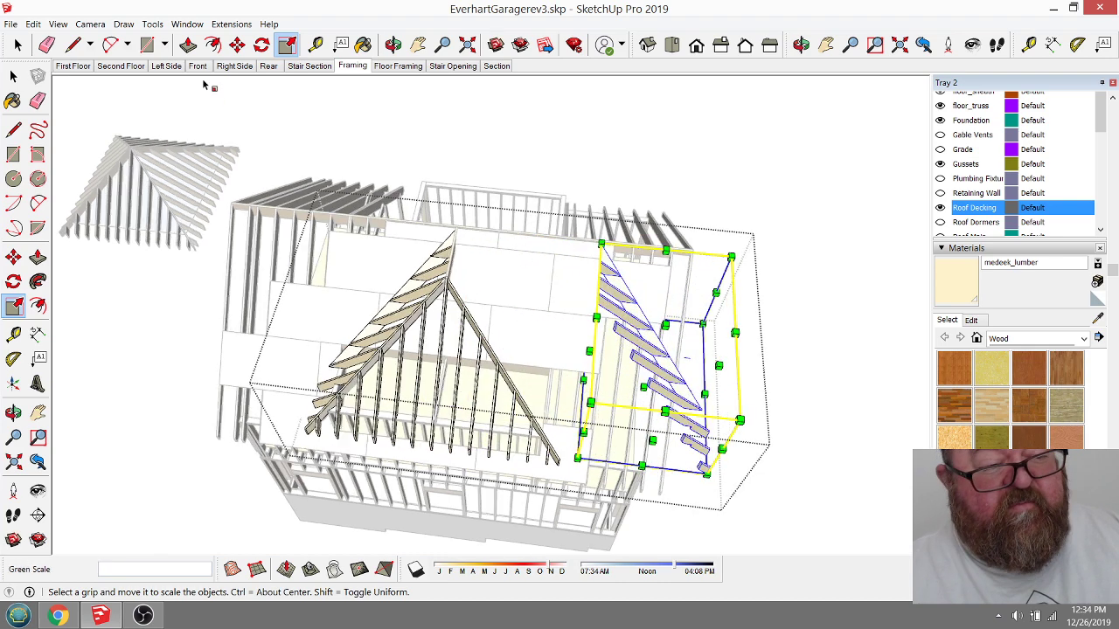
# Step: Move the mirrored valley group along the green axis until it meets the opposite hip board, and close the roof framing group
pyautogui.click(237, 44)
pyautogui.scroll(4, 569, 303)
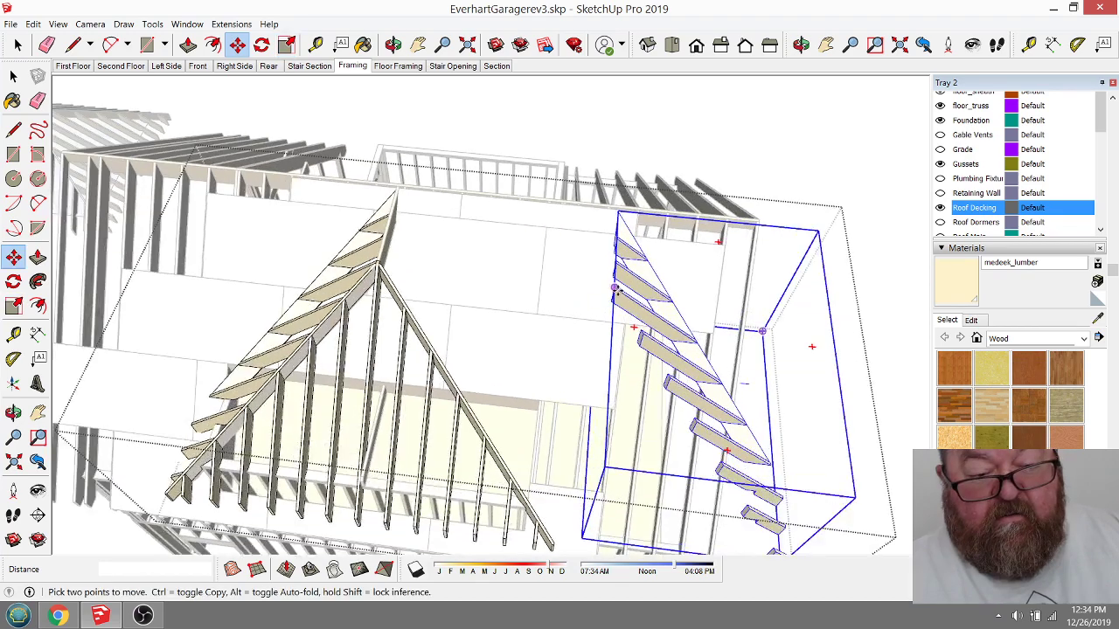
pyautogui.click(615, 290)
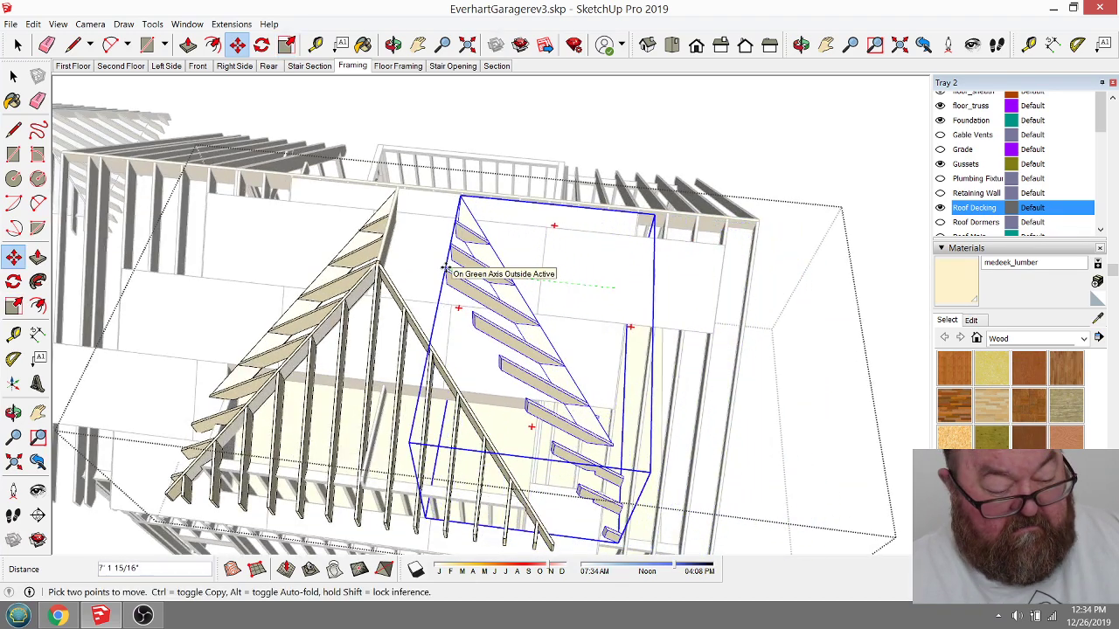
pyautogui.click(390, 251)
pyautogui.click(393, 43)
pyautogui.moveTo(411, 279); pyautogui.dragTo(191, 163)
pyautogui.click(19, 46)
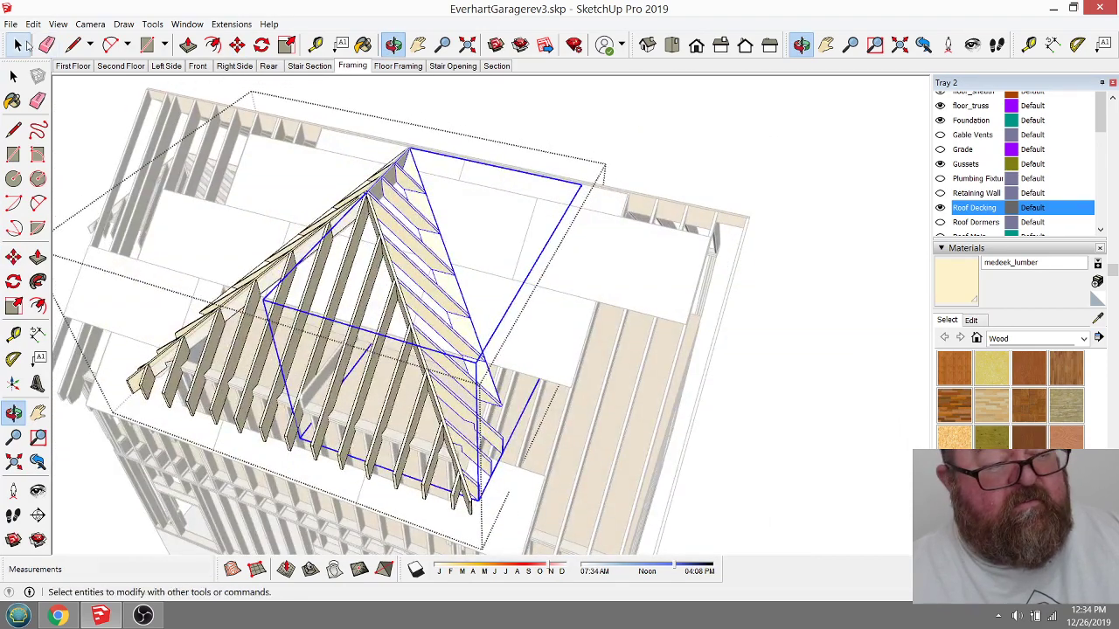
pyautogui.click(664, 127)
pyautogui.scroll(-3, 767, 259)
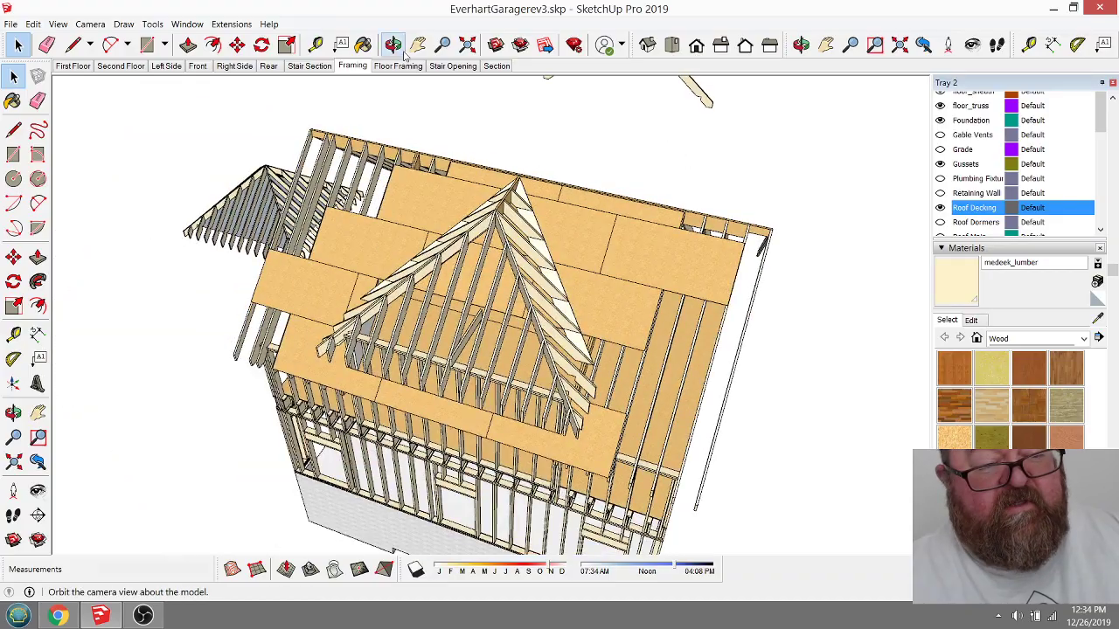
# Step: Examine the hip roof from inside the second floor, checking the triangular panel at the far end of the dormer wall
pyautogui.click(392, 44)
pyautogui.moveTo(411, 263); pyautogui.dragTo(525, 210)
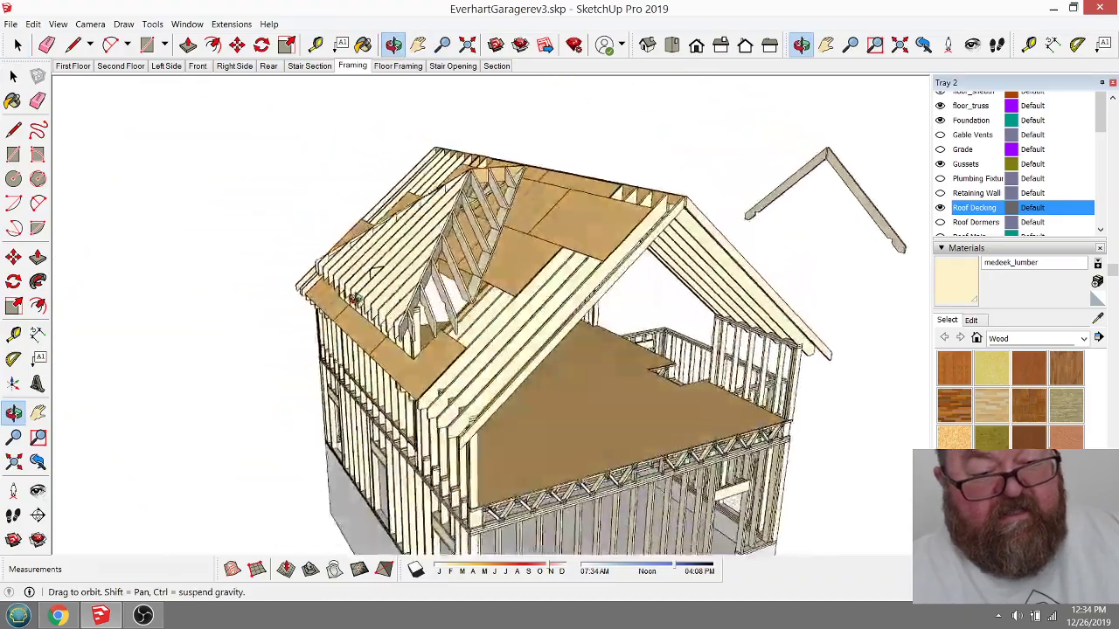
pyautogui.scroll(8, 440, 338)
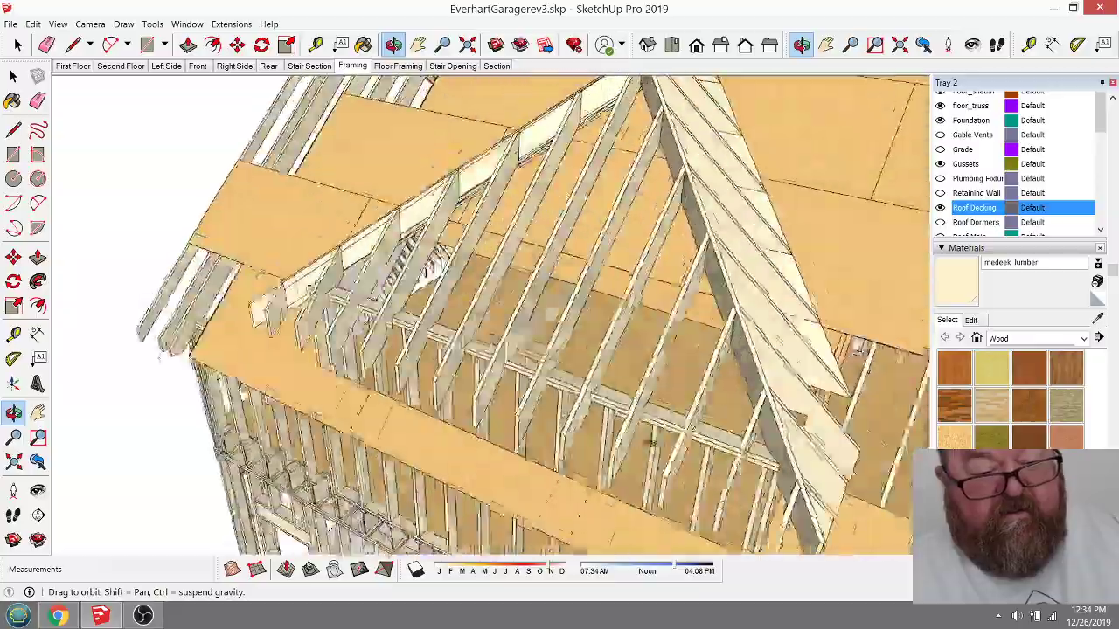
pyautogui.moveTo(650, 438); pyautogui.dragTo(381, 157)
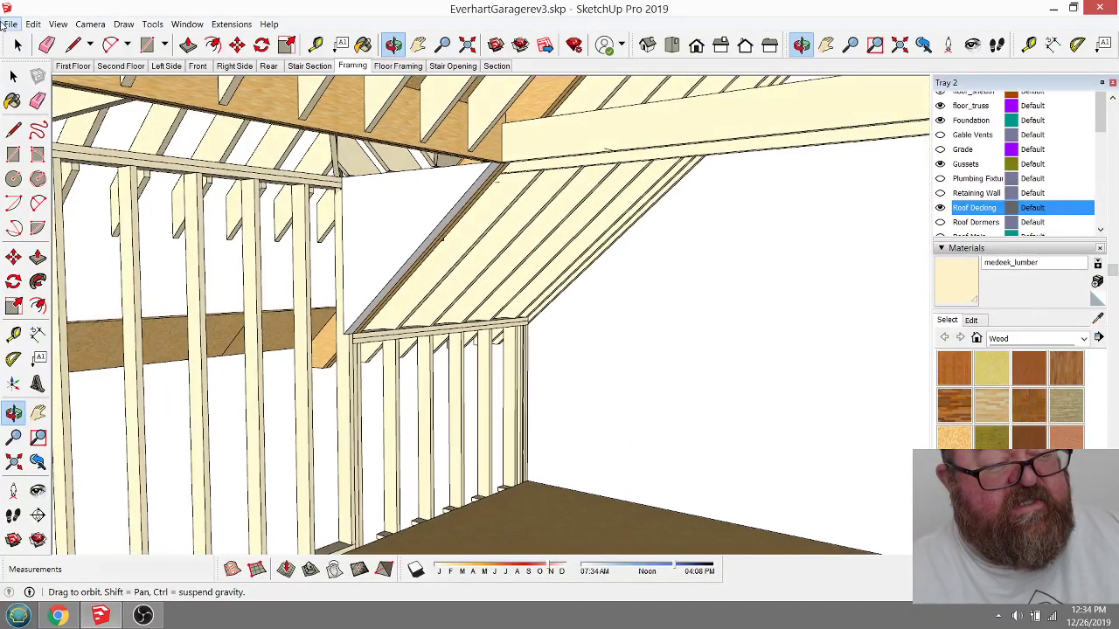
pyautogui.click(18, 45)
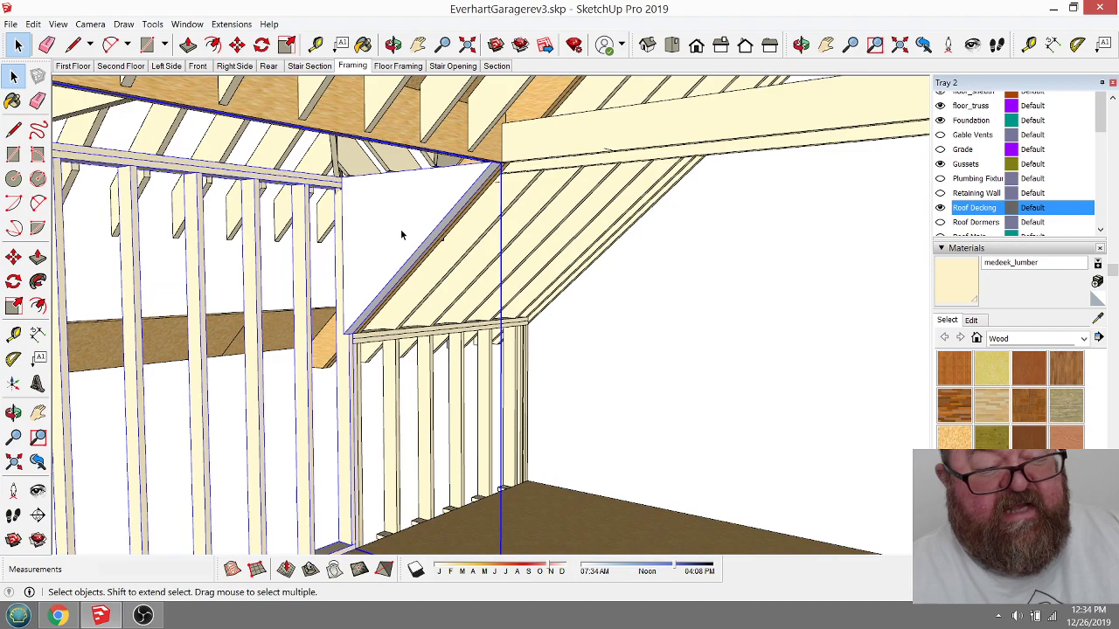
pyautogui.press('b')
pyautogui.press('o')
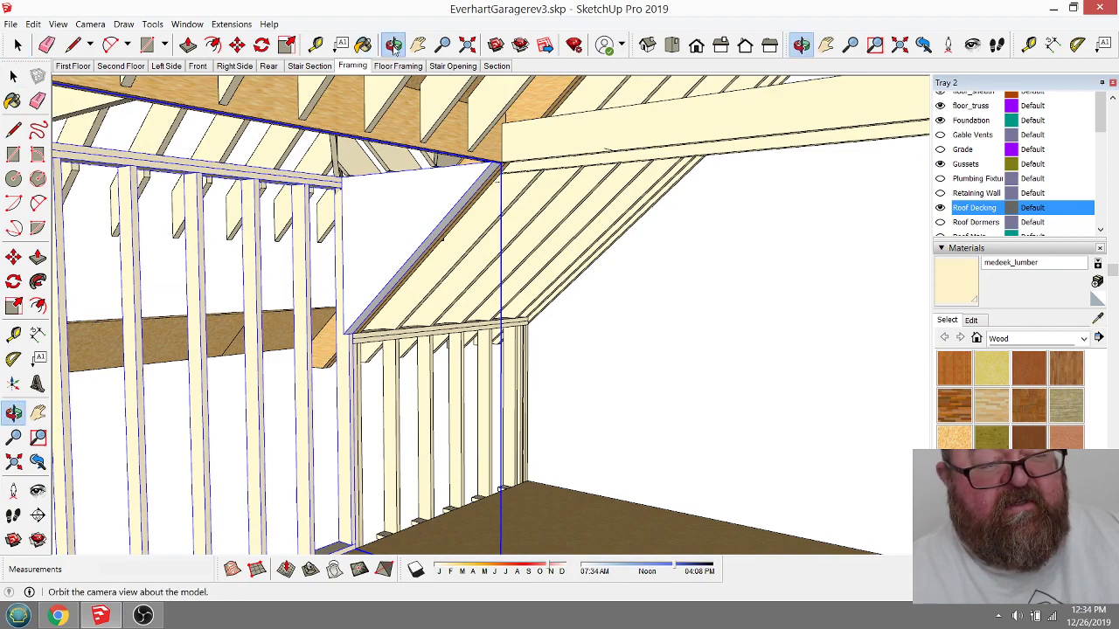
pyautogui.moveTo(425, 210)
pyautogui.mouseDown()
pyautogui.moveTo(662, 405)
pyautogui.moveTo(691, 342)
pyautogui.moveTo(356, 211)
pyautogui.moveTo(526, 385)
pyautogui.moveTo(481, 273)
pyautogui.moveTo(248, 220)
pyautogui.moveTo(419, 221)
pyautogui.mouseUp()
pyautogui.scroll(-5, 356, 211)
pyautogui.click(17, 47)
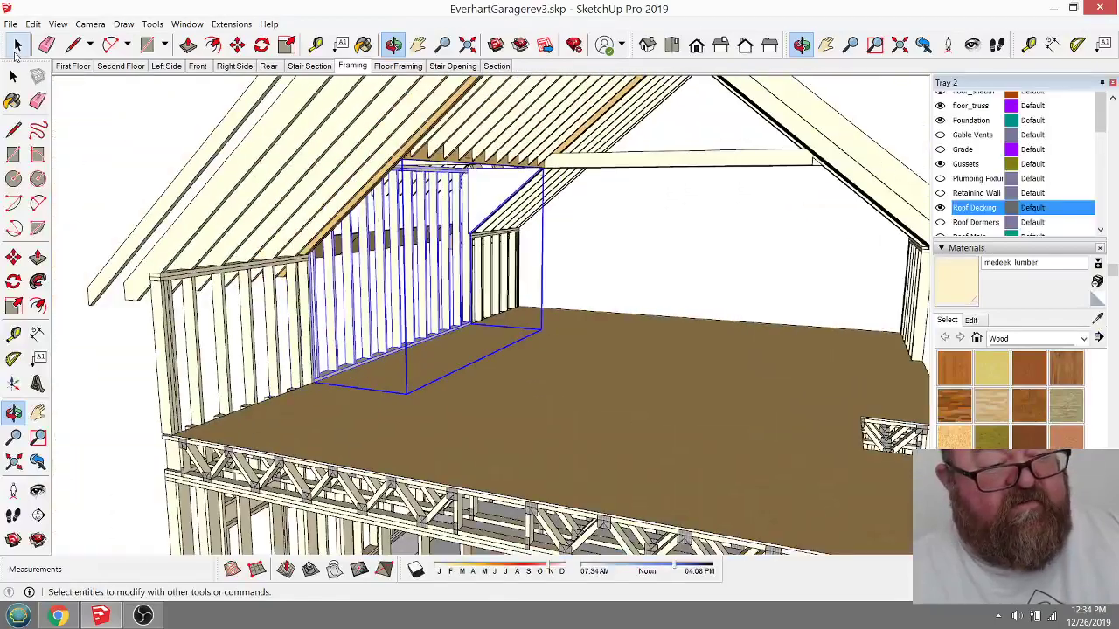
pyautogui.click(16, 47)
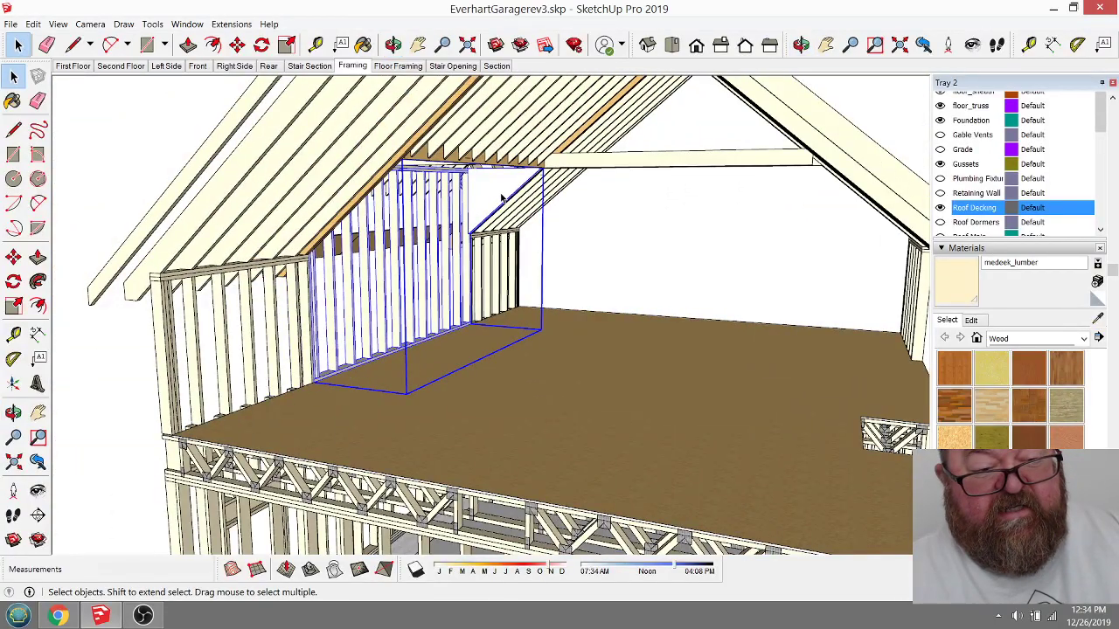
# Step: Open the dormer wall group and cut the whole triangular side panel out of it
pyautogui.doubleClick(503, 198)
pyautogui.click(503, 194)
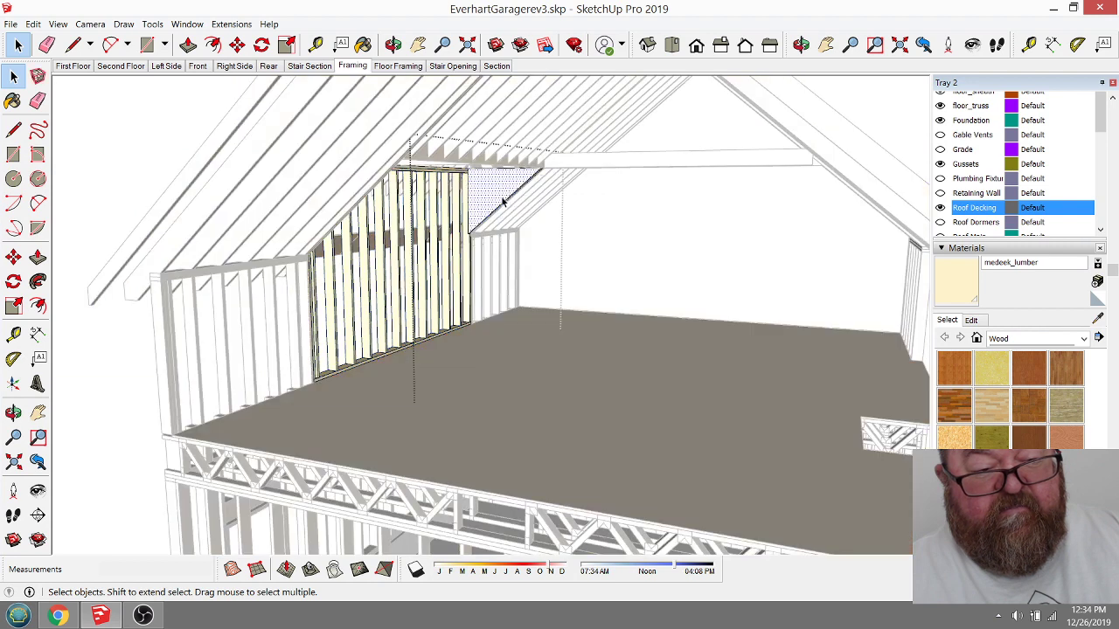
pyautogui.click(615, 231)
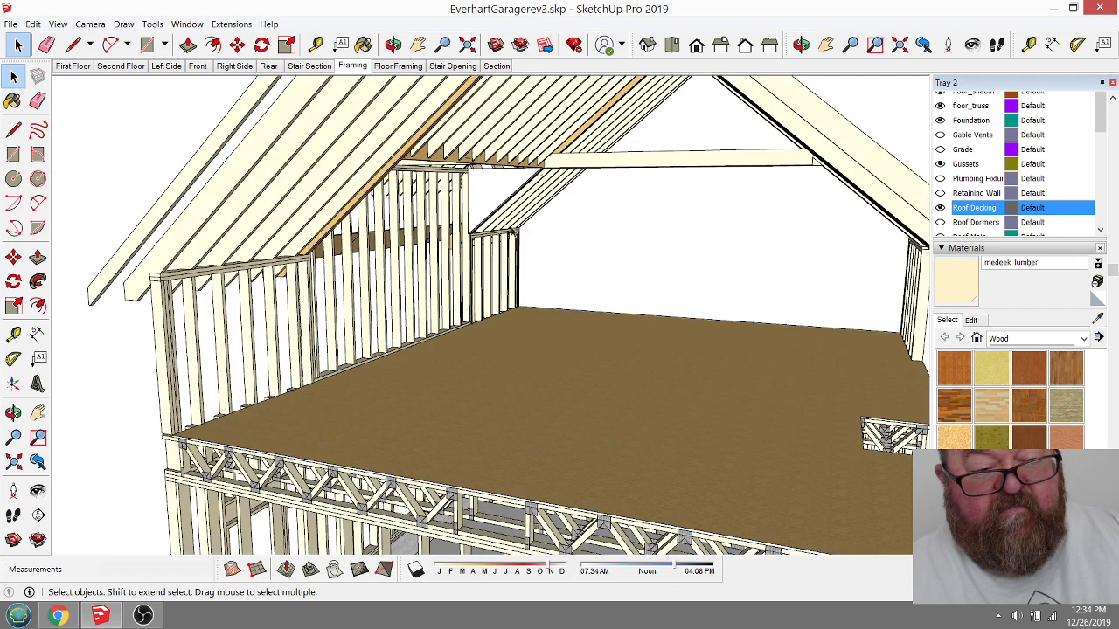
pyautogui.scroll(2, 481, 226)
pyautogui.click(495, 194)
pyautogui.doubleClick(495, 194)
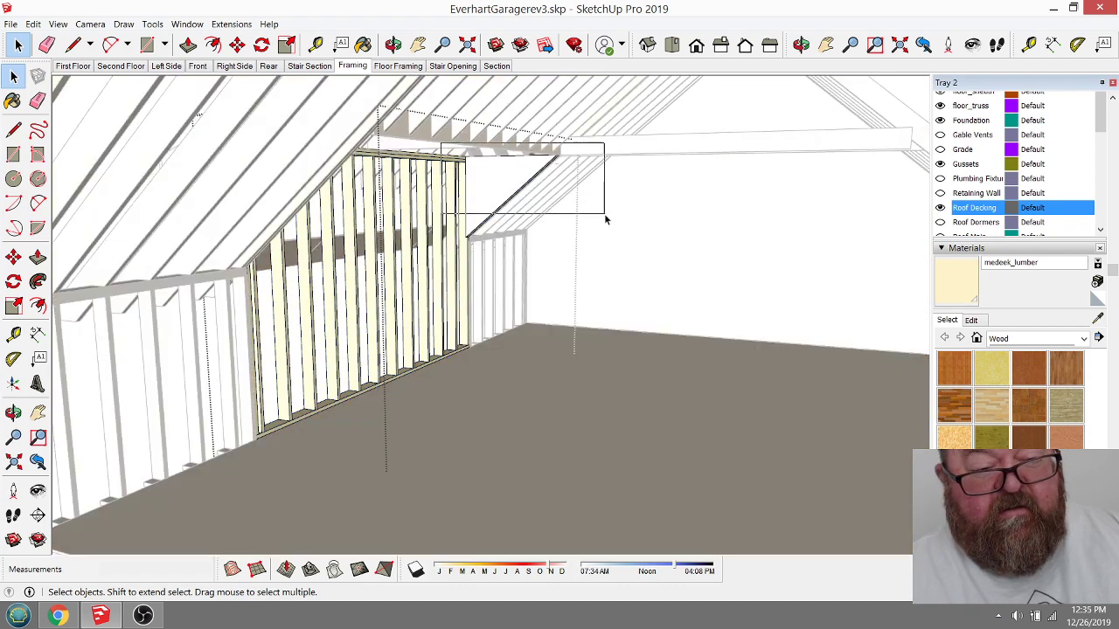
pyautogui.moveTo(616, 266); pyautogui.dragTo(615, 264)
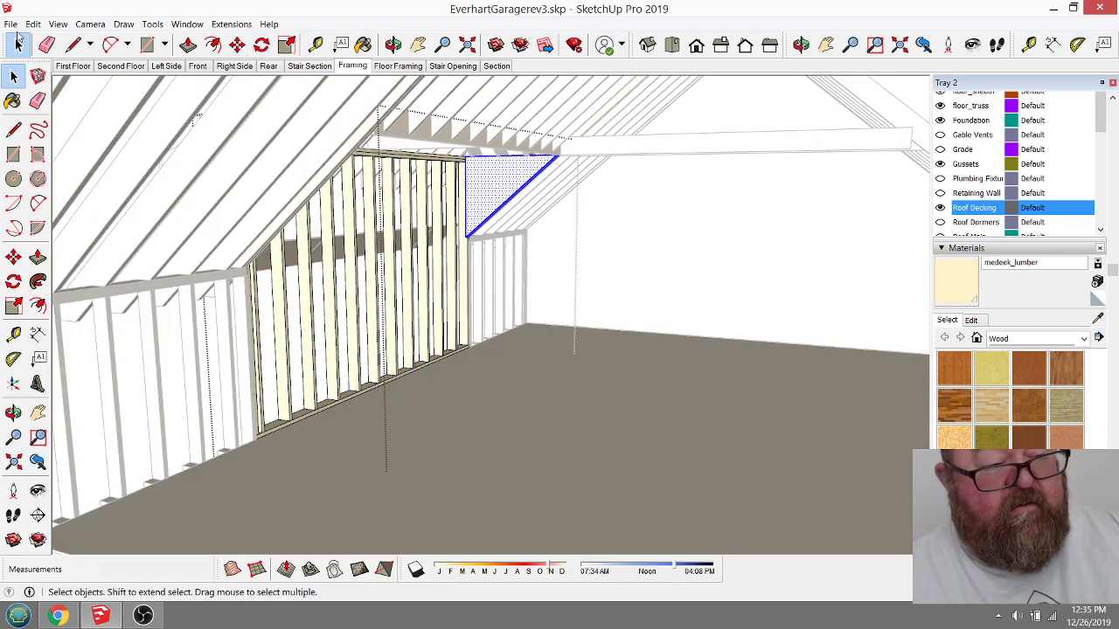
pyautogui.click(30, 24)
pyautogui.click(50, 71)
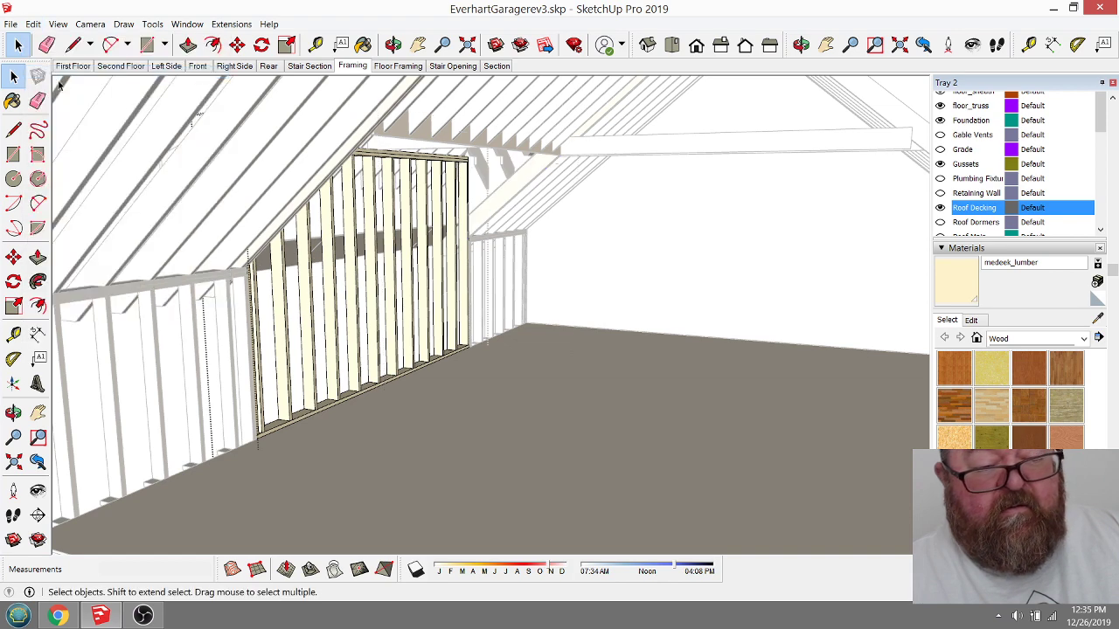
# Step: Paste the triangular panel in place outside the wall group and make it its own group
pyautogui.click(621, 226)
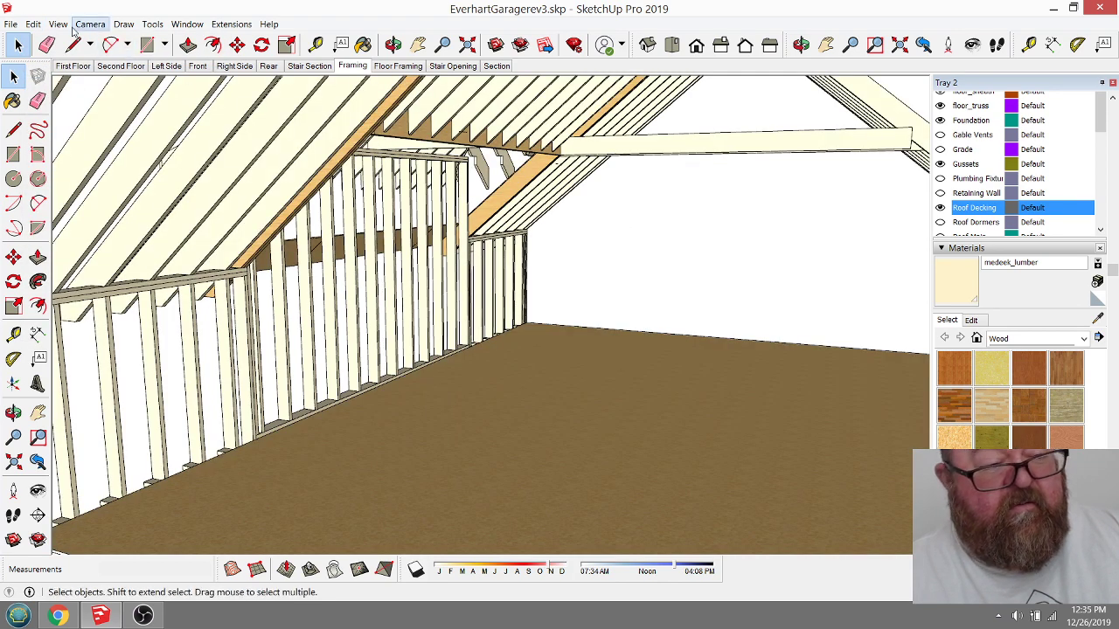
pyautogui.click(32, 24)
pyautogui.click(87, 113)
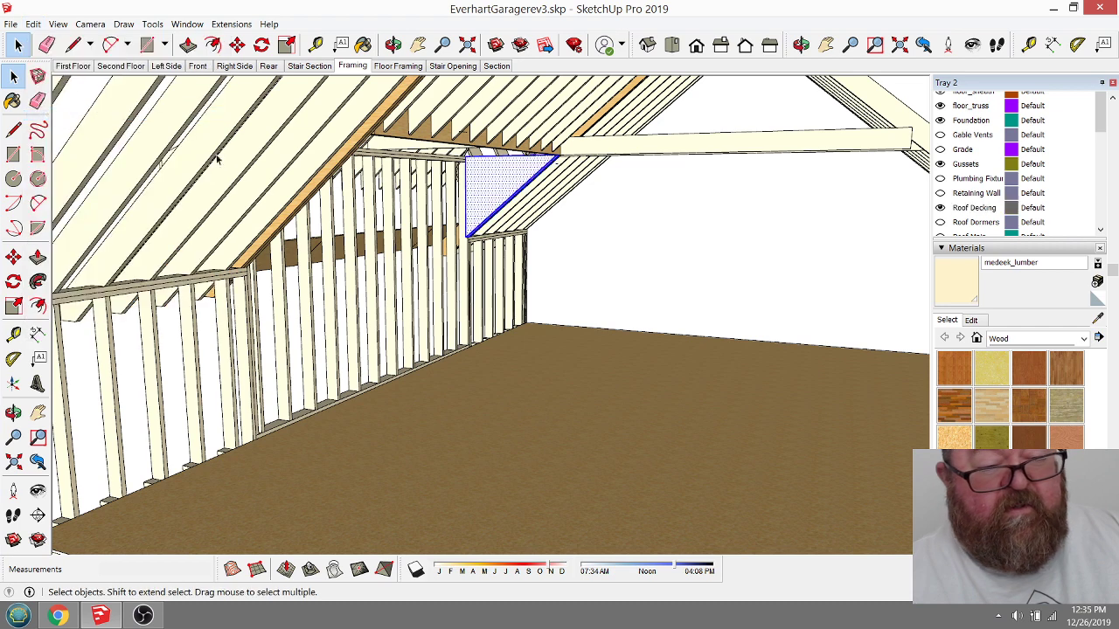
pyautogui.rightClick(493, 179)
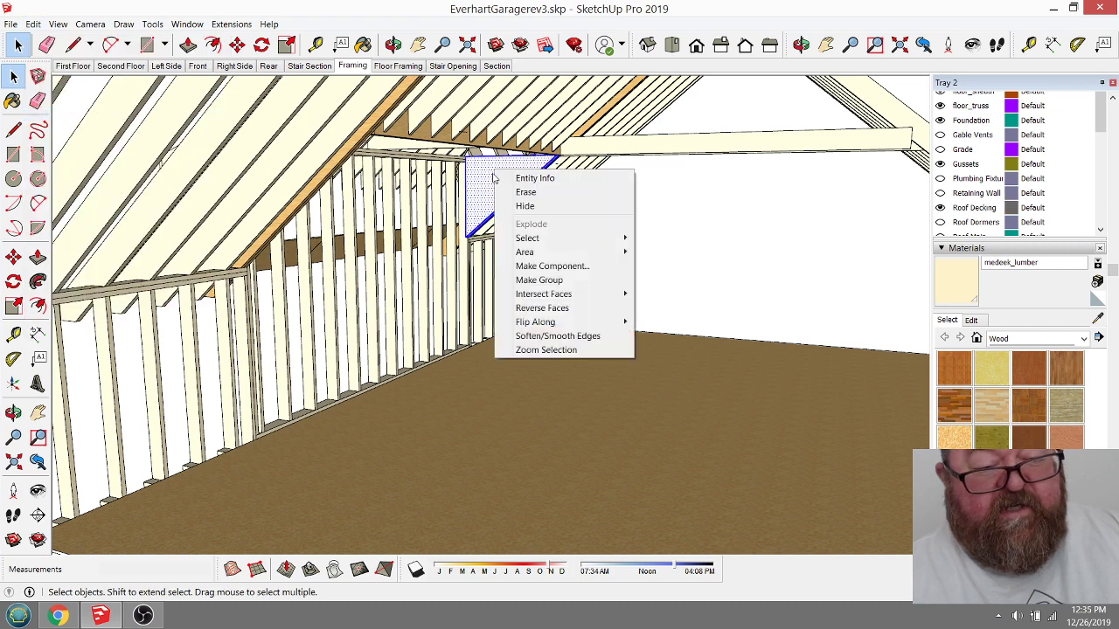
pyautogui.click(530, 278)
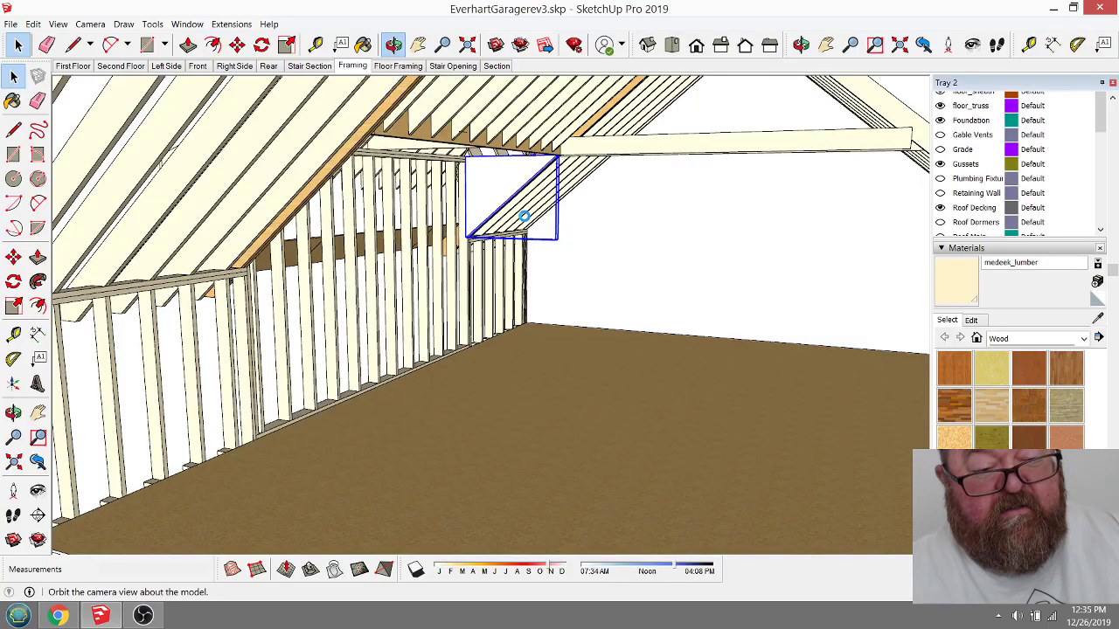
# Step: Copy the triangular panel group 15' to the opposite end of the dormer wall and shift it 3 1/2" flush with the top plate's end
pyautogui.moveTo(523, 216); pyautogui.dragTo(520, 214, button='middle')
pyautogui.moveTo(518, 218); pyautogui.dragTo(111, 78)
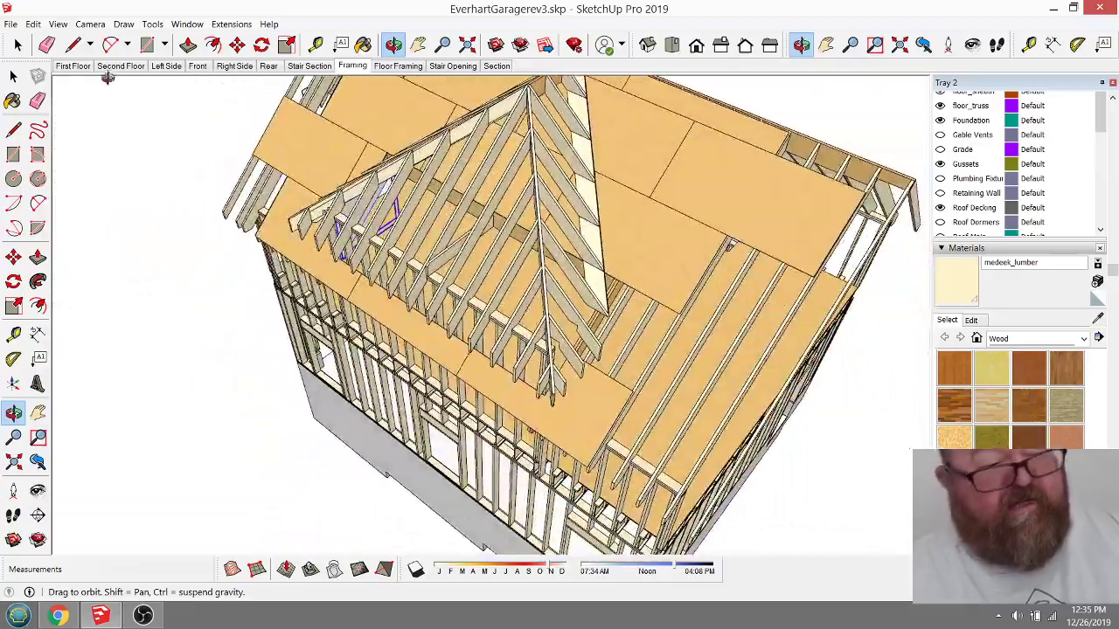
pyautogui.click(237, 45)
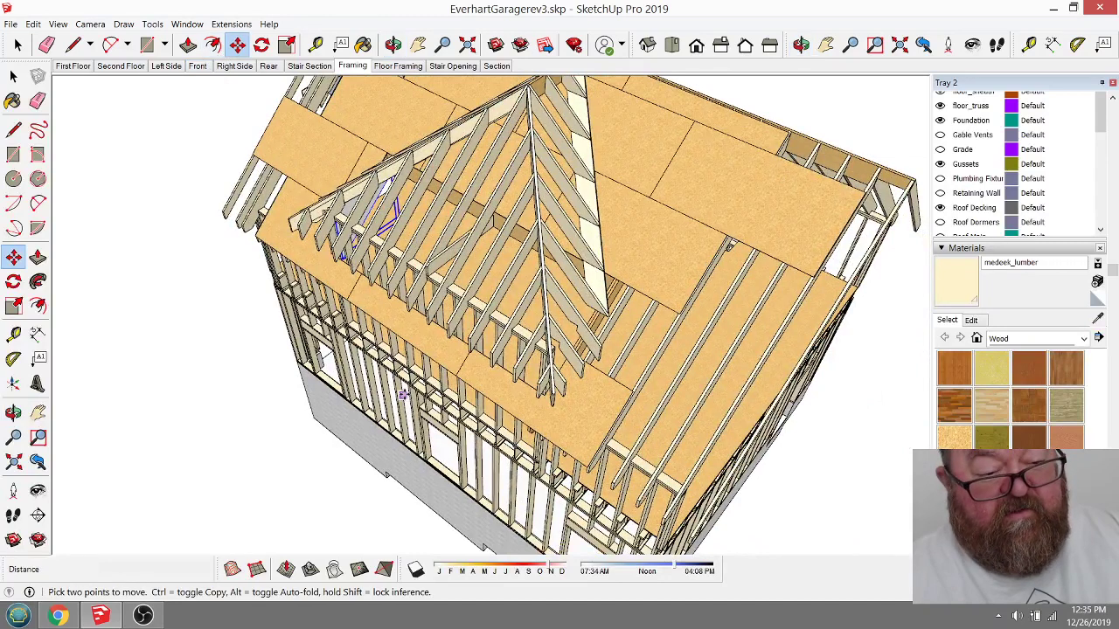
pyautogui.click(404, 325)
pyautogui.press('ctrl')
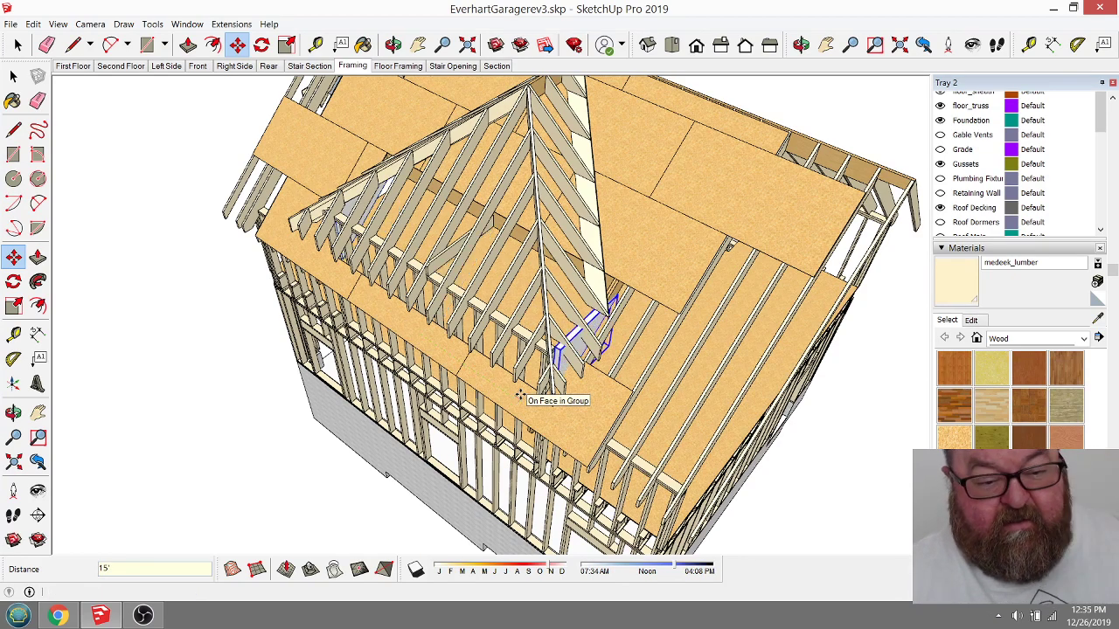
pyautogui.press('Return')
pyautogui.scroll(5, 520, 396)
pyautogui.scroll(3, 582, 306)
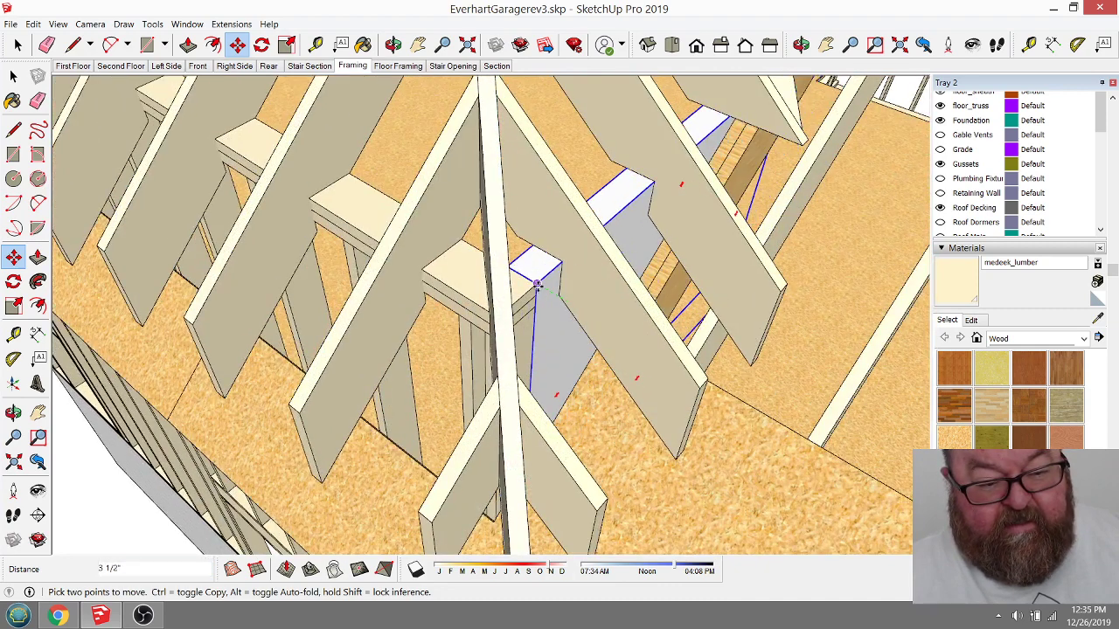
pyautogui.scroll(-2, 529, 352)
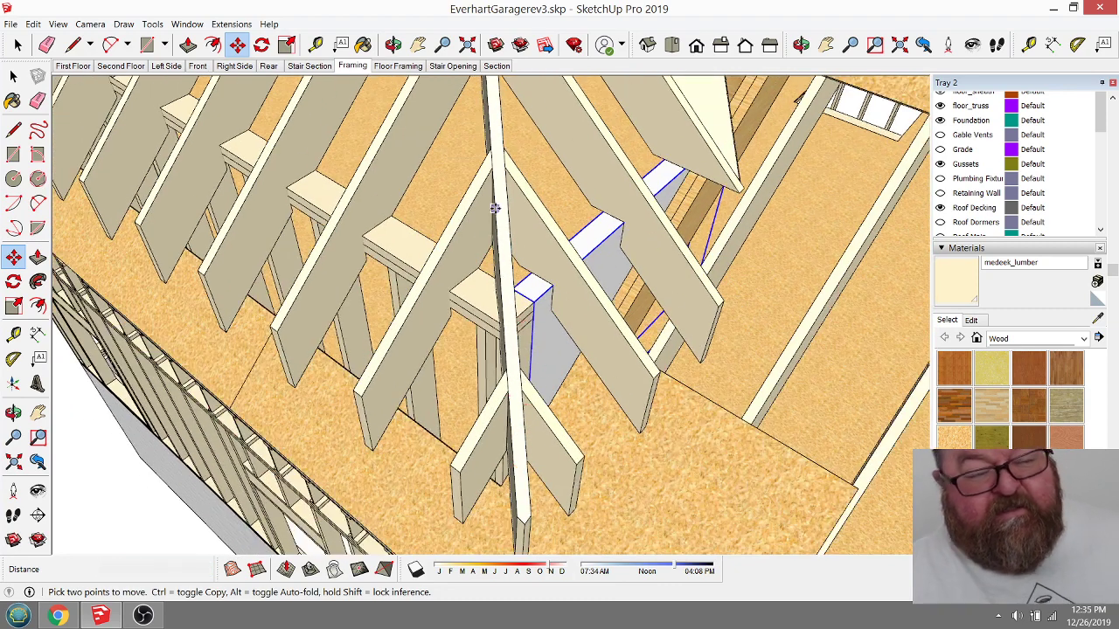
# Step: Examine both sides of the hip roof framing and the triangular end panels from outside
pyautogui.click(394, 44)
pyautogui.moveTo(542, 280); pyautogui.dragTo(652, 288)
pyautogui.moveTo(591, 343); pyautogui.dragTo(188, 217)
pyautogui.click(18, 45)
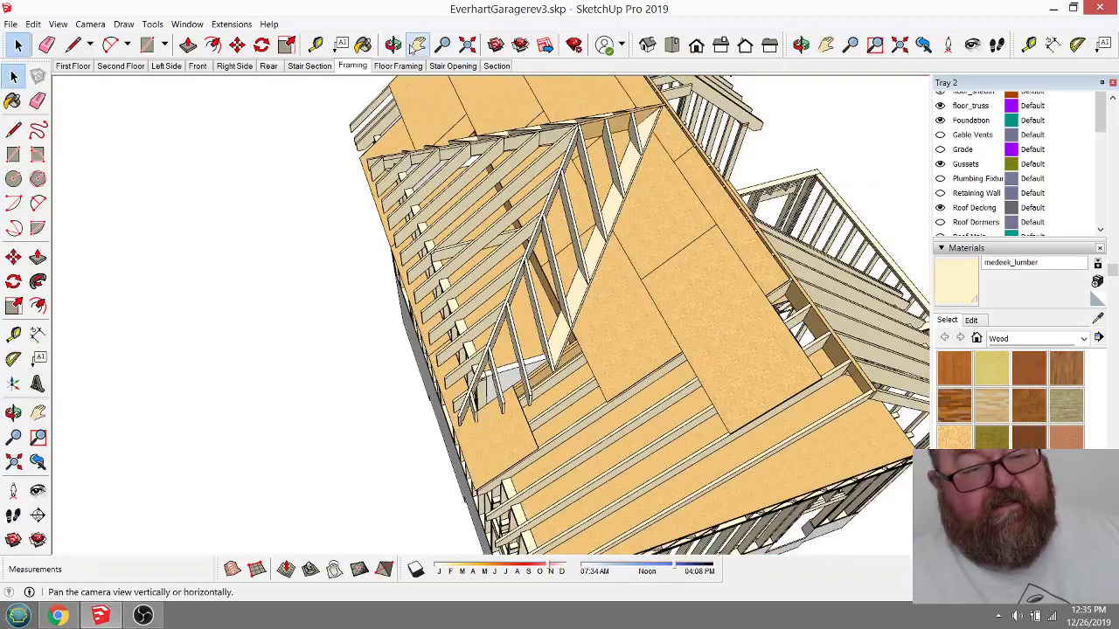
pyautogui.click(13, 413)
pyautogui.moveTo(647, 367); pyautogui.dragTo(498, 192)
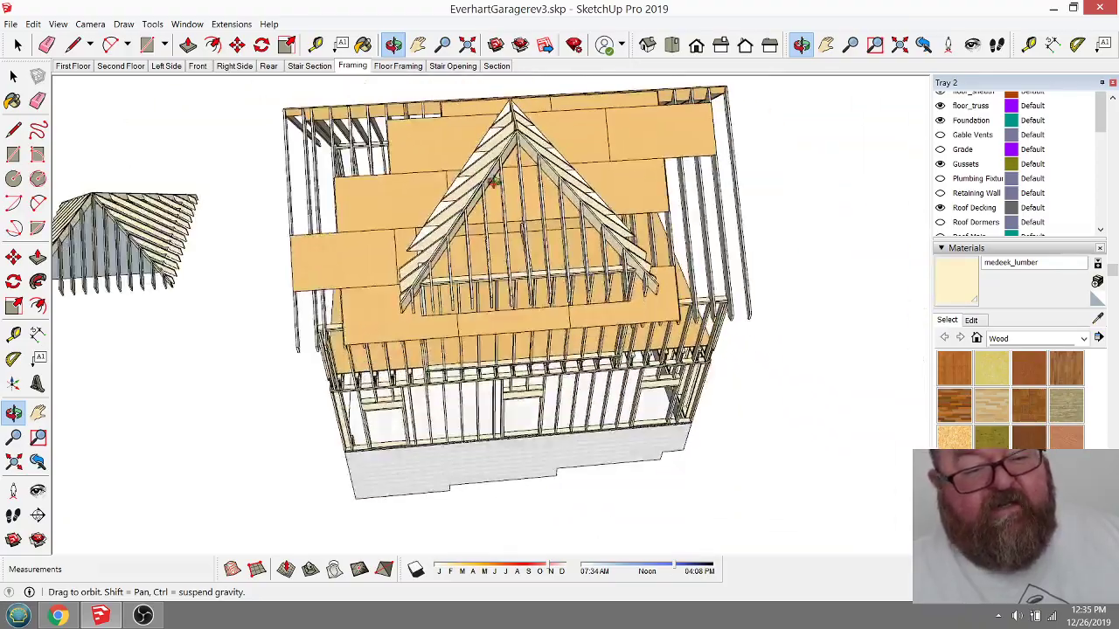
pyautogui.moveTo(515, 327); pyautogui.dragTo(589, 228)
pyautogui.scroll(8, 563, 310)
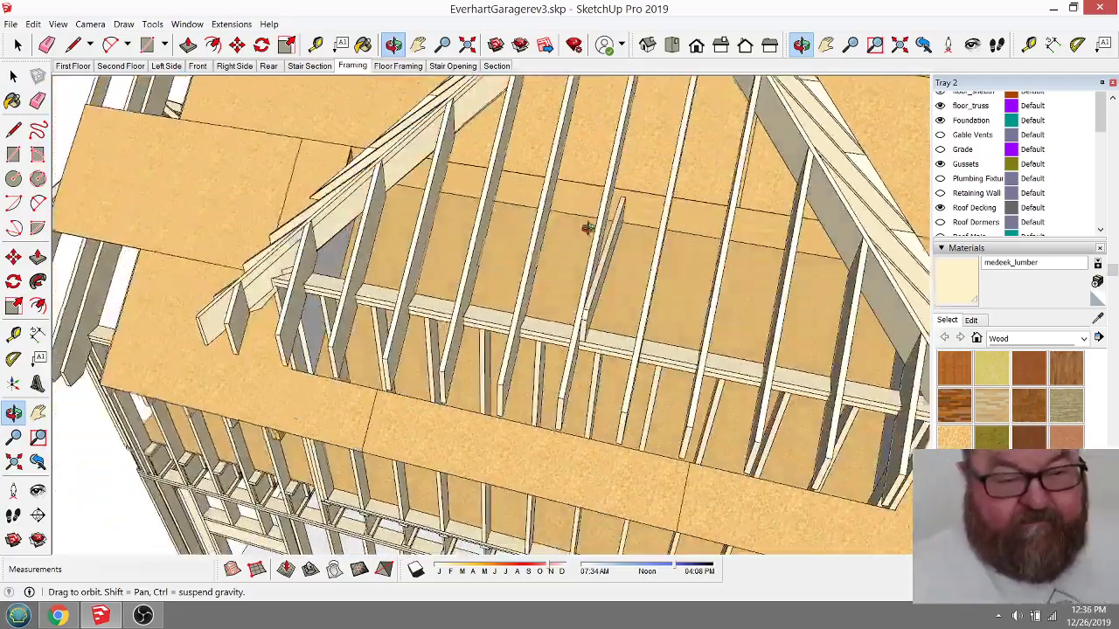
# Step: Copy the short joist on the dormer wall's top plate 1' 4" toward the first hip and repeat the copy four times
pyautogui.scroll(3, 497, 223)
pyautogui.moveTo(497, 224); pyautogui.dragTo(529, 310)
pyautogui.press('space')
pyautogui.click(661, 327)
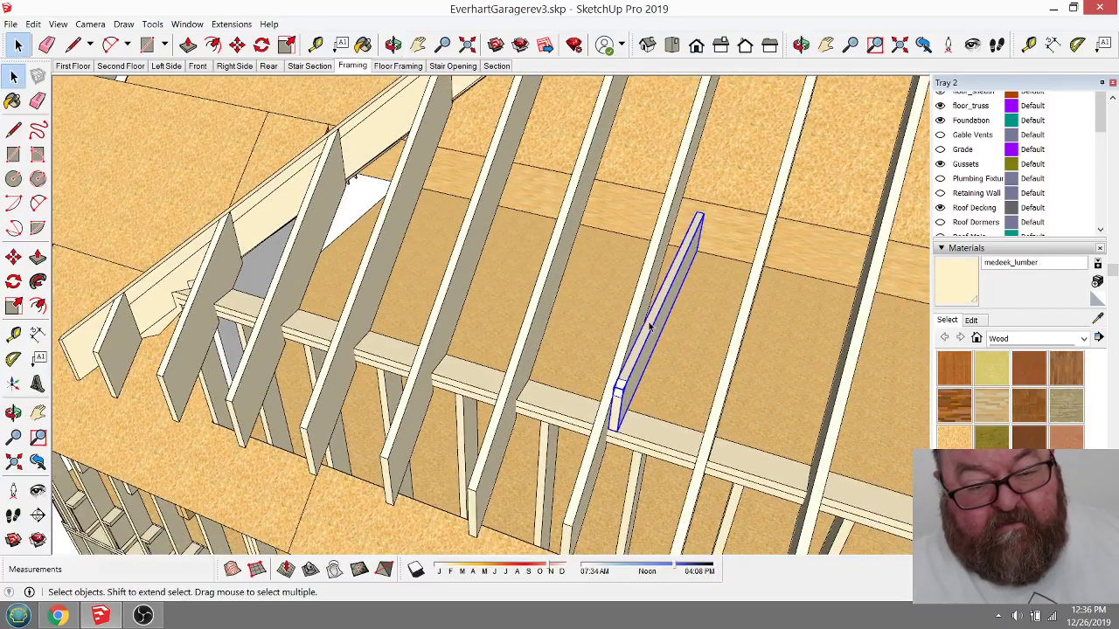
pyautogui.click(237, 45)
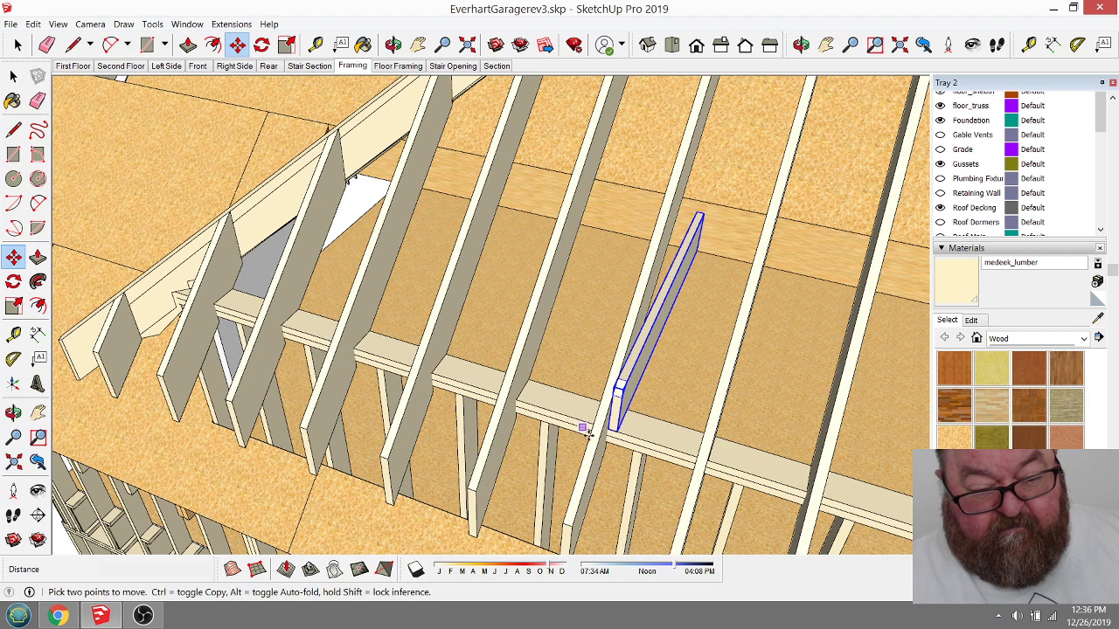
pyautogui.press('ctrl')
pyautogui.click(641, 453)
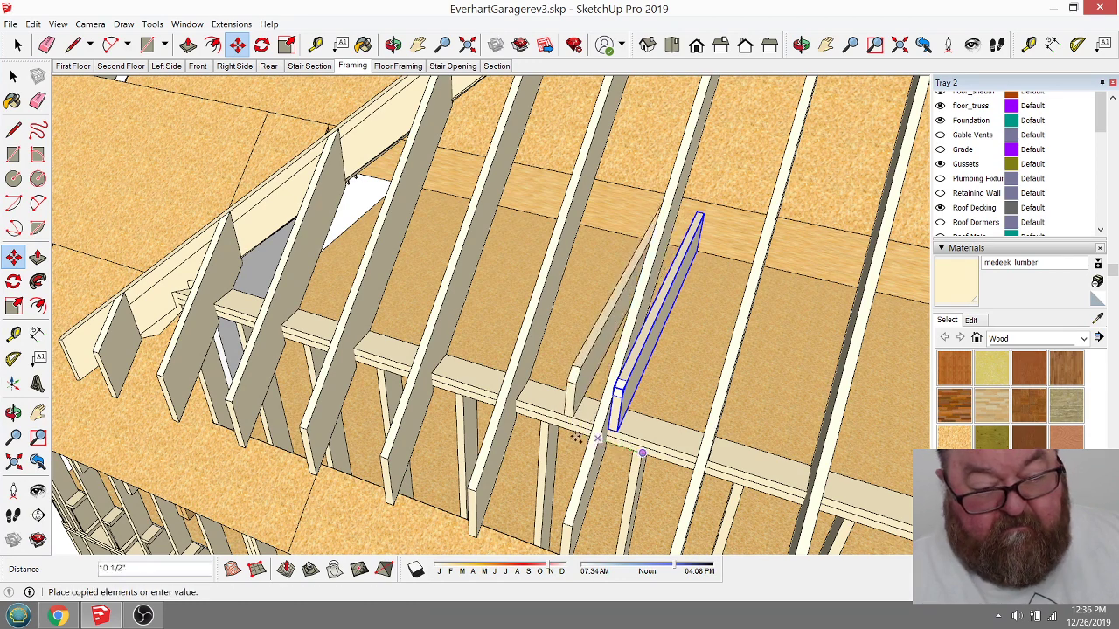
pyautogui.click(551, 426)
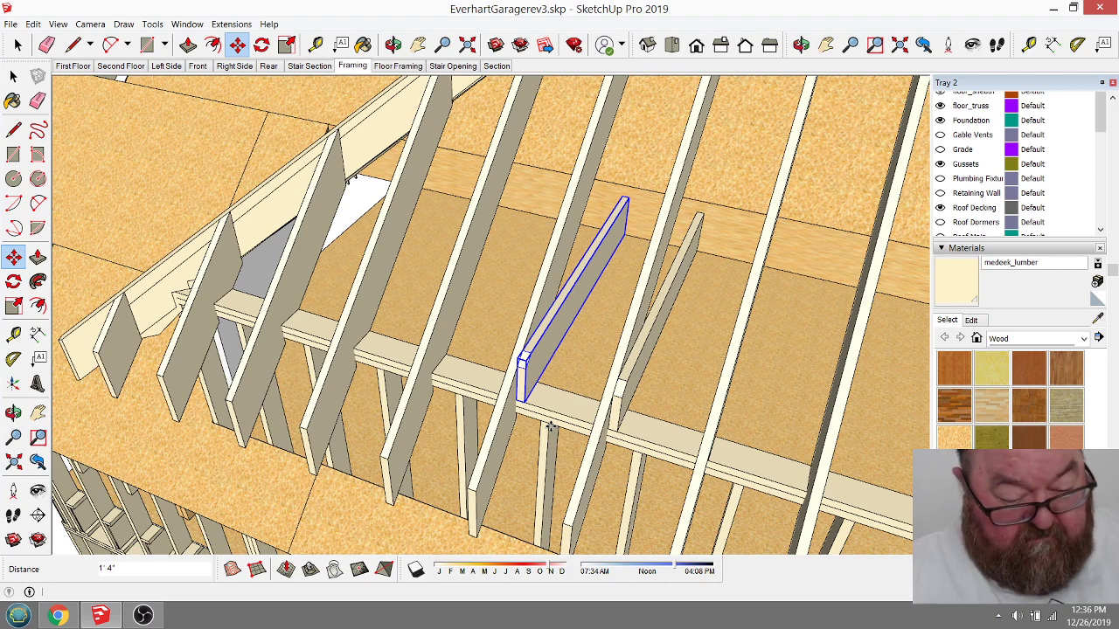
pyautogui.write('*4')
pyautogui.press('Return')
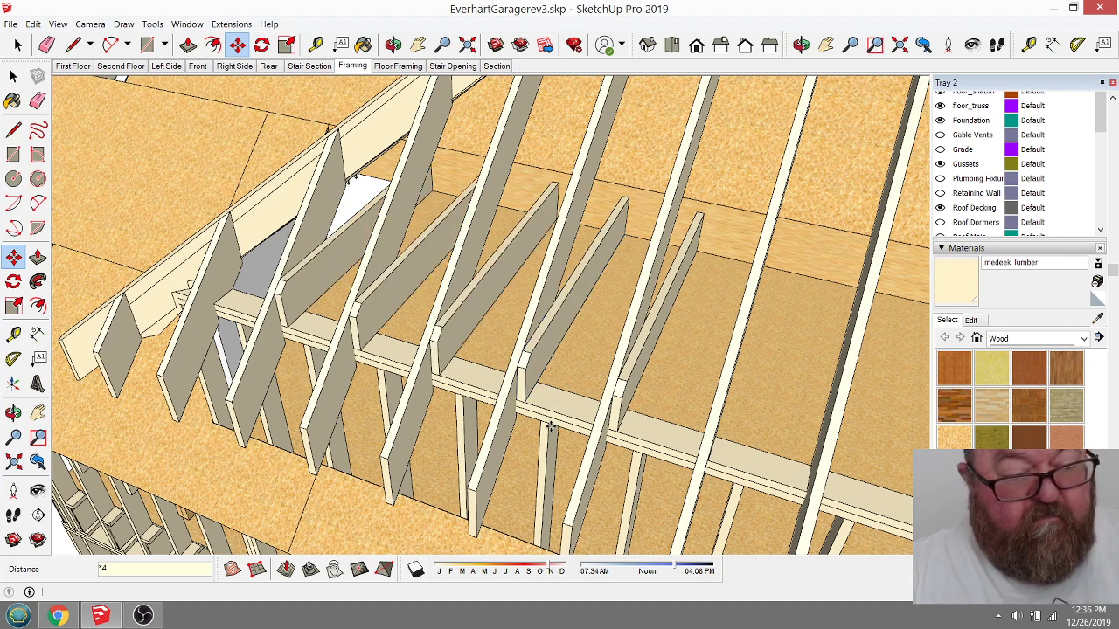
# Step: Copy the last short joist 1' 4" farther along the dormer wall's top plate and repeat the copy four times
pyautogui.scroll(-3, 551, 426)
pyautogui.moveTo(551, 426); pyautogui.dragTo(660, 432, button='middle')
pyautogui.scroll(3, 657, 431)
pyautogui.hotkey('ctrl', 't')
pyautogui.press('space')
pyautogui.click(492, 319)
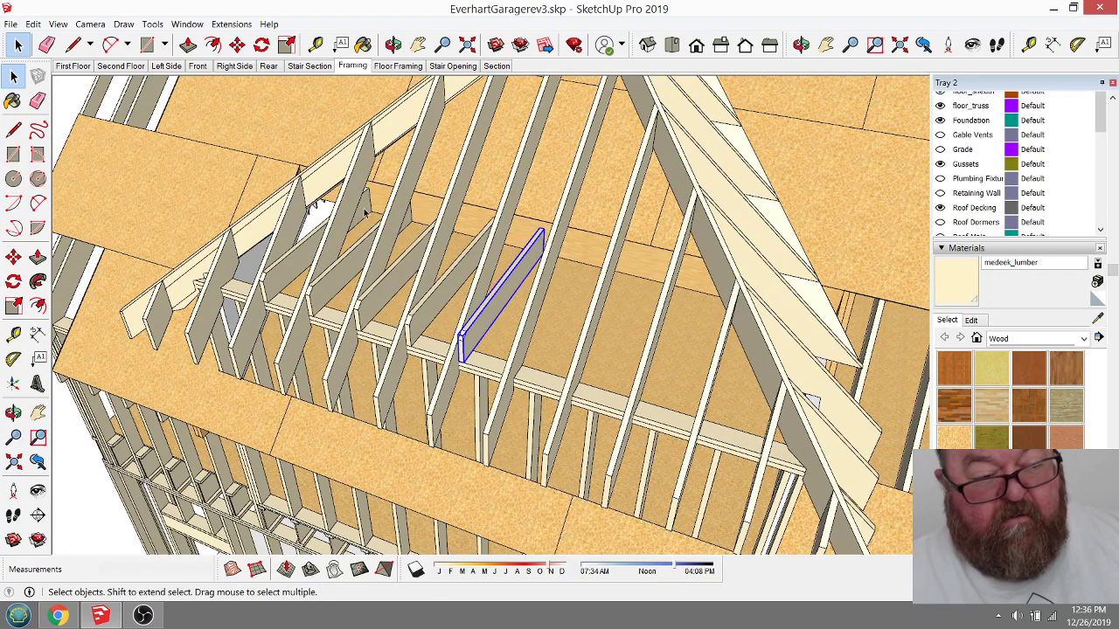
pyautogui.click(237, 45)
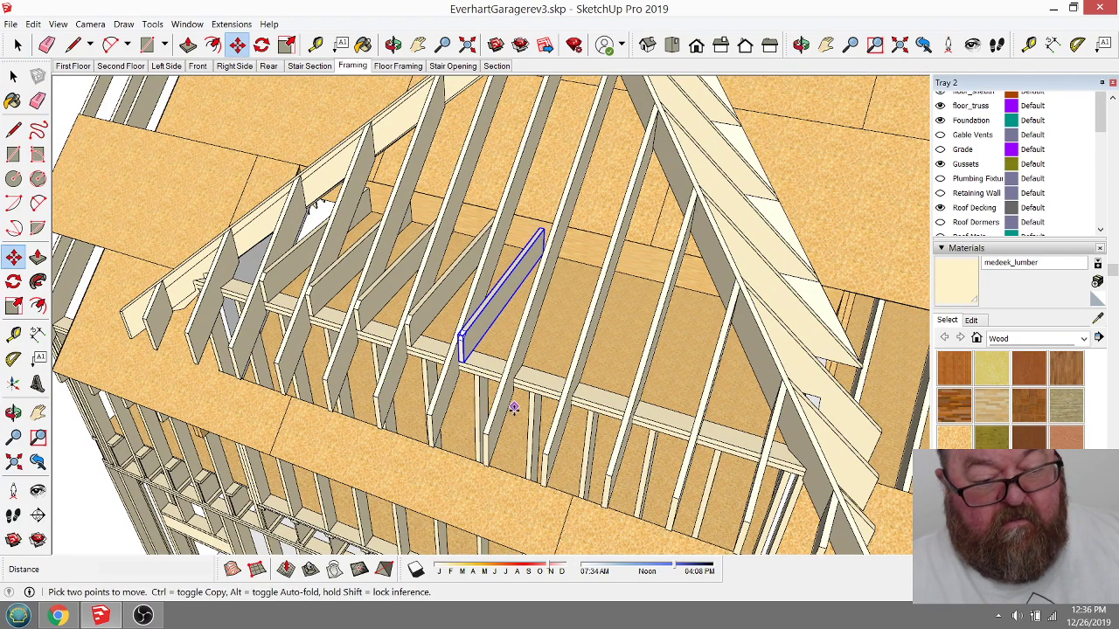
pyautogui.scroll(2, 479, 392)
pyautogui.press('ctrl')
pyautogui.click(479, 373)
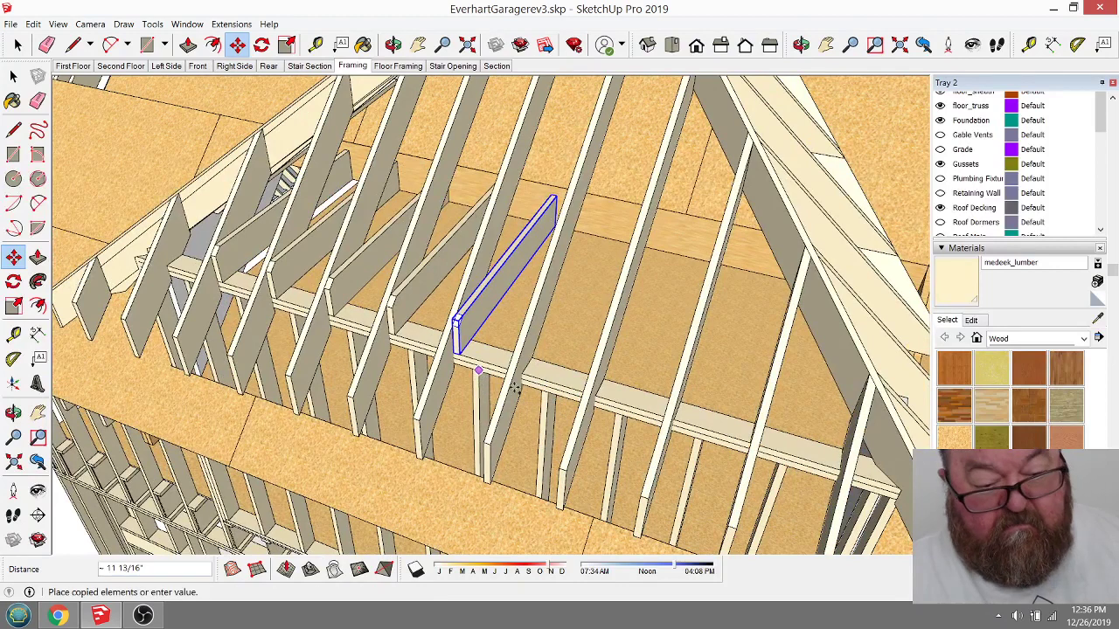
pyautogui.click(548, 393)
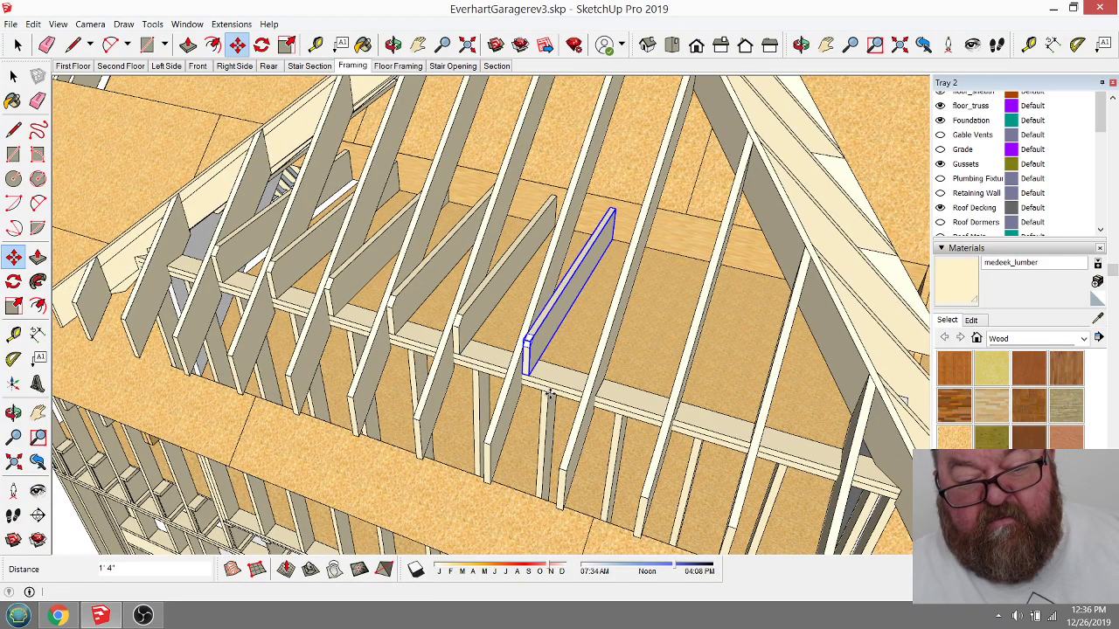
pyautogui.write('*')
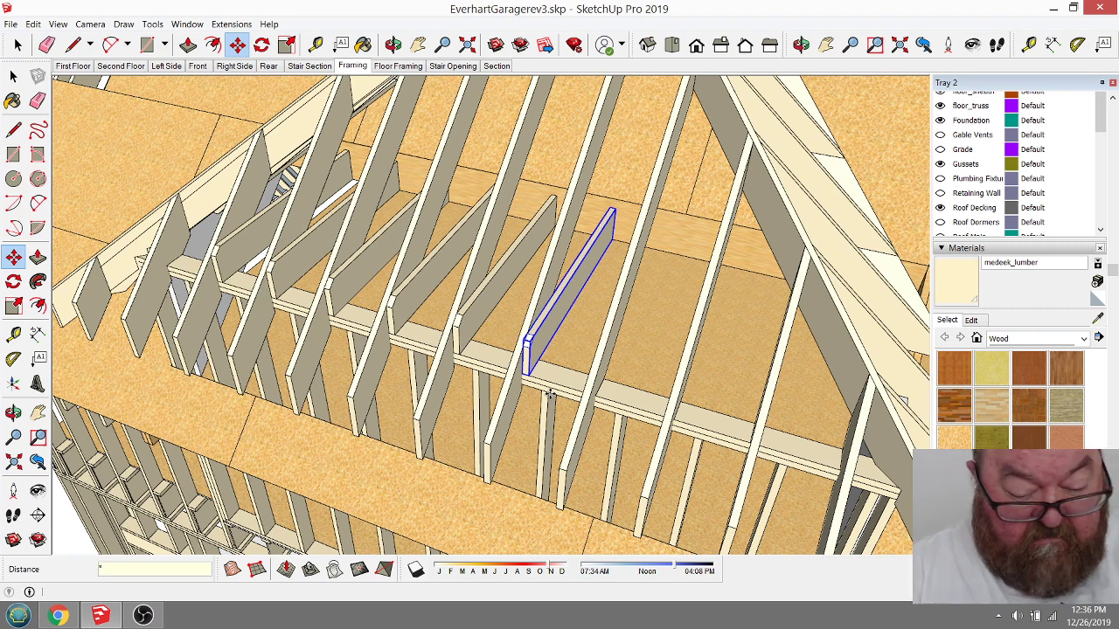
pyautogui.write('4')
pyautogui.press('Return')
# Step: Copy the last full joist near the hip rafter across to the adjoining side wall on the other side of the hip
pyautogui.moveTo(548, 395); pyautogui.dragTo(217, 253, button='middle')
pyautogui.moveTo(478, 186); pyautogui.dragTo(491, 458, button='middle')
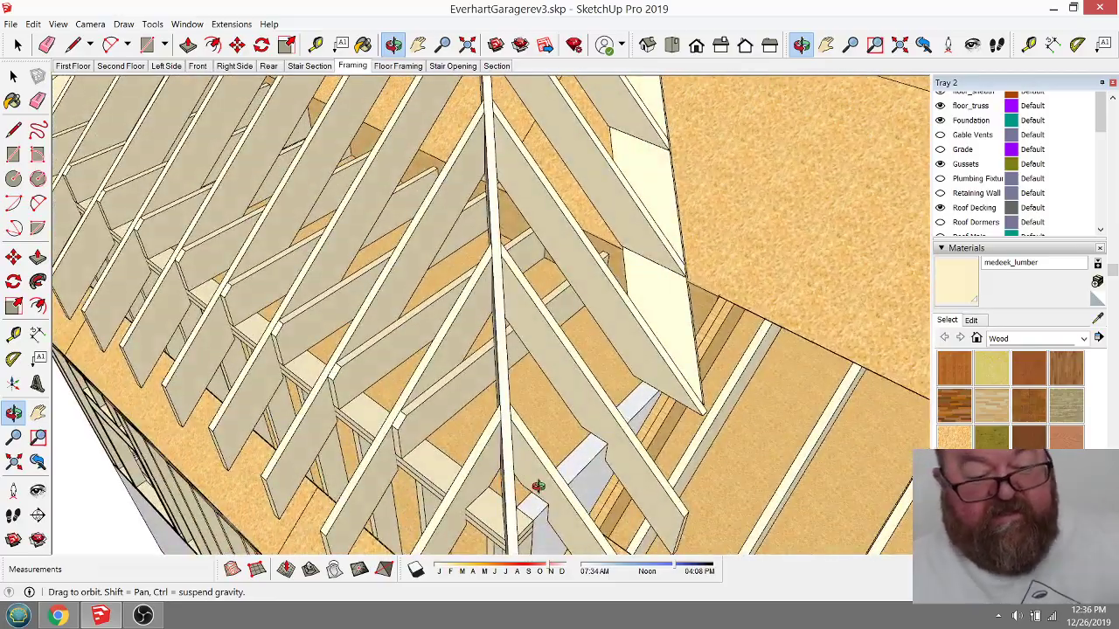
pyautogui.scroll(2, 538, 498)
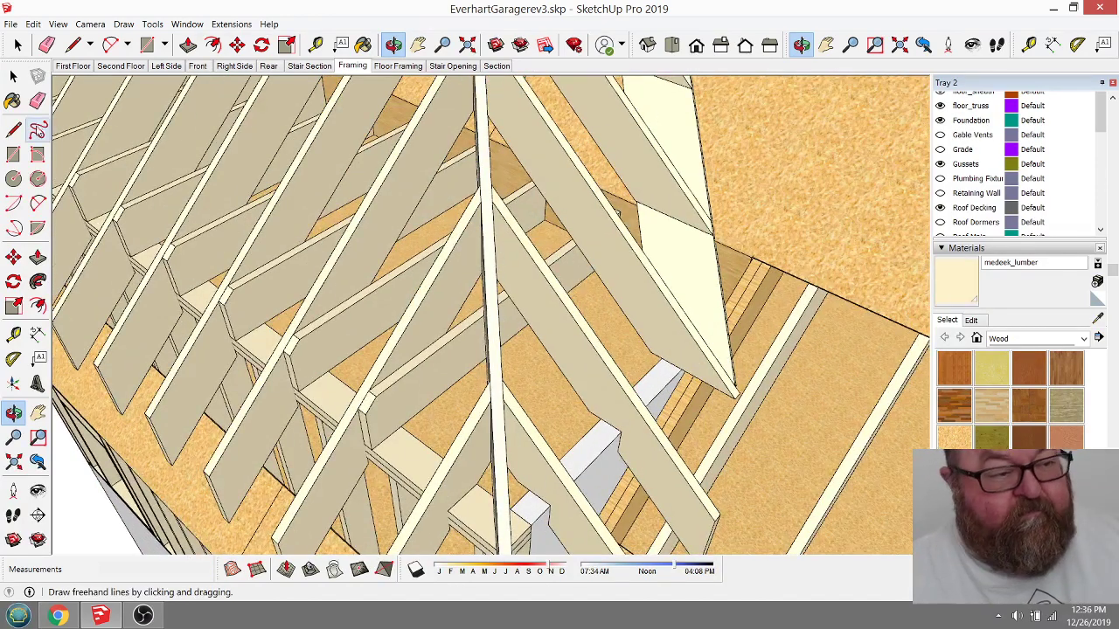
pyautogui.click(18, 45)
pyautogui.click(418, 395)
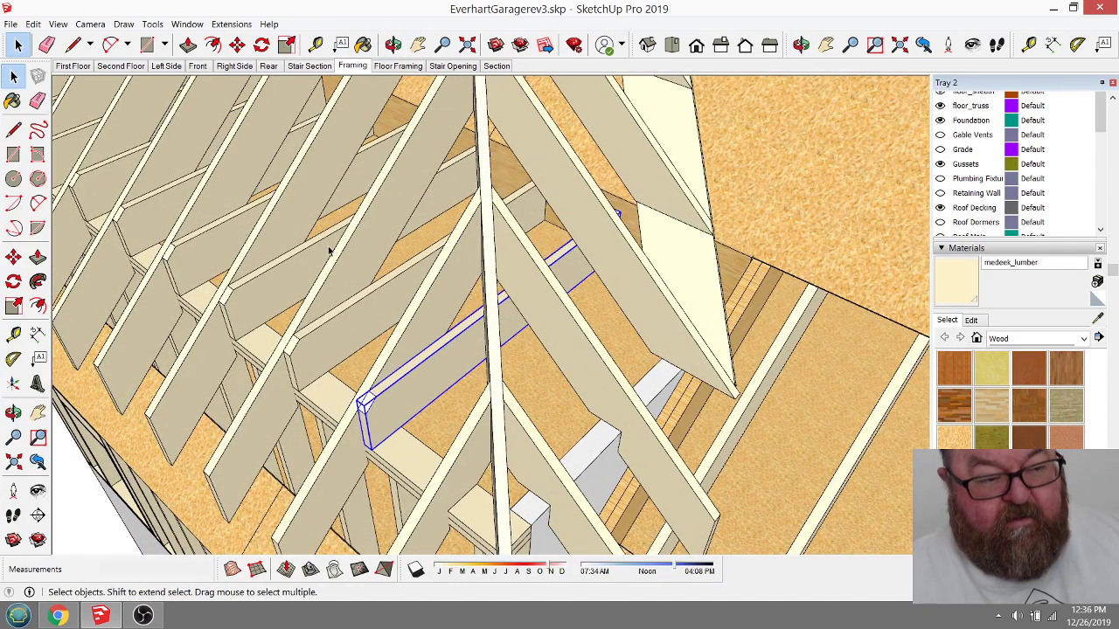
pyautogui.click(238, 45)
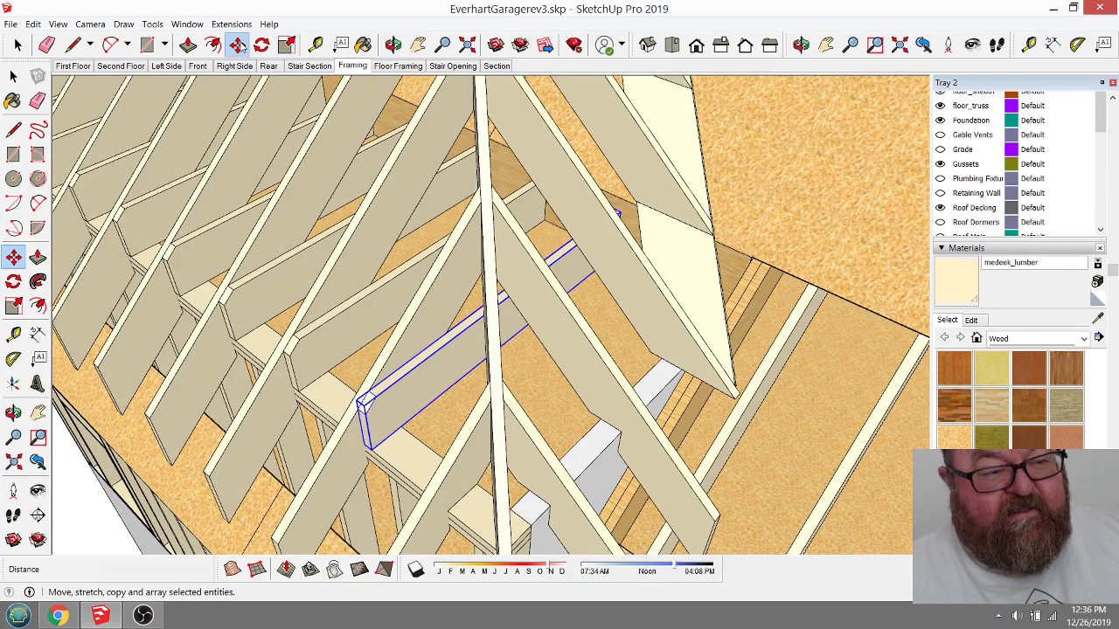
pyautogui.click(386, 461)
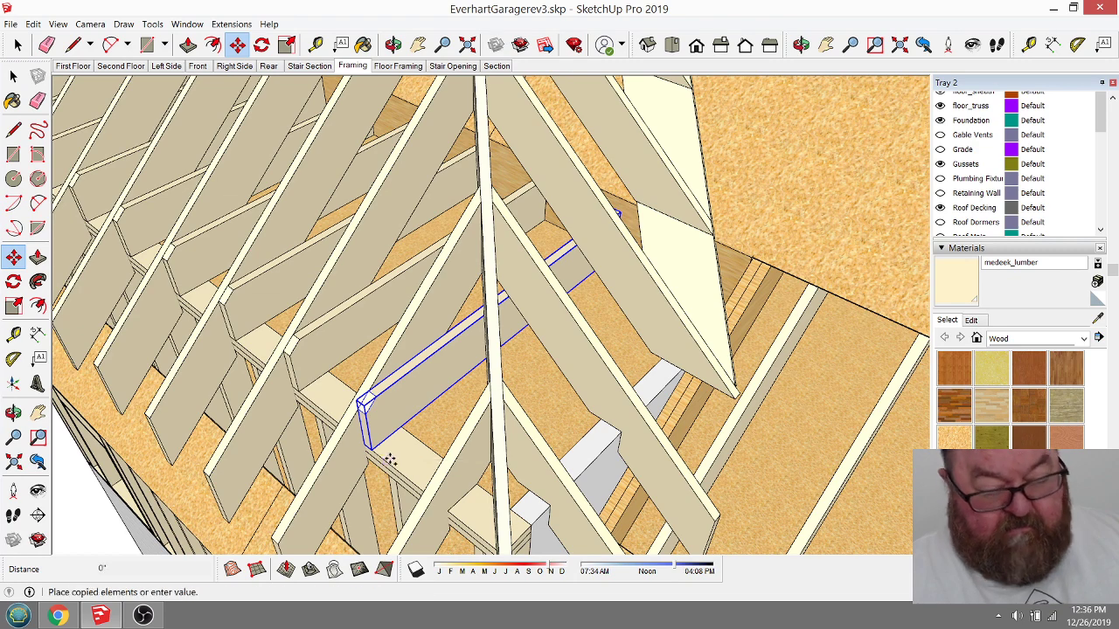
pyautogui.click(594, 459)
# Step: Rotate the copied joist 90 degrees so it runs perpendicular to the dormer wall's joists
pyautogui.click(261, 44)
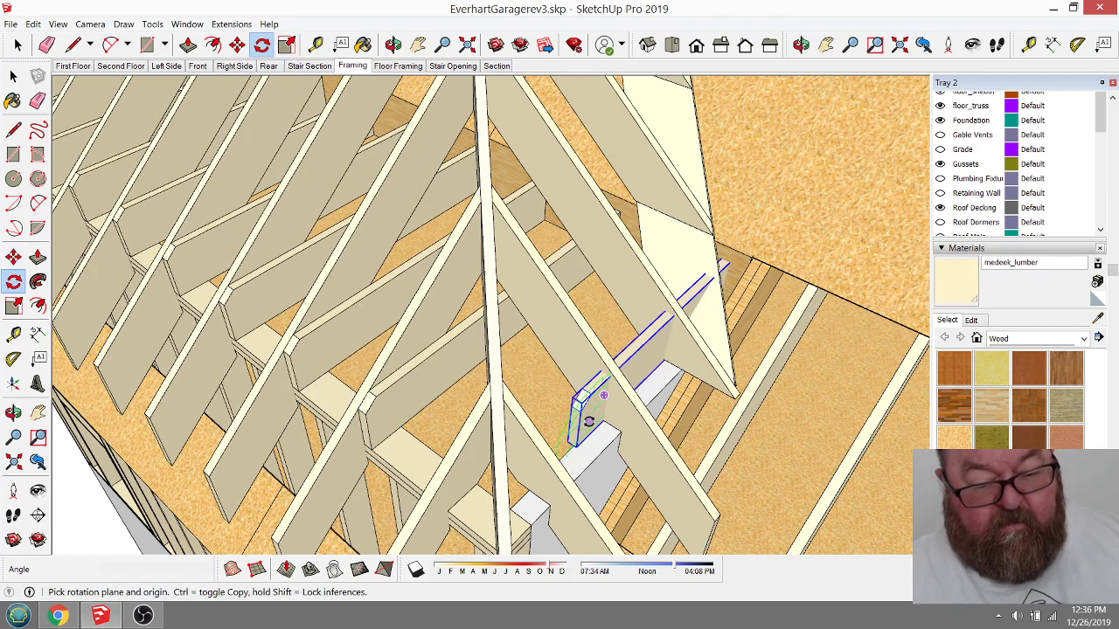
pyautogui.scroll(1, 592, 474)
pyautogui.click(586, 466)
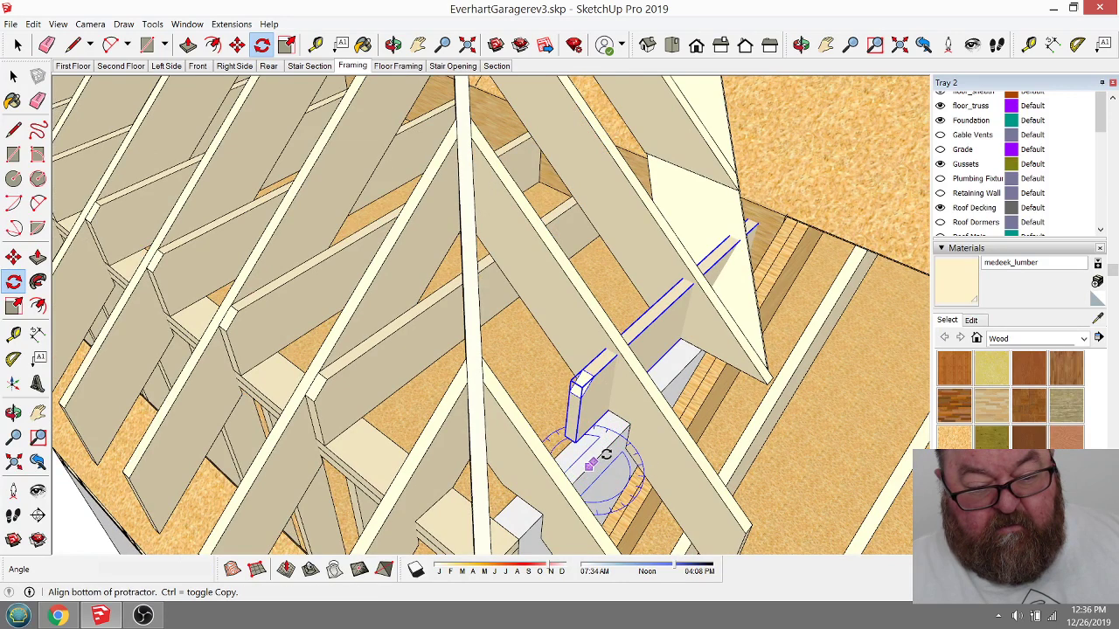
pyautogui.click(612, 450)
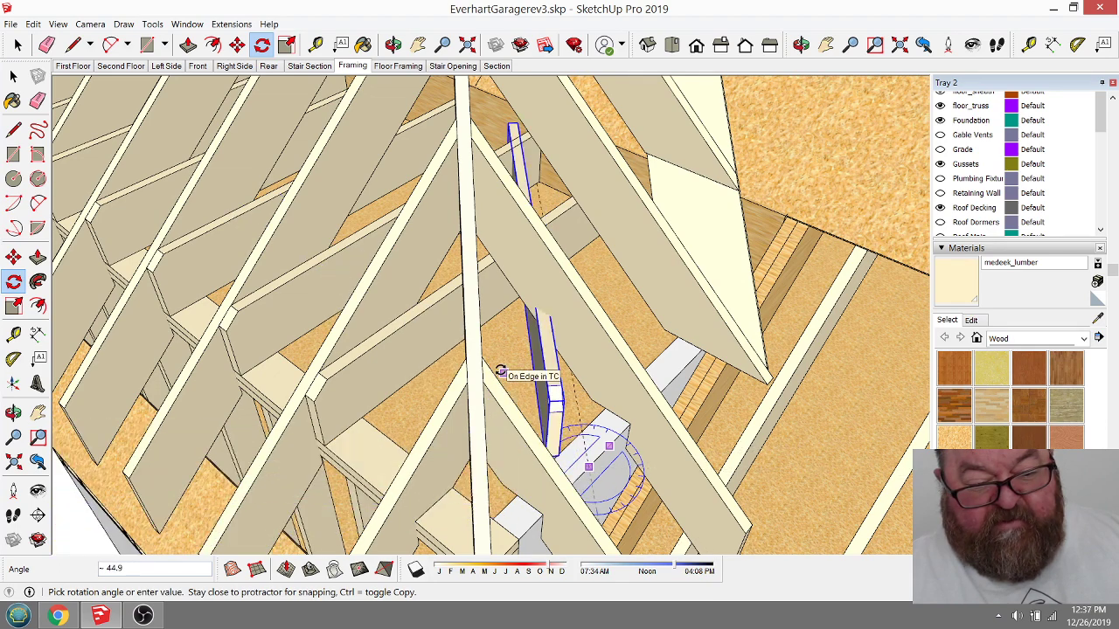
pyautogui.write('0')
pyautogui.press('Return')
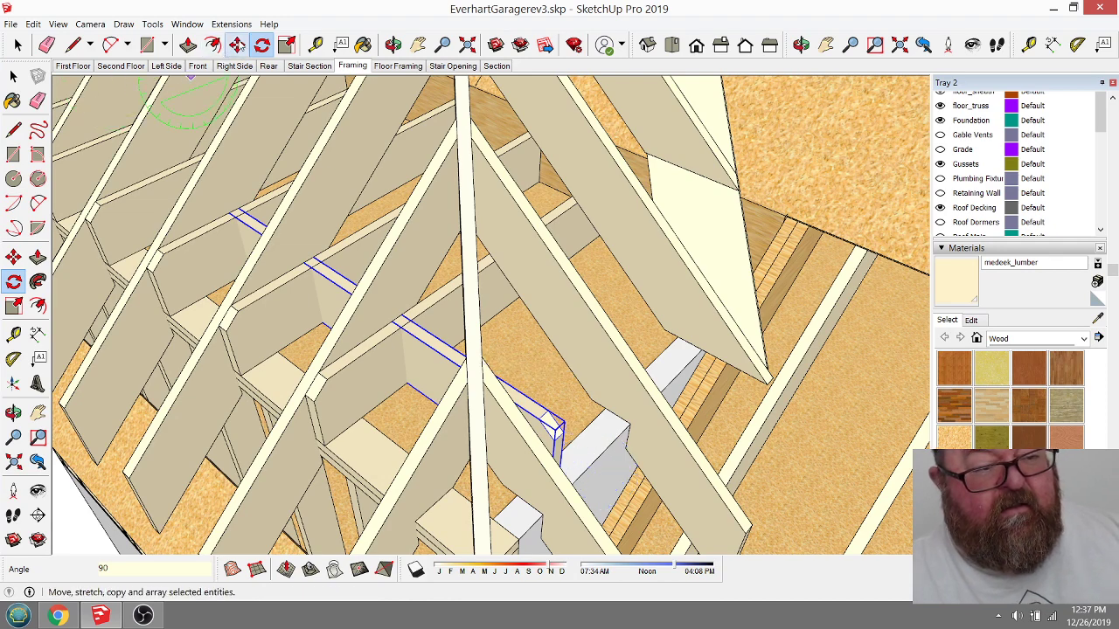
# Step: Move the rotated joist along the side wall until its end meets the adjacent hip jack rafter
pyautogui.click(237, 44)
pyautogui.scroll(5, 553, 416)
pyautogui.scroll(2, 554, 416)
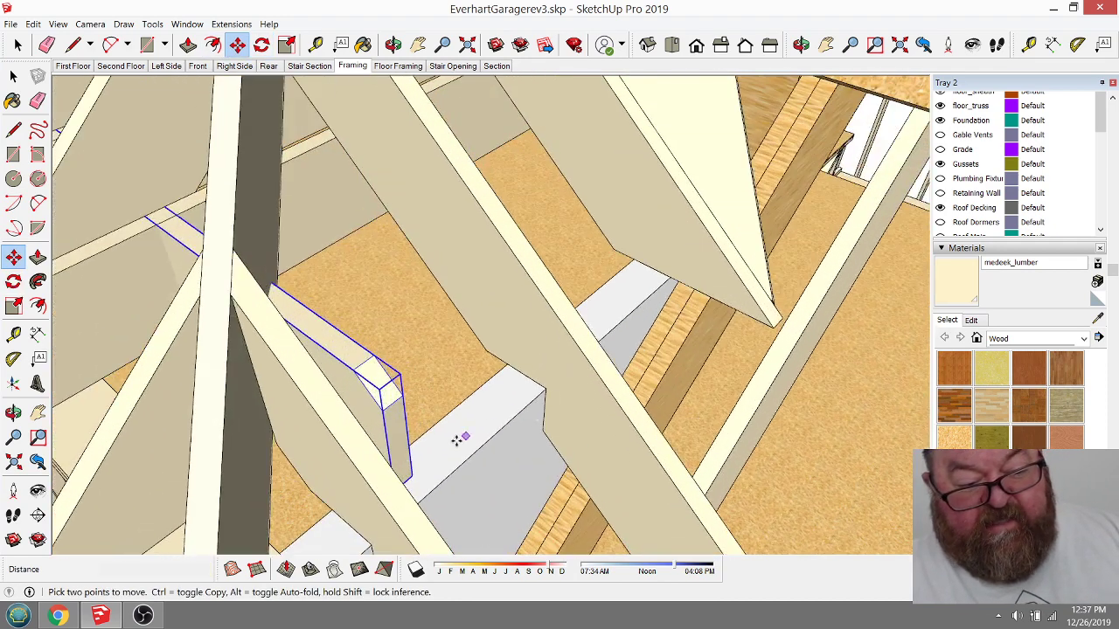
pyautogui.click(546, 392)
pyautogui.moveTo(546, 391); pyautogui.dragTo(689, 516, button='middle')
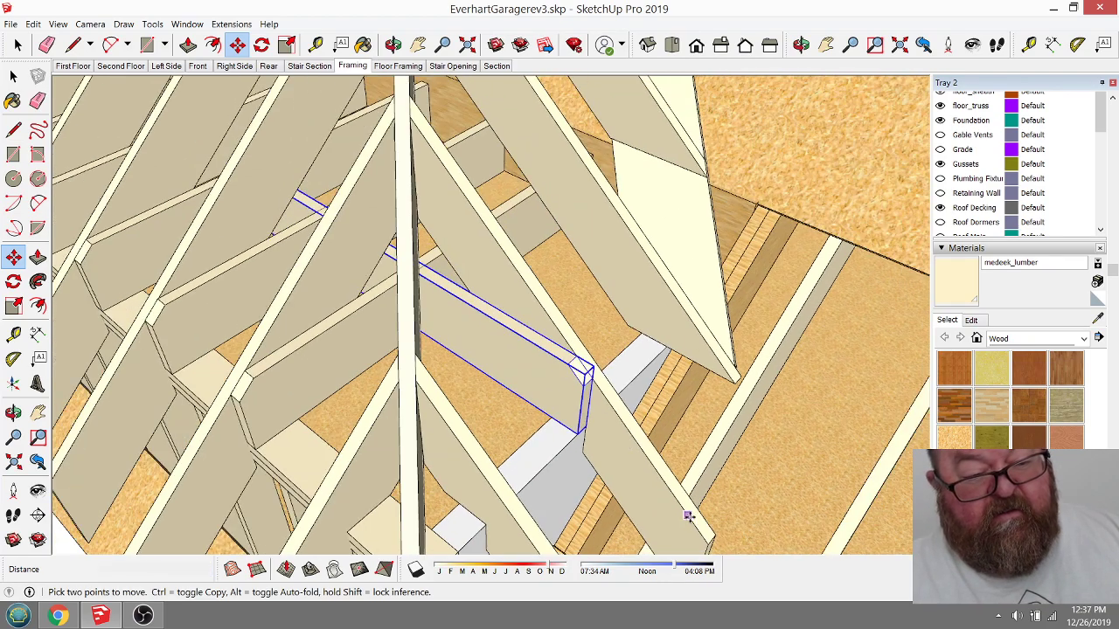
# Step: Open the rotated joist for editing and push its far end back to the nearest perpendicular joist
pyautogui.click(393, 45)
pyautogui.moveTo(612, 338); pyautogui.dragTo(677, 305)
pyautogui.click(13, 77)
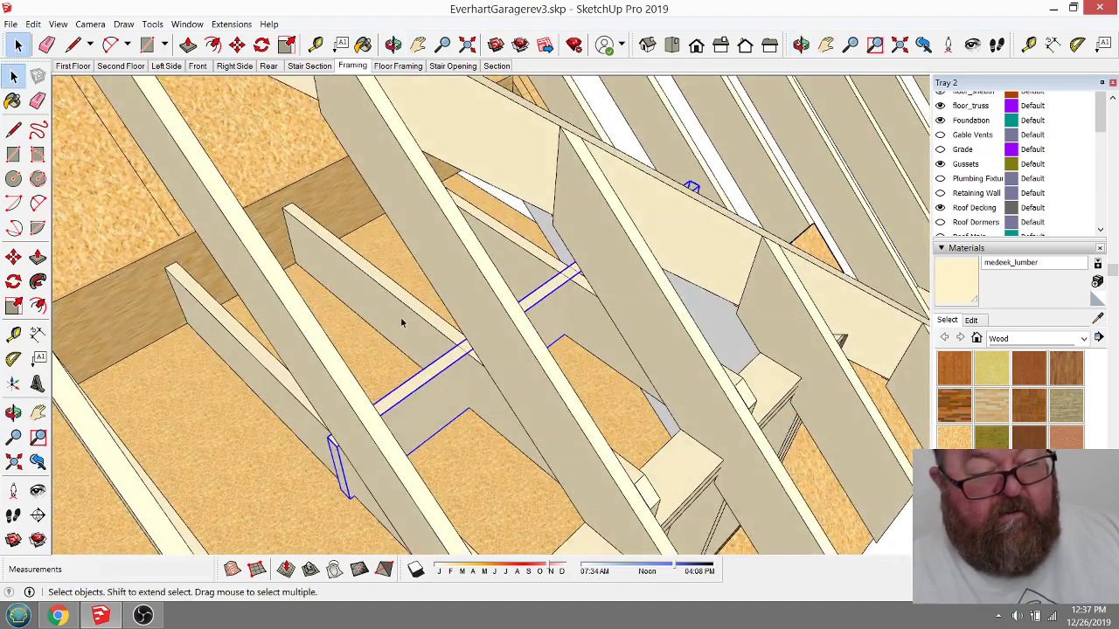
pyautogui.doubleClick(429, 390)
pyautogui.click(189, 45)
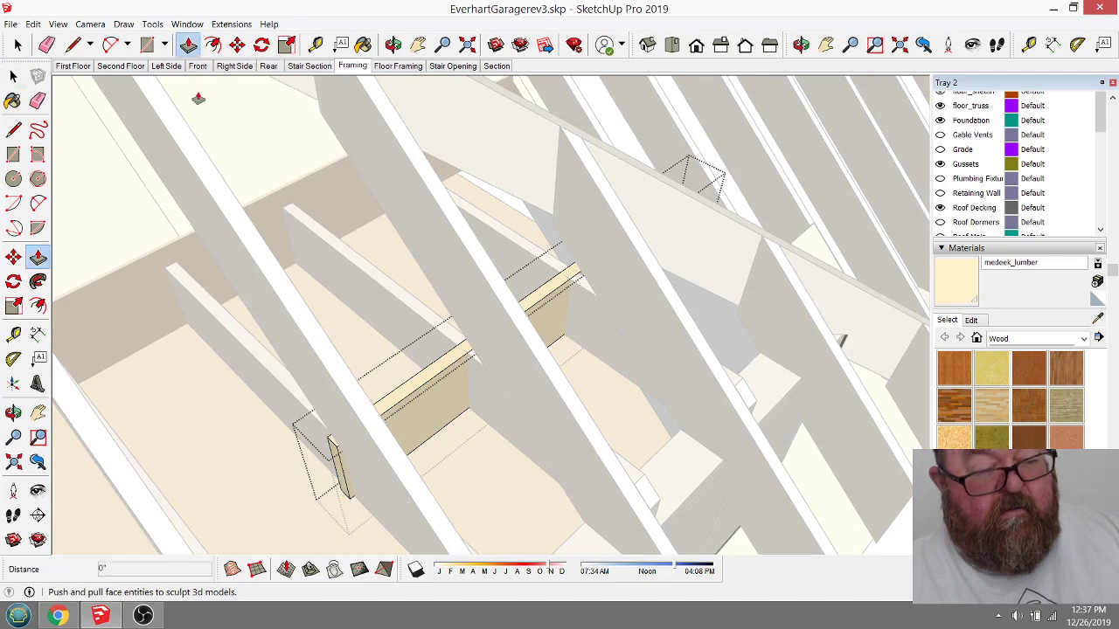
pyautogui.moveTo(331, 447); pyautogui.dragTo(89, 86)
pyautogui.press('o')
# Step: Copy the shortened joist 16" along the side wall toward the valley
pyautogui.click(19, 45)
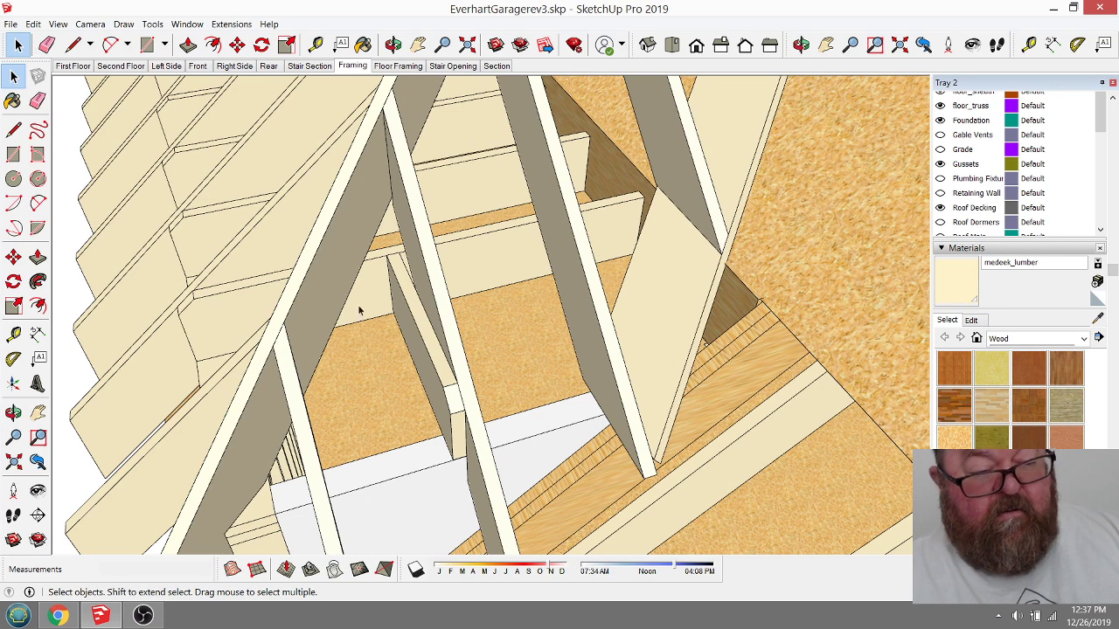
pyautogui.click(237, 45)
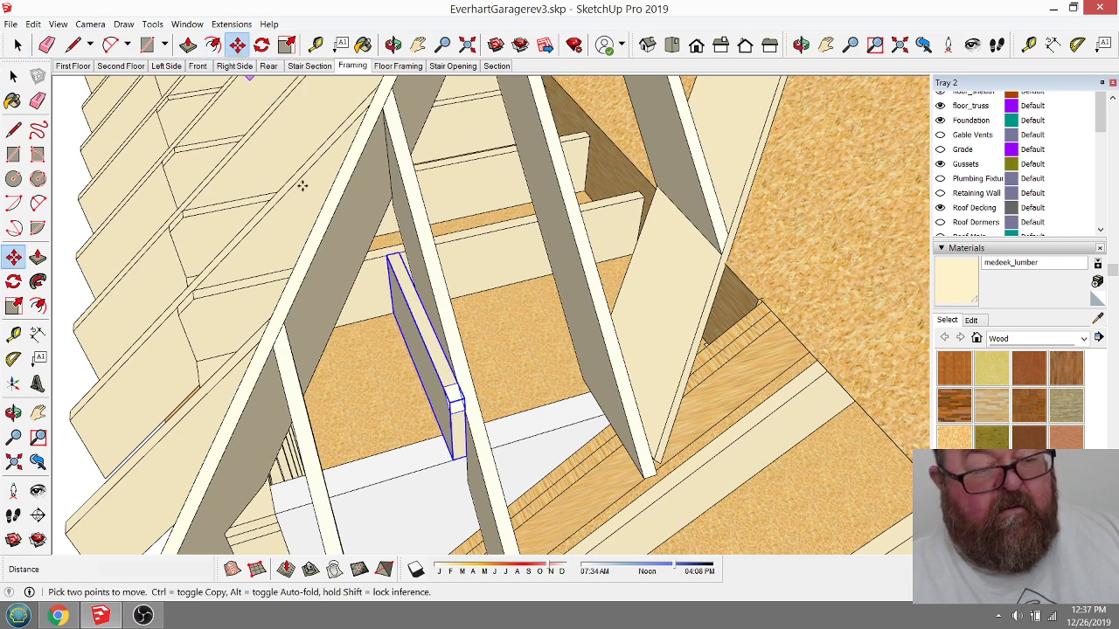
pyautogui.press('ctrl')
pyautogui.click(428, 470)
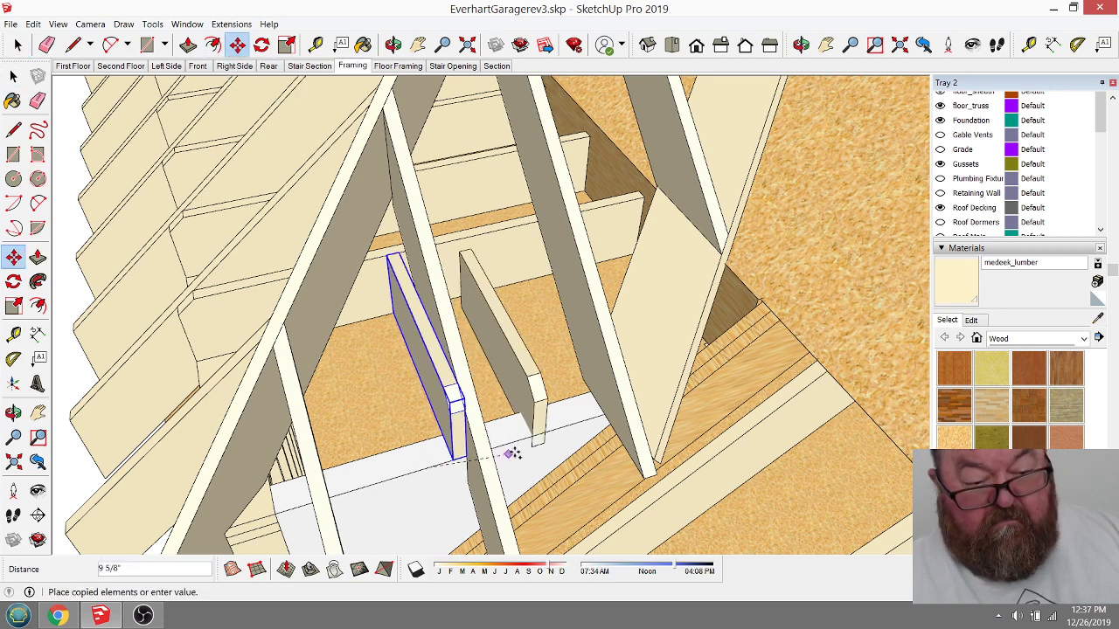
pyautogui.write('1')
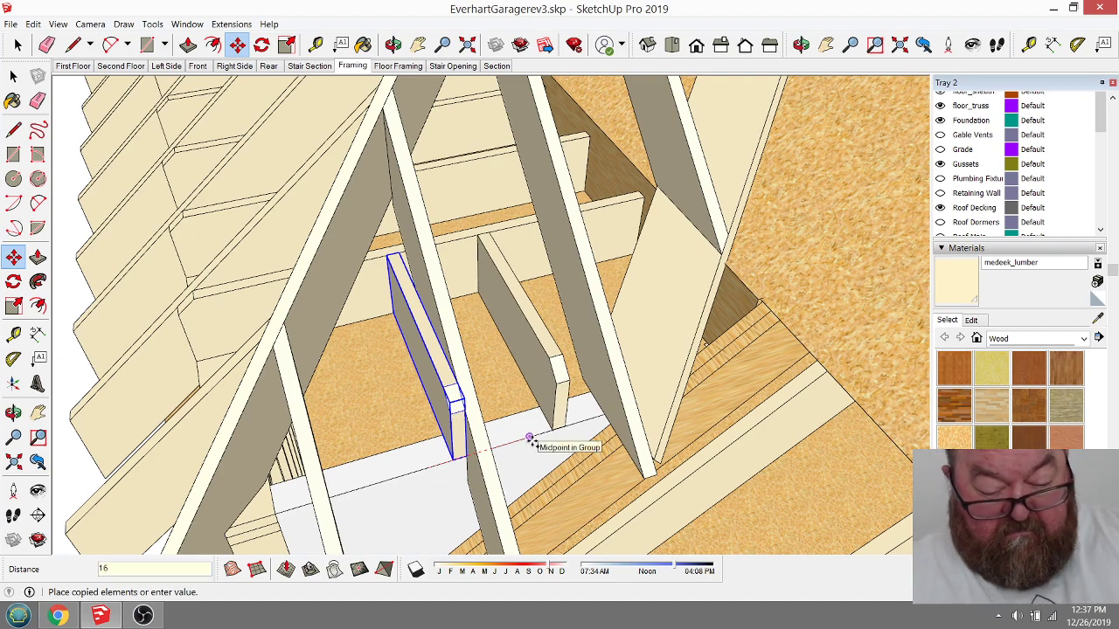
pyautogui.write('6')
pyautogui.press('Return')
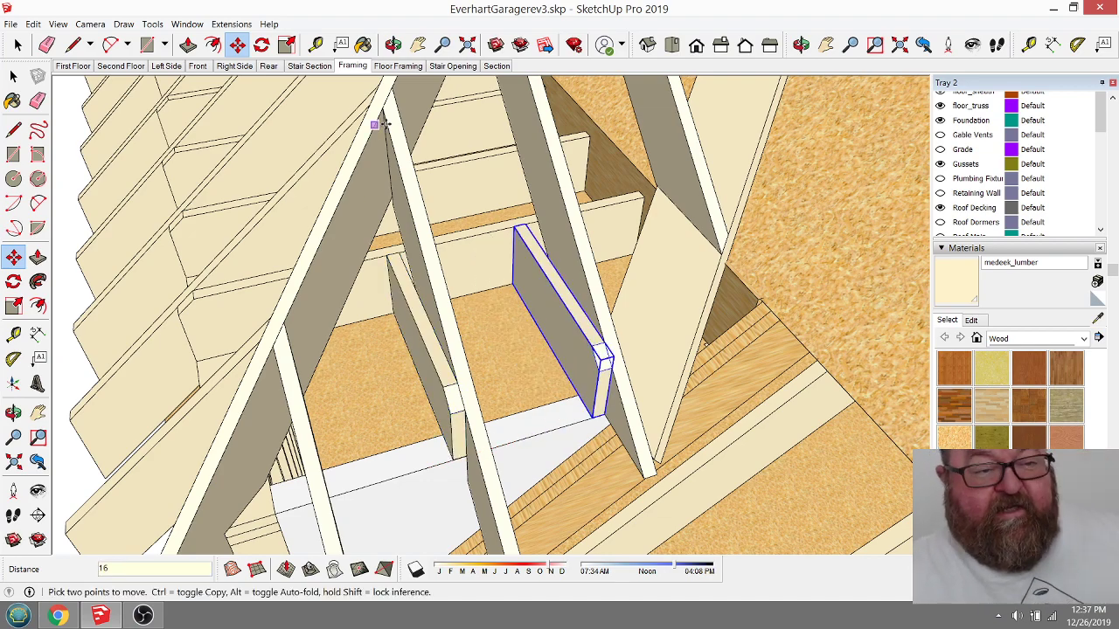
# Step: Copy the wood beam under the dormer opening about 14' across the room to the opposite slope's rafters
pyautogui.click(392, 45)
pyautogui.moveTo(440, 350); pyautogui.dragTo(476, 481)
pyautogui.moveTo(464, 534); pyautogui.dragTo(507, 433)
pyautogui.moveTo(519, 387); pyautogui.dragTo(698, 306)
pyautogui.moveTo(417, 143); pyautogui.dragTo(510, 219)
pyautogui.click(19, 45)
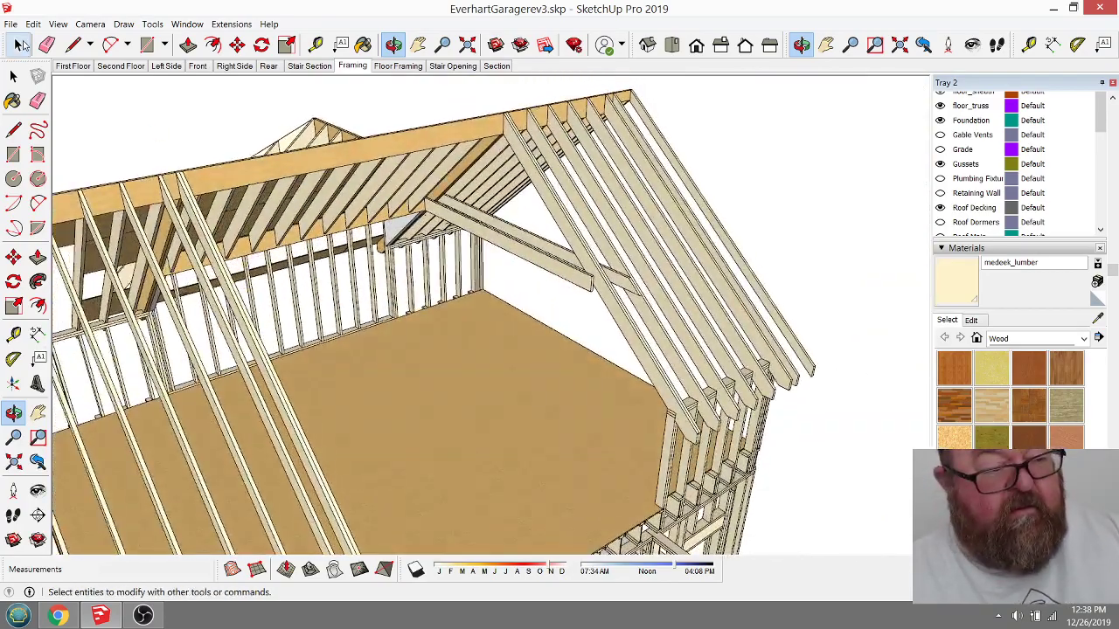
pyautogui.click(19, 45)
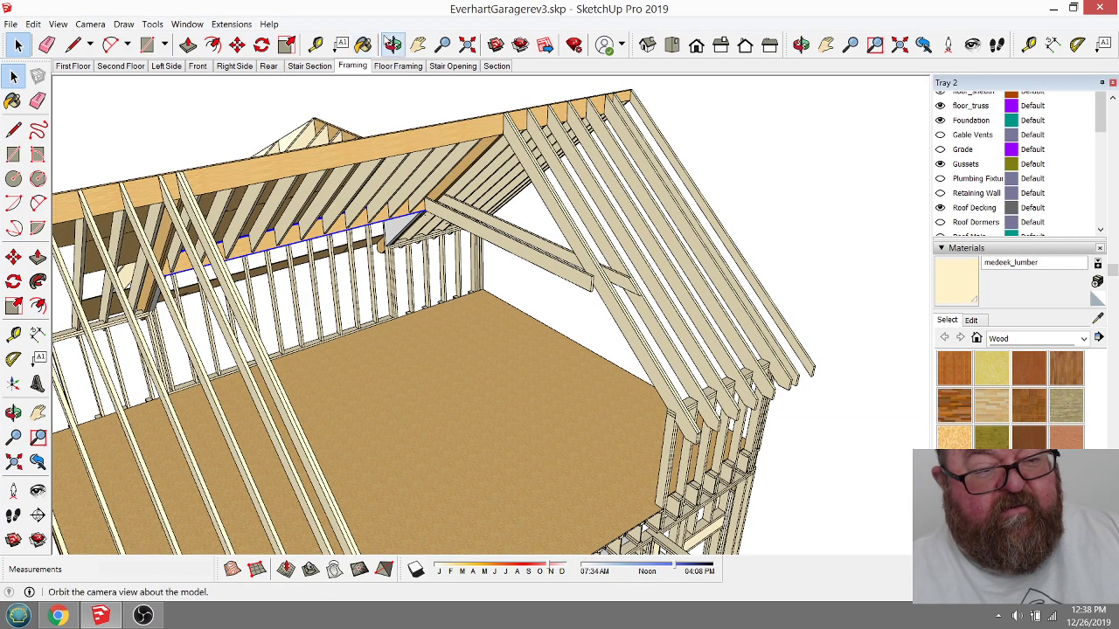
pyautogui.click(237, 44)
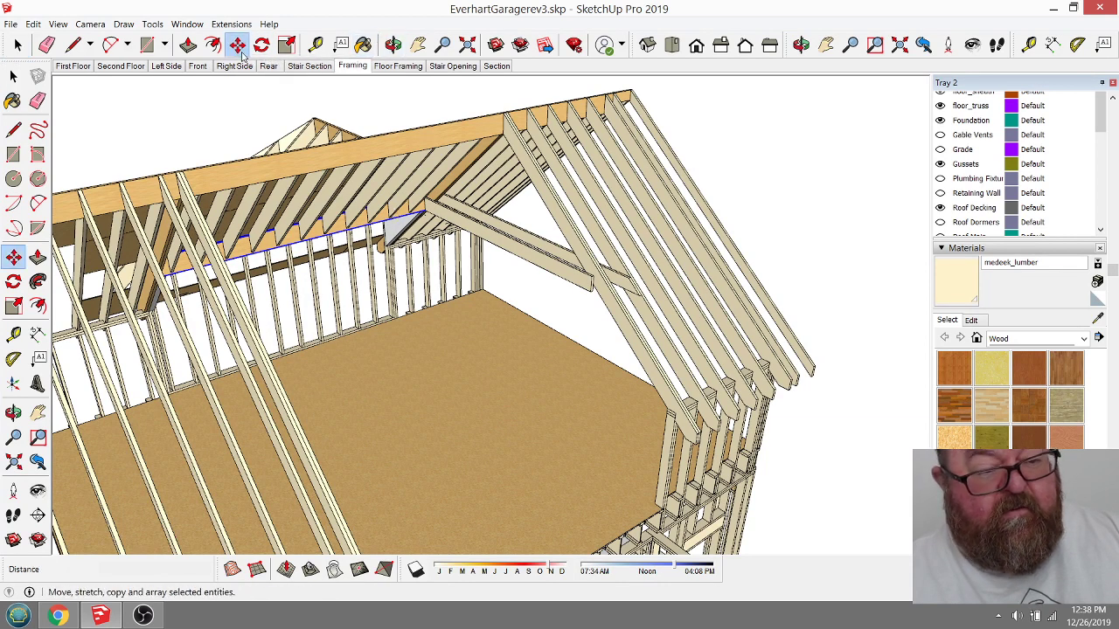
pyautogui.scroll(2, 421, 210)
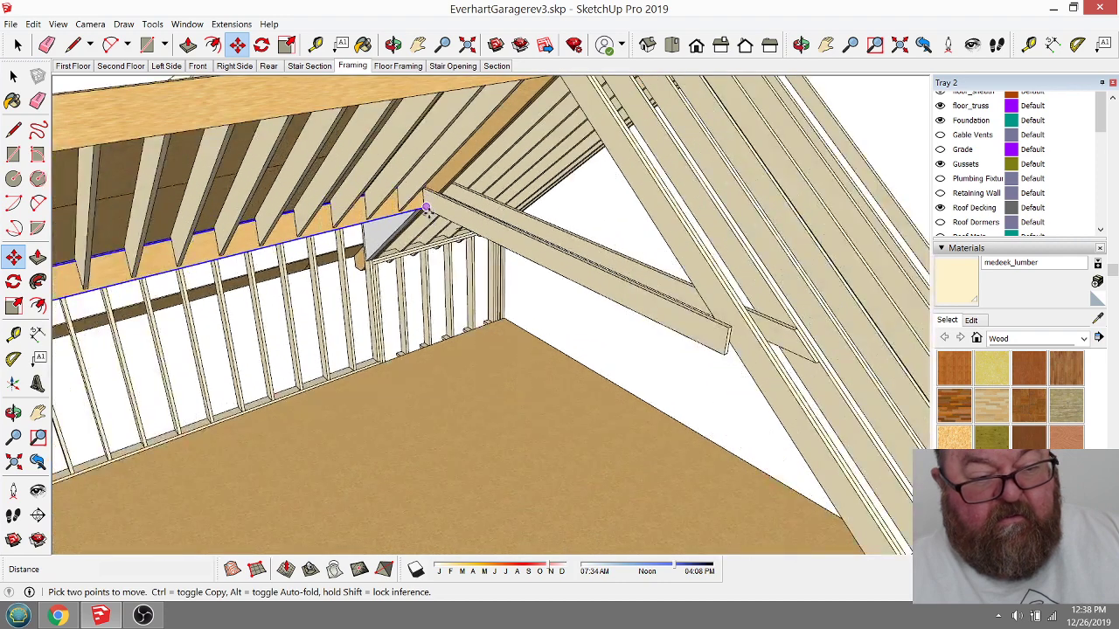
pyautogui.click(426, 210)
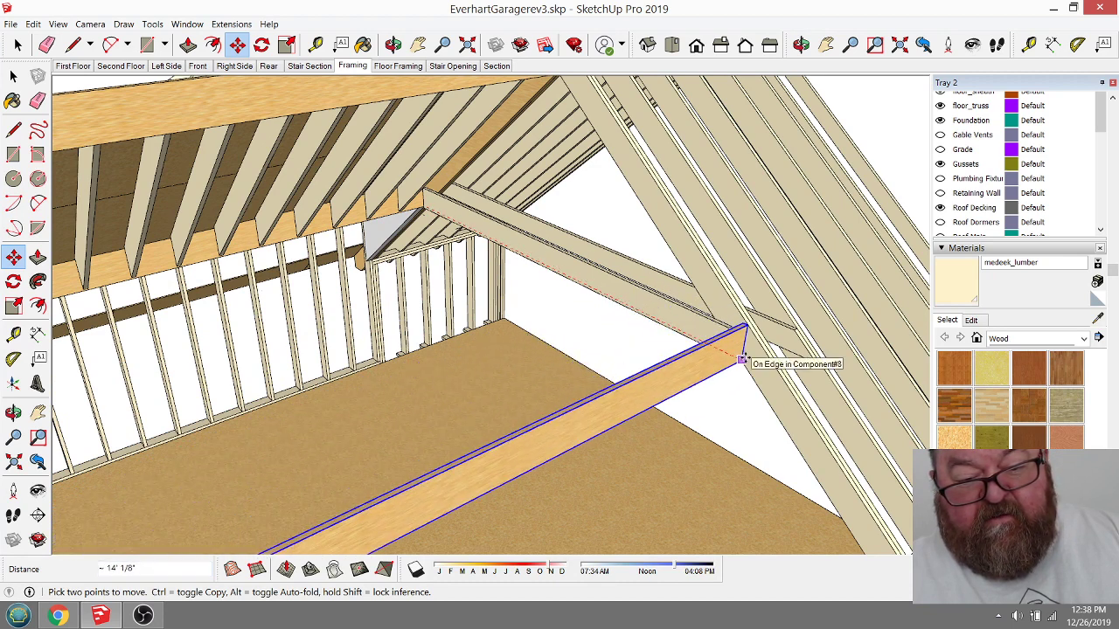
pyautogui.click(742, 358)
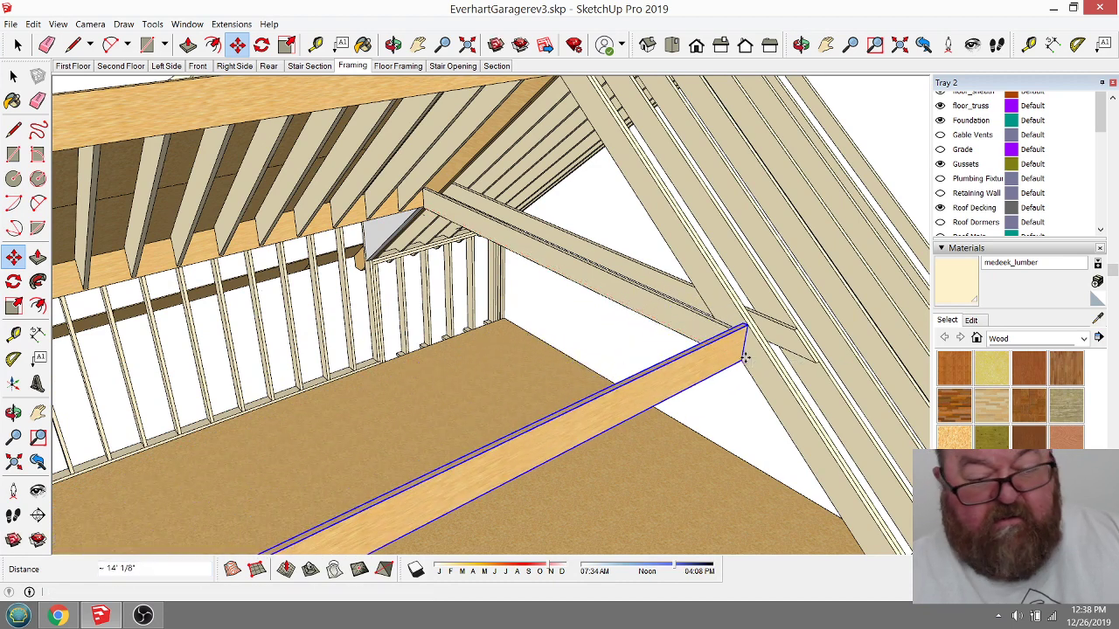
# Step: Copy the new beam 1 1/2" sideways, flush against the original, to double it
pyautogui.moveTo(748, 337); pyautogui.dragTo(670, 295, button='middle')
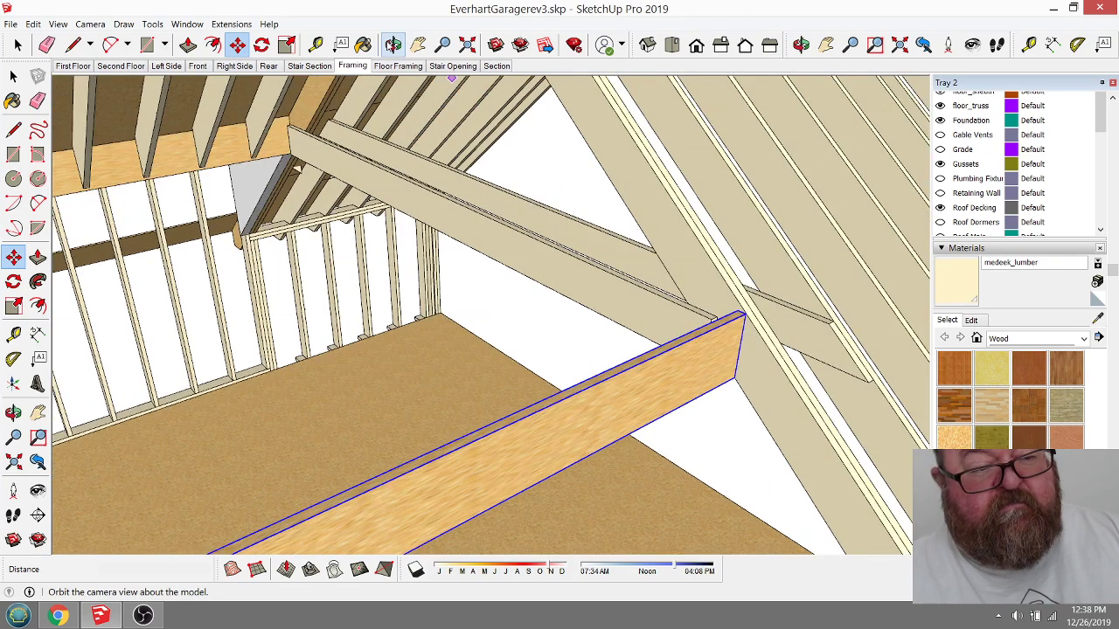
pyautogui.press('o')
pyautogui.moveTo(670, 294); pyautogui.dragTo(800, 305)
pyautogui.scroll(3, 772, 407)
pyautogui.scroll(2, 798, 305)
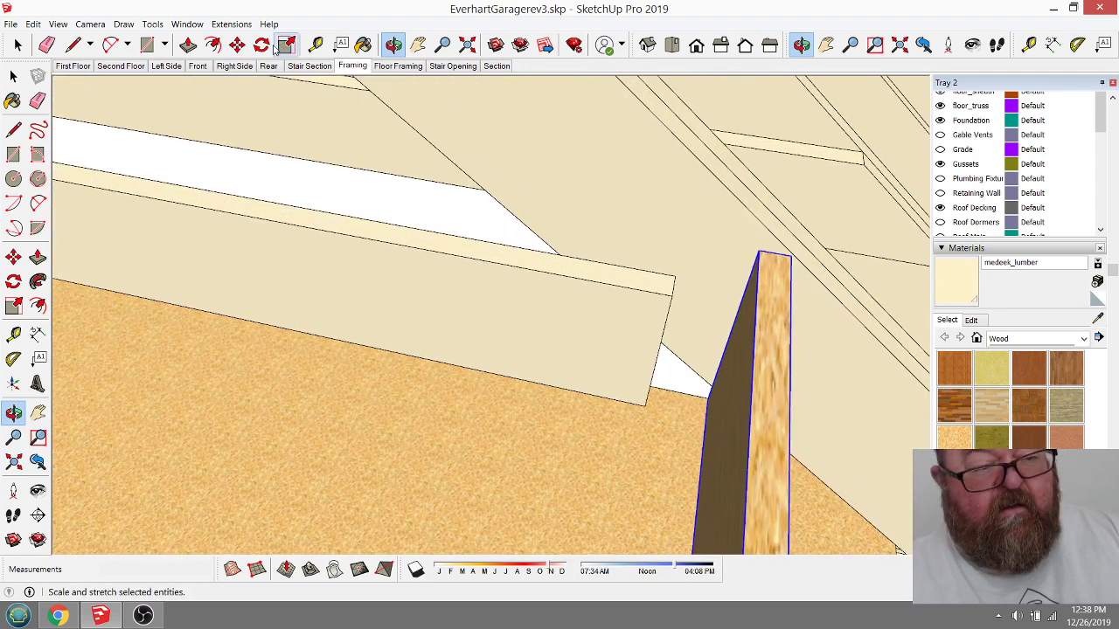
pyautogui.press('m')
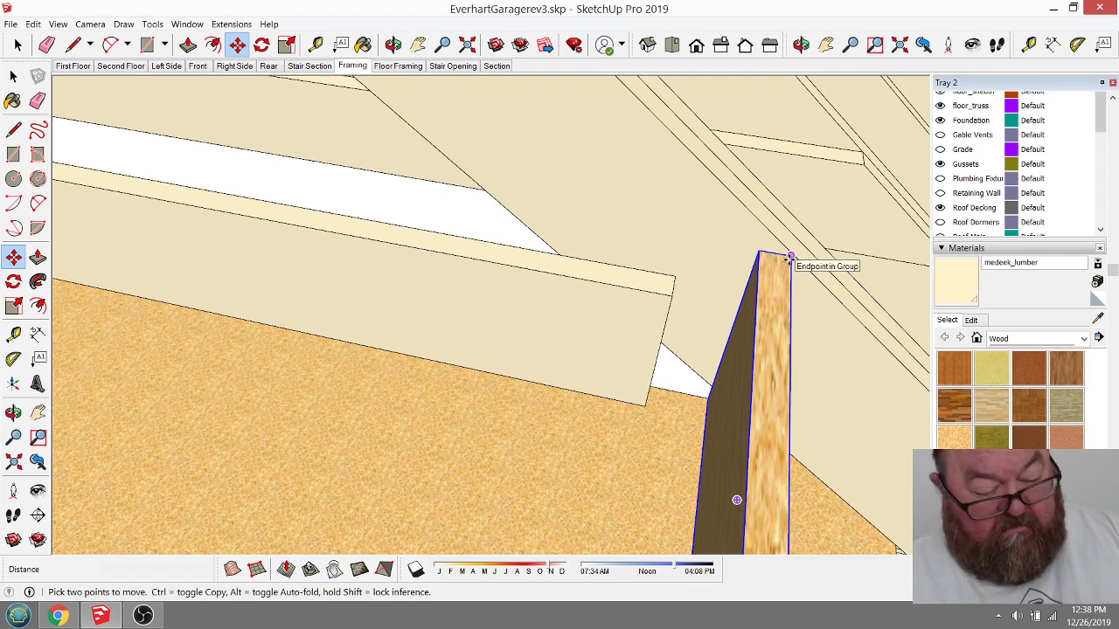
pyautogui.moveTo(785, 260); pyautogui.dragTo(762, 250)
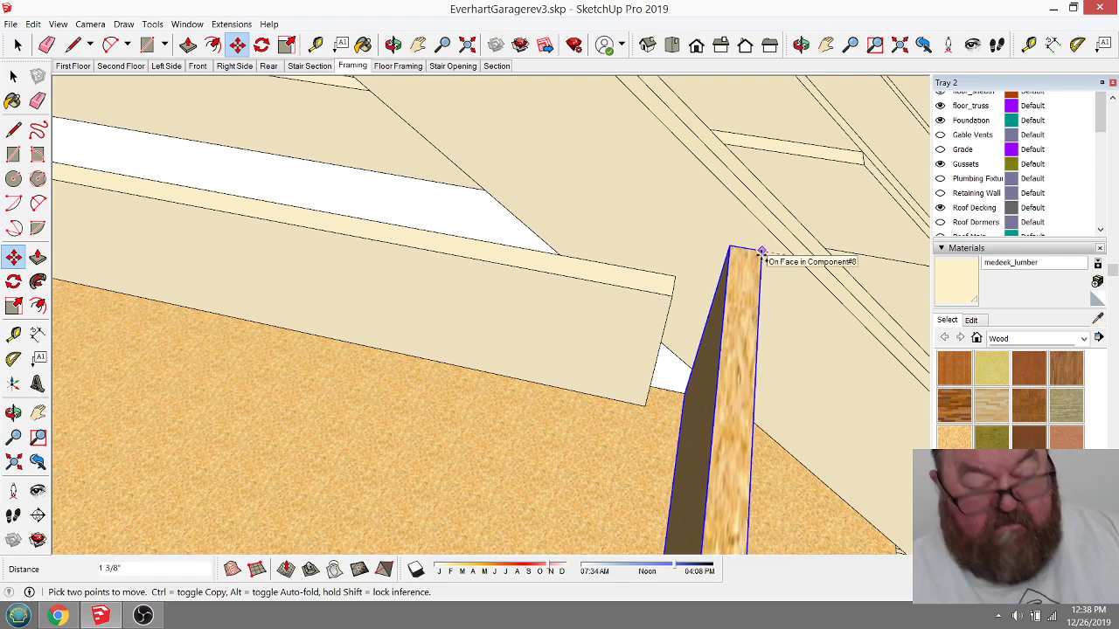
pyautogui.press('ctrl')
pyautogui.click(759, 251)
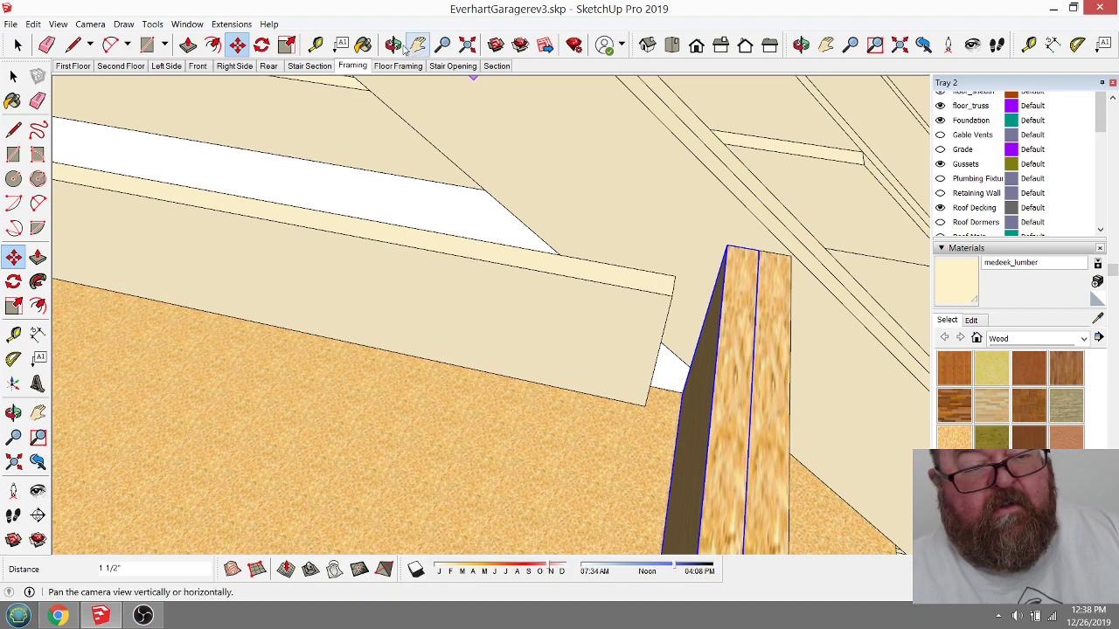
pyautogui.click(392, 45)
pyautogui.moveTo(694, 290); pyautogui.dragTo(572, 258)
pyautogui.press('space')
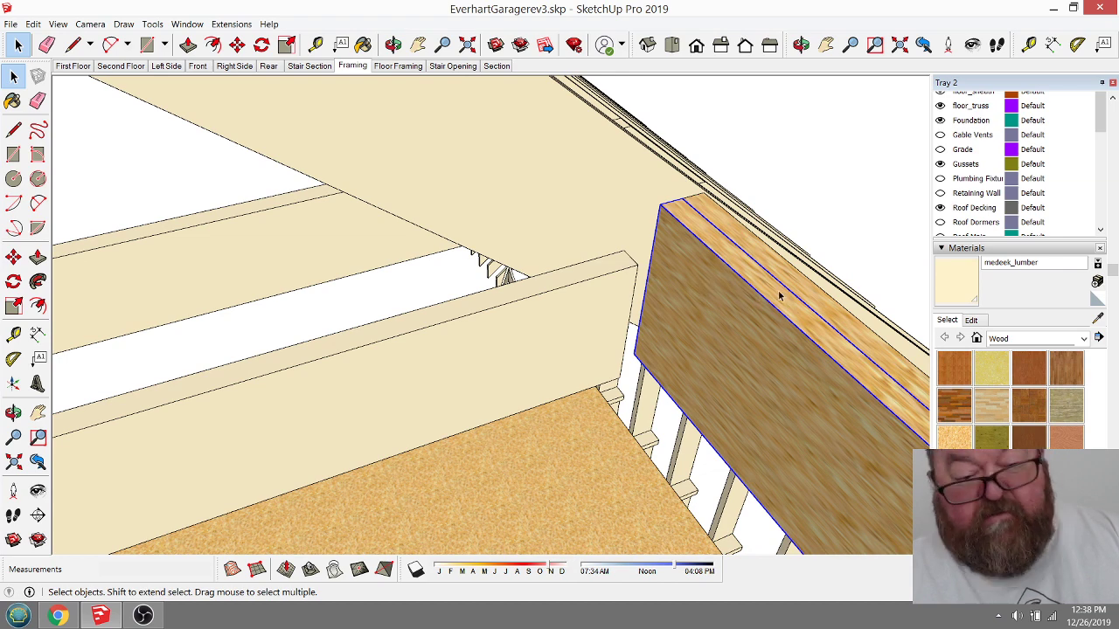
# Step: Group the two beam members together and move the group 3" sideways onto the edge of the adjoining rafter
pyautogui.rightClick(681, 256)
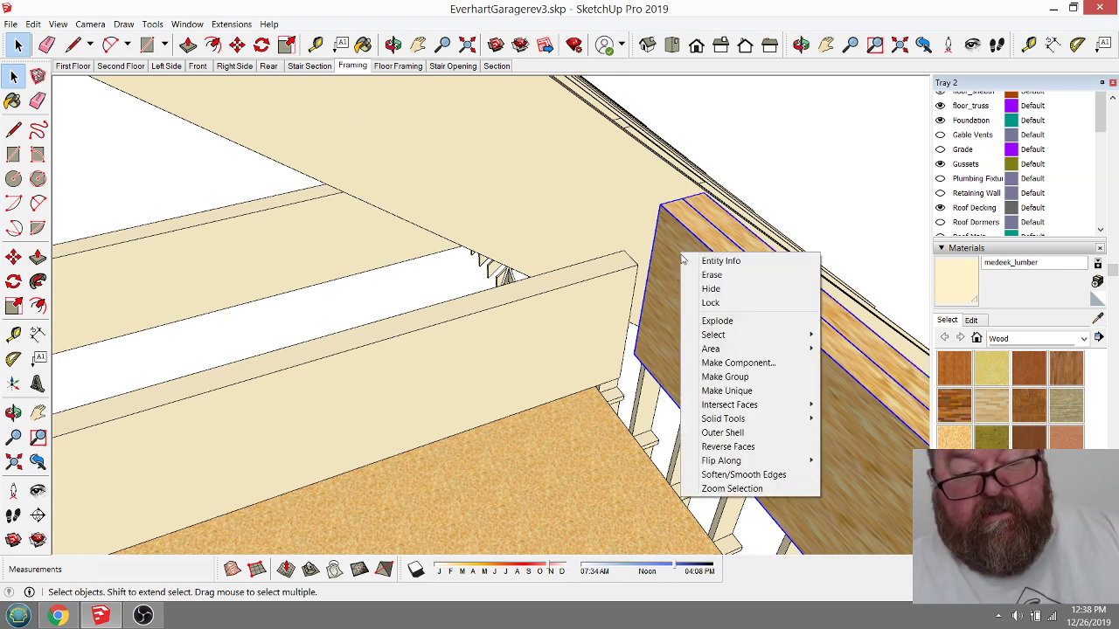
pyautogui.click(705, 377)
pyautogui.click(236, 45)
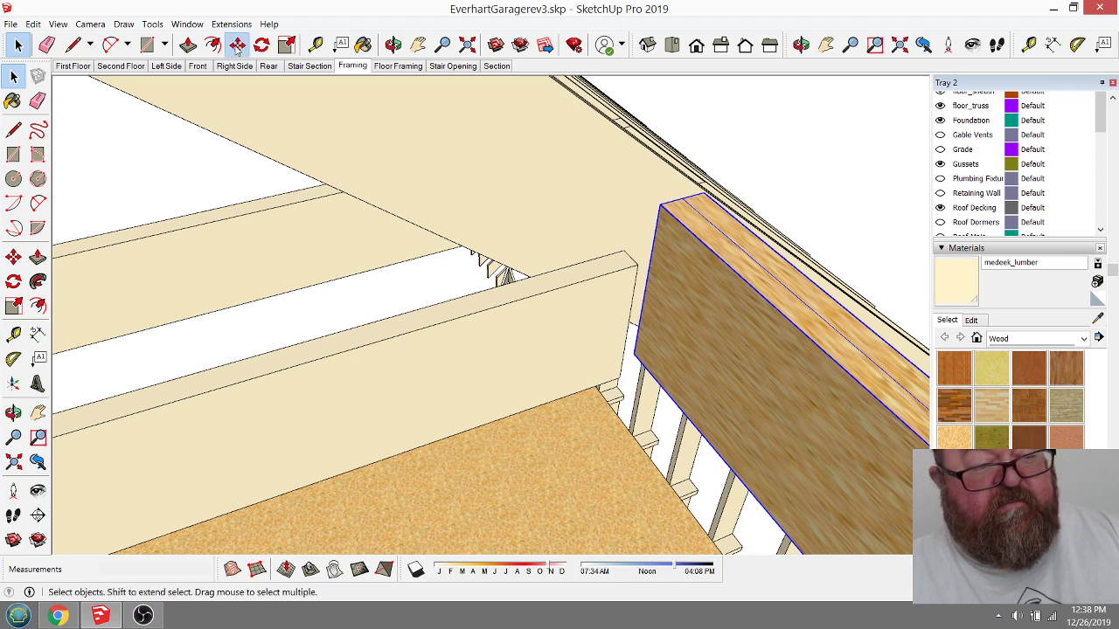
pyautogui.click(635, 357)
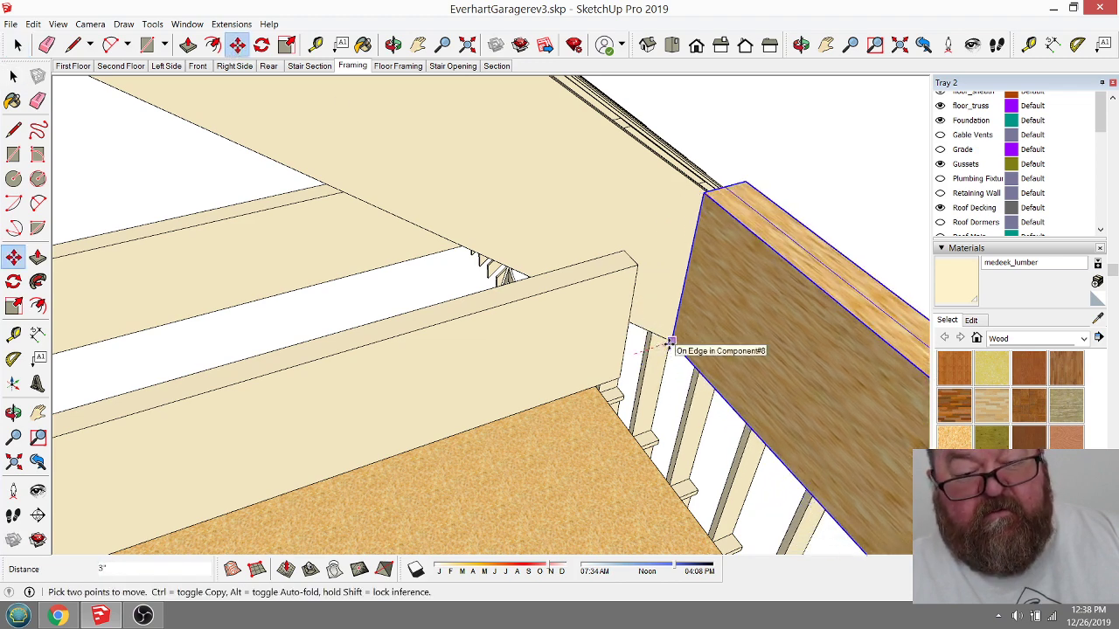
pyautogui.moveTo(842, 285); pyautogui.dragTo(491, 253, button='middle')
pyautogui.moveTo(585, 393); pyautogui.dragTo(675, 542, button='middle')
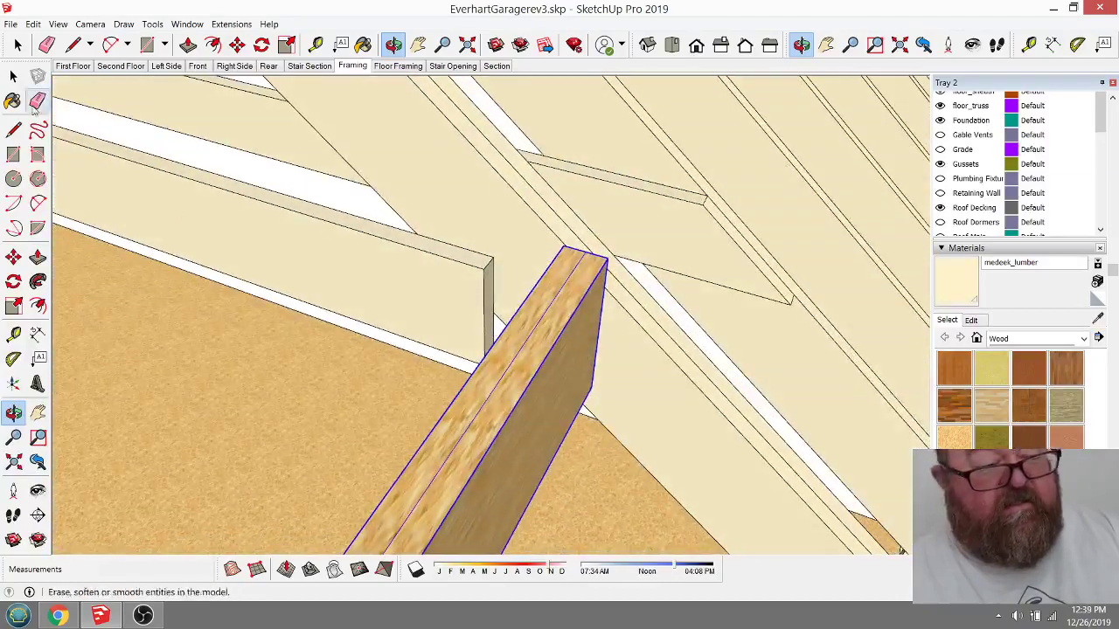
# Step: Open the joist that stops short of the grouped beam and extend its end about 5 1/16" to meet the beam
pyautogui.click(18, 45)
pyautogui.scroll(-5, 611, 367)
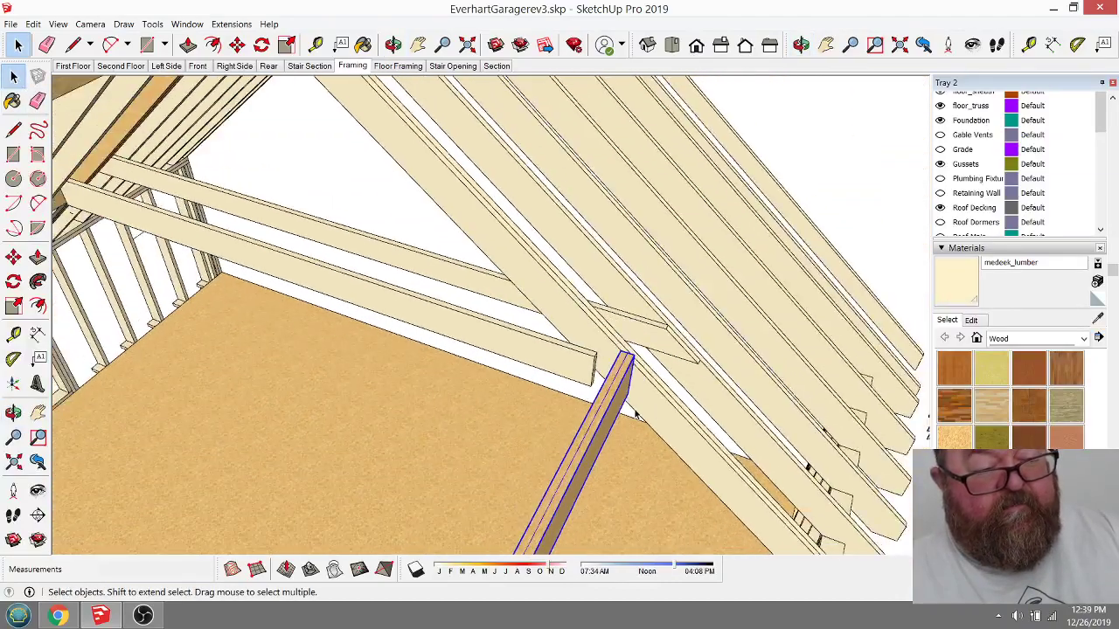
pyautogui.scroll(4, 566, 369)
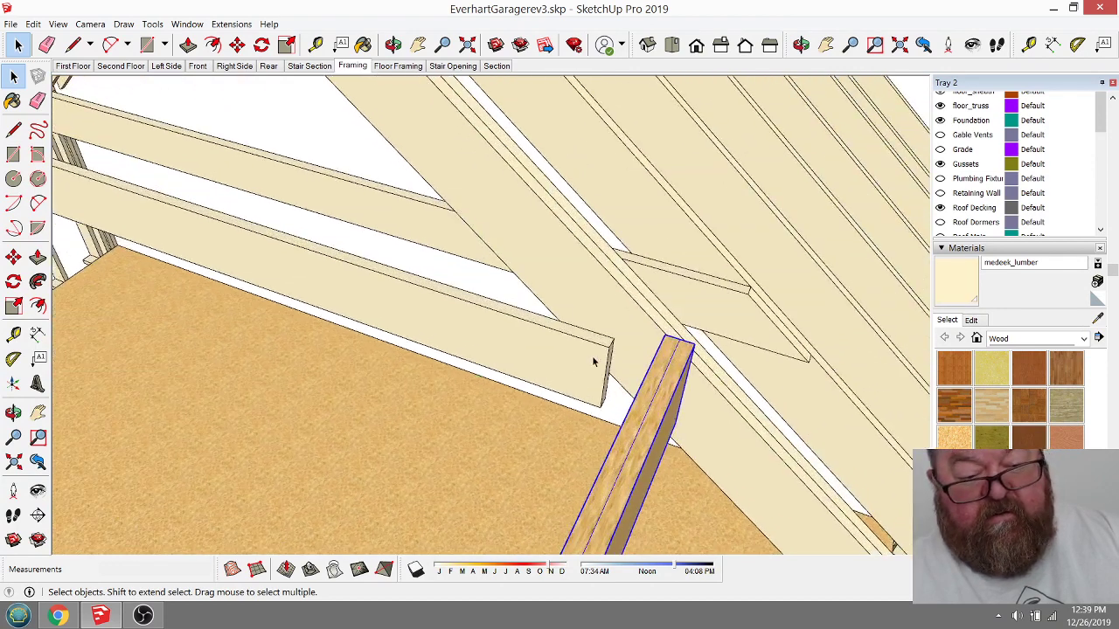
pyautogui.doubleClick(577, 366)
pyautogui.scroll(2, 664, 360)
pyautogui.scroll(3, 665, 363)
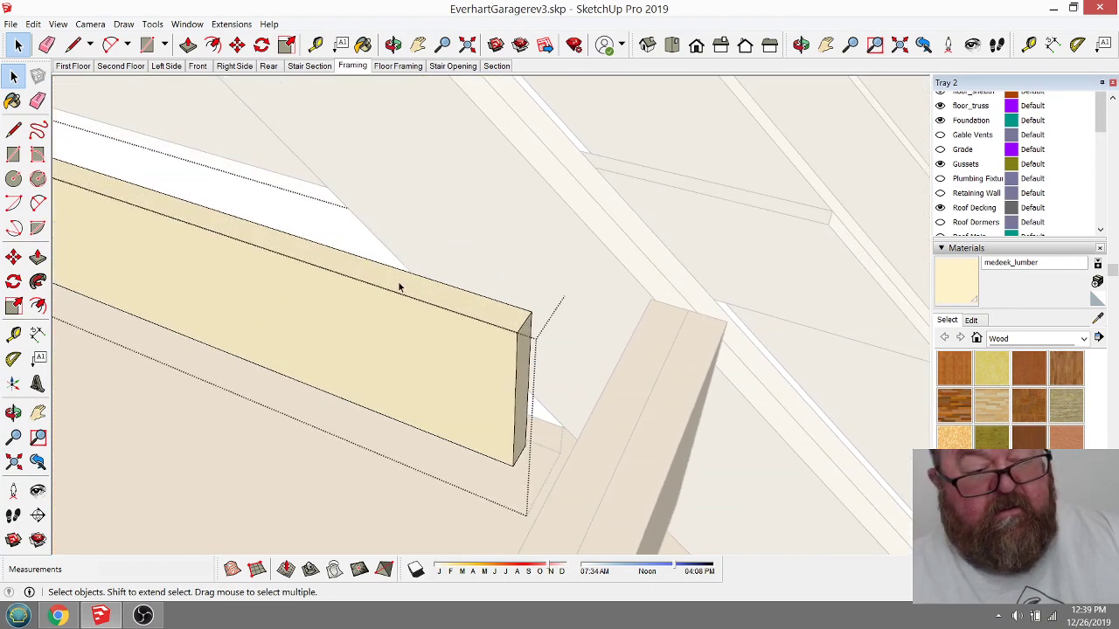
pyautogui.click(188, 45)
pyautogui.moveTo(499, 337); pyautogui.dragTo(647, 325)
pyautogui.scroll(-5, 652, 330)
pyautogui.scroll(-4, 652, 371)
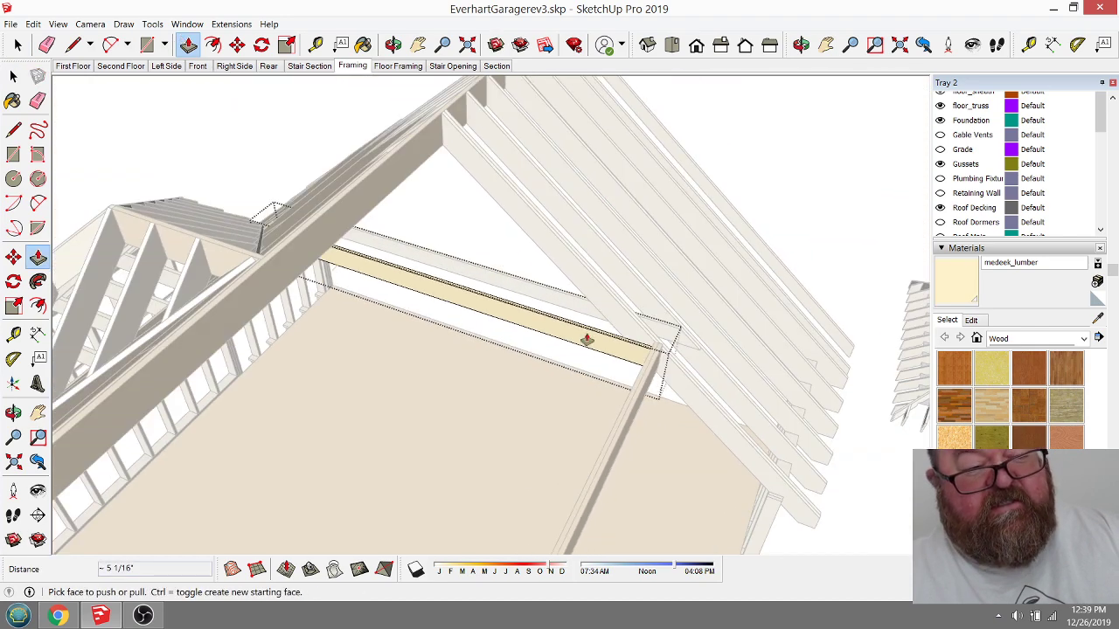
# Step: Leave the joist's editing mode and hide the Roof Decking layer to expose the rafters
pyautogui.click(393, 45)
pyautogui.moveTo(420, 192); pyautogui.dragTo(468, 352)
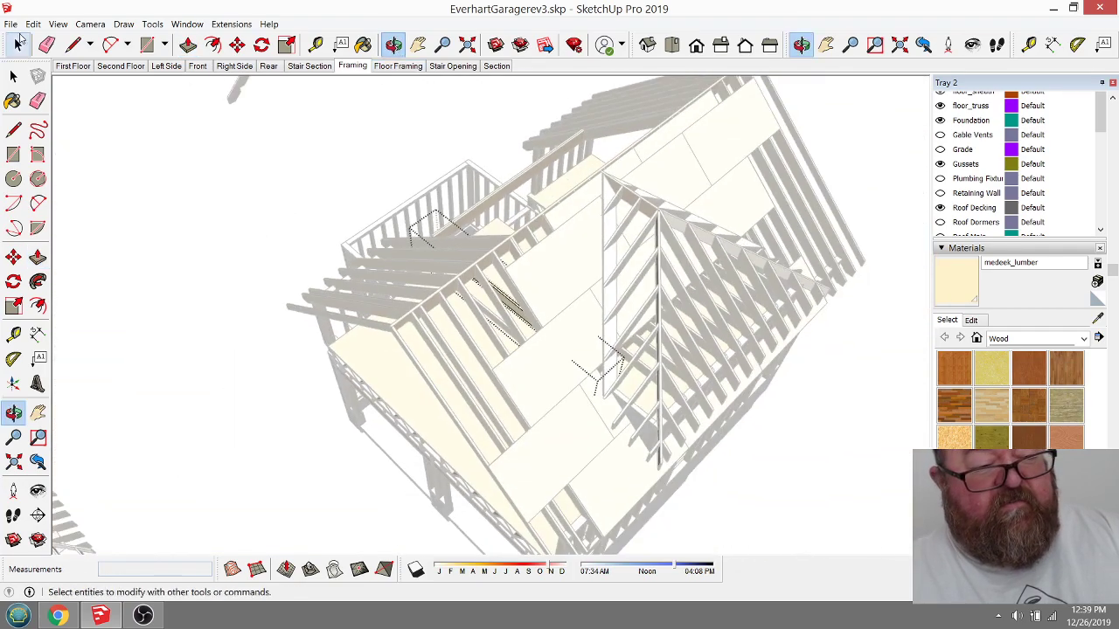
pyautogui.click(18, 46)
pyautogui.scroll(4, 715, 240)
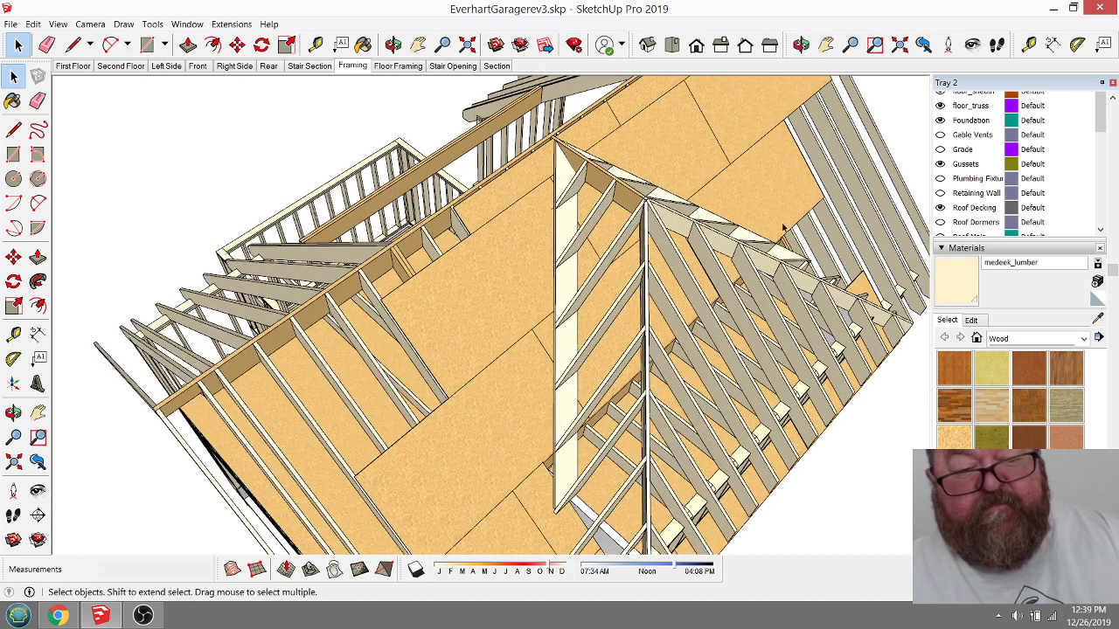
pyautogui.click(939, 207)
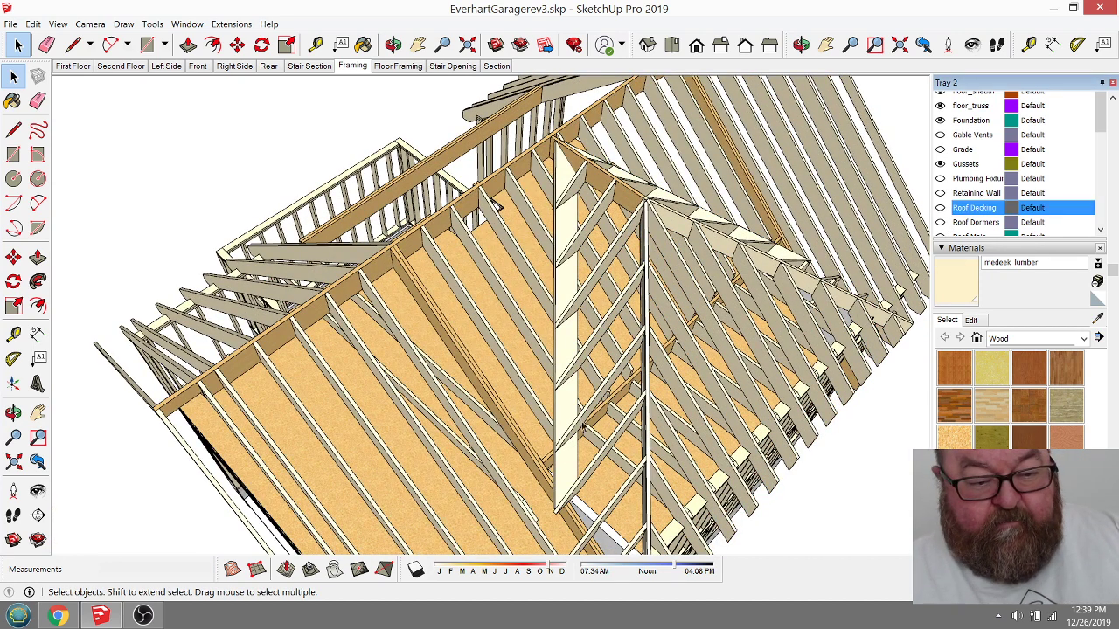
# Step: Copy the rafter next to the doubled trimmer about 3' 4" along the overhead wood beam
pyautogui.click(393, 44)
pyautogui.moveTo(445, 355); pyautogui.dragTo(1012, 332)
pyautogui.moveTo(786, 262); pyautogui.dragTo(477, 93)
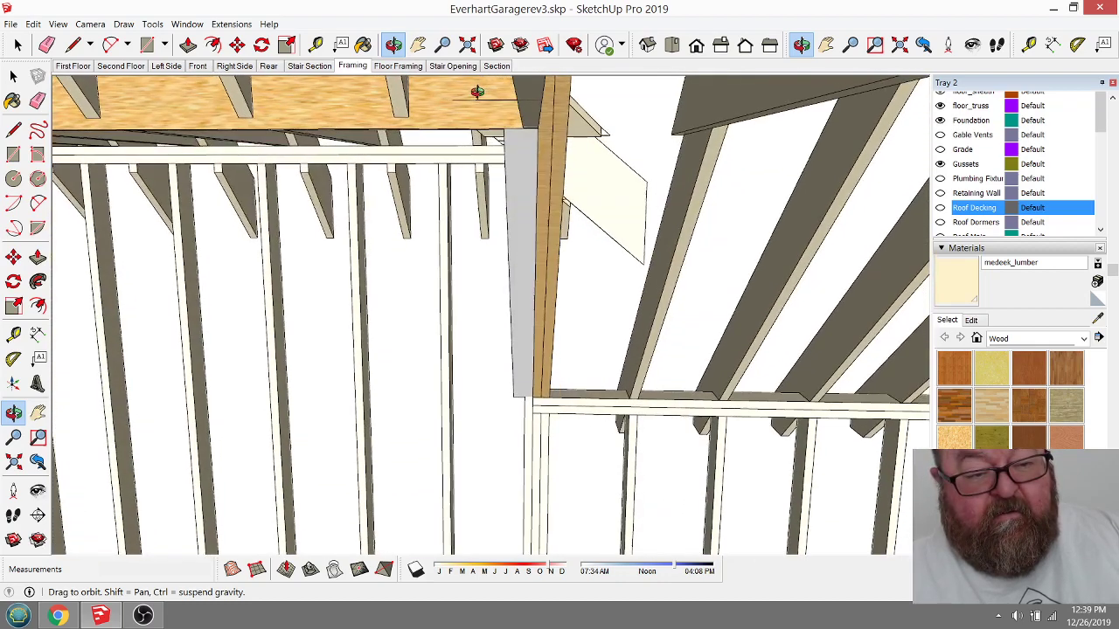
pyautogui.click(18, 46)
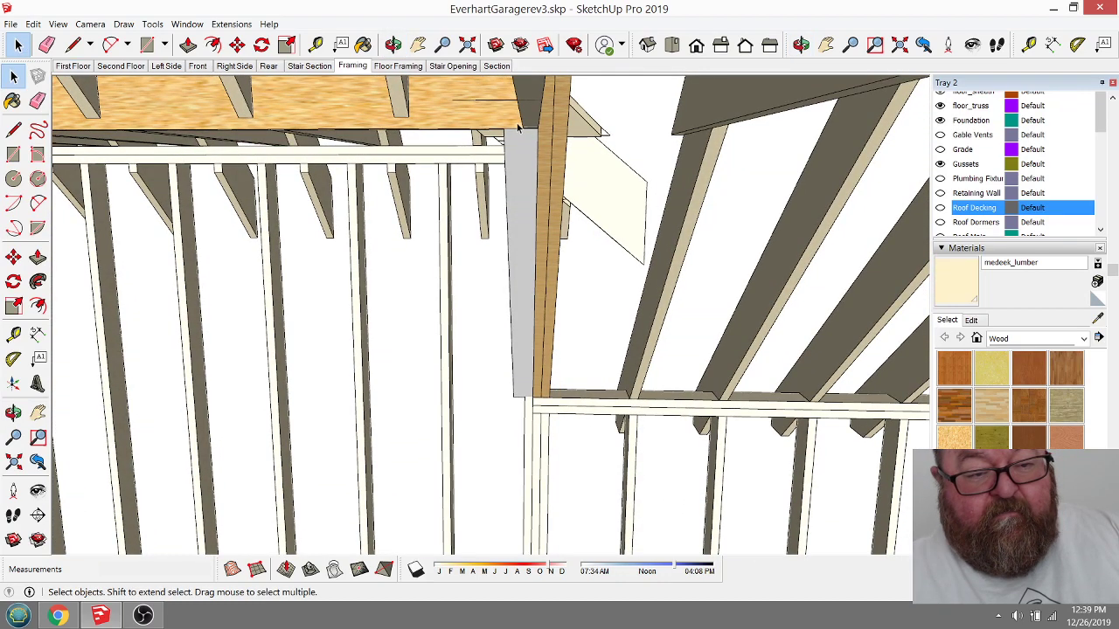
pyautogui.click(237, 46)
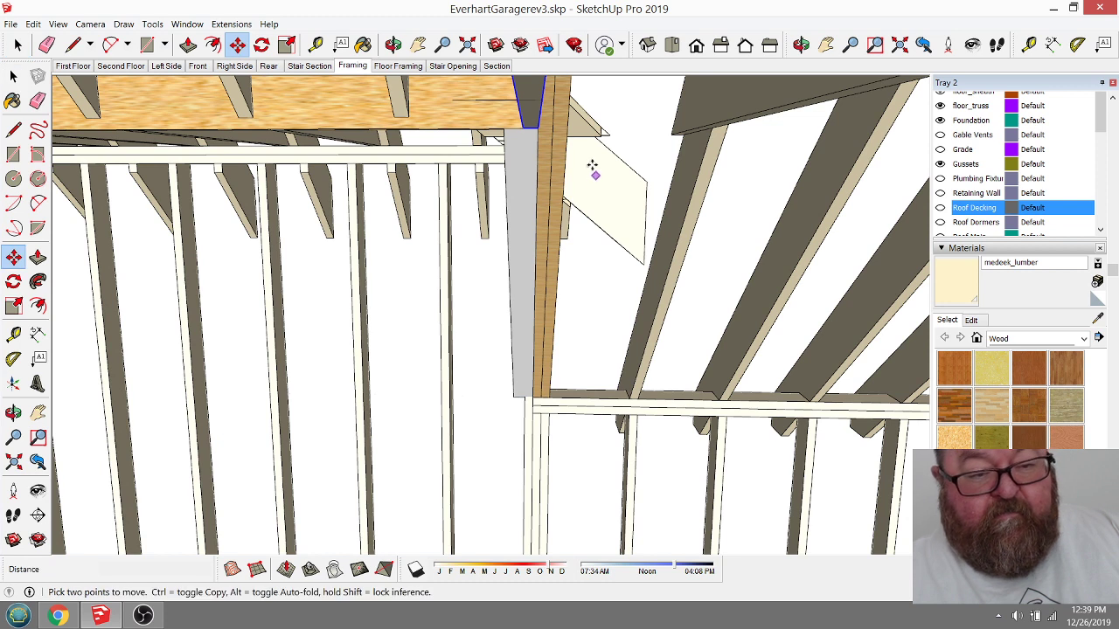
pyautogui.click(539, 93)
pyautogui.press('ctrl')
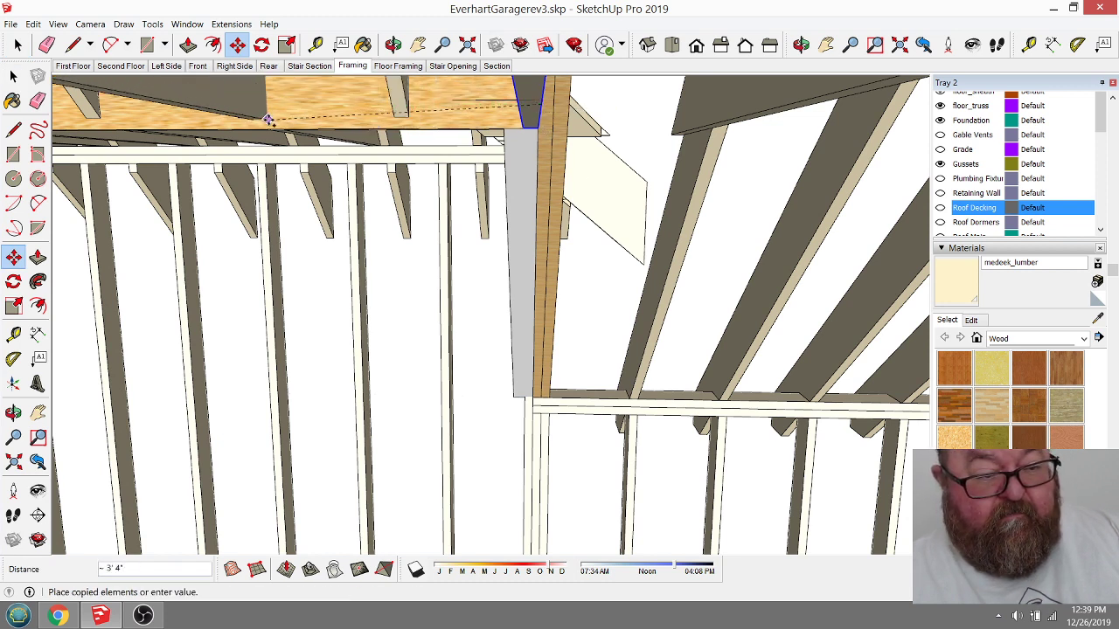
pyautogui.click(287, 122)
# Step: Move the copied rafter 2' 7 3/4" by its end corner to the wood beam, beside the opposing rafter
pyautogui.scroll(1, 291, 124)
pyautogui.scroll(1, 291, 124)
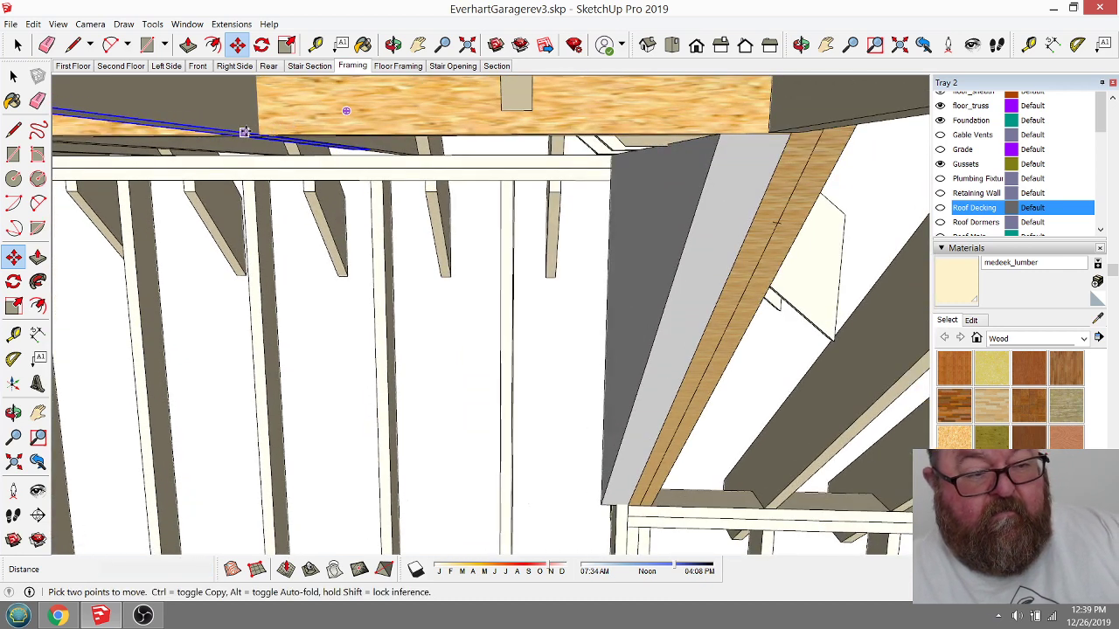
pyautogui.click(259, 134)
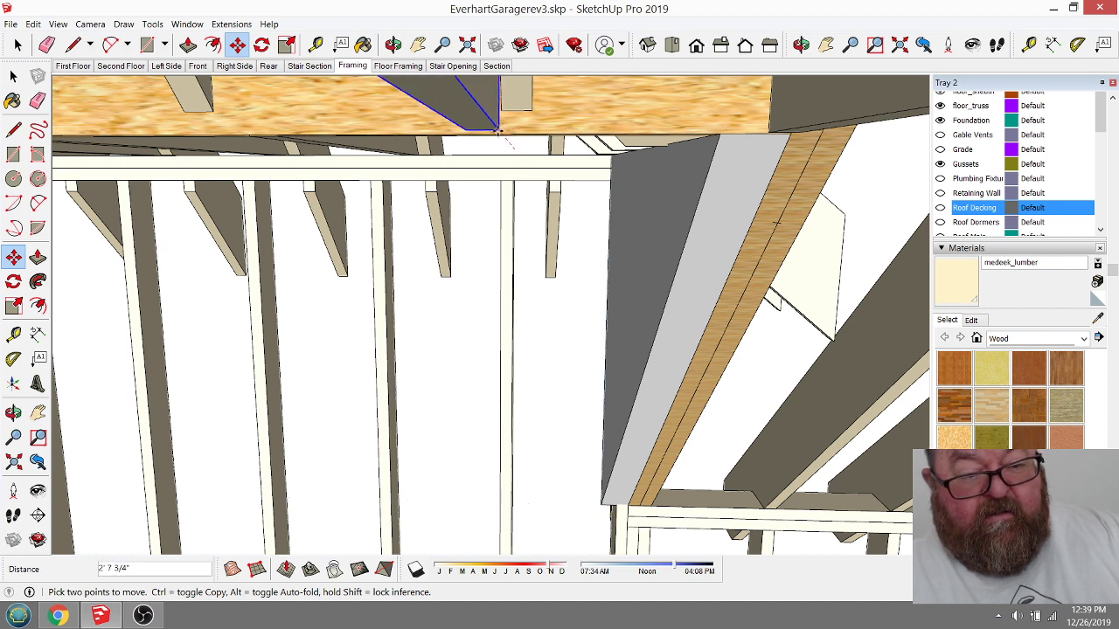
# Step: Nudge the copied rafter along the wood beam to line its end up with the opposing rafter
pyautogui.click(393, 44)
pyautogui.moveTo(424, 125); pyautogui.dragTo(521, 182)
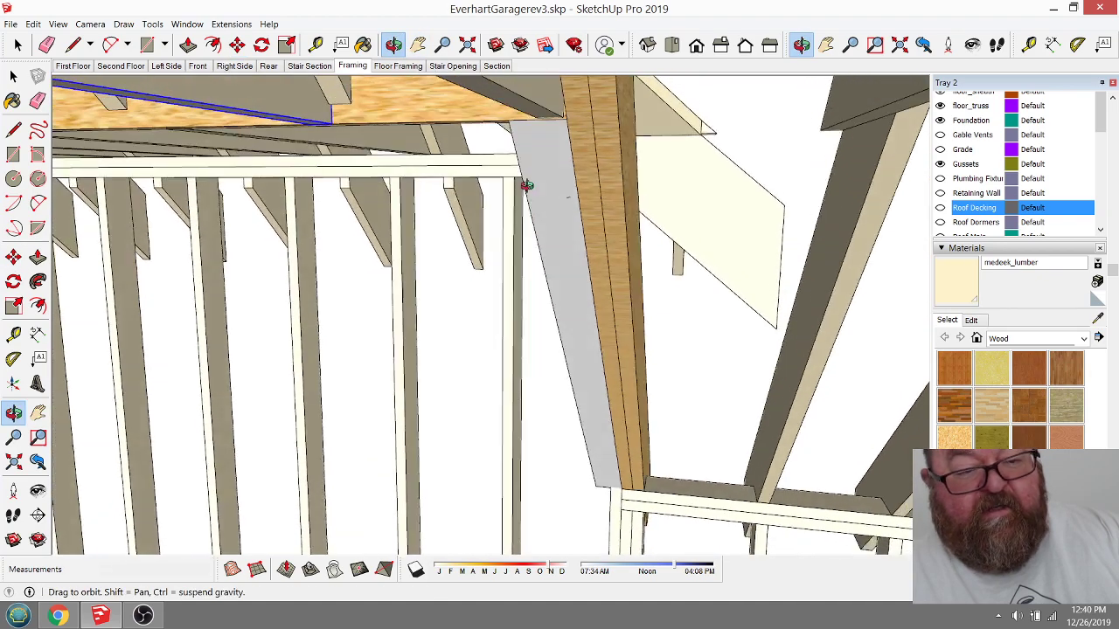
pyautogui.moveTo(371, 97); pyautogui.dragTo(542, 81)
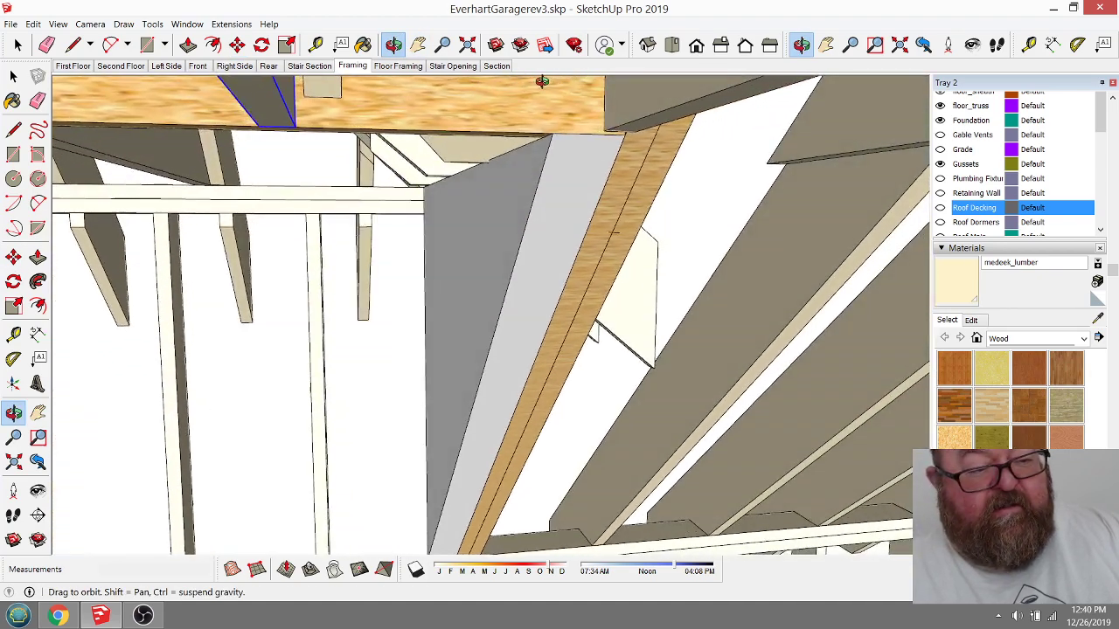
pyautogui.click(247, 53)
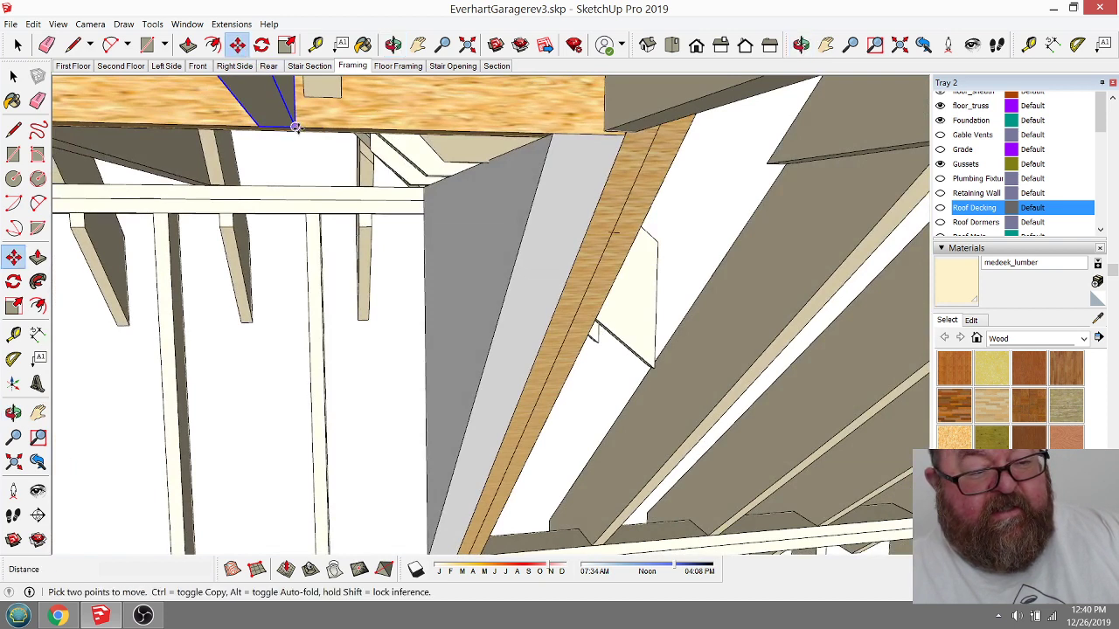
pyautogui.moveTo(295, 128); pyautogui.dragTo(304, 128)
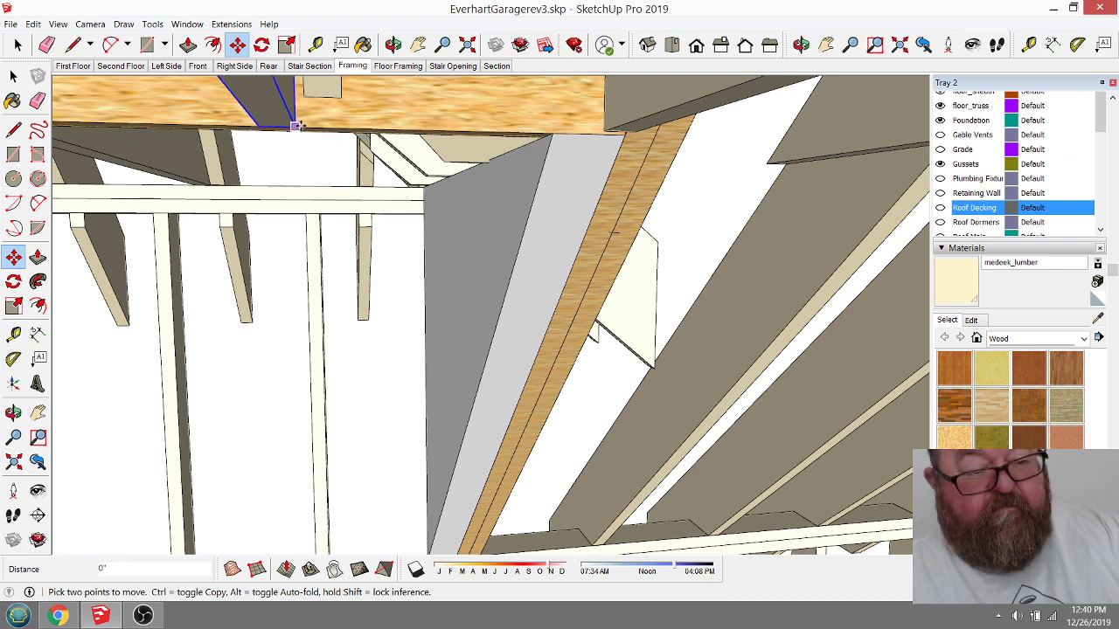
pyautogui.moveTo(297, 126); pyautogui.dragTo(306, 105)
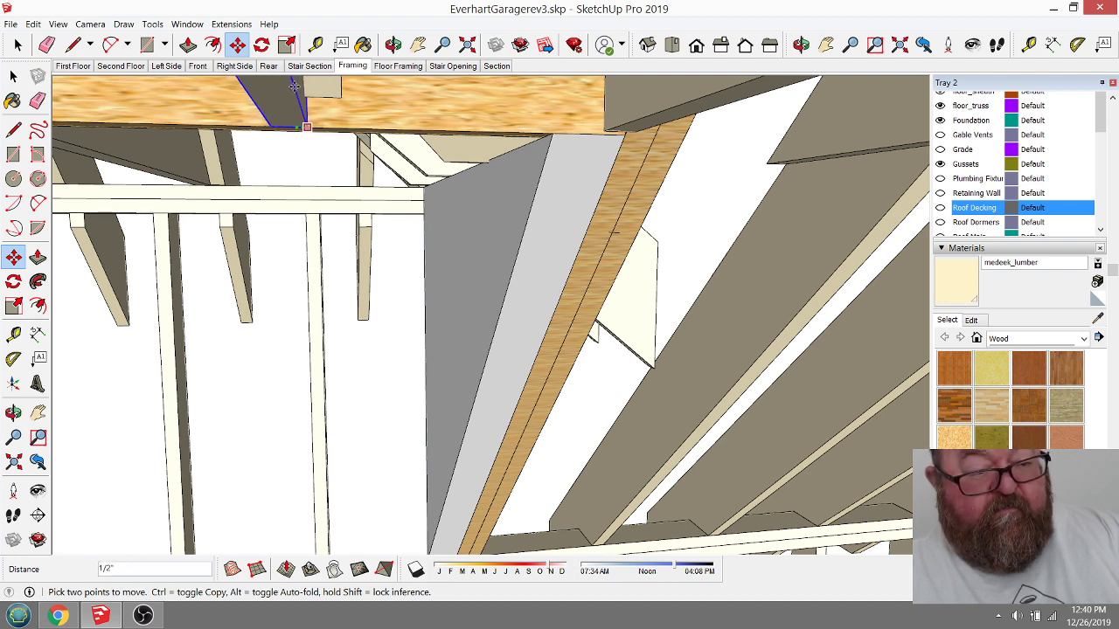
pyautogui.moveTo(268, 91); pyautogui.dragTo(266, 91)
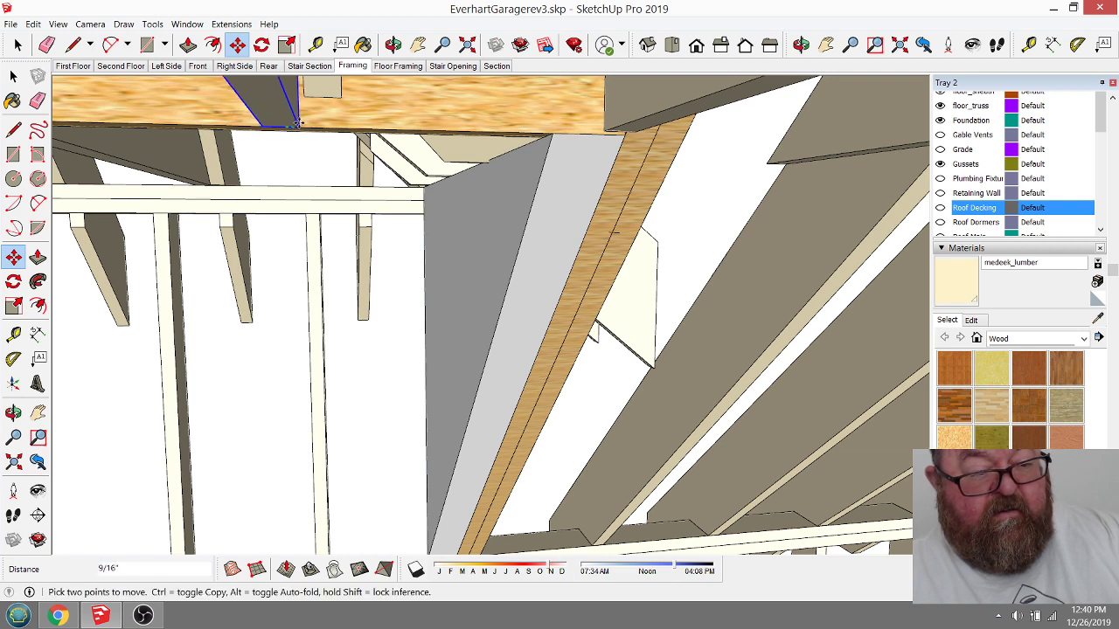
pyautogui.moveTo(340, 90); pyautogui.dragTo(283, 104)
# Step: Copy the overhead wood beam 1 1/2" toward the copied rafter's side to double it
pyautogui.click(392, 45)
pyautogui.moveTo(385, 105); pyautogui.dragTo(457, 184)
pyautogui.moveTo(432, 115); pyautogui.dragTo(196, 130)
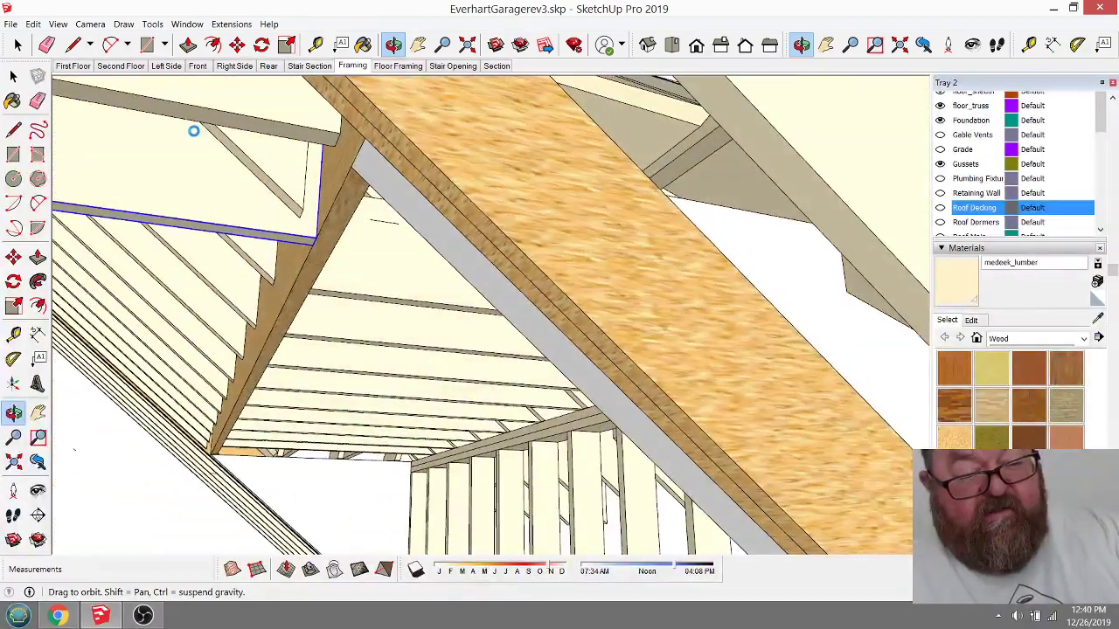
pyautogui.moveTo(315, 171); pyautogui.dragTo(332, 150)
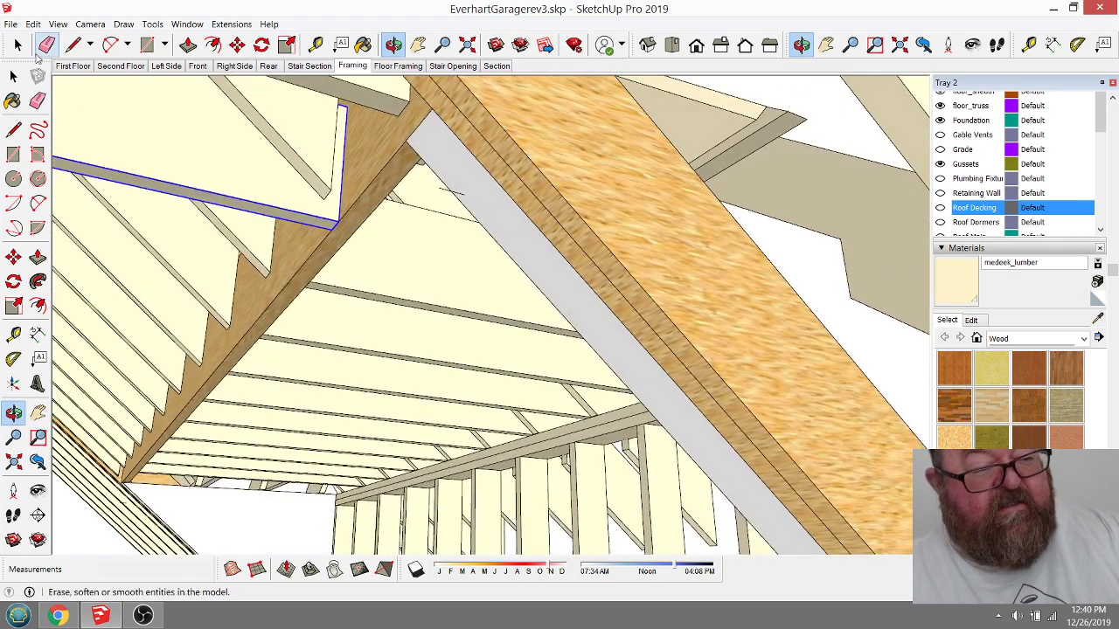
pyautogui.press('space')
pyautogui.click(358, 164)
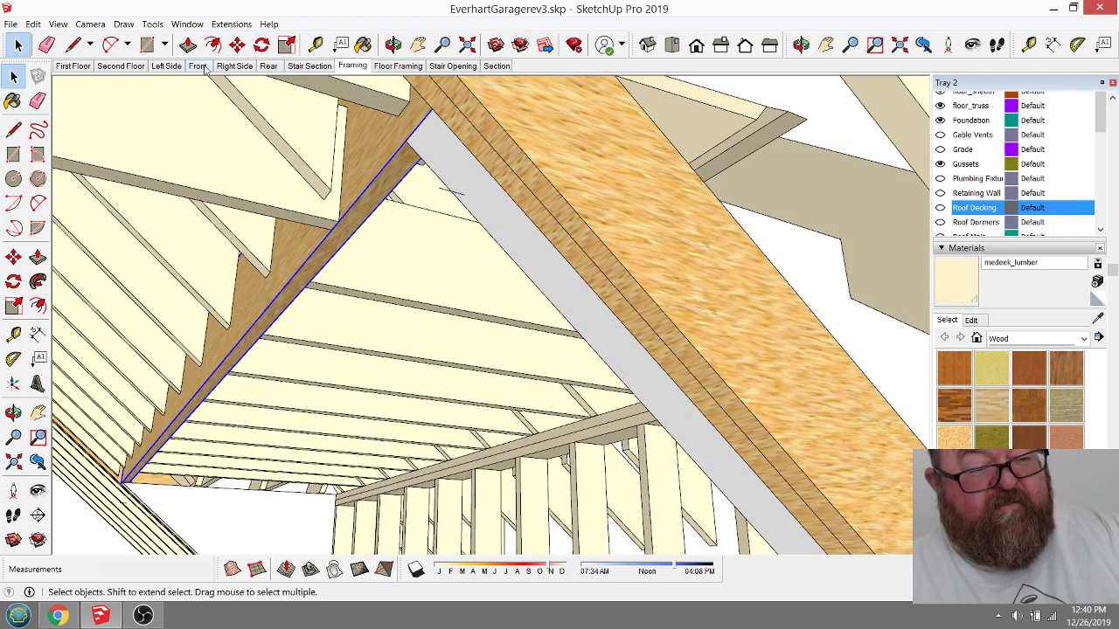
pyautogui.click(237, 45)
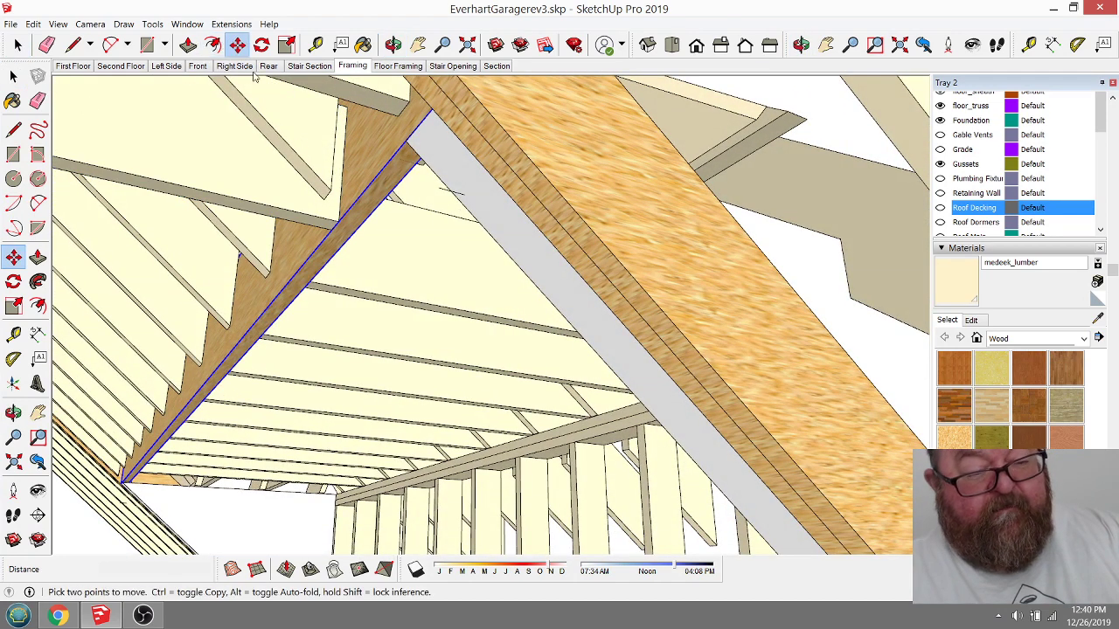
pyautogui.click(400, 184)
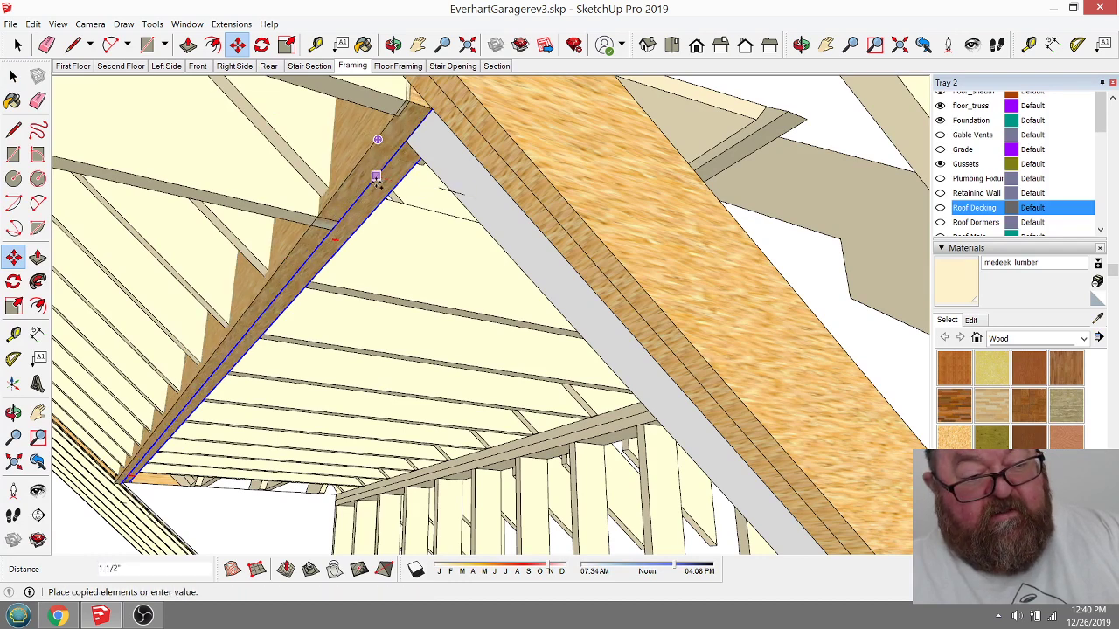
pyautogui.click(374, 181)
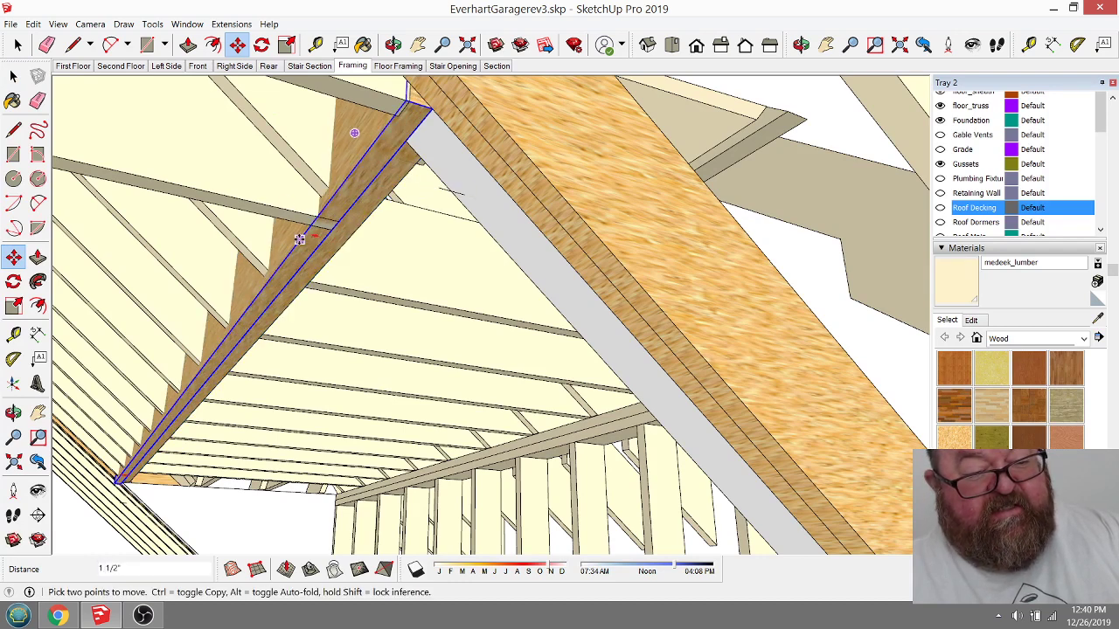
# Step: Move the copied rafter 1" back from the doubled beam so its end no longer runs through the new member
pyautogui.click(18, 45)
pyautogui.click(204, 173)
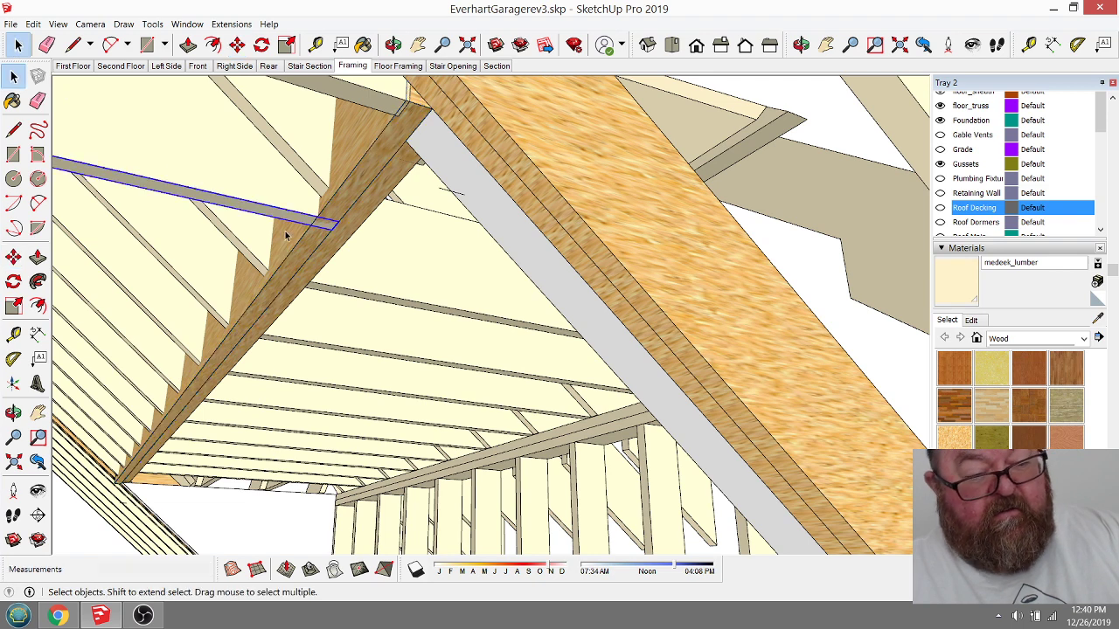
pyautogui.click(237, 45)
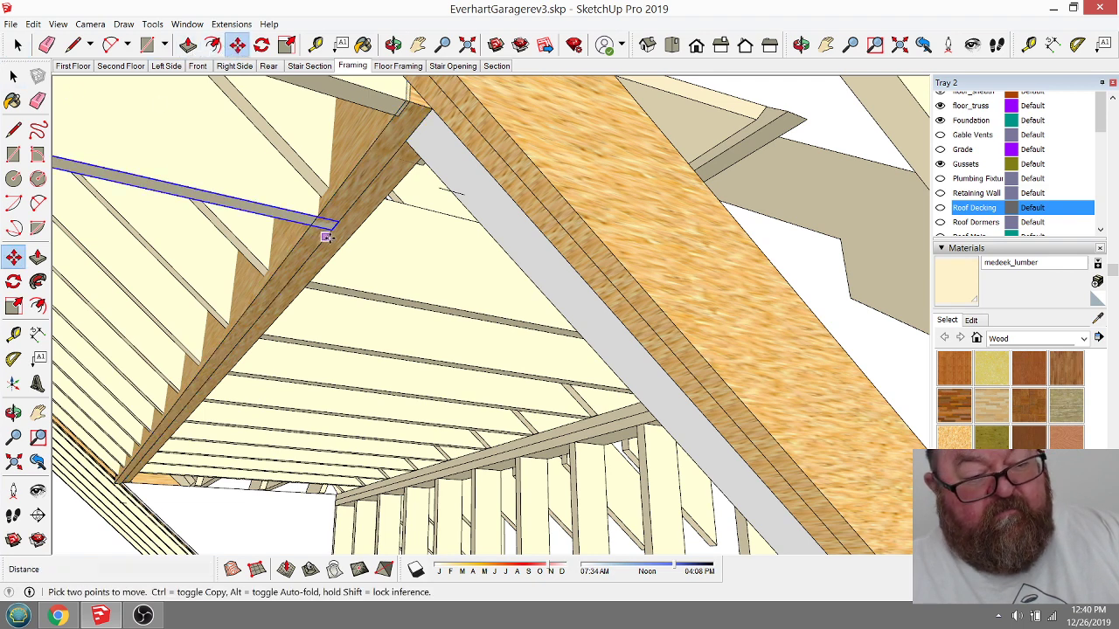
pyautogui.click(336, 221)
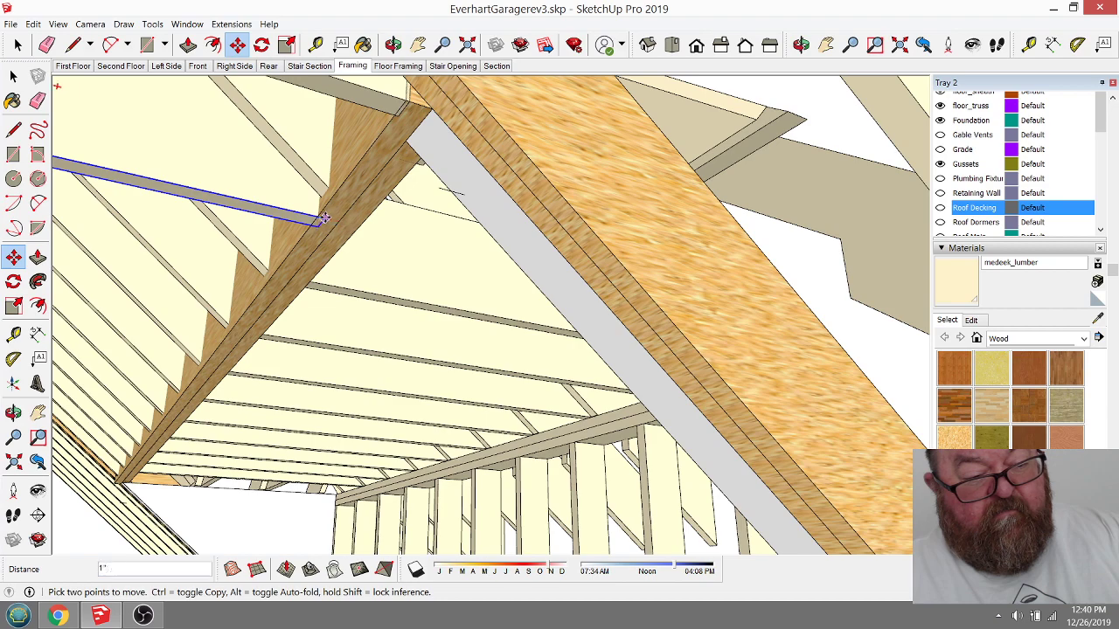
# Step: Fine-tune the copied rafter's position by 1/4" so its end corner sits on the doubled beam's edge
pyautogui.click(392, 45)
pyautogui.moveTo(367, 158); pyautogui.dragTo(441, 215)
pyautogui.scroll(5, 441, 216)
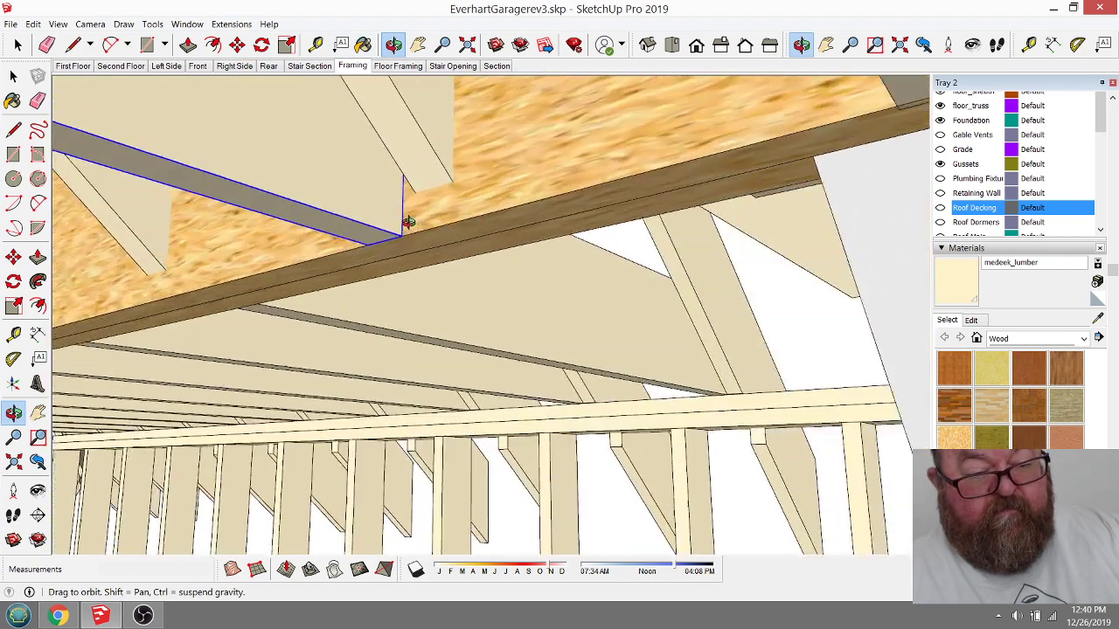
pyautogui.click(237, 45)
pyautogui.click(396, 243)
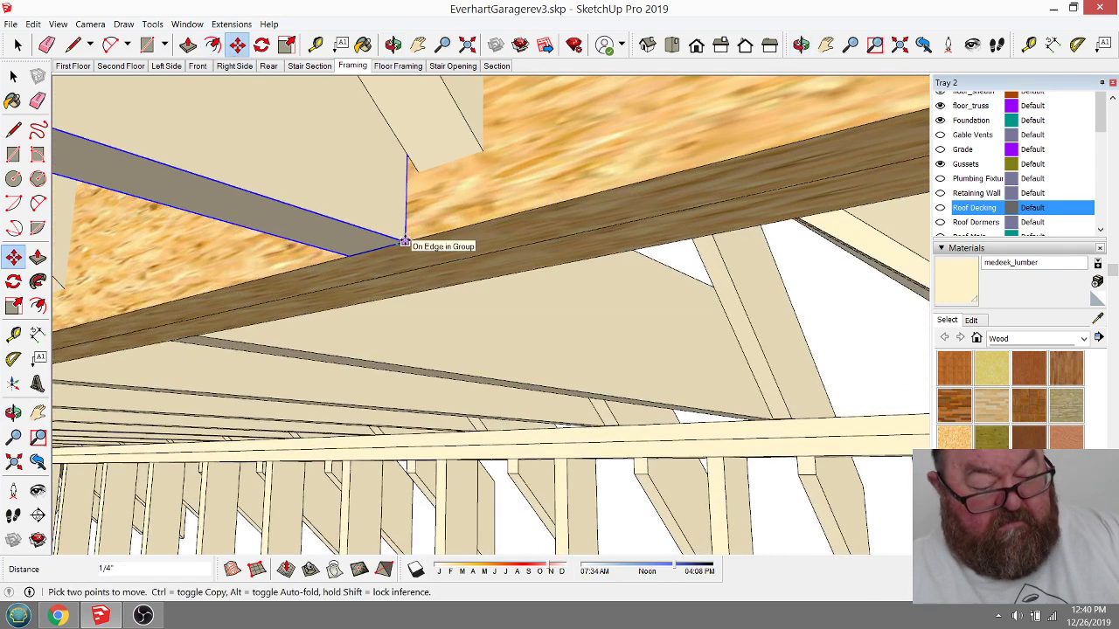
pyautogui.click(418, 176)
pyautogui.click(393, 44)
pyautogui.moveTo(472, 157); pyautogui.dragTo(692, 254)
pyautogui.scroll(5, 715, 366)
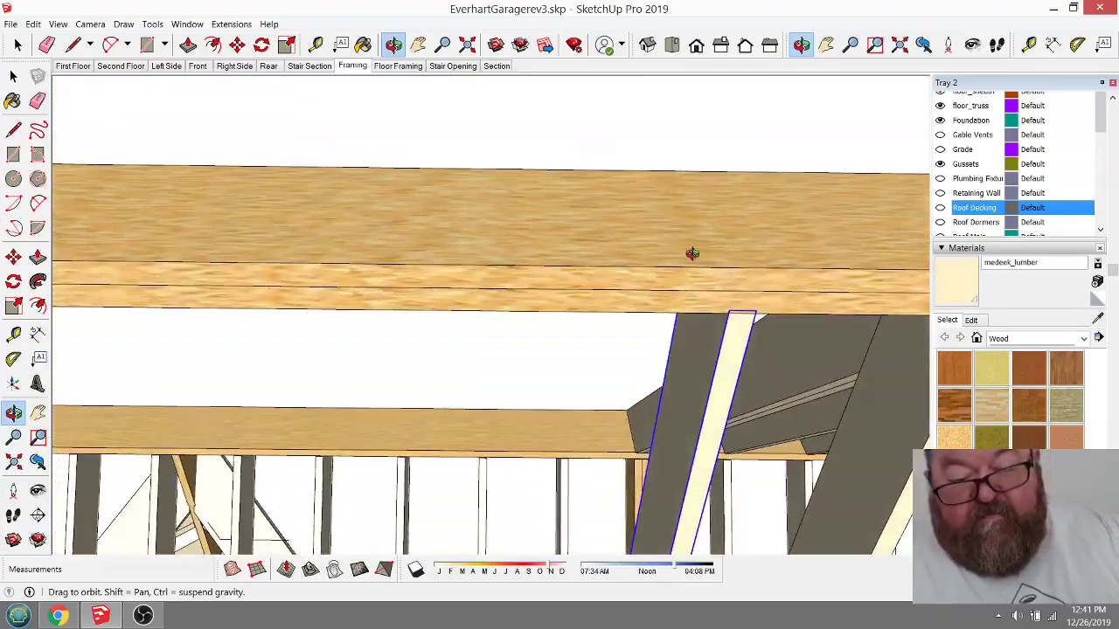
# Step: Push the copied rafter's end face back about 3/16" at the doubled beam and finish editing the rafter
pyautogui.click(18, 44)
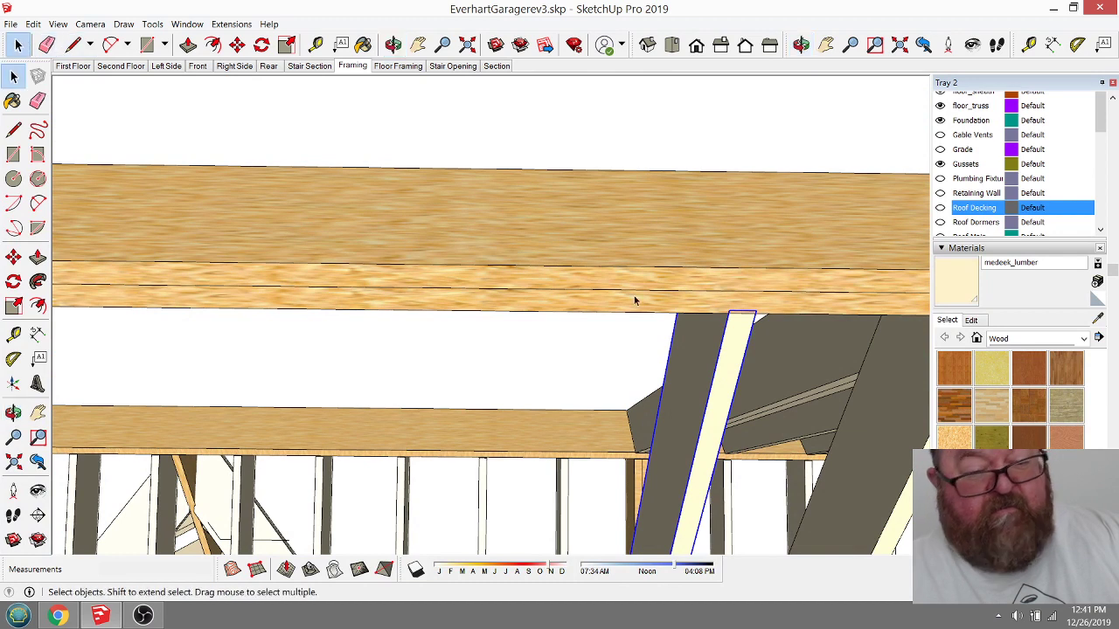
pyautogui.doubleClick(735, 328)
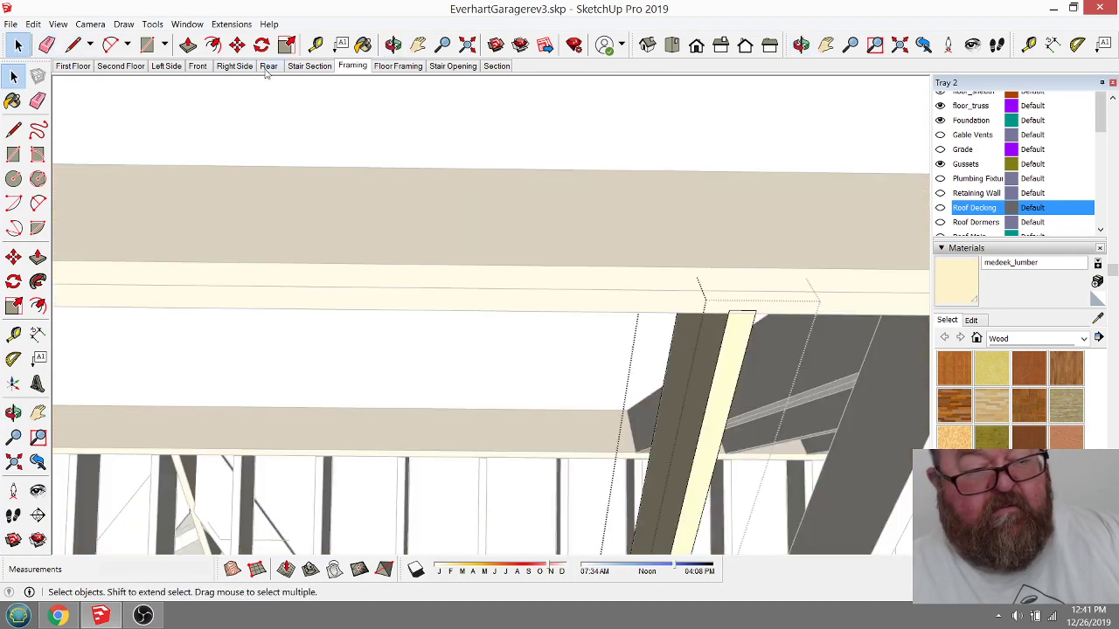
pyautogui.click(188, 44)
pyautogui.click(735, 307)
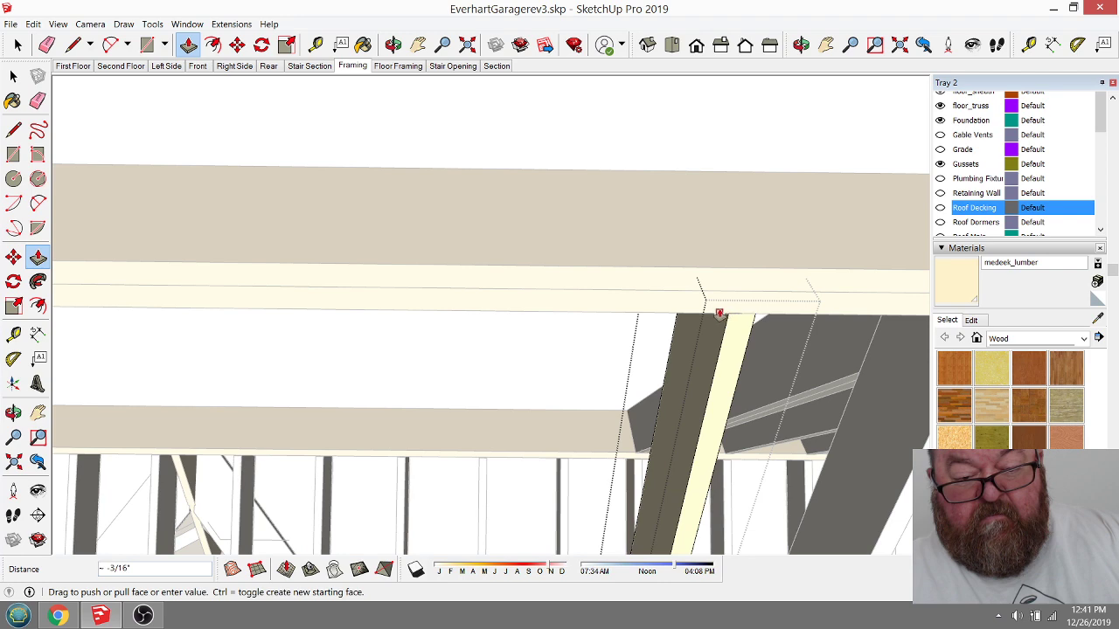
pyautogui.click(713, 315)
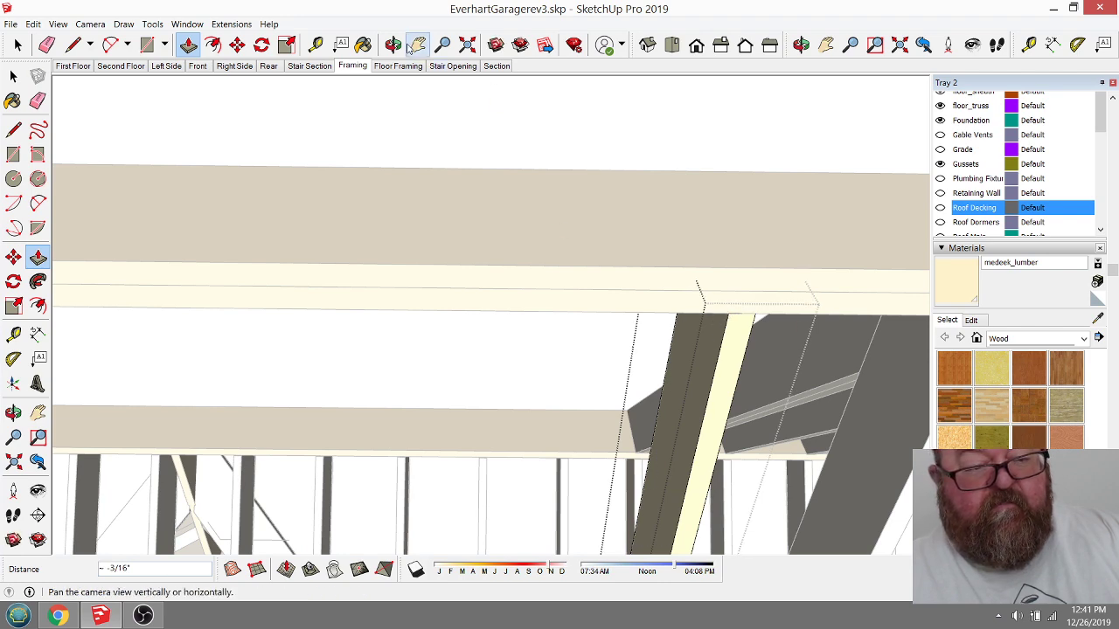
pyautogui.click(393, 45)
pyautogui.moveTo(582, 207); pyautogui.dragTo(574, 404)
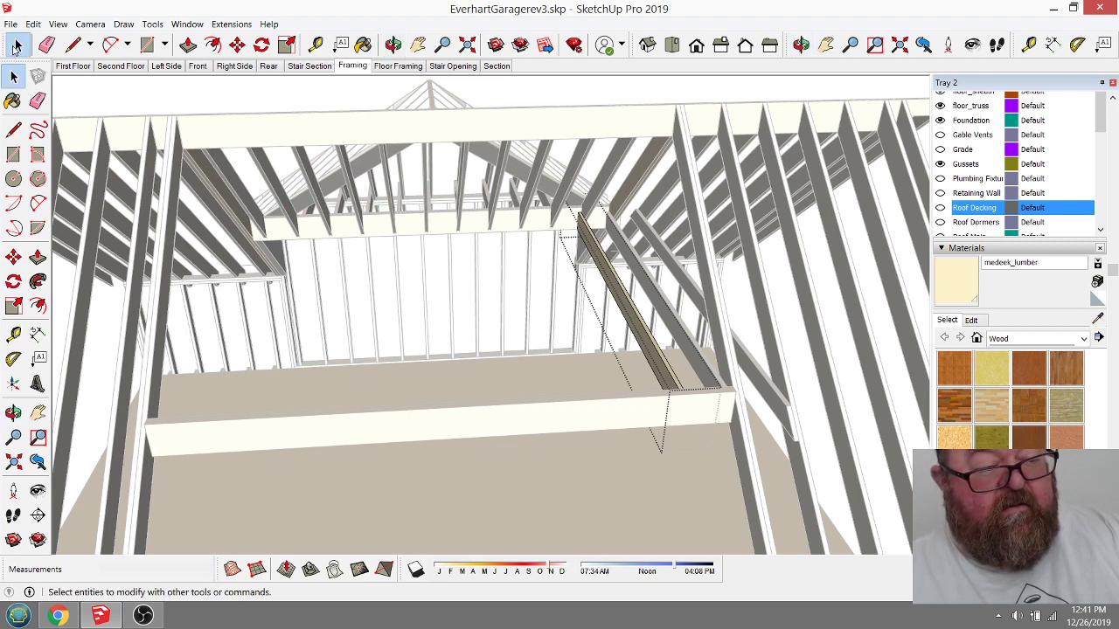
pyautogui.click(17, 44)
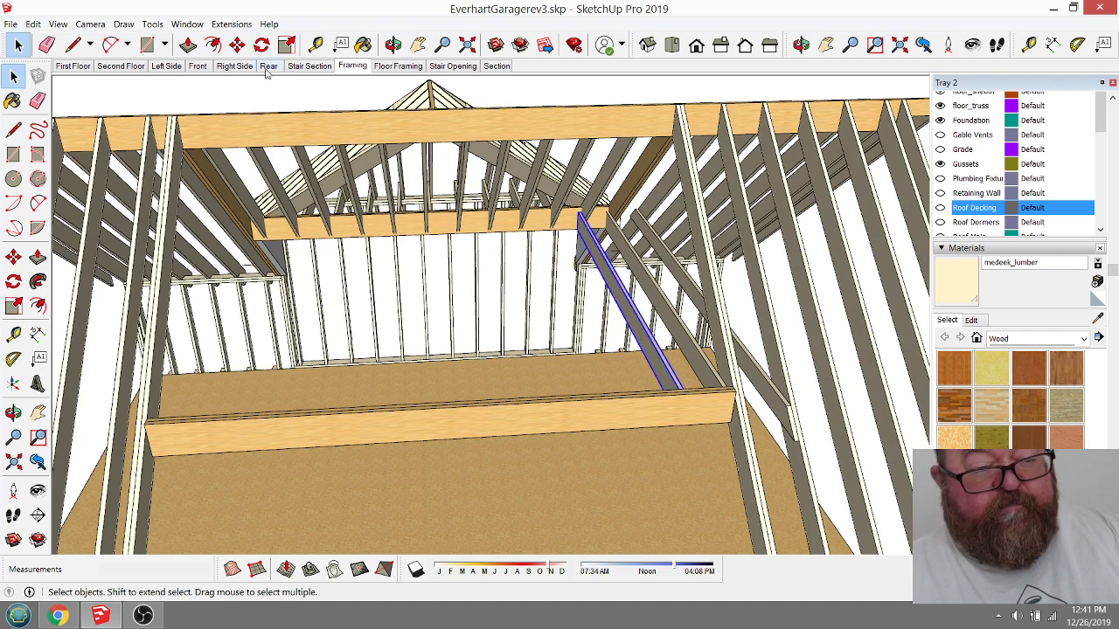
# Step: Copy the rafter 16" along the doubled beam and array it as 10 copies
pyautogui.click(237, 45)
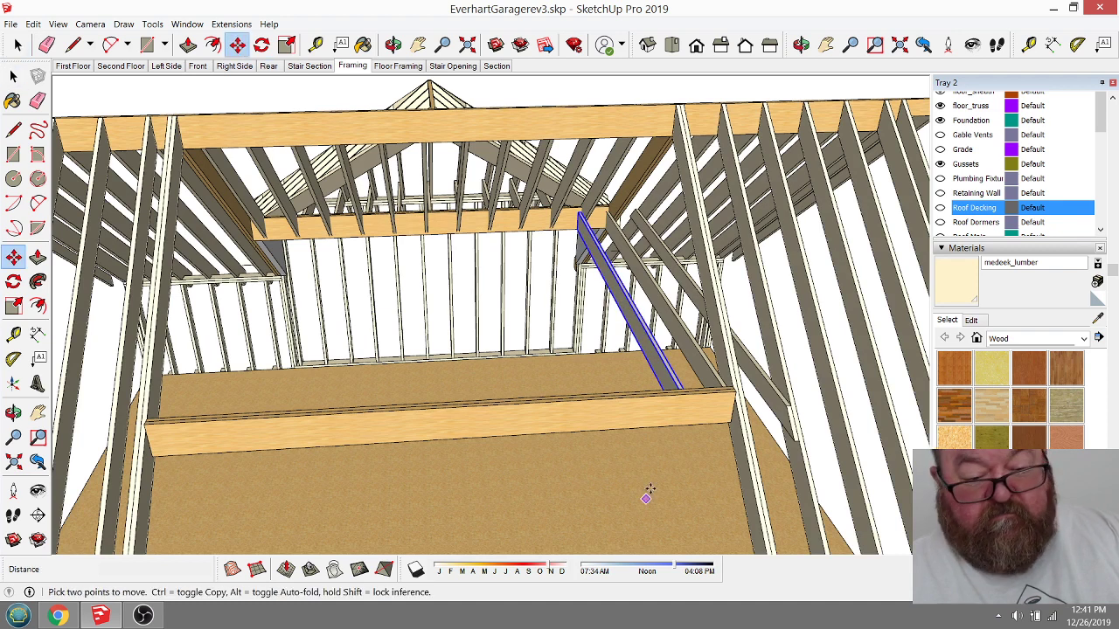
pyautogui.press('ctrl')
pyautogui.click(647, 398)
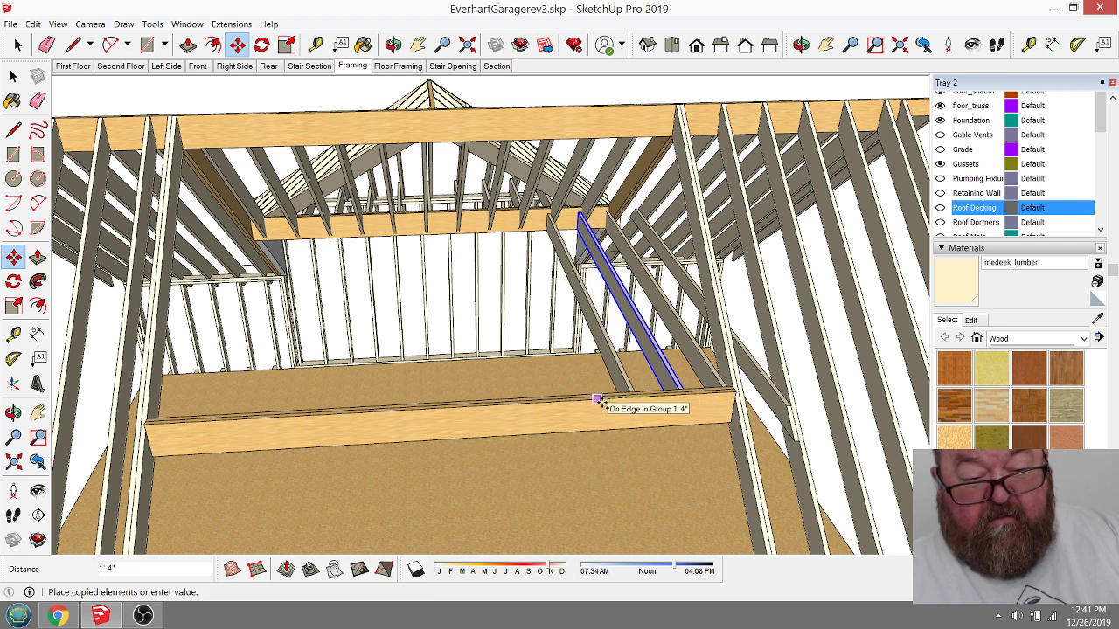
pyautogui.click(598, 401)
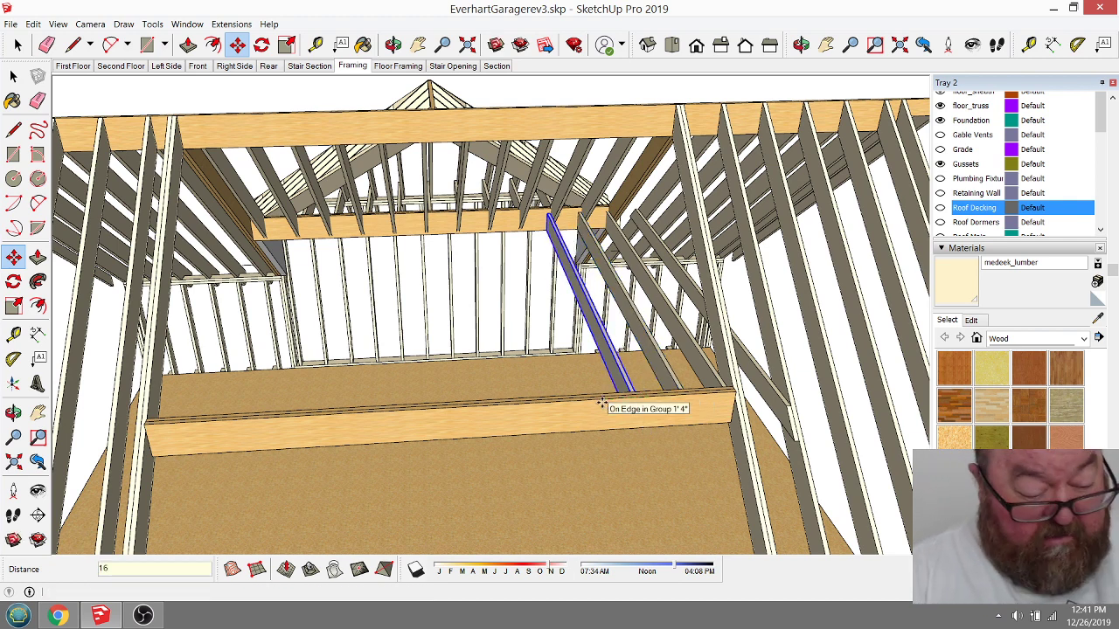
pyautogui.write('*10')
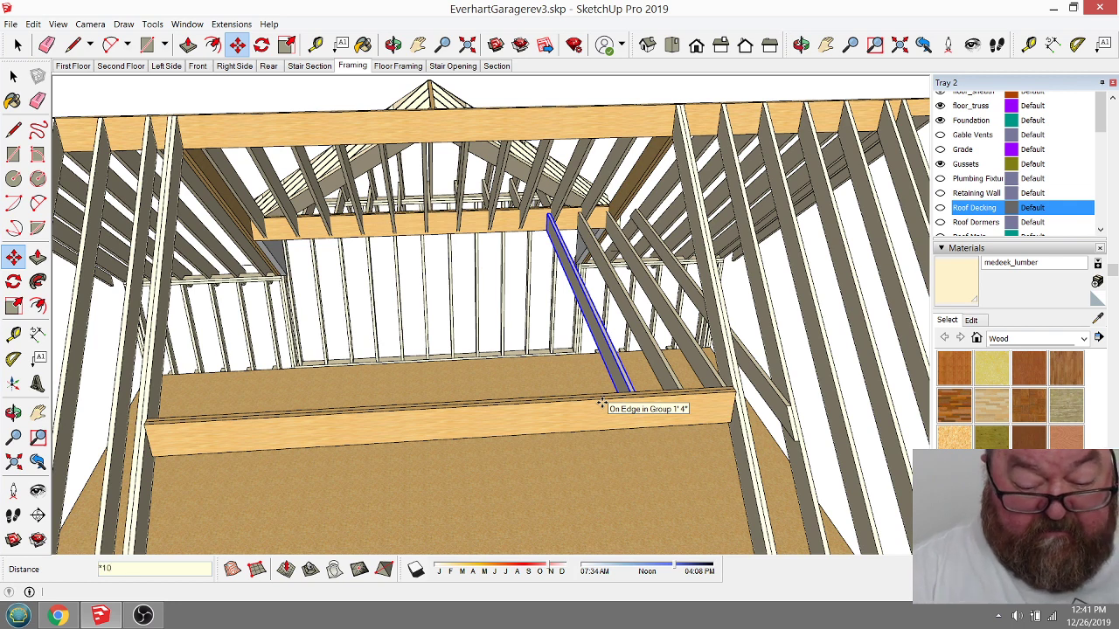
pyautogui.press('Return')
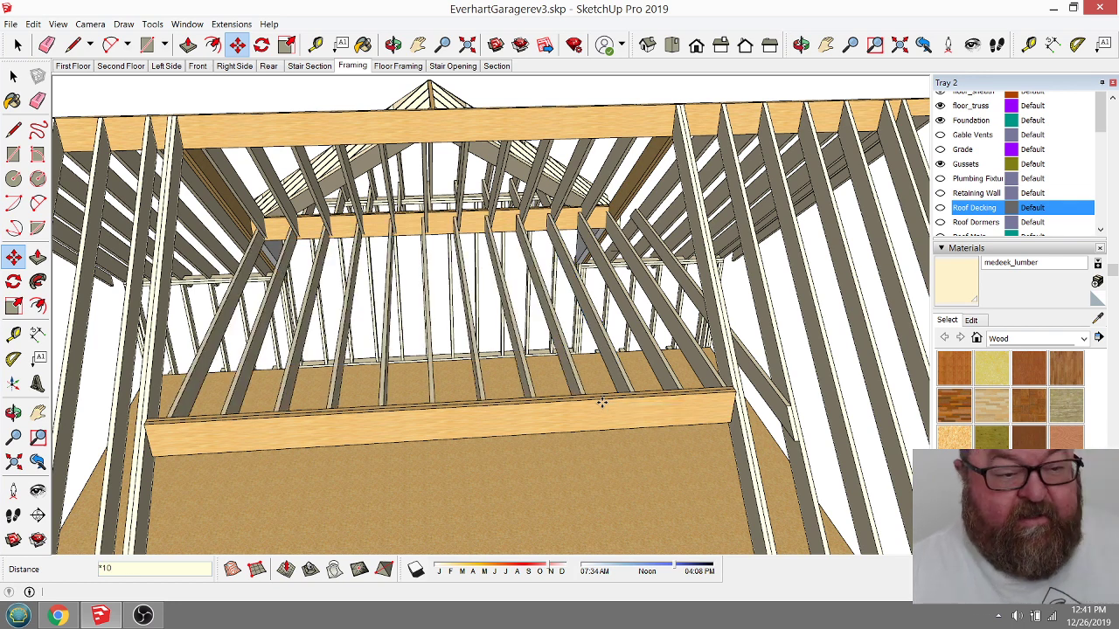
# Step: Examine the new rafter row from inside and how it meets the hip dormer framing and roof slope
pyautogui.click(393, 48)
pyautogui.moveTo(475, 282); pyautogui.dragTo(492, 245)
pyautogui.moveTo(553, 262); pyautogui.dragTo(500, 68)
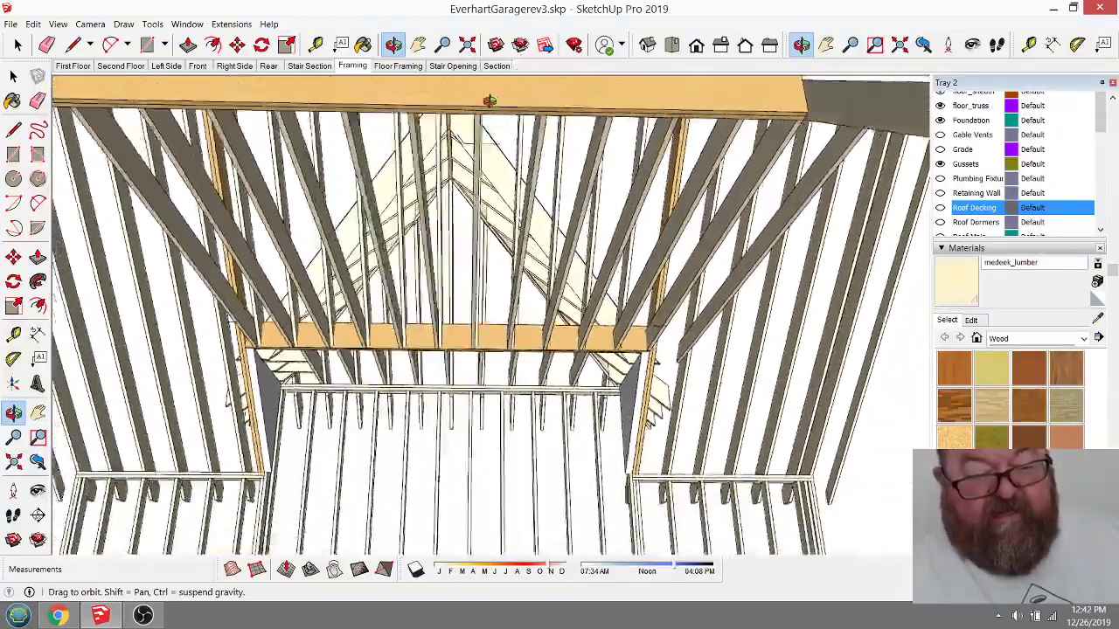
pyautogui.moveTo(489, 101); pyautogui.dragTo(612, 297)
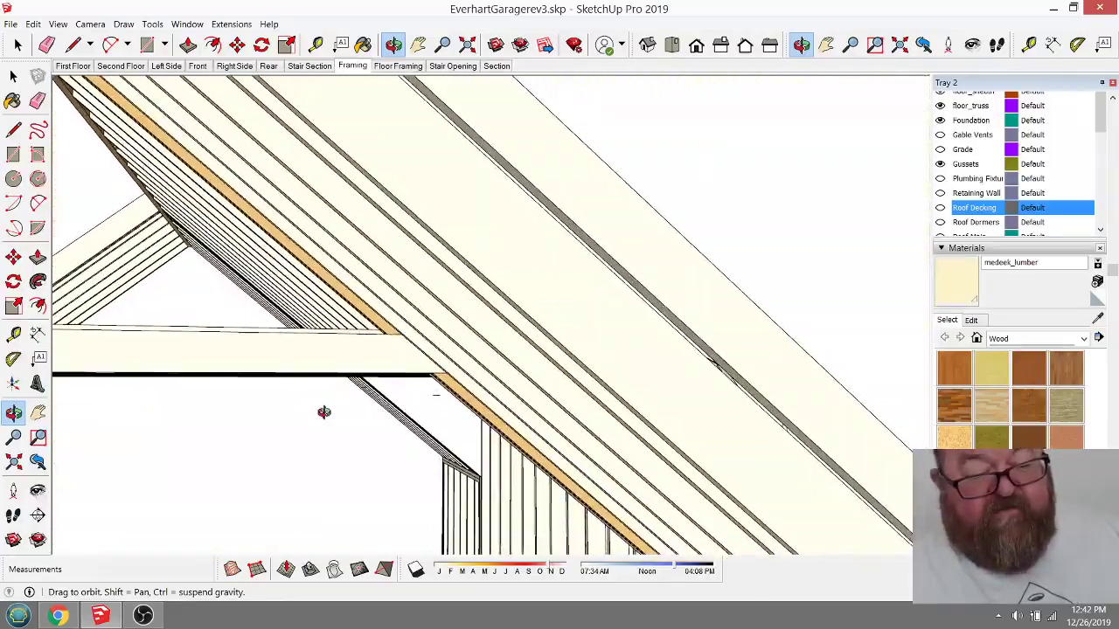
pyautogui.moveTo(348, 408); pyautogui.dragTo(567, 391)
pyautogui.scroll(8, 525, 401)
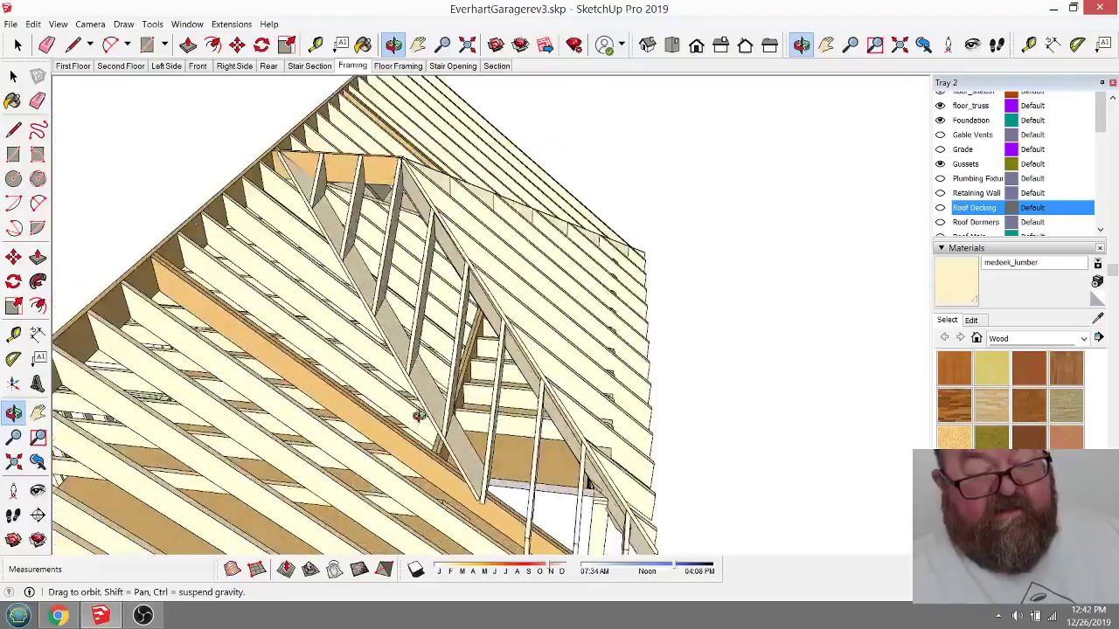
pyautogui.moveTo(470, 411); pyautogui.dragTo(521, 248)
pyautogui.moveTo(433, 313); pyautogui.dragTo(505, 339)
pyautogui.moveTo(519, 262); pyautogui.dragTo(211, 200)
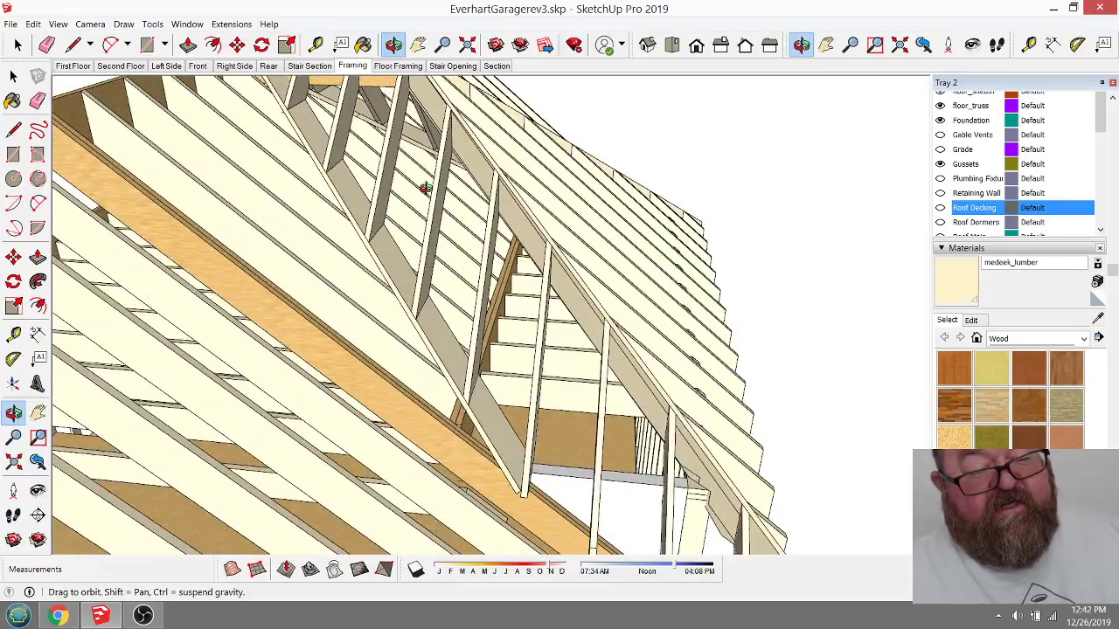
# Step: Examine the whole roof framing from outside, including the hip dormer and the separate hip roof beside the building
pyautogui.moveTo(457, 374); pyautogui.dragTo(697, 408)
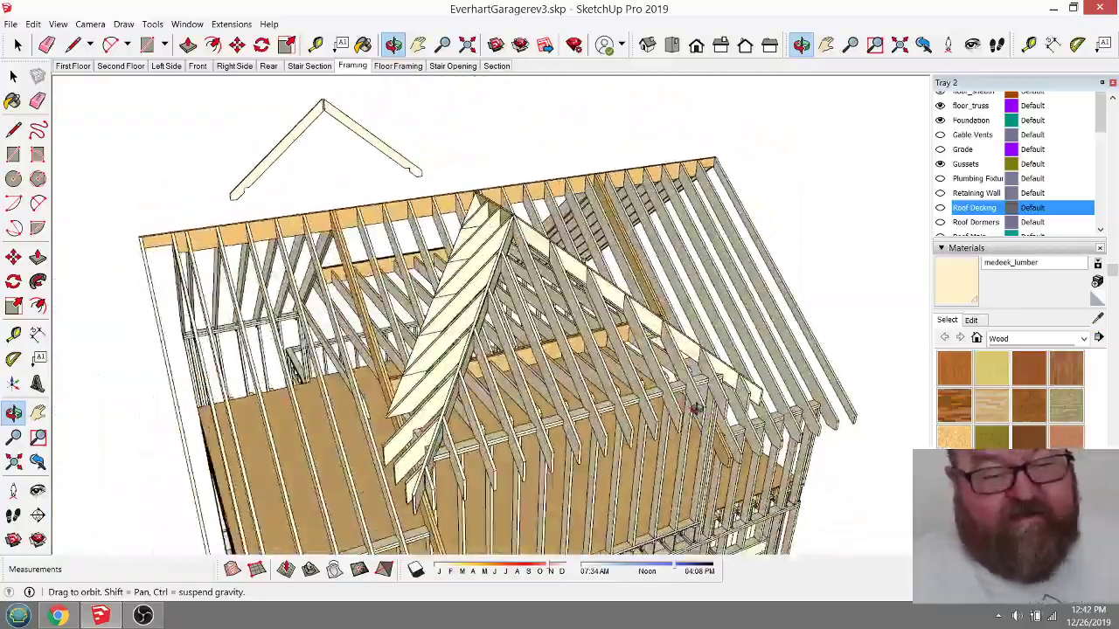
pyautogui.moveTo(468, 323); pyautogui.dragTo(528, 311)
pyautogui.scroll(3, 528, 311)
pyautogui.scroll(-5, 452, 373)
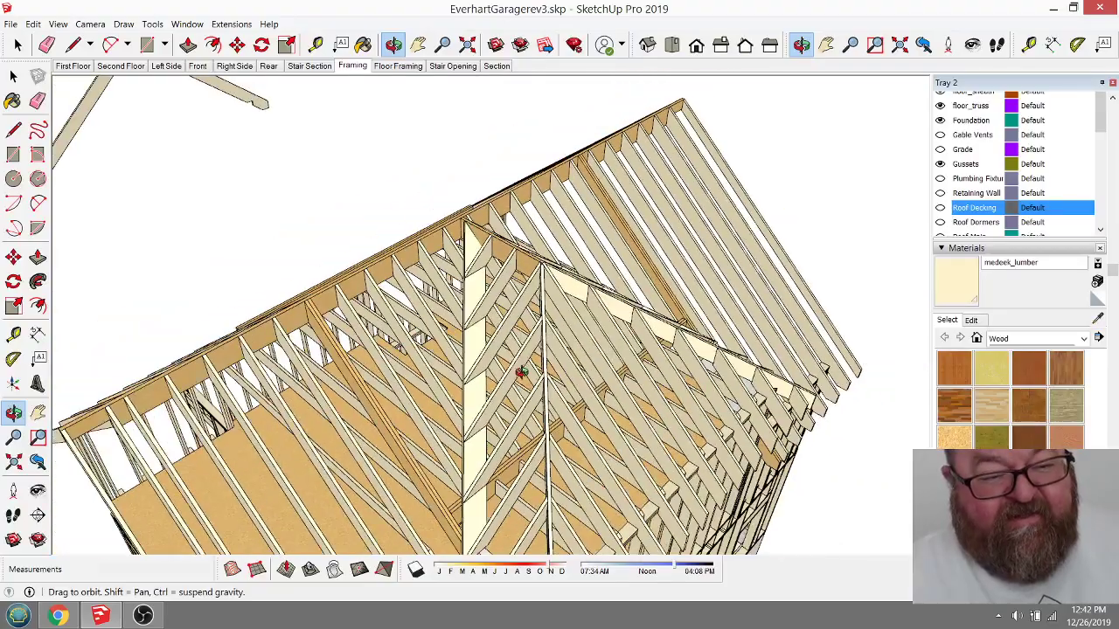
pyautogui.scroll(5, 499, 385)
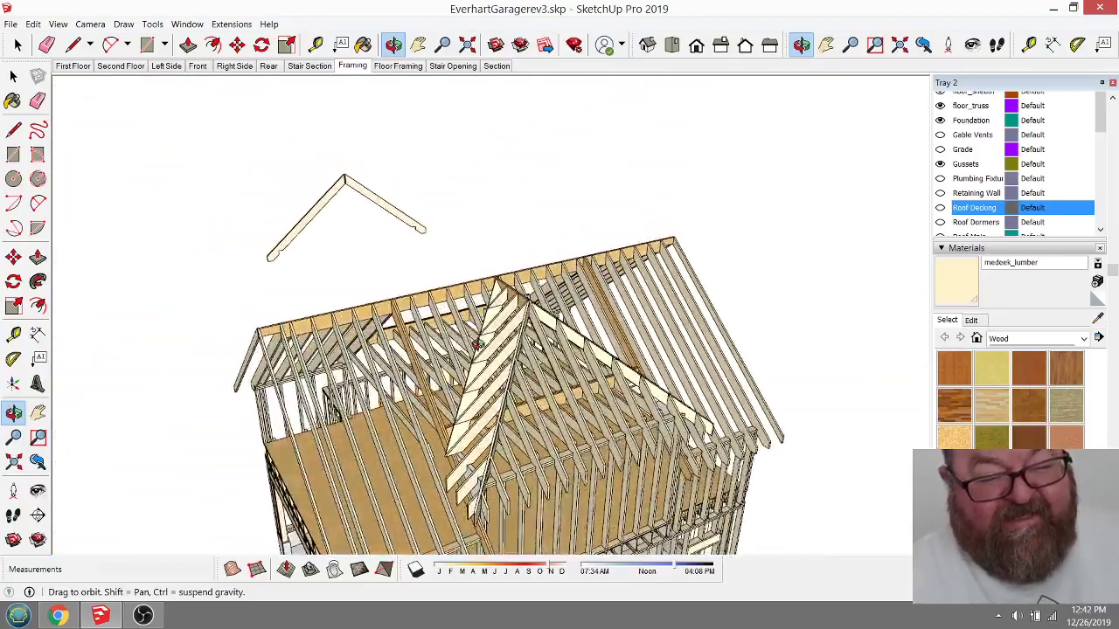
pyautogui.scroll(-2, 533, 373)
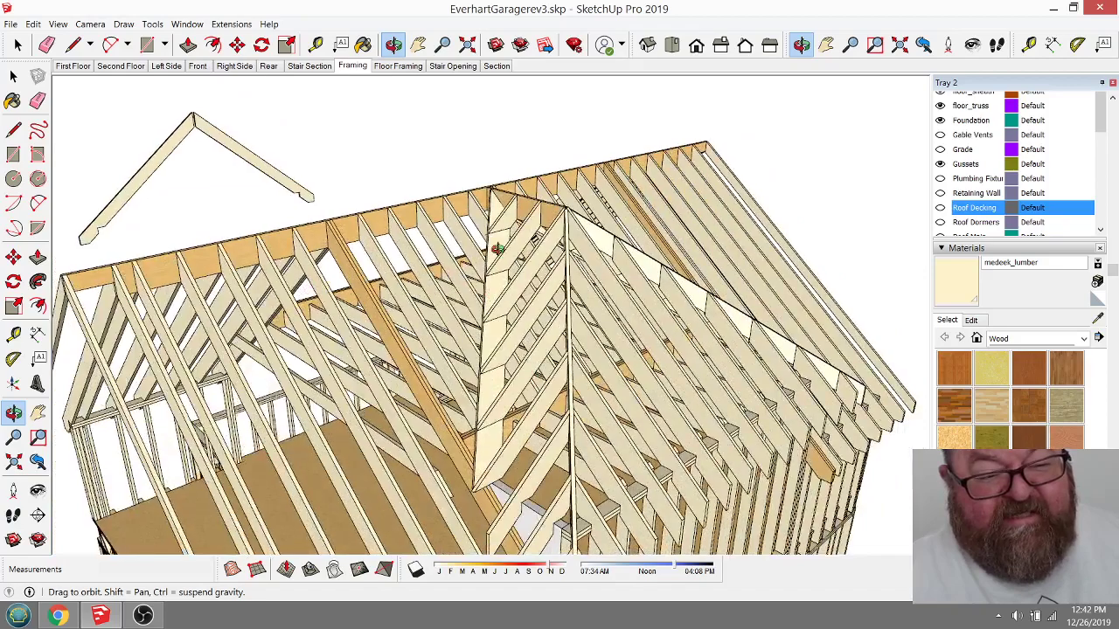
pyautogui.scroll(-4, 532, 328)
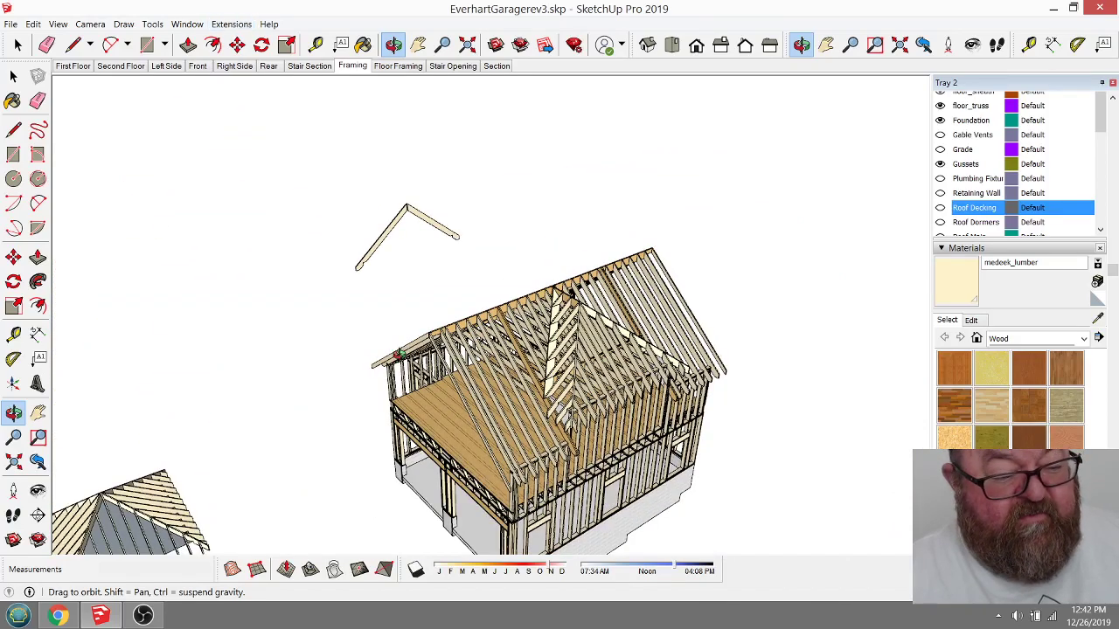
pyautogui.scroll(5, 190, 489)
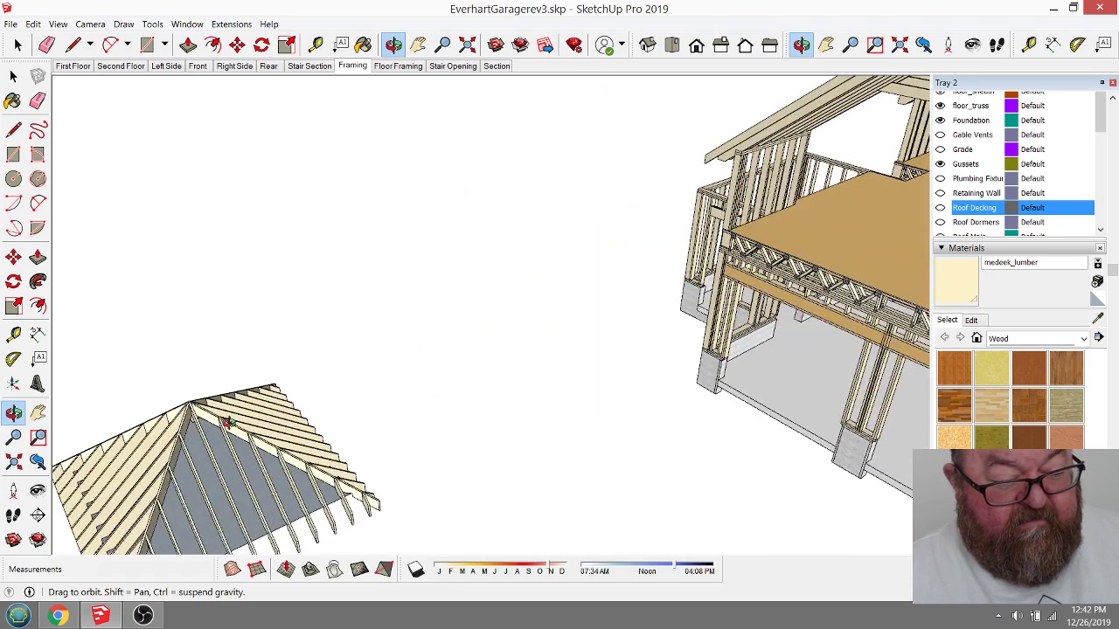
pyautogui.scroll(-4, 234, 431)
pyautogui.moveTo(625, 332); pyautogui.dragTo(615, 345, button='middle')
pyautogui.scroll(5, 648, 301)
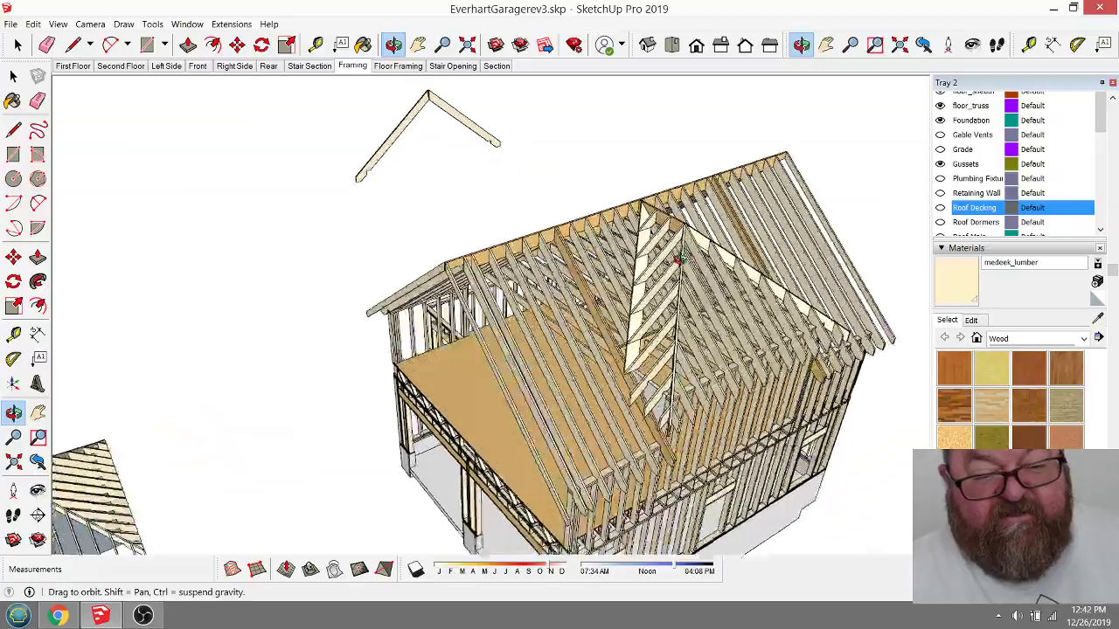
pyautogui.moveTo(591, 413)
pyautogui.mouseDown(button='middle')
pyautogui.moveTo(450, 365)
pyautogui.moveTo(540, 346)
pyautogui.moveTo(472, 361)
pyautogui.mouseUp(button='middle')
pyautogui.moveTo(528, 294)
pyautogui.mouseDown(button='middle')
pyautogui.moveTo(367, 317)
pyautogui.moveTo(655, 370)
pyautogui.moveTo(493, 355)
pyautogui.moveTo(565, 191)
pyautogui.mouseUp(button='middle')
pyautogui.moveTo(475, 357); pyautogui.dragTo(839, 236, button='middle')
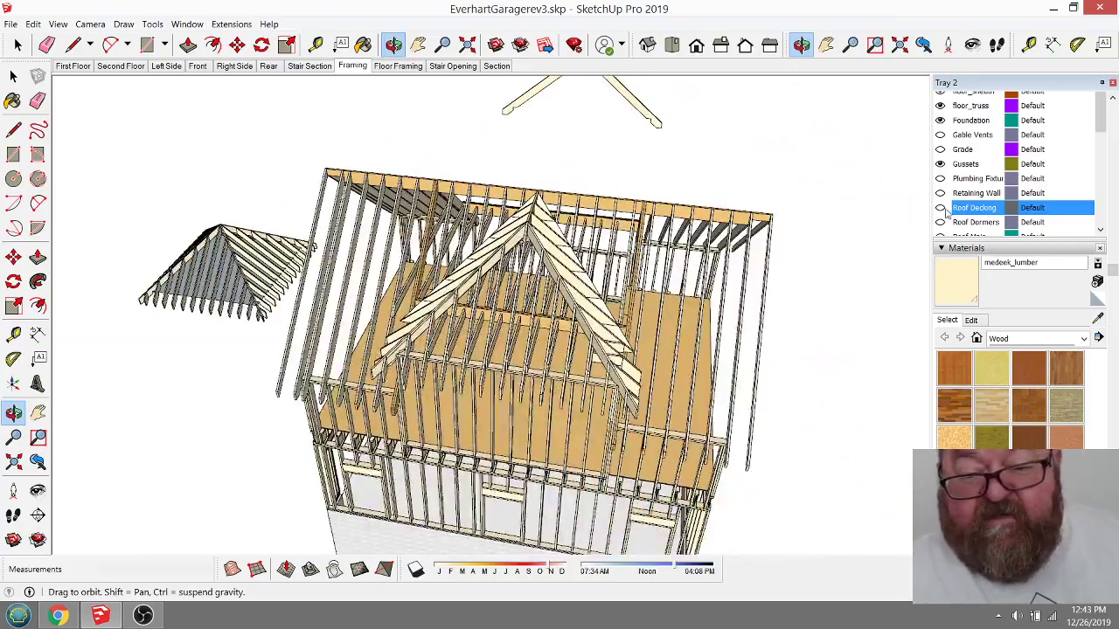
# Step: Show the Roof Decking layer and check the decking panels around the hip dormer
pyautogui.moveTo(680, 287)
pyautogui.mouseDown(button='middle')
pyautogui.moveTo(647, 297)
pyautogui.moveTo(600, 350)
pyautogui.moveTo(501, 182)
pyautogui.moveTo(491, 267)
pyautogui.mouseUp(button='middle')
pyautogui.scroll(3, 600, 350)
pyautogui.scroll(-3, 491, 268)
pyautogui.scroll(3, 488, 278)
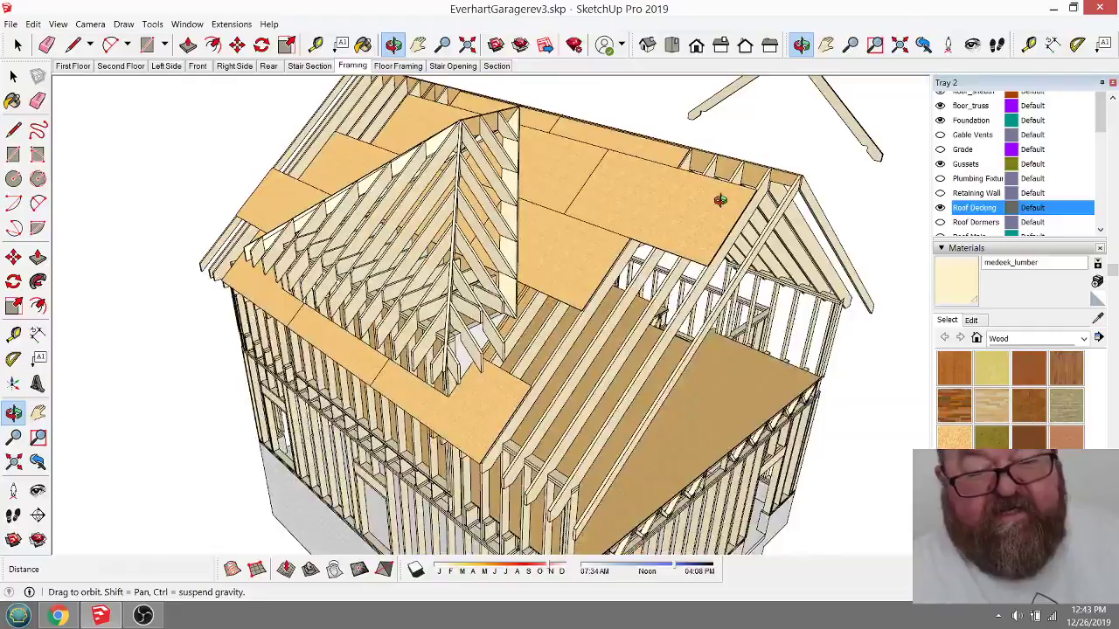
pyautogui.moveTo(318, 274)
pyautogui.mouseDown(button='middle')
pyautogui.moveTo(686, 270)
pyautogui.moveTo(689, 332)
pyautogui.moveTo(616, 275)
pyautogui.moveTo(655, 157)
pyautogui.moveTo(552, 164)
pyautogui.moveTo(585, 150)
pyautogui.moveTo(634, 181)
pyautogui.moveTo(626, 191)
pyautogui.mouseUp(button='middle')
pyautogui.moveTo(285, 102)
pyautogui.mouseDown(button='middle')
pyautogui.moveTo(395, 149)
pyautogui.moveTo(211, 85)
pyautogui.mouseUp(button='middle')
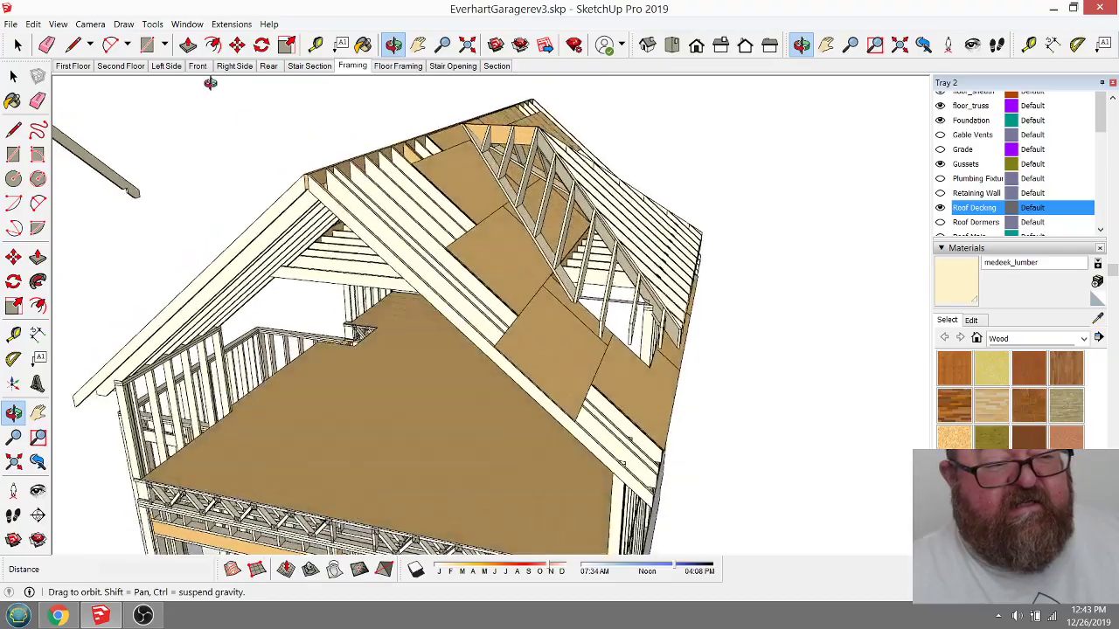
# Step: Switch to the Front scene and hide the Roof Dormers layer
pyautogui.click(200, 66)
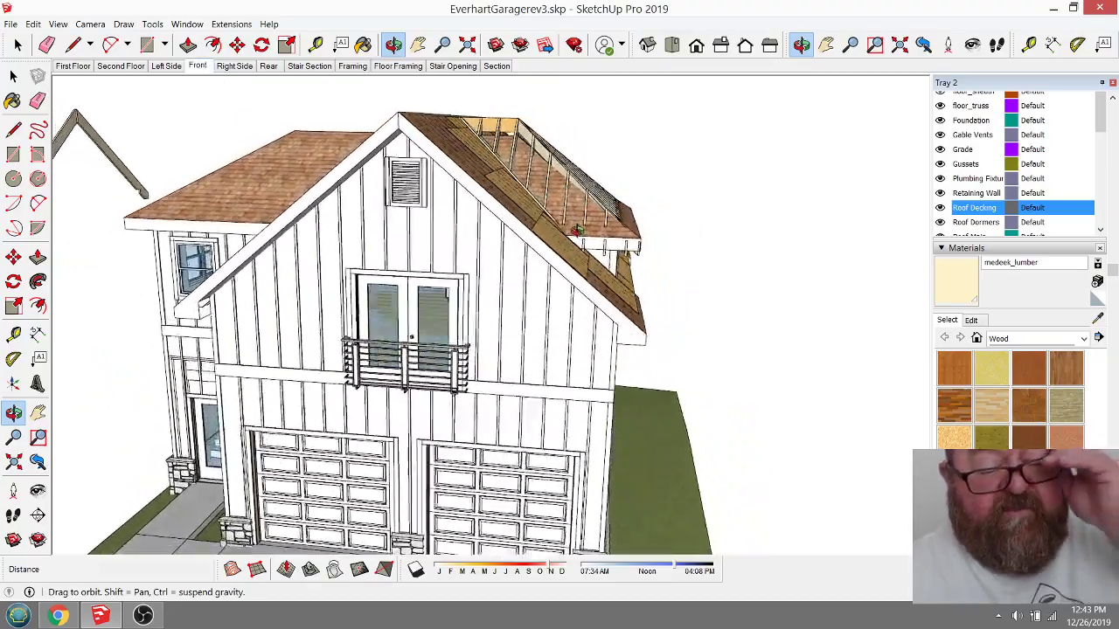
pyautogui.moveTo(545, 183); pyautogui.dragTo(502, 115)
pyautogui.moveTo(490, 160); pyautogui.dragTo(353, 293)
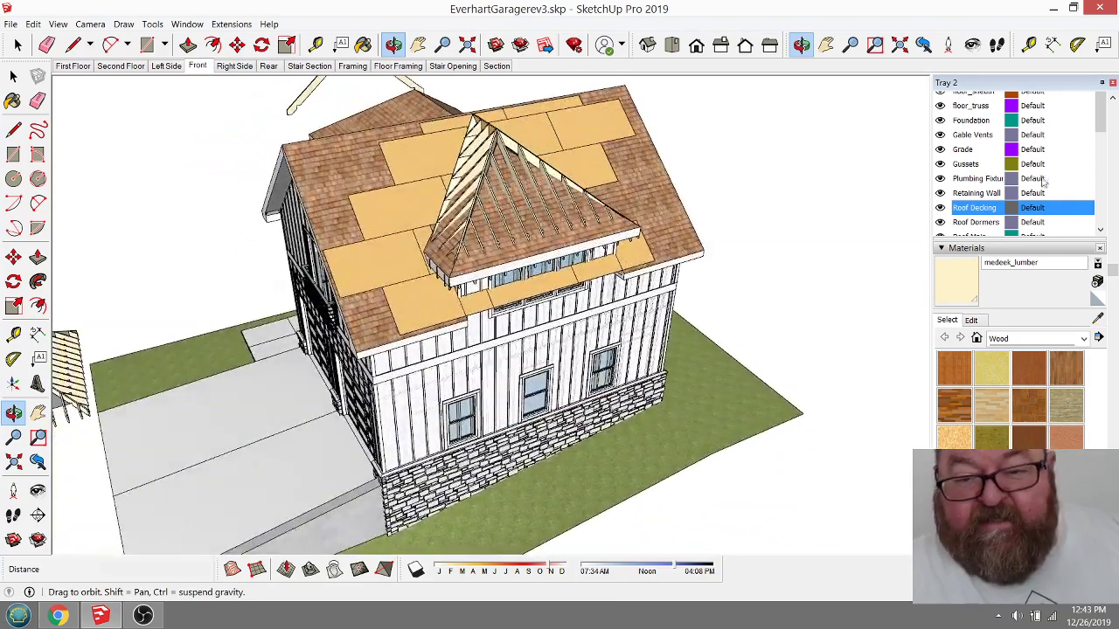
pyautogui.scroll(-3, 985, 170)
pyautogui.scroll(-1, 981, 194)
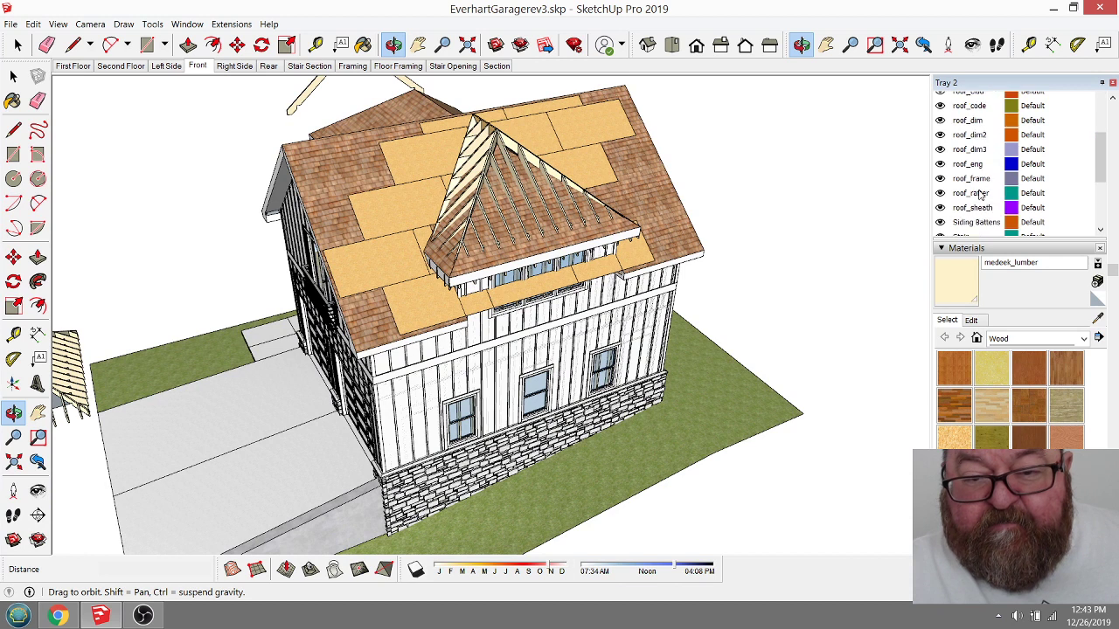
pyautogui.scroll(1, 981, 190)
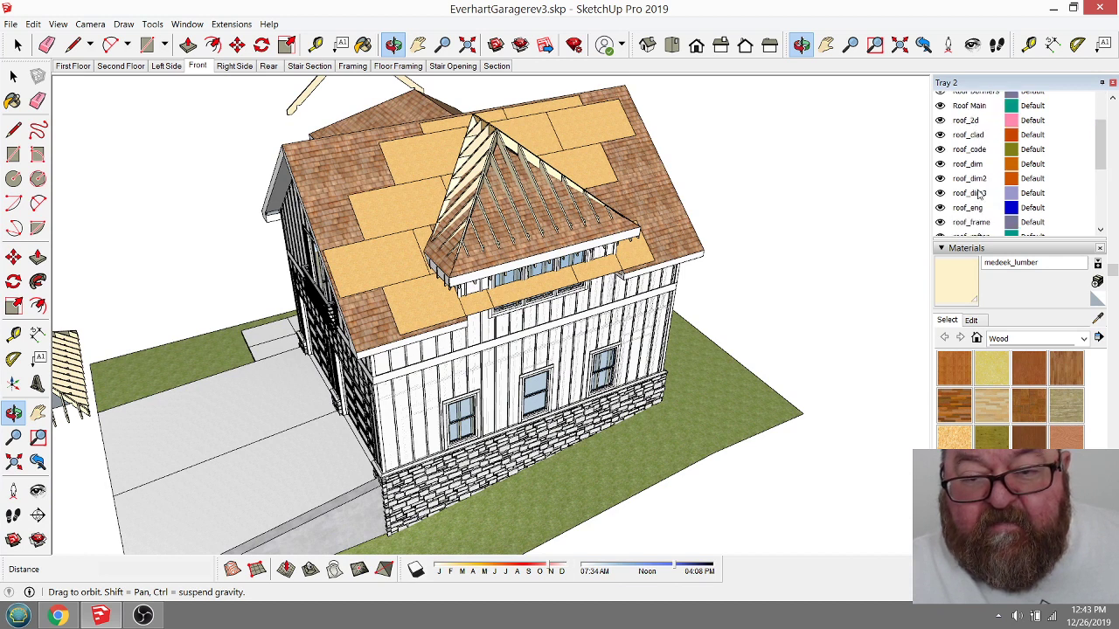
pyautogui.scroll(1, 981, 193)
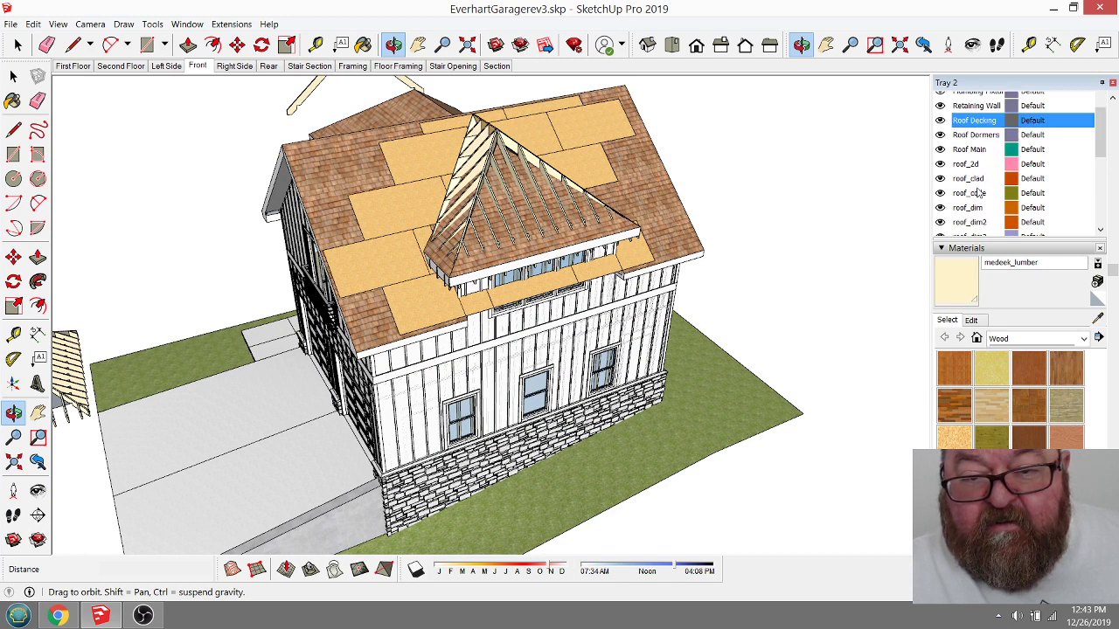
pyautogui.click(939, 135)
# Step: Examine the main roof and the side entry wing from several sides with the dormer roofs hidden
pyautogui.moveTo(489, 262); pyautogui.dragTo(612, 262)
pyautogui.scroll(3, 385, 180)
pyautogui.moveTo(520, 229); pyautogui.dragTo(507, 335)
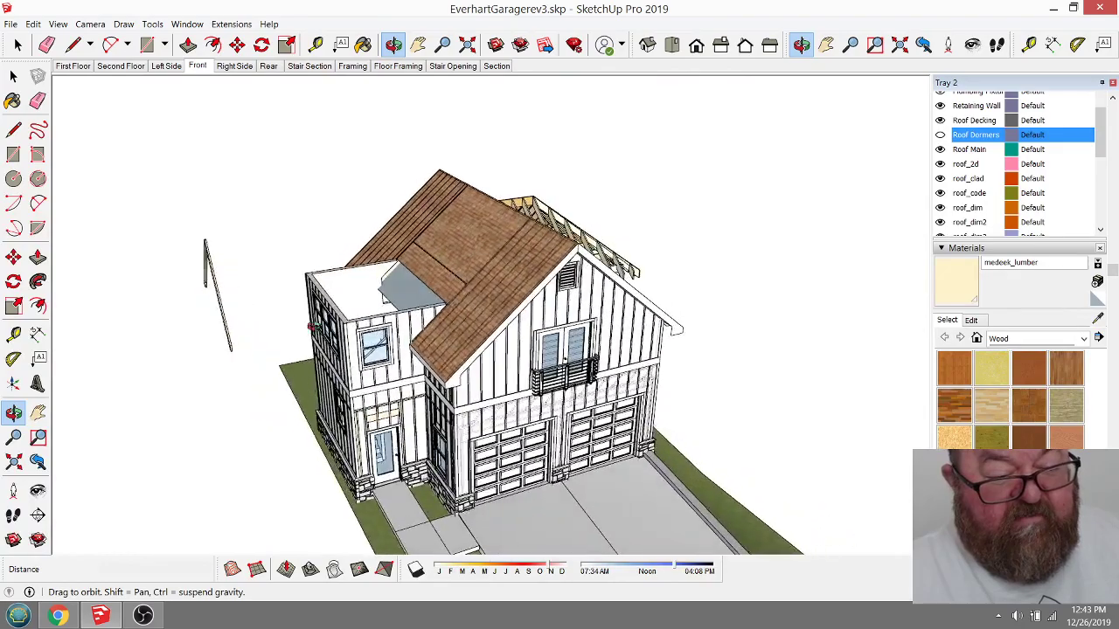
pyautogui.moveTo(381, 350); pyautogui.dragTo(367, 315)
pyautogui.moveTo(568, 219); pyautogui.dragTo(473, 235)
pyautogui.moveTo(479, 296); pyautogui.dragTo(542, 268)
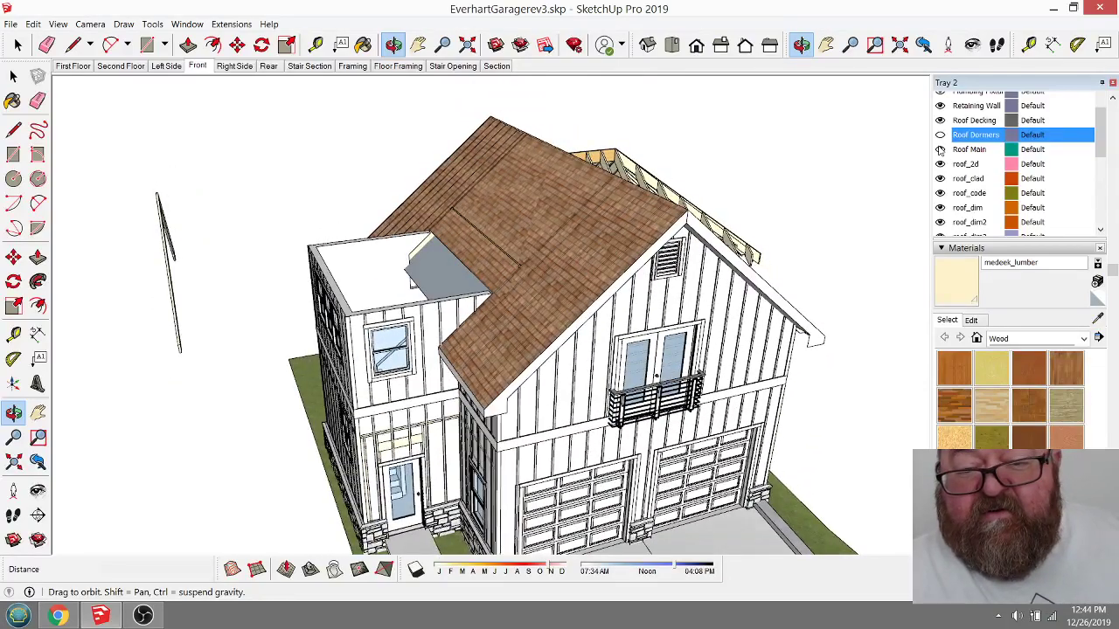
# Step: Return to the Framing scene and view the decking and hip dormer framing from above
pyautogui.click(355, 68)
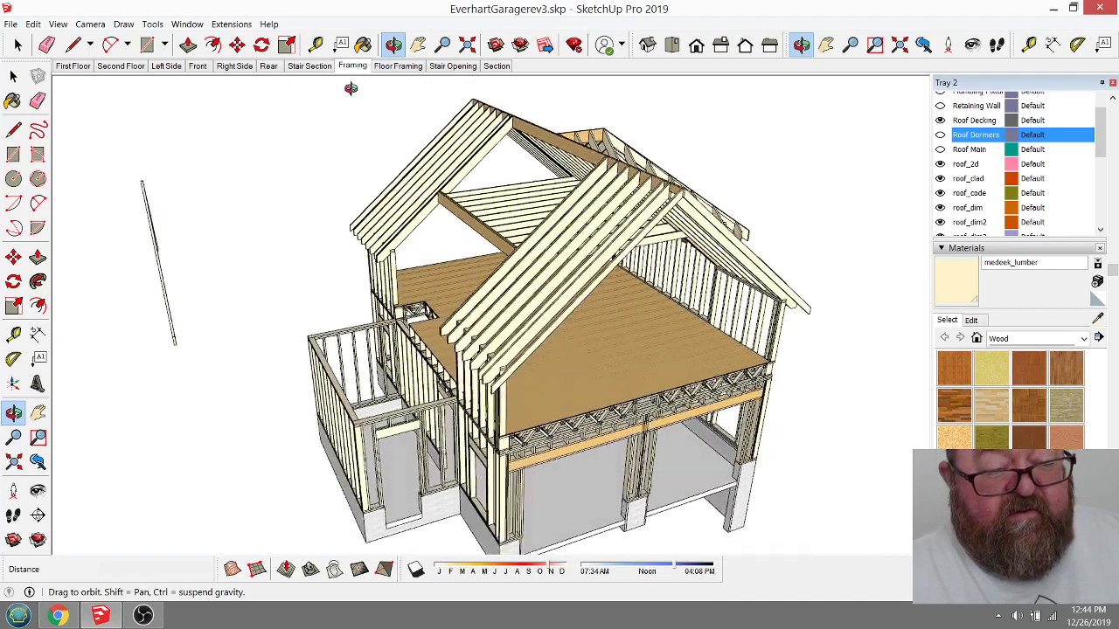
pyautogui.moveTo(459, 318); pyautogui.dragTo(412, 314)
pyautogui.moveTo(538, 254); pyautogui.dragTo(430, 282)
pyautogui.scroll(-6, 481, 201)
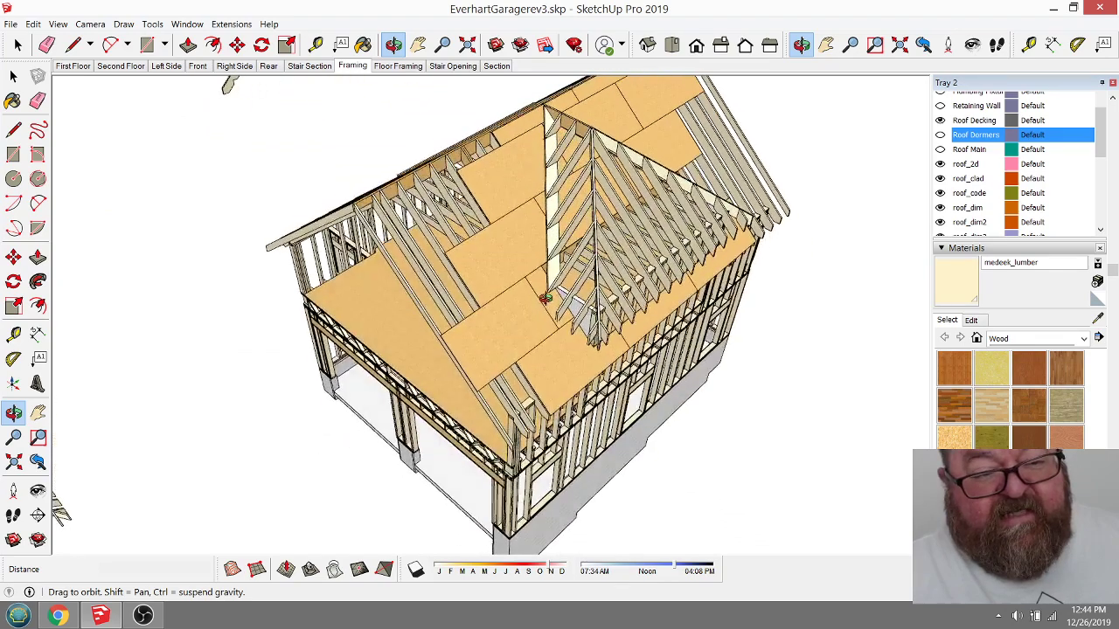
pyautogui.press('space')
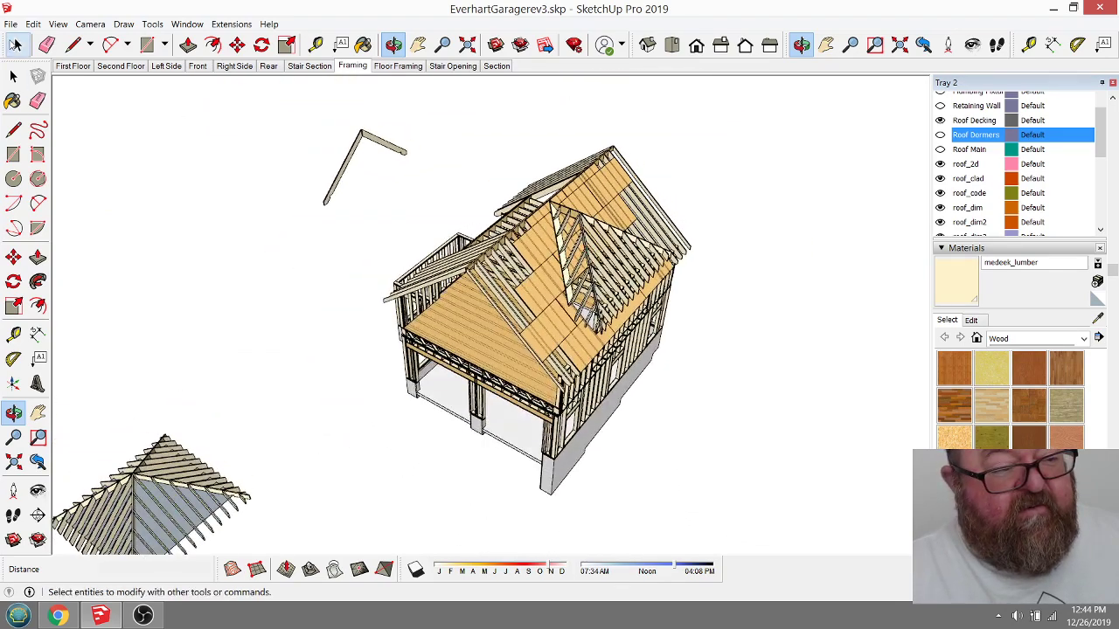
# Step: Delete the loose pair of rafters standing apart from the garage
pyautogui.click(357, 142)
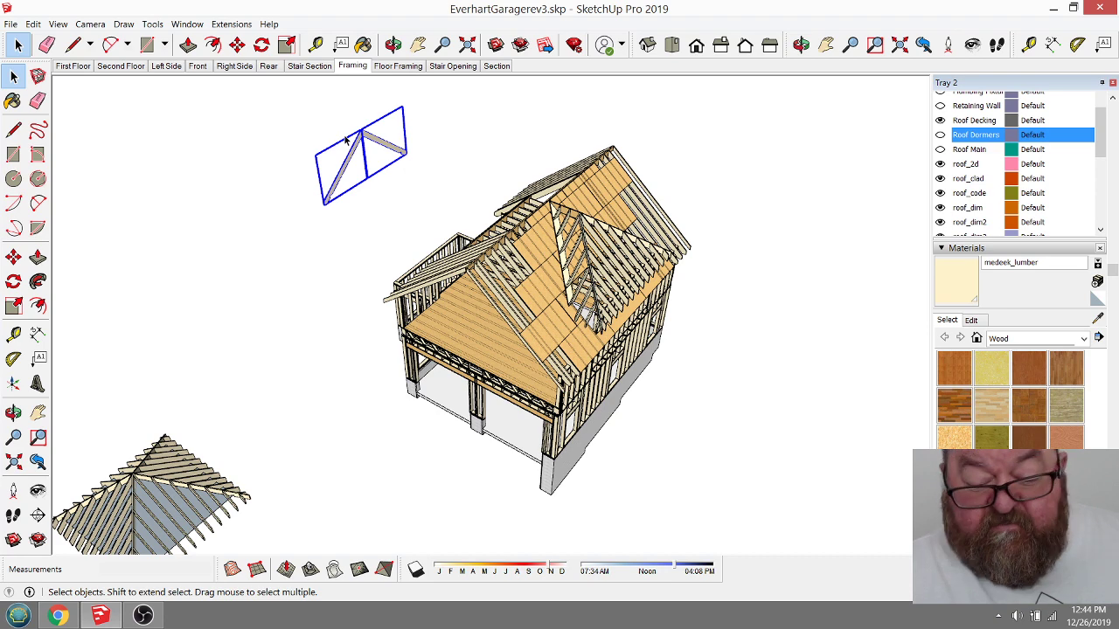
pyautogui.press('Delete')
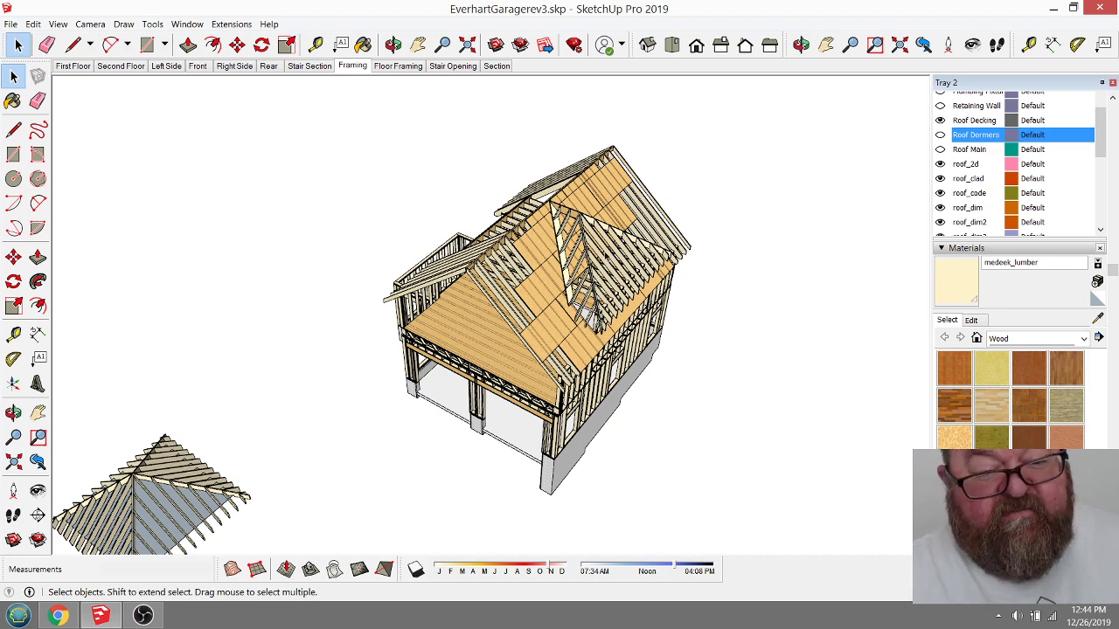
# Step: Examine where the hip dormer framing meets the main ridge and decking, and view the gable-end framing from below
pyautogui.scroll(4, 542, 266)
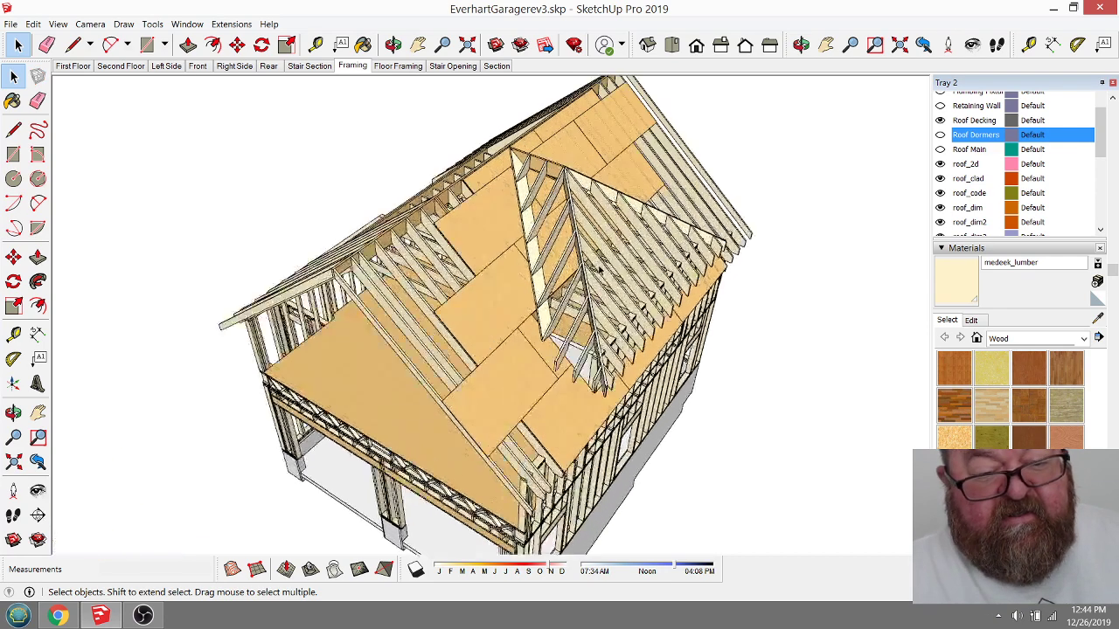
pyautogui.click(392, 45)
pyautogui.moveTo(535, 266); pyautogui.dragTo(495, 246)
pyautogui.scroll(5, 494, 247)
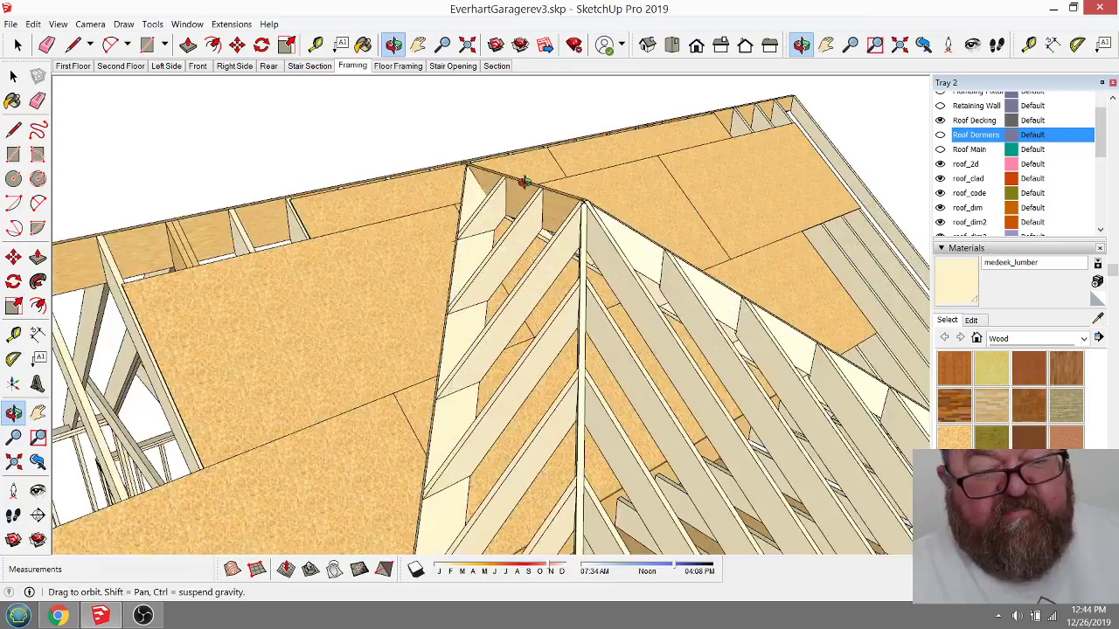
pyautogui.scroll(-3, 457, 158)
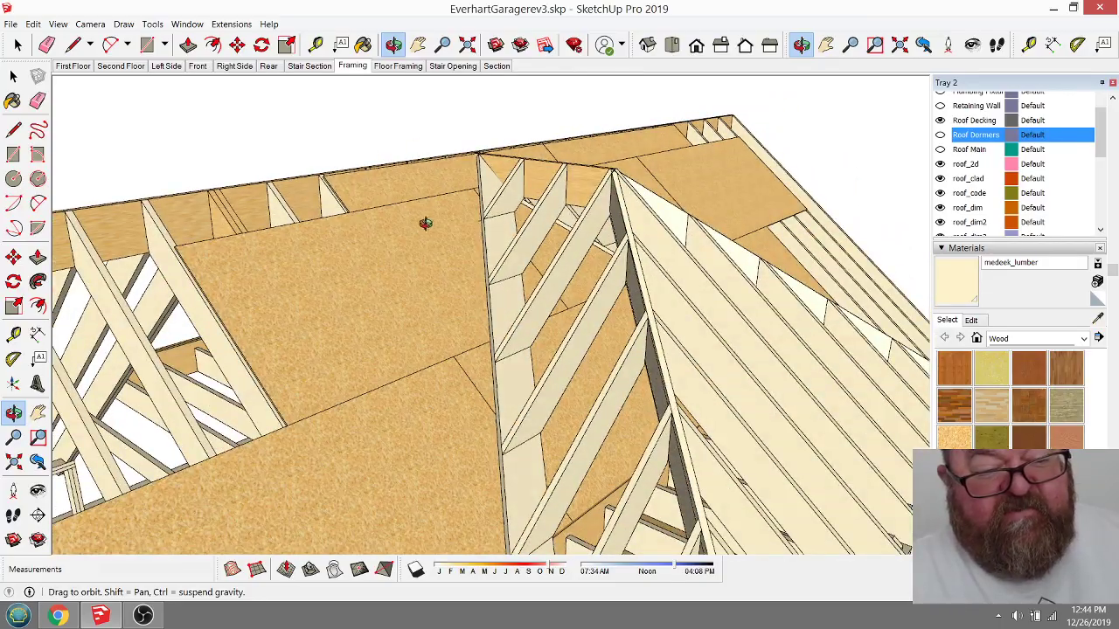
pyautogui.scroll(3, 467, 186)
pyautogui.scroll(-5, 467, 186)
pyautogui.moveTo(466, 186); pyautogui.dragTo(540, 344)
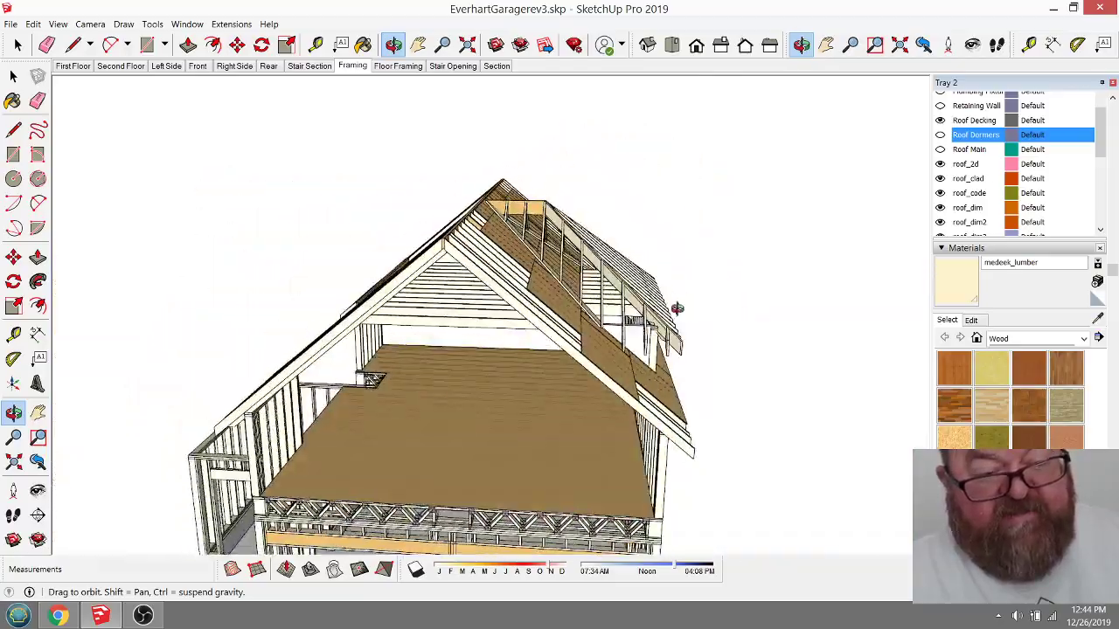
pyautogui.moveTo(686, 303); pyautogui.dragTo(630, 271)
pyautogui.moveTo(553, 395); pyautogui.dragTo(629, 372)
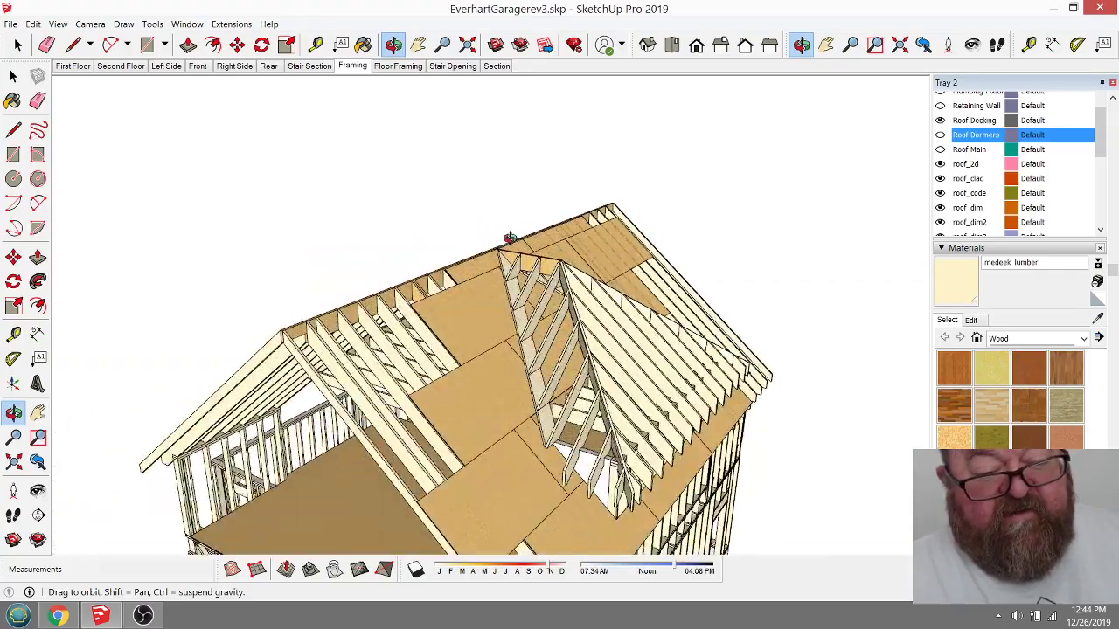
pyautogui.scroll(8, 509, 238)
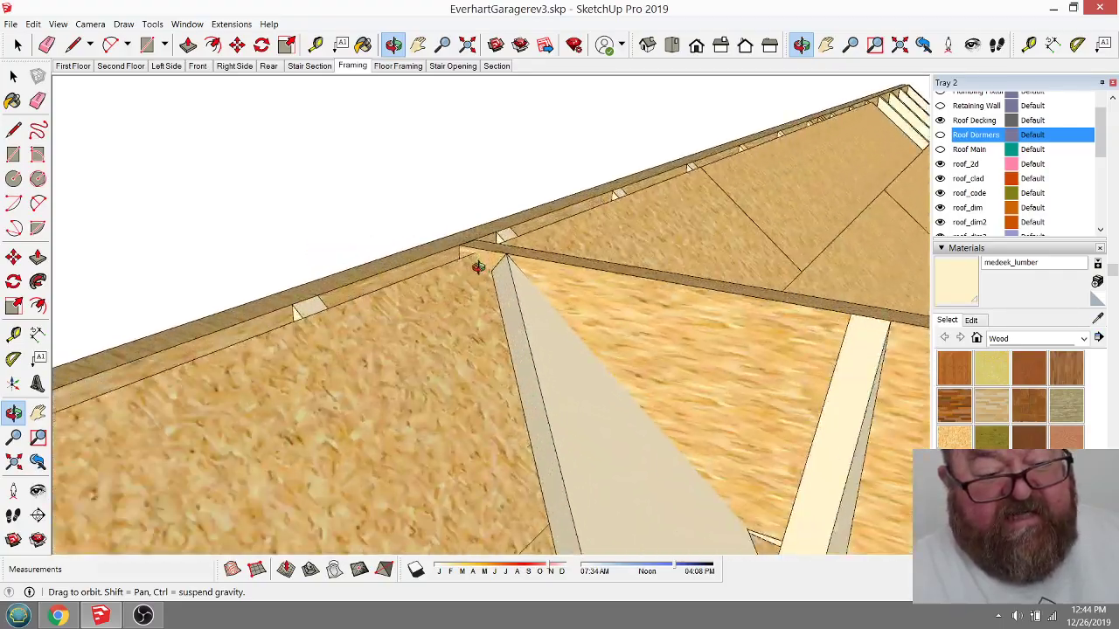
pyautogui.scroll(-8, 477, 266)
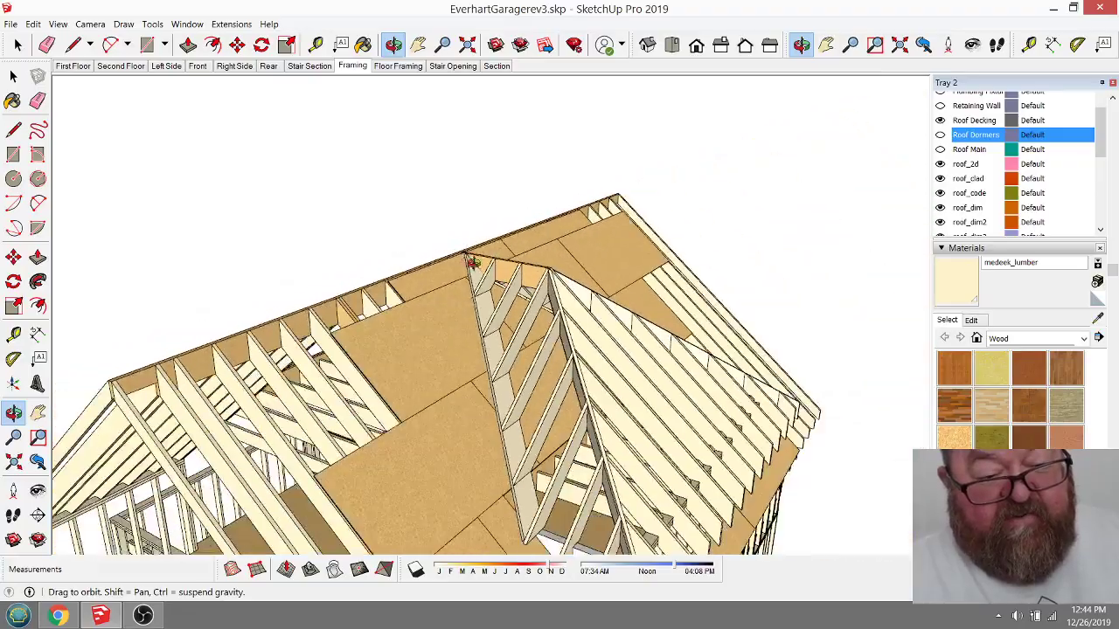
pyautogui.scroll(-4, 468, 259)
pyautogui.moveTo(490, 263); pyautogui.dragTo(638, 383)
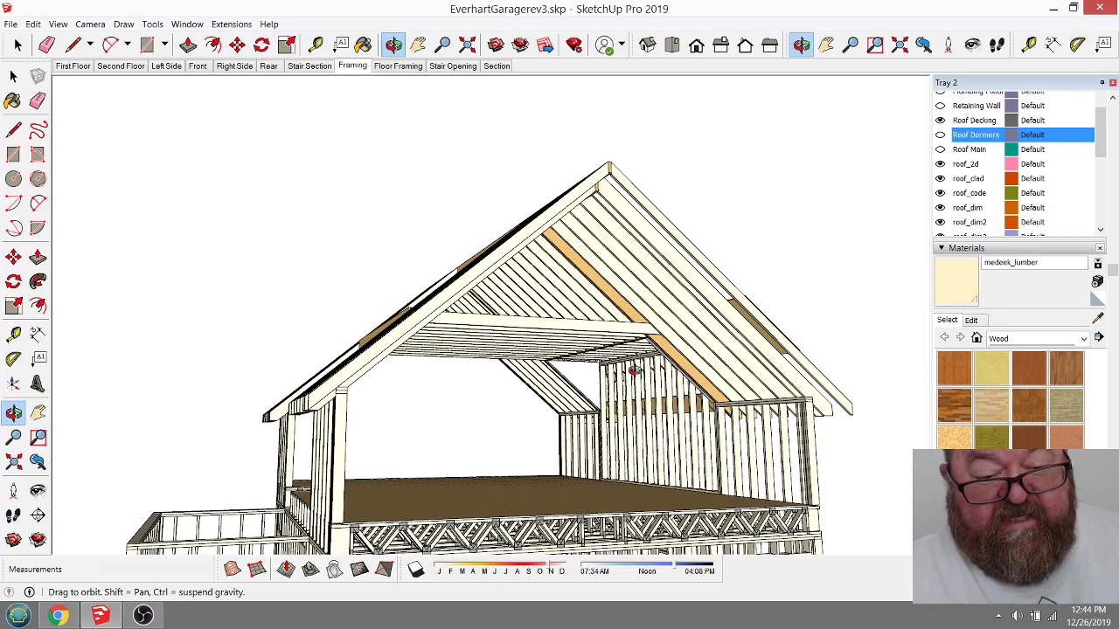
# Step: Place a guide line 9.2 inches from the lower edge of the ceiling joist that runs past the doubled rafter
pyautogui.moveTo(635, 375); pyautogui.dragTo(712, 340)
pyautogui.click(316, 45)
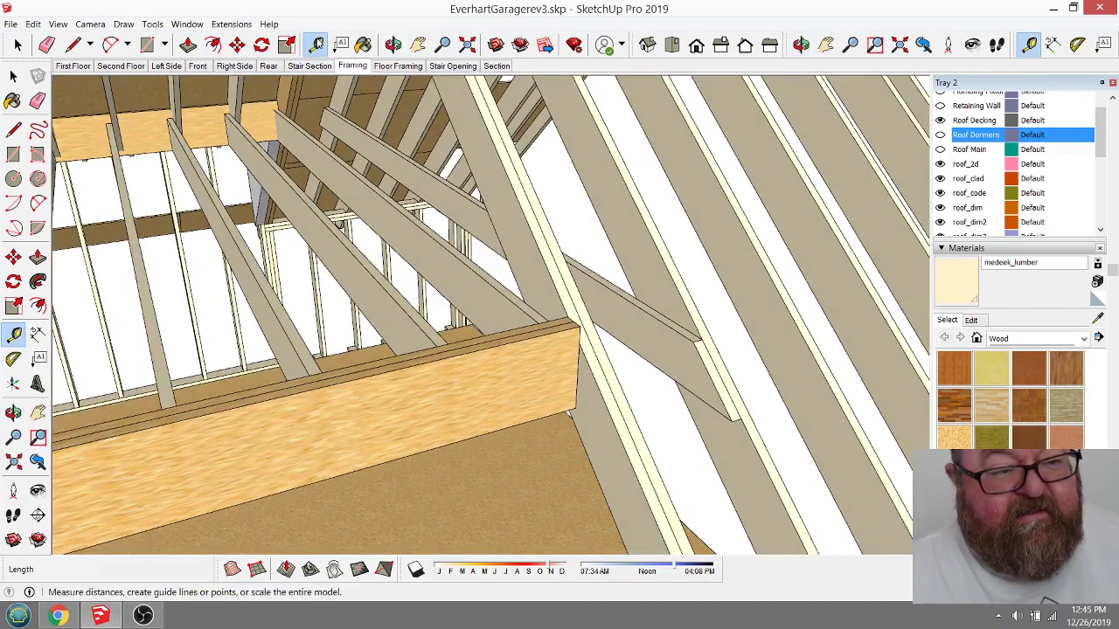
pyautogui.click(647, 354)
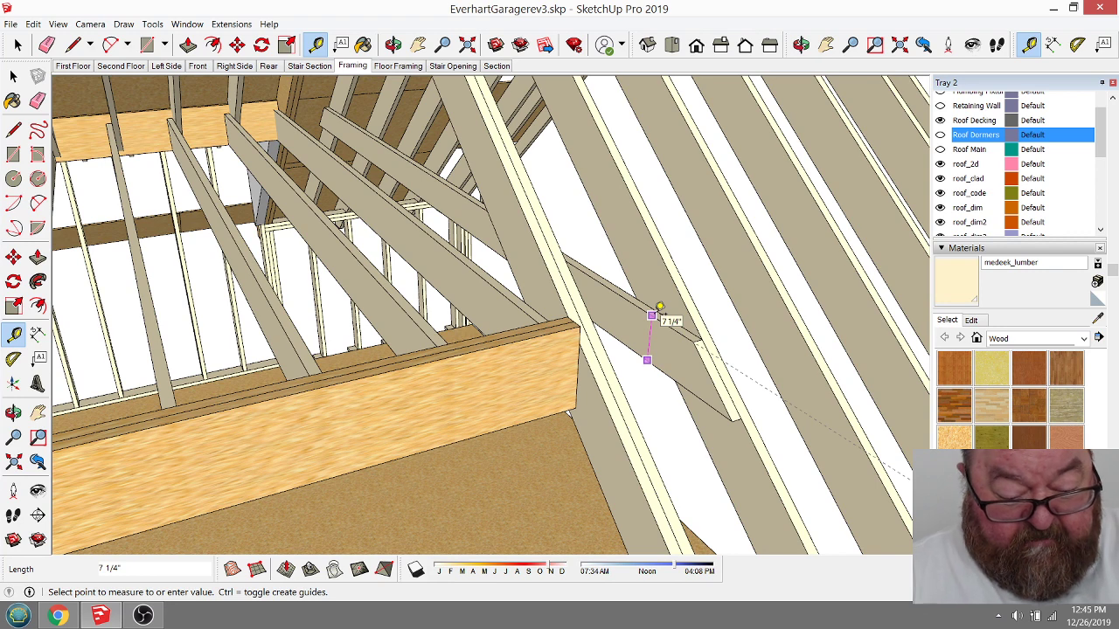
pyautogui.write('9.2')
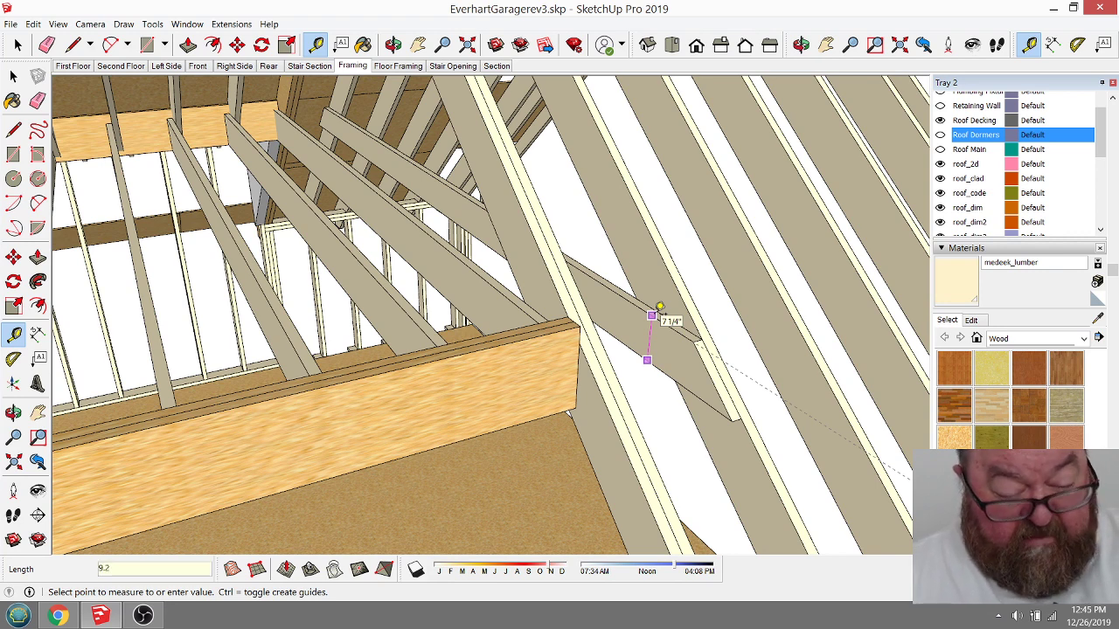
pyautogui.press('Return')
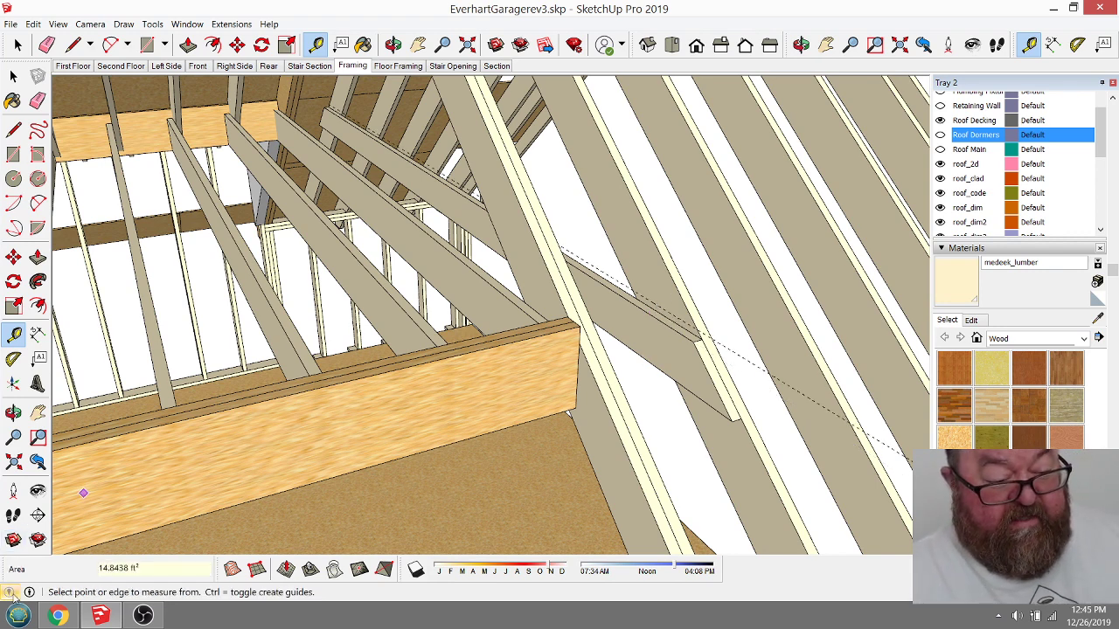
# Step: Switch to YouTube Studio in Chrome and read the recent live chat messages, including the floor truss question
pyautogui.click(57, 616)
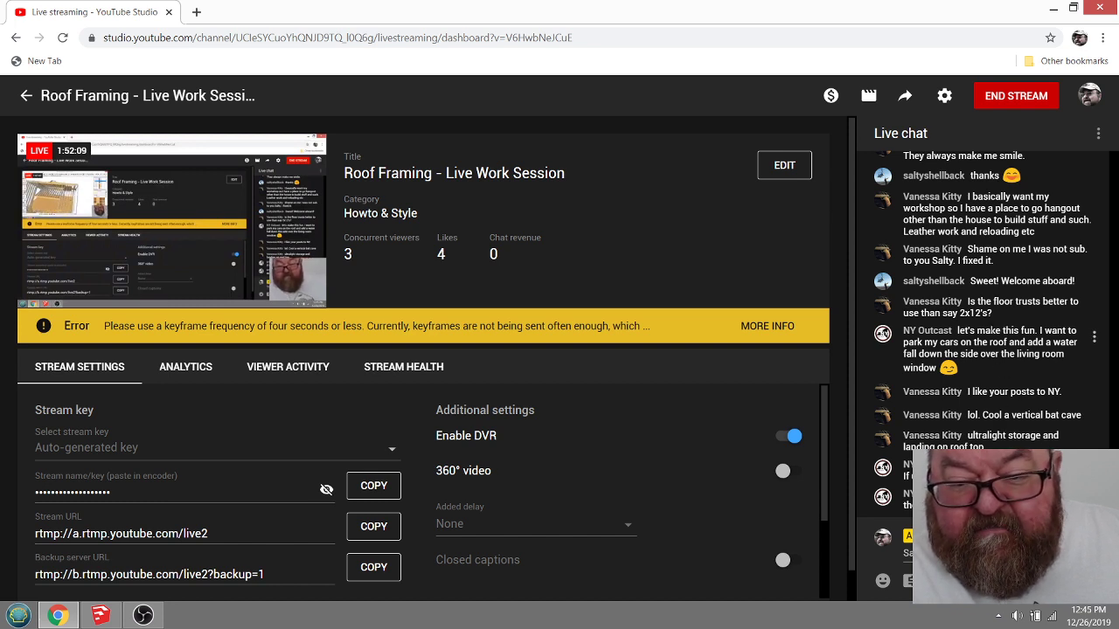
pyautogui.scroll(2, 1005, 367)
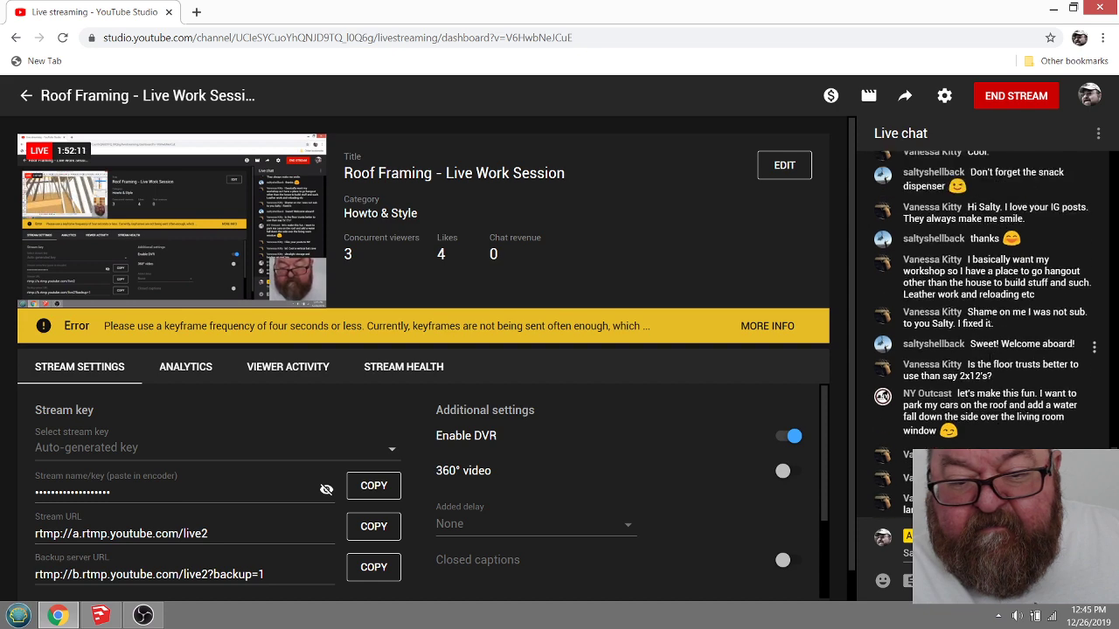
pyautogui.scroll(-2, 1005, 367)
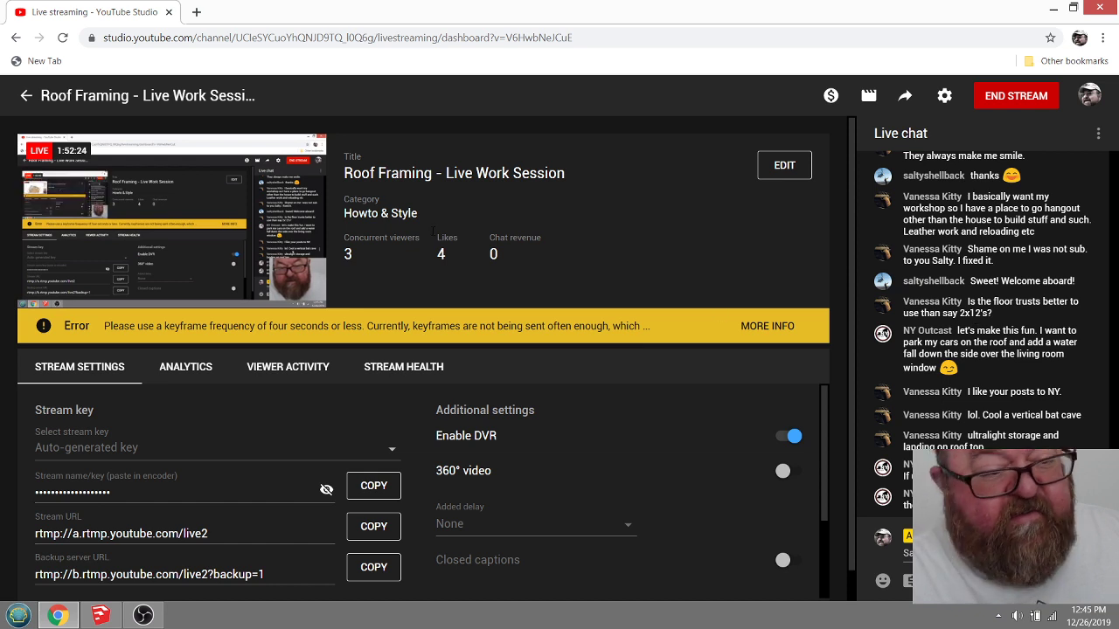
# Step: Search Google for "southern pine span tables" in a new browser tab
pyautogui.click(196, 11)
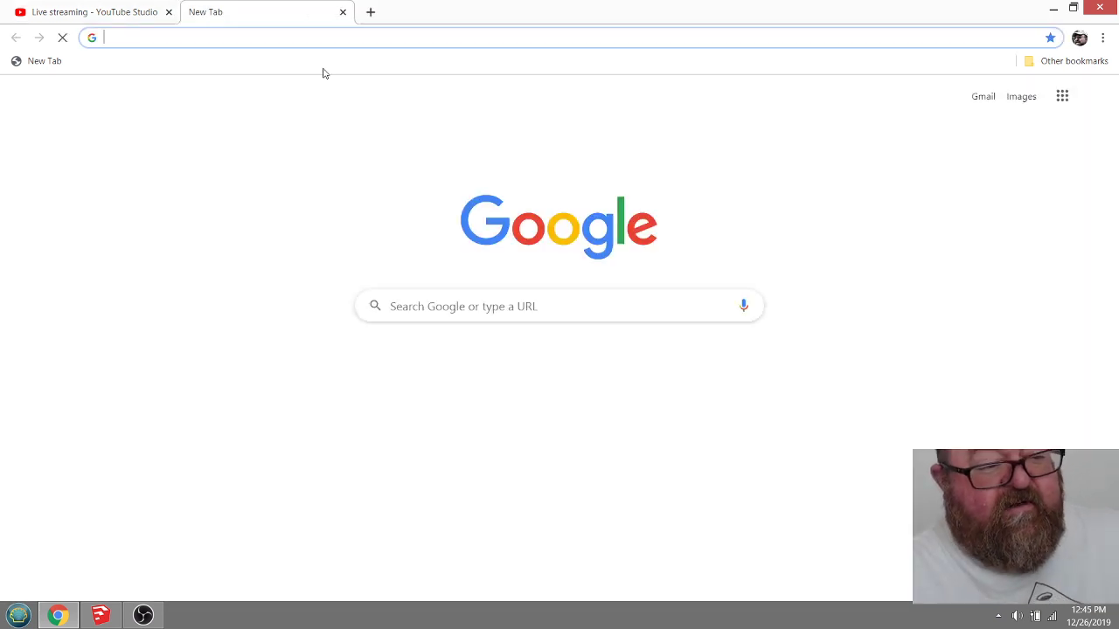
pyautogui.click(523, 302)
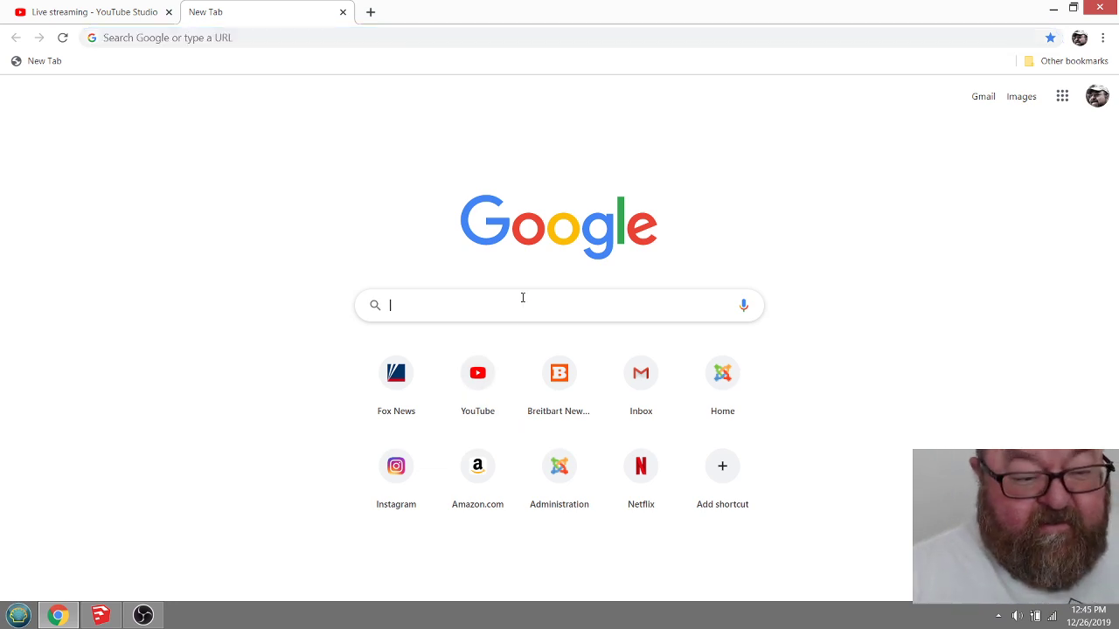
pyautogui.write('southern')
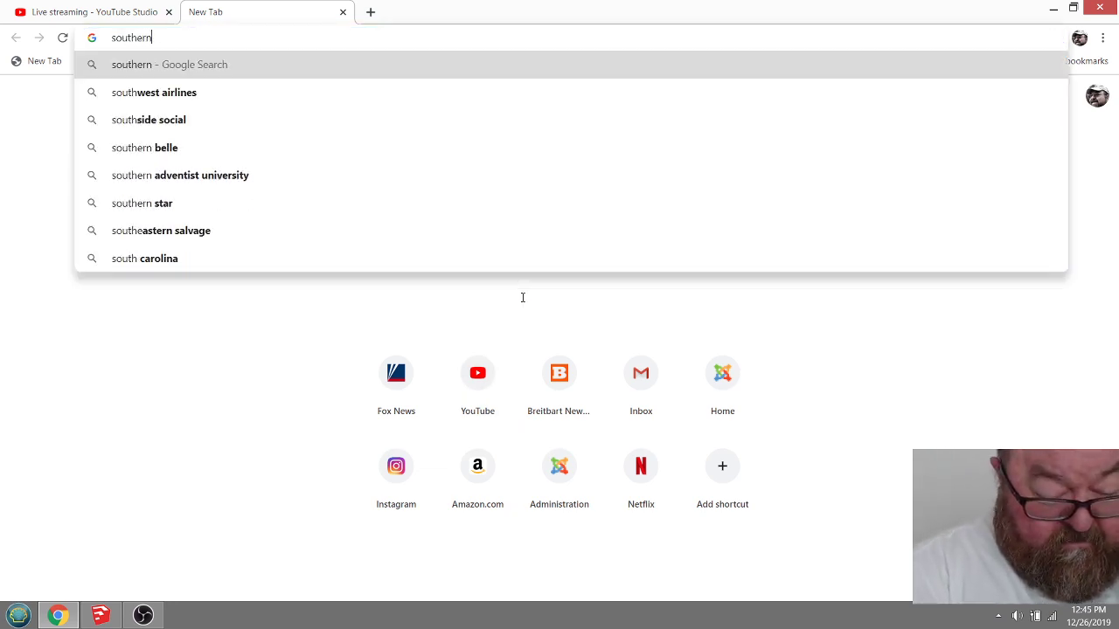
pyautogui.write(' pine ')
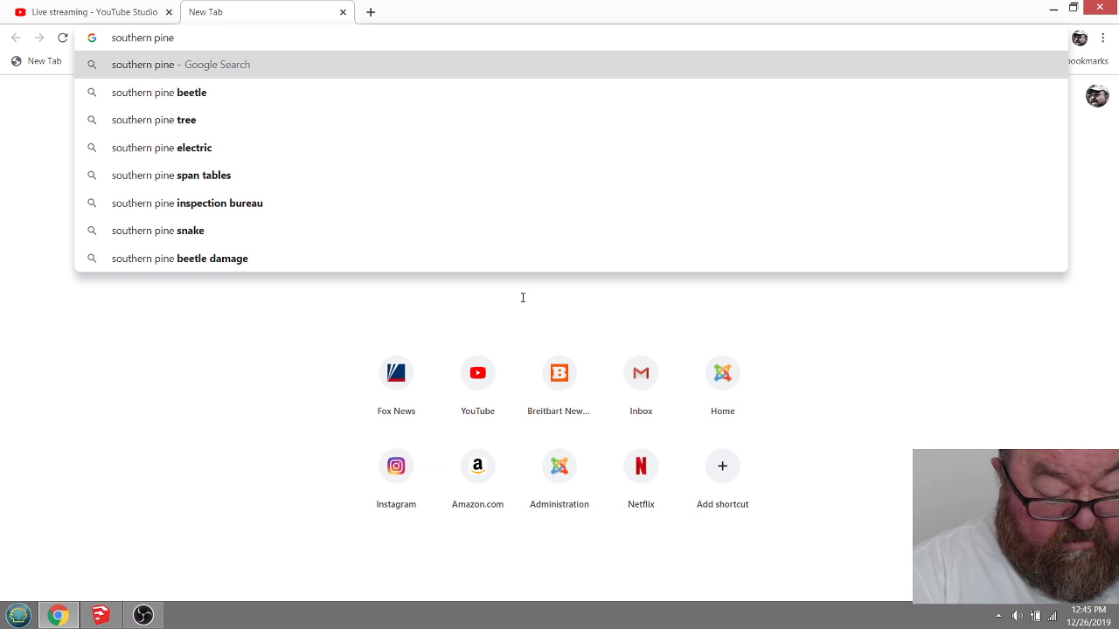
pyautogui.write('span table')
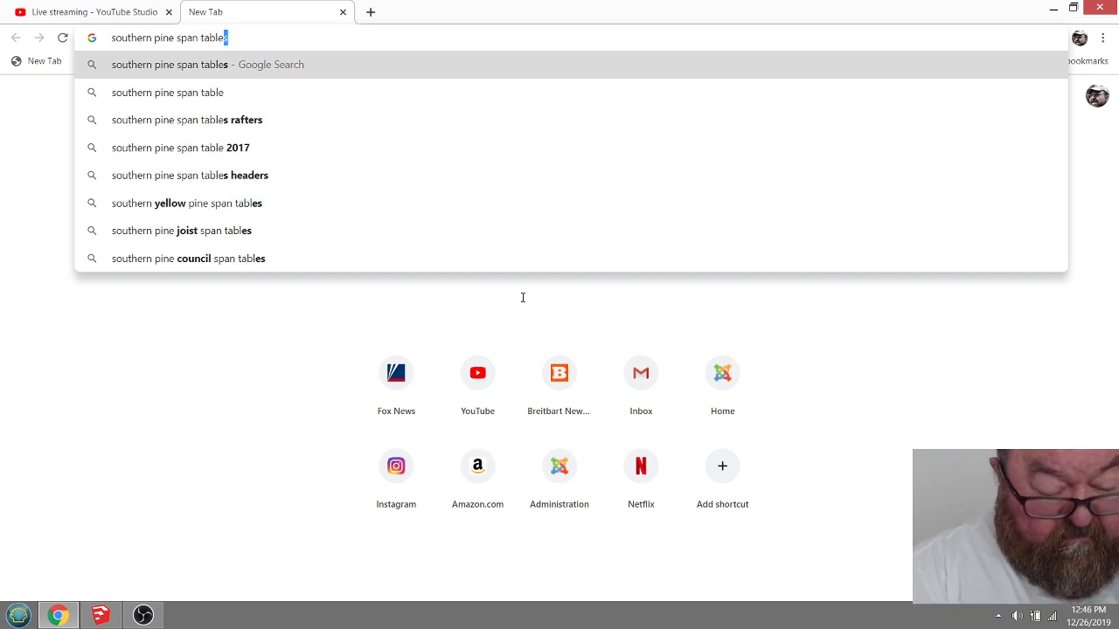
pyautogui.press('Return')
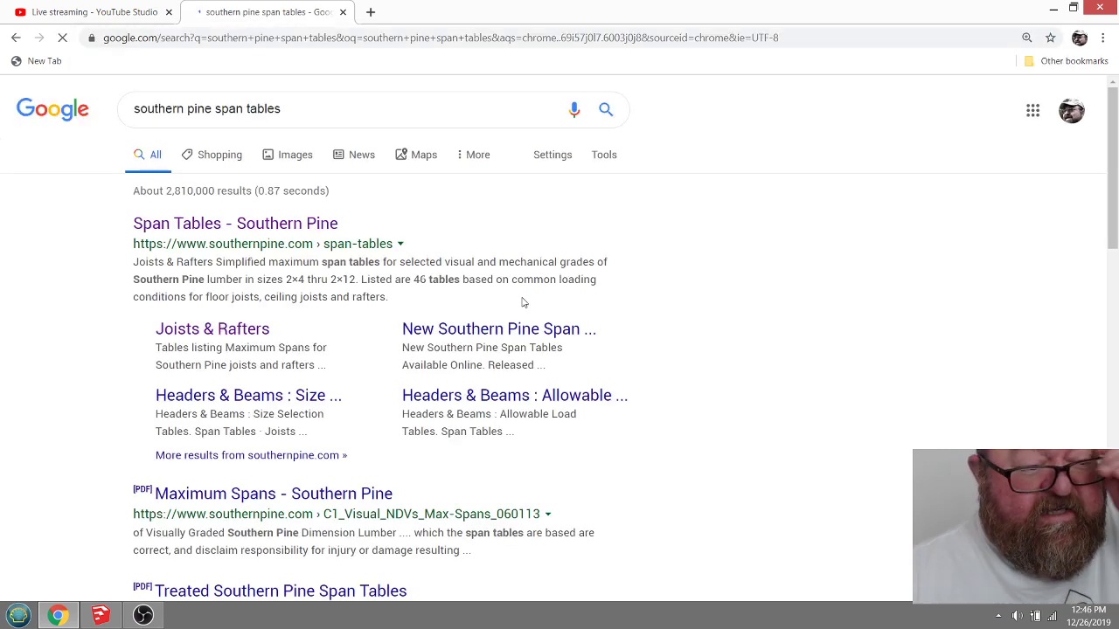
# Step: Try the Span Tables page on southernpine.com, then open the Maximum Spans - Southern Pine PDF from the search results
pyautogui.click(181, 226)
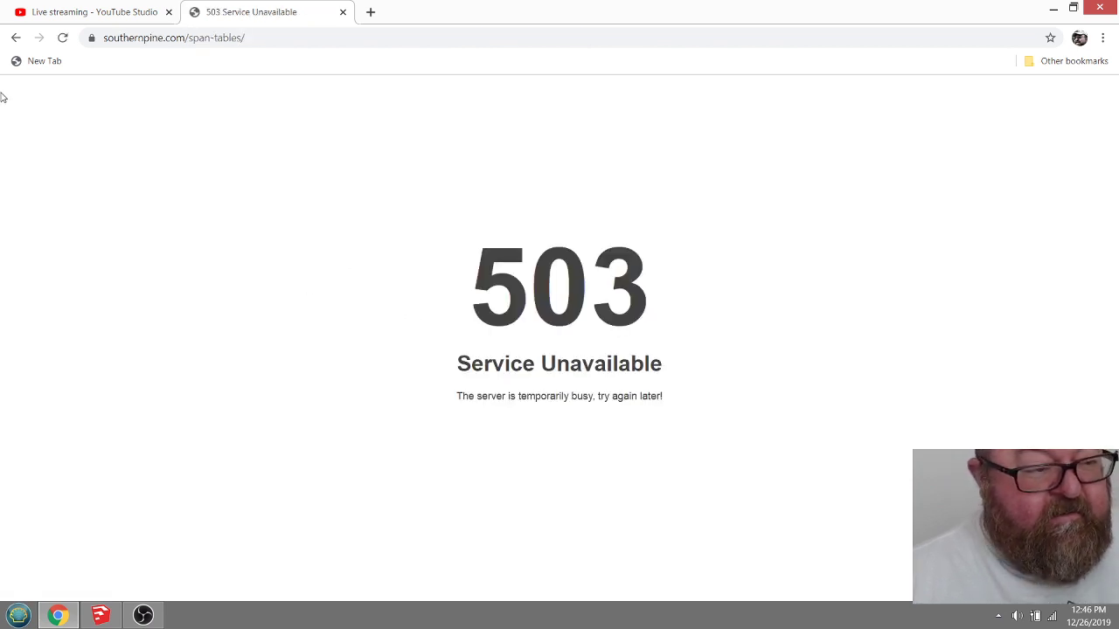
pyautogui.click(15, 38)
pyautogui.scroll(-1, 256, 254)
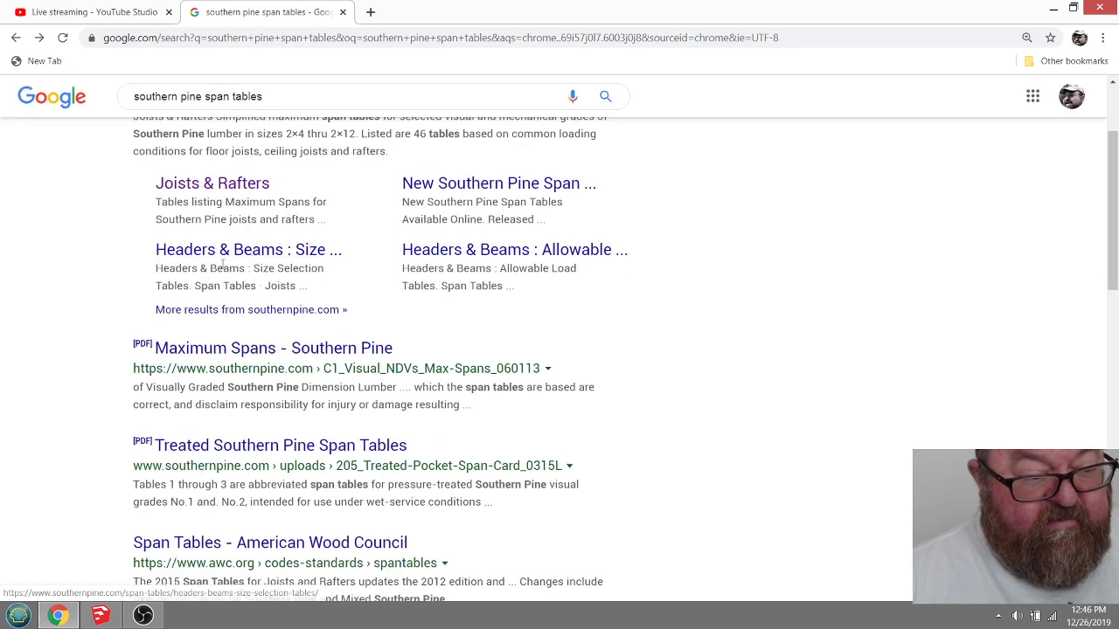
pyautogui.click(256, 349)
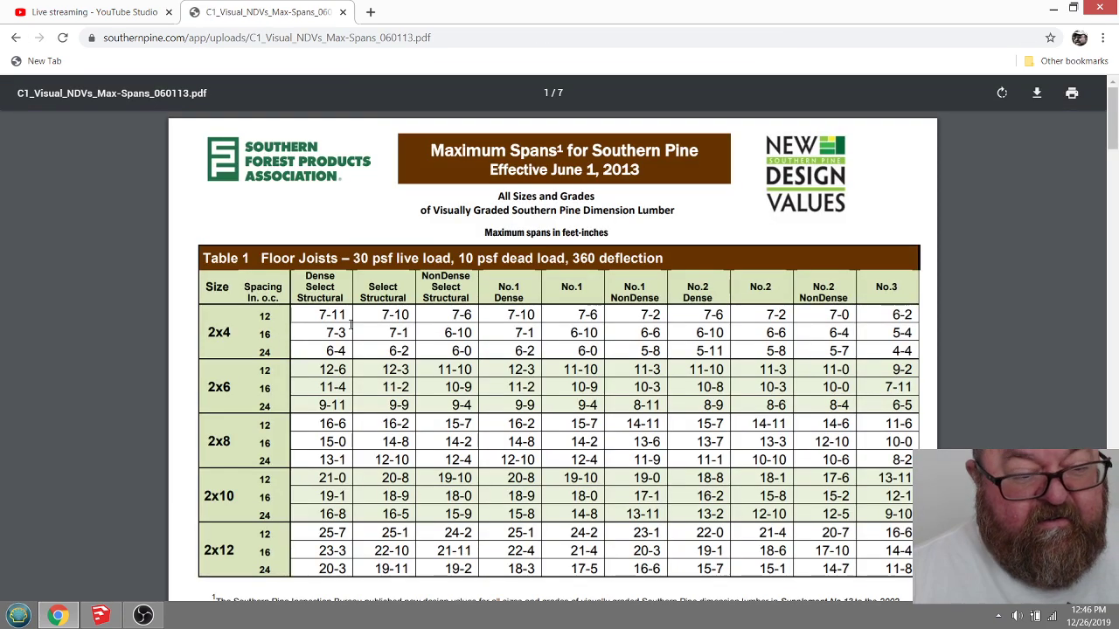
# Step: Compare the 2x8, 2x10 and 2x12 floor joist spans in Table 1 (30 psf live load) and Table 2 (40 psf live load)
pyautogui.scroll(-2, 350, 328)
pyautogui.scroll(1, 306, 361)
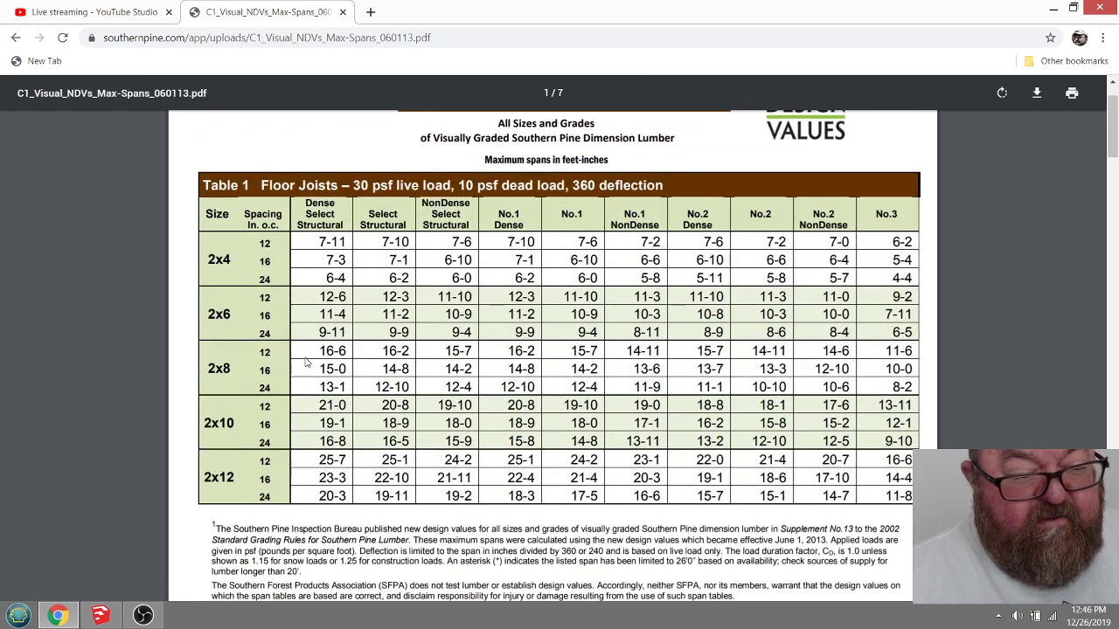
pyautogui.scroll(1, 378, 269)
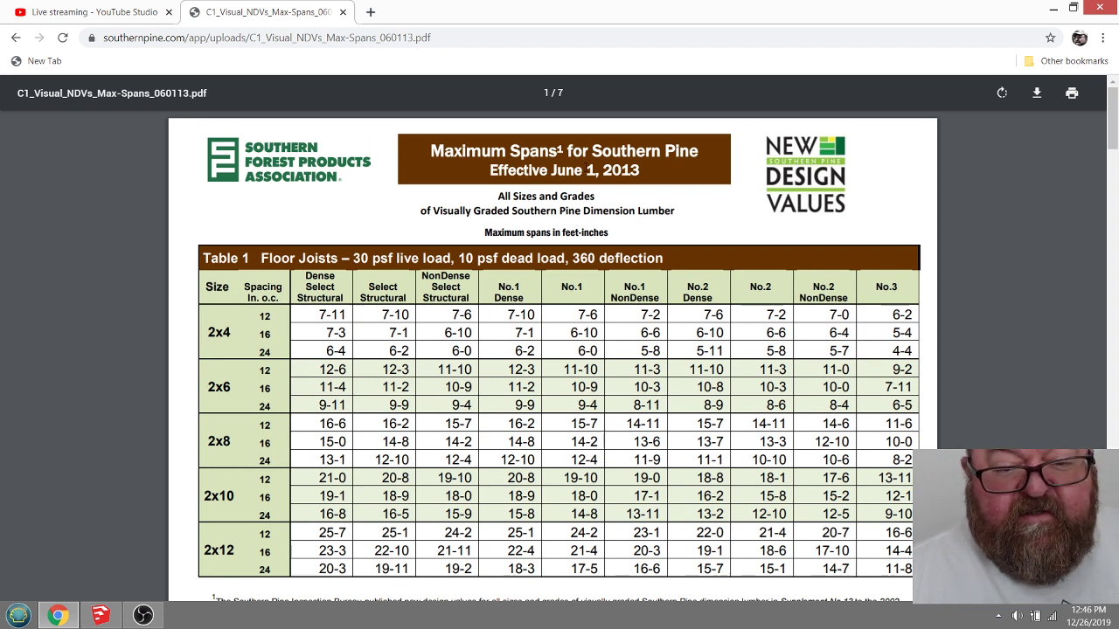
pyautogui.scroll(-3, 175, 275)
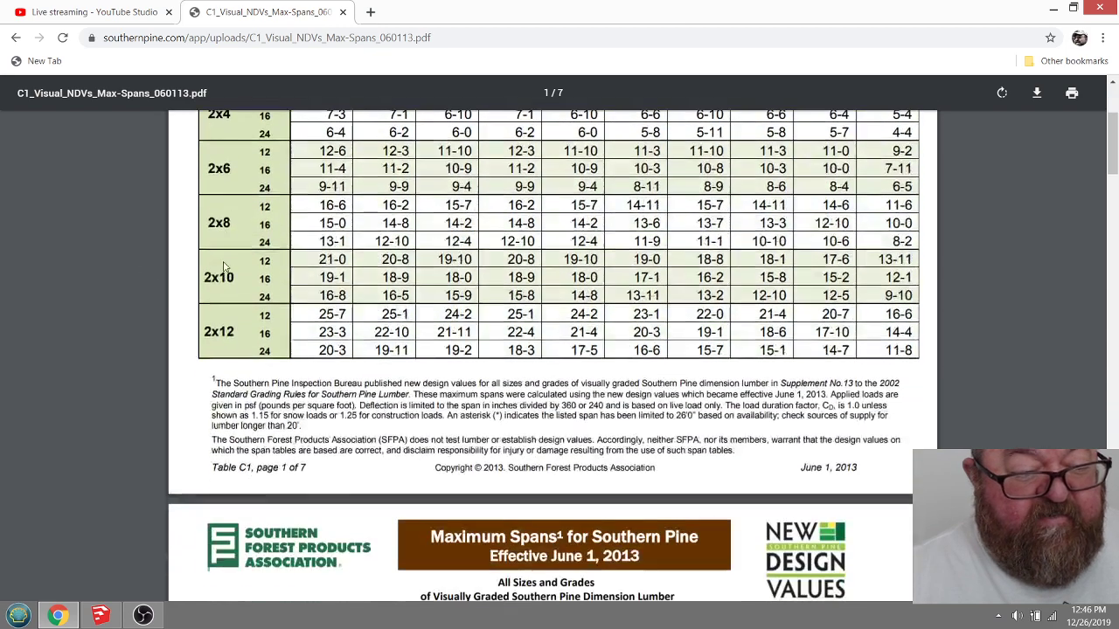
pyautogui.scroll(1, 228, 325)
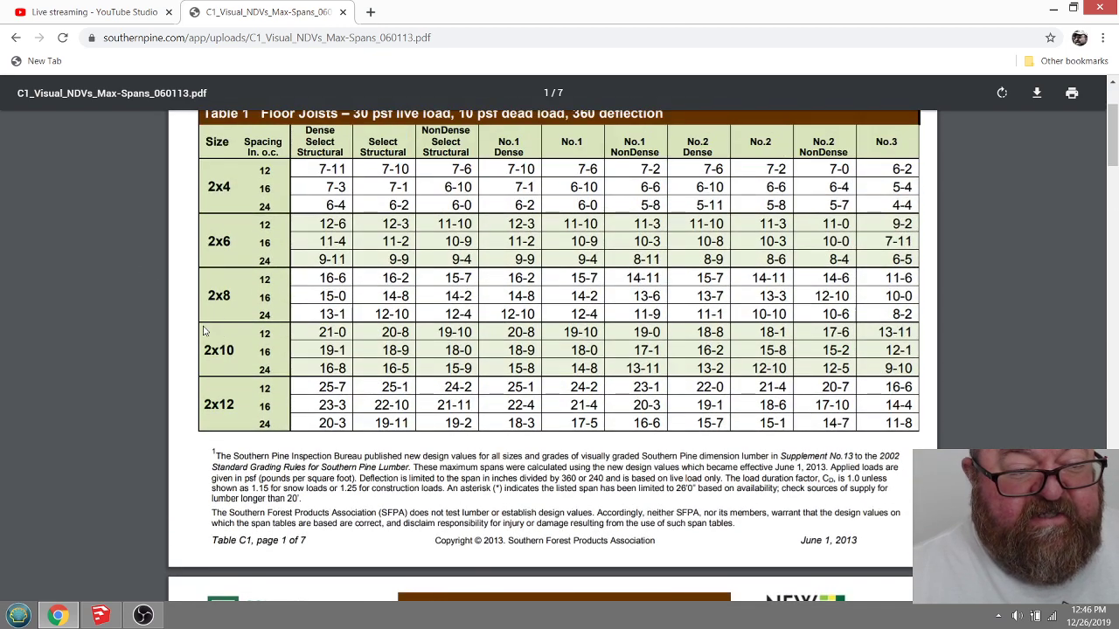
pyautogui.scroll(2, 220, 330)
pyautogui.scroll(-1, 220, 339)
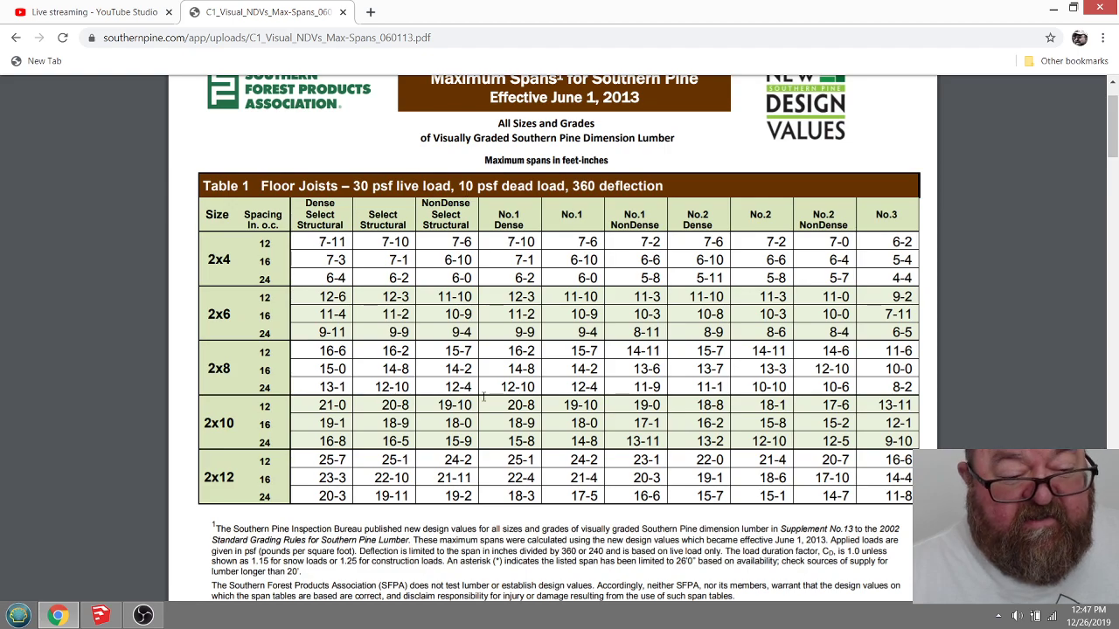
pyautogui.scroll(-6, 484, 398)
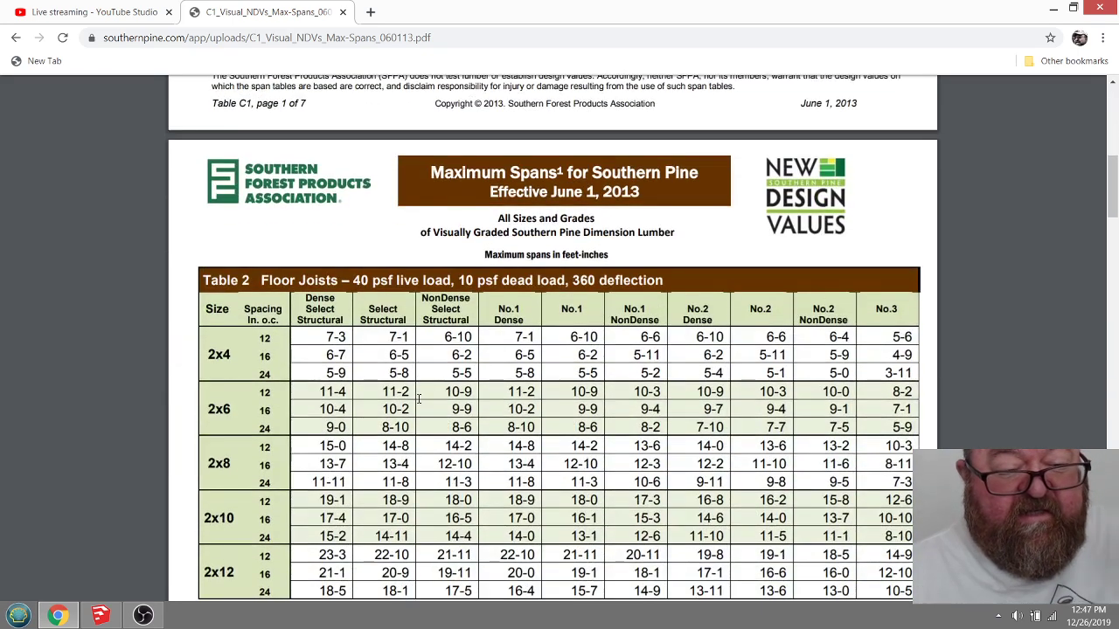
pyautogui.scroll(-2, 408, 409)
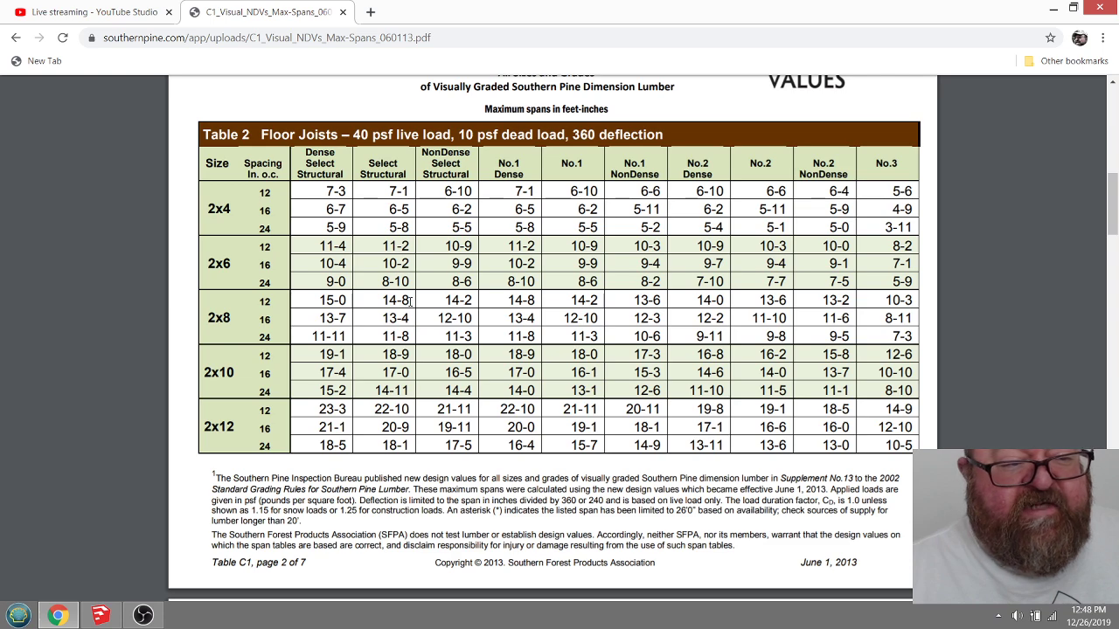
# Step: Switch back to SketchUp and view the garage's gable-end roof framing and upper floor from outside
pyautogui.click(100, 616)
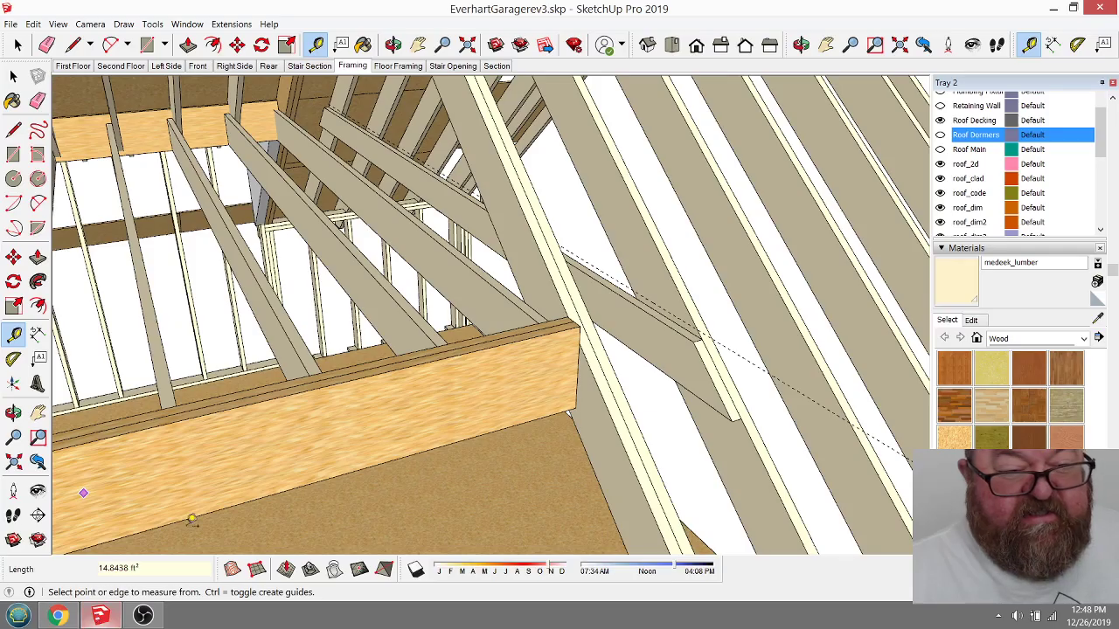
pyautogui.moveTo(441, 341)
pyautogui.mouseDown(button='middle')
pyautogui.moveTo(487, 245)
pyautogui.moveTo(587, 337)
pyautogui.moveTo(321, 285)
pyautogui.moveTo(200, 244)
pyautogui.moveTo(448, 424)
pyautogui.mouseUp(button='middle')
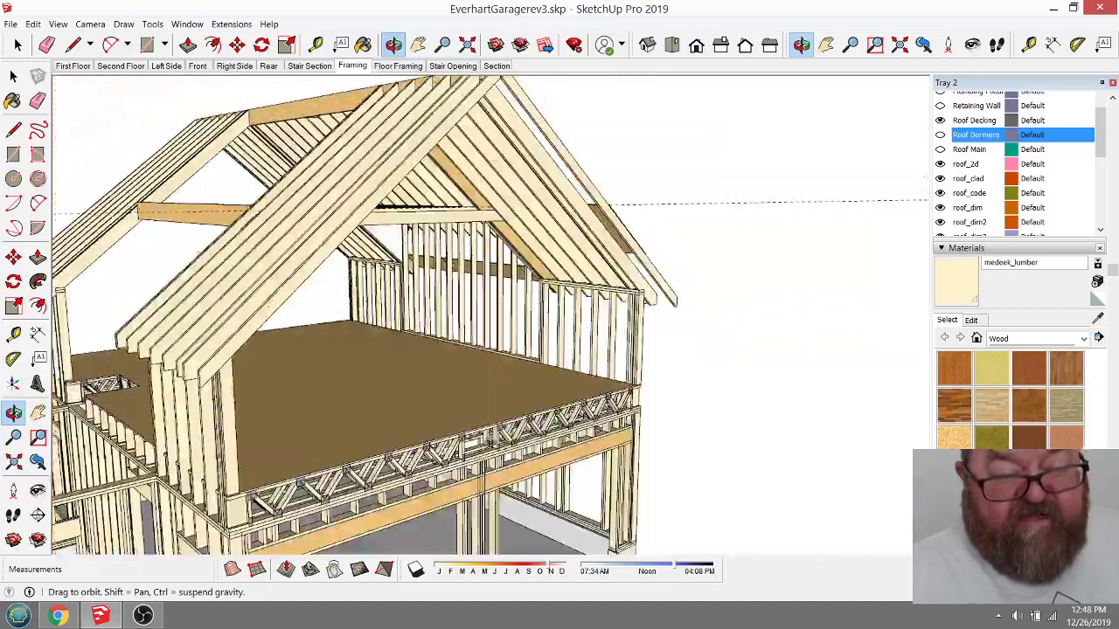
# Step: Examine the second-floor trusses above the garage front beam from low angles at the open gable end
pyautogui.moveTo(500, 449); pyautogui.dragTo(296, 412, button='middle')
pyautogui.scroll(5, 295, 412)
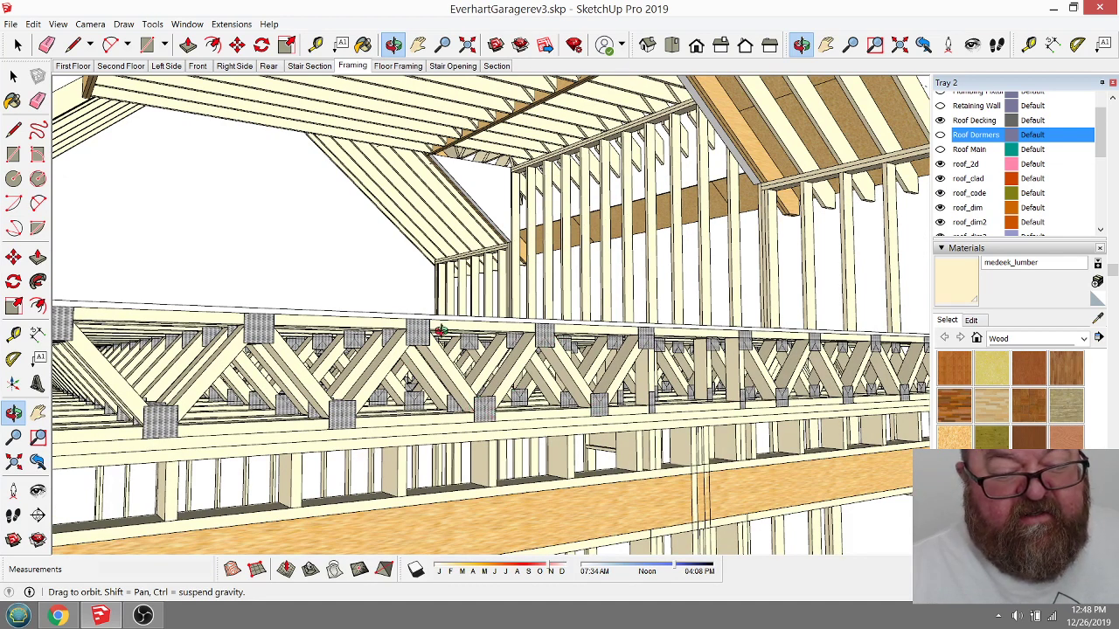
pyautogui.moveTo(484, 396); pyautogui.dragTo(356, 423)
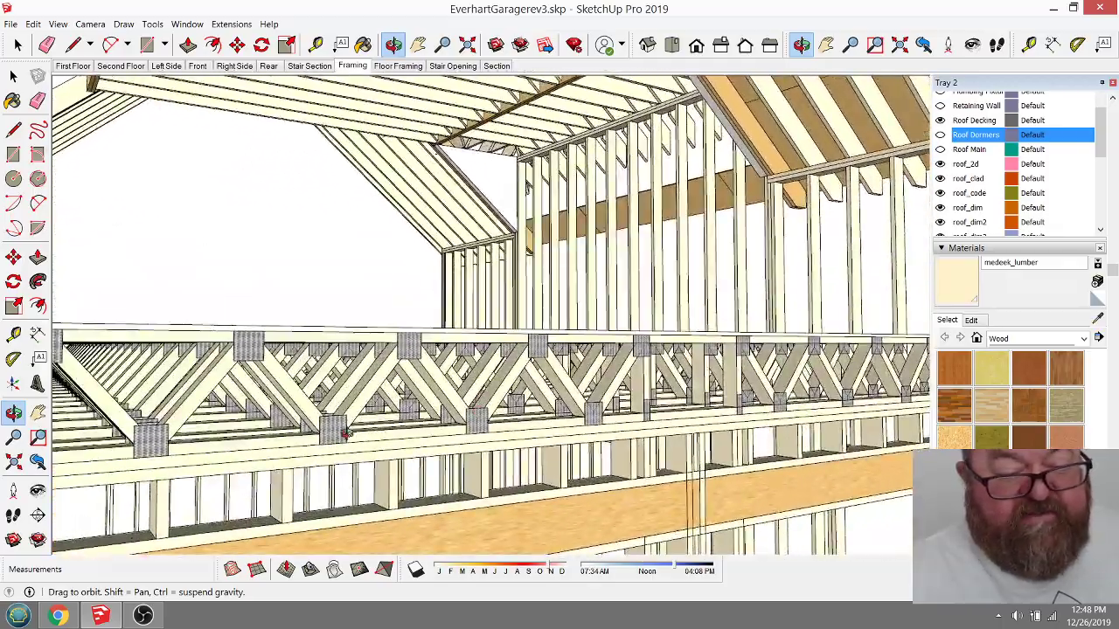
pyautogui.moveTo(420, 351); pyautogui.dragTo(166, 421)
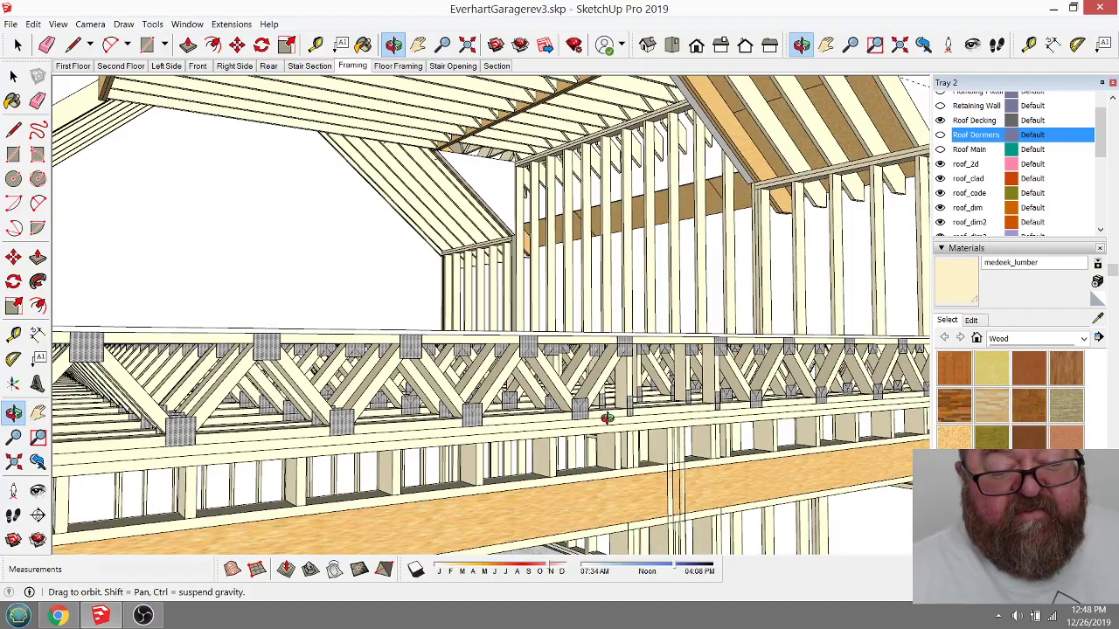
pyautogui.moveTo(769, 378); pyautogui.dragTo(425, 344)
pyautogui.moveTo(413, 475); pyautogui.dragTo(418, 383)
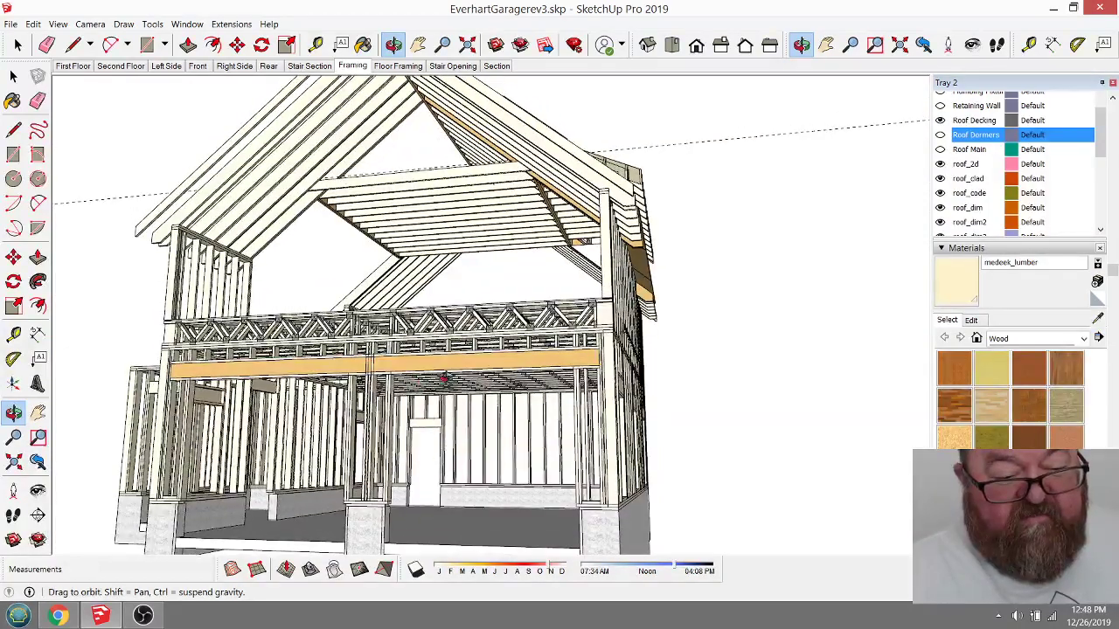
pyautogui.moveTo(414, 382); pyautogui.dragTo(504, 404)
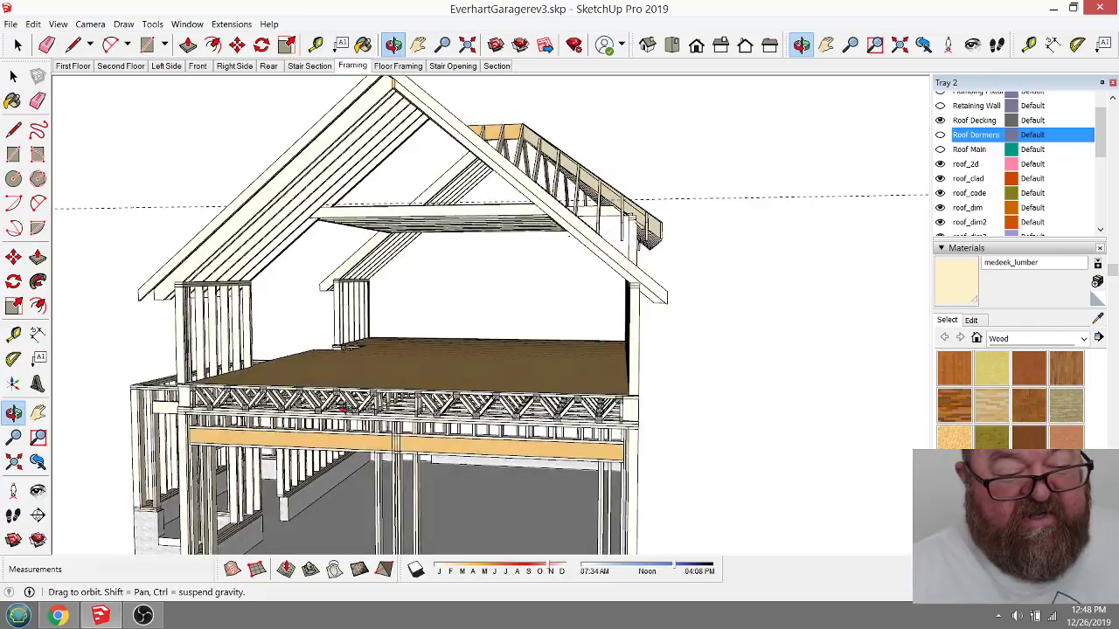
# Step: Inspect up close how the floor trusses, deck edge and wall studs meet at the upper floor's corner
pyautogui.scroll(5, 468, 403)
pyautogui.moveTo(469, 403); pyautogui.dragTo(533, 468)
pyautogui.scroll(6, 534, 467)
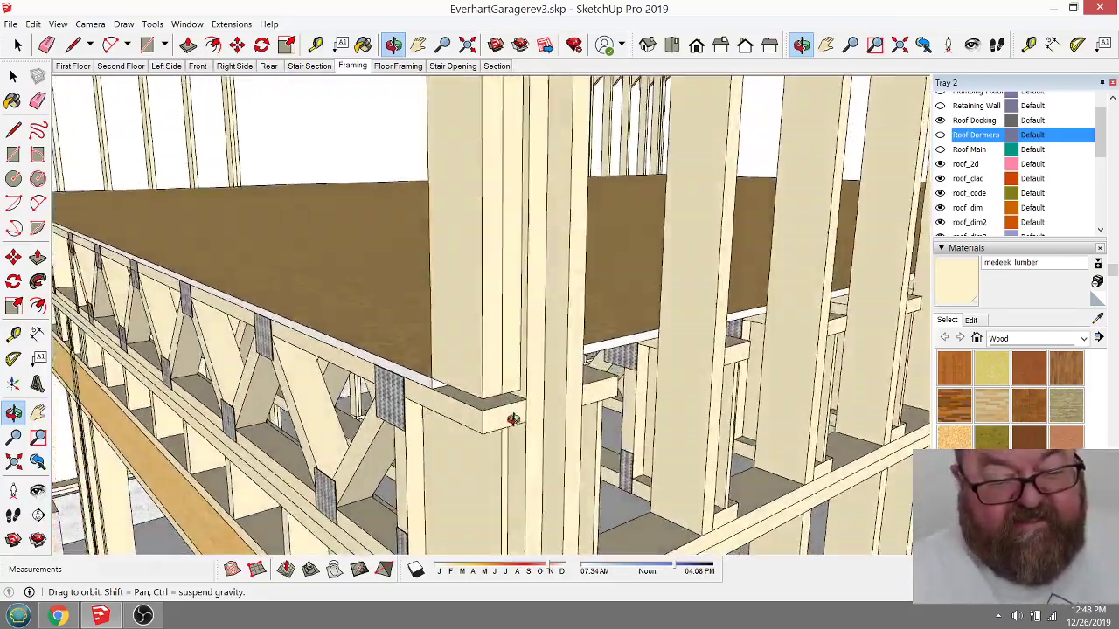
pyautogui.moveTo(513, 419); pyautogui.dragTo(488, 416)
pyautogui.scroll(5, 466, 416)
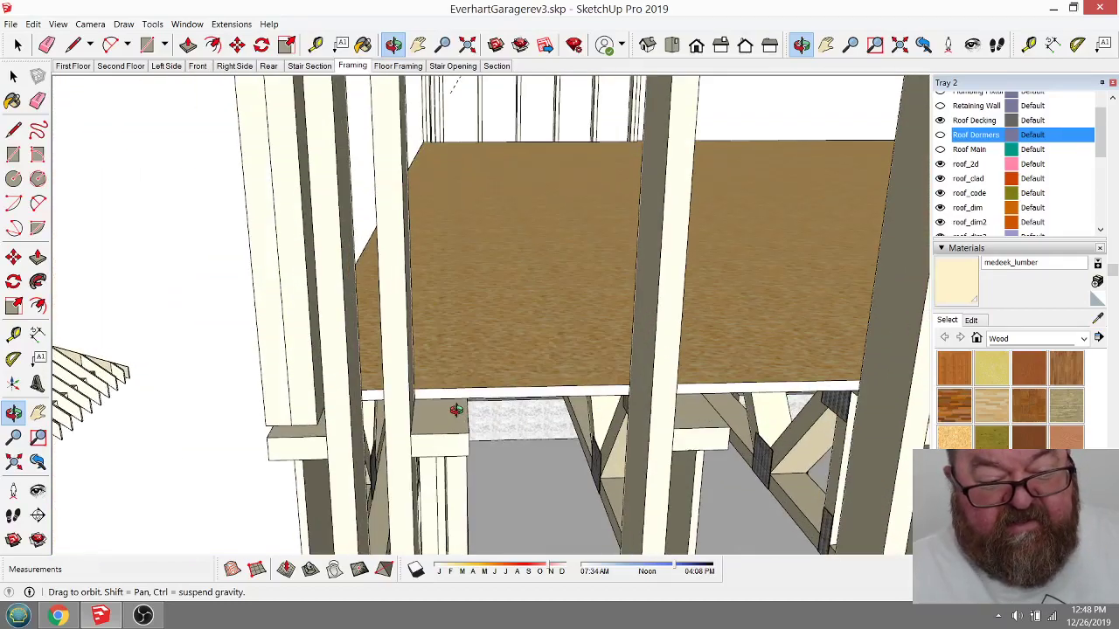
pyautogui.moveTo(404, 436); pyautogui.dragTo(443, 411)
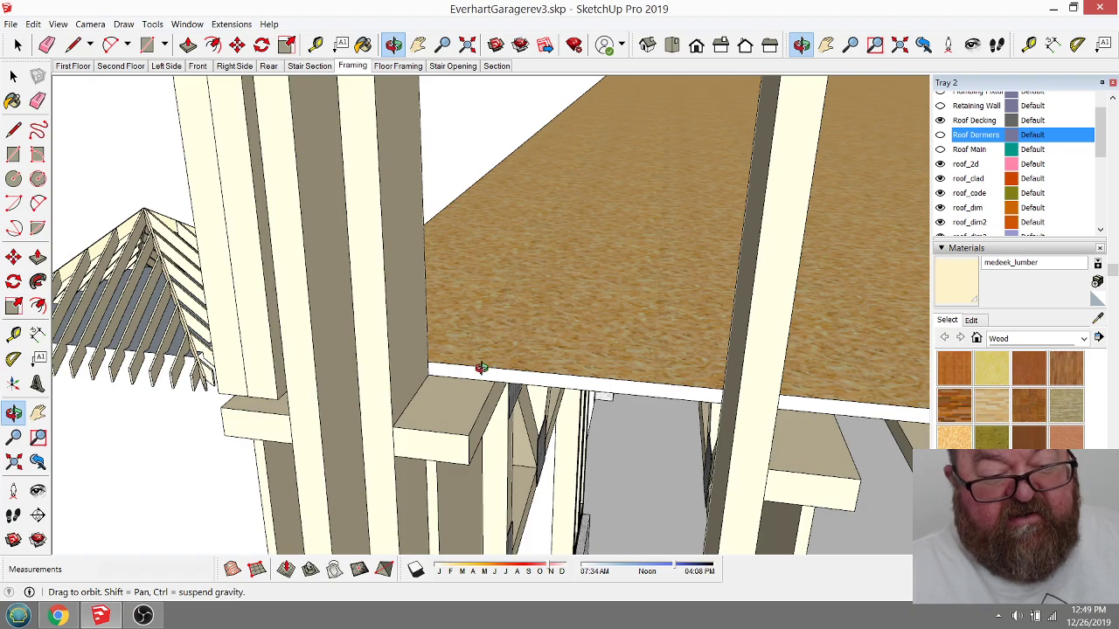
pyautogui.moveTo(473, 352); pyautogui.dragTo(667, 344)
pyautogui.moveTo(432, 315); pyautogui.dragTo(657, 281)
# Step: Examine the floor trusses' span across the whole garage from below, from the front and from above the deck
pyautogui.scroll(-5, 653, 327)
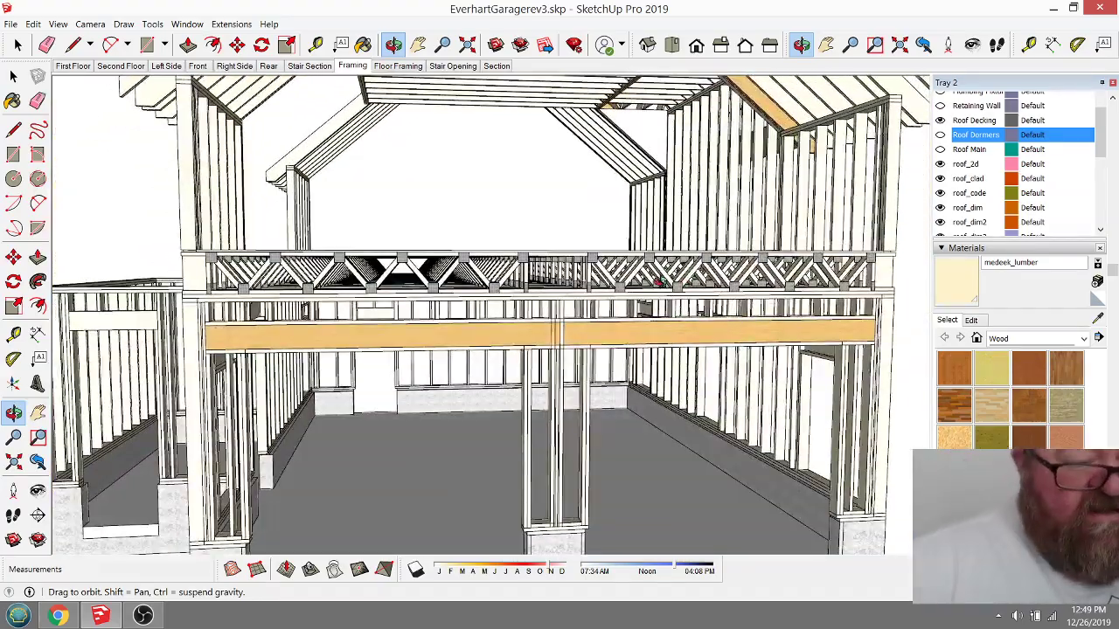
pyautogui.moveTo(606, 278); pyautogui.dragTo(399, 214)
pyautogui.scroll(-3, 532, 249)
pyautogui.scroll(1, 505, 249)
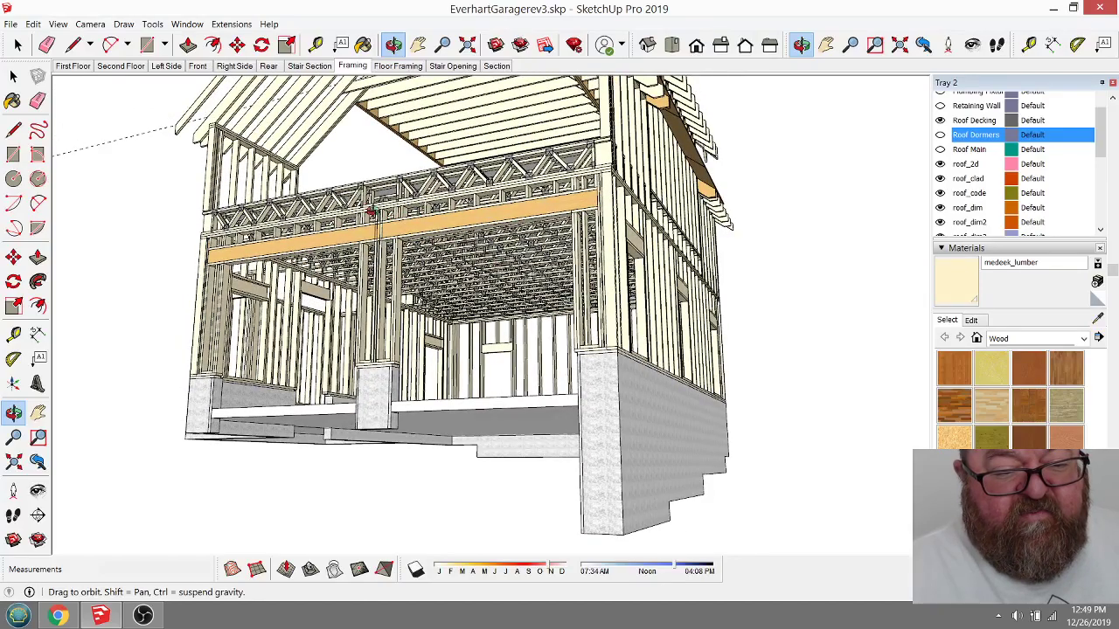
pyautogui.moveTo(444, 231); pyautogui.dragTo(389, 258)
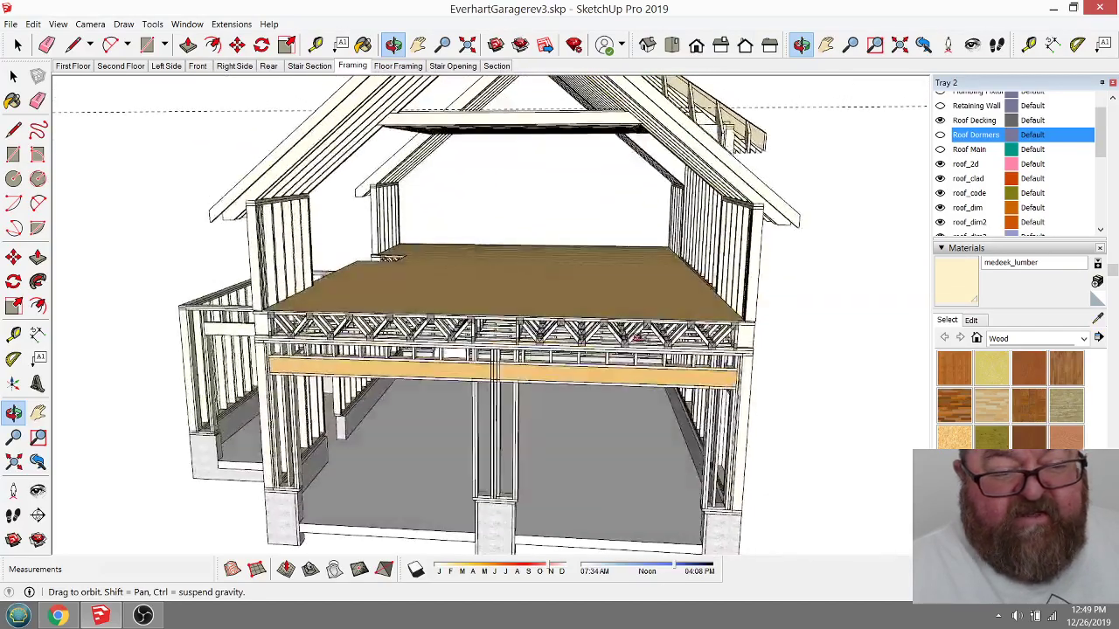
pyautogui.moveTo(350, 335); pyautogui.dragTo(477, 377)
pyautogui.moveTo(399, 242); pyautogui.dragTo(407, 179)
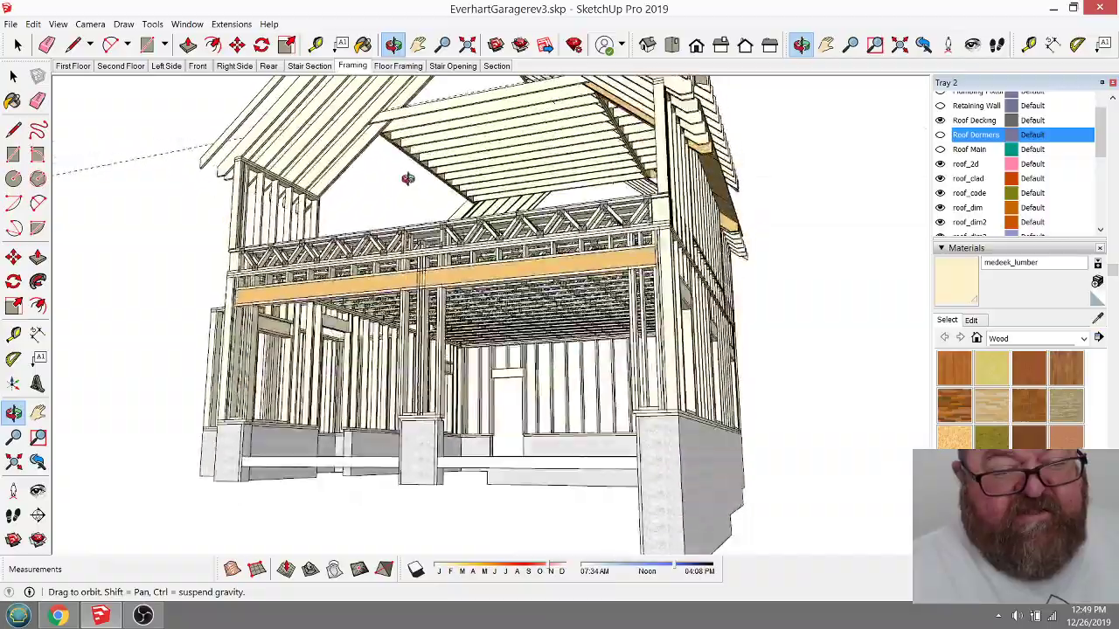
pyautogui.scroll(5, 446, 272)
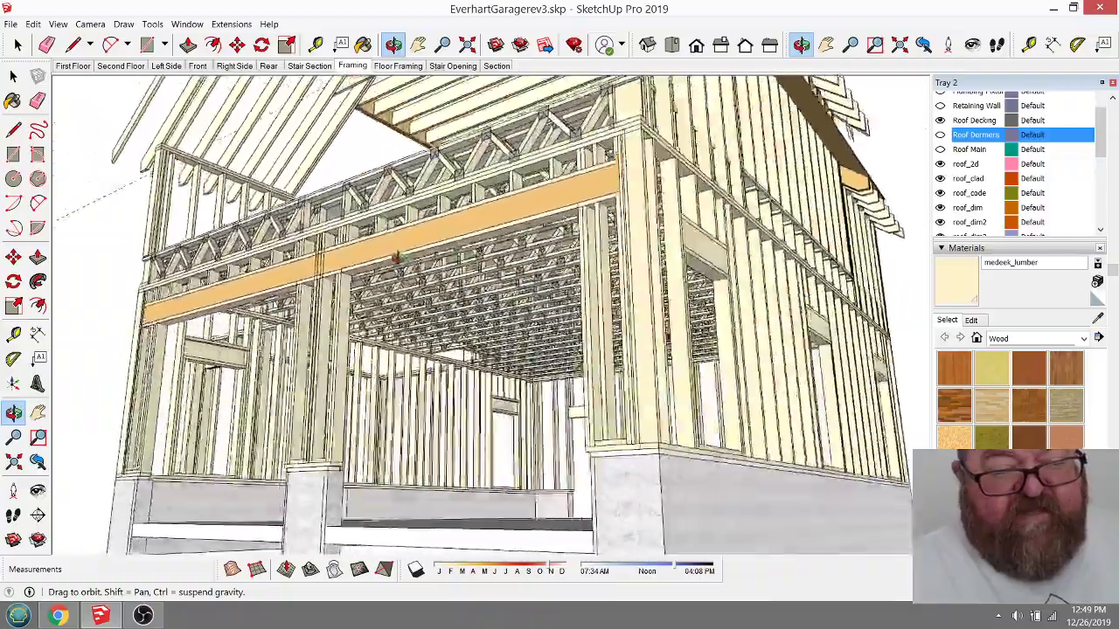
pyautogui.moveTo(396, 257); pyautogui.dragTo(621, 400)
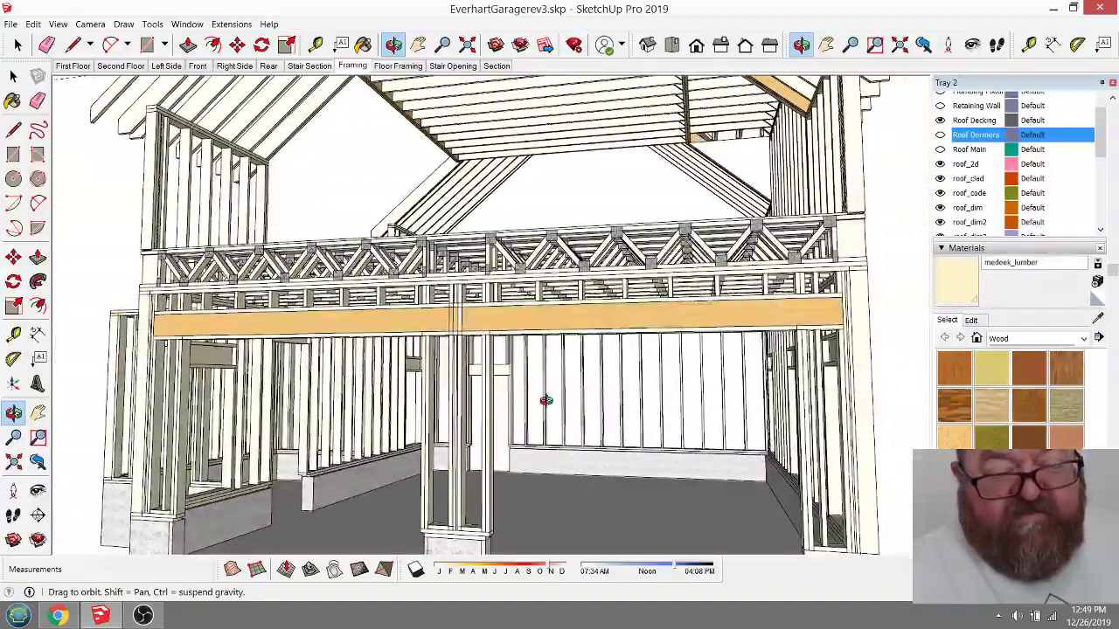
pyautogui.moveTo(497, 300); pyautogui.dragTo(444, 316)
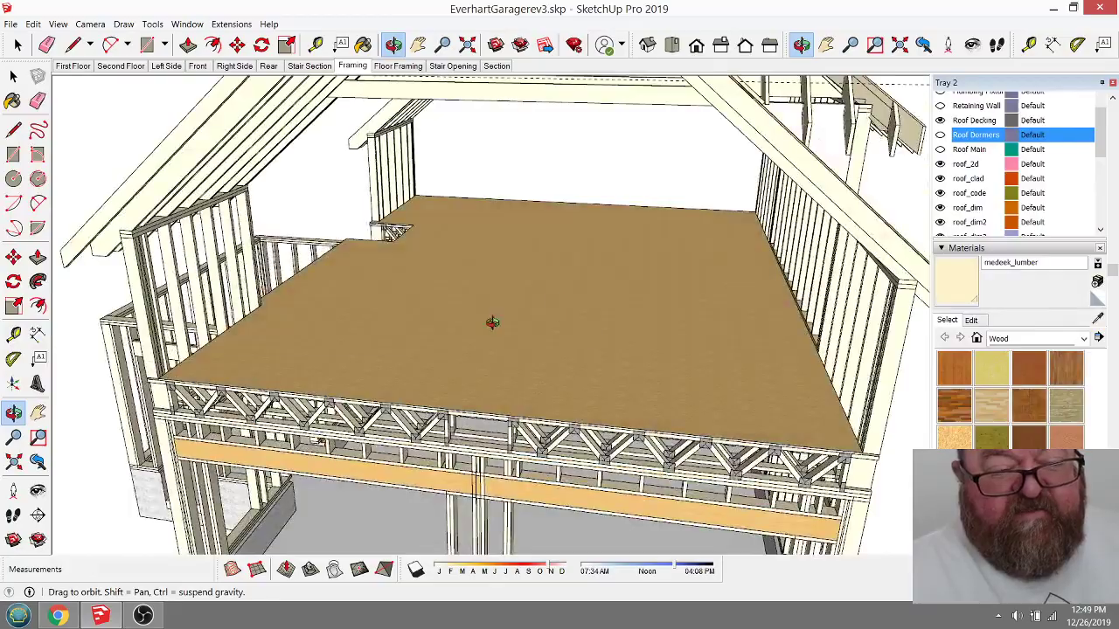
pyautogui.moveTo(413, 450); pyautogui.dragTo(490, 404)
pyautogui.scroll(-4, 623, 456)
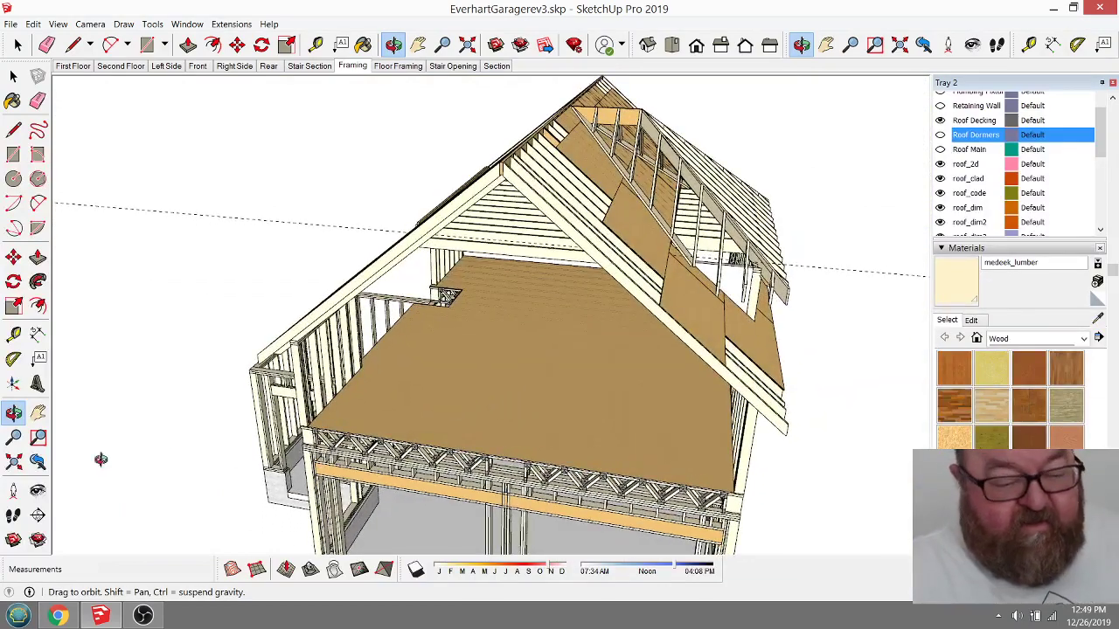
# Step: Switch to Chrome, check the YouTube live chat, and bring up the southern pine span tables PDF
pyautogui.click(55, 617)
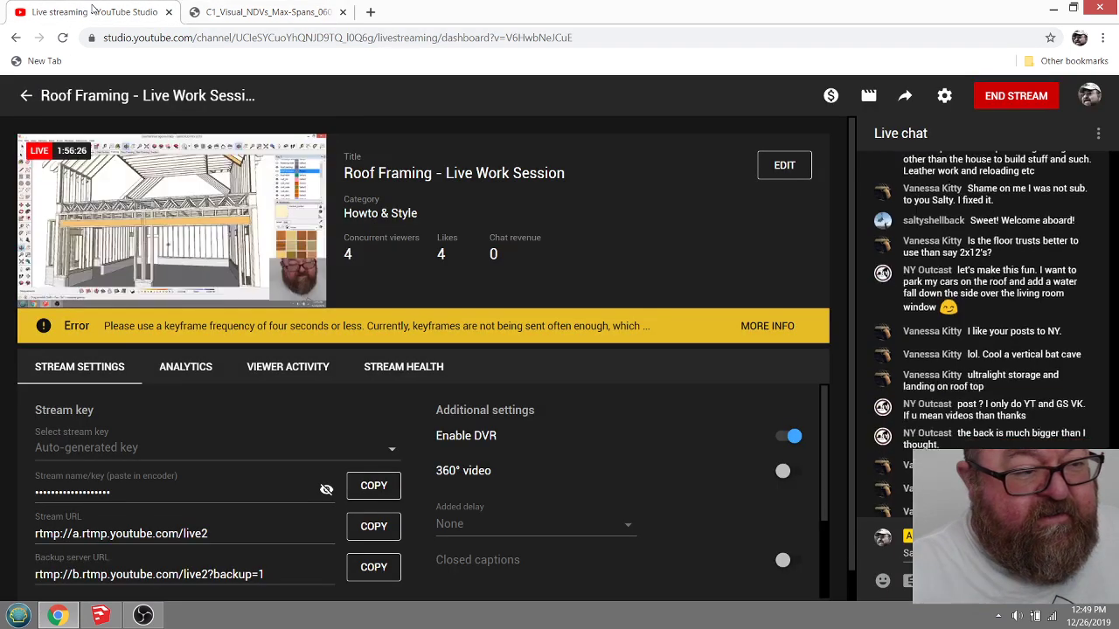
pyautogui.hotkey('ctrl', 'Tab')
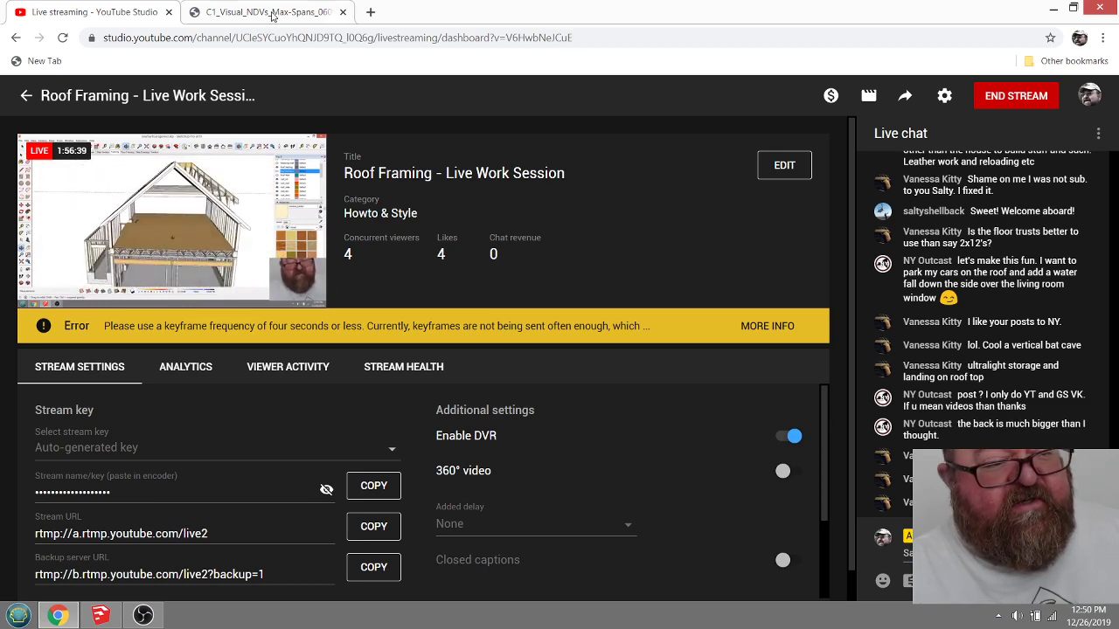
pyautogui.click(317, 12)
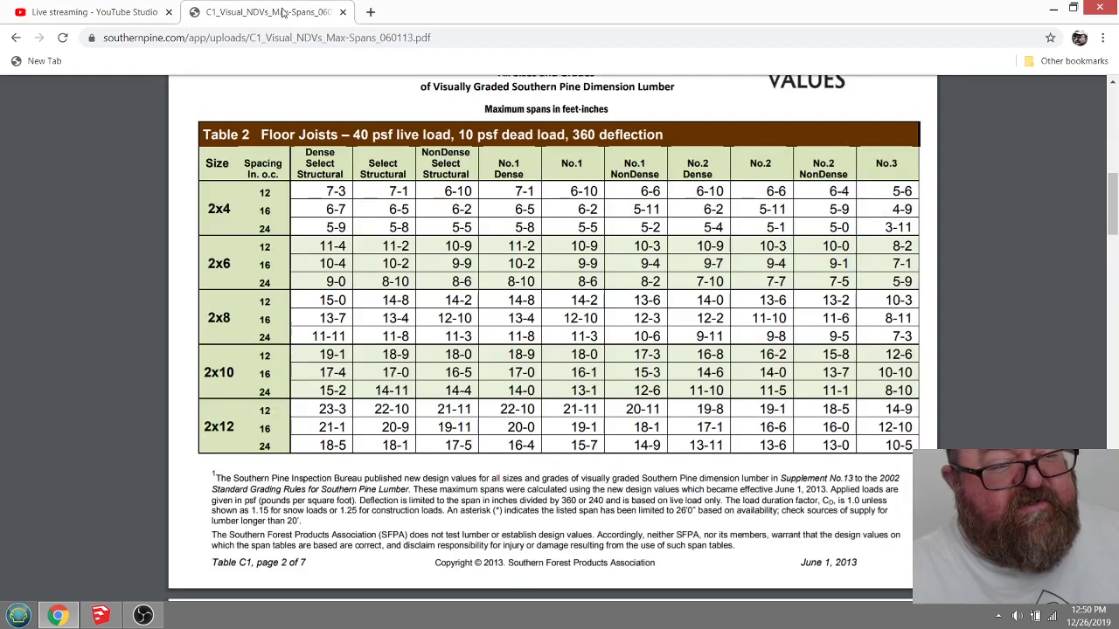
# Step: Search Google for "trim joist" in a new browser tab
pyautogui.click(370, 12)
pyautogui.click(446, 309)
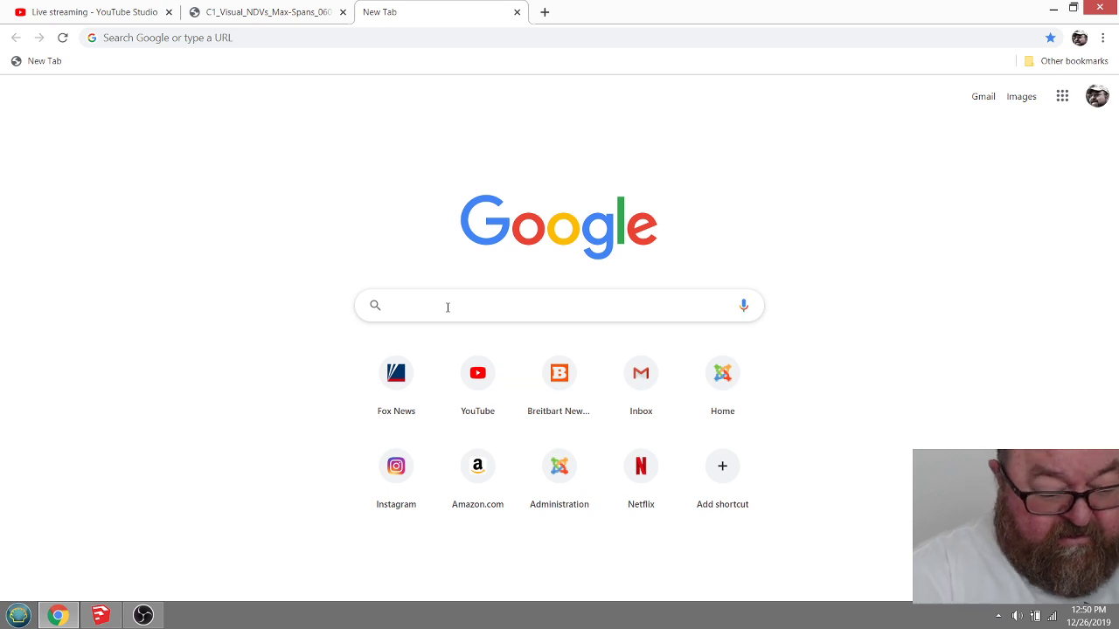
pyautogui.write('trim')
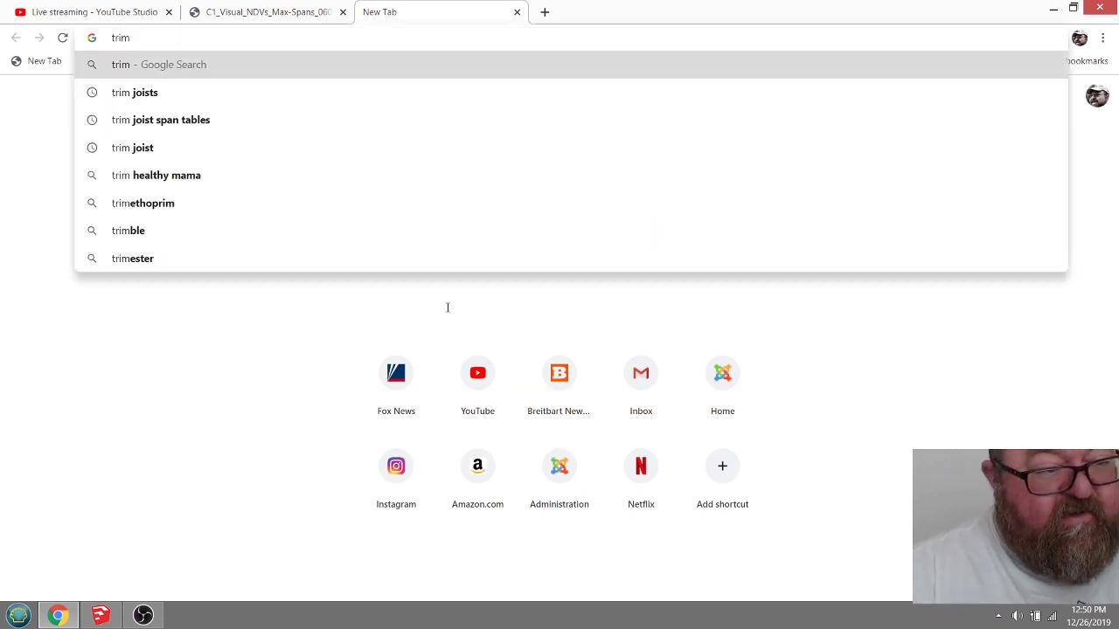
pyautogui.write(' jois')
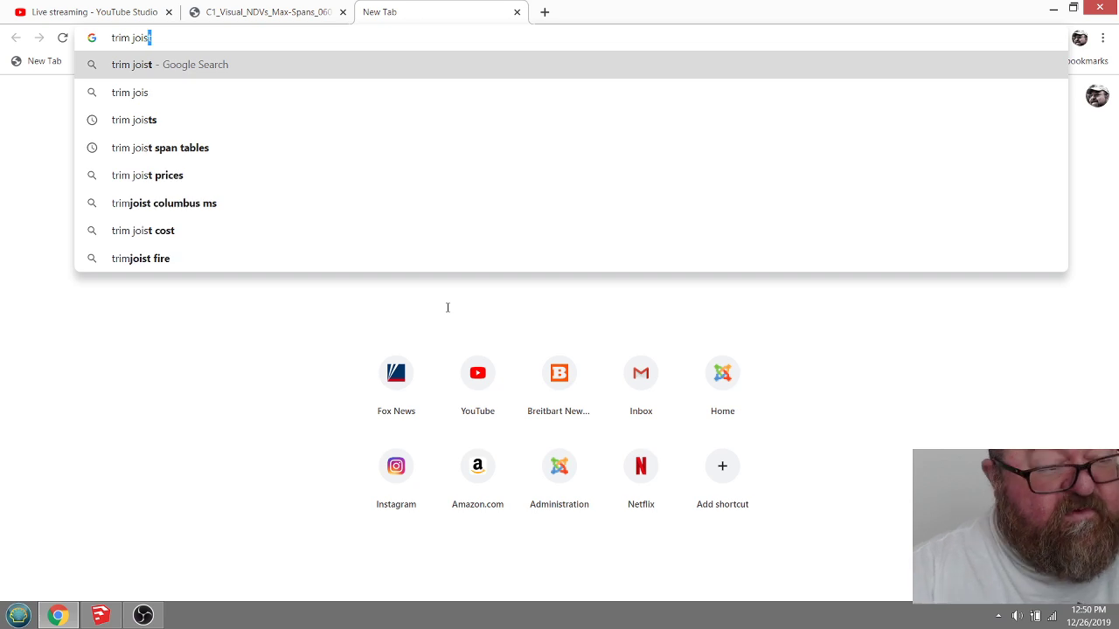
pyautogui.write('t')
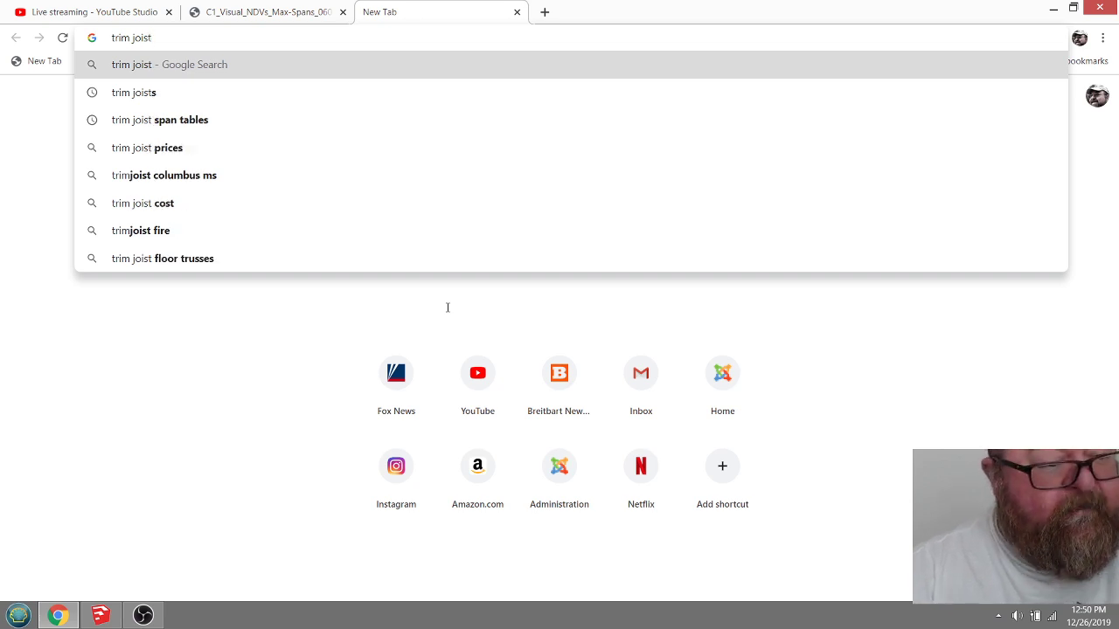
pyautogui.press('Return')
# Step: View the Home Depot and Trimjoist pictures in the image results, then visit trimjoist.com and close it
pyautogui.scroll(-3, 392, 308)
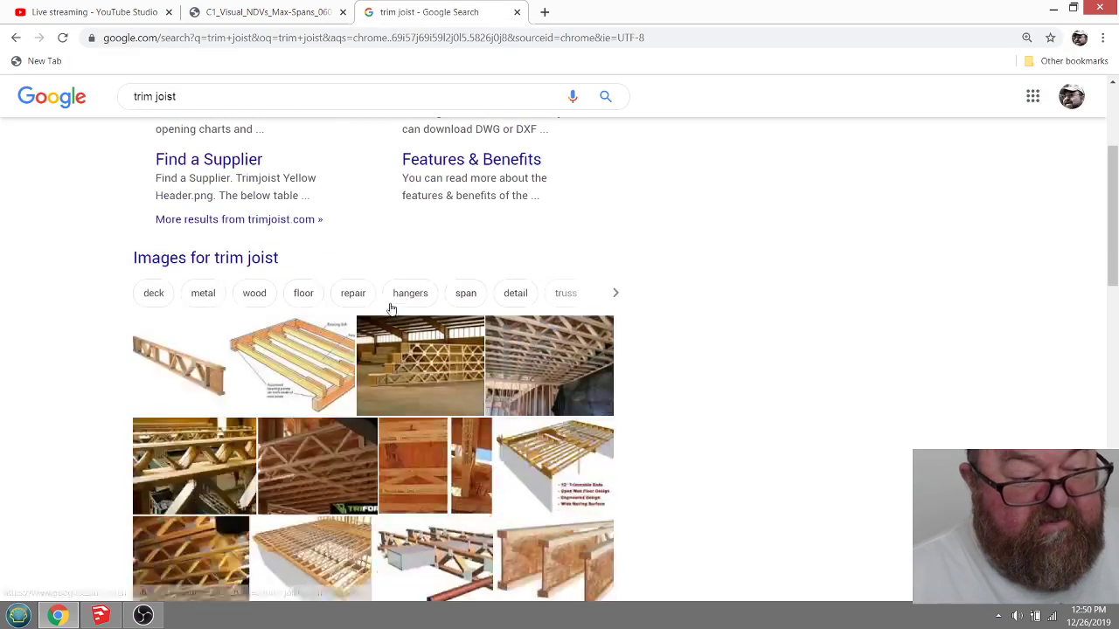
pyautogui.click(262, 376)
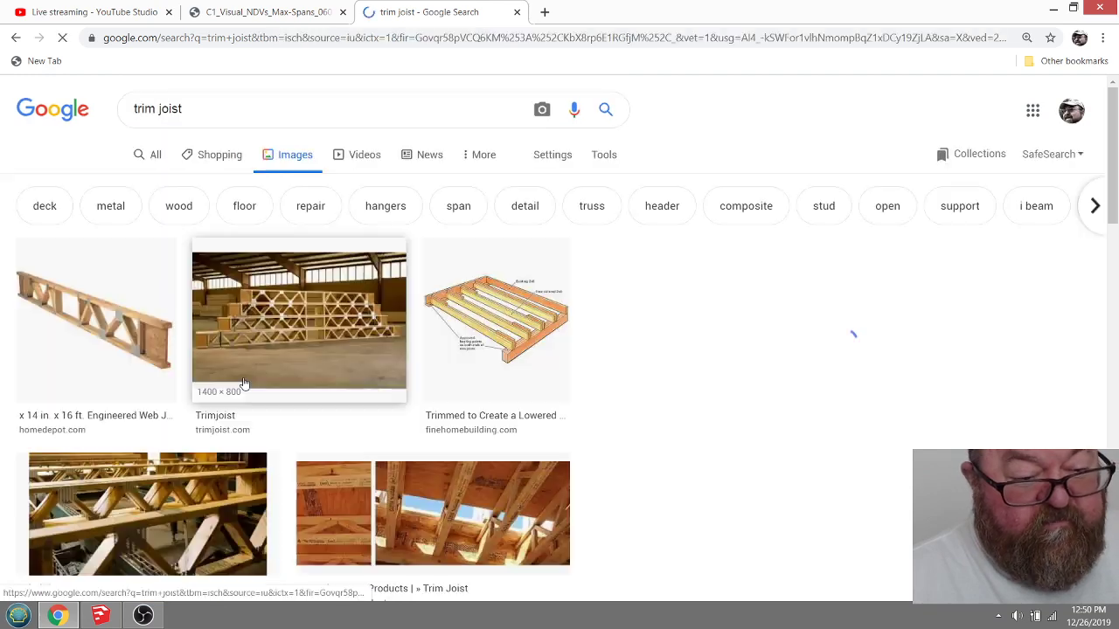
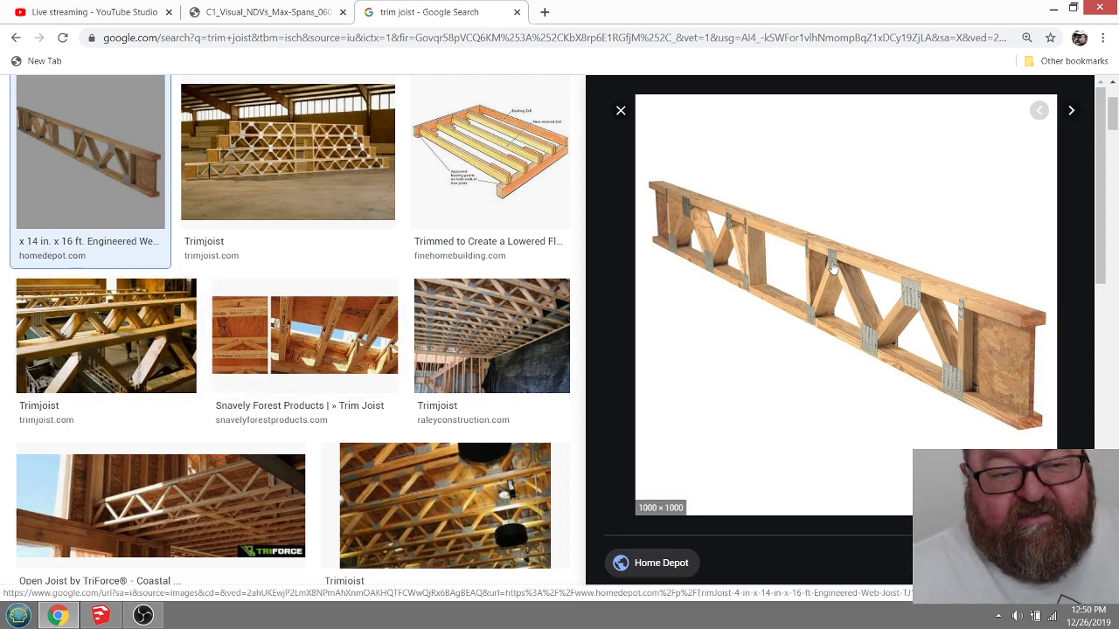
pyautogui.click(315, 165)
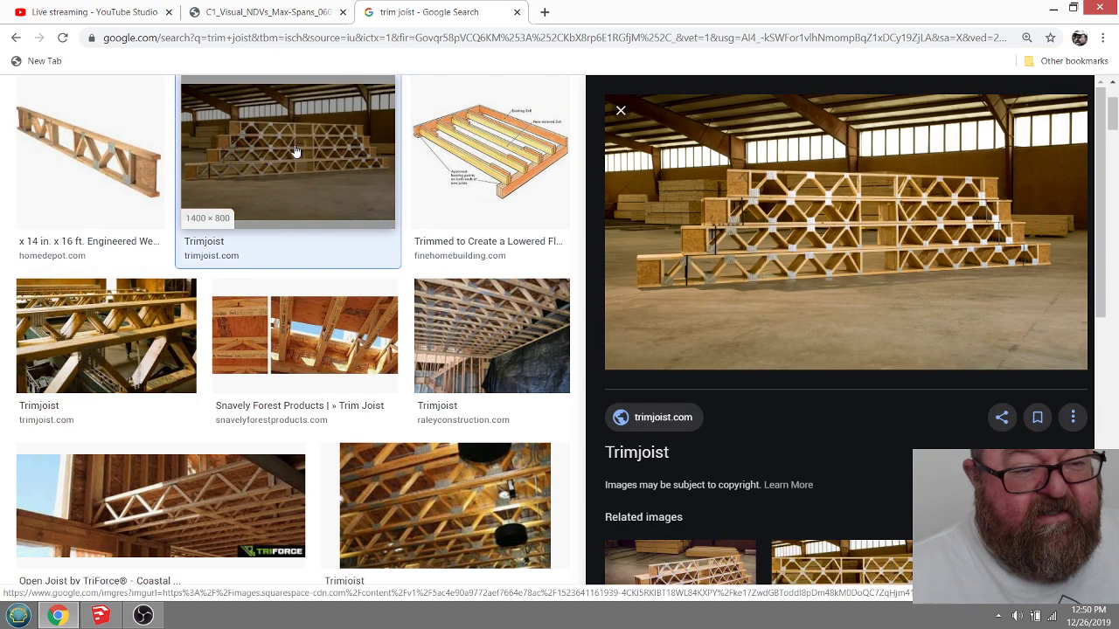
pyautogui.click(776, 212)
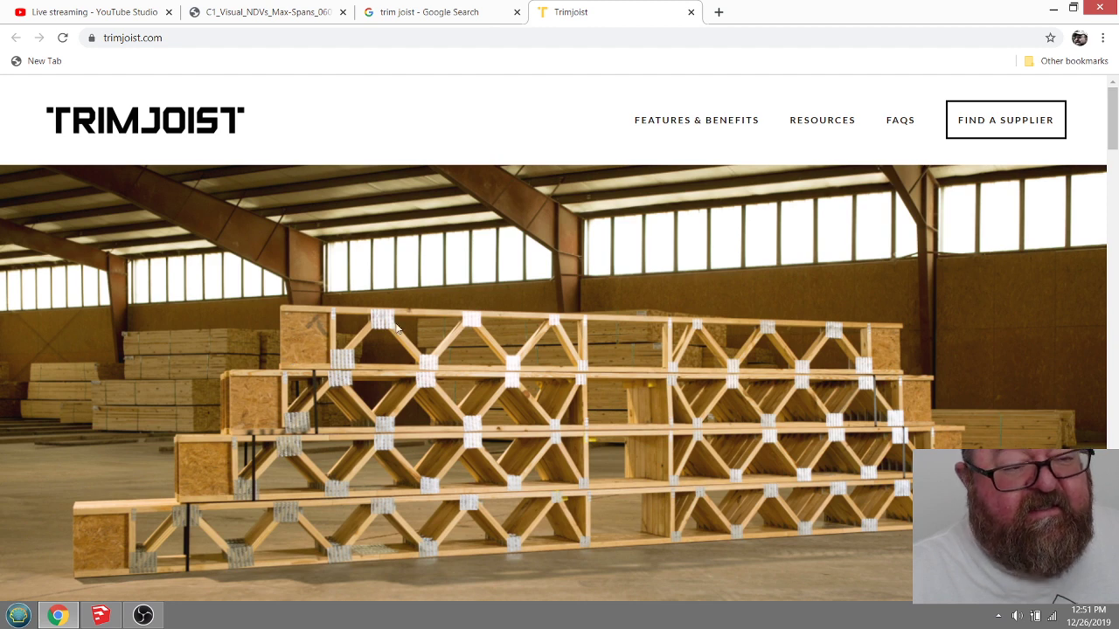
pyautogui.click(690, 12)
# Step: Search Google for "wood i joists" in a new browser tab
pyautogui.hotkey('ctrl', 't')
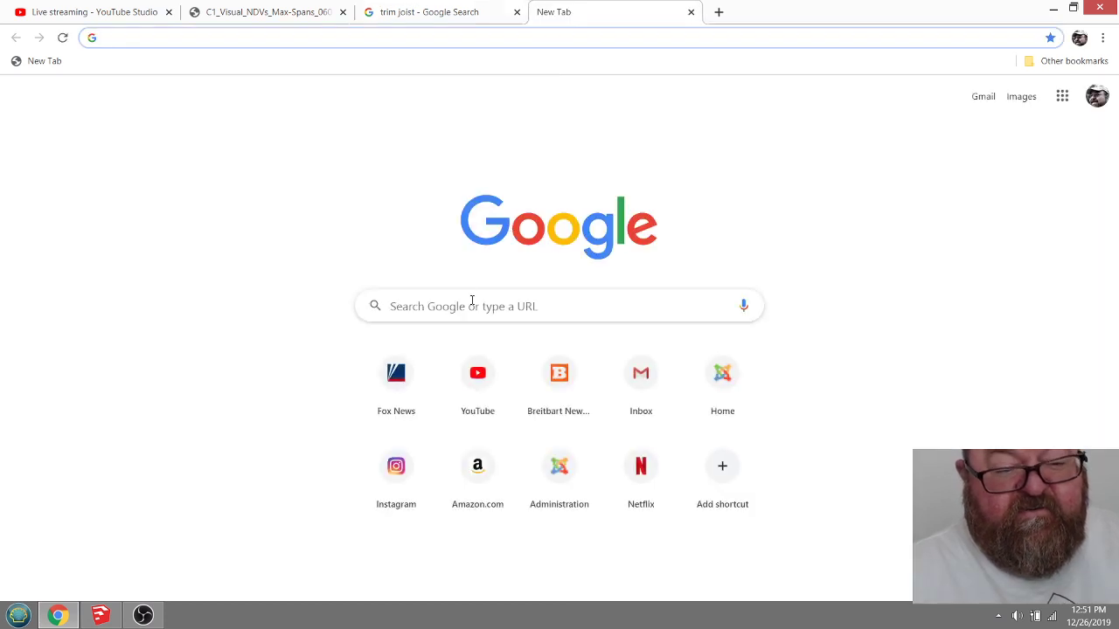
pyautogui.click(473, 307)
pyautogui.write('wood ')
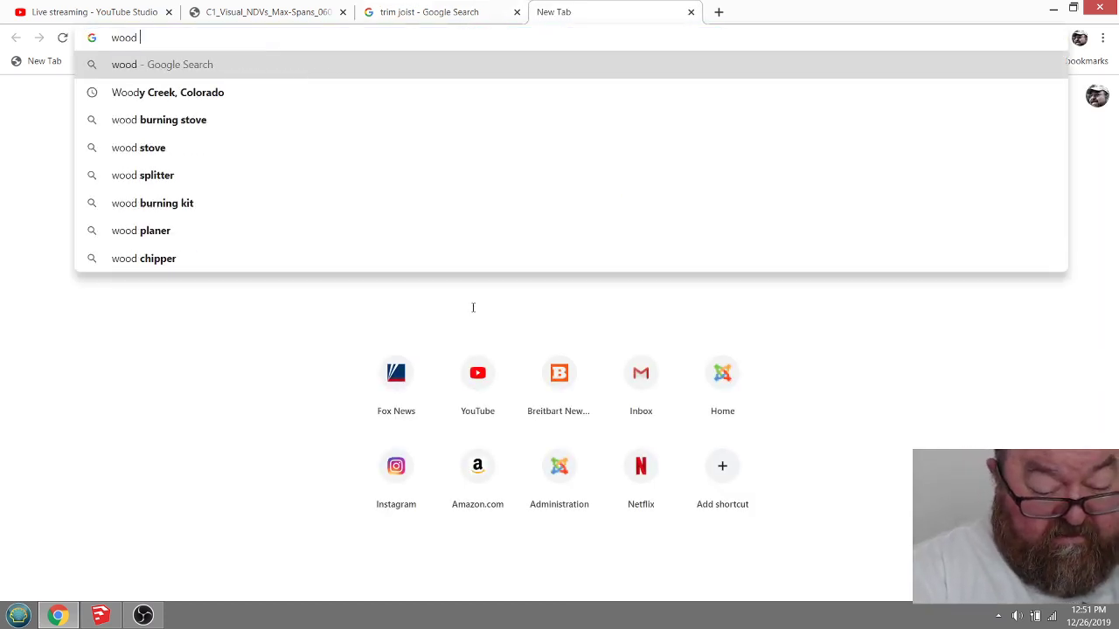
pyautogui.write('i joists')
pyautogui.press('Return')
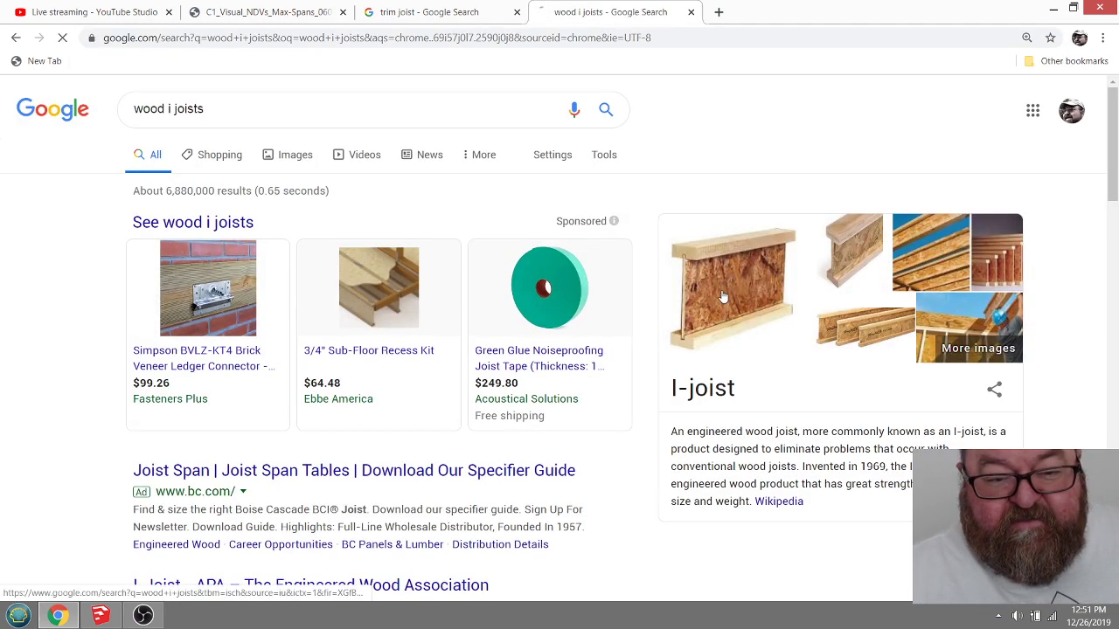
# Step: Browse the I-joist image results, visiting the TJI I-Joists page on fp-supply.com and closing it before viewing more pictures
pyautogui.click(721, 297)
pyautogui.scroll(-3, 755, 310)
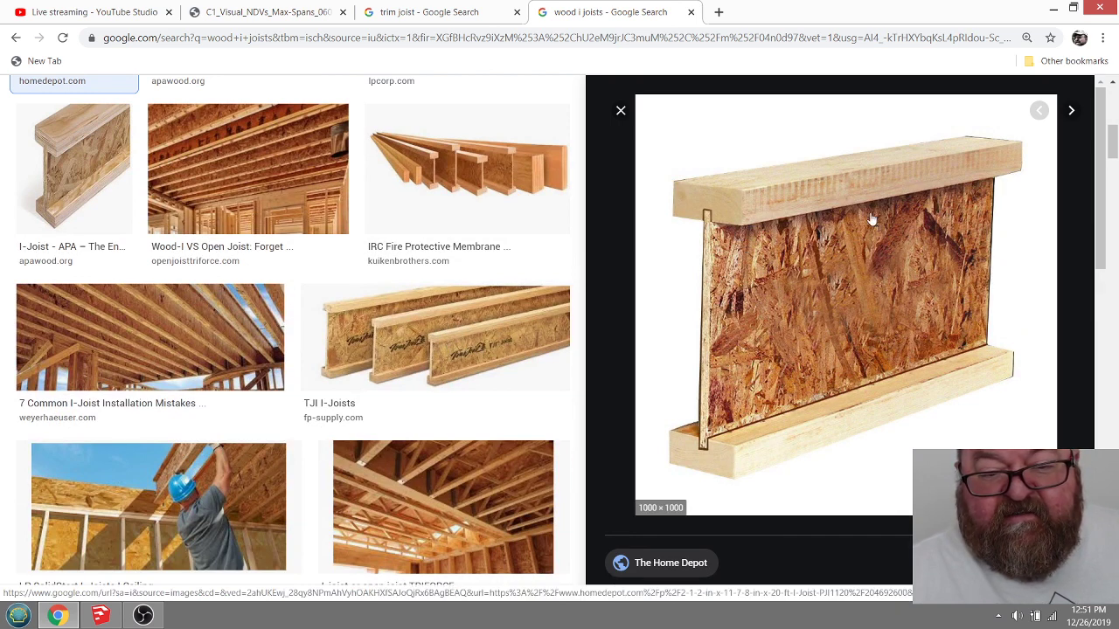
pyautogui.click(479, 339)
pyautogui.click(779, 194)
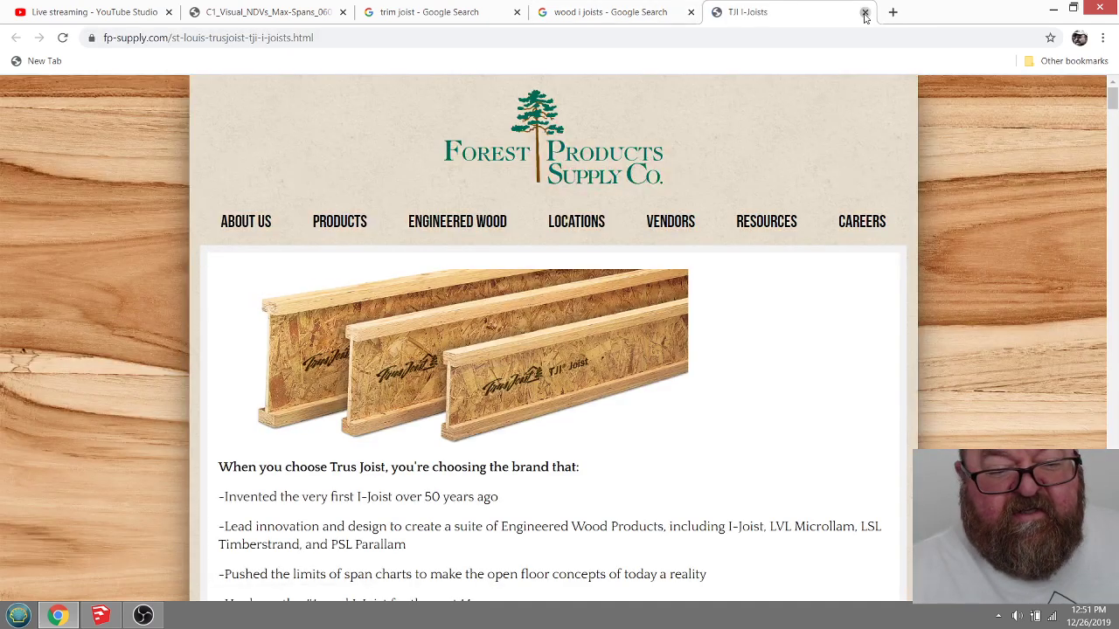
pyautogui.click(865, 14)
pyautogui.scroll(-2, 239, 356)
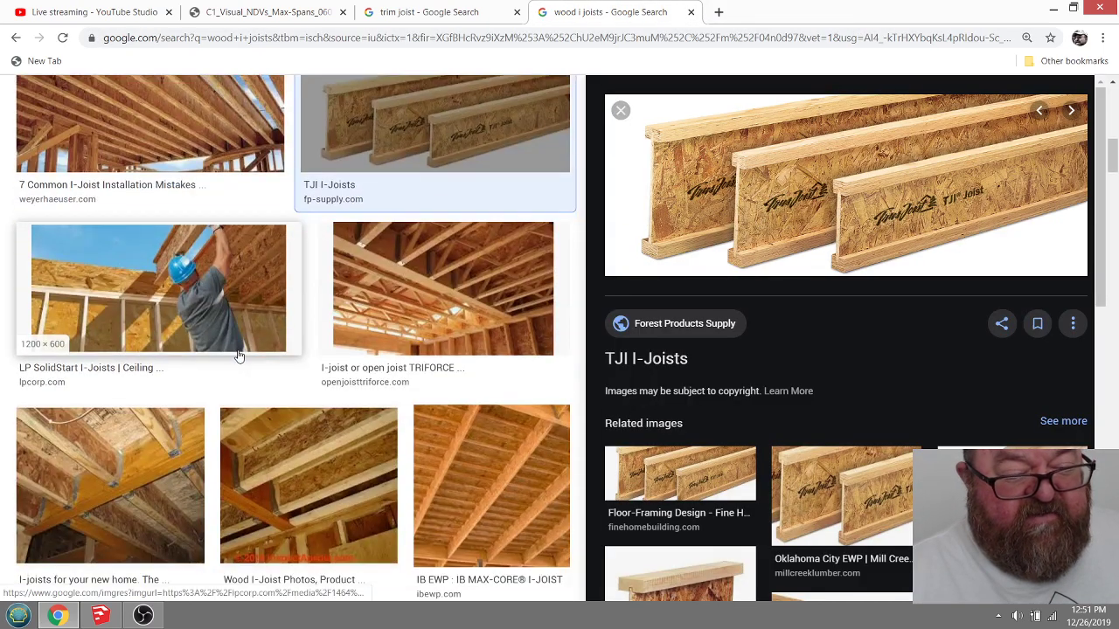
pyautogui.scroll(-3, 297, 524)
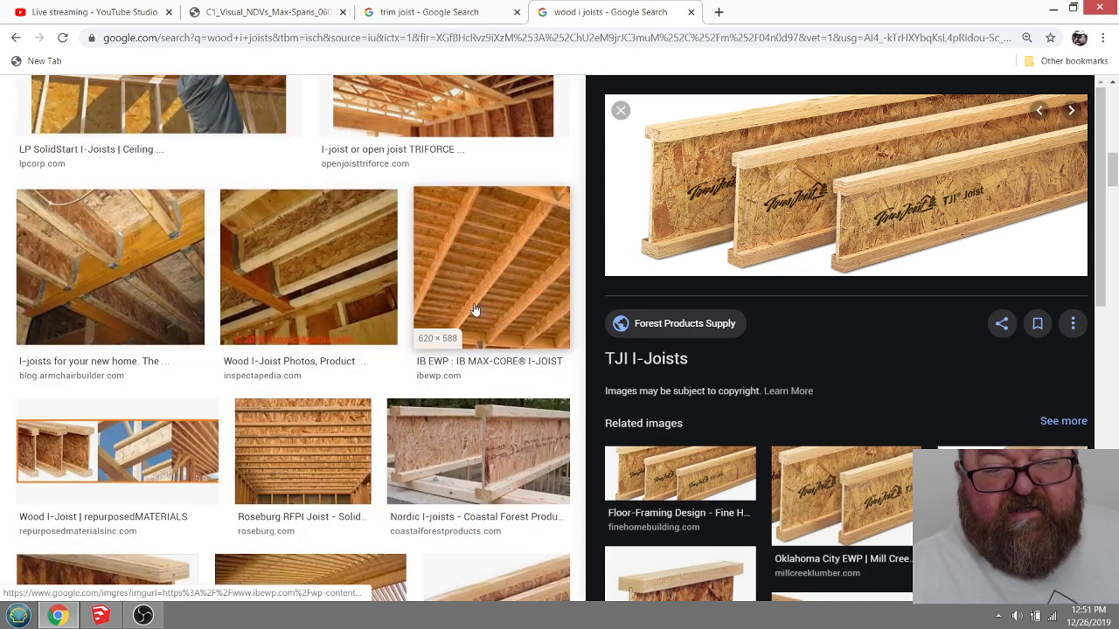
# Step: Open the TJI I-Joists page on fp-supply.com, then return past both joist searches to the Southern Pine floor joist span table
pyautogui.scroll(3, 475, 310)
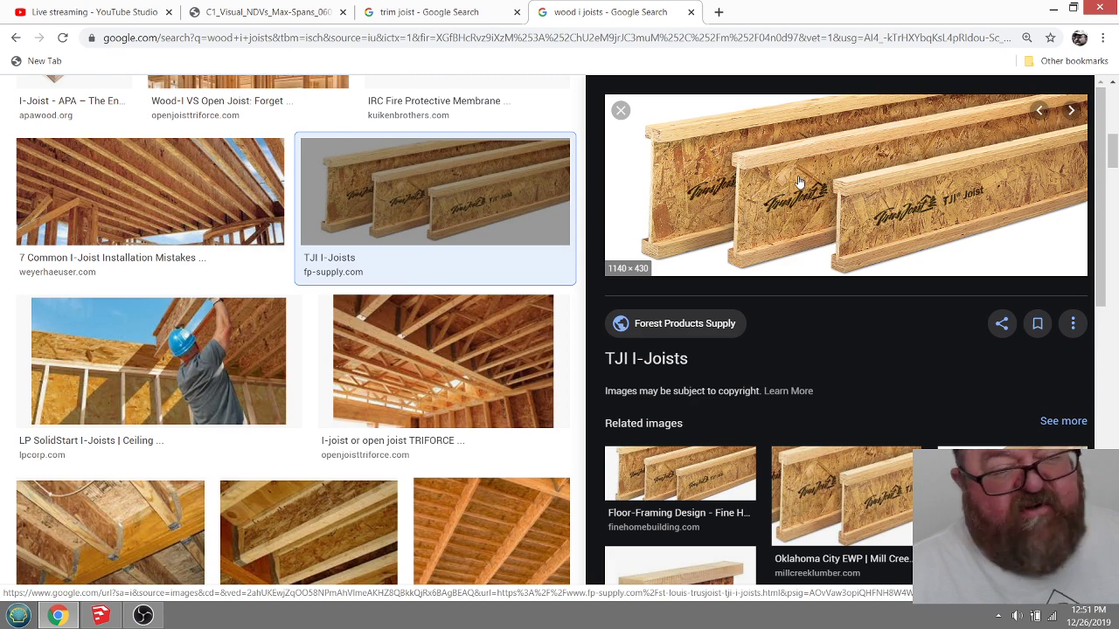
pyautogui.click(797, 175)
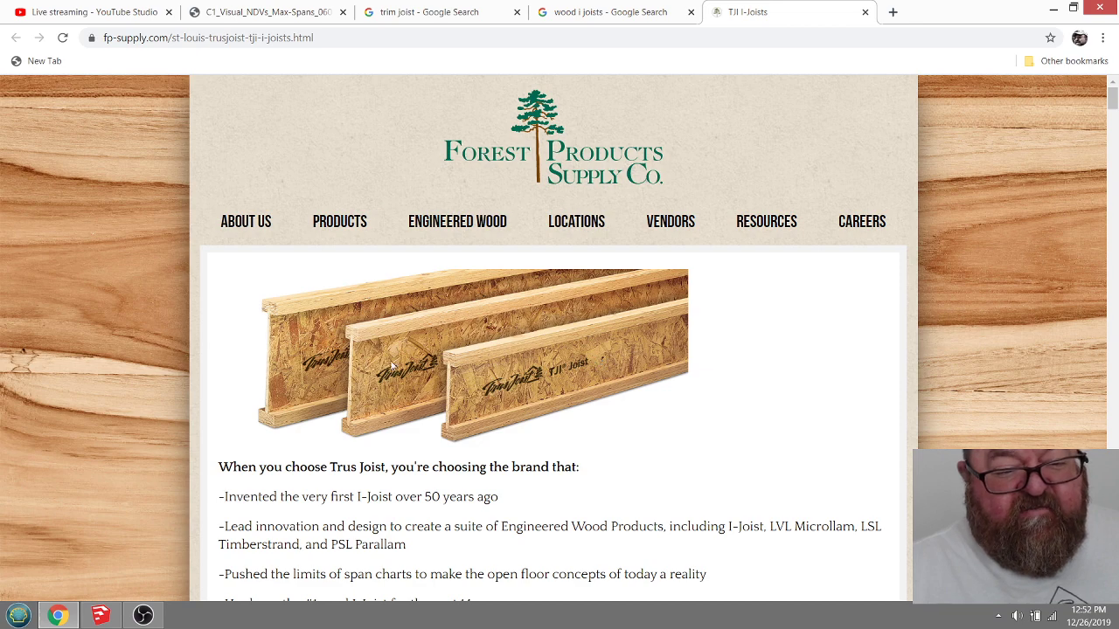
pyautogui.click(608, 11)
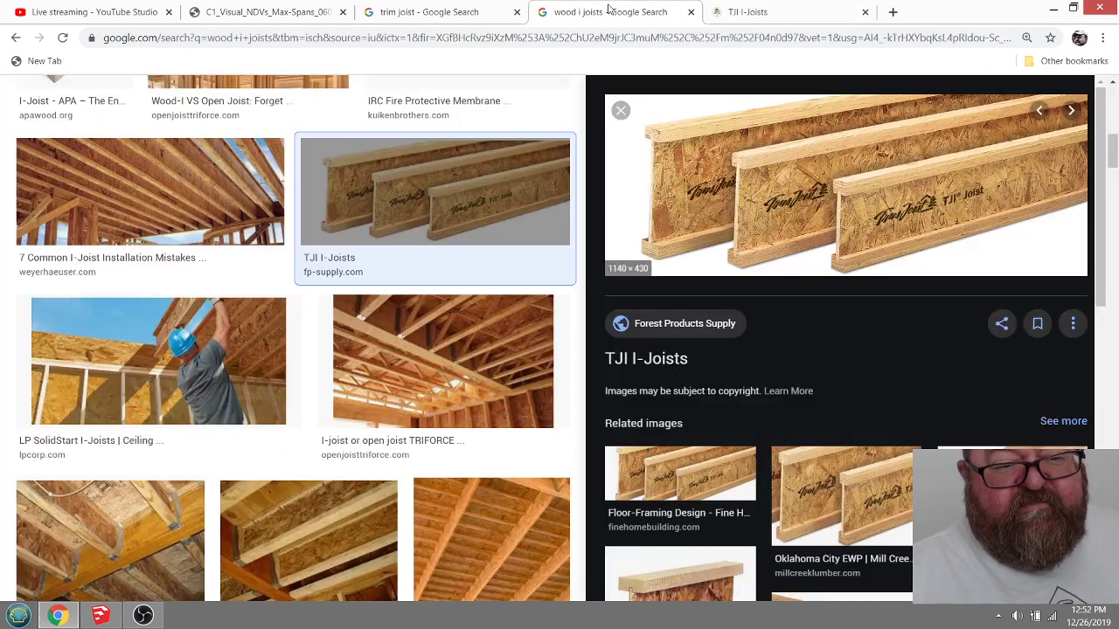
pyautogui.click(461, 15)
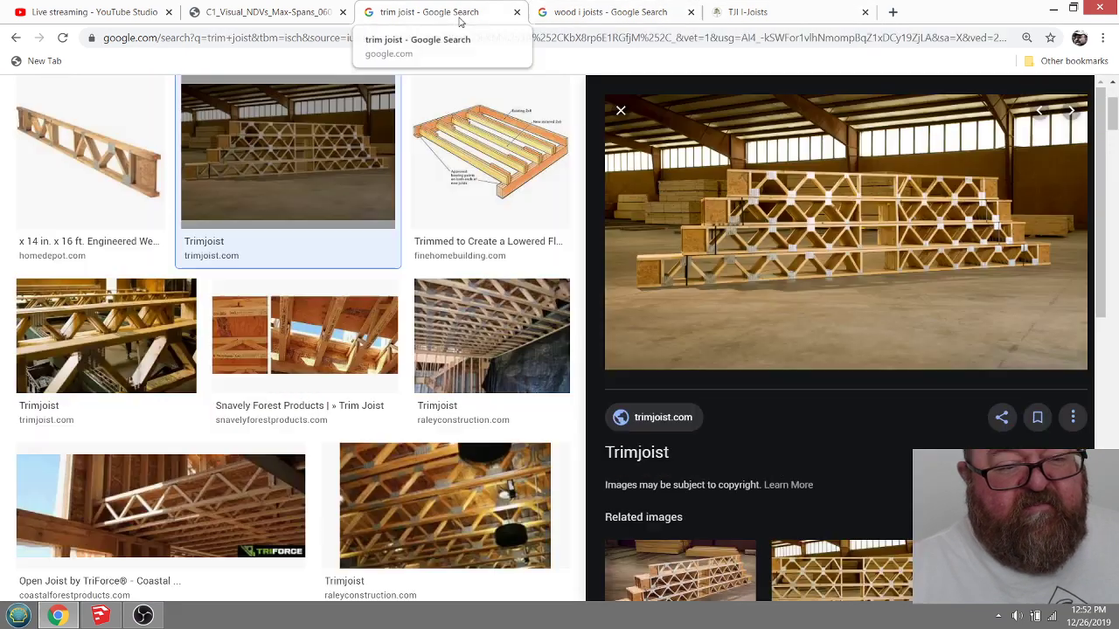
pyautogui.click(296, 12)
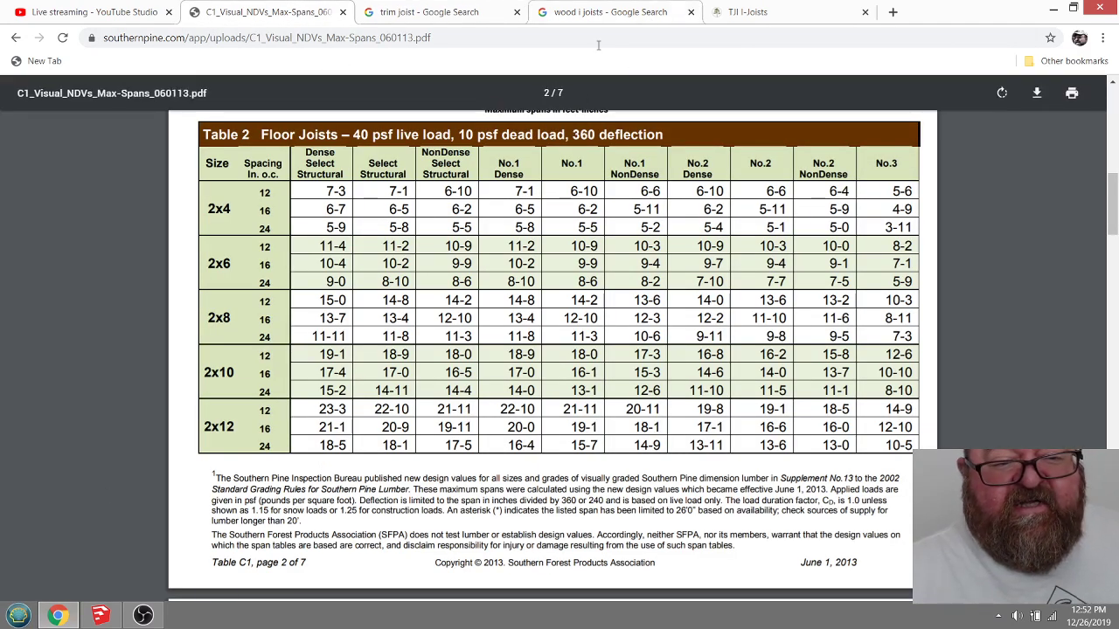
# Step: Switch between the garage model in SketchUp and the span table in Chrome to compare the floor framing with lumber joist spans
pyautogui.click(100, 616)
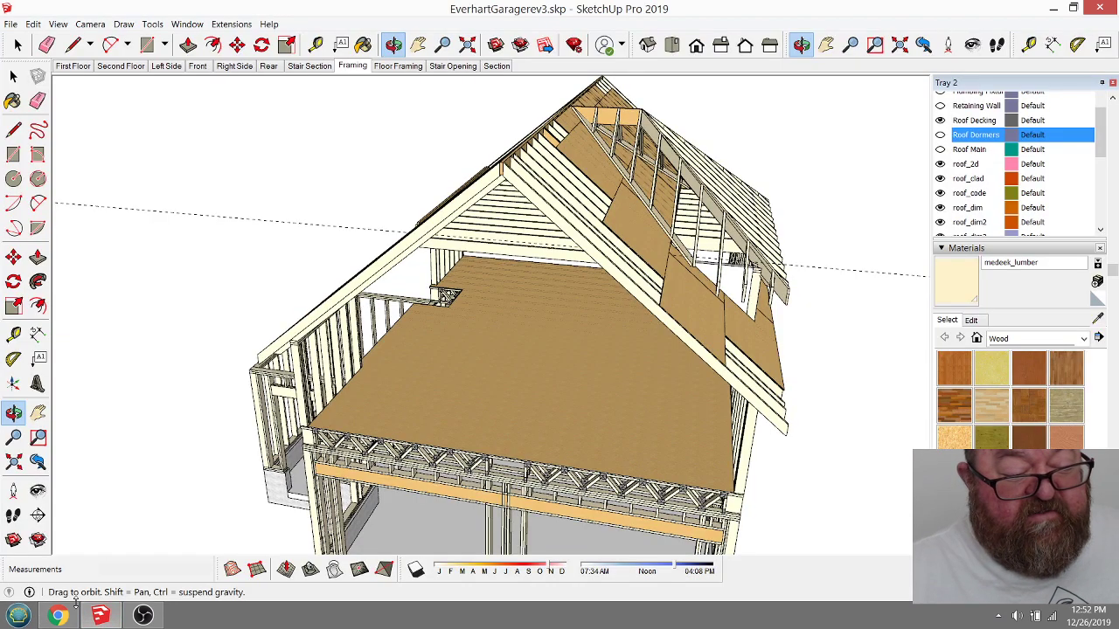
pyautogui.moveTo(428, 419); pyautogui.dragTo(412, 393)
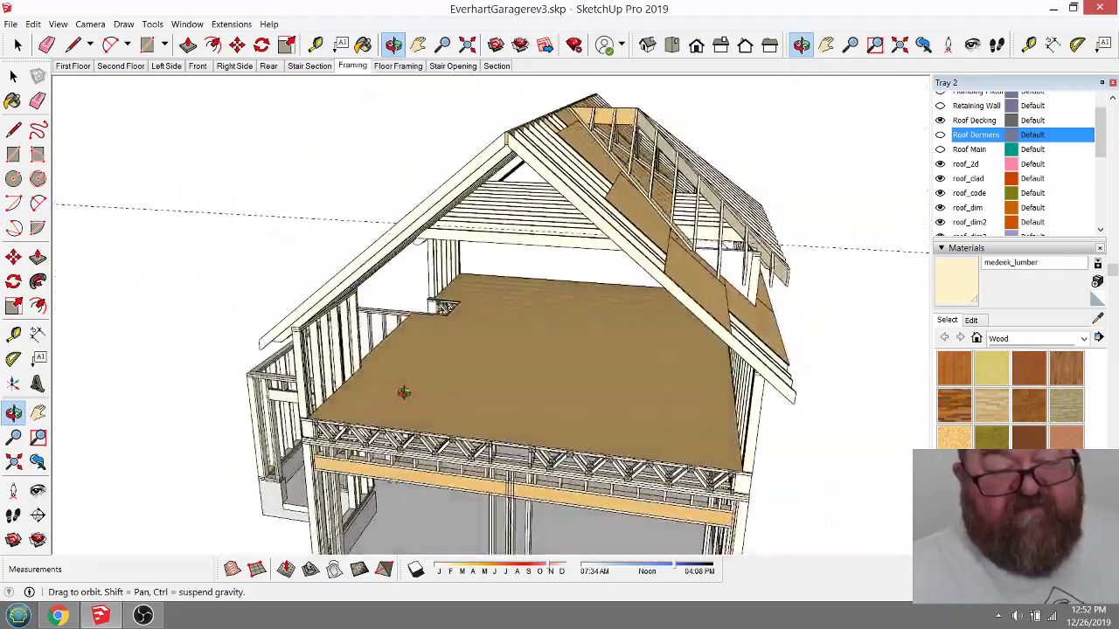
pyautogui.click(57, 616)
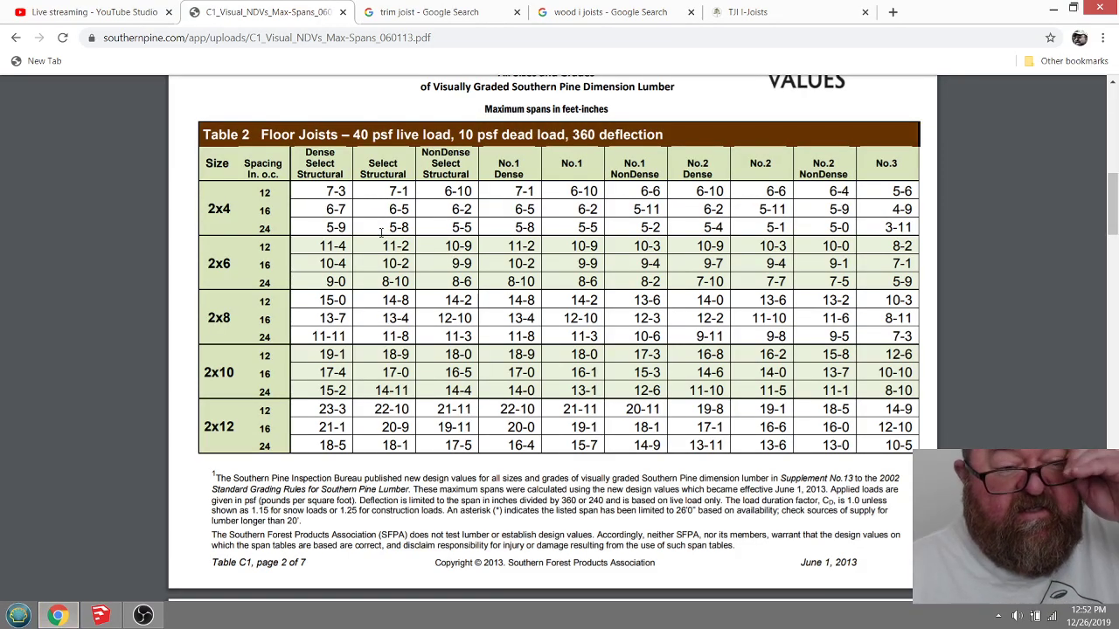
pyautogui.click(100, 616)
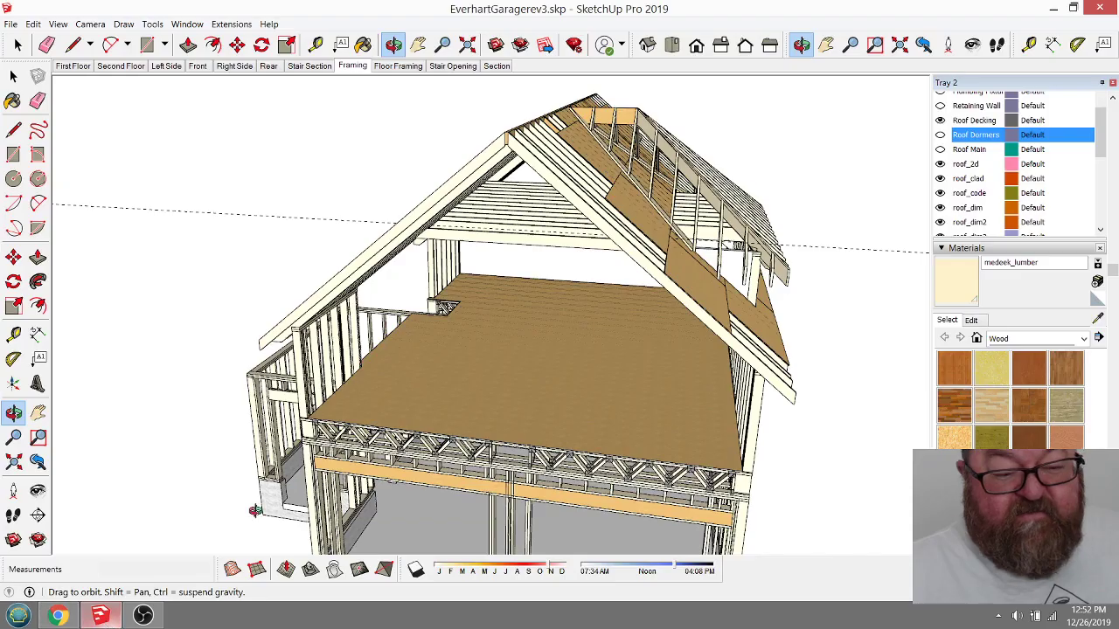
pyautogui.moveTo(402, 333); pyautogui.dragTo(473, 375)
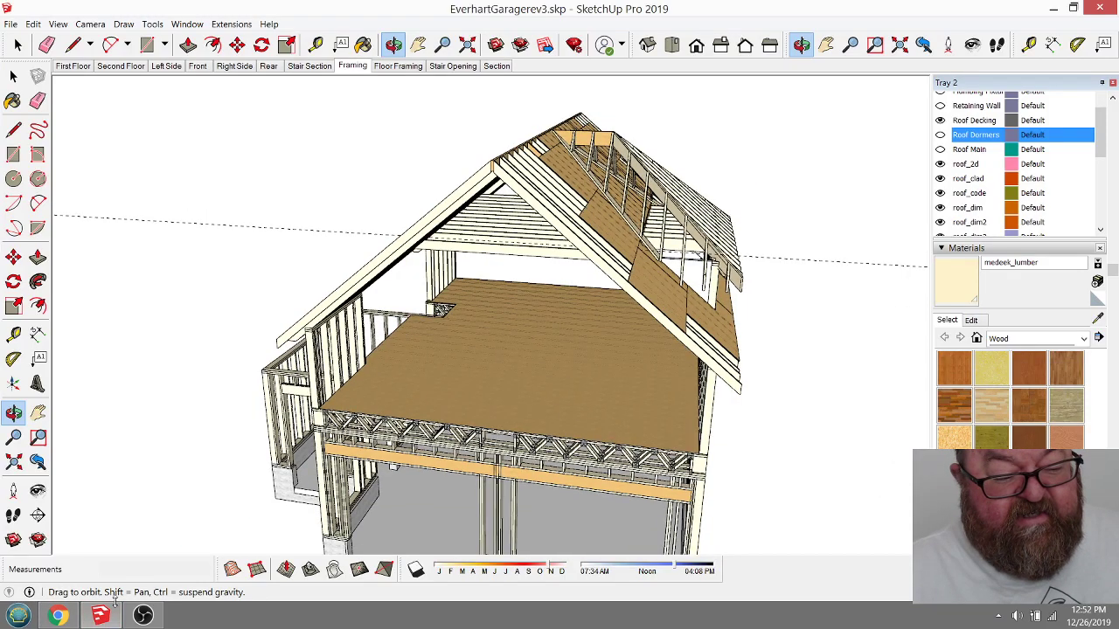
# Step: Switch to the YouTube live streaming dashboard in Chrome and check the live chat
pyautogui.click(57, 616)
pyautogui.hotkey('ctrl', '1')
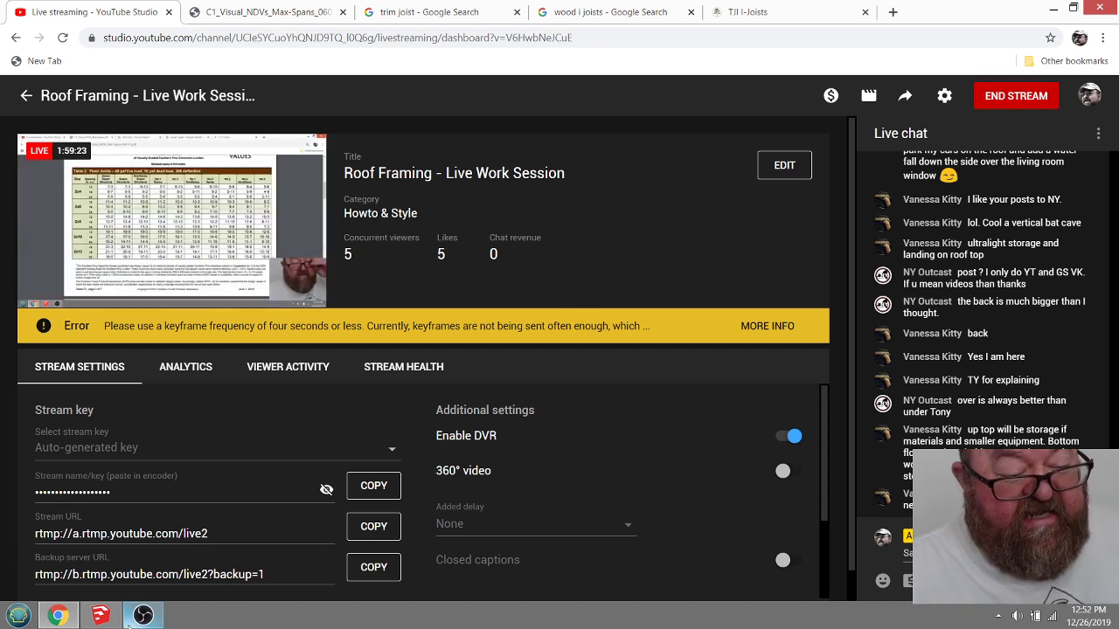
pyautogui.moveTo(100, 617)
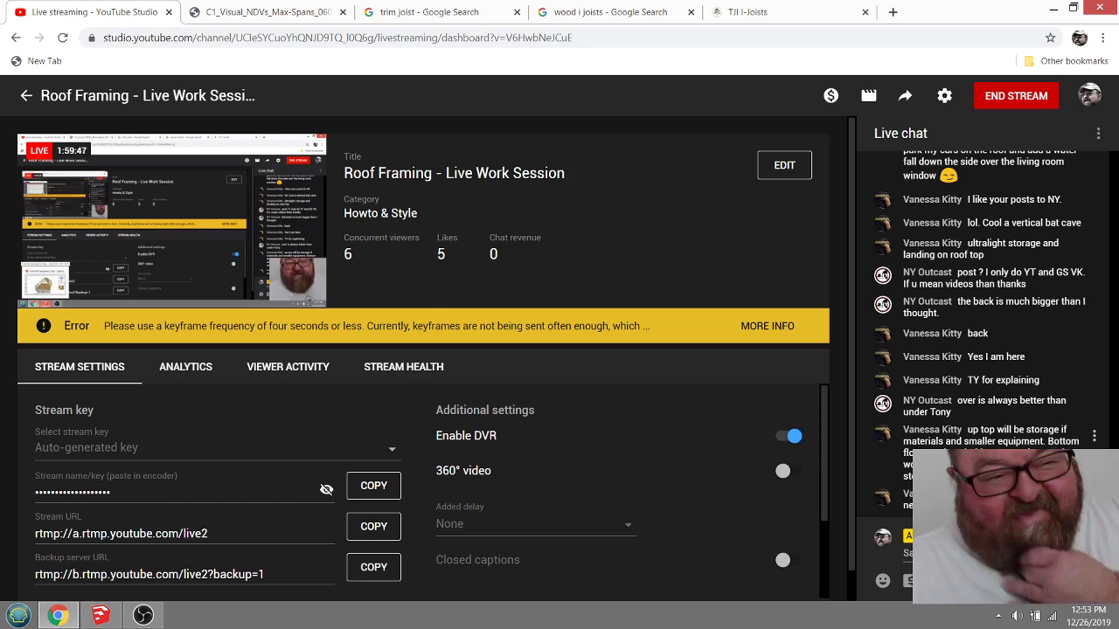
# Step: Close the TJI I-Joists page and the "wood i joists" search, then return to the live streaming dashboard
pyautogui.click(776, 7)
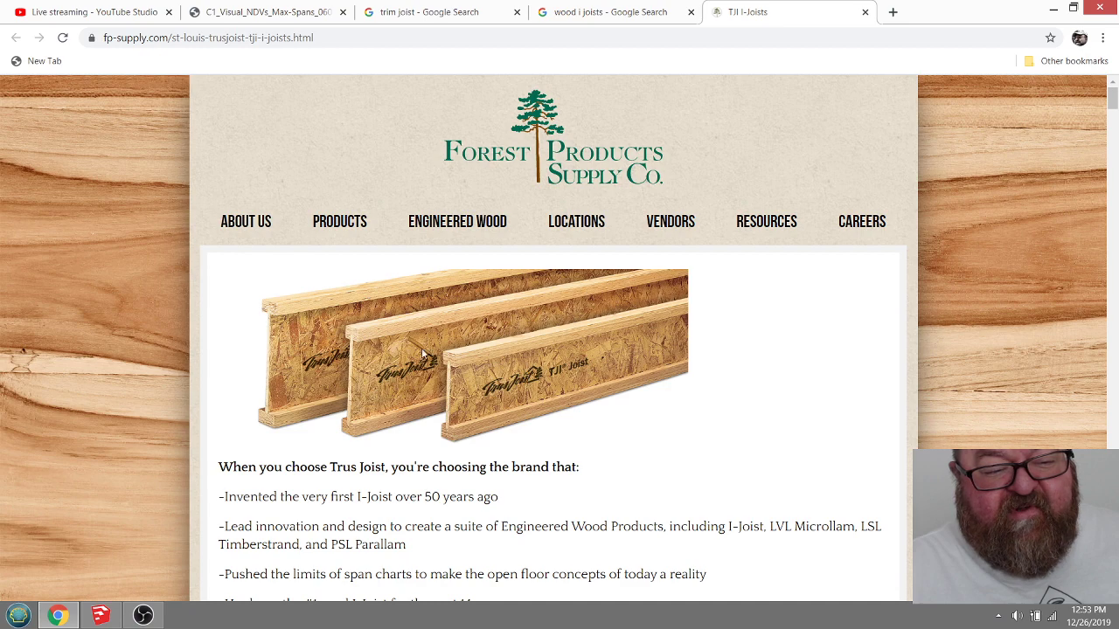
pyautogui.click(865, 11)
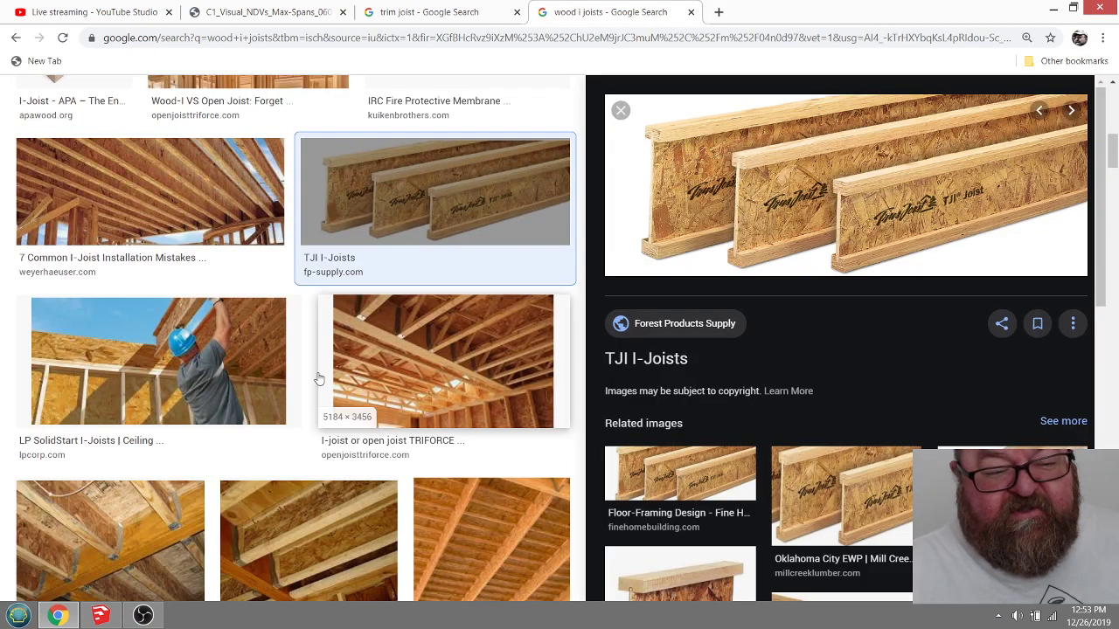
pyautogui.click(691, 11)
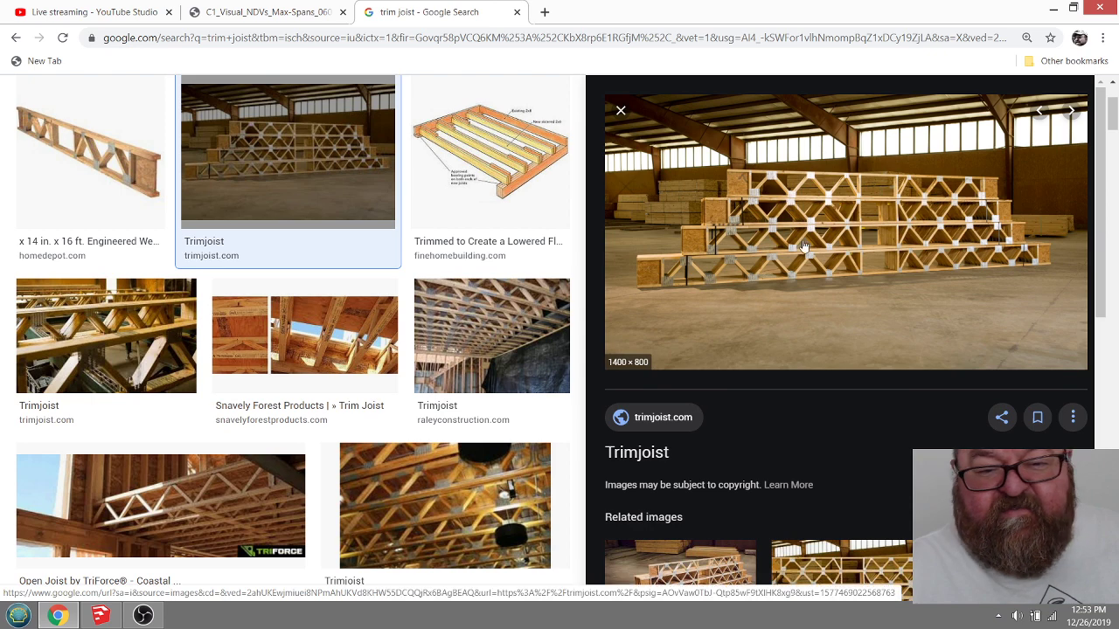
pyautogui.click(295, 9)
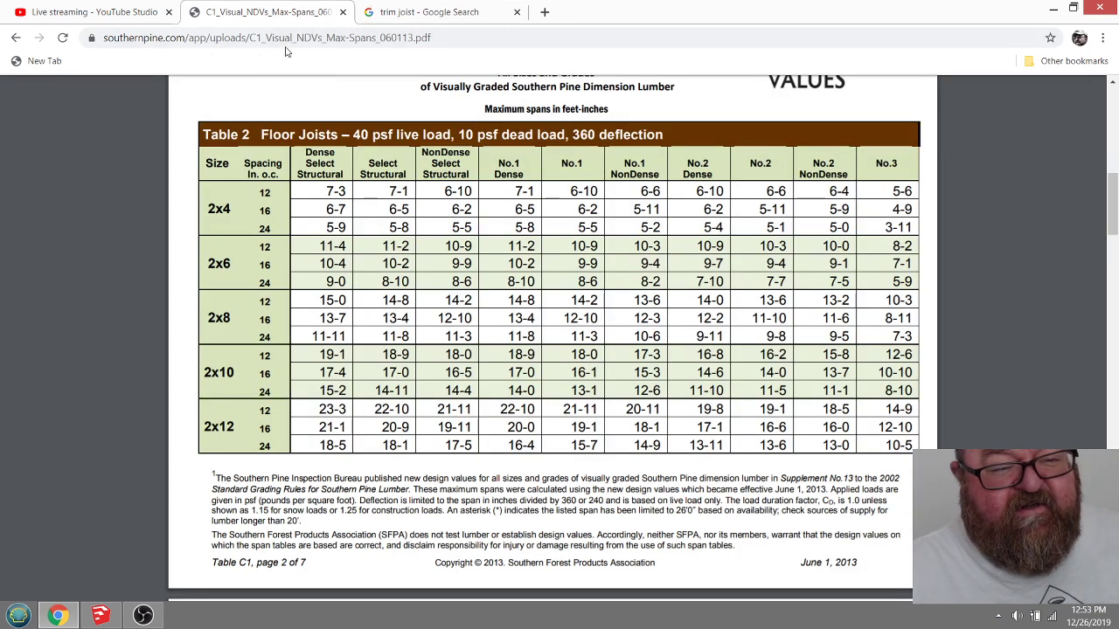
pyautogui.click(151, 11)
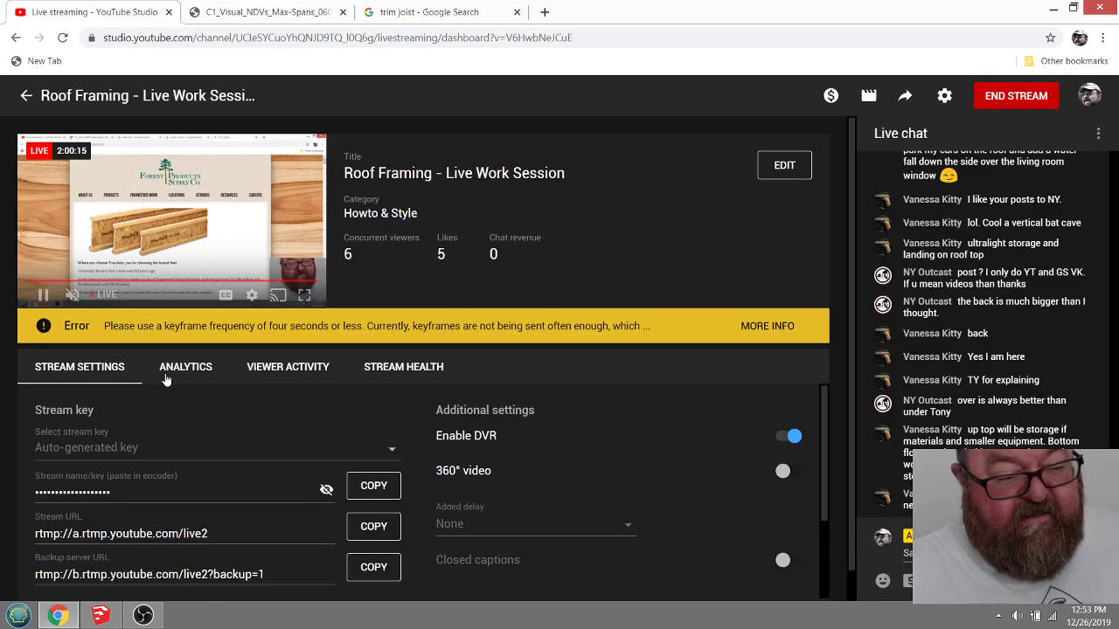
# Step: Switch to SketchUp and examine the garage's roof framing and decking around the hip dormer from several sides
pyautogui.click(98, 616)
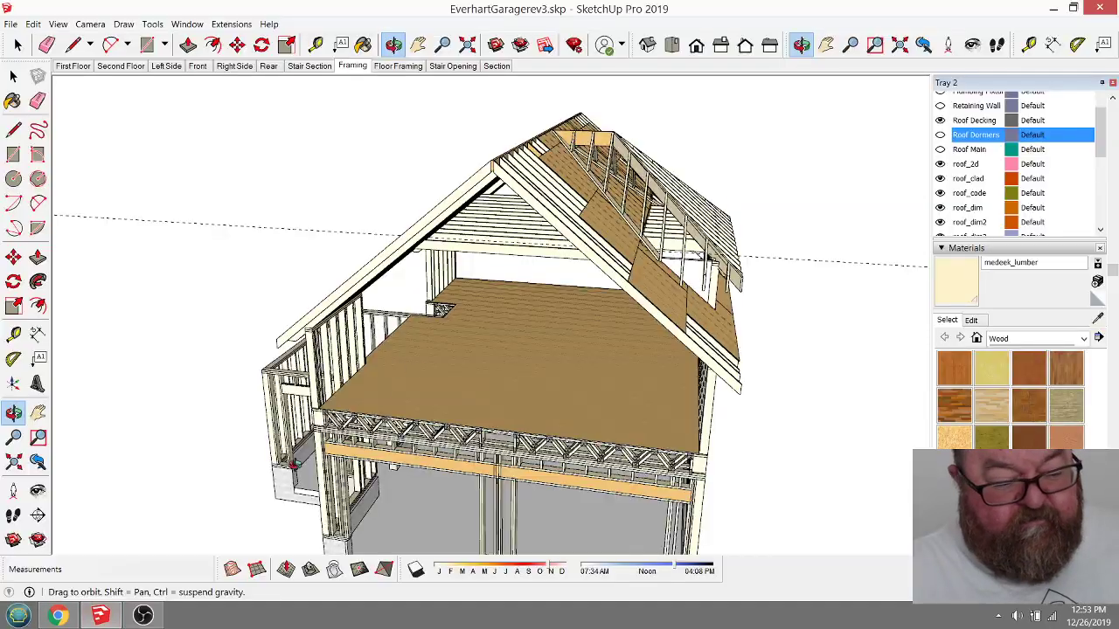
pyautogui.moveTo(499, 359)
pyautogui.mouseDown()
pyautogui.moveTo(512, 342)
pyautogui.moveTo(273, 354)
pyautogui.moveTo(254, 411)
pyautogui.moveTo(557, 370)
pyautogui.moveTo(418, 382)
pyautogui.mouseUp()
pyautogui.moveTo(399, 275); pyautogui.dragTo(466, 280)
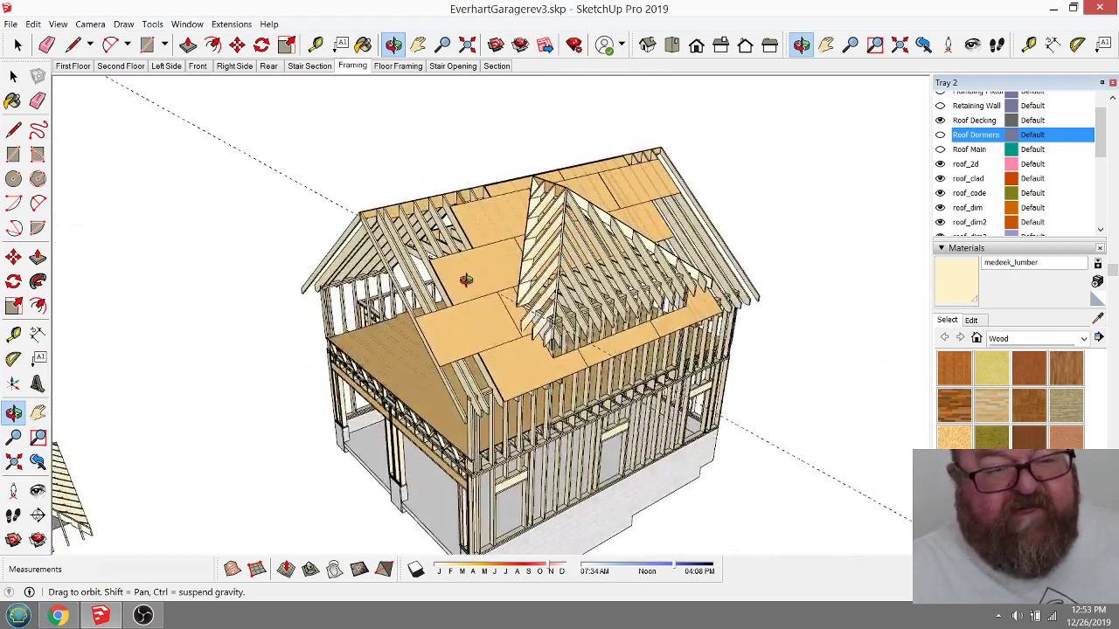
pyautogui.moveTo(544, 295)
pyautogui.mouseDown()
pyautogui.moveTo(554, 298)
pyautogui.moveTo(537, 245)
pyautogui.moveTo(525, 260)
pyautogui.moveTo(536, 292)
pyautogui.mouseUp()
pyautogui.scroll(2, 554, 298)
pyautogui.scroll(-3, 554, 298)
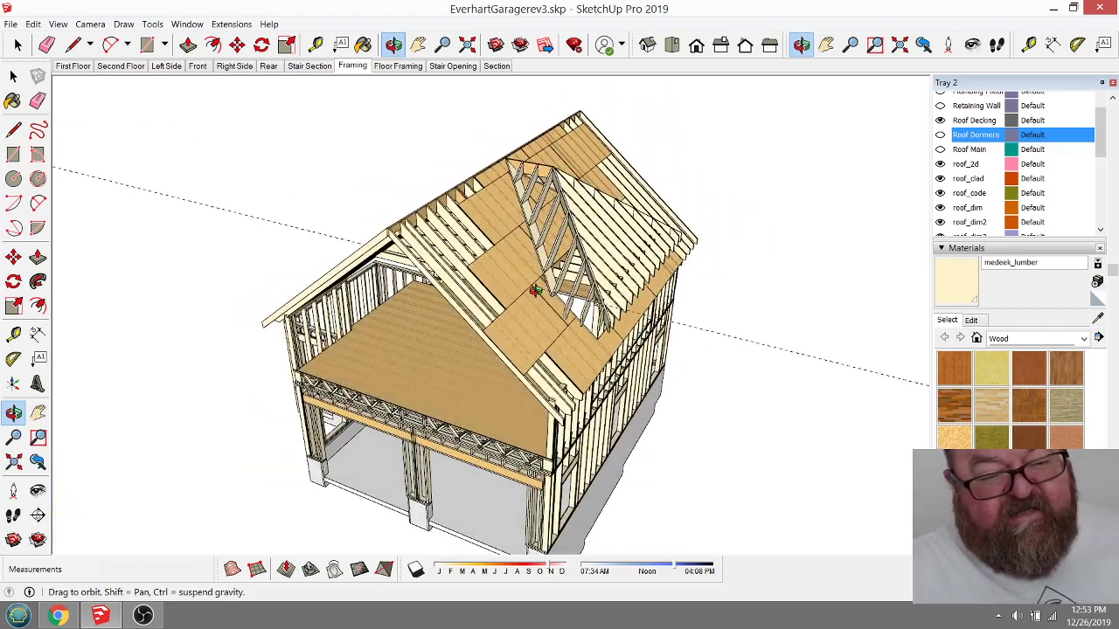
pyautogui.click(17, 45)
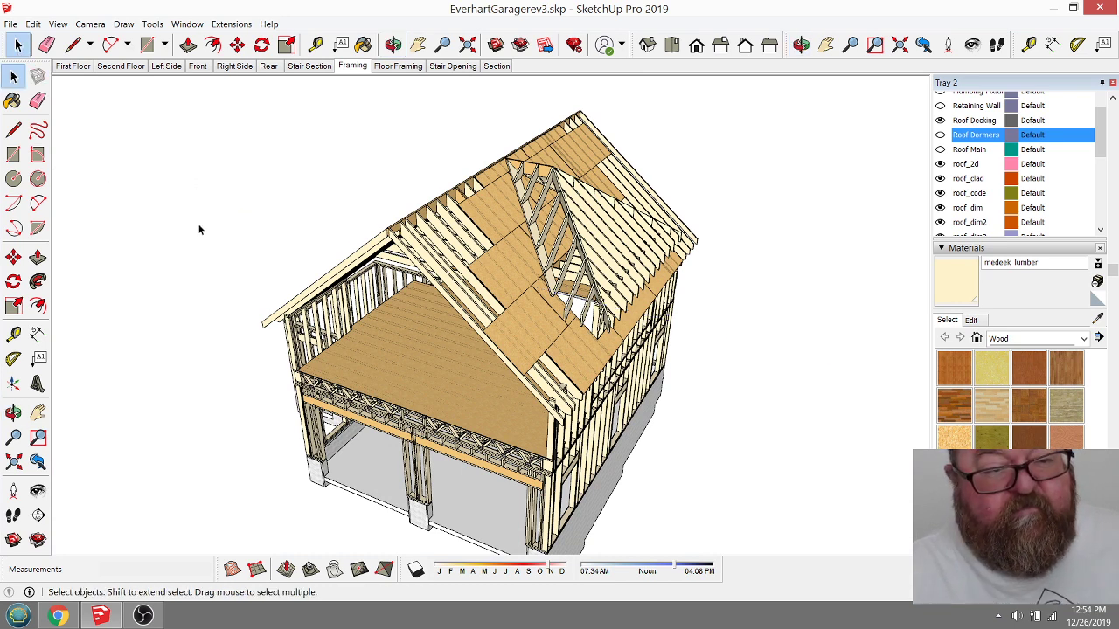
# Step: Open the ceiling joist that ends against the rafter beside the header beam for editing, and raise its top face 2"
pyautogui.click(393, 44)
pyautogui.moveTo(393, 315); pyautogui.dragTo(643, 265)
pyautogui.scroll(8, 642, 265)
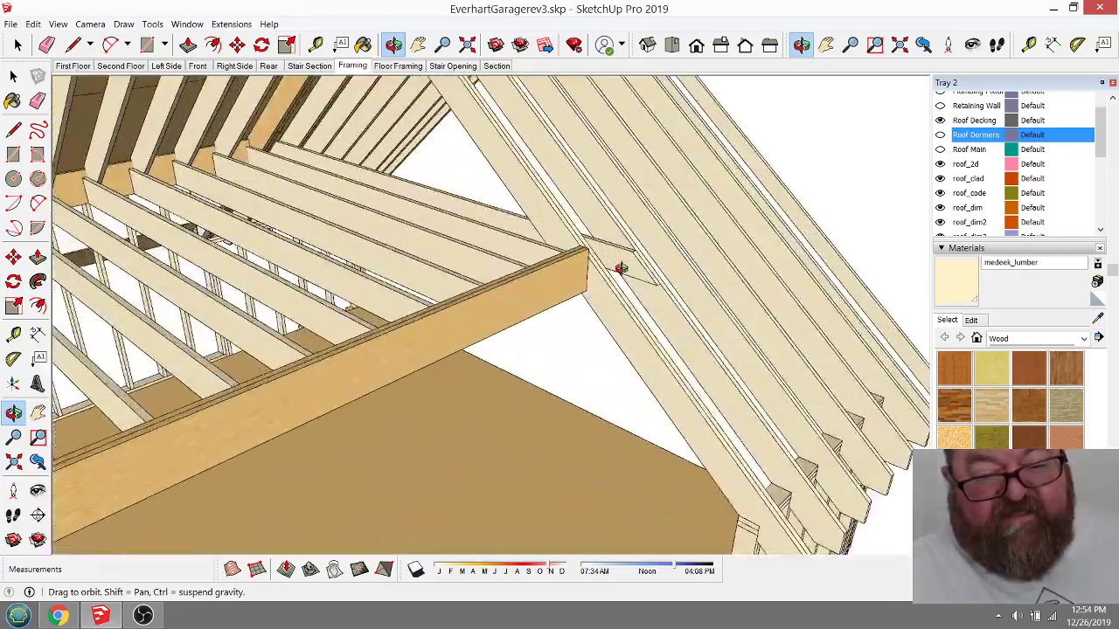
pyautogui.scroll(3, 554, 290)
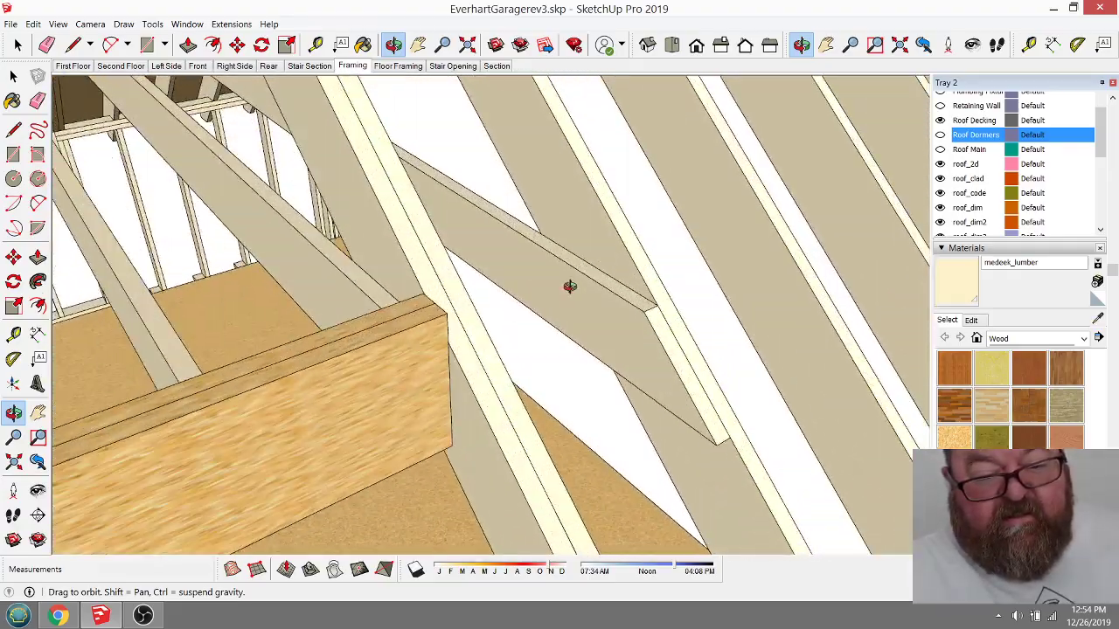
pyautogui.moveTo(622, 281); pyautogui.dragTo(537, 268)
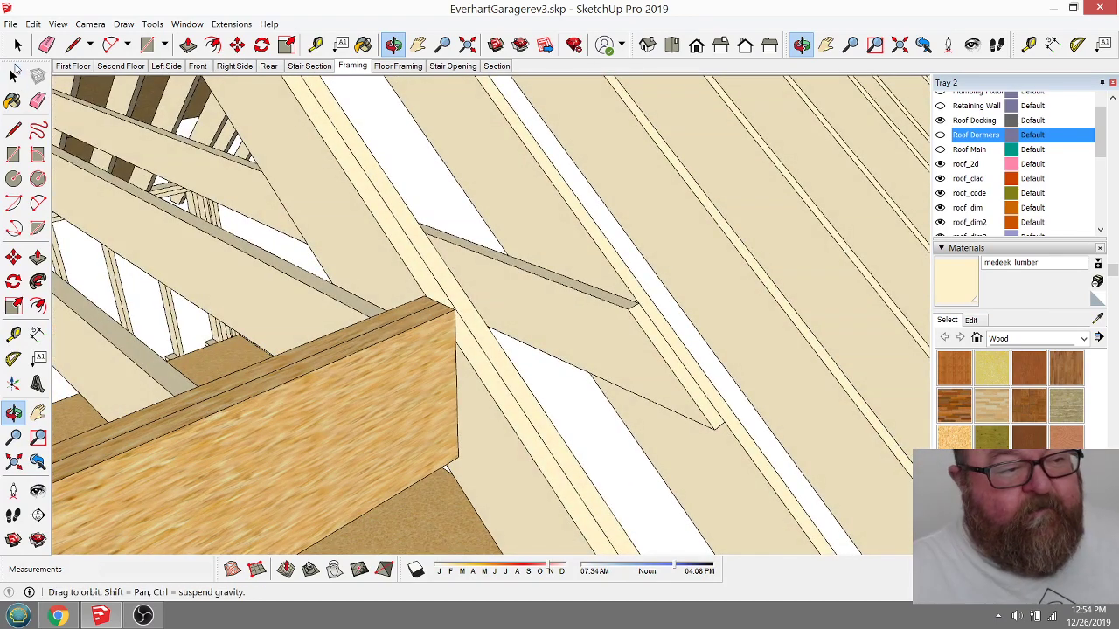
pyautogui.click(17, 44)
pyautogui.click(531, 296)
pyautogui.doubleClick(530, 296)
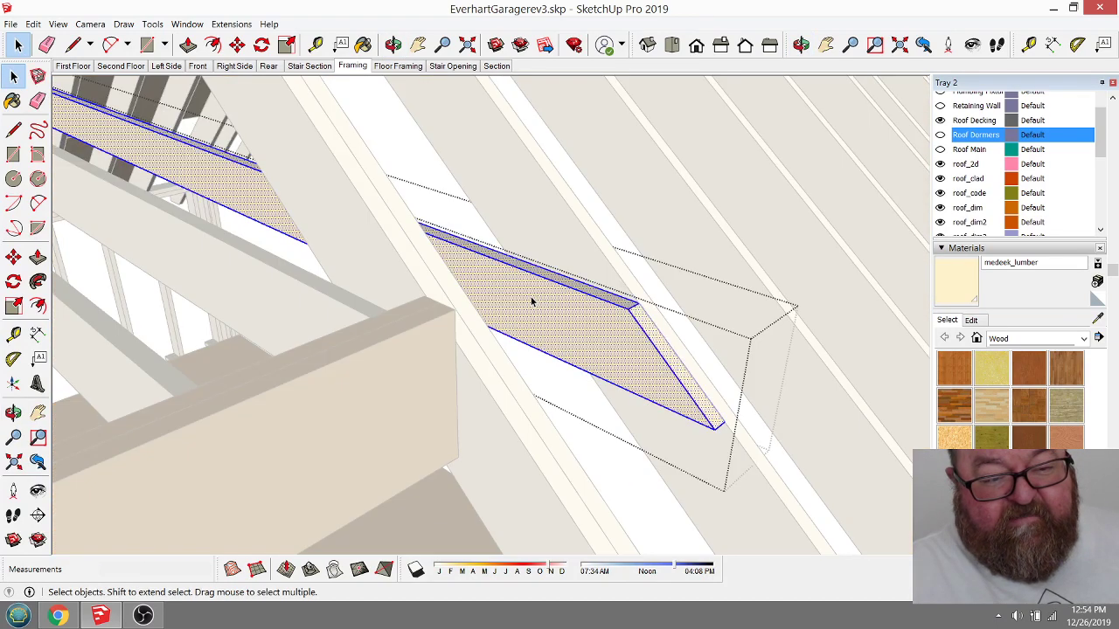
pyautogui.click(188, 44)
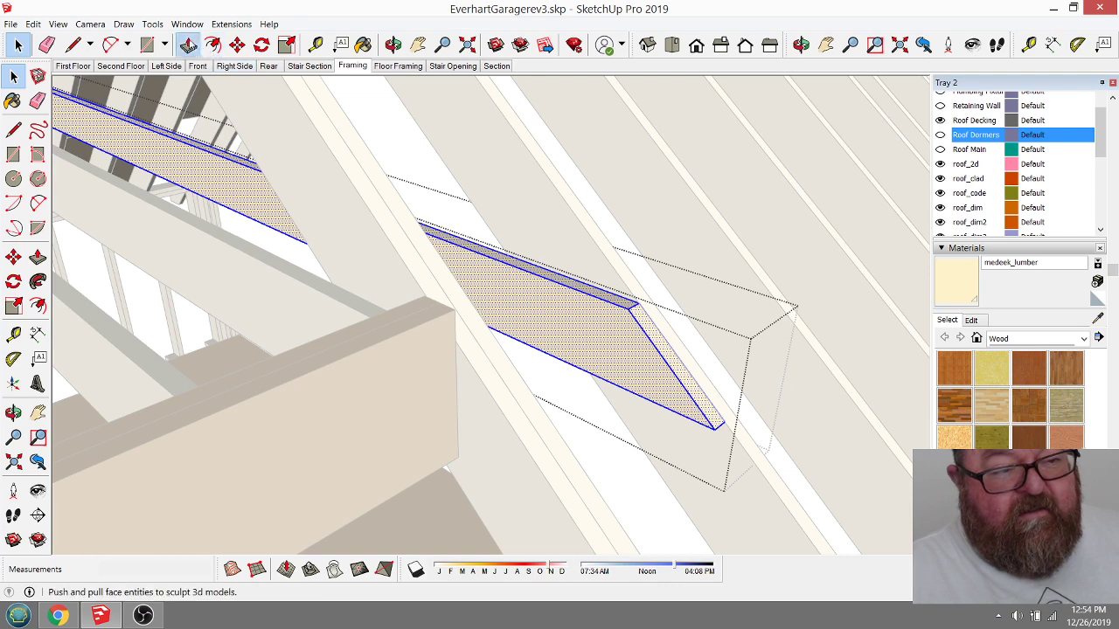
pyautogui.click(512, 265)
pyautogui.click(514, 252)
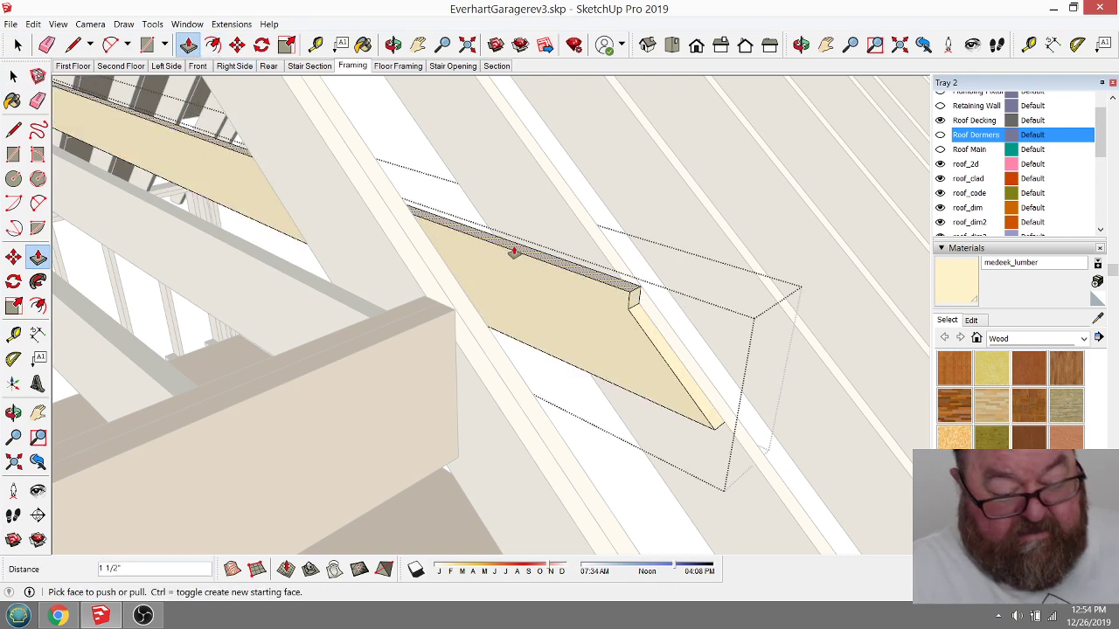
pyautogui.click(514, 252)
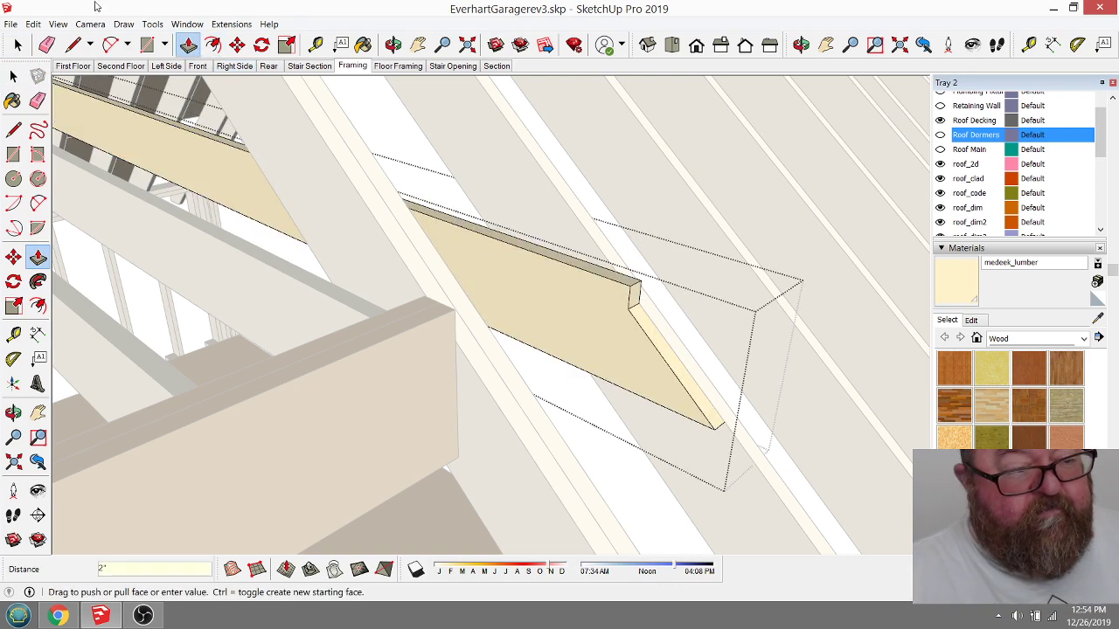
# Step: Extend the joist end's sloped cut with a line, push the corner triangle away 1 1/2", and erase the leftover edge
pyautogui.click(73, 45)
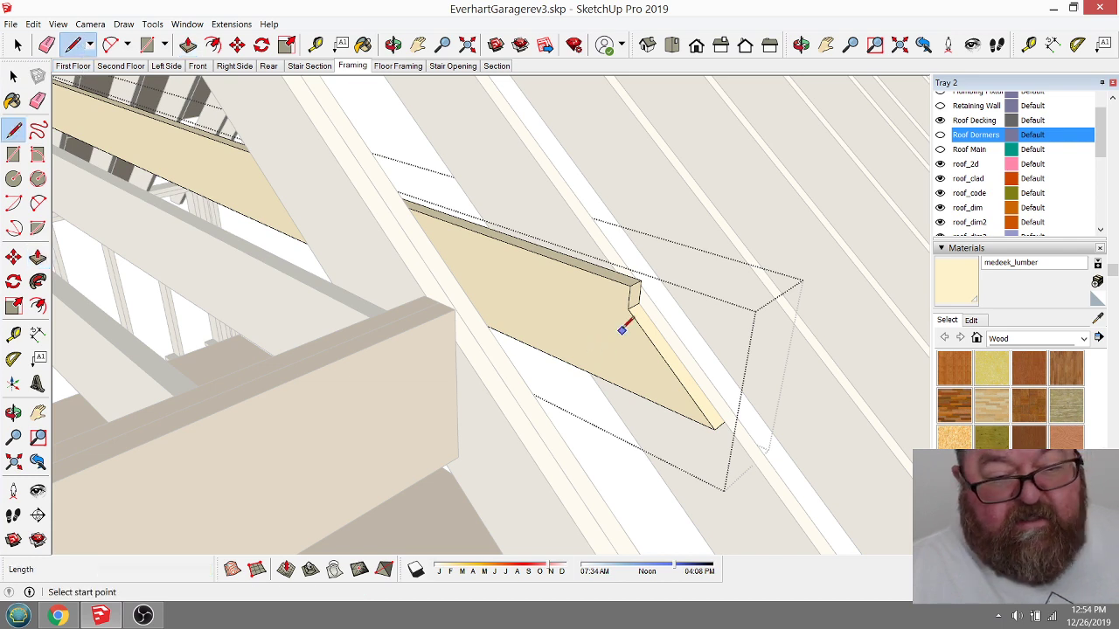
pyautogui.click(627, 308)
pyautogui.click(609, 282)
pyautogui.click(188, 44)
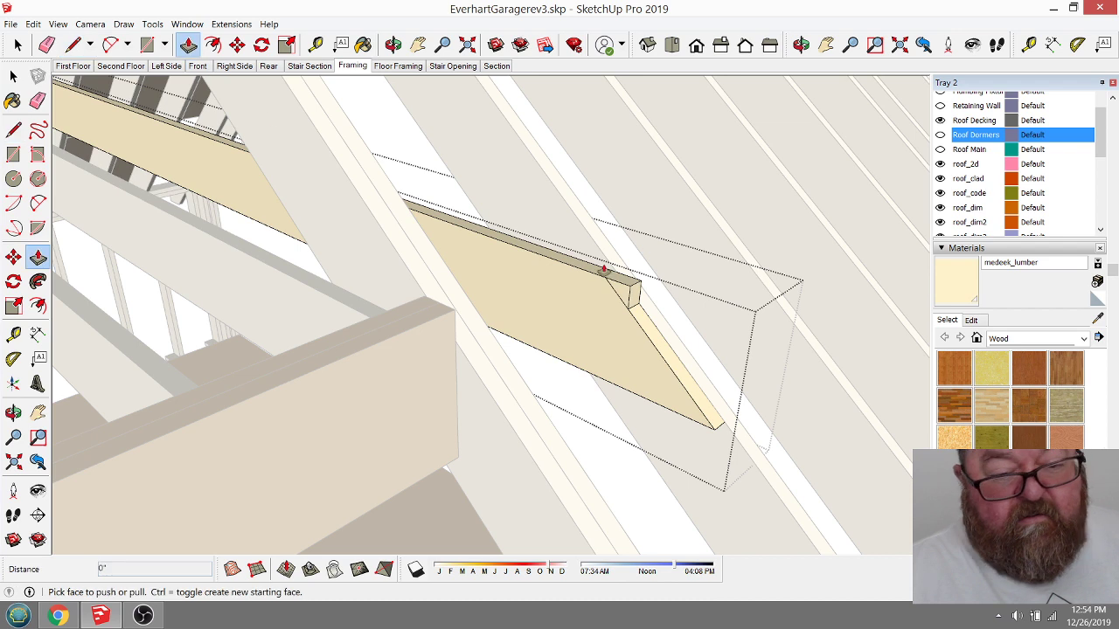
pyautogui.click(623, 291)
pyautogui.click(638, 294)
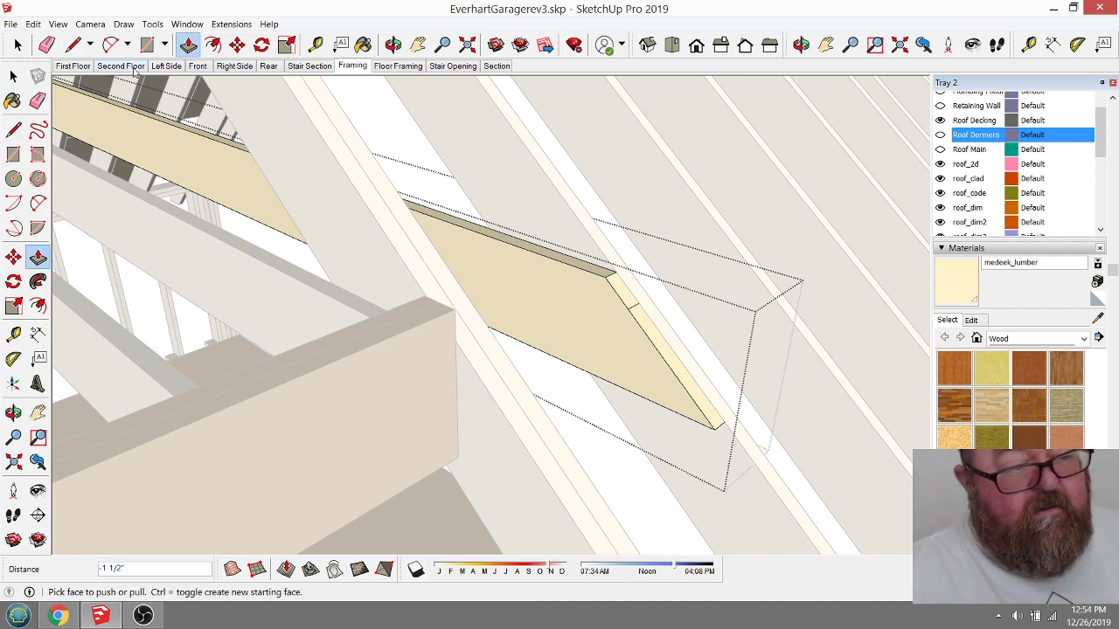
pyautogui.click(47, 45)
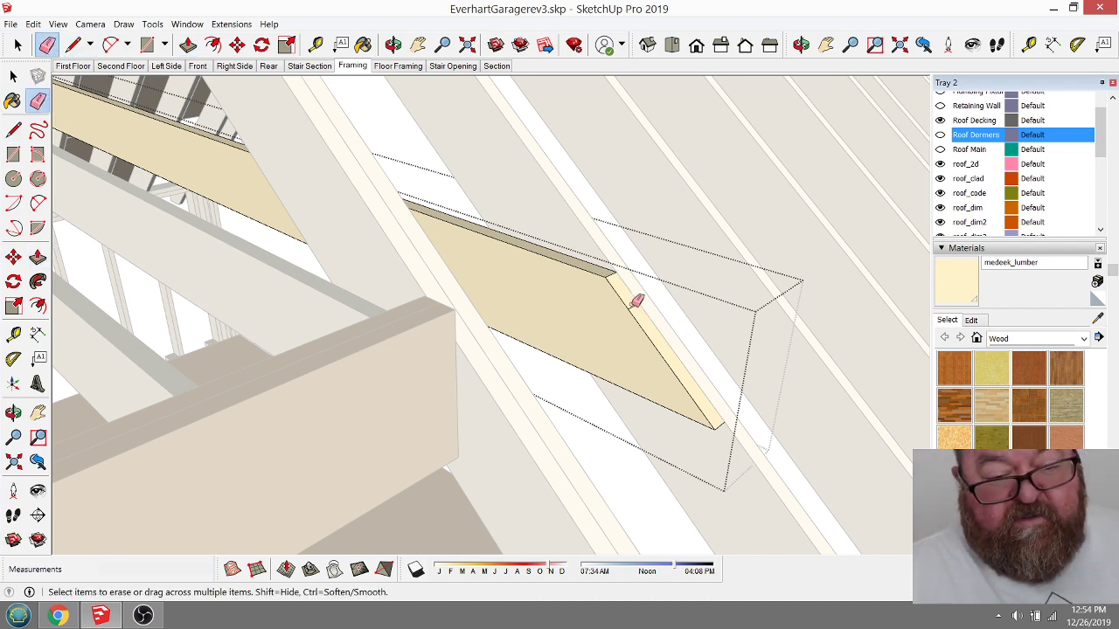
pyautogui.moveTo(630, 302)
pyautogui.mouseDown(button='middle')
pyautogui.moveTo(414, 327)
pyautogui.moveTo(440, 342)
pyautogui.moveTo(255, 244)
pyautogui.mouseUp(button='middle')
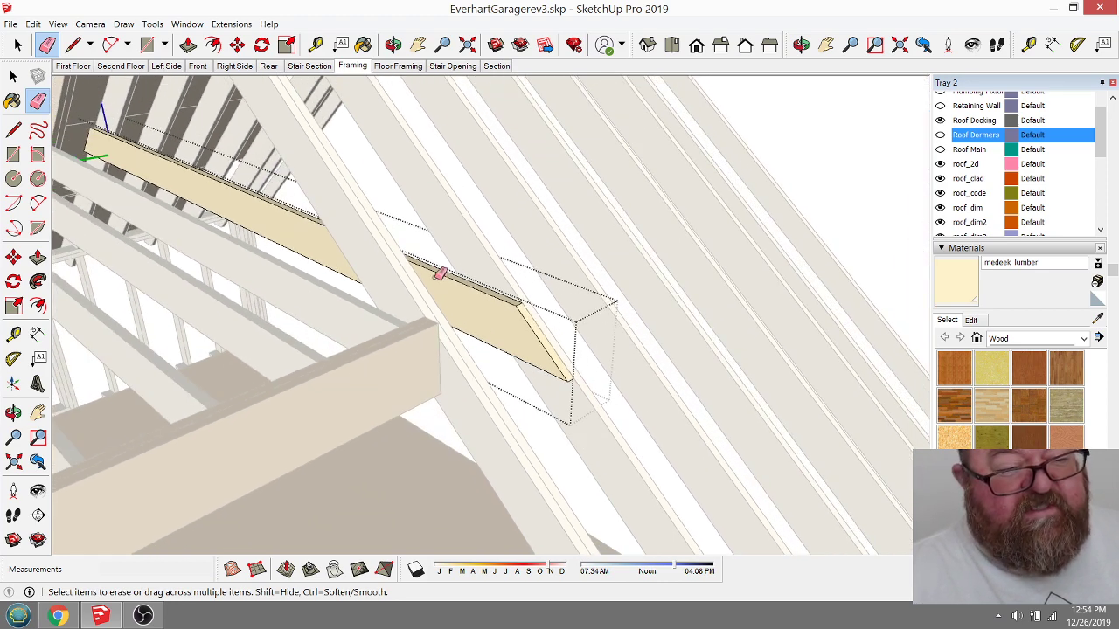
# Step: Hide the Roof Decking layer to expose the opposite end of the ceiling joist
pyautogui.click(393, 44)
pyautogui.moveTo(490, 263); pyautogui.dragTo(540, 315)
pyautogui.moveTo(512, 361); pyautogui.dragTo(736, 352)
pyautogui.moveTo(609, 358); pyautogui.dragTo(683, 307)
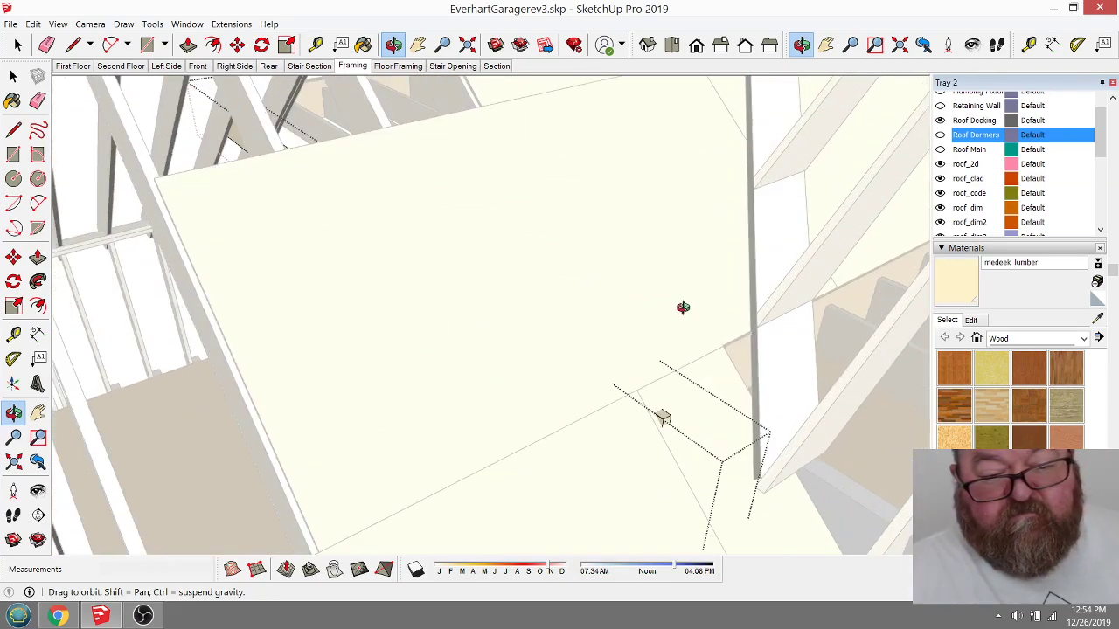
pyautogui.moveTo(648, 429); pyautogui.dragTo(973, 273)
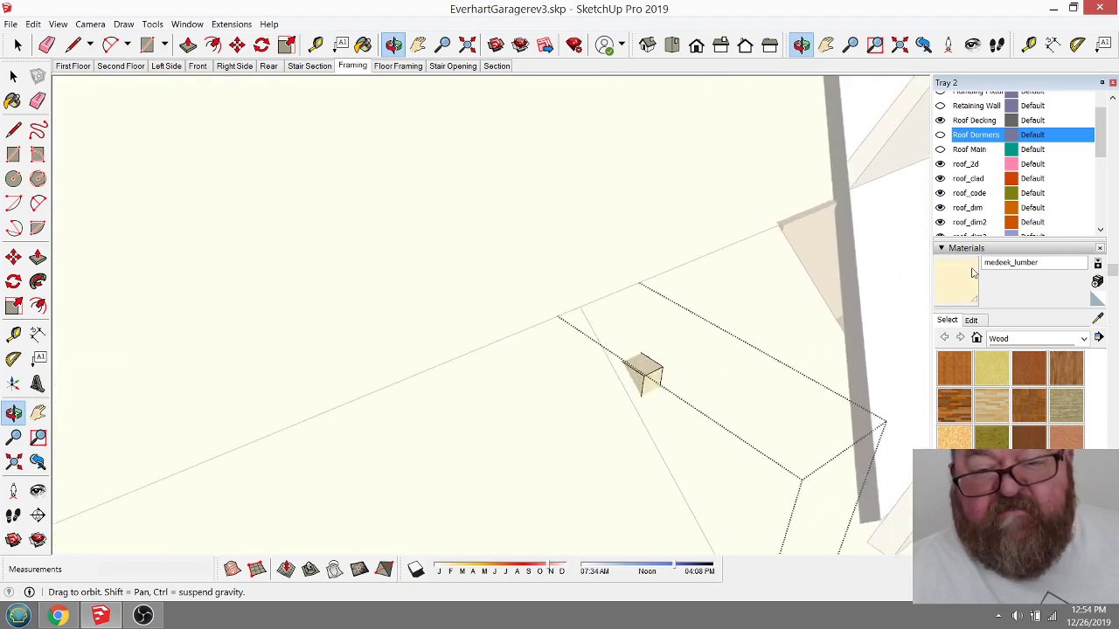
pyautogui.click(943, 122)
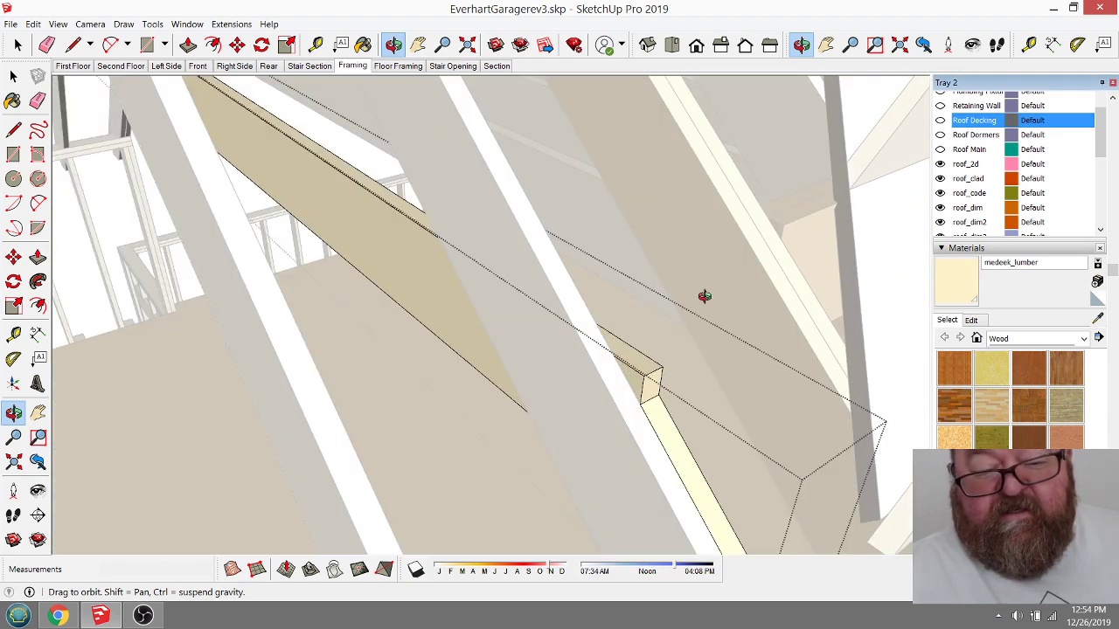
# Step: Extend the sloped cut at the joist's opposite end with a line, push the corner triangle away 1 1/2", and finish editing the joist
pyautogui.click(74, 44)
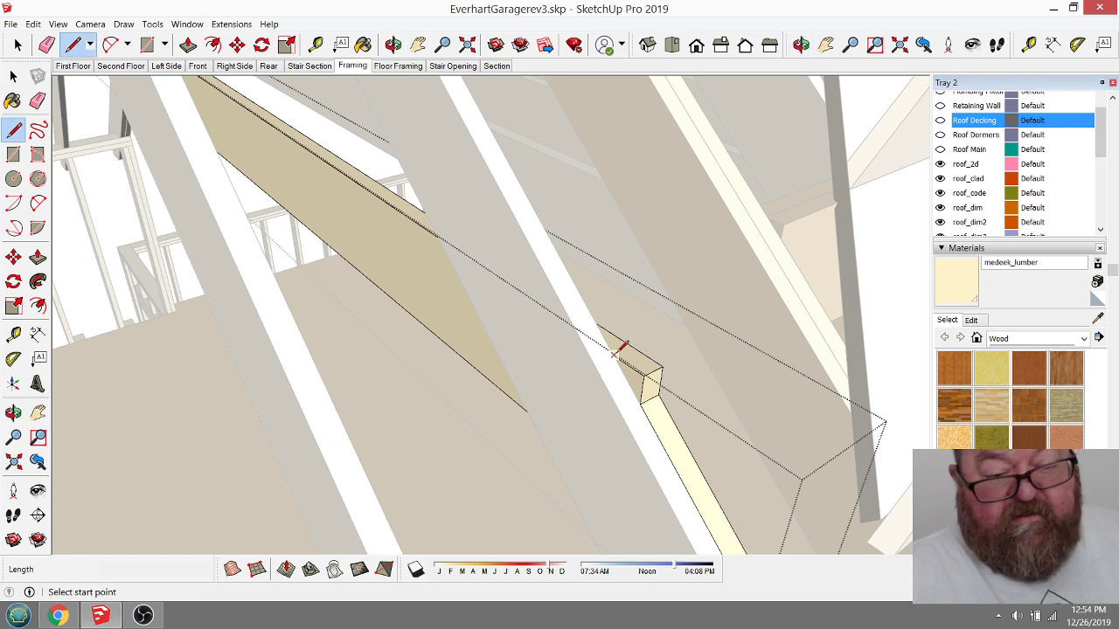
pyautogui.scroll(3, 629, 384)
pyautogui.click(651, 427)
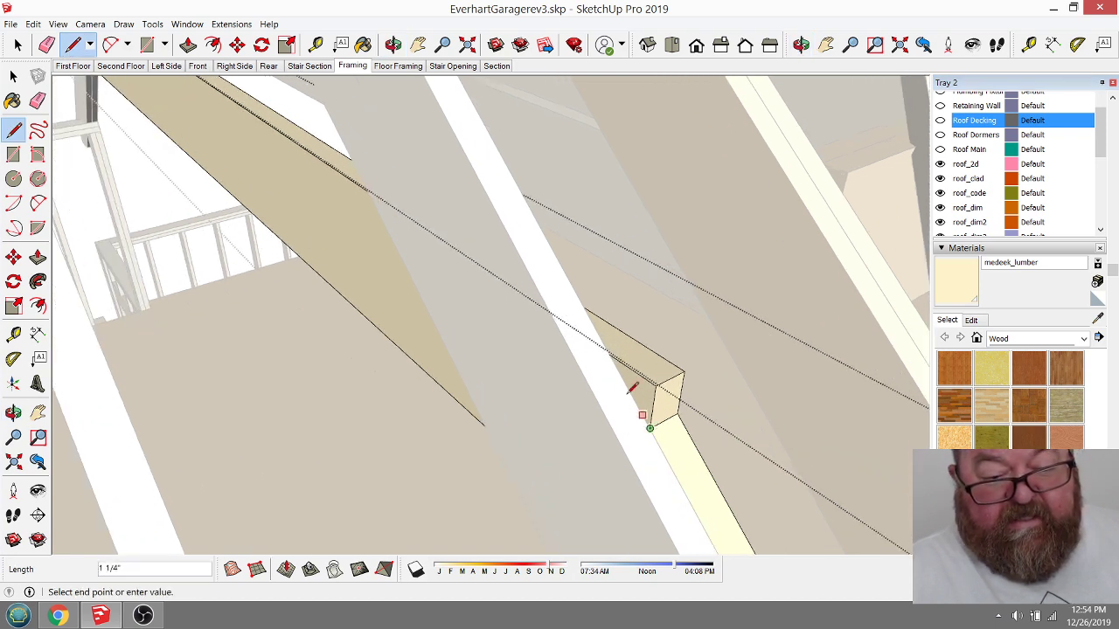
pyautogui.click(611, 352)
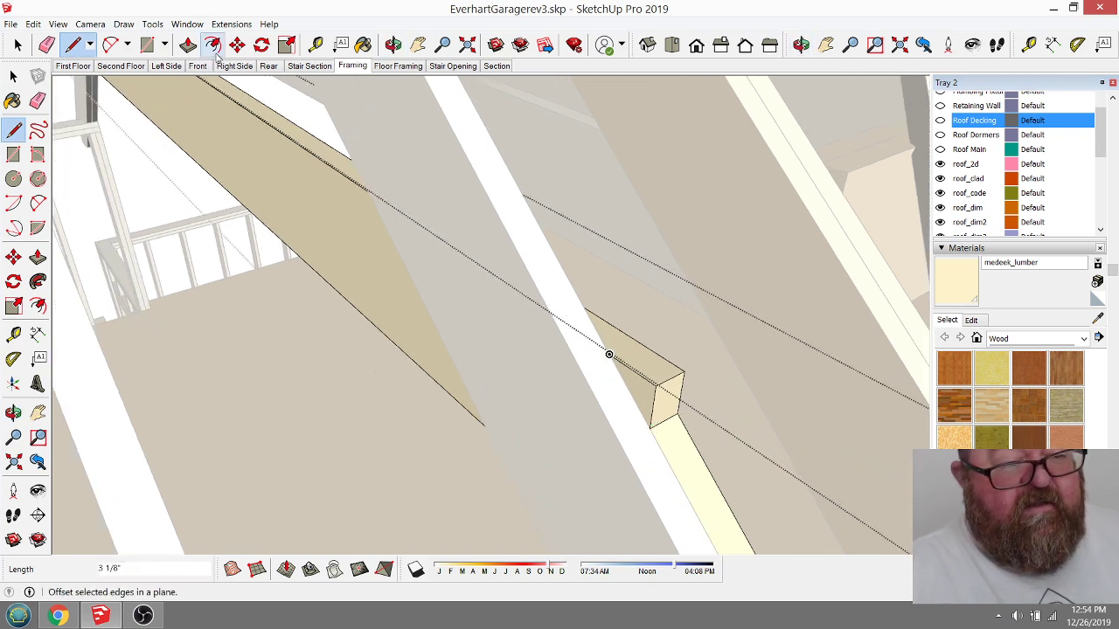
pyautogui.click(188, 44)
pyautogui.click(631, 393)
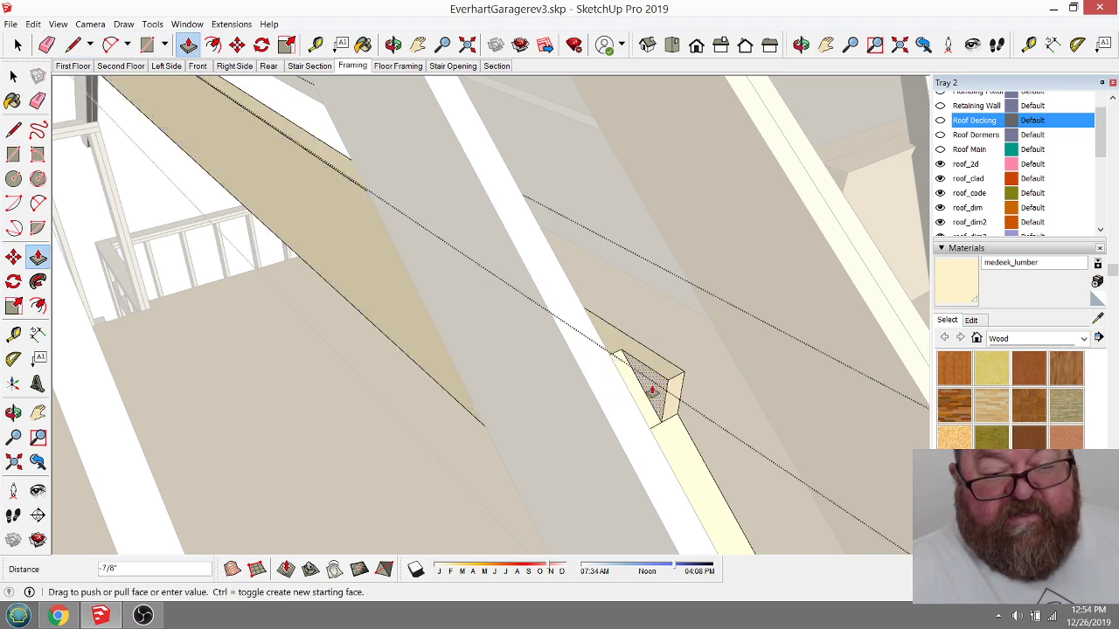
pyautogui.click(694, 340)
pyautogui.click(47, 44)
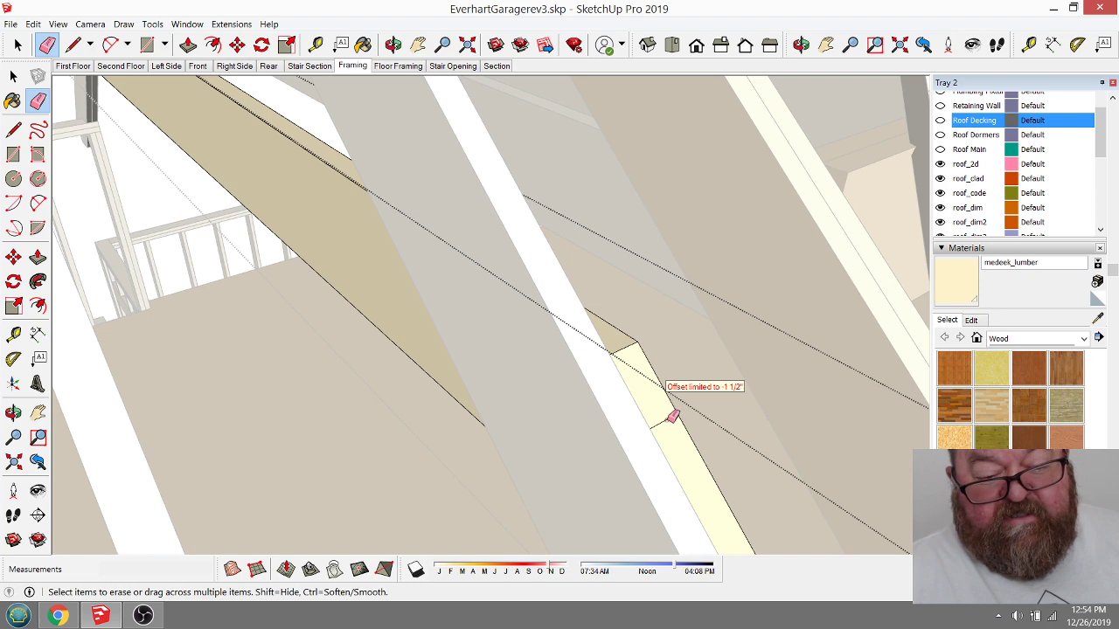
pyautogui.scroll(-2, 556, 344)
pyautogui.click(393, 44)
pyautogui.moveTo(538, 324); pyautogui.dragTo(557, 344)
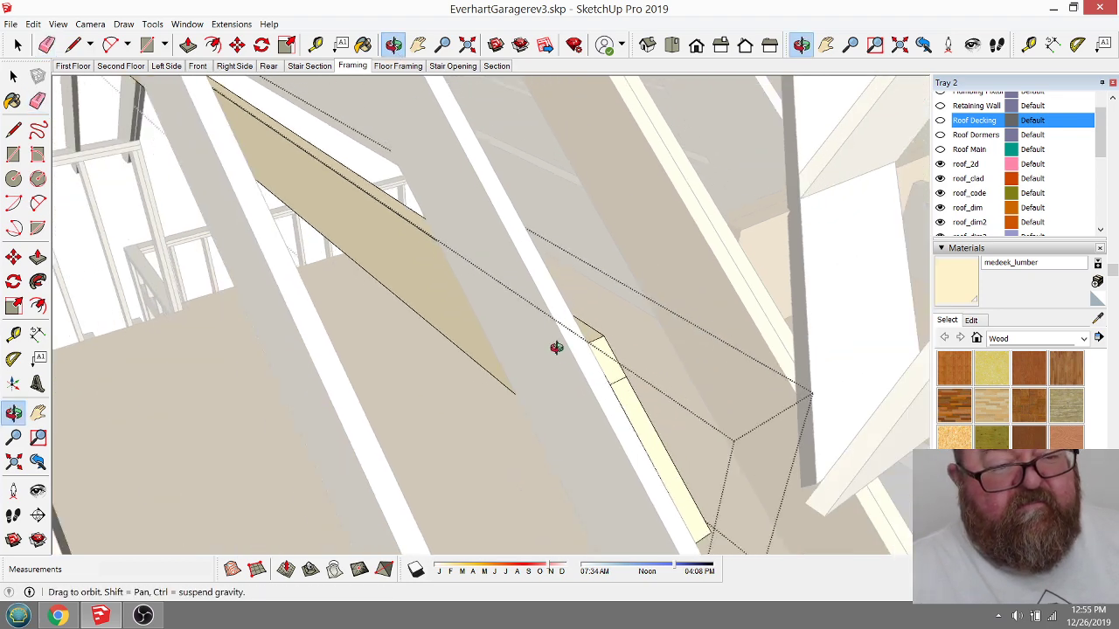
pyautogui.scroll(-6, 557, 344)
pyautogui.click(17, 45)
pyautogui.click(168, 129)
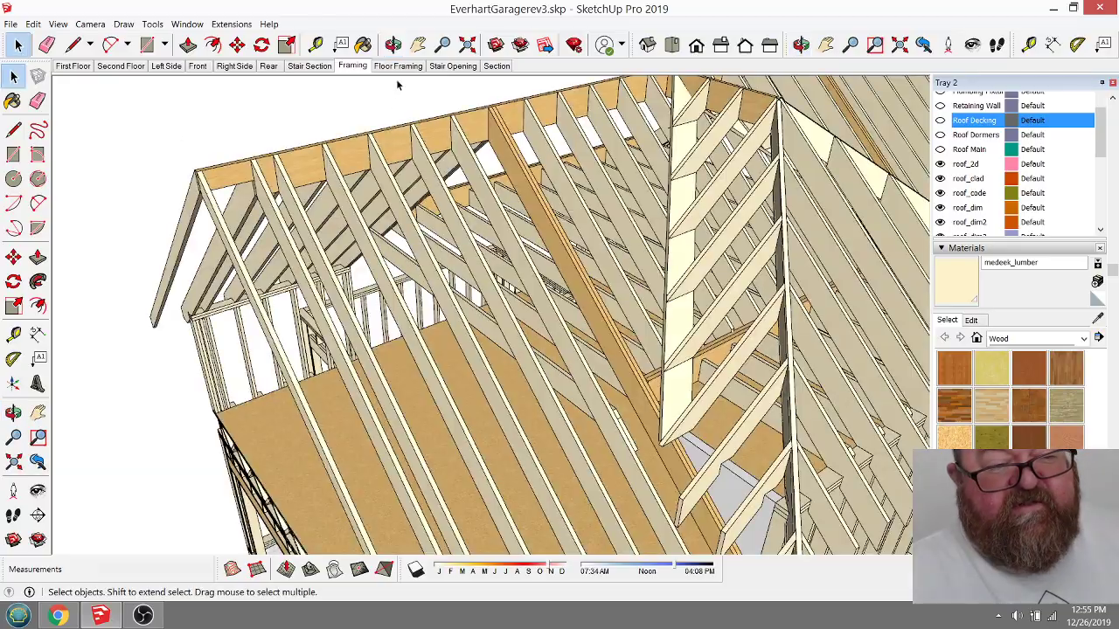
# Step: Copy the trimmed ceiling joist 1' 4" away from the header beam, onto the next rafter
pyautogui.click(394, 45)
pyautogui.moveTo(245, 227); pyautogui.dragTo(284, 275)
pyautogui.moveTo(326, 337); pyautogui.dragTo(512, 392)
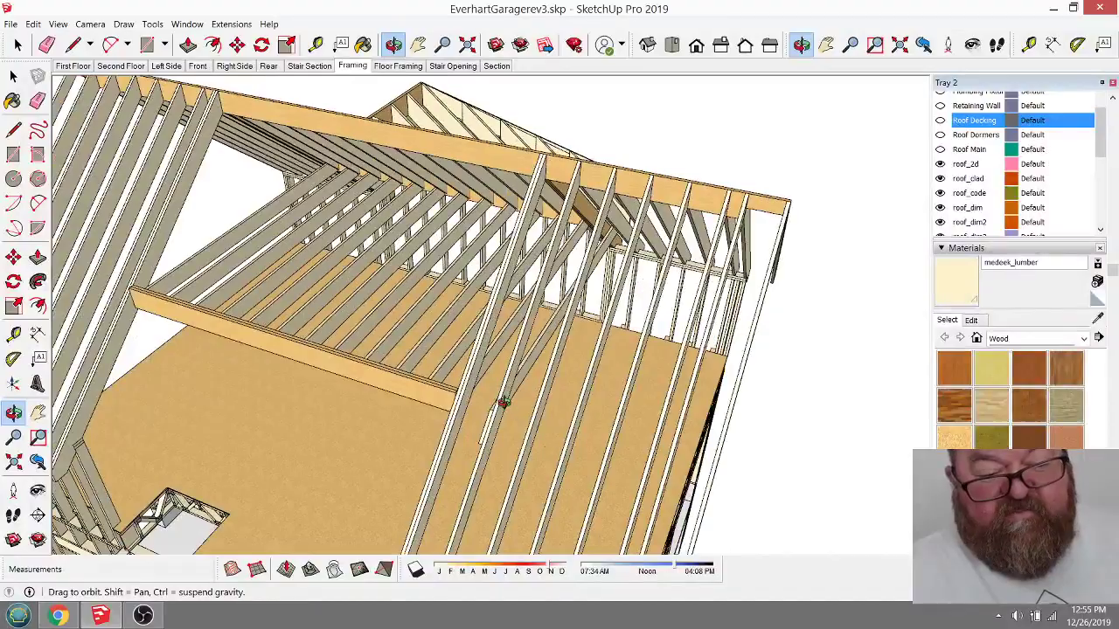
pyautogui.moveTo(317, 367); pyautogui.dragTo(678, 365)
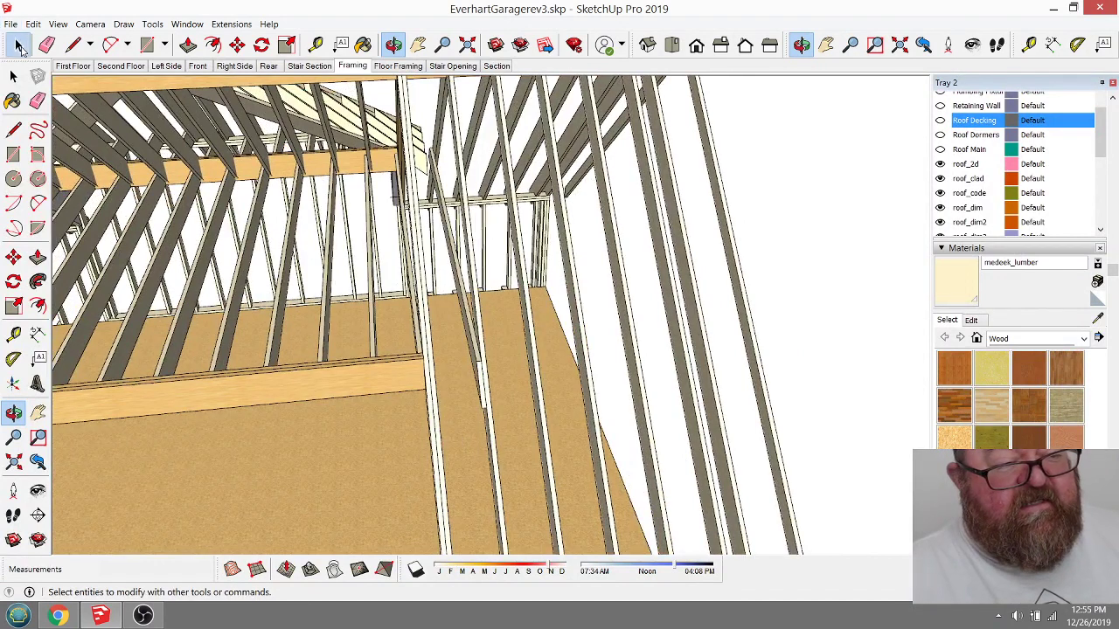
pyautogui.click(18, 45)
pyautogui.click(463, 317)
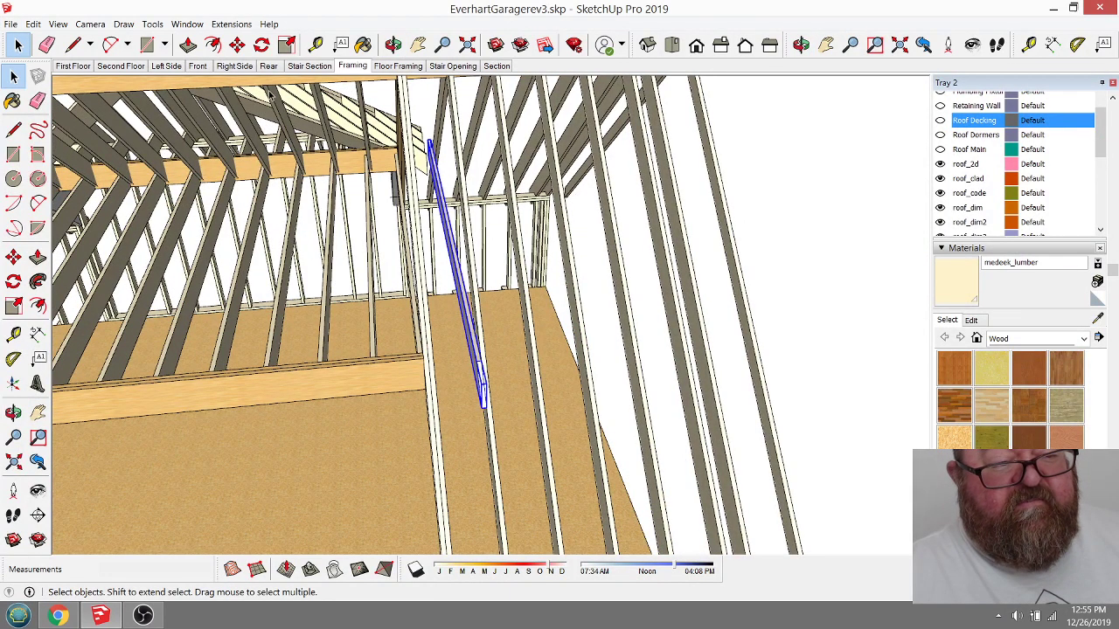
pyautogui.click(237, 45)
pyautogui.scroll(2, 669, 341)
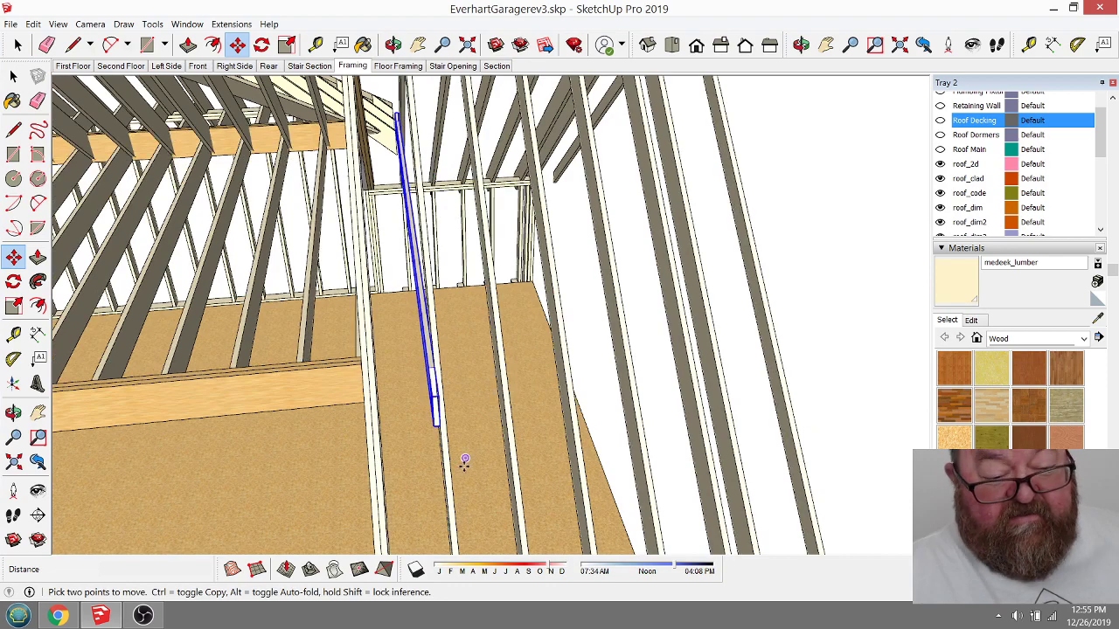
pyautogui.scroll(-2, 452, 381)
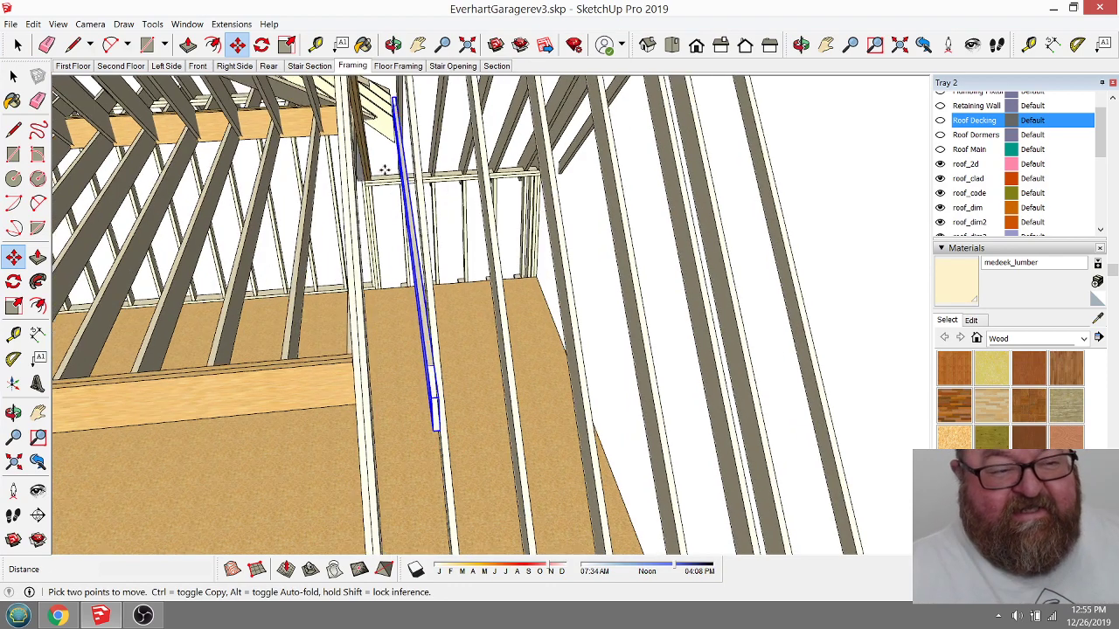
pyautogui.click(393, 45)
pyautogui.moveTo(489, 262); pyautogui.dragTo(740, 265)
pyautogui.moveTo(596, 336); pyautogui.dragTo(725, 322)
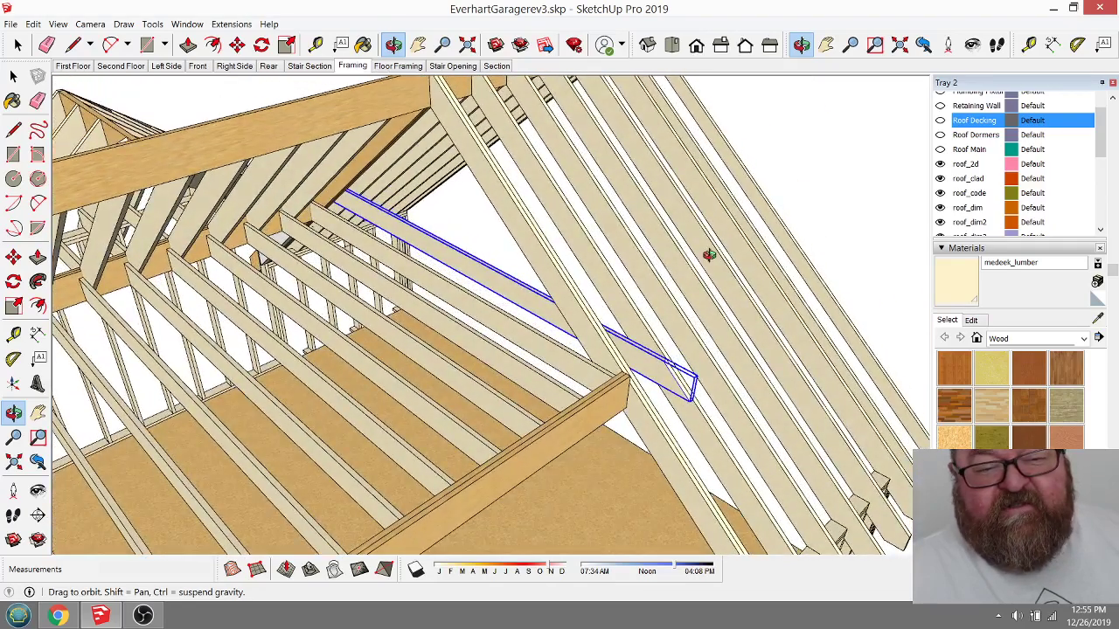
pyautogui.moveTo(570, 307); pyautogui.dragTo(708, 464)
pyautogui.scroll(3, 709, 464)
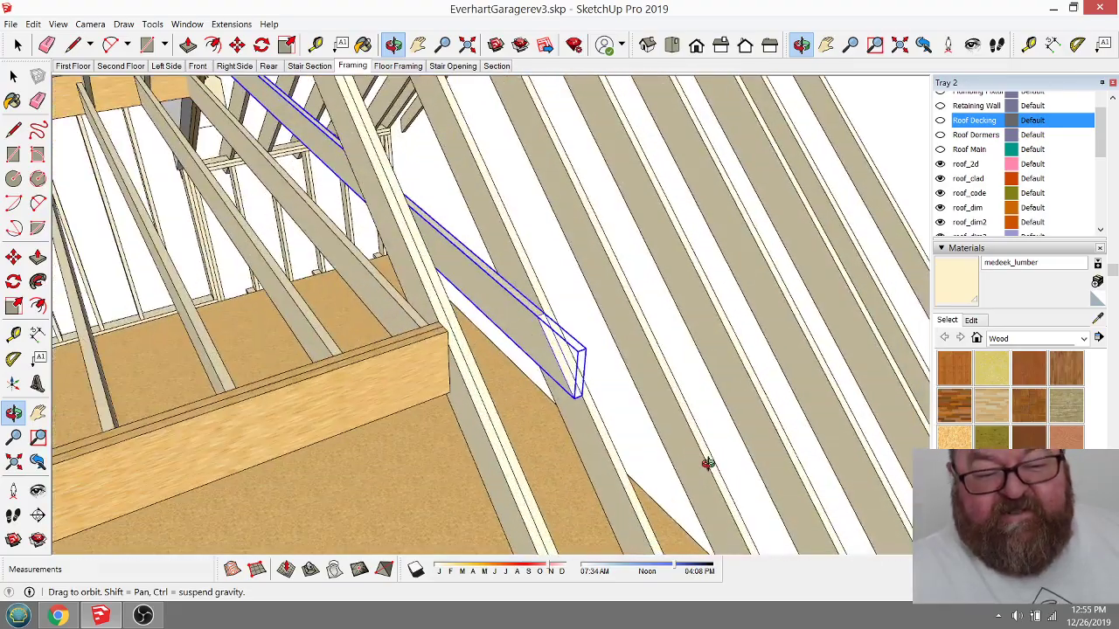
pyautogui.click(237, 44)
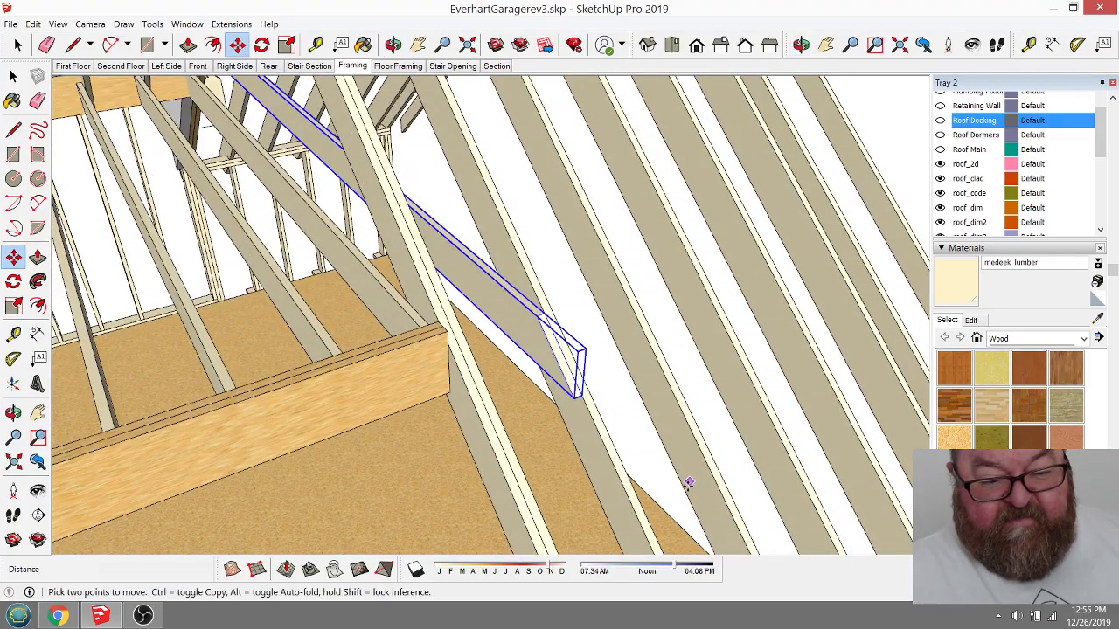
pyautogui.click(618, 470)
pyautogui.press('ctrl')
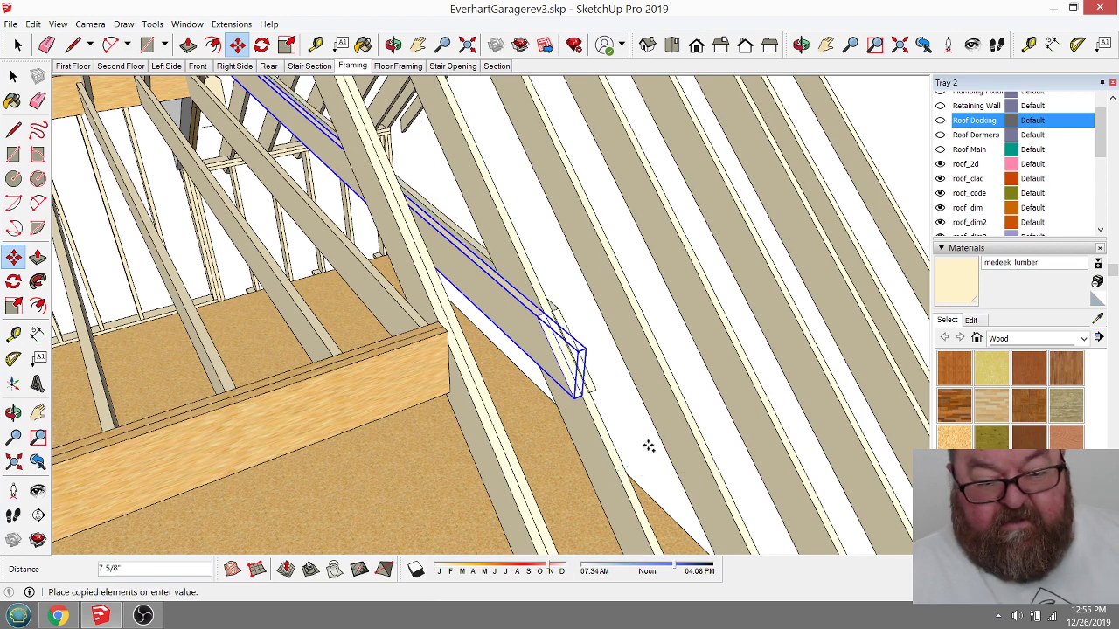
pyautogui.click(694, 434)
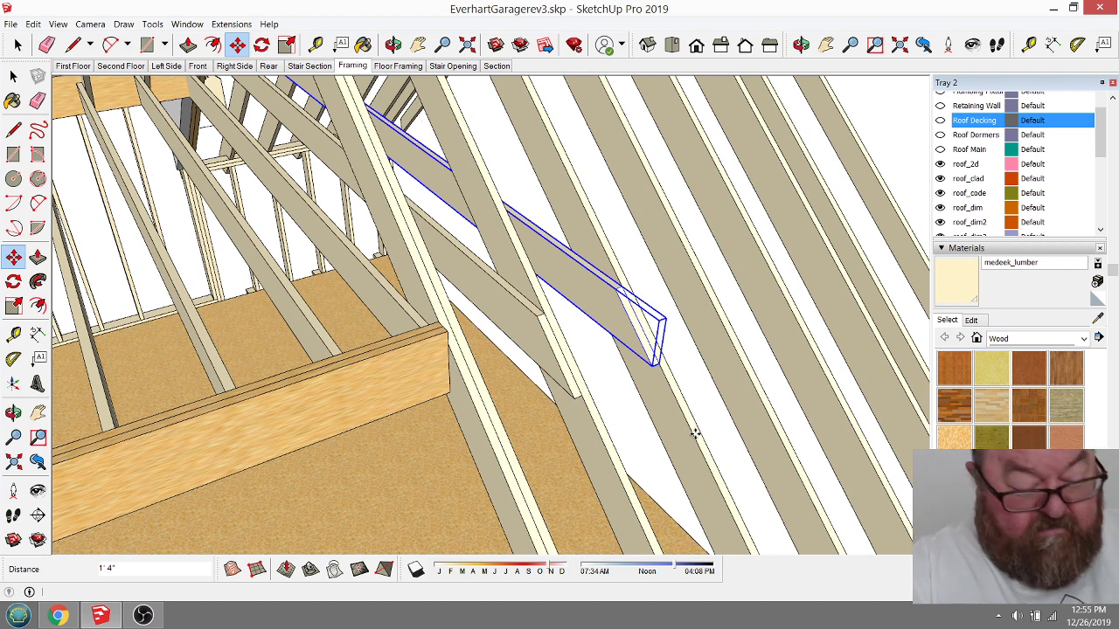
# Step: Multiply the joist copy to four at the same spacing along the following rafters
pyautogui.write('*4')
pyautogui.press('Return')
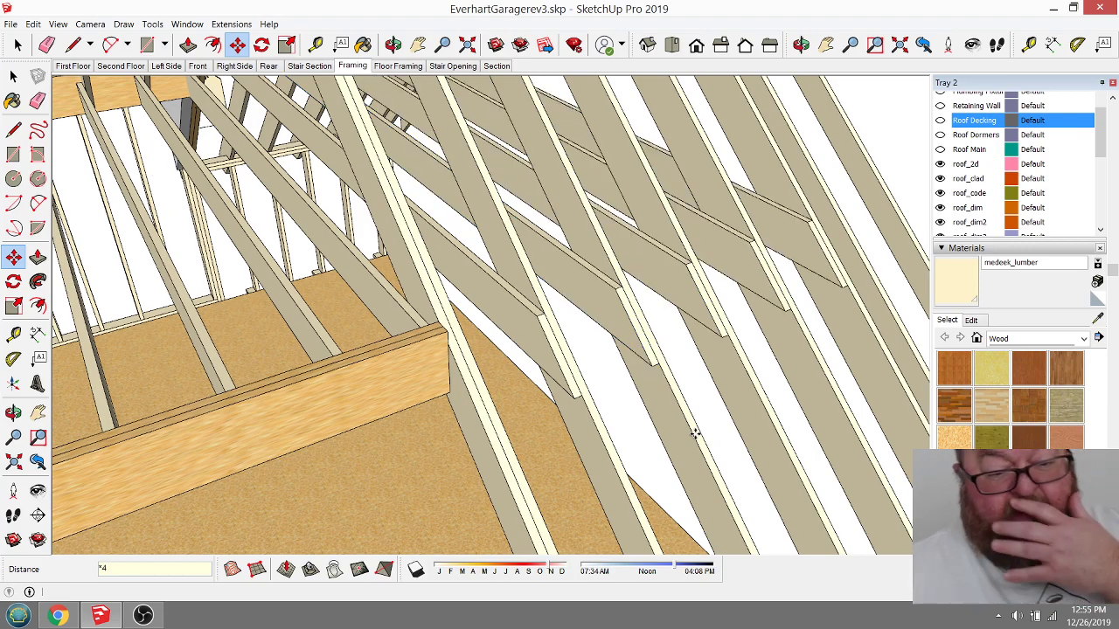
pyautogui.moveTo(695, 435); pyautogui.dragTo(612, 394, button='middle')
pyautogui.click(393, 45)
pyautogui.moveTo(620, 377); pyautogui.dragTo(412, 374)
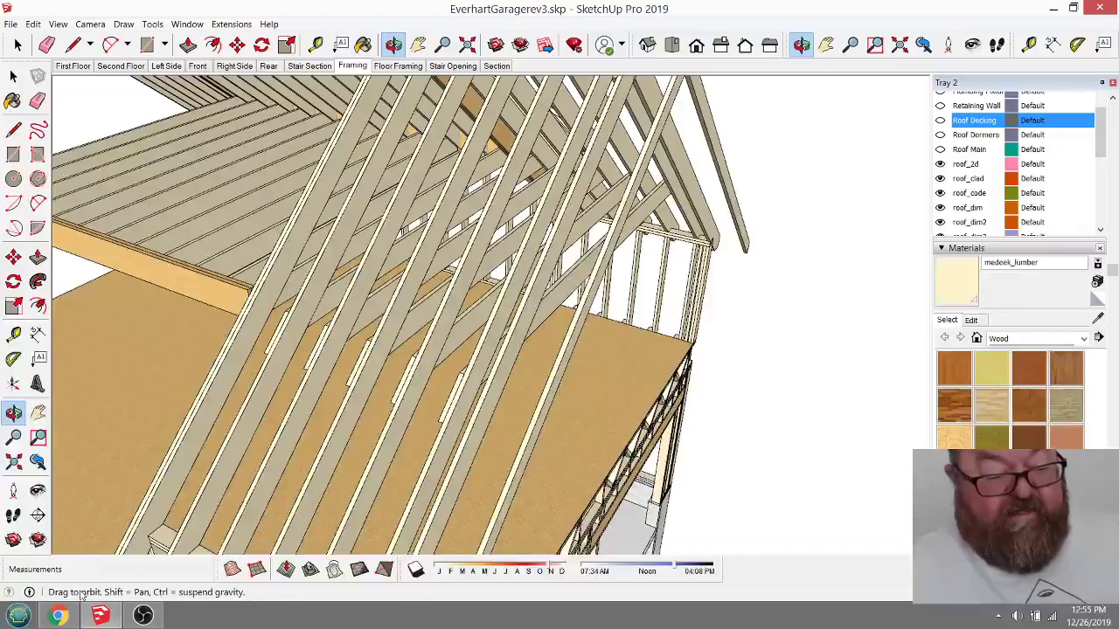
# Step: Switch to Chrome and search Google for "r-38 for 2x10" in a new browser page
pyautogui.click(57, 615)
pyautogui.hotkey('ctrl', 't')
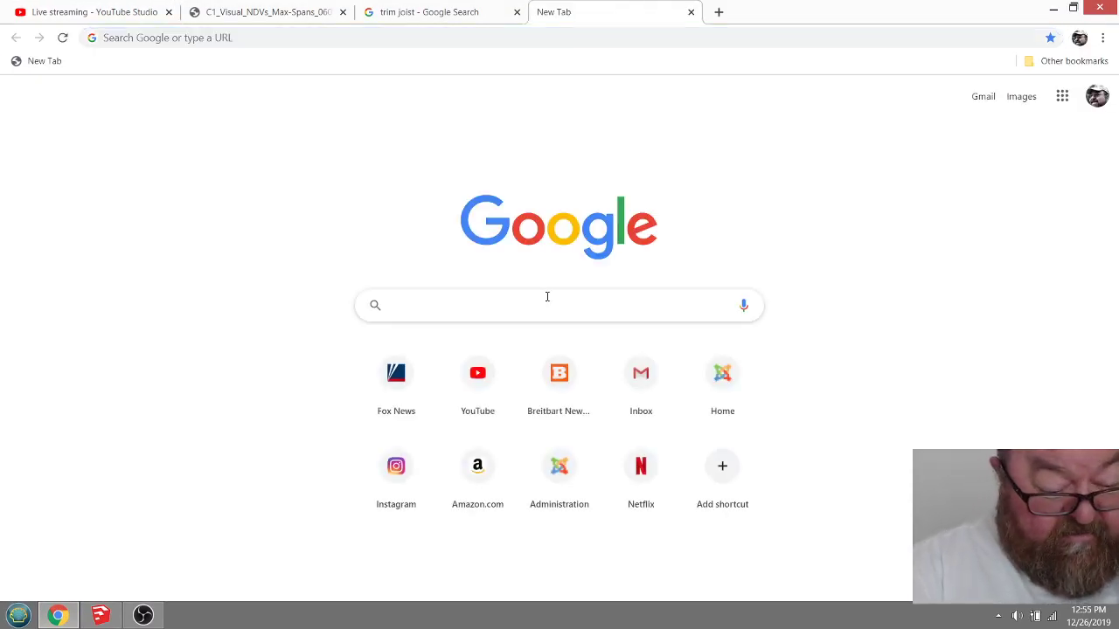
pyautogui.write('r-38')
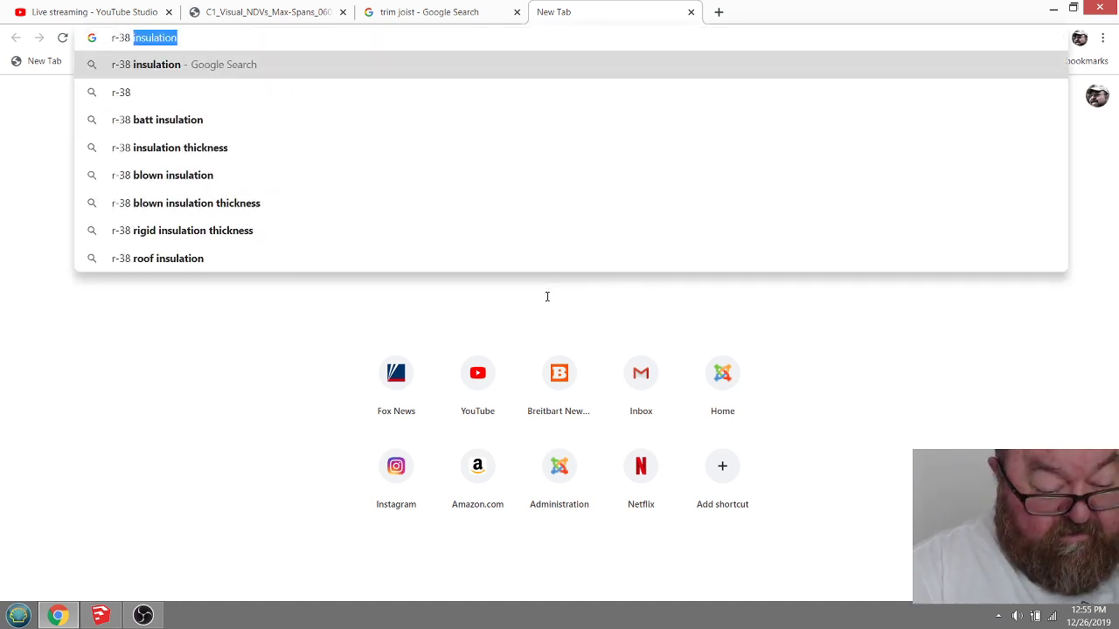
pyautogui.write(' for 2z')
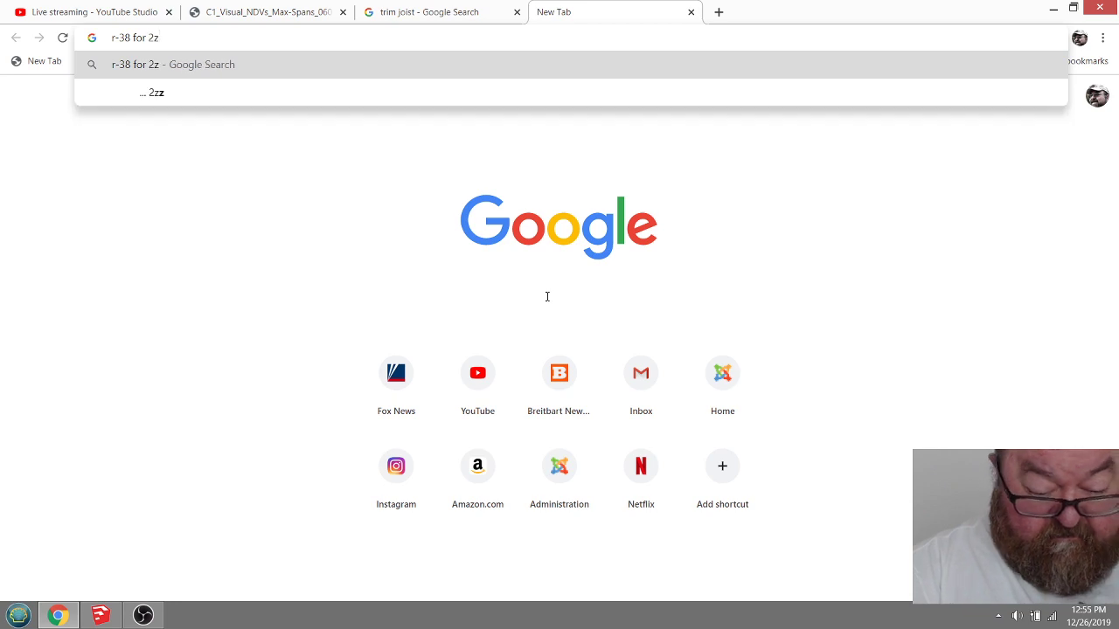
pyautogui.press('BackSpace')
pyautogui.write('x10')
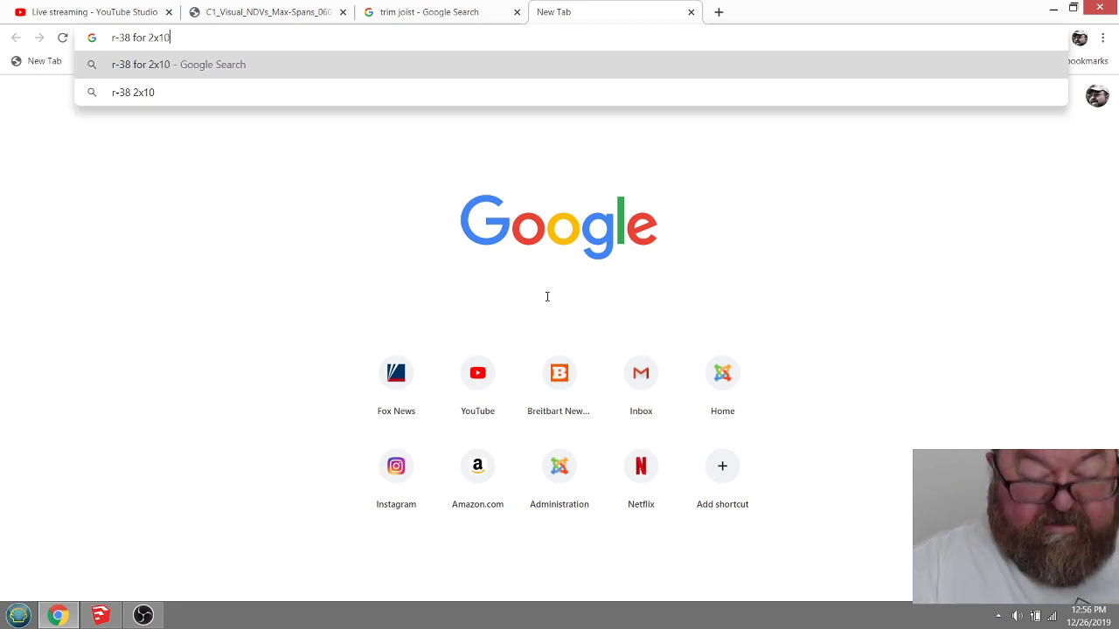
pyautogui.press('Return')
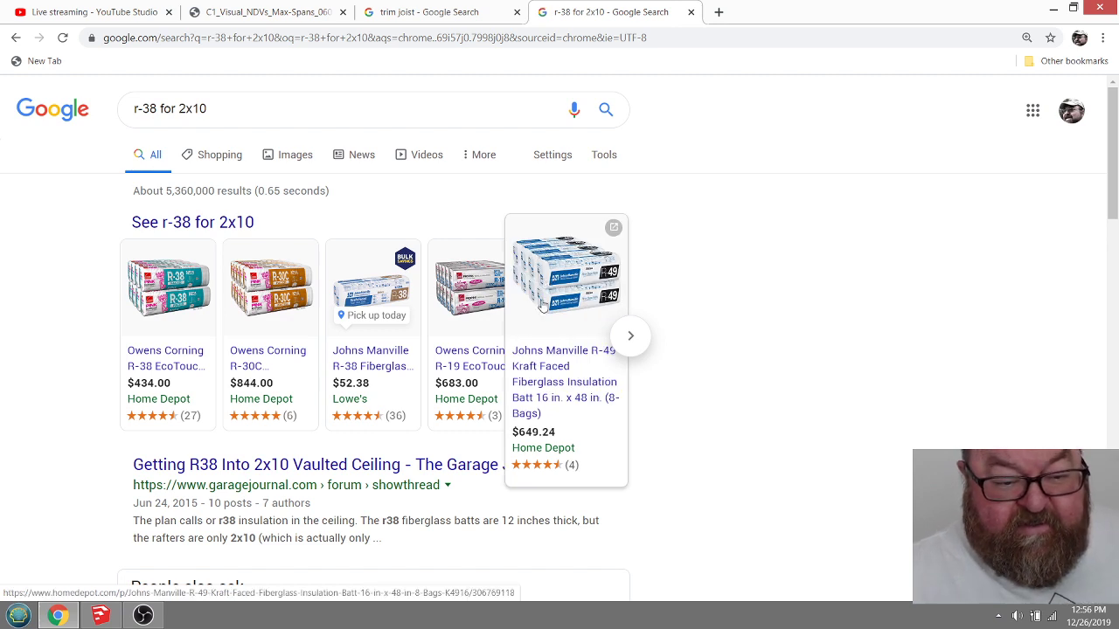
# Step: Open the Home Depot listing for Owens Corning R-30C cathedral ceiling insulation and examine its description, batt size and price
pyautogui.moveTo(477, 341)
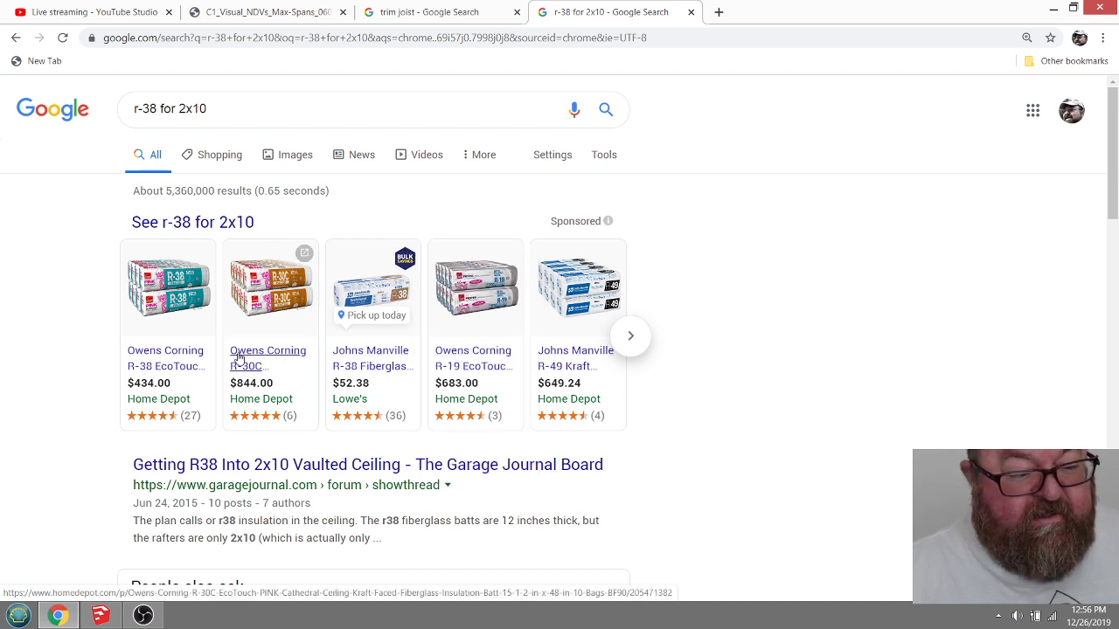
pyautogui.moveTo(238, 357)
pyautogui.click(254, 300)
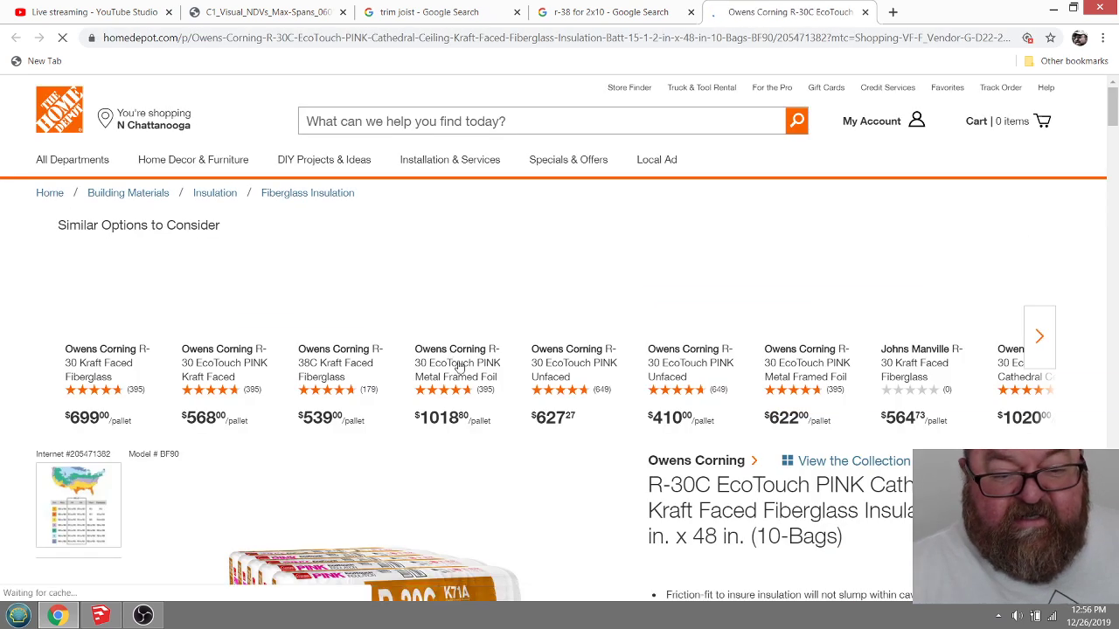
pyautogui.scroll(-4, 486, 384)
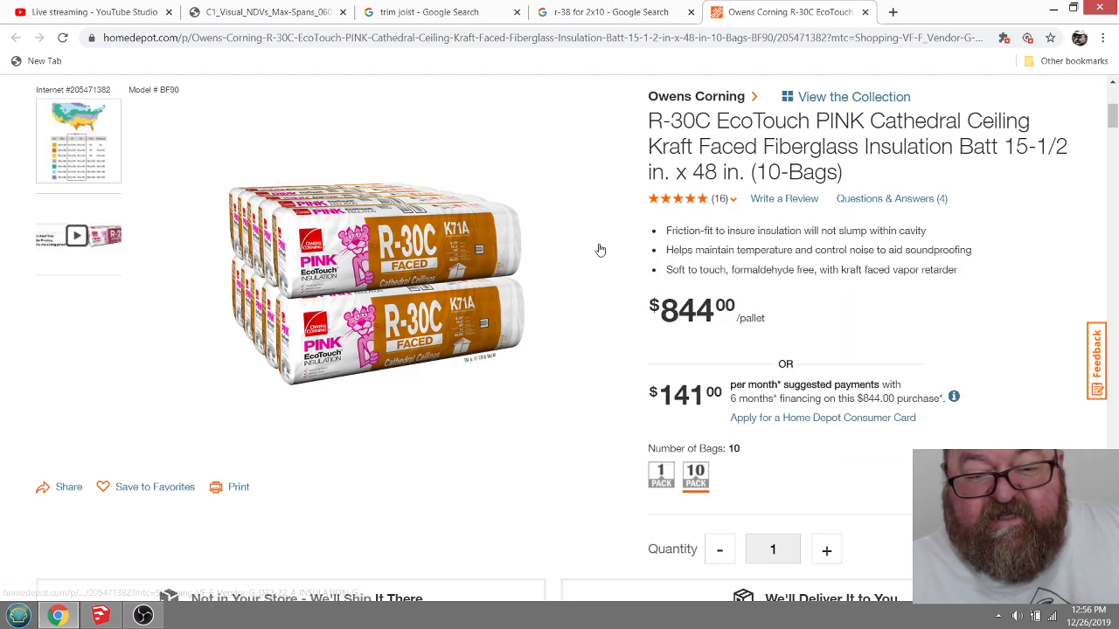
pyautogui.scroll(-2, 581, 280)
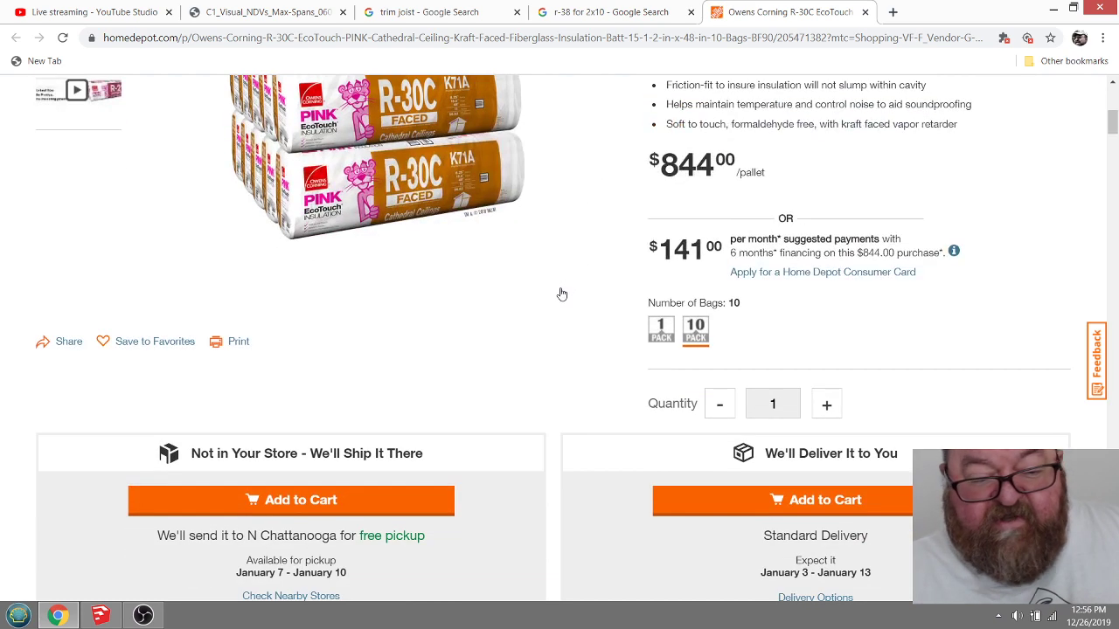
pyautogui.scroll(3, 562, 295)
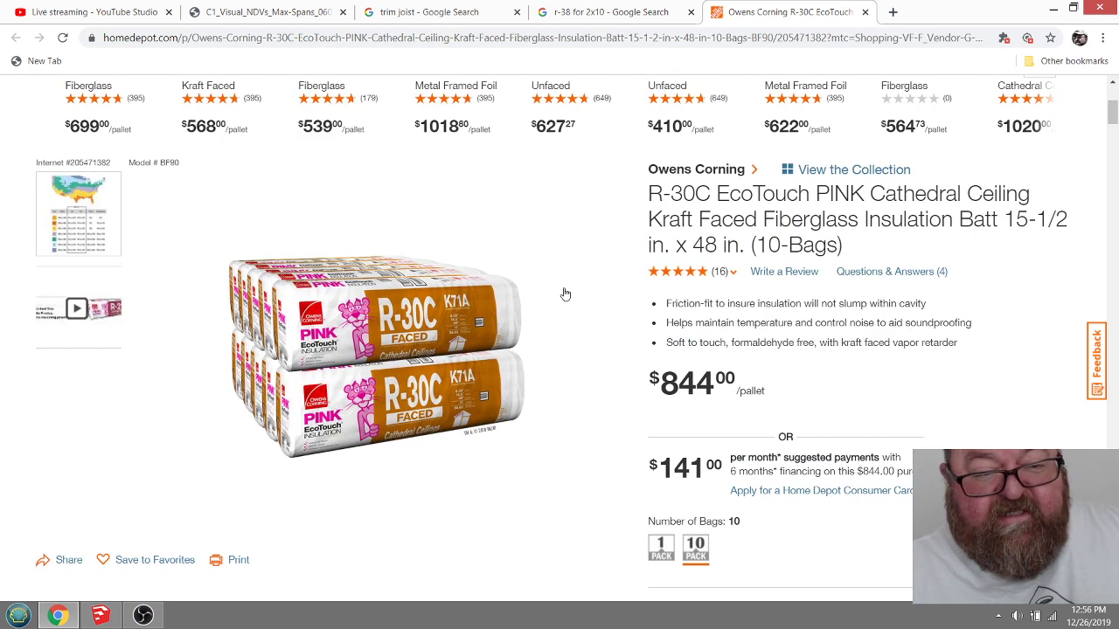
pyautogui.scroll(1, 565, 294)
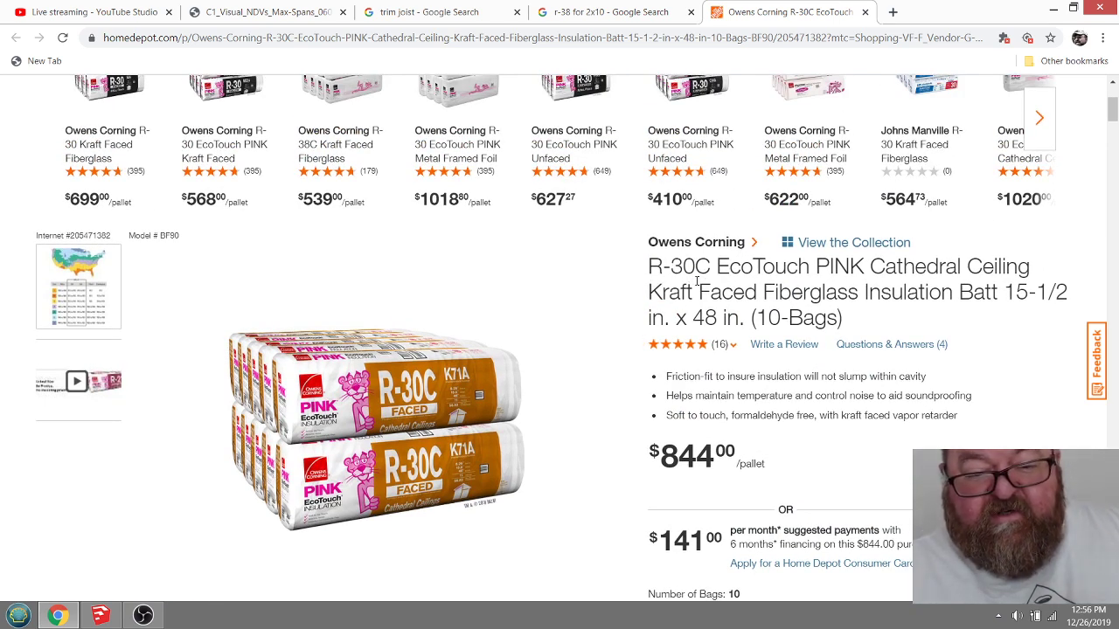
pyautogui.scroll(-3, 406, 271)
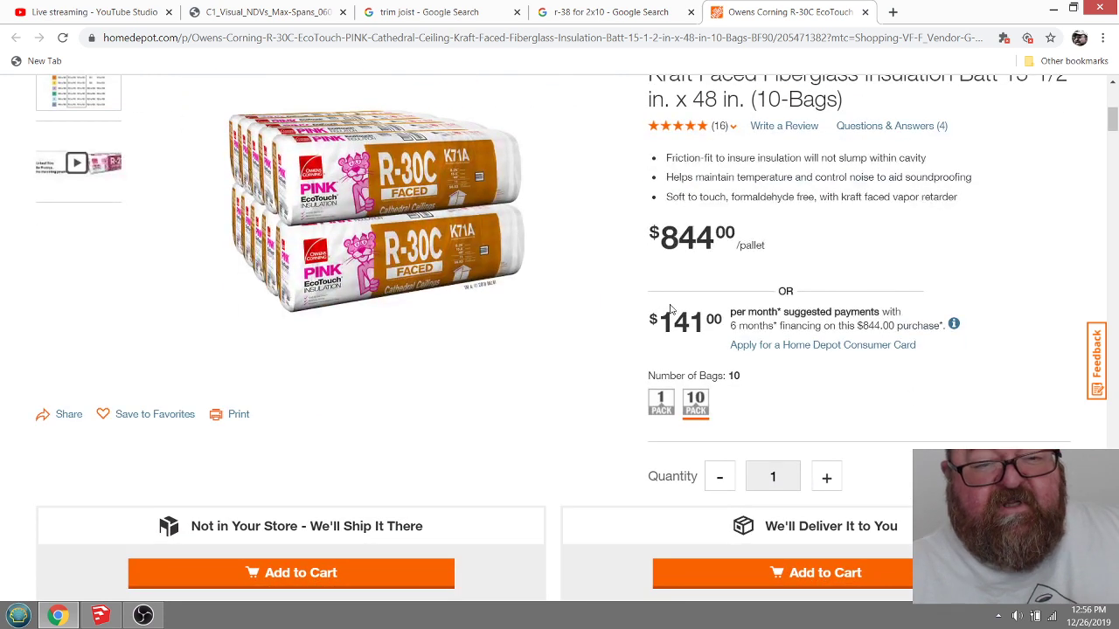
pyautogui.scroll(2, 647, 306)
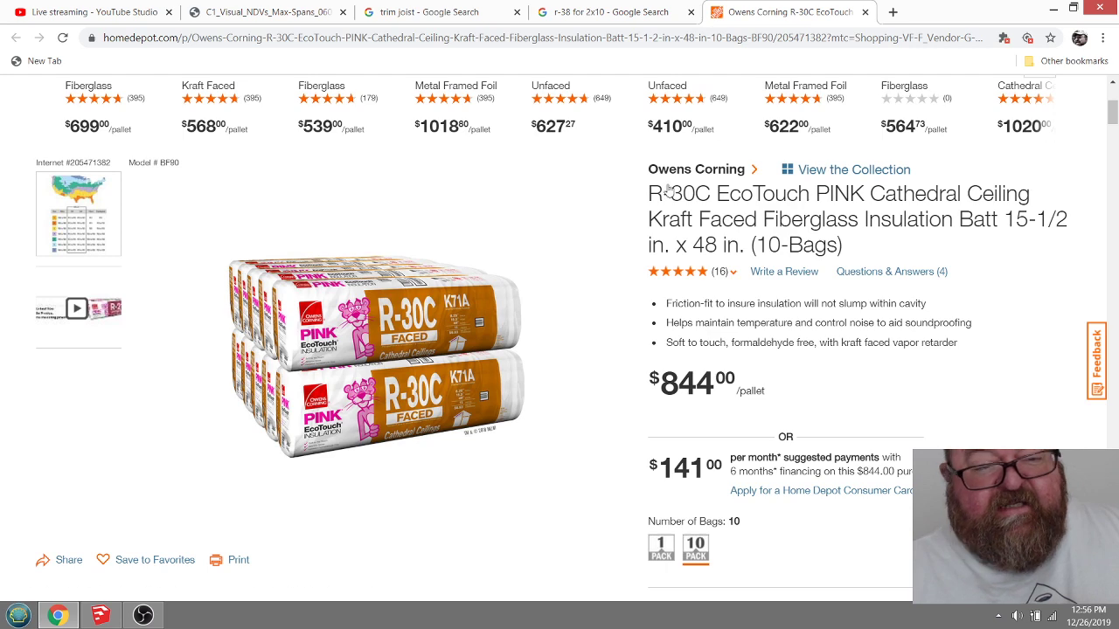
# Step: Return to the "r-38 for 2x10" search results and look over the R-38 listings
pyautogui.click(588, 12)
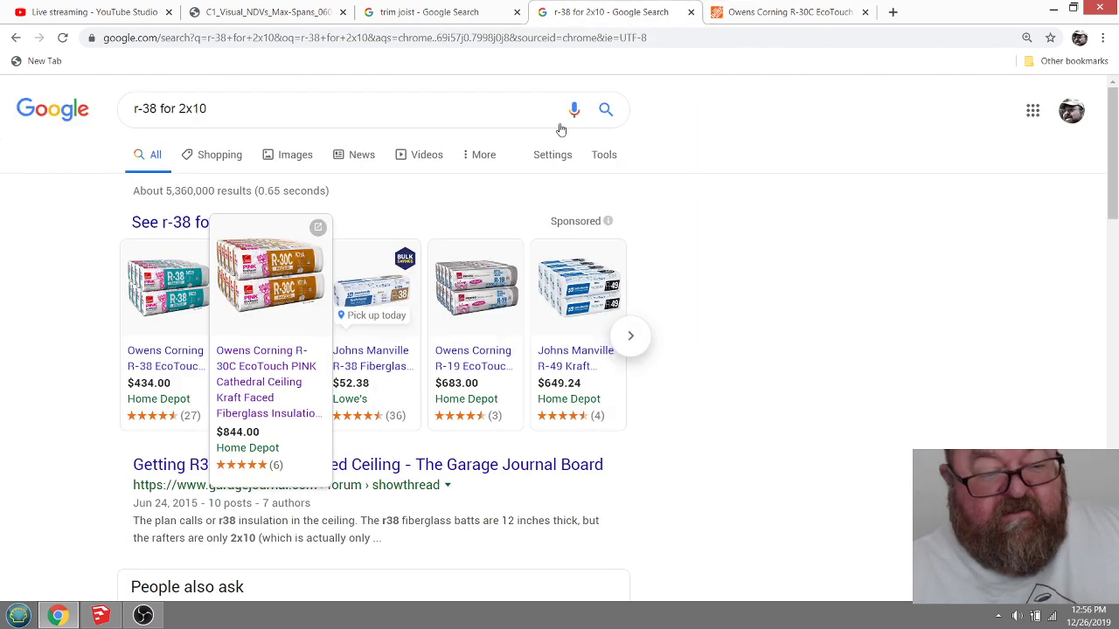
pyautogui.moveTo(147, 356)
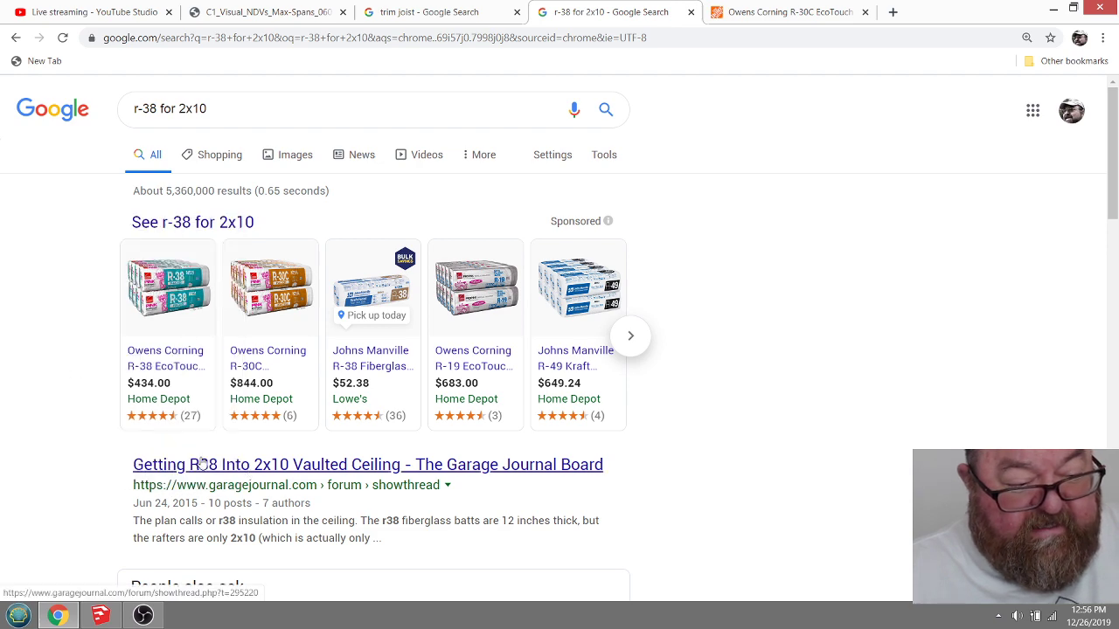
# Step: Open the Garage Journal thread on fitting R38 into a 2x10 vaulted ceiling, read the first replies and close it
pyautogui.scroll(-2, 213, 464)
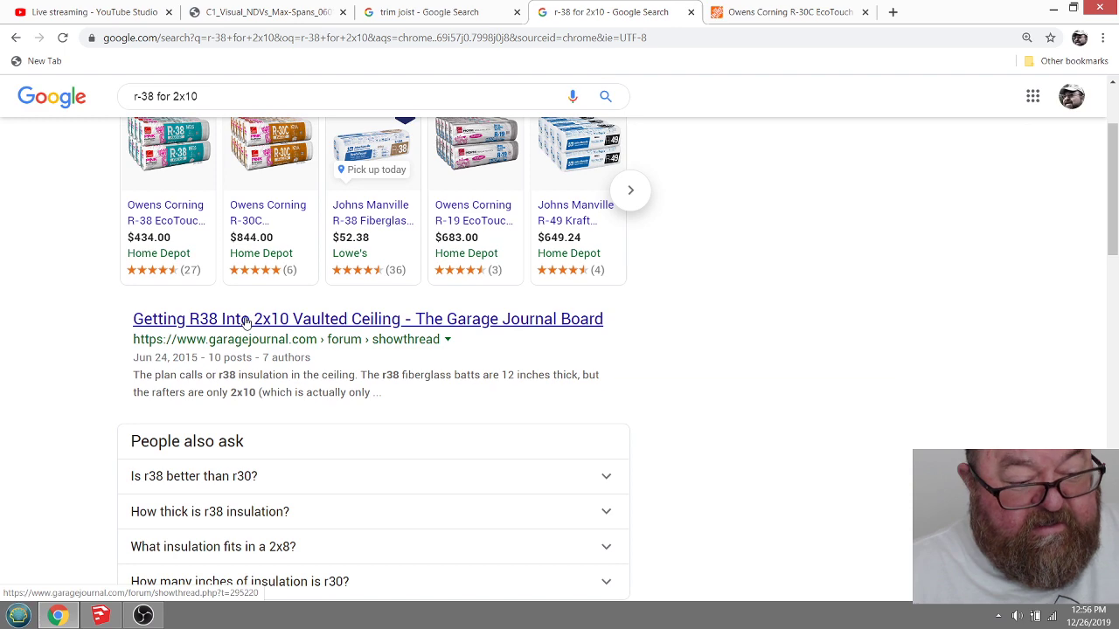
pyautogui.scroll(-2, 125, 395)
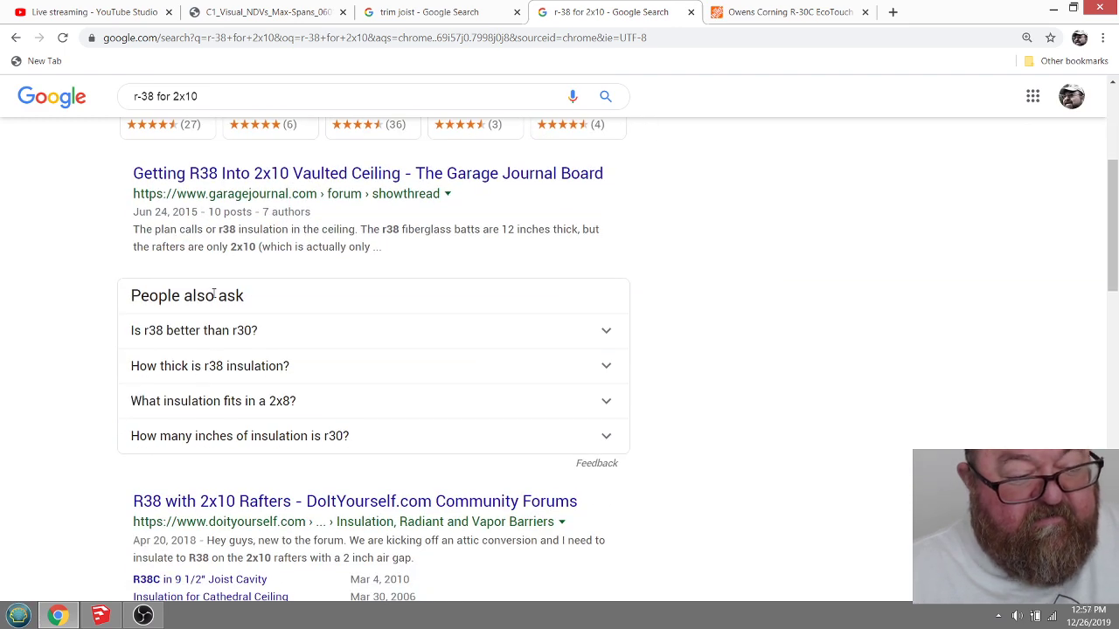
pyautogui.scroll(1, 218, 292)
pyautogui.click(276, 247)
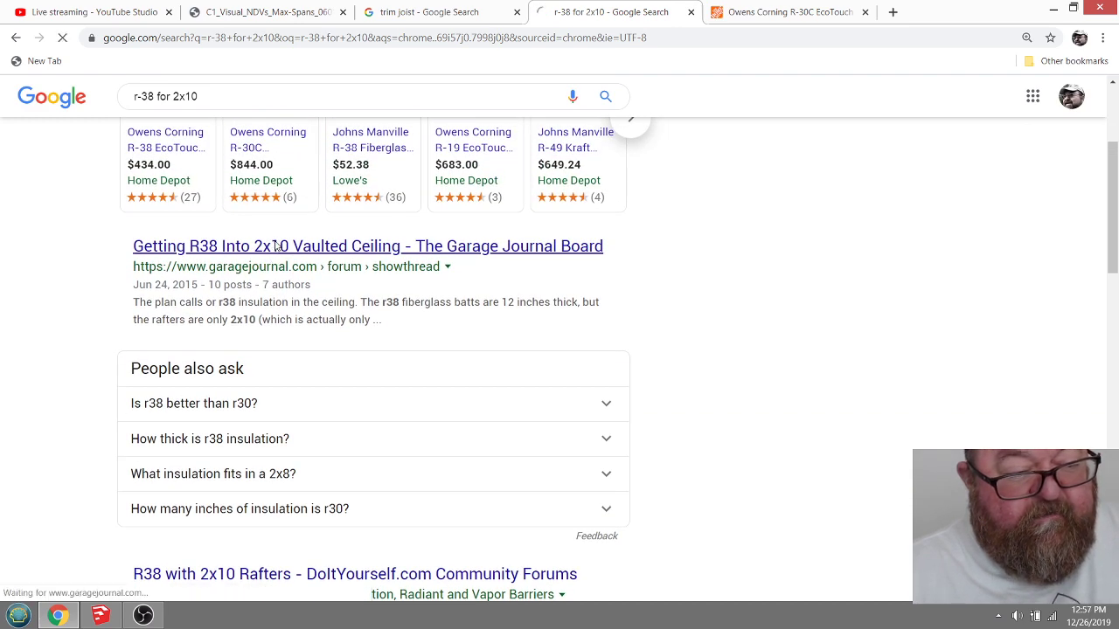
pyautogui.scroll(-5, 159, 369)
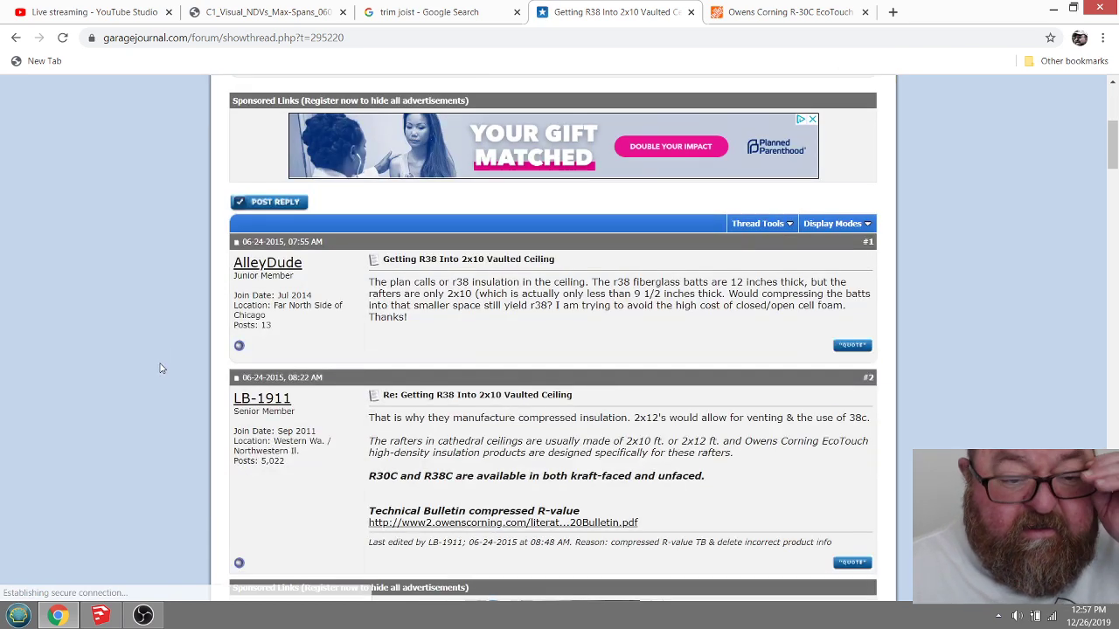
pyautogui.click(691, 11)
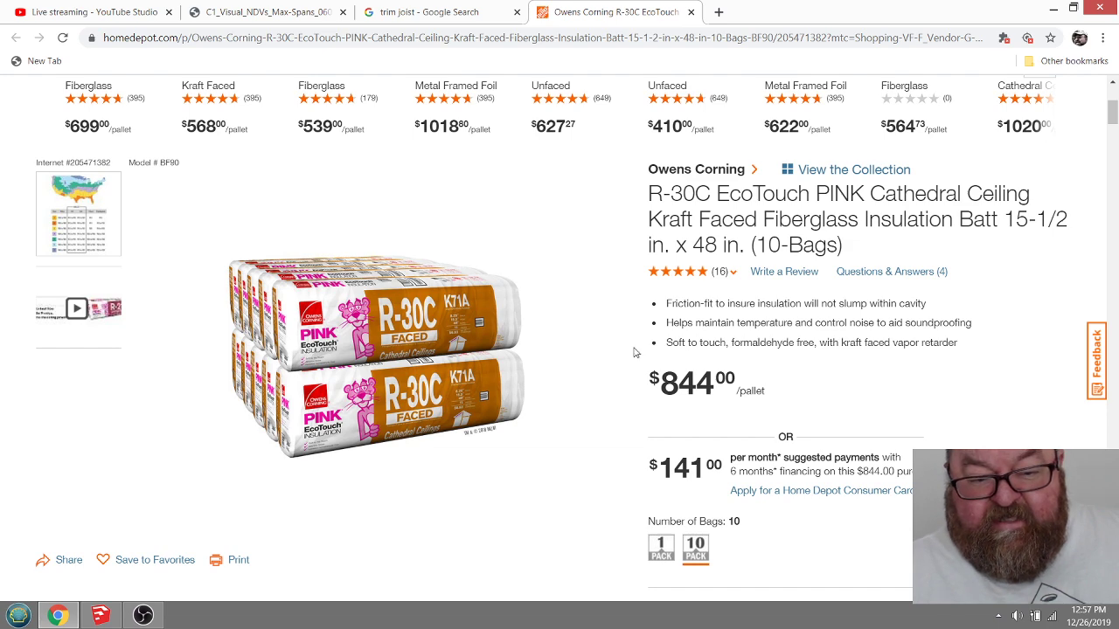
# Step: Review the Owens Corning R-30C cathedral ceiling insulation product page and close it
pyautogui.scroll(-3, 635, 353)
pyautogui.scroll(-4, 547, 309)
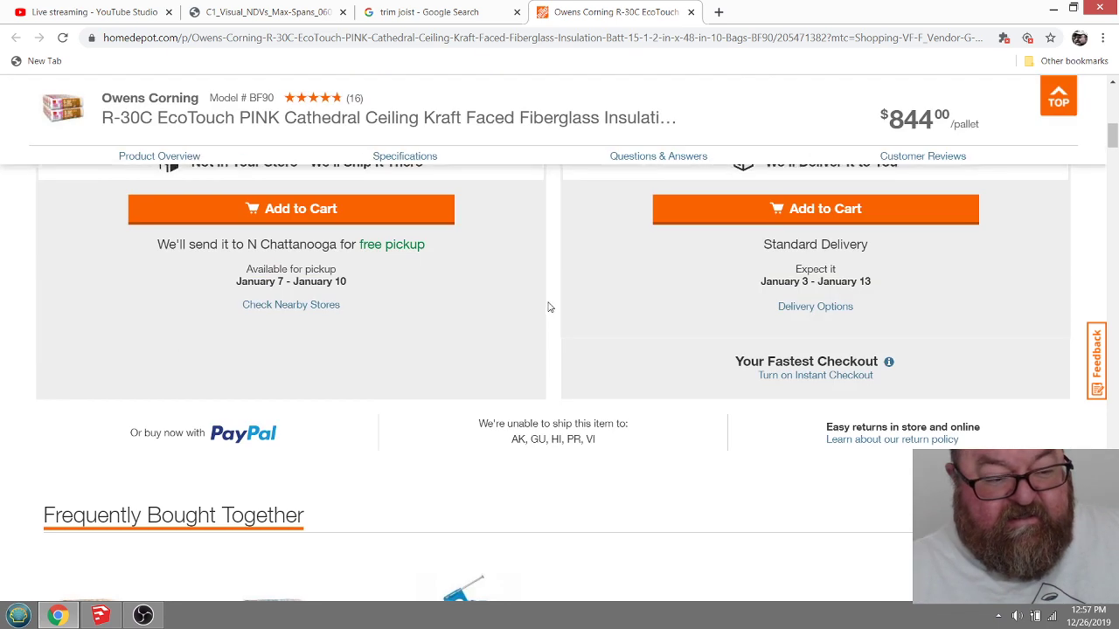
pyautogui.scroll(6, 606, 324)
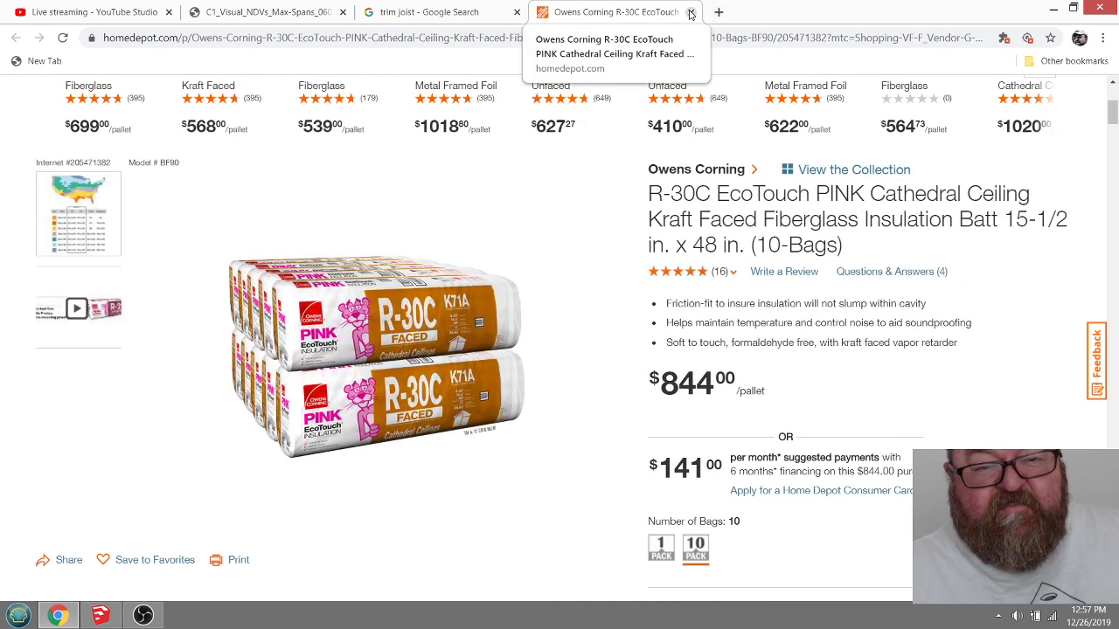
pyautogui.click(691, 13)
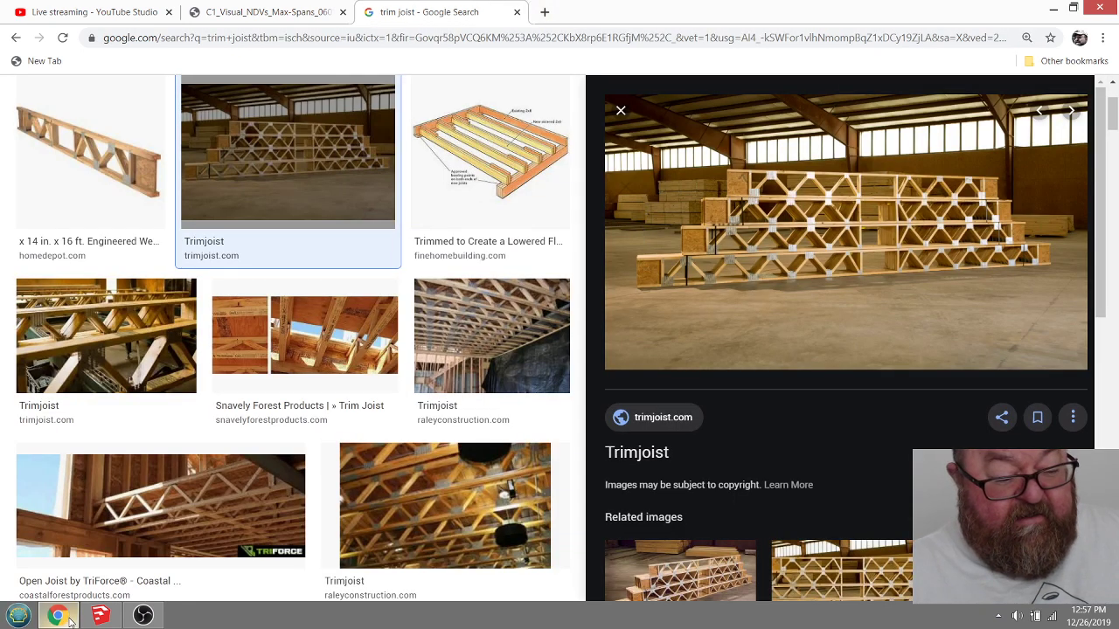
# Step: Switch to SketchUp and copy the five ceiling joists from one end bay 22' 8" along the green axis to the opposite end bay
pyautogui.click(99, 616)
pyautogui.moveTo(494, 305); pyautogui.dragTo(678, 280)
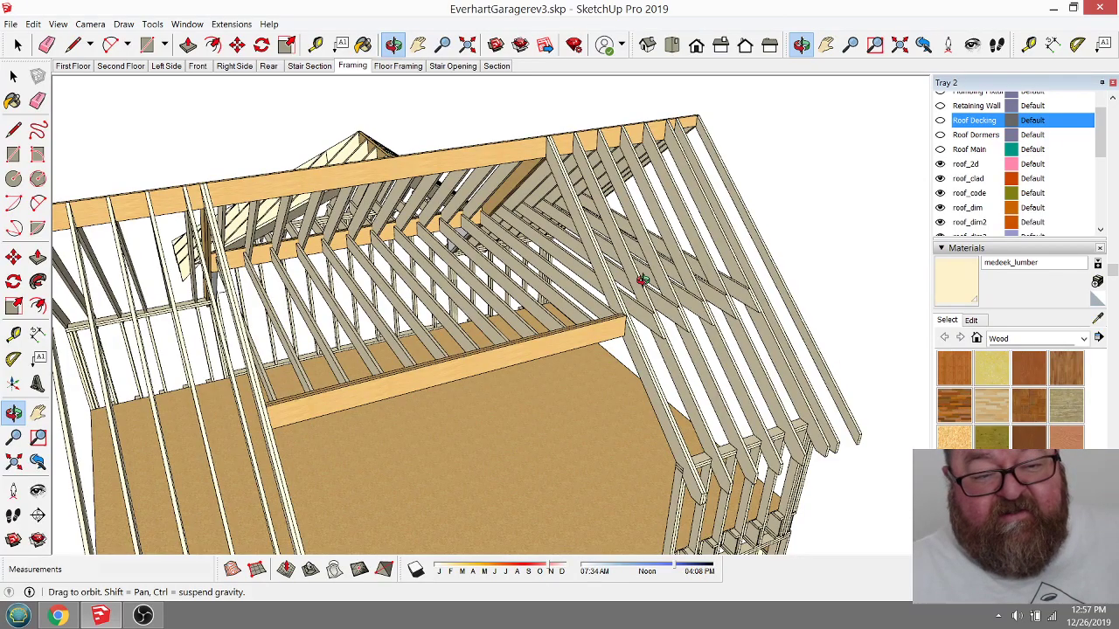
pyautogui.moveTo(642, 280); pyautogui.dragTo(722, 365)
pyautogui.scroll(3, 726, 367)
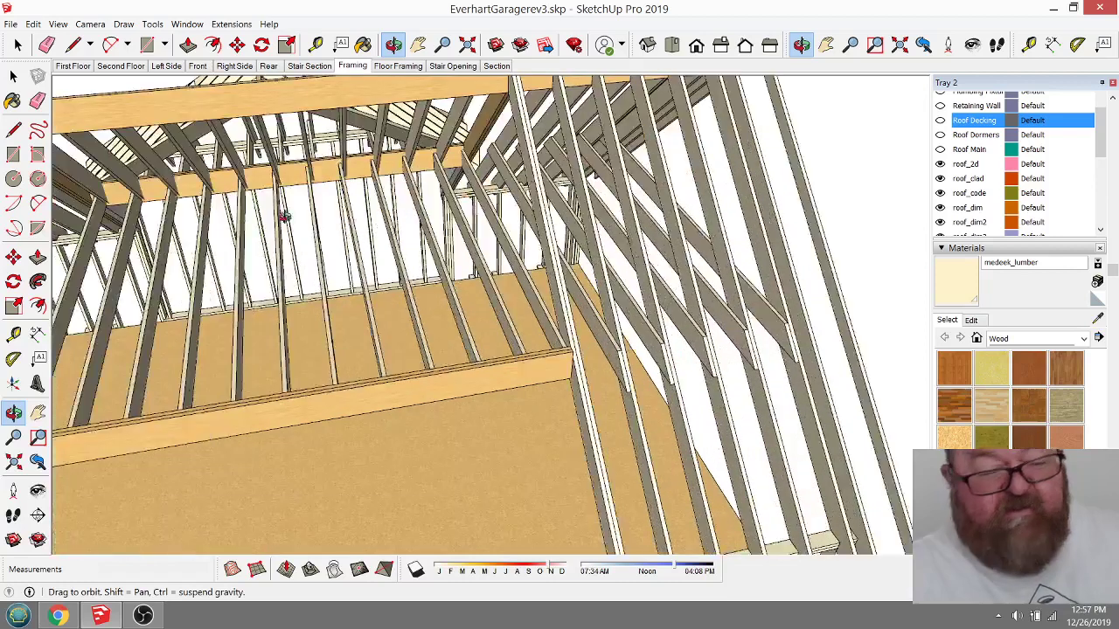
pyautogui.press('space')
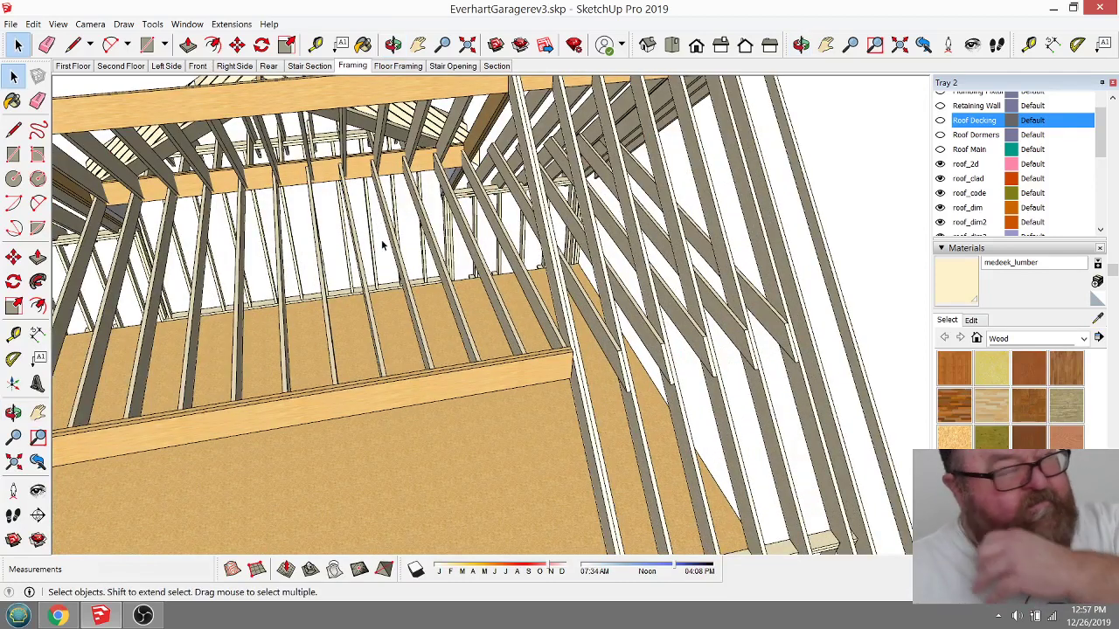
pyautogui.click(591, 319)
pyautogui.keyDown('shift'); pyautogui.click(628, 306); pyautogui.keyUp('shift')
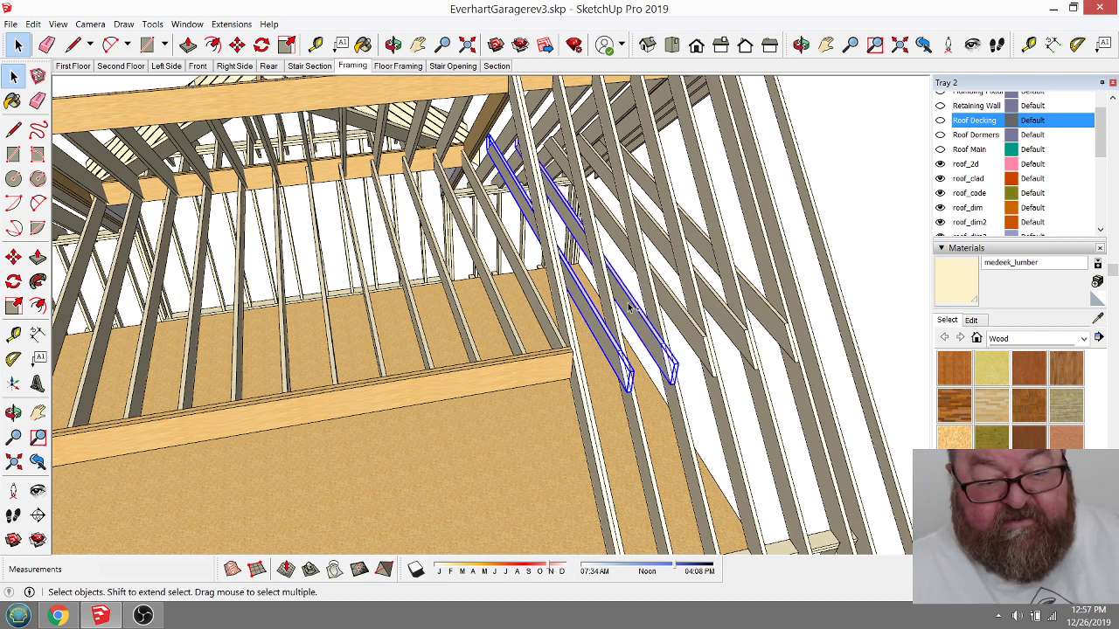
pyautogui.keyDown('shift'); pyautogui.click(690, 304); pyautogui.keyUp('shift')
pyautogui.keyDown('shift'); pyautogui.click(715, 305); pyautogui.keyUp('shift')
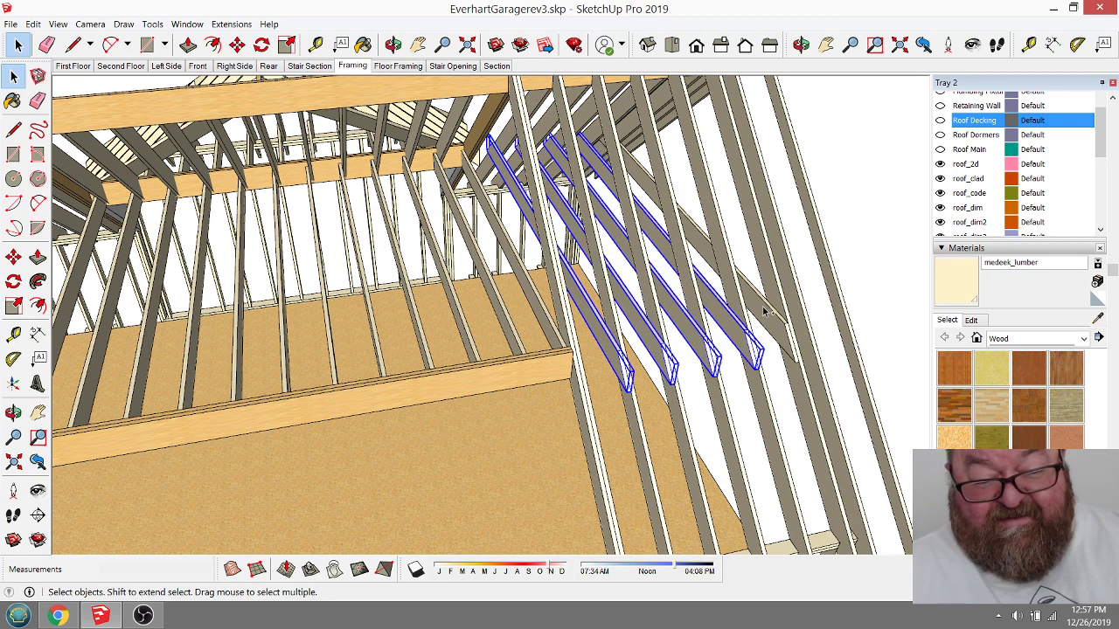
pyautogui.keyDown('shift'); pyautogui.click(765, 314); pyautogui.keyUp('shift')
pyautogui.click(237, 44)
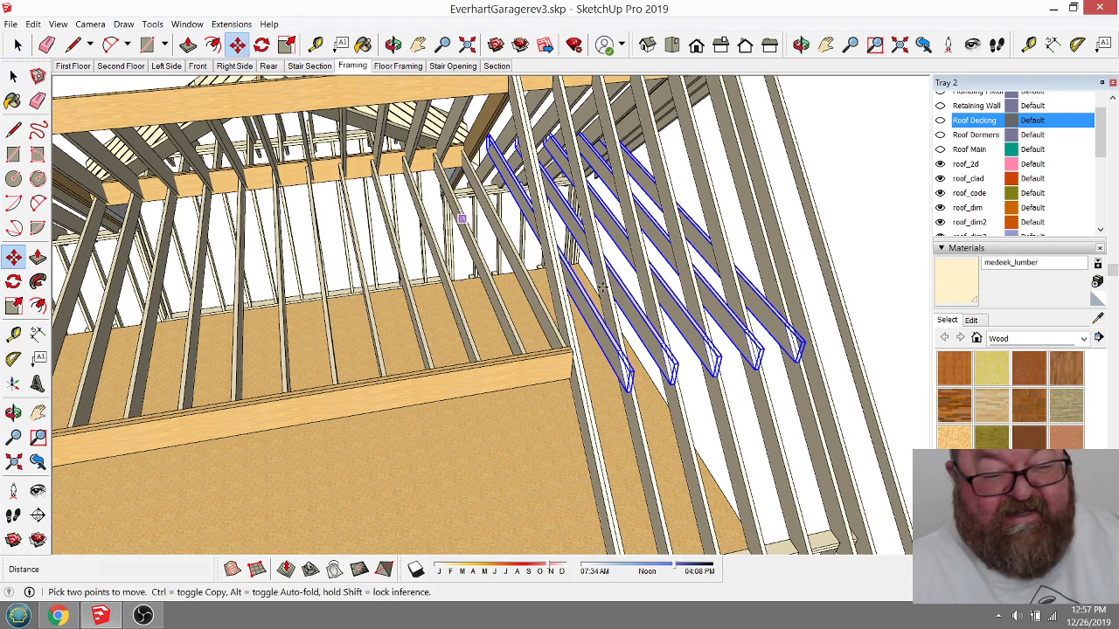
pyautogui.scroll(4, 693, 374)
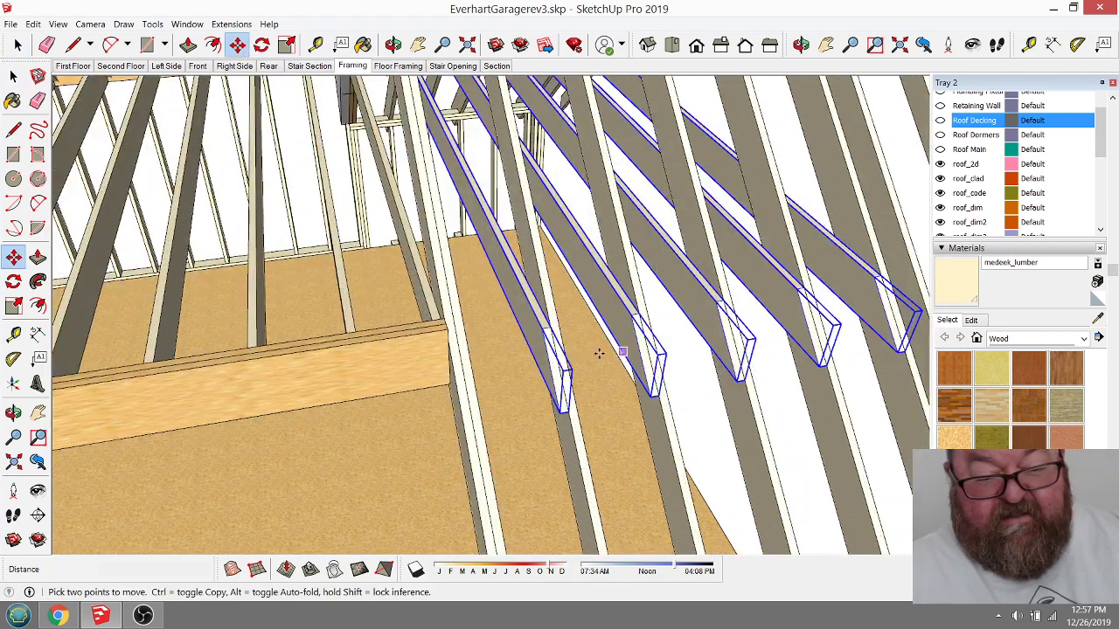
pyautogui.keyDown('ctrl'); pyautogui.click(551, 327); pyautogui.keyUp('ctrl')
pyautogui.scroll(-8, 507, 372)
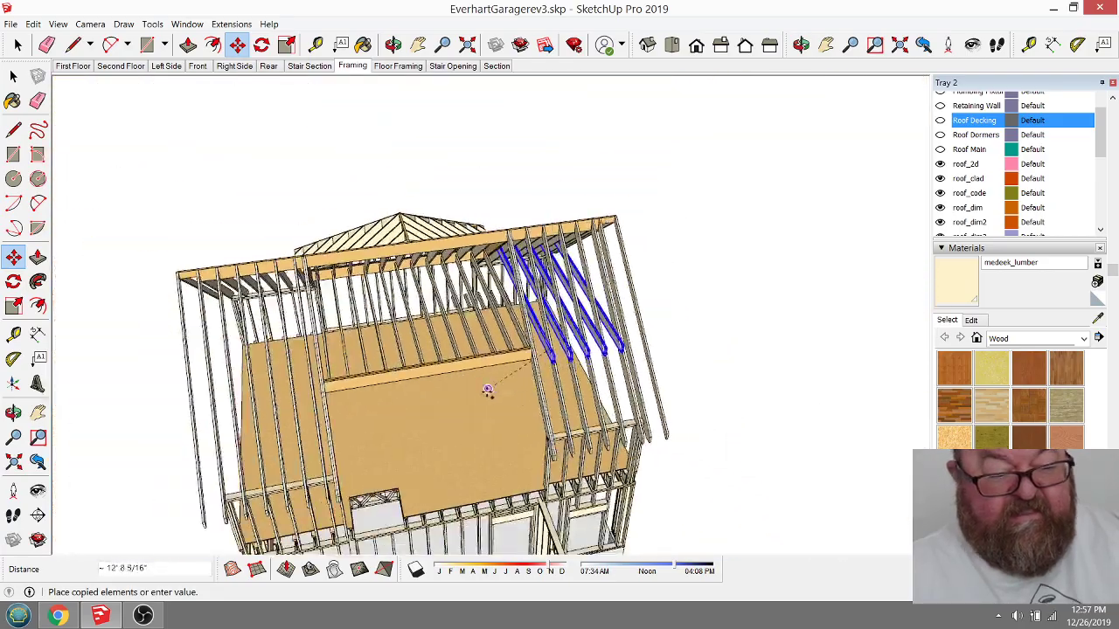
pyautogui.scroll(5, 437, 402)
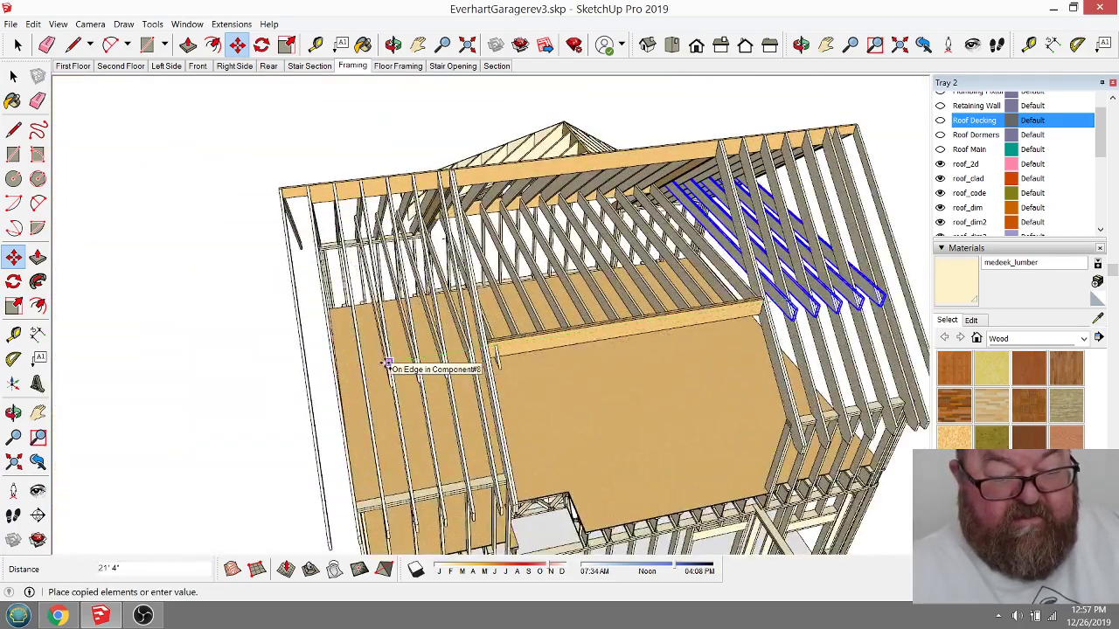
pyautogui.scroll(4, 386, 364)
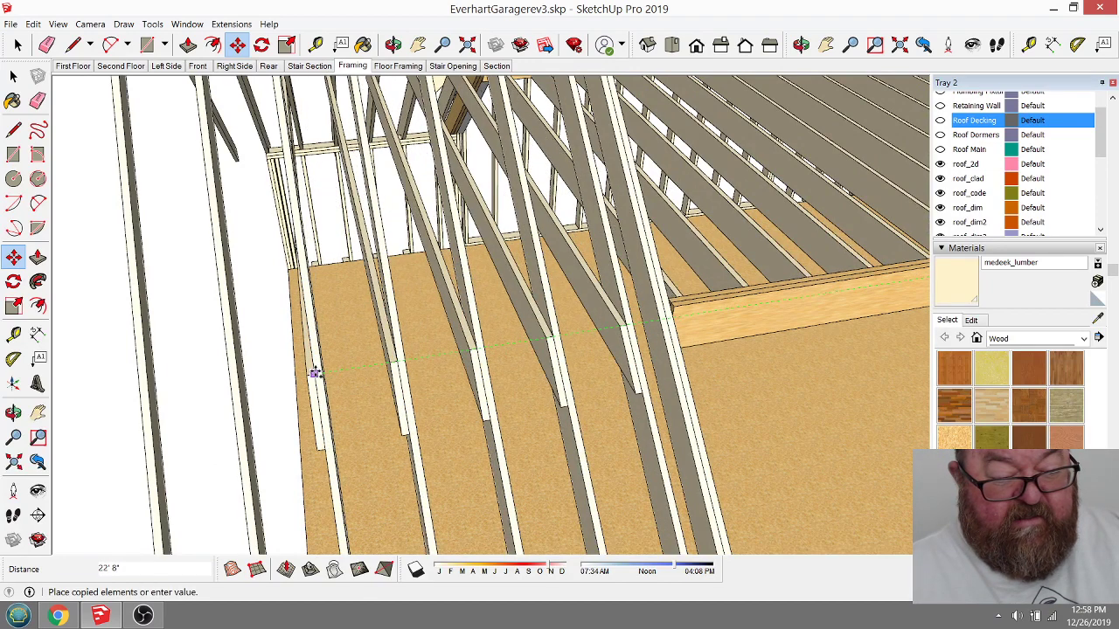
pyautogui.click(314, 373)
pyautogui.moveTo(313, 372); pyautogui.dragTo(378, 317, button='middle')
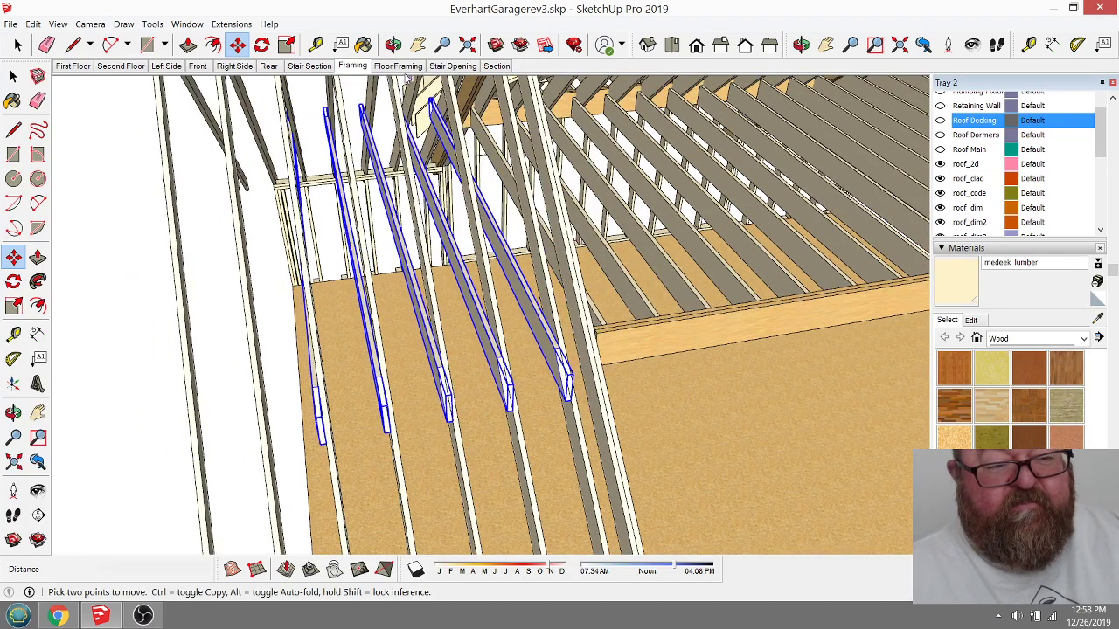
# Step: Examine the roof and second-floor framing from both gable ends and the dormer side, including the copied ceiling joists
pyautogui.click(392, 45)
pyautogui.moveTo(524, 271); pyautogui.dragTo(612, 263)
pyautogui.press('space')
pyautogui.click(237, 172)
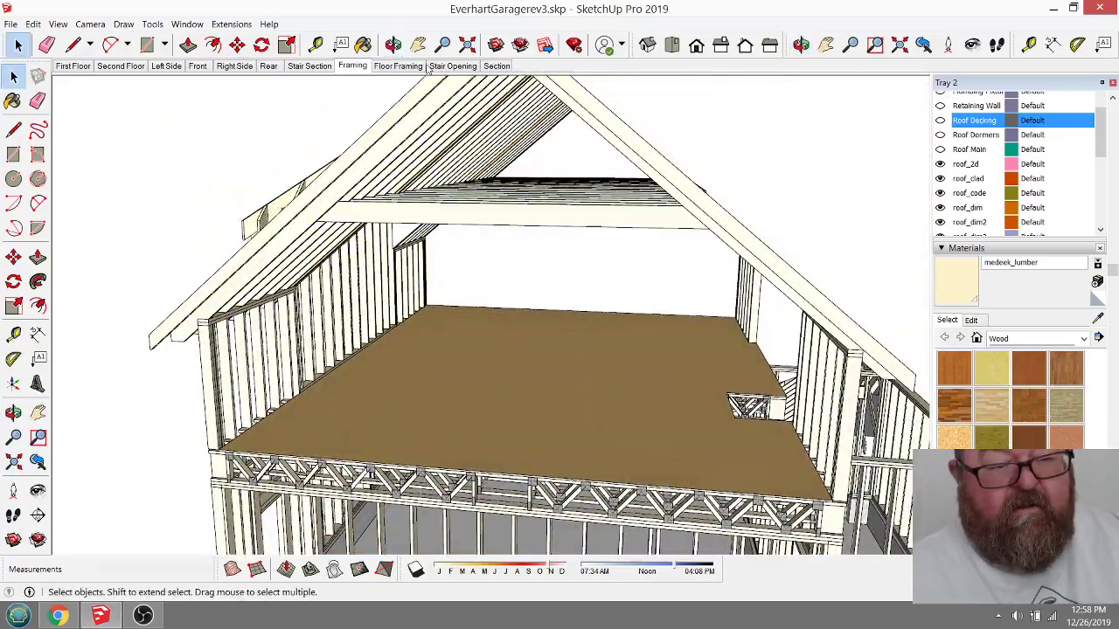
pyautogui.click(392, 45)
pyautogui.moveTo(516, 280); pyautogui.dragTo(291, 183)
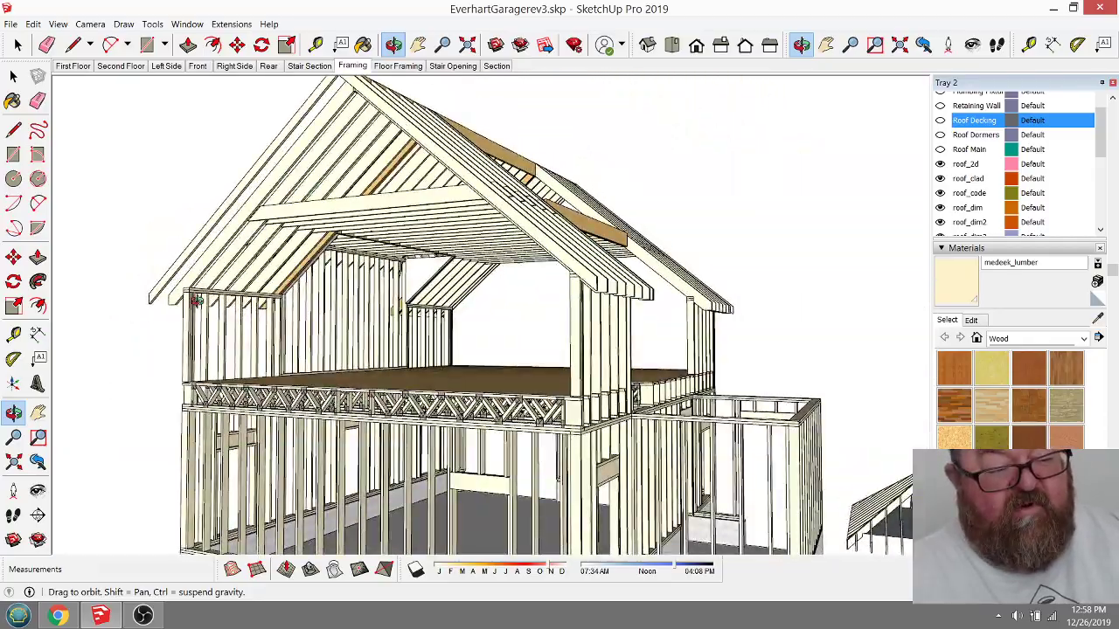
pyautogui.moveTo(225, 343); pyautogui.dragTo(254, 374)
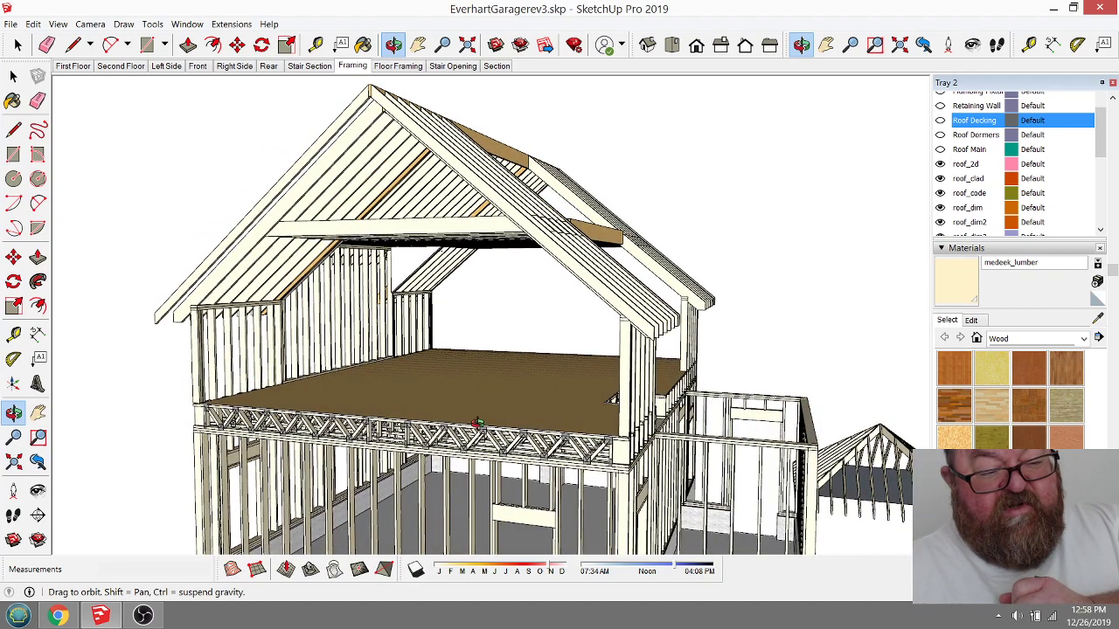
pyautogui.moveTo(583, 257); pyautogui.dragTo(477, 123)
pyautogui.moveTo(540, 290); pyautogui.dragTo(407, 338)
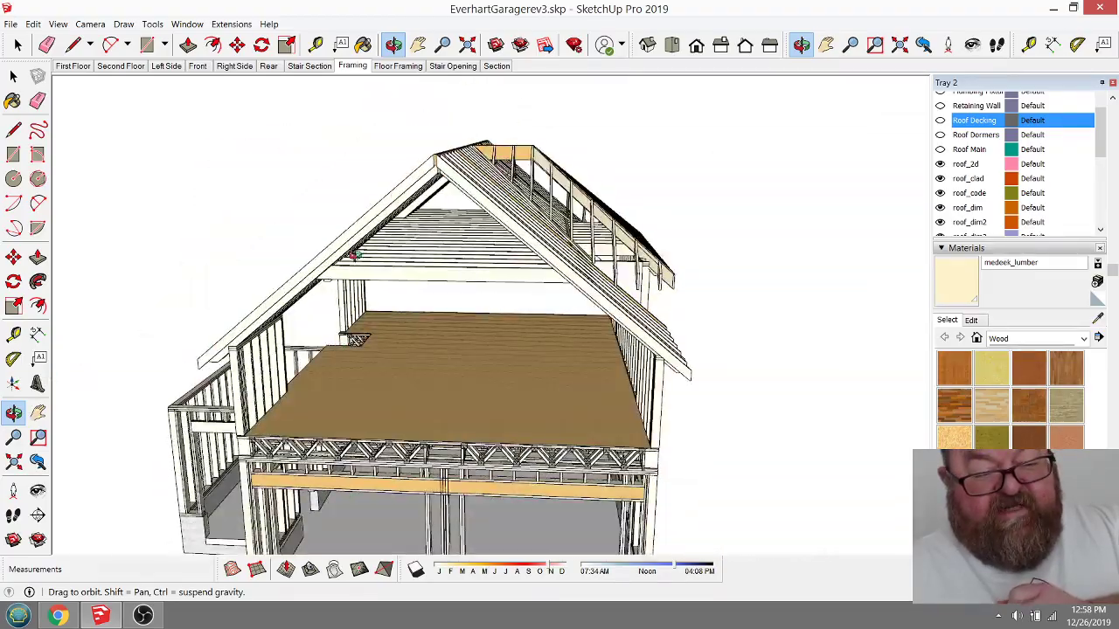
pyautogui.moveTo(360, 368); pyautogui.dragTo(303, 394)
pyautogui.moveTo(379, 318); pyautogui.dragTo(349, 265)
pyautogui.moveTo(520, 297); pyautogui.dragTo(374, 313)
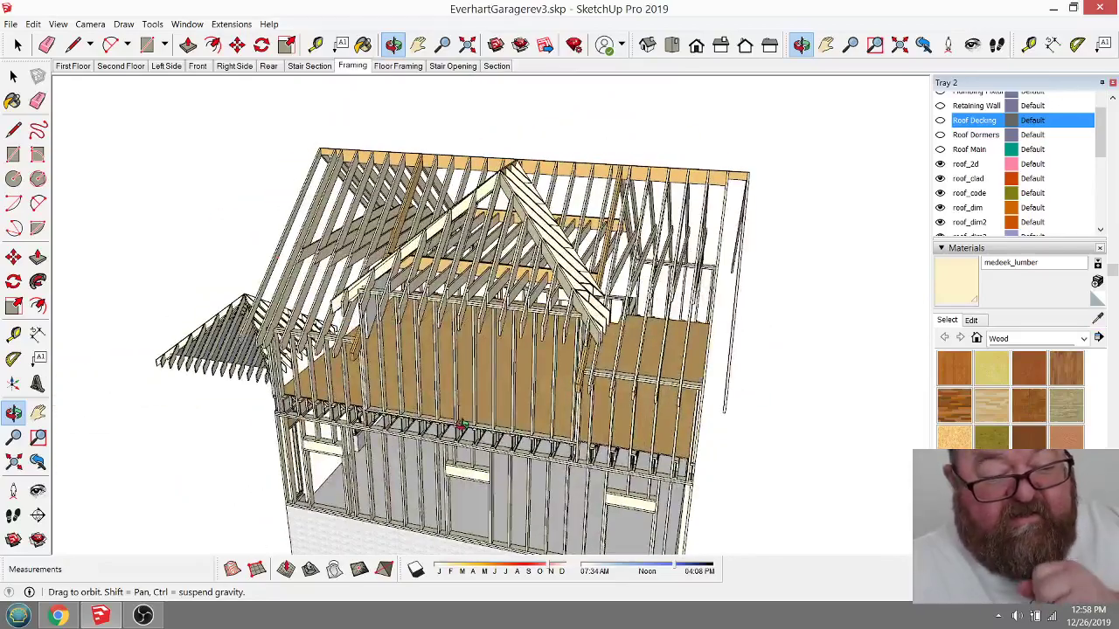
pyautogui.scroll(2, 461, 425)
pyautogui.moveTo(461, 426); pyautogui.dragTo(424, 409)
pyautogui.press('space')
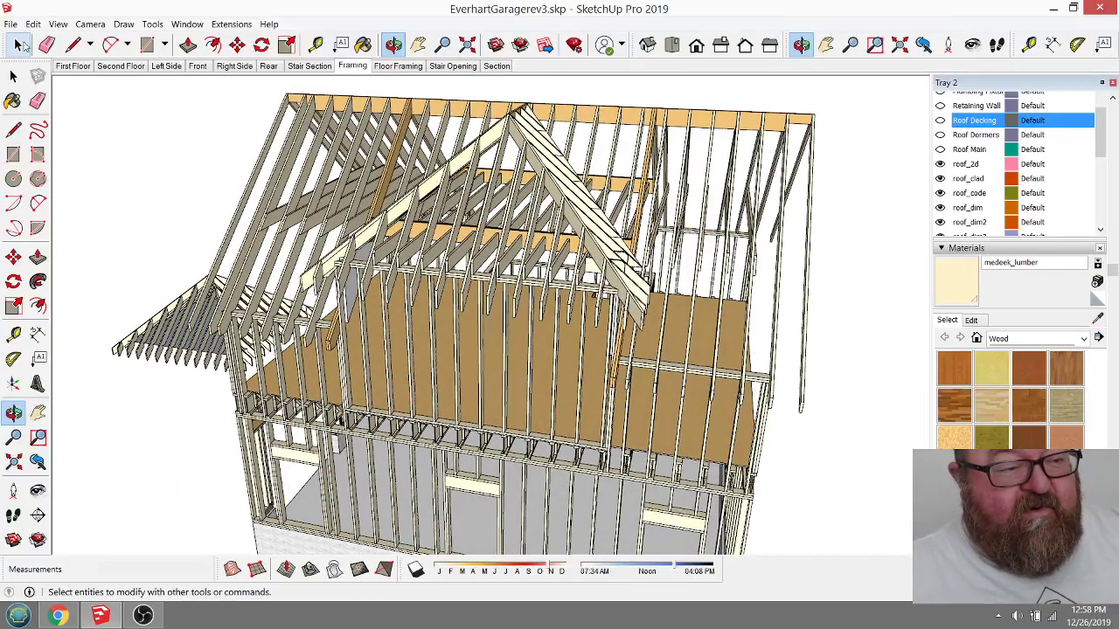
pyautogui.click(458, 337)
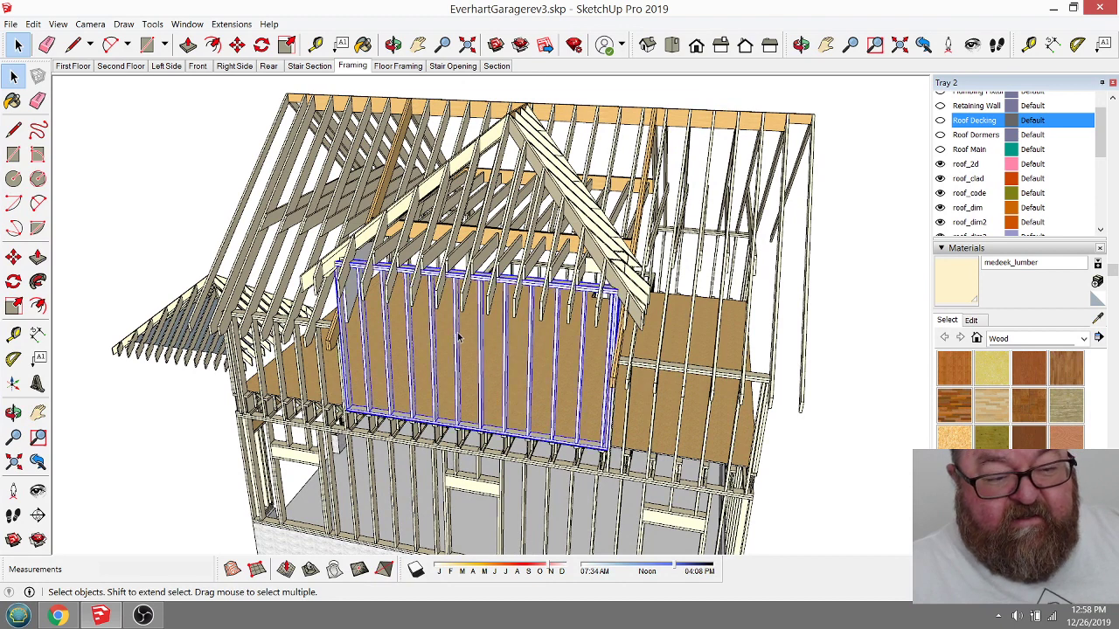
pyautogui.rightClick(458, 337)
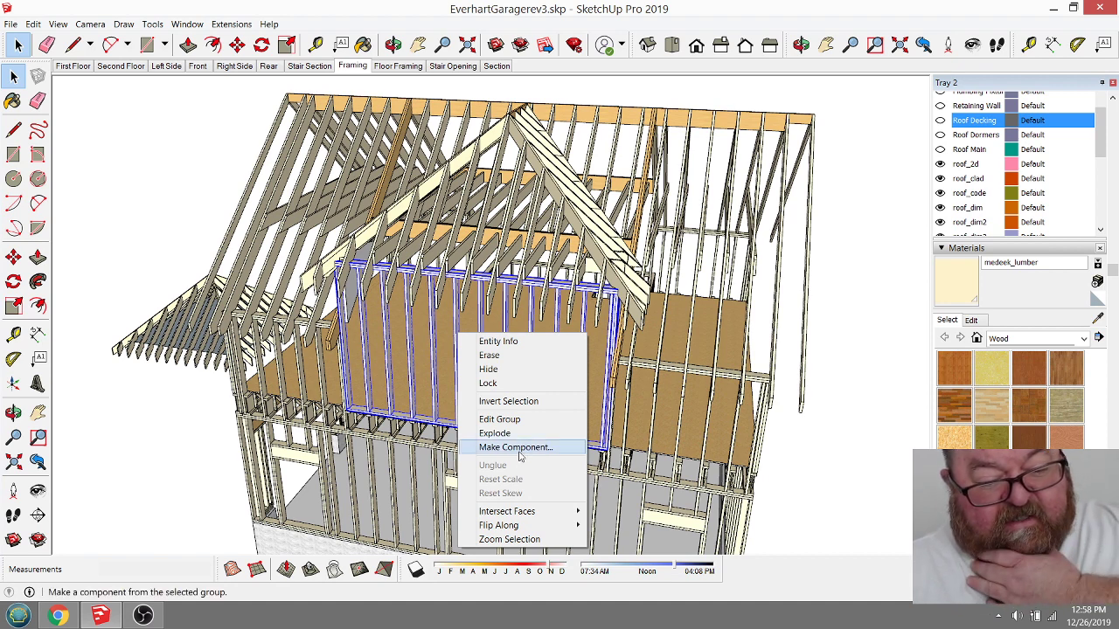
pyautogui.click(179, 246)
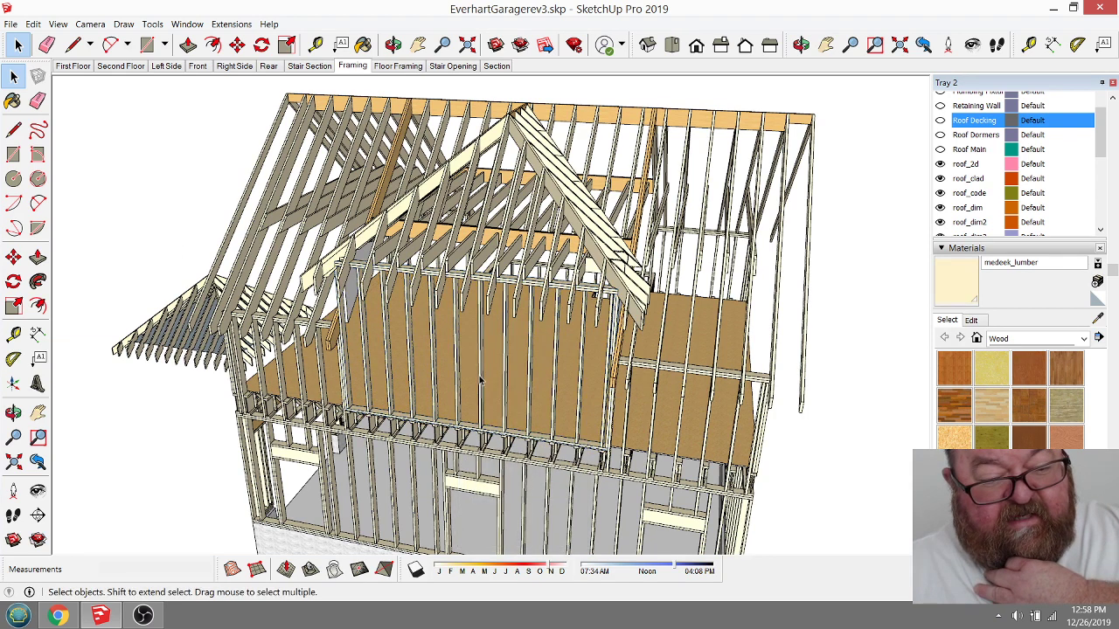
pyautogui.click(461, 354)
pyautogui.rightClick(461, 354)
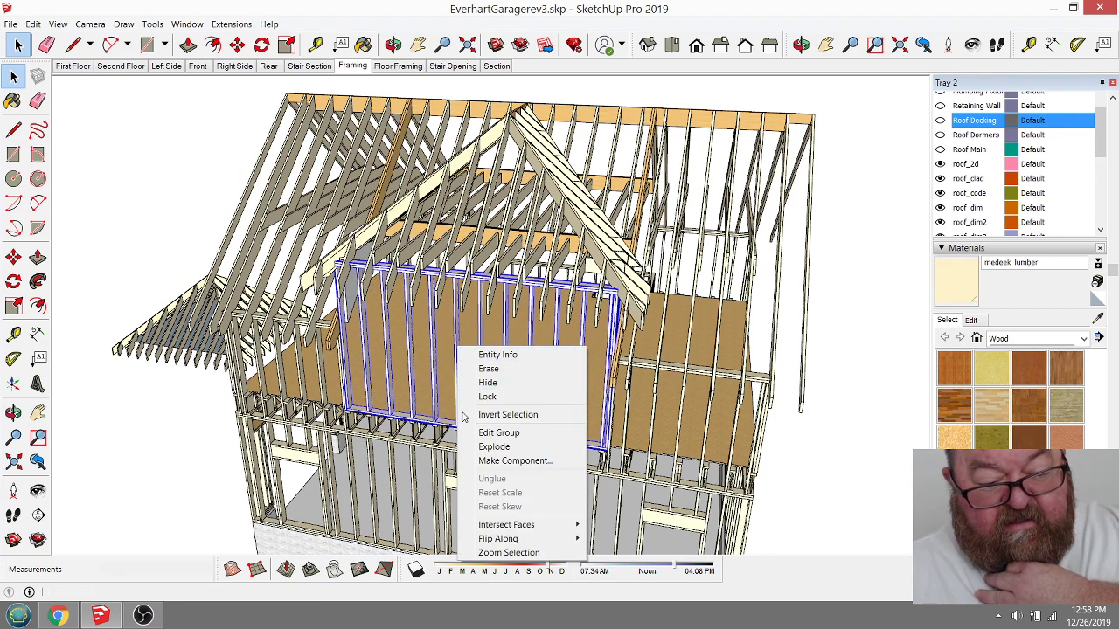
pyautogui.moveTo(513, 525)
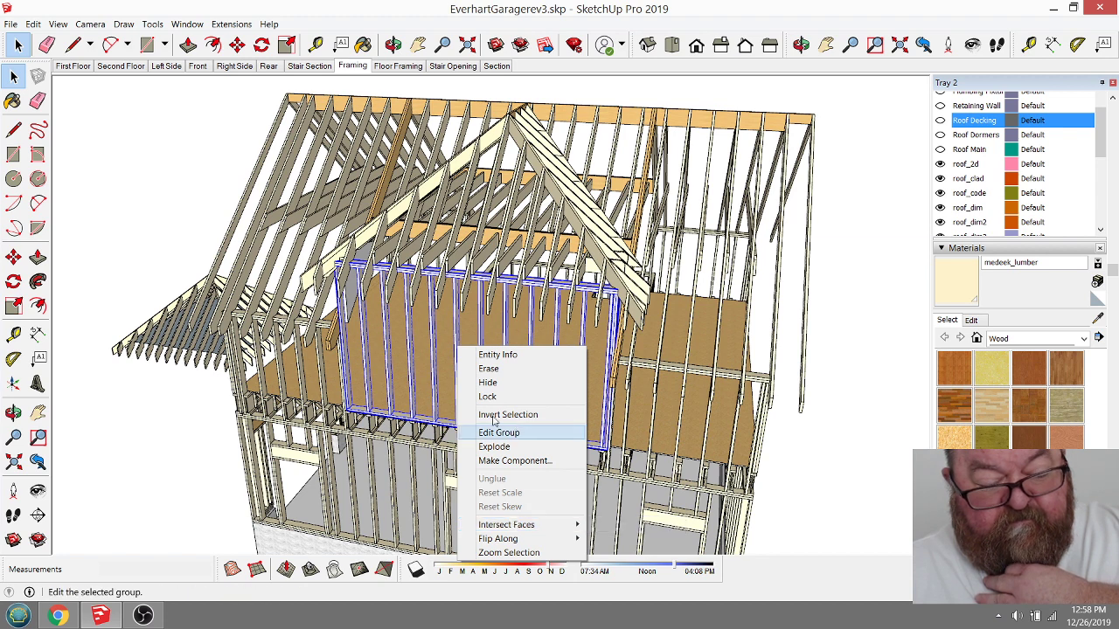
pyautogui.click(173, 181)
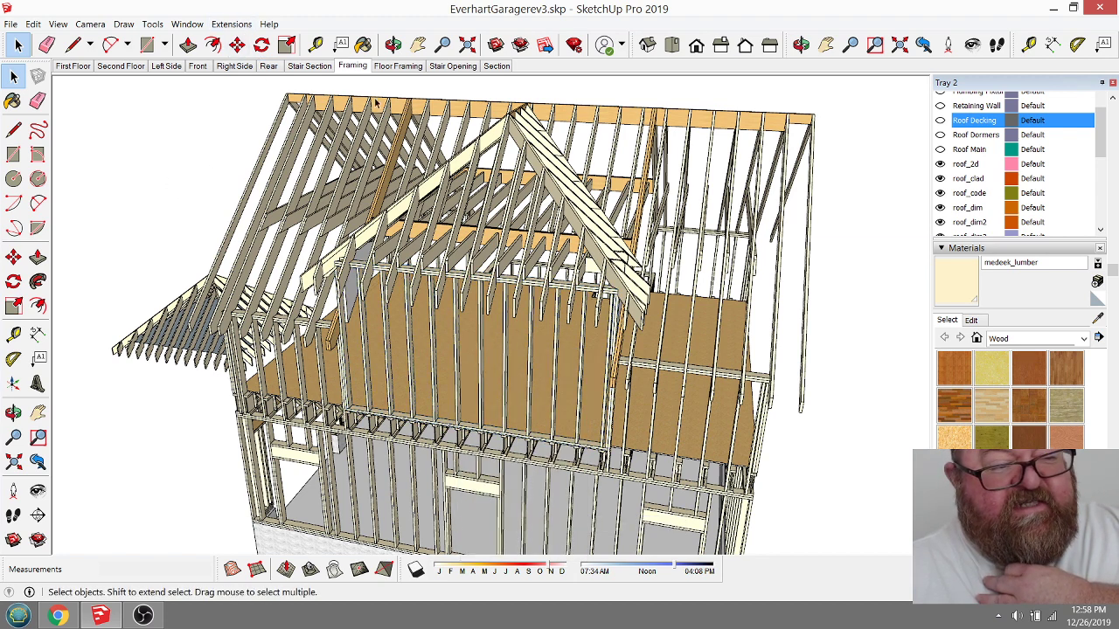
# Step: Draw a line about 12' 8 1/2" long across the second-floor deck along the red axis, ending in line with the bump-out's outer wall
pyautogui.click(393, 44)
pyautogui.moveTo(577, 246); pyautogui.dragTo(441, 330)
pyautogui.scroll(-3, 524, 437)
pyautogui.scroll(6, 538, 446)
pyautogui.moveTo(503, 443); pyautogui.dragTo(406, 181)
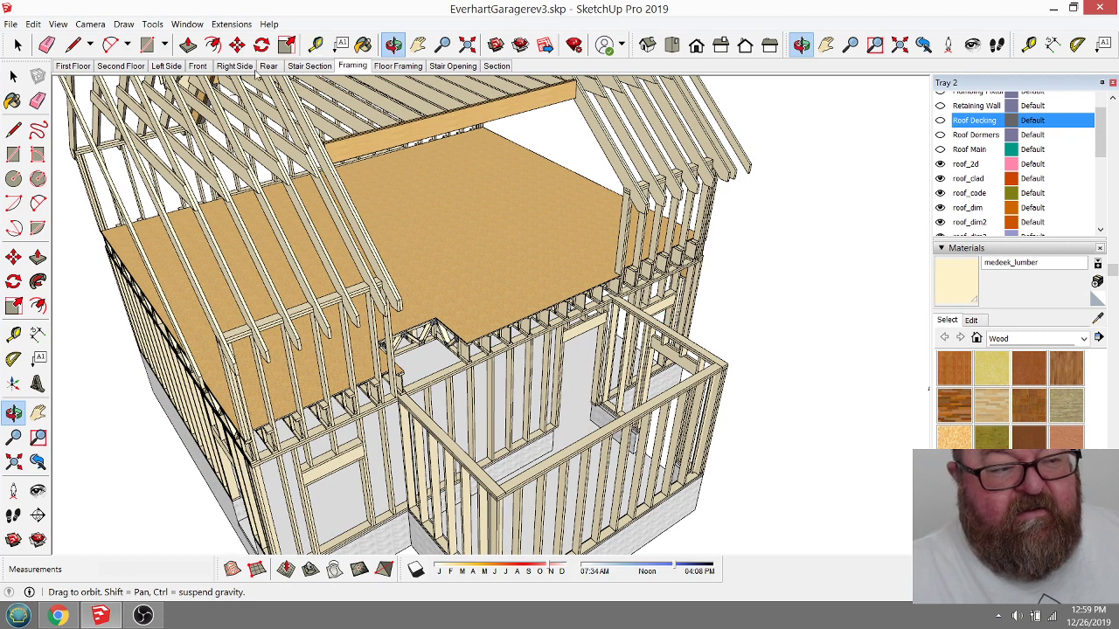
pyautogui.click(73, 45)
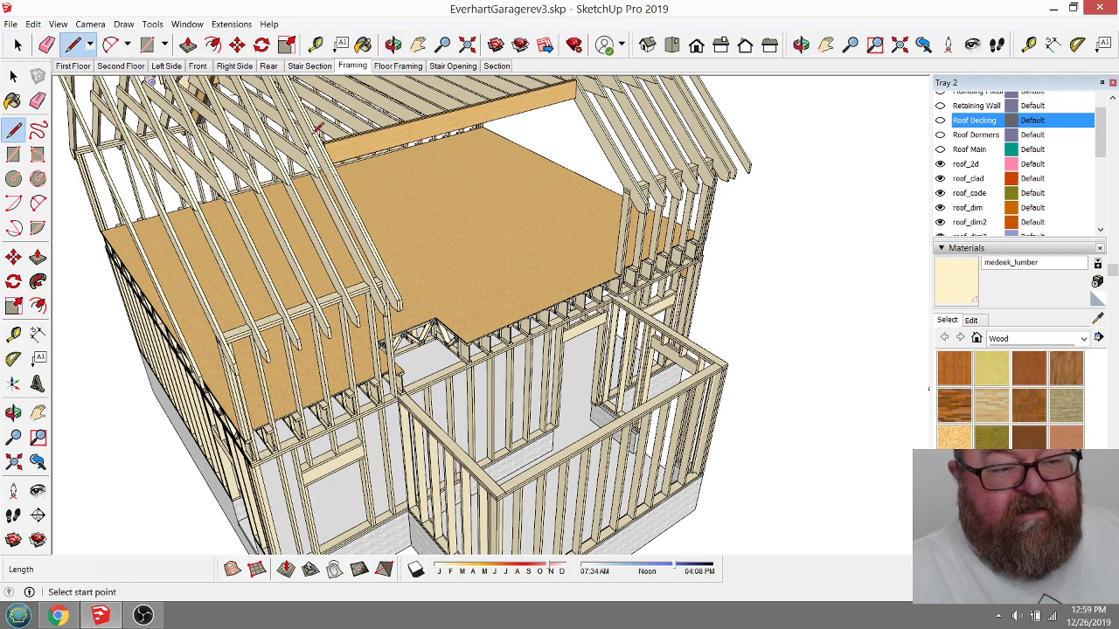
pyautogui.click(411, 141)
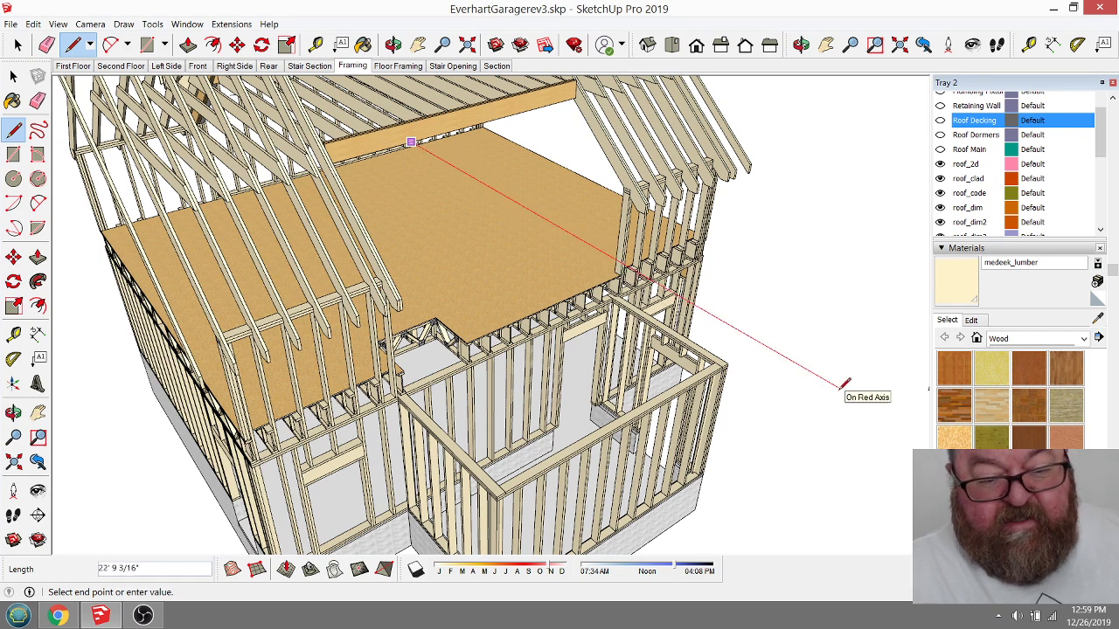
pyautogui.press('shift')
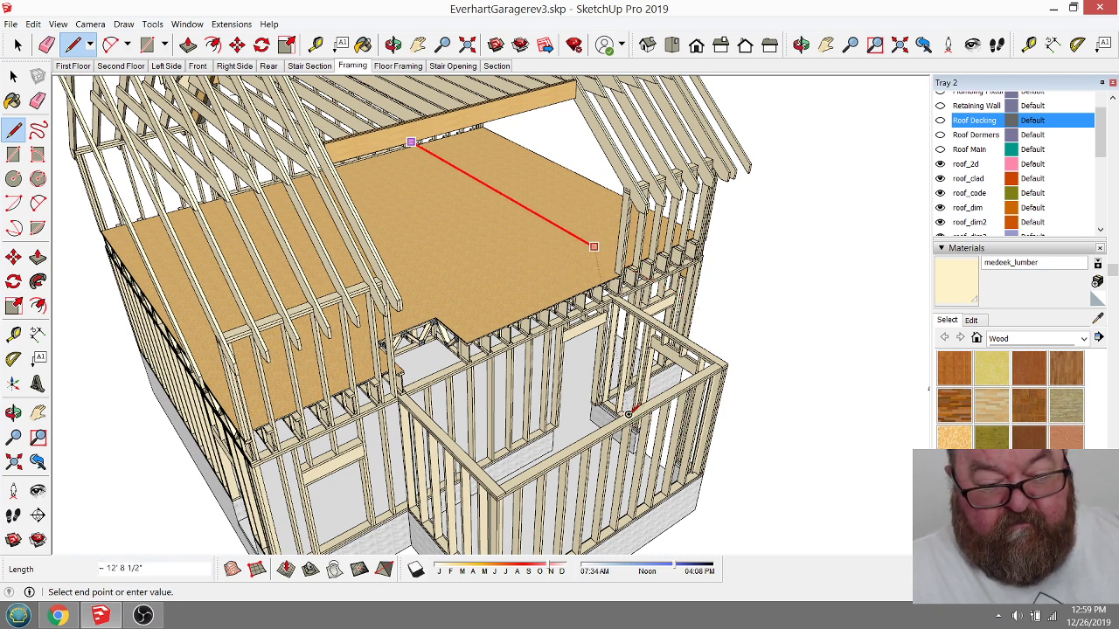
pyautogui.click(624, 423)
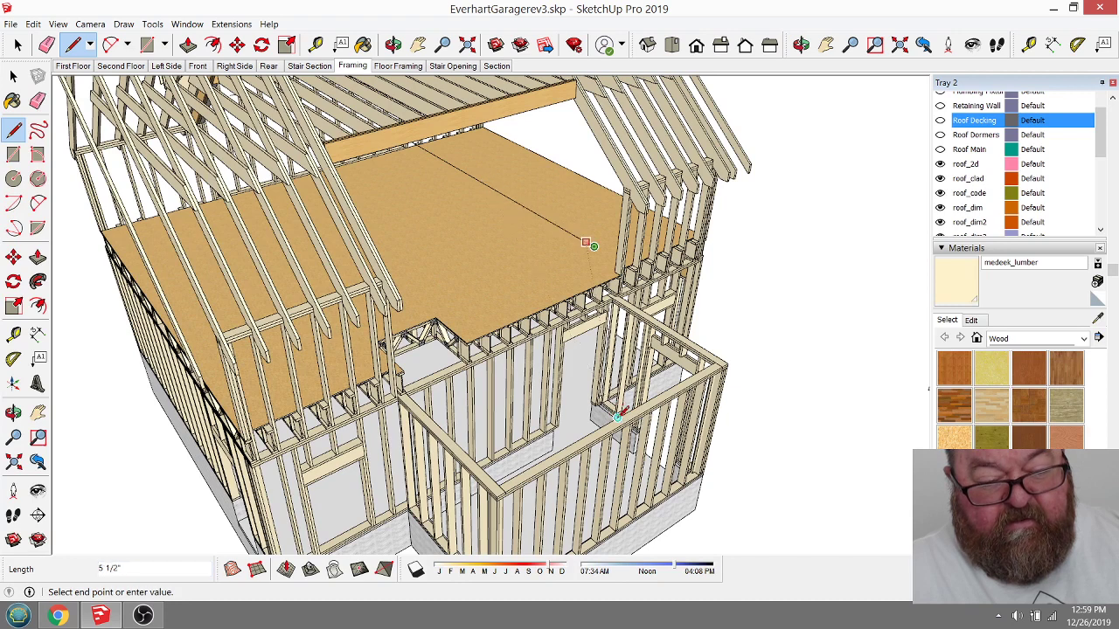
pyautogui.press('Escape')
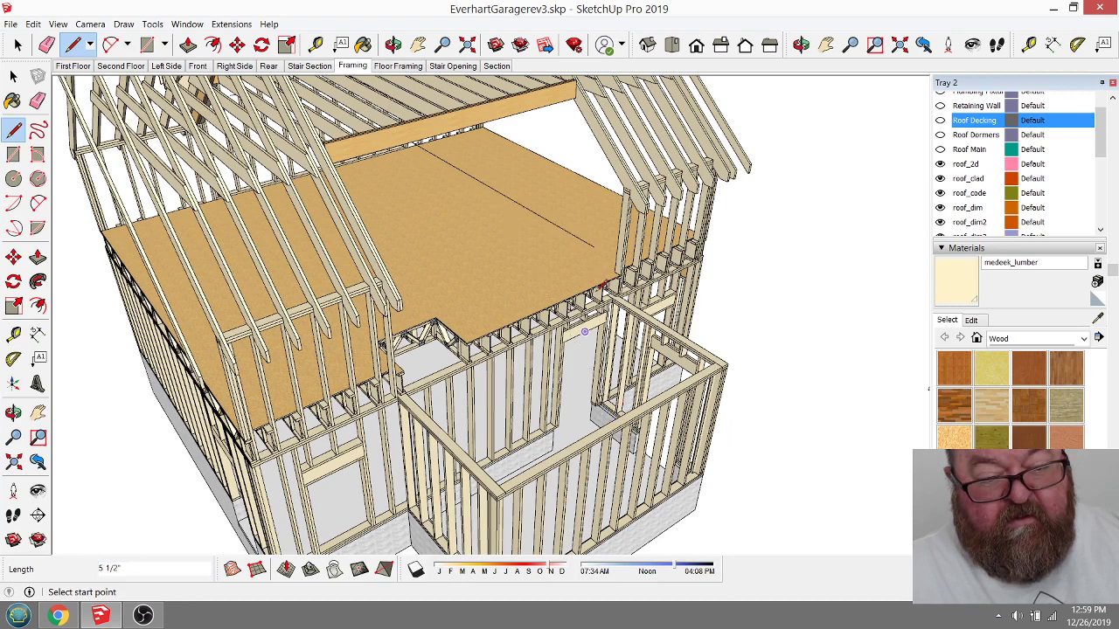
# Step: Draw a vertical line about 10' 5 7/8" long from the deck line's outer end down to the bump-out wall's top plate
pyautogui.click(585, 242)
pyautogui.press('Escape')
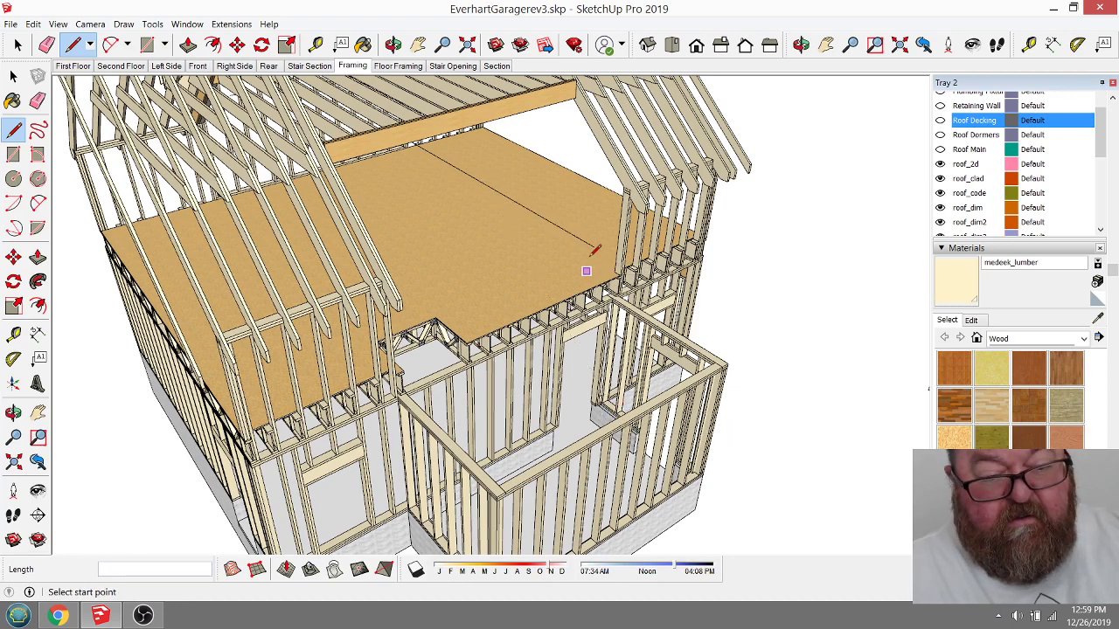
pyautogui.click(593, 247)
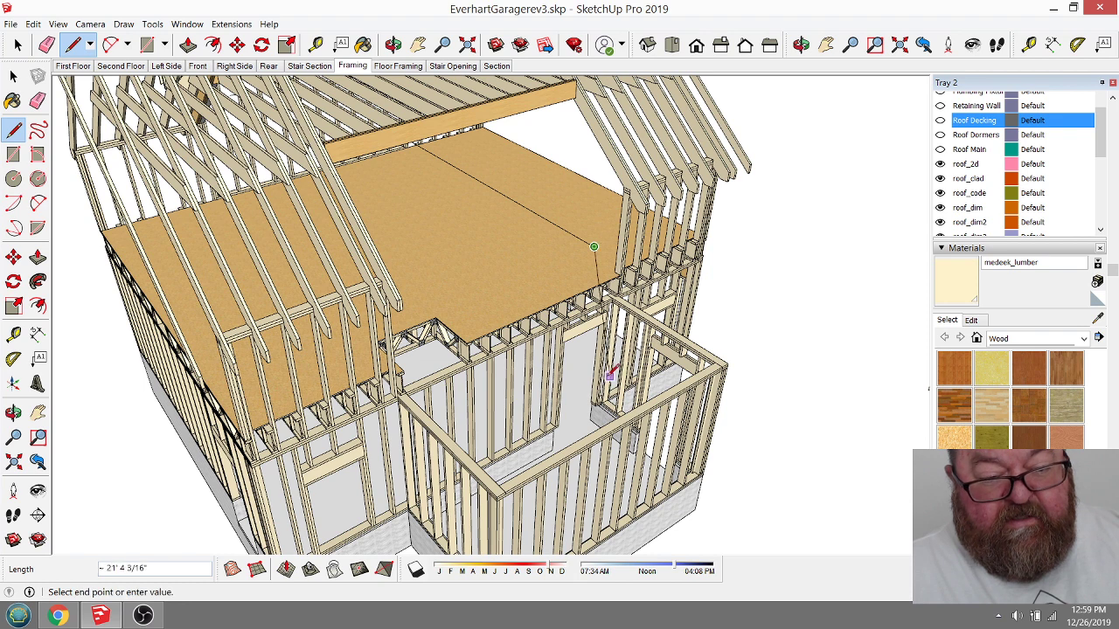
pyautogui.click(595, 438)
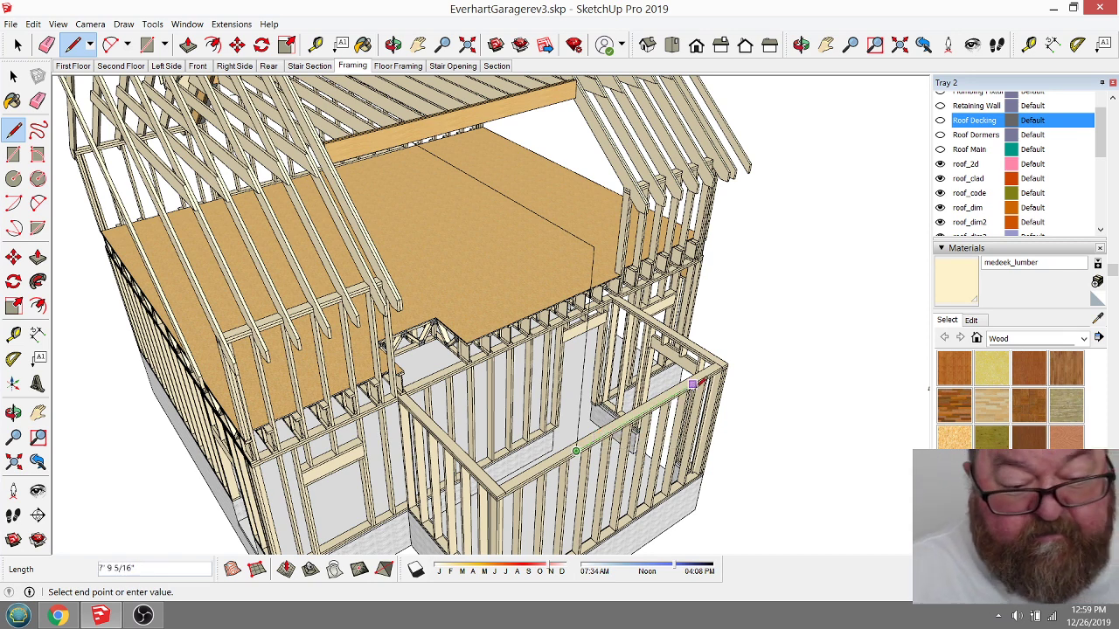
# Step: Check the length of the vertical line above the bump-out wall
pyautogui.click(17, 45)
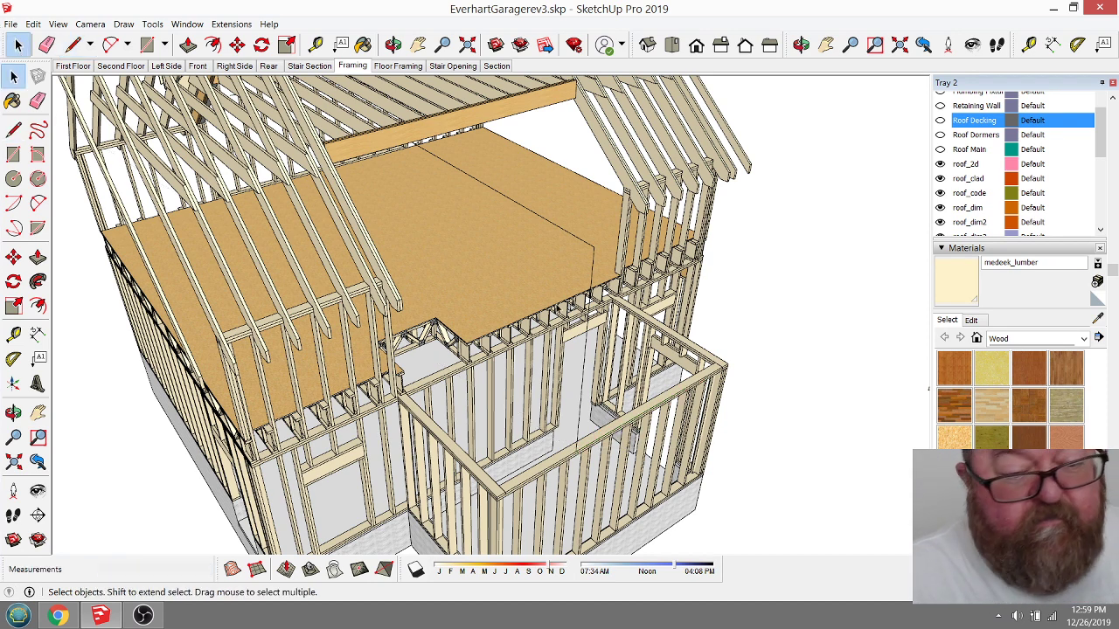
pyautogui.click(593, 274)
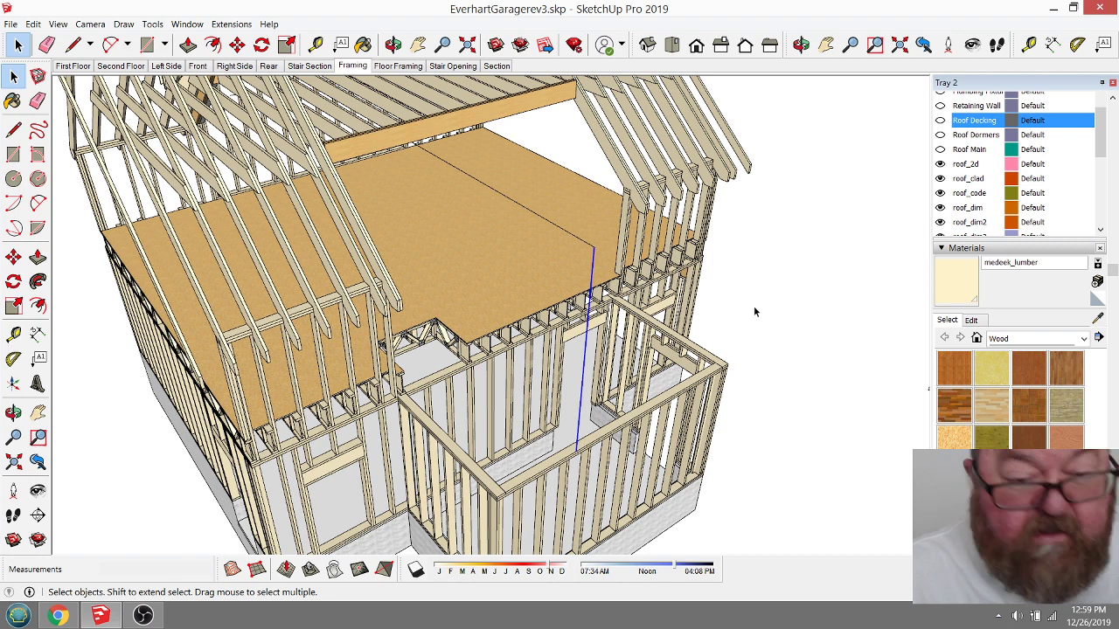
pyautogui.scroll(10, 986, 232)
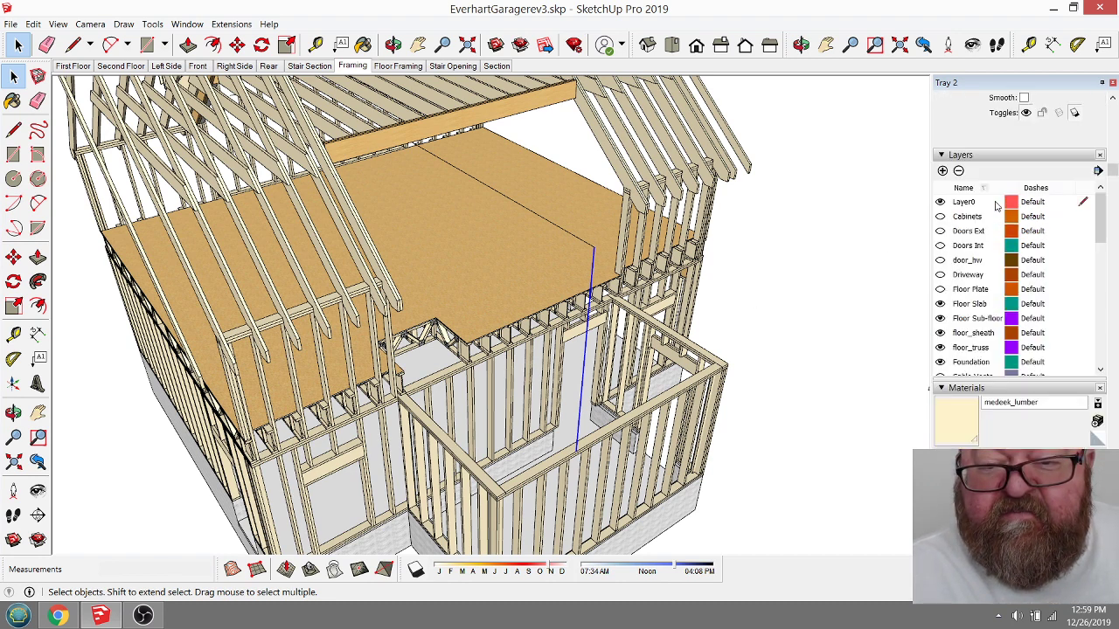
pyautogui.scroll(3, 1006, 206)
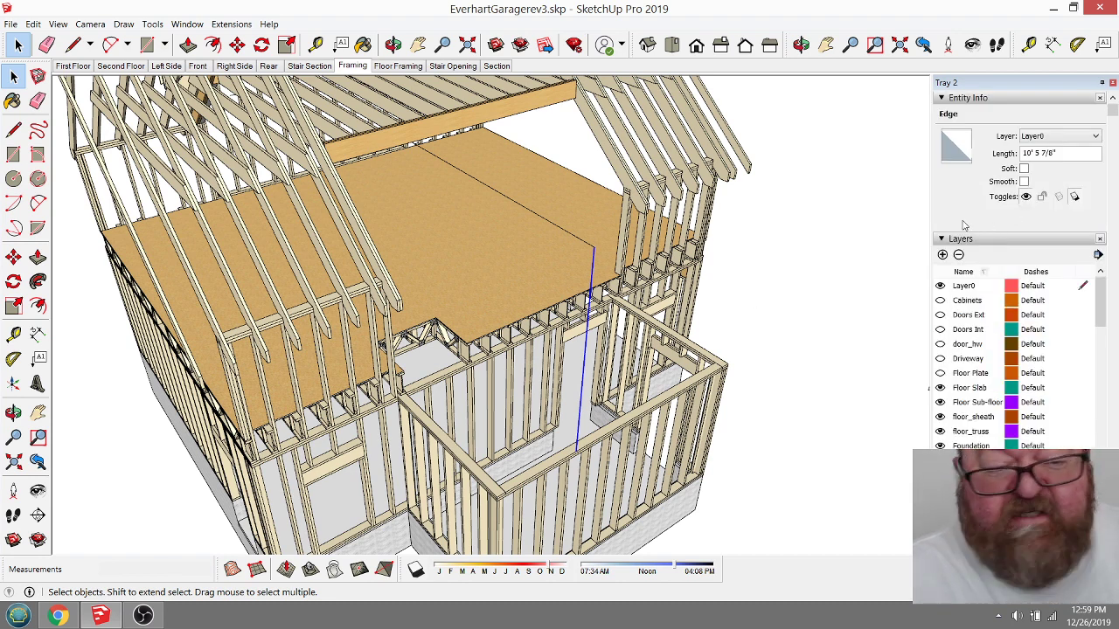
# Step: Start a rectangular wall assembly with Medeek Wall and set the wall height to 125.875 in
pyautogui.click(229, 24)
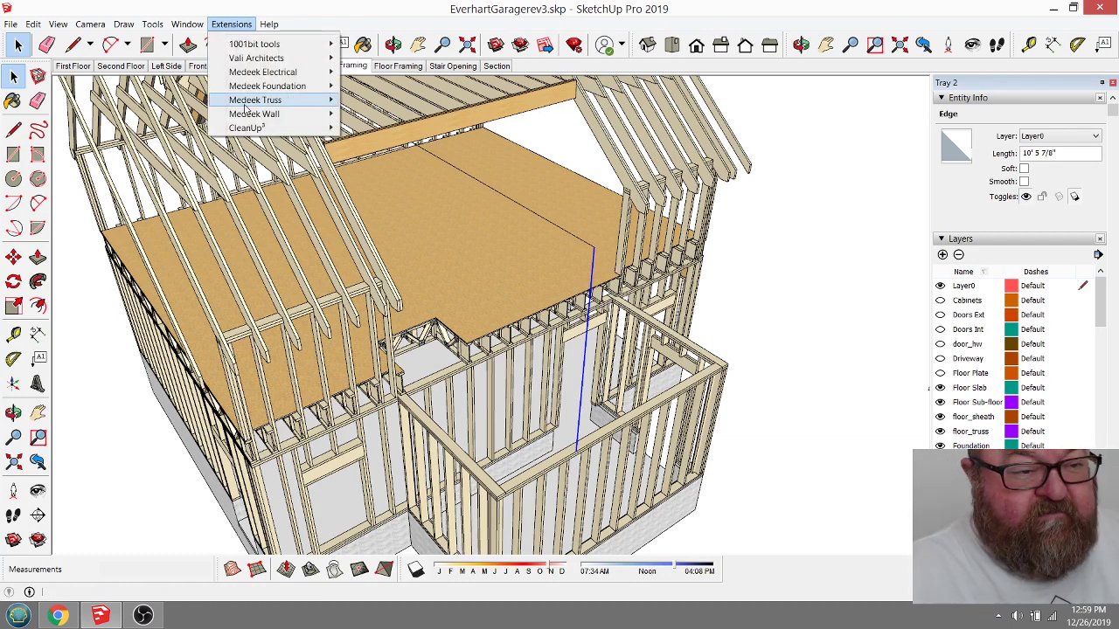
pyautogui.moveTo(246, 103)
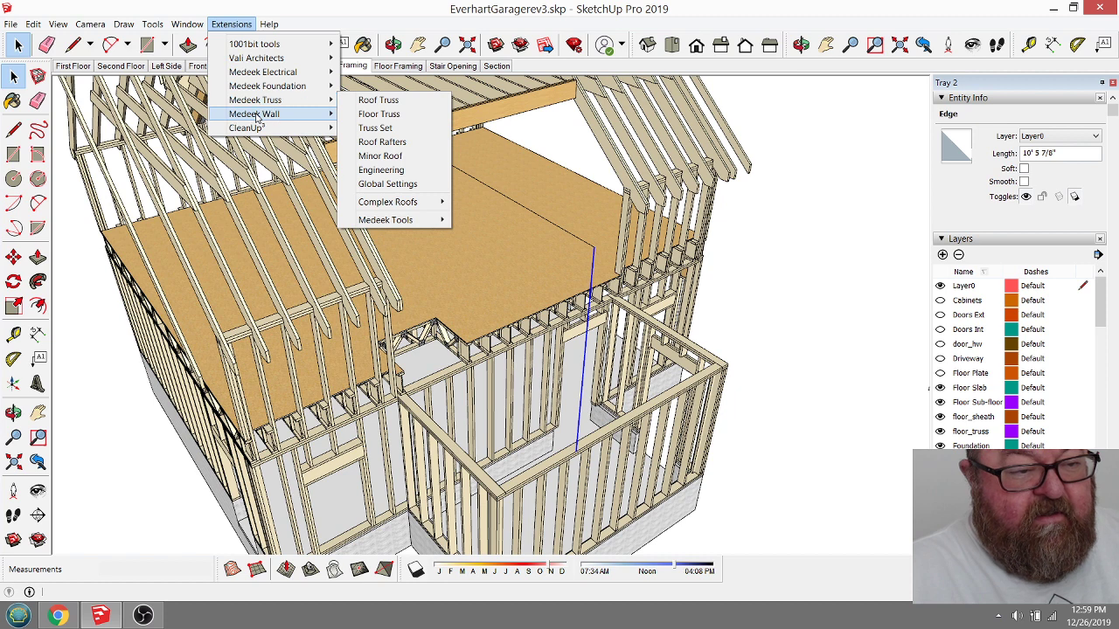
pyautogui.click(366, 114)
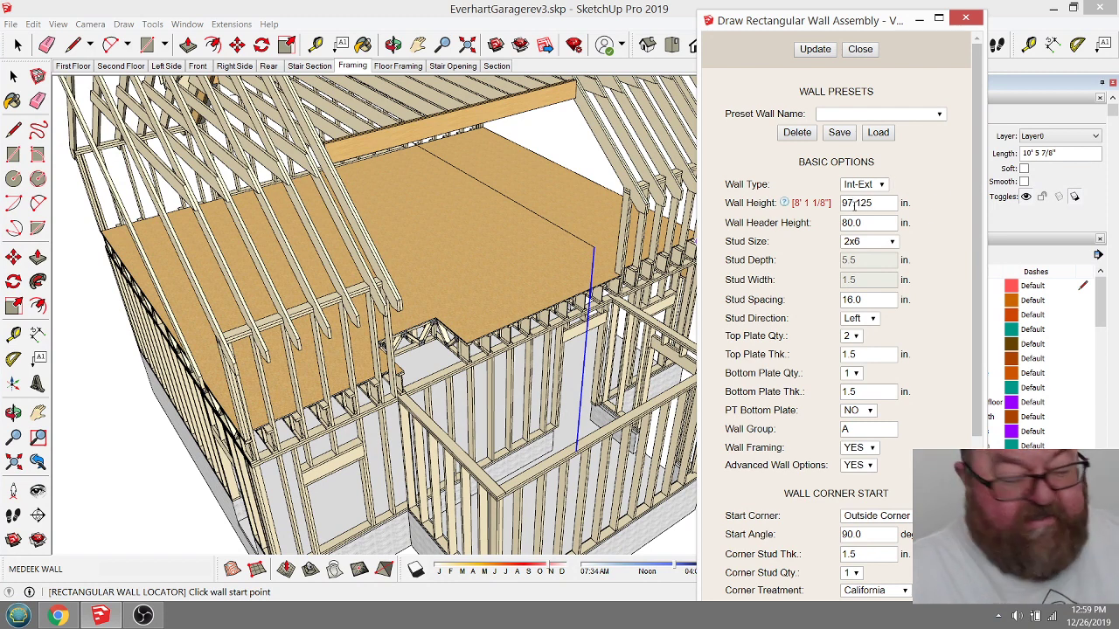
pyautogui.click(849, 204)
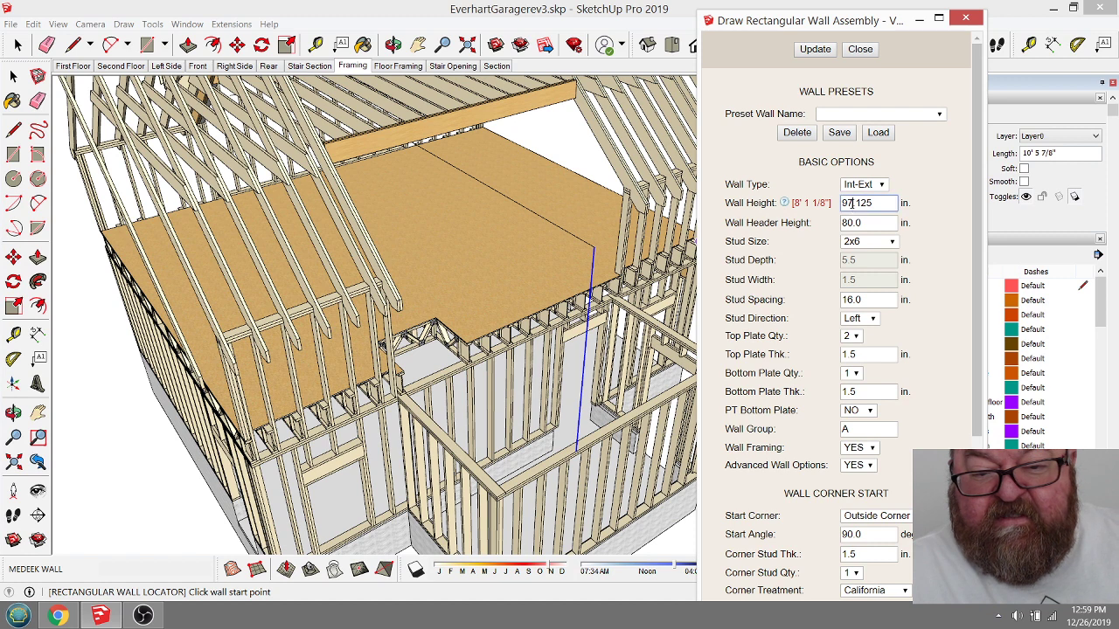
pyautogui.moveTo(868, 200); pyautogui.dragTo(834, 198)
pyautogui.write('12')
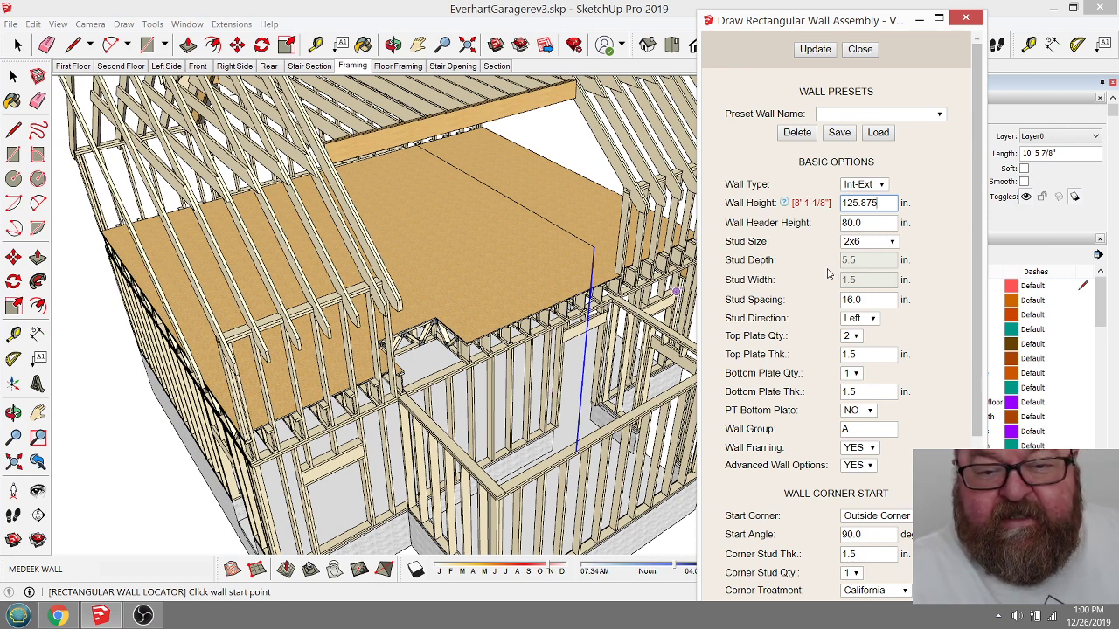
# Step: Draw the 15' wall assembly along the top plate of the bump-out's outer wall, from corner to corner
pyautogui.scroll(-2, 497, 498)
pyautogui.click(496, 498)
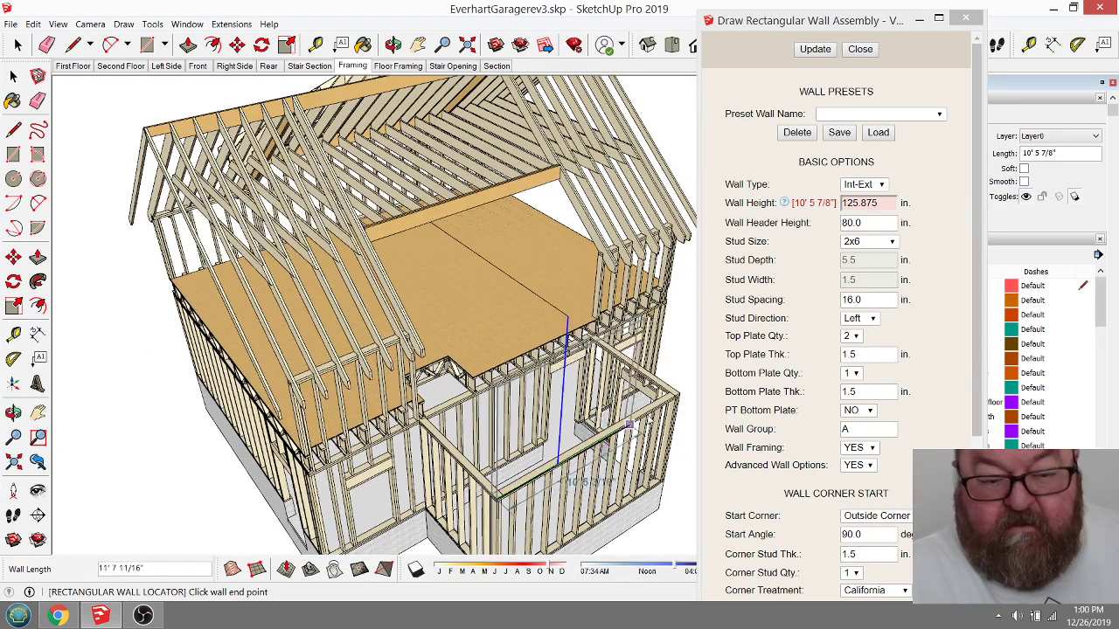
pyautogui.scroll(5, 651, 415)
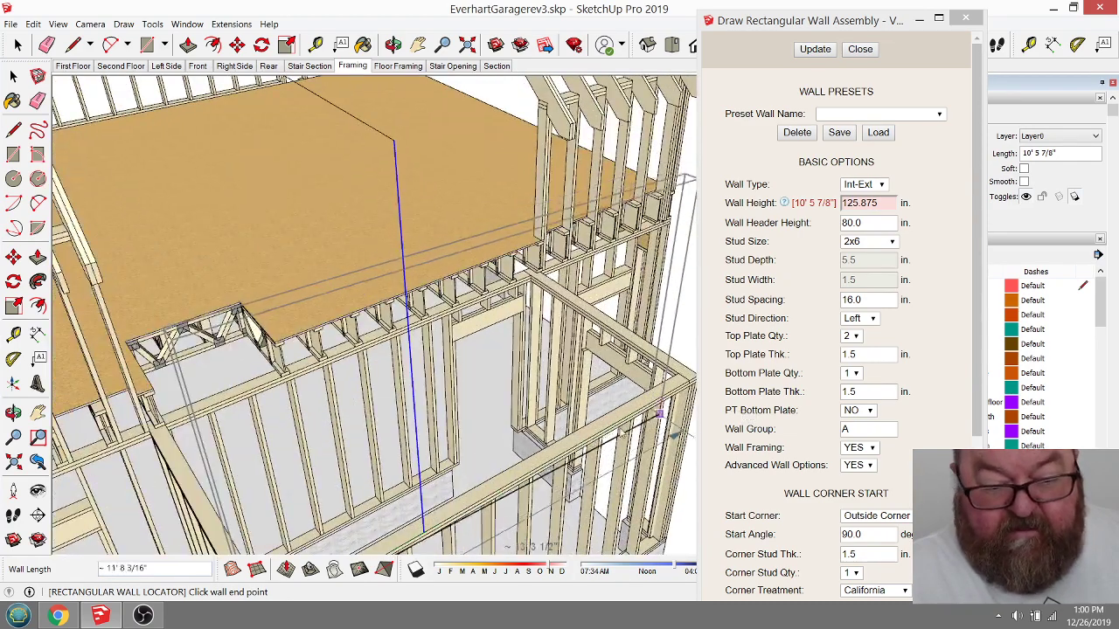
pyautogui.scroll(5, 569, 419)
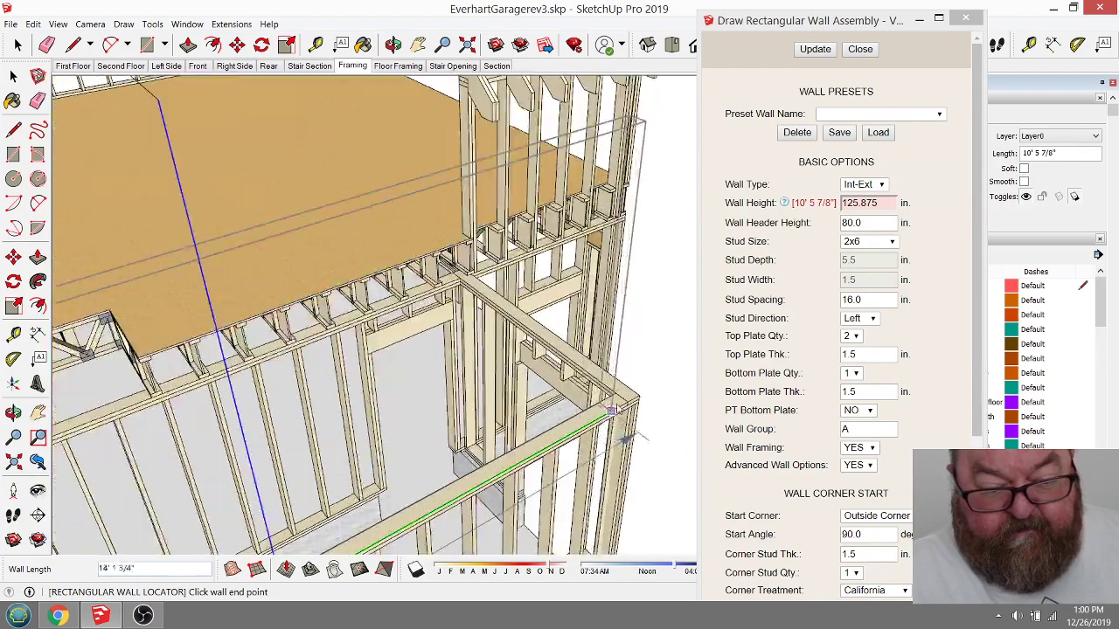
pyautogui.click(610, 409)
pyautogui.scroll(-8, 609, 408)
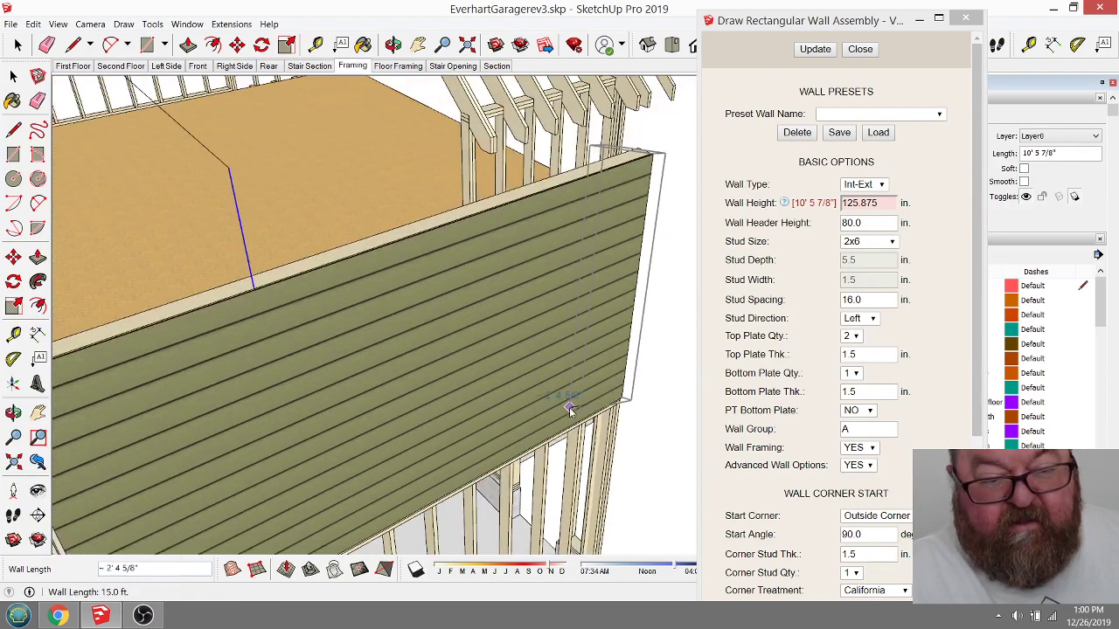
pyautogui.click(18, 45)
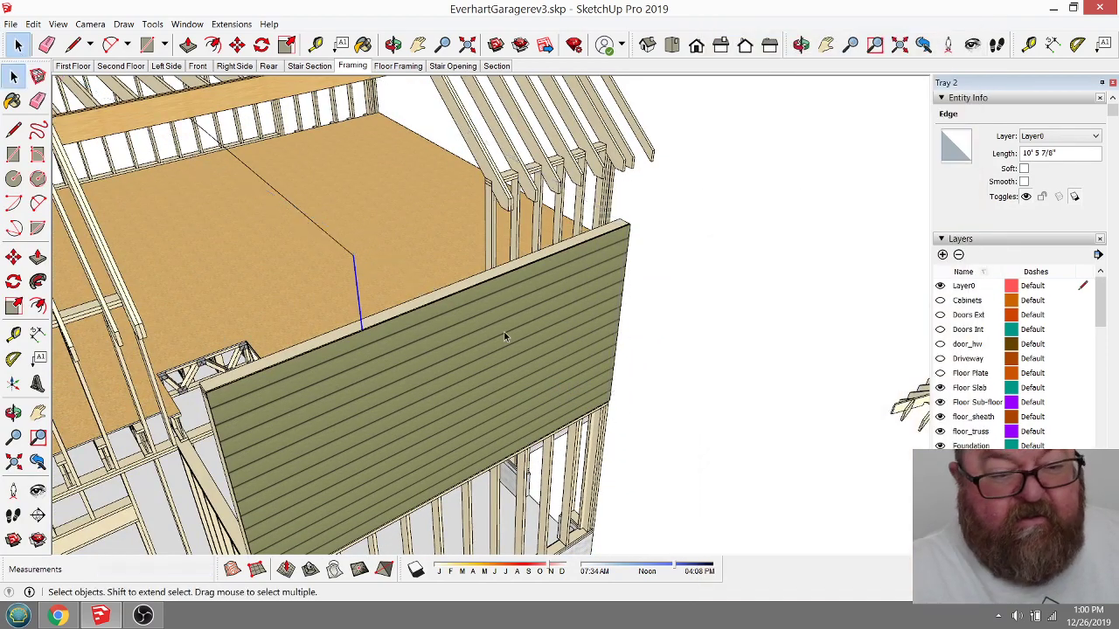
# Step: Open the new bump-out wall assembly for editing
pyautogui.scroll(-2, 503, 332)
pyautogui.click(510, 318)
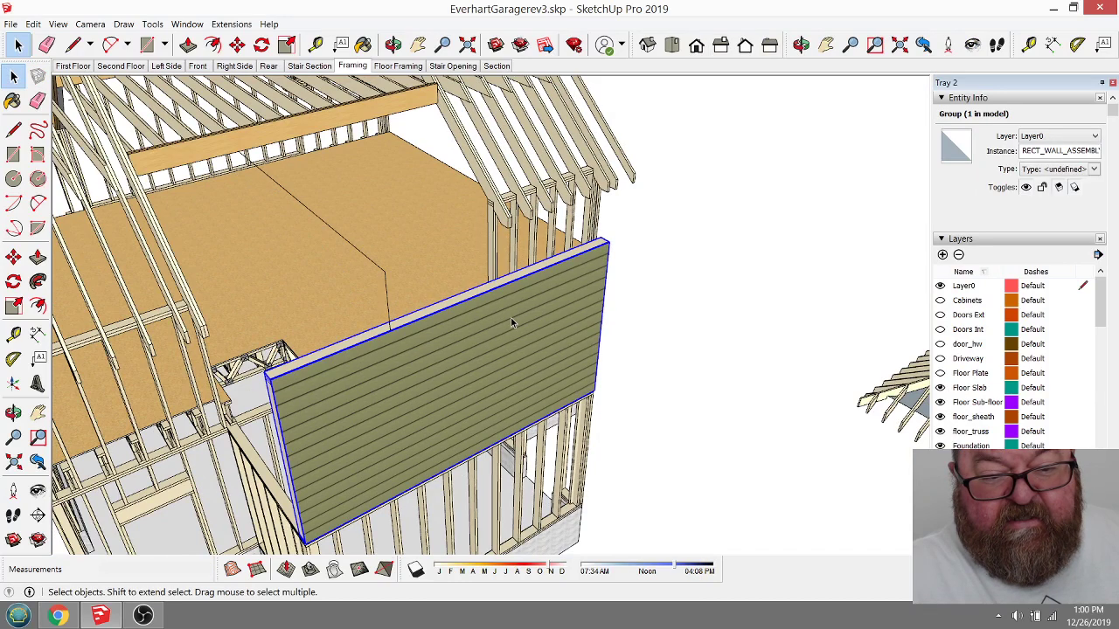
pyautogui.rightClick(512, 320)
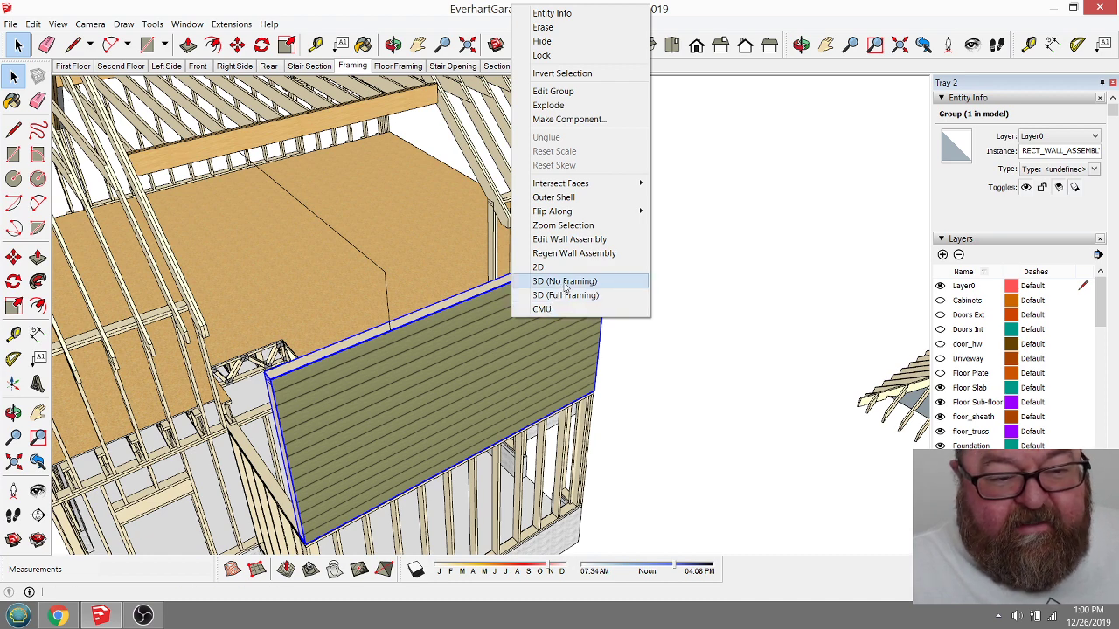
pyautogui.click(581, 241)
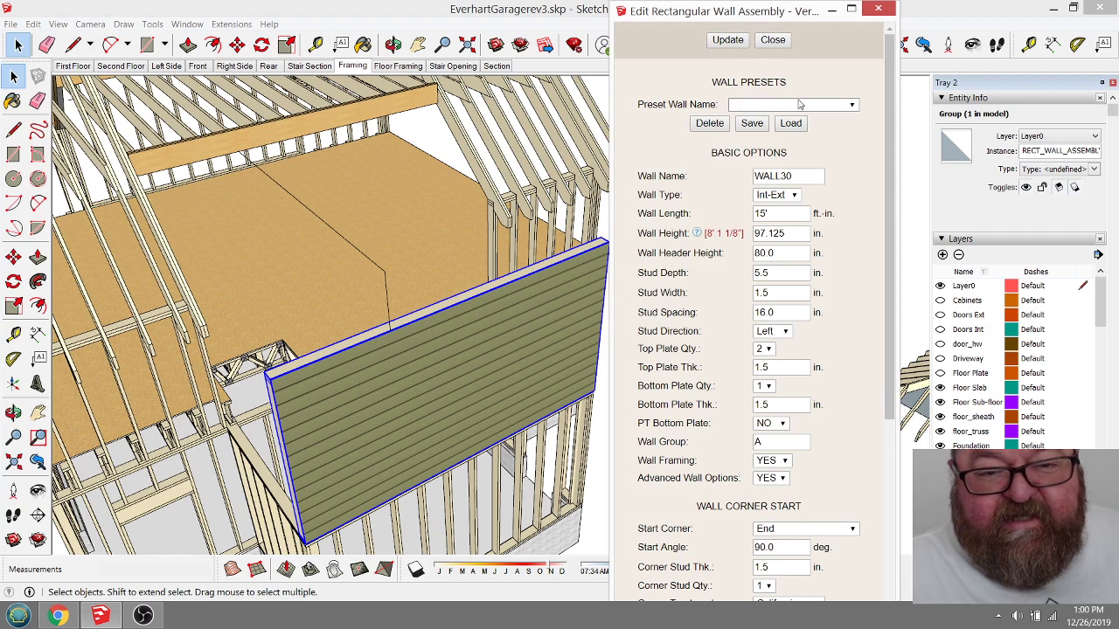
# Step: Try to update the wall assembly with the 9 Foot Wall preset
pyautogui.click(853, 106)
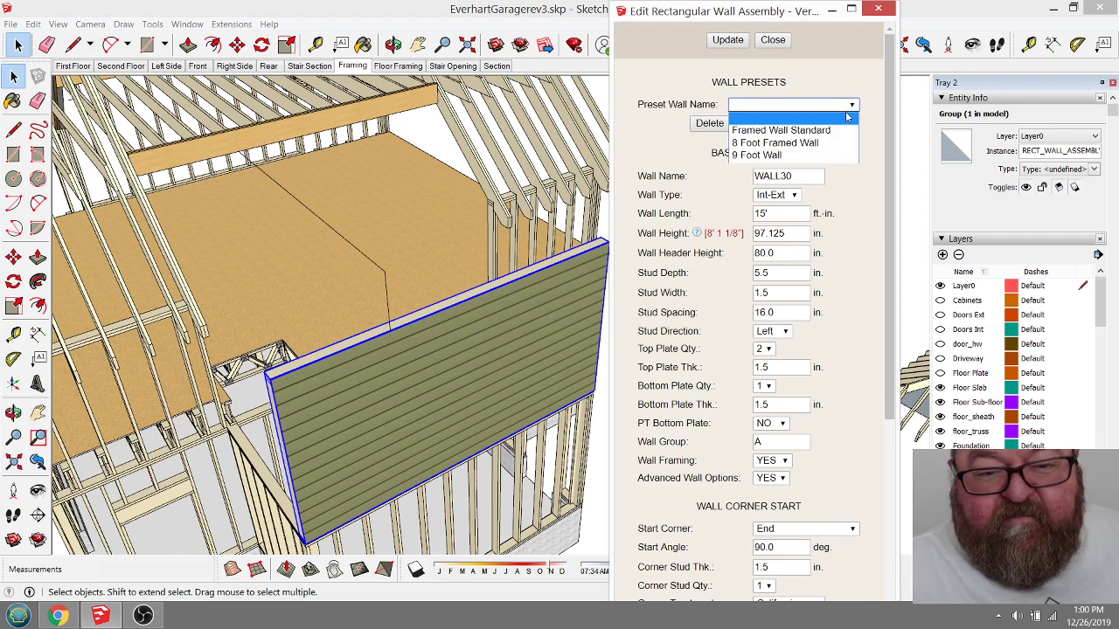
pyautogui.click(809, 154)
pyautogui.click(727, 40)
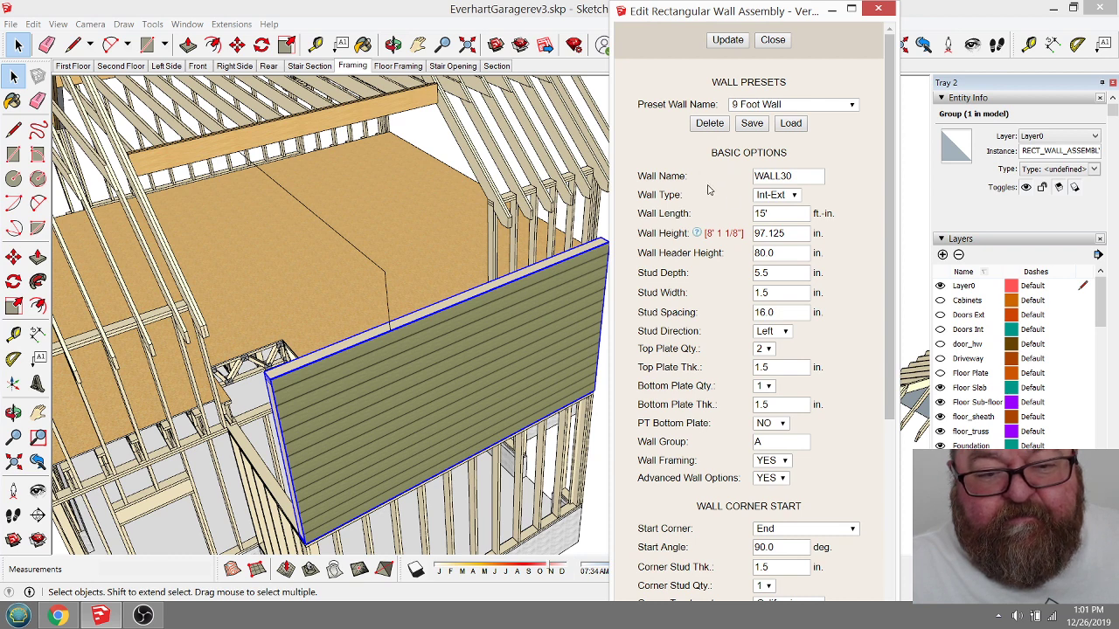
# Step: Load the 8 Foot Framed Wall preset for the new wall assembly and update it
pyautogui.click(853, 105)
pyautogui.click(807, 142)
pyautogui.click(729, 41)
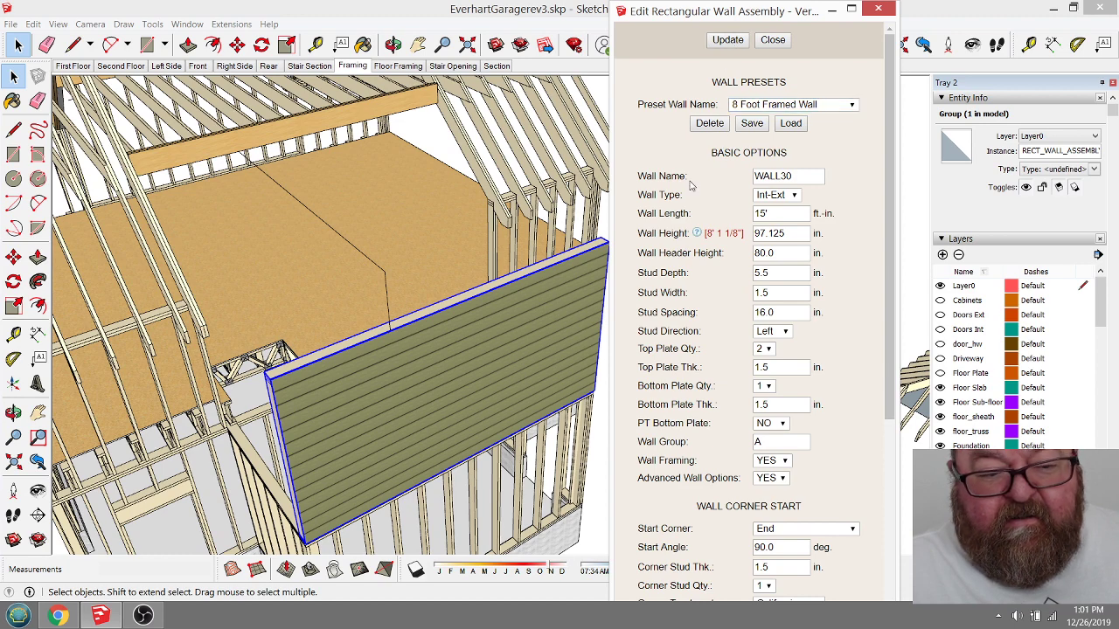
pyautogui.moveTo(356, 348); pyautogui.dragTo(534, 321, button='middle')
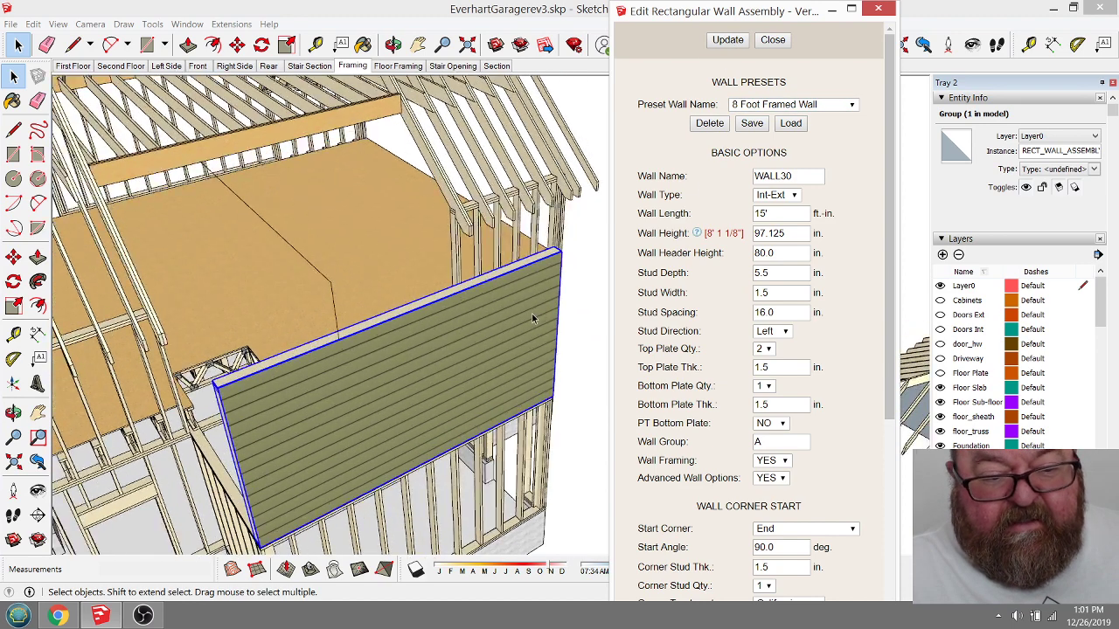
pyautogui.click(790, 125)
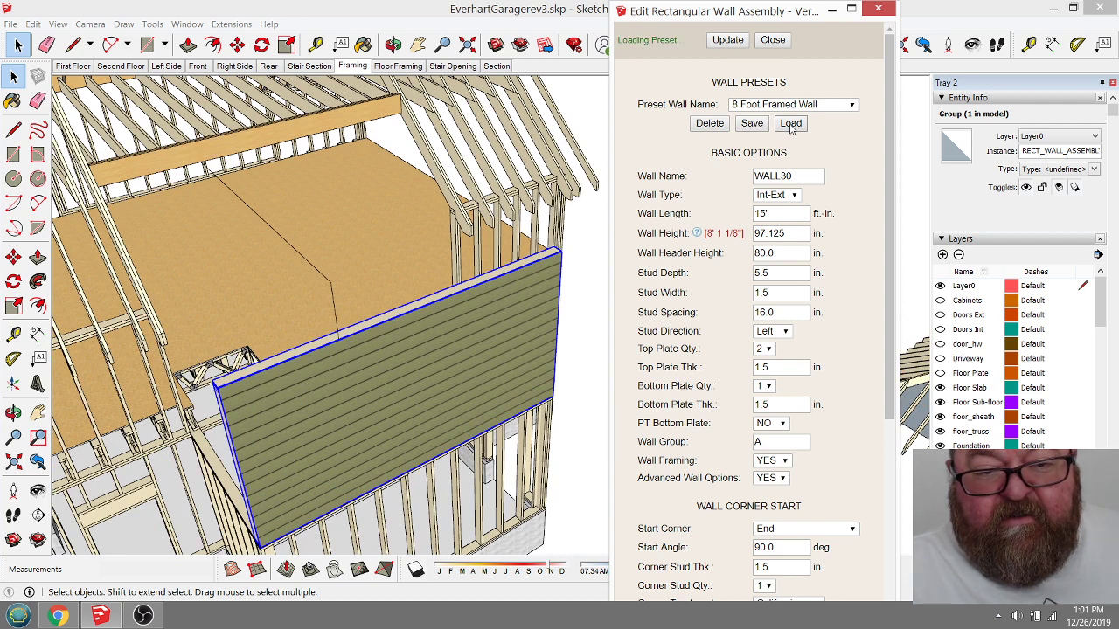
pyautogui.click(729, 41)
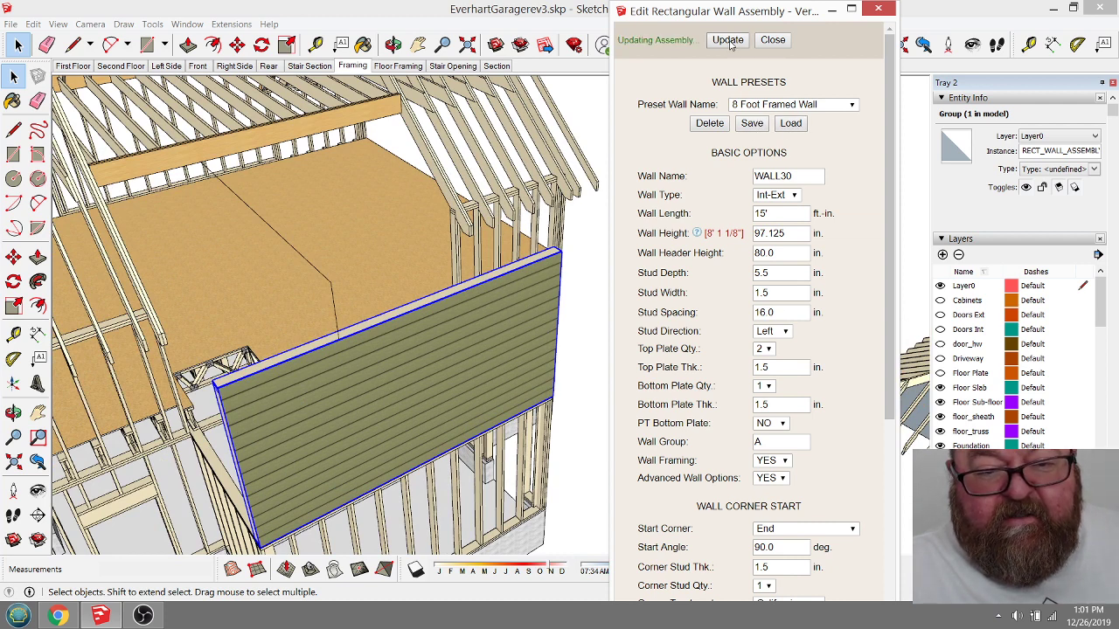
# Step: Select the vertical reference line behind the new bump-out wall to check its length
pyautogui.moveTo(496, 268); pyautogui.dragTo(411, 175, button='middle')
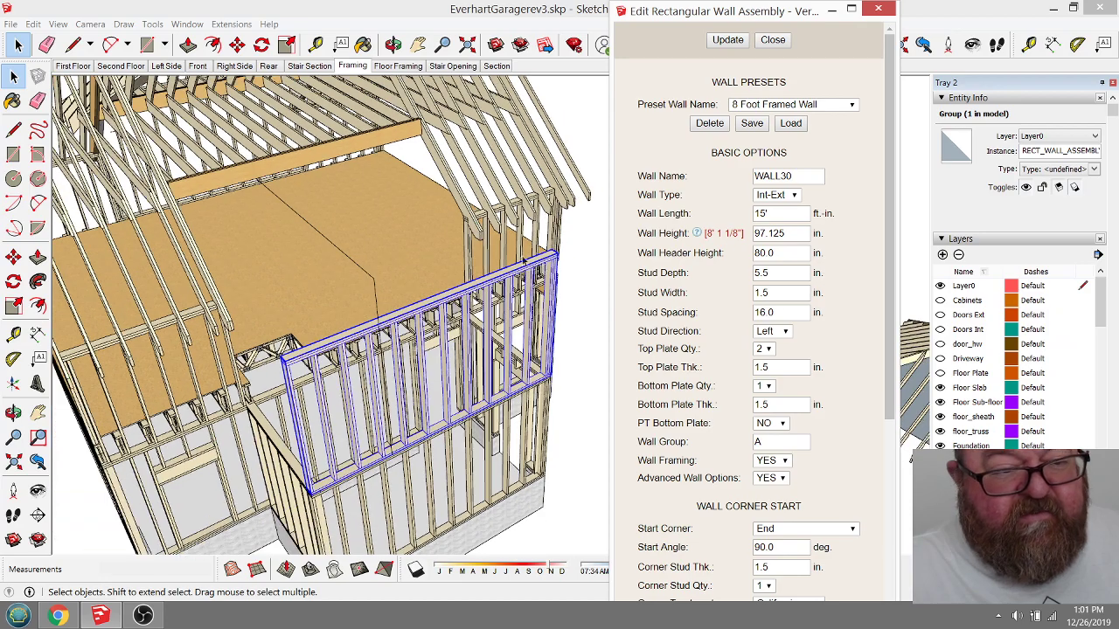
pyautogui.click(393, 44)
pyautogui.moveTo(411, 279); pyautogui.dragTo(356, 344)
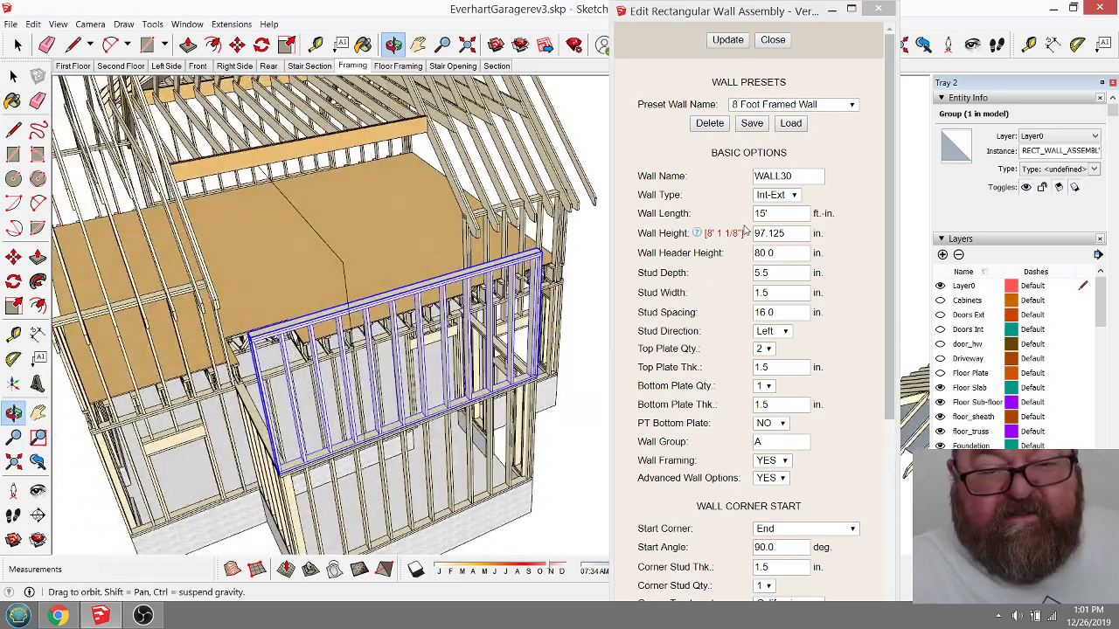
pyautogui.click(770, 213)
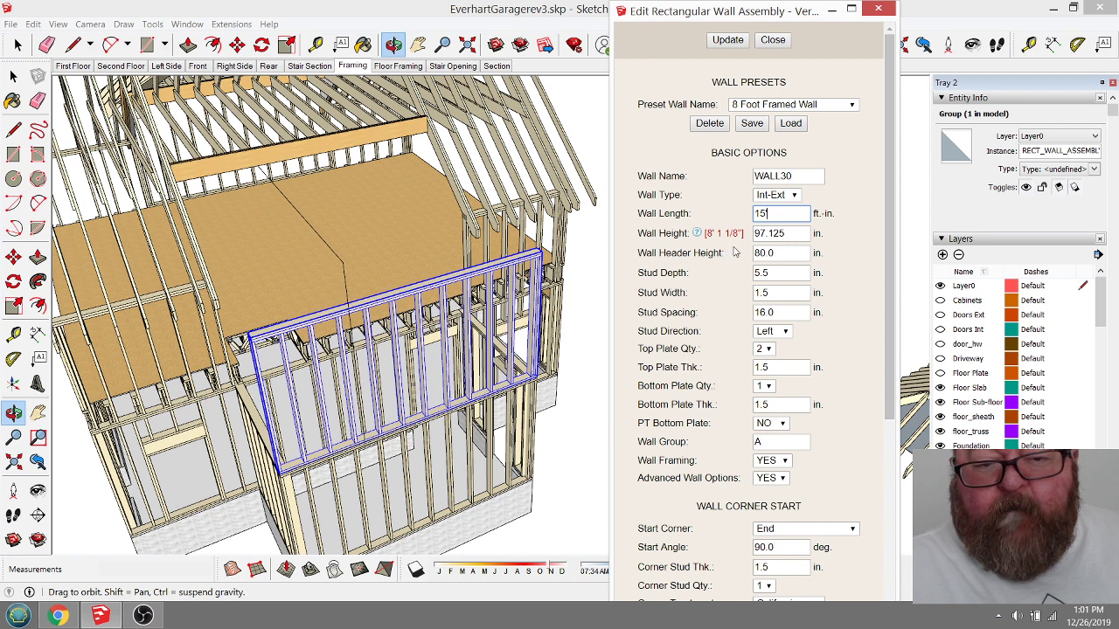
pyautogui.write("'")
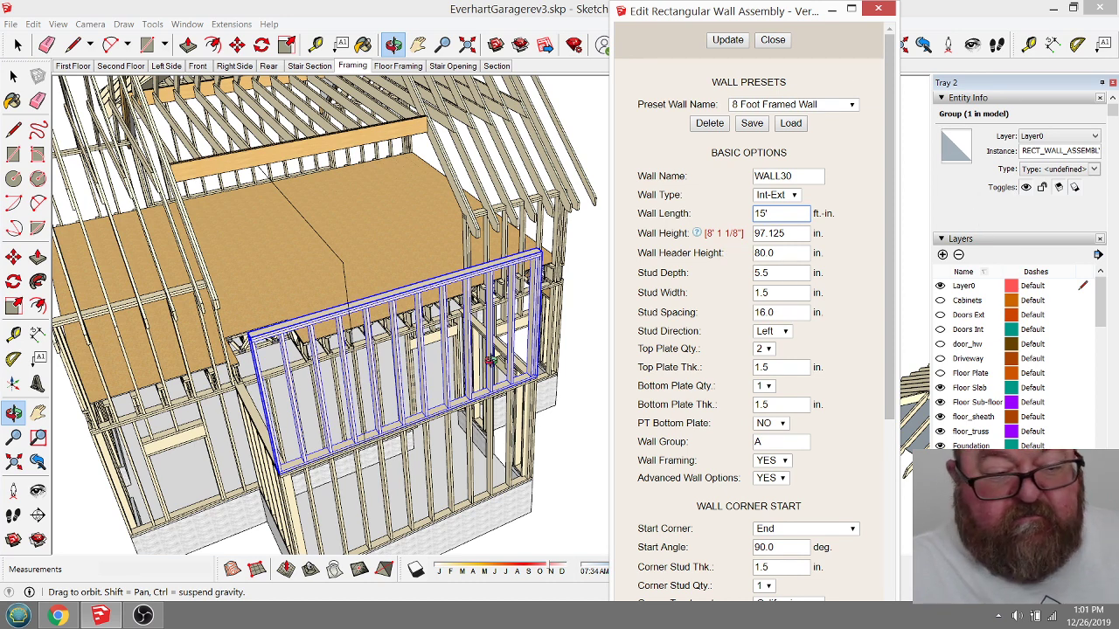
pyautogui.click(13, 77)
pyautogui.click(345, 287)
pyautogui.click(353, 285)
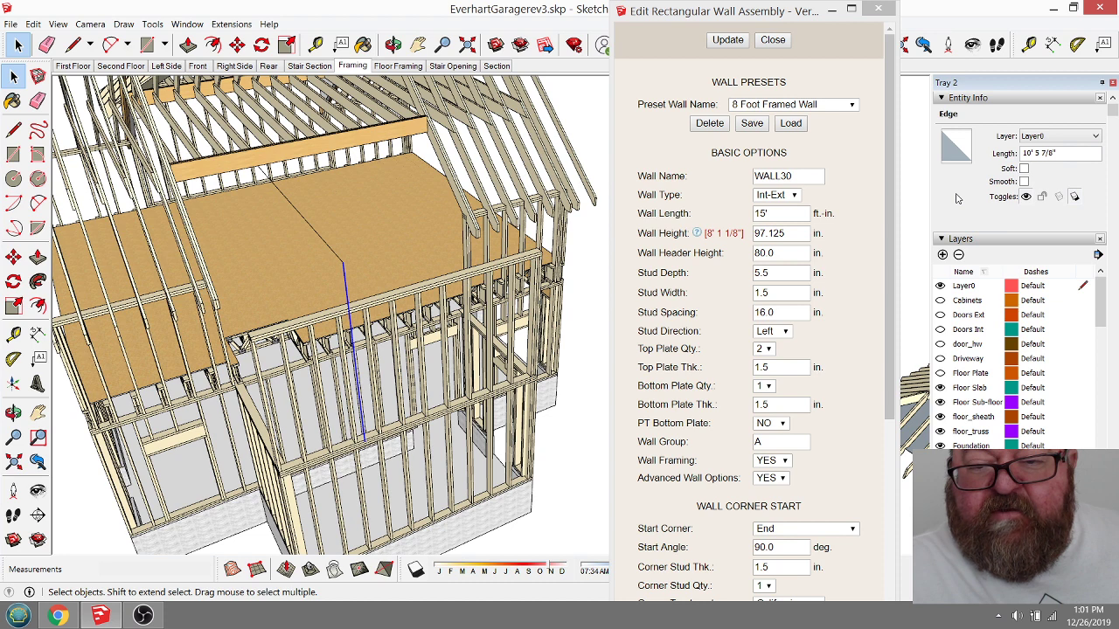
# Step: Try to update the bump-out wall assembly with a wall length of 125.875
pyautogui.click(737, 217)
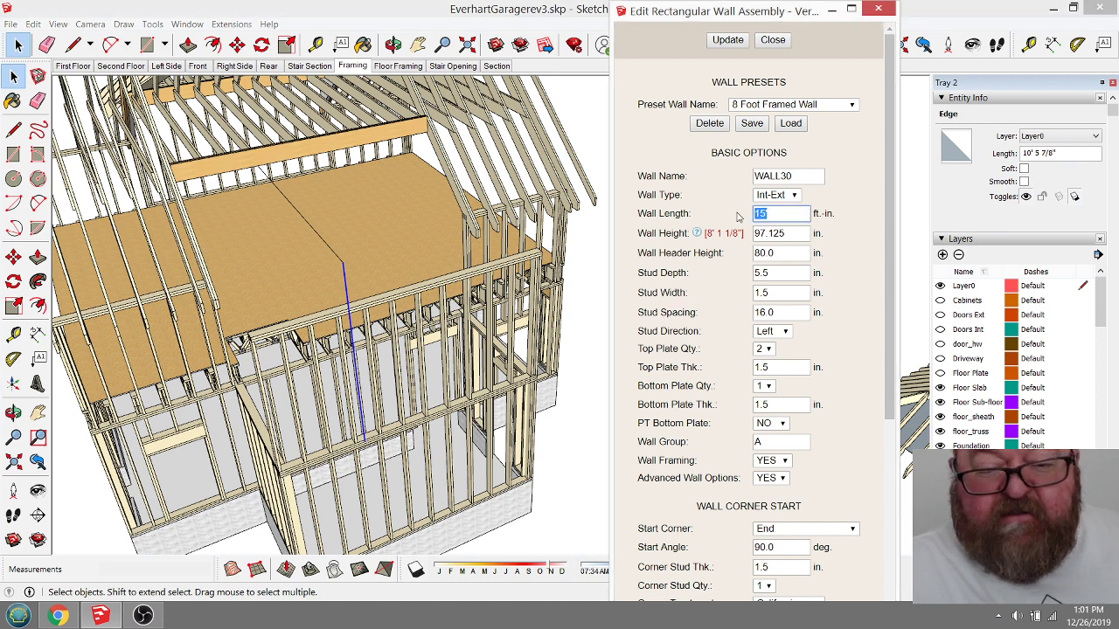
pyautogui.write('125.875')
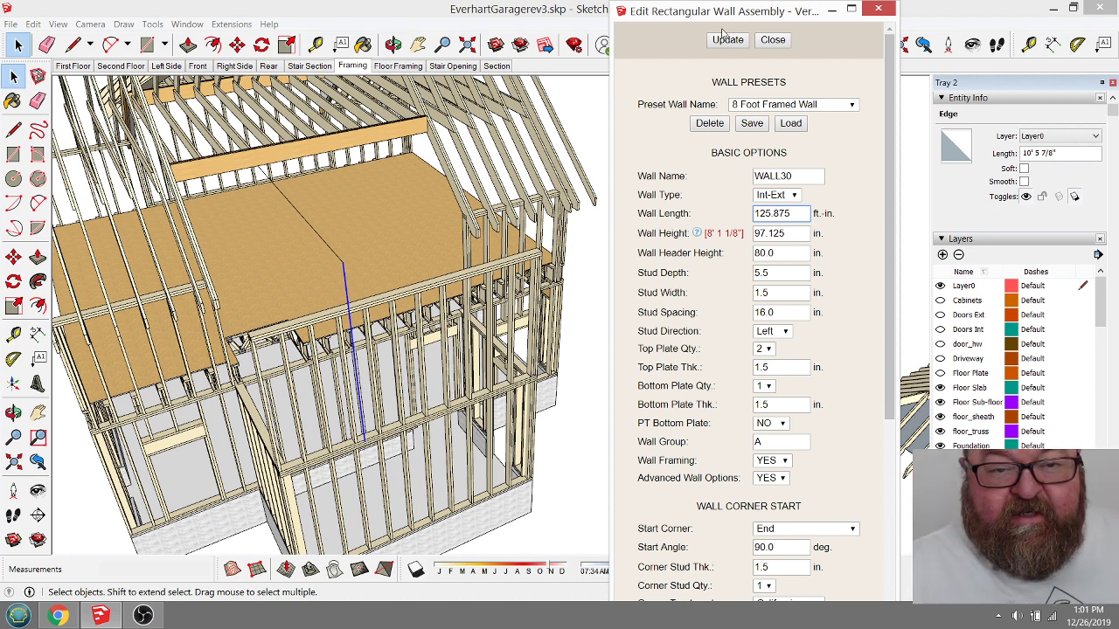
pyautogui.click(724, 40)
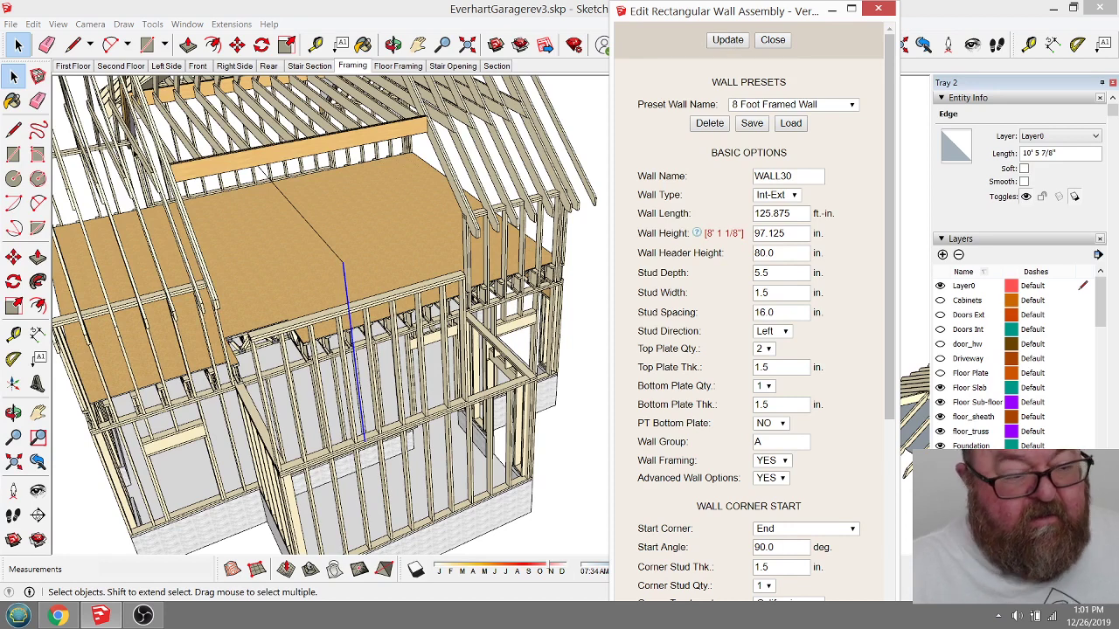
pyautogui.click(294, 306)
pyautogui.click(374, 310)
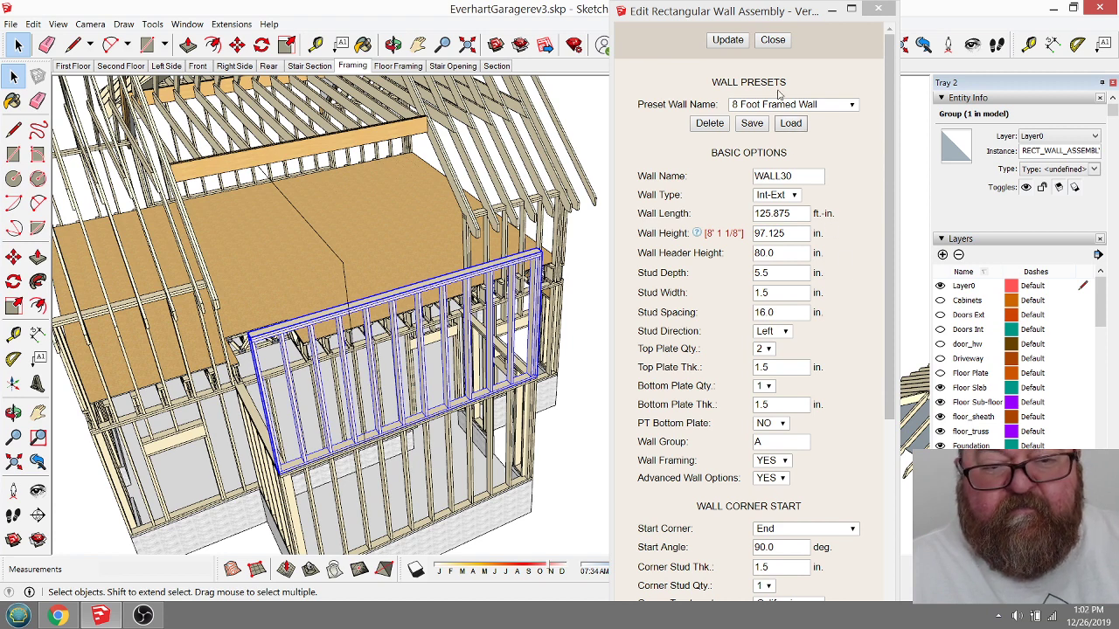
pyautogui.click(772, 40)
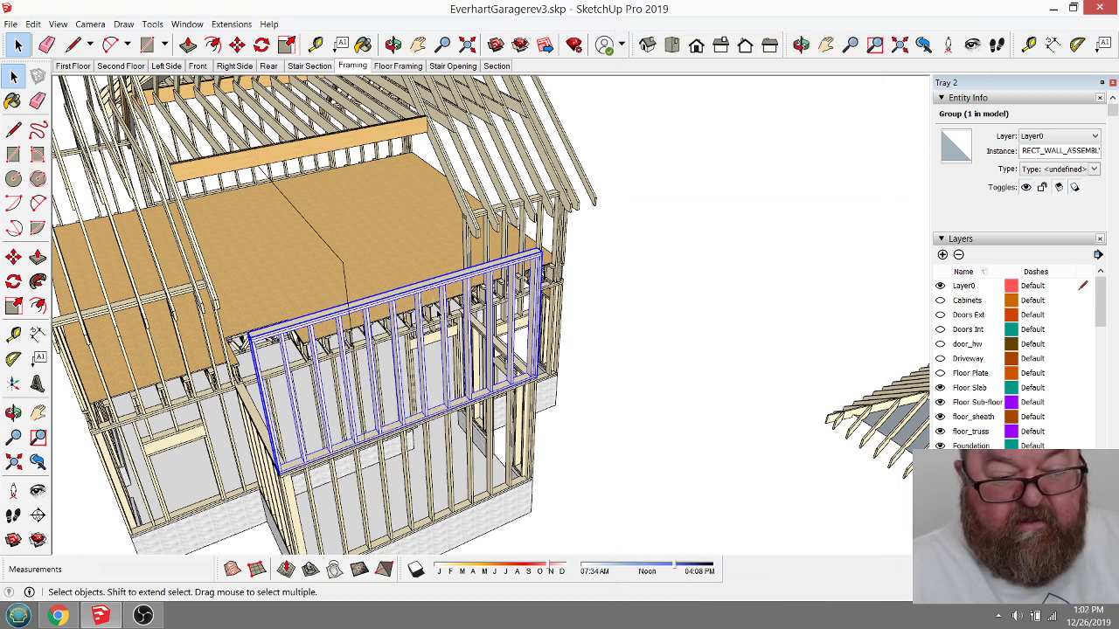
# Step: Reopen the bump-out wall assembly for editing and update it with a wall height of 125.875 in
pyautogui.click(617, 290)
pyautogui.click(440, 289)
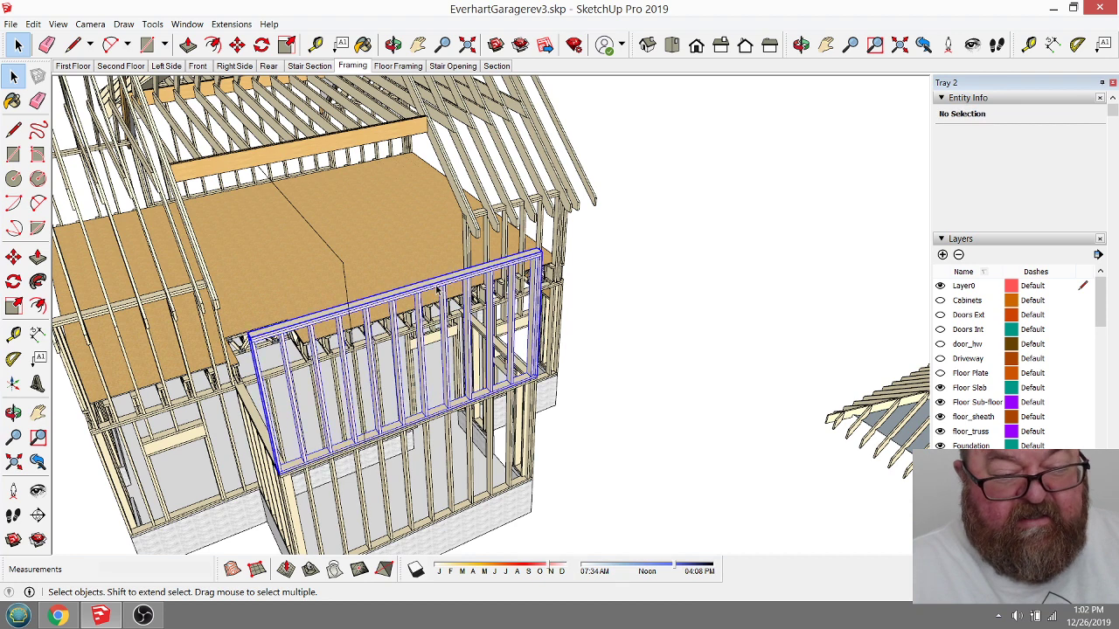
pyautogui.rightClick(437, 290)
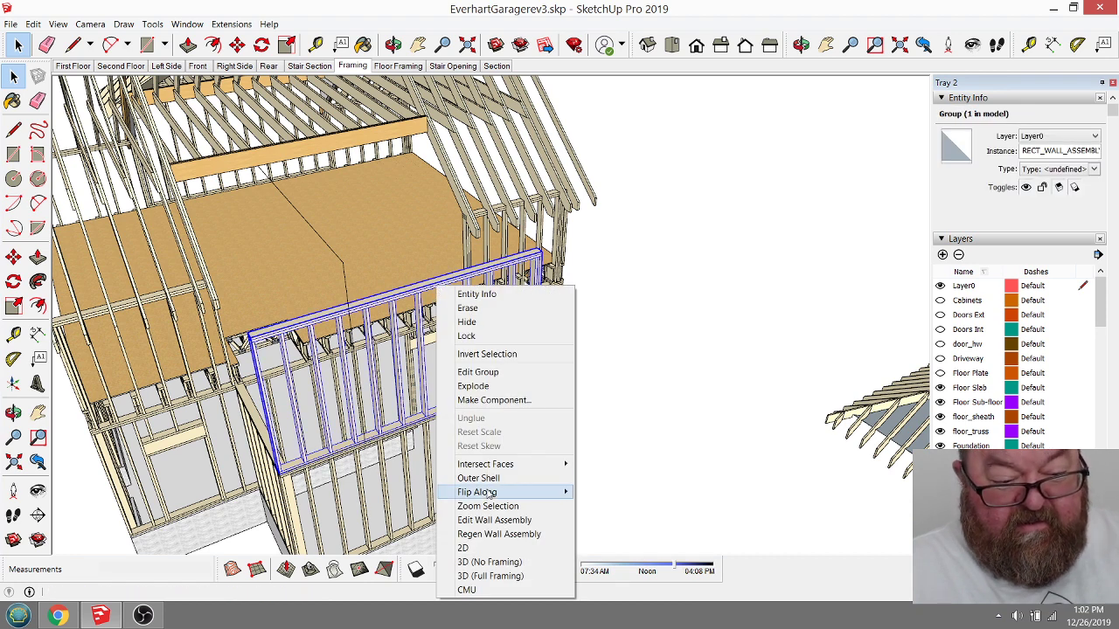
pyautogui.click(513, 522)
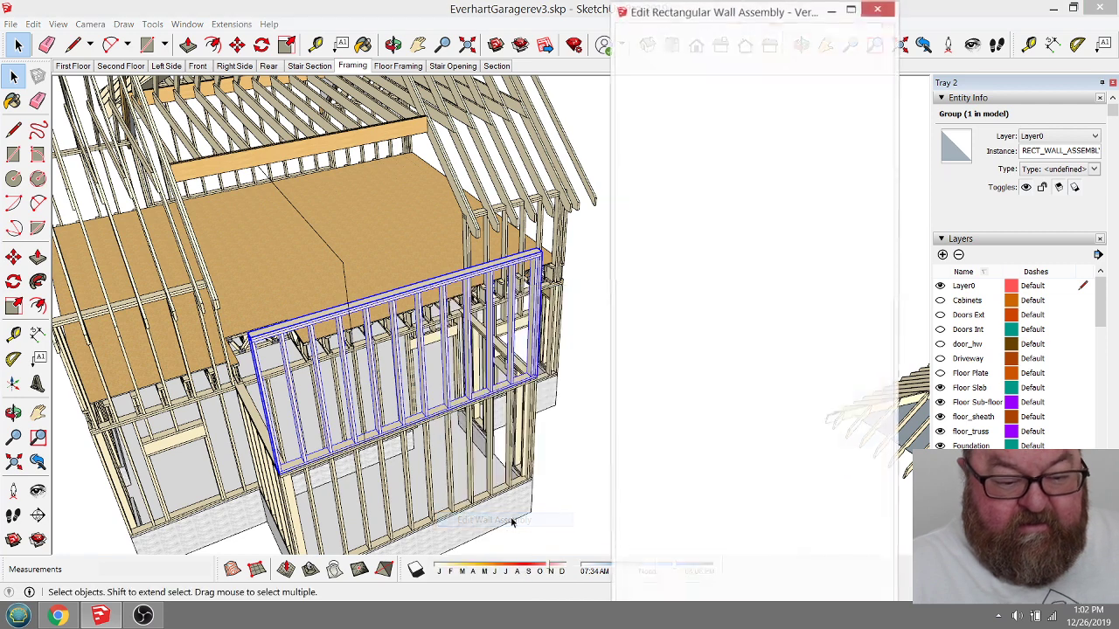
pyautogui.moveTo(789, 232); pyautogui.dragTo(737, 232)
pyautogui.write('12')
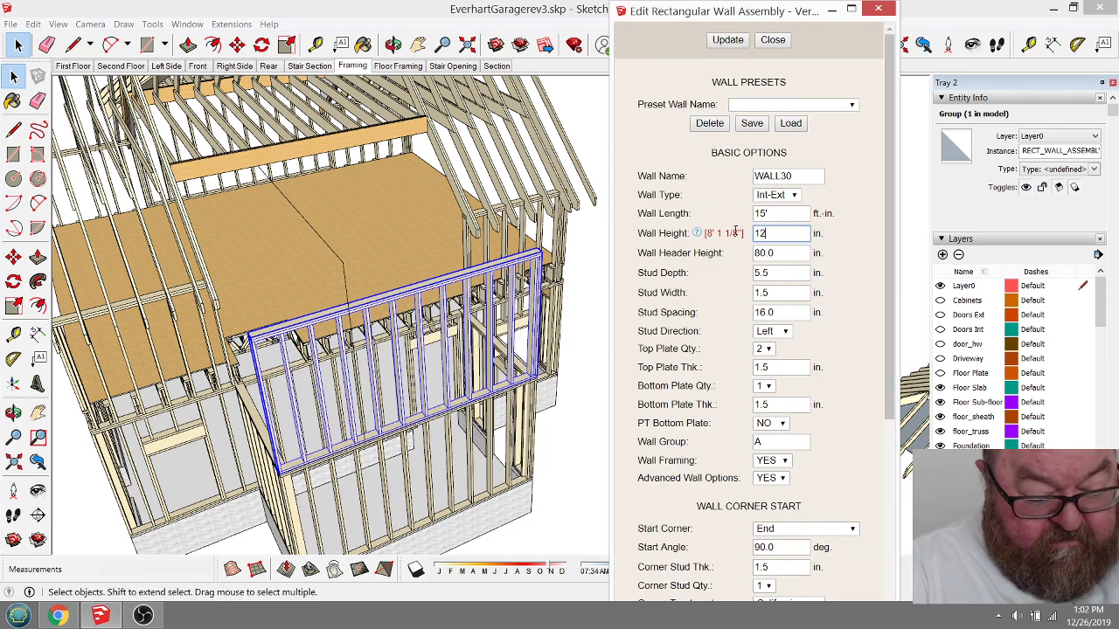
pyautogui.write('5.875')
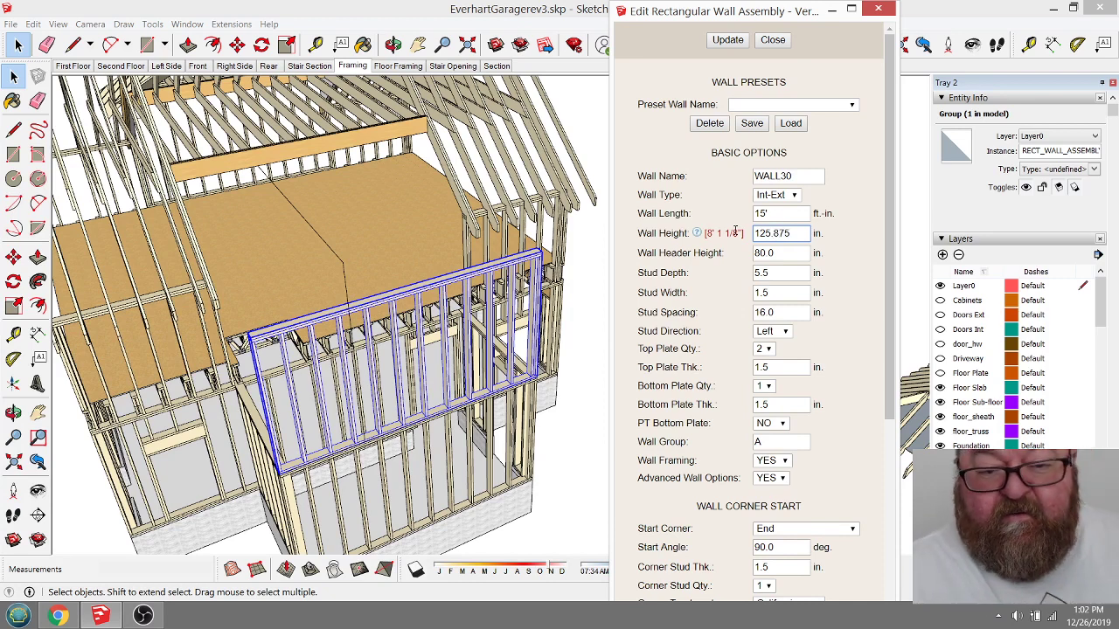
pyautogui.click(739, 44)
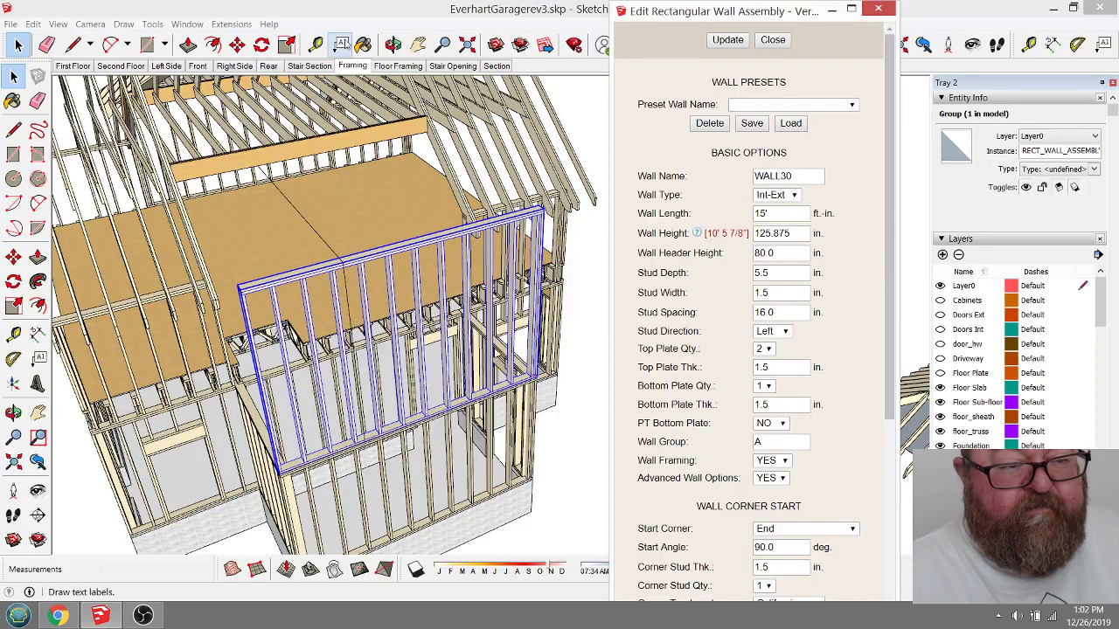
# Step: Erase the leftover reference lines across the upper floor and behind the bump-out wall, and close the wall editor
pyautogui.click(393, 43)
pyautogui.moveTo(437, 228)
pyautogui.mouseDown()
pyautogui.moveTo(529, 203)
pyautogui.moveTo(339, 317)
pyautogui.mouseUp()
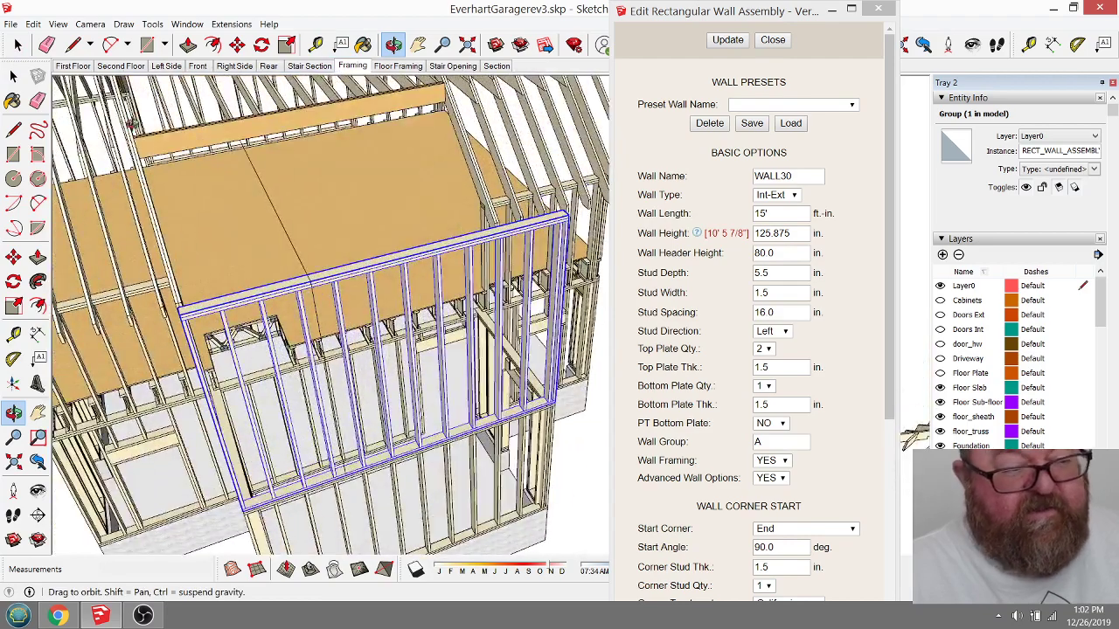
pyautogui.click(46, 44)
pyautogui.click(271, 190)
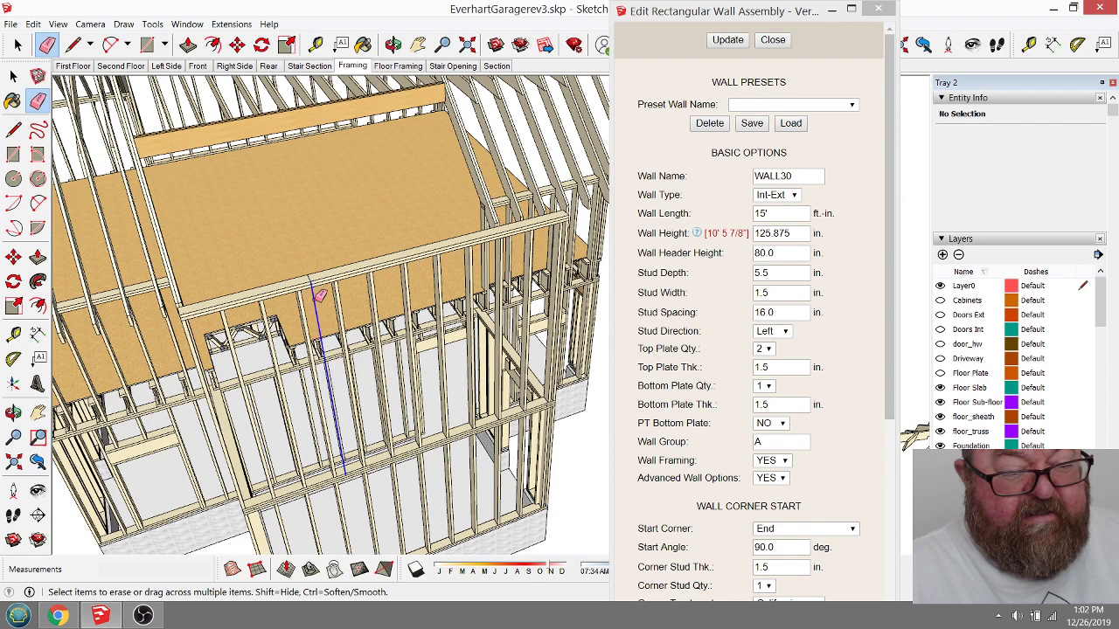
pyautogui.scroll(4, 319, 289)
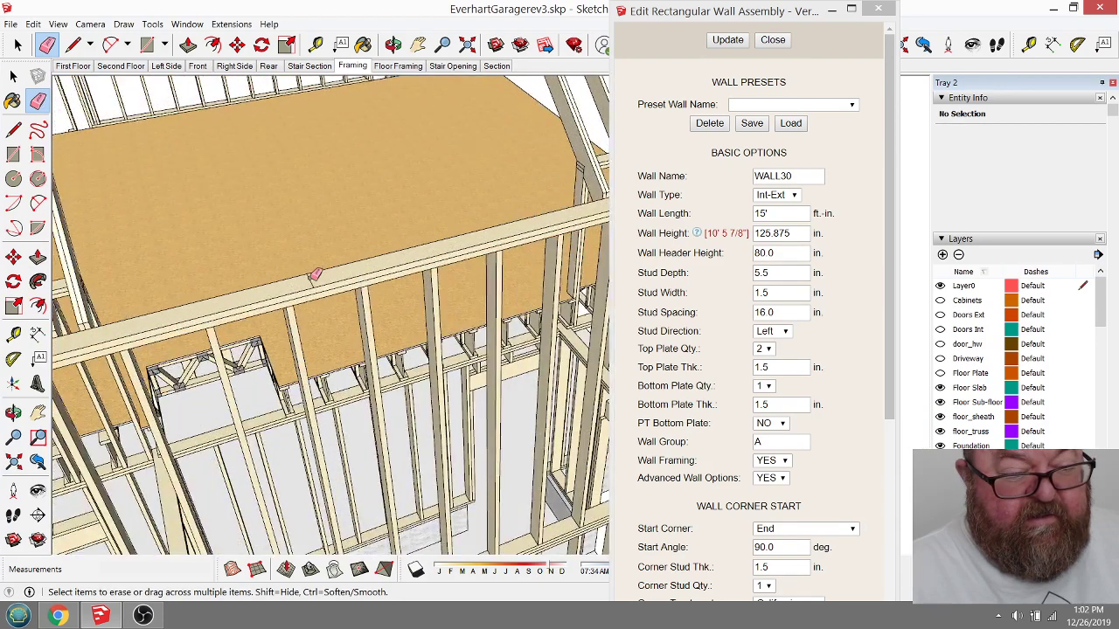
pyautogui.scroll(-3, 402, 313)
pyautogui.scroll(-4, 407, 317)
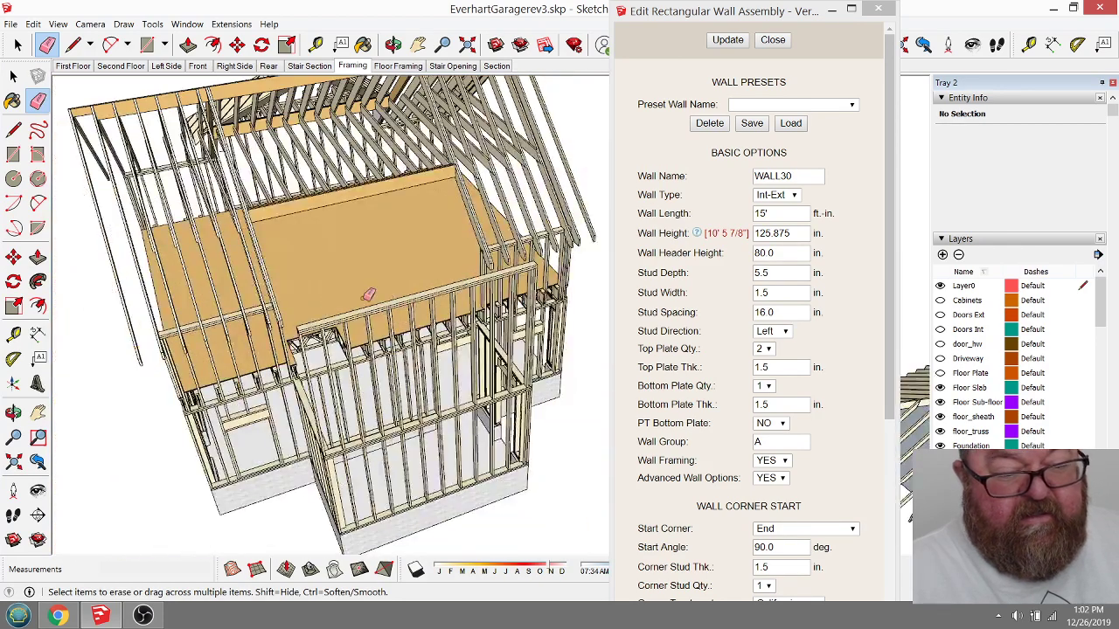
pyautogui.click(773, 39)
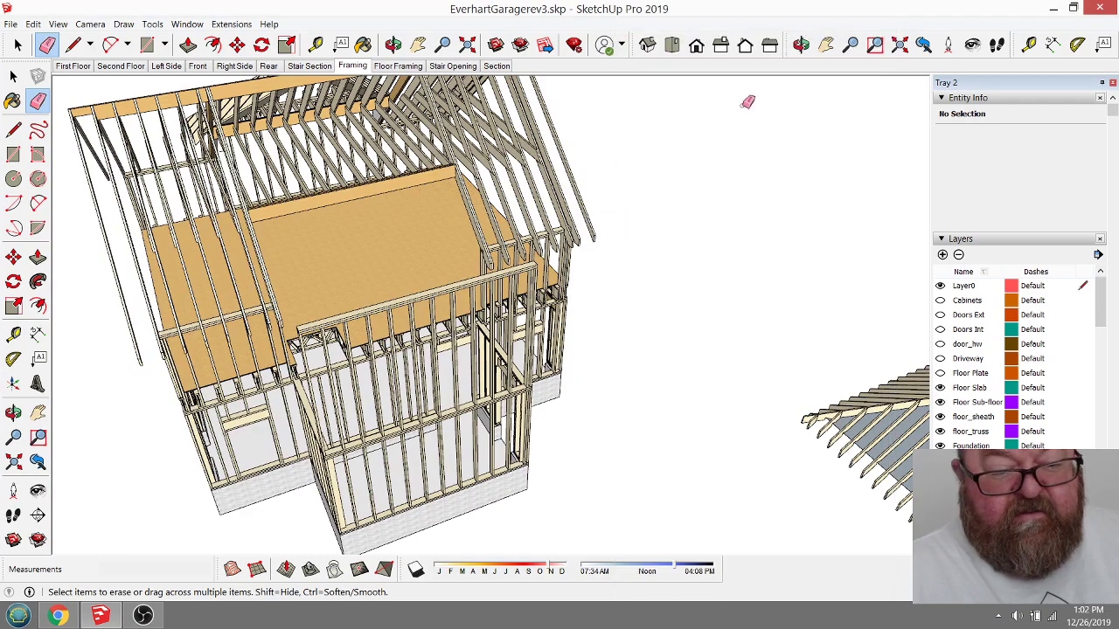
# Step: Start a Medeek Wall rectangular window 9'1" wide and 4'1" high for the upper bump-out wall
pyautogui.click(393, 44)
pyautogui.moveTo(439, 344); pyautogui.dragTo(322, 418)
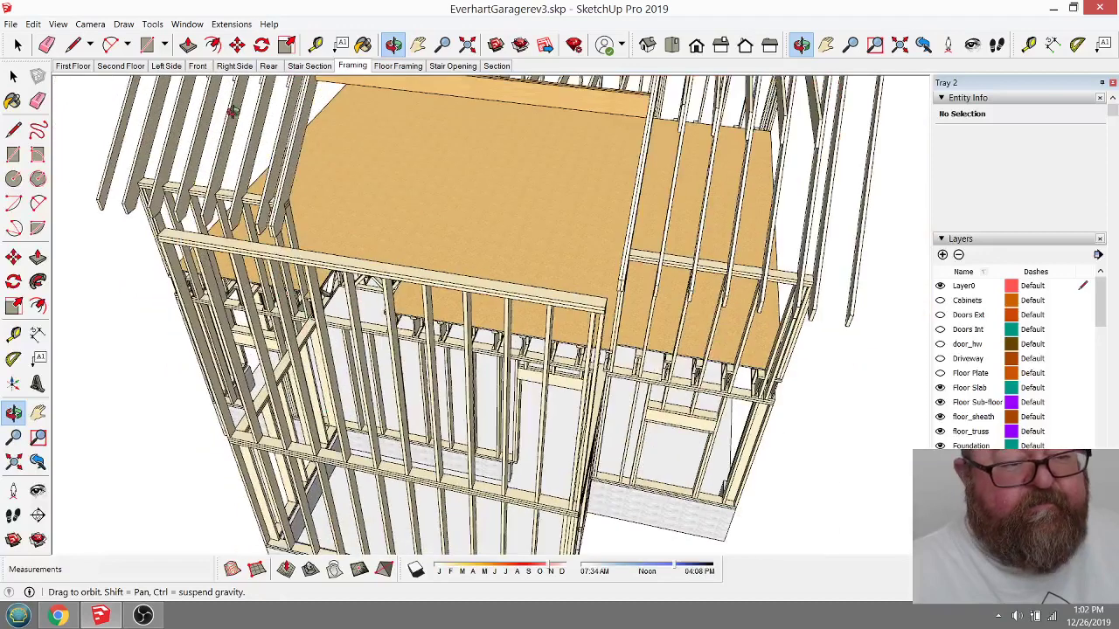
pyautogui.click(232, 26)
pyautogui.moveTo(252, 113)
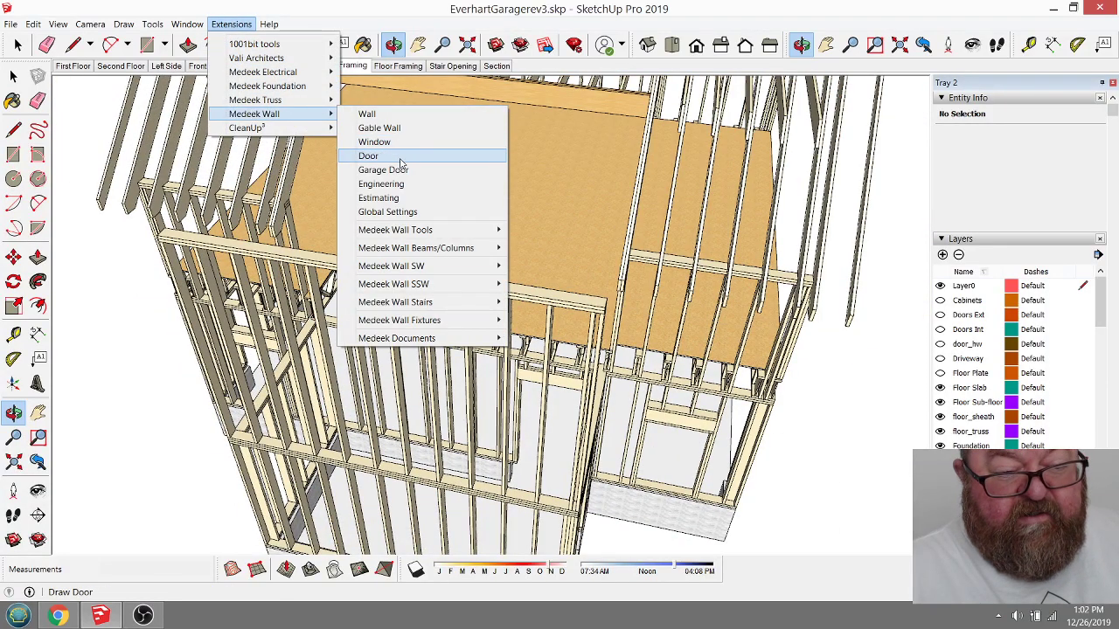
pyautogui.click(402, 144)
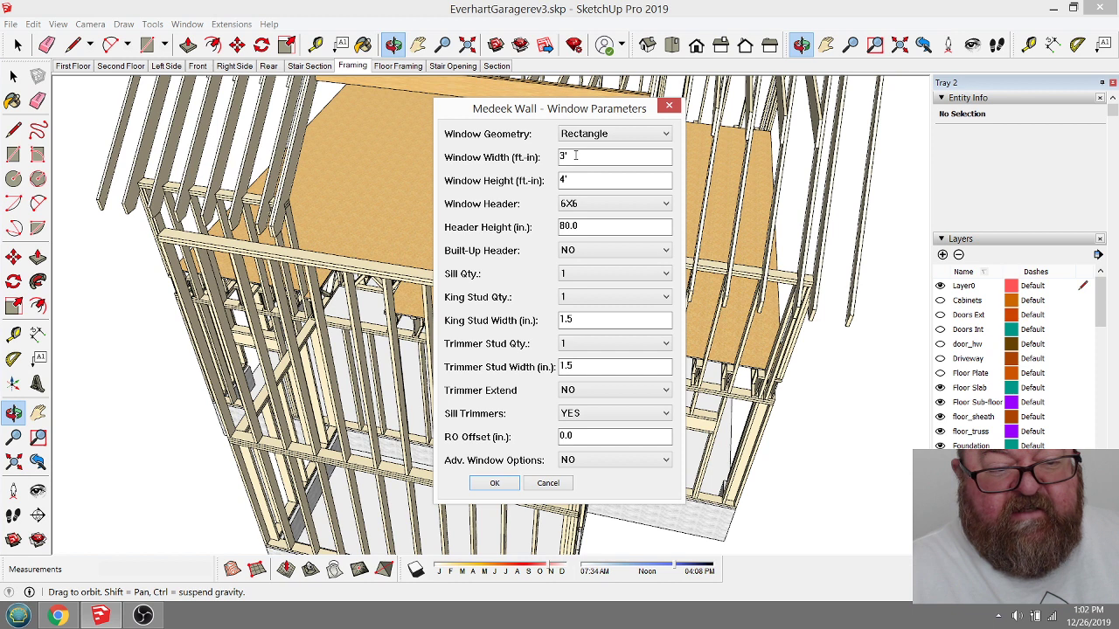
pyautogui.moveTo(576, 155); pyautogui.dragTo(557, 156)
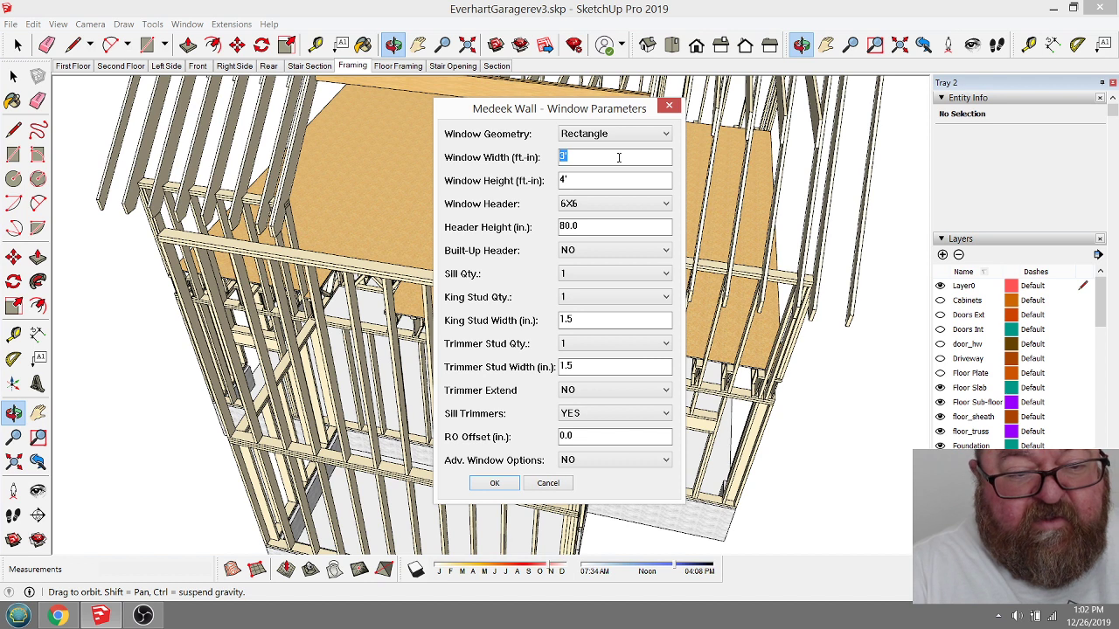
pyautogui.write("9'")
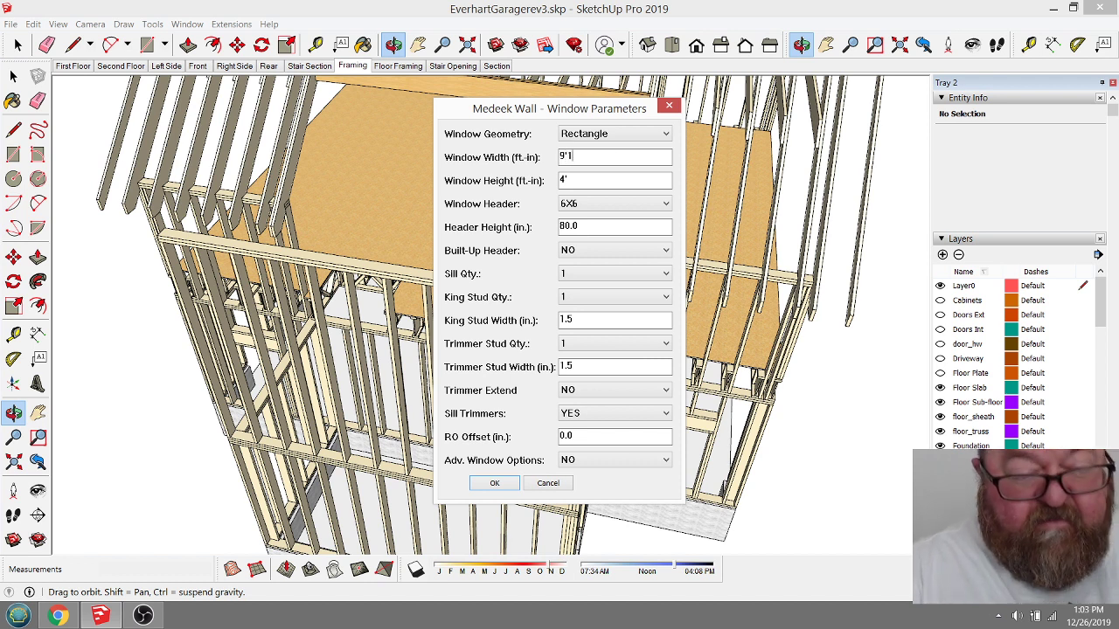
pyautogui.write('1')
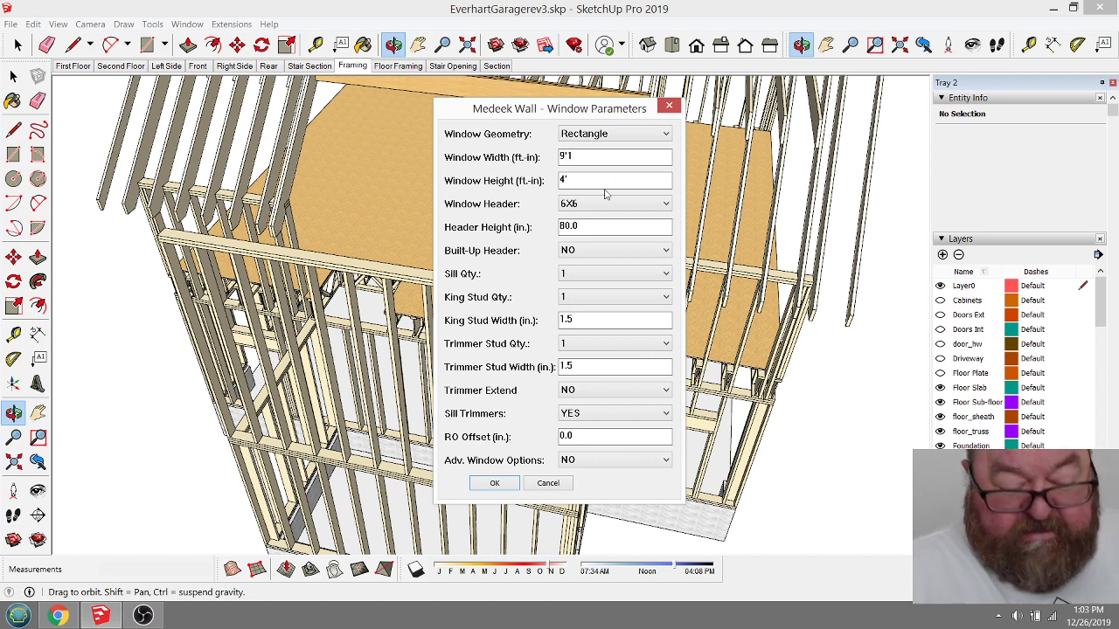
pyautogui.write('"')
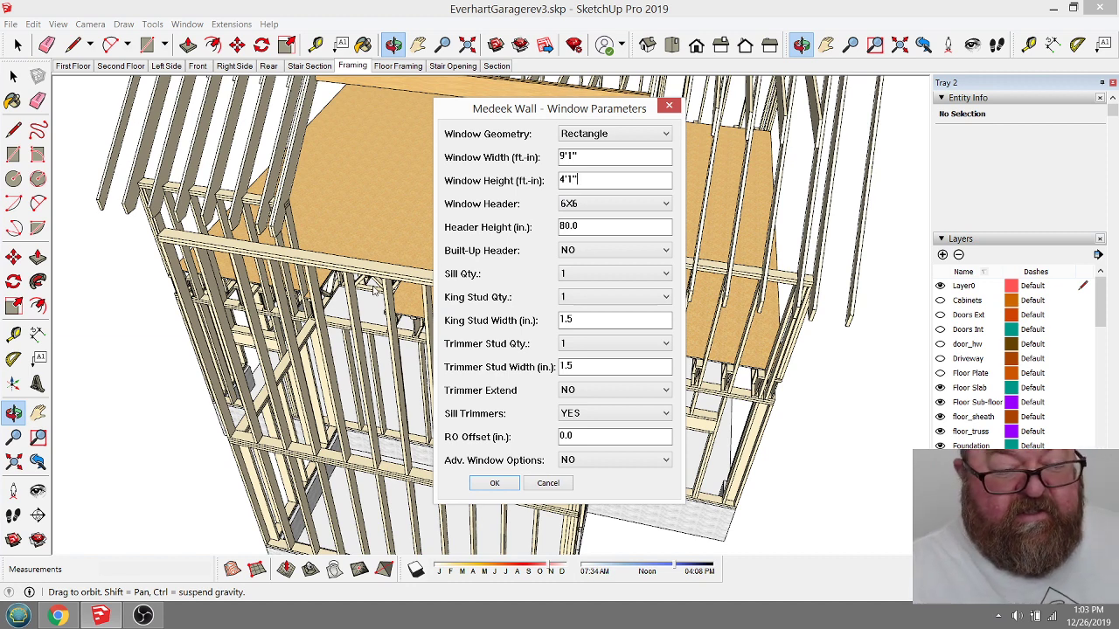
pyautogui.click(495, 483)
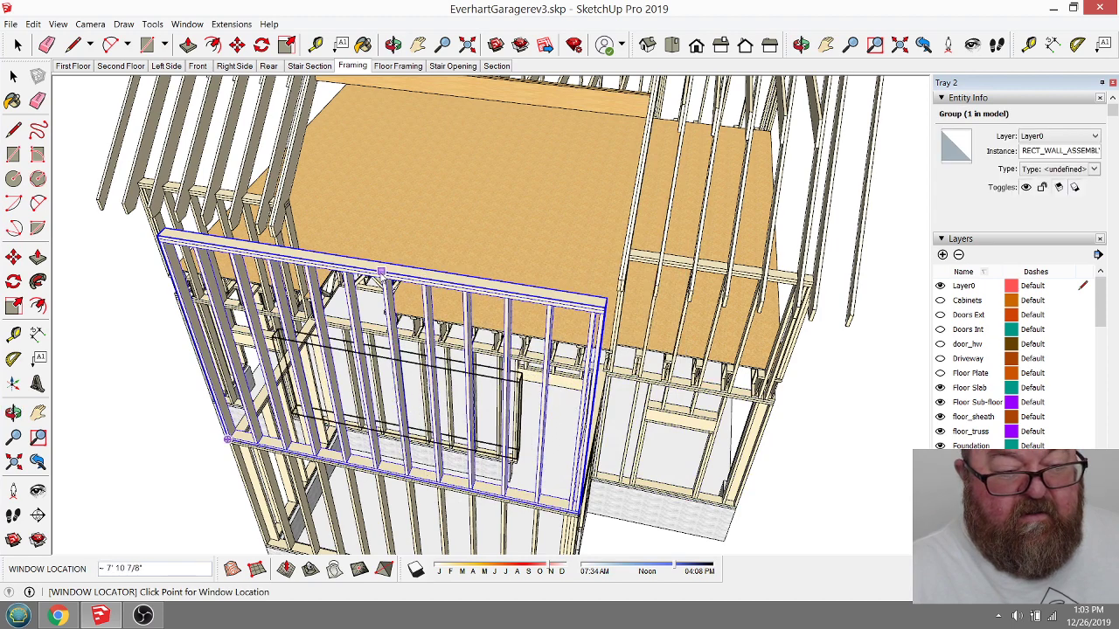
# Step: Try to place the window at the midpoint of the upper bump-out wall's top plate
pyautogui.scroll(-2, 374, 268)
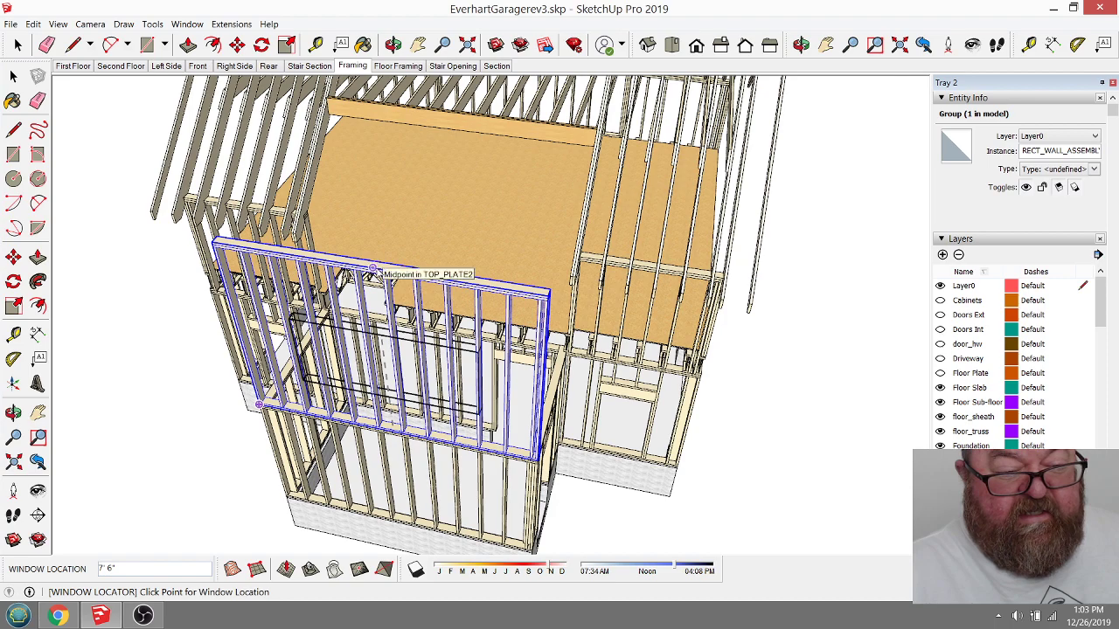
pyautogui.click(445, 273)
pyautogui.scroll(-3, 446, 273)
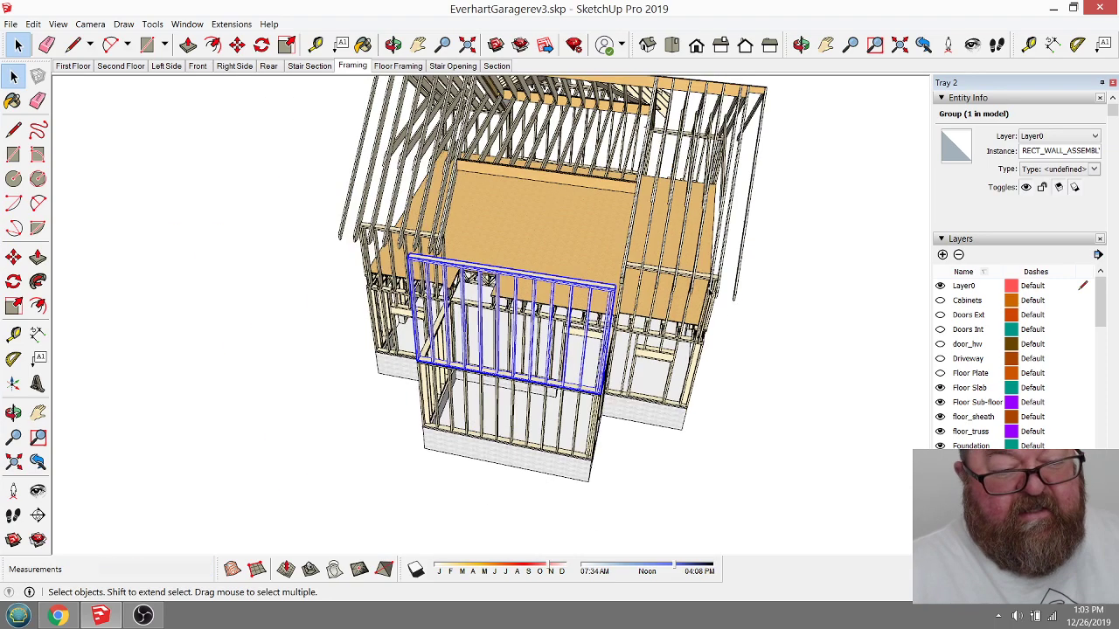
# Step: Deselect the wall and examine the raised bump-out wall against the surrounding floor and roof framing
pyautogui.click(394, 45)
pyautogui.moveTo(437, 289); pyautogui.dragTo(384, 301)
pyautogui.scroll(4, 437, 297)
pyautogui.scroll(-3, 417, 317)
pyautogui.click(18, 44)
pyautogui.click(160, 170)
pyautogui.scroll(3, 471, 474)
pyautogui.scroll(-1, 470, 475)
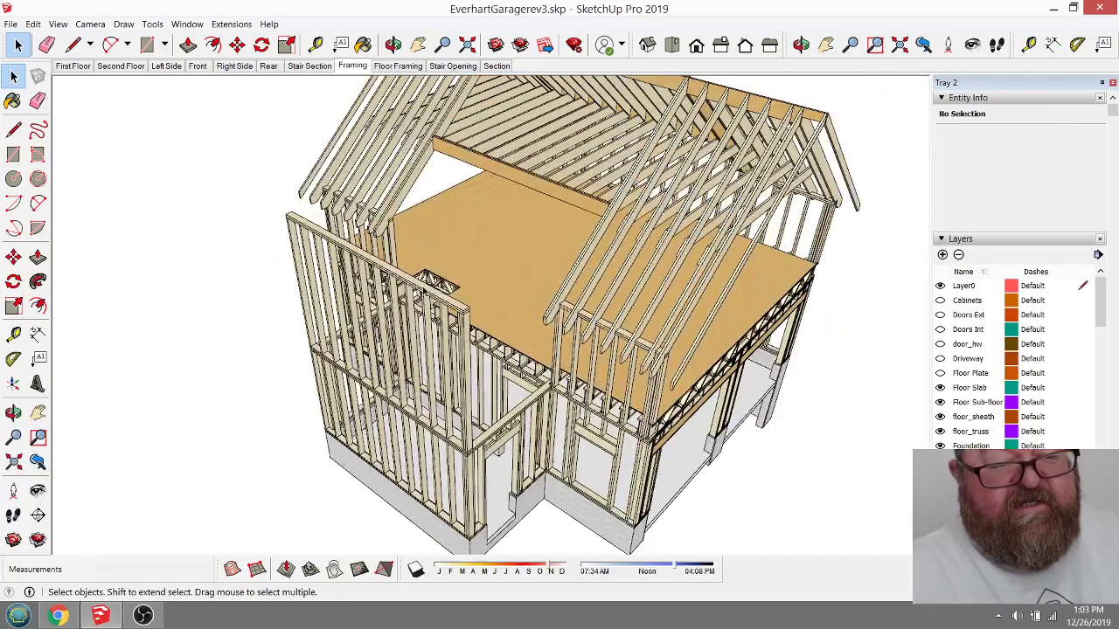
# Step: Switch to Chrome's YouTube Studio livestream page and look through the earlier live chat messages
pyautogui.moveTo(58, 615)
pyautogui.click(81, 597)
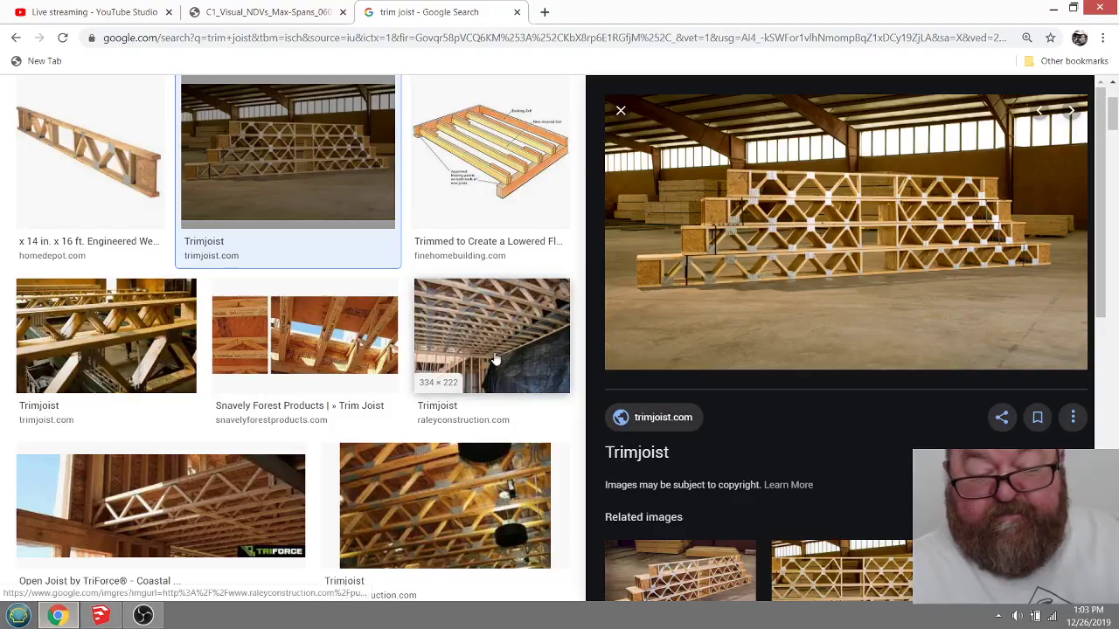
pyautogui.click(92, 12)
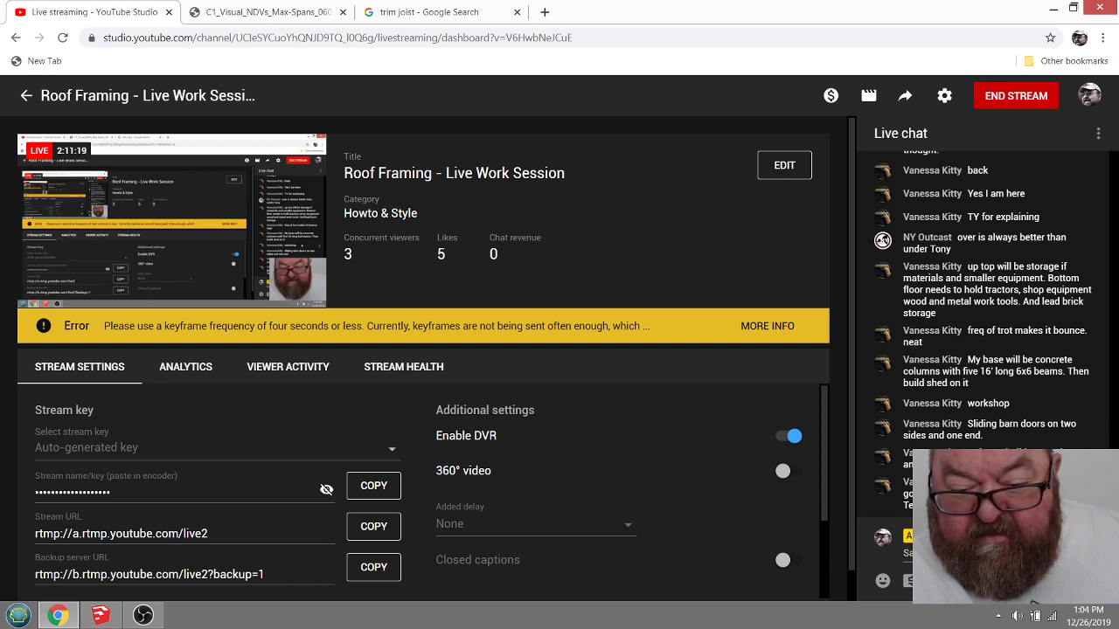
pyautogui.scroll(1, 1088, 441)
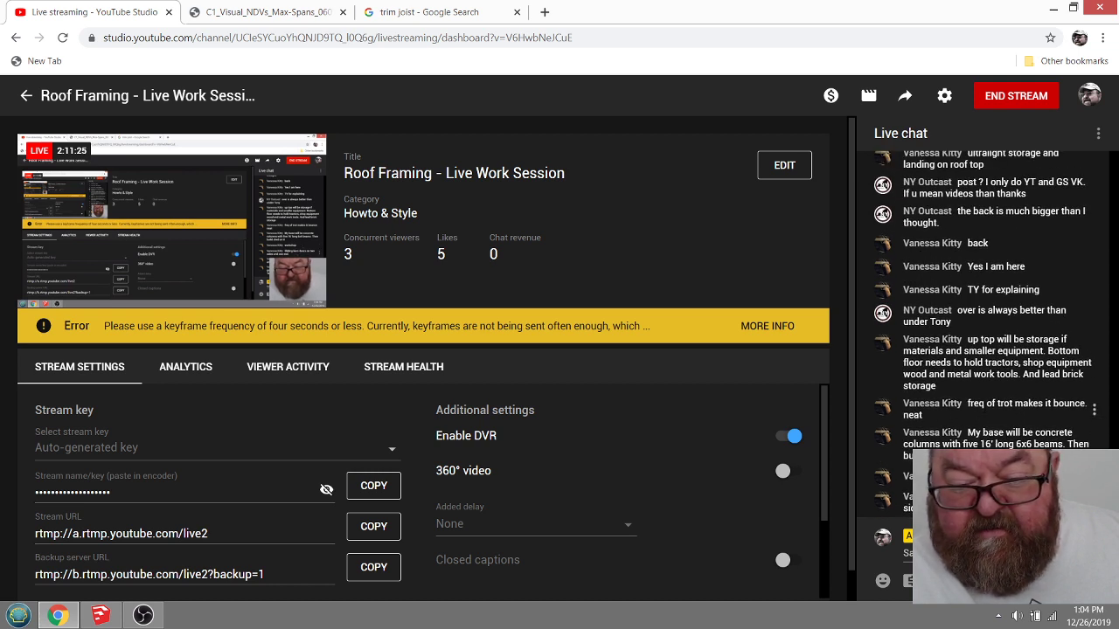
# Step: Read the remaining live chat messages, switch back to SketchUp and look over the bump-out wall and floor framing
pyautogui.scroll(-1, 1088, 411)
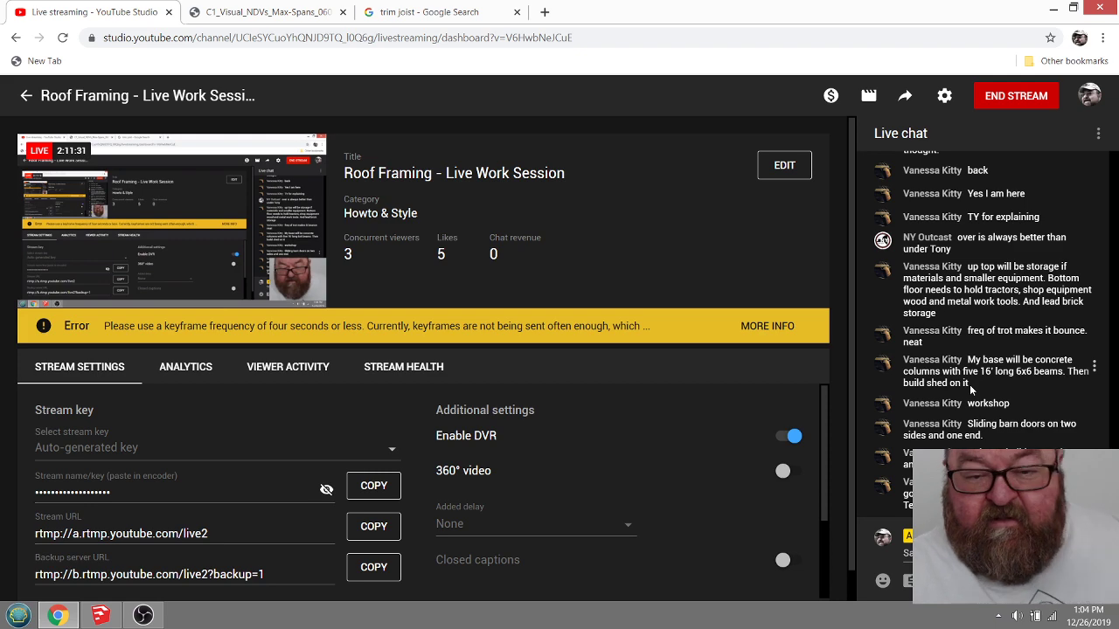
pyautogui.click(99, 617)
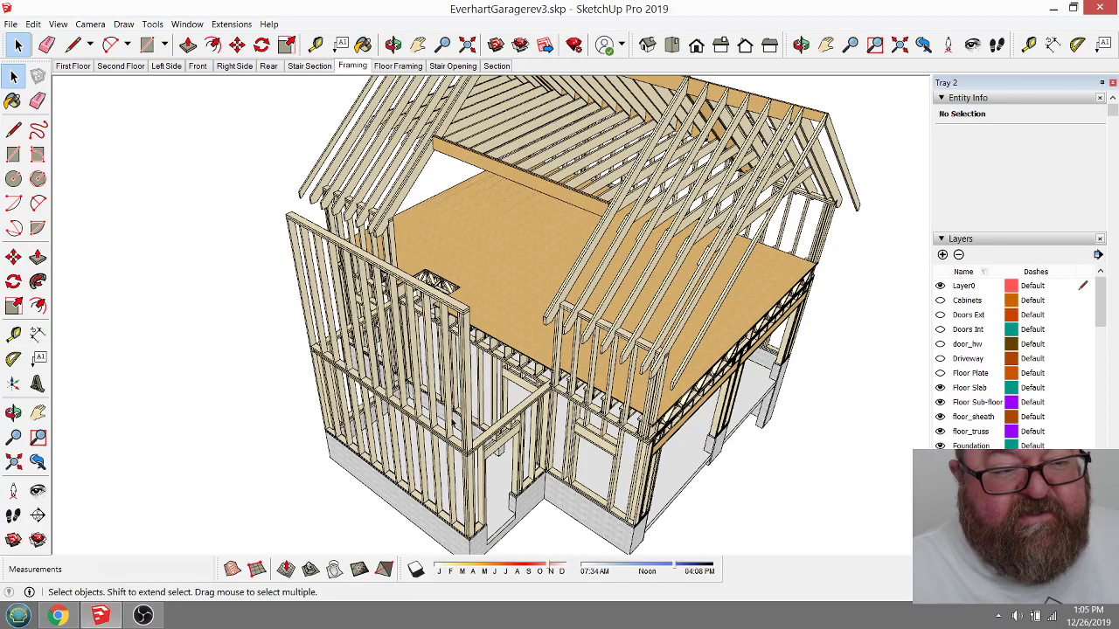
pyautogui.click(395, 44)
pyautogui.moveTo(429, 192); pyautogui.dragTo(489, 385)
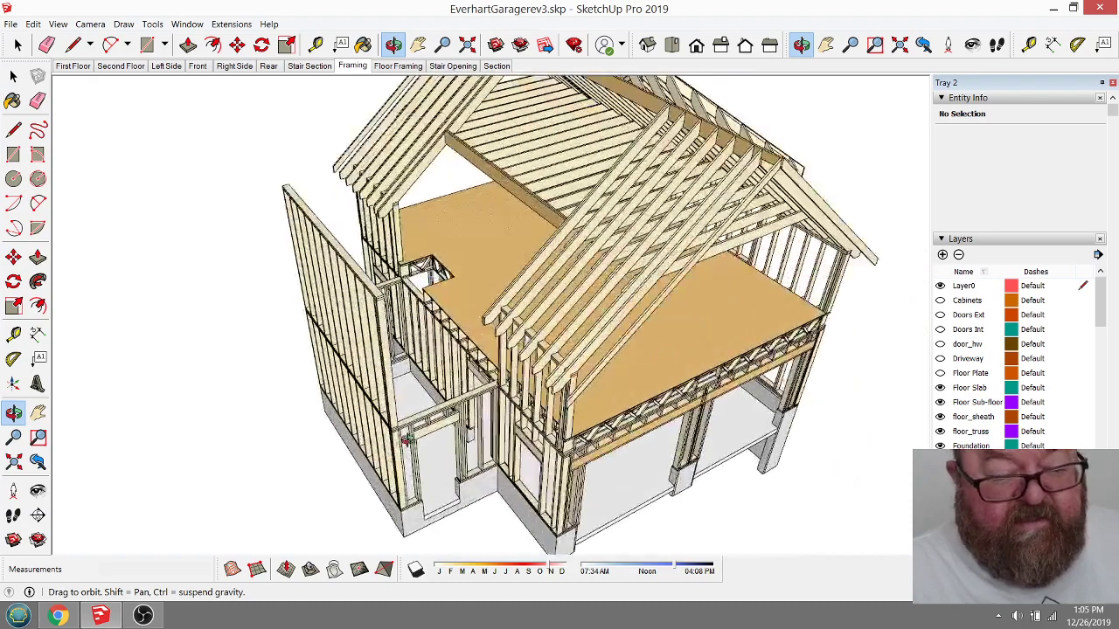
pyautogui.scroll(6, 464, 399)
pyautogui.scroll(-8, 463, 399)
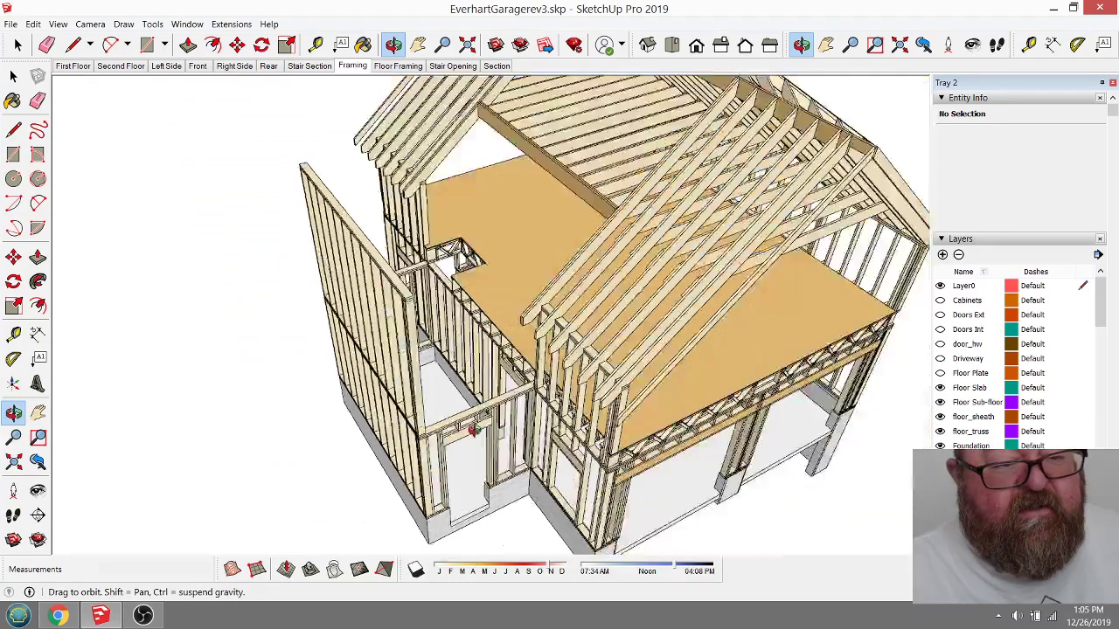
pyautogui.click(18, 45)
pyautogui.click(17, 45)
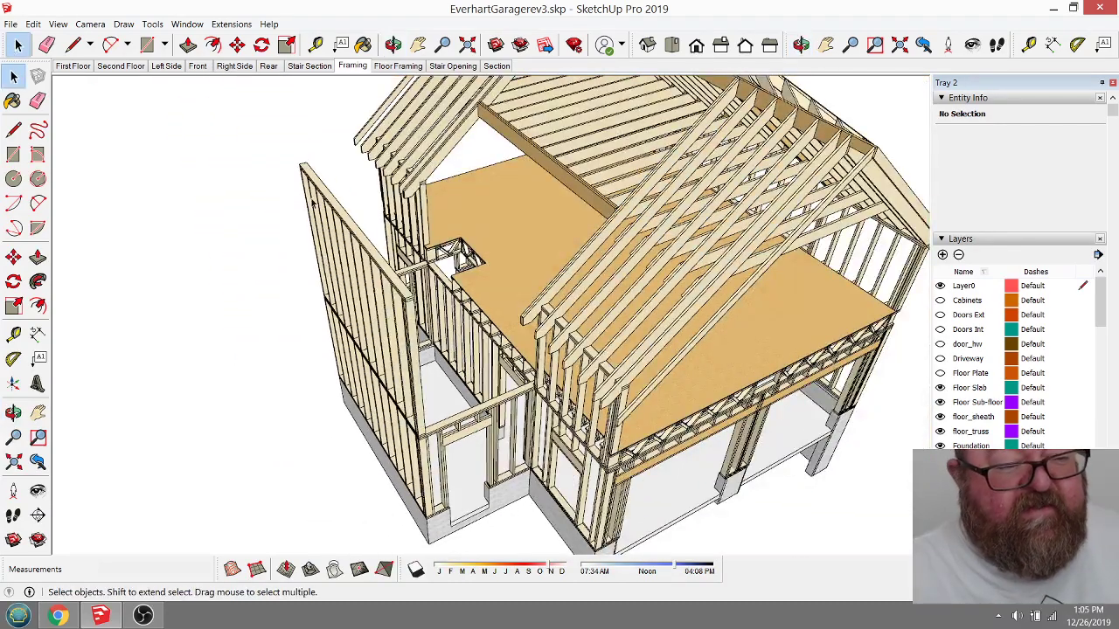
pyautogui.click(231, 24)
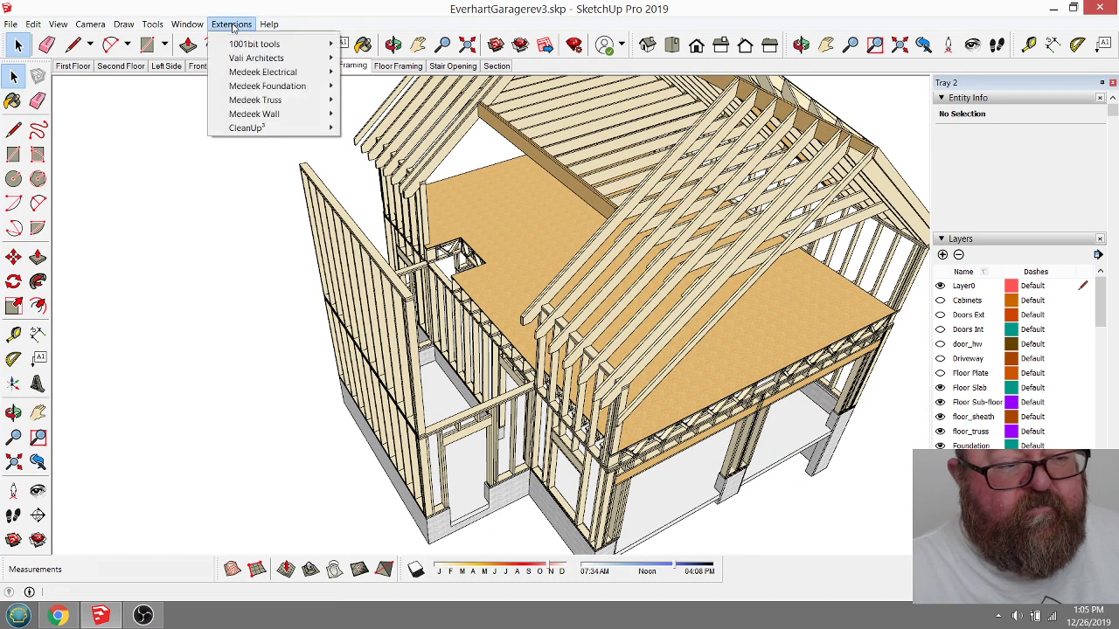
pyautogui.moveTo(203, 28)
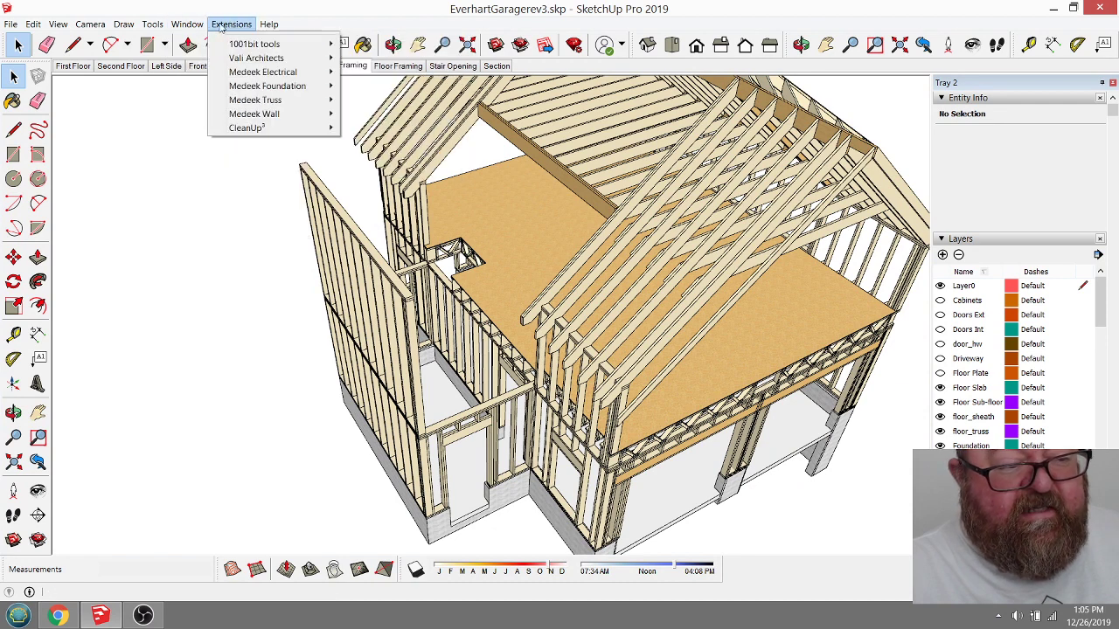
pyautogui.moveTo(251, 115)
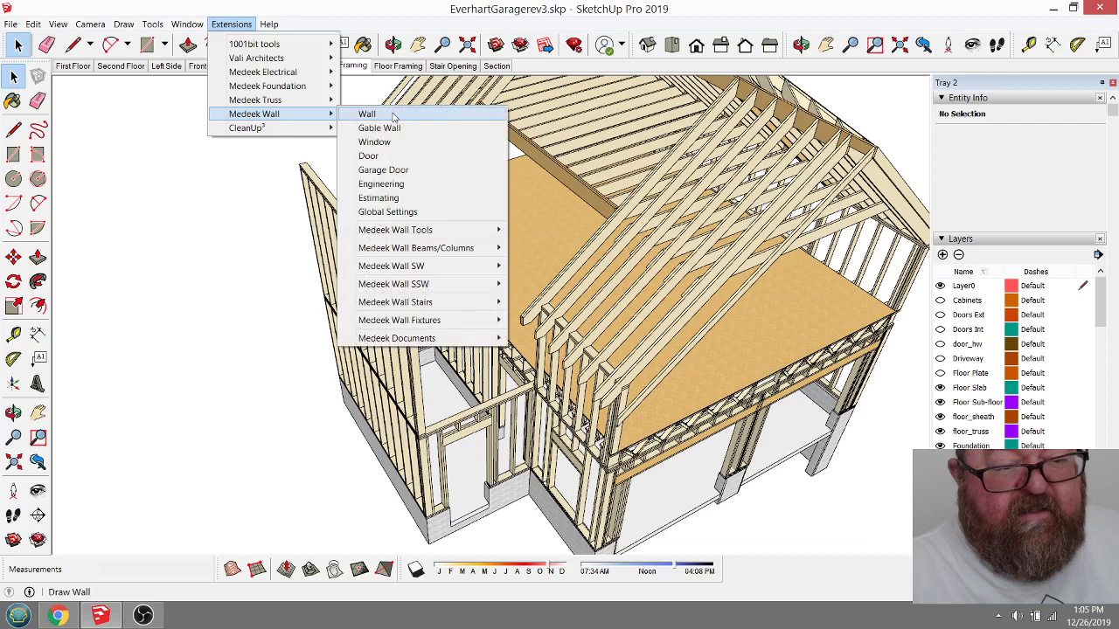
pyautogui.click(390, 116)
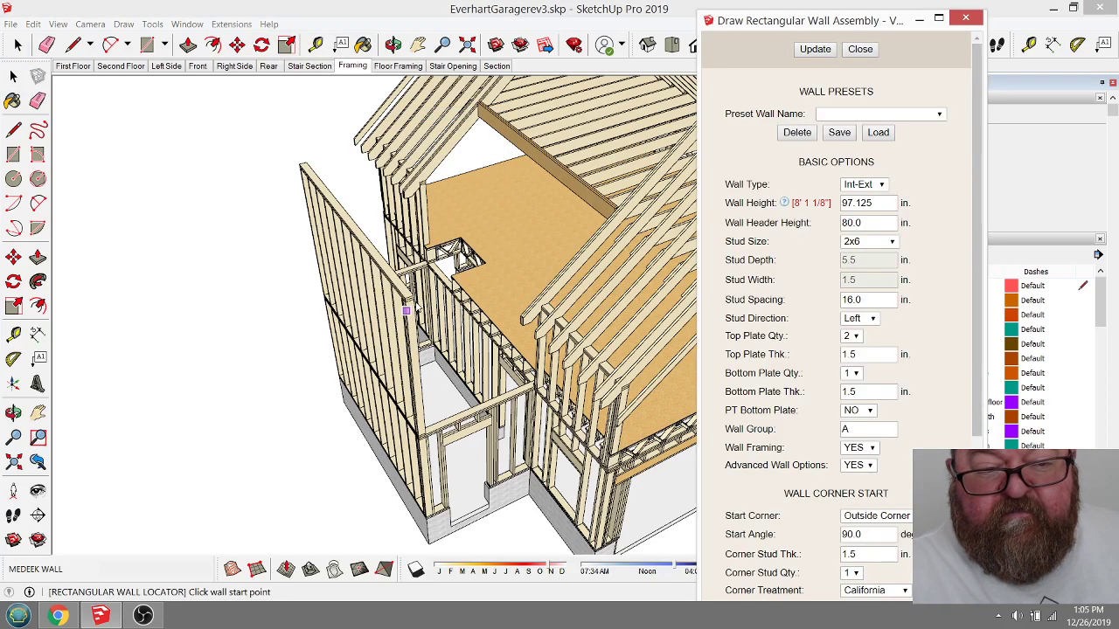
# Step: Try to draw a reference line between the beam at the rafters and the upper bump-out wall
pyautogui.click(73, 45)
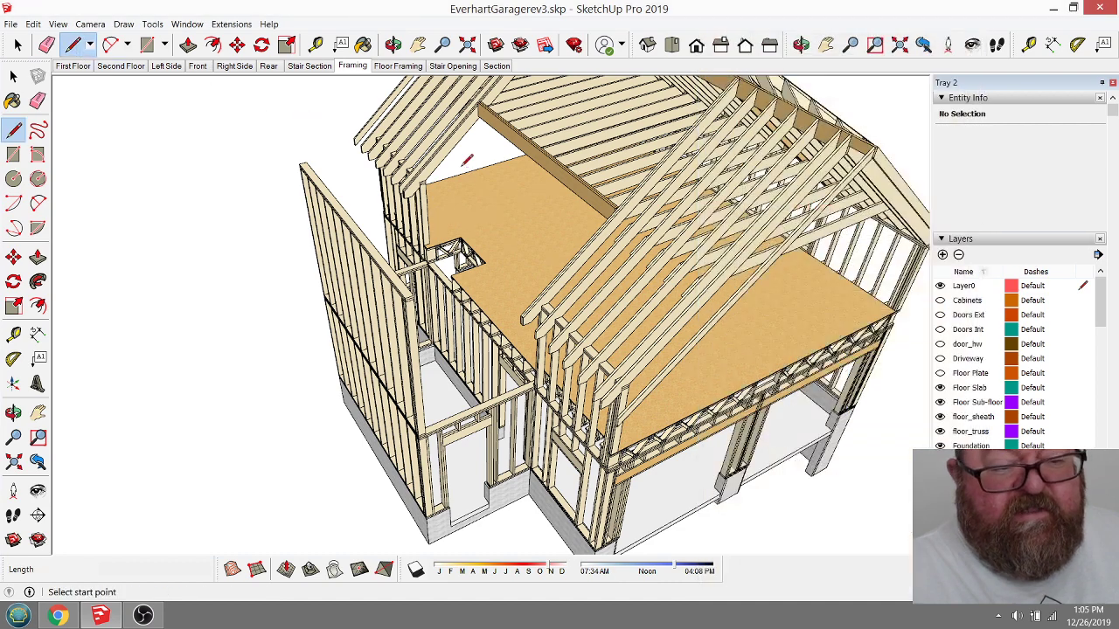
pyautogui.scroll(2, 355, 221)
pyautogui.click(340, 227)
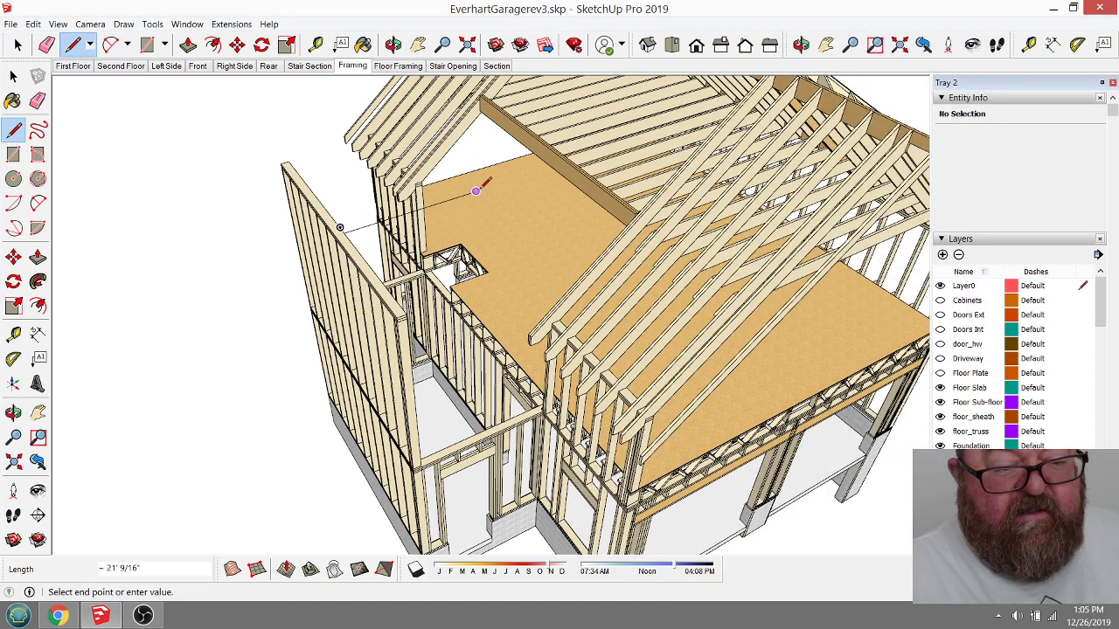
pyautogui.scroll(1, 475, 191)
pyautogui.press('Escape')
pyautogui.click(557, 159)
pyautogui.click(241, 256)
pyautogui.scroll(1, 326, 251)
pyautogui.scroll(4, 326, 250)
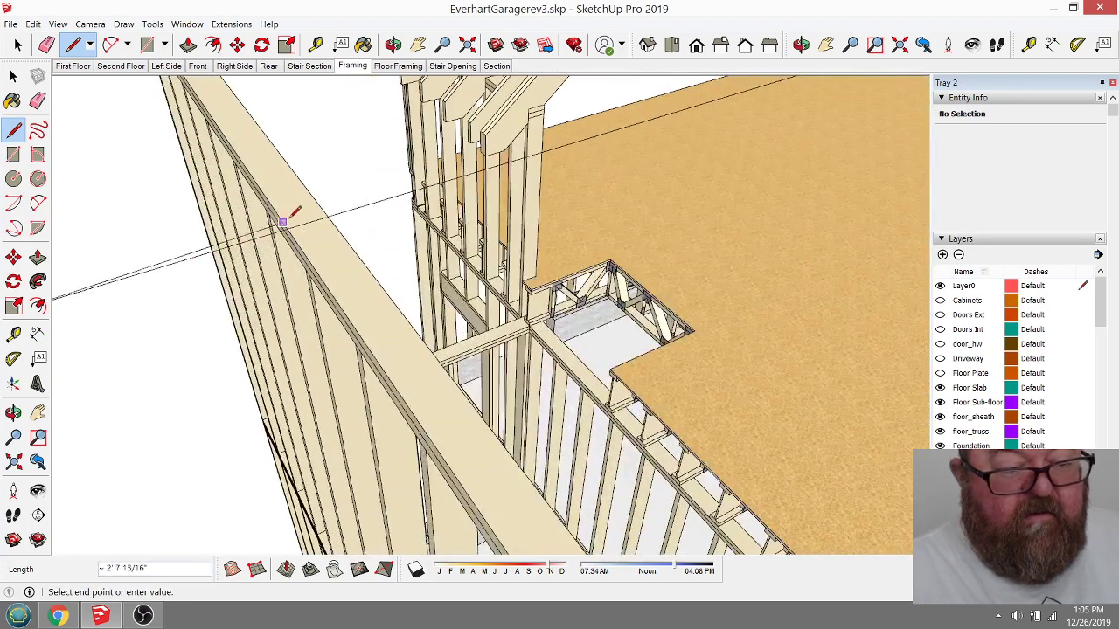
# Step: Examine the raised bump-out wall's corners against the rafters, floor edge and lower side wall
pyautogui.scroll(-3, 345, 220)
pyautogui.click(392, 44)
pyautogui.moveTo(389, 209); pyautogui.dragTo(245, 158)
pyautogui.scroll(-5, 423, 280)
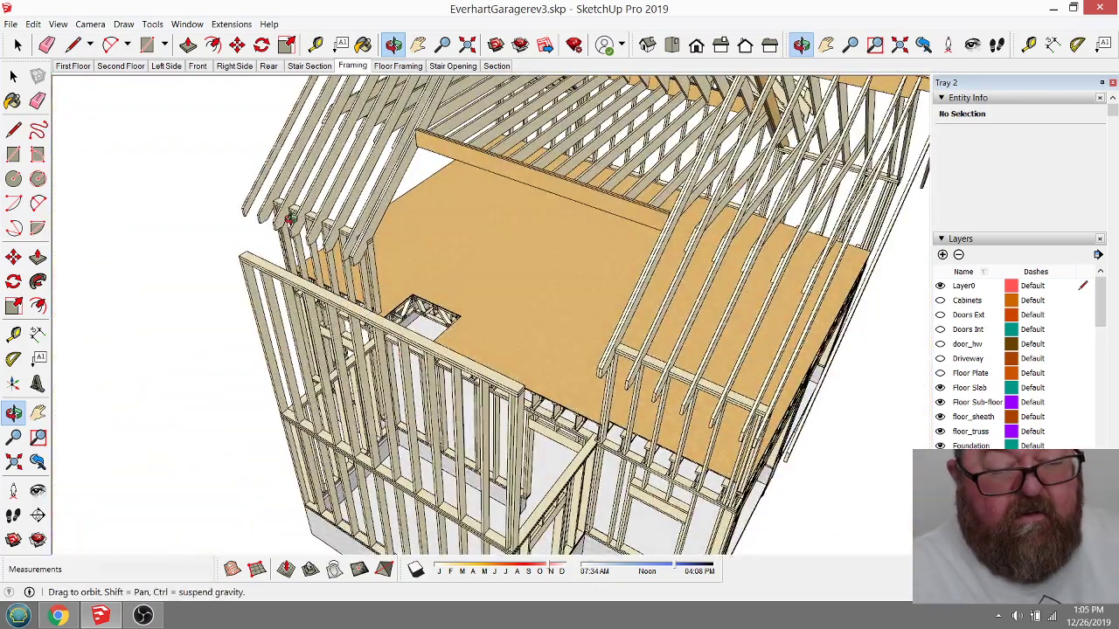
pyautogui.scroll(5, 447, 347)
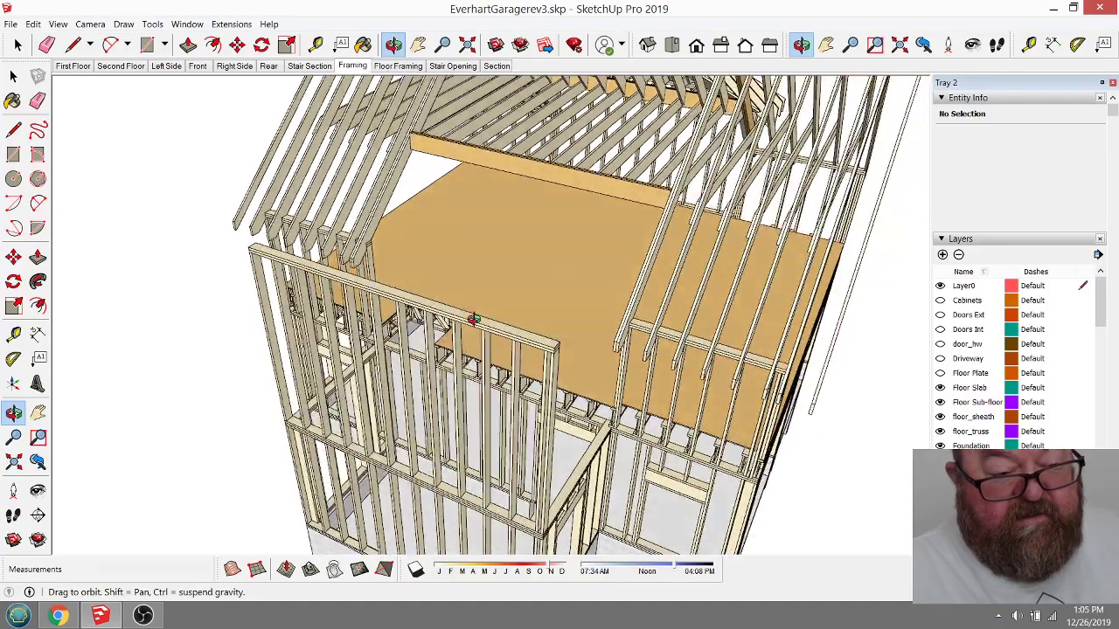
pyautogui.scroll(-5, 472, 391)
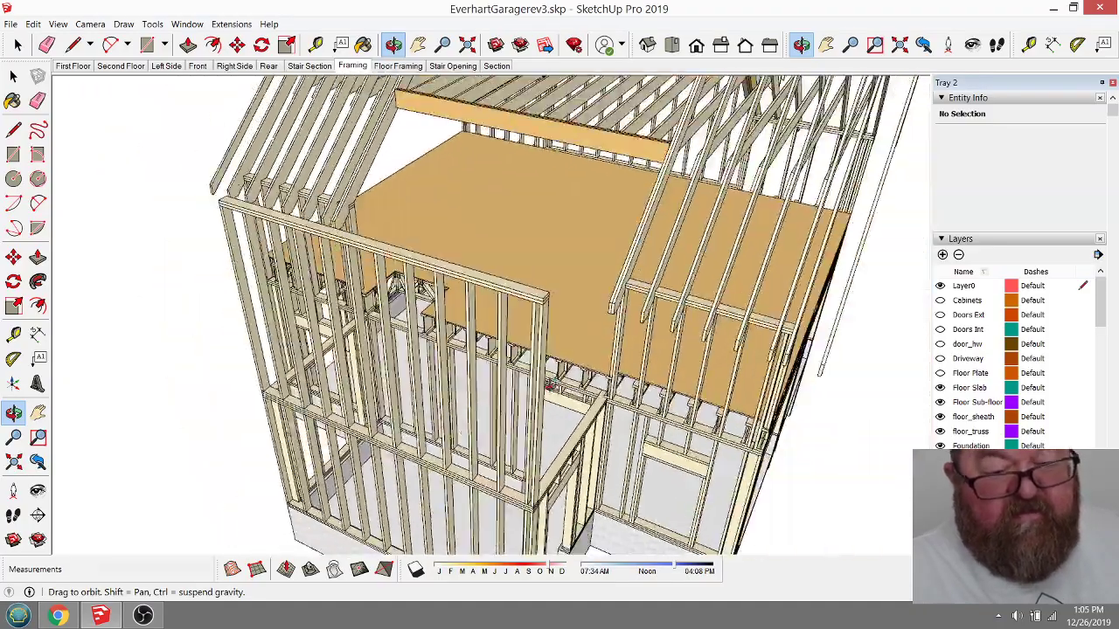
pyautogui.moveTo(472, 391); pyautogui.dragTo(472, 399)
pyautogui.scroll(3, 472, 399)
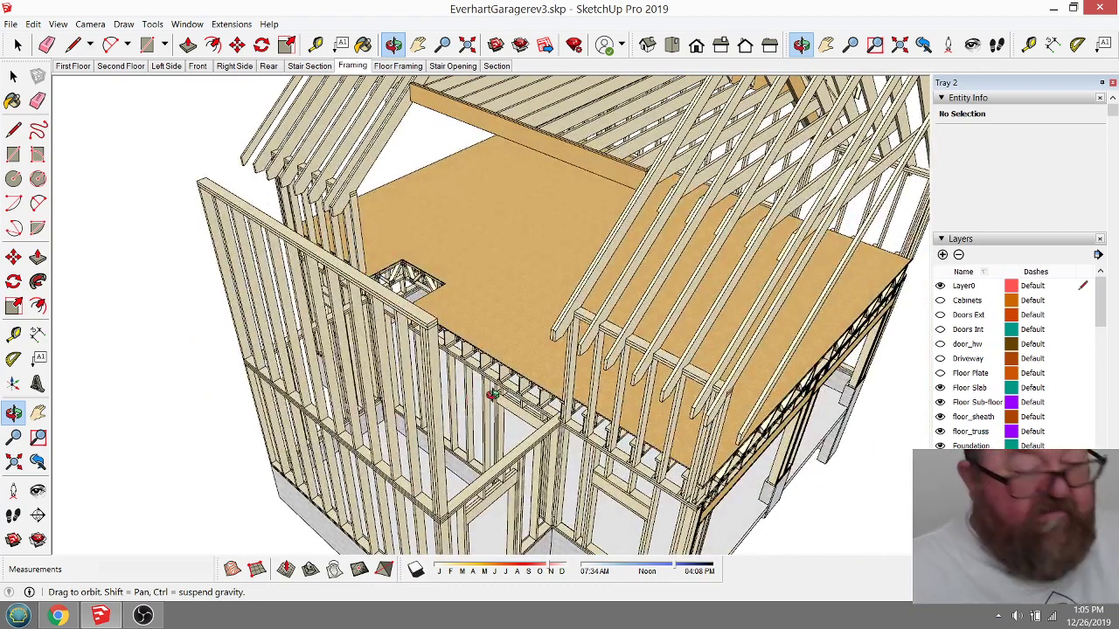
# Step: Start a Medeek rectangular wall and enter 125 Wall as the name of a new wall preset
pyautogui.click(231, 23)
pyautogui.moveTo(262, 113)
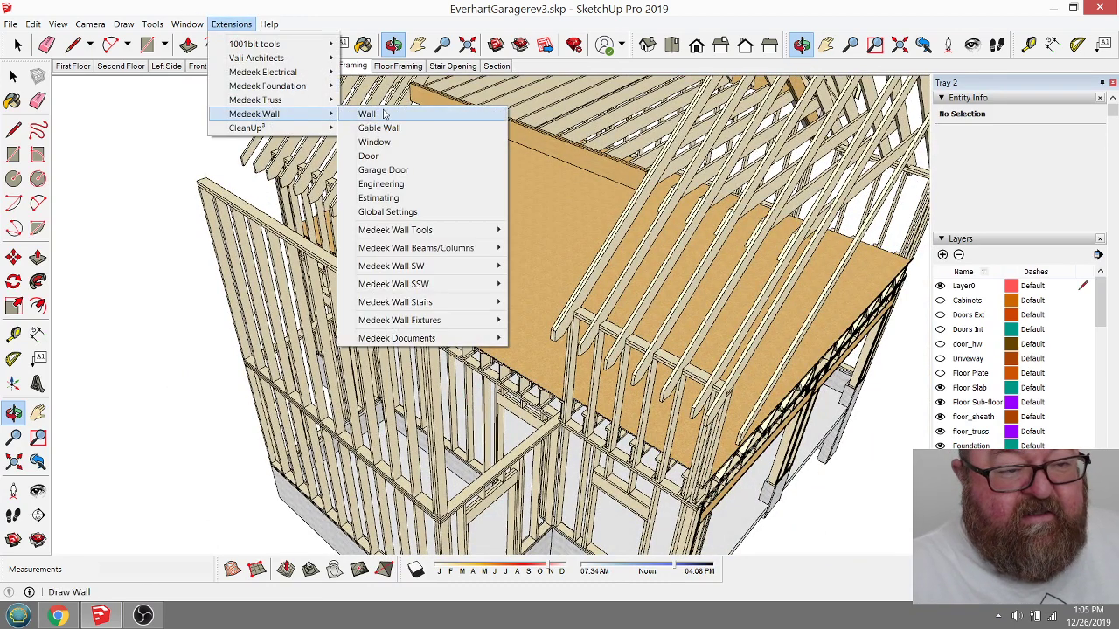
pyautogui.click(368, 112)
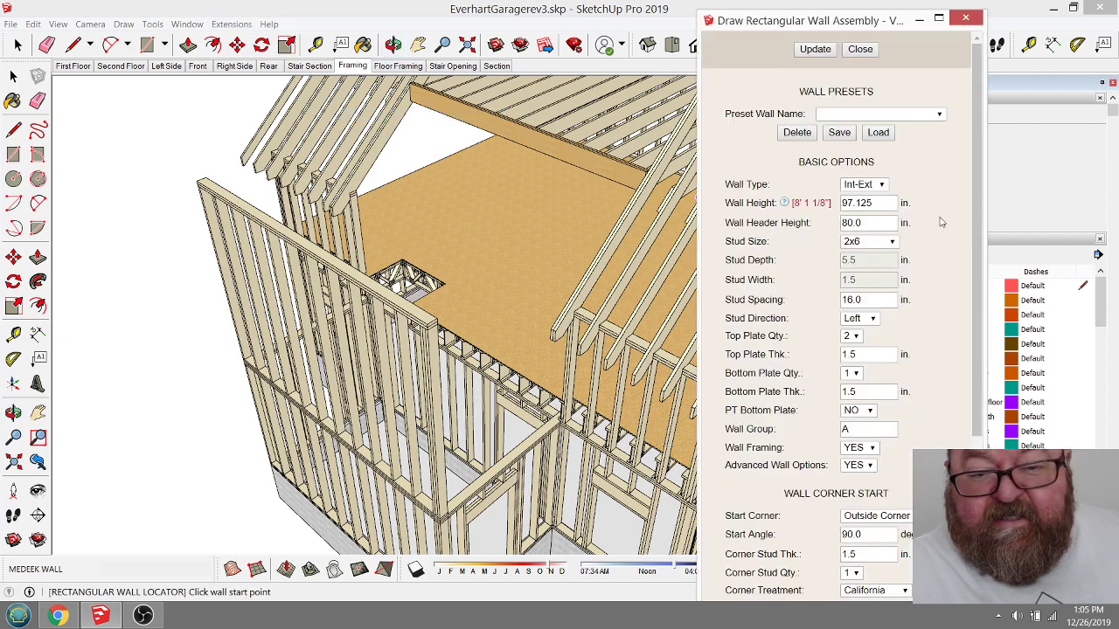
pyautogui.click(879, 132)
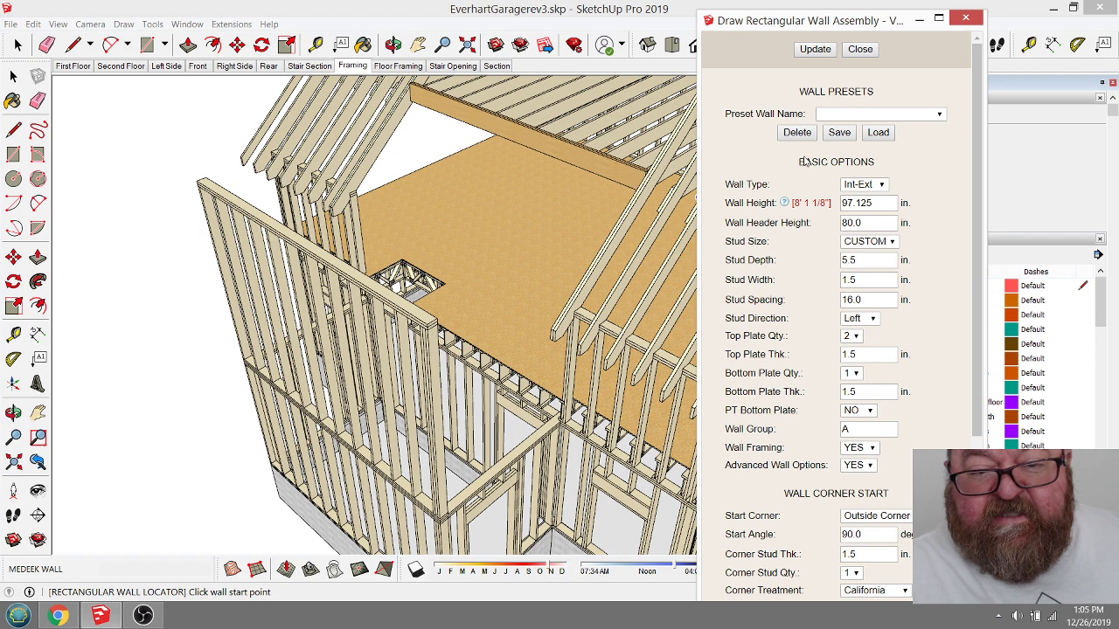
pyautogui.click(839, 132)
pyautogui.click(827, 117)
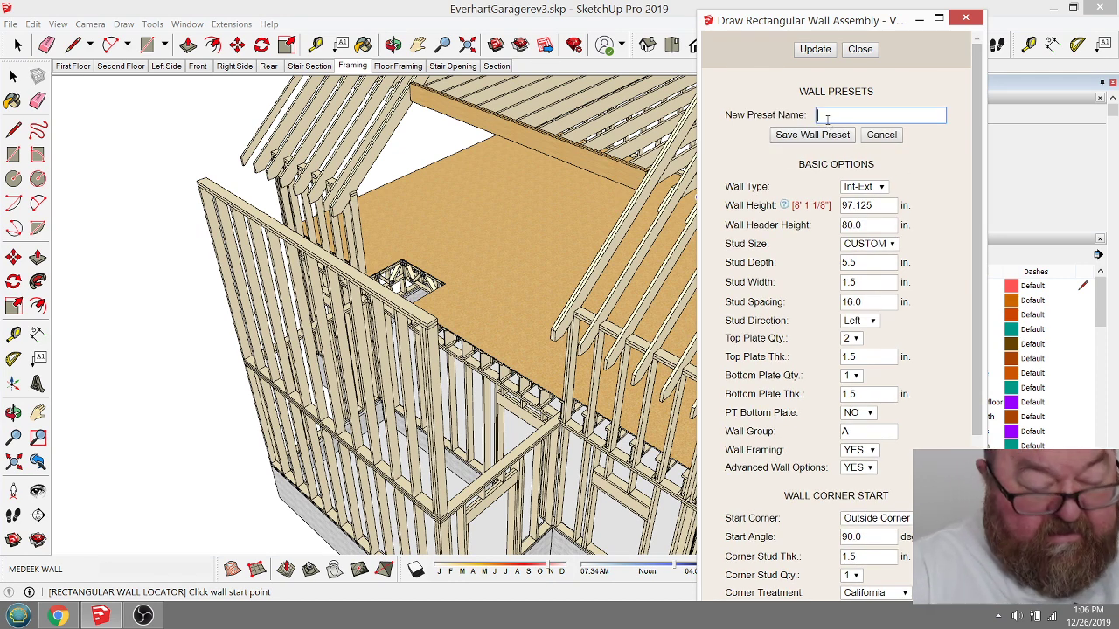
pyautogui.write('125 ')
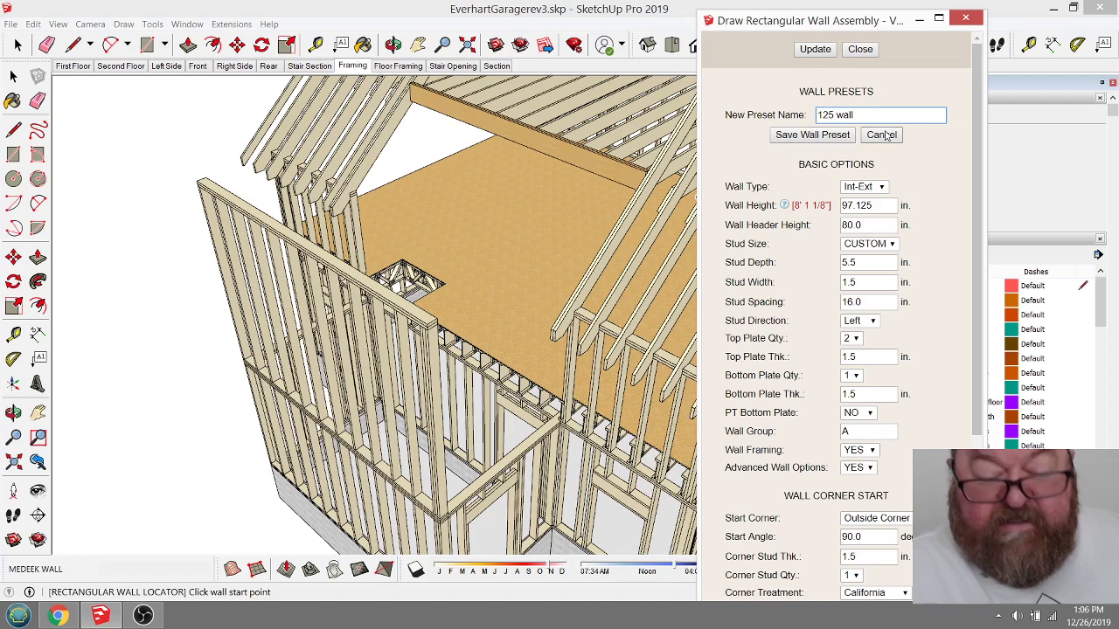
pyautogui.write('Wall')
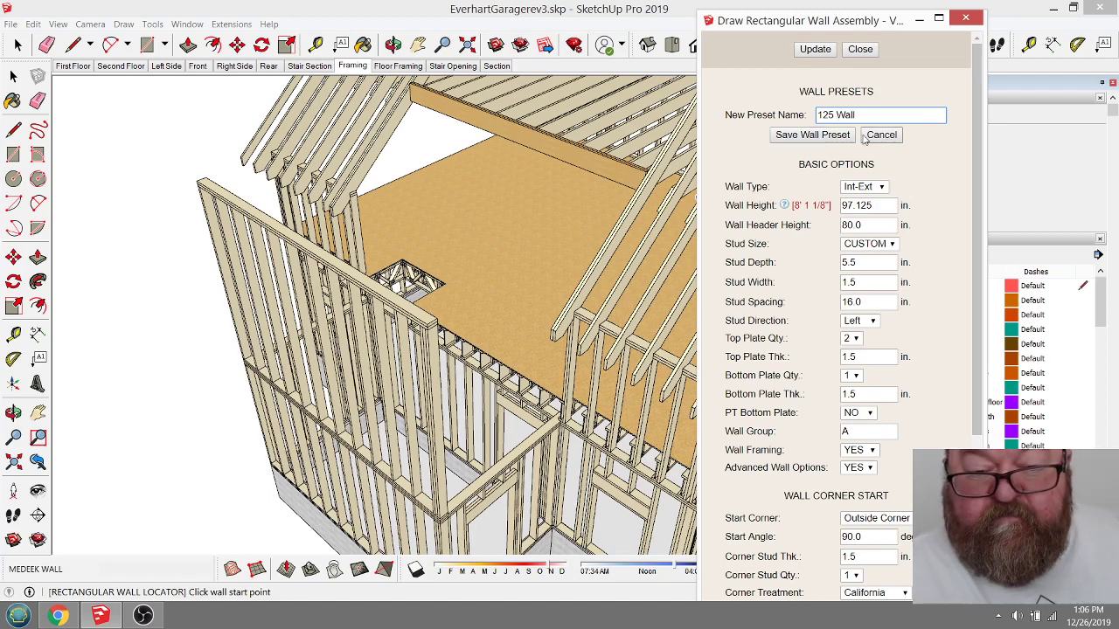
# Step: Set the new wall preset's stud size to 2x6
pyautogui.click(892, 245)
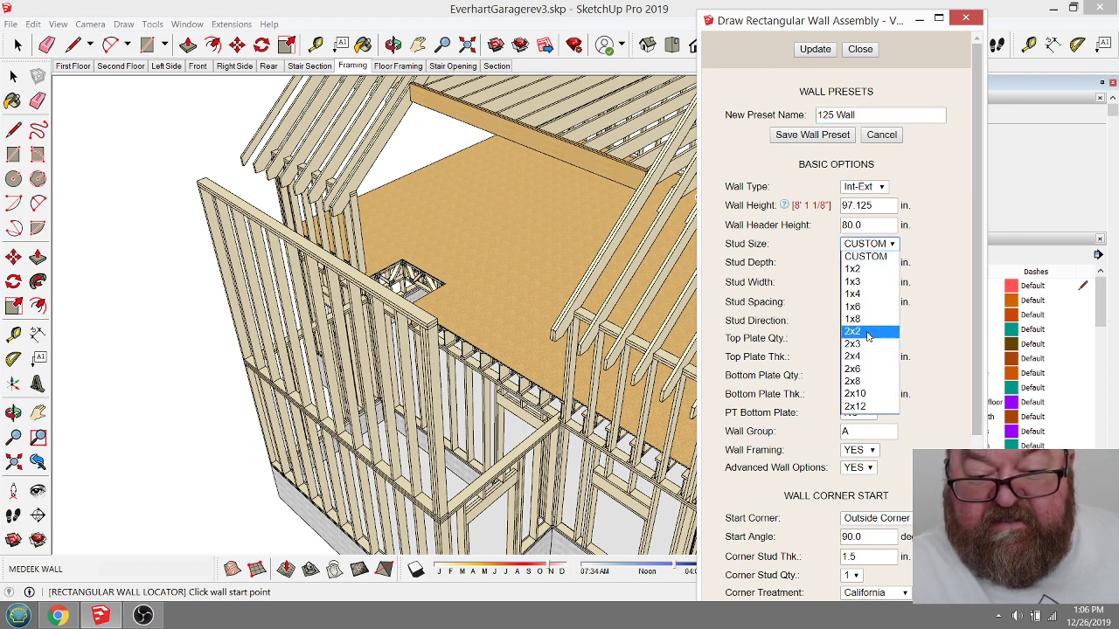
pyautogui.click(861, 369)
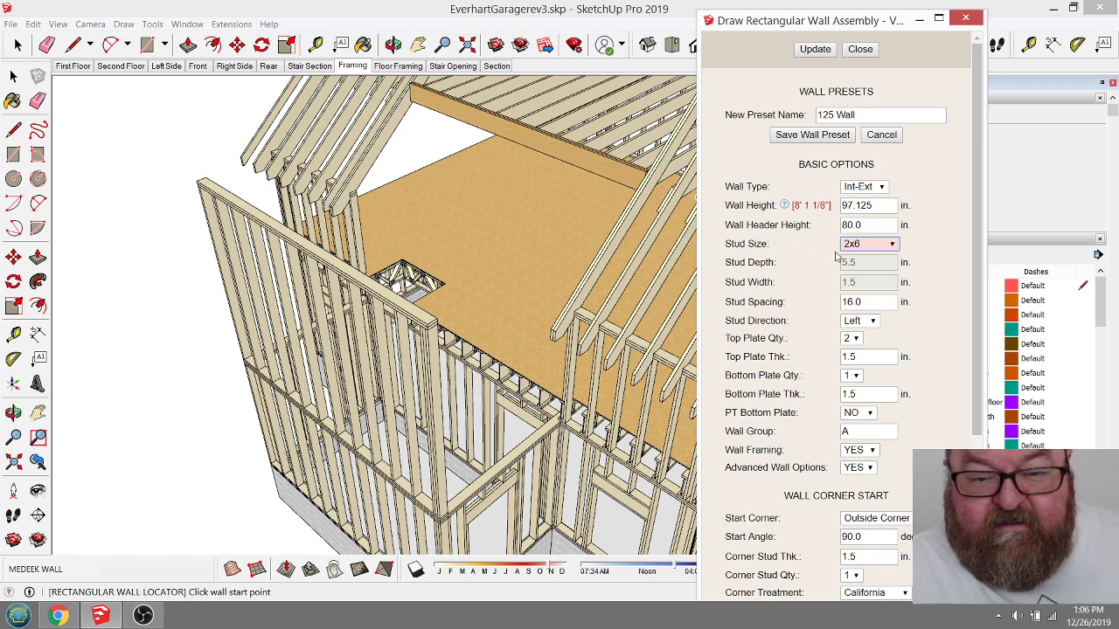
pyautogui.click(893, 245)
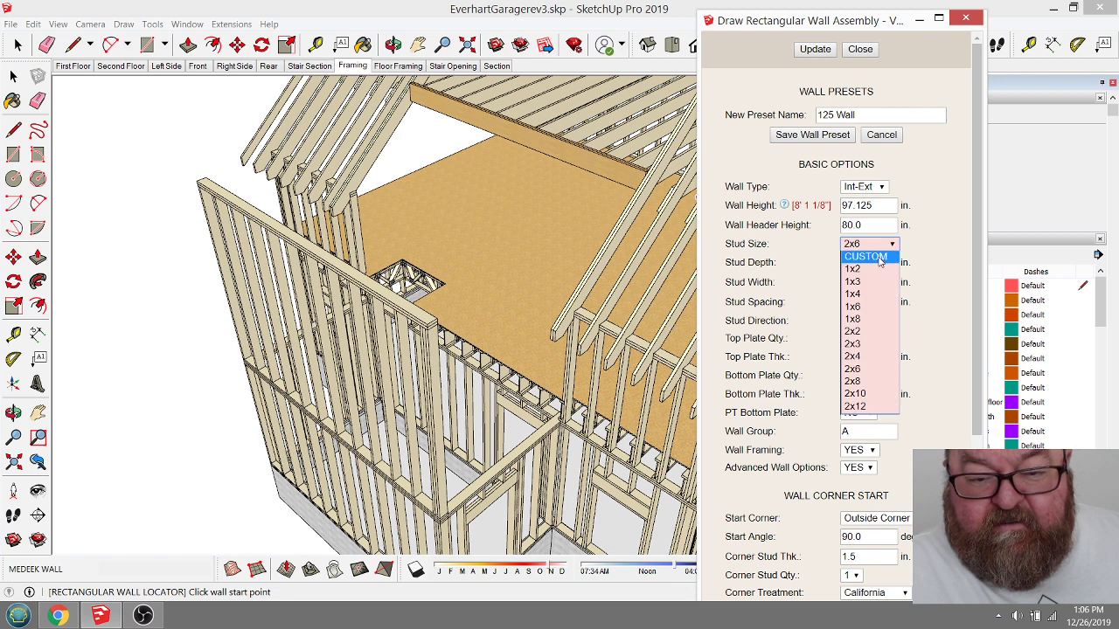
pyautogui.click(870, 225)
pyautogui.moveTo(866, 225); pyautogui.dragTo(825, 230)
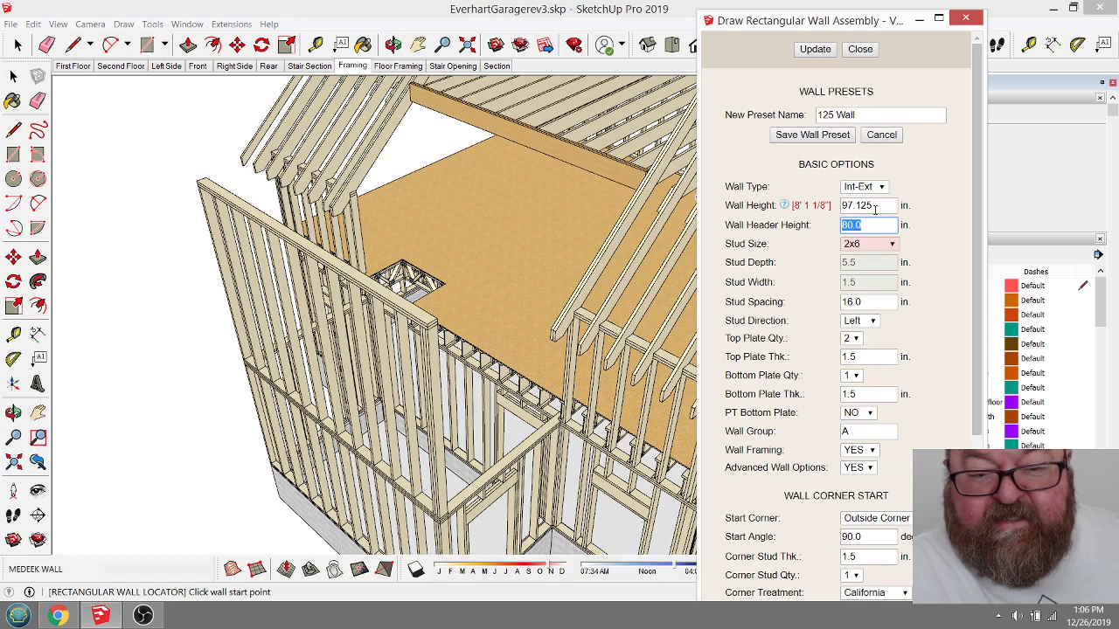
# Step: Set the wall height to 125.875 in. and the stud size to CUSTOM, and save the 125 Wall preset
pyautogui.moveTo(874, 209); pyautogui.dragTo(835, 210)
pyautogui.write('125')
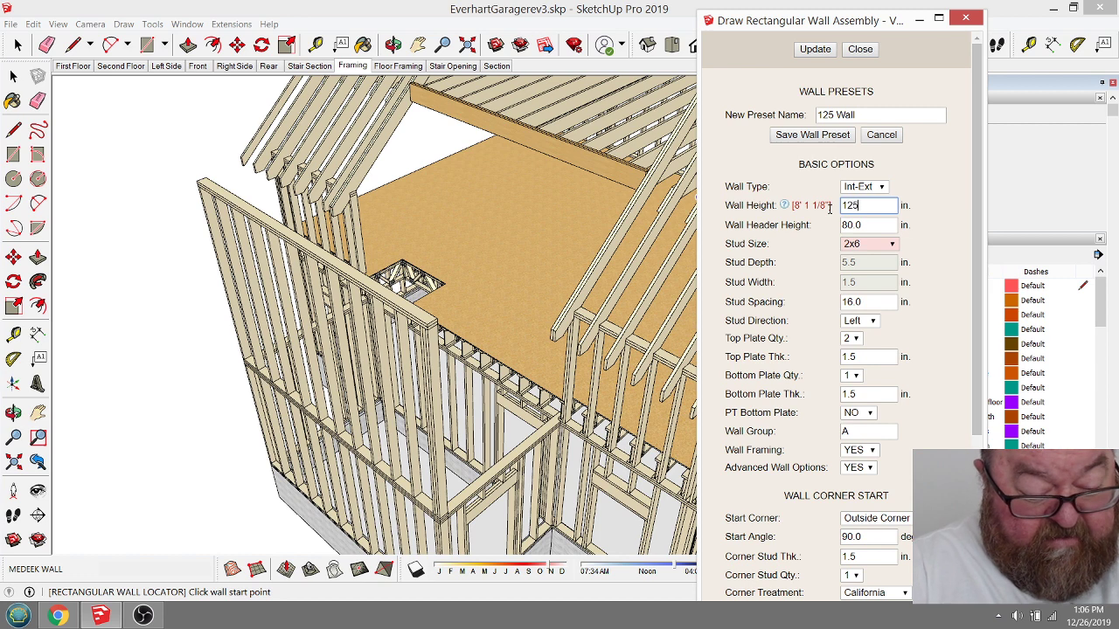
pyautogui.write('.875')
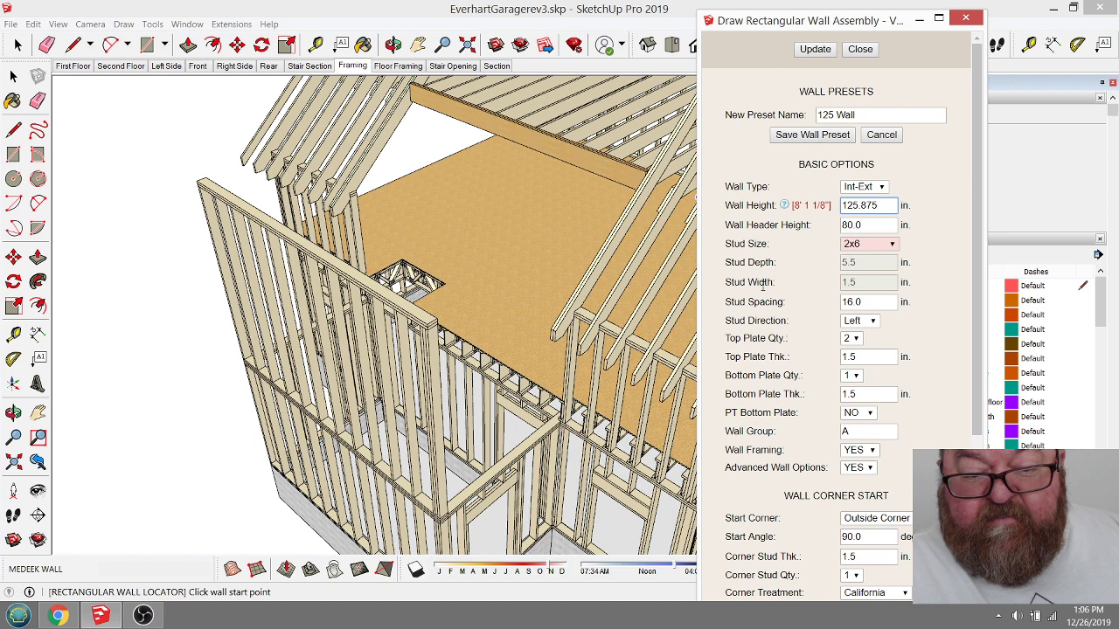
pyautogui.click(892, 245)
pyautogui.click(866, 257)
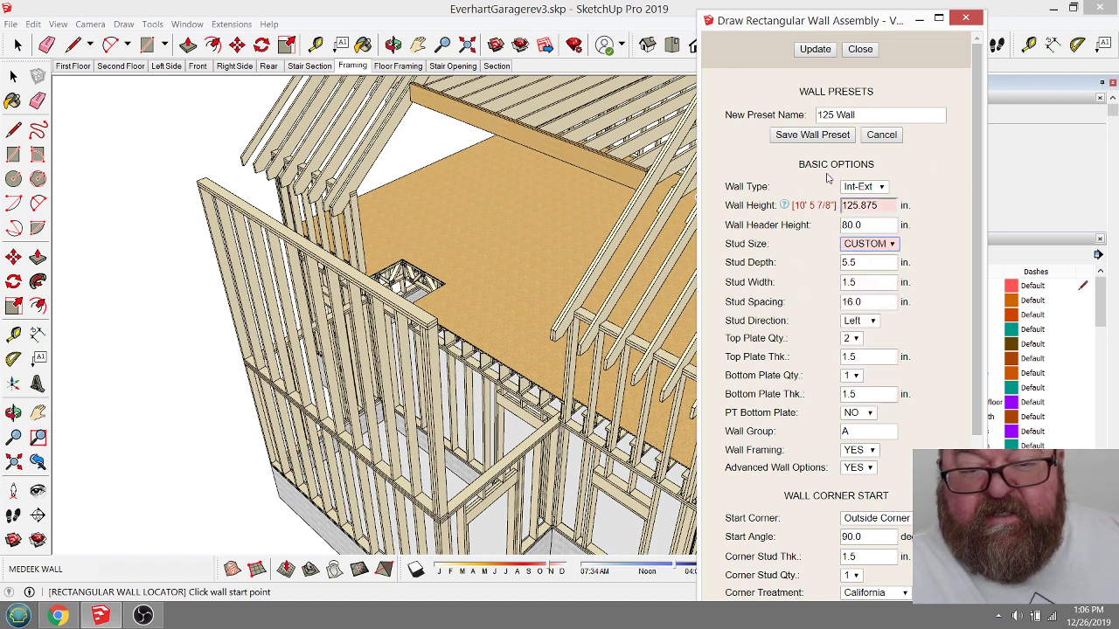
pyautogui.click(801, 136)
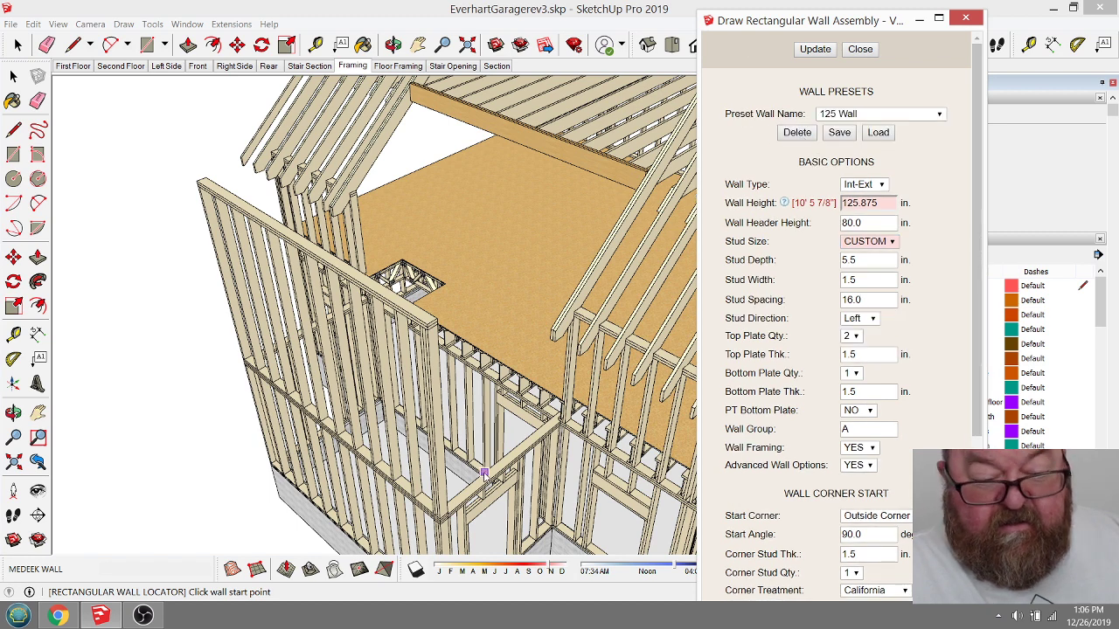
# Step: Draw a 7' 6 1/2" wall along the lower side wall's top plate, from the bump-out's outer corner to the main wall
pyautogui.scroll(3, 451, 516)
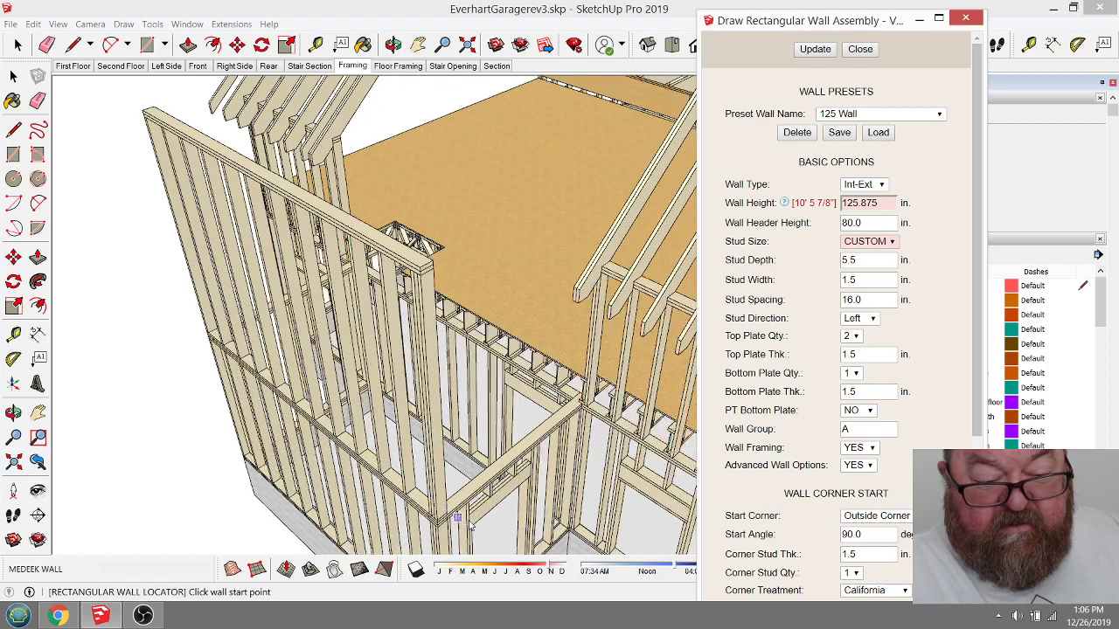
pyautogui.click(436, 508)
pyautogui.press('Escape')
pyautogui.scroll(3, 436, 514)
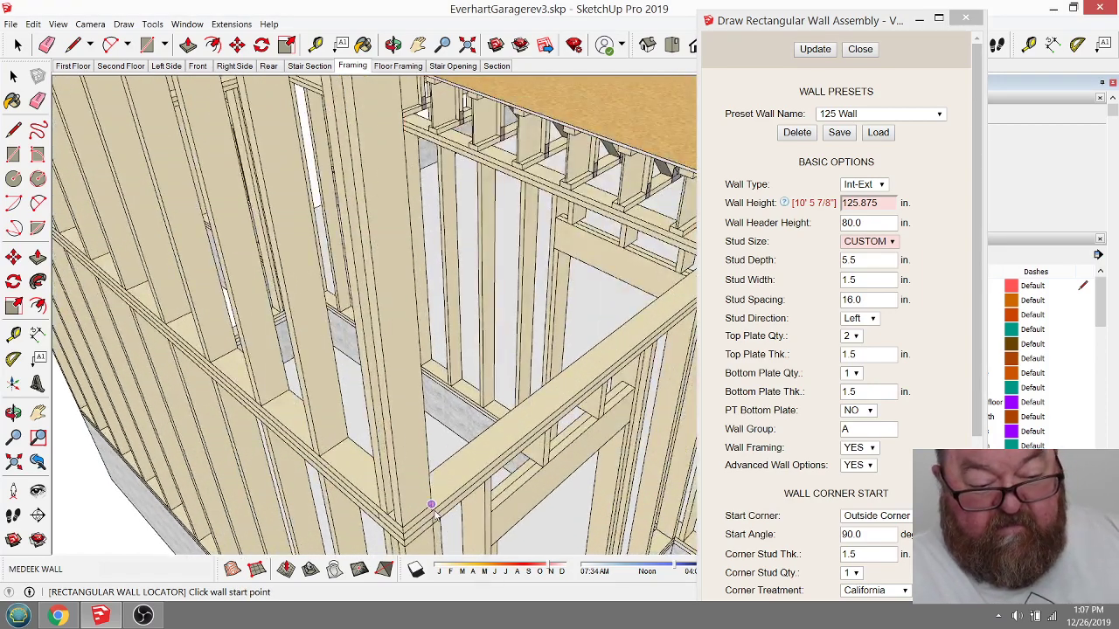
pyautogui.click(434, 512)
pyautogui.scroll(-2, 369, 526)
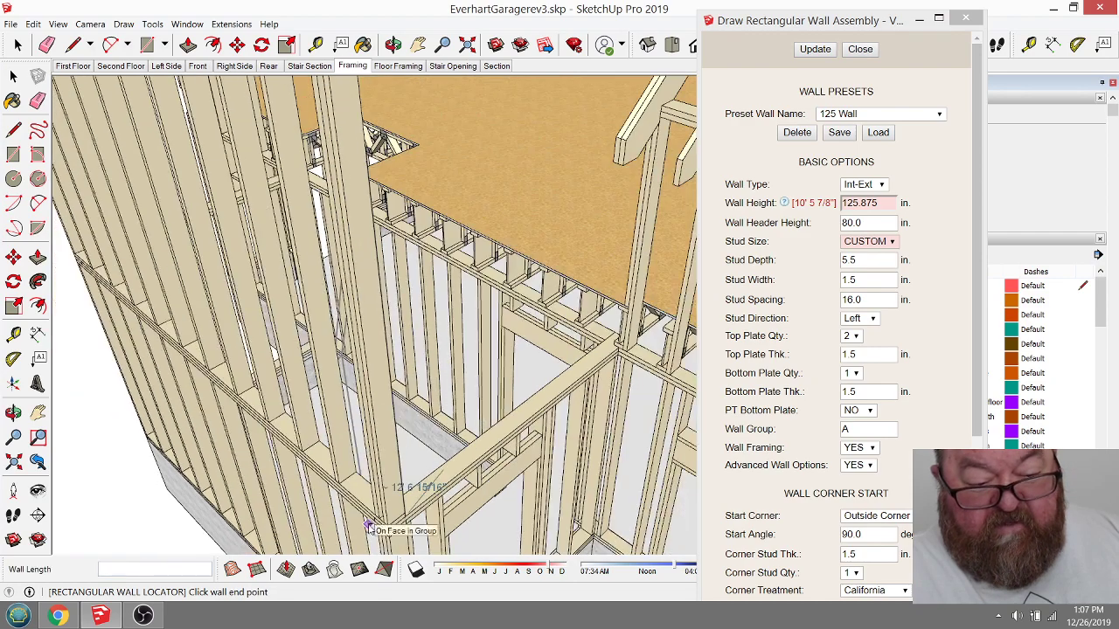
pyautogui.scroll(4, 569, 357)
pyautogui.scroll(3, 558, 373)
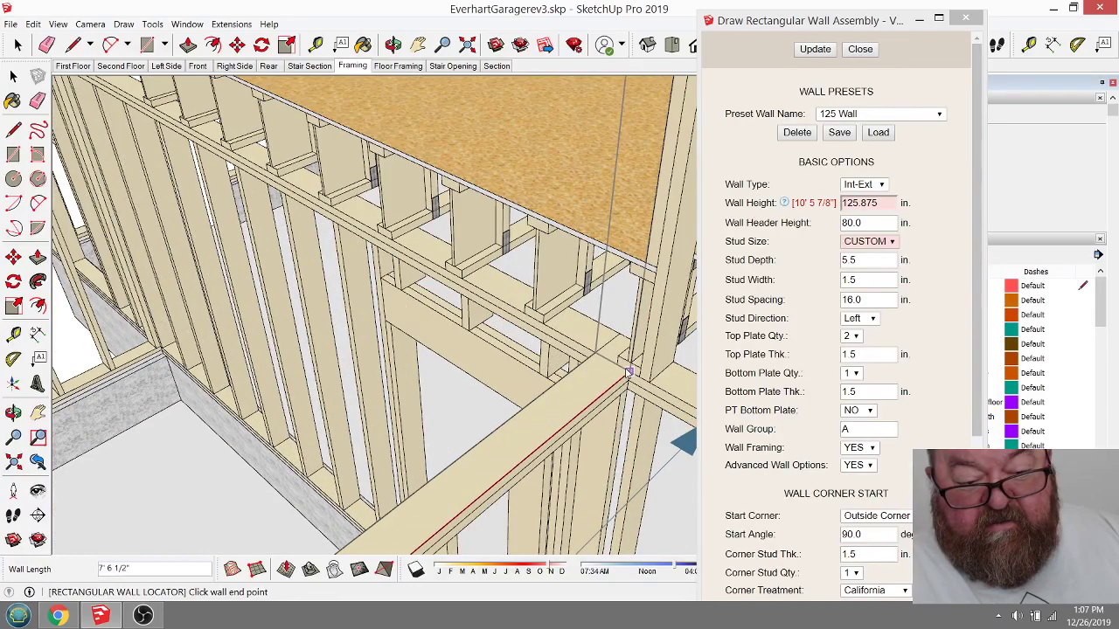
pyautogui.click(628, 374)
pyautogui.scroll(-4, 515, 402)
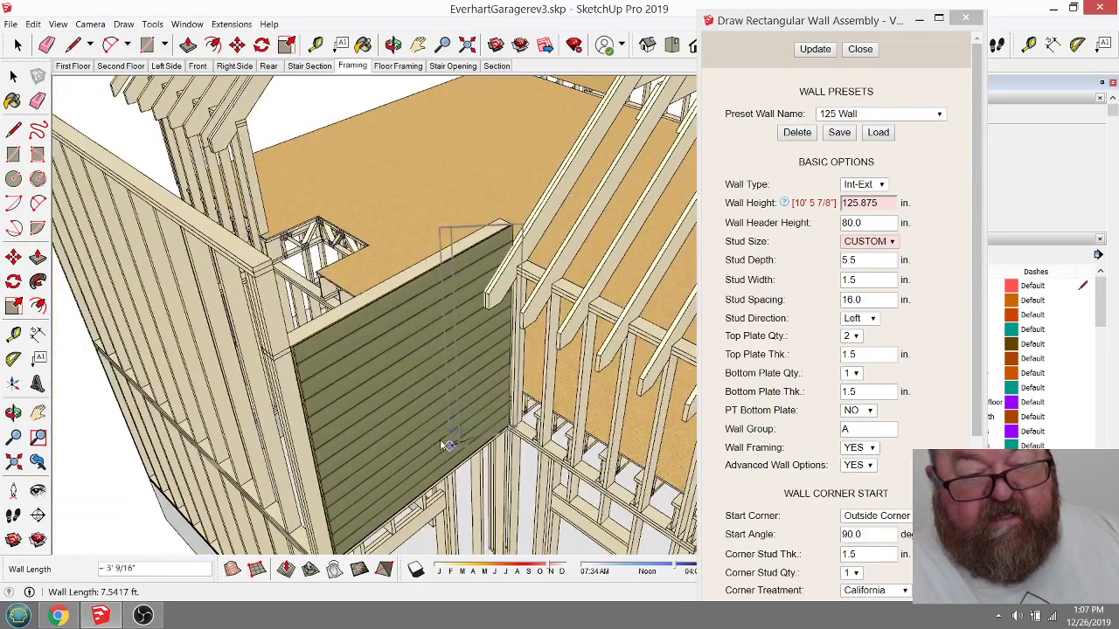
# Step: Edit the new bump-out side wall assembly, load the 125 Wall preset into it and update the wall
pyautogui.press('space')
pyautogui.scroll(-1, 459, 387)
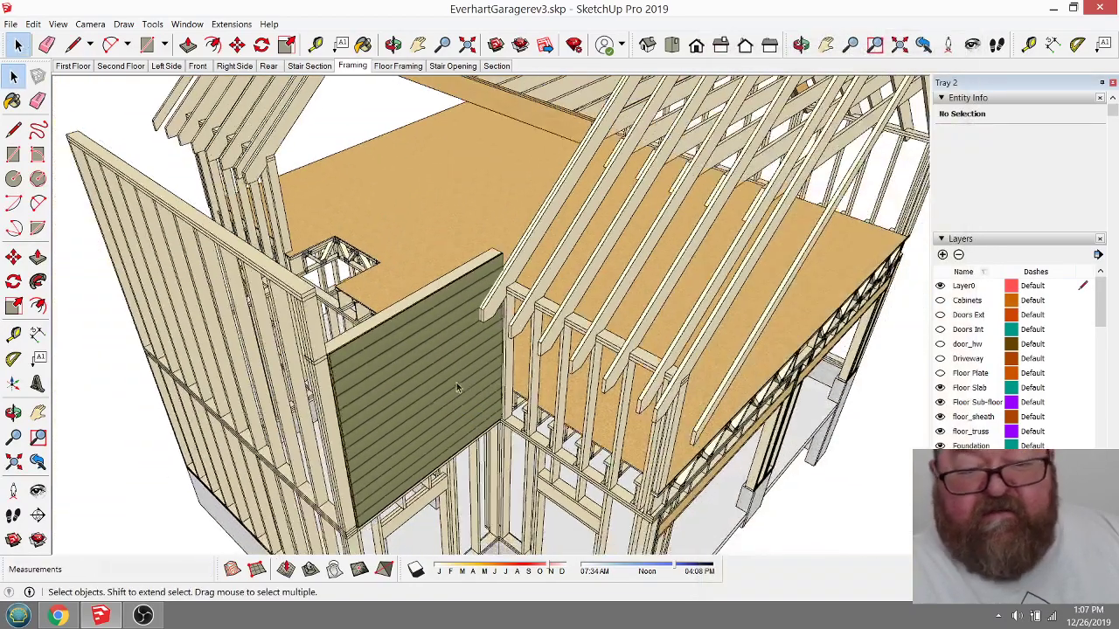
pyautogui.click(430, 337)
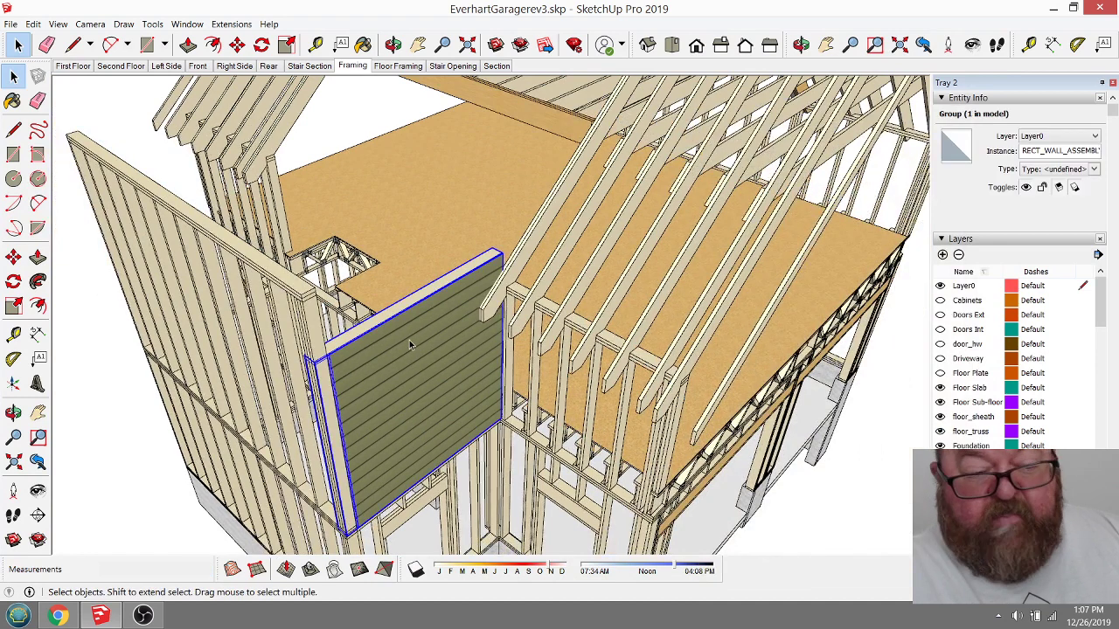
pyautogui.rightClick(409, 340)
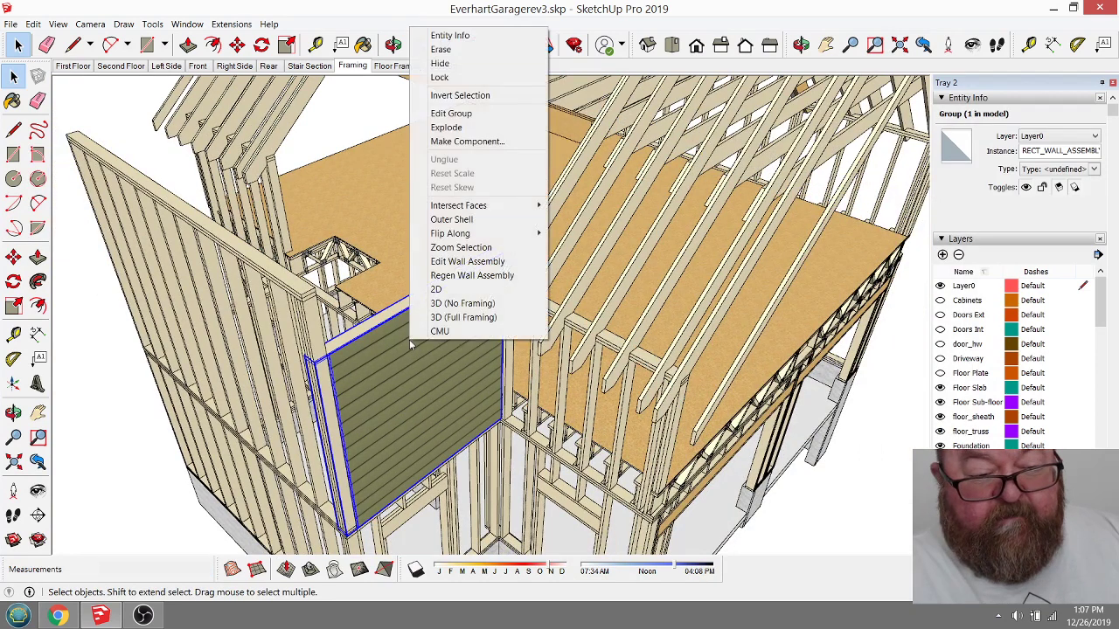
pyautogui.click(480, 263)
pyautogui.click(852, 105)
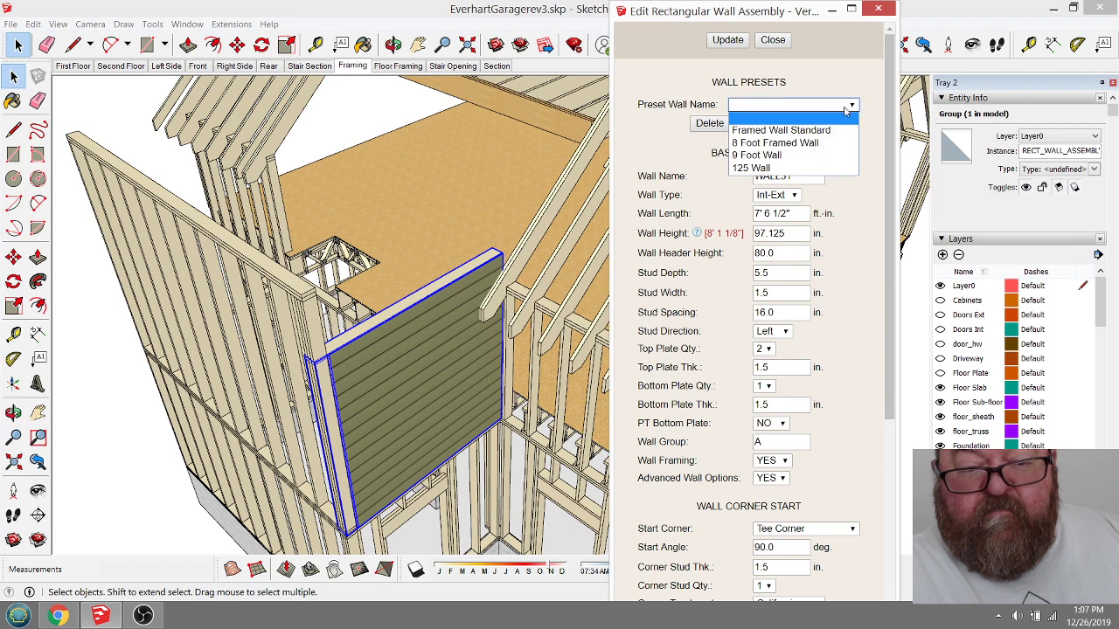
pyautogui.click(821, 168)
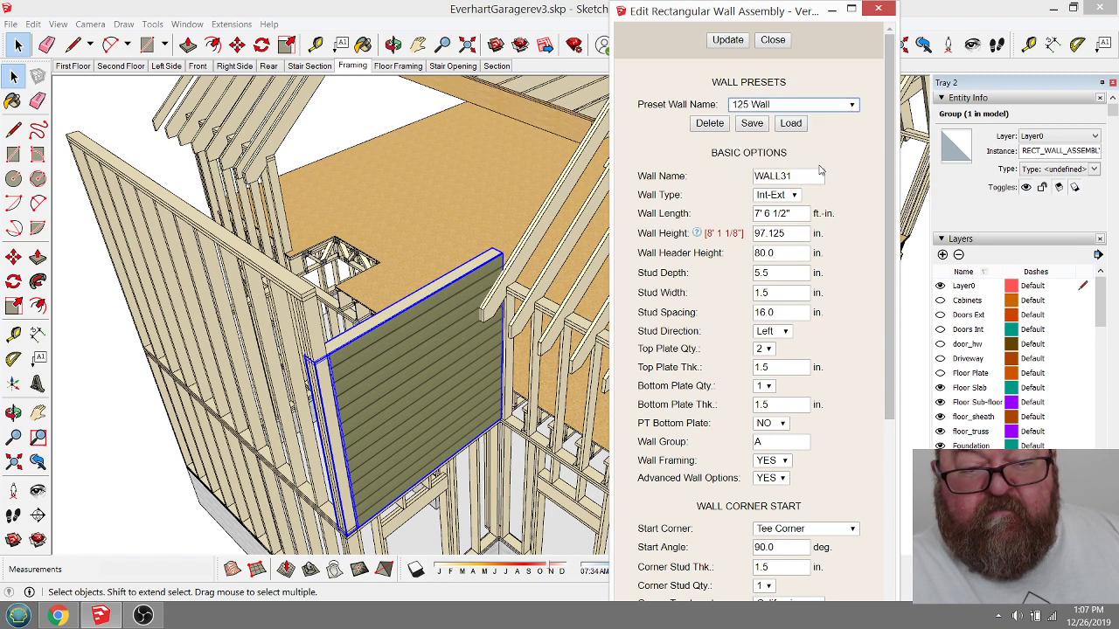
pyautogui.click(727, 41)
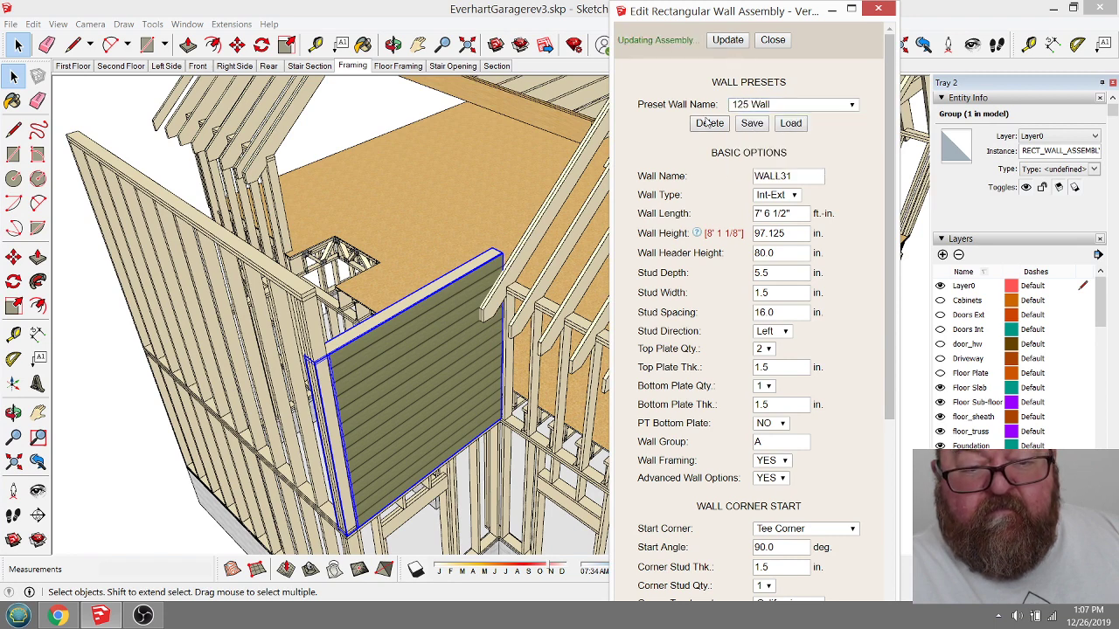
pyautogui.click(790, 125)
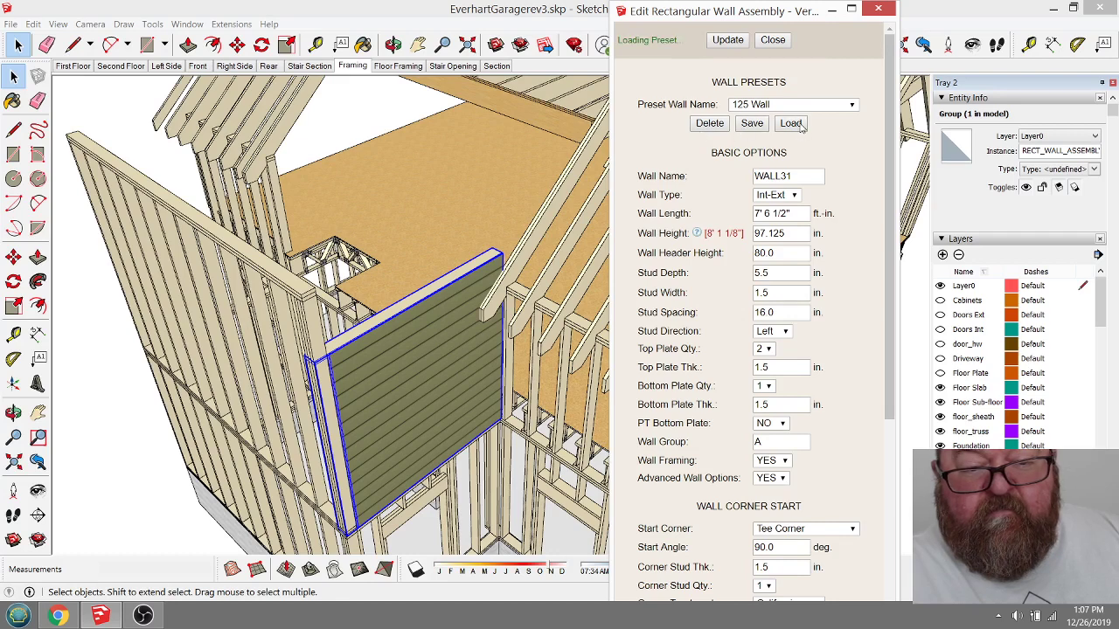
pyautogui.click(730, 41)
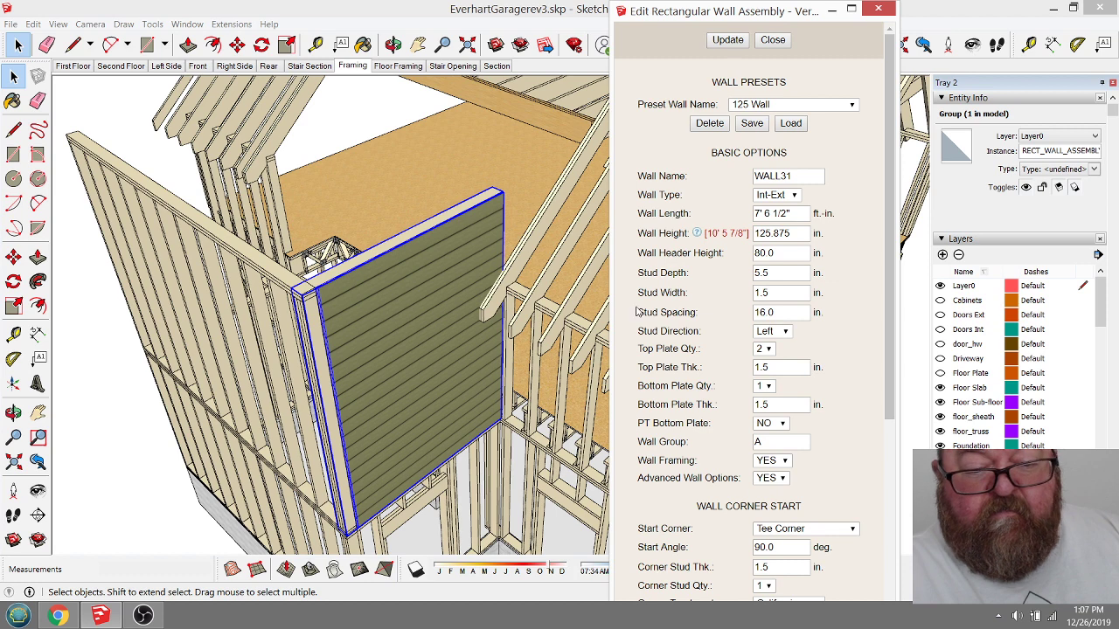
# Step: Set both wall sheathing and wall cladding to NO for the side wall and update the assembly
pyautogui.scroll(-5, 719, 404)
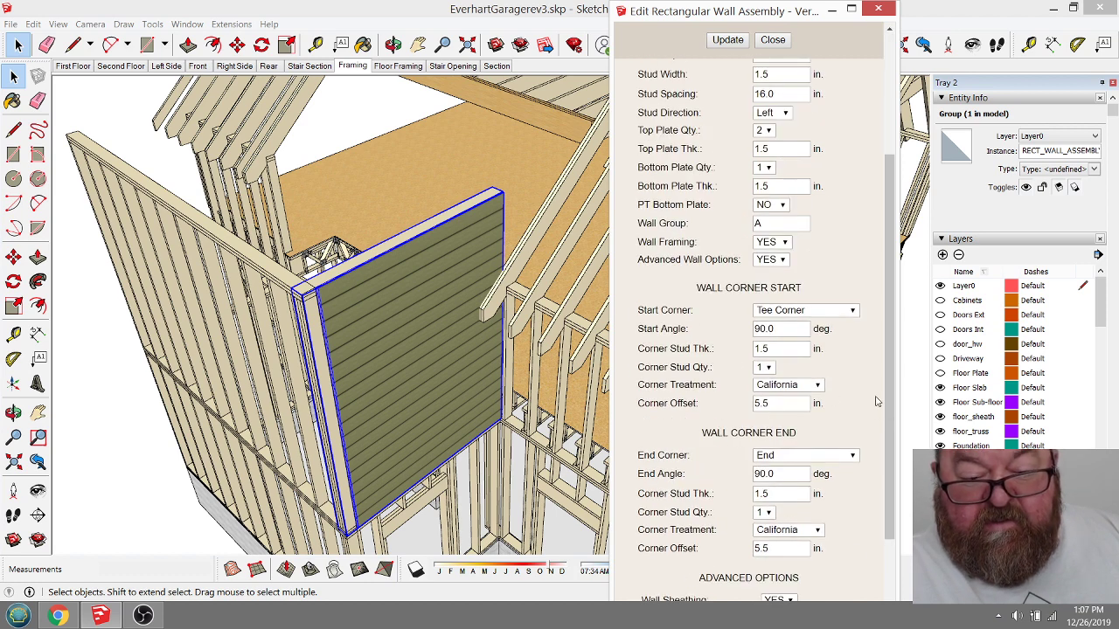
pyautogui.scroll(-3, 877, 401)
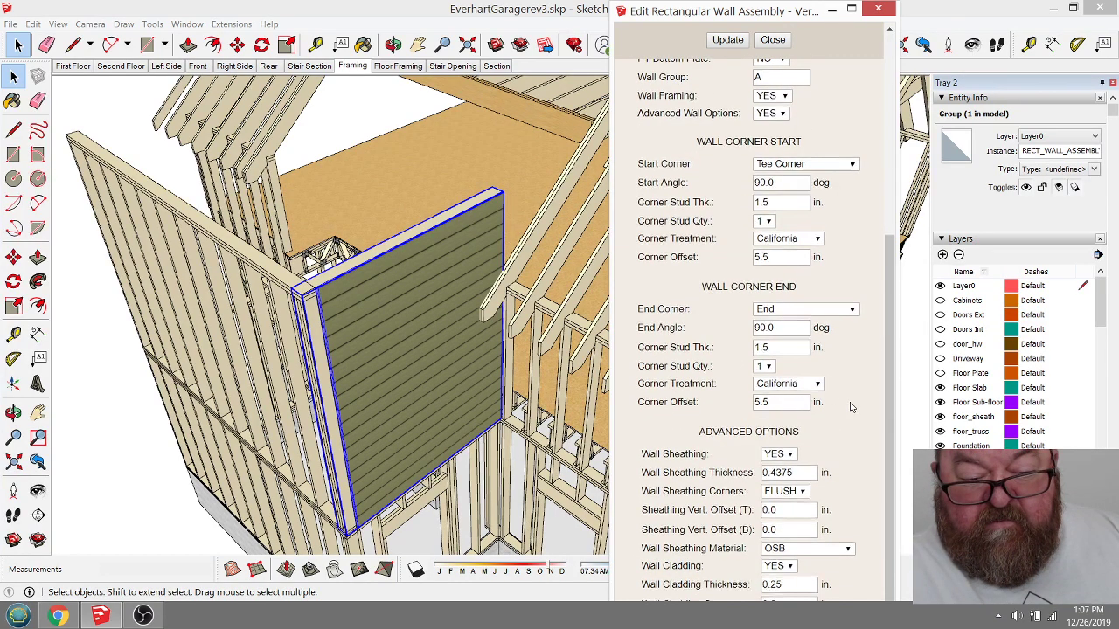
pyautogui.scroll(-2, 852, 405)
pyautogui.click(790, 382)
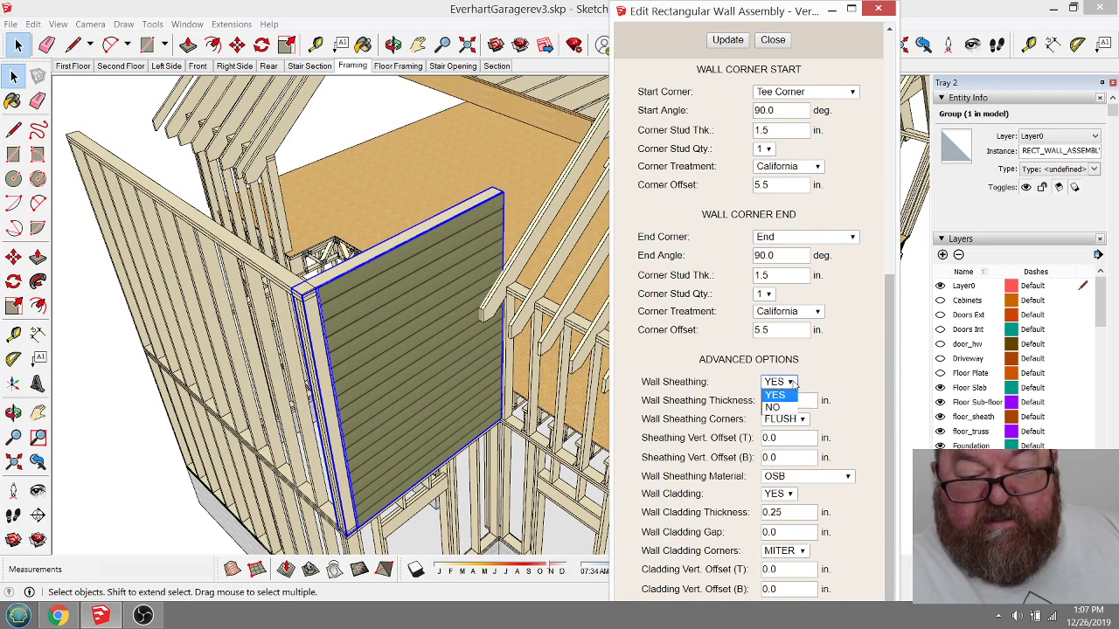
pyautogui.click(774, 408)
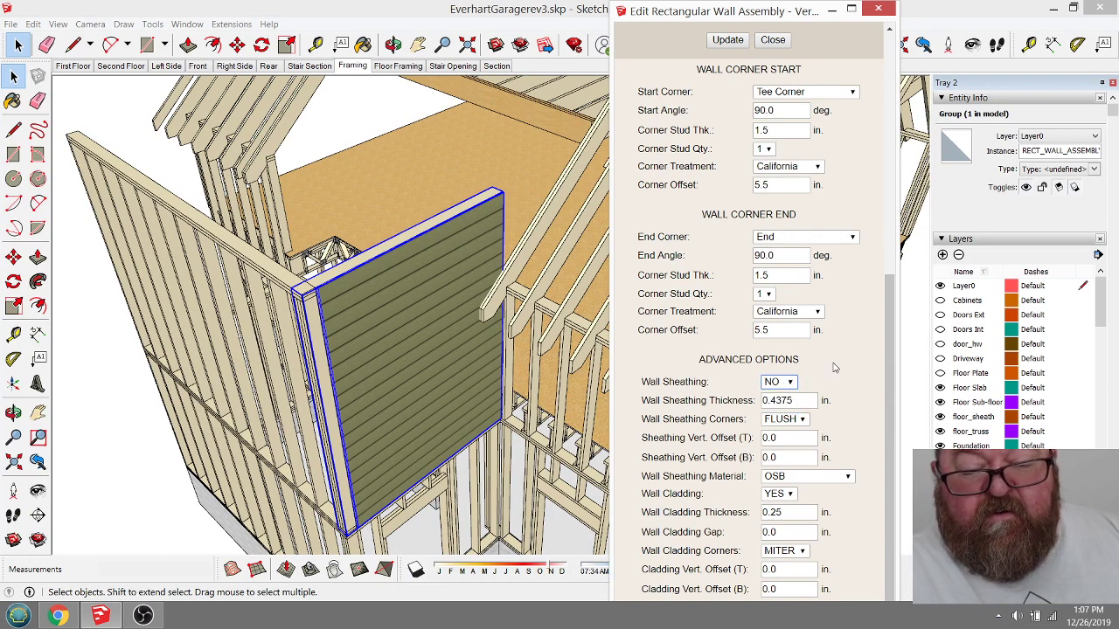
pyautogui.scroll(-3, 840, 376)
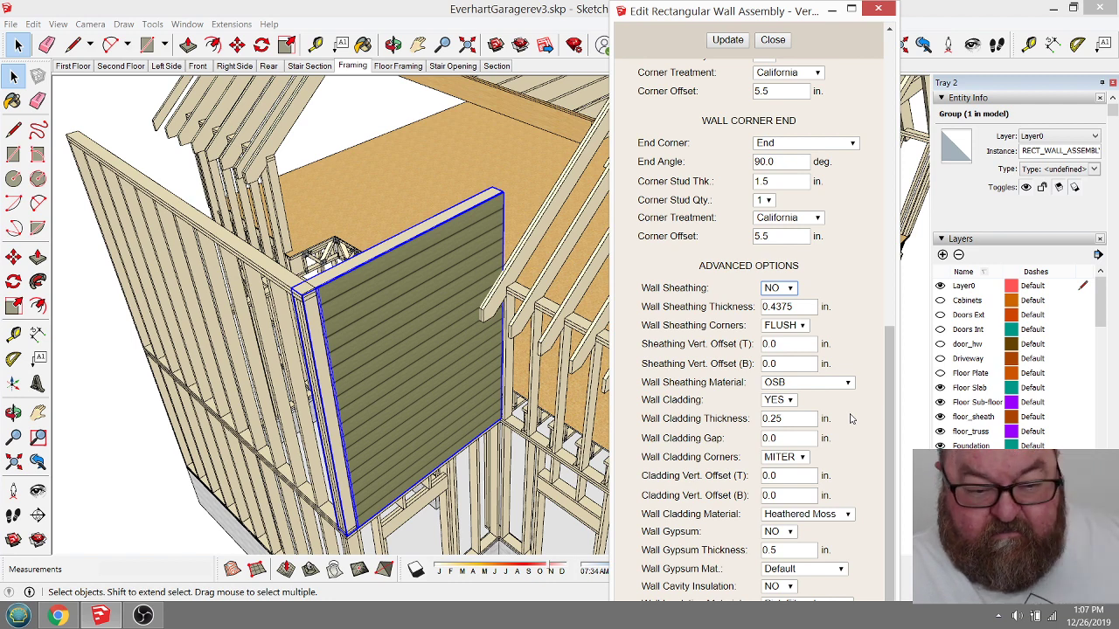
pyautogui.click(790, 399)
pyautogui.click(775, 424)
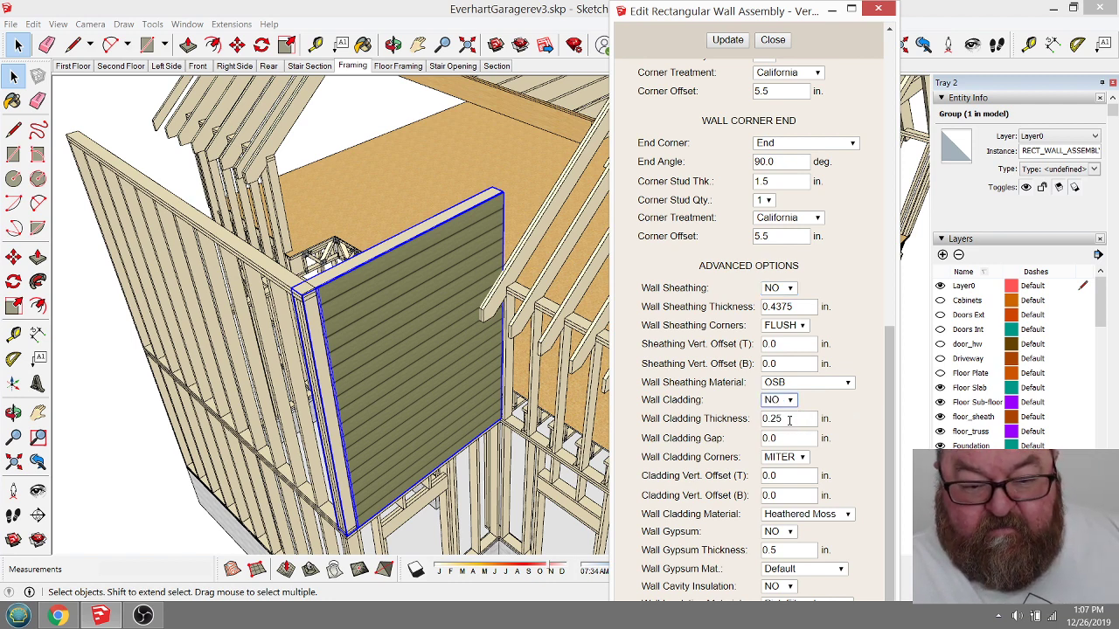
pyautogui.scroll(10, 783, 154)
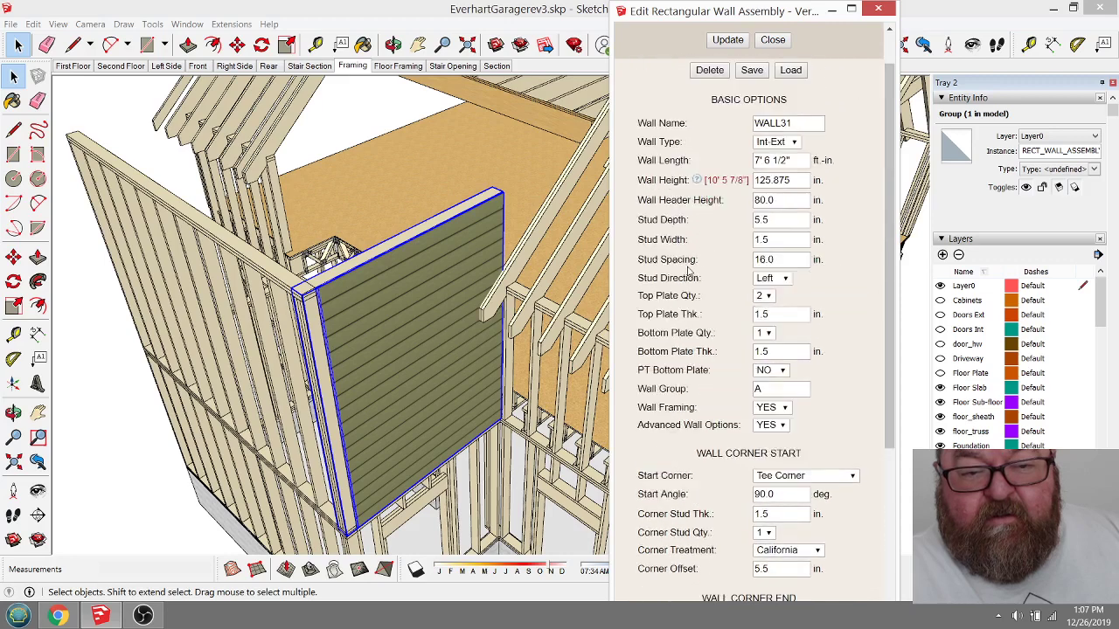
pyautogui.click(753, 124)
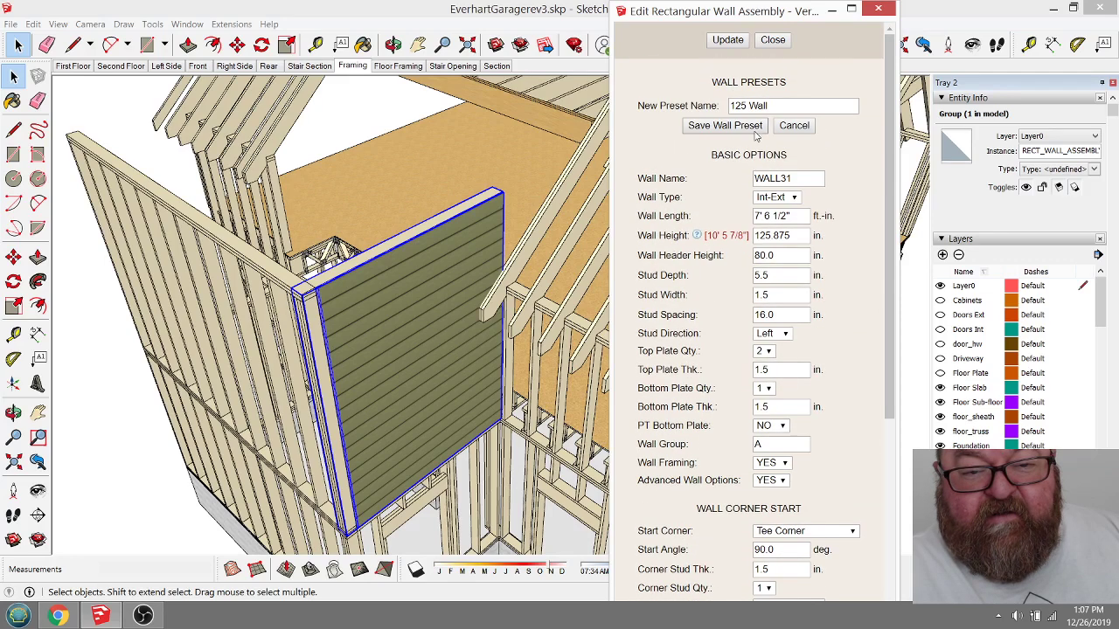
pyautogui.click(740, 42)
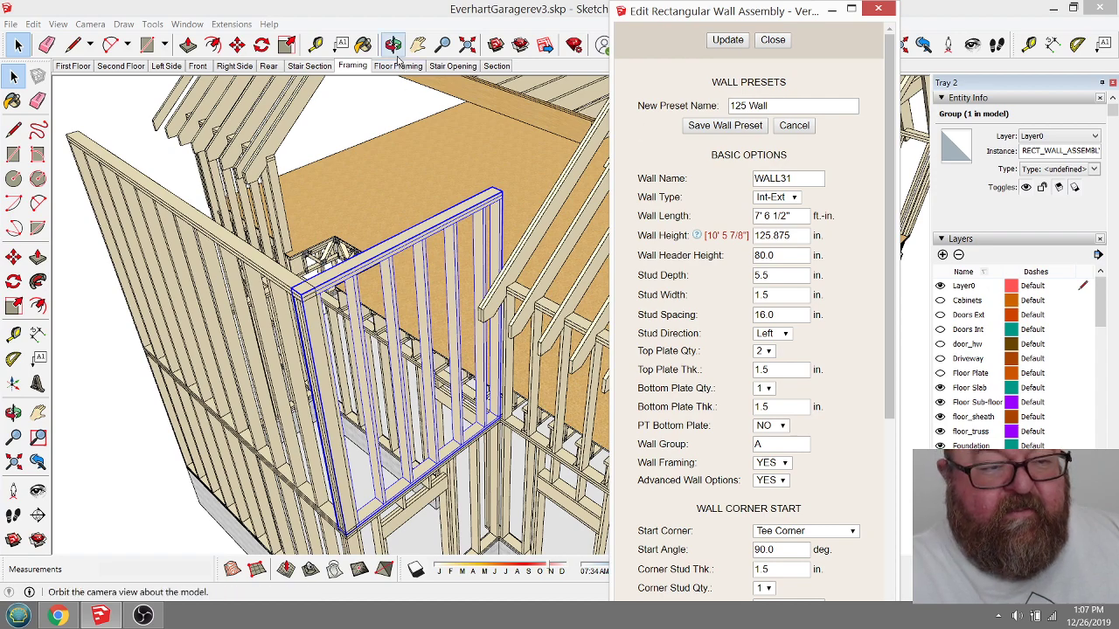
# Step: Examine how the reframed side wall meets the bump-out's outer wall and the lower wall's top plate
pyautogui.click(393, 43)
pyautogui.moveTo(480, 332); pyautogui.dragTo(425, 329)
pyautogui.moveTo(310, 514); pyautogui.dragTo(427, 519)
pyautogui.click(18, 44)
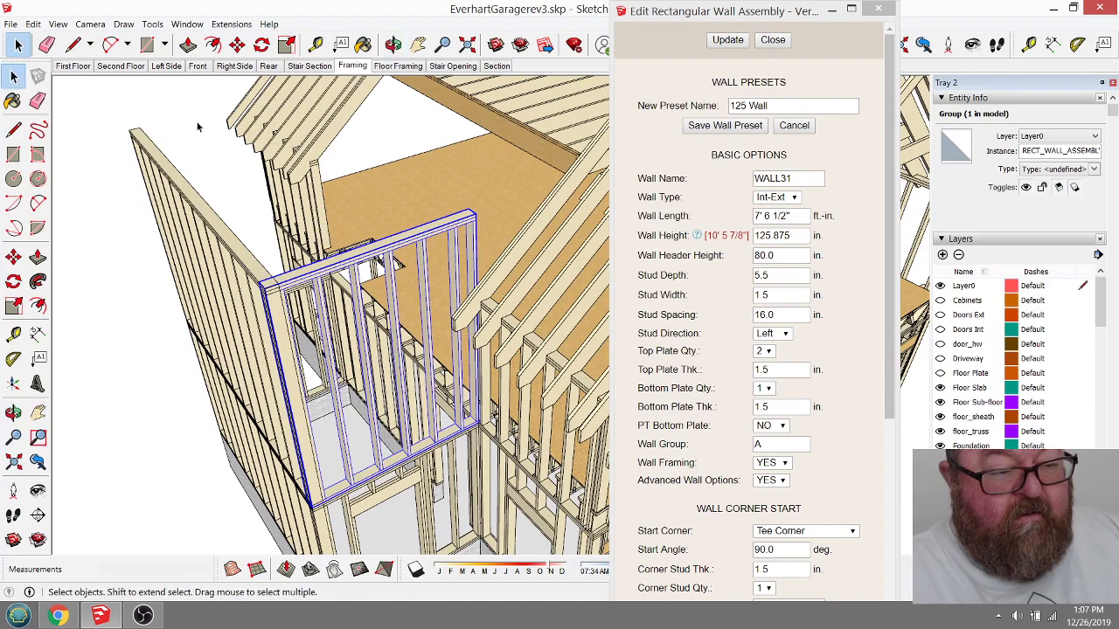
pyautogui.click(198, 128)
pyautogui.click(293, 281)
pyautogui.scroll(6, 458, 372)
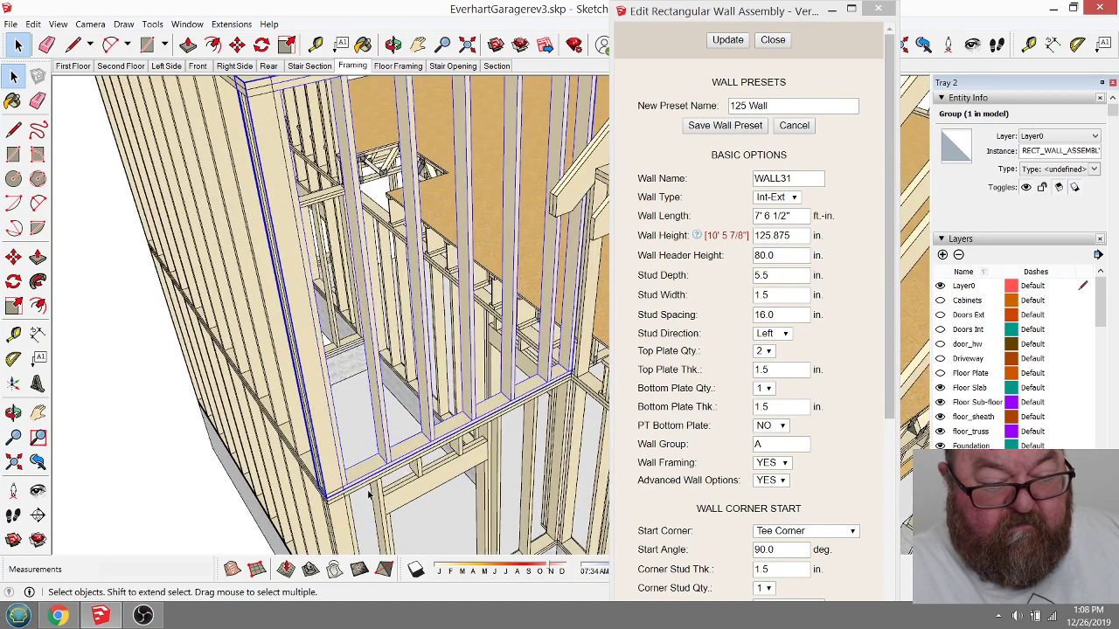
pyautogui.scroll(-6, 369, 494)
pyautogui.click(209, 189)
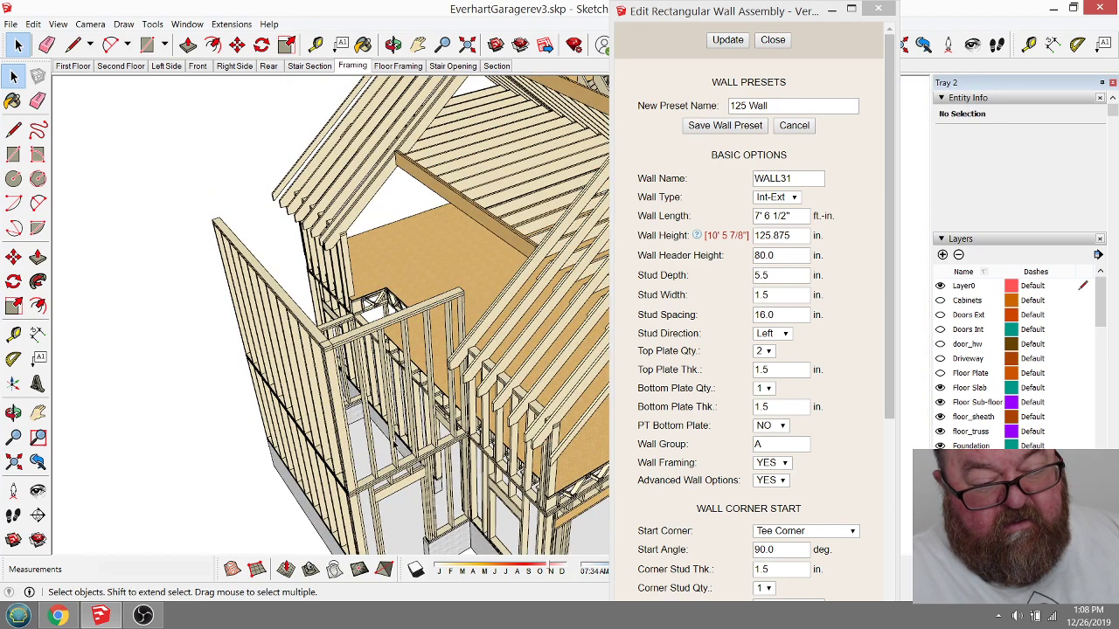
pyautogui.scroll(-3, 395, 446)
pyautogui.scroll(5, 395, 444)
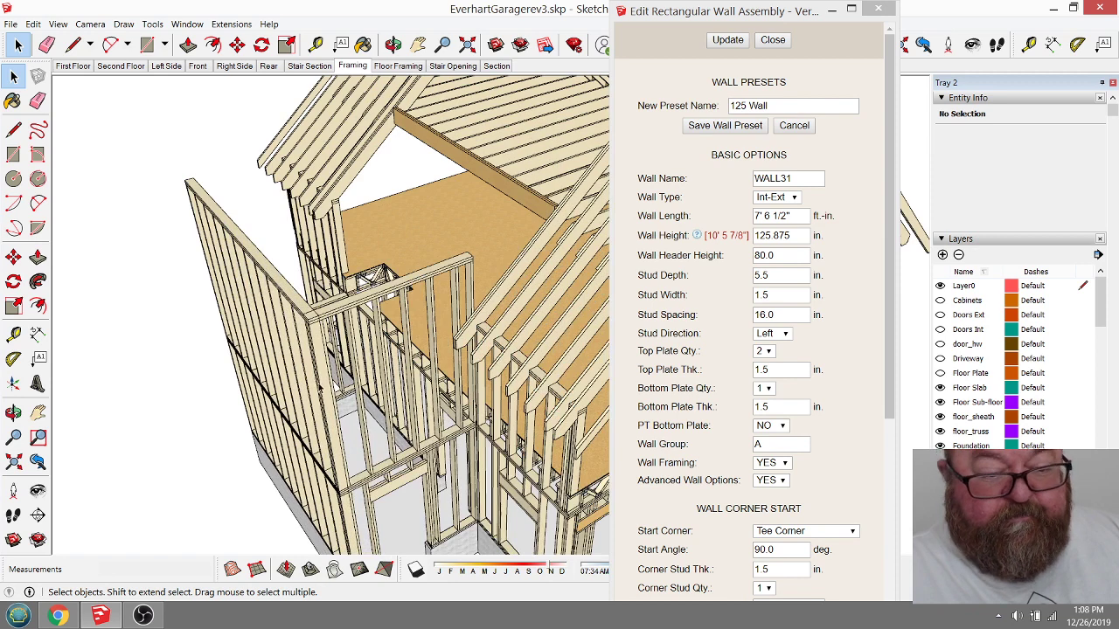
# Step: Copy the side wall 14' 6 1/2" from its bottom outer corner to the opposite side of the bump-out
pyautogui.click(372, 461)
pyautogui.moveTo(412, 448); pyautogui.dragTo(415, 448, button='middle')
pyautogui.click(237, 45)
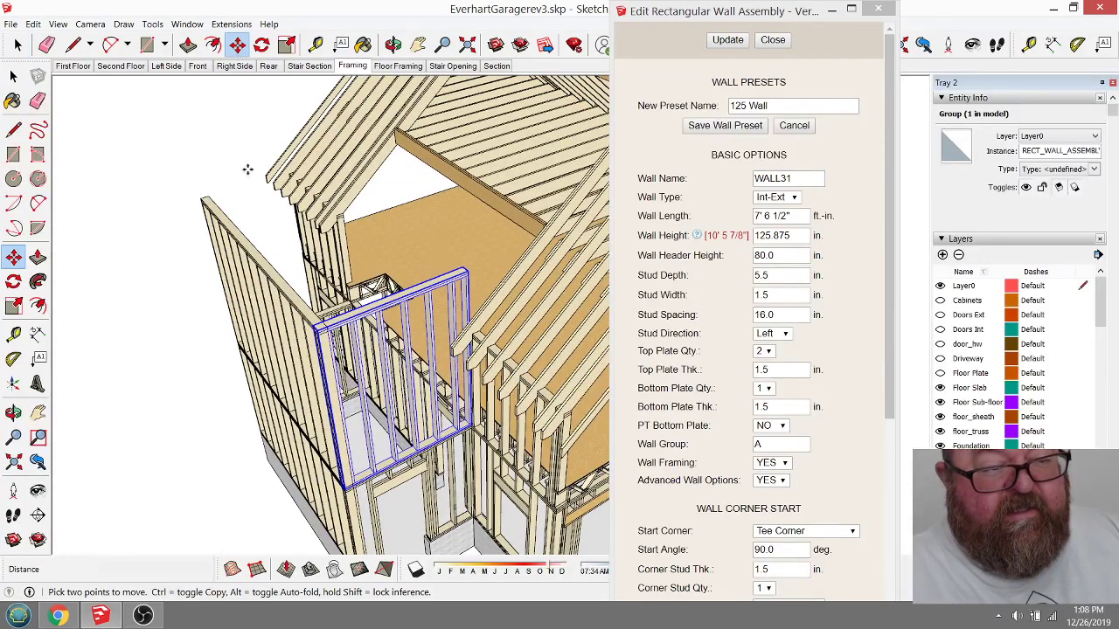
pyautogui.scroll(5, 378, 498)
pyautogui.scroll(4, 377, 499)
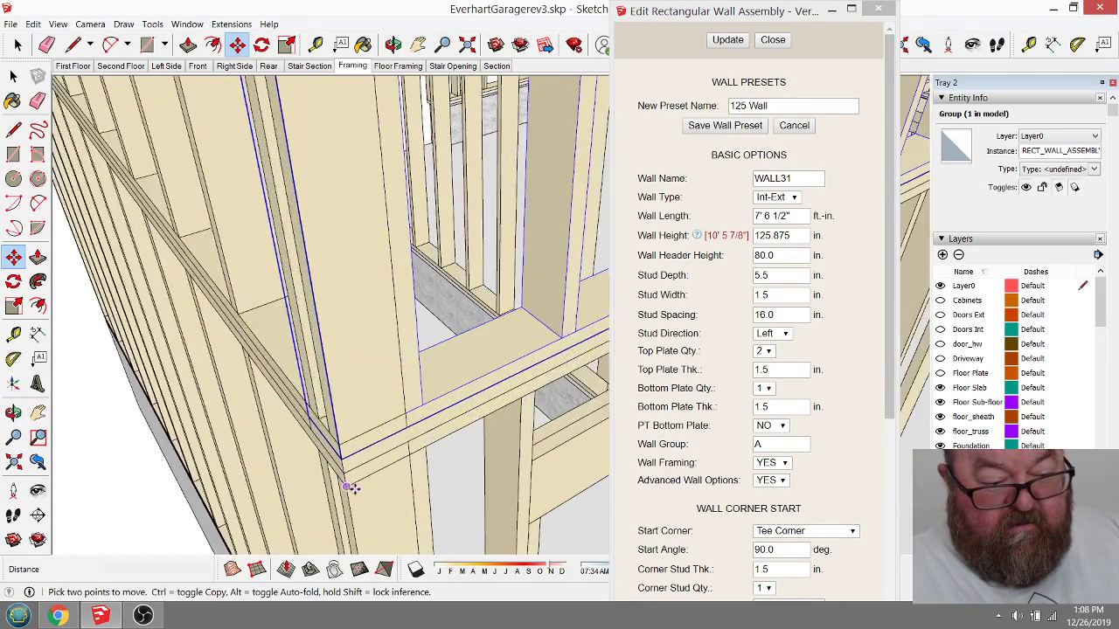
pyautogui.click(343, 458)
pyautogui.press('ctrl')
pyautogui.scroll(-6, 344, 458)
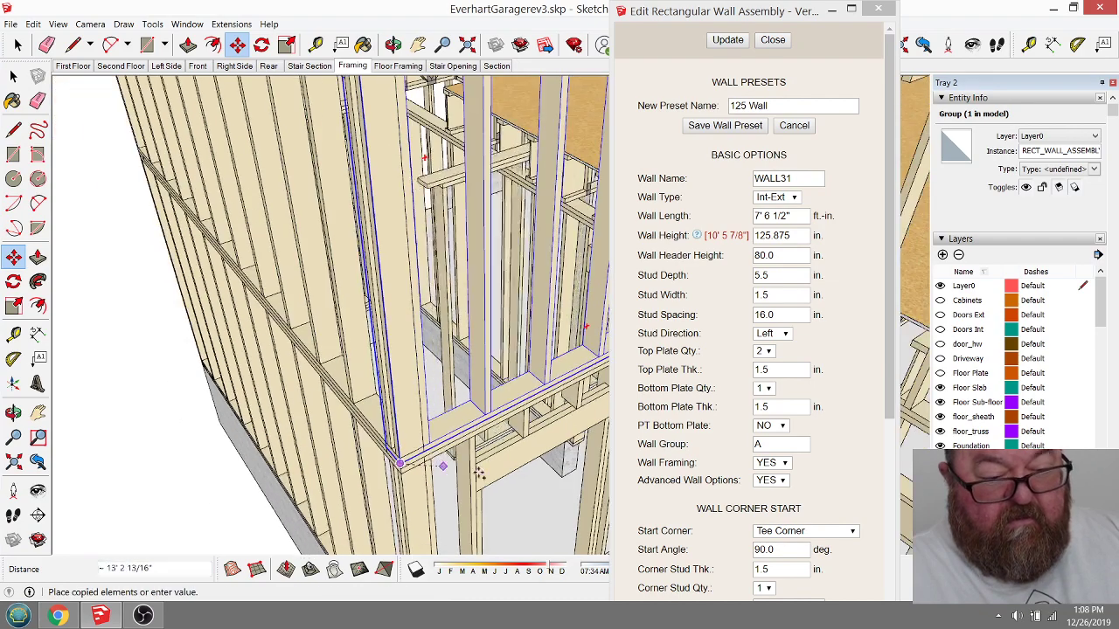
pyautogui.click(392, 44)
pyautogui.moveTo(533, 348); pyautogui.dragTo(448, 378)
pyautogui.rightClick(448, 379)
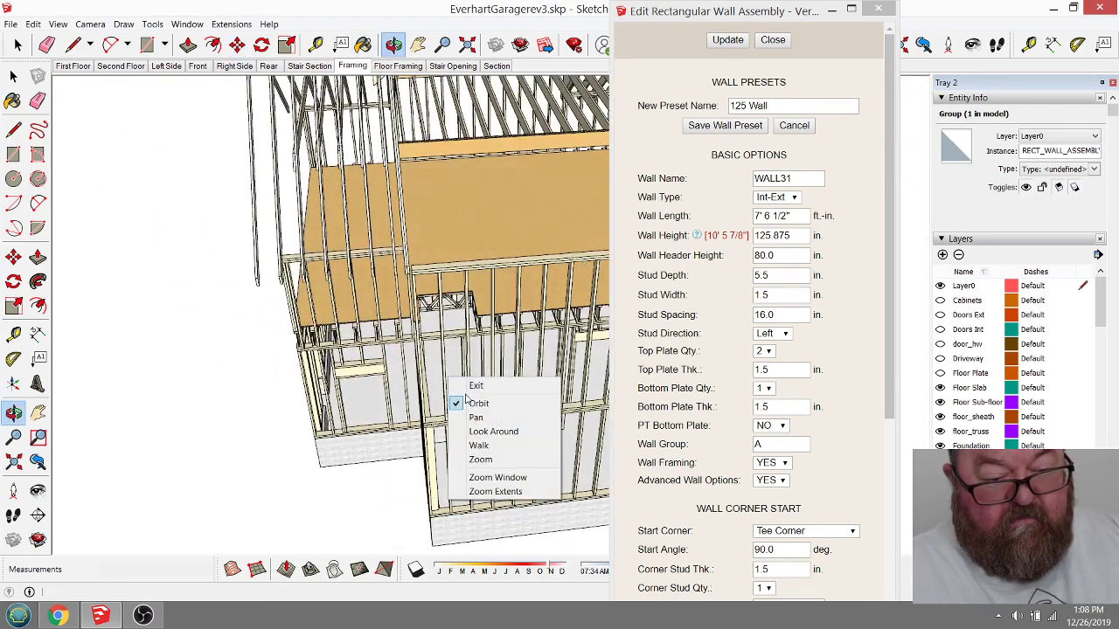
pyautogui.click(476, 386)
pyautogui.scroll(8, 482, 407)
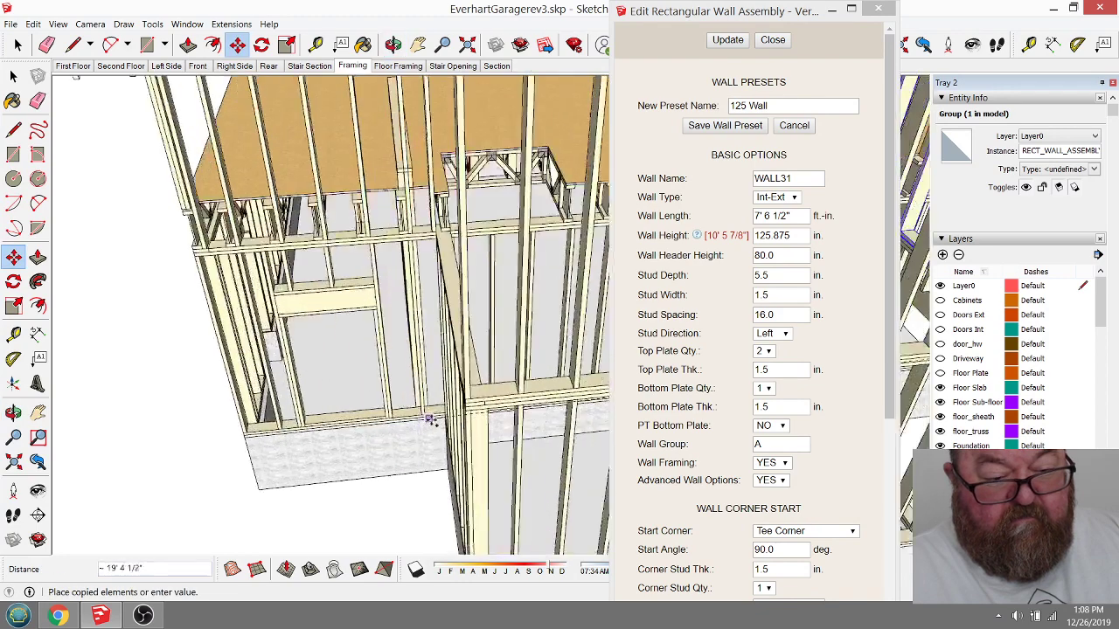
pyautogui.scroll(2, 482, 406)
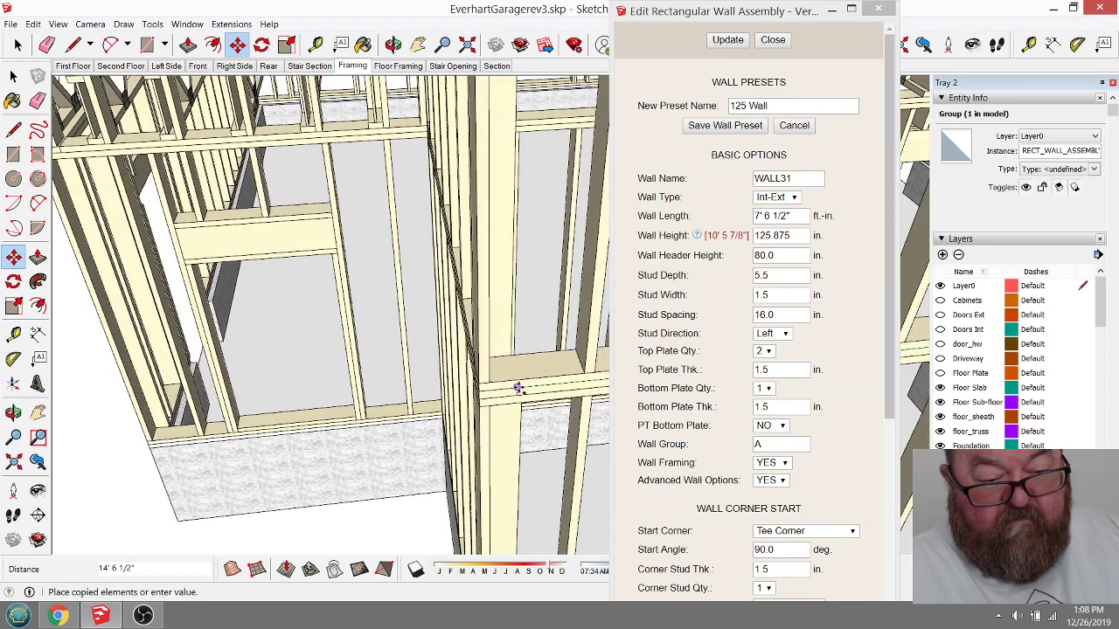
pyautogui.click(518, 387)
# Step: Reselect the original side wall, set its stud direction to Right and update the assembly
pyautogui.moveTo(262, 394); pyautogui.dragTo(276, 473, button='middle')
pyautogui.scroll(4, 458, 411)
pyautogui.press('space')
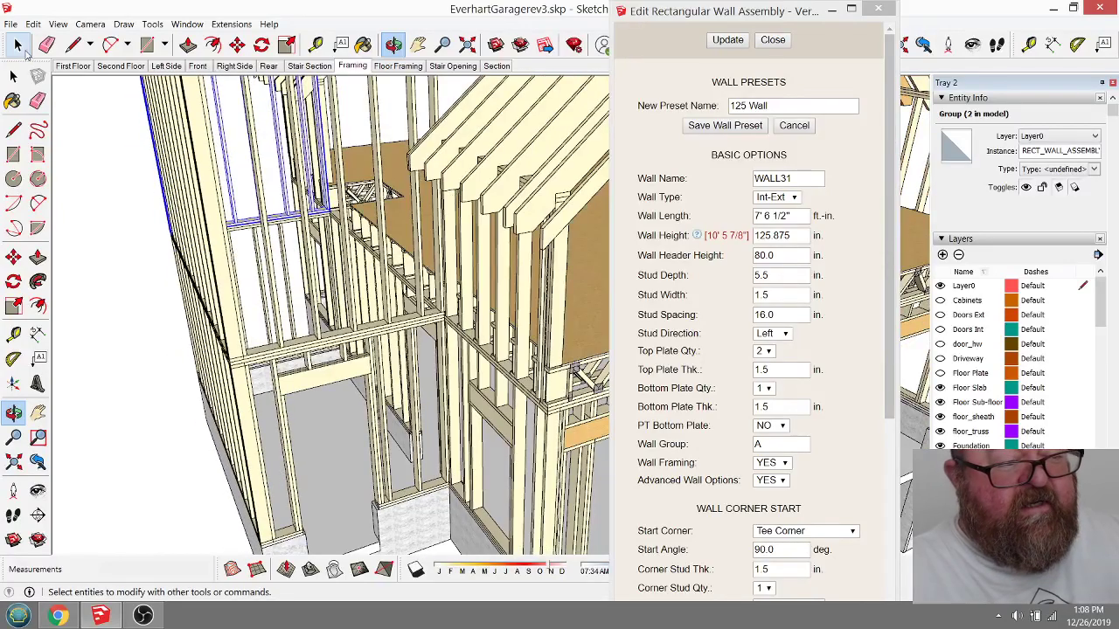
pyautogui.moveTo(280, 282); pyautogui.dragTo(572, 357, button='middle')
pyautogui.press('space')
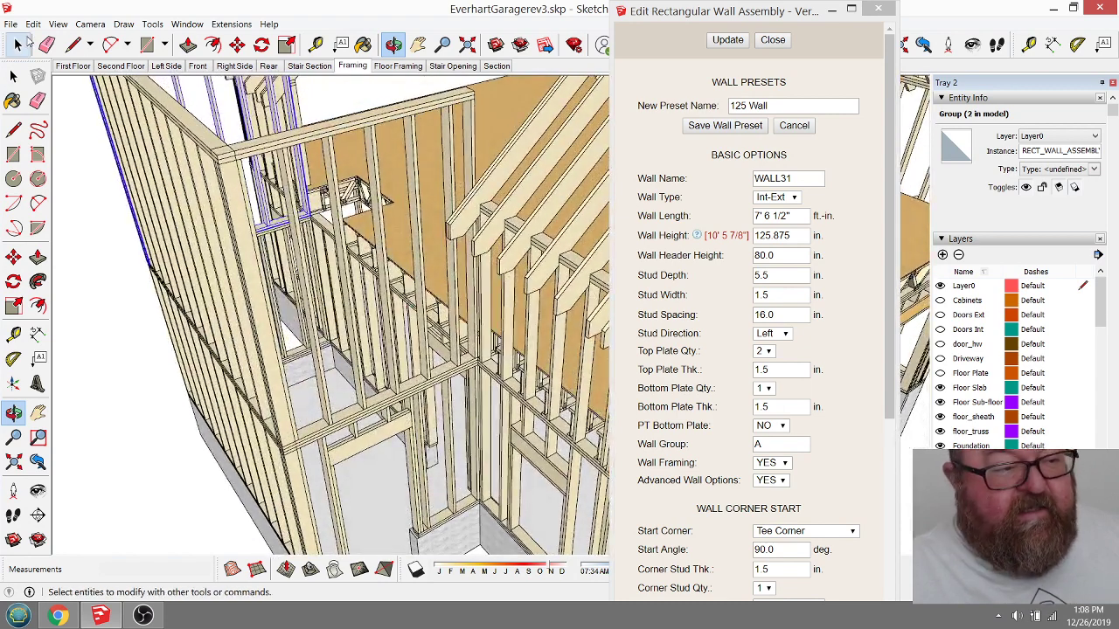
pyautogui.click(323, 371)
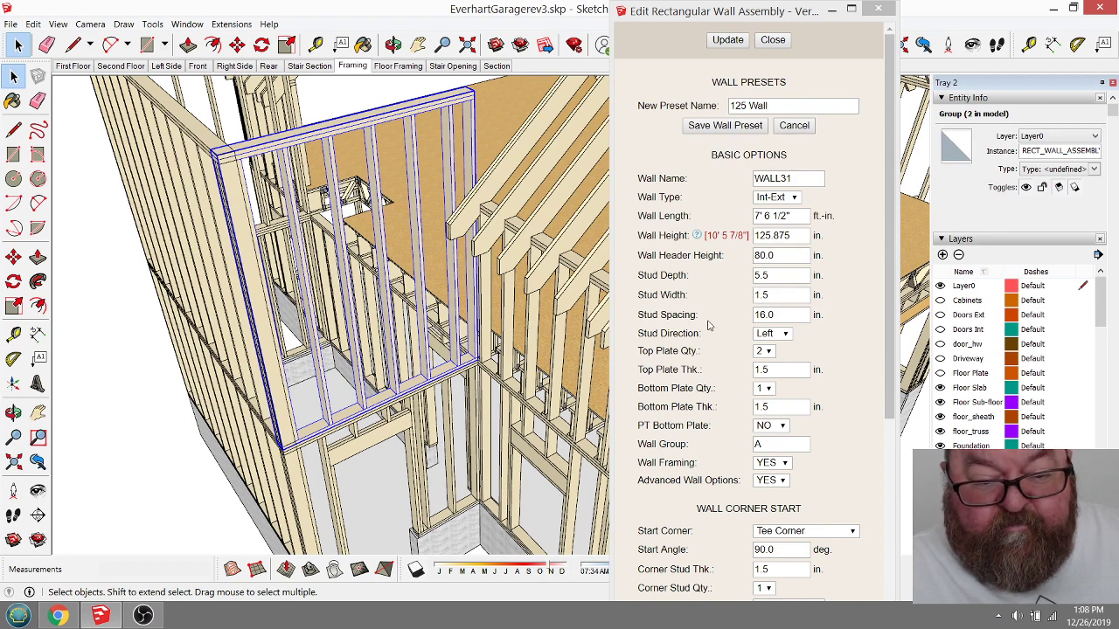
pyautogui.click(785, 334)
pyautogui.click(771, 358)
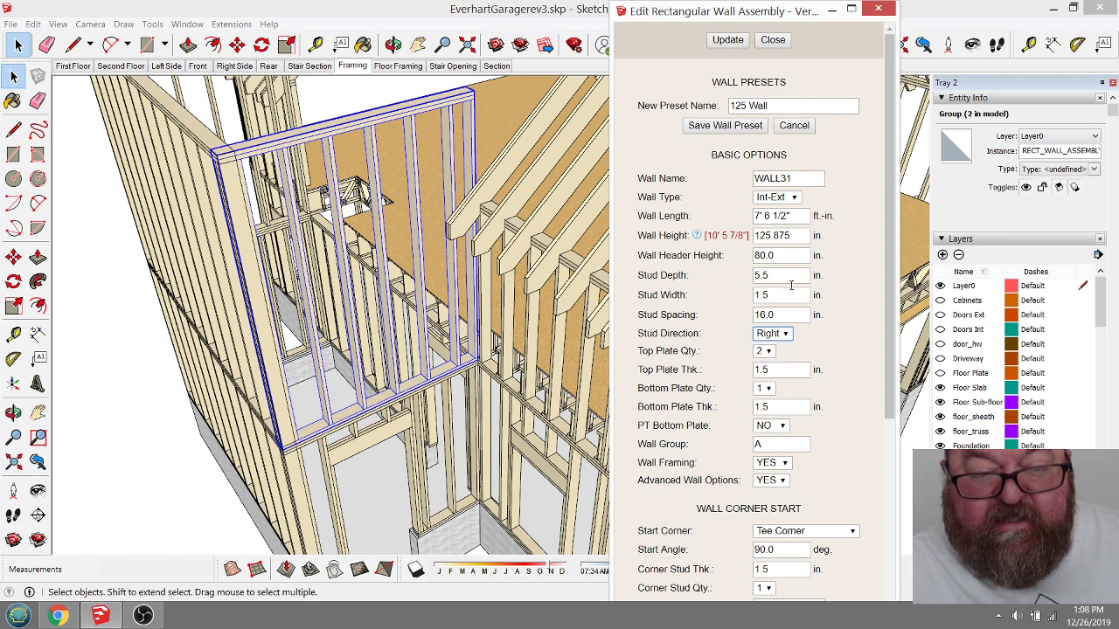
pyautogui.click(740, 42)
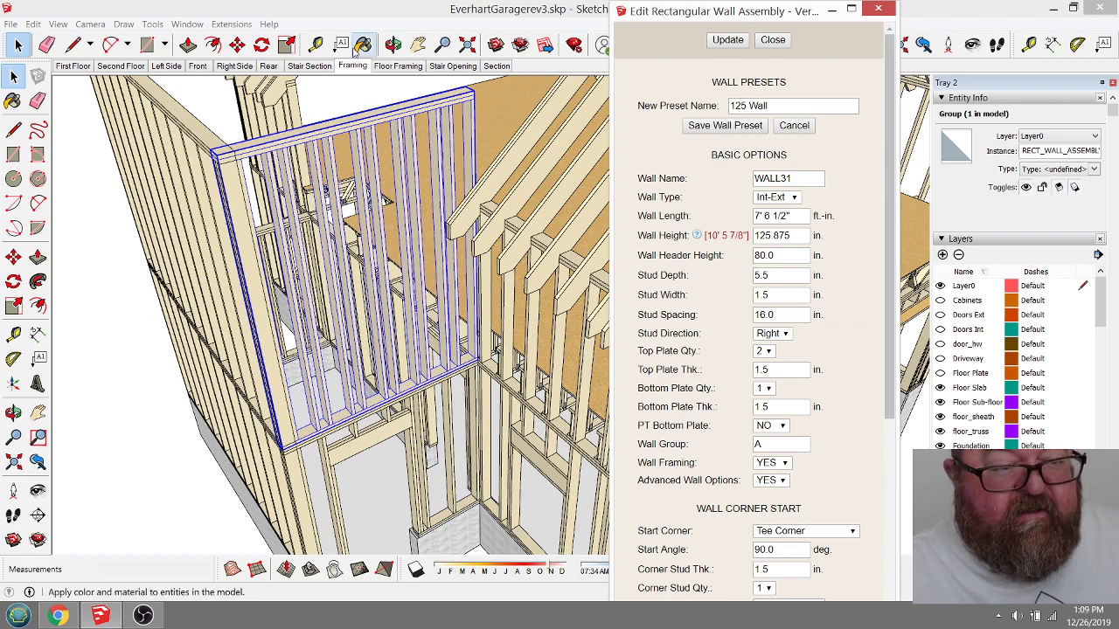
# Step: Update the side wall assembly again and save its settings as the 125 Wall preset
pyautogui.click(393, 45)
pyautogui.moveTo(376, 289); pyautogui.dragTo(322, 306)
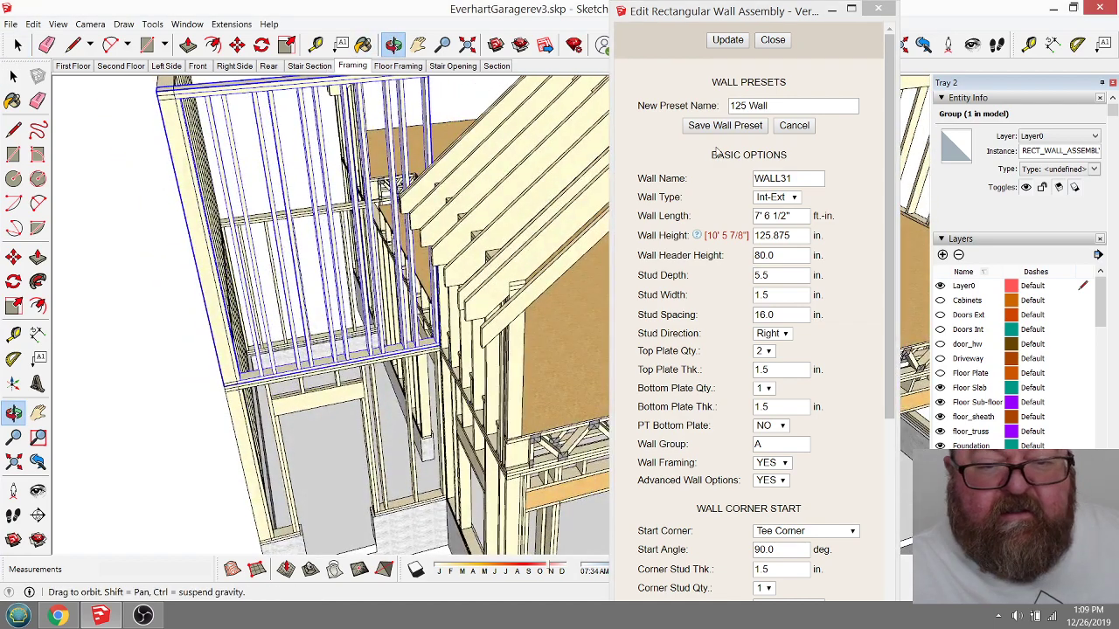
pyautogui.click(739, 44)
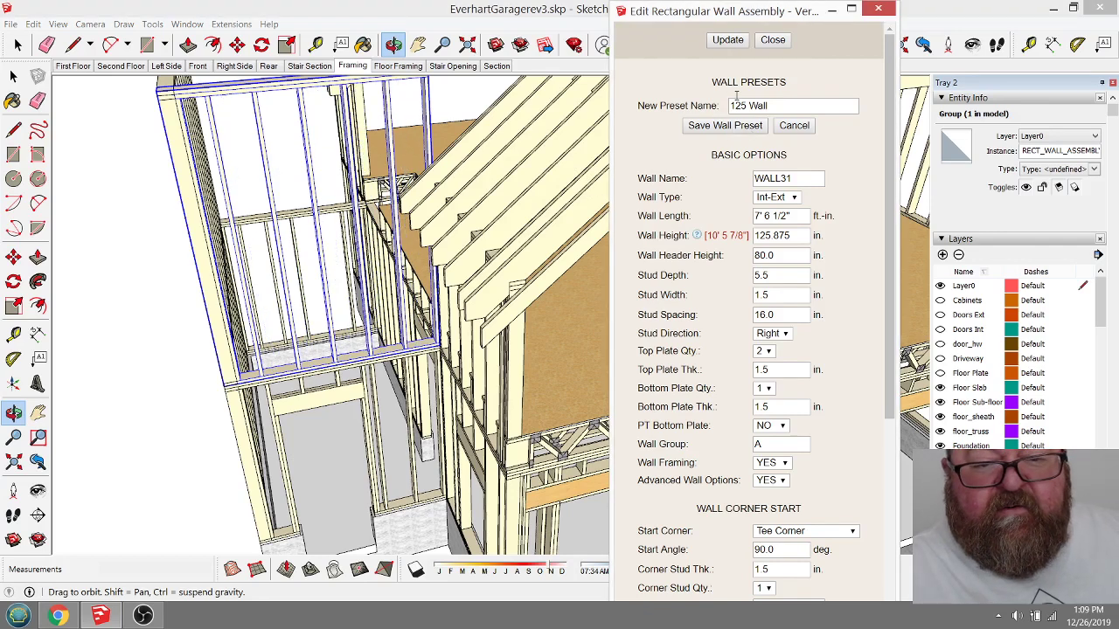
pyautogui.click(727, 128)
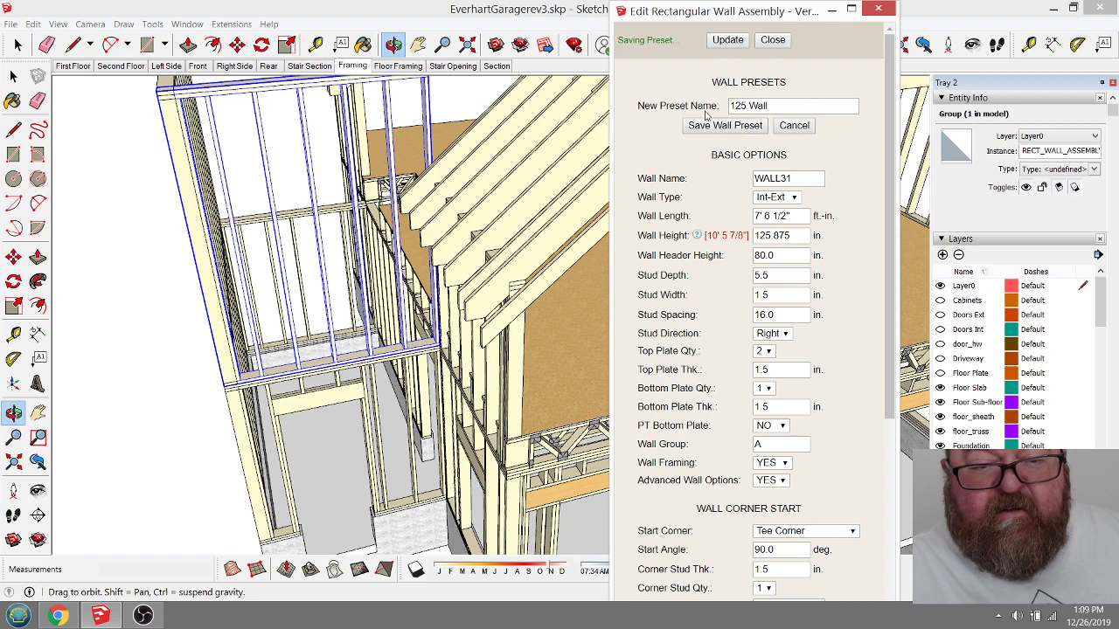
# Step: Examine the updated side wall and the bump-out's opposite side from several angles, and close the wall assembly editor
pyautogui.click(395, 45)
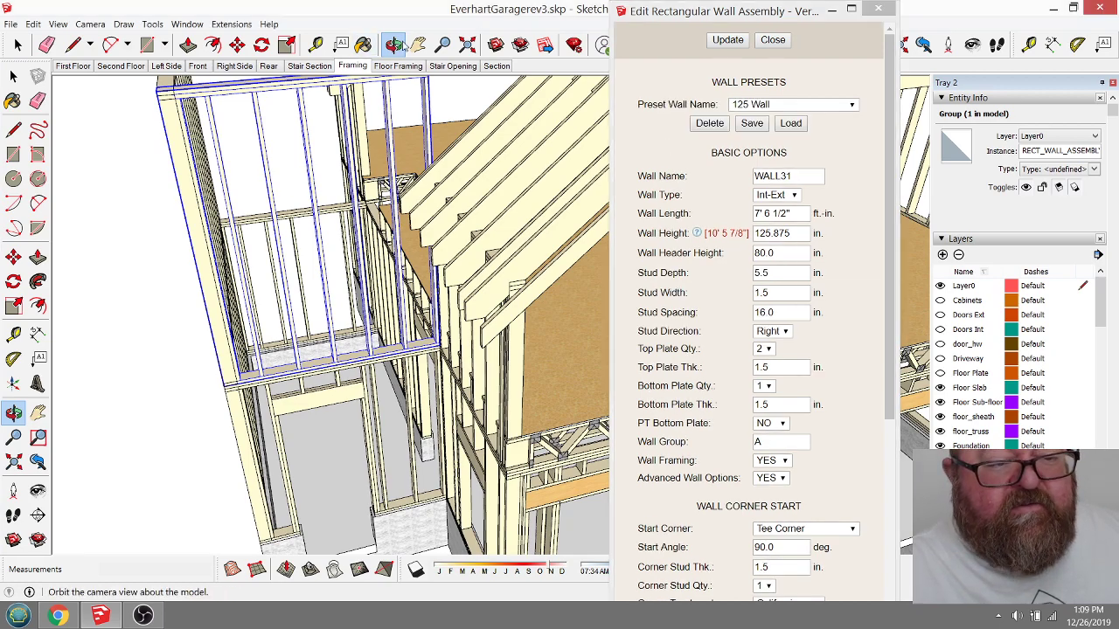
pyautogui.moveTo(375, 241); pyautogui.dragTo(479, 243)
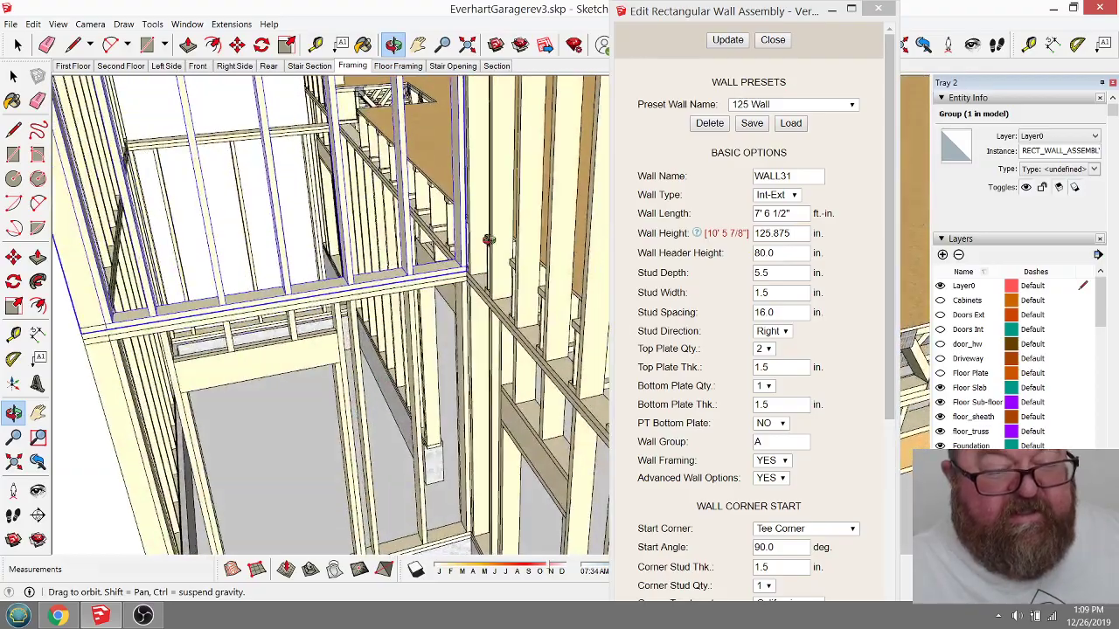
pyautogui.moveTo(299, 267); pyautogui.dragTo(498, 259)
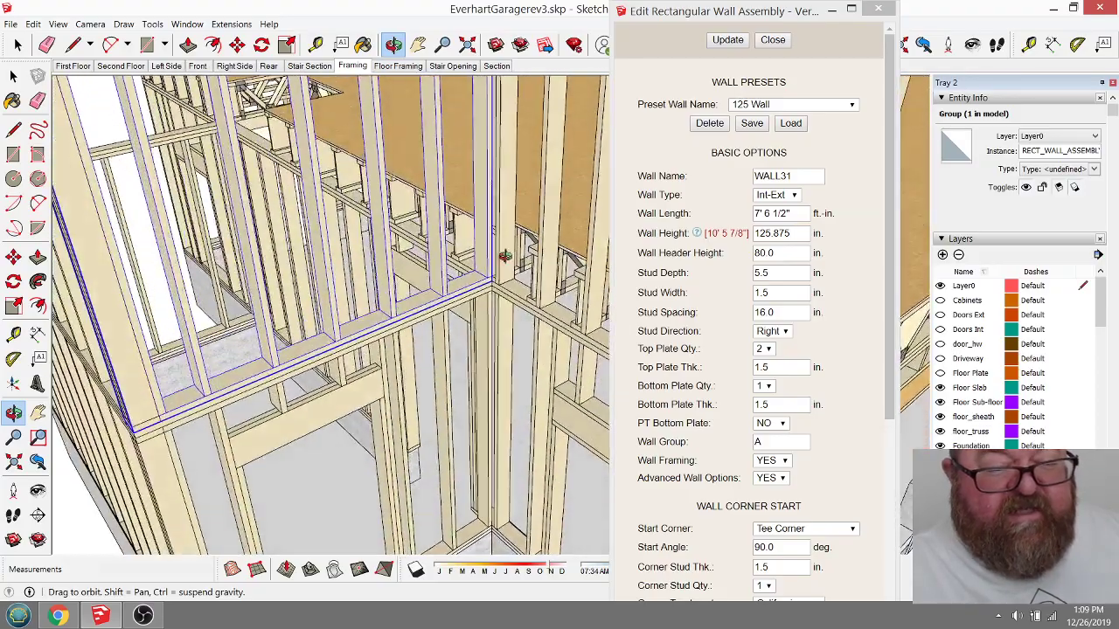
pyautogui.moveTo(236, 348)
pyautogui.mouseDown()
pyautogui.moveTo(427, 281)
pyautogui.moveTo(365, 346)
pyautogui.moveTo(250, 352)
pyautogui.mouseUp()
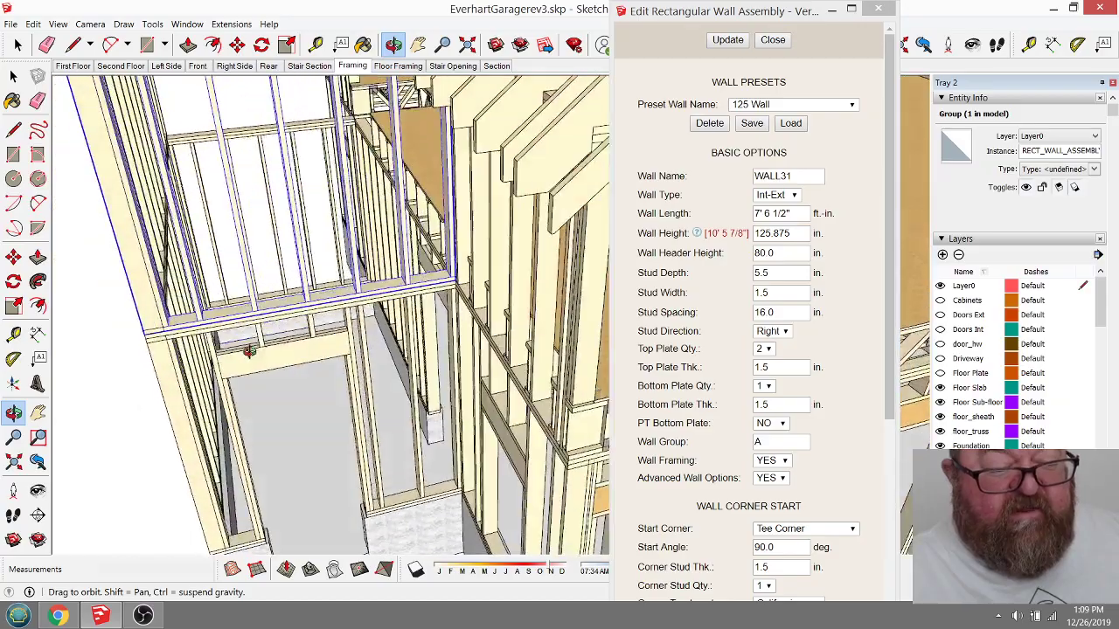
pyautogui.moveTo(372, 398); pyautogui.dragTo(545, 324)
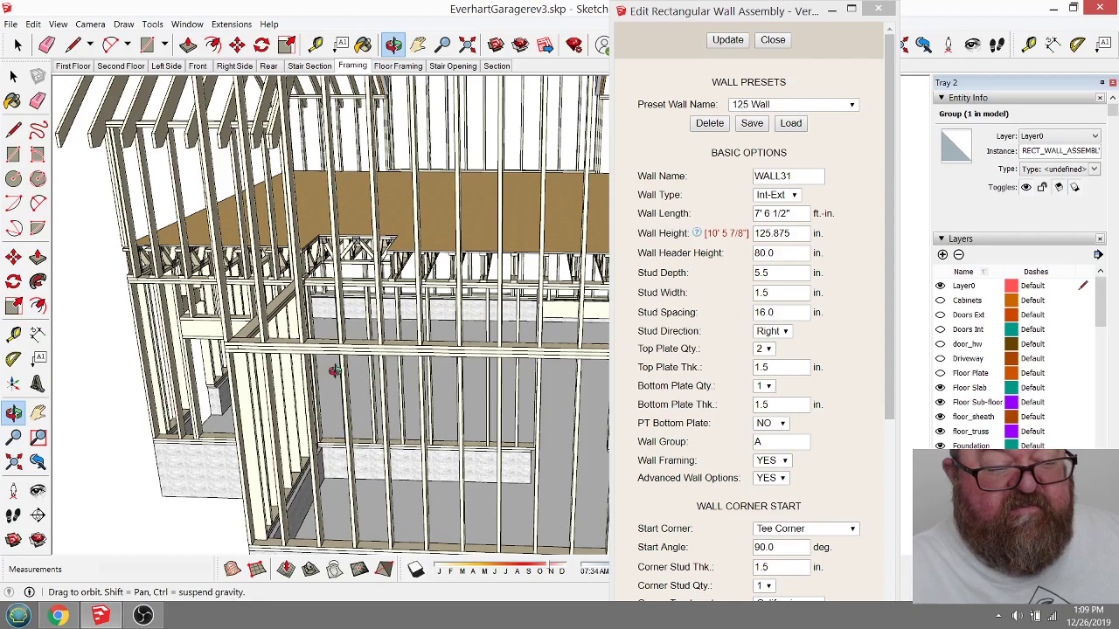
pyautogui.moveTo(308, 362); pyautogui.dragTo(357, 409)
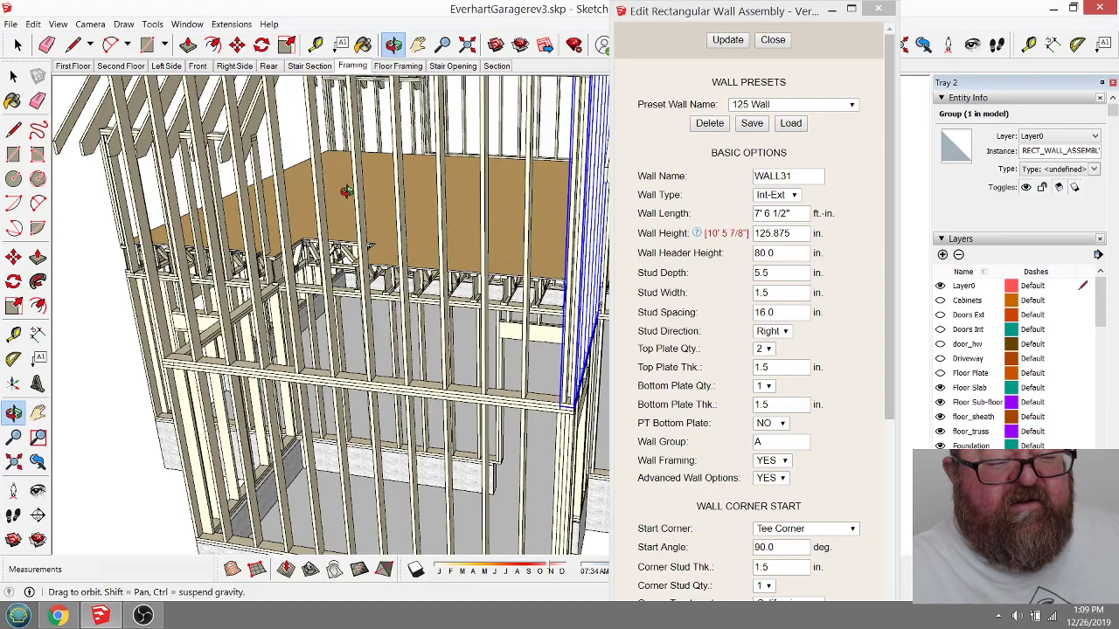
pyautogui.moveTo(386, 414); pyautogui.dragTo(362, 399)
pyautogui.moveTo(369, 325)
pyautogui.mouseDown()
pyautogui.moveTo(349, 334)
pyautogui.moveTo(365, 317)
pyautogui.mouseUp()
pyautogui.moveTo(289, 371); pyautogui.dragTo(549, 455)
pyautogui.scroll(5, 549, 456)
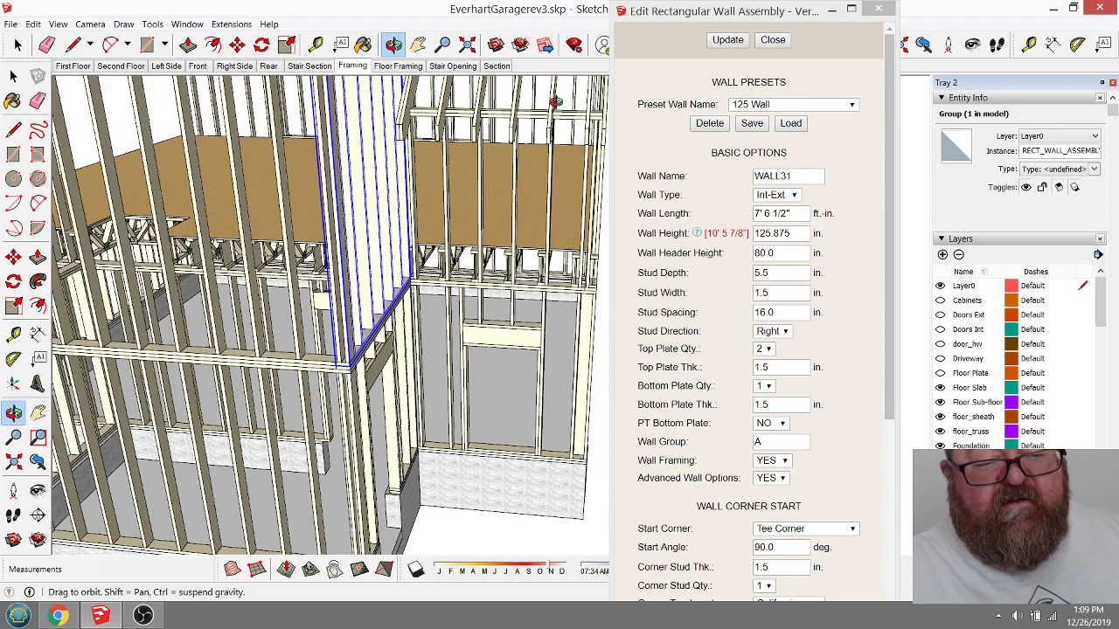
pyautogui.scroll(-5, 556, 102)
pyautogui.scroll(1, 523, 325)
pyautogui.moveTo(473, 336); pyautogui.dragTo(883, 180)
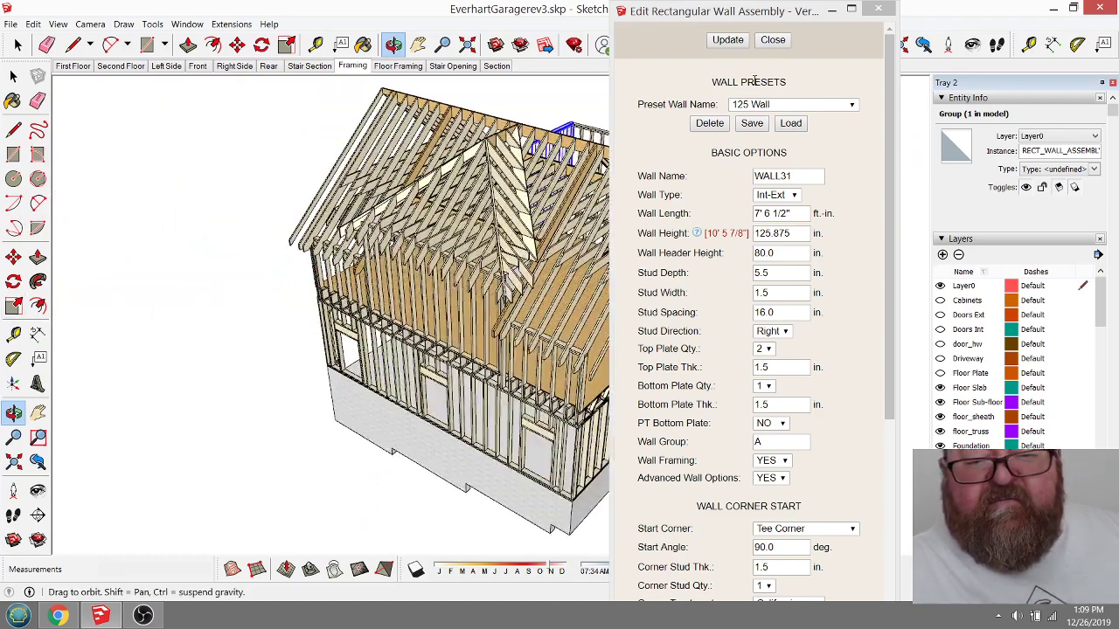
pyautogui.click(786, 41)
# Step: Copy the side wall from its bottom outer corner to the matching corner on the opposite side of the bump-out
pyautogui.moveTo(717, 350); pyautogui.dragTo(906, 547)
pyautogui.scroll(5, 628, 467)
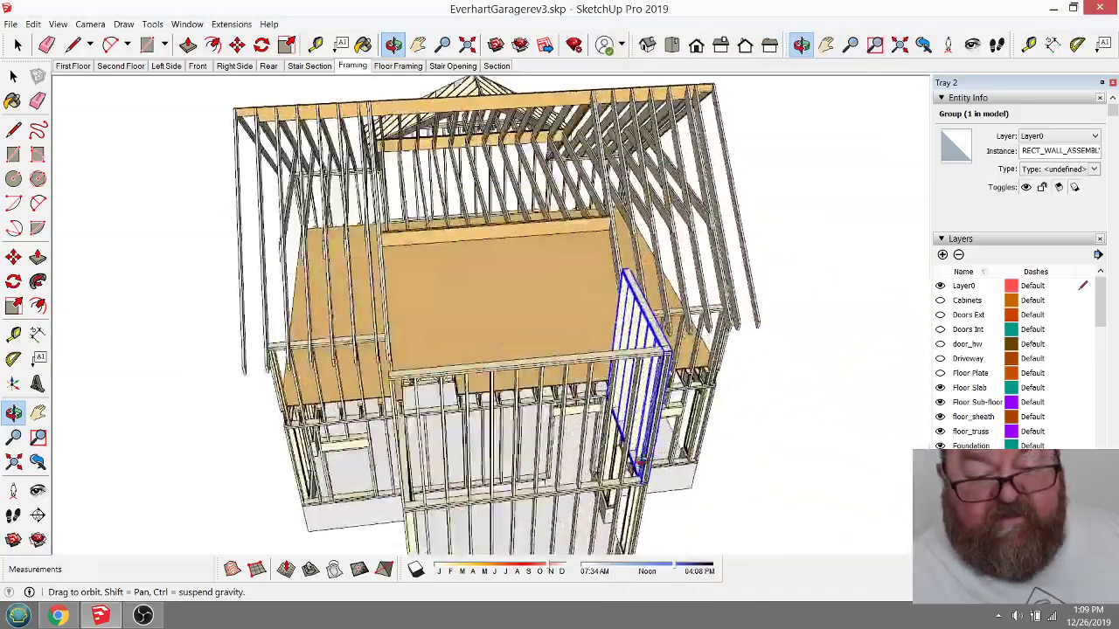
pyautogui.scroll(10, 628, 467)
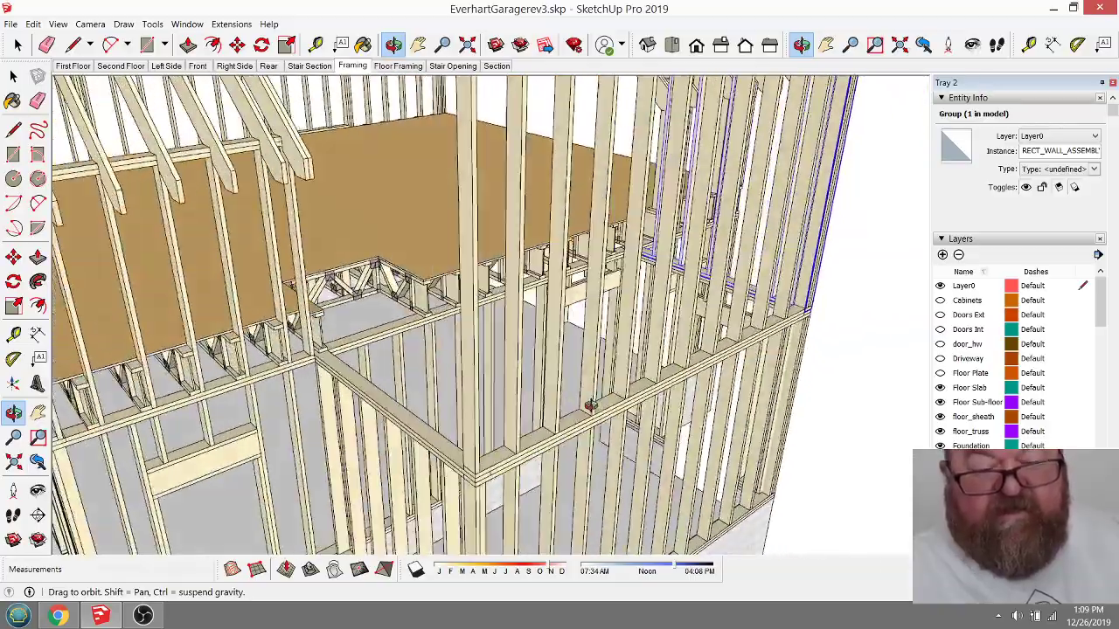
pyautogui.moveTo(591, 406); pyautogui.dragTo(393, 398)
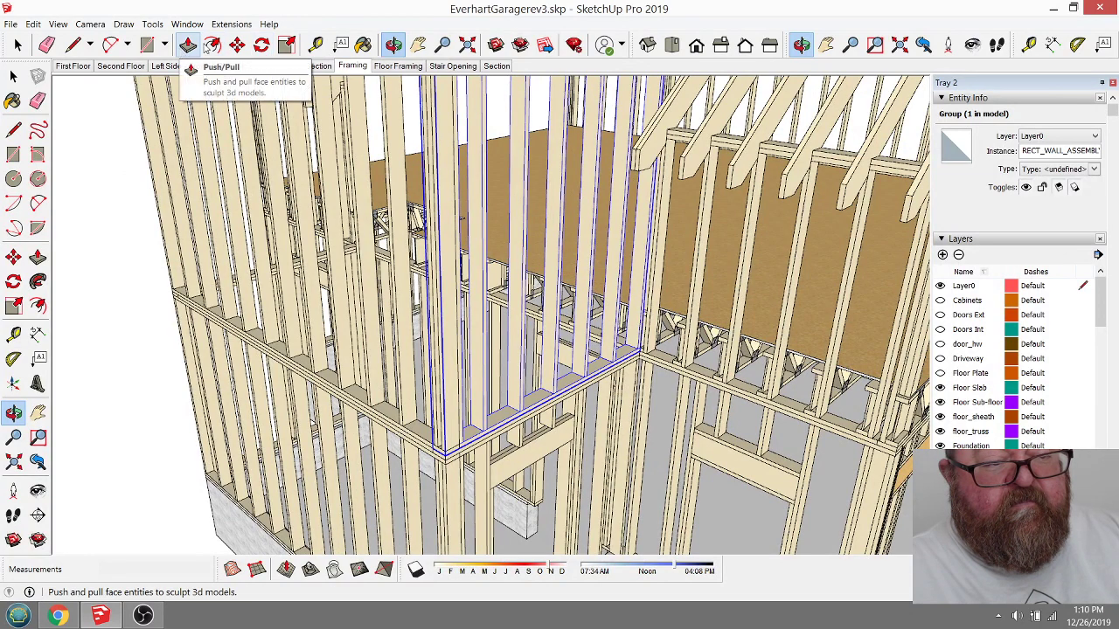
pyautogui.click(238, 45)
pyautogui.scroll(4, 472, 503)
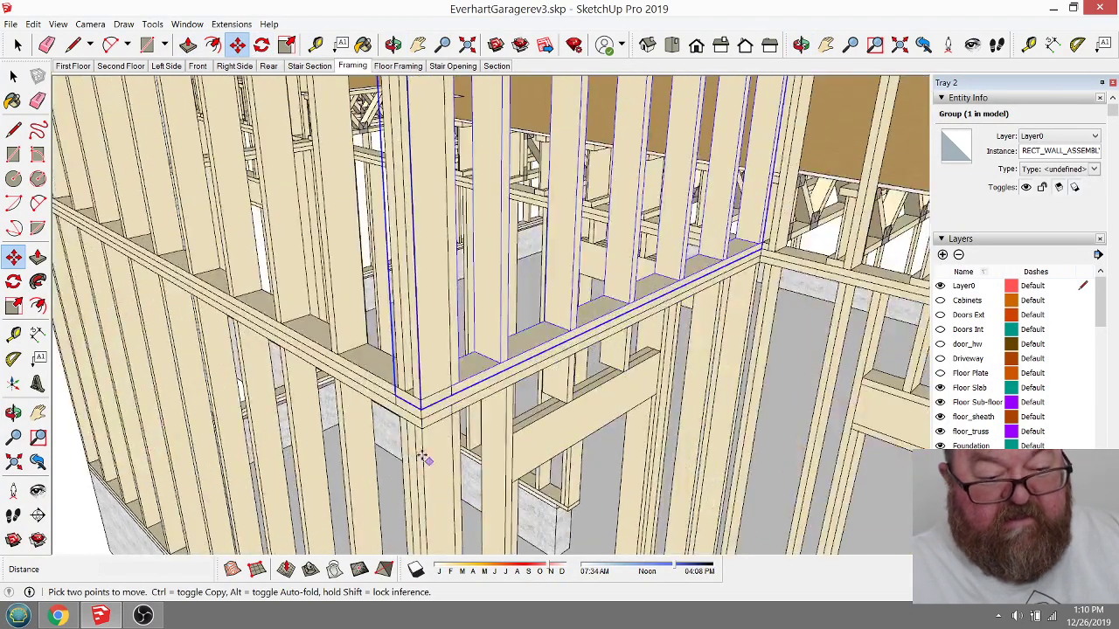
pyautogui.click(421, 411)
pyautogui.press('ctrl')
pyautogui.scroll(-2, 421, 411)
pyautogui.moveTo(421, 411); pyautogui.dragTo(396, 77, button='middle')
pyautogui.click(393, 44)
pyautogui.moveTo(525, 280); pyautogui.dragTo(713, 368)
pyautogui.scroll(5, 713, 367)
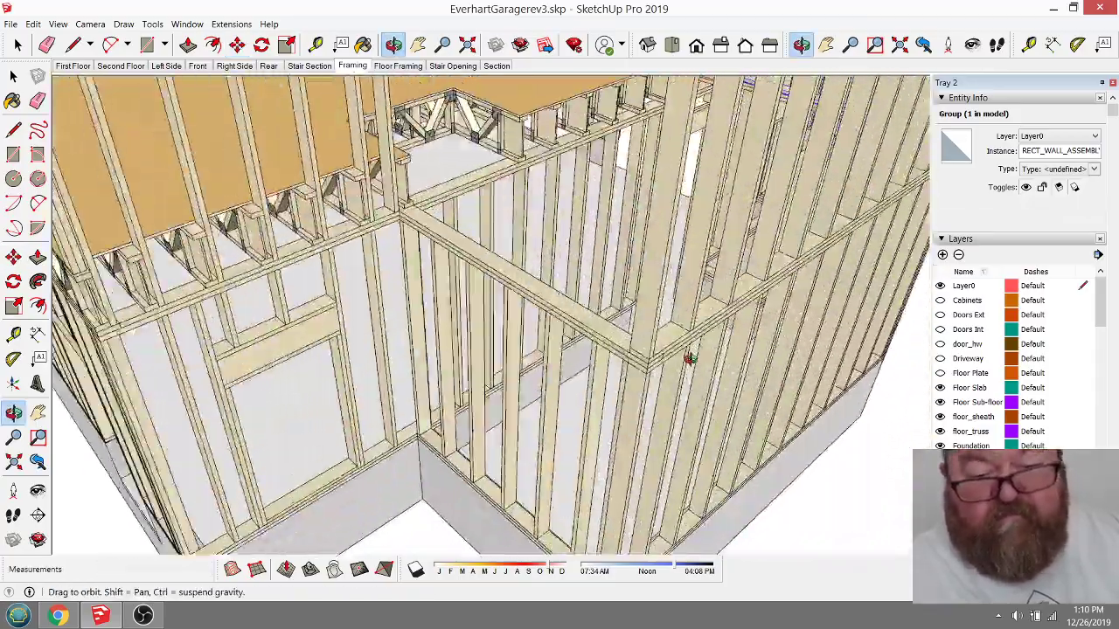
pyautogui.rightClick(695, 360)
pyautogui.click(718, 367)
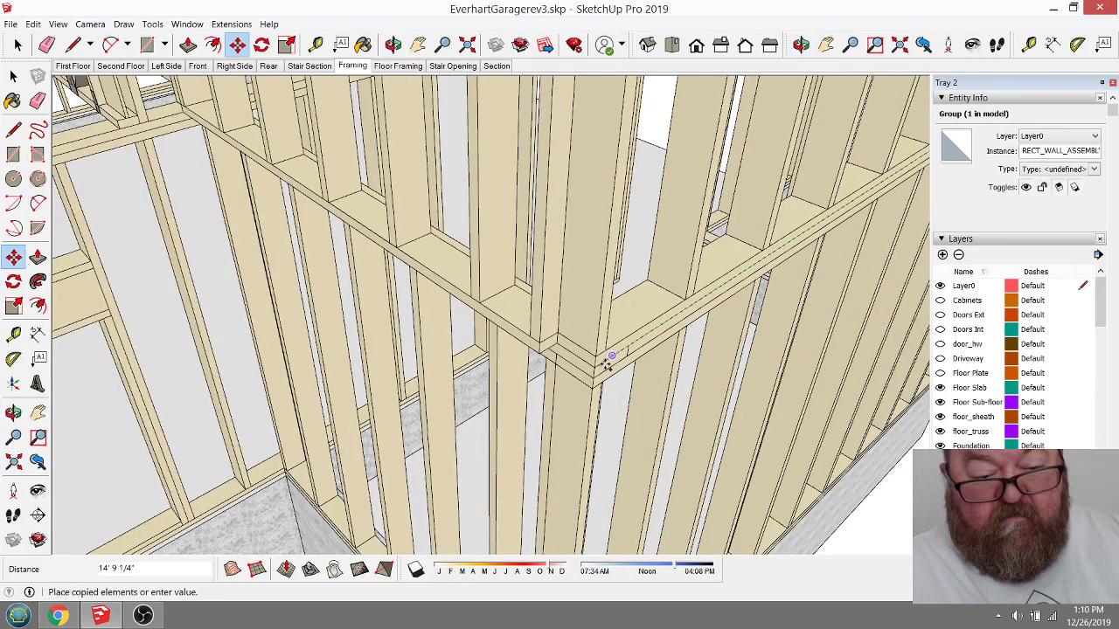
pyautogui.click(626, 349)
pyautogui.scroll(-3, 626, 350)
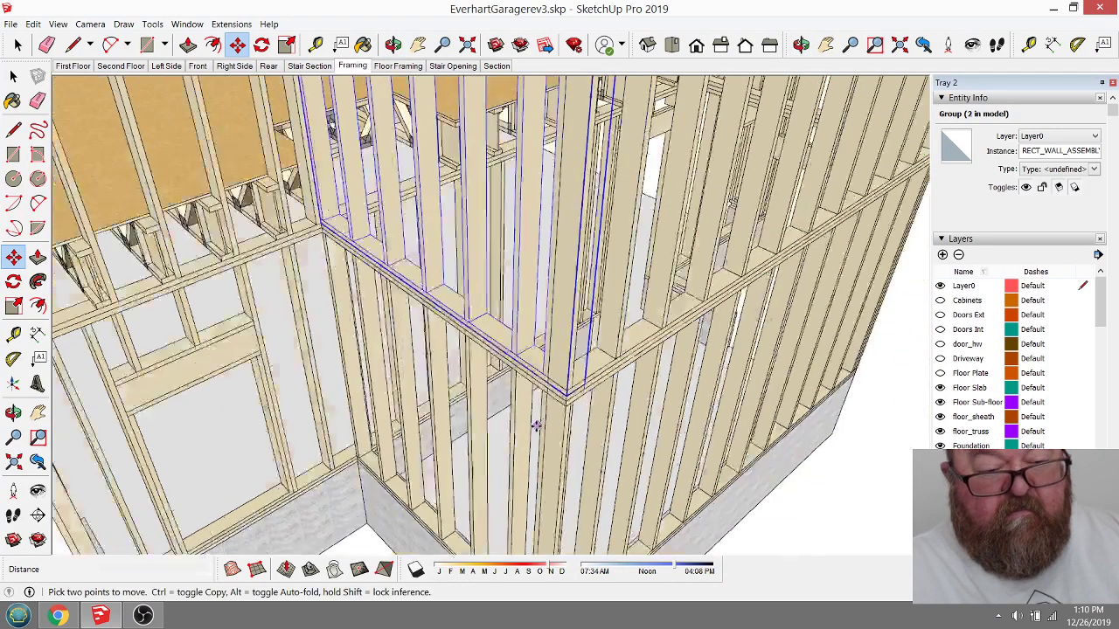
# Step: Try to insert a 3' by 4' rectangular window with a 6X6 header in the bump-out's lower outer wall
pyautogui.moveTo(542, 263); pyautogui.dragTo(468, 383, button='middle')
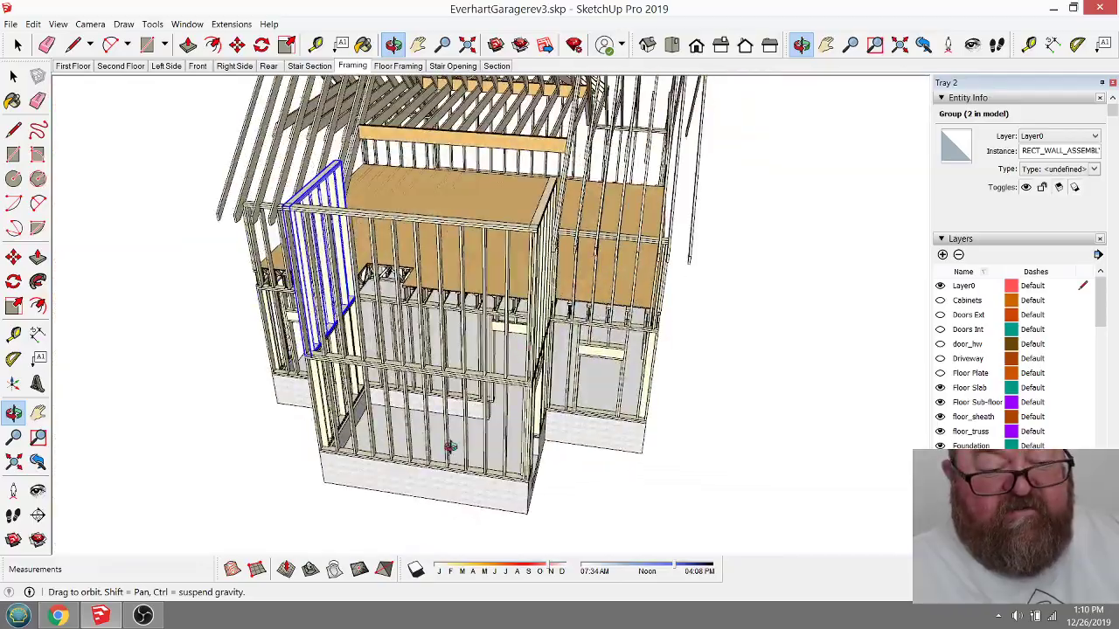
pyautogui.moveTo(493, 444); pyautogui.dragTo(181, 80, button='middle')
pyautogui.click(233, 23)
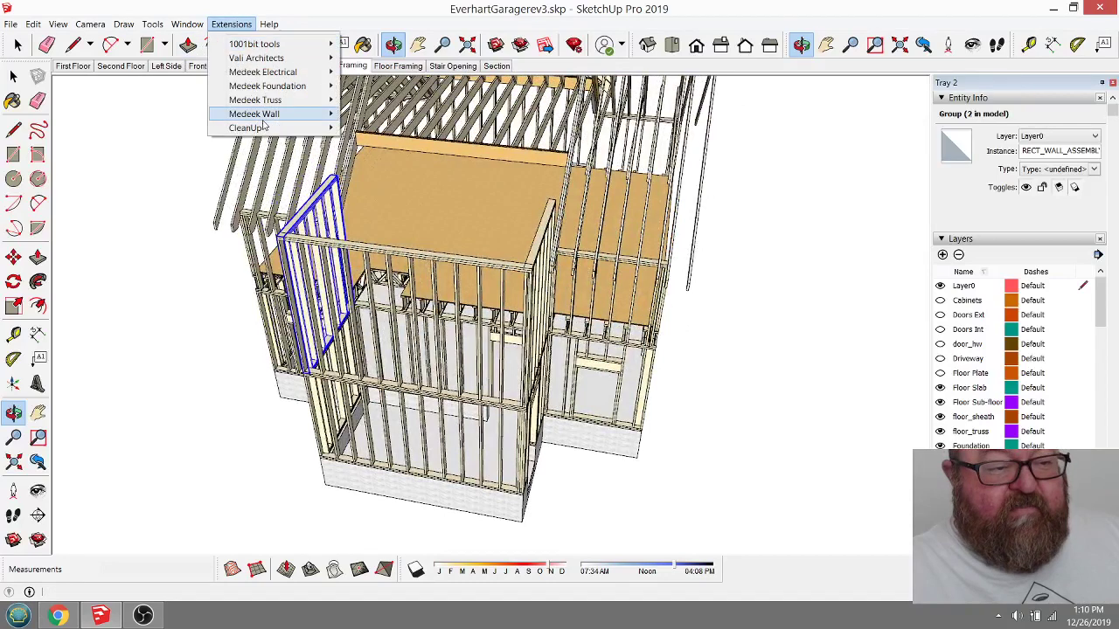
pyautogui.moveTo(302, 114)
pyautogui.click(393, 141)
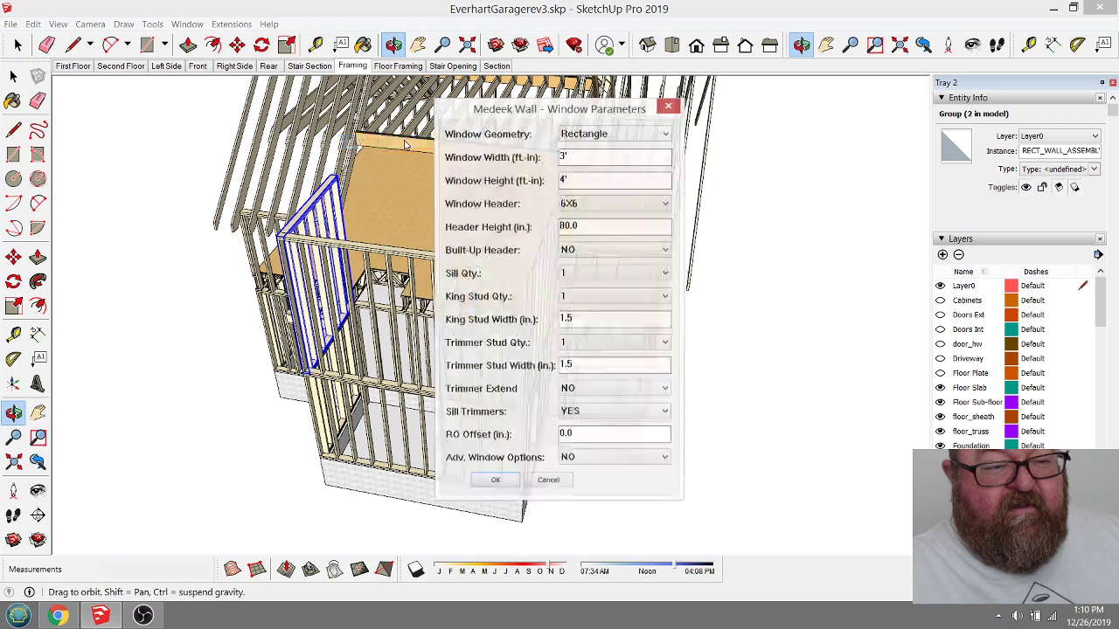
pyautogui.click(500, 484)
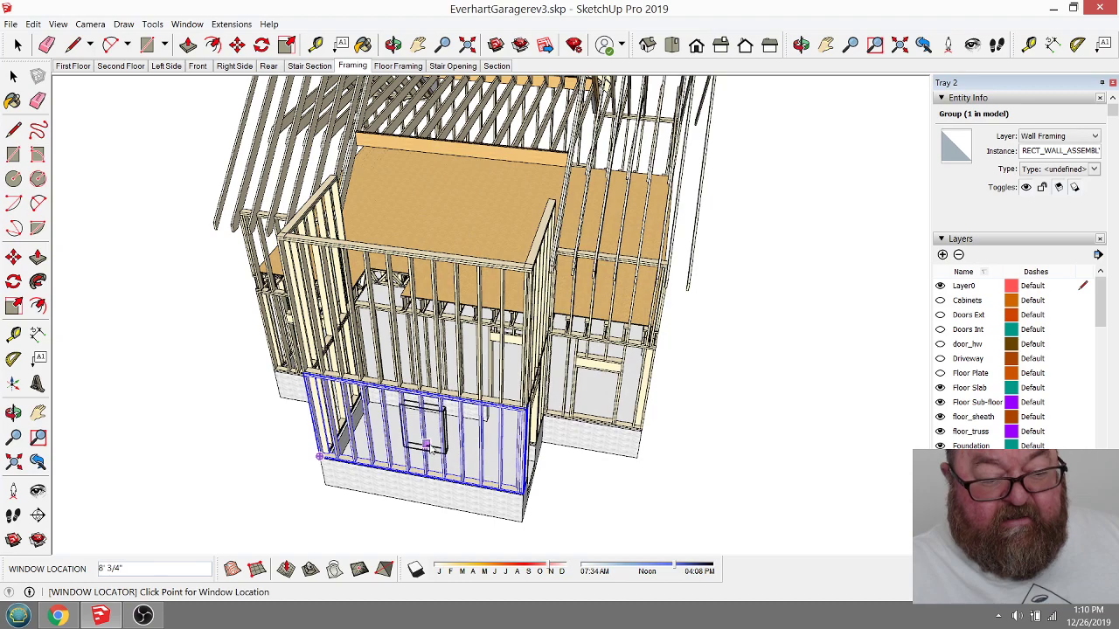
pyautogui.click(428, 450)
pyautogui.scroll(5, 382, 514)
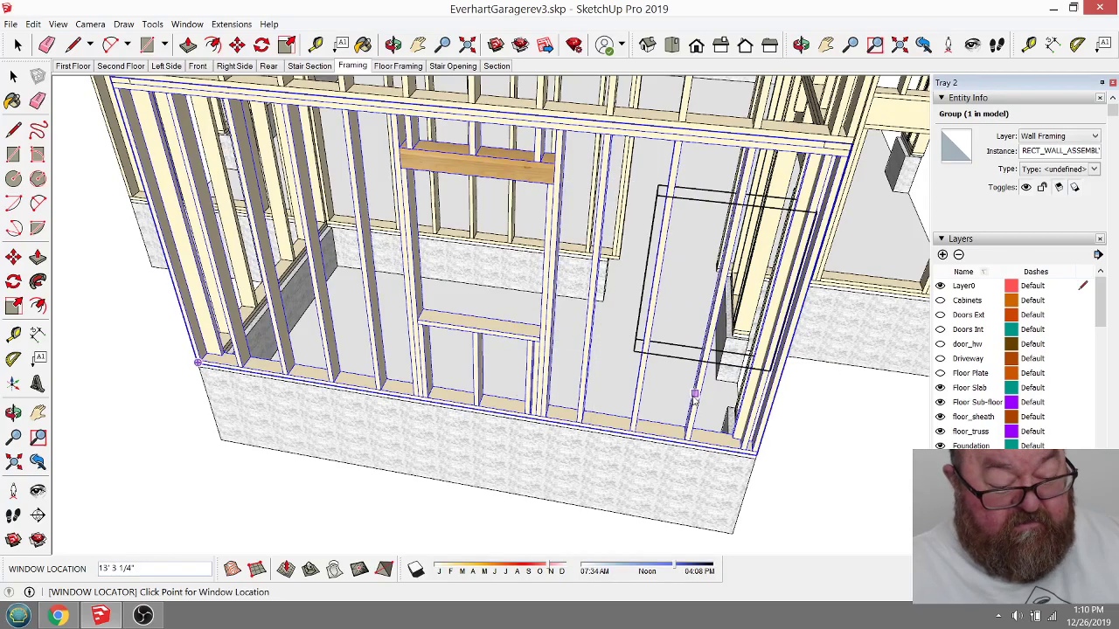
pyautogui.scroll(-10, 565, 438)
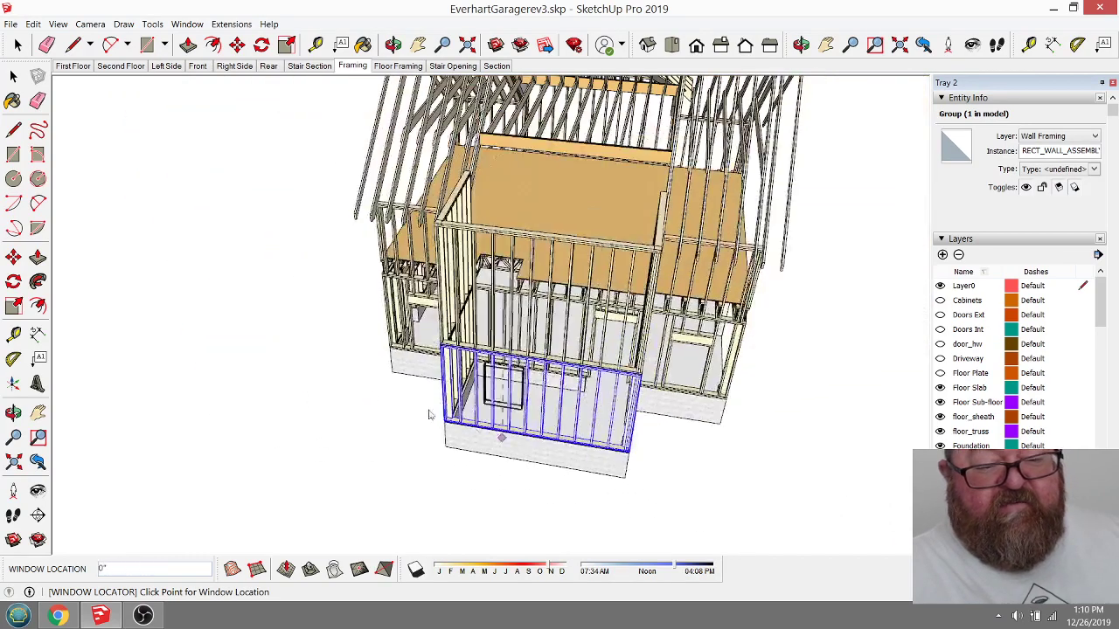
pyautogui.press('space')
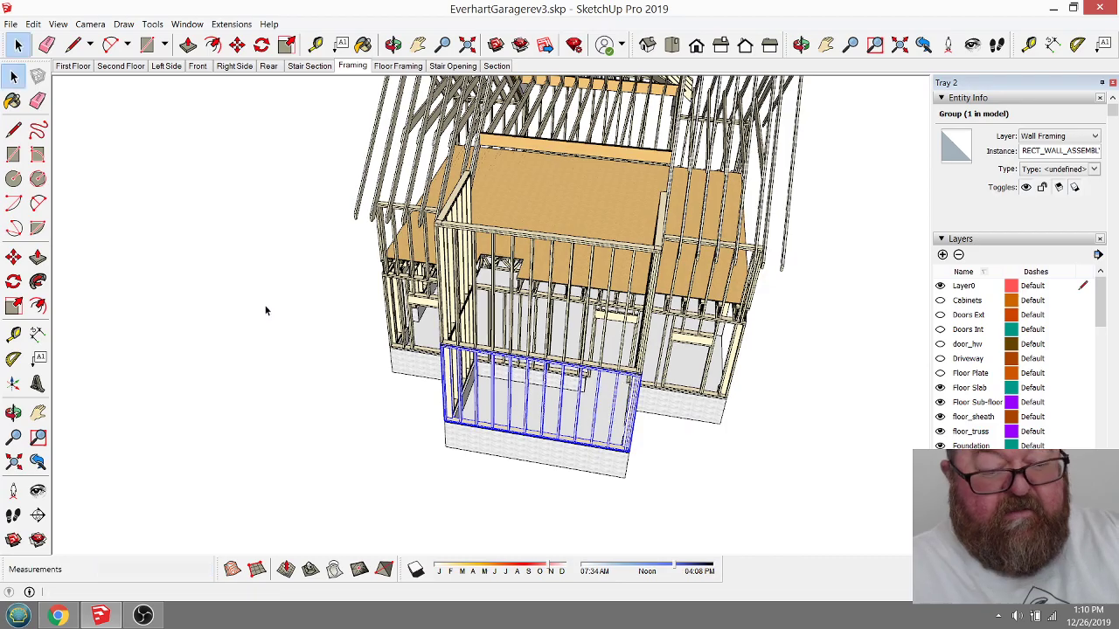
# Step: View the garage framing from the side, read the live chat in the browser, and return to the SketchUp model
pyautogui.click(393, 44)
pyautogui.moveTo(477, 437); pyautogui.dragTo(582, 349)
pyautogui.scroll(5, 472, 337)
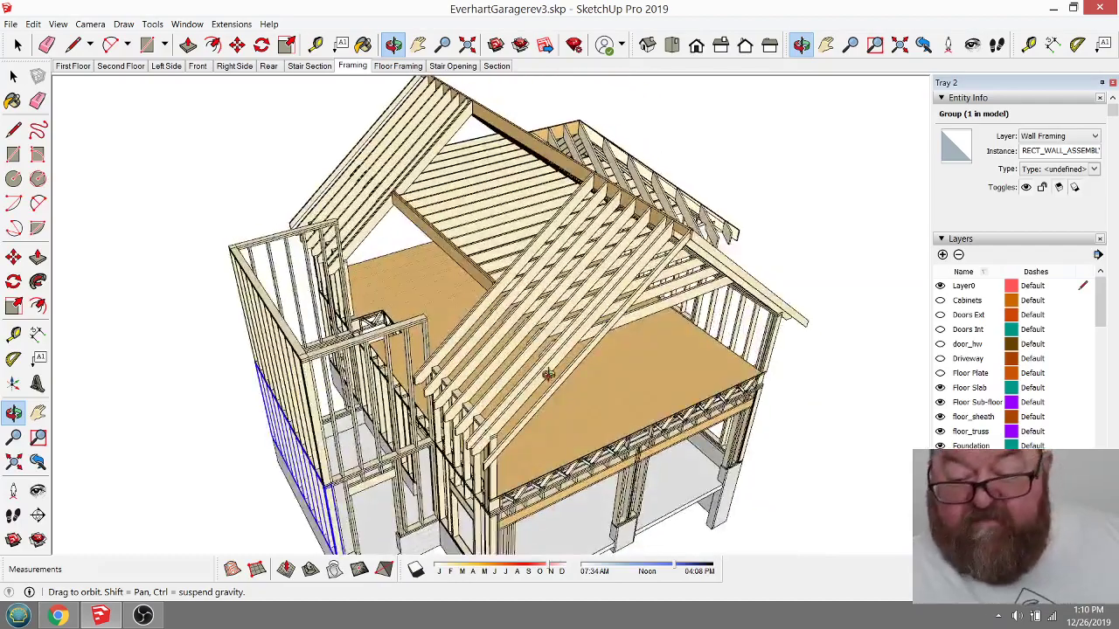
pyautogui.click(58, 616)
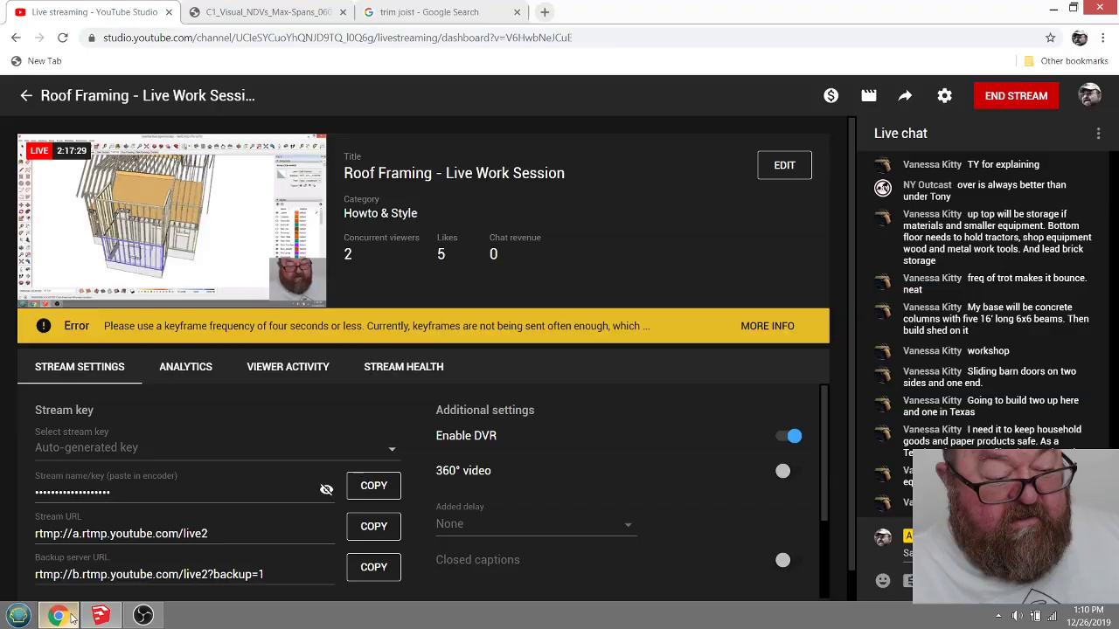
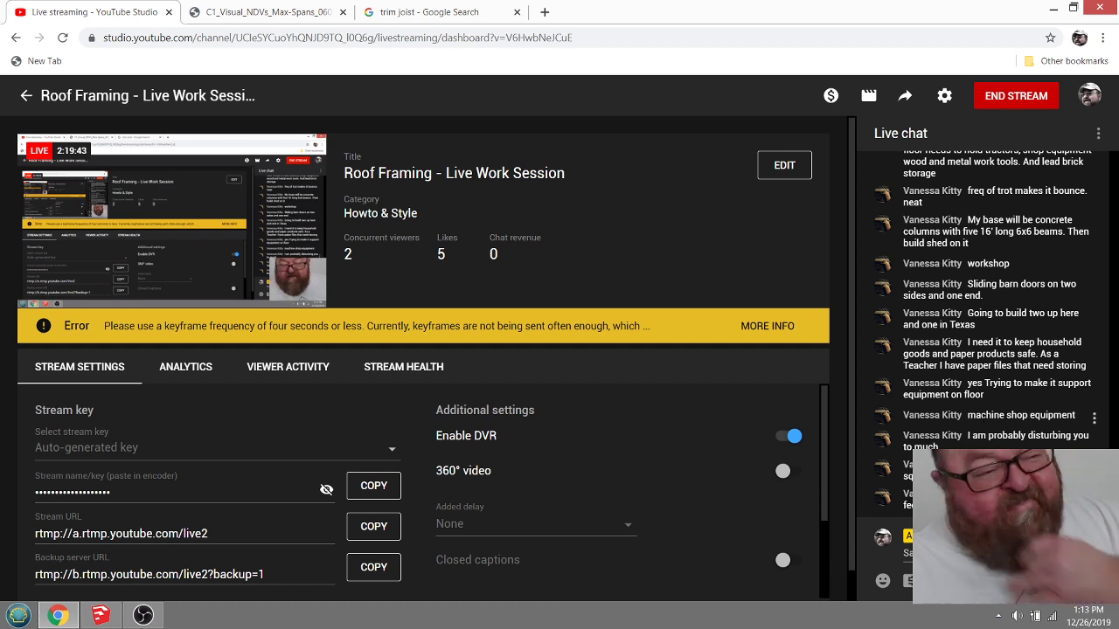
pyautogui.click(100, 616)
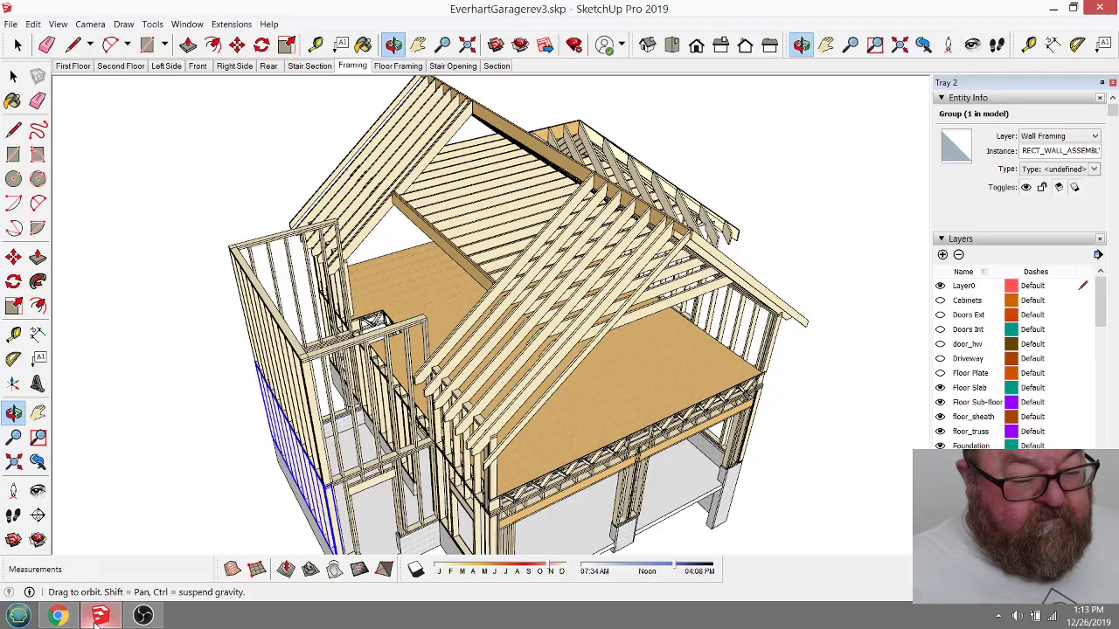
# Step: Copy the cross-gable rafter group about 41' 7" off the main roof to the open space beside the bump-out
pyautogui.moveTo(494, 390); pyautogui.dragTo(381, 309)
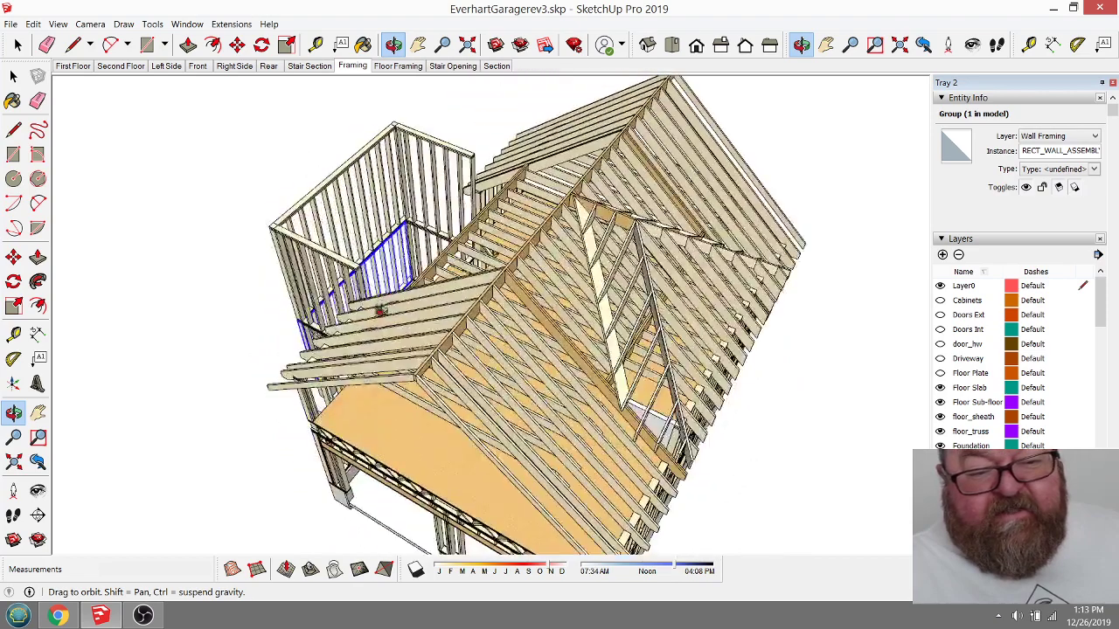
pyautogui.click(18, 44)
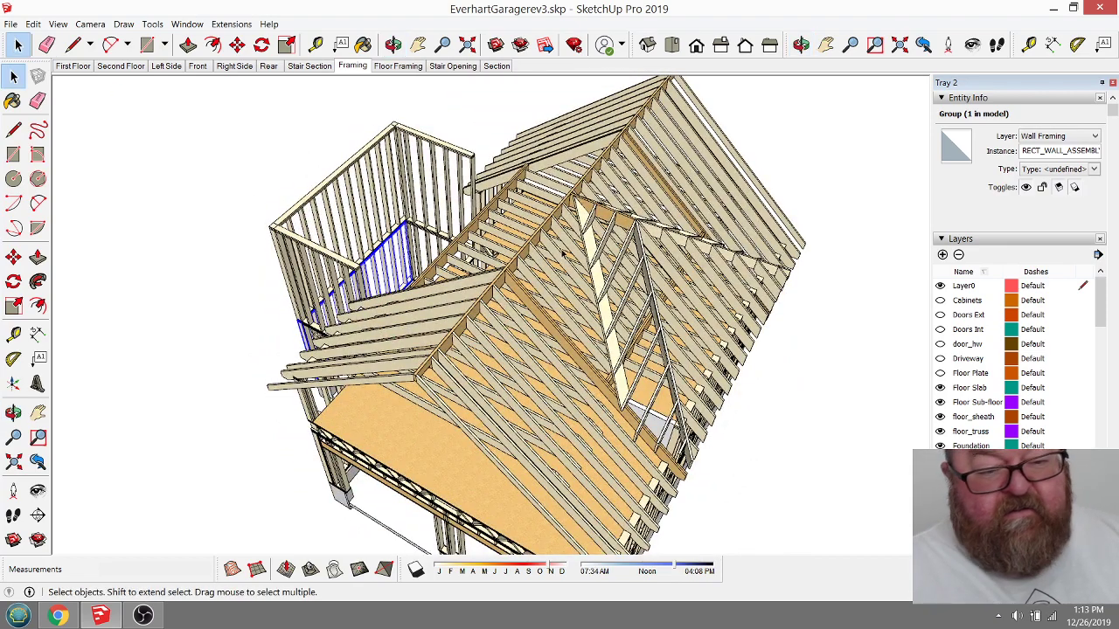
pyautogui.click(627, 246)
pyautogui.scroll(-2, 761, 422)
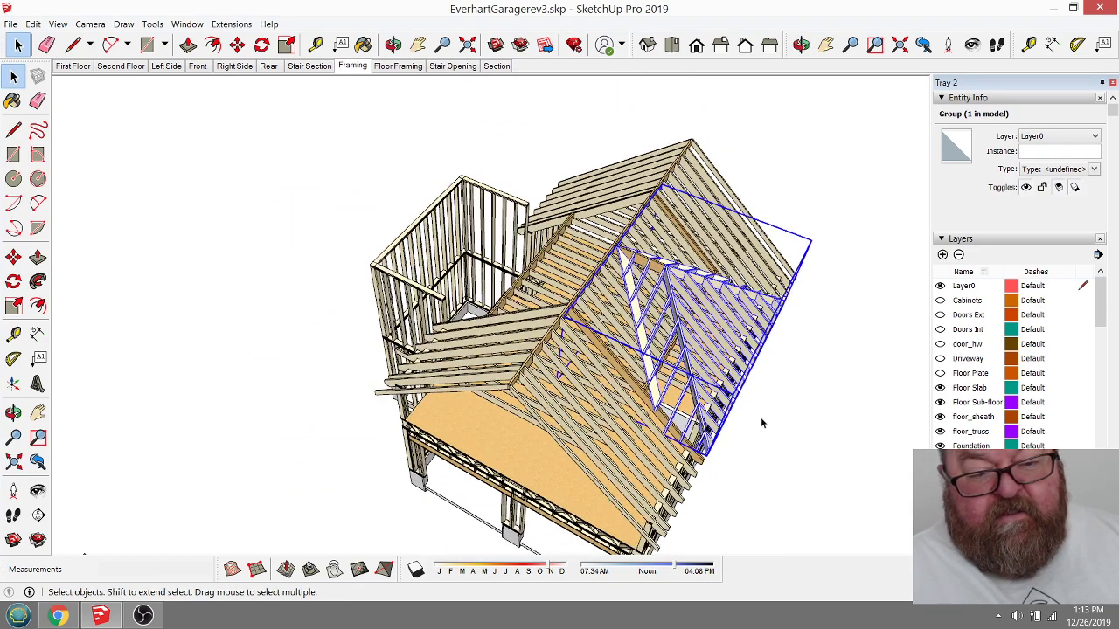
pyautogui.click(237, 45)
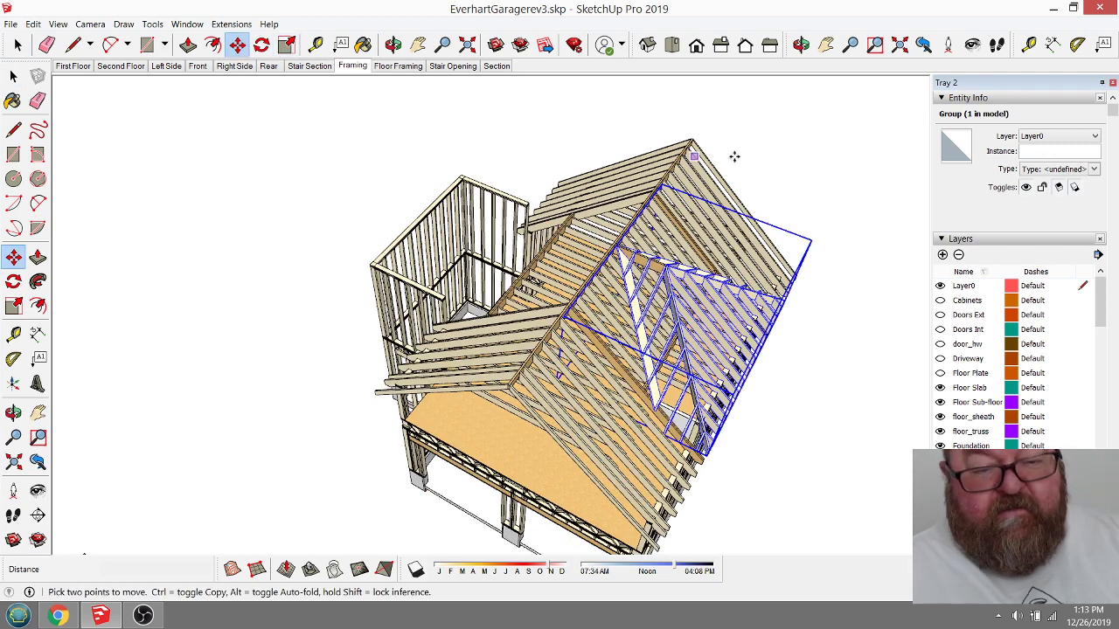
pyautogui.scroll(-2, 787, 251)
pyautogui.press('ctrl')
pyautogui.click(807, 187)
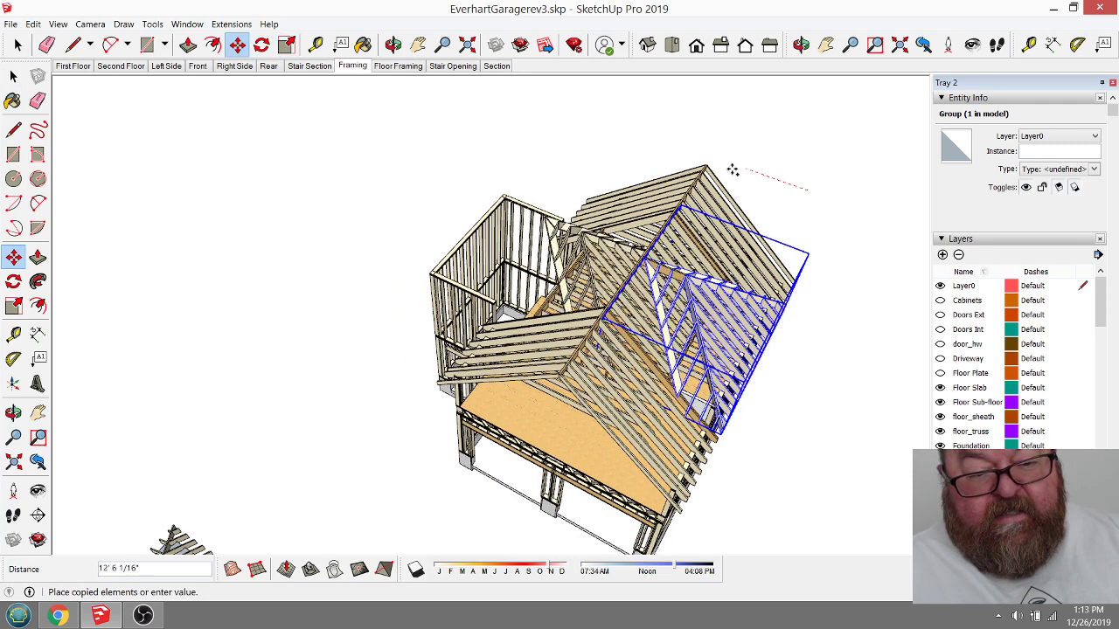
pyautogui.click(589, 112)
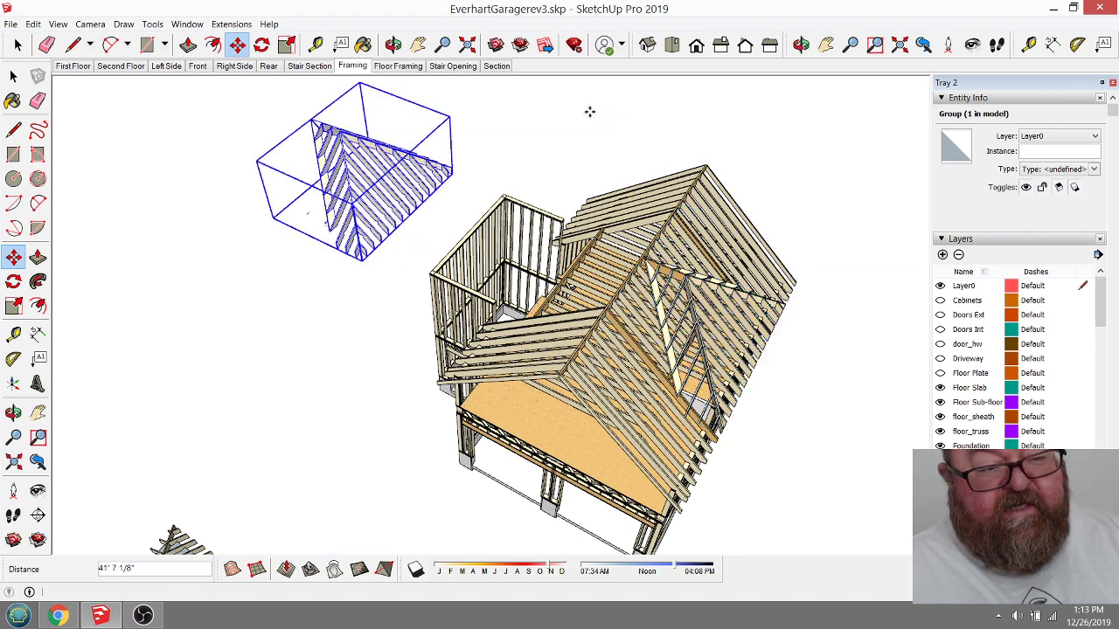
# Step: Mirror the copied cross-gable rafter group with the Scale tool, flipping it toward the bump-out side of the garage
pyautogui.click(393, 45)
pyautogui.moveTo(568, 253); pyautogui.dragTo(320, 105)
pyautogui.click(287, 44)
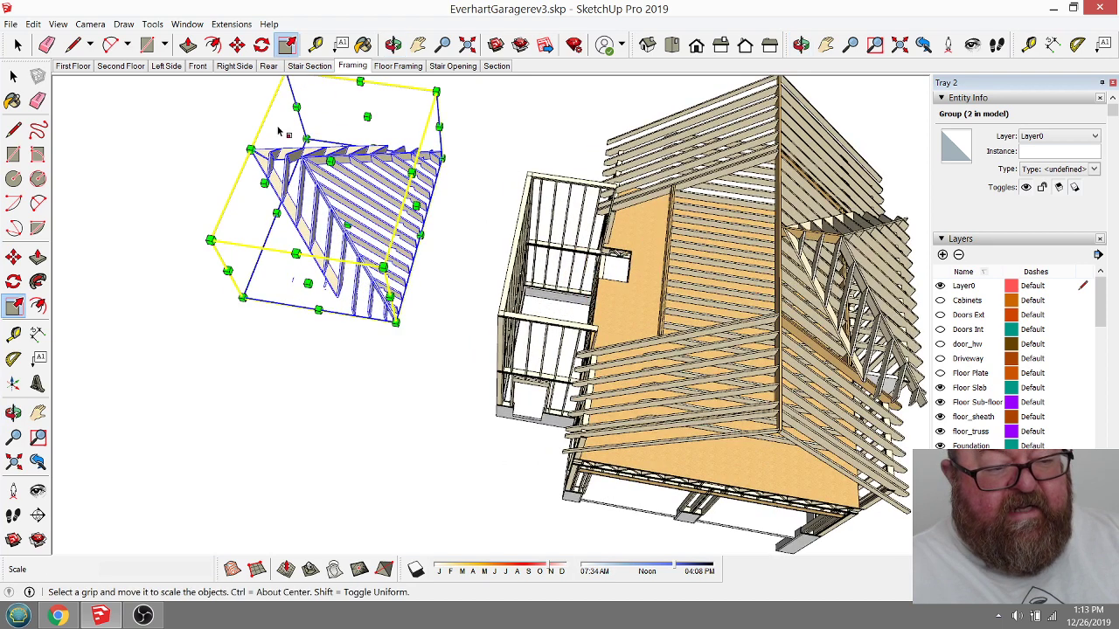
pyautogui.moveTo(265, 182); pyautogui.dragTo(573, 229)
# Step: Move the mirrored cross-gable rafter group along the red axis onto the bump-out's upper wall plates
pyautogui.click(393, 44)
pyautogui.moveTo(503, 245); pyautogui.dragTo(455, 262)
pyautogui.scroll(6, 378, 292)
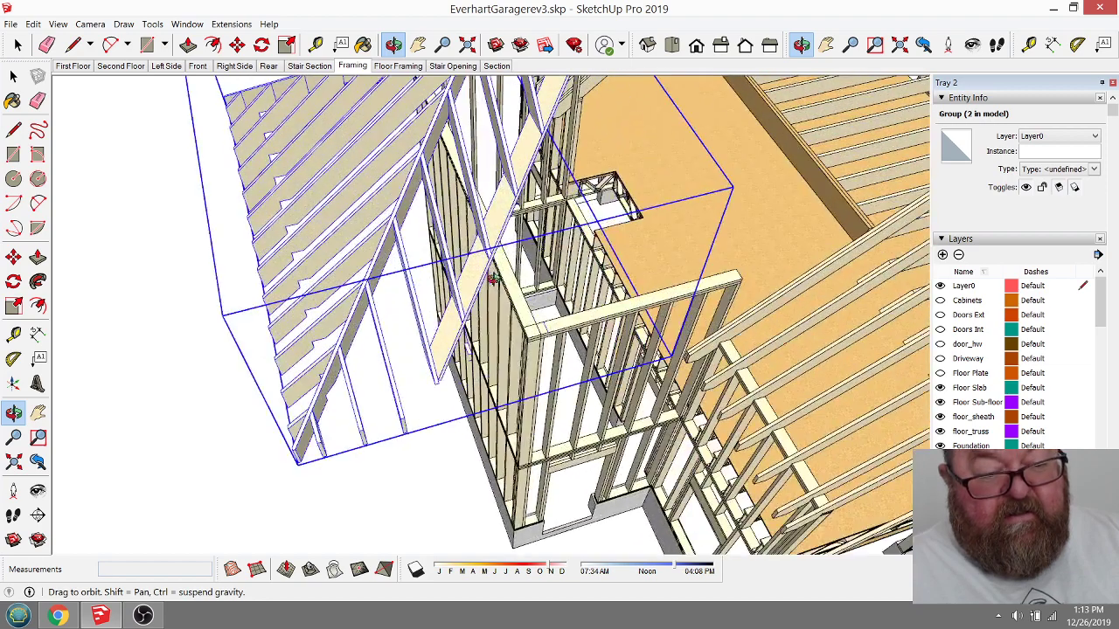
pyautogui.click(237, 45)
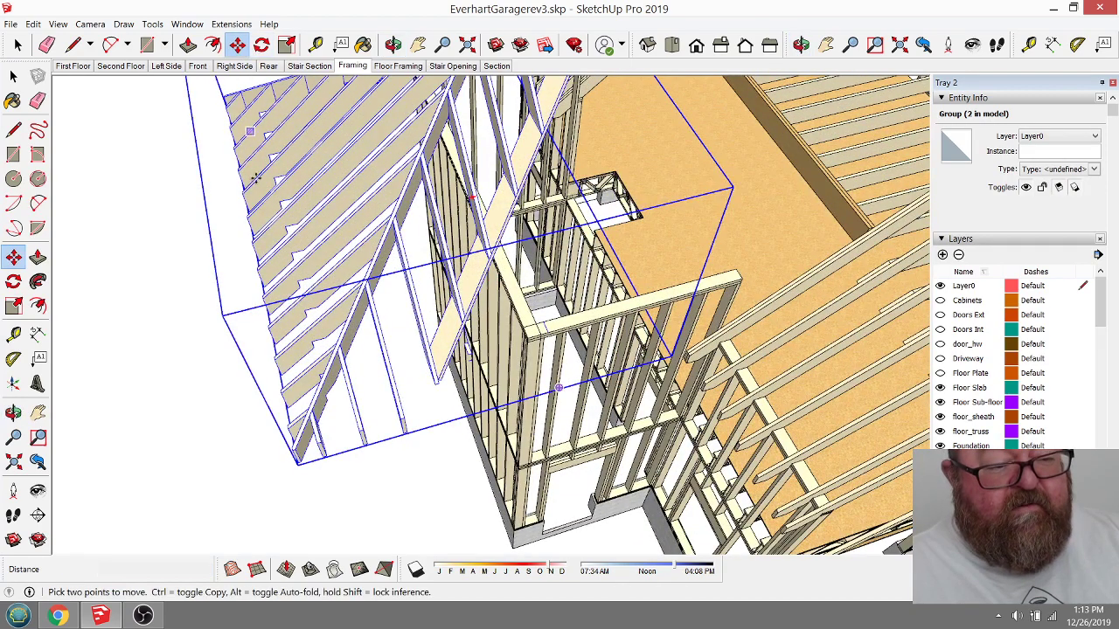
pyautogui.click(280, 199)
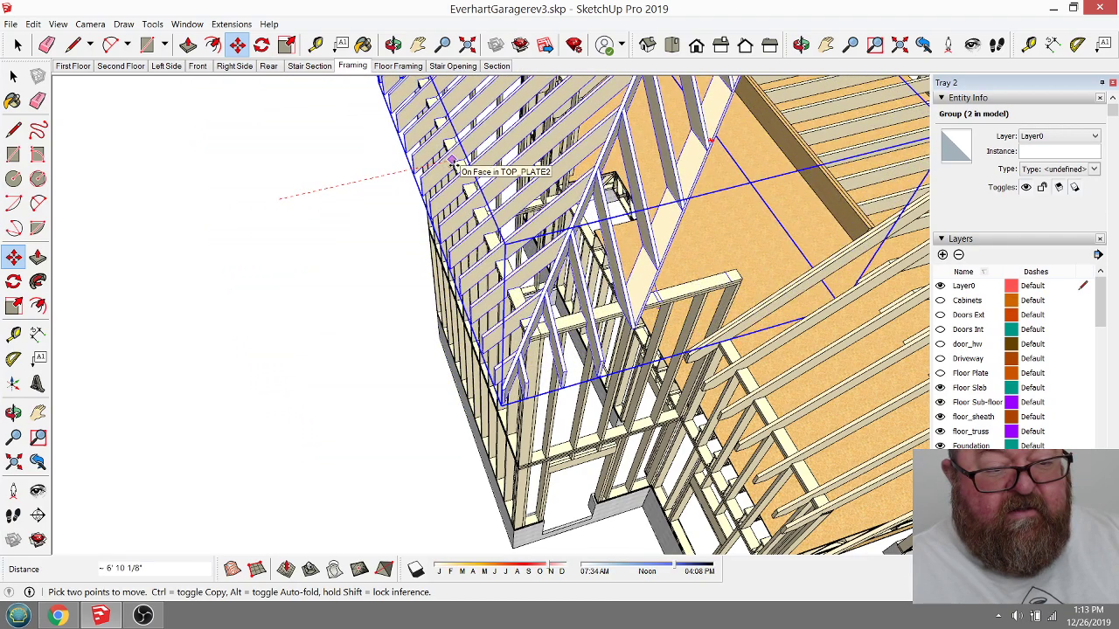
pyautogui.scroll(6, 451, 166)
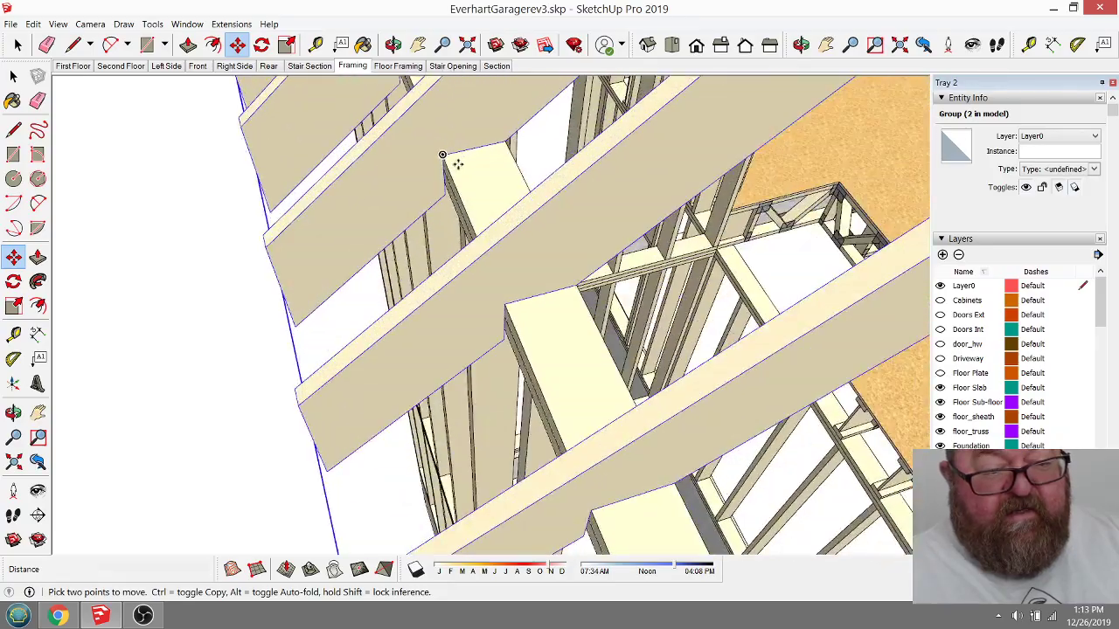
# Step: Examine how the mirrored cross-gable rafters sit over the bump-out walls and meet the main roof from several sides
pyautogui.moveTo(406, 237); pyautogui.dragTo(588, 324, button='middle')
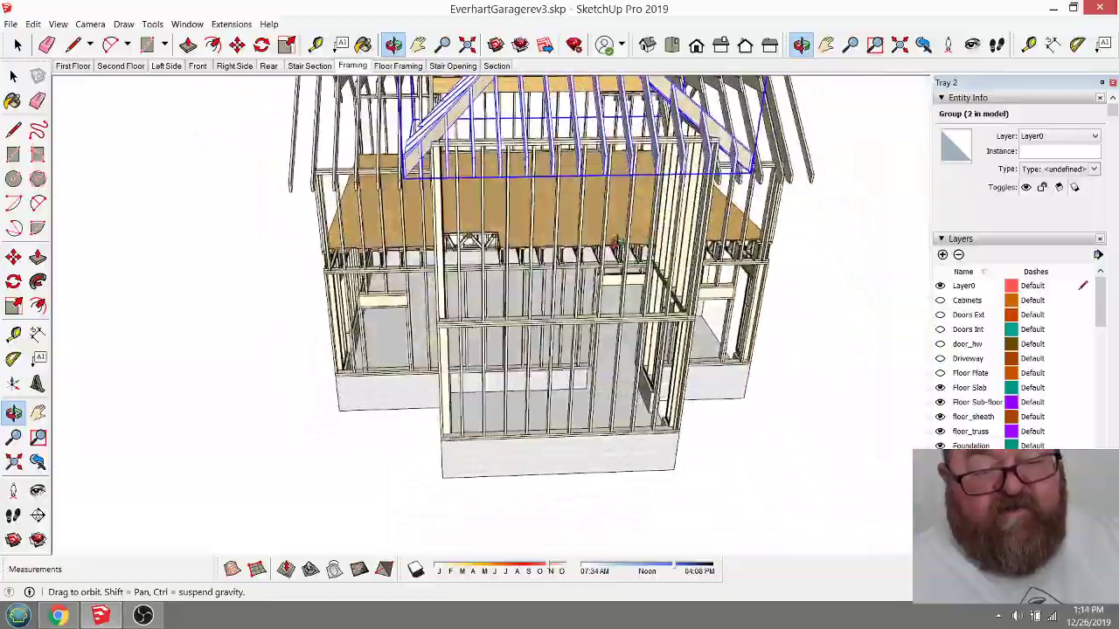
pyautogui.moveTo(590, 398); pyautogui.dragTo(560, 384, button='middle')
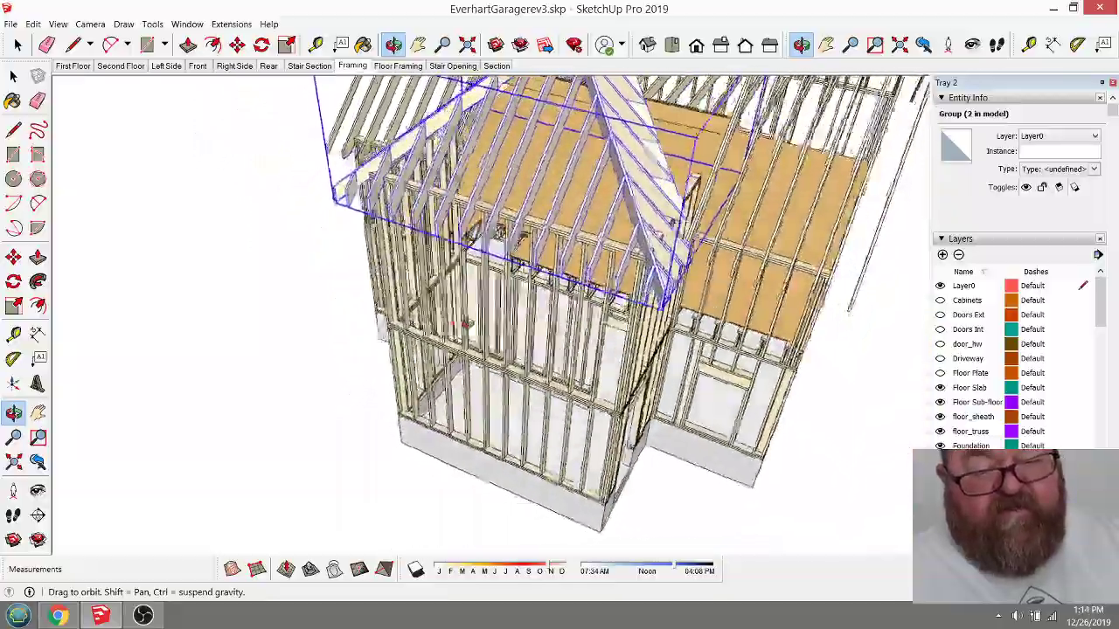
pyautogui.moveTo(593, 303); pyautogui.dragTo(631, 296, button='middle')
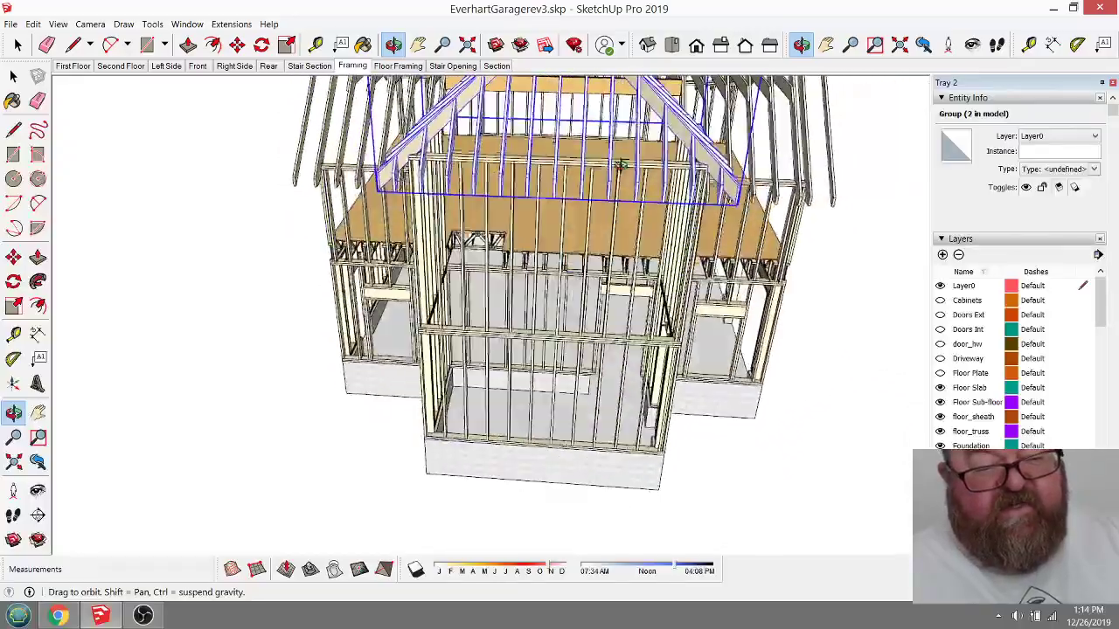
pyautogui.moveTo(466, 151); pyautogui.dragTo(499, 169, button='middle')
pyautogui.moveTo(436, 344); pyautogui.dragTo(504, 339, button='middle')
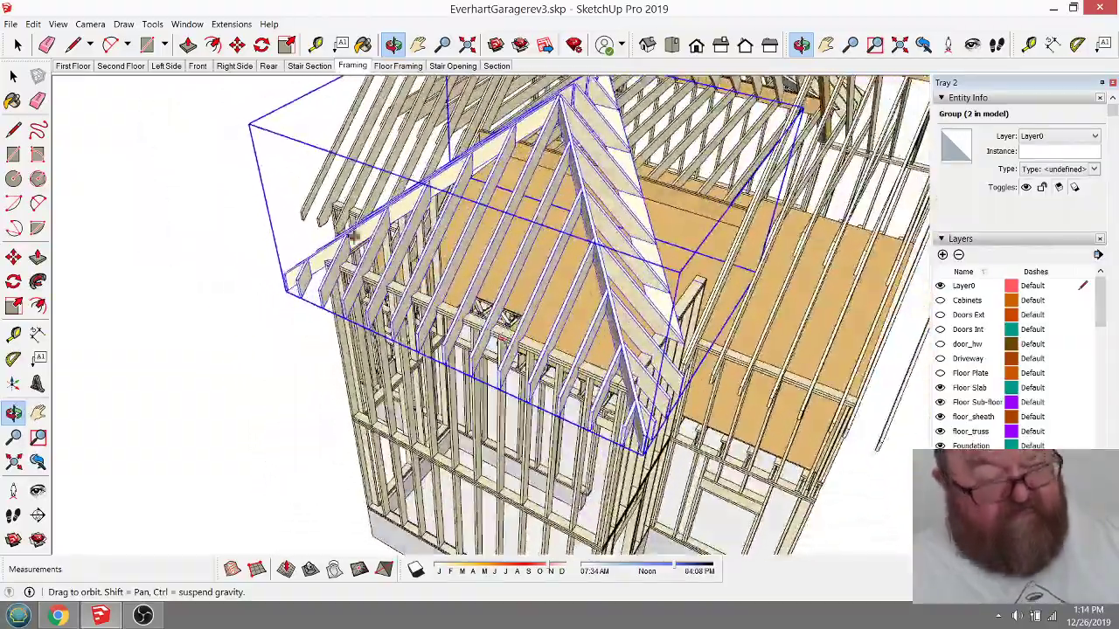
pyautogui.moveTo(537, 267); pyautogui.dragTo(439, 233, button='middle')
pyautogui.moveTo(347, 244); pyautogui.dragTo(704, 243, button='middle')
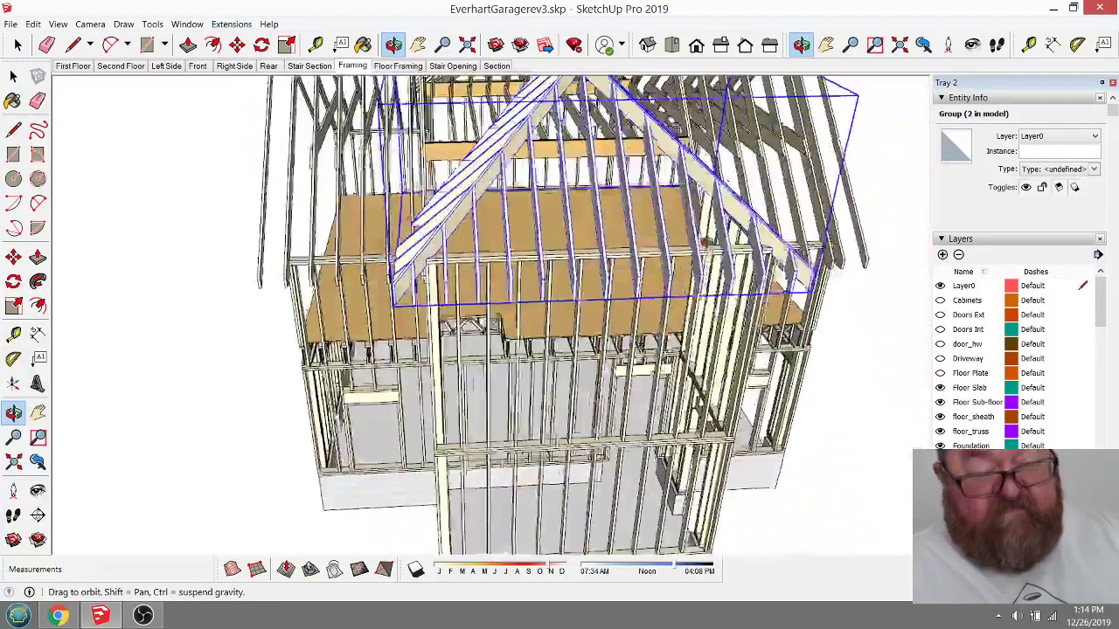
pyautogui.moveTo(449, 262); pyautogui.dragTo(476, 278, button='middle')
pyautogui.moveTo(671, 284); pyautogui.dragTo(393, 318, button='middle')
pyautogui.scroll(2, 392, 318)
pyautogui.moveTo(306, 395); pyautogui.dragTo(305, 398, button='middle')
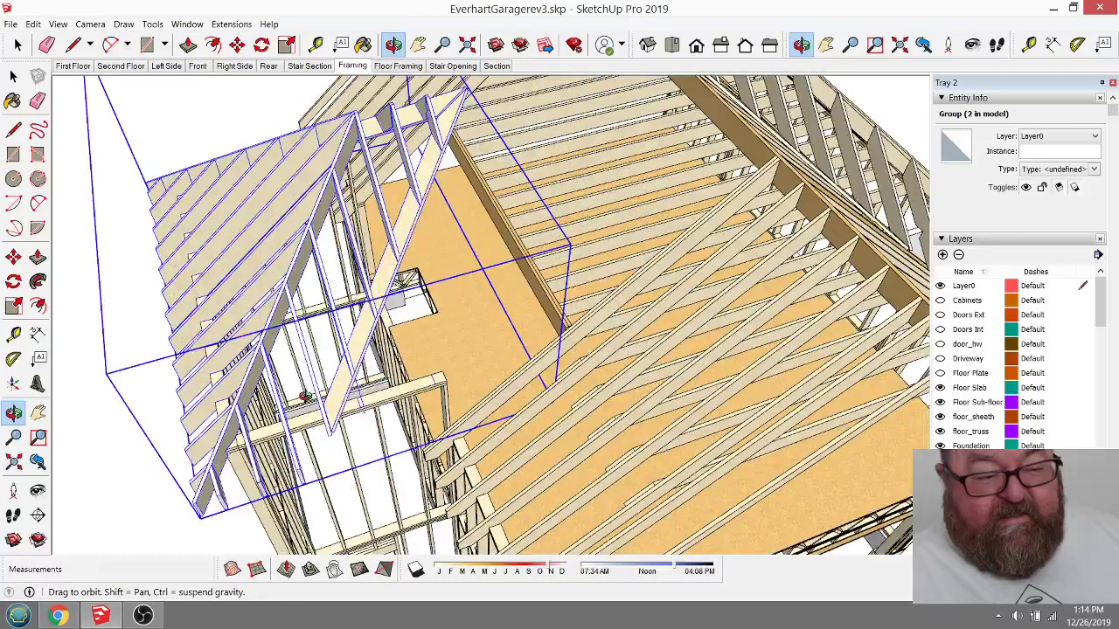
pyautogui.scroll(-3, 308, 400)
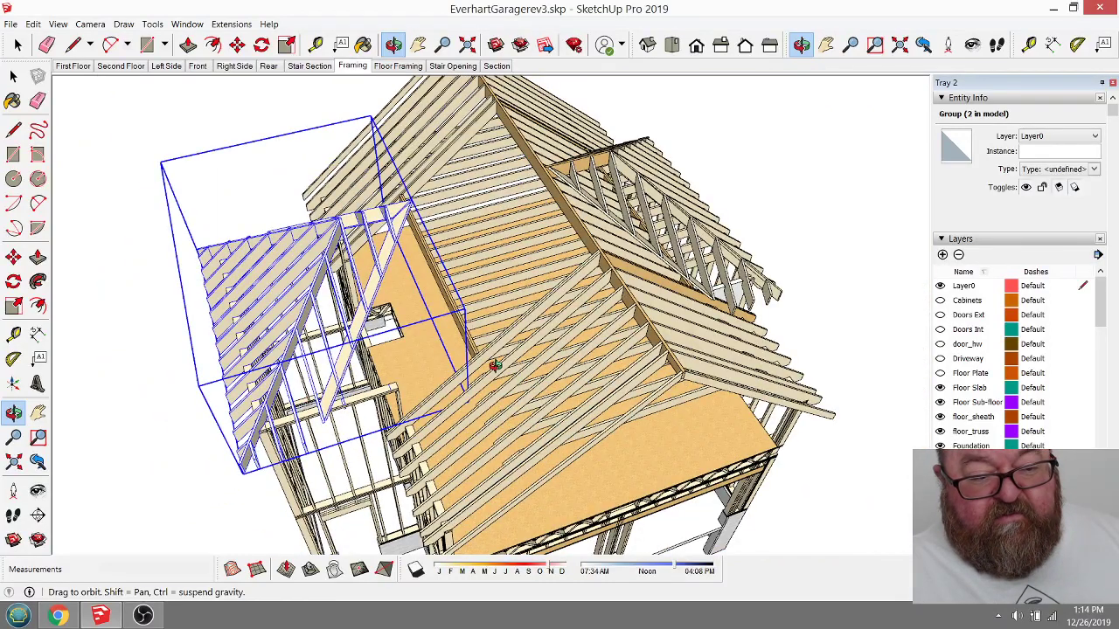
# Step: Copy the original cross-gable's ridge board across the main ridge so that it extends toward the bump-out
pyautogui.click(17, 45)
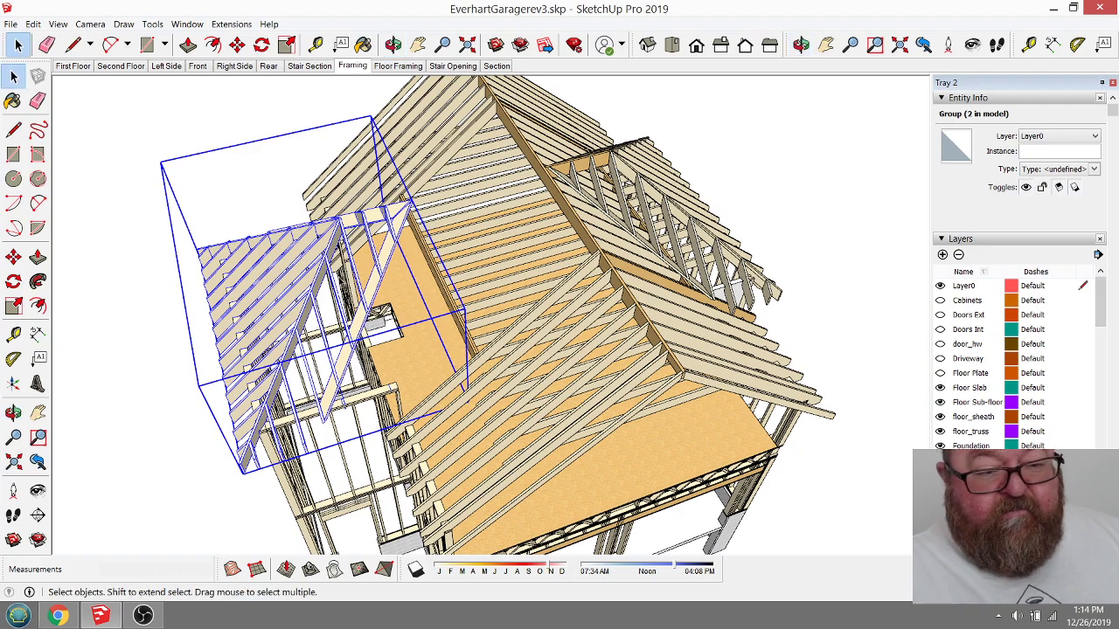
pyautogui.click(393, 45)
pyautogui.moveTo(472, 288); pyautogui.dragTo(646, 288)
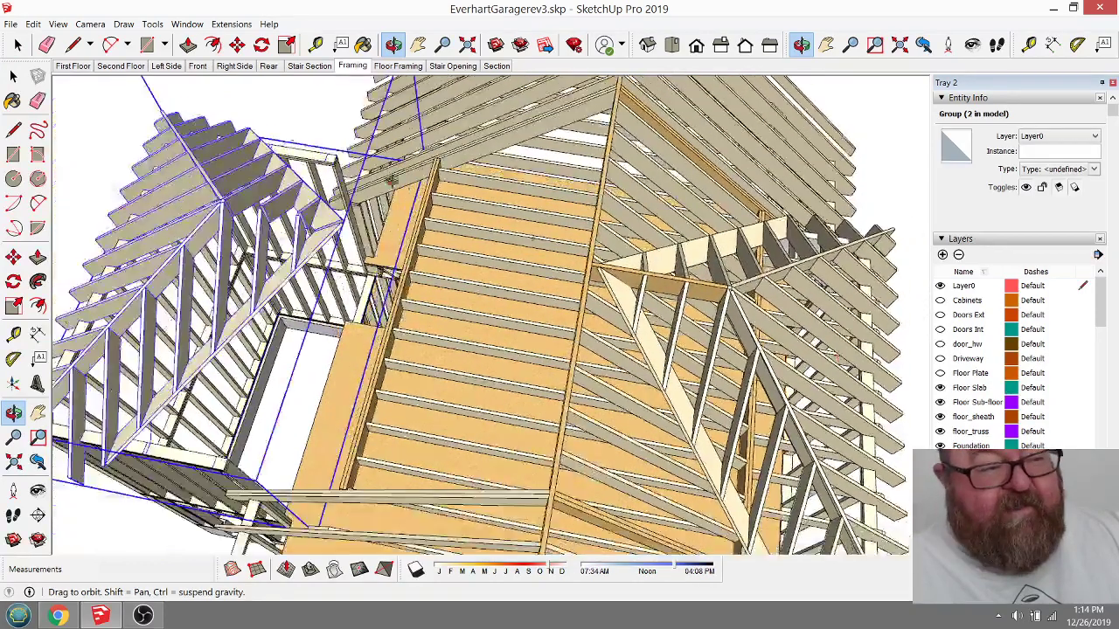
pyautogui.press('space')
pyautogui.click(671, 286)
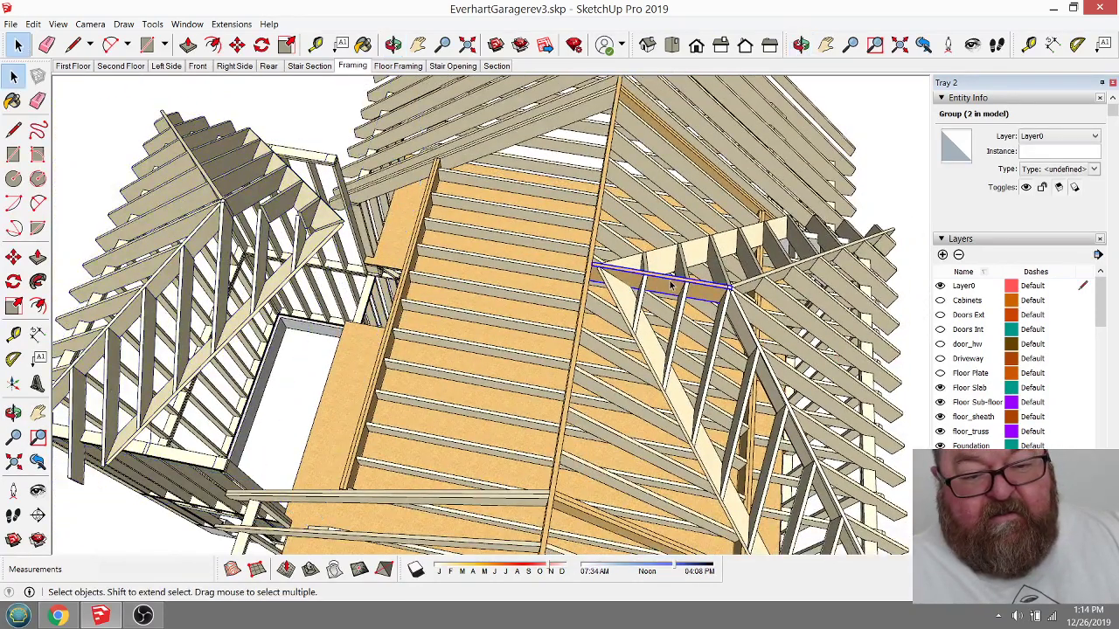
pyautogui.click(236, 44)
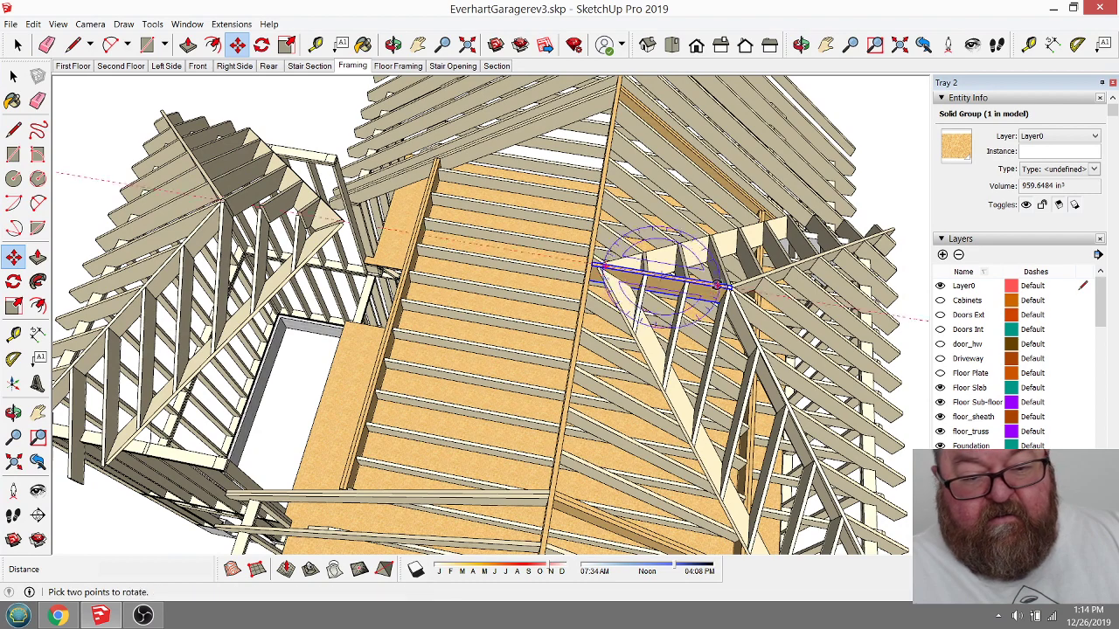
pyautogui.scroll(5, 712, 297)
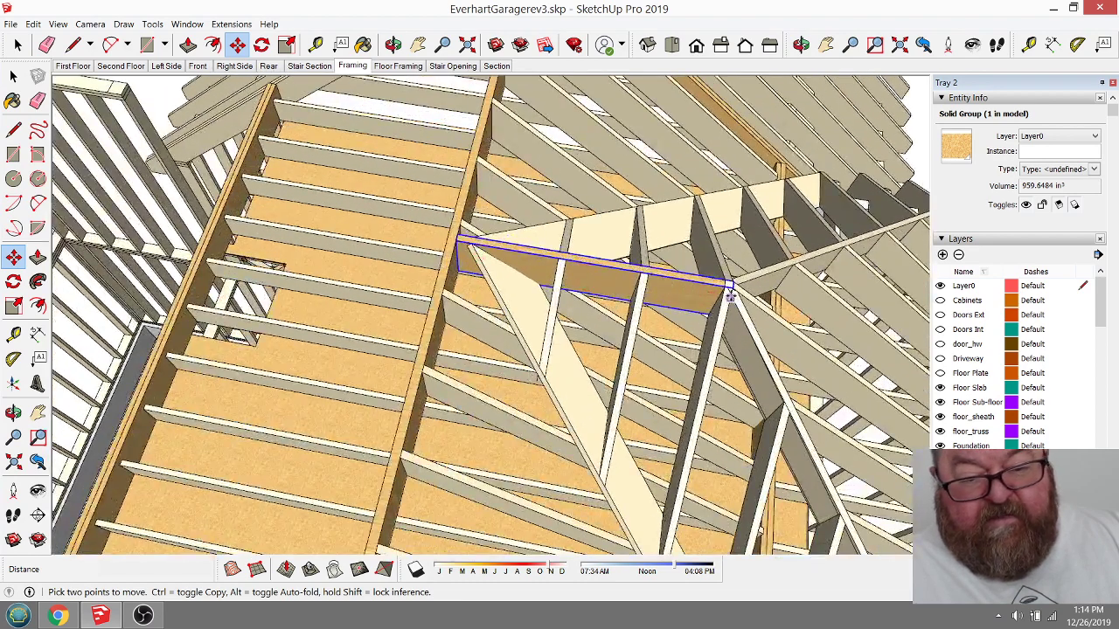
pyautogui.scroll(3, 727, 297)
pyautogui.click(733, 284)
pyautogui.press('ctrl')
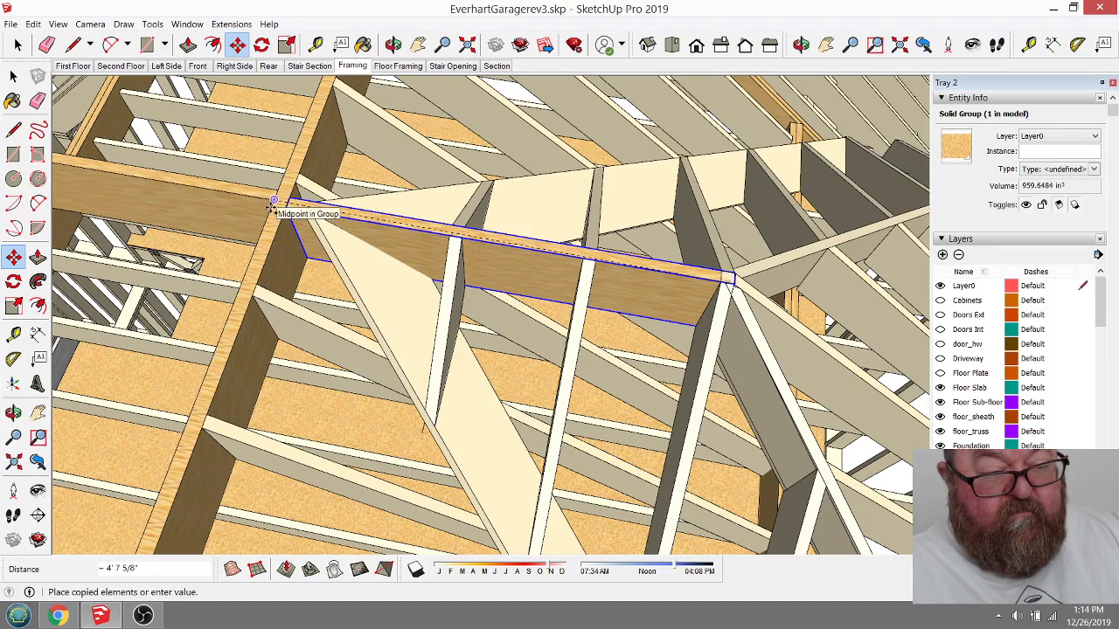
pyautogui.scroll(5, 271, 210)
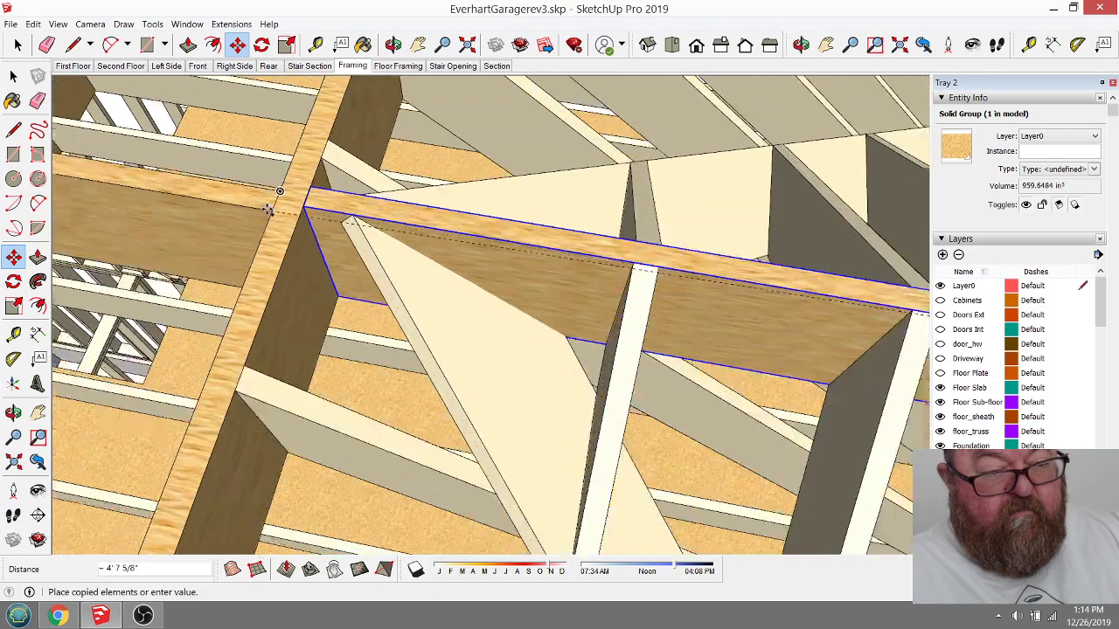
pyautogui.scroll(-2, 315, 268)
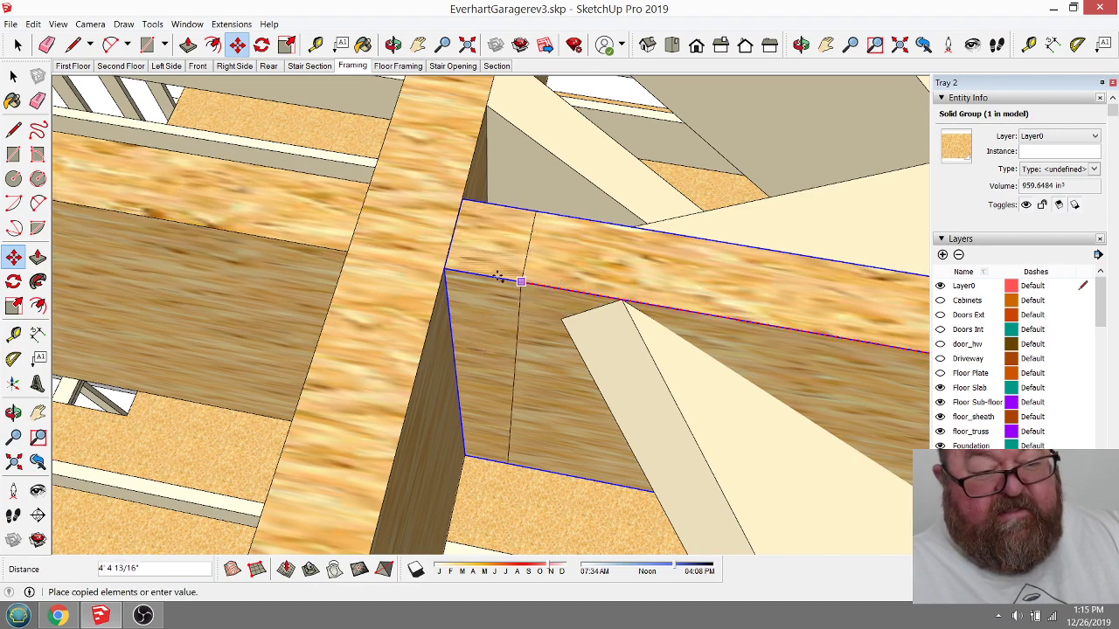
pyautogui.click(350, 250)
pyautogui.moveTo(350, 250); pyautogui.dragTo(695, 299, button='middle')
pyautogui.scroll(-8, 696, 300)
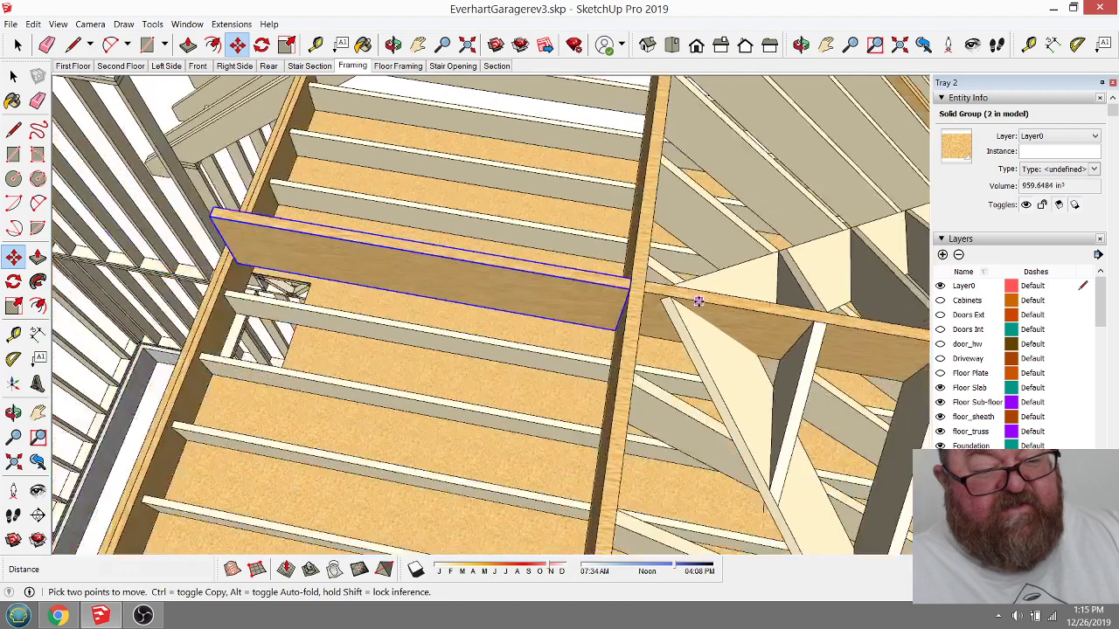
pyautogui.scroll(-2, 533, 317)
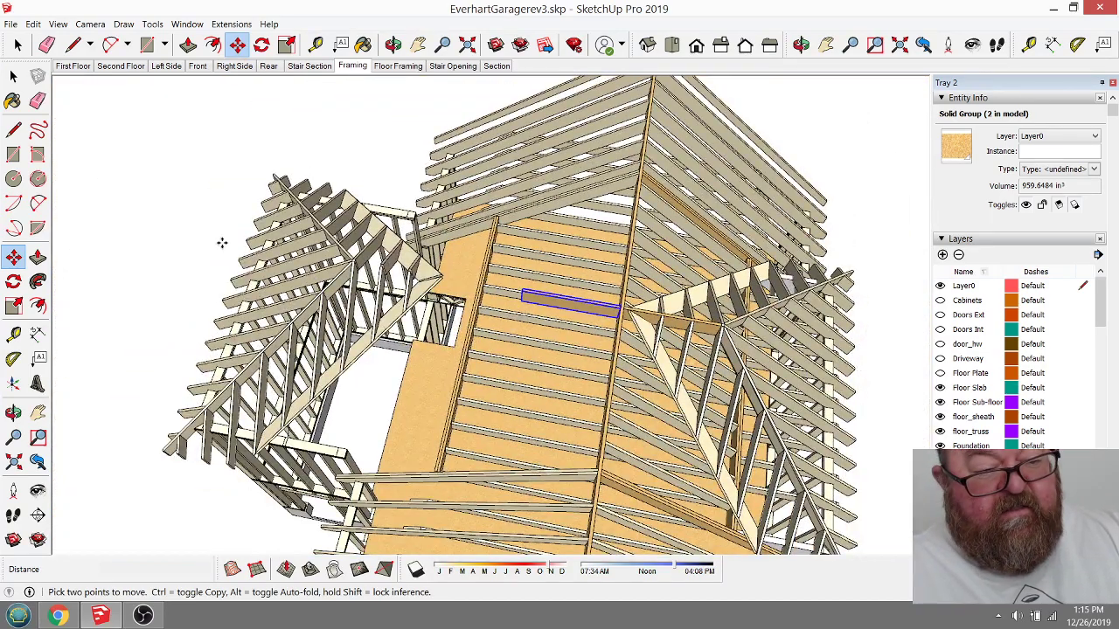
pyautogui.click(13, 76)
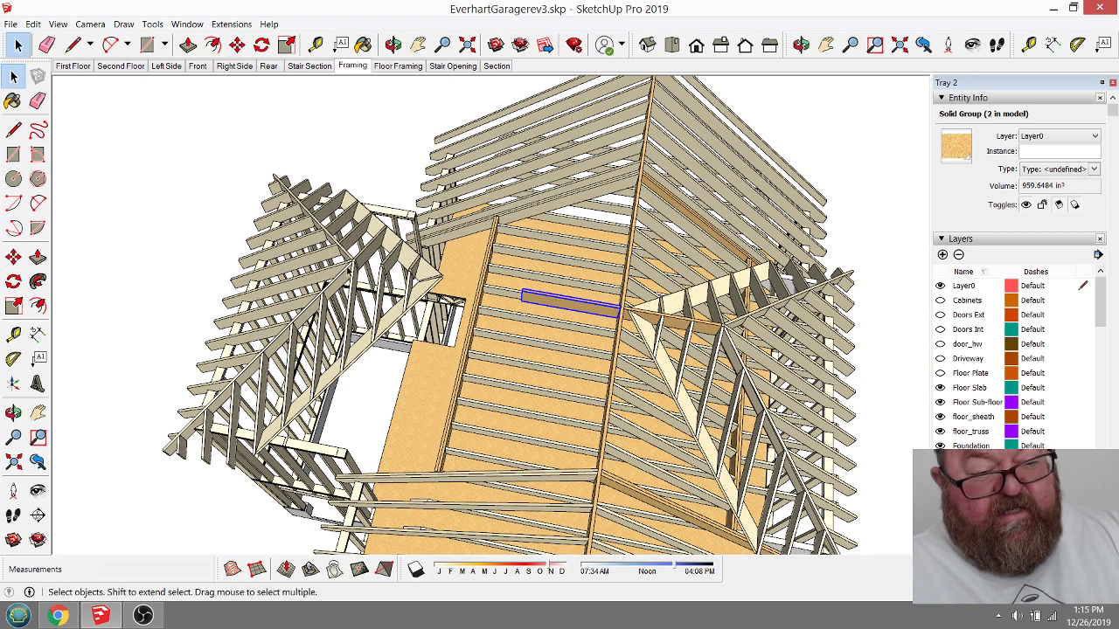
pyautogui.doubleClick(350, 268)
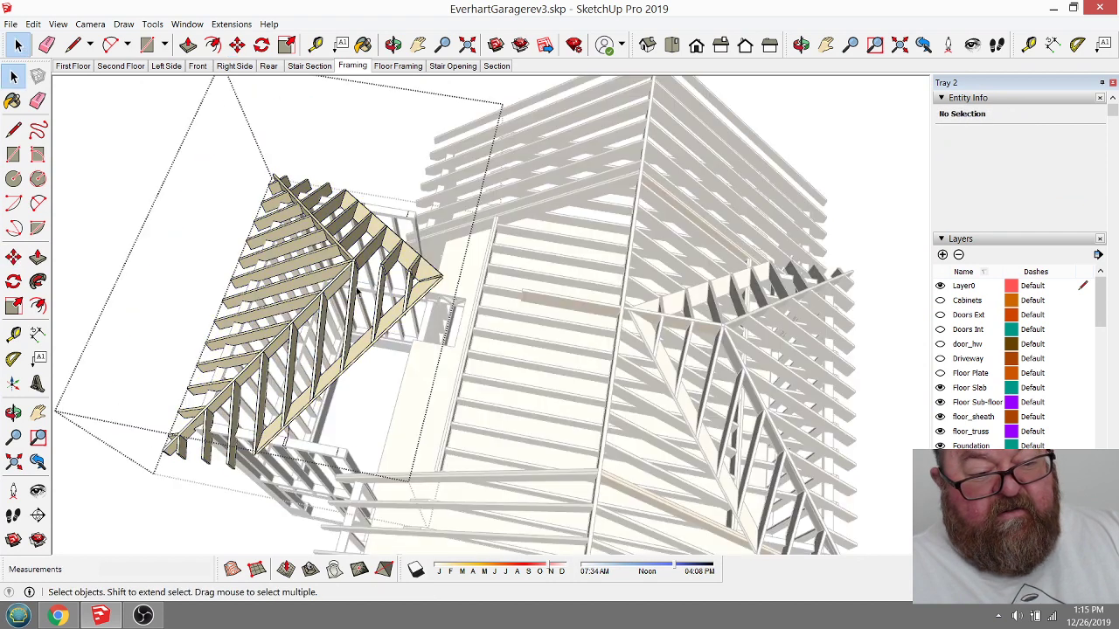
pyautogui.click(356, 302)
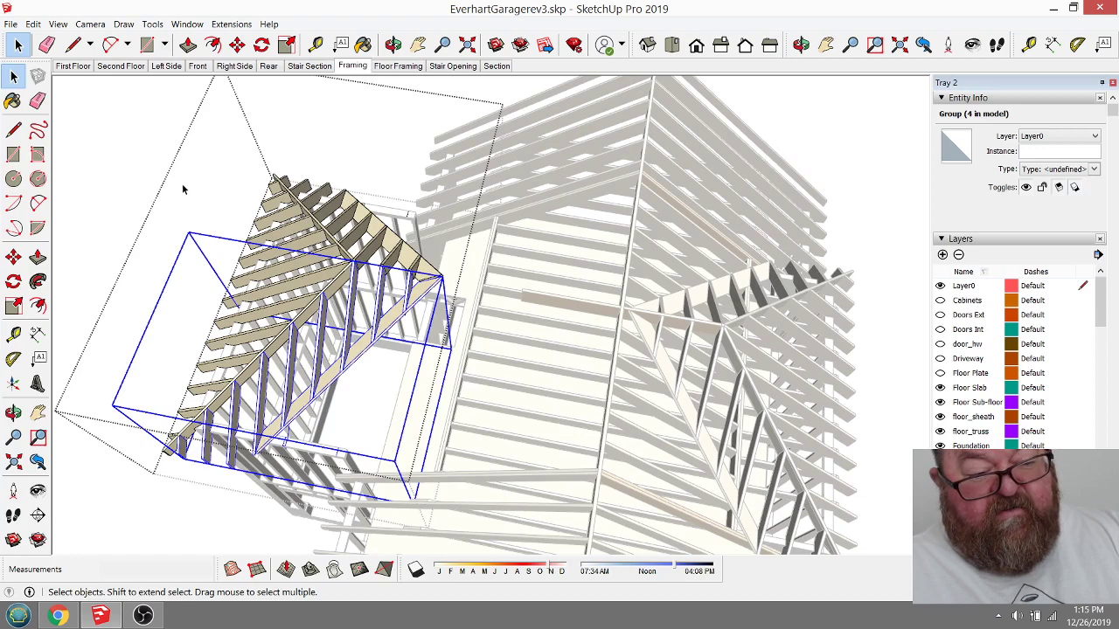
pyautogui.click(133, 166)
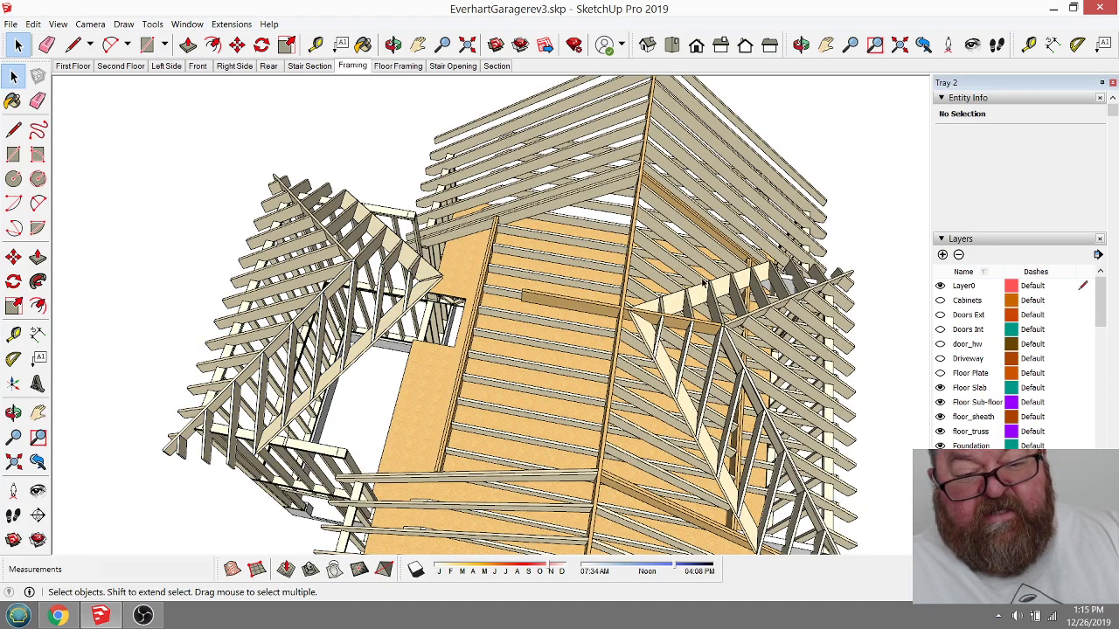
# Step: Group the eleven main-roof rafters beneath the original cross gable, on the slope opposite the bump-out
pyautogui.scroll(-1, 248, 269)
pyautogui.click(615, 209)
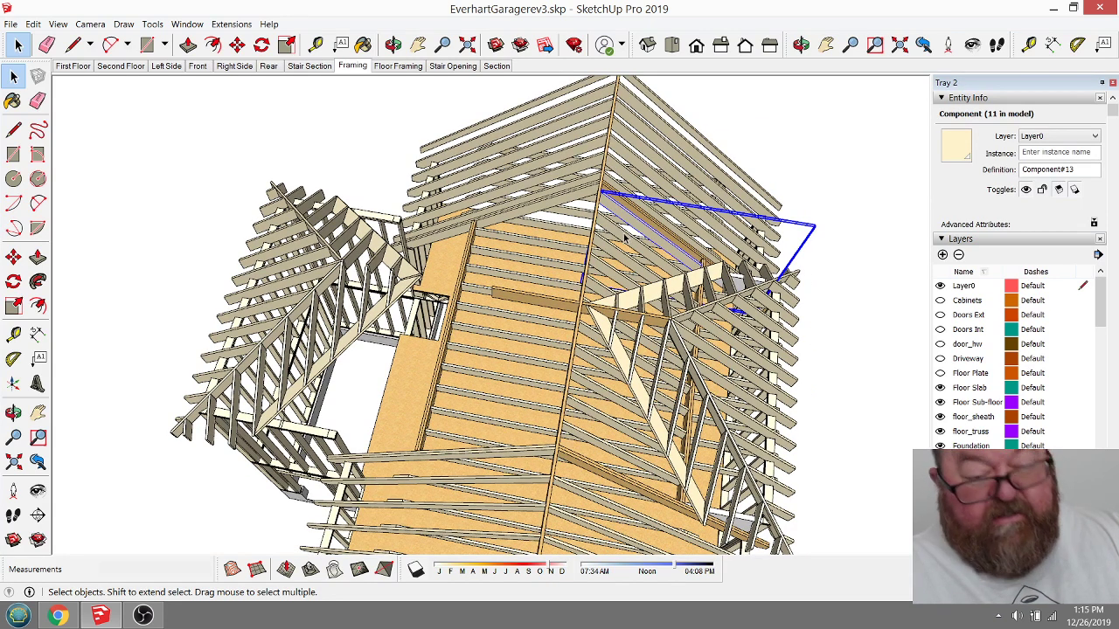
pyautogui.keyDown('ctrl'); pyautogui.click(619, 236); pyautogui.keyUp('ctrl')
pyautogui.keyDown('ctrl'); pyautogui.click(608, 255); pyautogui.keyUp('ctrl')
pyautogui.keyDown('ctrl'); pyautogui.click(602, 271); pyautogui.keyUp('ctrl')
pyautogui.keyDown('ctrl'); pyautogui.click(589, 300); pyautogui.keyUp('ctrl')
pyautogui.scroll(5, 610, 367)
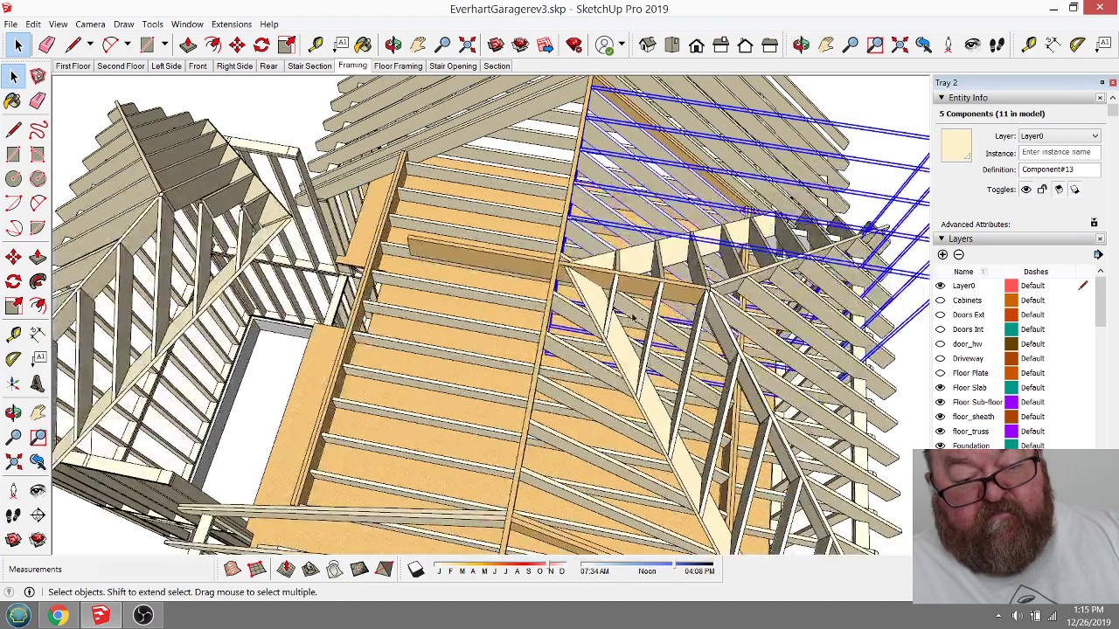
pyautogui.keyDown('ctrl'); pyautogui.click(634, 315); pyautogui.keyUp('ctrl')
pyautogui.keyDown('ctrl'); pyautogui.click(574, 323); pyautogui.keyUp('ctrl')
pyautogui.keyDown('ctrl'); pyautogui.click(567, 354); pyautogui.keyUp('ctrl')
pyautogui.scroll(-3, 561, 367)
pyautogui.scroll(3, 556, 384)
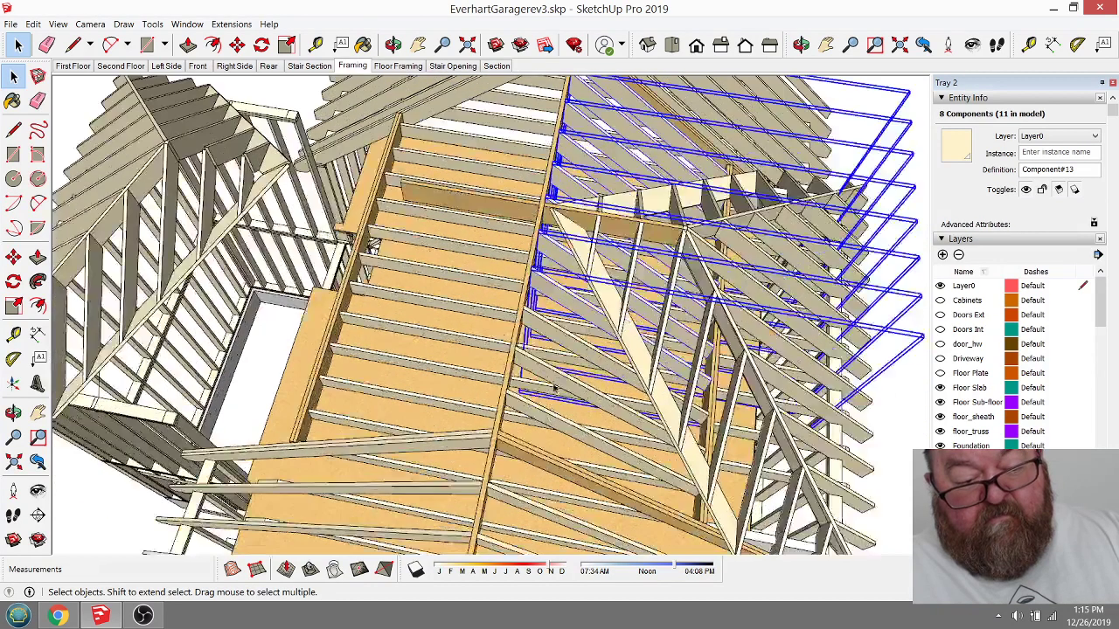
pyautogui.keyDown('ctrl'); pyautogui.click(560, 340); pyautogui.keyUp('ctrl')
pyautogui.keyDown('ctrl'); pyautogui.click(540, 372); pyautogui.keyUp('ctrl')
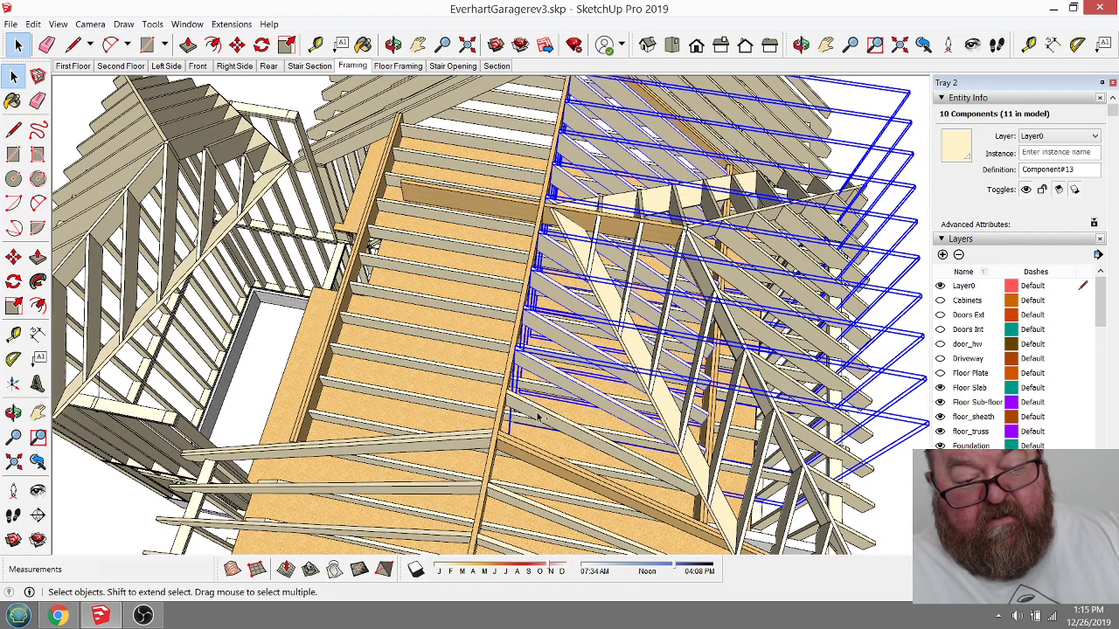
pyautogui.keyDown('ctrl'); pyautogui.click(535, 411); pyautogui.keyUp('ctrl')
pyautogui.rightClick(537, 412)
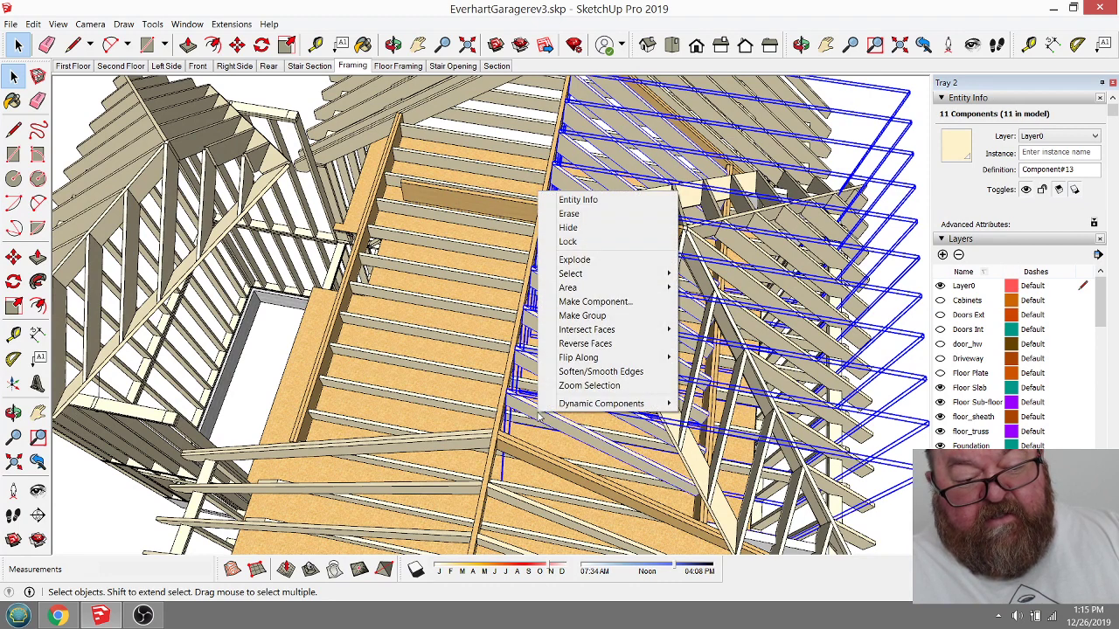
pyautogui.click(581, 316)
pyautogui.scroll(-3, 868, 422)
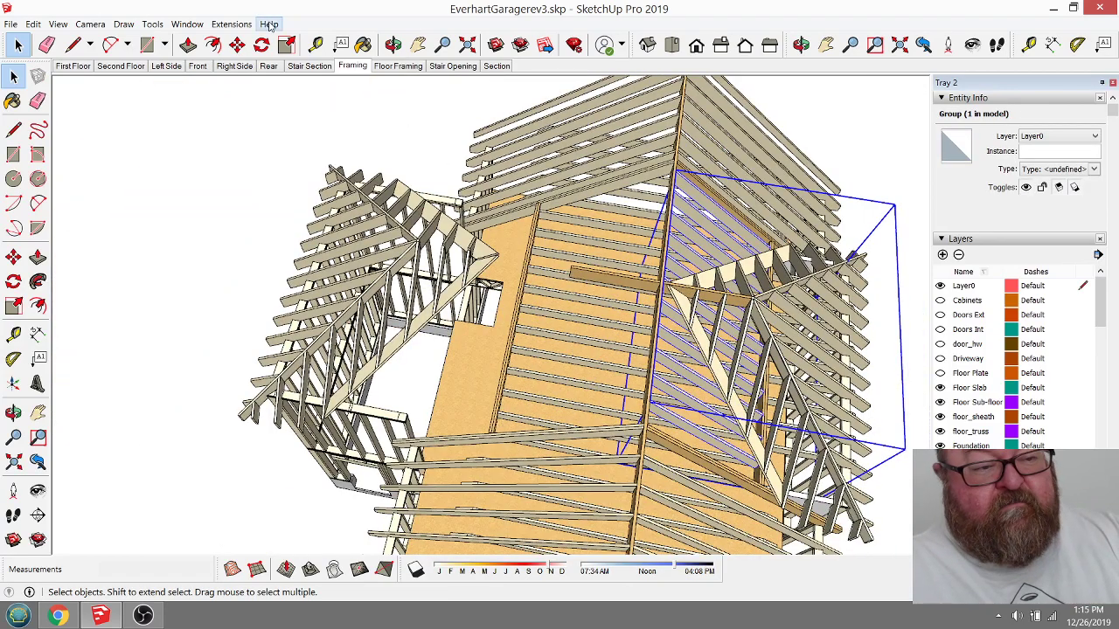
# Step: Copy the eleven-rafter group about 45' 5" to the open space beside the bump-out and mirror the copy with the Scale tool
pyautogui.click(237, 45)
pyautogui.scroll(-2, 604, 279)
pyautogui.scroll(-2, 604, 280)
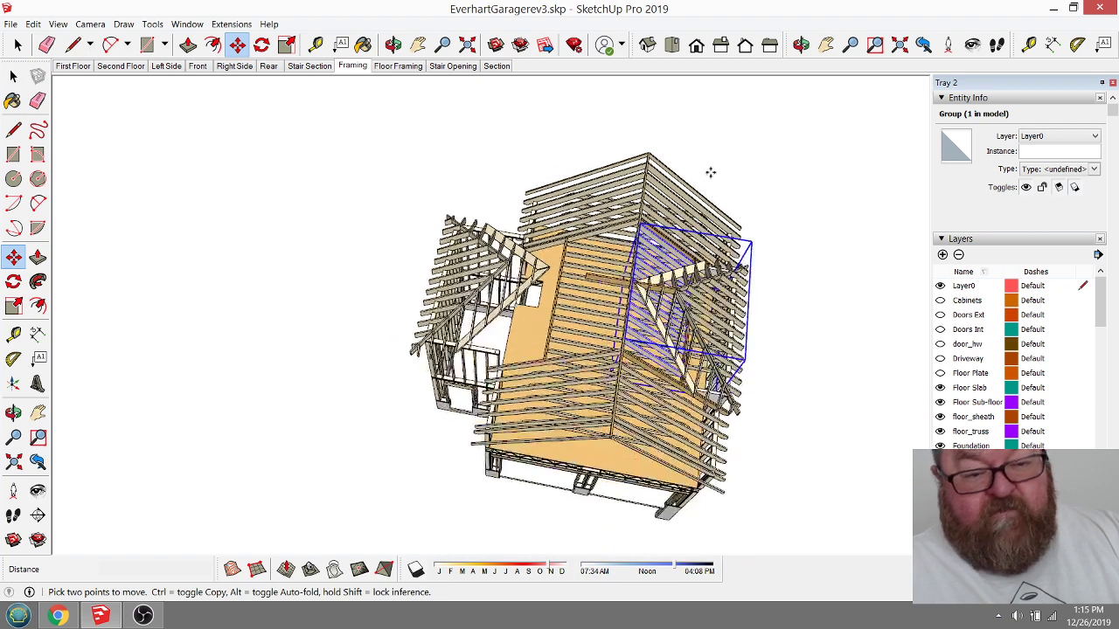
pyautogui.click(717, 159)
pyautogui.press('ctrl')
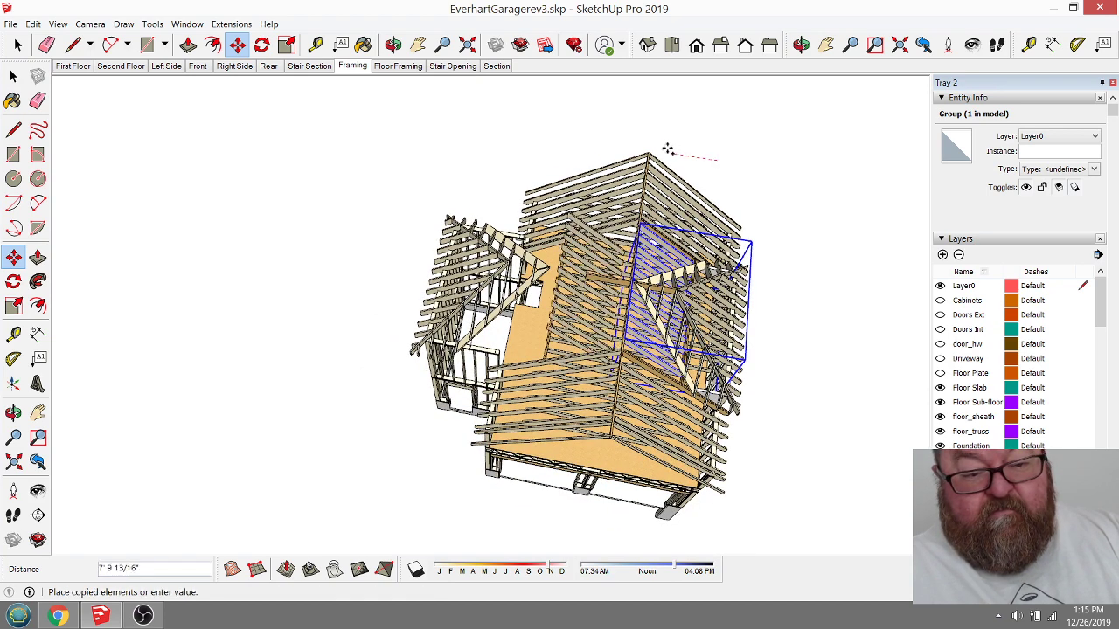
pyautogui.click(444, 119)
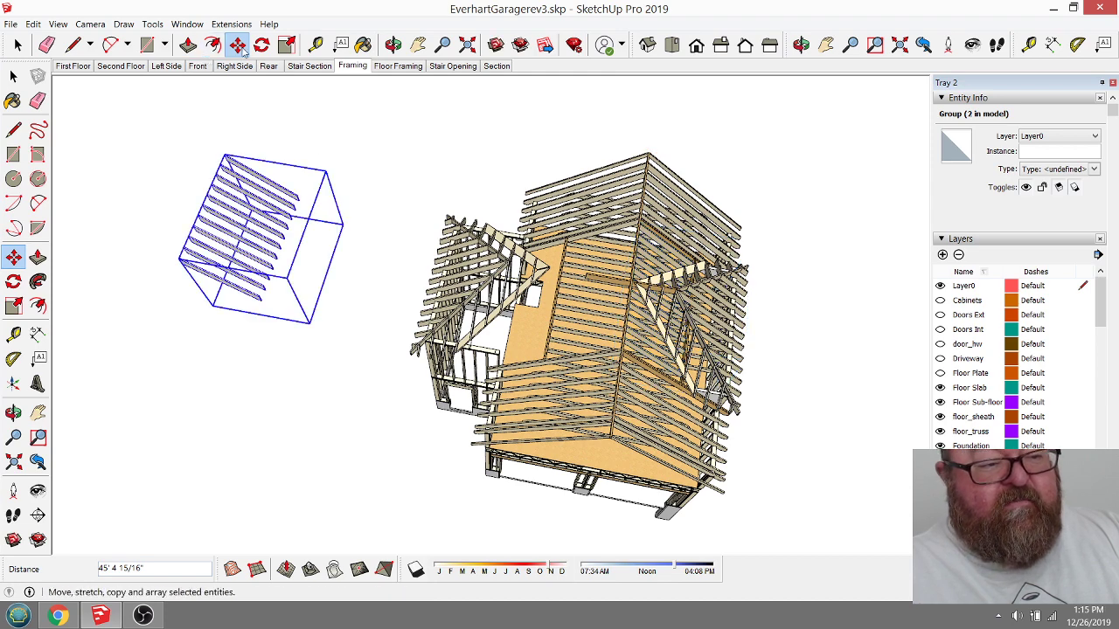
pyautogui.click(287, 45)
pyautogui.moveTo(219, 232); pyautogui.dragTo(420, 267)
# Step: Move the mirrored eleven-rafter group onto the main roof's bump-out slope so its upper ends meet the main ridge board
pyautogui.click(237, 45)
pyautogui.scroll(3, 442, 271)
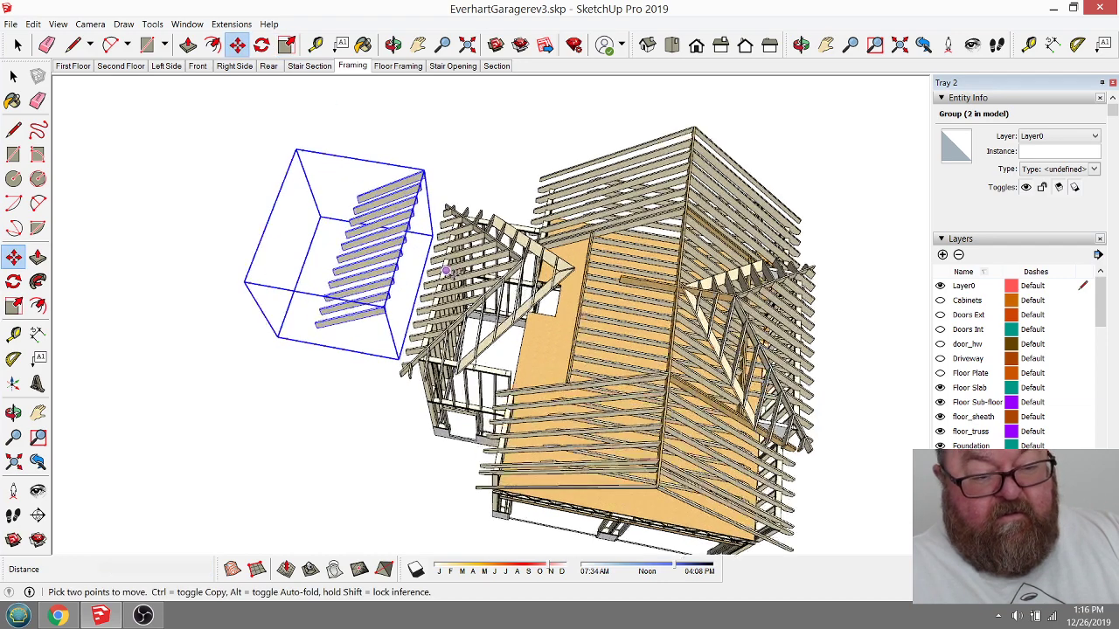
pyautogui.click(392, 229)
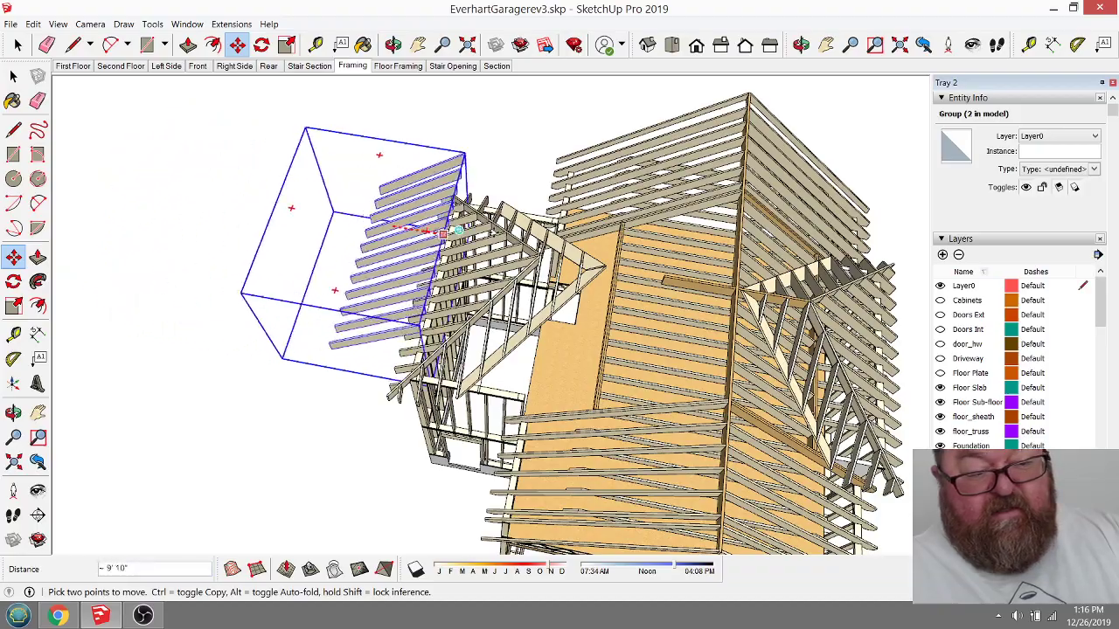
pyautogui.scroll(2, 743, 295)
pyautogui.scroll(2, 744, 298)
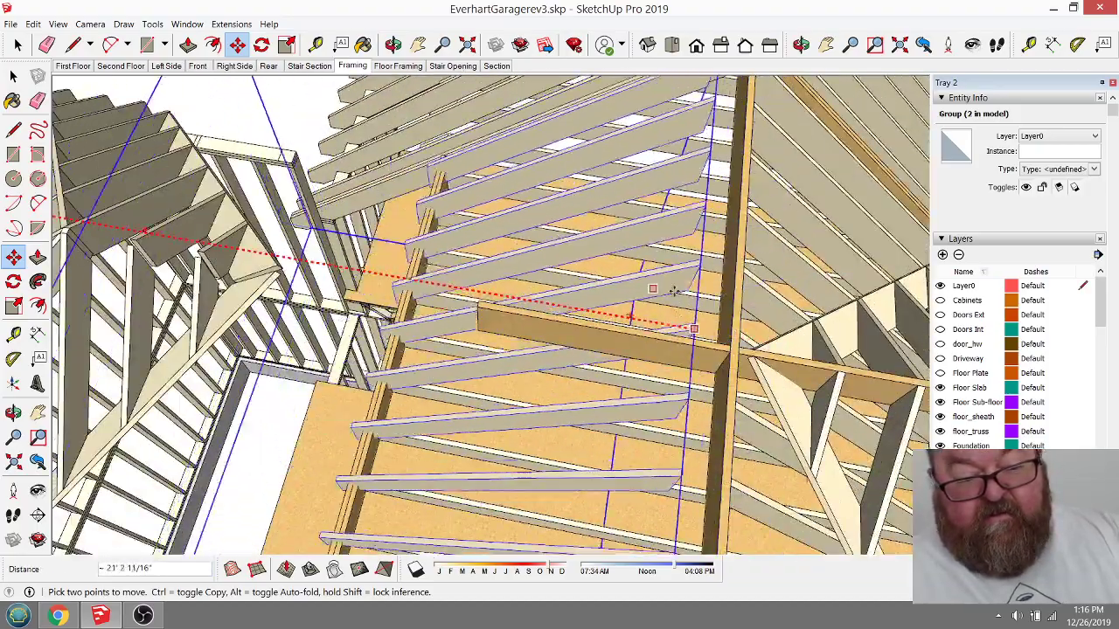
pyautogui.click(730, 343)
pyautogui.moveTo(730, 343); pyautogui.dragTo(475, 258, button='middle')
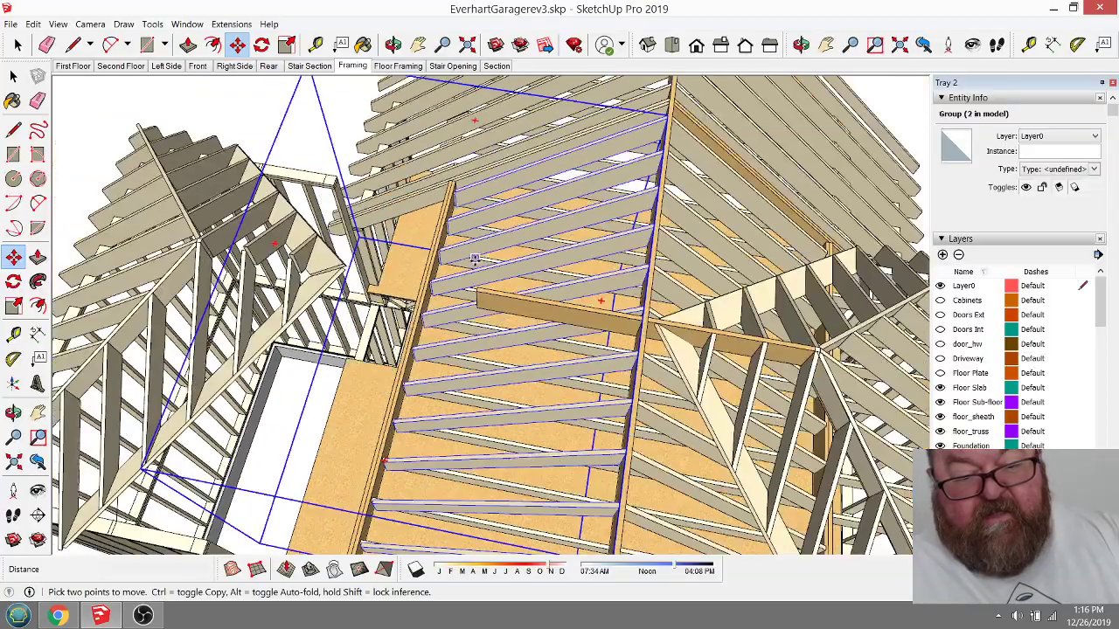
# Step: Move the doubled beam at the lower ends of the placed rafters about 1 5/16" toward the main ridge
pyautogui.click(393, 44)
pyautogui.moveTo(420, 175); pyautogui.dragTo(643, 345)
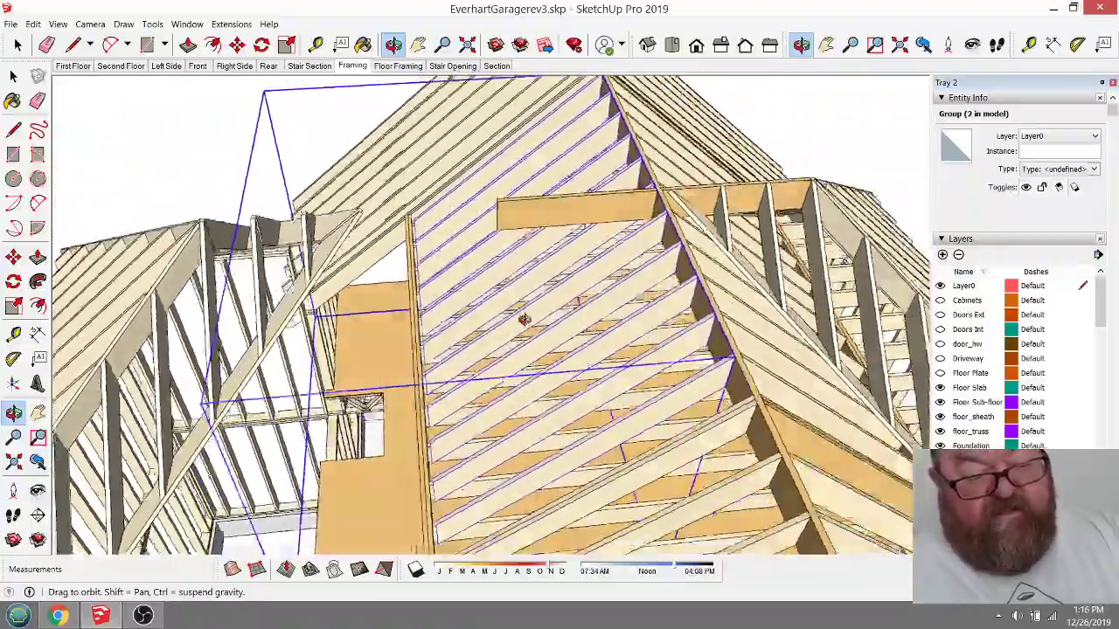
pyautogui.moveTo(524, 319); pyautogui.dragTo(484, 286)
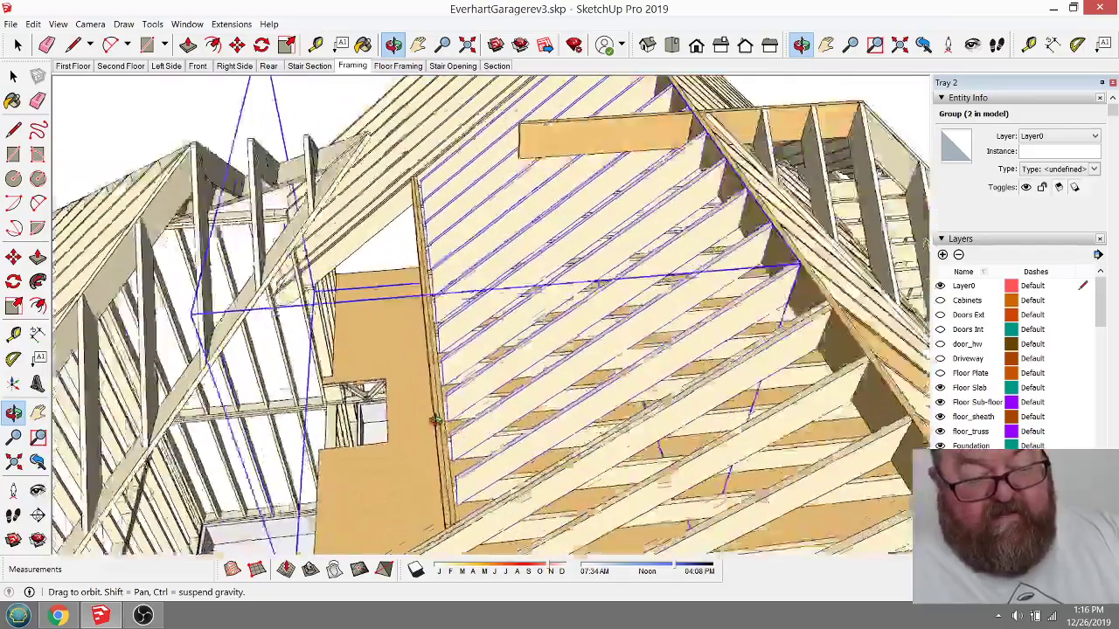
pyautogui.moveTo(435, 421); pyautogui.dragTo(459, 168)
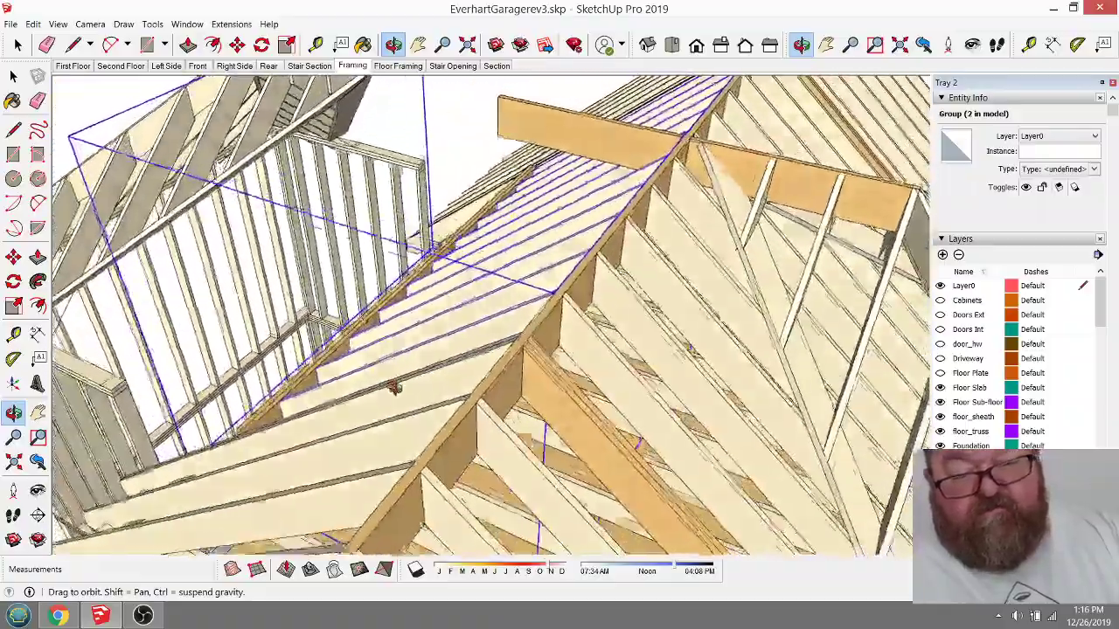
pyautogui.moveTo(394, 389); pyautogui.dragTo(584, 495)
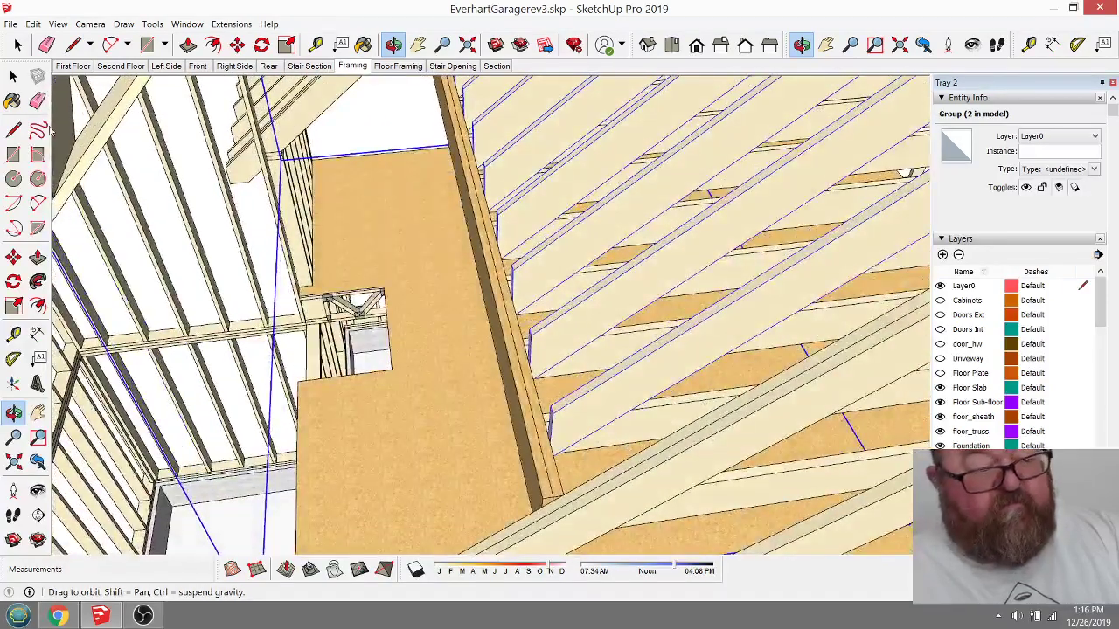
pyautogui.click(14, 76)
pyautogui.click(516, 382)
pyautogui.scroll(3, 560, 463)
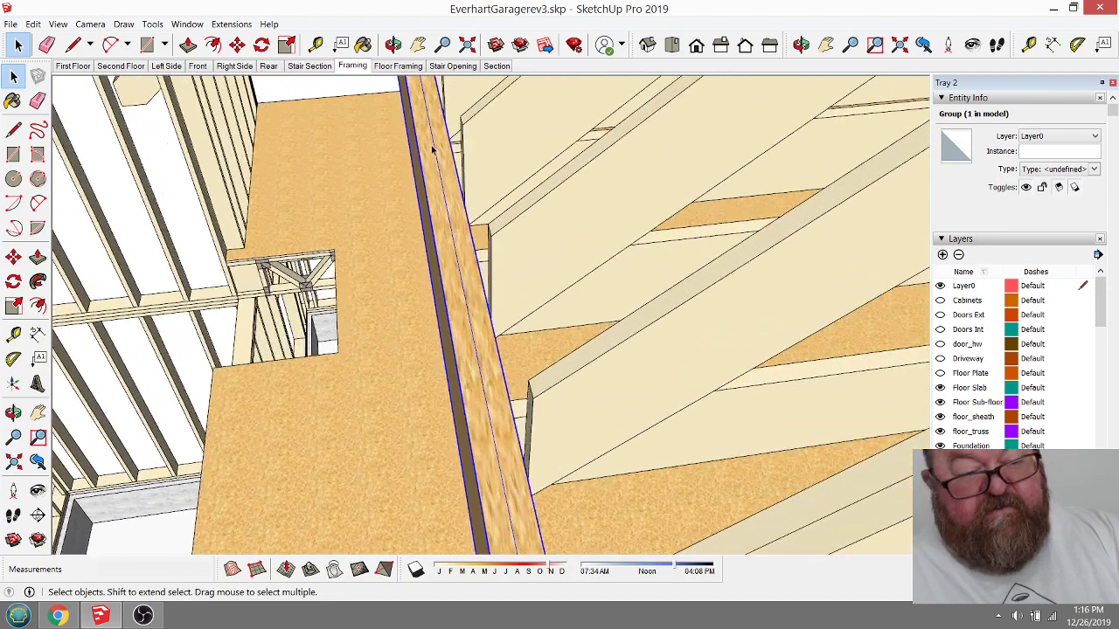
pyautogui.press('o')
pyautogui.moveTo(569, 262); pyautogui.dragTo(488, 354)
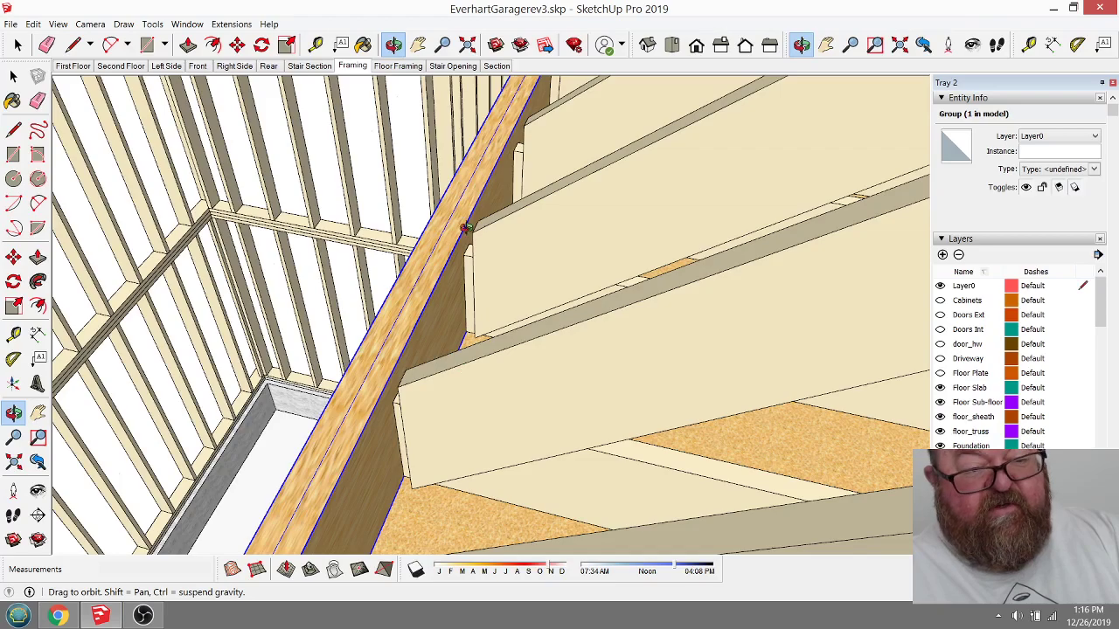
pyautogui.moveTo(583, 380); pyautogui.dragTo(446, 208)
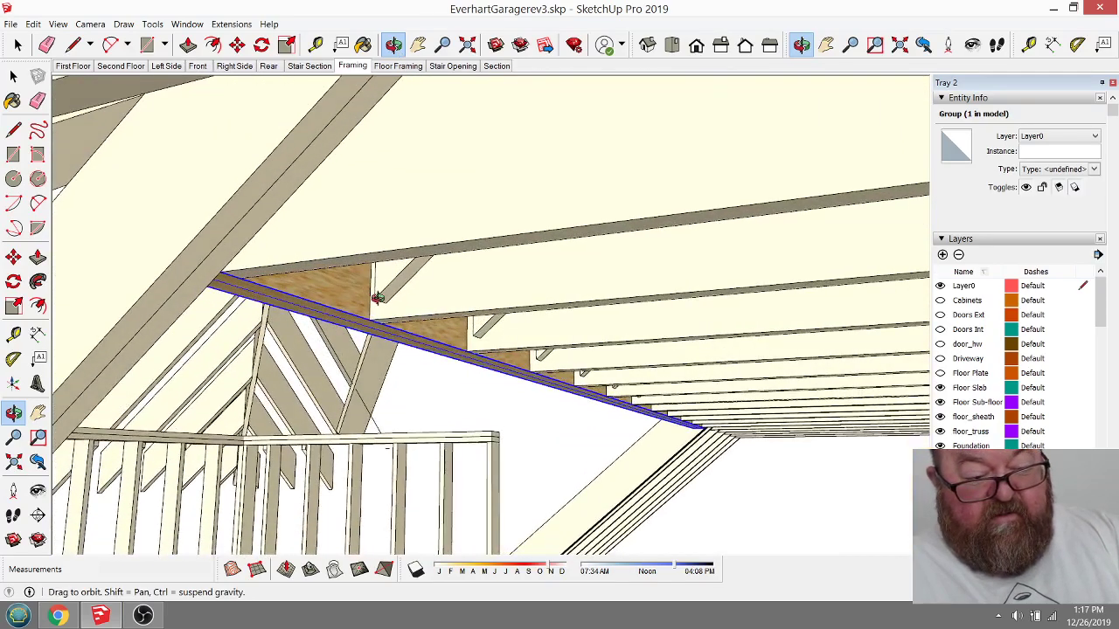
pyautogui.scroll(3, 375, 324)
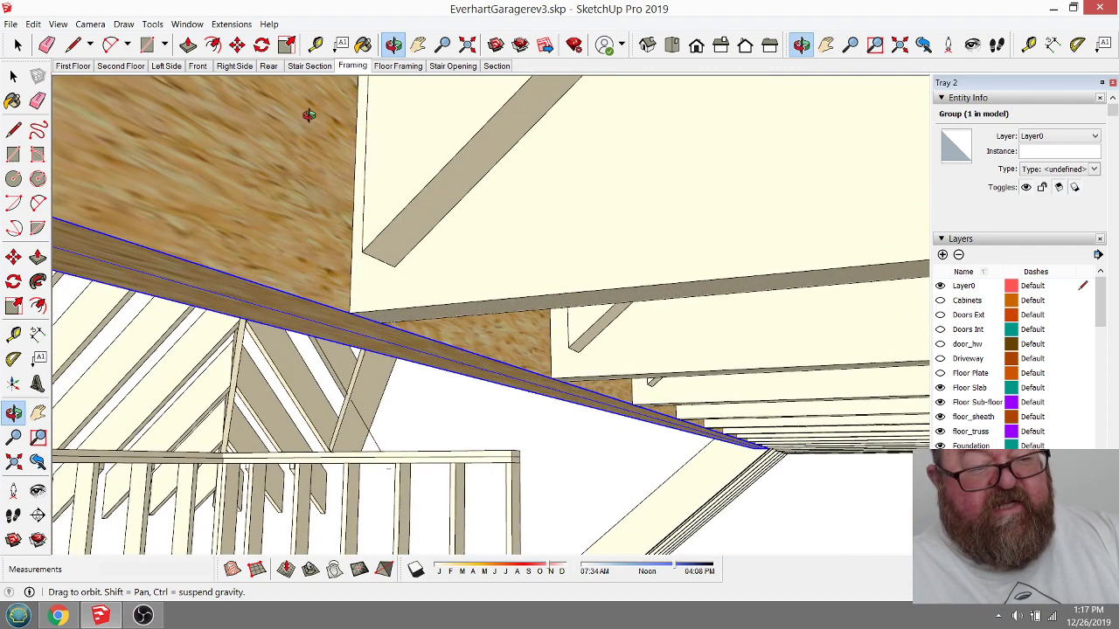
pyautogui.click(237, 45)
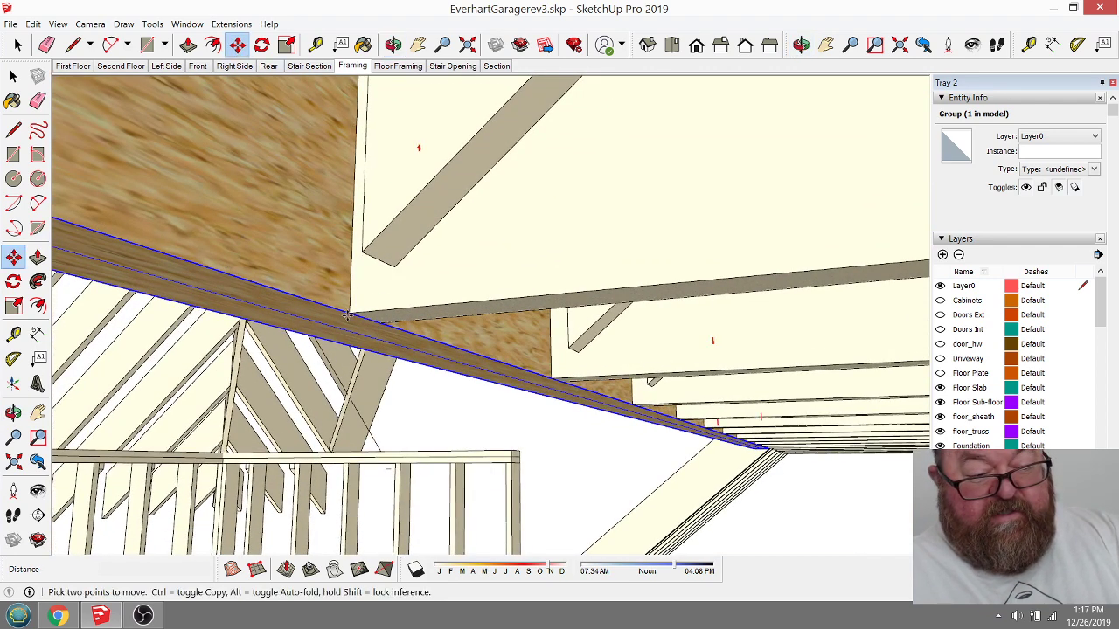
pyautogui.click(348, 313)
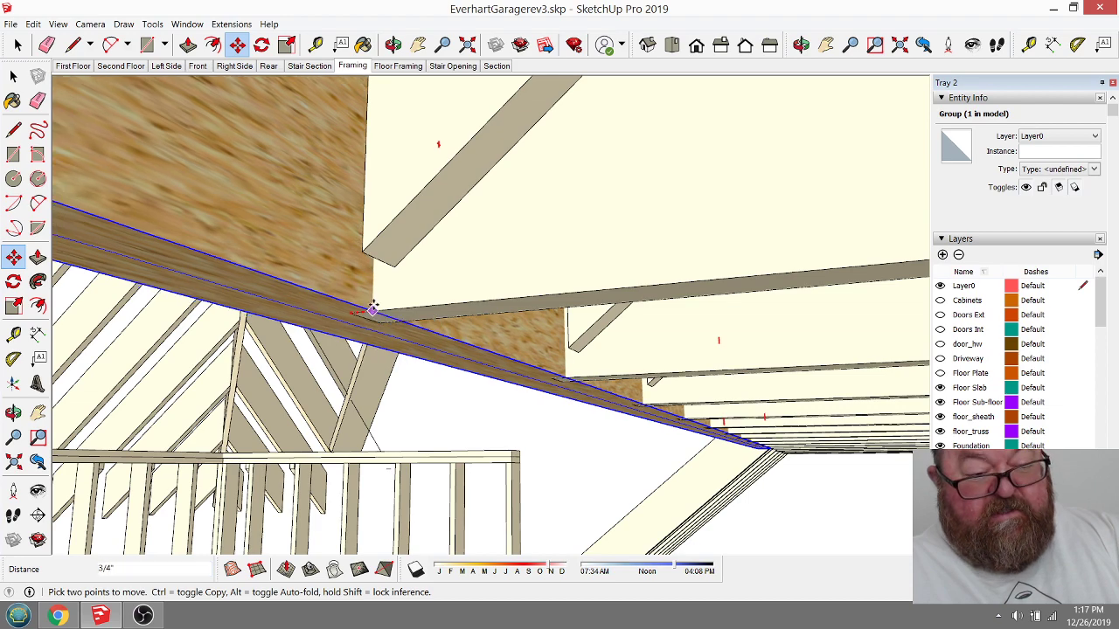
pyautogui.click(376, 260)
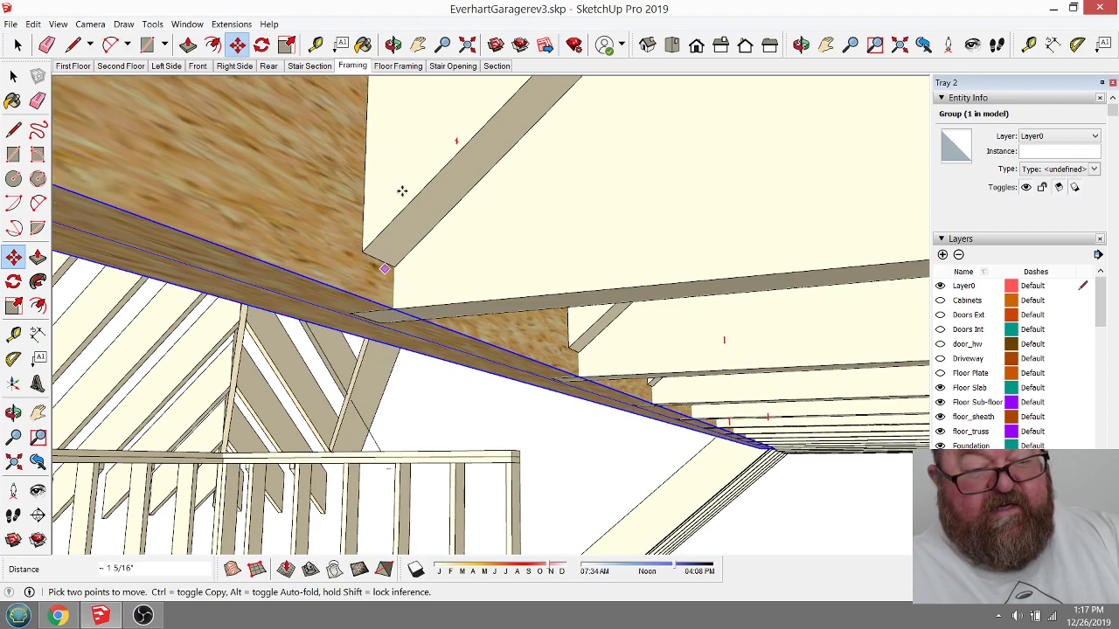
# Step: Trim the lower end of one rafter that runs into the doubled beam by about 1 5/16" with Push/Pull
pyautogui.click(393, 45)
pyautogui.moveTo(415, 200); pyautogui.dragTo(644, 112)
pyautogui.moveTo(554, 185); pyautogui.dragTo(597, 136)
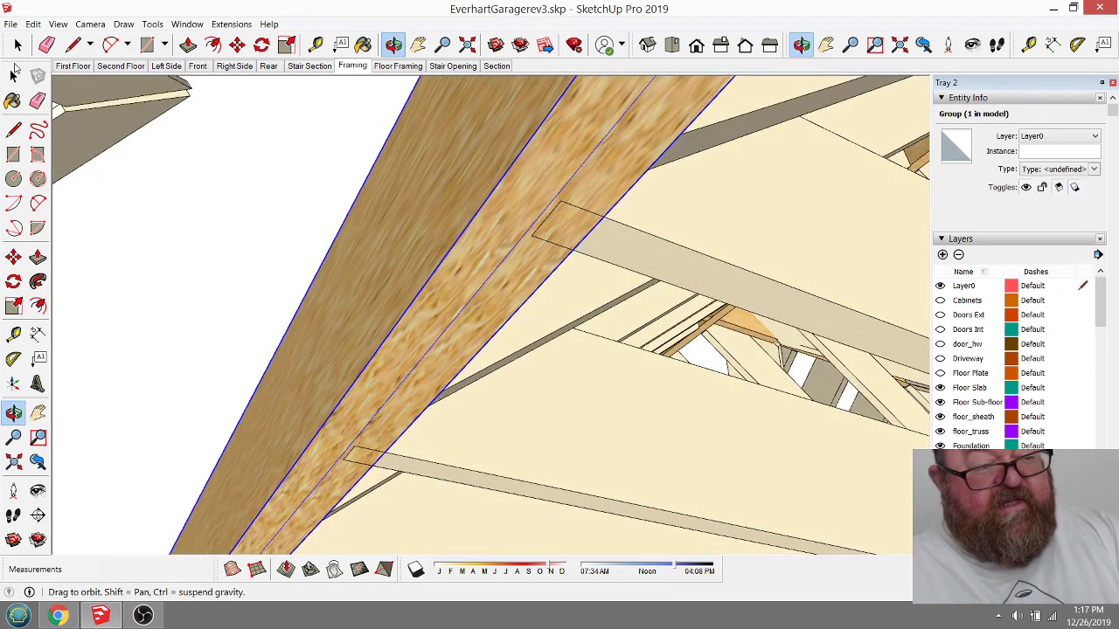
pyautogui.click(21, 50)
pyautogui.doubleClick(647, 206)
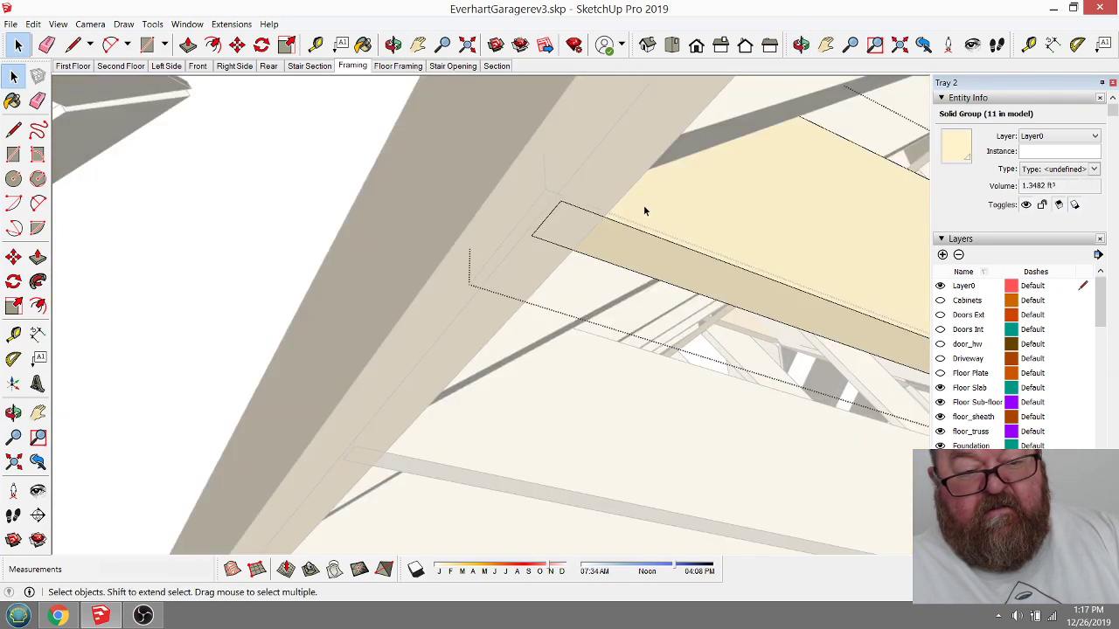
pyautogui.click(187, 45)
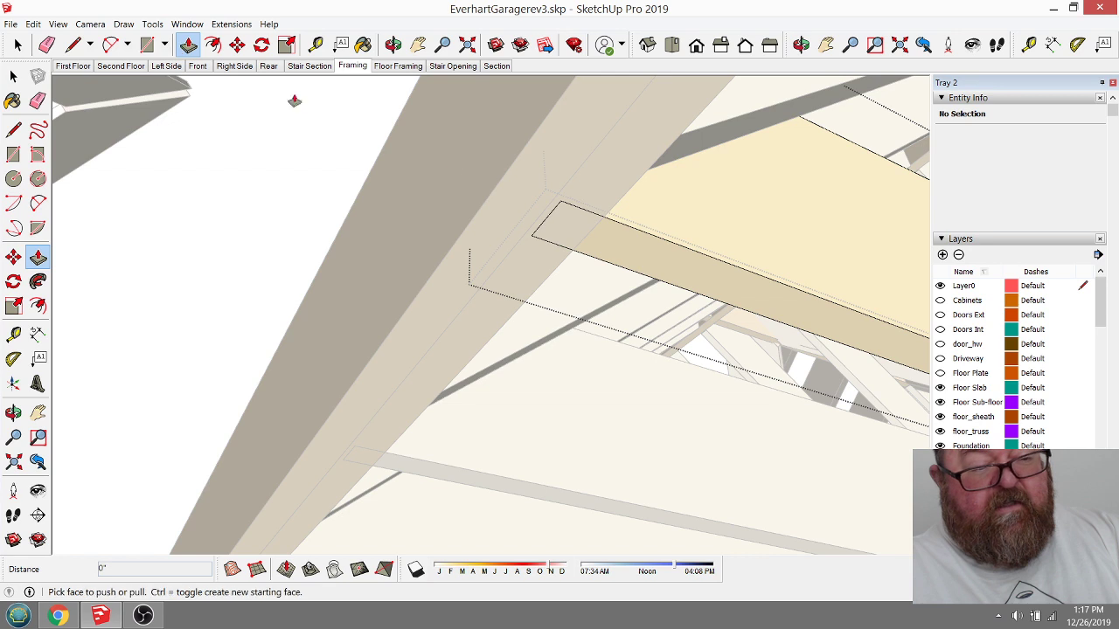
pyautogui.moveTo(545, 214); pyautogui.dragTo(568, 256)
pyautogui.press('o')
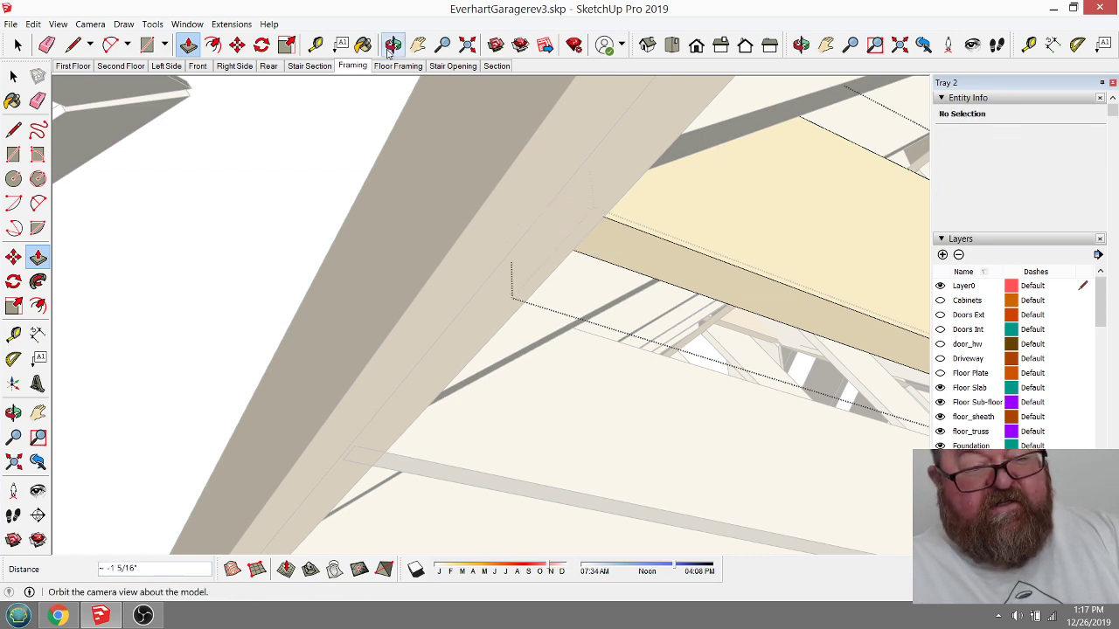
pyautogui.moveTo(572, 178); pyautogui.dragTo(456, 202)
pyautogui.moveTo(449, 368); pyautogui.dragTo(611, 438)
pyautogui.click(16, 45)
pyautogui.scroll(-8, 444, 320)
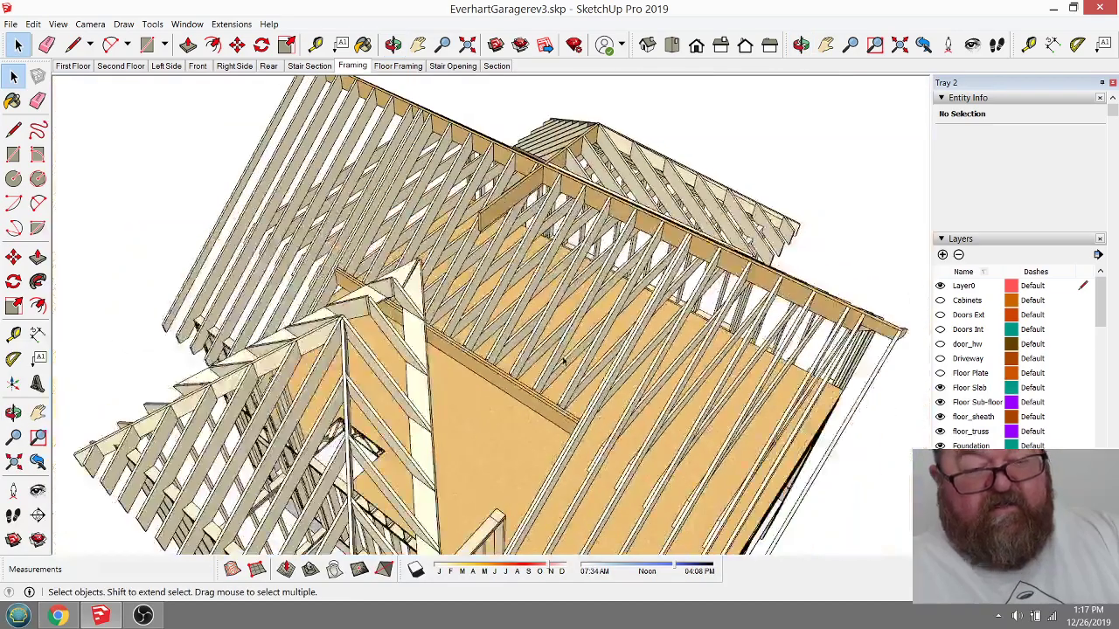
# Step: Examine the roof framing on both sides of the main ridge, including the placed rafters and both cross gables
pyautogui.click(393, 45)
pyautogui.moveTo(455, 263); pyautogui.dragTo(354, 341)
pyautogui.scroll(-5, 435, 404)
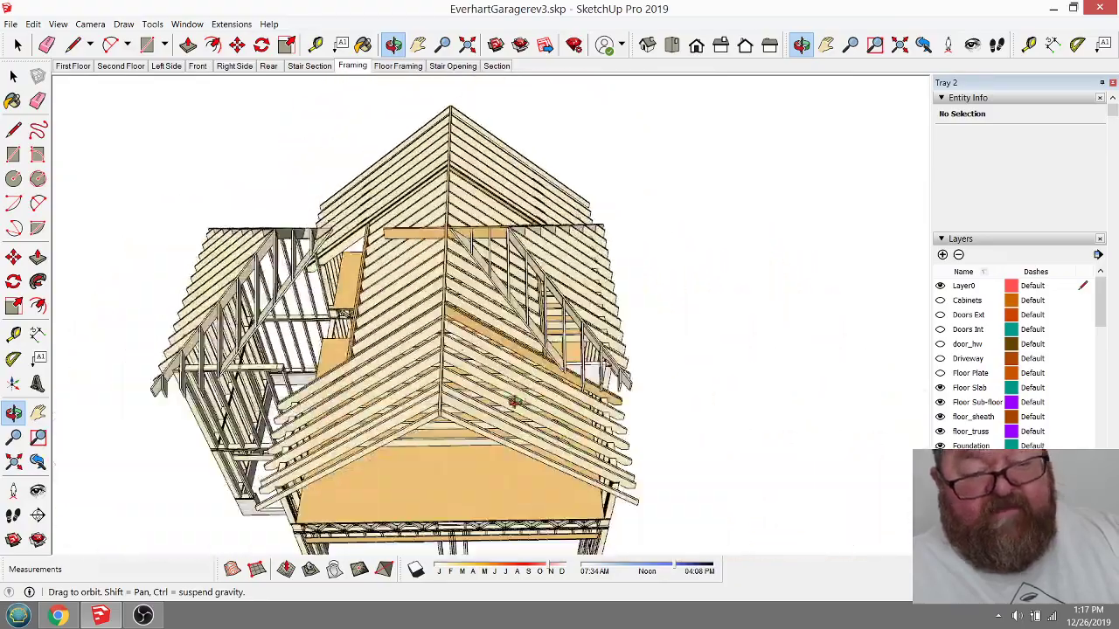
pyautogui.moveTo(367, 398); pyautogui.dragTo(434, 404)
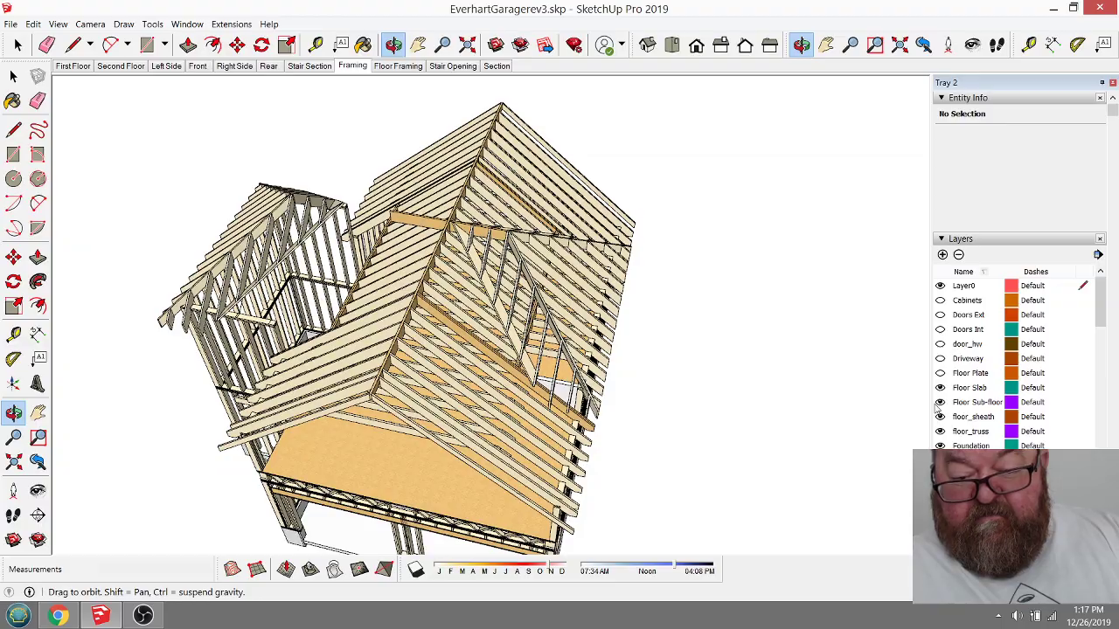
pyautogui.moveTo(420, 255); pyautogui.dragTo(454, 323)
pyautogui.scroll(4, 453, 324)
pyautogui.scroll(-4, 454, 323)
pyautogui.scroll(2, 367, 245)
pyautogui.scroll(-2, 398, 293)
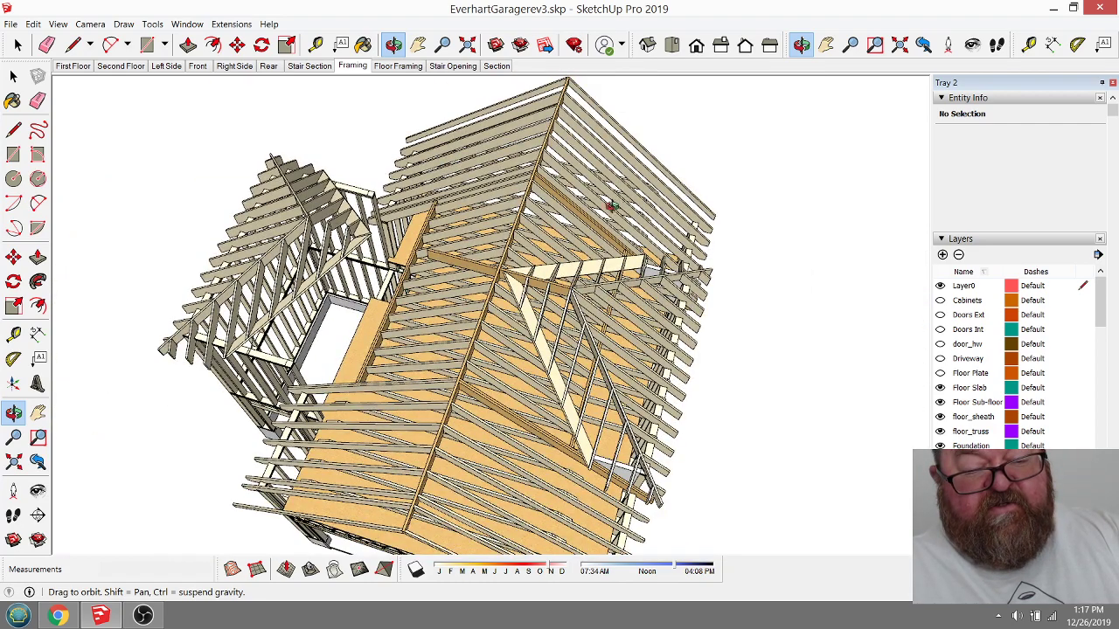
pyautogui.moveTo(618, 207); pyautogui.dragTo(889, 253)
# Step: Turn on the Roof Decking layer and inspect the decking panels over the main roof from several angles
pyautogui.scroll(-5, 960, 384)
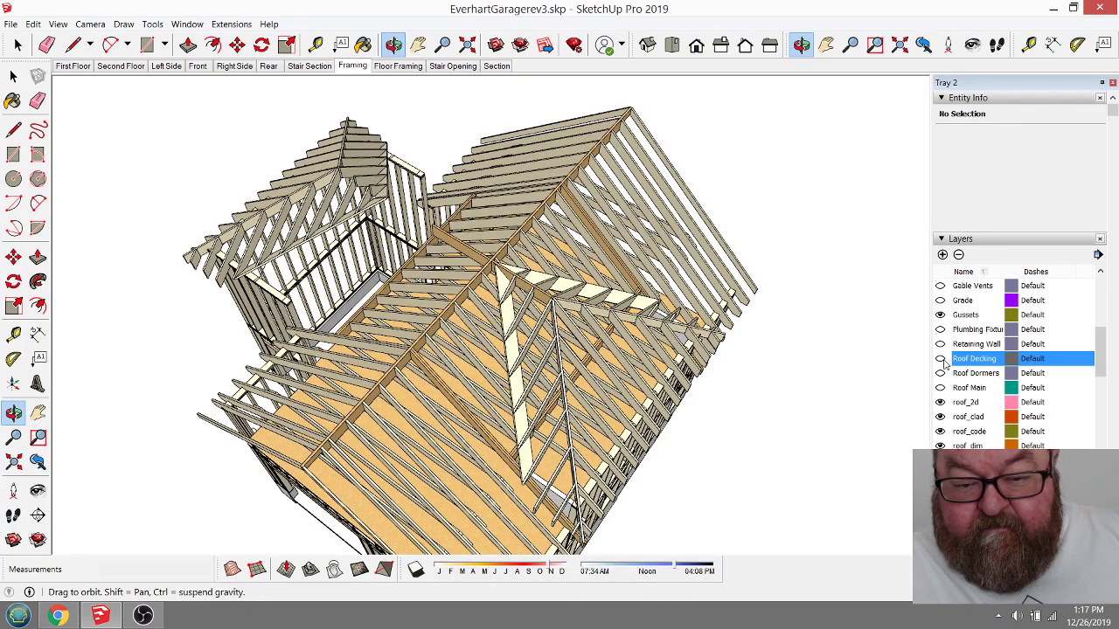
pyautogui.click(940, 358)
pyautogui.moveTo(757, 377); pyautogui.dragTo(473, 312)
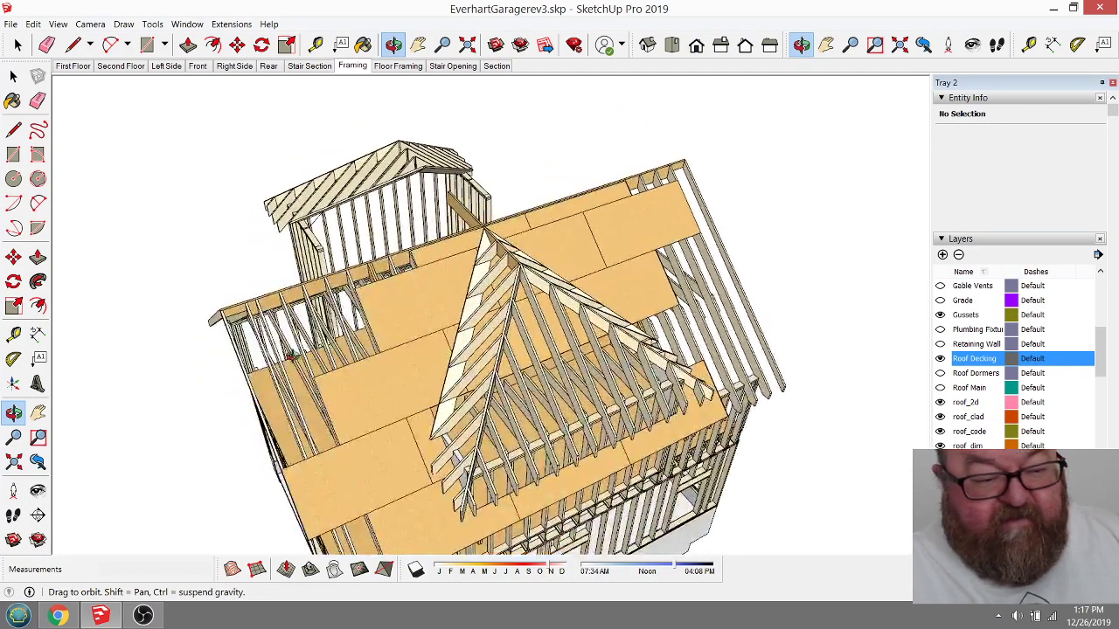
pyautogui.moveTo(725, 219); pyautogui.dragTo(580, 330)
pyautogui.moveTo(414, 278); pyautogui.dragTo(594, 394)
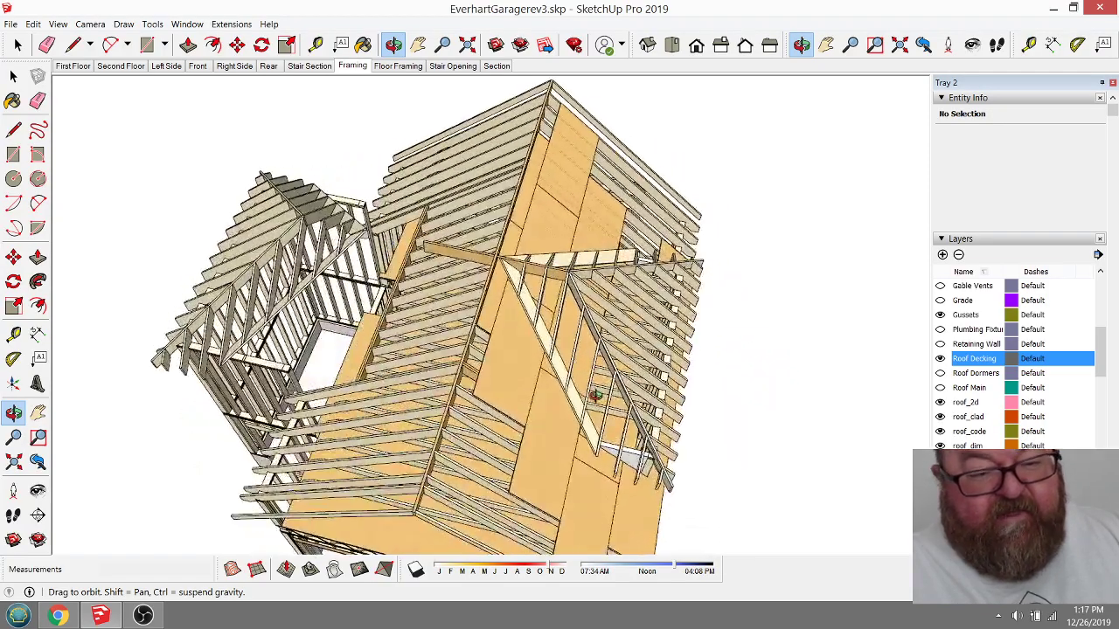
pyautogui.scroll(5, 472, 243)
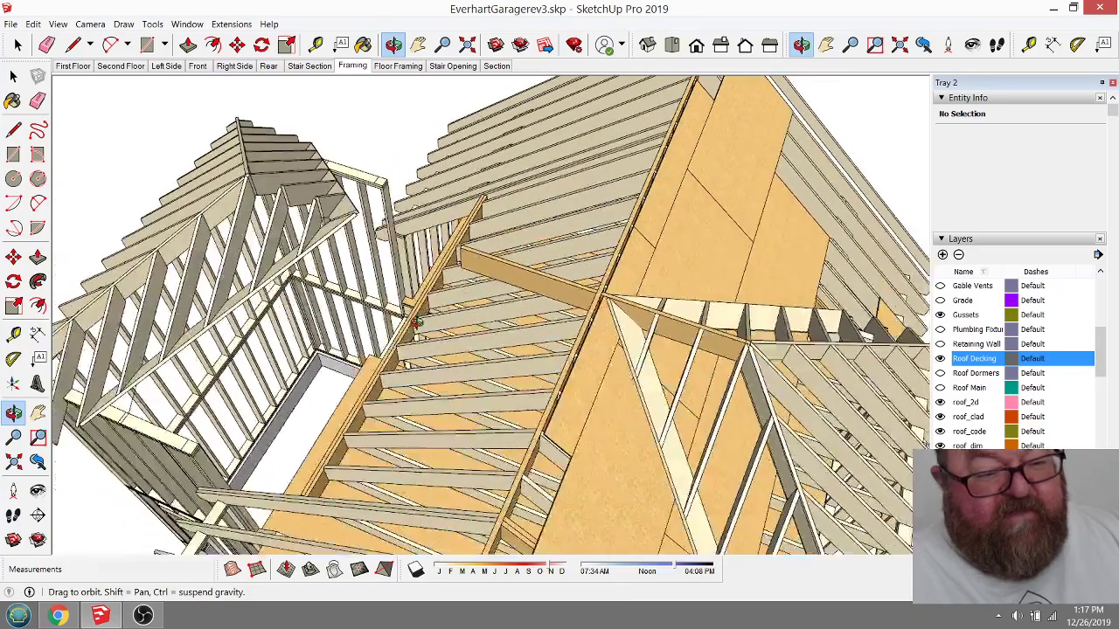
pyautogui.scroll(-4, 516, 337)
pyautogui.moveTo(516, 338)
pyautogui.mouseDown()
pyautogui.moveTo(560, 359)
pyautogui.moveTo(500, 352)
pyautogui.mouseUp()
# Step: Open the mirrored cross gable group and delete the short Ridgeboard block at the peak where its hip rafters meet
pyautogui.click(17, 44)
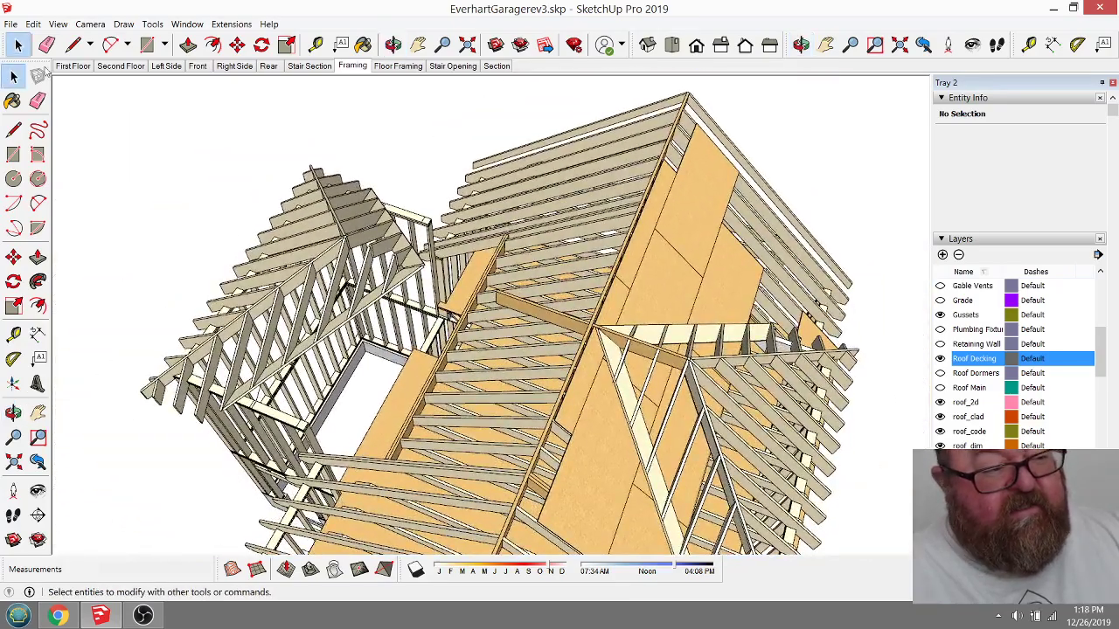
pyautogui.click(411, 278)
pyautogui.doubleClick(395, 283)
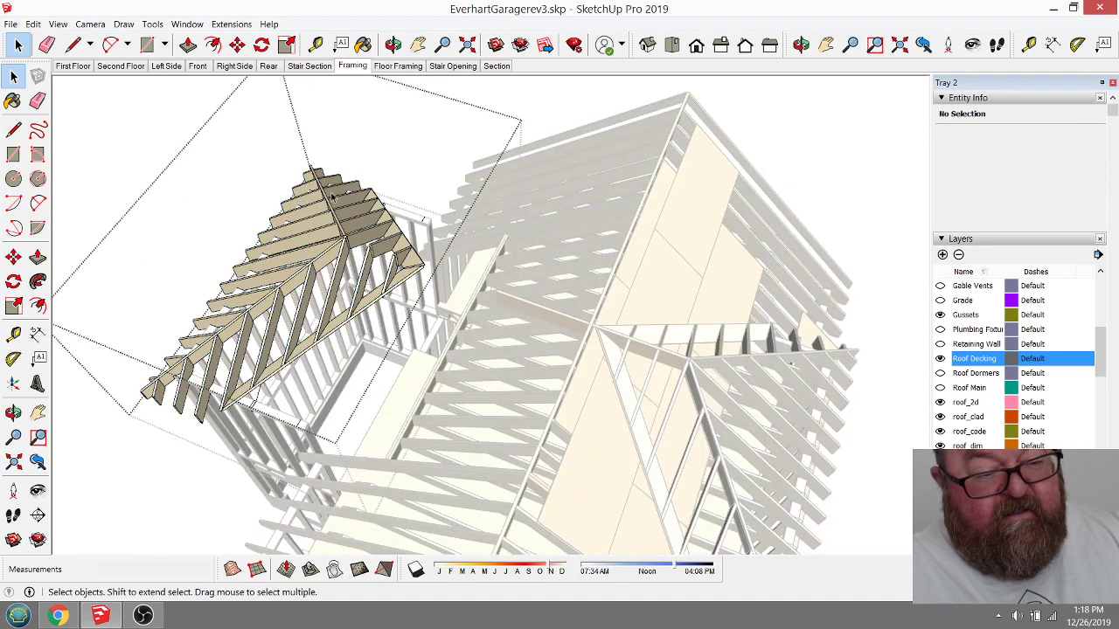
pyautogui.click(393, 44)
pyautogui.moveTo(358, 288); pyautogui.dragTo(335, 319)
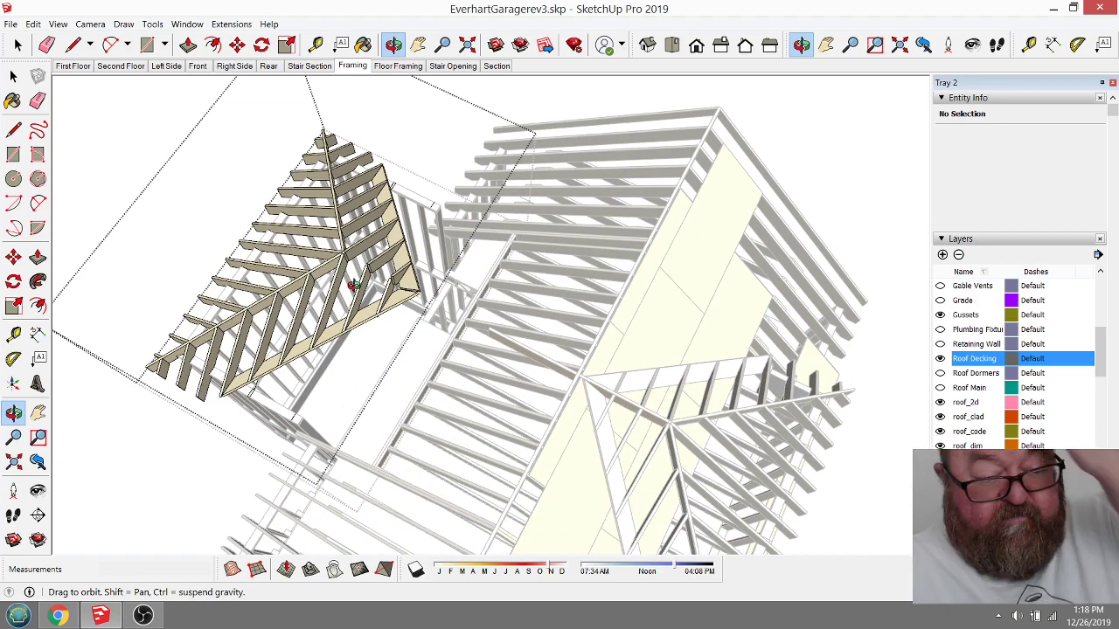
pyautogui.scroll(10, 352, 284)
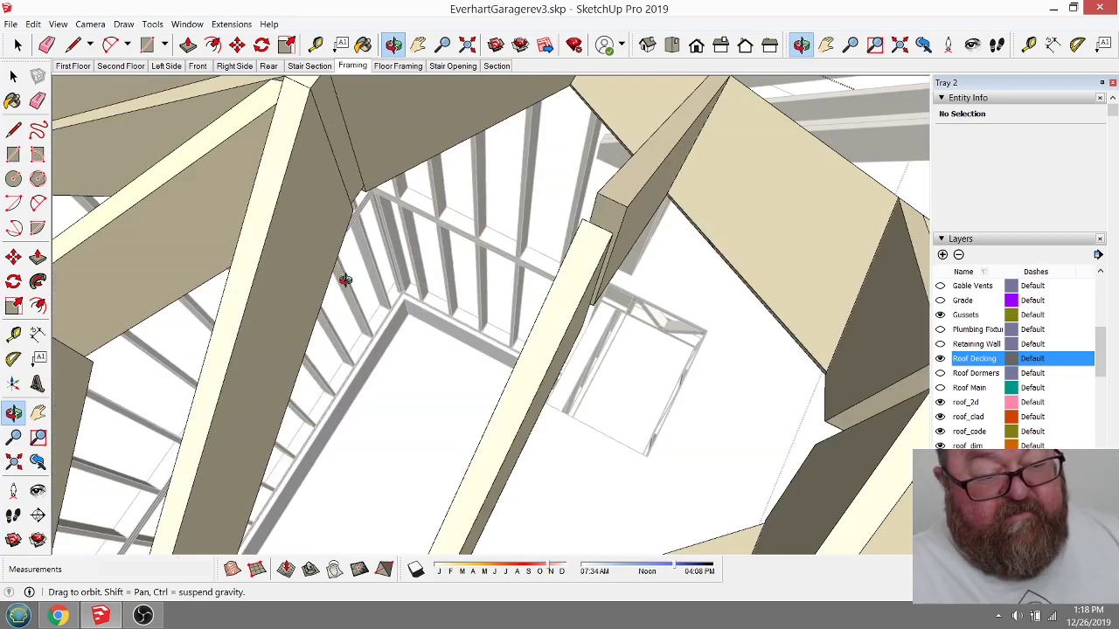
pyautogui.scroll(-5, 343, 280)
pyautogui.scroll(8, 348, 251)
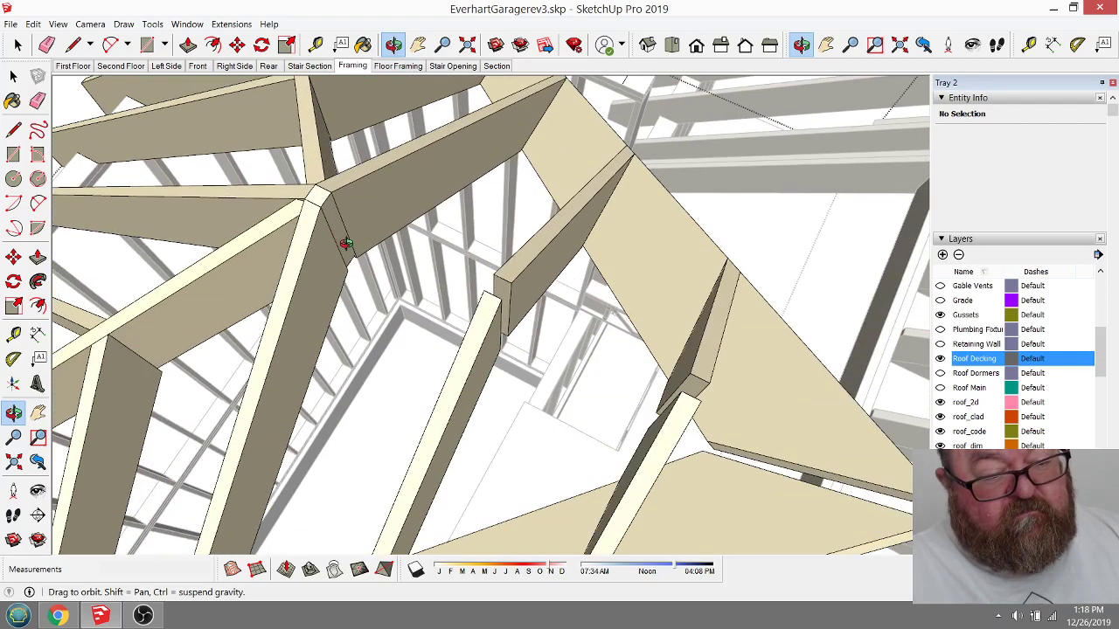
pyautogui.moveTo(333, 236); pyautogui.dragTo(318, 207)
pyautogui.click(16, 46)
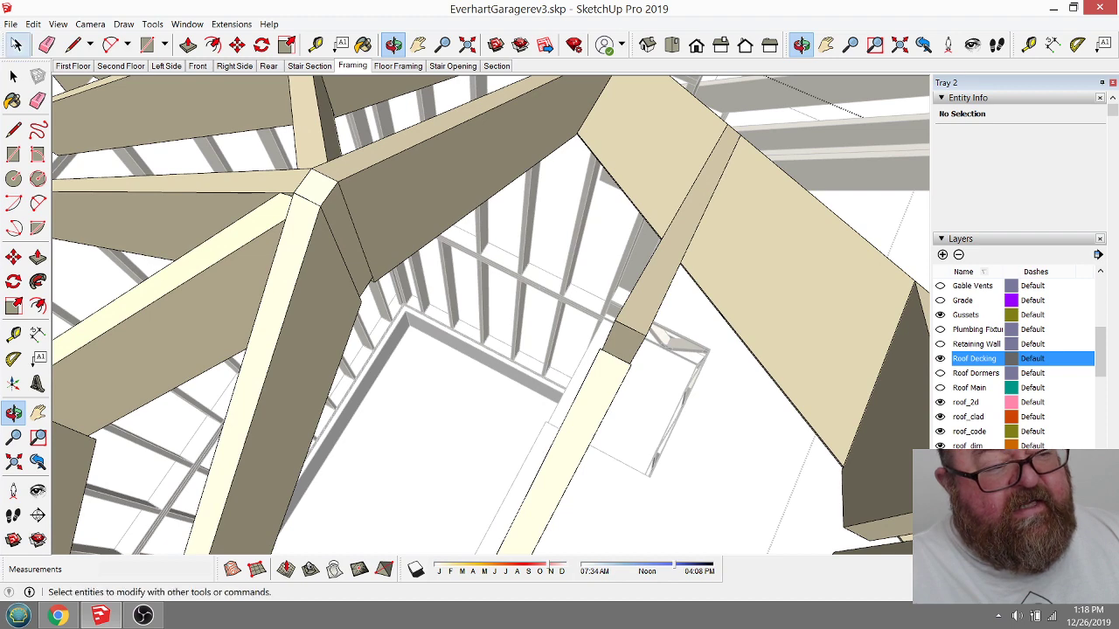
pyautogui.click(16, 46)
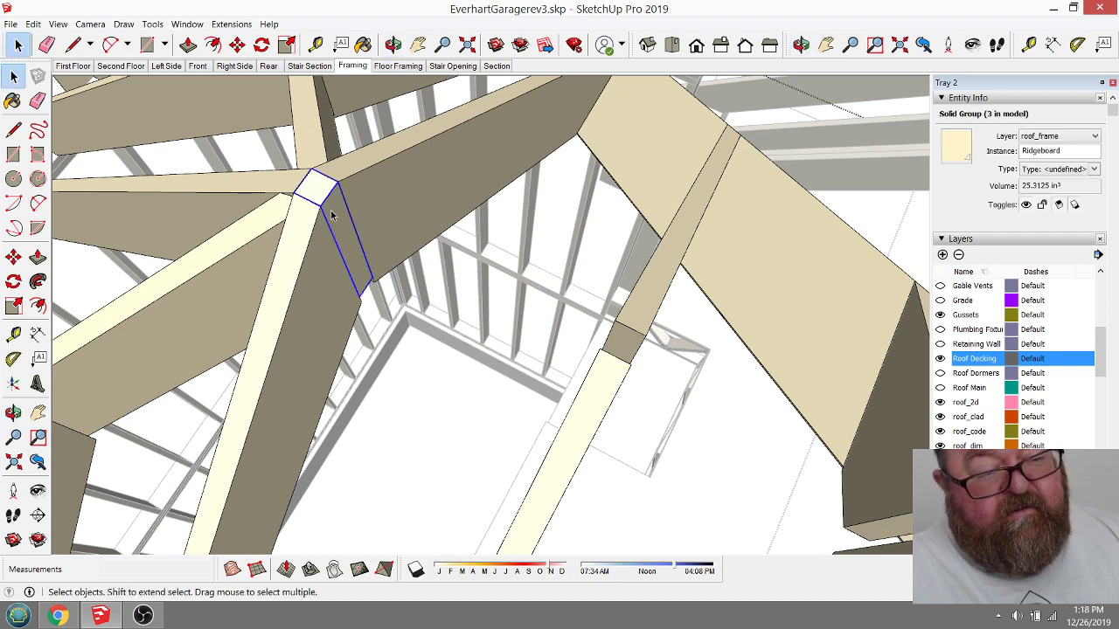
pyautogui.scroll(-3, 273, 192)
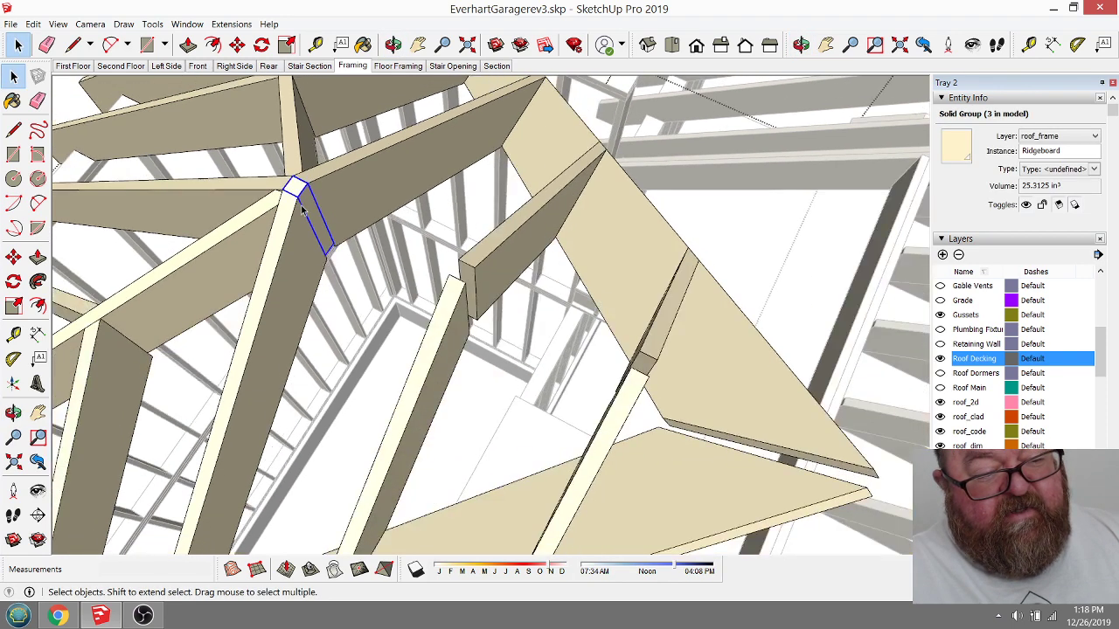
pyautogui.scroll(-3, 395, 183)
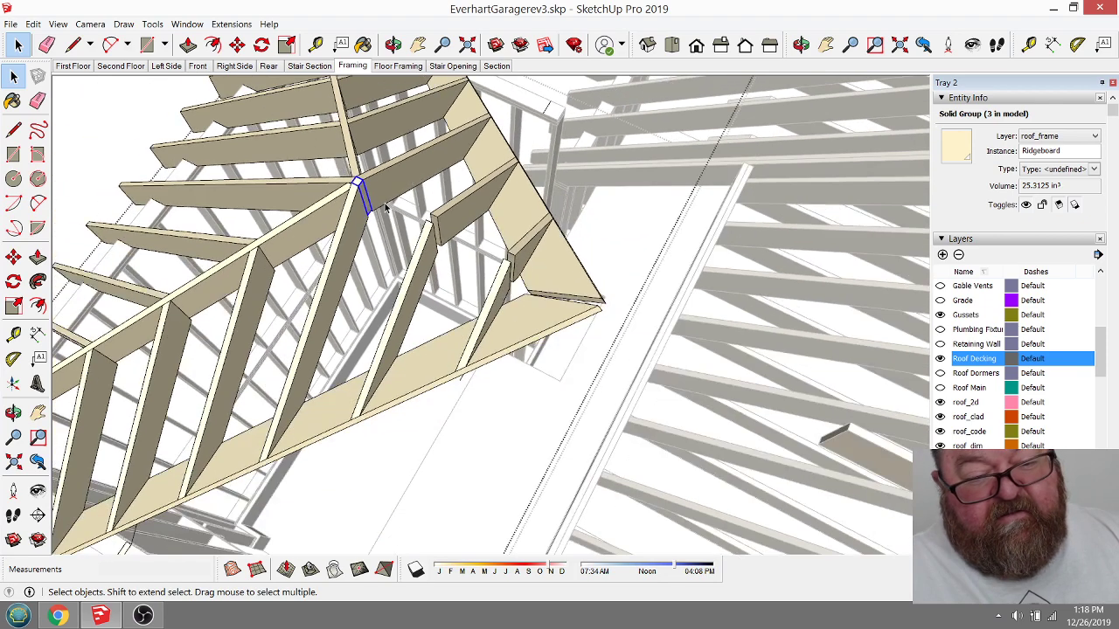
pyautogui.scroll(5, 359, 184)
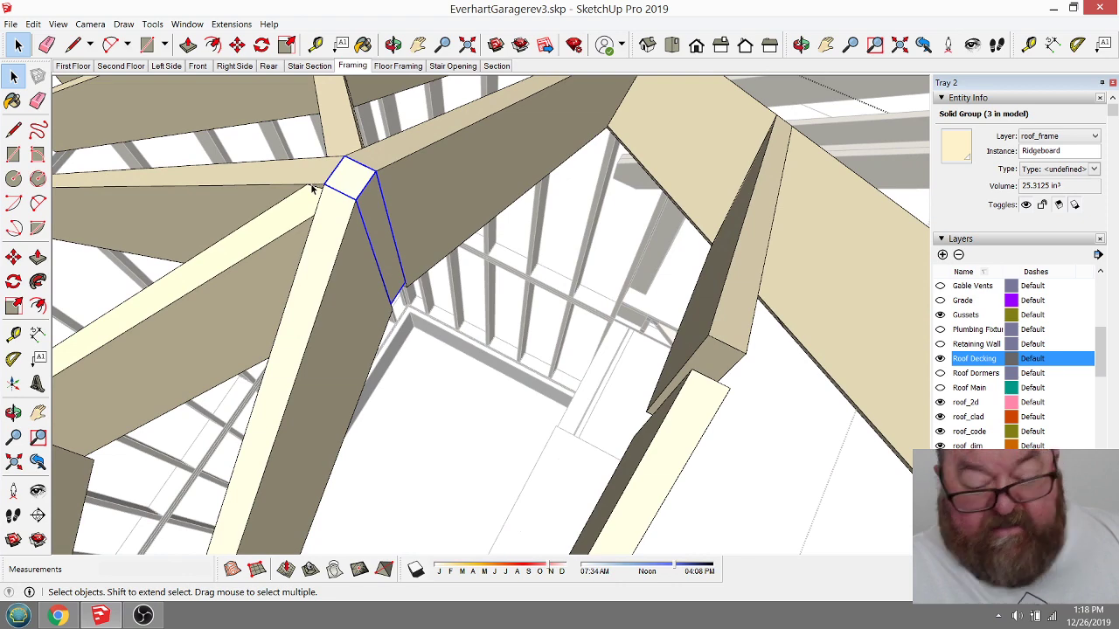
pyautogui.hotkey('ctrl', 't')
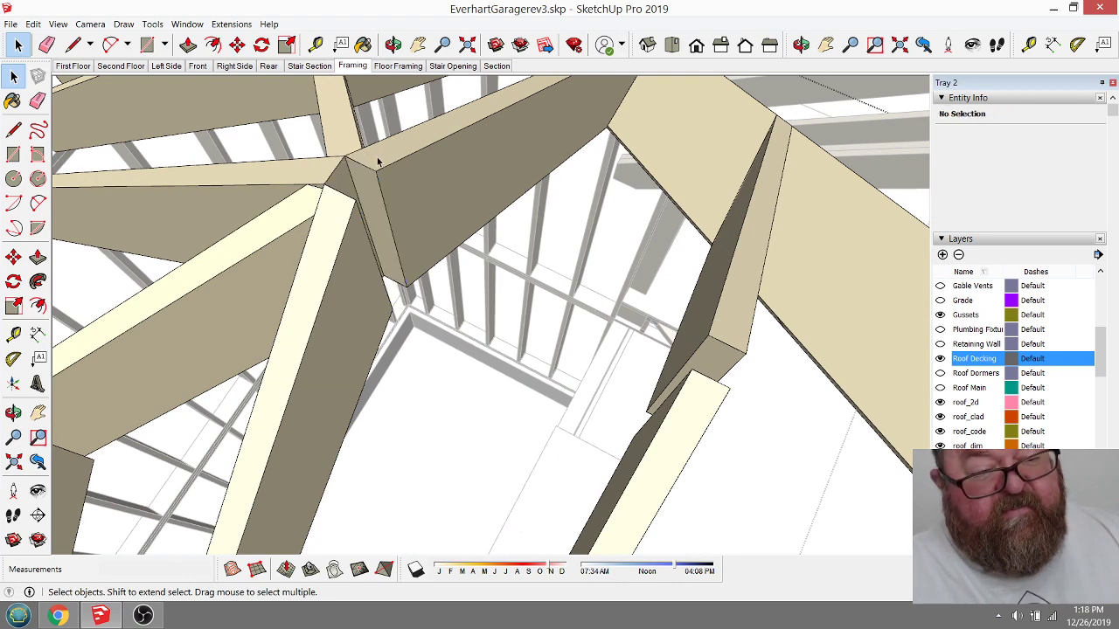
# Step: Delete the matching short ridge block at the peak of the opposite cross gable, where it overlaps the ridge beam's end
pyautogui.scroll(-10, 378, 162)
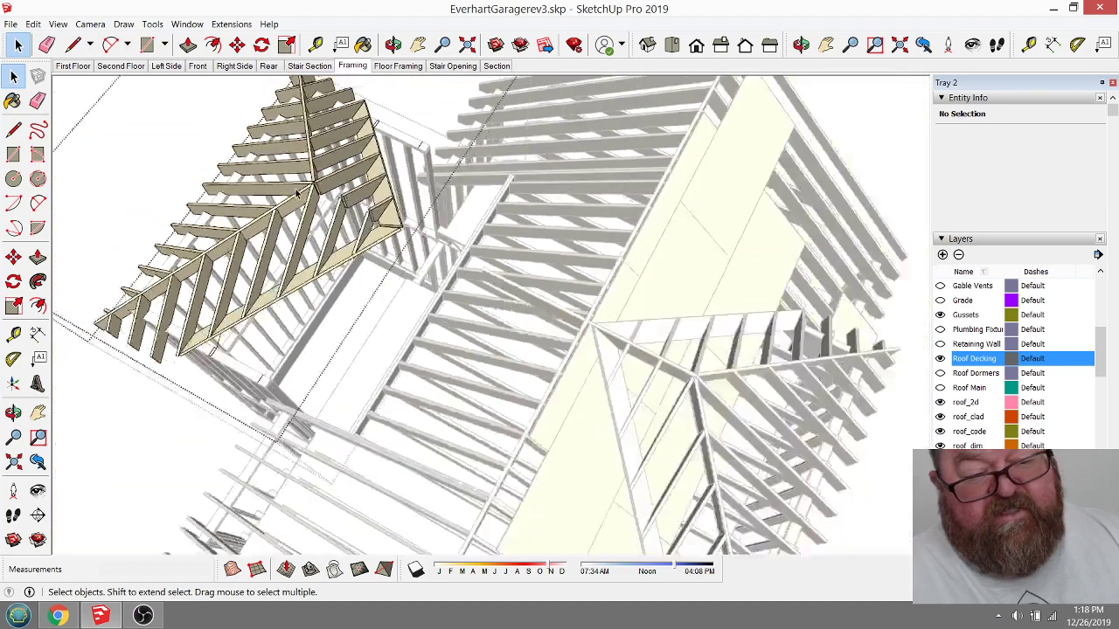
pyautogui.scroll(8, 601, 314)
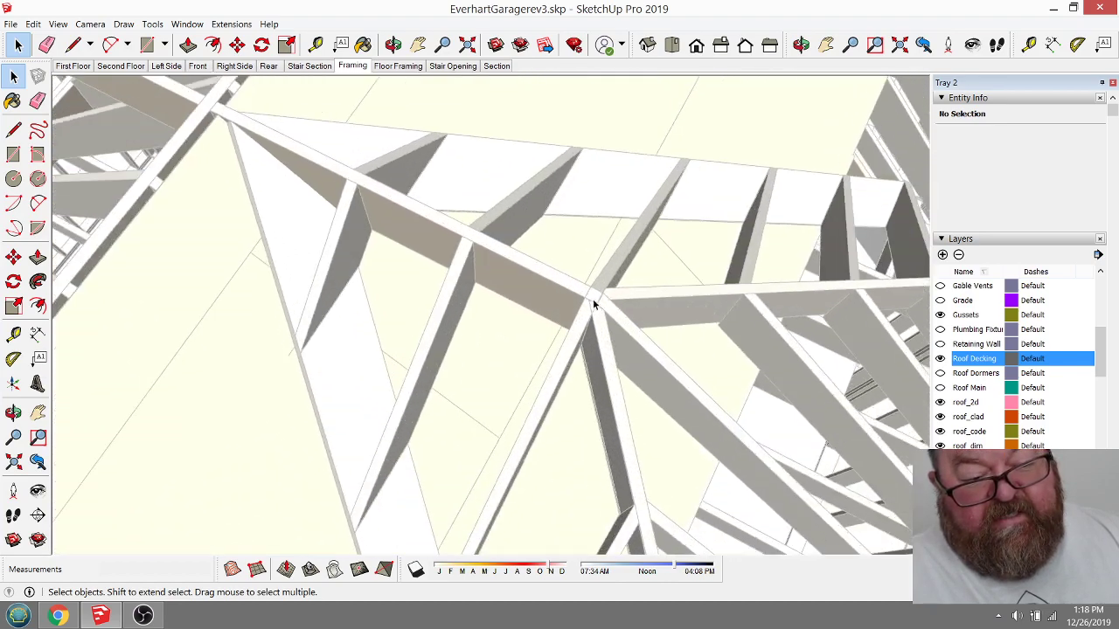
pyautogui.scroll(6, 600, 302)
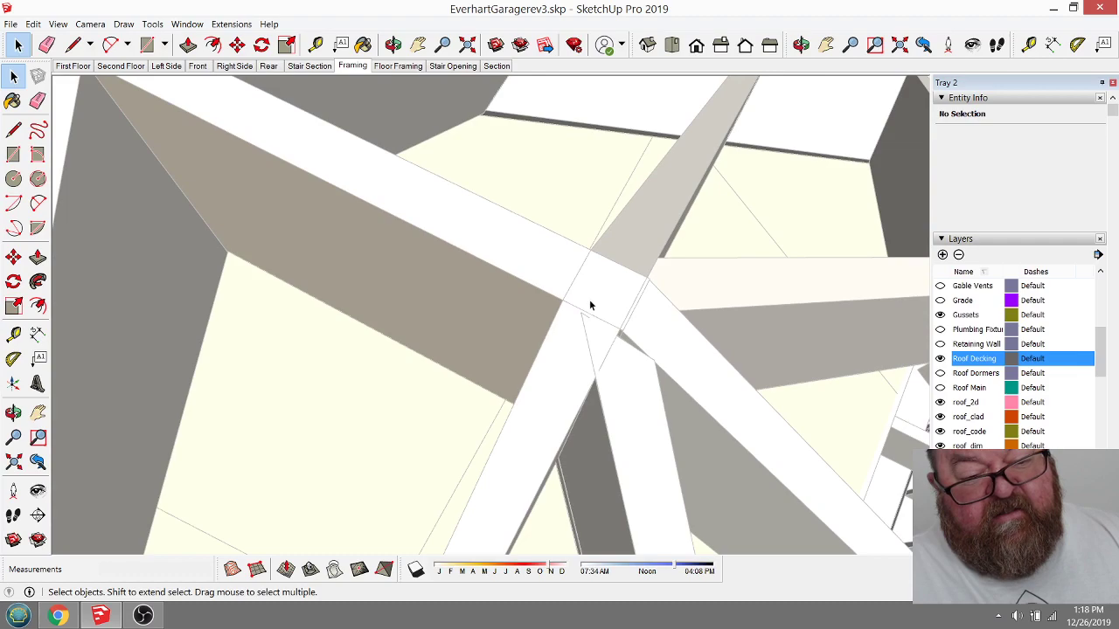
pyautogui.scroll(-8, 591, 305)
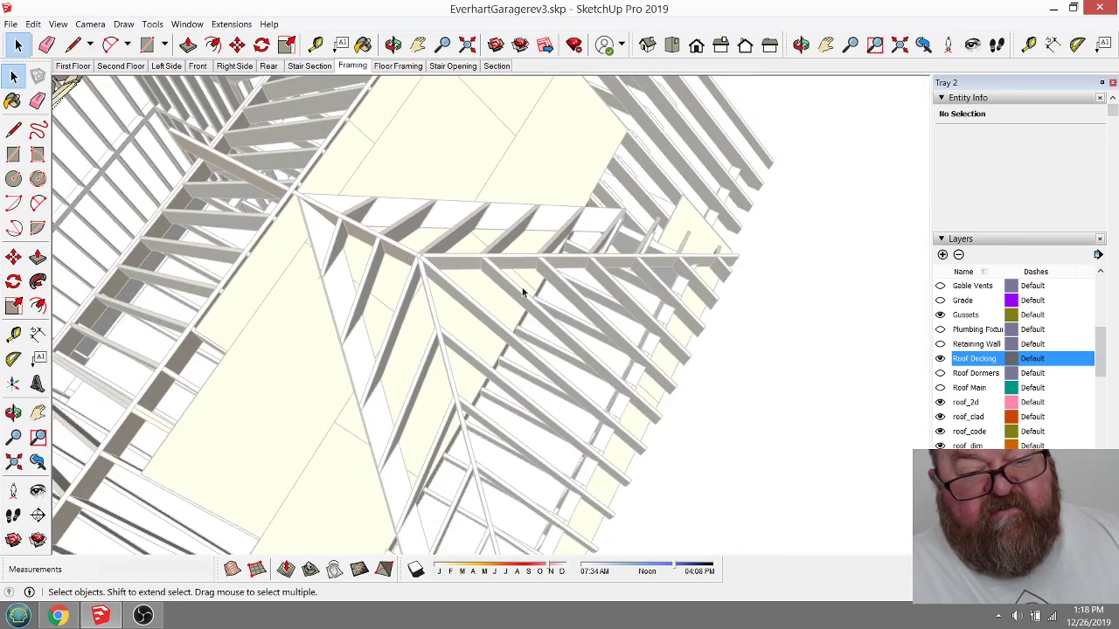
pyautogui.scroll(-2, 801, 302)
pyautogui.scroll(7, 442, 256)
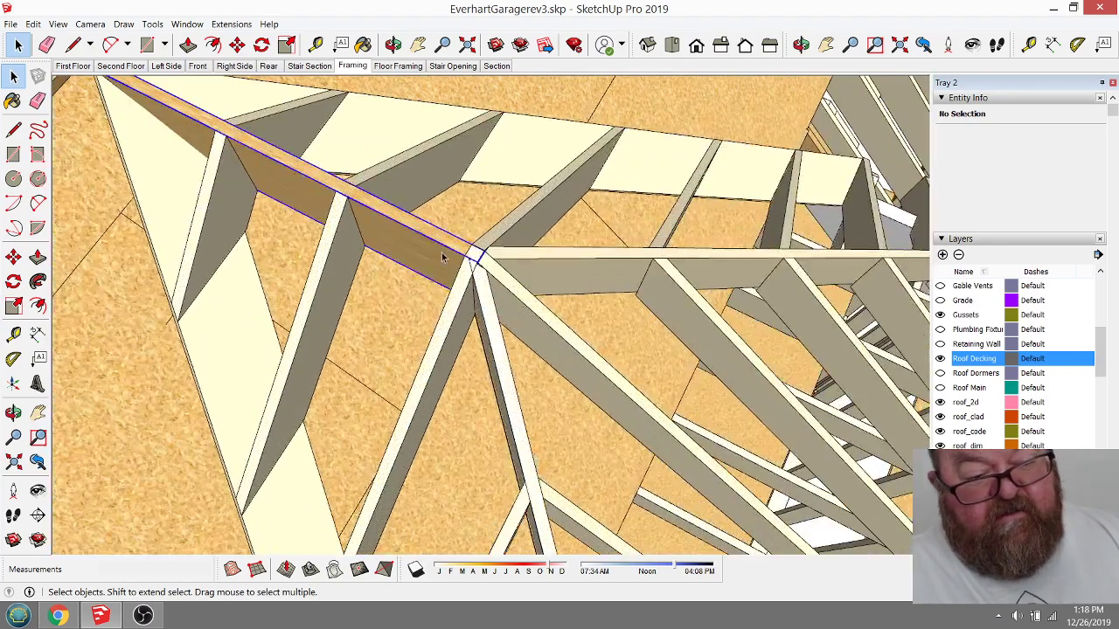
pyautogui.click(443, 256)
pyautogui.scroll(4, 516, 280)
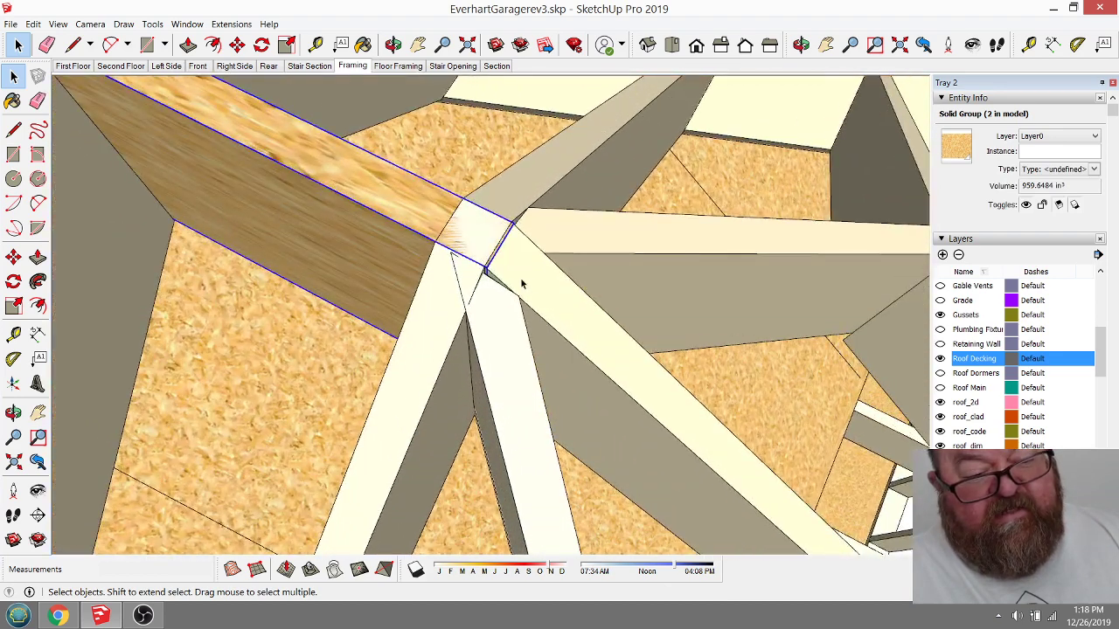
pyautogui.doubleClick(529, 285)
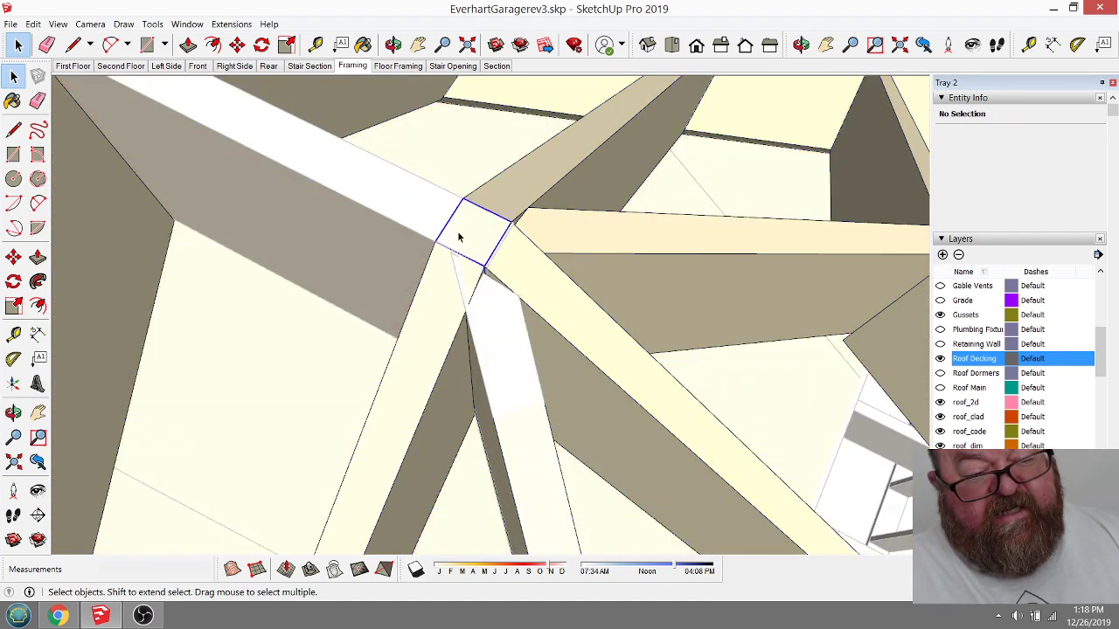
pyautogui.click(459, 246)
pyautogui.press('Escape')
pyautogui.scroll(-4, 454, 243)
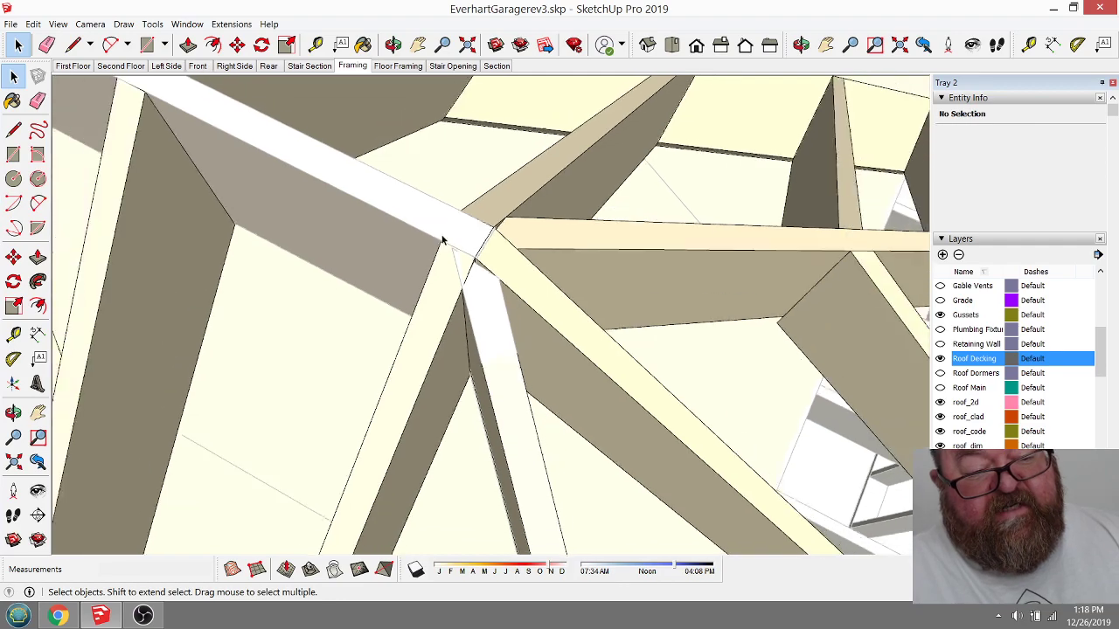
pyautogui.scroll(-3, 381, 238)
pyautogui.click(757, 325)
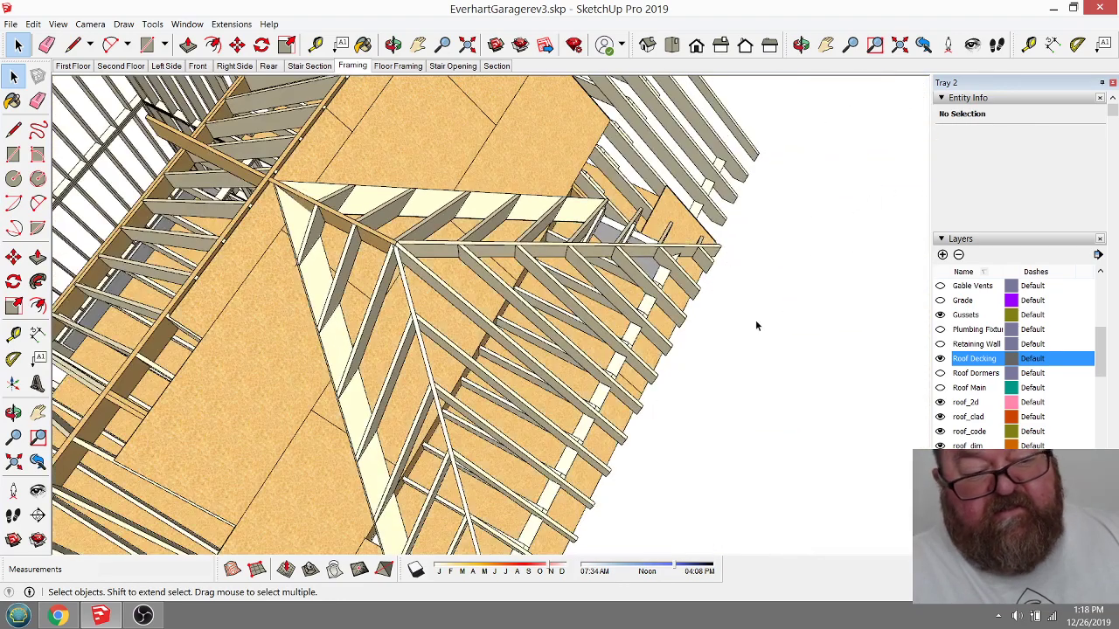
pyautogui.scroll(5, 418, 296)
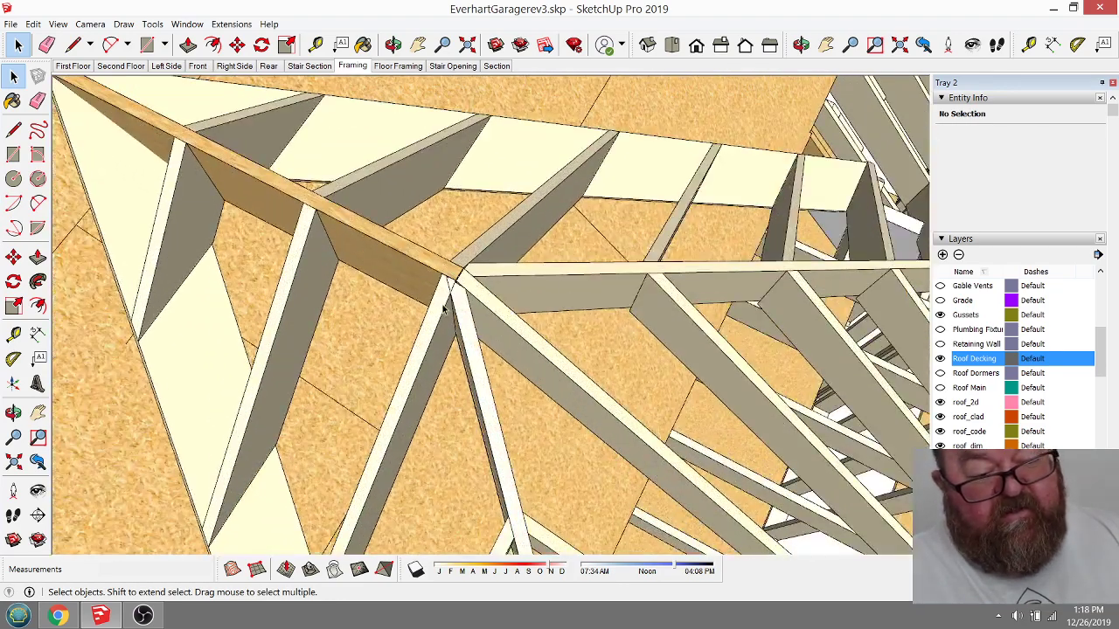
# Step: Move the mirrored cross gable's two groups of valley-side rafters about 7' 3 7/16" from their peak corner toward the main ridge
pyautogui.scroll(-8, 478, 293)
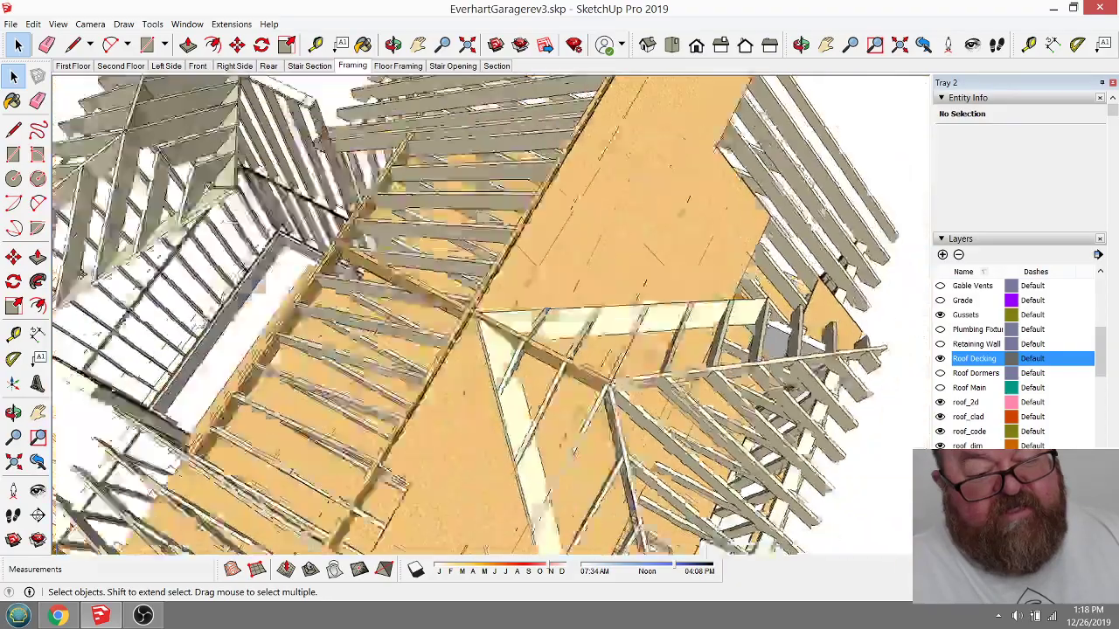
pyautogui.scroll(3, 511, 353)
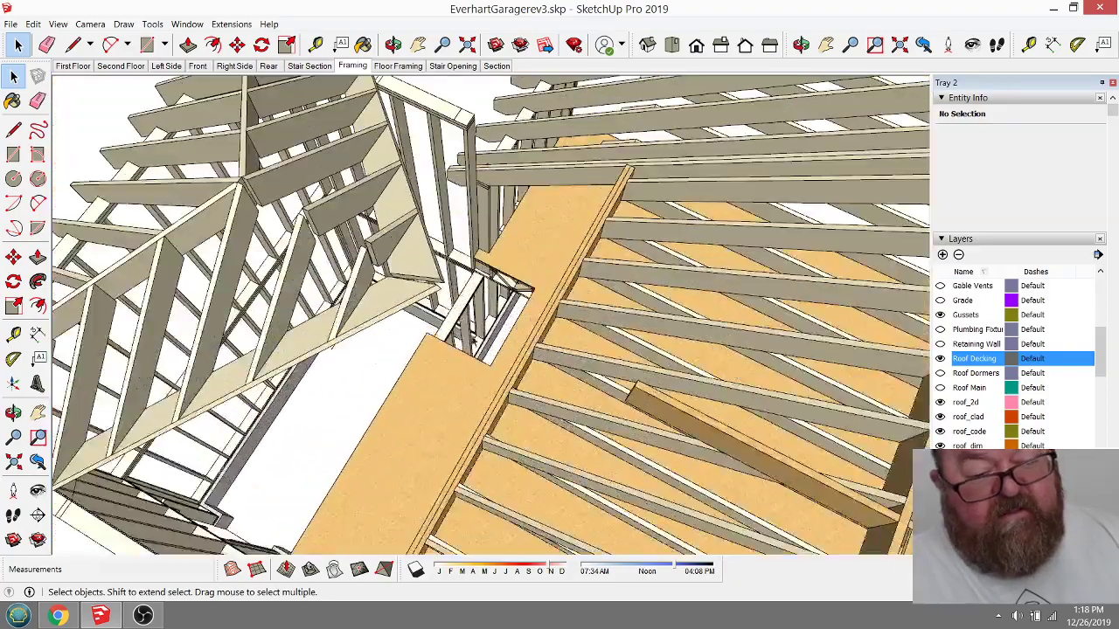
pyautogui.scroll(-2, 418, 243)
pyautogui.click(397, 249)
pyautogui.doubleClick(394, 252)
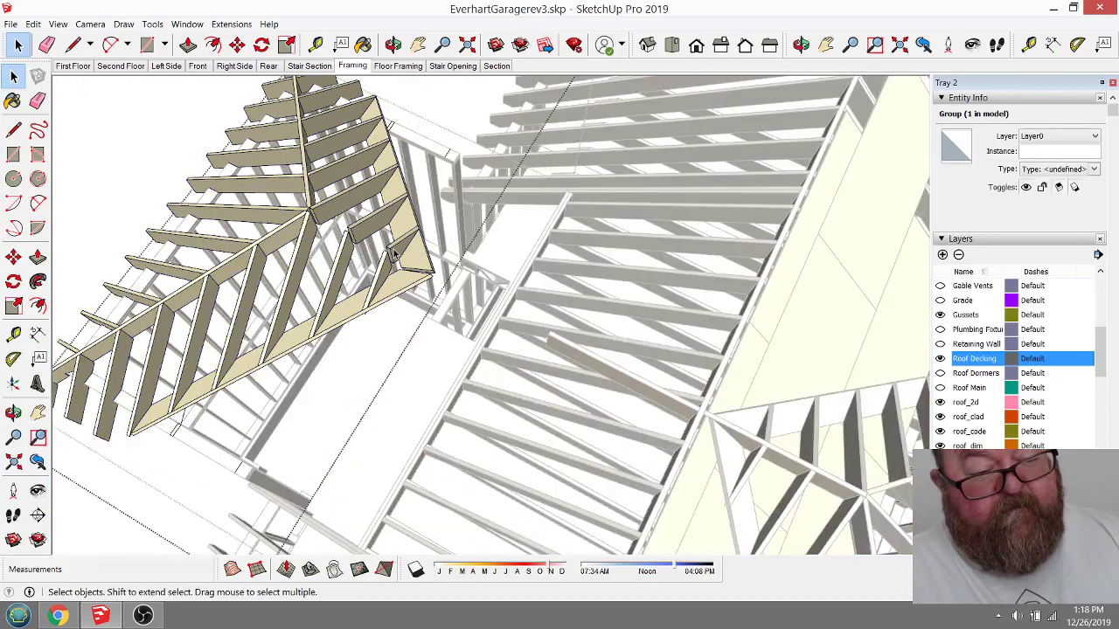
pyautogui.click(385, 269)
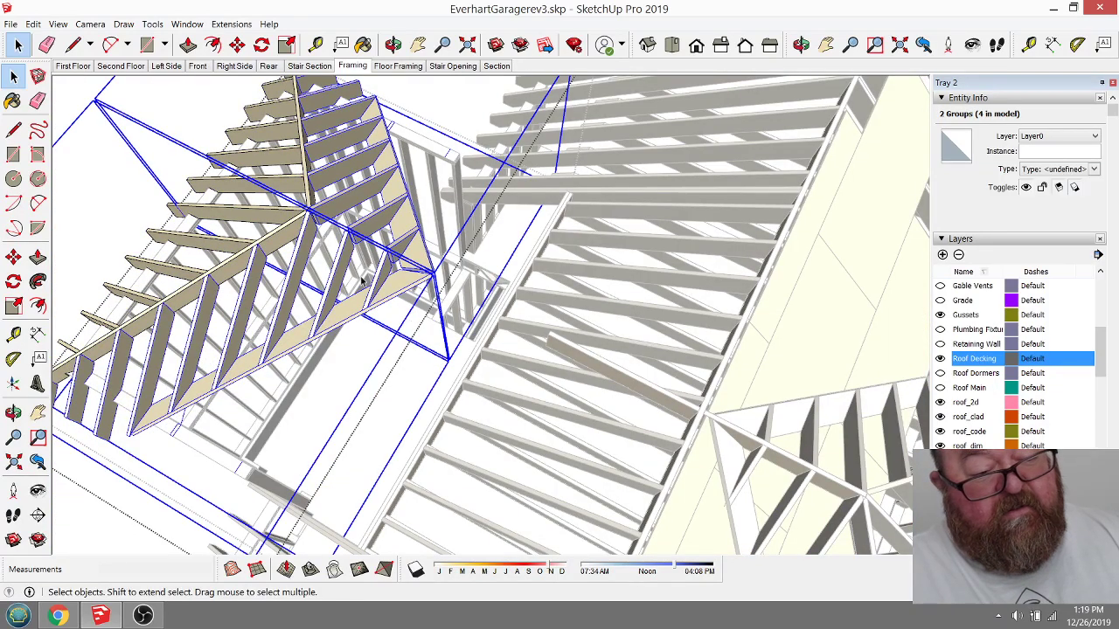
pyautogui.scroll(5, 367, 284)
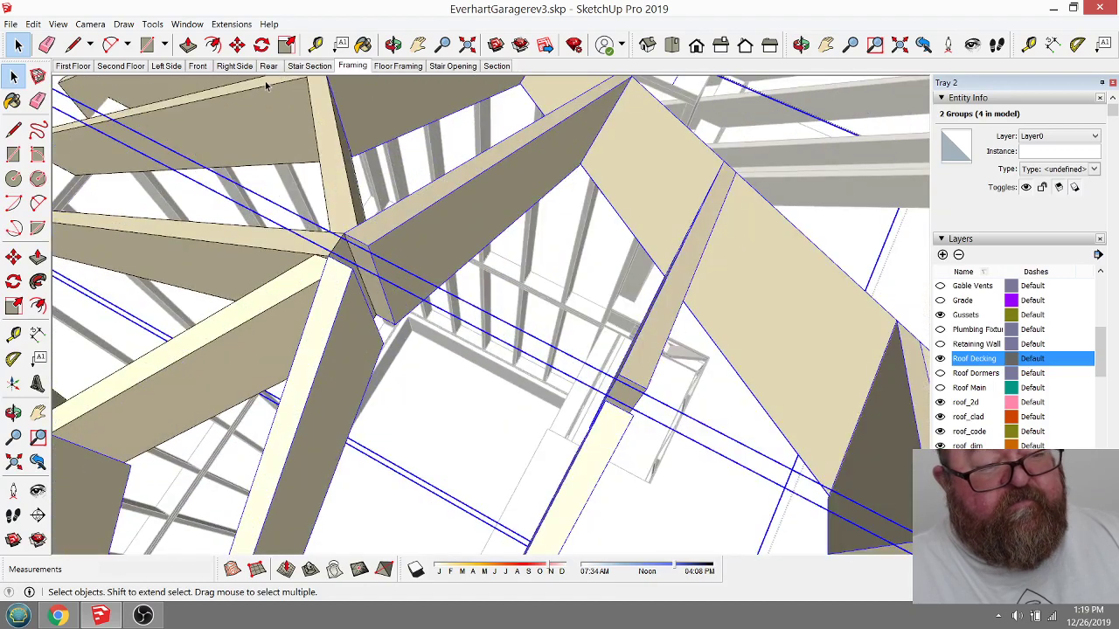
pyautogui.click(237, 44)
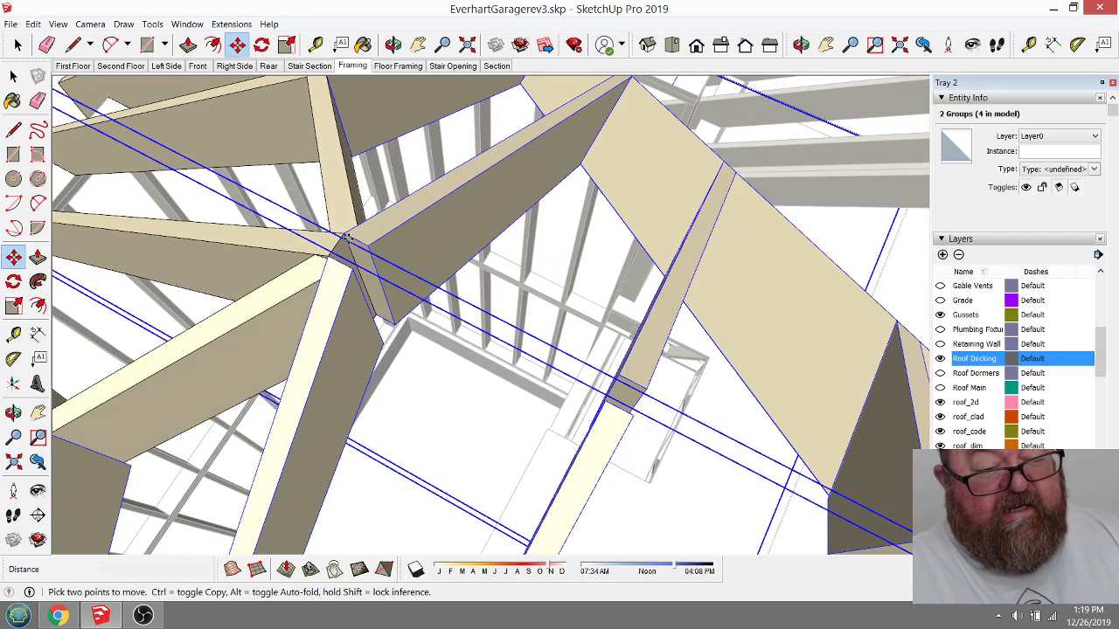
pyautogui.click(346, 237)
pyautogui.scroll(-5, 350, 240)
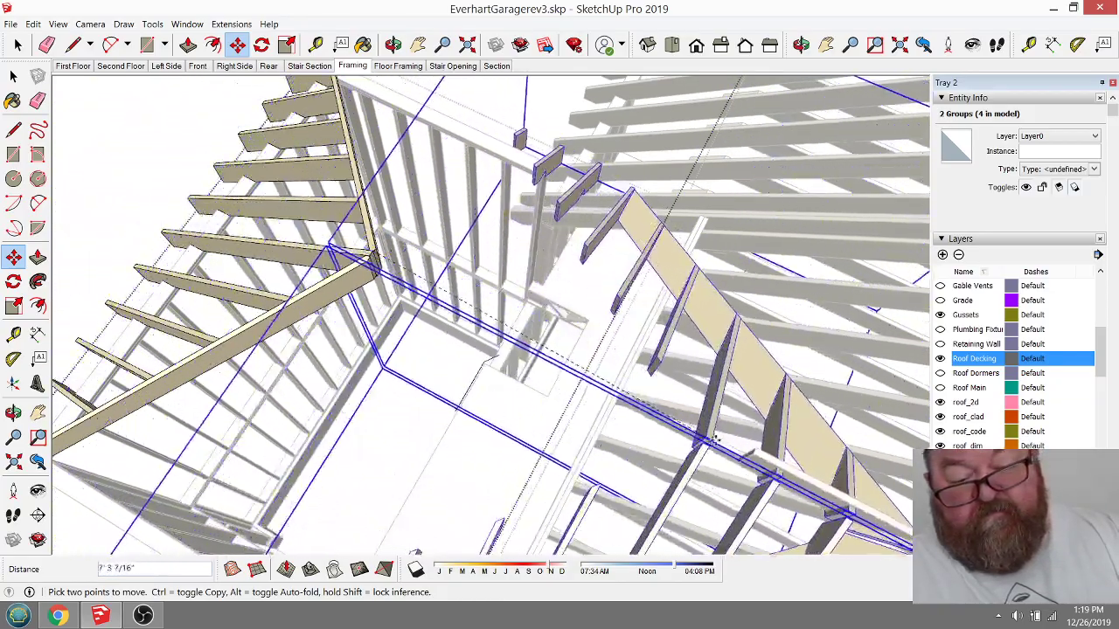
pyautogui.click(423, 294)
pyautogui.scroll(-3, 423, 294)
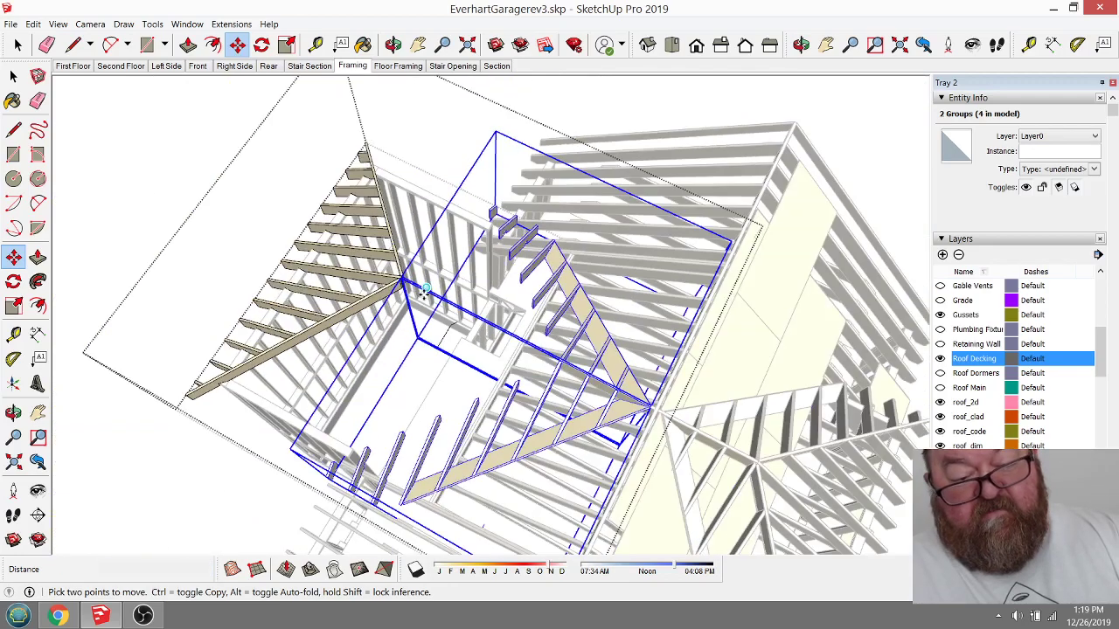
# Step: Copy the mirrored cross gable's two hip rafters 8' along the red axis from their peak to the nearby rafter junction on the ridge beam
pyautogui.scroll(5, 574, 359)
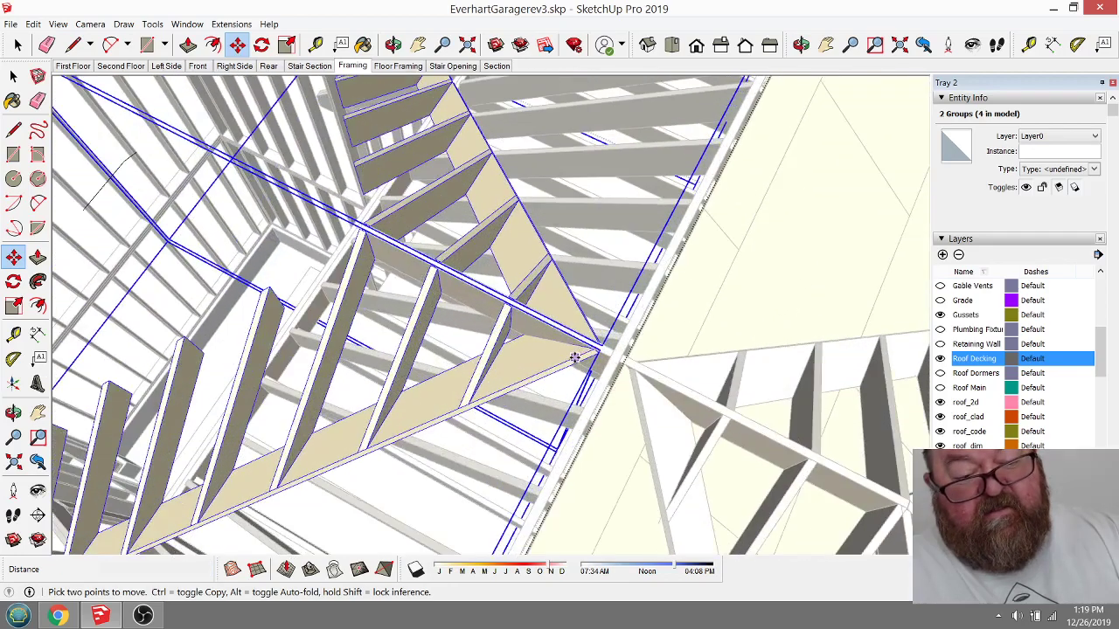
pyautogui.scroll(2, 577, 362)
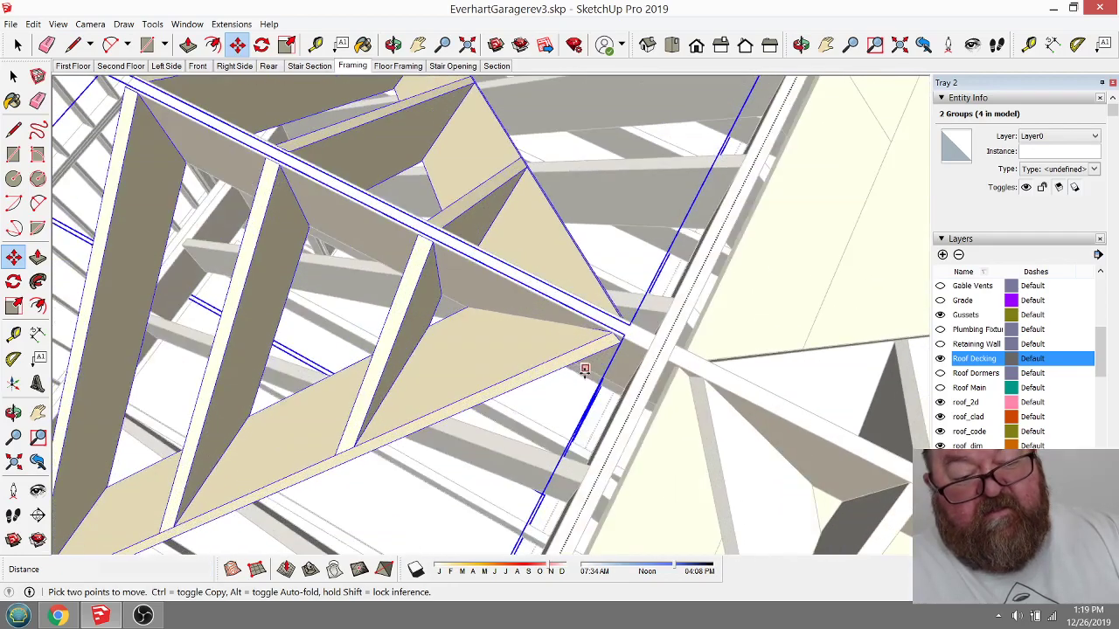
pyautogui.click(393, 44)
pyautogui.moveTo(475, 180); pyautogui.dragTo(496, 326)
pyautogui.moveTo(542, 363); pyautogui.dragTo(499, 348)
pyautogui.press('space')
pyautogui.click(309, 280)
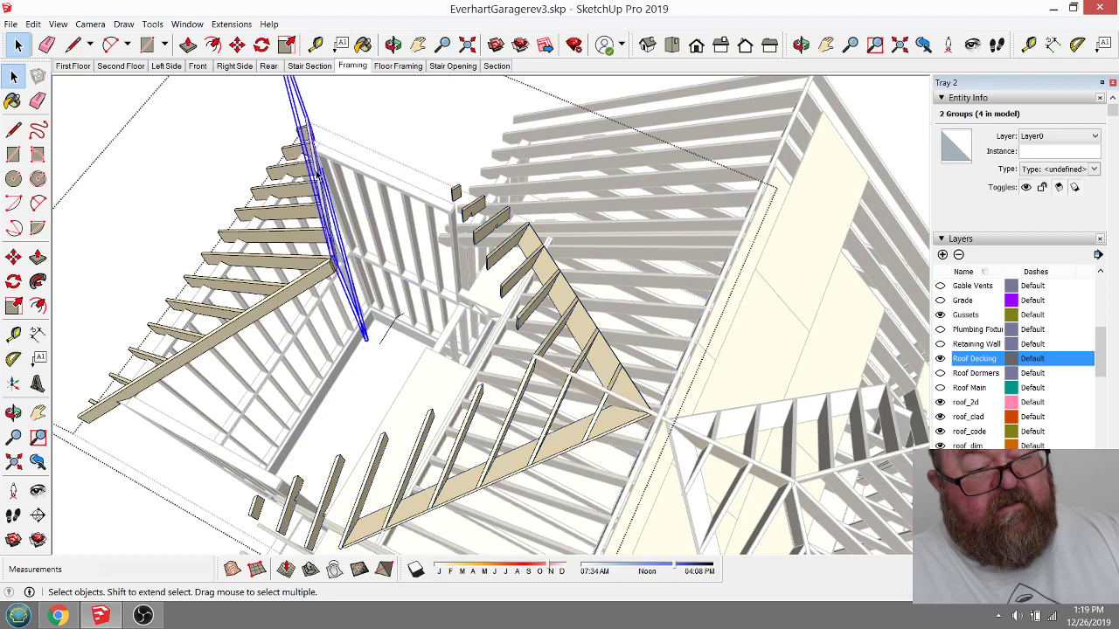
pyautogui.keyDown('shift'); pyautogui.click(309, 281); pyautogui.keyUp('shift')
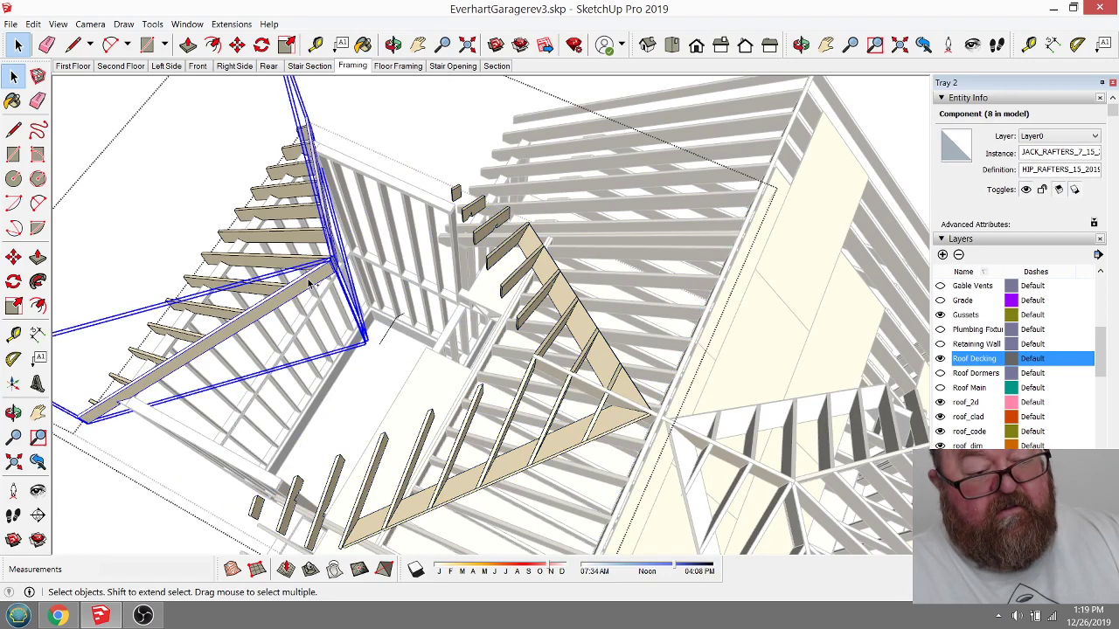
pyautogui.scroll(3, 308, 284)
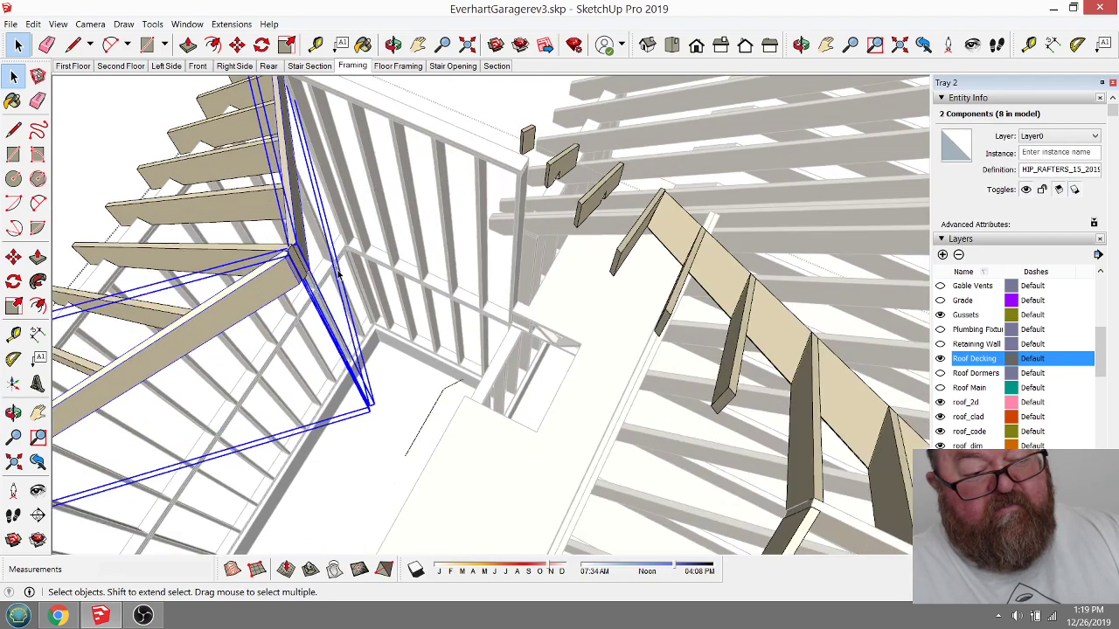
pyautogui.click(237, 44)
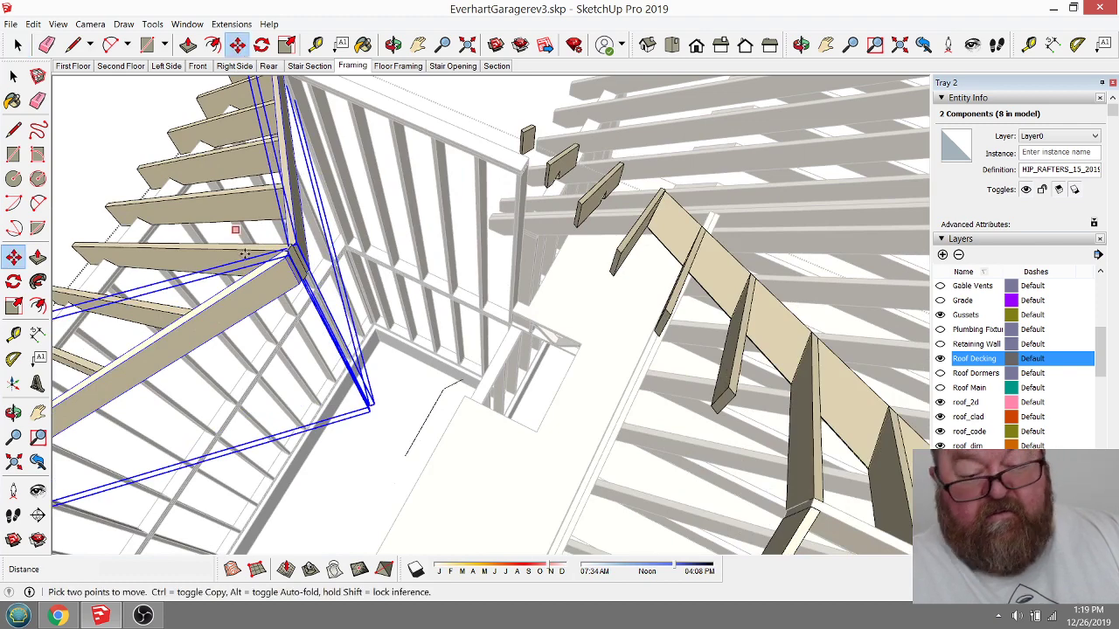
pyautogui.scroll(-1, 261, 280)
pyautogui.scroll(1, 276, 255)
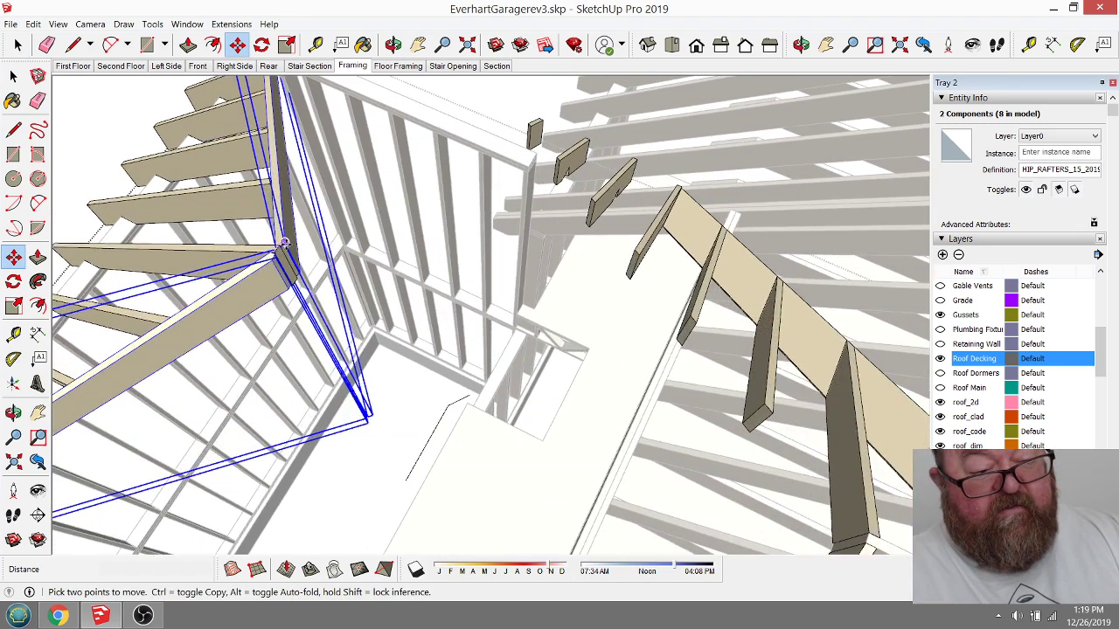
pyautogui.scroll(3, 278, 252)
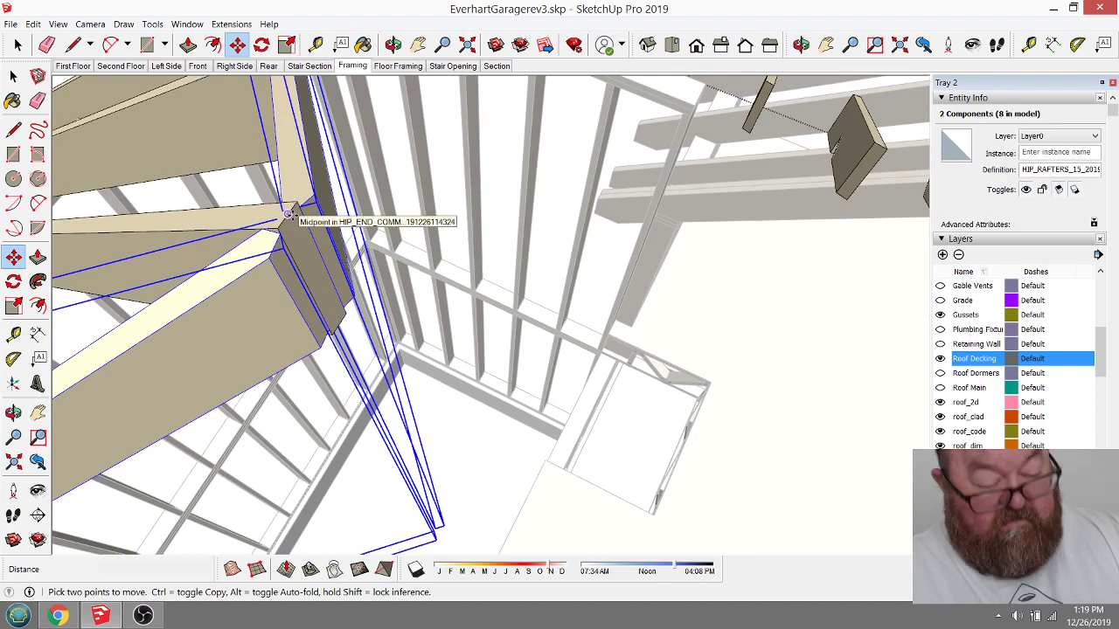
pyautogui.press('ctrl')
pyautogui.click(289, 214)
pyautogui.scroll(-5, 368, 262)
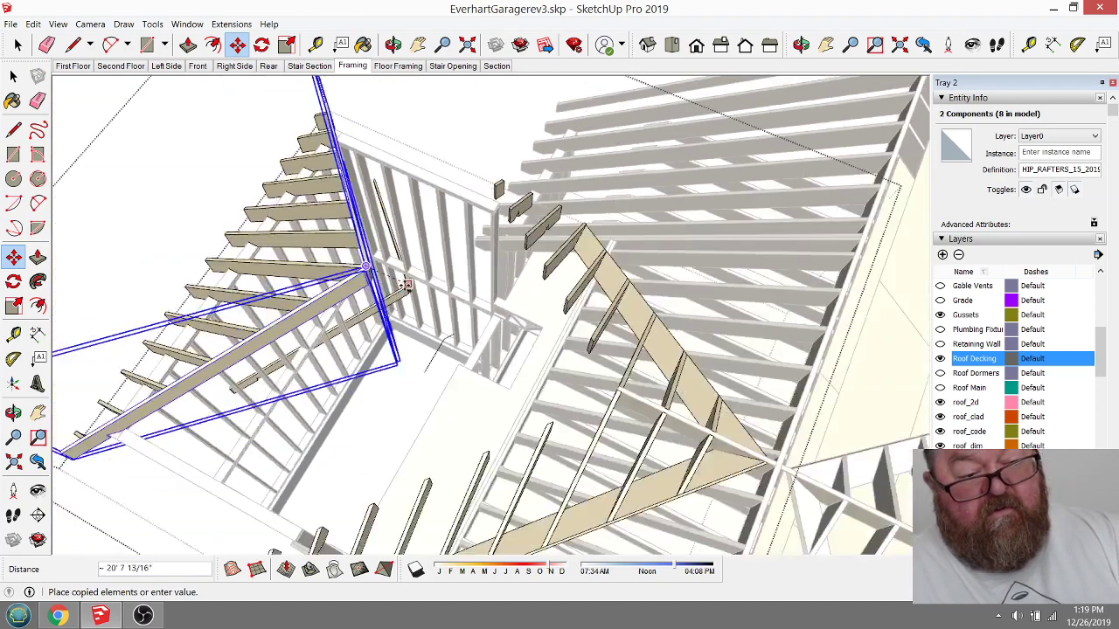
pyautogui.scroll(-2, 420, 297)
pyautogui.scroll(5, 475, 320)
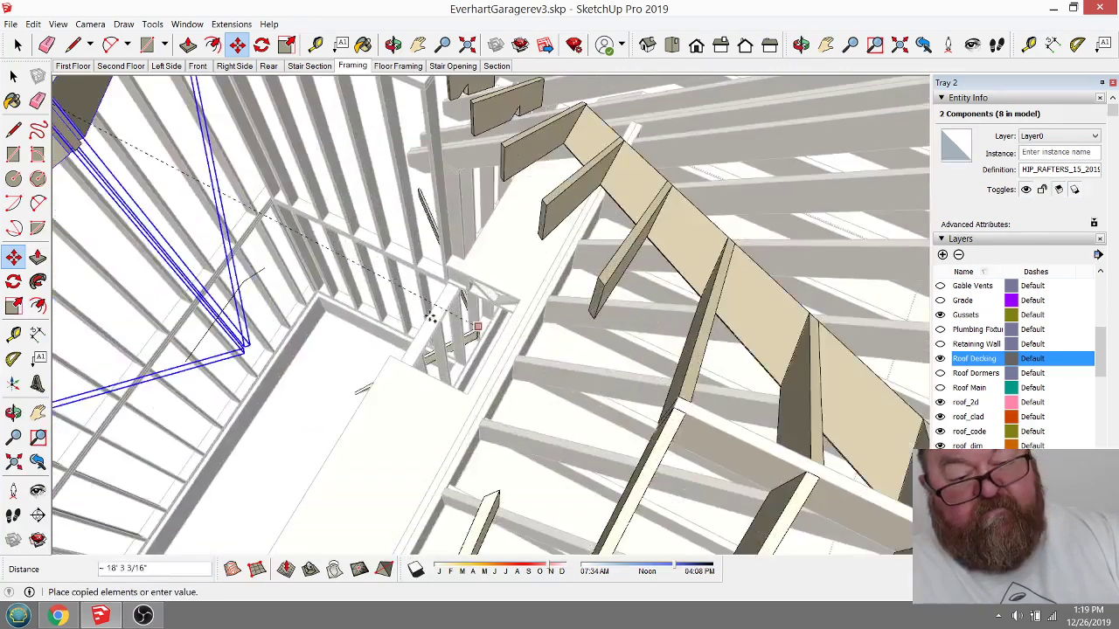
pyautogui.scroll(-2, 466, 323)
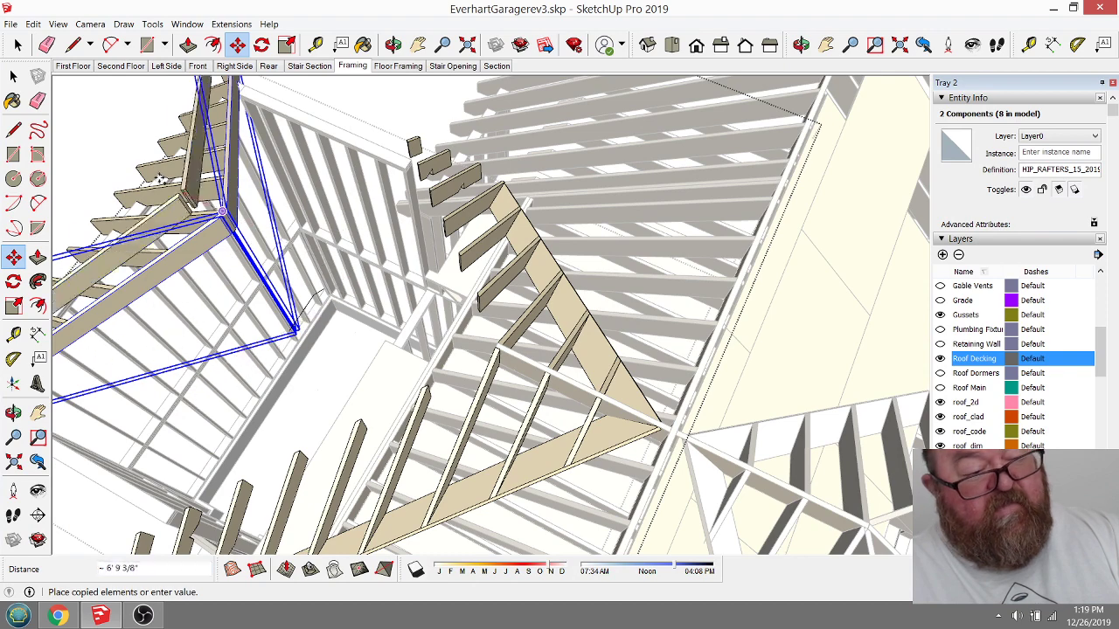
pyautogui.scroll(-5, 223, 212)
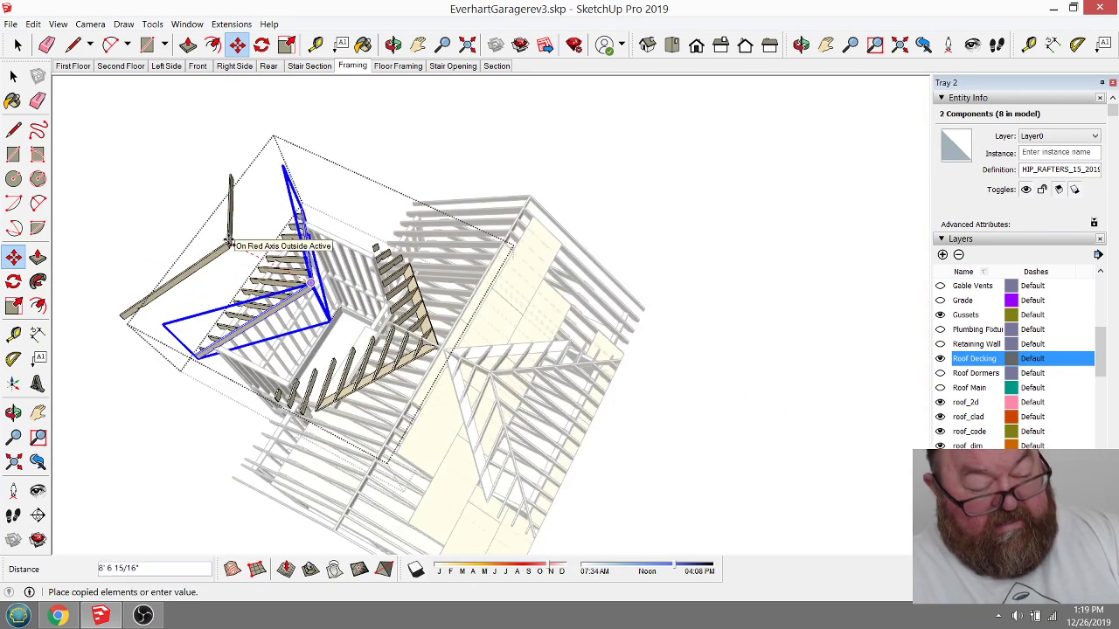
pyautogui.scroll(6, 447, 337)
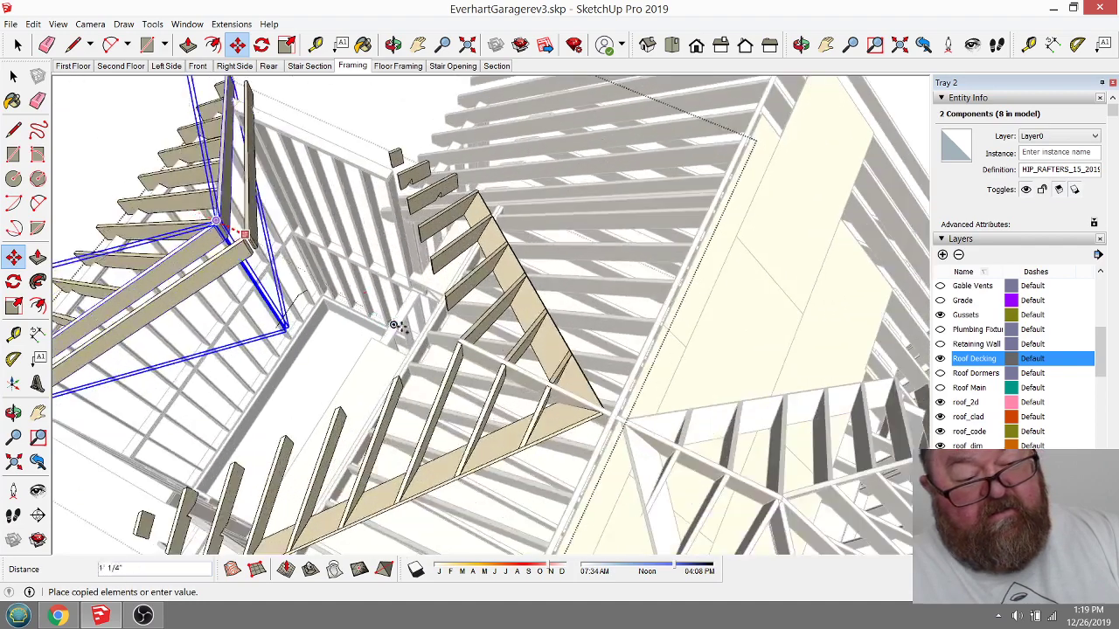
pyautogui.scroll(6, 474, 340)
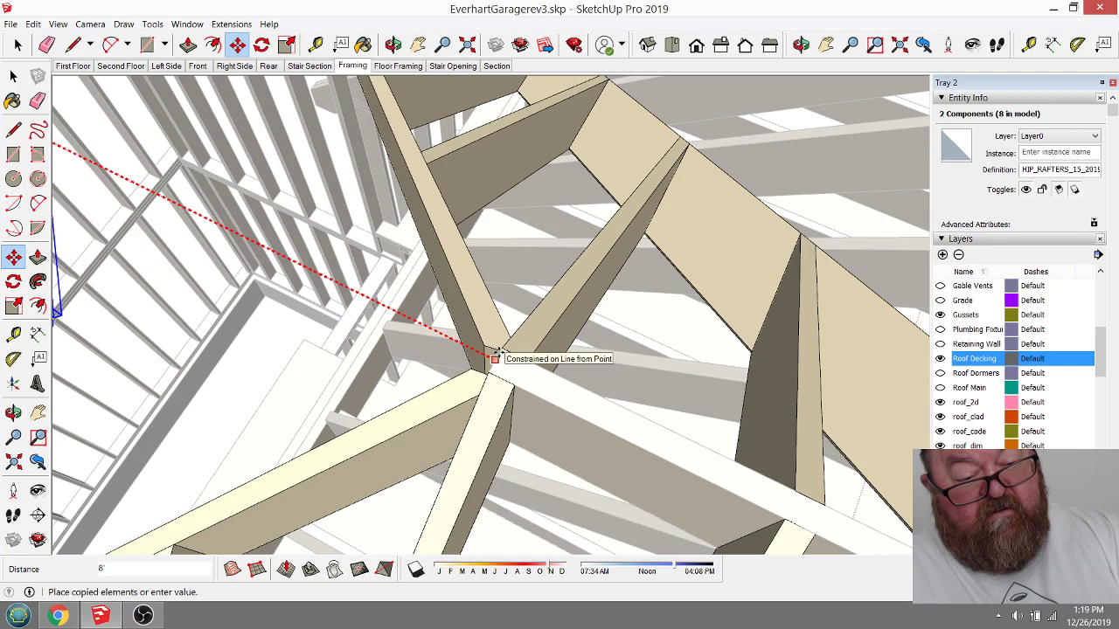
pyautogui.click(495, 357)
# Step: Remove the two copied hip rafters from the ridge beam's end
pyautogui.moveTo(495, 357)
pyautogui.mouseDown(button='middle')
pyautogui.moveTo(498, 384)
pyautogui.moveTo(492, 375)
pyautogui.moveTo(536, 385)
pyautogui.mouseUp(button='middle')
pyautogui.click(393, 44)
pyautogui.moveTo(559, 227); pyautogui.dragTo(424, 248)
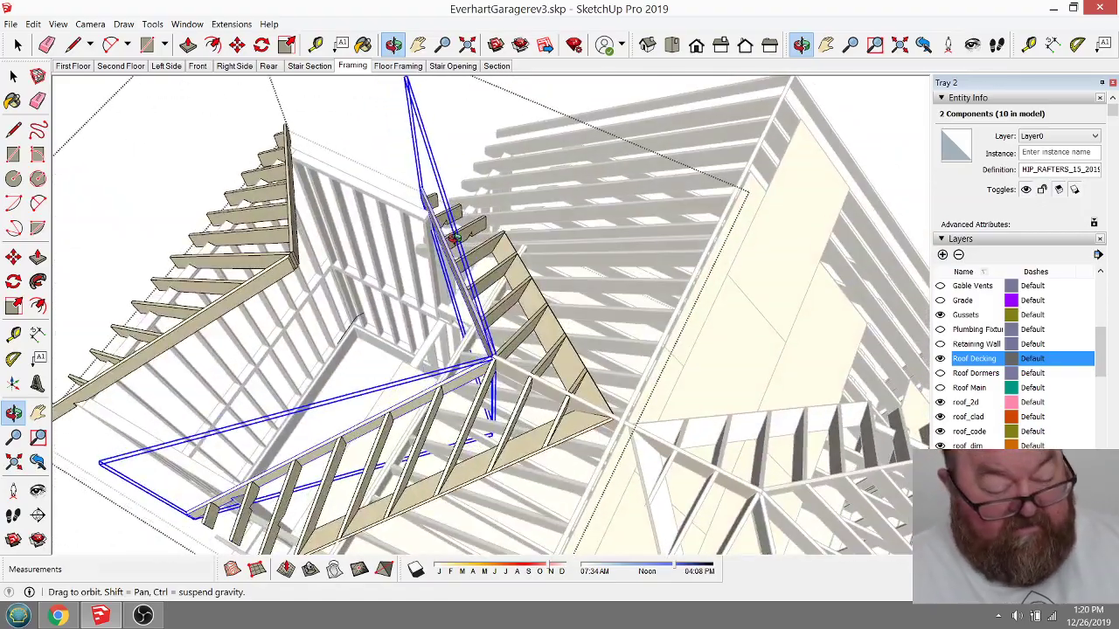
pyautogui.hotkey('ctrl', 't')
pyautogui.moveTo(516, 291); pyautogui.dragTo(270, 169)
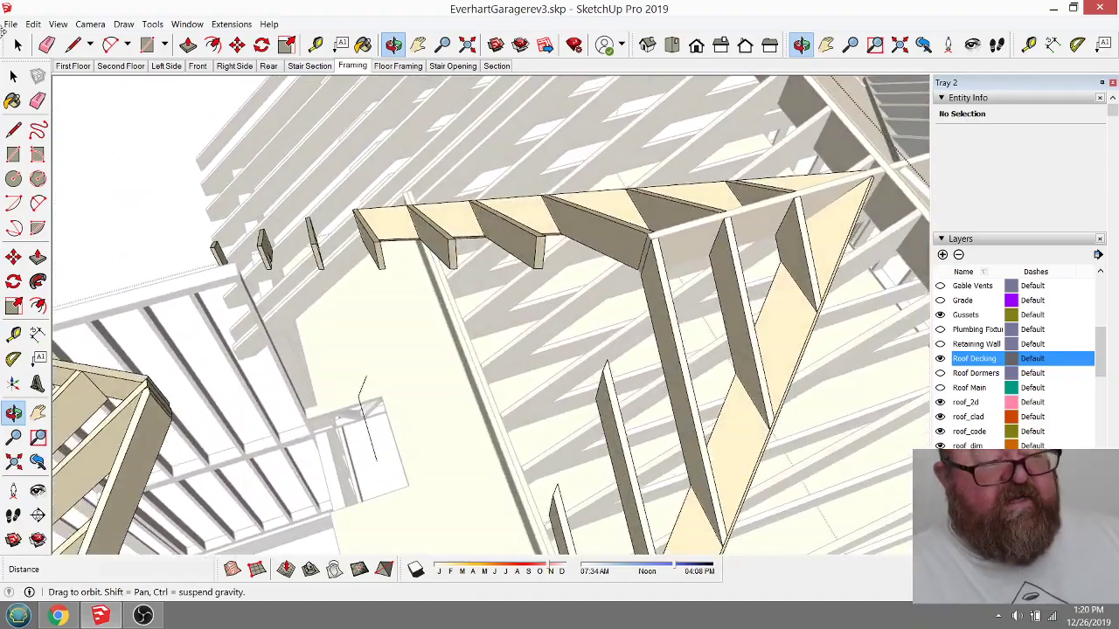
pyautogui.press('space')
# Step: Open the short ridge beam group and extend its end face 12' 8 1/2" with Push/Pull, past the hip rafters' peak
pyautogui.scroll(-10, 282, 156)
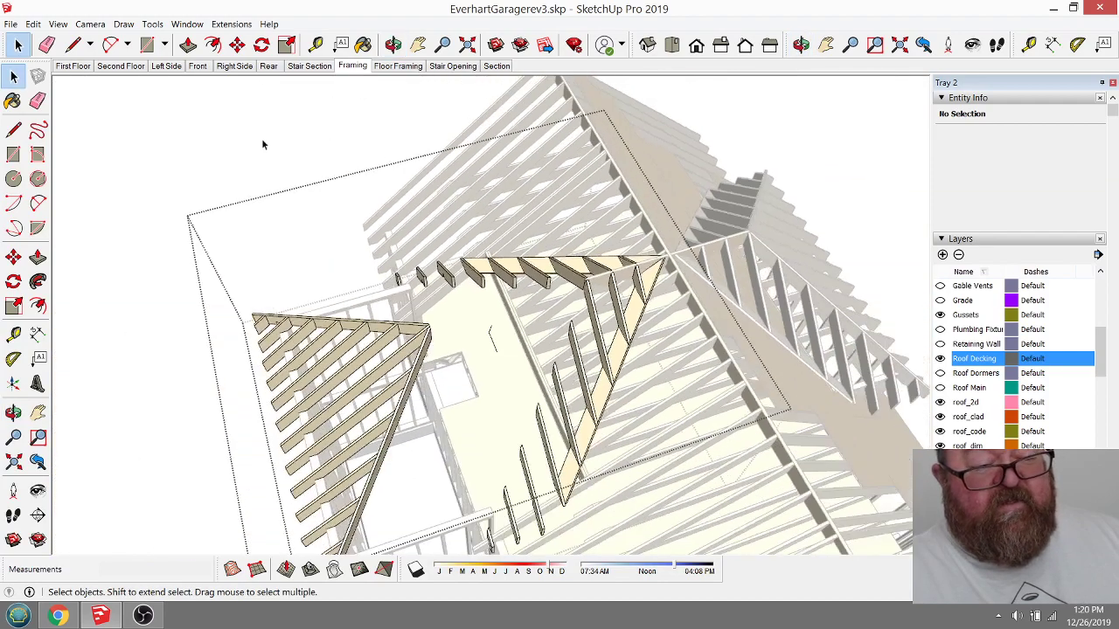
pyautogui.moveTo(281, 156); pyautogui.dragTo(473, 286, button='middle')
pyautogui.scroll(2, 473, 285)
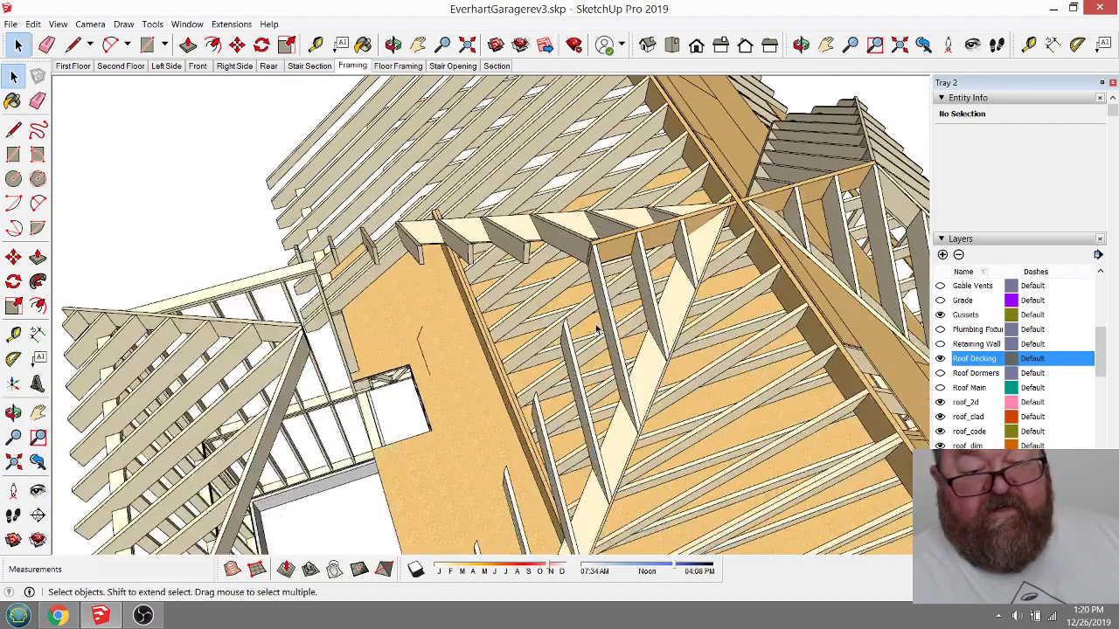
pyautogui.doubleClick(616, 245)
pyautogui.scroll(3, 616, 245)
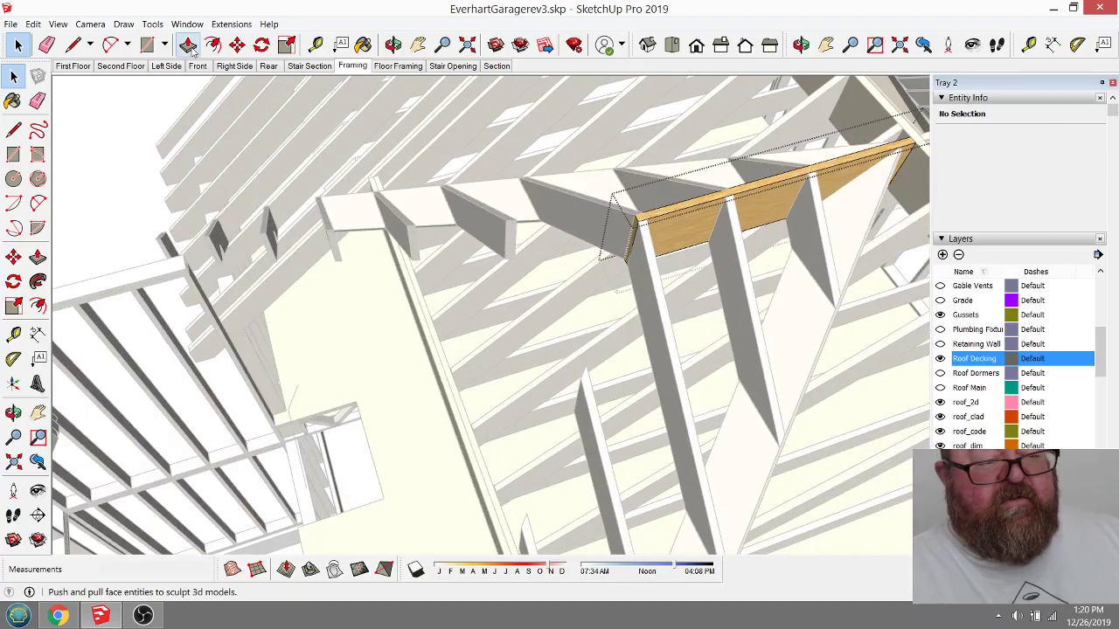
pyautogui.click(188, 45)
pyautogui.moveTo(638, 224); pyautogui.dragTo(98, 426)
pyautogui.scroll(-3, 97, 426)
# Step: Push the extended ridge beam's end face back to the peak where the two hip rafters meet
pyautogui.scroll(-3, 398, 435)
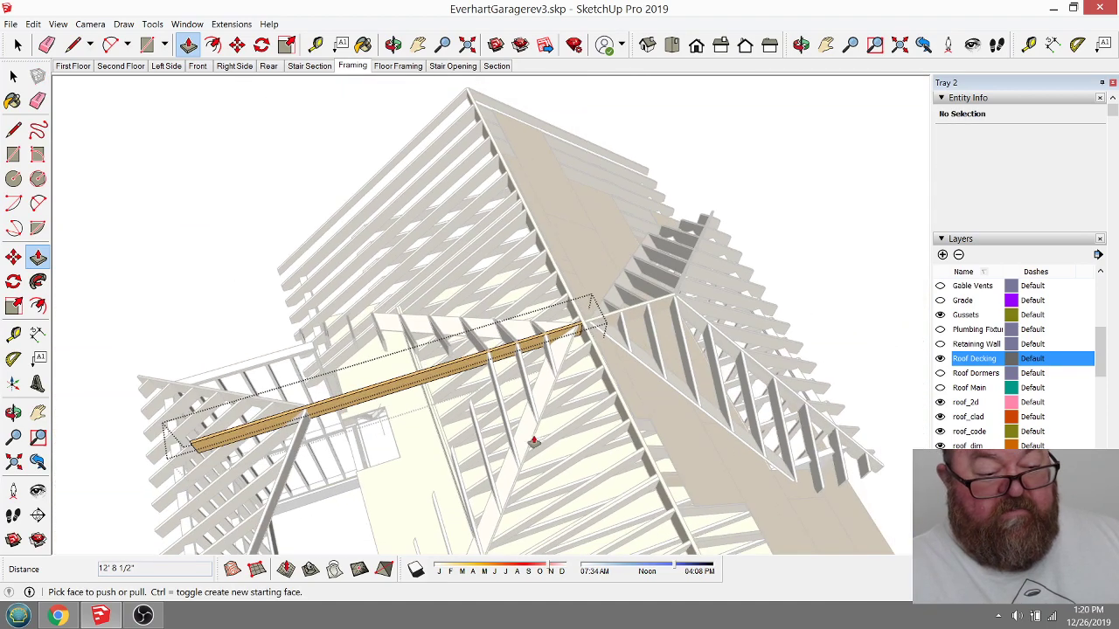
pyautogui.scroll(3, 67, 488)
pyautogui.click(393, 45)
pyautogui.moveTo(489, 332); pyautogui.dragTo(527, 280)
pyautogui.moveTo(590, 262); pyautogui.dragTo(564, 280)
pyautogui.click(188, 45)
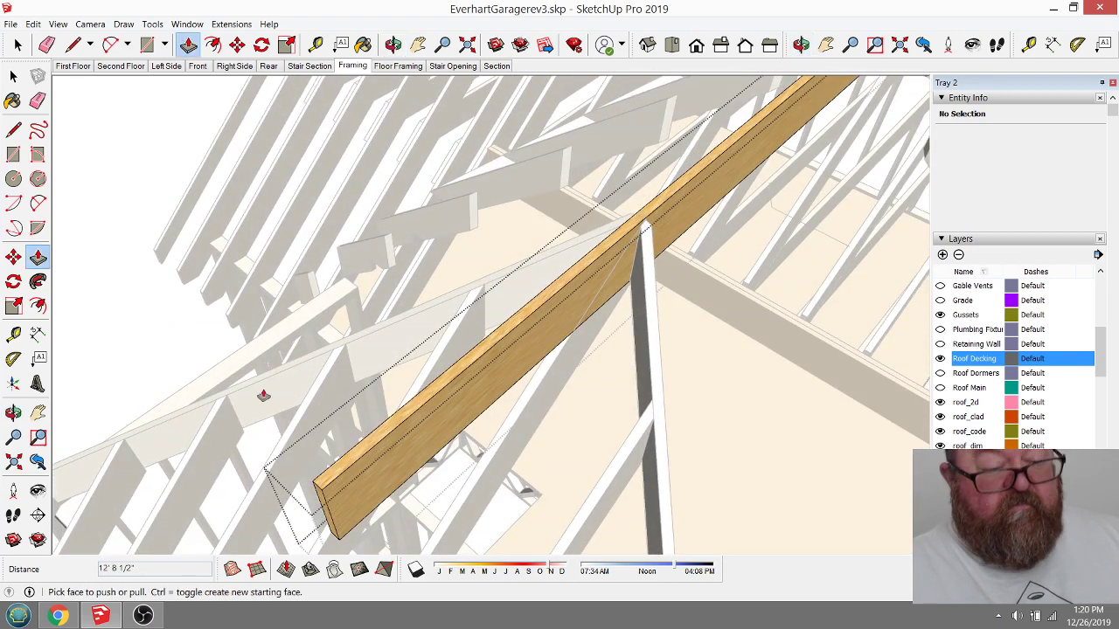
pyautogui.click(318, 501)
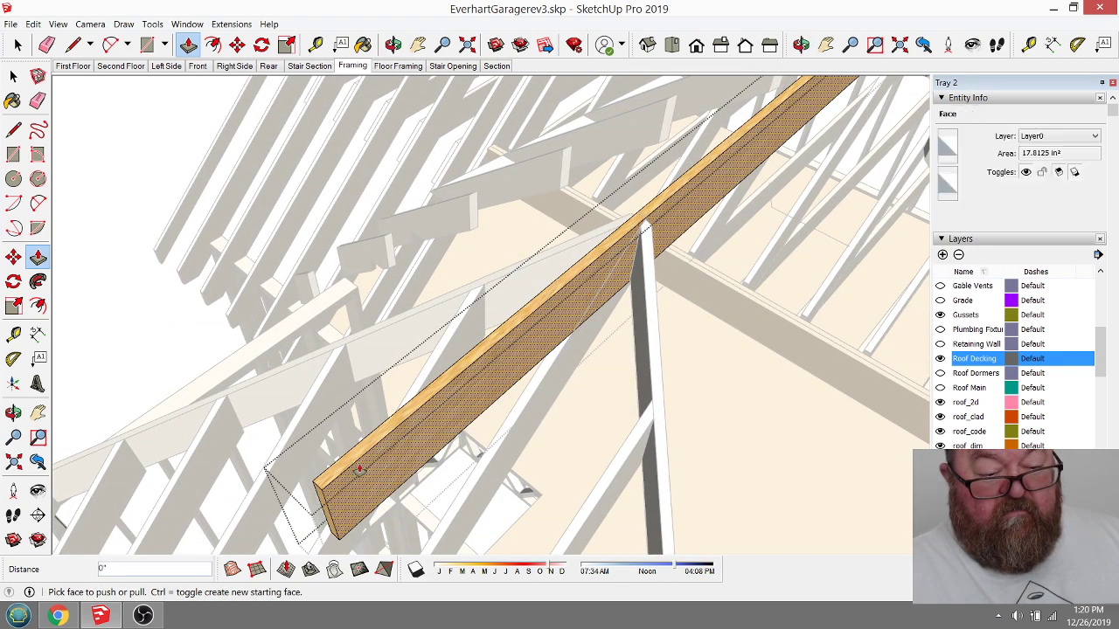
pyautogui.moveTo(317, 501); pyautogui.dragTo(642, 219)
# Step: Check the ridge beam's joint with the hip rafters' peak, close the beam group and review the surrounding roof framing
pyautogui.click(393, 44)
pyautogui.scroll(6, 420, 253)
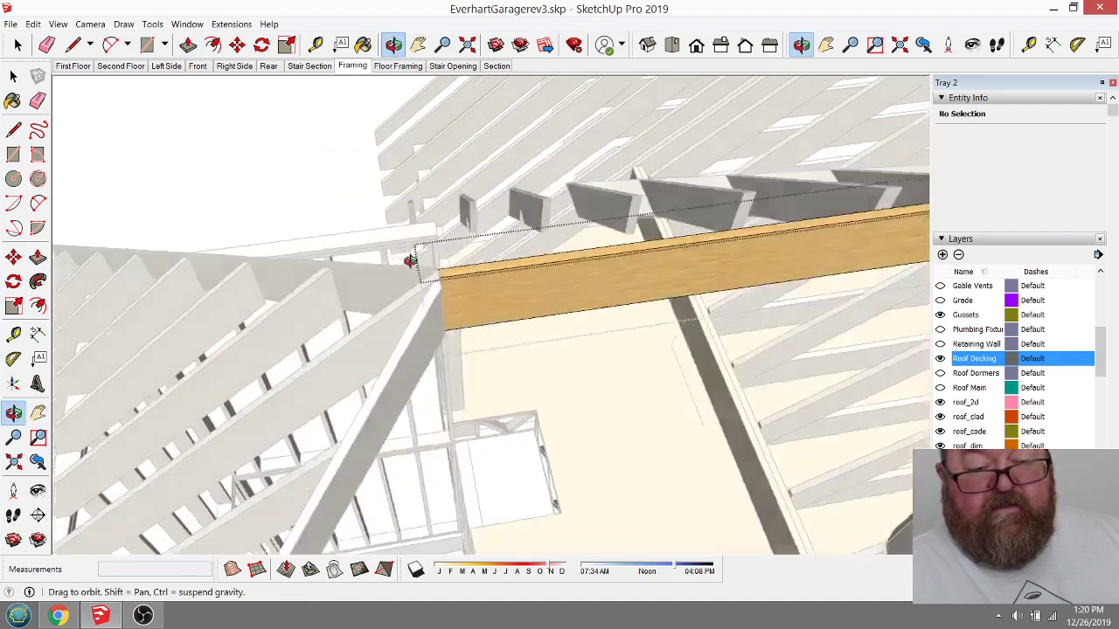
pyautogui.moveTo(422, 275); pyautogui.dragTo(392, 342)
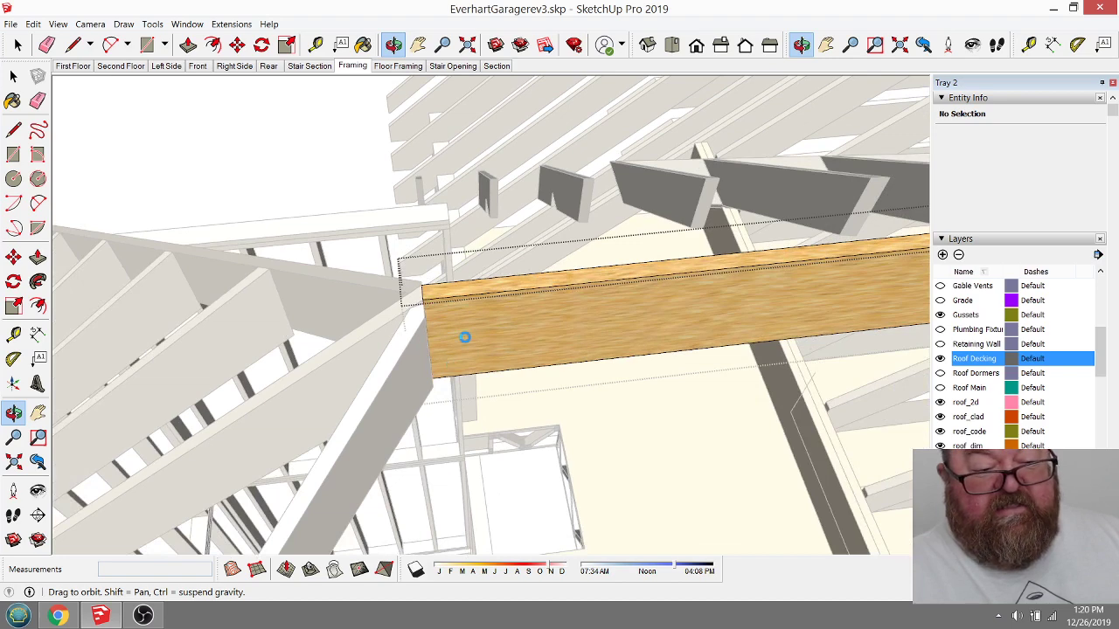
pyautogui.scroll(-3, 486, 321)
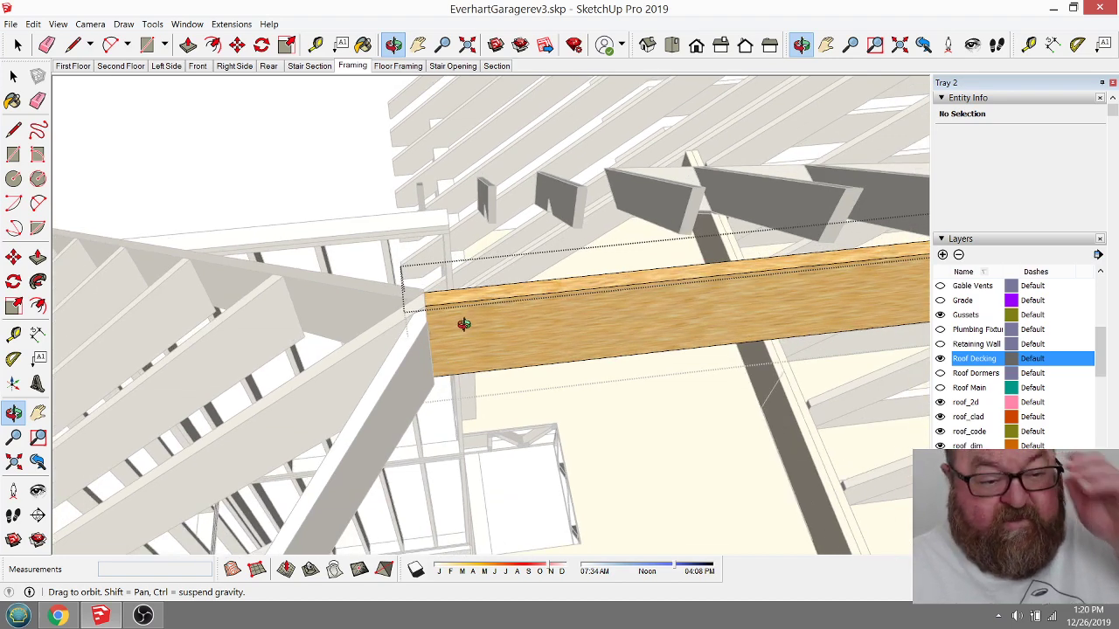
pyautogui.scroll(-5, 460, 319)
pyautogui.moveTo(457, 328); pyautogui.dragTo(585, 310)
pyautogui.scroll(-3, 542, 332)
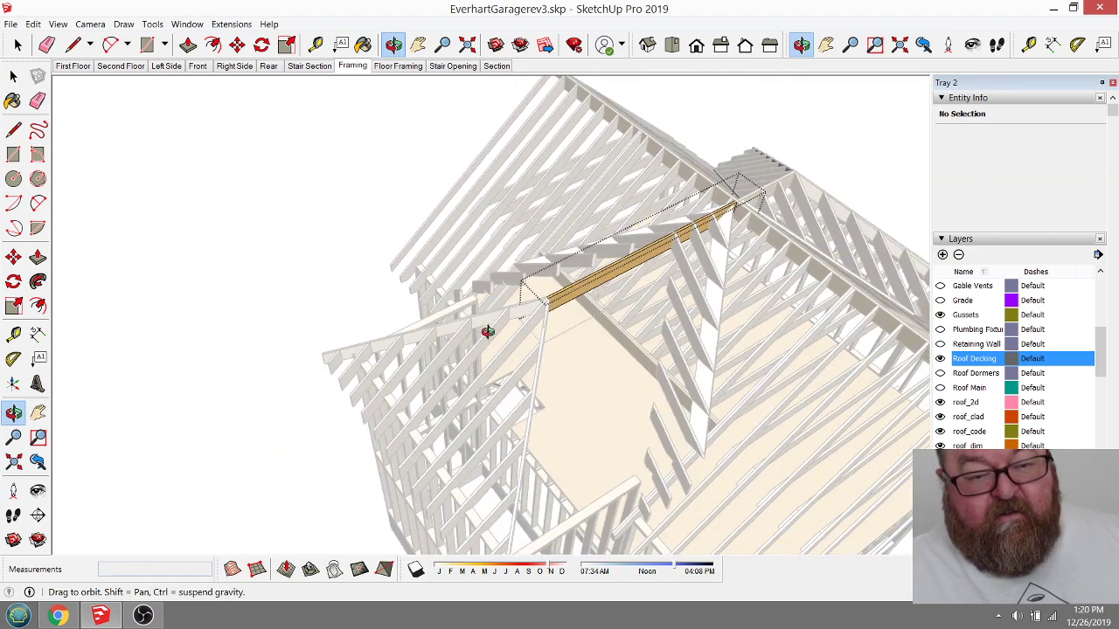
pyautogui.scroll(1, 371, 273)
pyautogui.press('space')
pyautogui.click(335, 183)
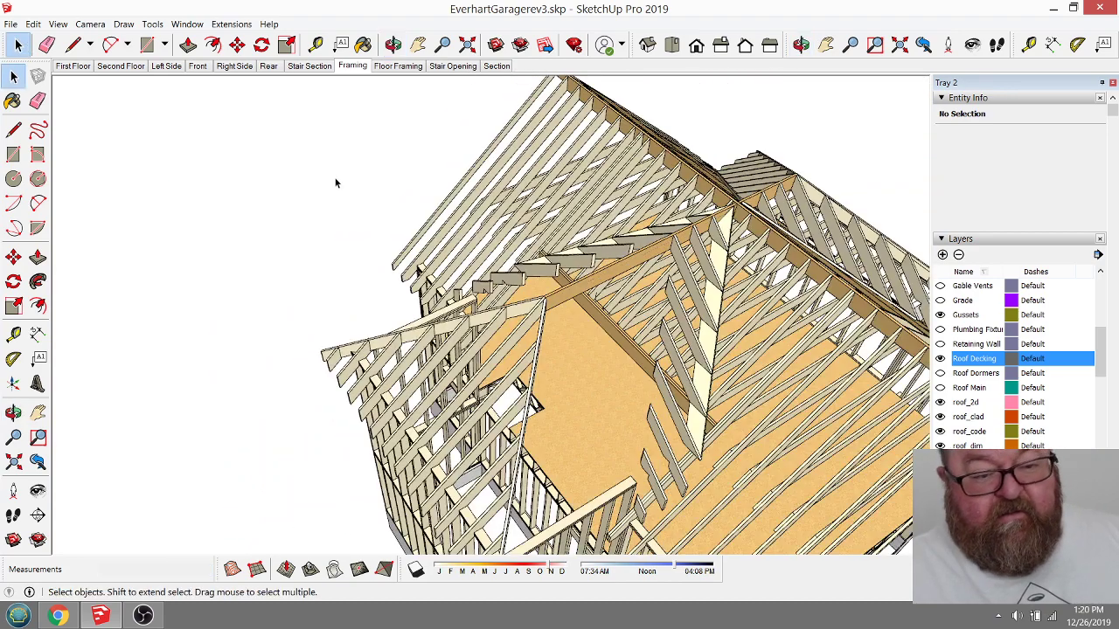
pyautogui.scroll(3, 649, 248)
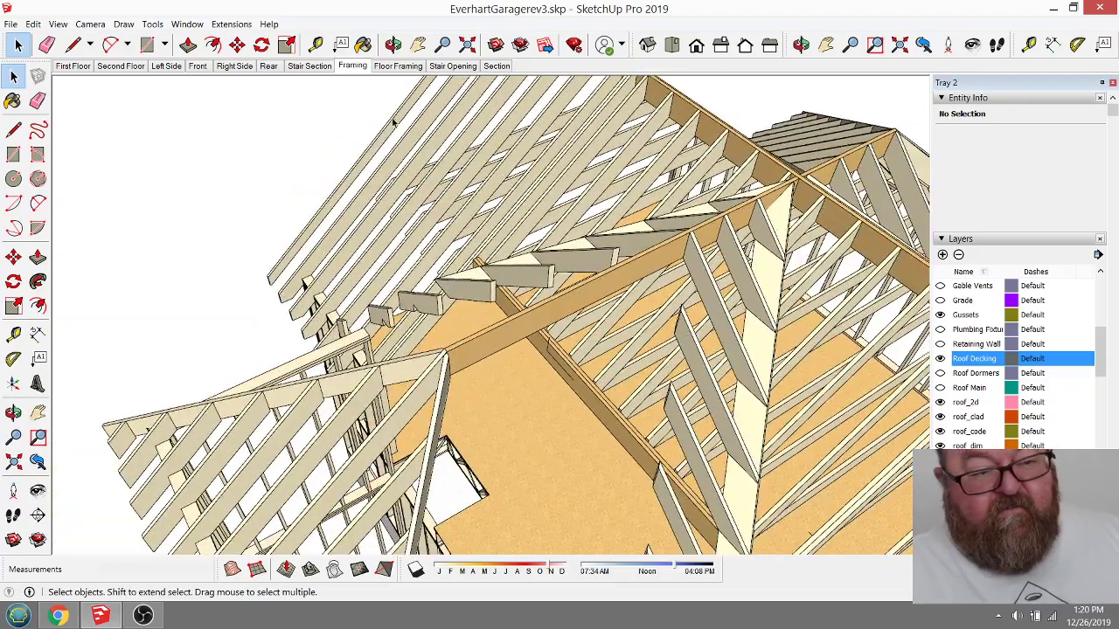
# Step: Open the cross gable group and delete the valley-side rafter group nearer the stair opening
pyautogui.click(393, 45)
pyautogui.moveTo(333, 218); pyautogui.dragTo(452, 388)
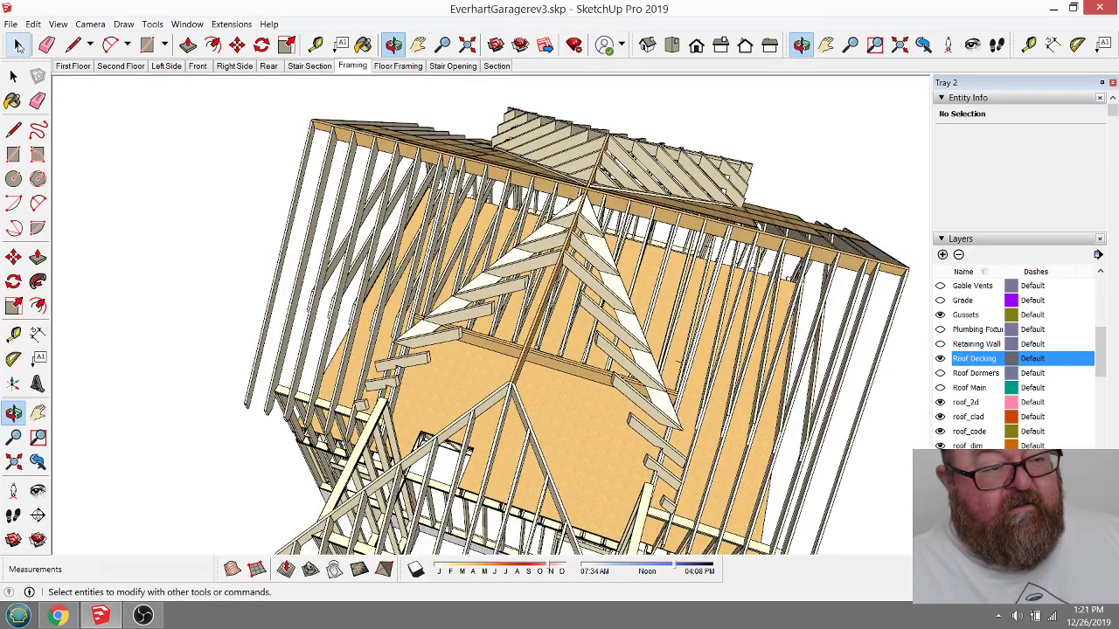
pyautogui.click(17, 45)
pyautogui.click(489, 311)
pyautogui.doubleClick(489, 310)
pyautogui.click(486, 320)
pyautogui.press('Delete')
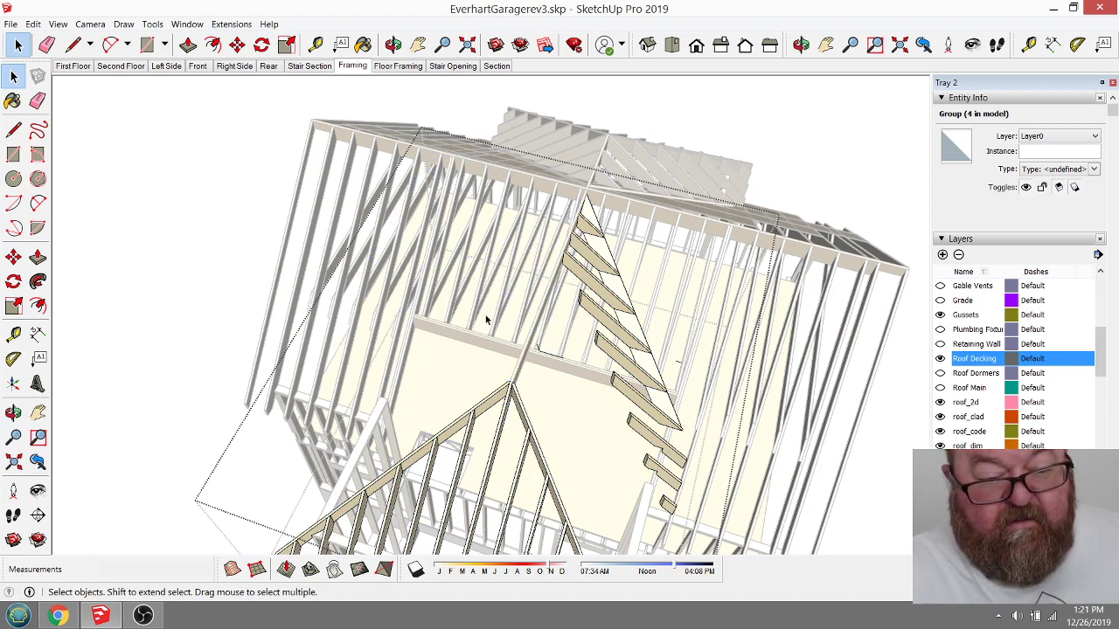
# Step: Examine the remaining valley-side rafter group against the ridge beam and main roof from several angles
pyautogui.scroll(5, 600, 317)
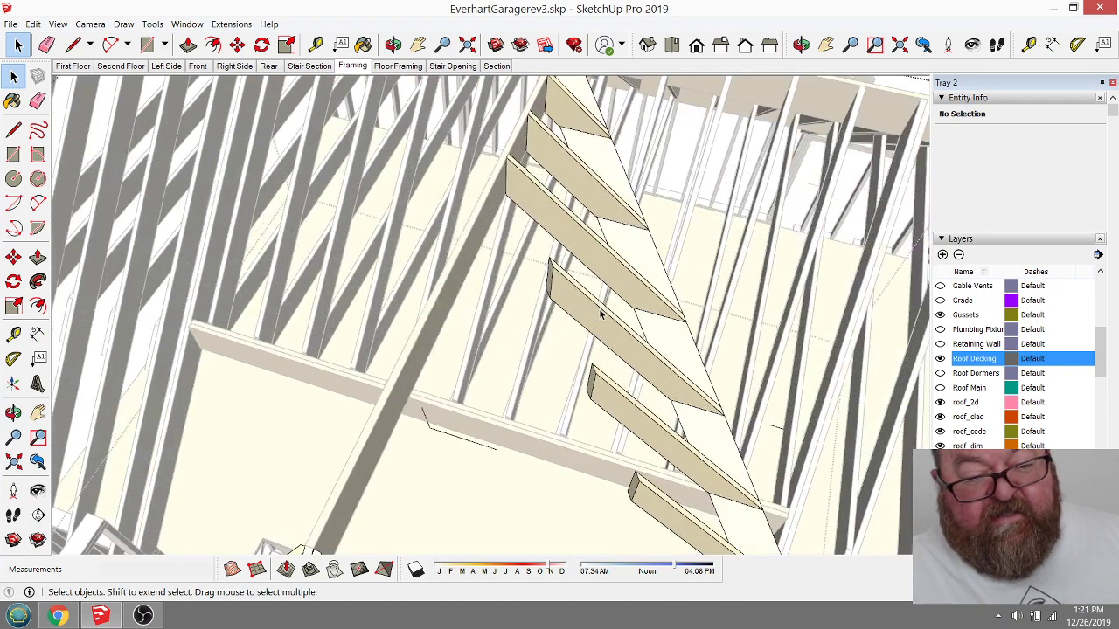
pyautogui.click(394, 45)
pyautogui.moveTo(577, 263); pyautogui.dragTo(362, 183)
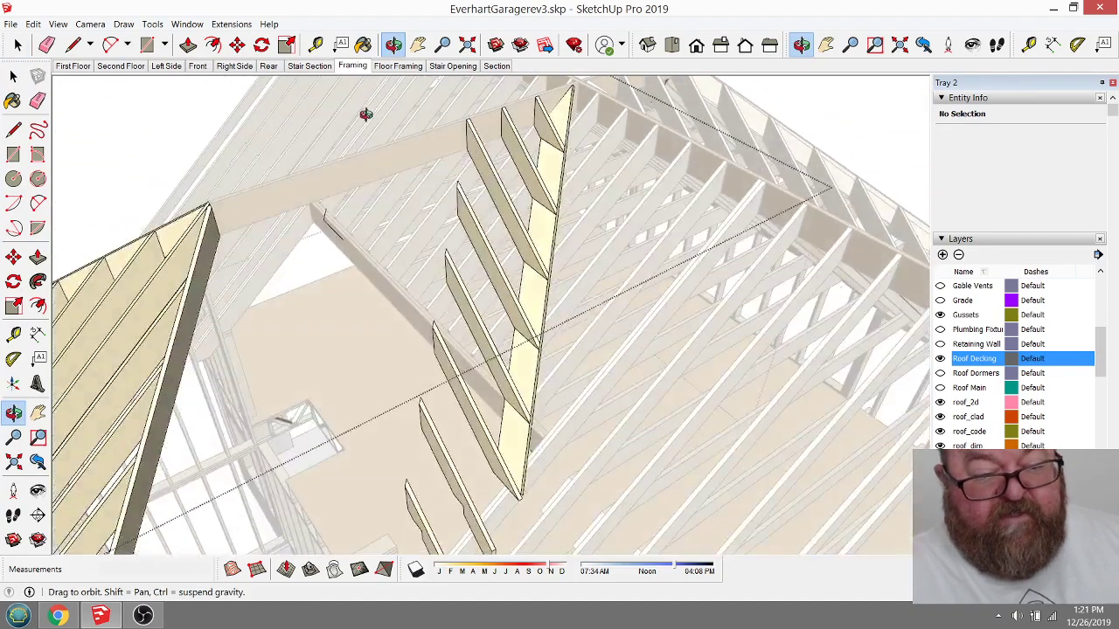
pyautogui.scroll(-4, 470, 213)
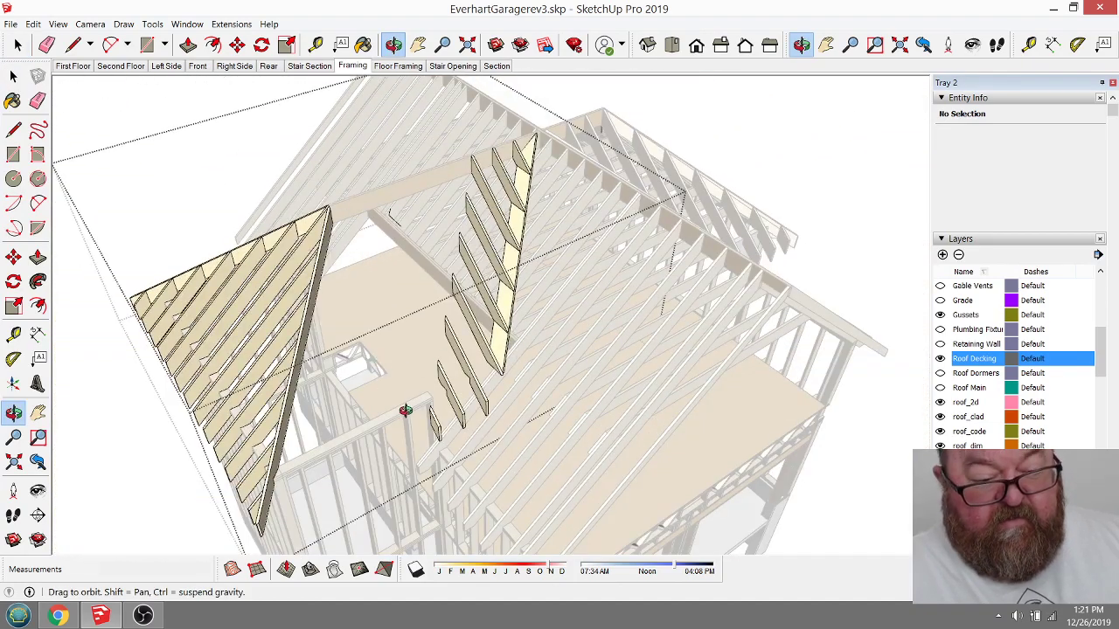
pyautogui.moveTo(401, 405); pyautogui.dragTo(359, 425)
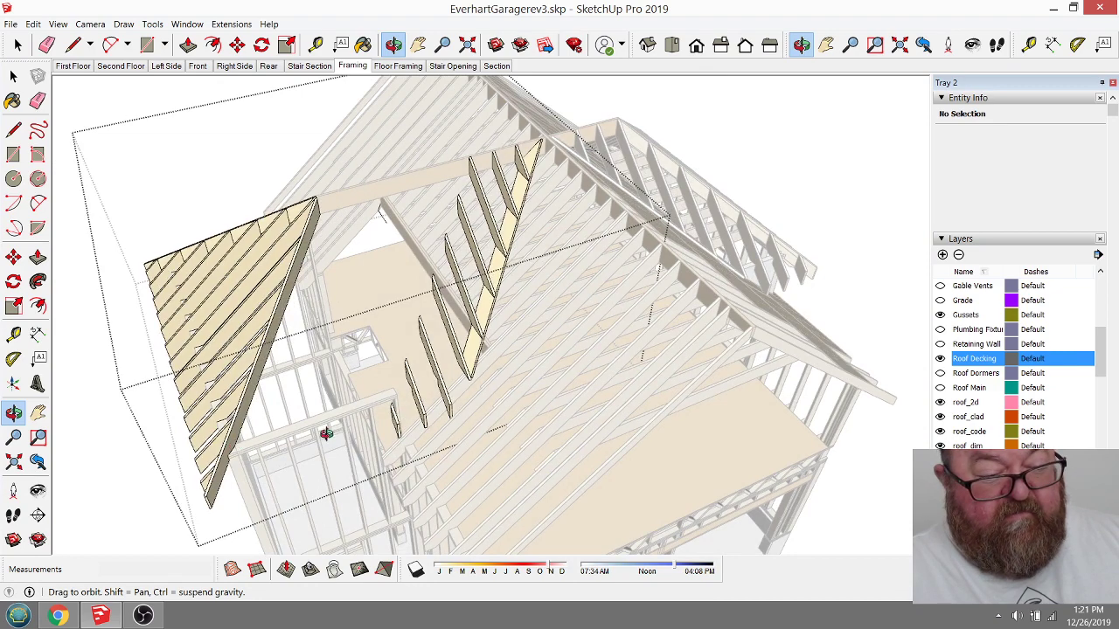
pyautogui.moveTo(277, 253); pyautogui.dragTo(404, 358)
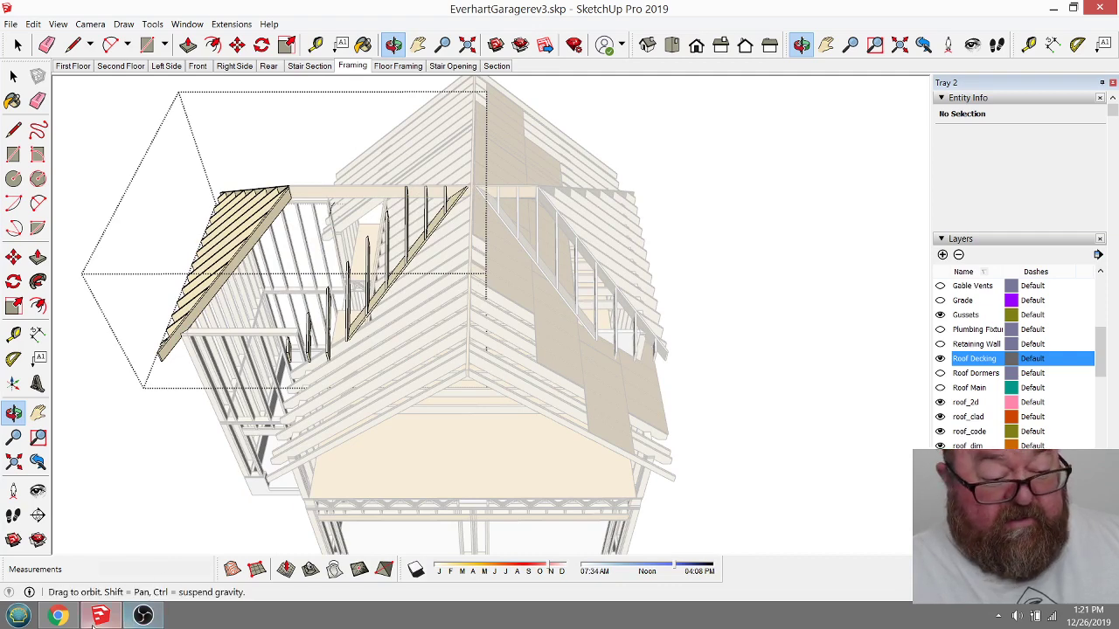
# Step: Switch to Chrome, search Google in a new tab for "frost line NY" and open the Adirondack Almanack frost line depth map
pyautogui.click(57, 615)
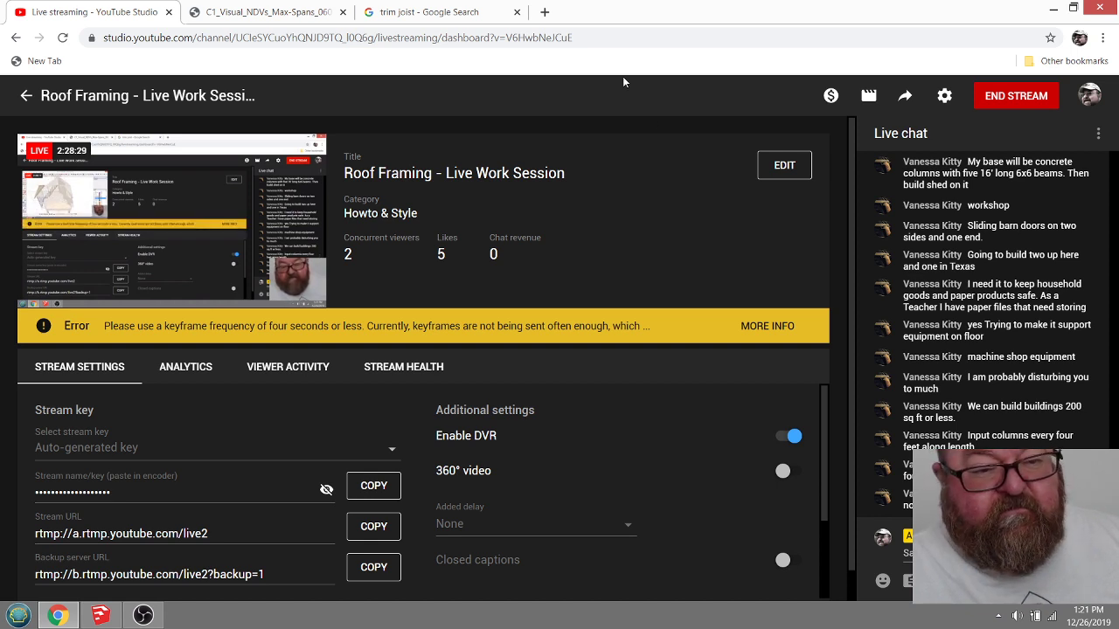
pyautogui.click(544, 11)
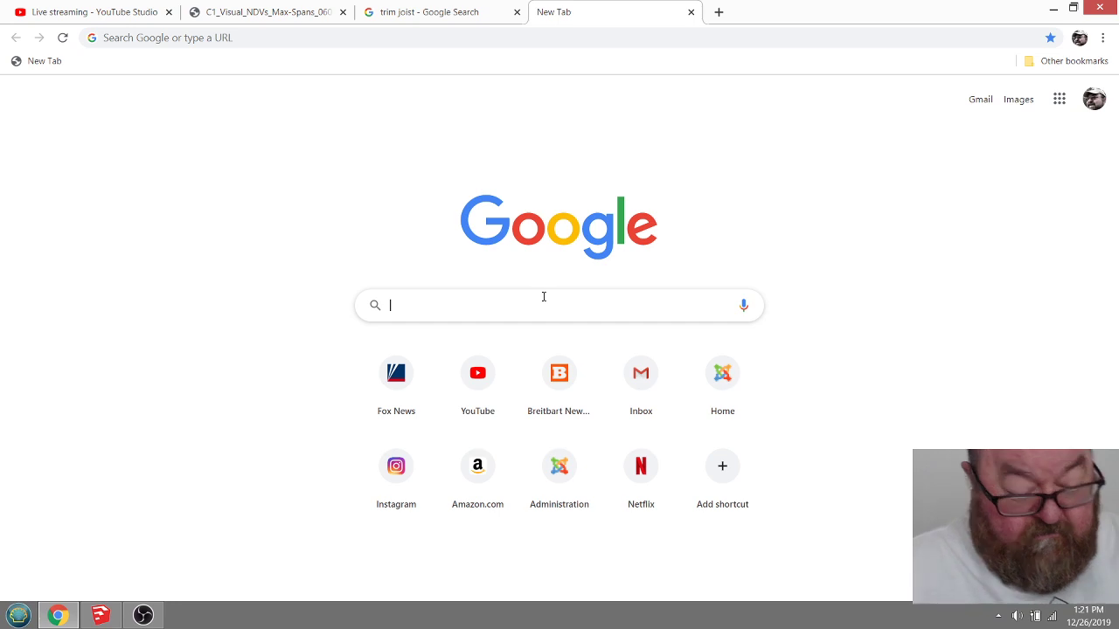
pyautogui.write('frost line NY')
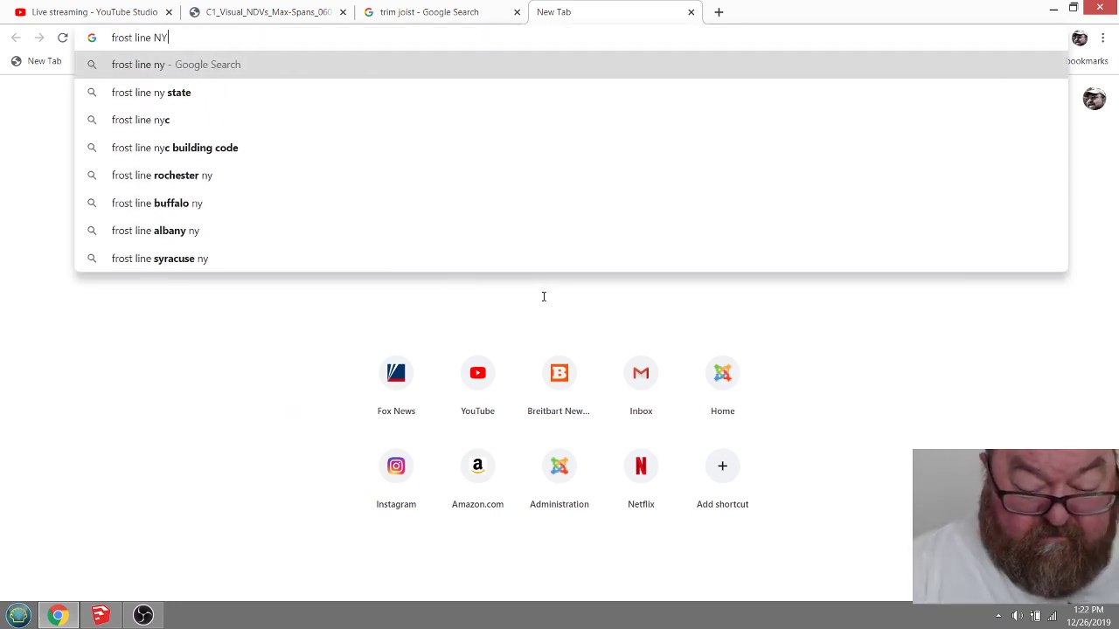
pyautogui.press('Return')
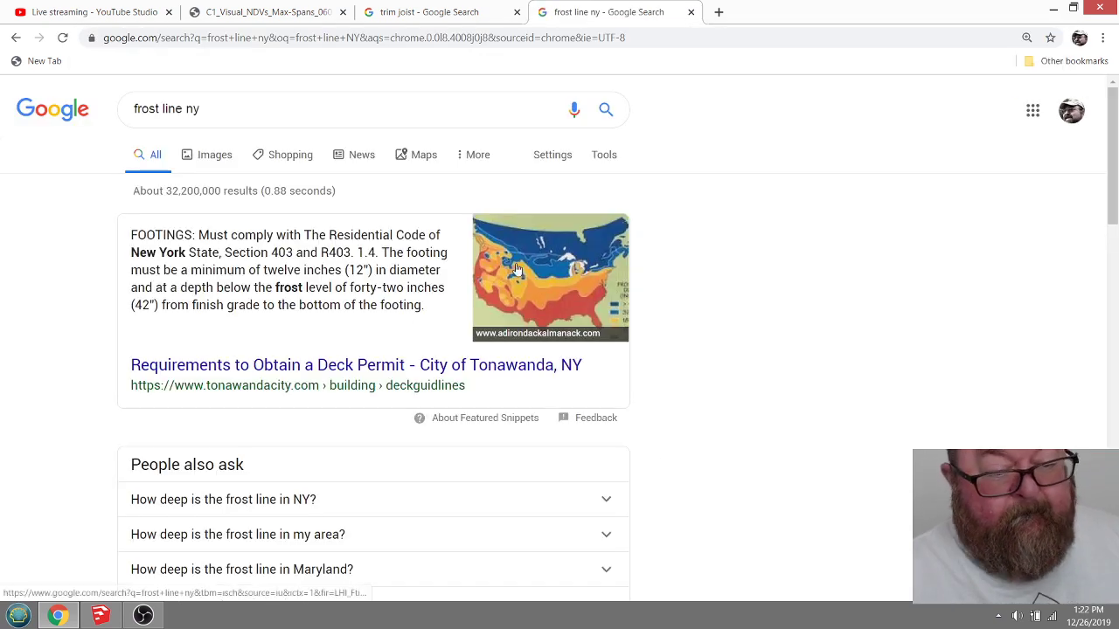
pyautogui.click(578, 295)
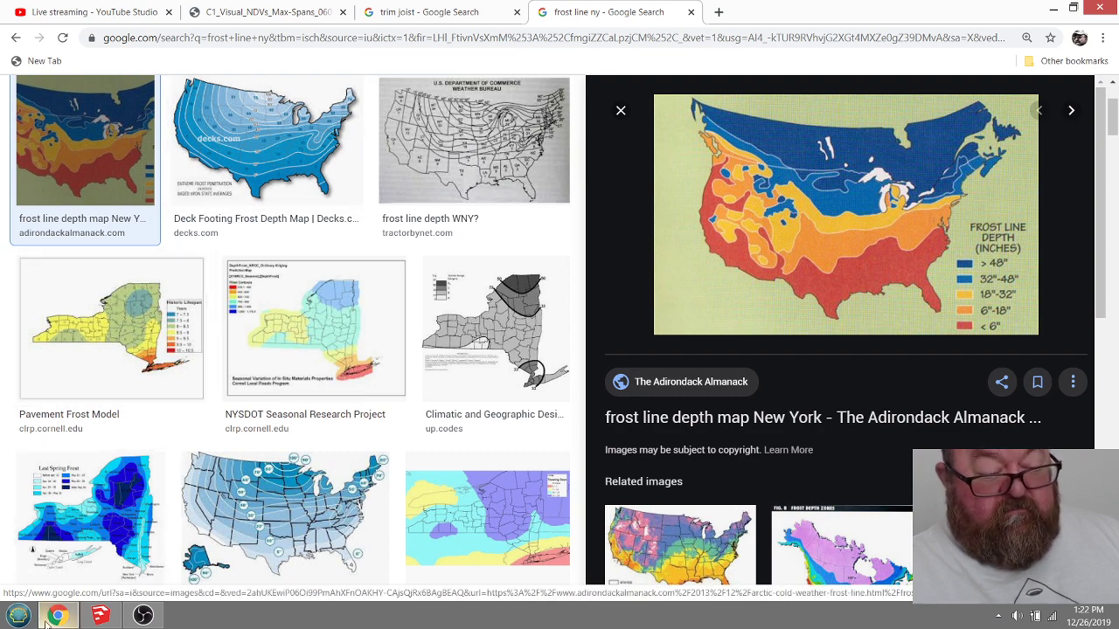
# Step: Close the trim joist search and the Southern Pine span table, and return to the YouTube live stream dashboard
pyautogui.click(428, 12)
pyautogui.click(315, 11)
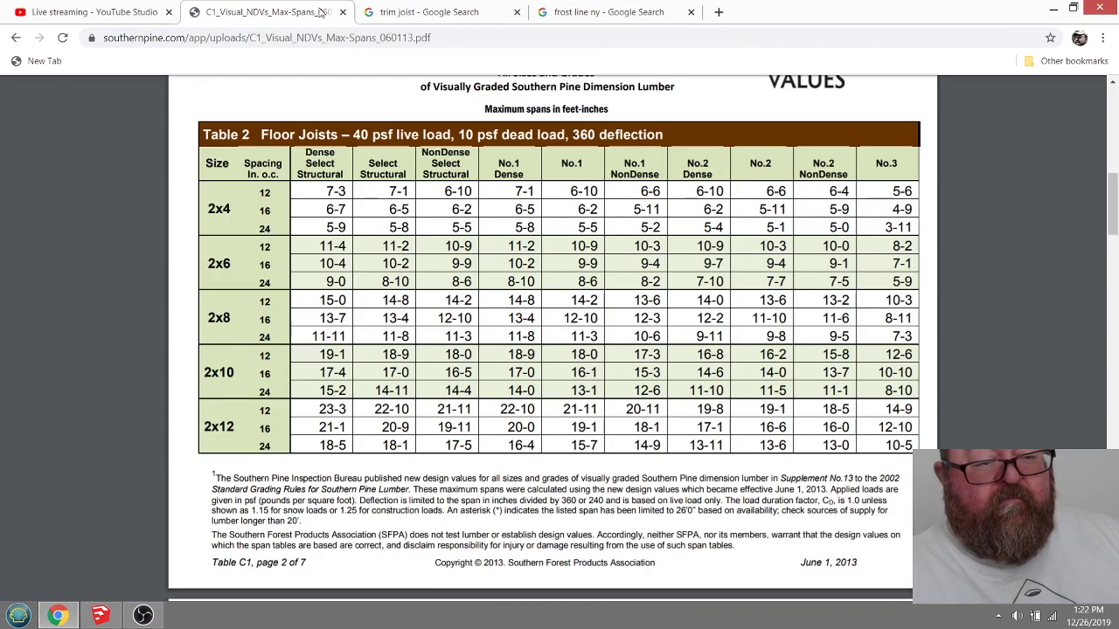
pyautogui.click(485, 13)
pyautogui.click(517, 12)
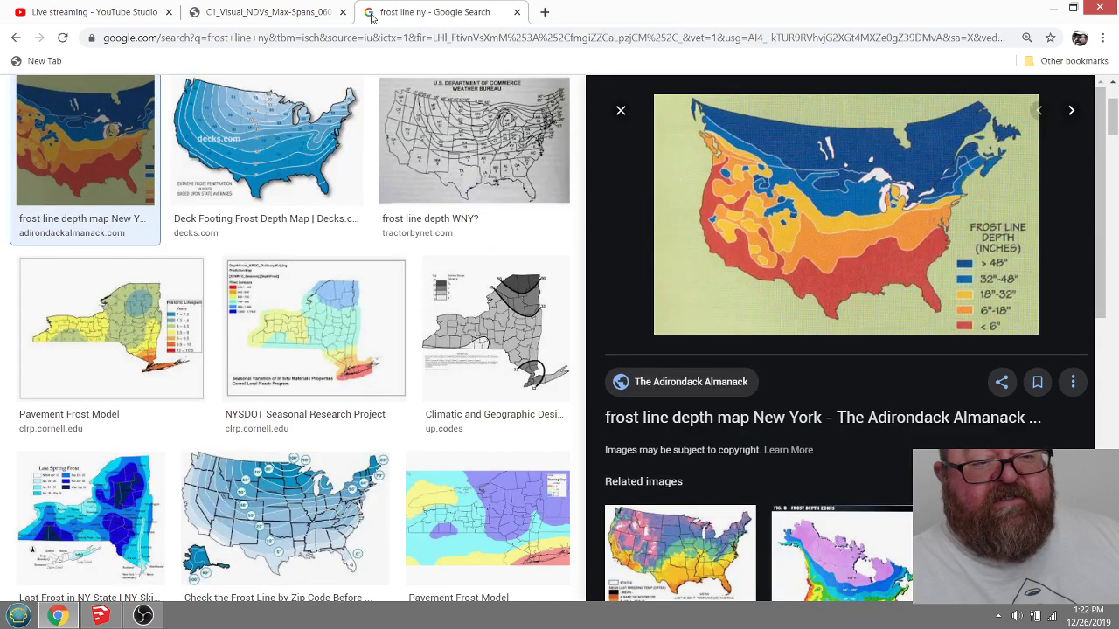
pyautogui.click(337, 13)
pyautogui.click(342, 12)
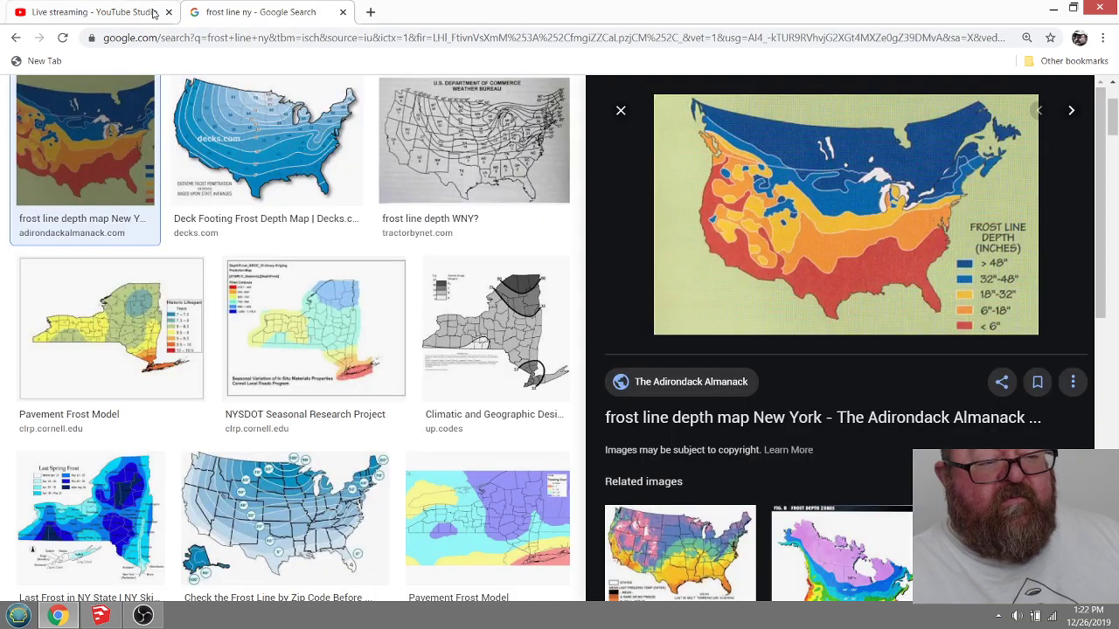
pyautogui.click(140, 13)
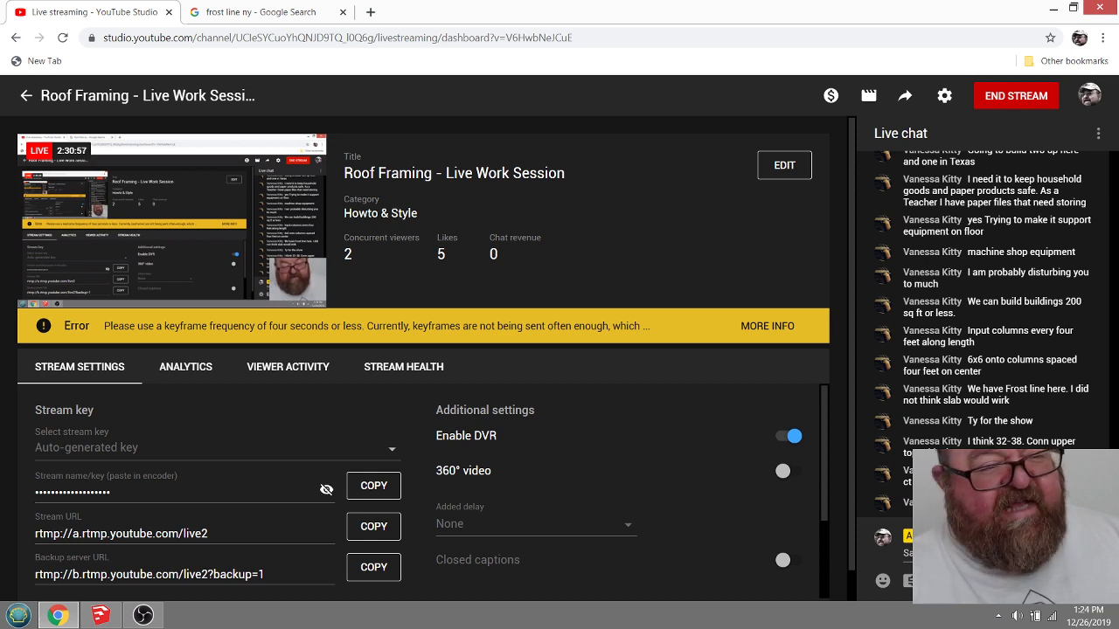
# Step: Search Google in a new tab for industrial table saws and look through the results
pyautogui.click(371, 12)
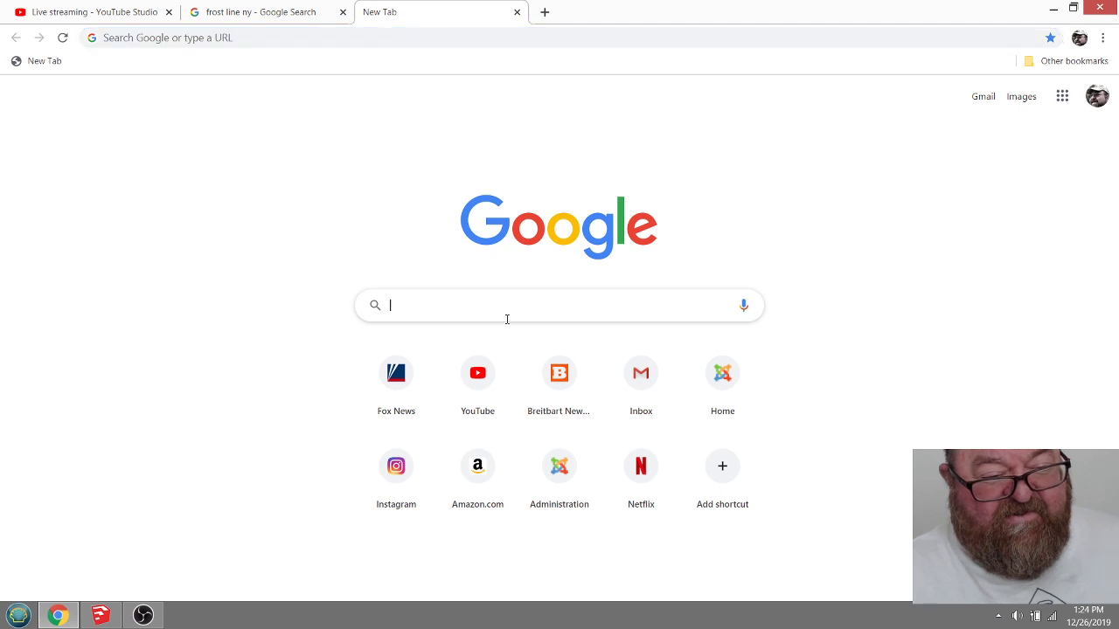
pyautogui.write('indu')
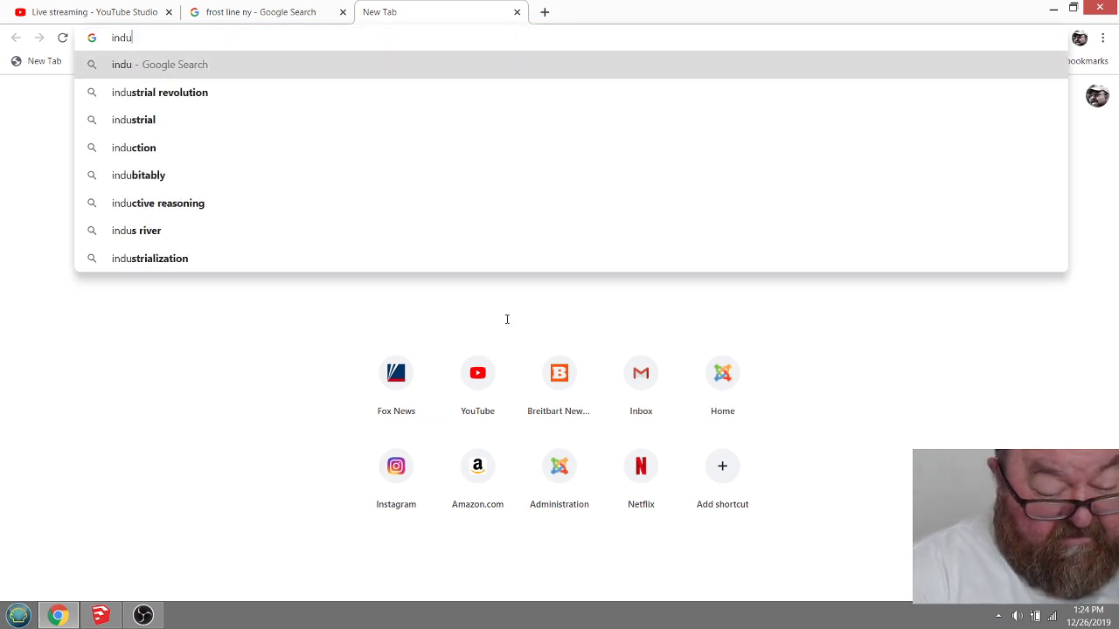
pyautogui.write('strial t')
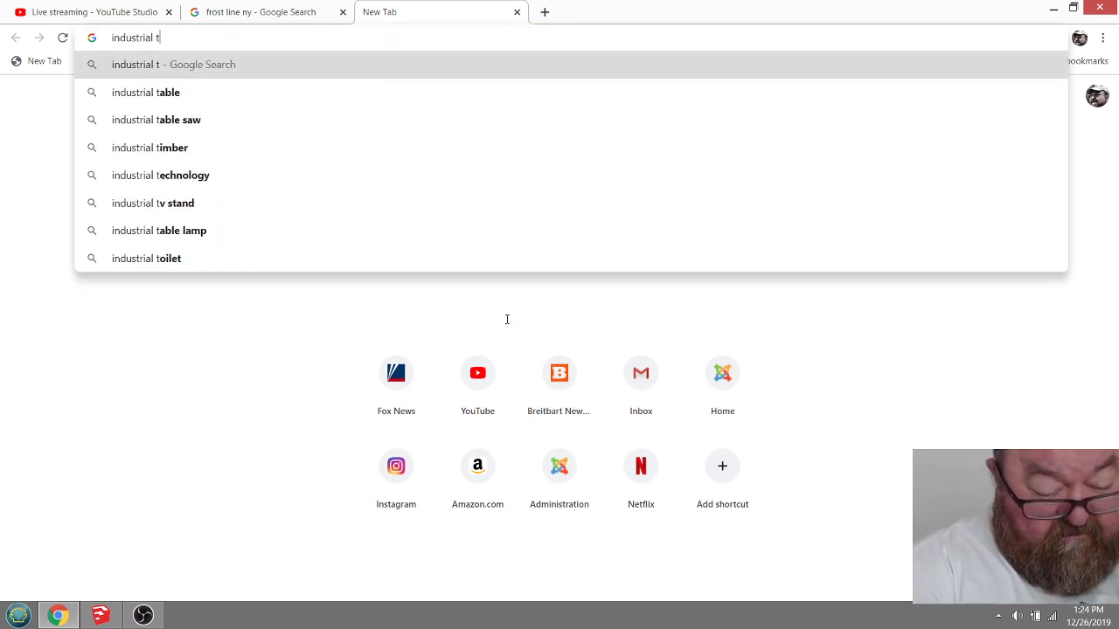
pyautogui.write('abe saws')
pyautogui.press('Return')
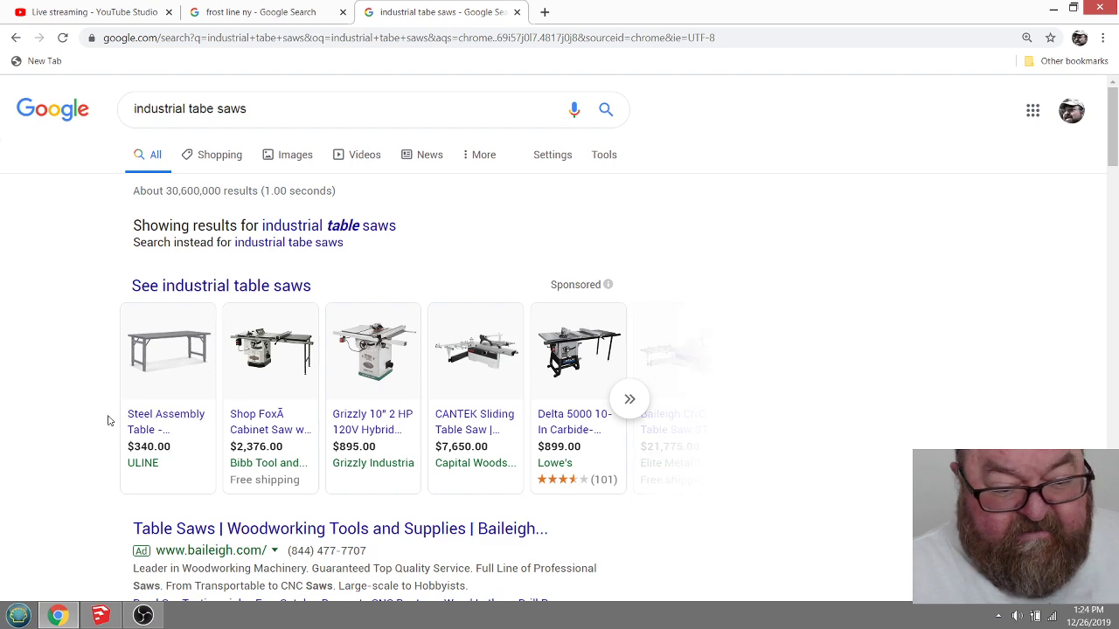
pyautogui.scroll(-2, 108, 417)
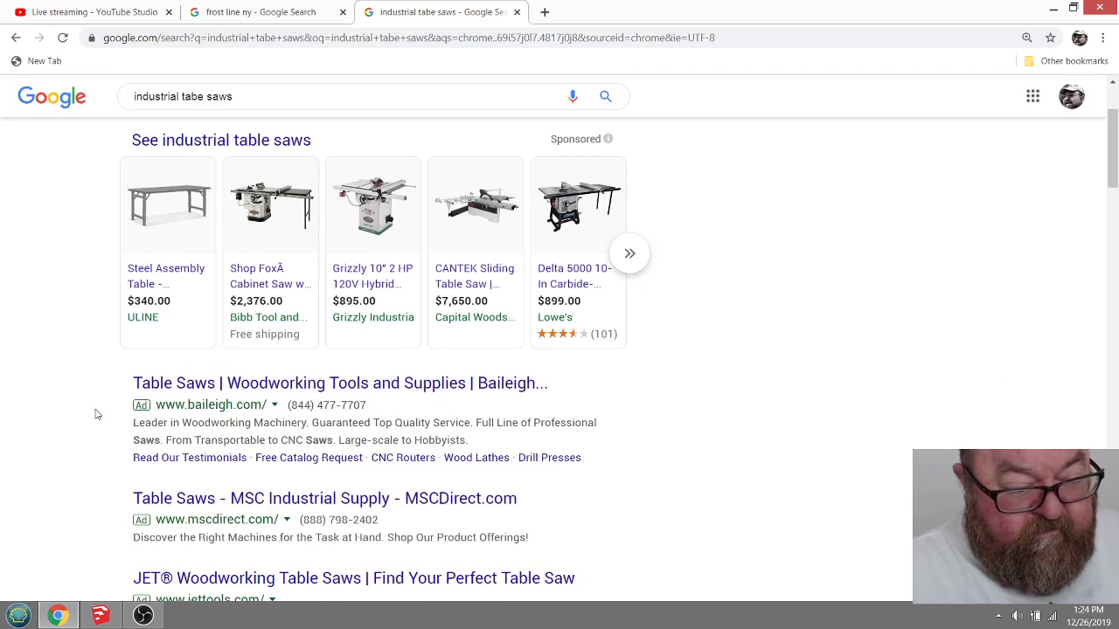
pyautogui.scroll(-3, 103, 417)
pyautogui.scroll(-3, 97, 421)
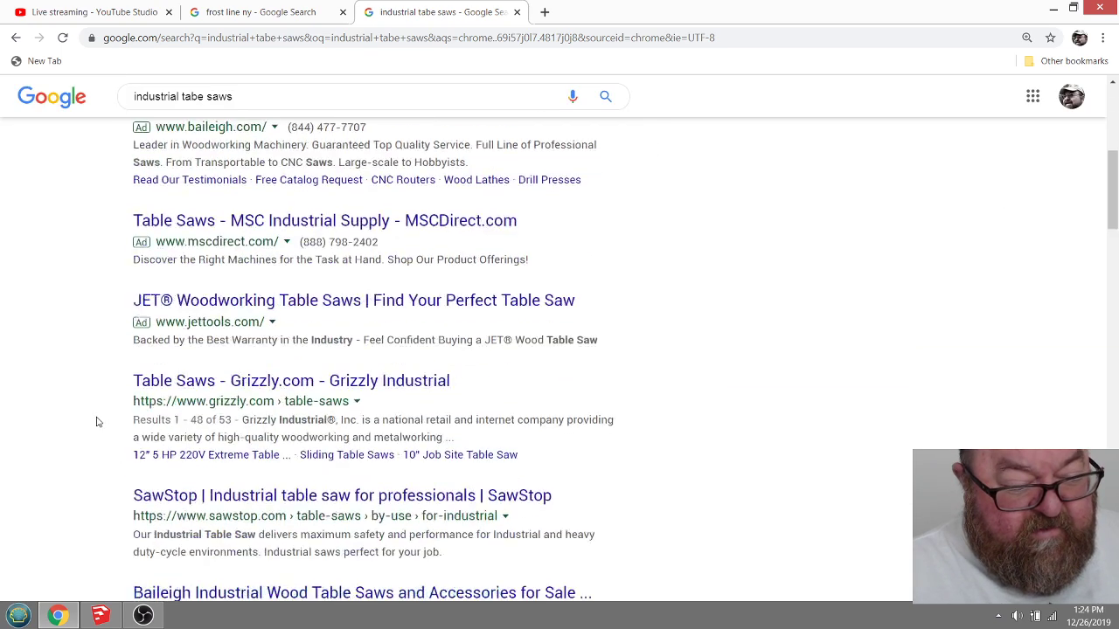
pyautogui.scroll(-3, 97, 422)
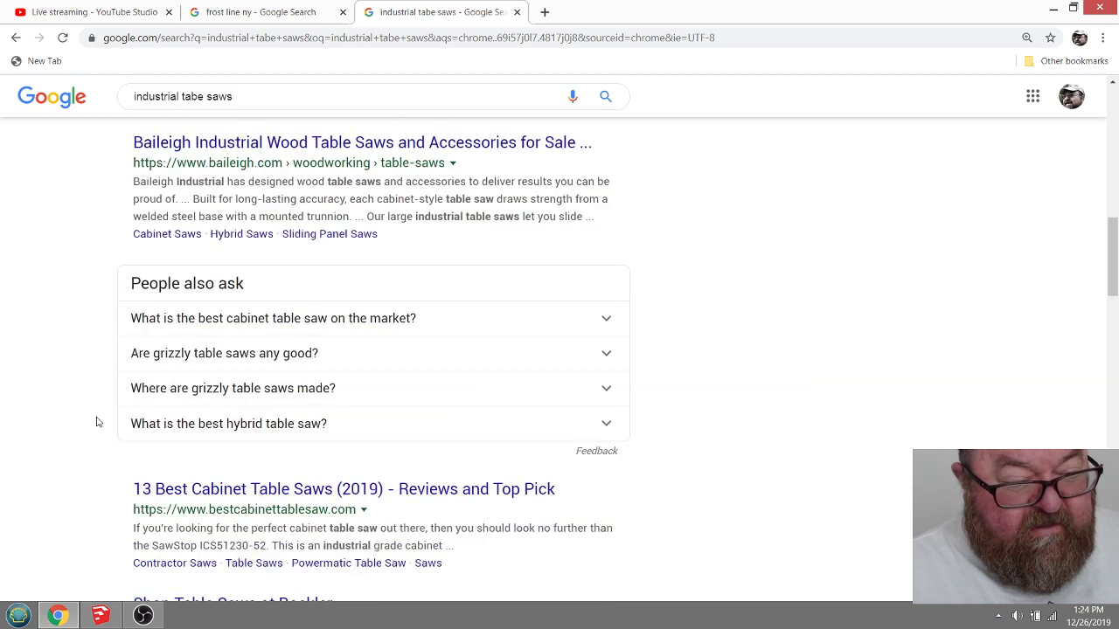
pyautogui.scroll(-3, 97, 422)
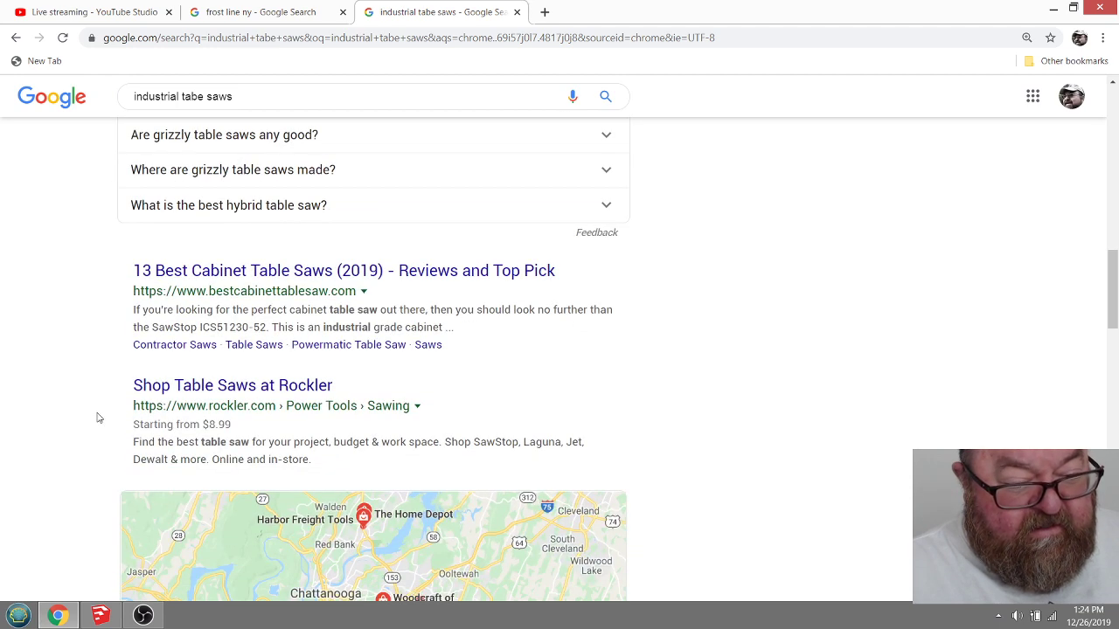
pyautogui.scroll(-3, 95, 416)
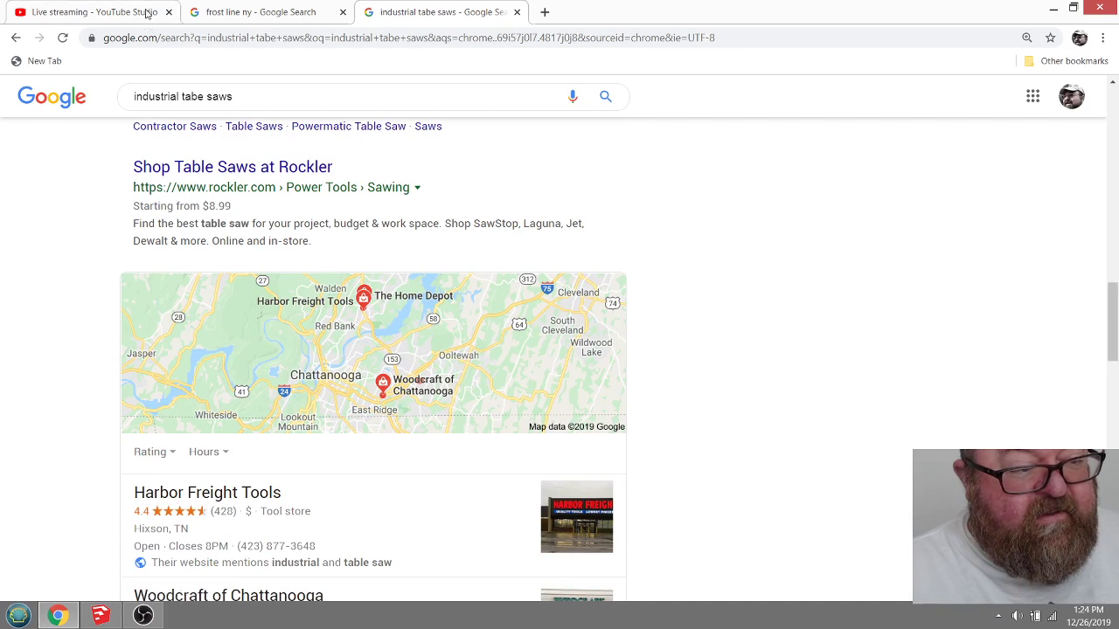
# Step: Read the stream's live chat and consult the frost line depth map again
pyautogui.click(87, 13)
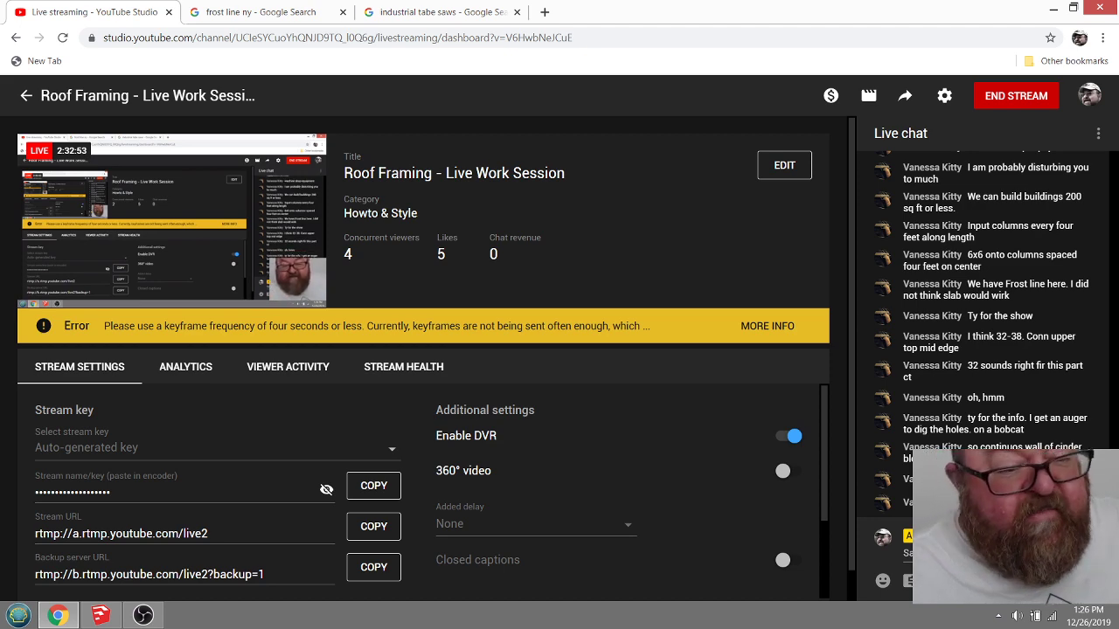
pyautogui.click(308, 18)
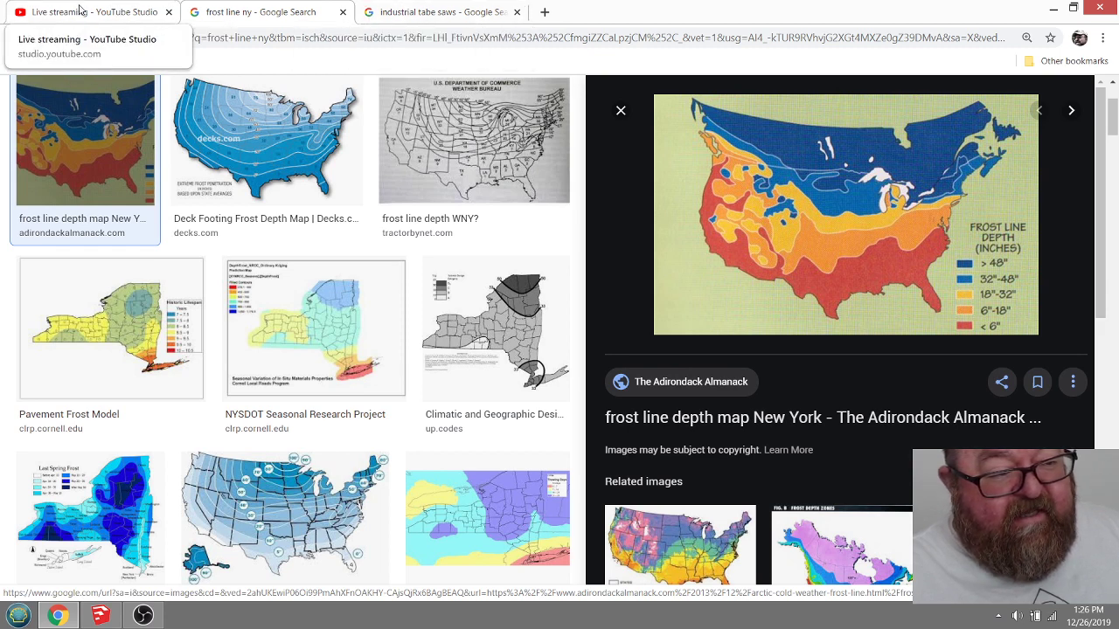
pyautogui.click(148, 9)
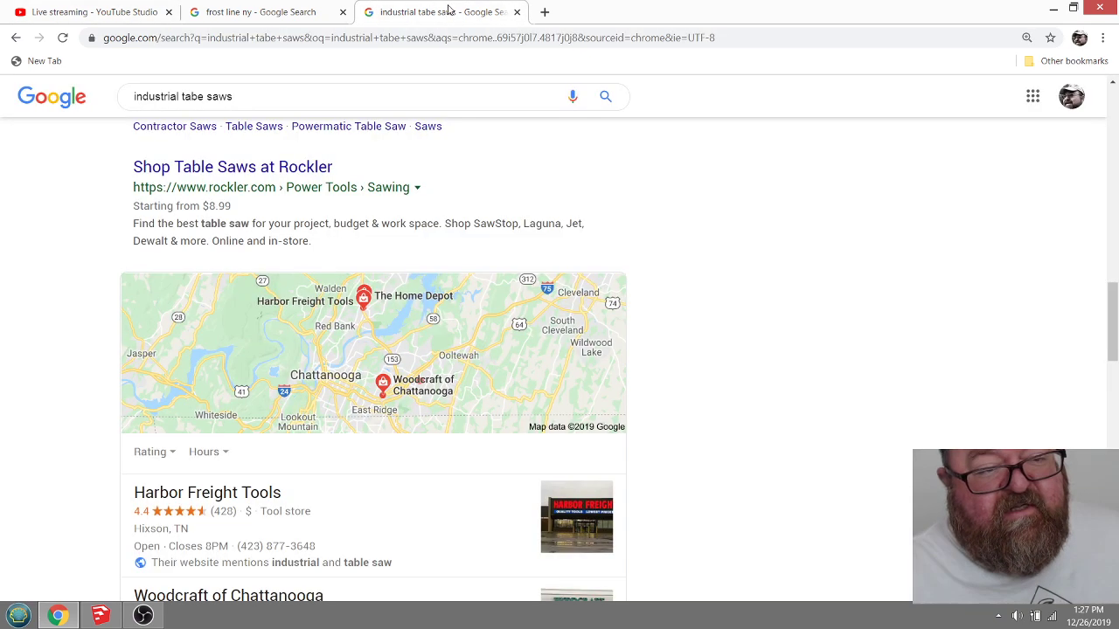
# Step: Replace the table saw search with "header block cmu" and open the Home Depot concrete header block image
pyautogui.click(435, 14)
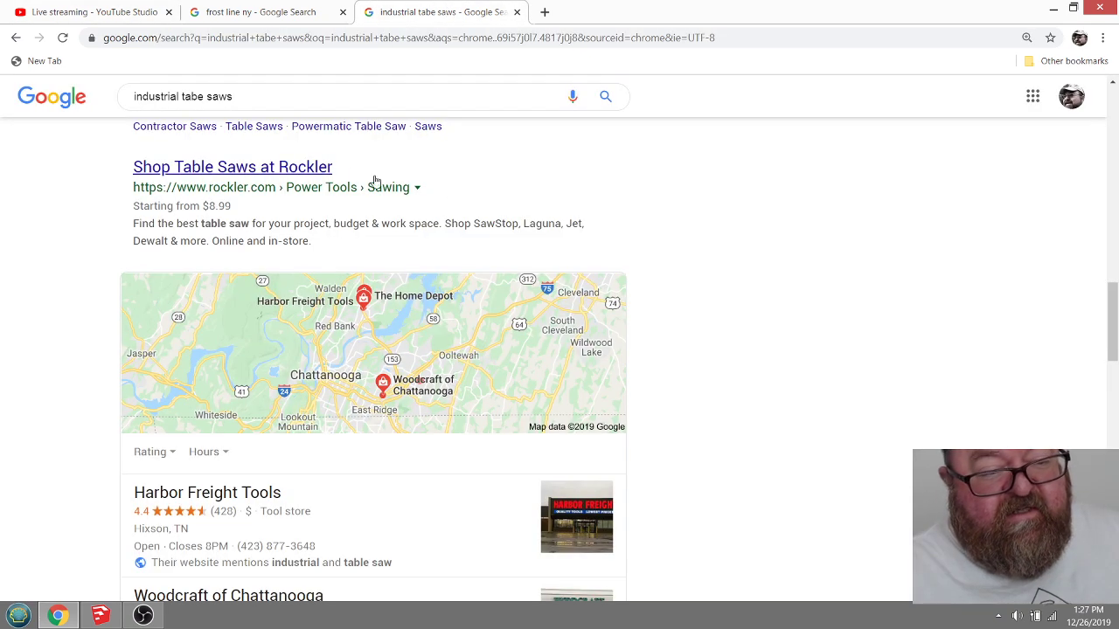
pyautogui.moveTo(249, 98); pyautogui.dragTo(129, 96)
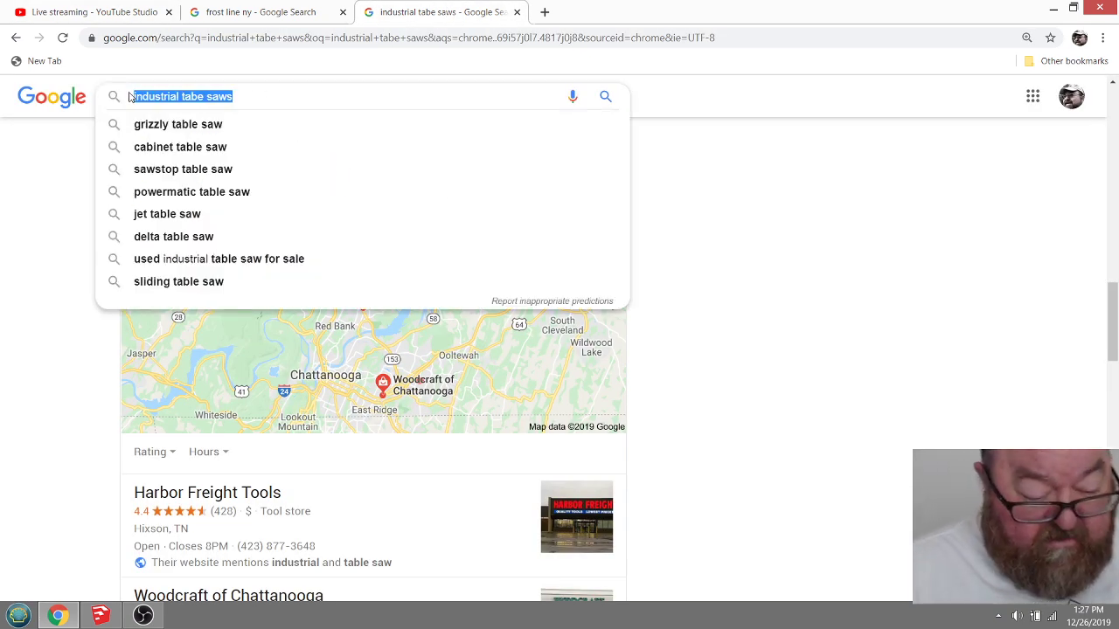
pyautogui.write('h')
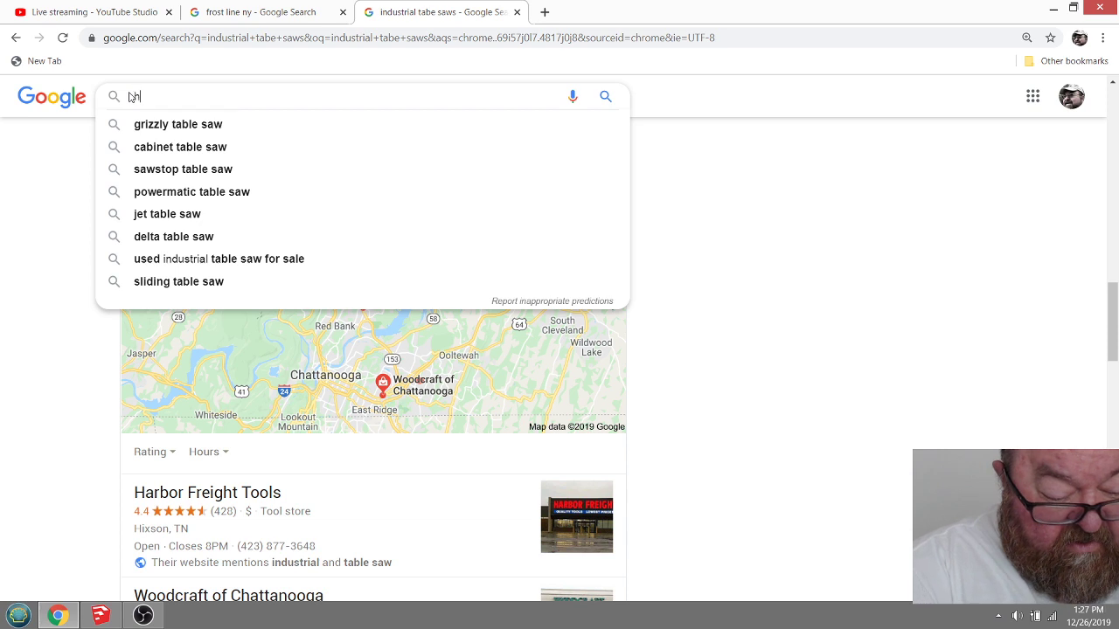
pyautogui.write('eader block')
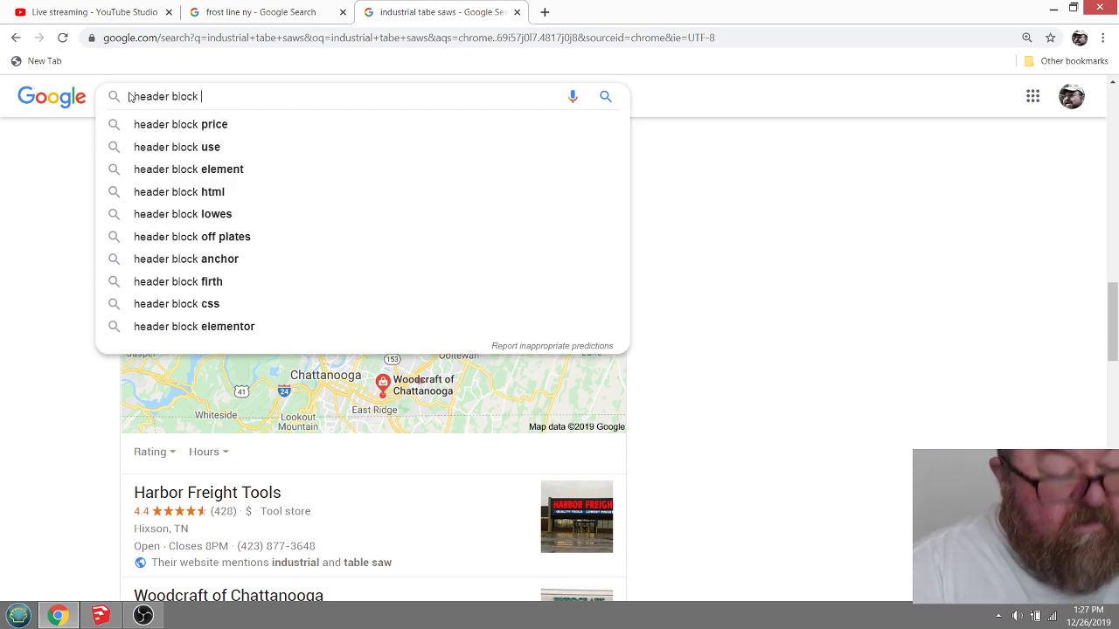
pyautogui.write(' cmu')
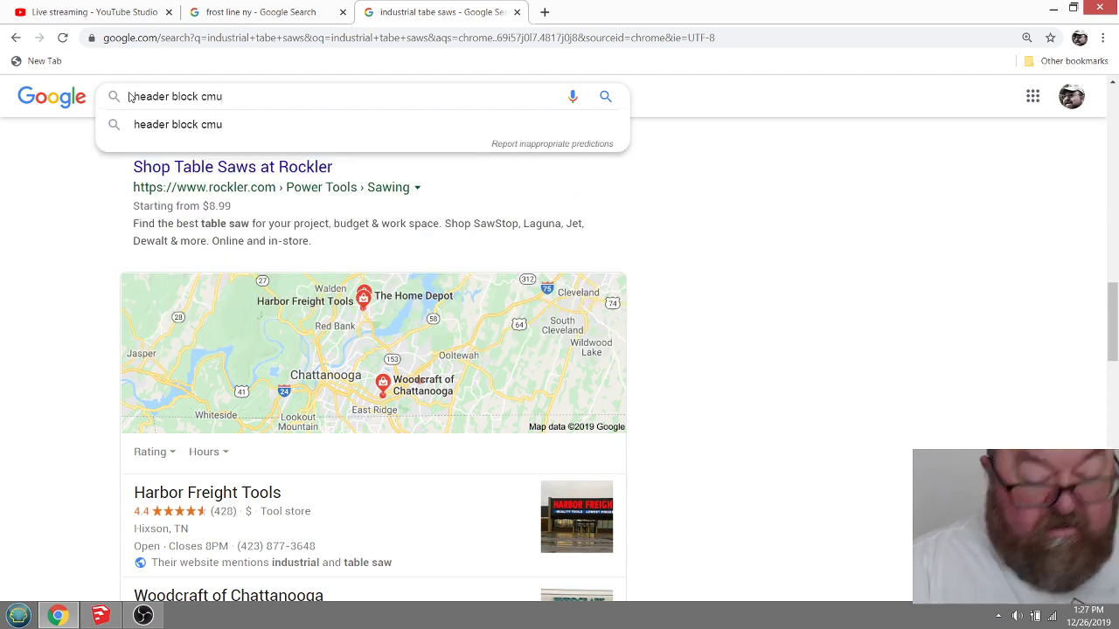
pyautogui.press('Return')
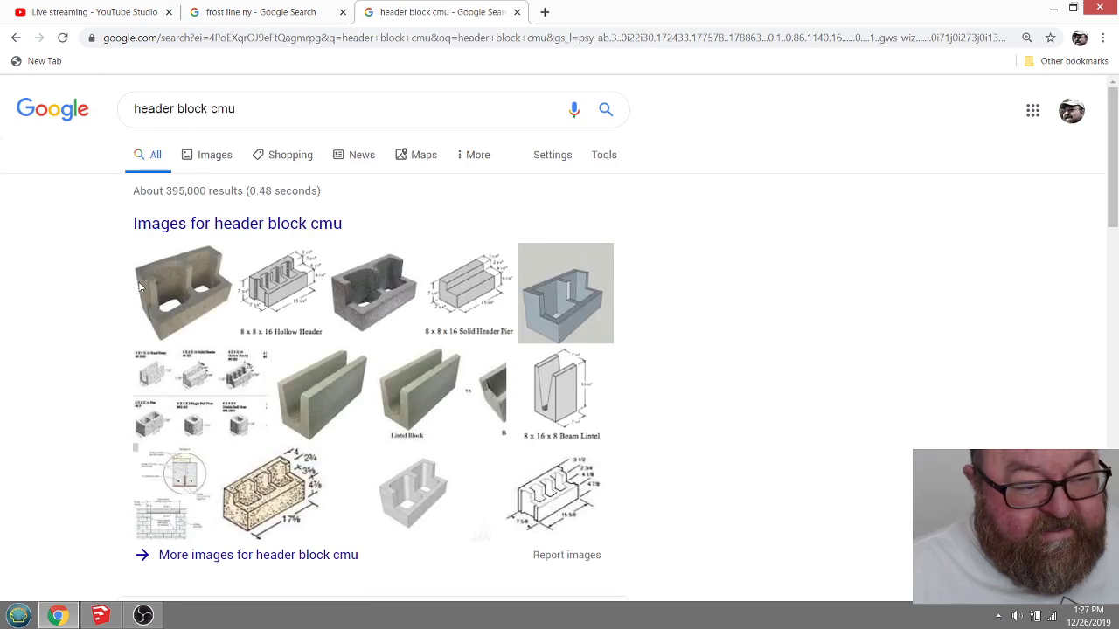
pyautogui.click(365, 290)
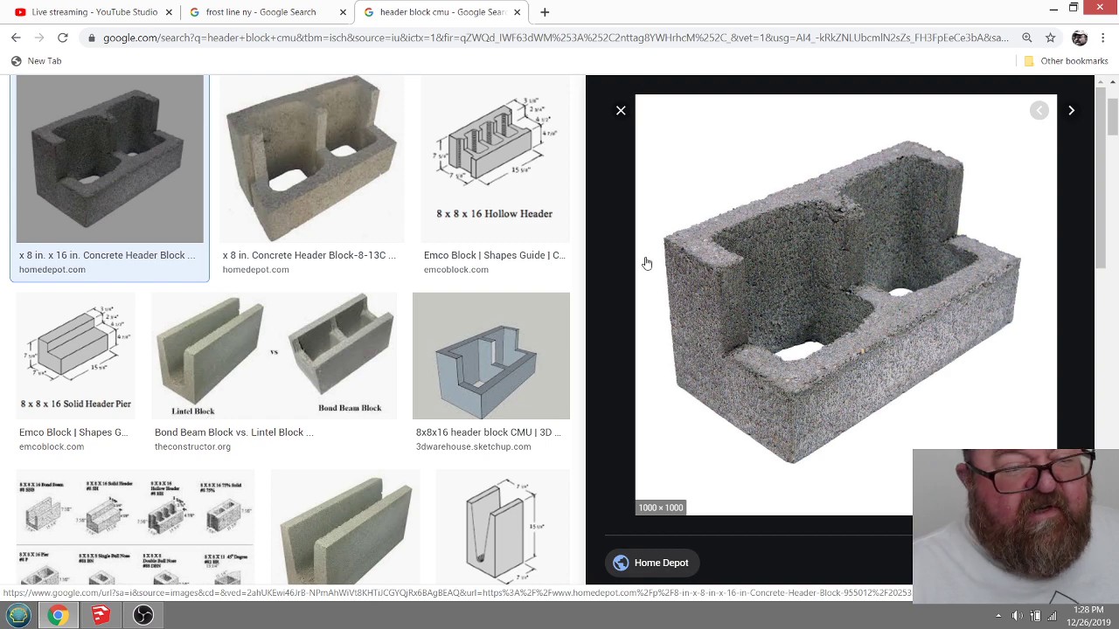
# Step: Find the "High and Dry" JLC Online block wall photo among the image results and open its source article
pyautogui.scroll(-5, 240, 259)
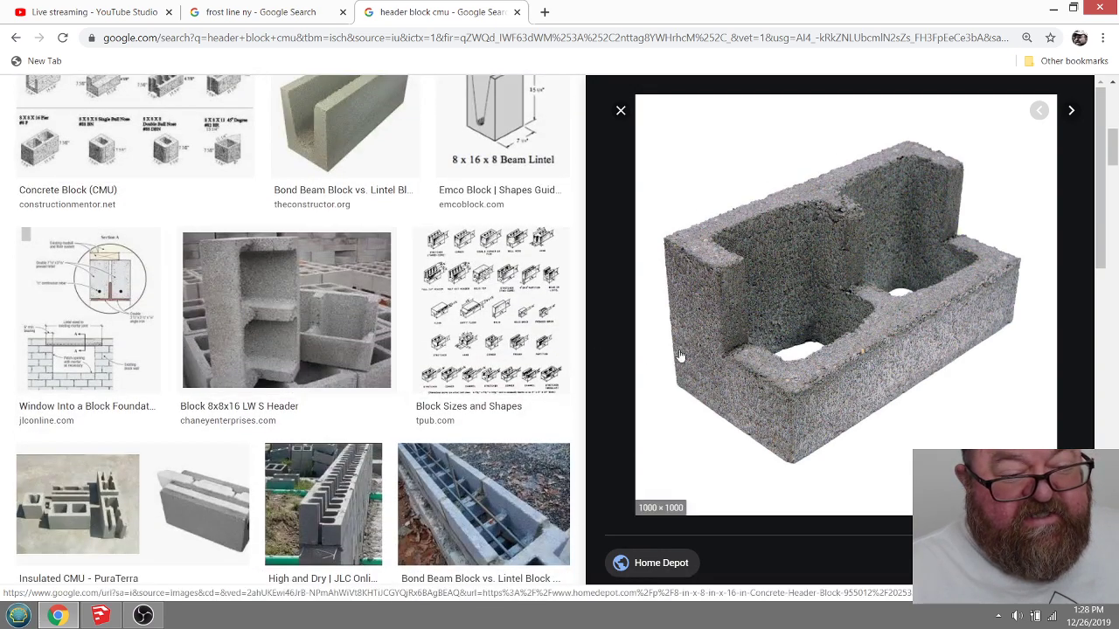
pyautogui.scroll(-2, 344, 376)
pyautogui.click(344, 374)
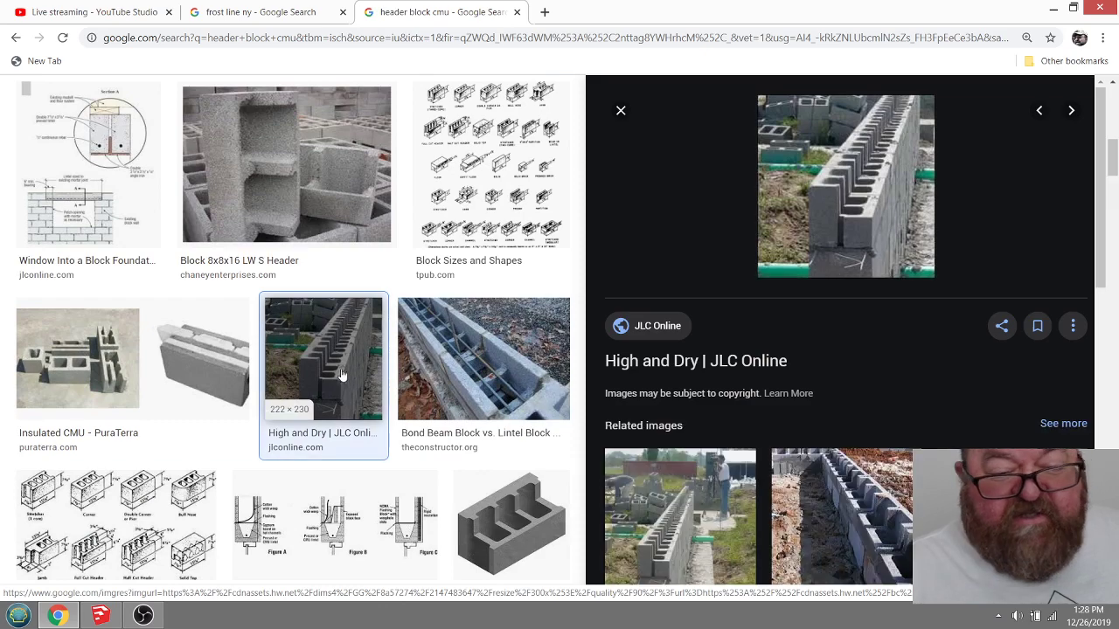
pyautogui.click(841, 209)
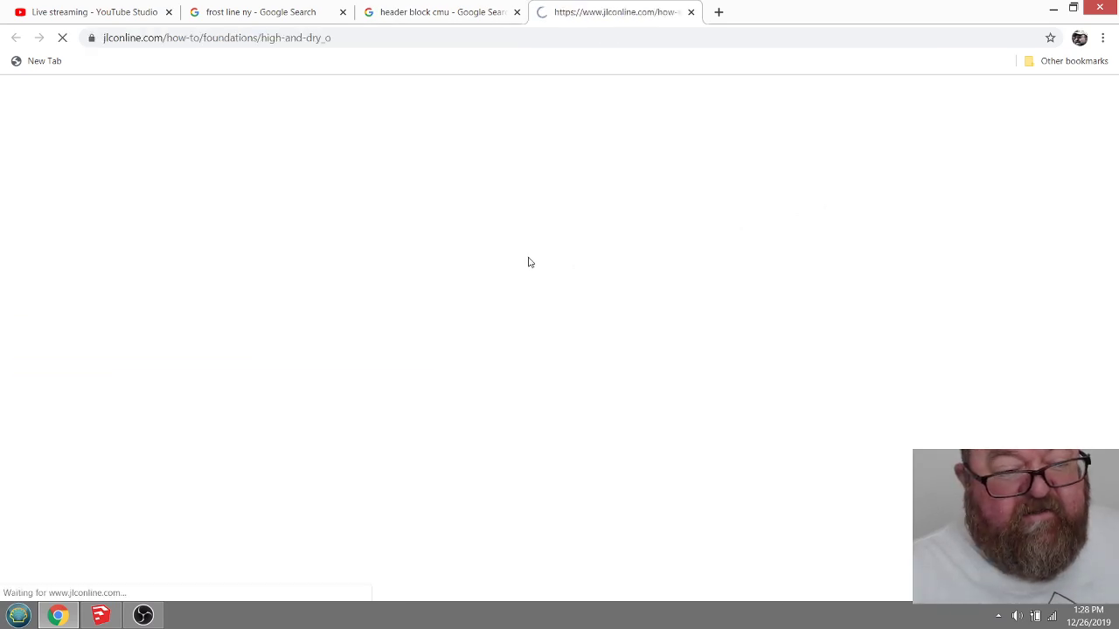
# Step: Skip the advertisement before the "High and Dry" article and dismiss the registration form that covers its text
pyautogui.scroll(-5, 416, 358)
pyautogui.scroll(6, 430, 382)
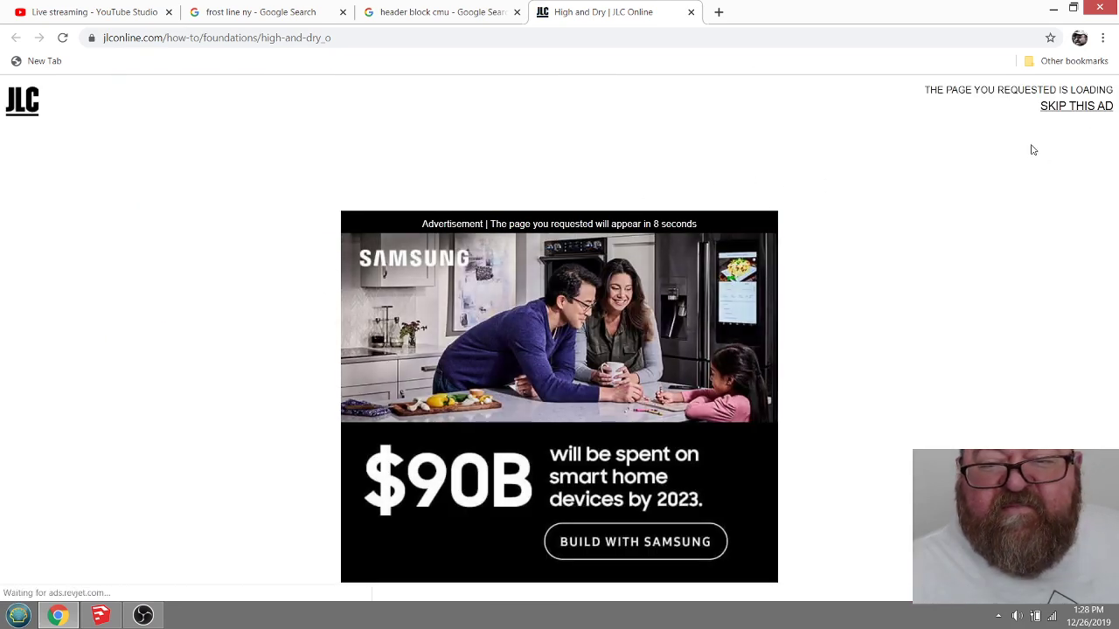
pyautogui.click(1068, 107)
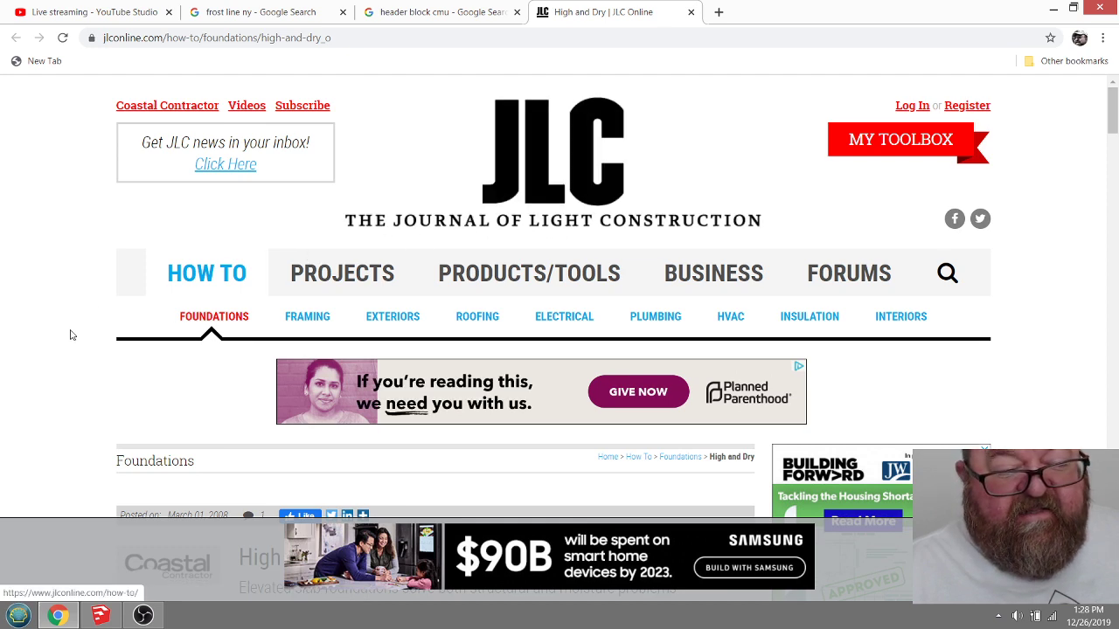
pyautogui.scroll(-5, 71, 335)
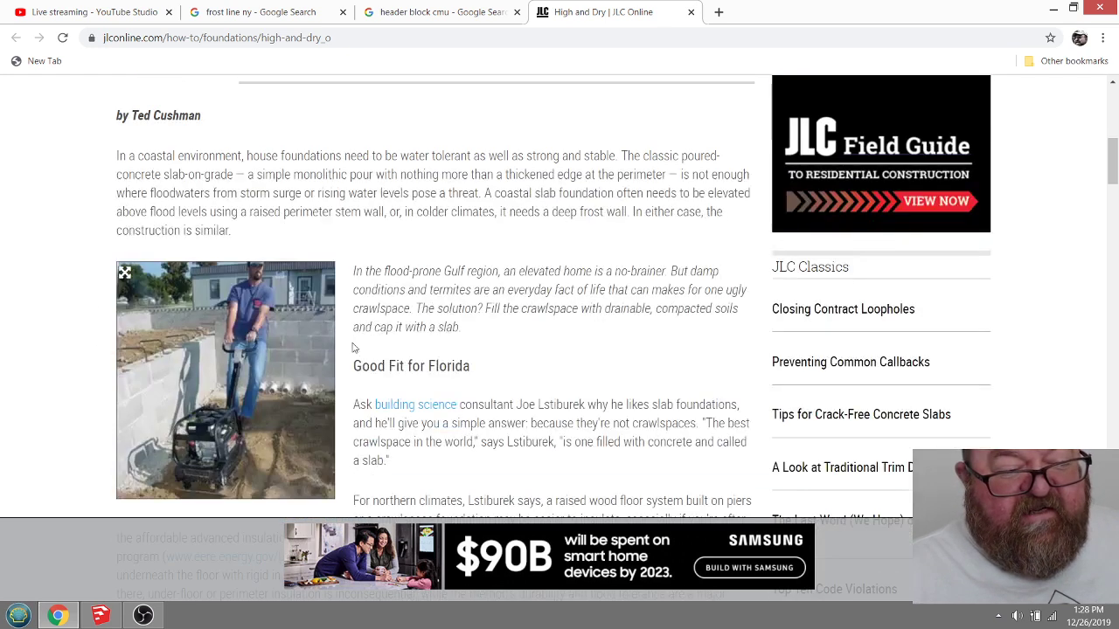
pyautogui.scroll(-5, 267, 360)
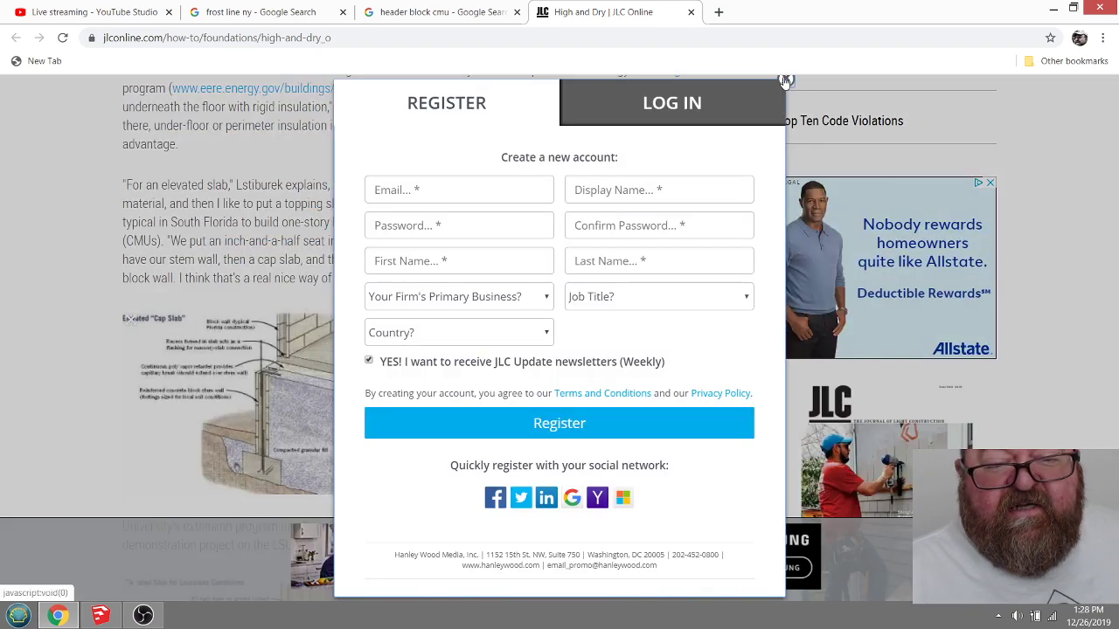
pyautogui.click(786, 78)
# Step: Examine the header block stem wall in Figures 2 and 3 of the article, with the page zoomed to 110%
pyautogui.scroll(-3, 115, 354)
pyautogui.scroll(-15, 115, 354)
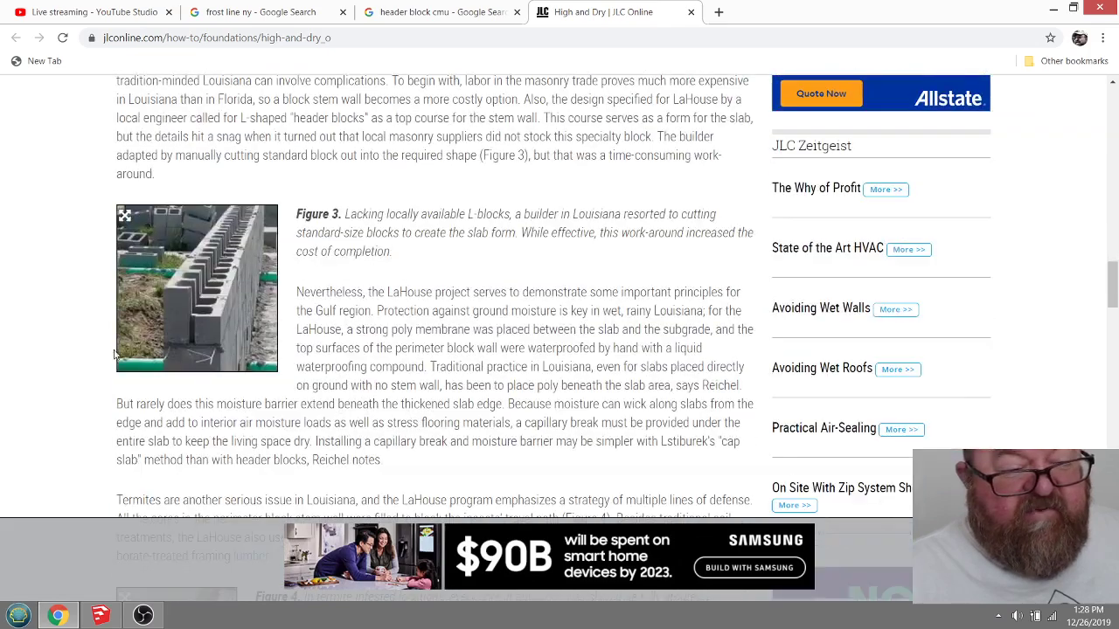
pyautogui.scroll(3, 99, 329)
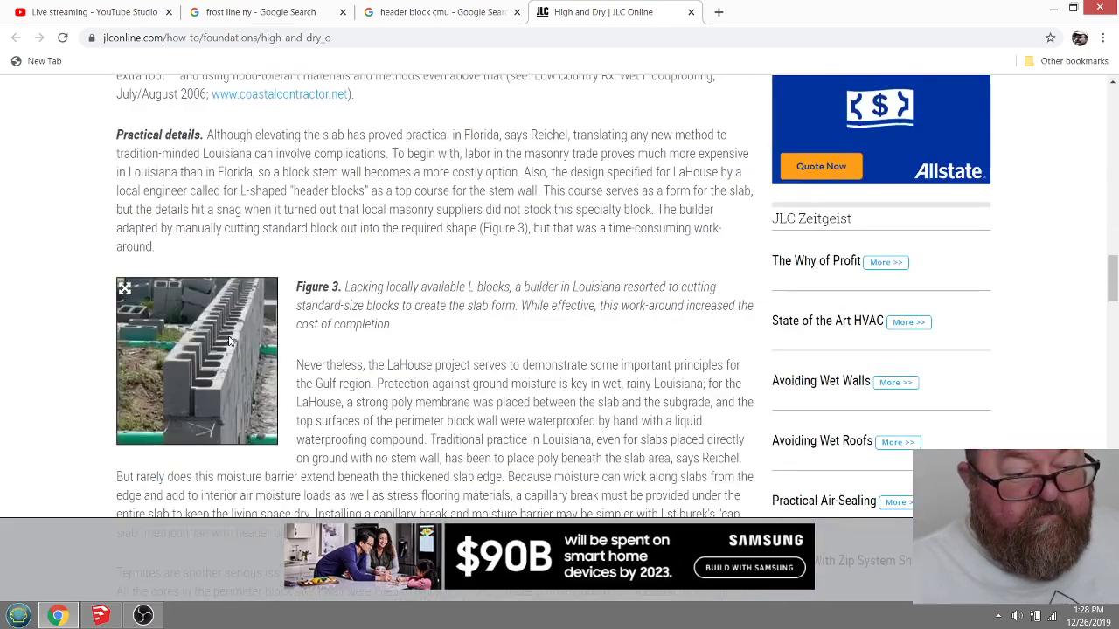
pyautogui.scroll(-1, 166, 384)
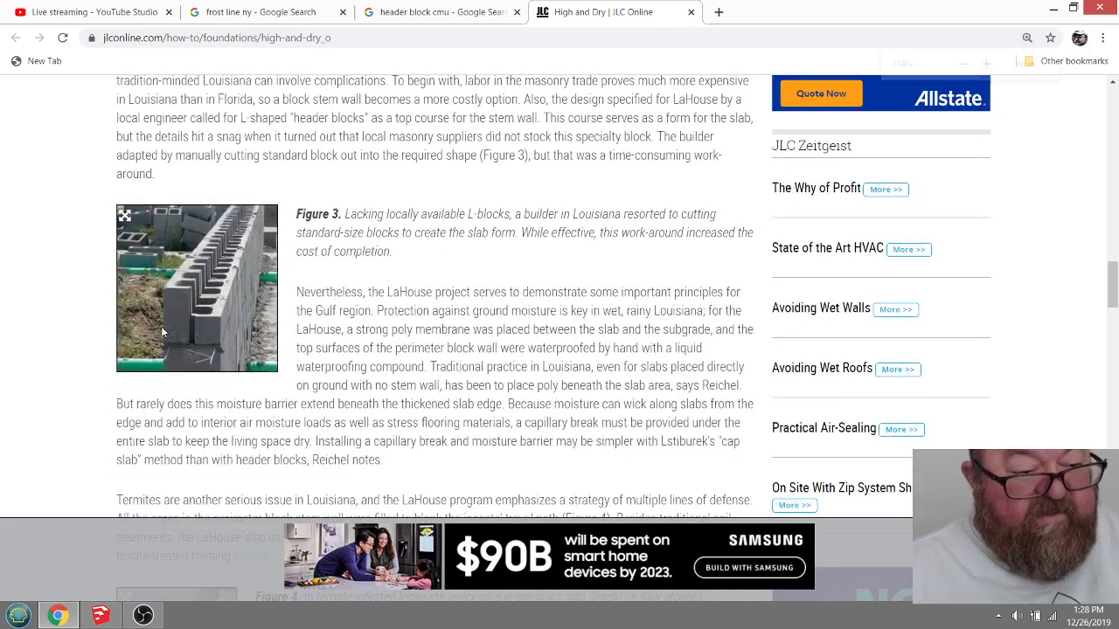
pyautogui.keyDown('ctrl'); pyautogui.scroll(1, 162, 333); pyautogui.keyUp('ctrl')
pyautogui.scroll(4, 245, 341)
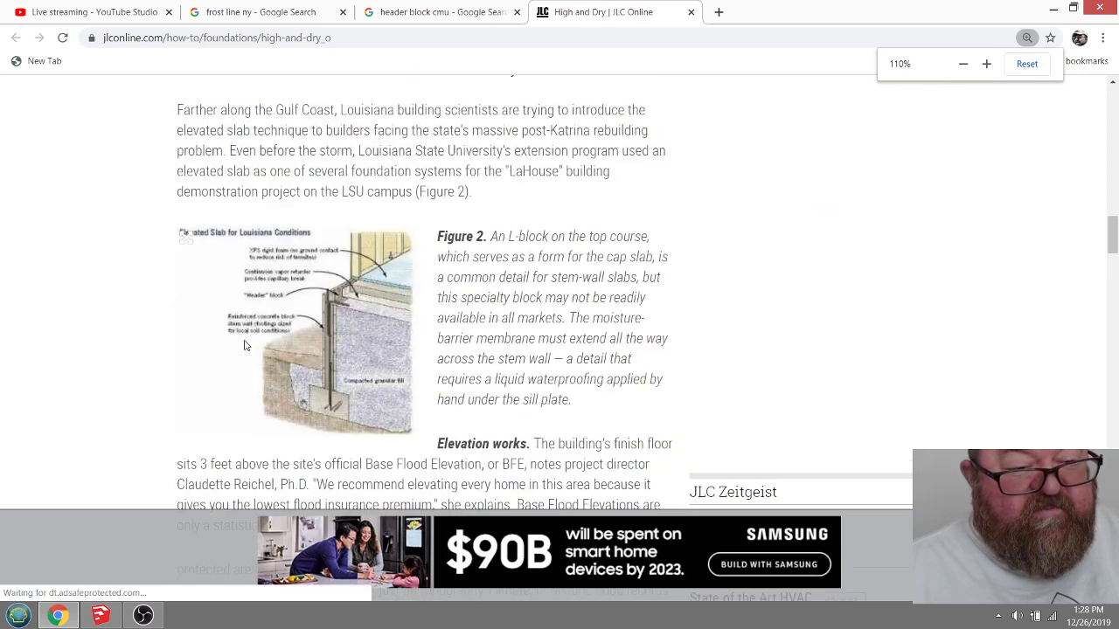
pyautogui.scroll(-12, 245, 341)
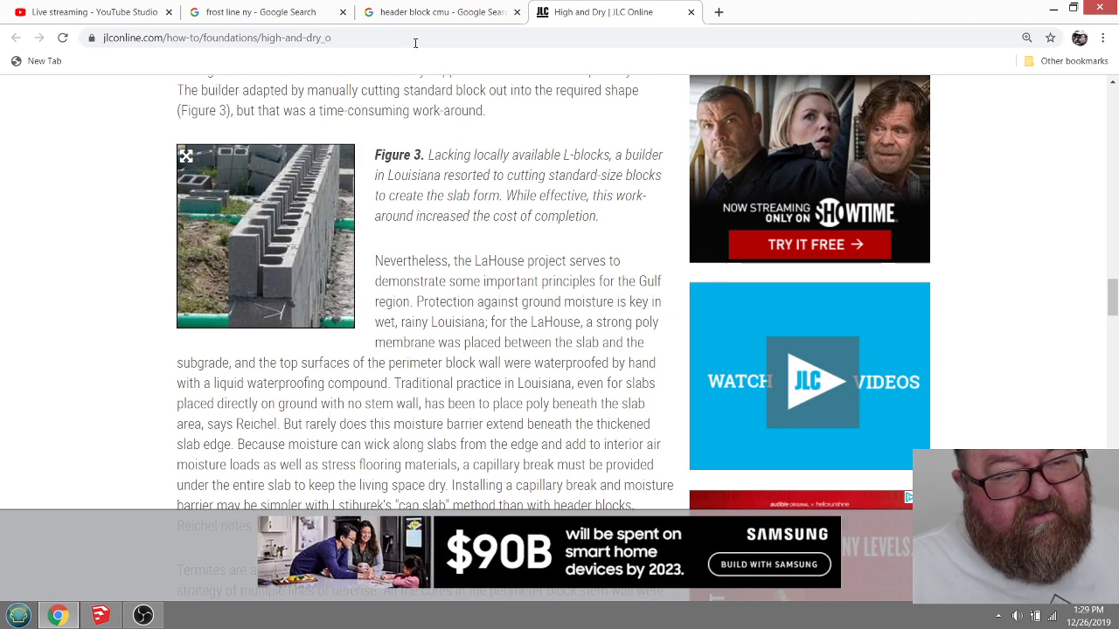
# Step: Go back to the YouTube Studio live stream page and read through the earlier and latest live chat messages
pyautogui.click(62, 619)
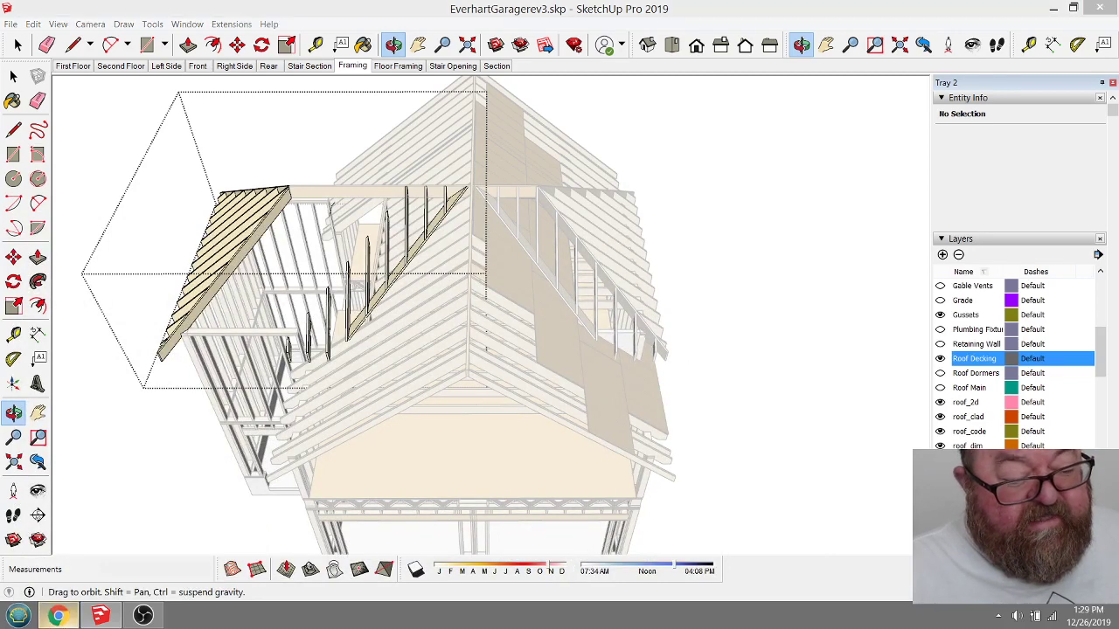
pyautogui.click(56, 616)
pyautogui.click(140, 8)
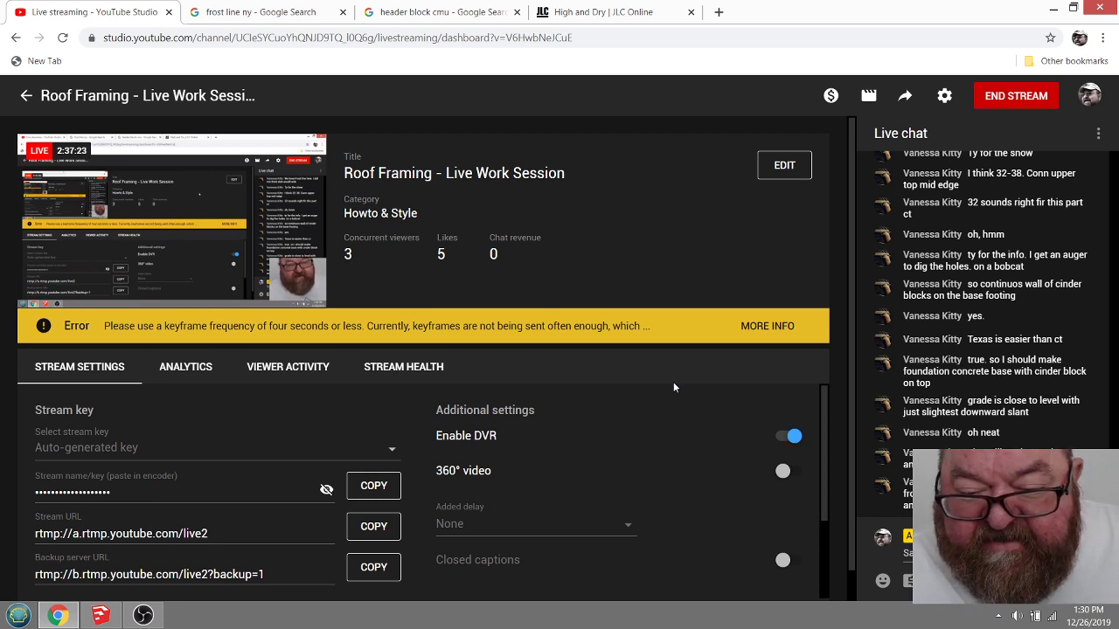
pyautogui.scroll(10, 949, 370)
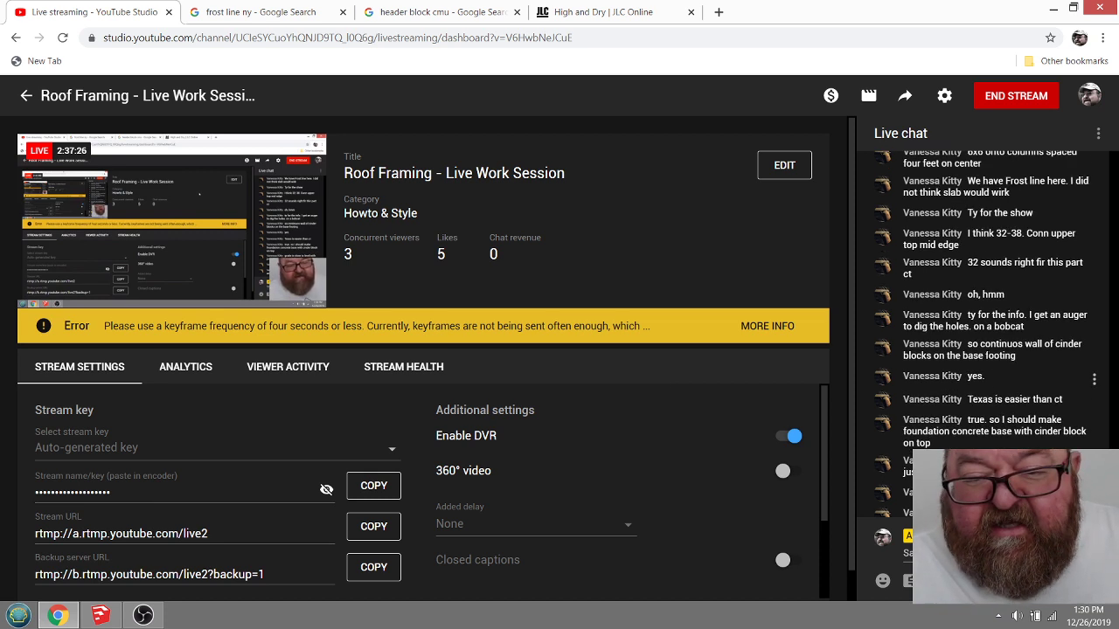
pyautogui.scroll(15, 989, 358)
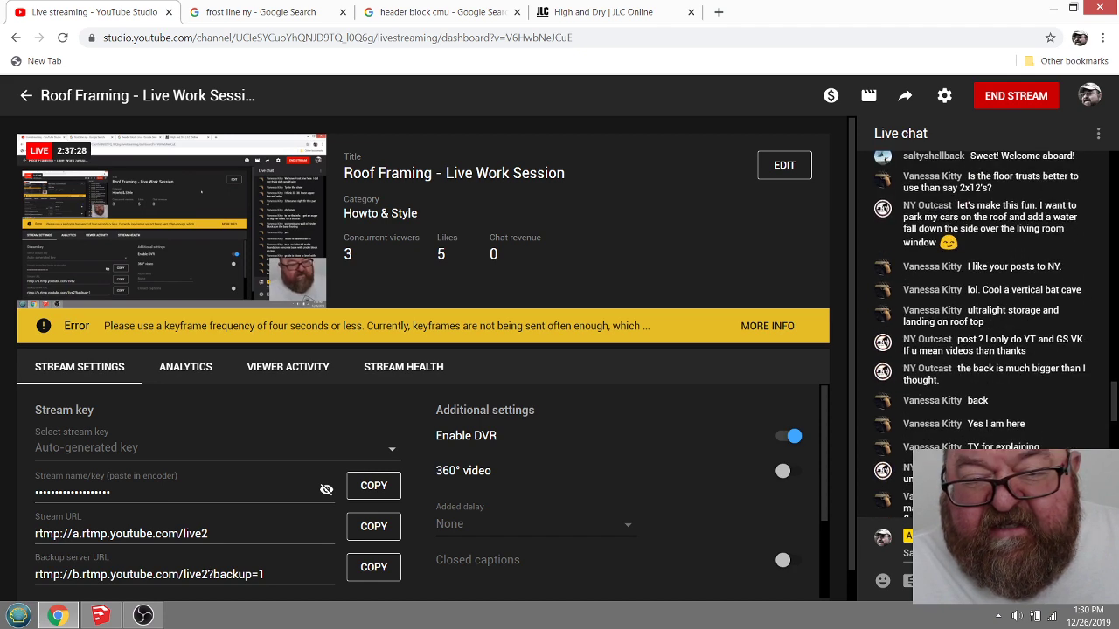
pyautogui.scroll(-10, 953, 351)
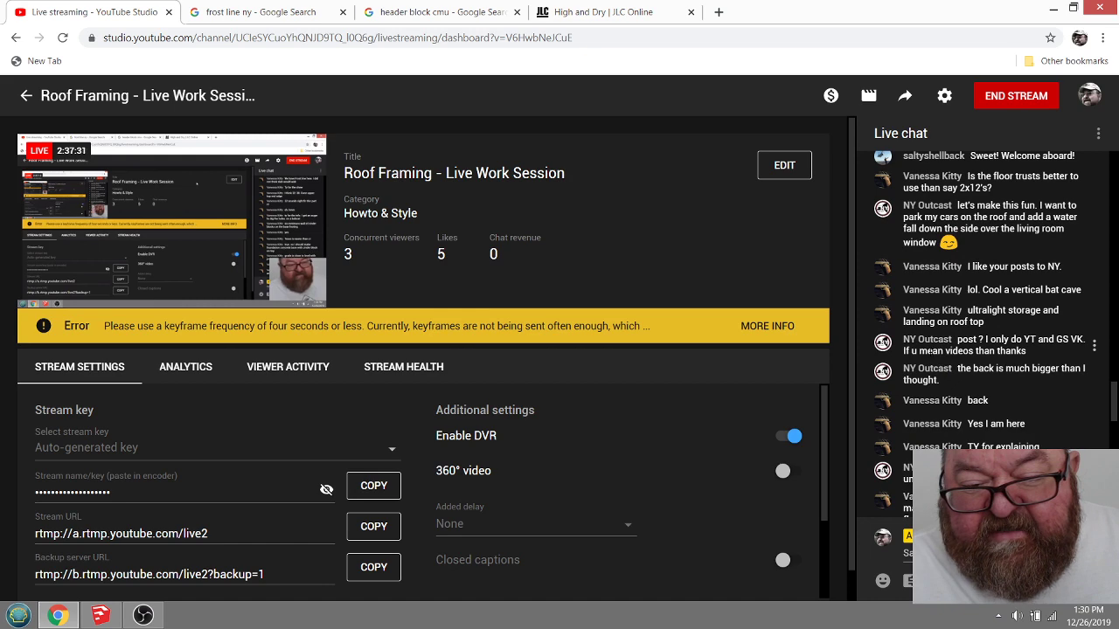
pyautogui.scroll(-10, 987, 332)
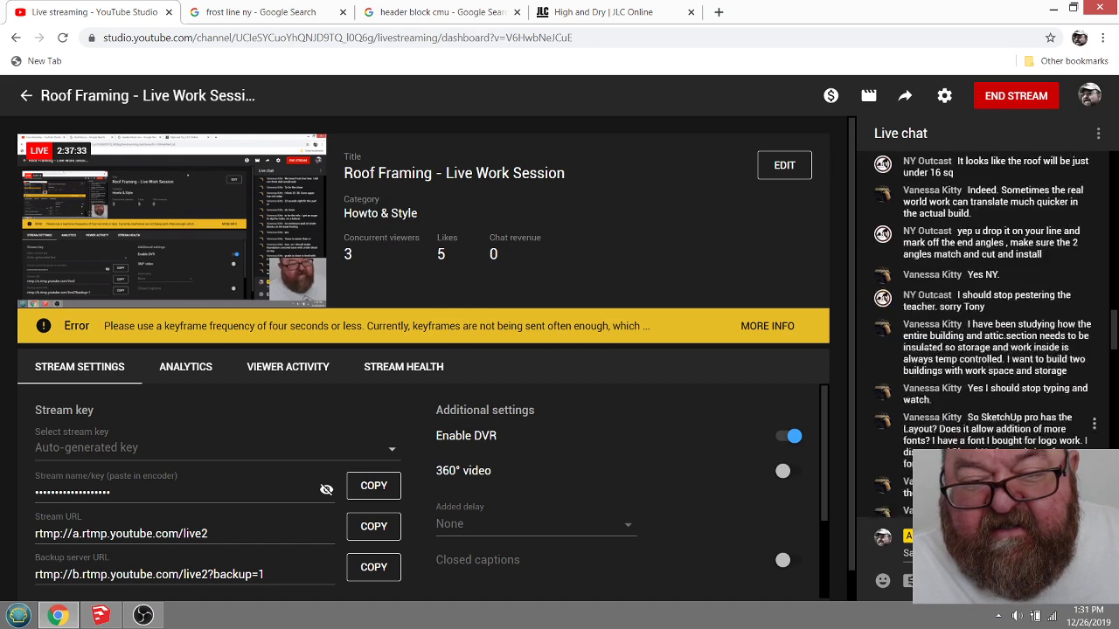
pyautogui.scroll(3, 988, 346)
pyautogui.scroll(-10, 988, 332)
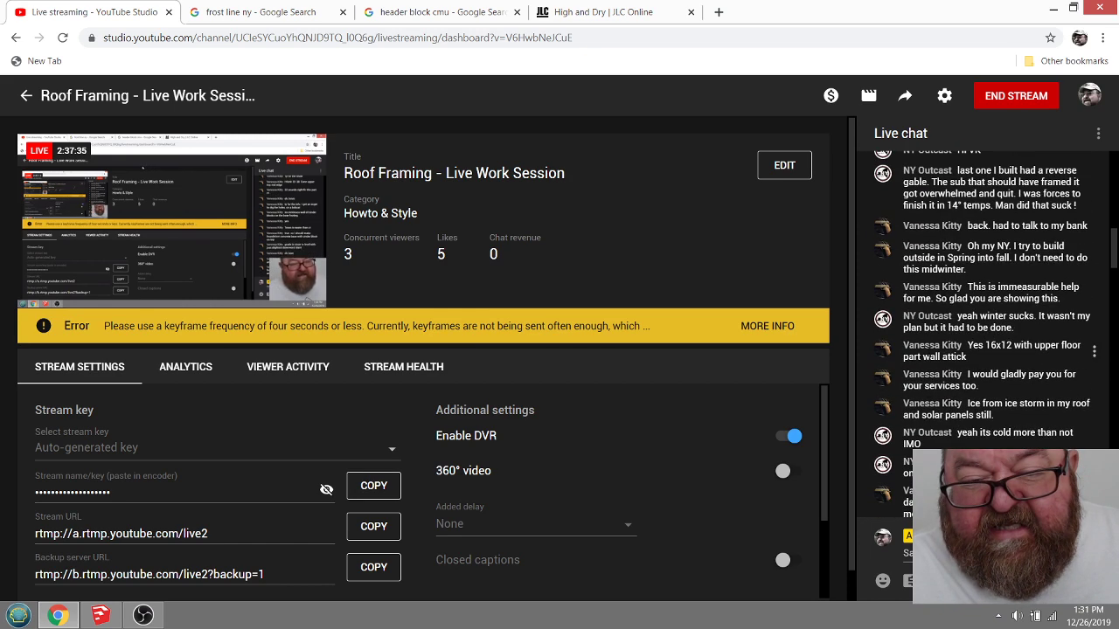
pyautogui.scroll(-10, 950, 434)
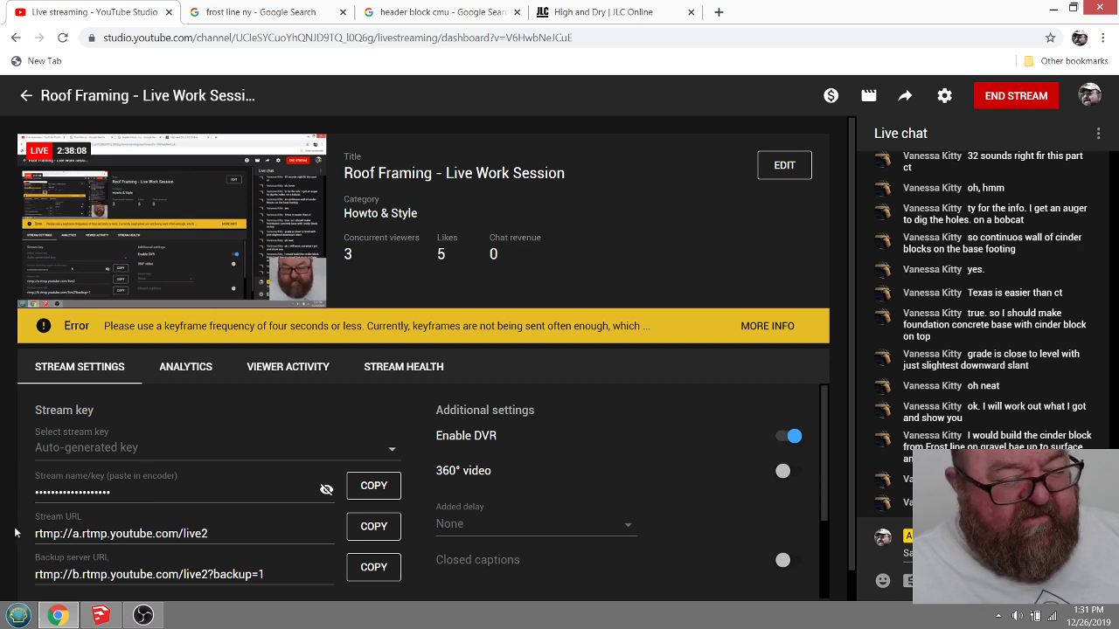
# Step: Switch to SketchUp, close the roof framing group open for editing, and review the whole garage roof framing from several sides
pyautogui.click(56, 619)
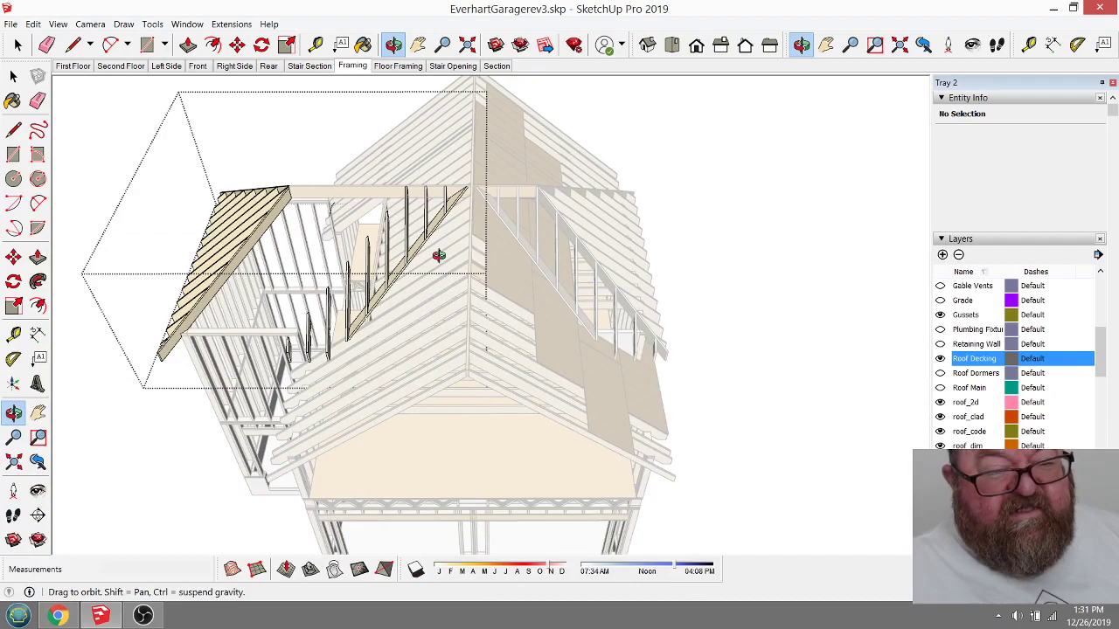
pyautogui.moveTo(413, 318); pyautogui.dragTo(260, 199)
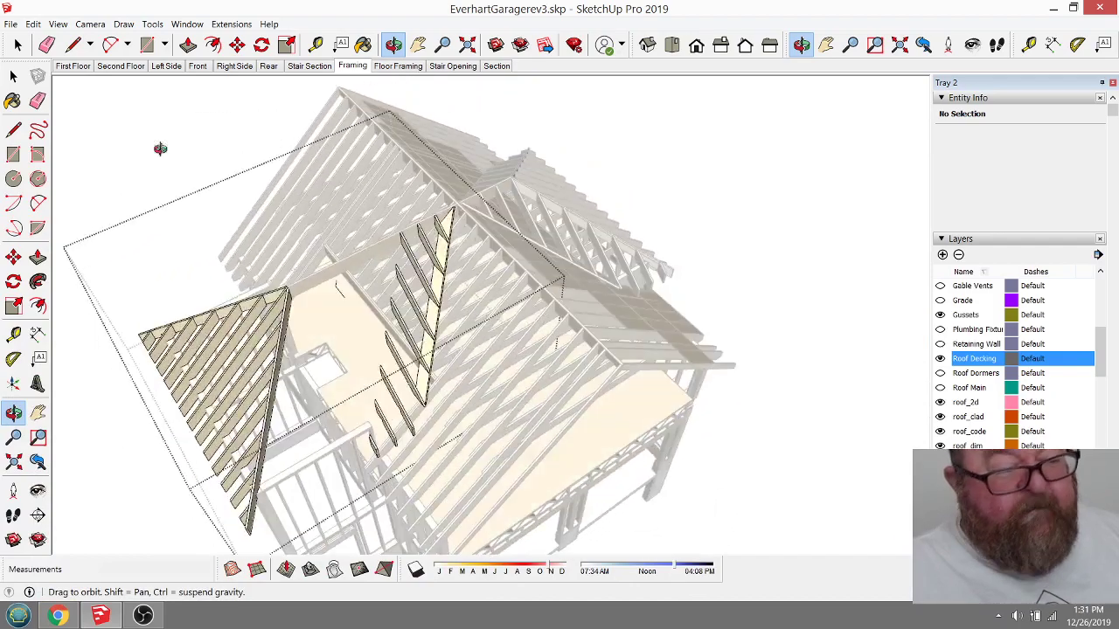
pyautogui.click(18, 44)
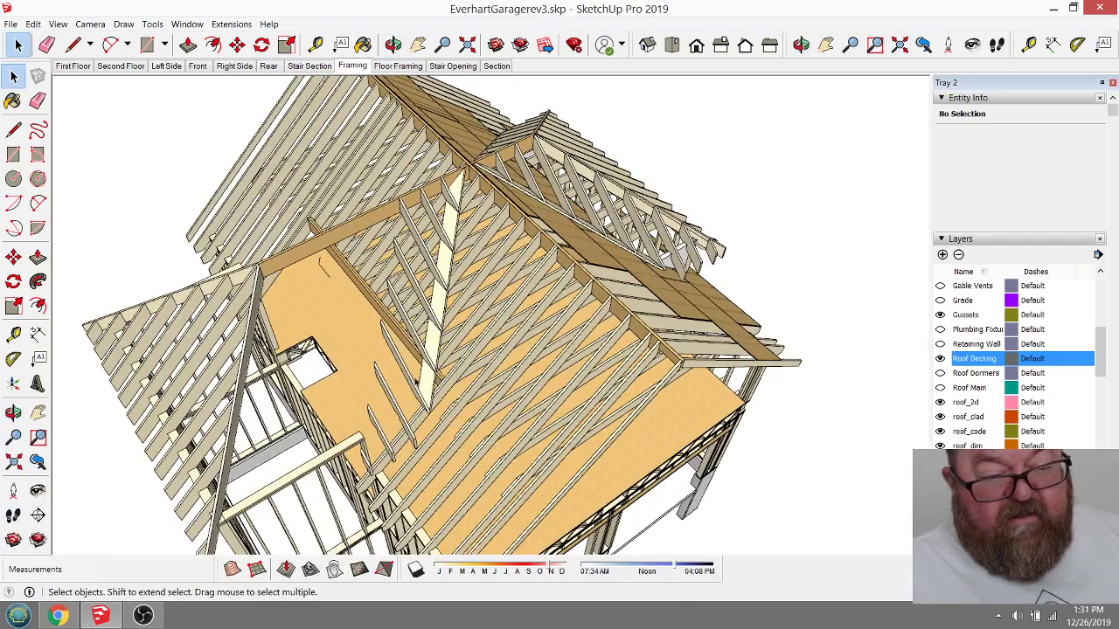
pyautogui.click(394, 44)
pyautogui.moveTo(507, 236); pyautogui.dragTo(542, 325)
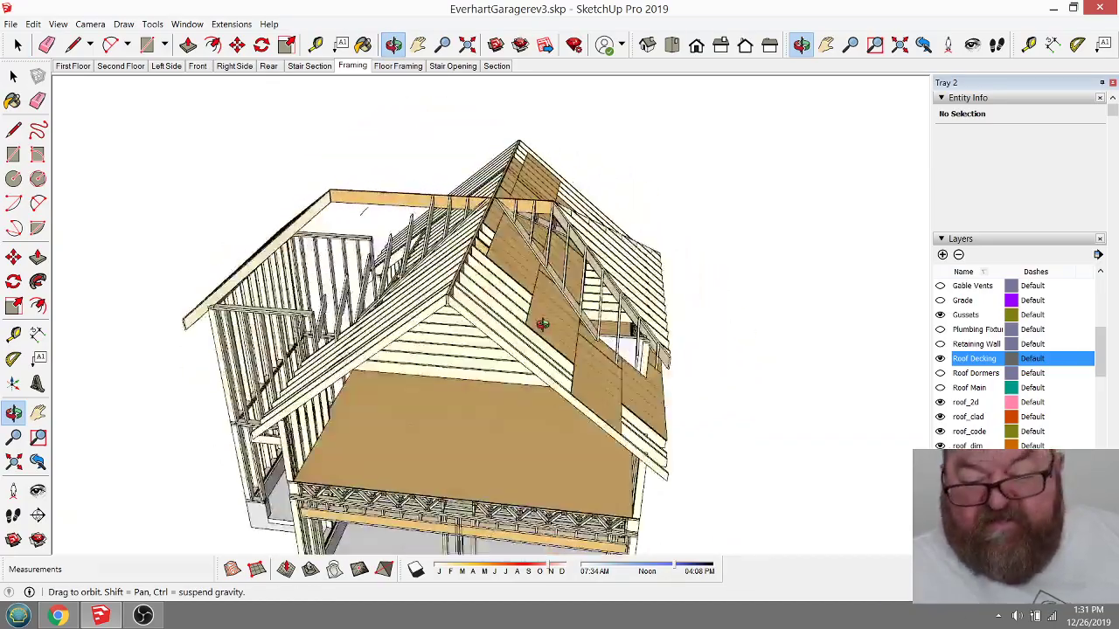
pyautogui.moveTo(370, 320); pyautogui.dragTo(480, 358)
# Step: Return to the YouTube Studio stream page in Chrome, check the live chat once more, and start ending the stream
pyautogui.click(58, 616)
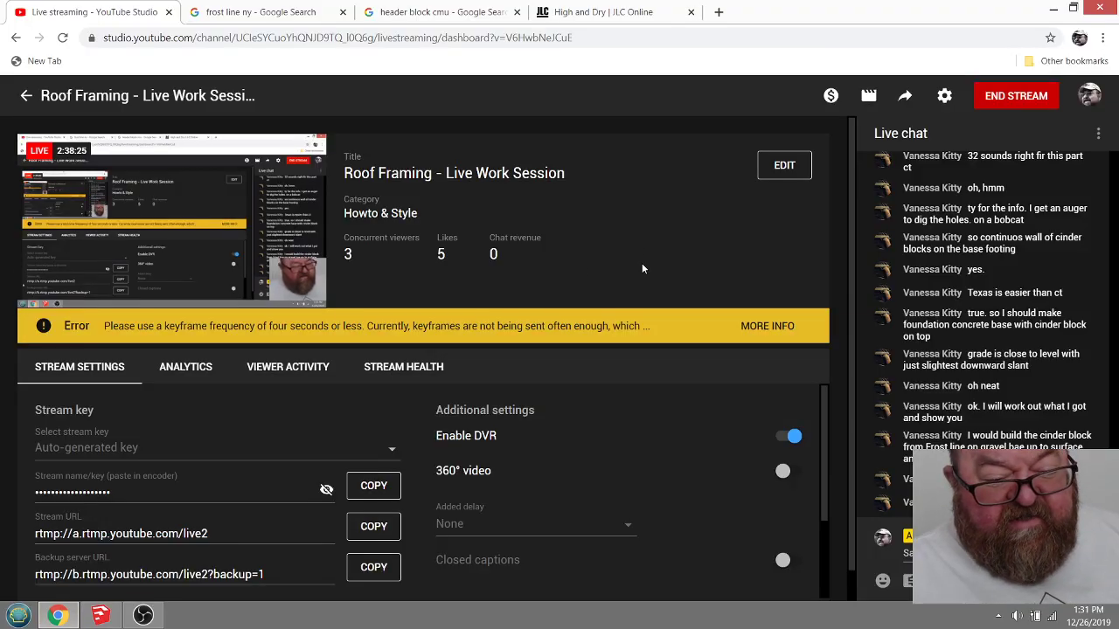
pyautogui.scroll(-5, 610, 405)
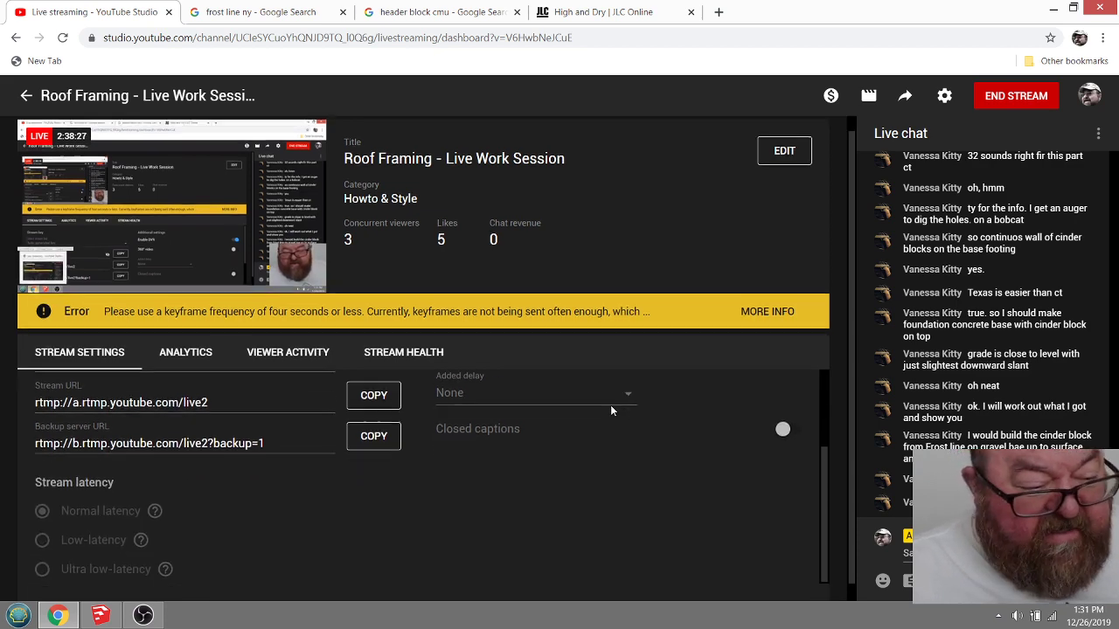
pyautogui.scroll(3, 602, 417)
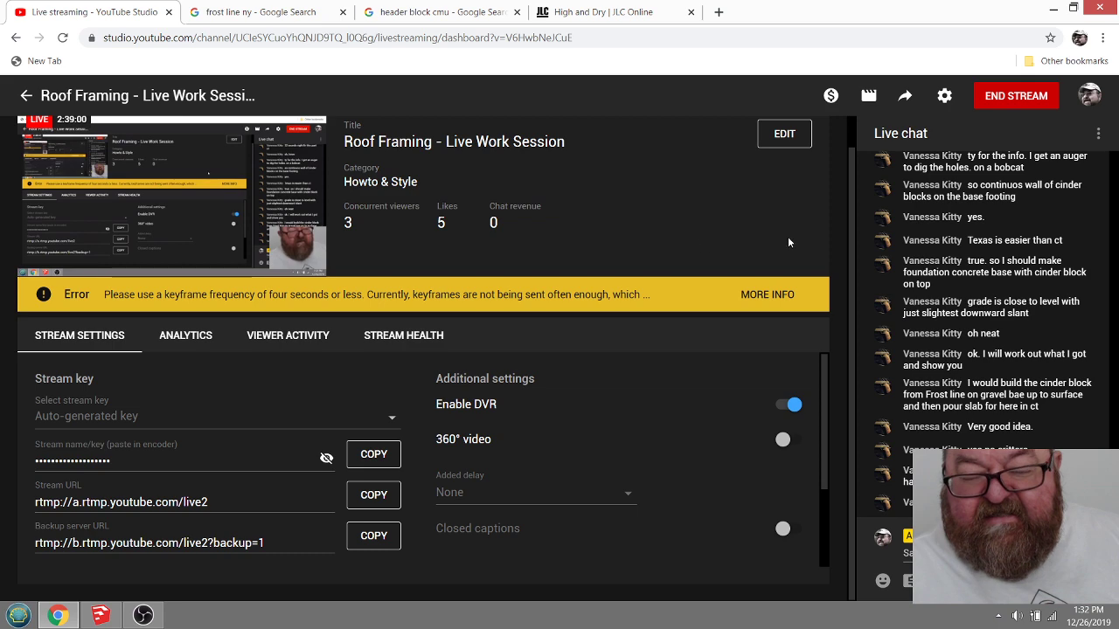
pyautogui.click(1039, 98)
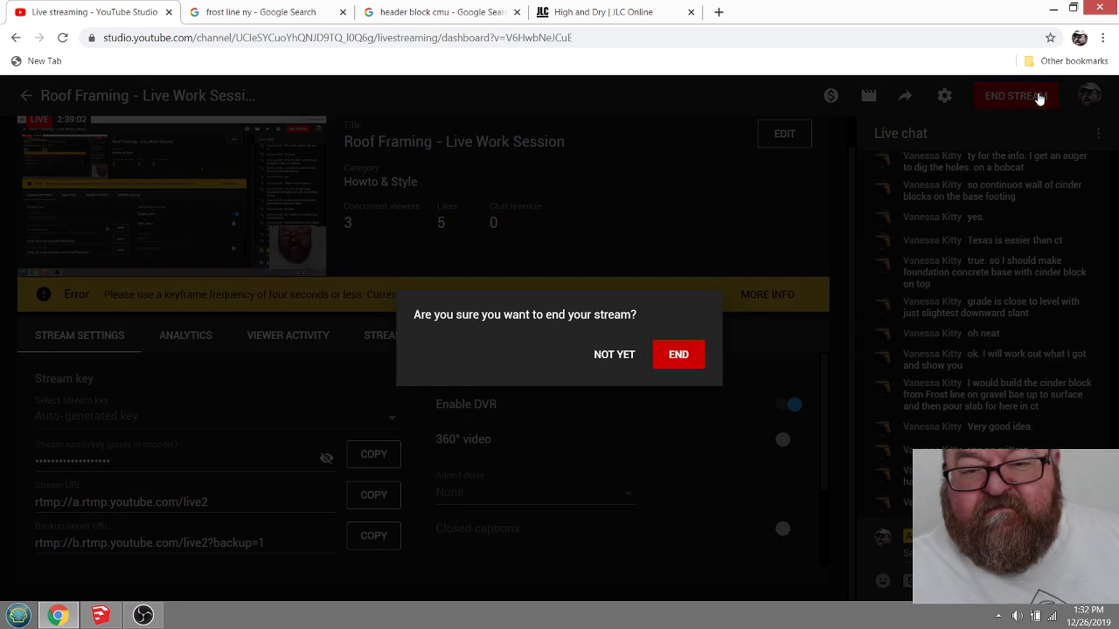